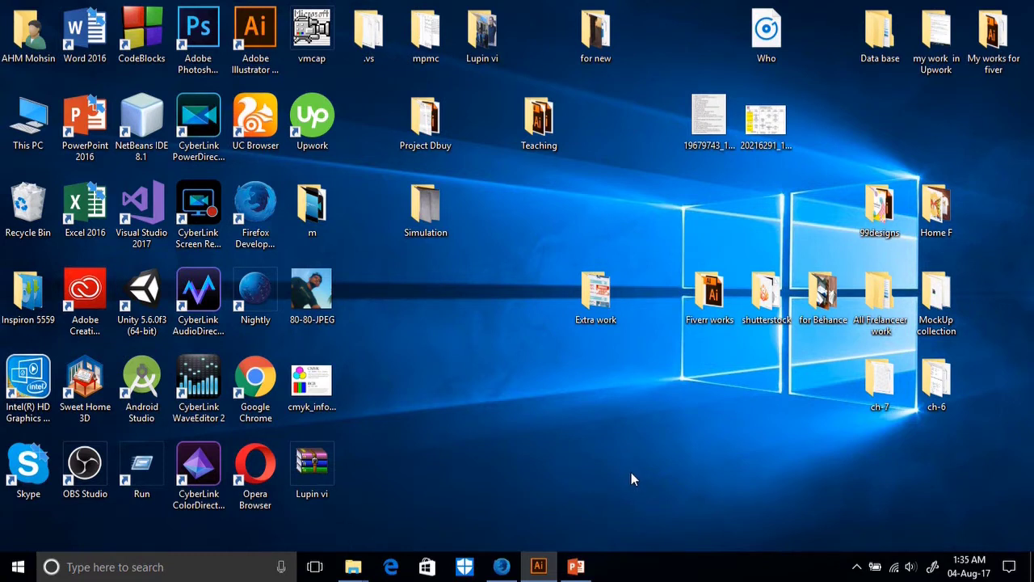
# Launch Illustrator, start a new 252 × 144 px CMYK document, and open its advanced settings.
pyautogui.doubleClick(257, 55)
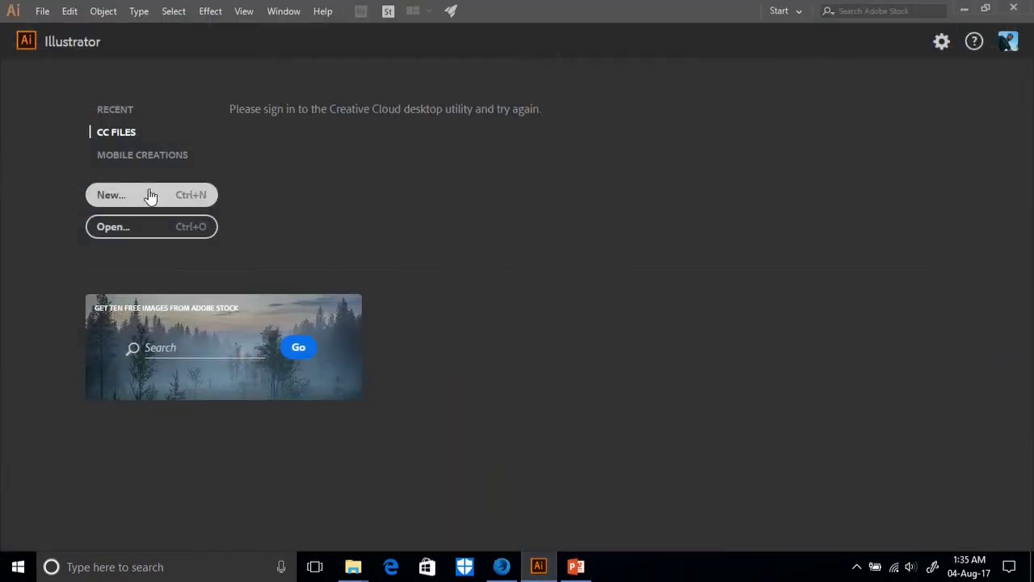
pyautogui.click(201, 191)
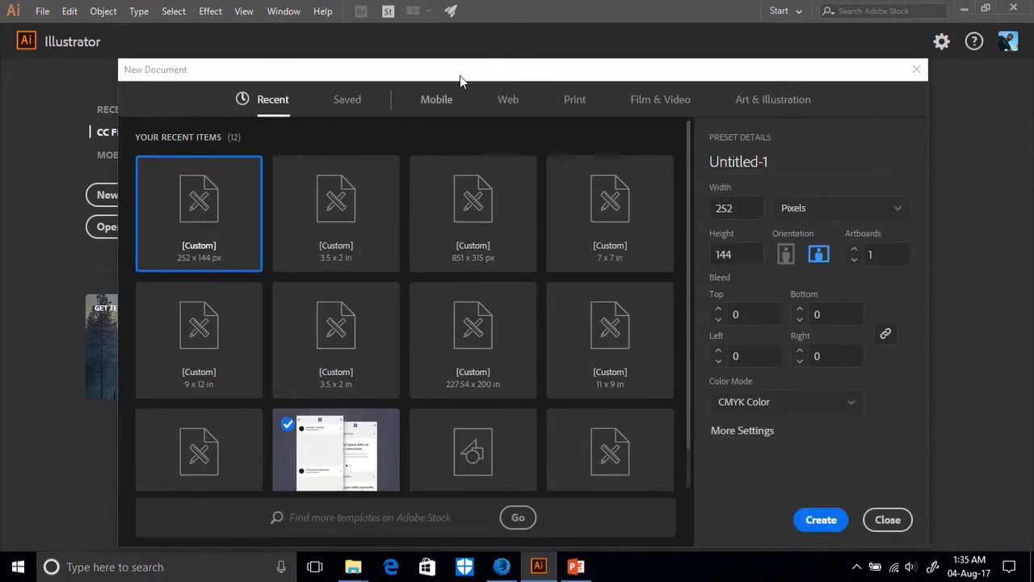
pyautogui.moveTo(502, 72); pyautogui.dragTo(496, 57)
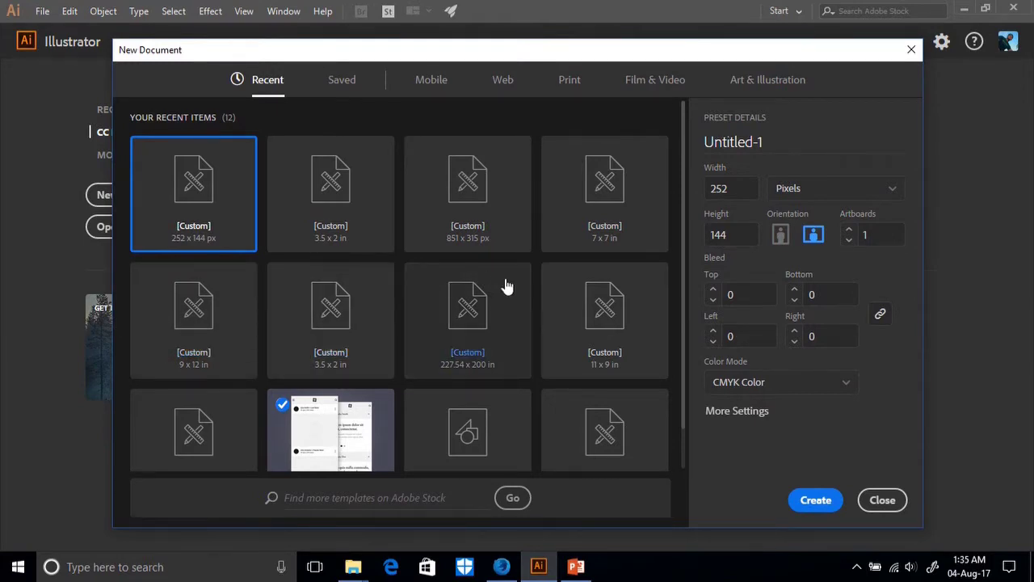
pyautogui.click(752, 413)
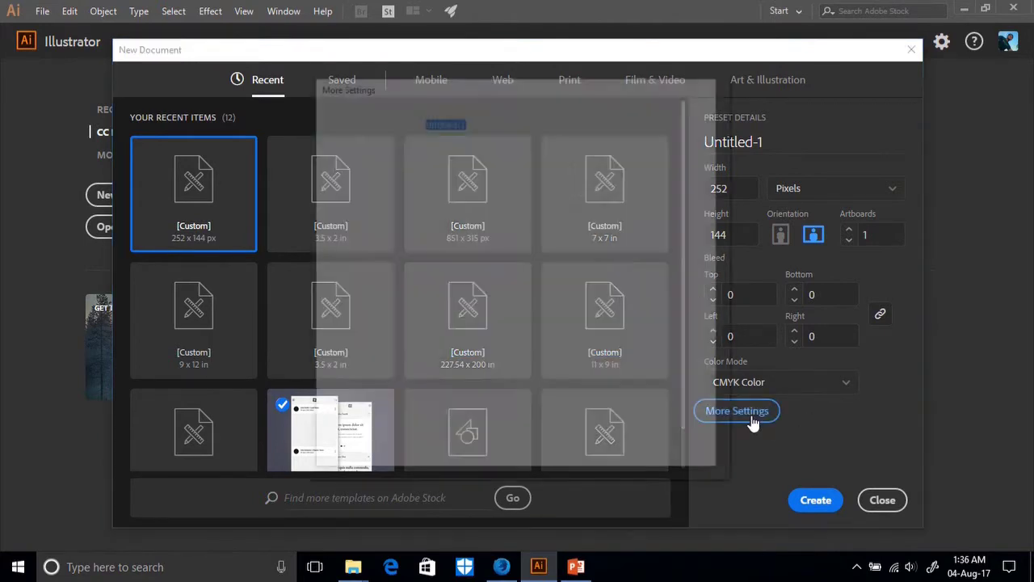
# Close the New Document window so only the advanced settings remain open.
pyautogui.moveTo(498, 75); pyautogui.dragTo(452, 85)
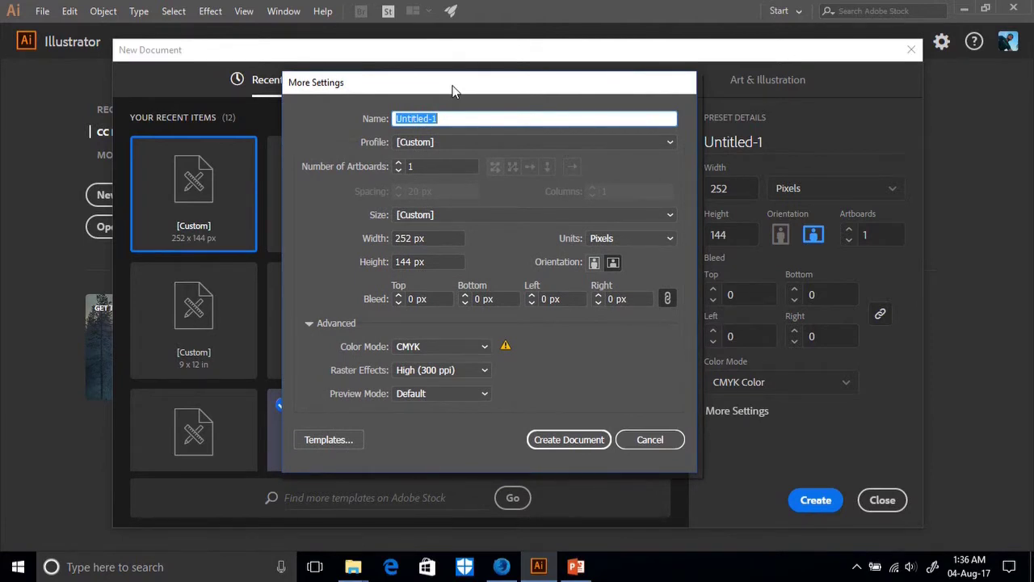
pyautogui.moveTo(452, 90); pyautogui.dragTo(455, 98)
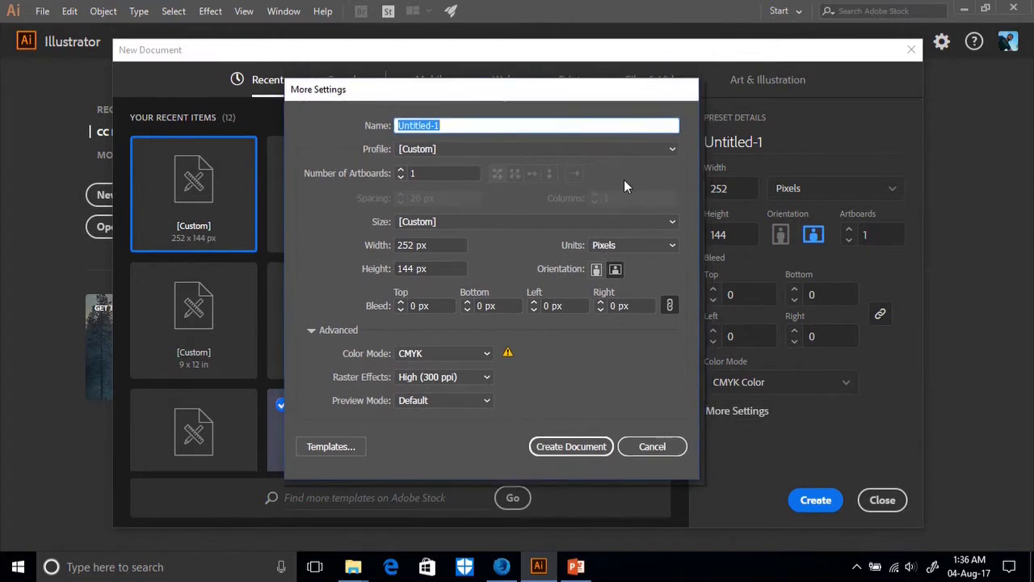
pyautogui.click(883, 500)
pyautogui.moveTo(420, 92); pyautogui.dragTo(501, 64)
# Name the document 'Business cards' and set the number of artboards to 2.
pyautogui.click(510, 101)
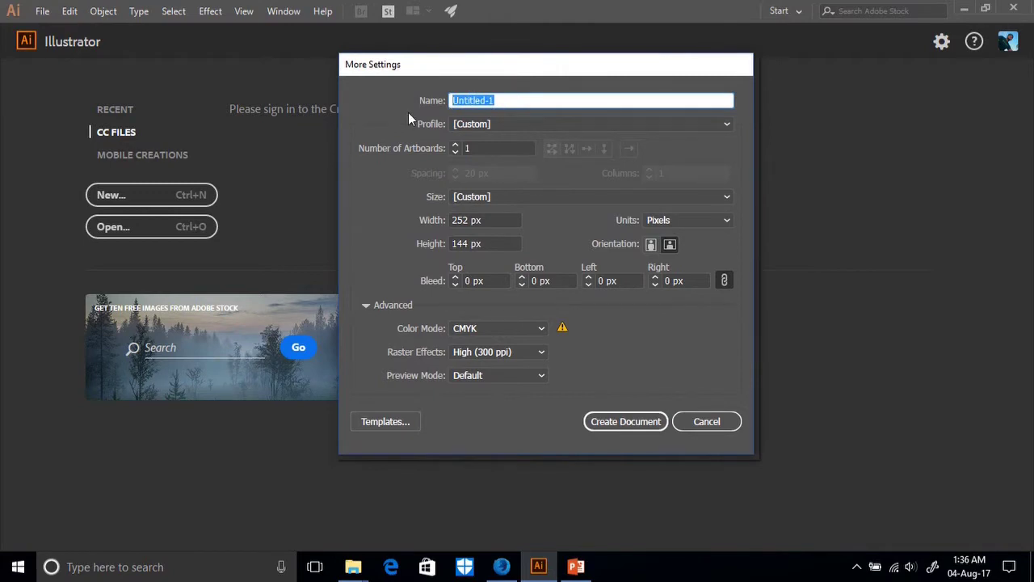
pyautogui.write('Business cards')
pyautogui.click(485, 146)
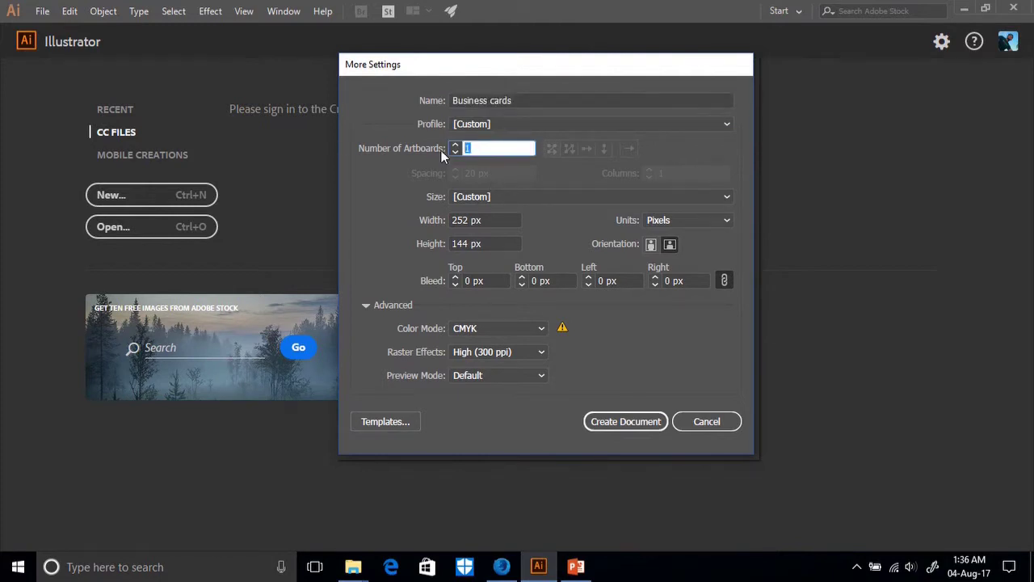
pyautogui.write('2')
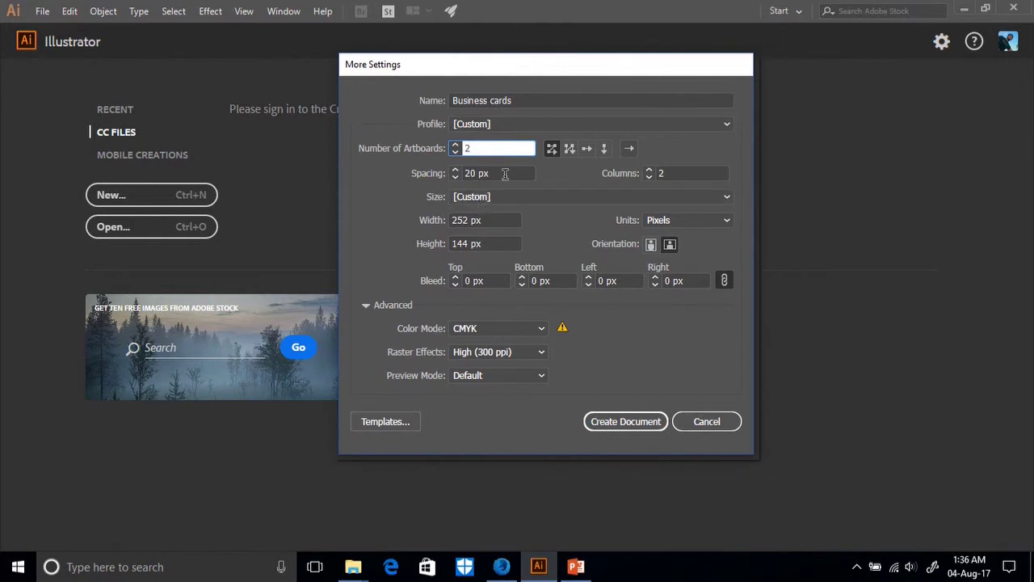
# Switch the units to inches, giving 3.5 × 2 in cards with 0.28 in spacing.
pyautogui.click(721, 219)
pyautogui.click(675, 270)
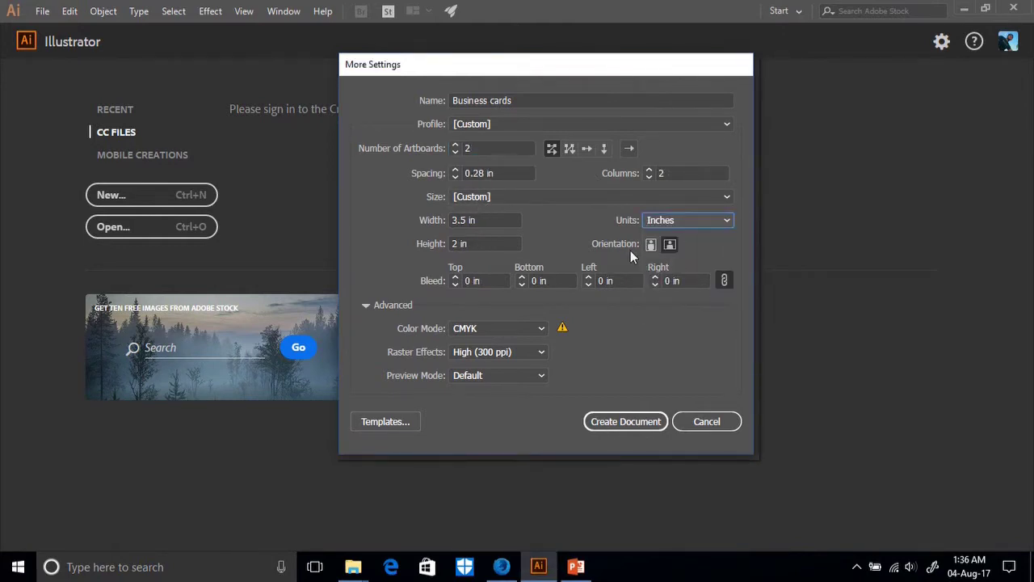
pyautogui.moveTo(494, 174); pyautogui.dragTo(417, 180)
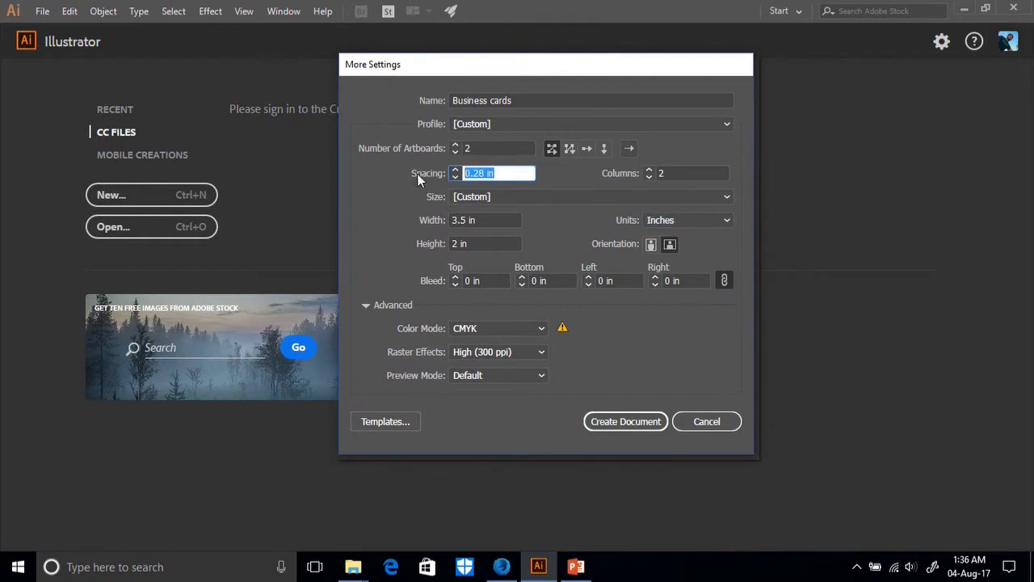
pyautogui.click(501, 219)
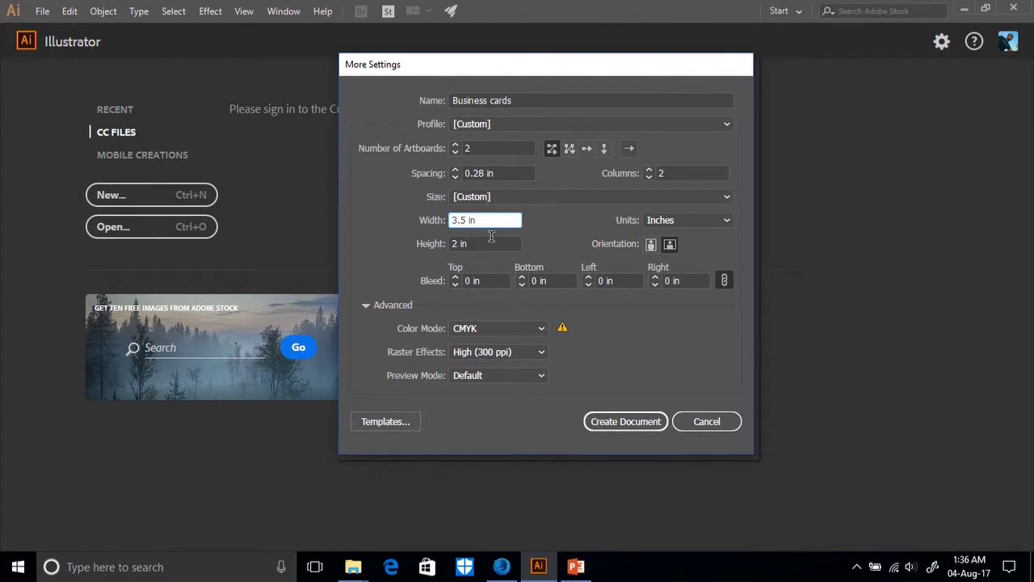
# Set the bleed to 0.25 in on all sides, unlink it, and keep CMYK colour mode.
pyautogui.click(456, 275)
pyautogui.click(456, 275)
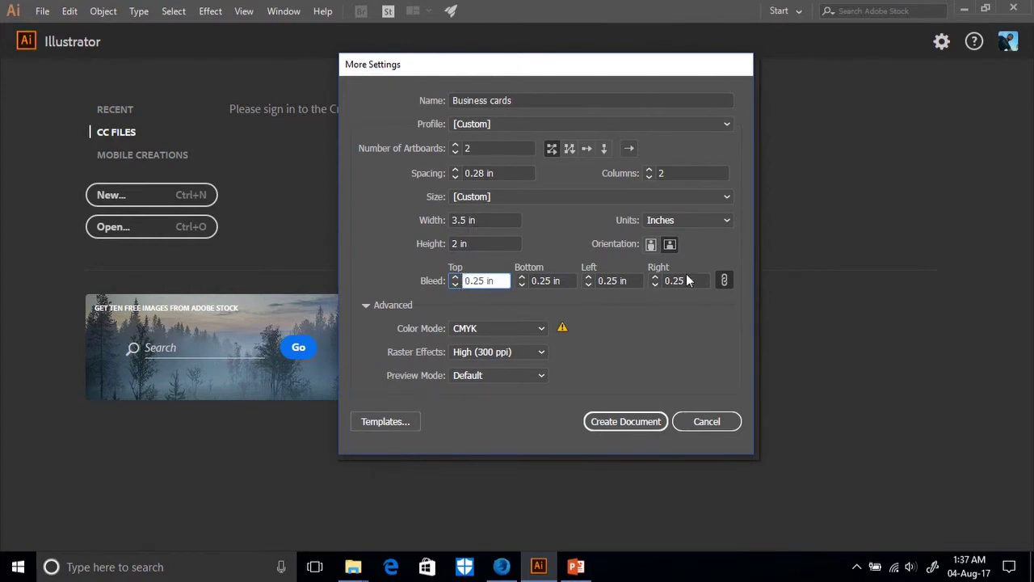
pyautogui.click(722, 281)
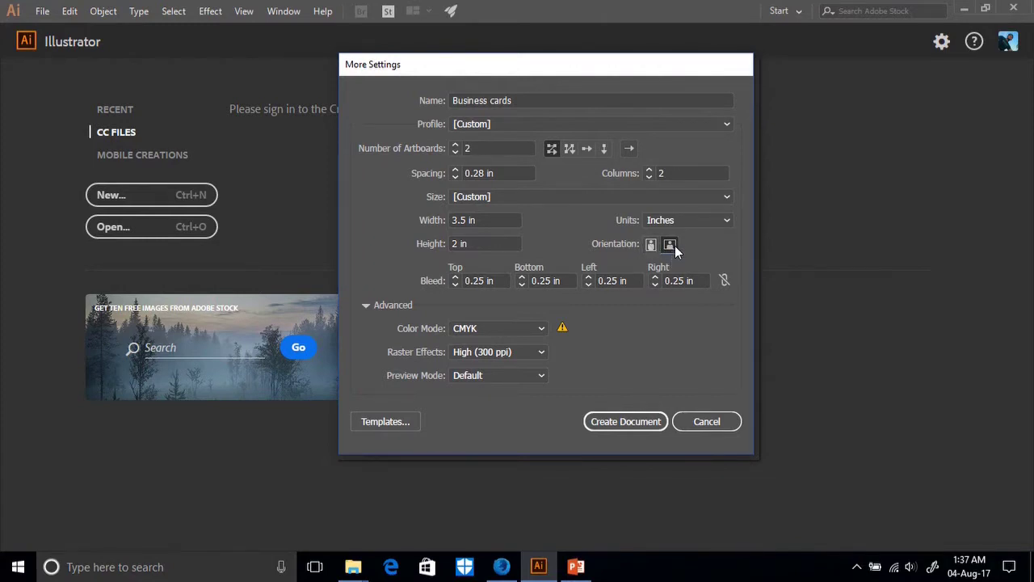
pyautogui.click(539, 331)
pyautogui.click(508, 344)
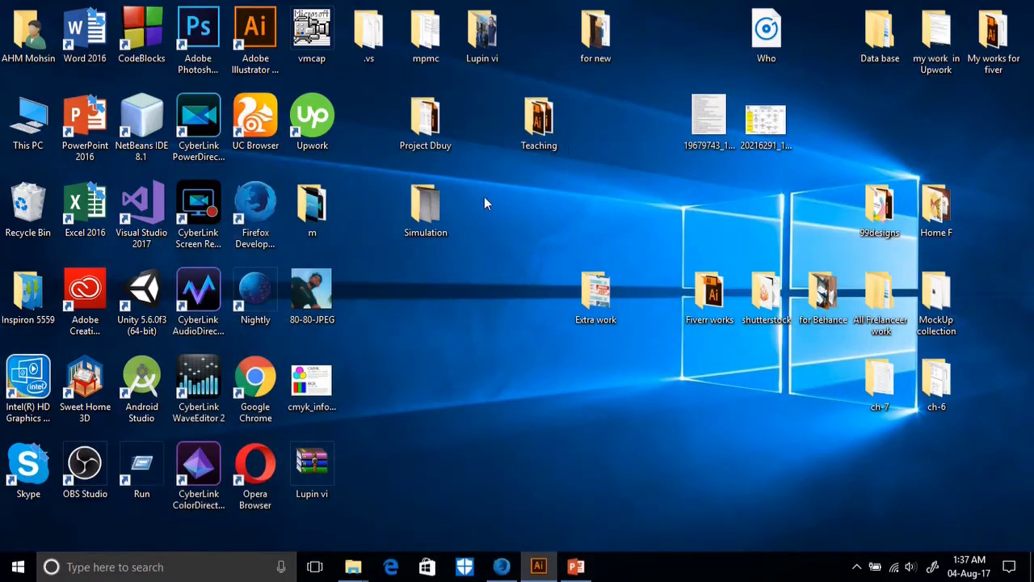
# View the cmyk_infographic.jpg chart in Photos, then return to Illustrator's Business cards settings.
pyautogui.doubleClick(311, 381)
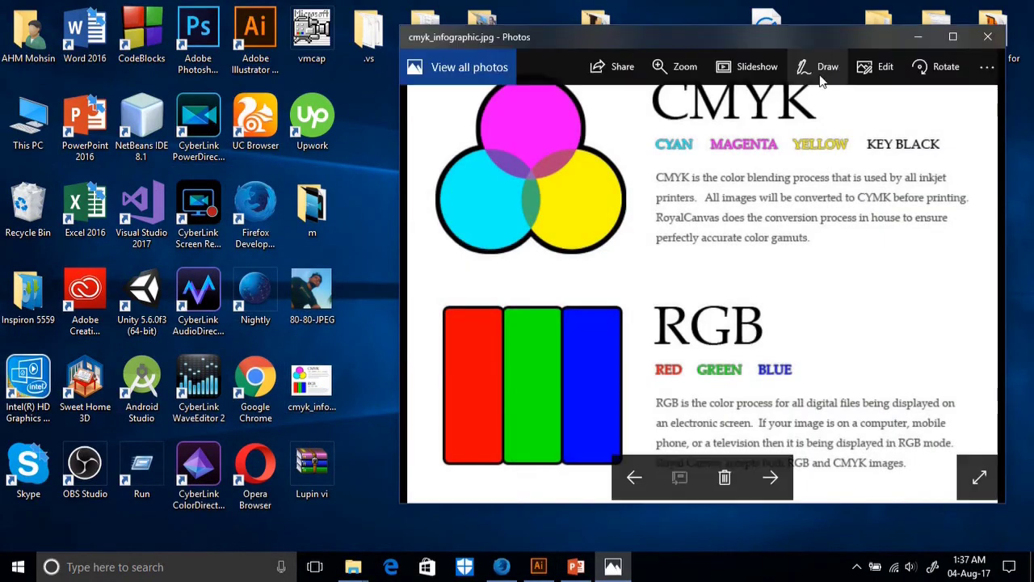
pyautogui.moveTo(852, 41); pyautogui.dragTo(705, 40)
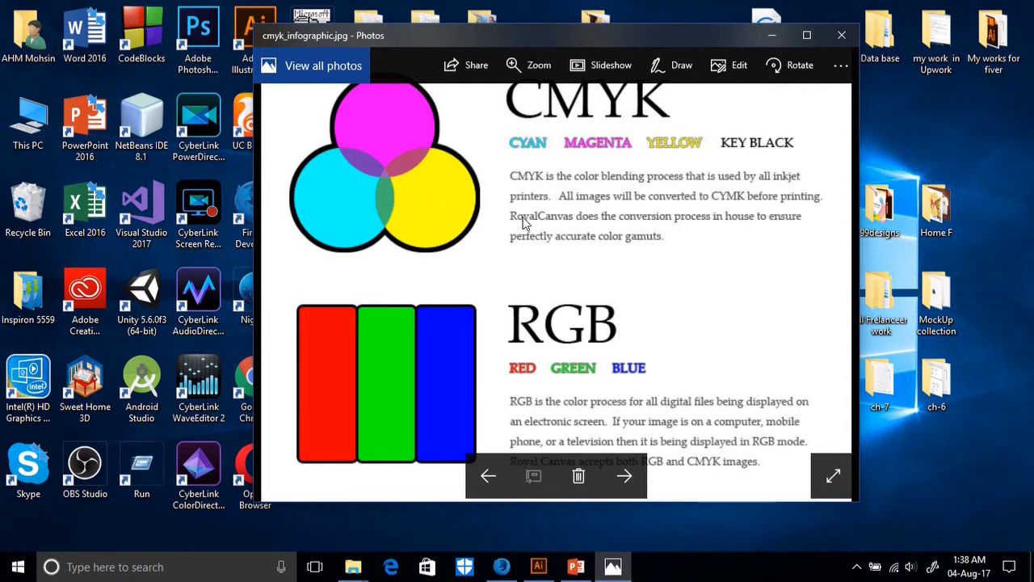
pyautogui.click(537, 566)
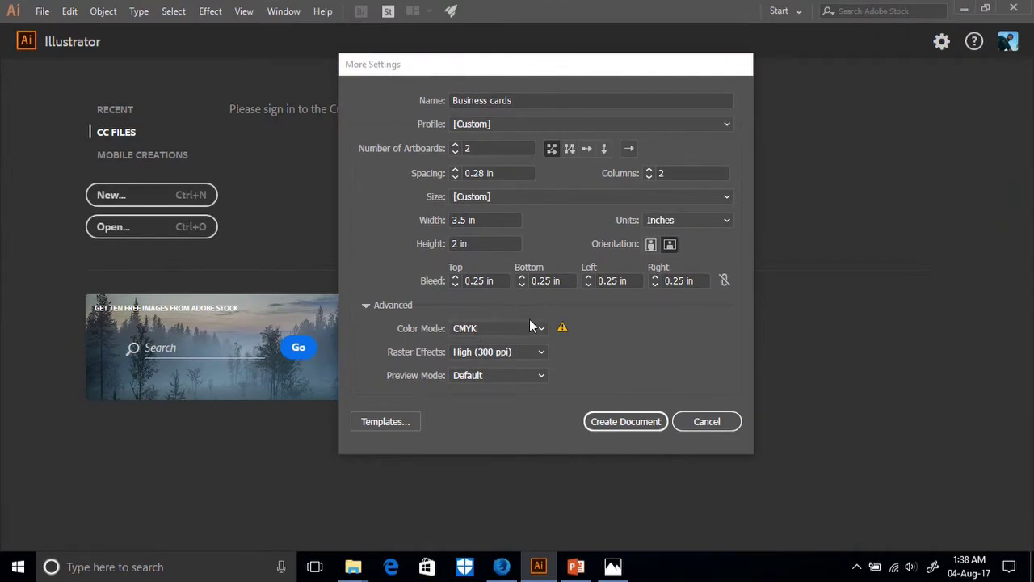
pyautogui.click(529, 326)
pyautogui.click(473, 345)
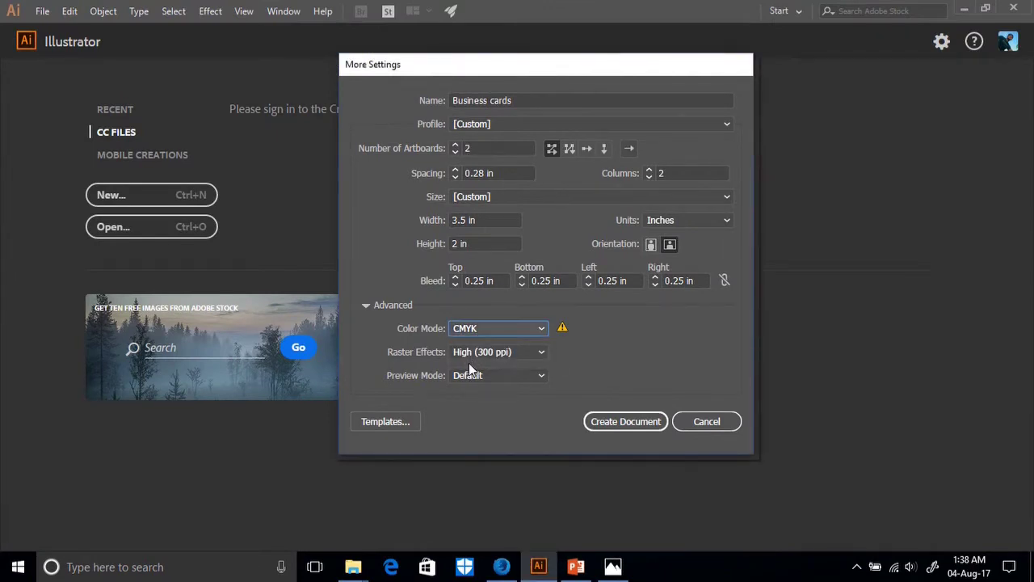
pyautogui.click(505, 328)
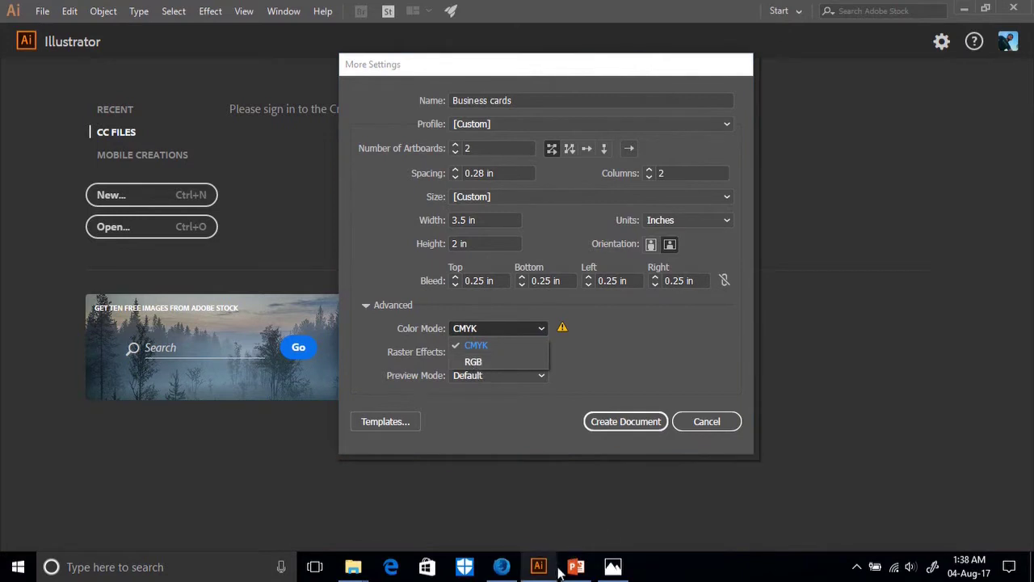
pyautogui.click(613, 564)
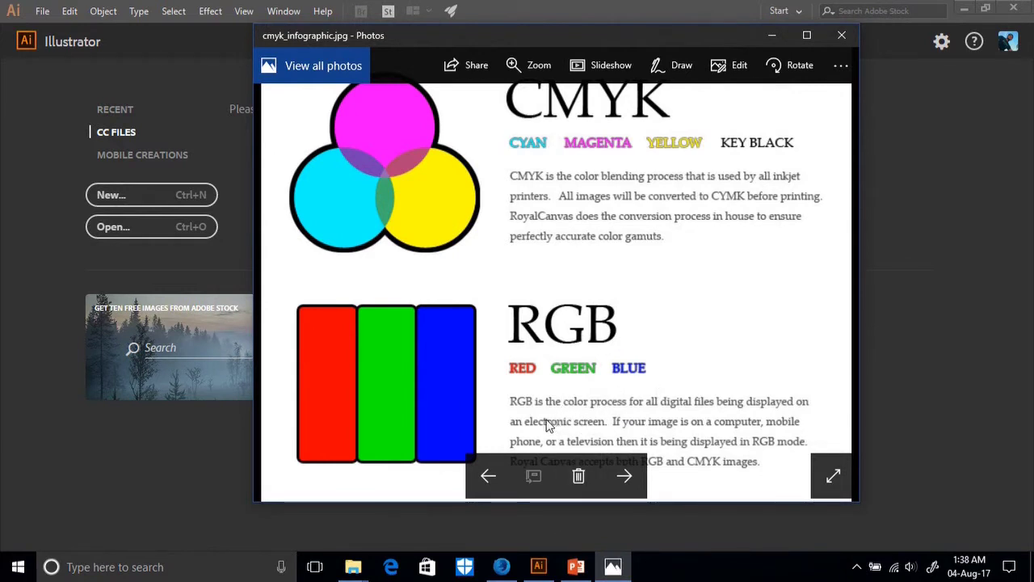
pyautogui.click(538, 565)
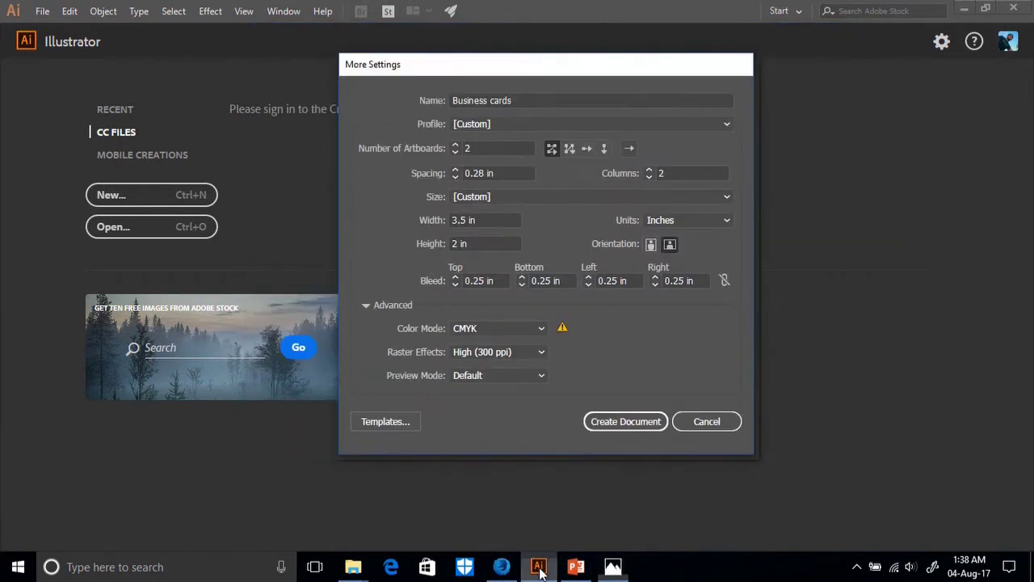
pyautogui.click(527, 331)
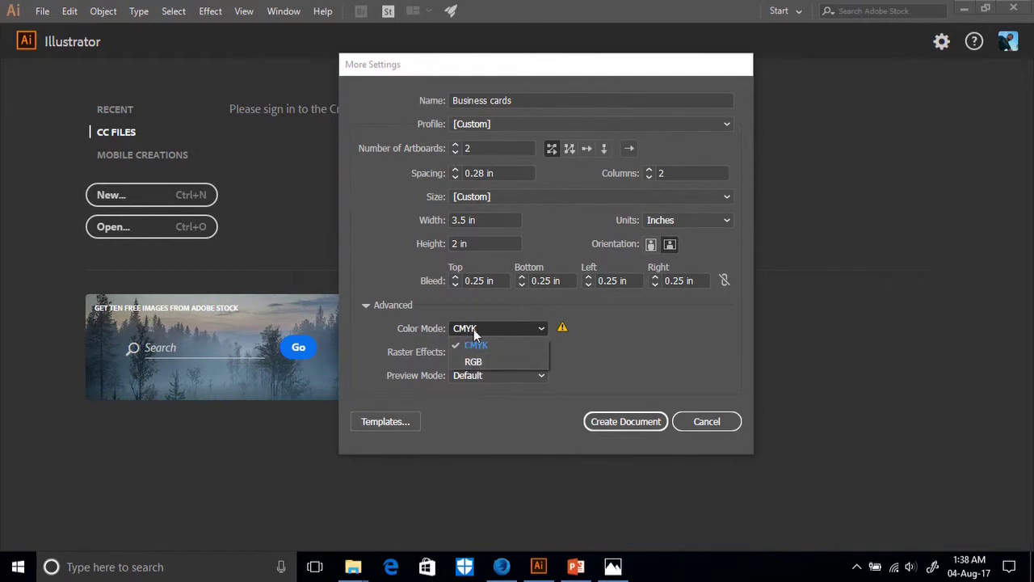
pyautogui.click(475, 362)
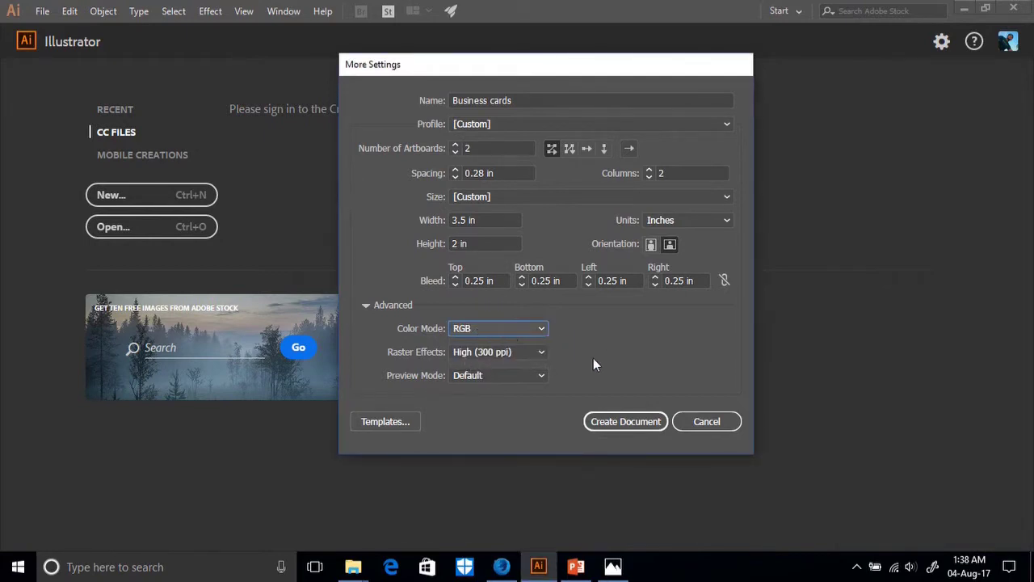
pyautogui.click(546, 330)
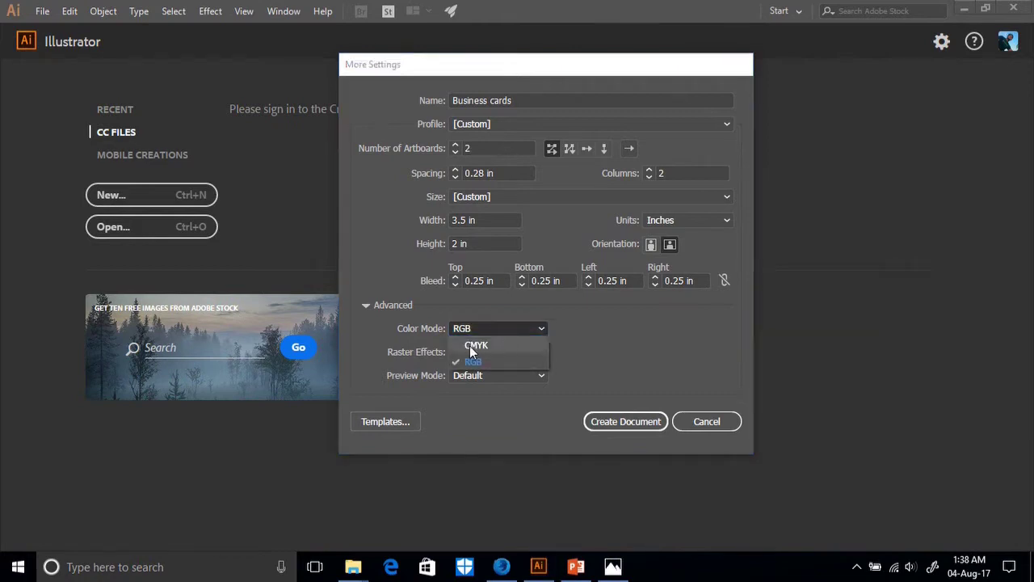
pyautogui.click(470, 343)
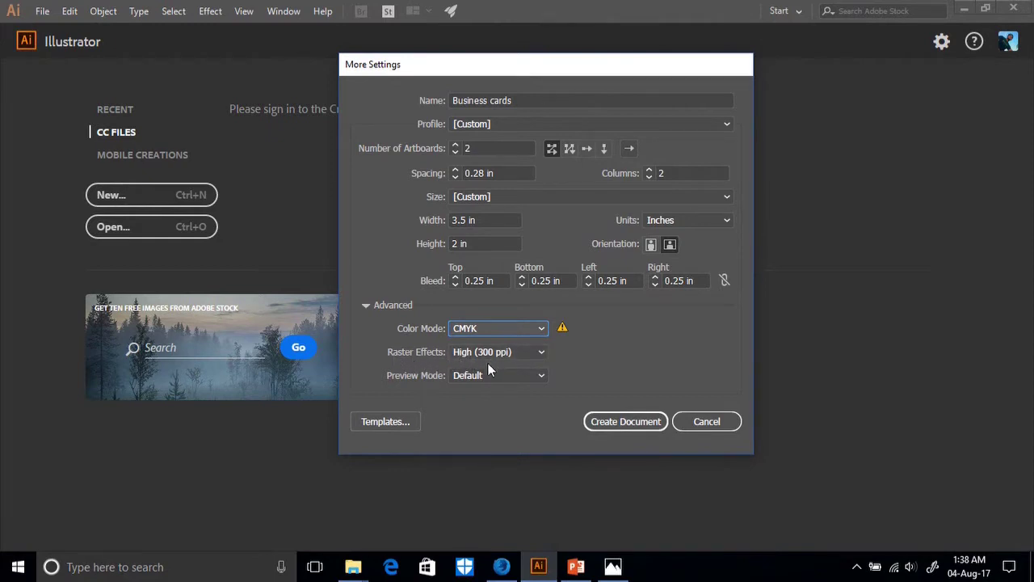
pyautogui.click(502, 377)
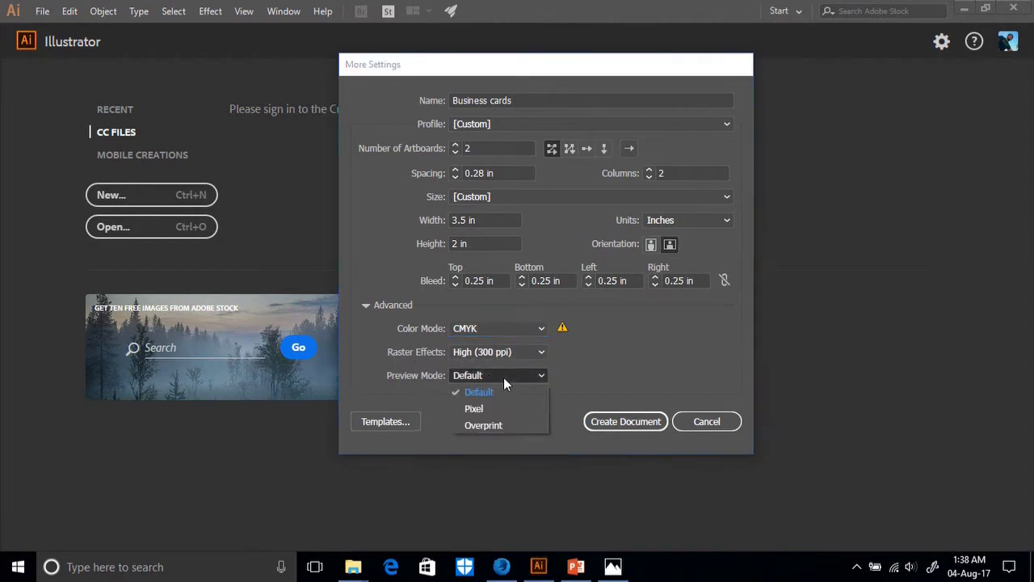
pyautogui.click(493, 393)
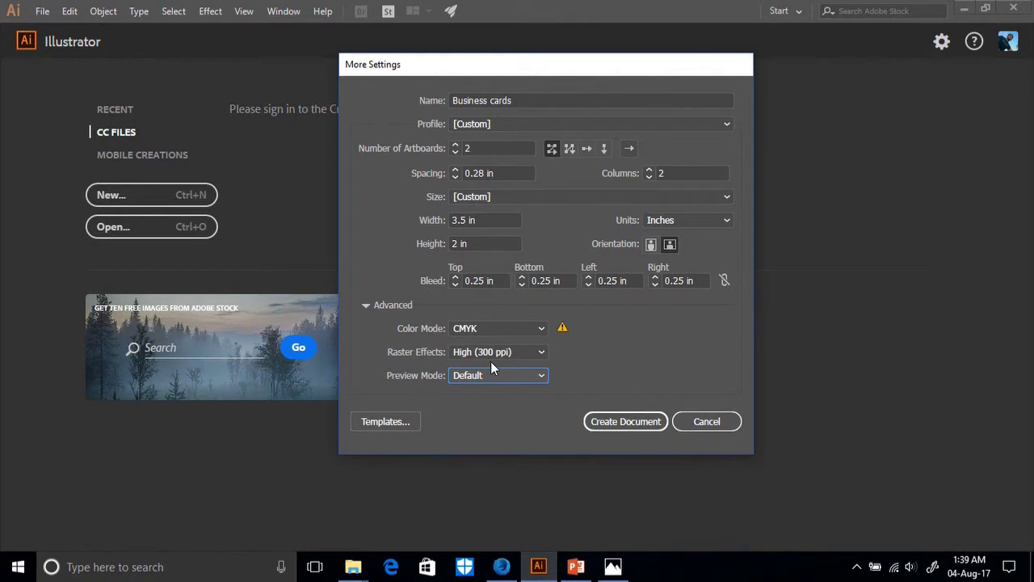
pyautogui.click(626, 421)
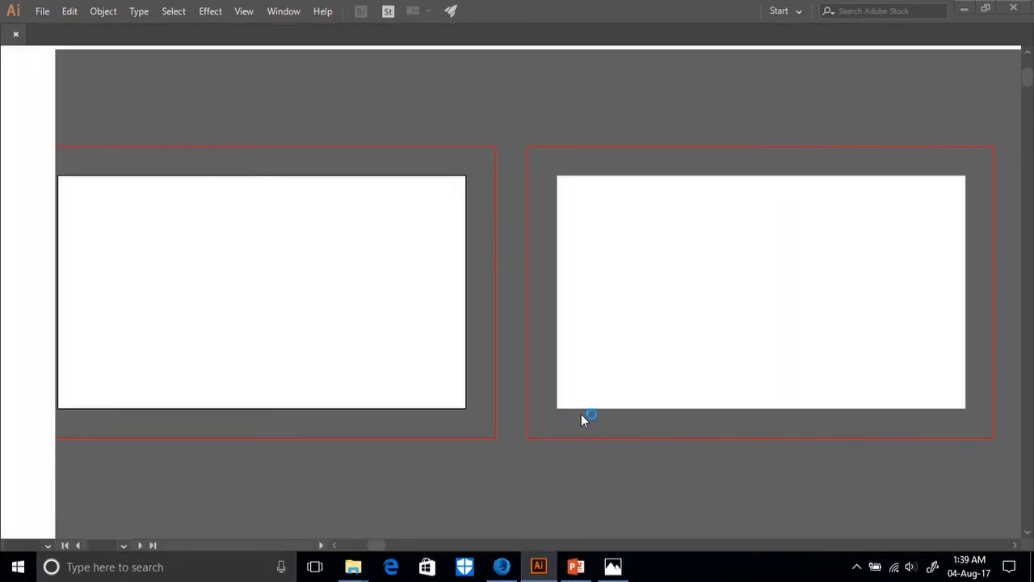
# Pan and zoom to inspect both business card artboards, then bring up the GraphicRiver reference page.
pyautogui.moveTo(461, 393); pyautogui.dragTo(336, 298)
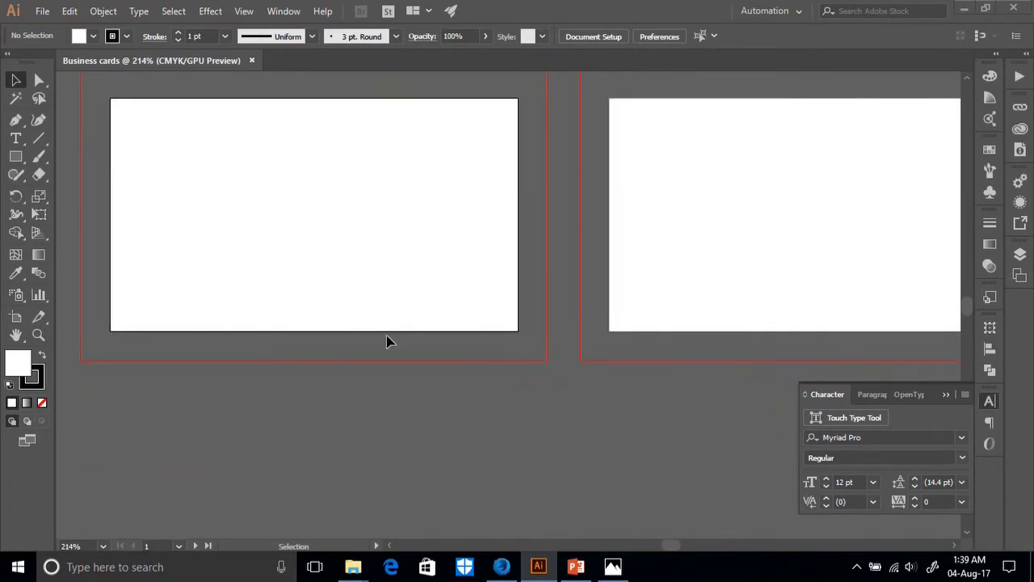
pyautogui.hotkey('ctrl', 'alt', '0')
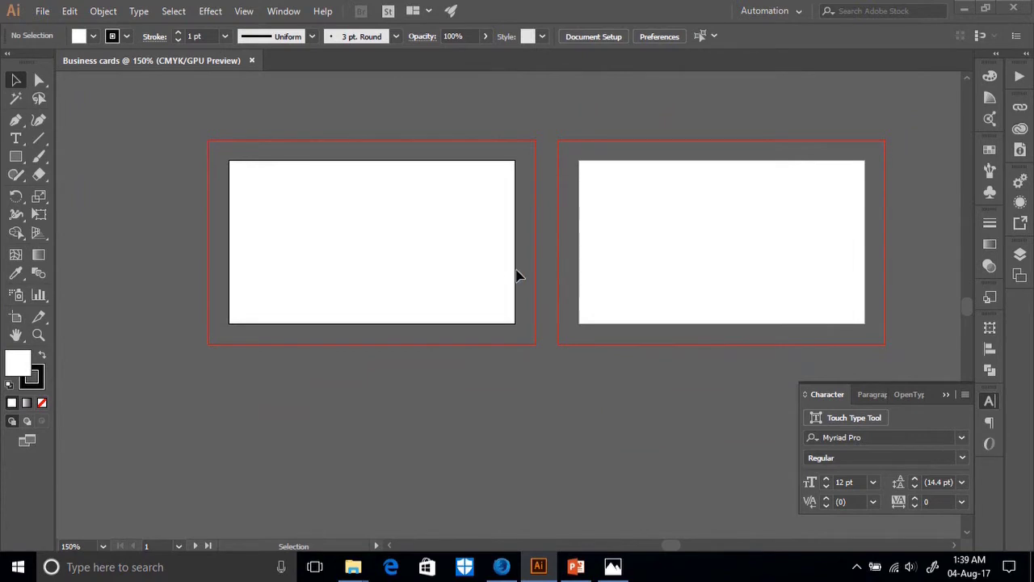
pyautogui.scroll(2, 514, 281)
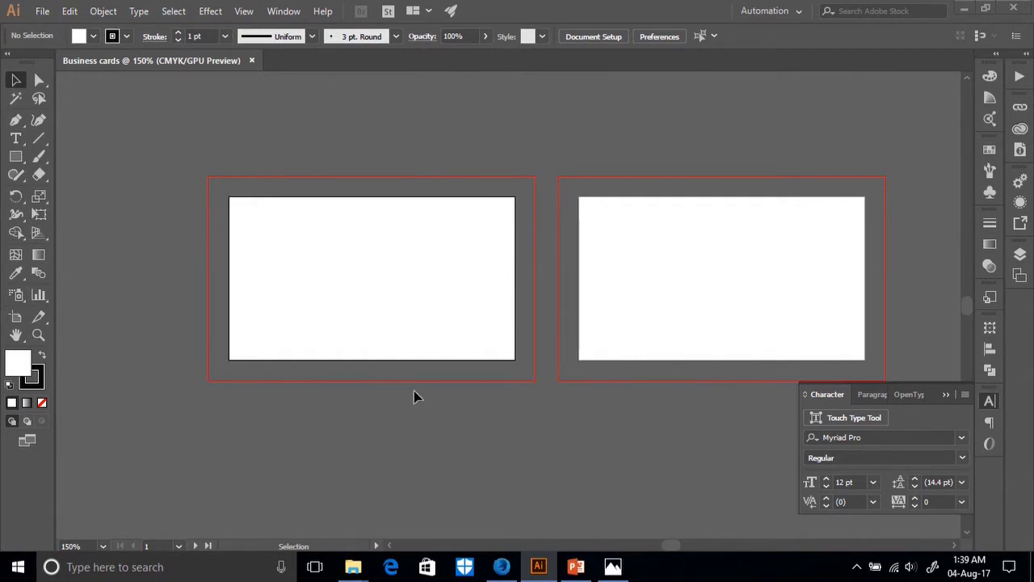
pyautogui.moveTo(395, 369); pyautogui.dragTo(445, 344)
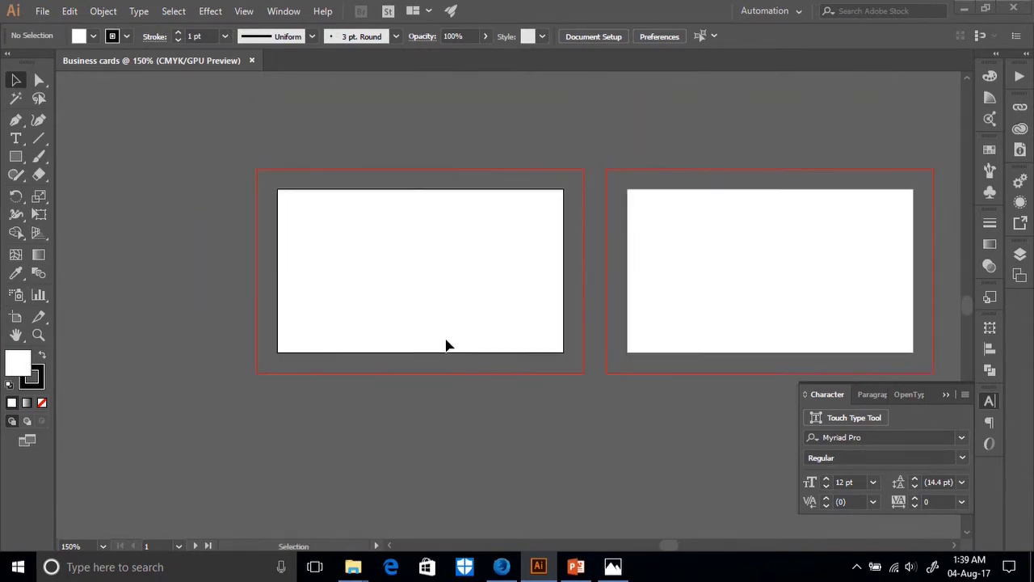
pyautogui.hotkey('ctrl', '=')
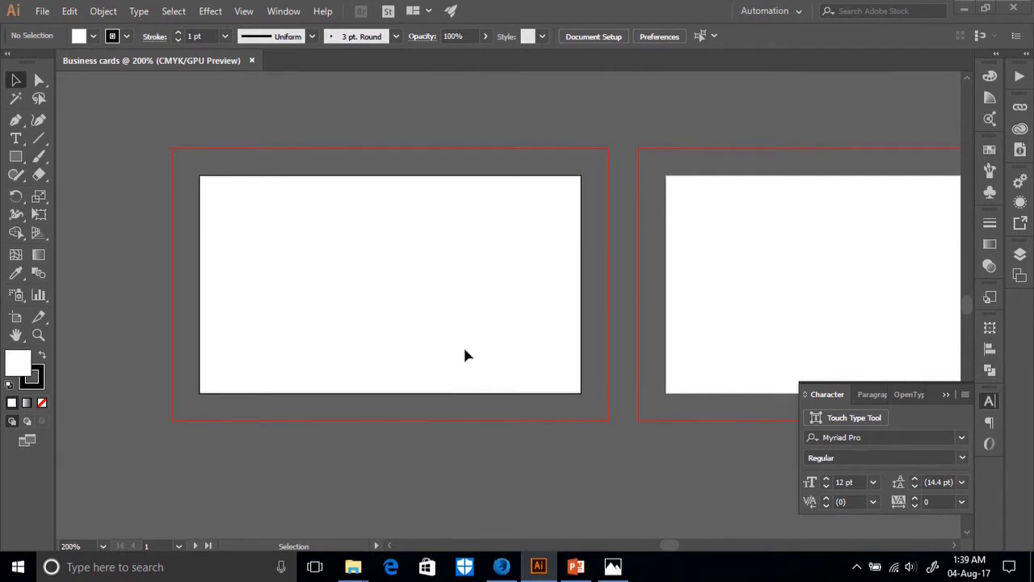
pyautogui.click(502, 566)
pyautogui.scroll(10, 416, 226)
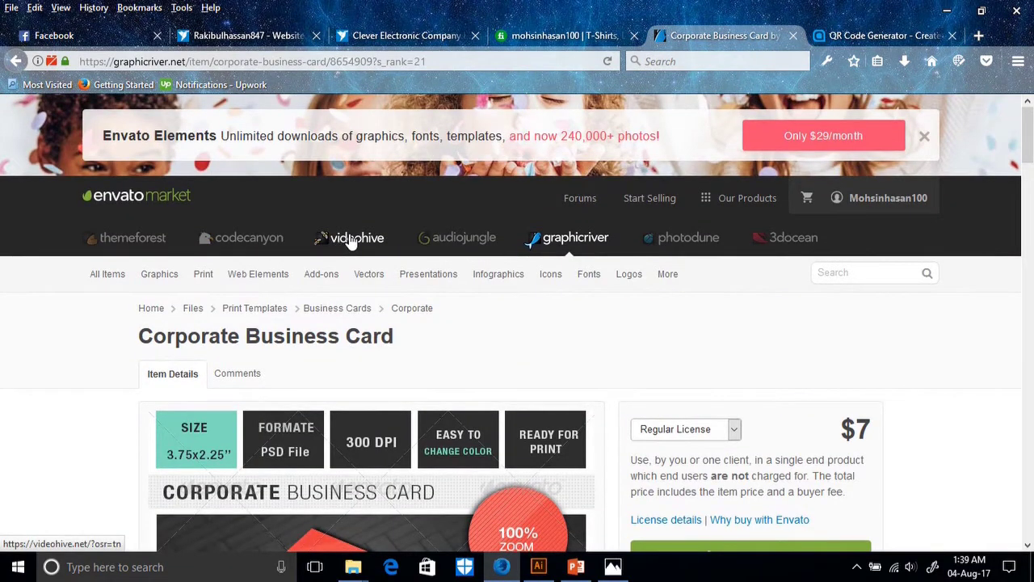
pyautogui.moveTo(575, 279)
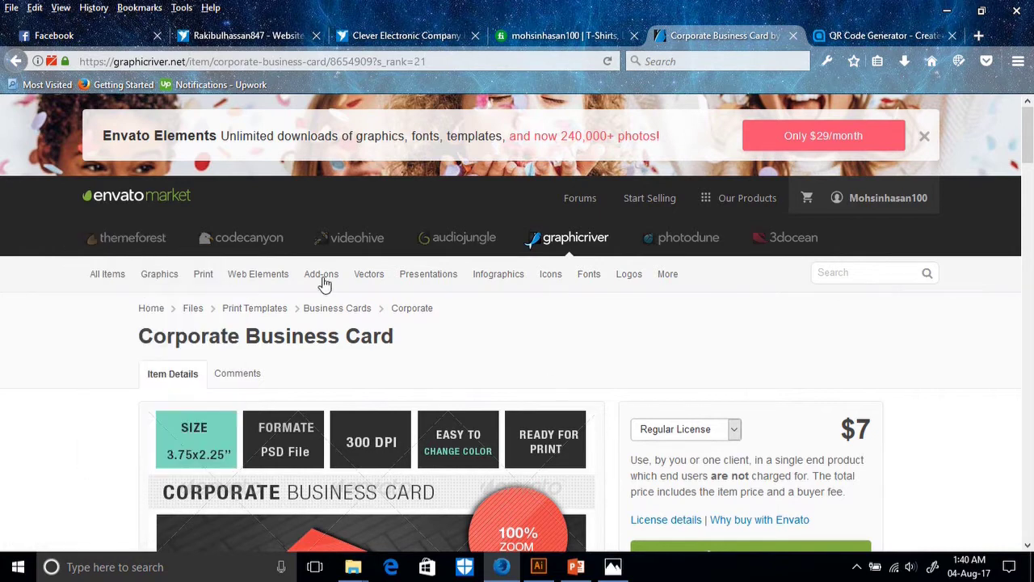
pyautogui.scroll(-2, 816, 355)
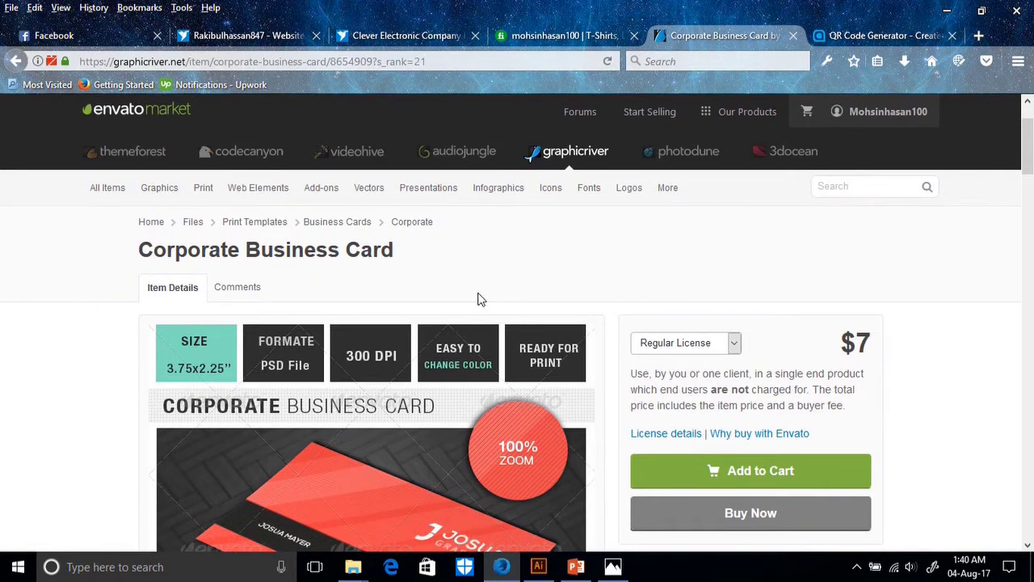
pyautogui.scroll(2, 477, 298)
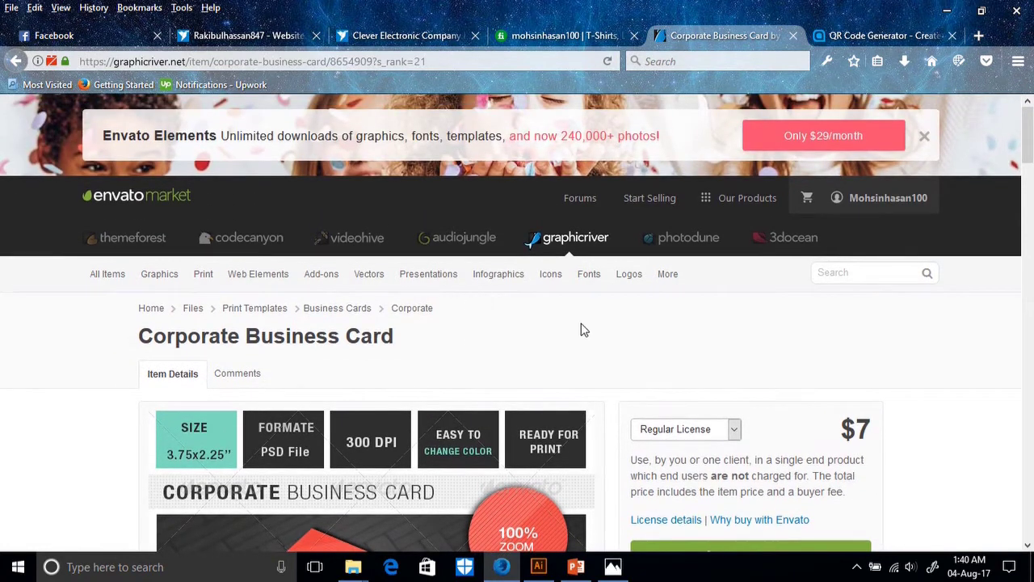
pyautogui.moveTo(204, 277)
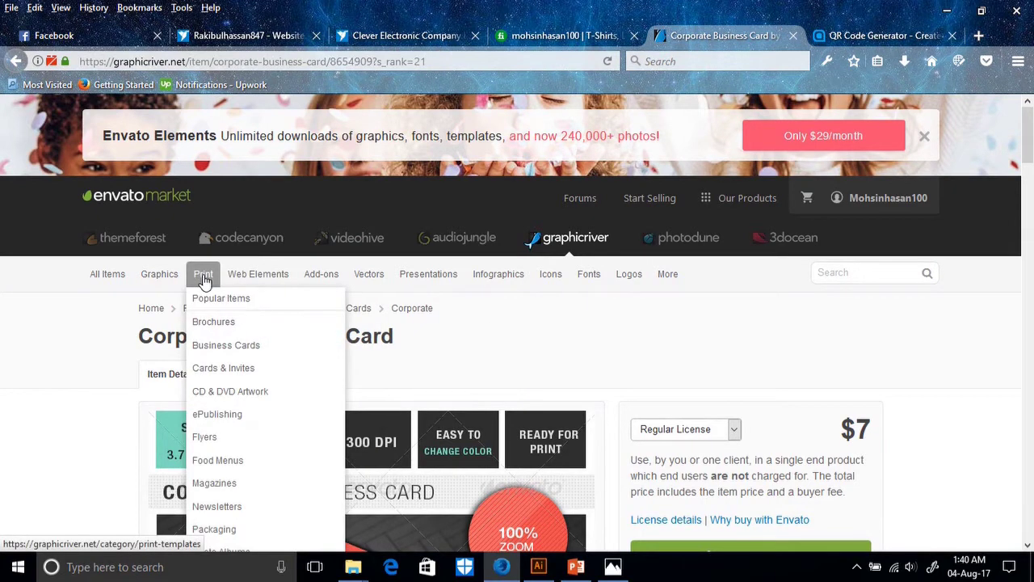
# Open GraphicRiver's Business Cards template listing and scroll through the available templates.
pyautogui.click(218, 345)
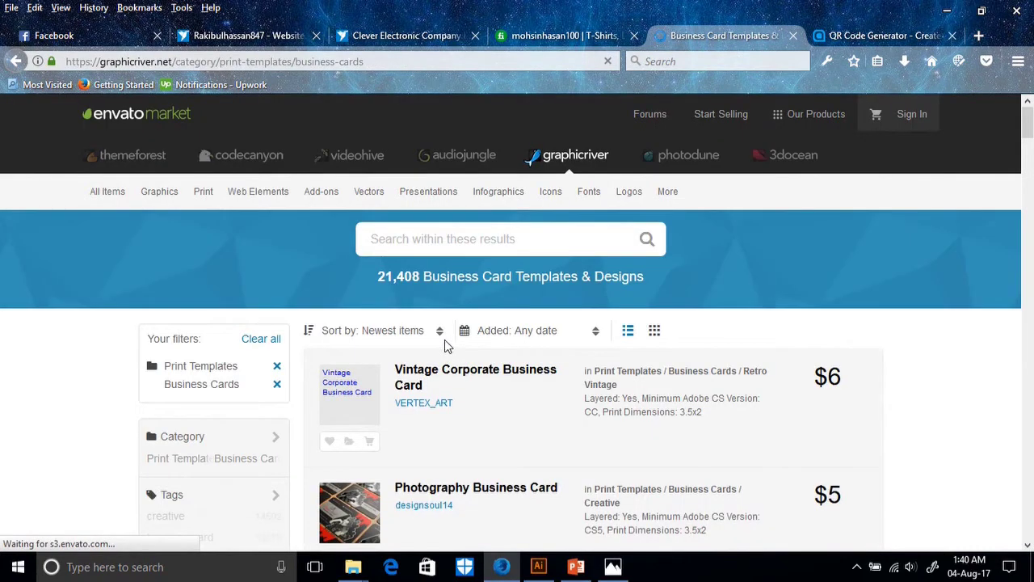
pyautogui.scroll(-2, 495, 368)
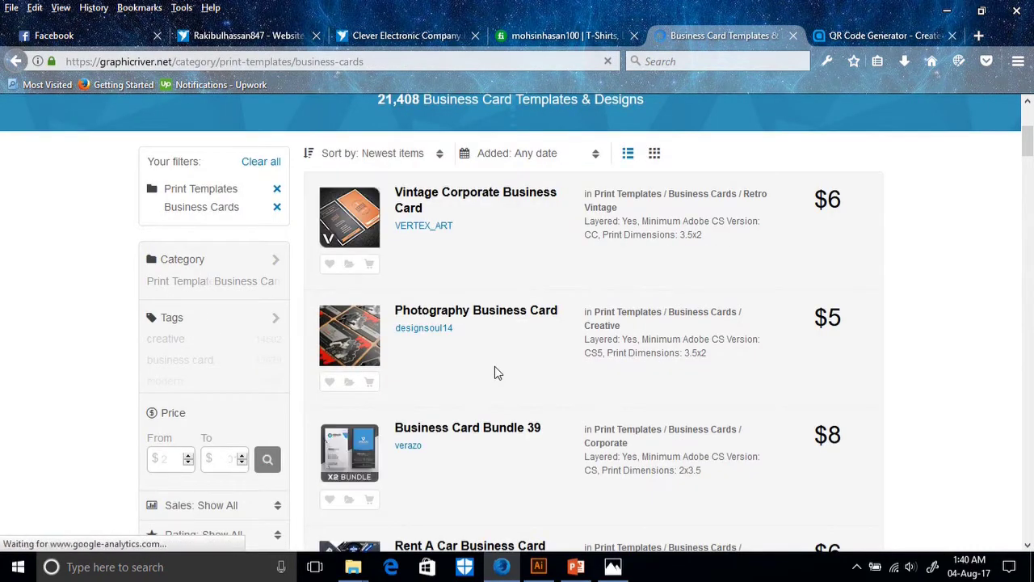
pyautogui.scroll(-2, 445, 365)
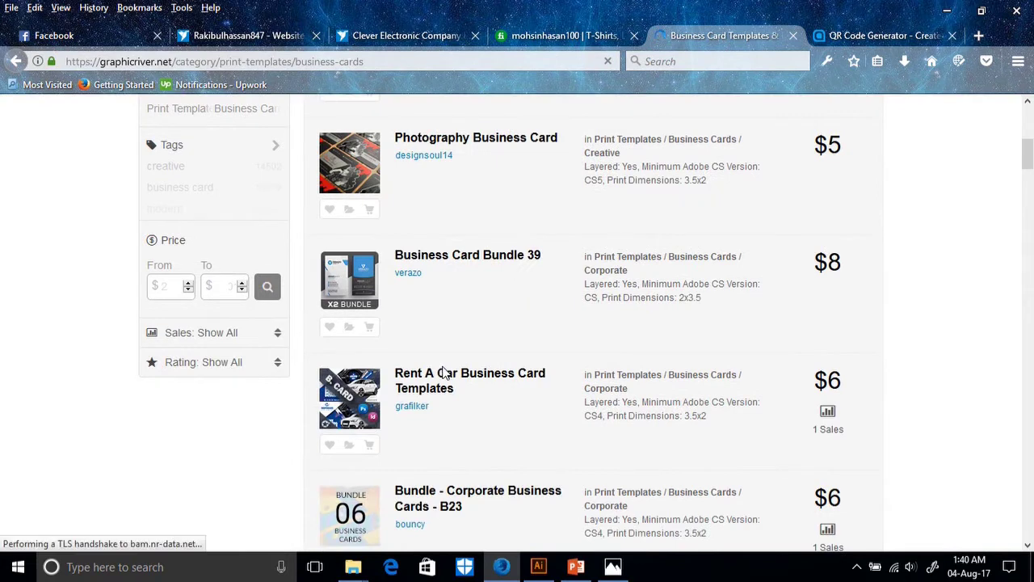
pyautogui.scroll(-4, 443, 372)
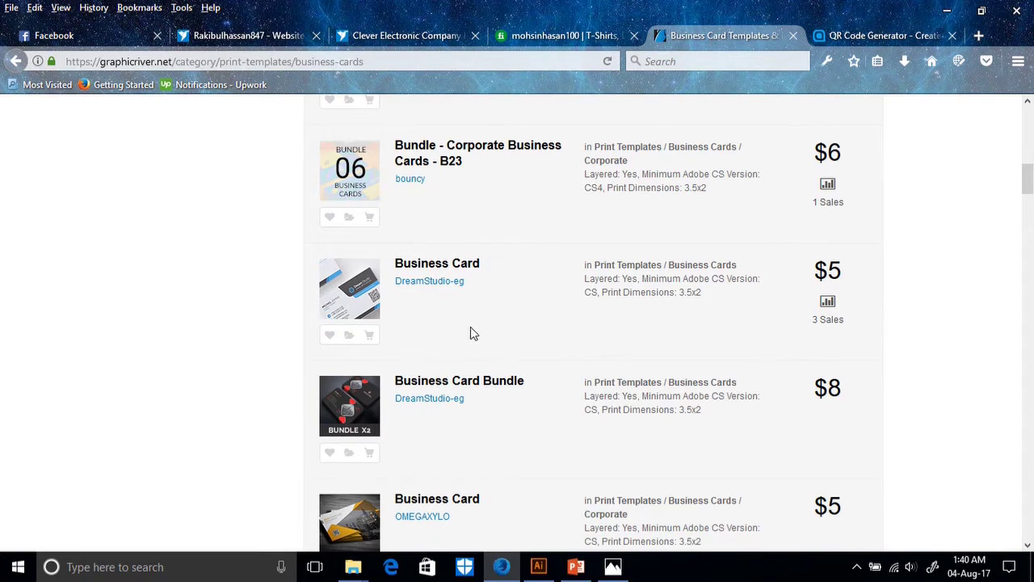
pyautogui.scroll(-4, 542, 379)
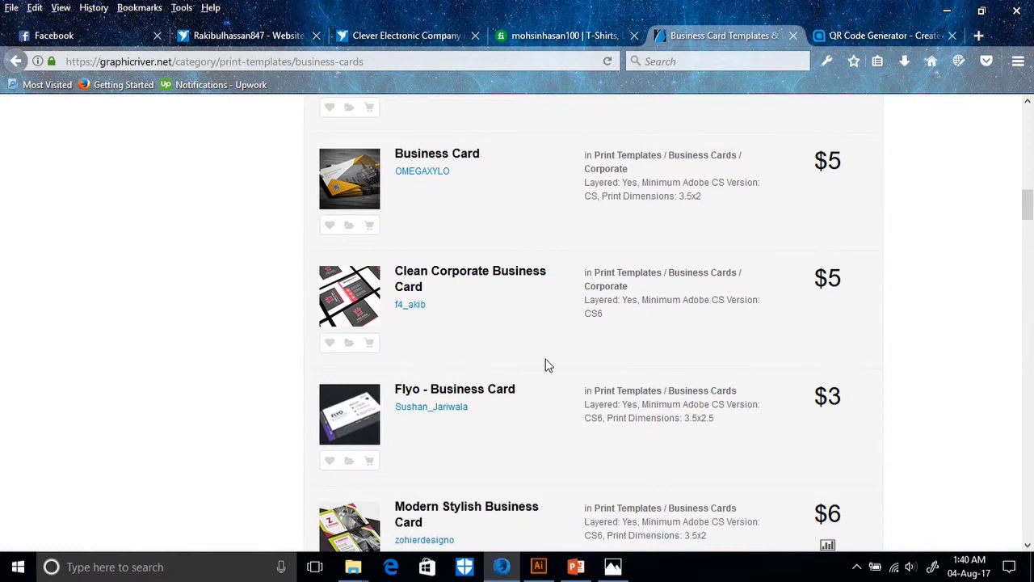
pyautogui.scroll(-2, 543, 370)
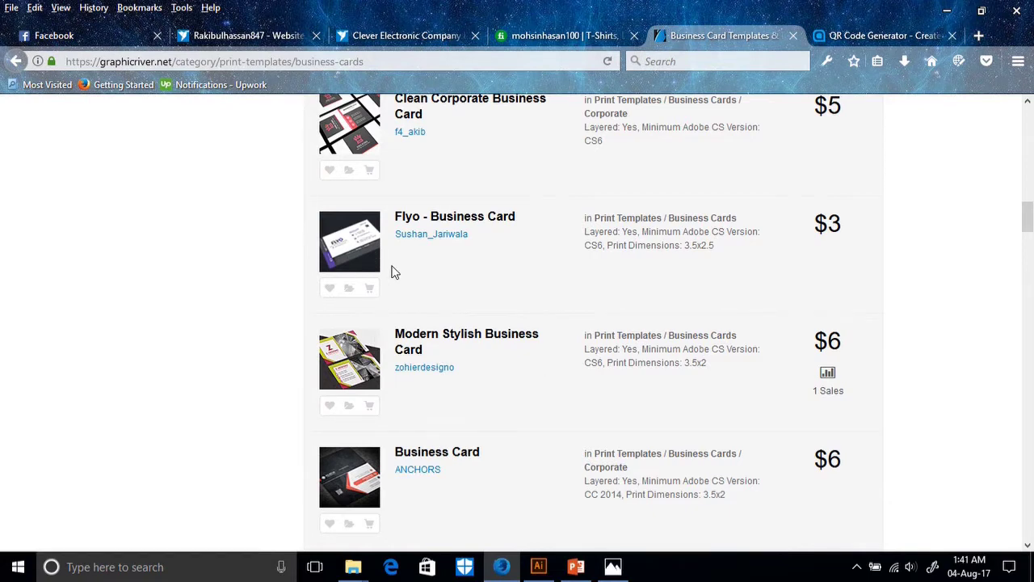
pyautogui.scroll(-3, 429, 385)
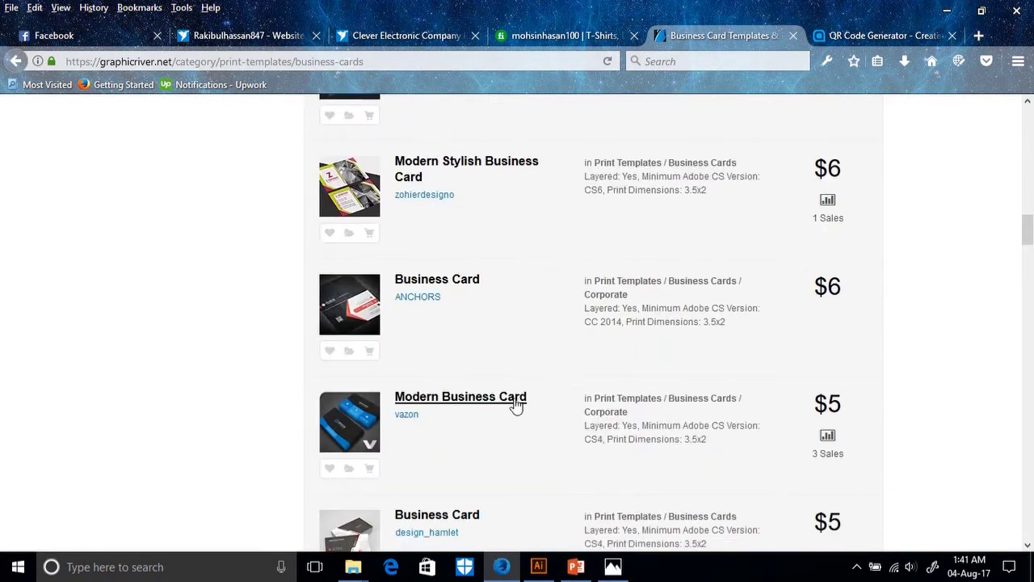
pyautogui.scroll(-1, 521, 406)
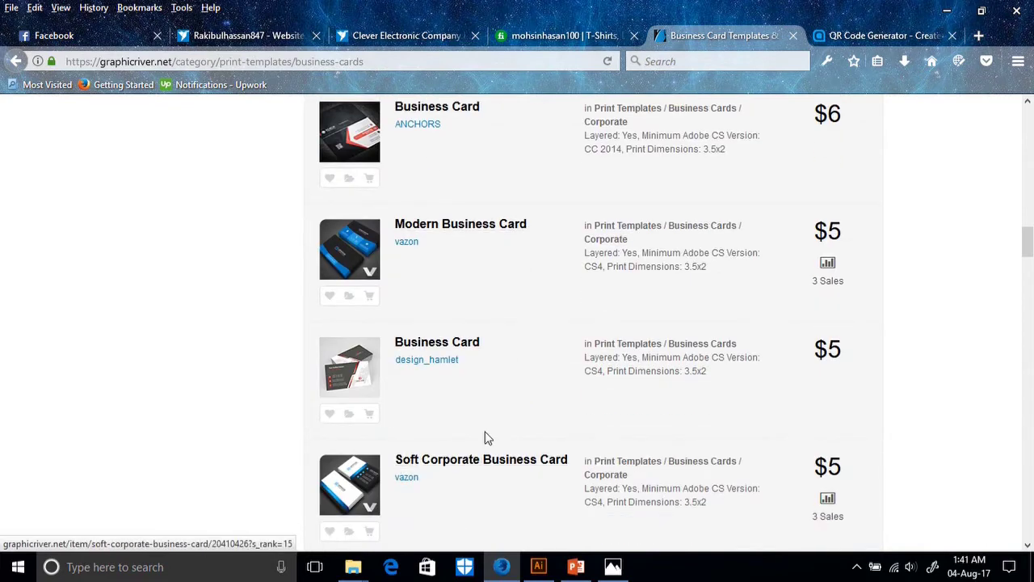
pyautogui.scroll(8, 453, 428)
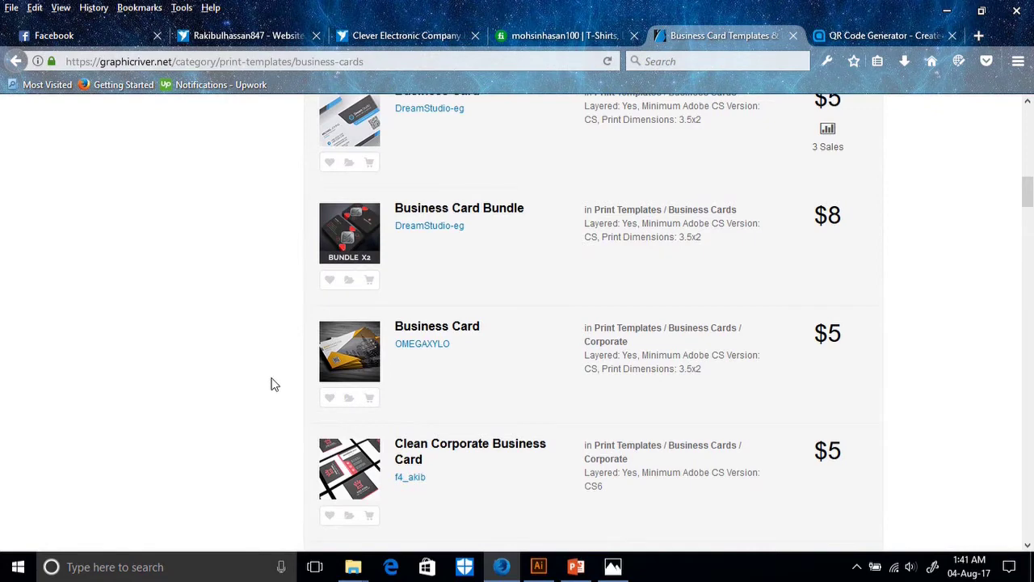
pyautogui.scroll(3, 271, 380)
pyautogui.scroll(10, 271, 374)
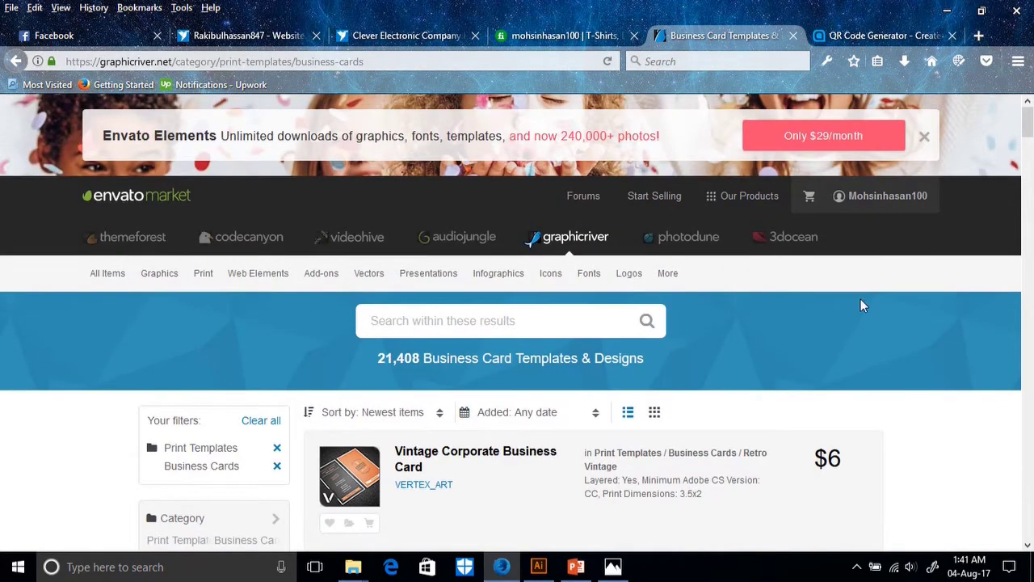
# Open the Vintage Corporate Business Card item page.
pyautogui.moveTo(883, 202)
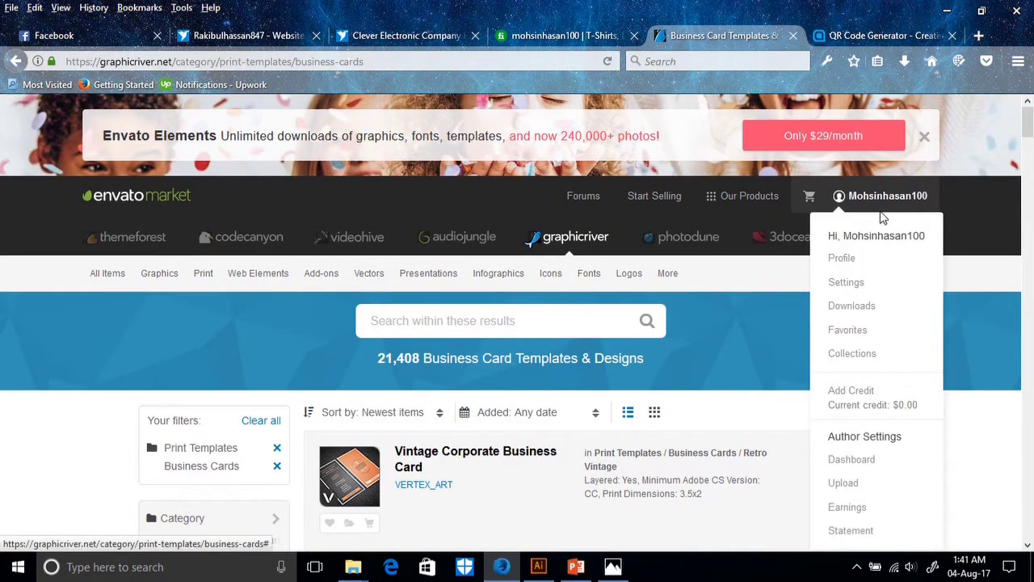
pyautogui.moveTo(146, 311)
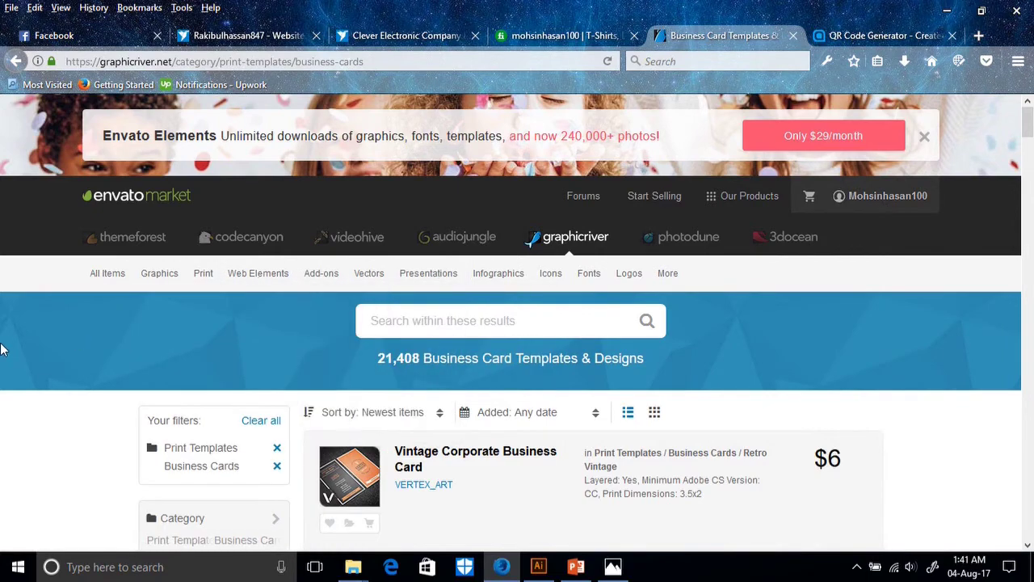
pyautogui.scroll(-5, 0, 352)
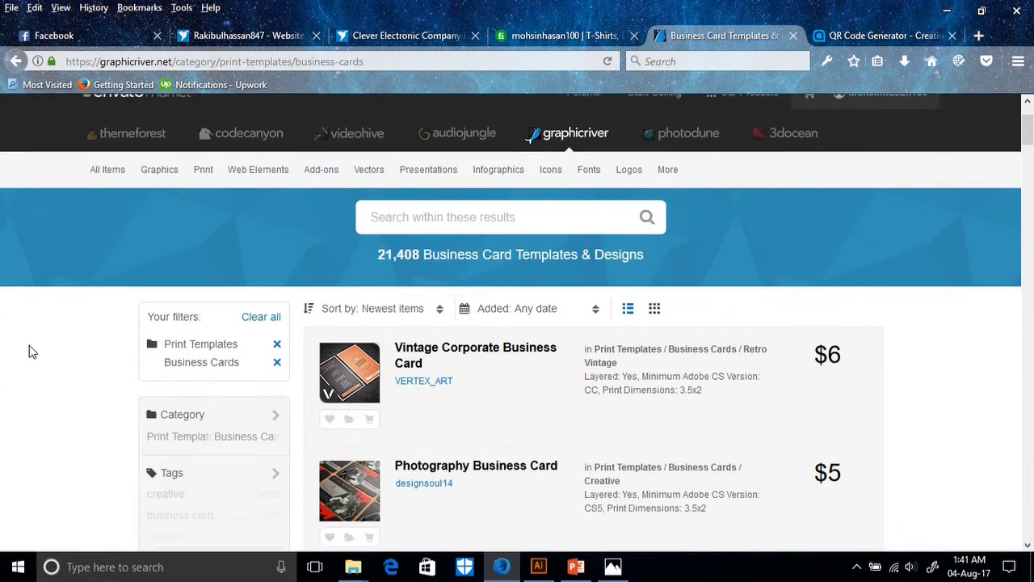
pyautogui.scroll(3, 88, 363)
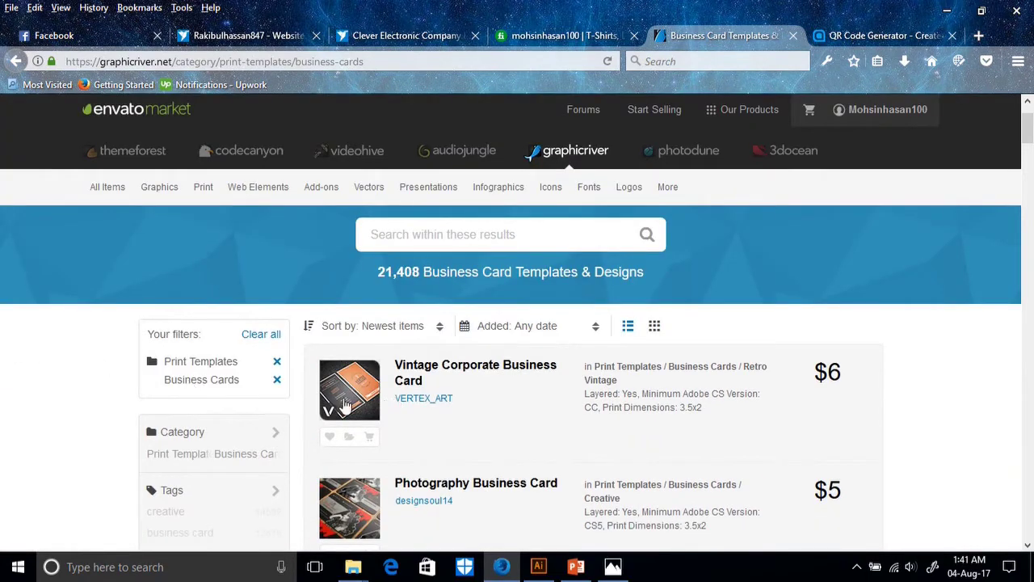
pyautogui.click(348, 385)
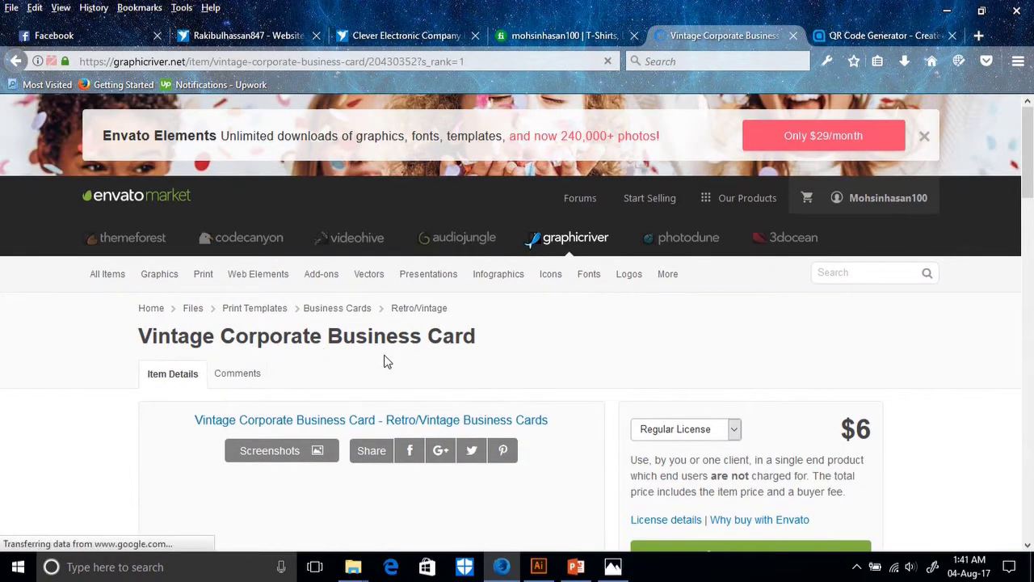
pyautogui.scroll(-3, 388, 361)
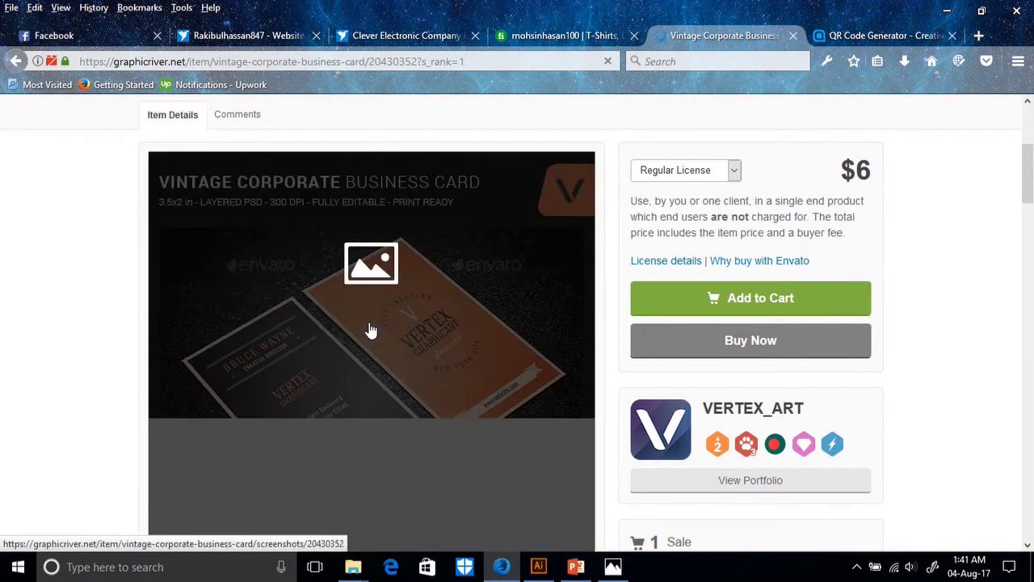
pyautogui.scroll(3, 370, 330)
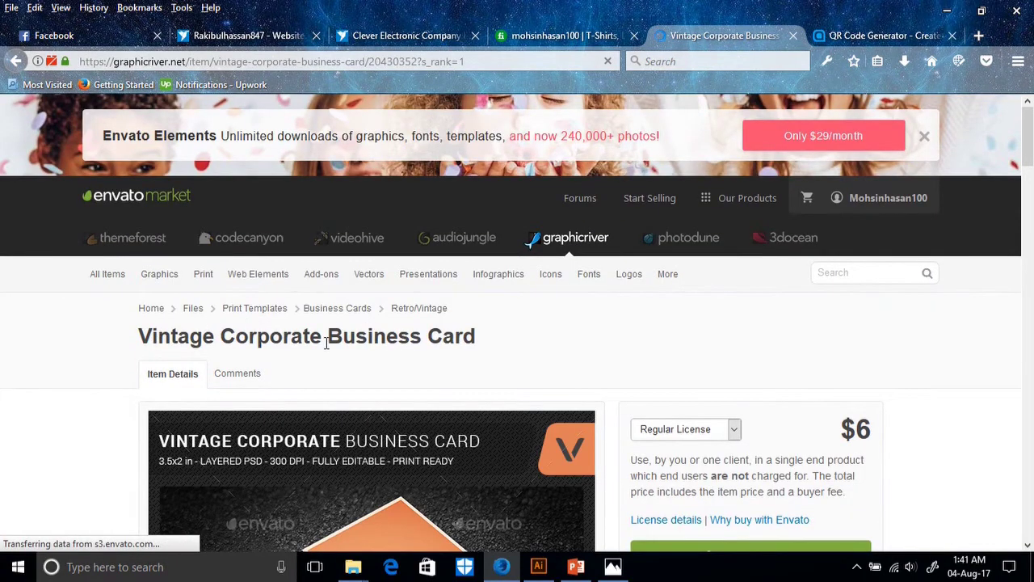
pyautogui.scroll(-2, 430, 374)
pyautogui.scroll(-5, 347, 349)
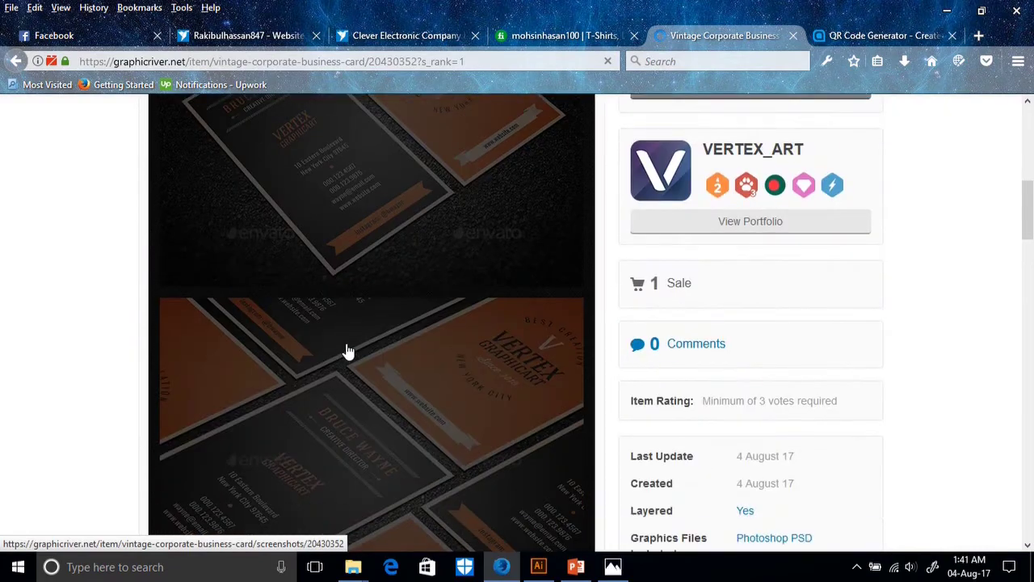
pyautogui.scroll(-3, 347, 351)
pyautogui.scroll(5, 347, 351)
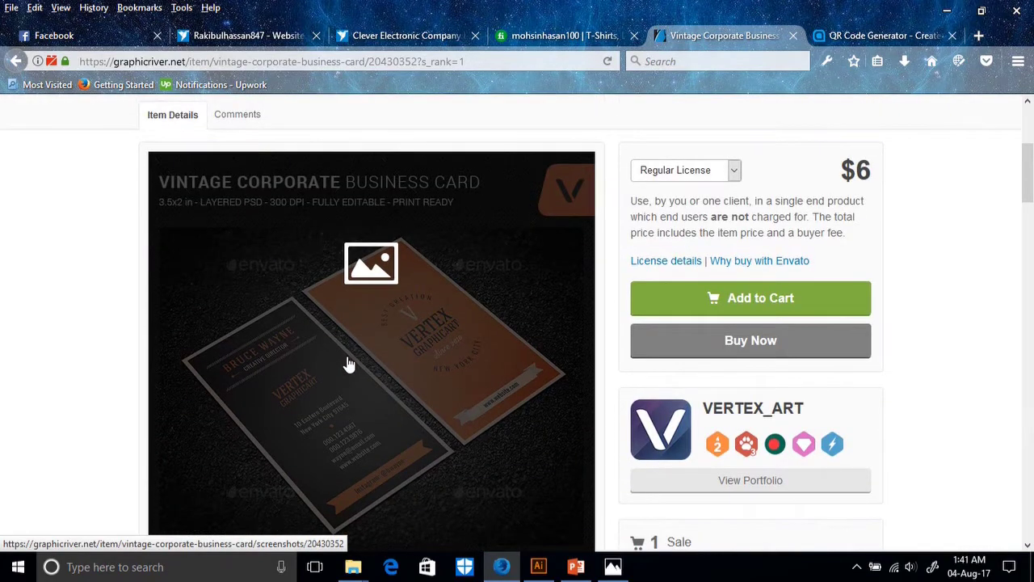
pyautogui.scroll(-2, 348, 363)
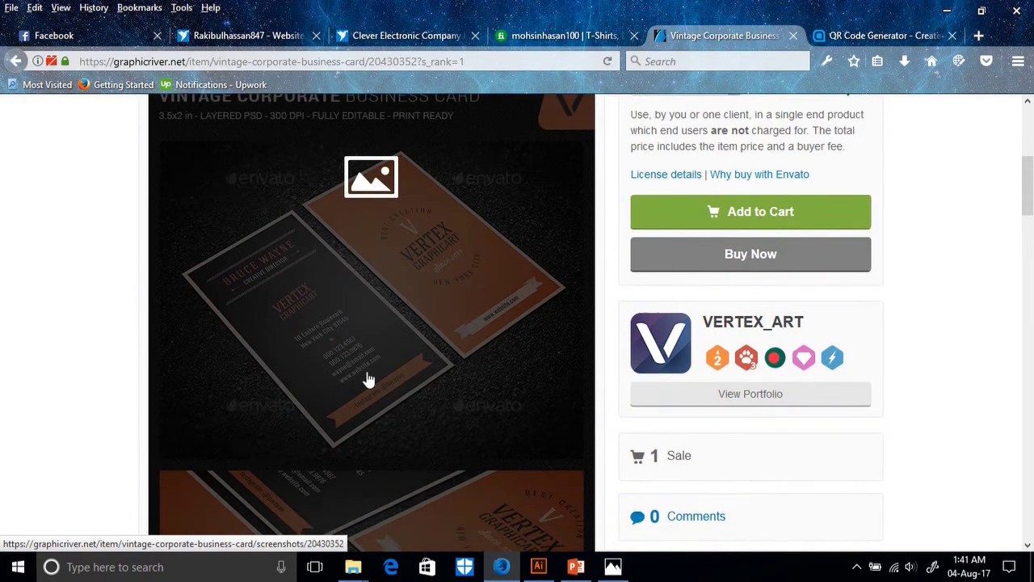
pyautogui.scroll(-4, 614, 423)
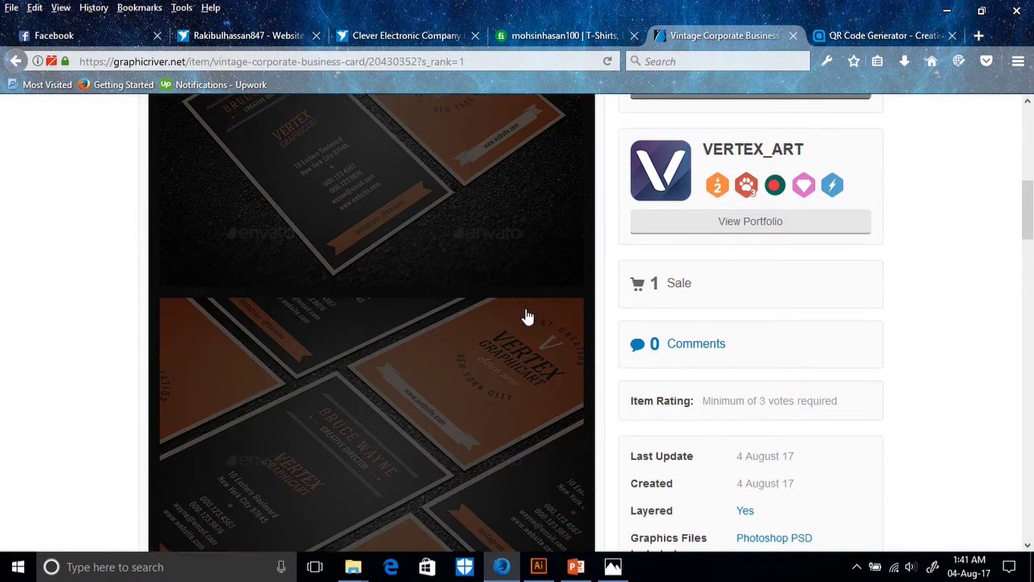
pyautogui.scroll(5, 667, 317)
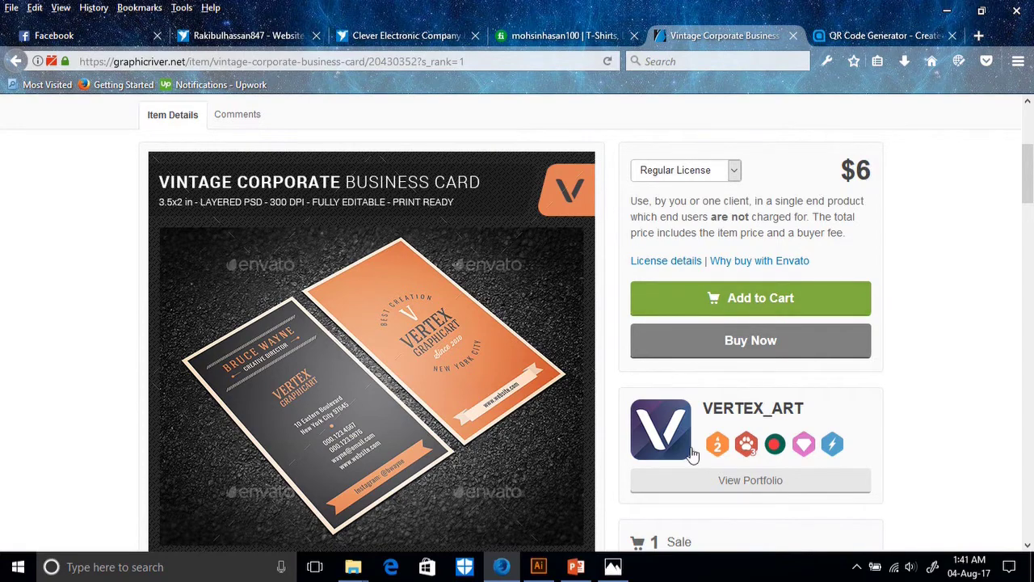
pyautogui.scroll(-3, 695, 452)
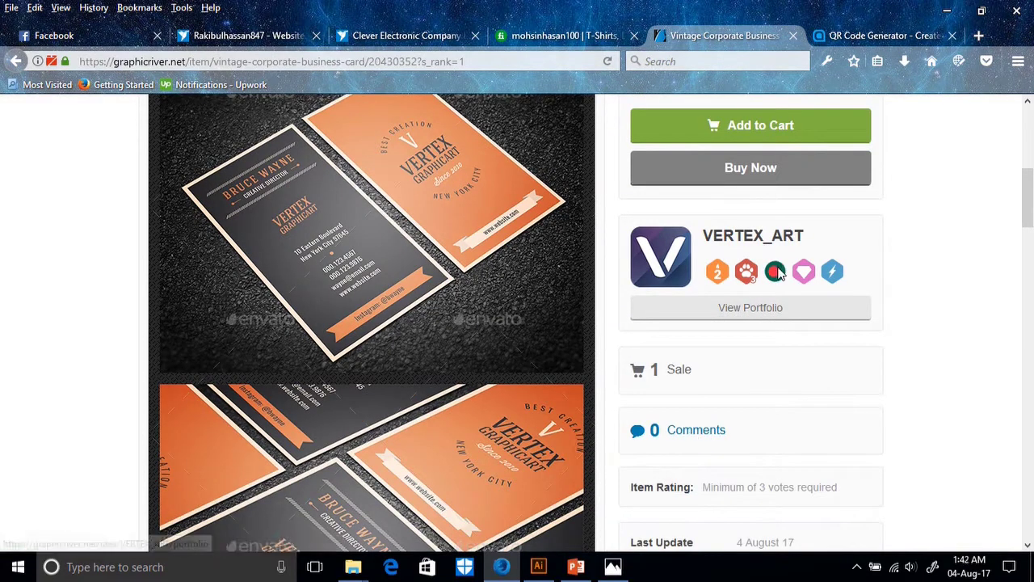
pyautogui.moveTo(775, 274)
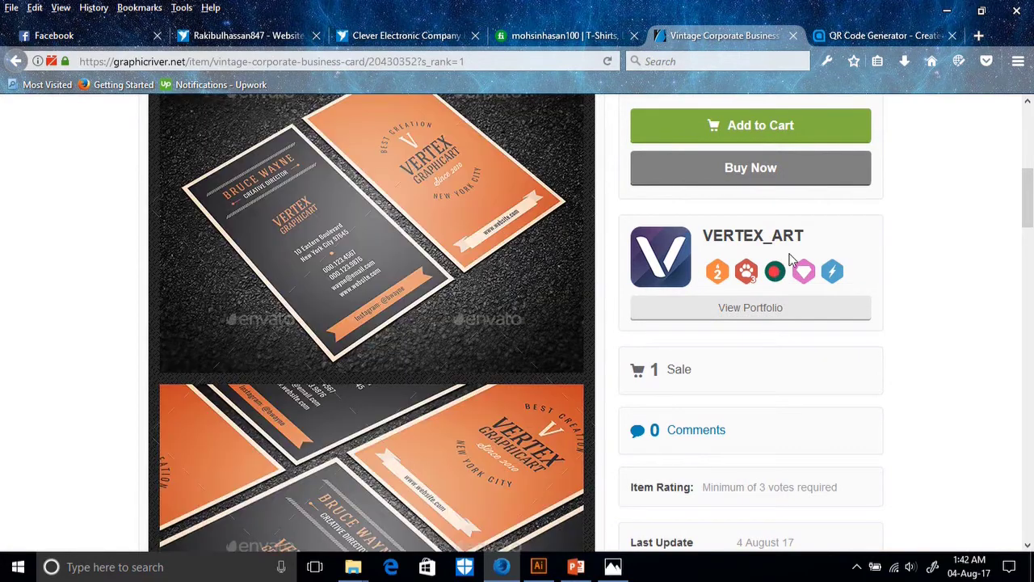
pyautogui.scroll(-8, 441, 404)
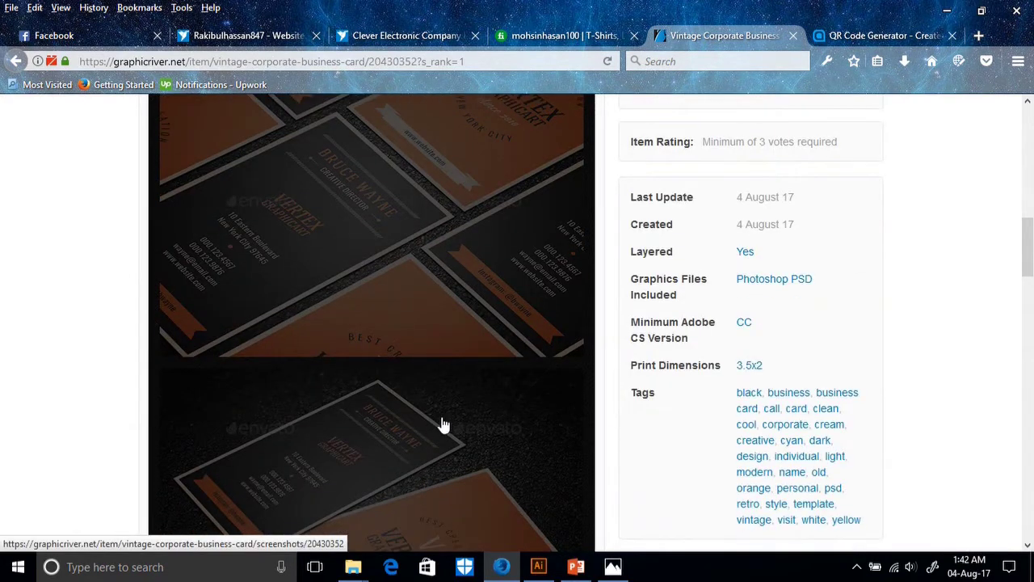
pyautogui.scroll(-4, 443, 425)
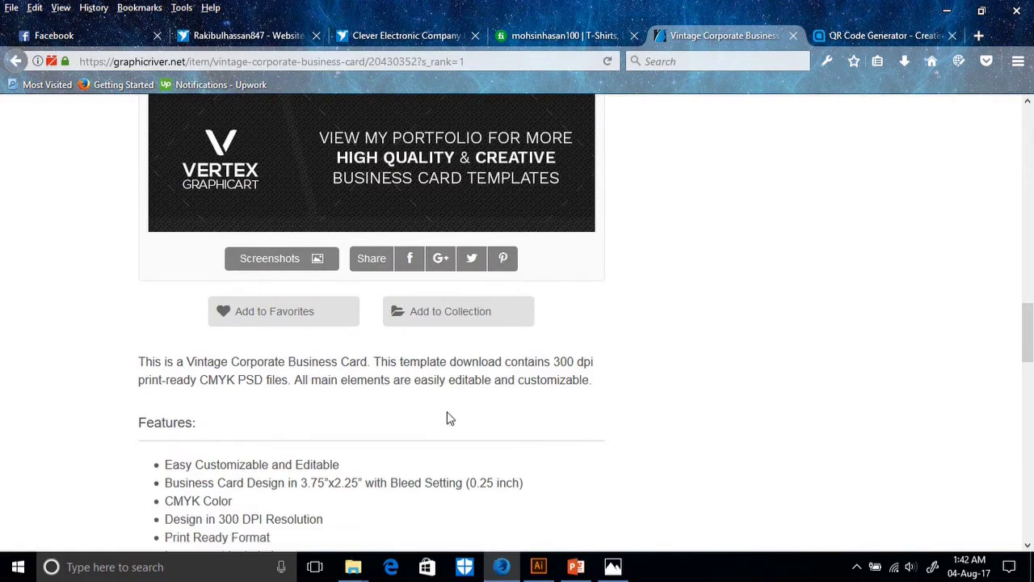
pyautogui.scroll(2, 446, 411)
pyautogui.scroll(6, 339, 428)
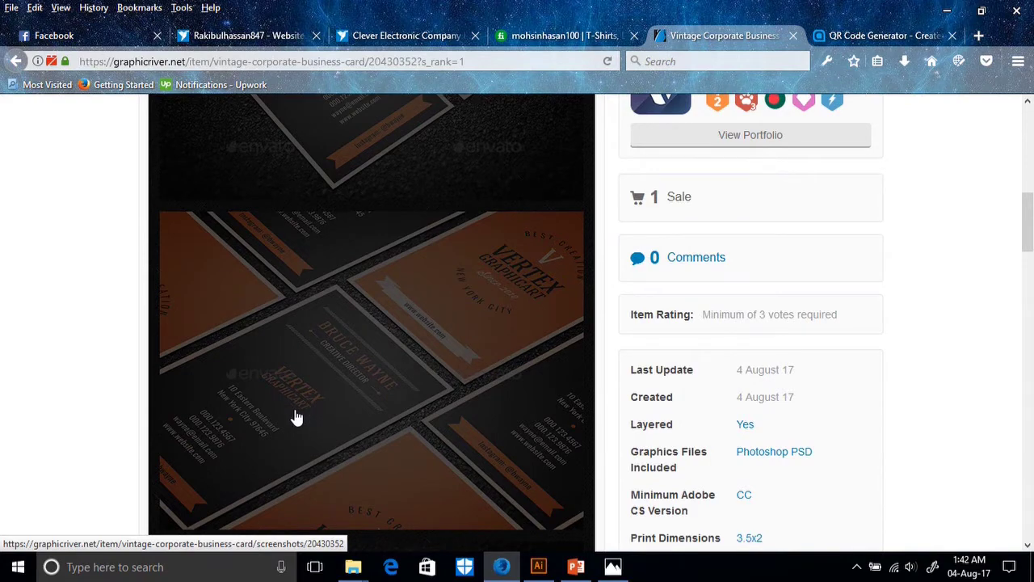
pyautogui.scroll(5, 296, 412)
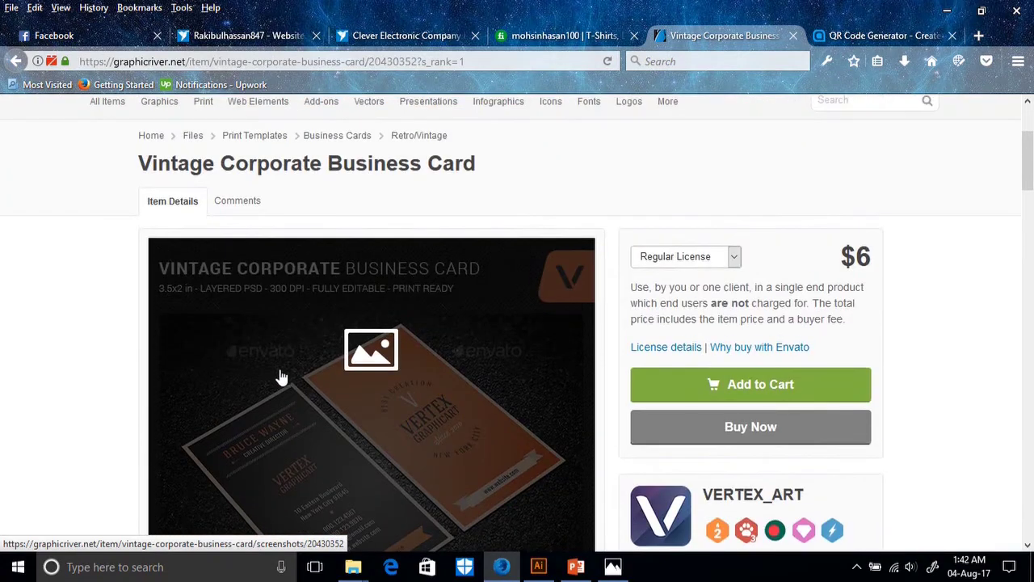
pyautogui.scroll(-2, 280, 377)
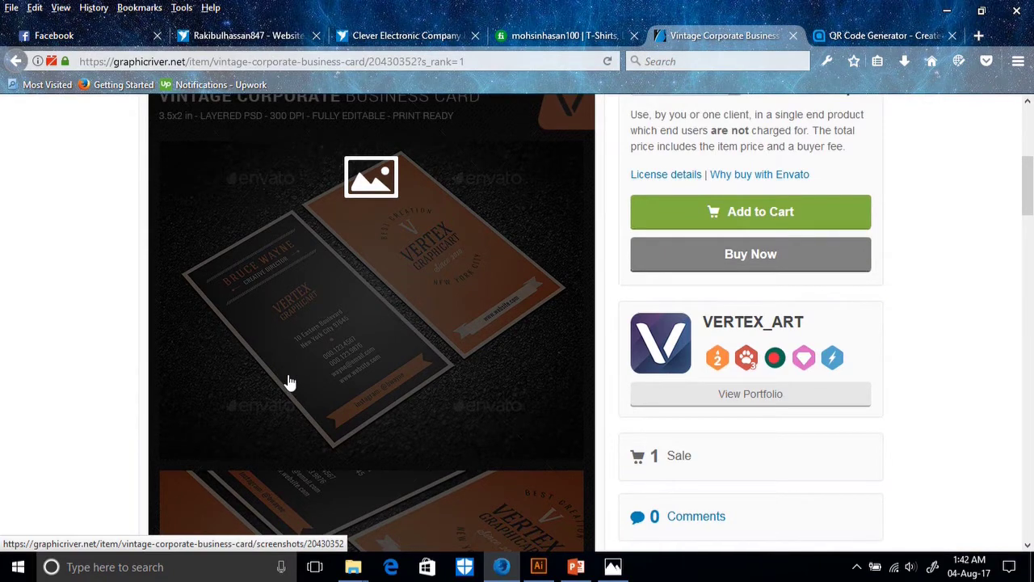
pyautogui.scroll(5, 291, 381)
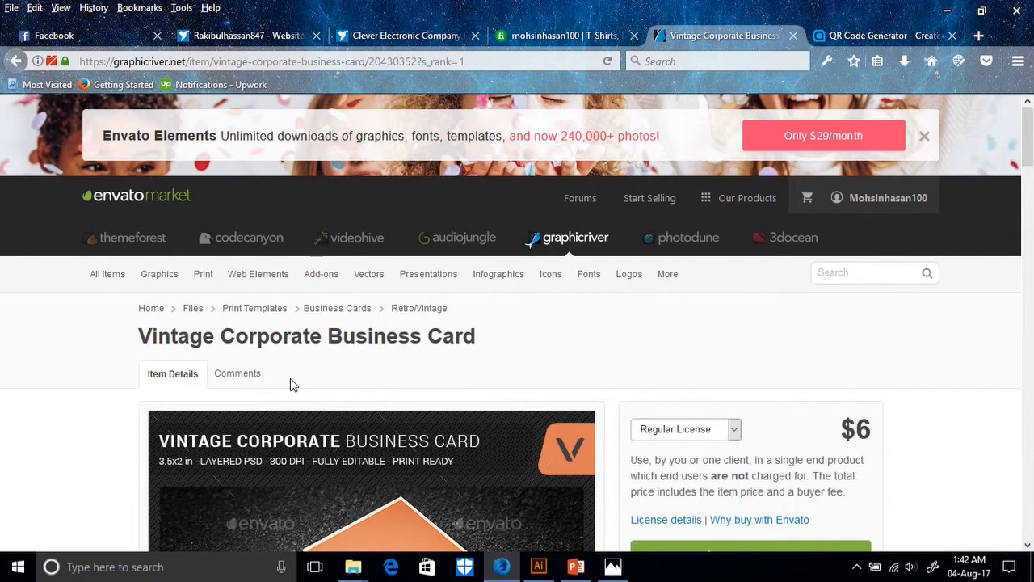
pyautogui.scroll(-3, 396, 400)
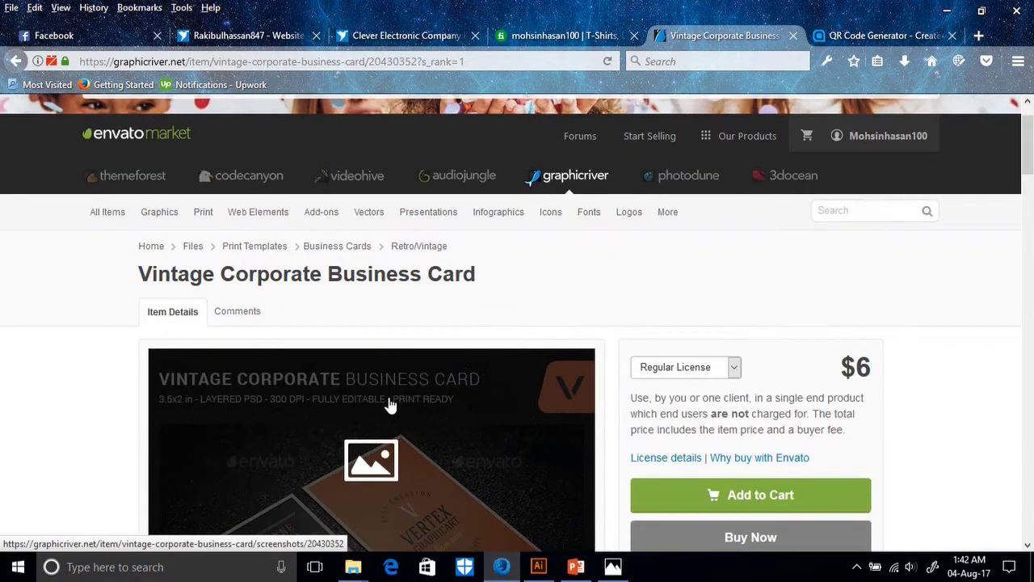
pyautogui.scroll(-3, 254, 358)
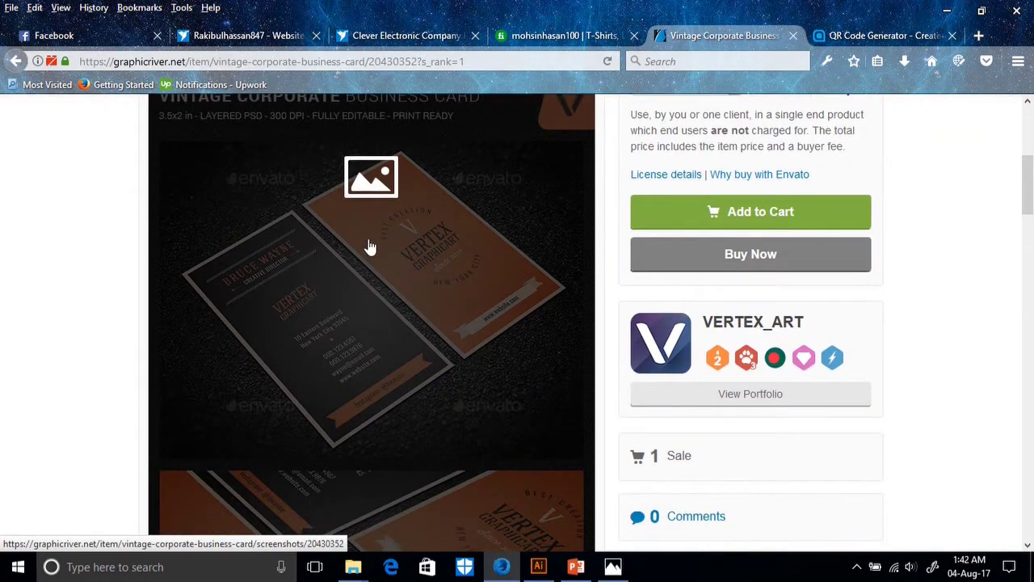
pyautogui.scroll(-9, 445, 396)
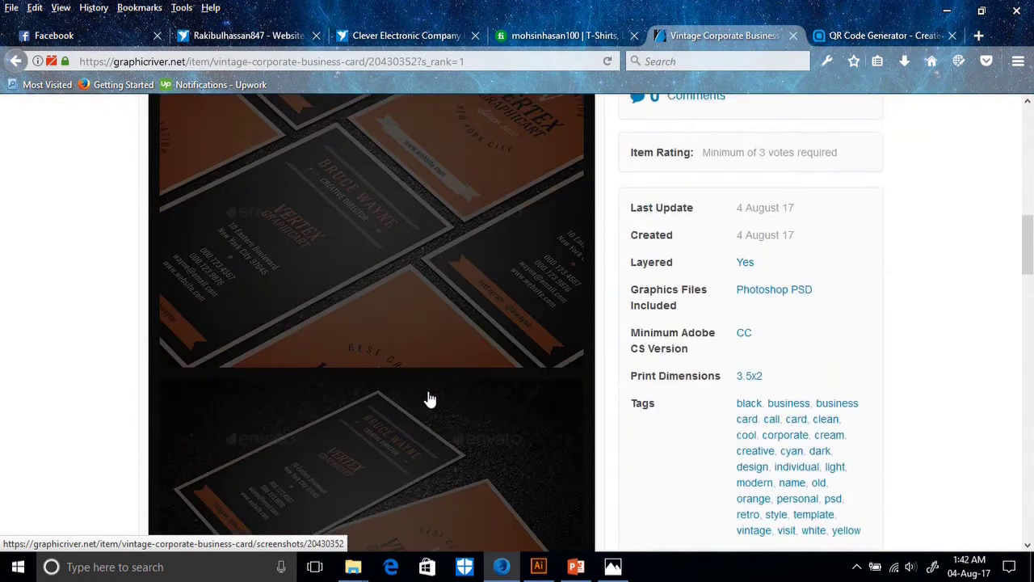
pyautogui.scroll(-5, 450, 393)
pyautogui.scroll(-3, 449, 393)
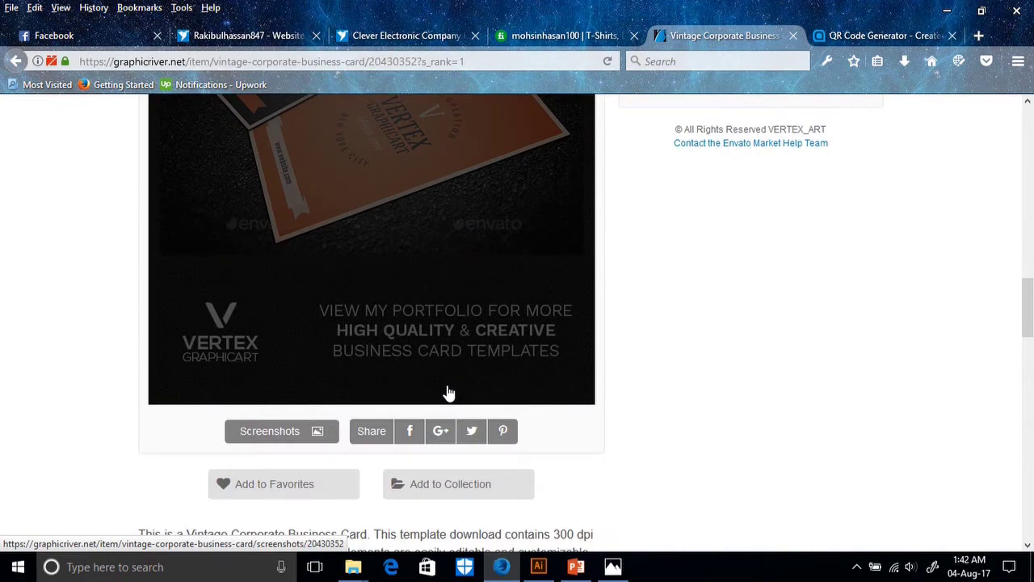
pyautogui.scroll(20, 449, 393)
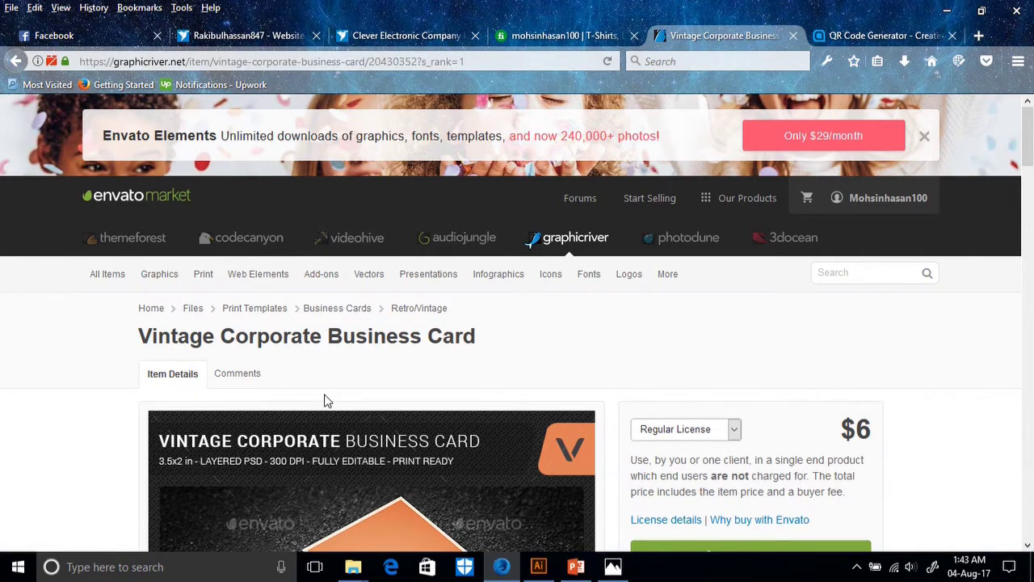
pyautogui.scroll(-3, 327, 408)
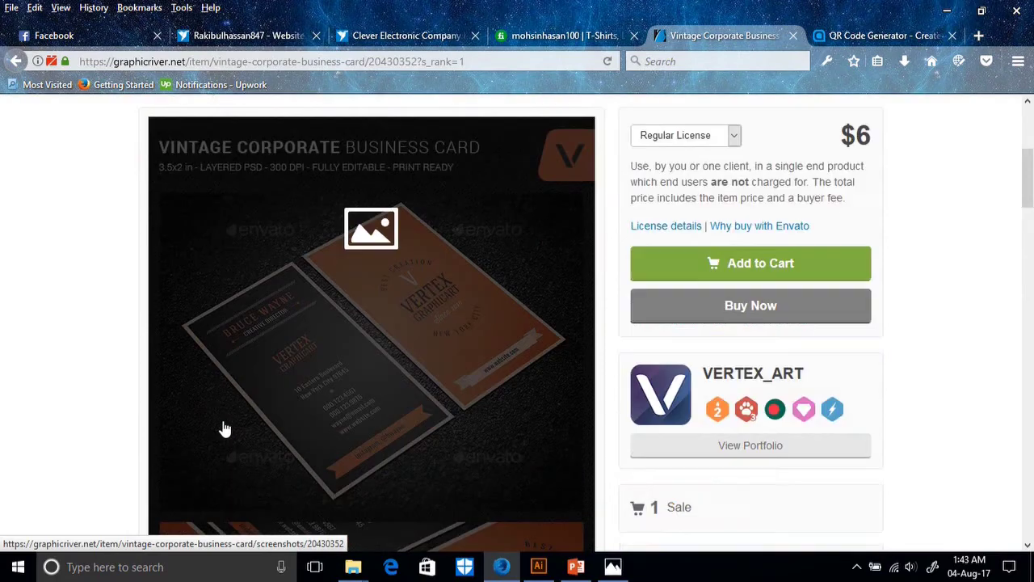
pyautogui.scroll(-1, 225, 428)
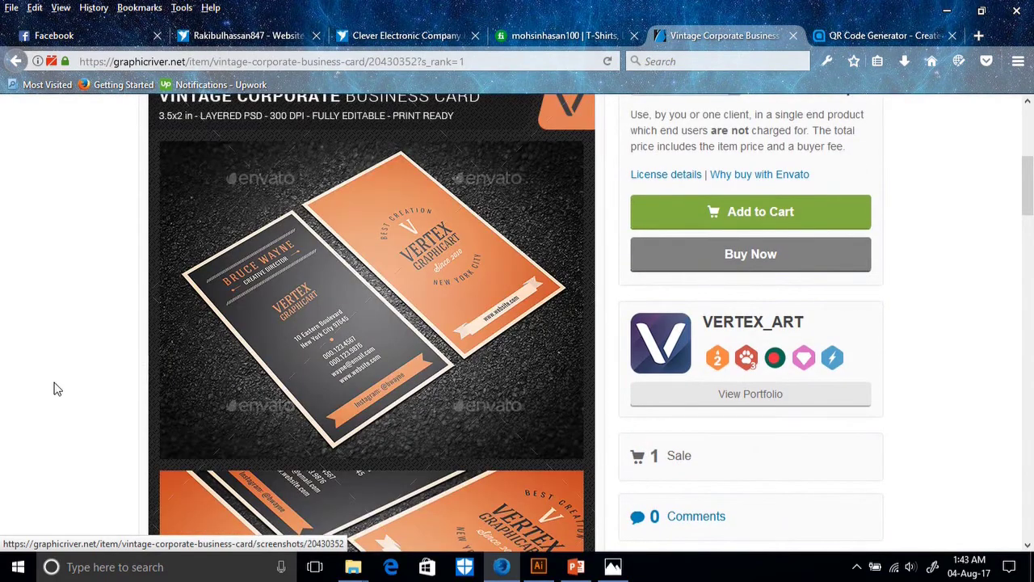
pyautogui.scroll(-2, 53, 390)
pyautogui.scroll(2, 51, 389)
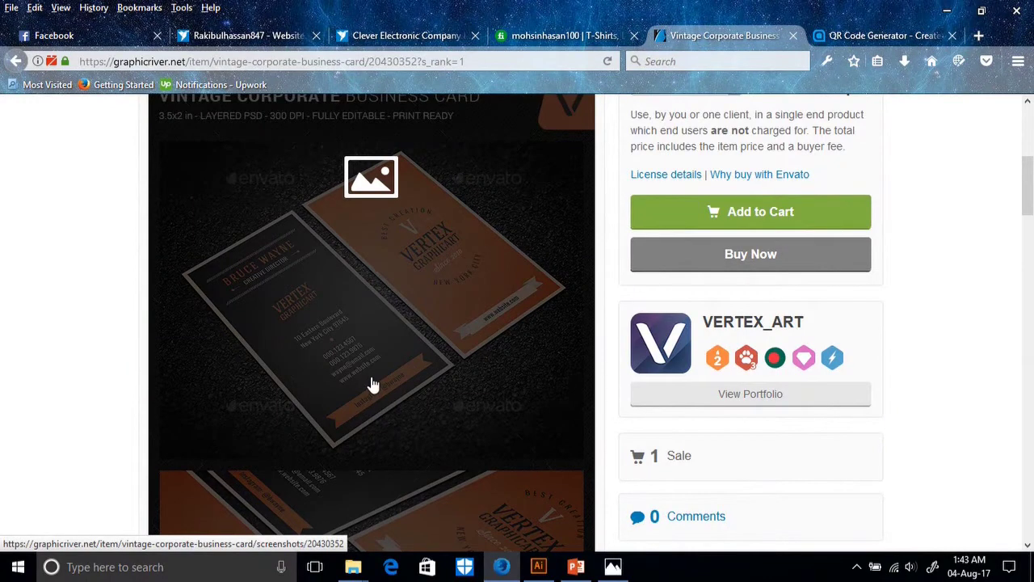
pyautogui.scroll(-2, 420, 364)
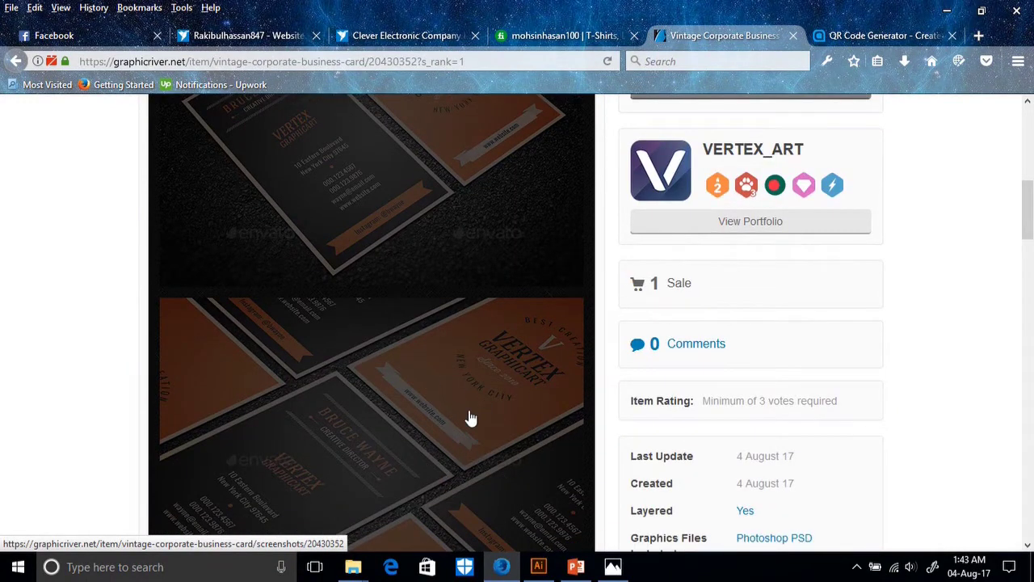
pyautogui.scroll(-2, 470, 418)
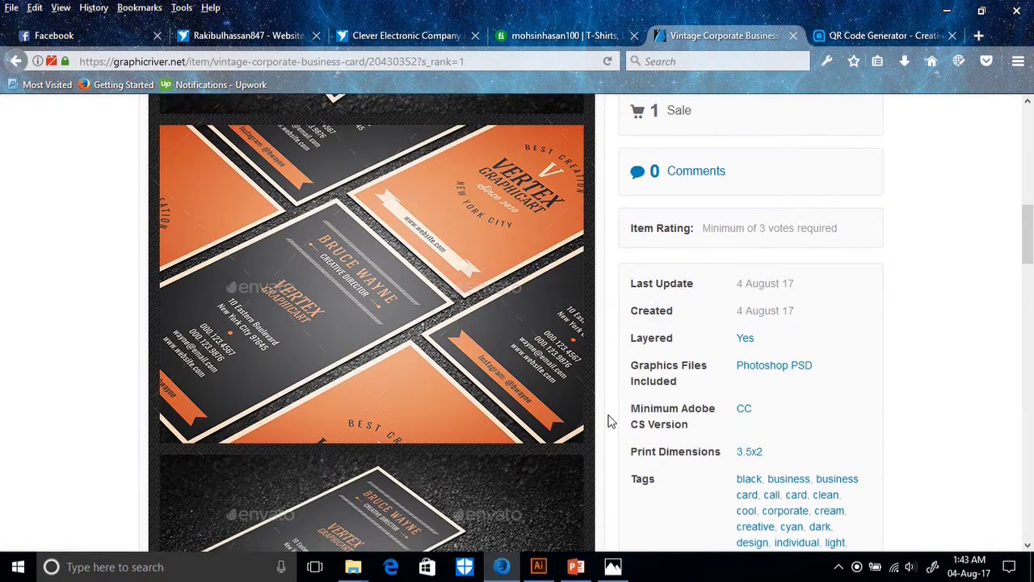
pyautogui.scroll(8, 612, 396)
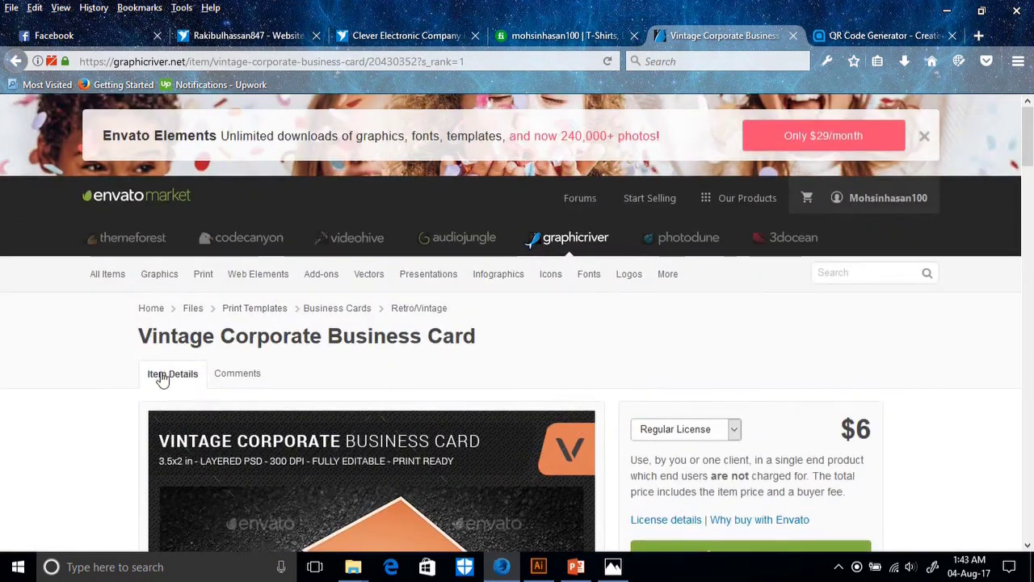
pyautogui.scroll(-1, 650, 378)
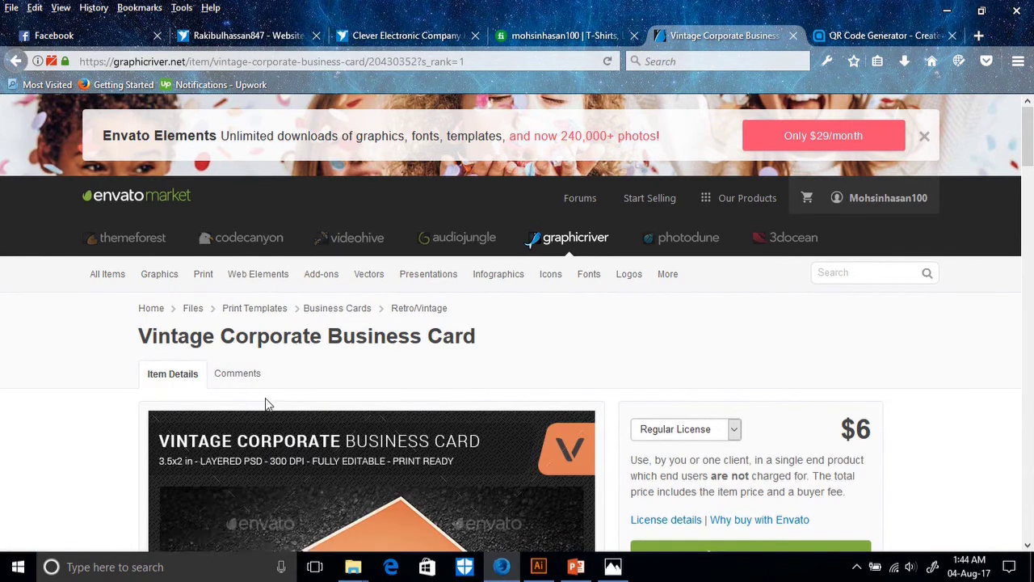
pyautogui.scroll(-2, 303, 404)
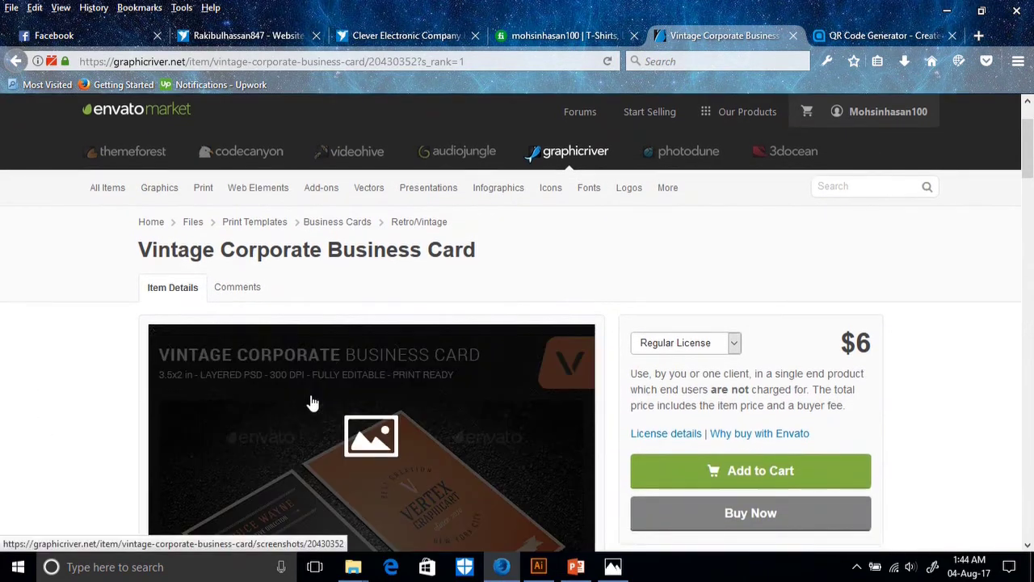
pyautogui.click(202, 188)
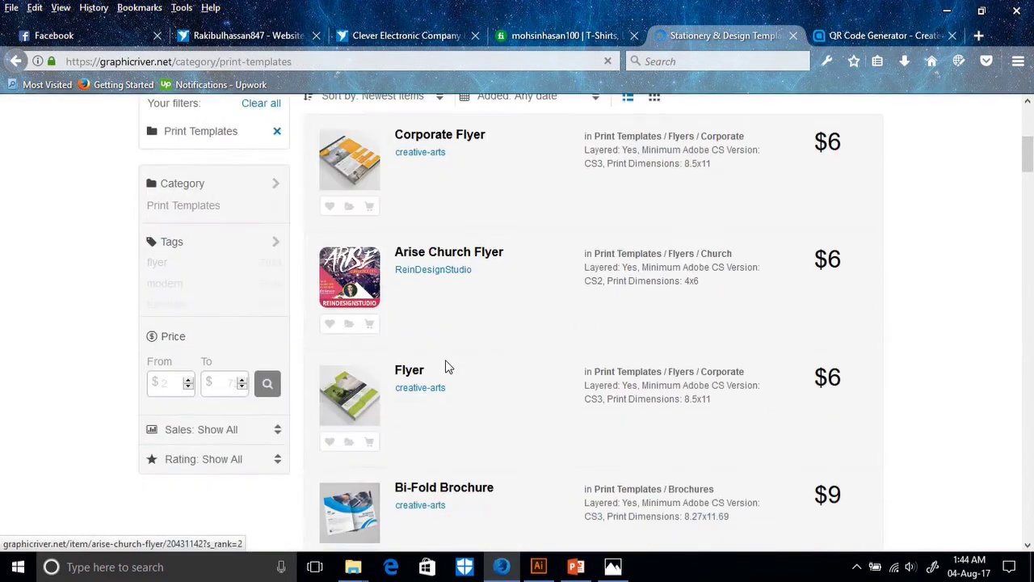
# Narrow the listing to Business Cards templates and scroll down through the results.
pyautogui.scroll(2, 259, 350)
pyautogui.scroll(2, 242, 343)
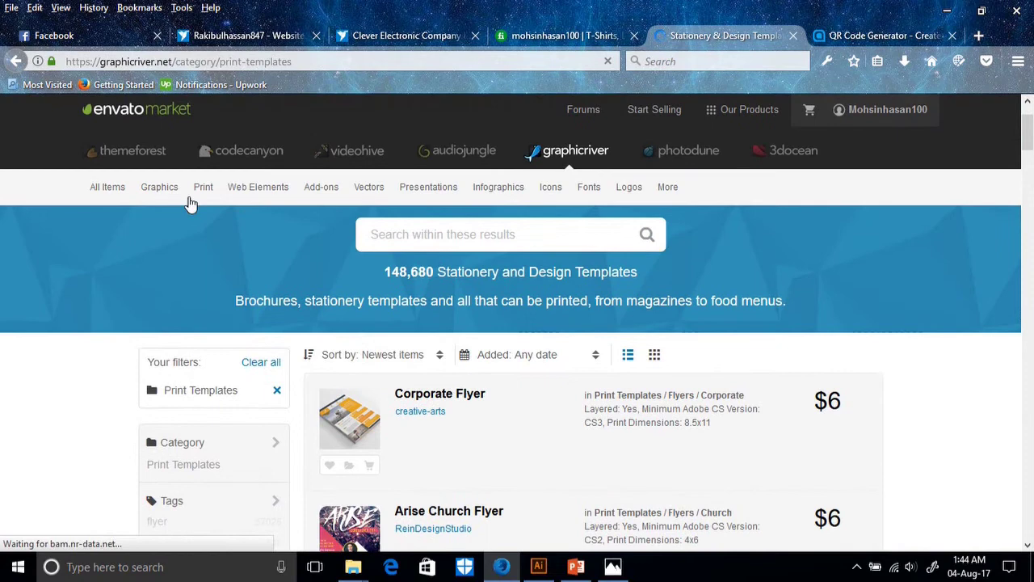
pyautogui.moveTo(201, 194)
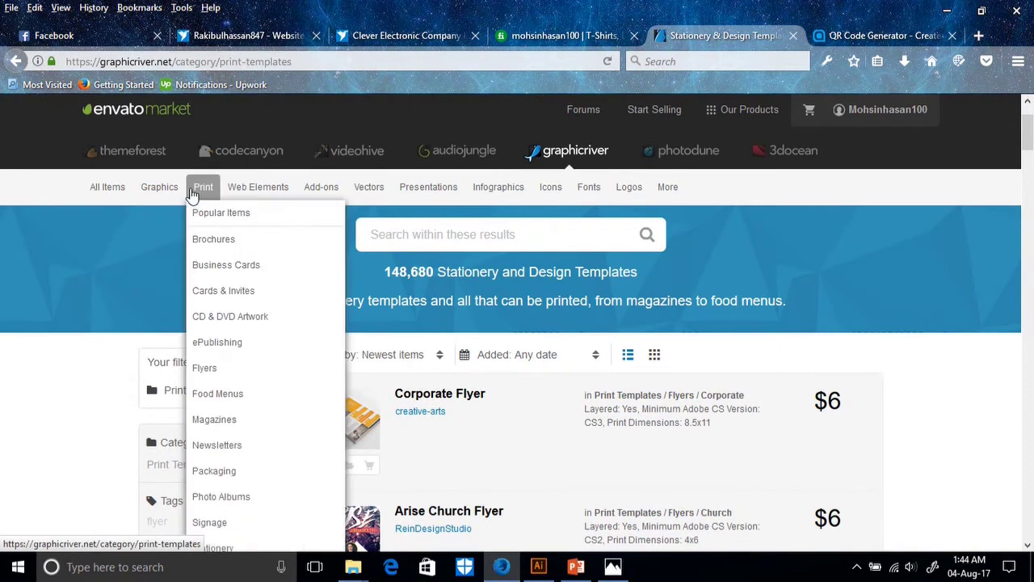
pyautogui.click(228, 269)
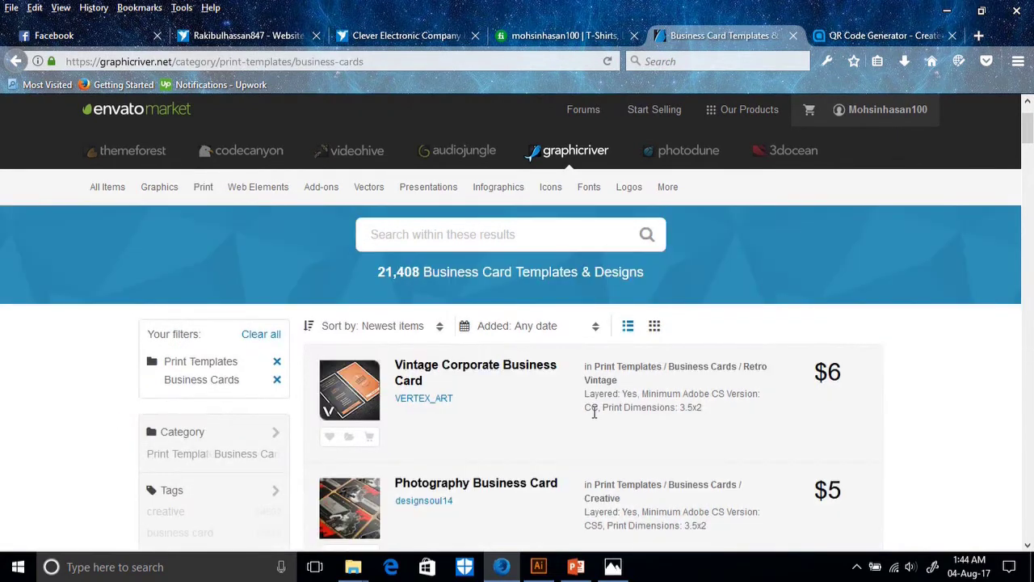
pyautogui.scroll(-3, 521, 429)
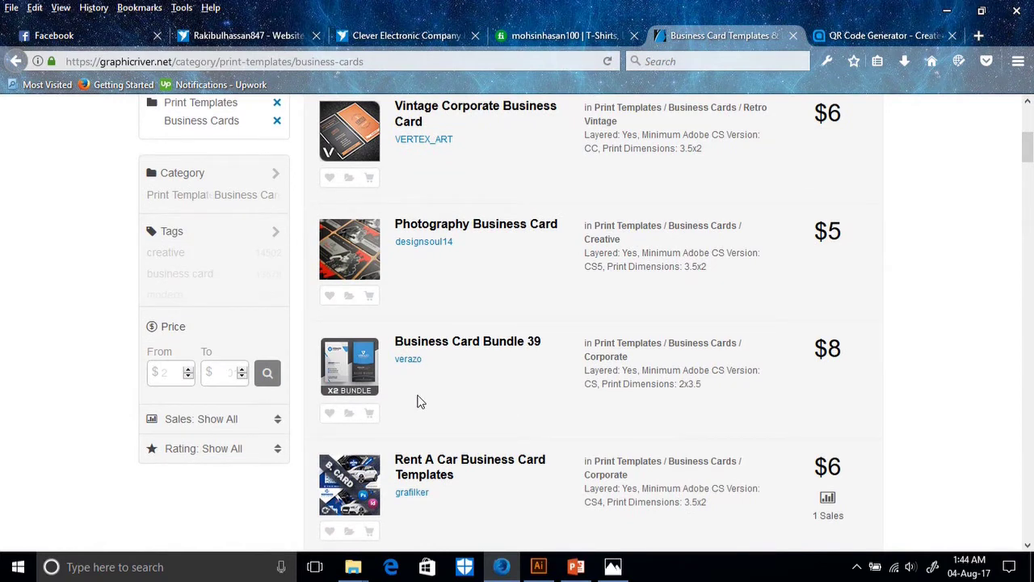
pyautogui.scroll(-3, 420, 402)
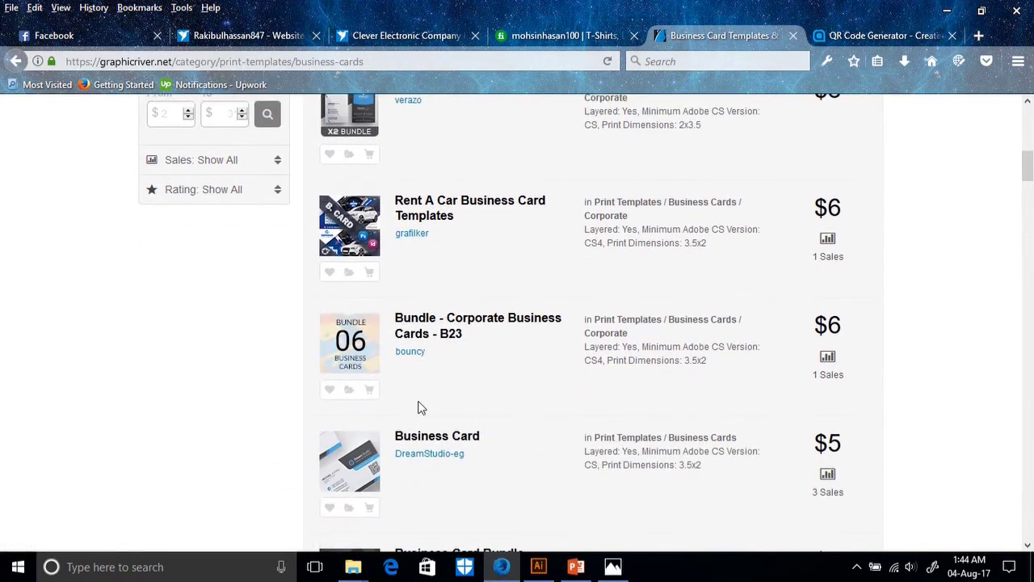
pyautogui.scroll(-3, 420, 408)
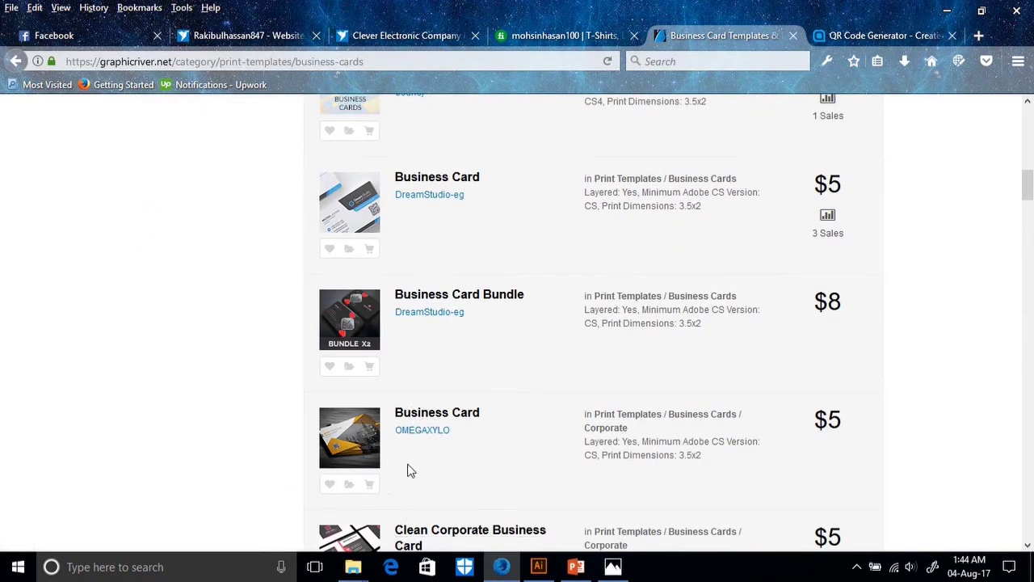
pyautogui.scroll(-3, 411, 471)
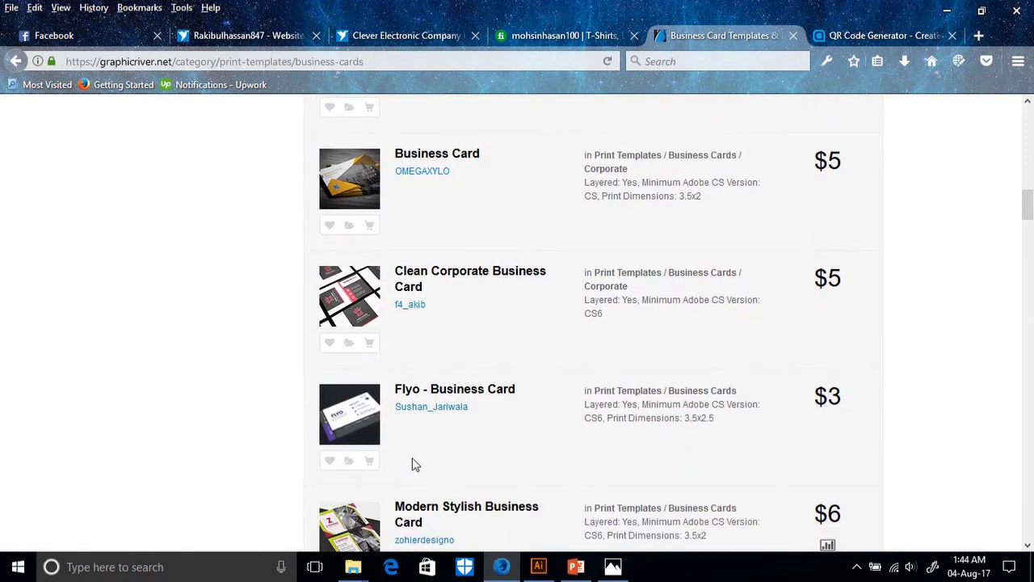
pyautogui.scroll(-1, 378, 446)
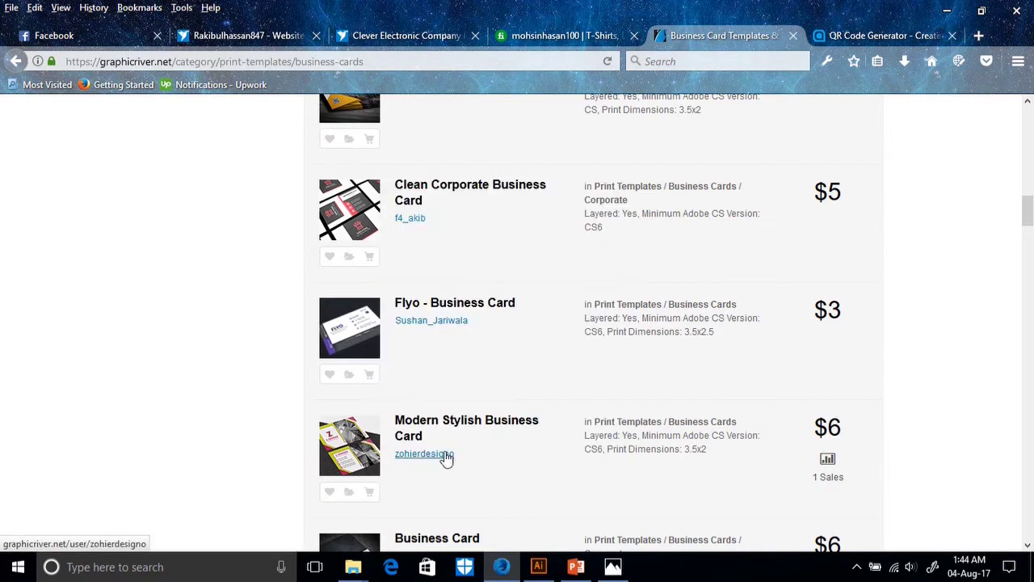
pyautogui.scroll(-2, 452, 456)
pyautogui.scroll(-3, 450, 445)
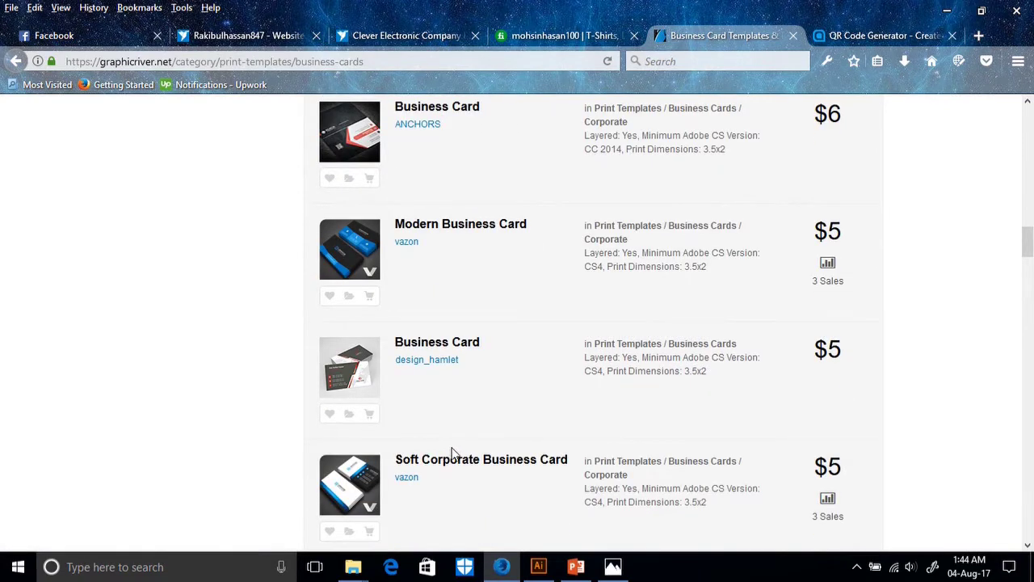
pyautogui.scroll(-2, 452, 454)
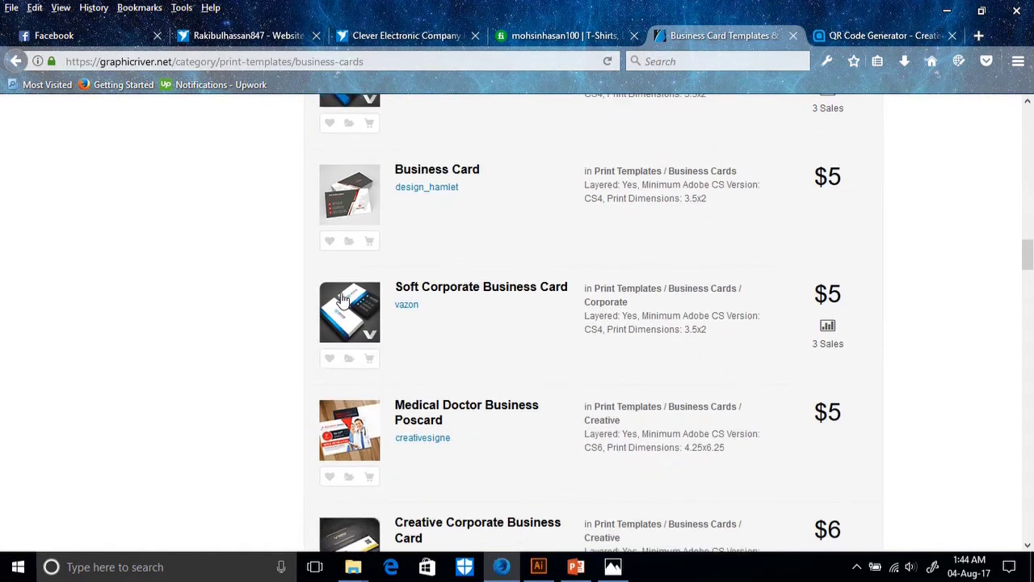
# Open the Soft Corporate Business Card page and browse its red, green and blue previews.
pyautogui.click(342, 299)
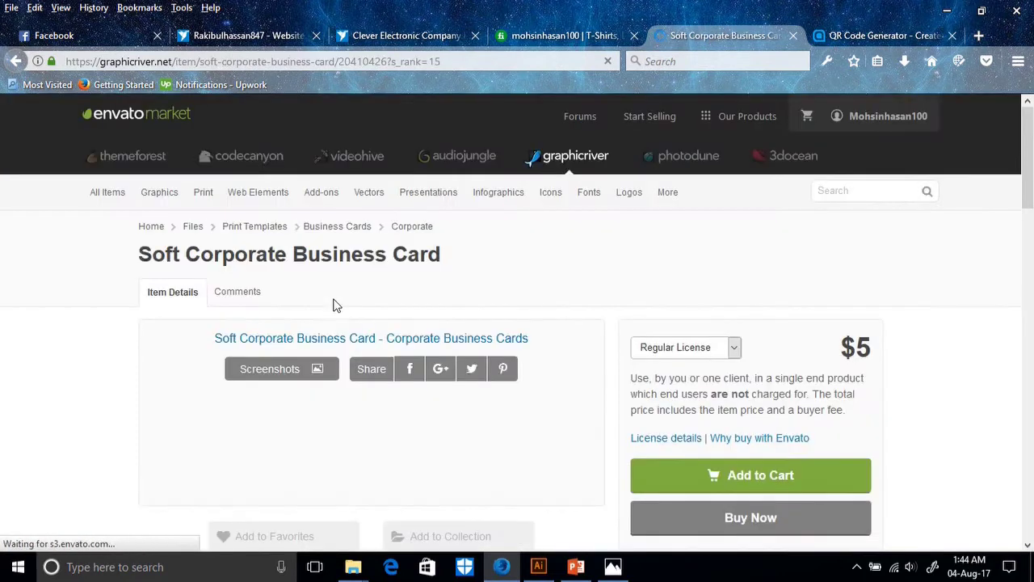
pyautogui.scroll(-3, 374, 377)
pyautogui.scroll(3, 372, 353)
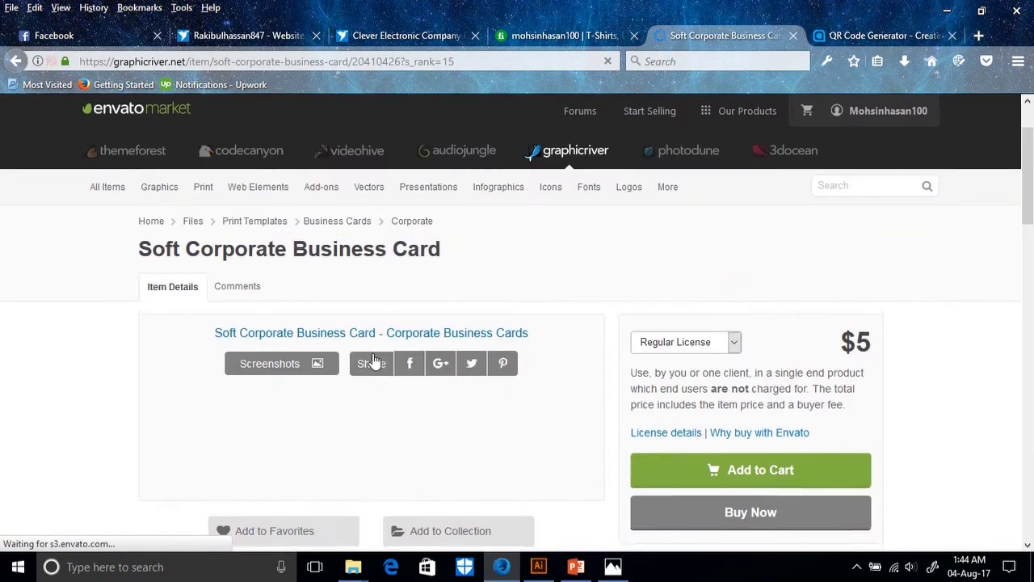
pyautogui.scroll(-3, 378, 357)
pyautogui.scroll(3, 382, 388)
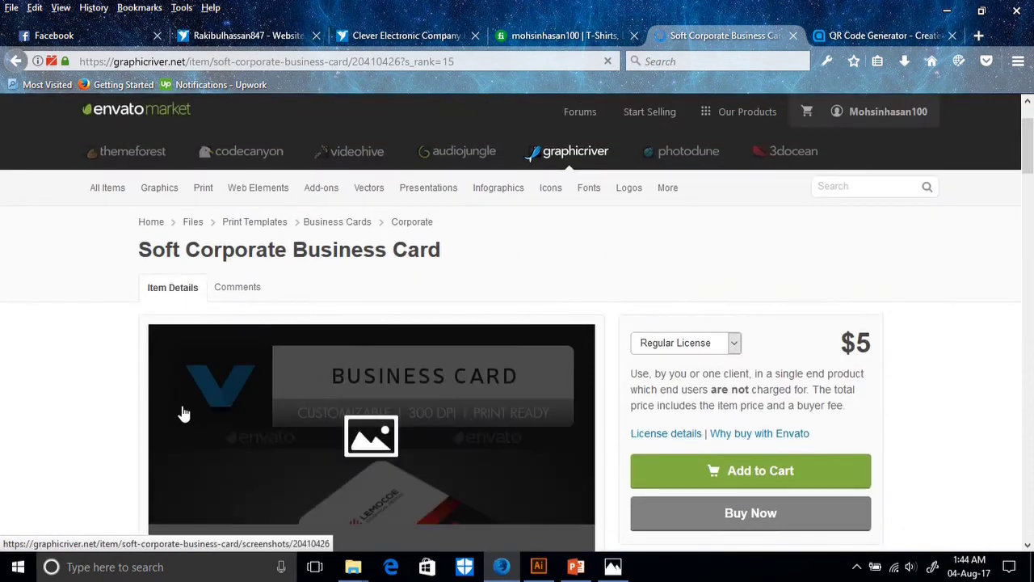
pyautogui.scroll(-2, 118, 411)
pyautogui.scroll(-2, 118, 411)
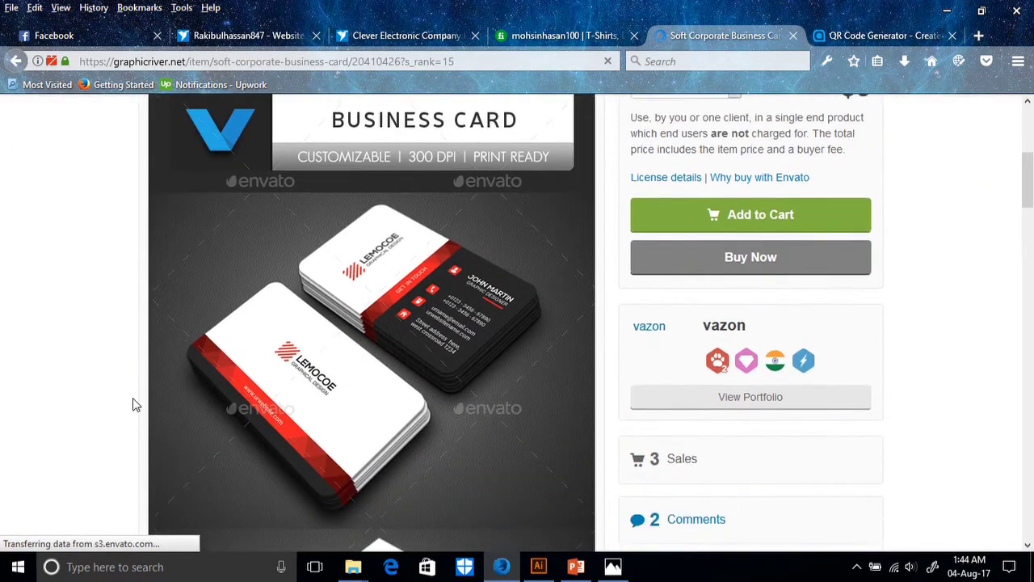
pyautogui.scroll(-4, 323, 398)
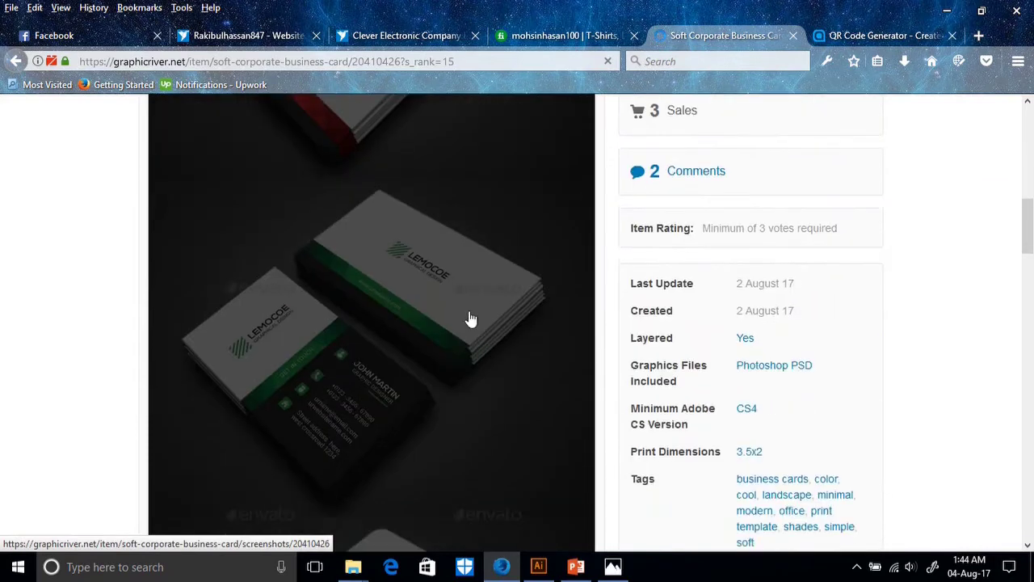
pyautogui.scroll(4, 450, 390)
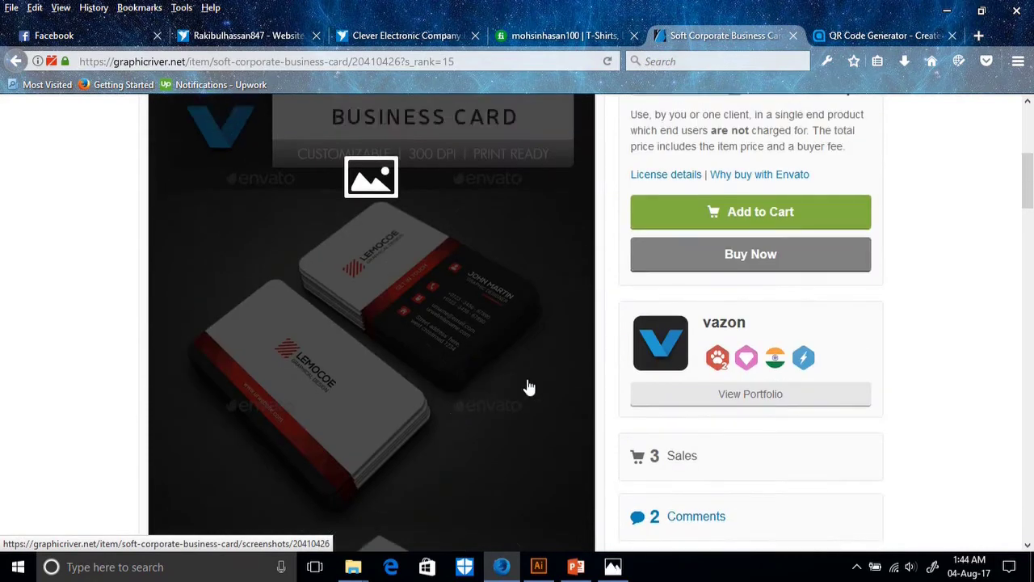
pyautogui.scroll(-3, 663, 477)
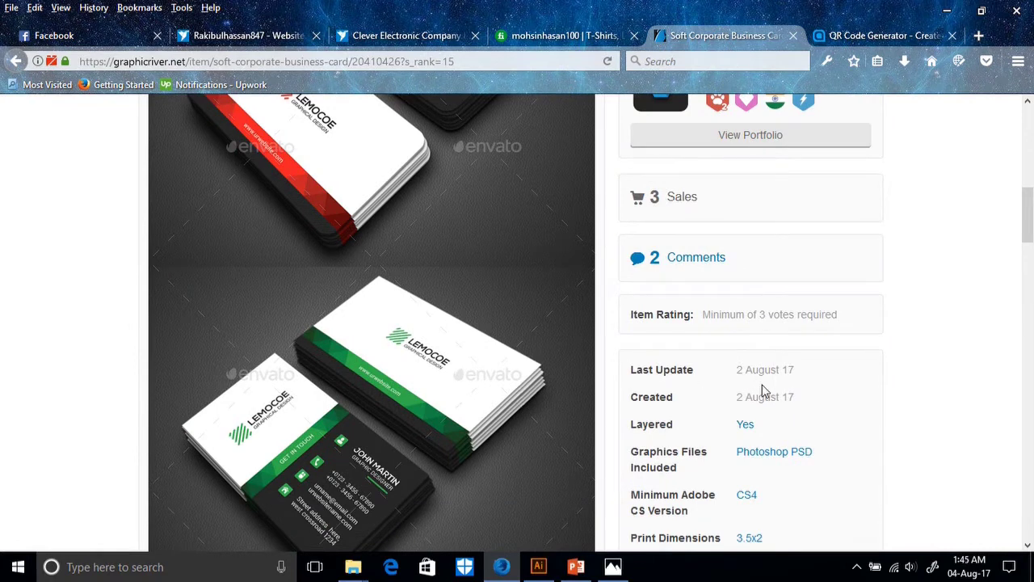
pyautogui.scroll(-4, 404, 434)
pyautogui.scroll(-5, 403, 434)
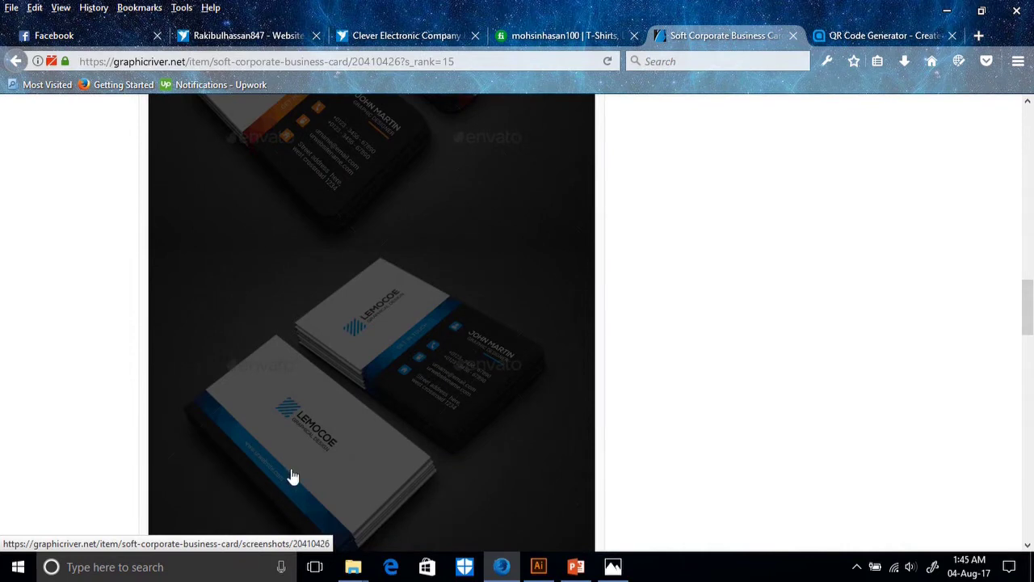
pyautogui.scroll(-3, 808, 436)
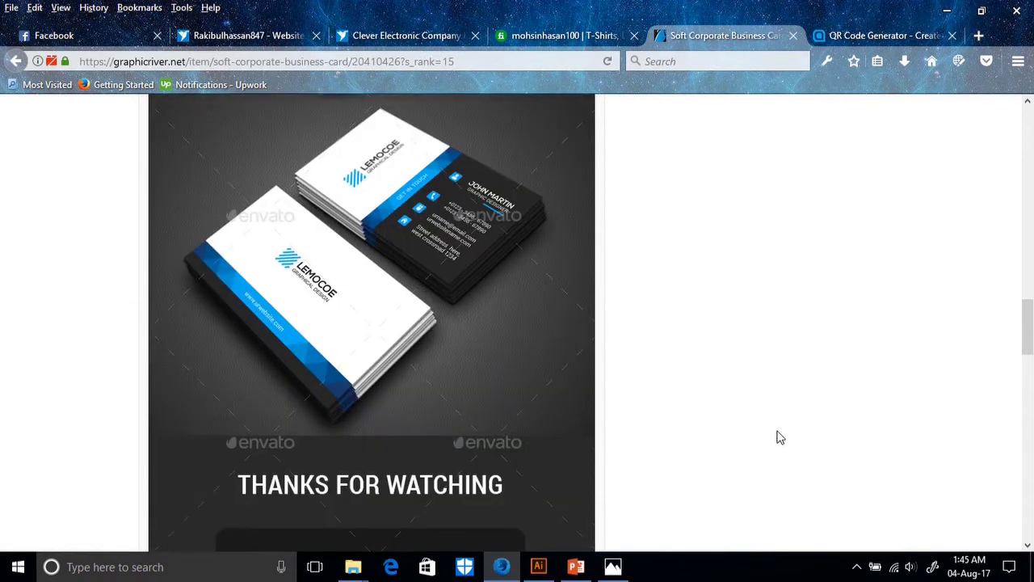
pyautogui.scroll(1, 778, 434)
pyautogui.scroll(-4, 778, 434)
pyautogui.scroll(3, 759, 428)
# Go back to the listing and open the Creative Corporate Business Card product page.
pyautogui.click(15, 60)
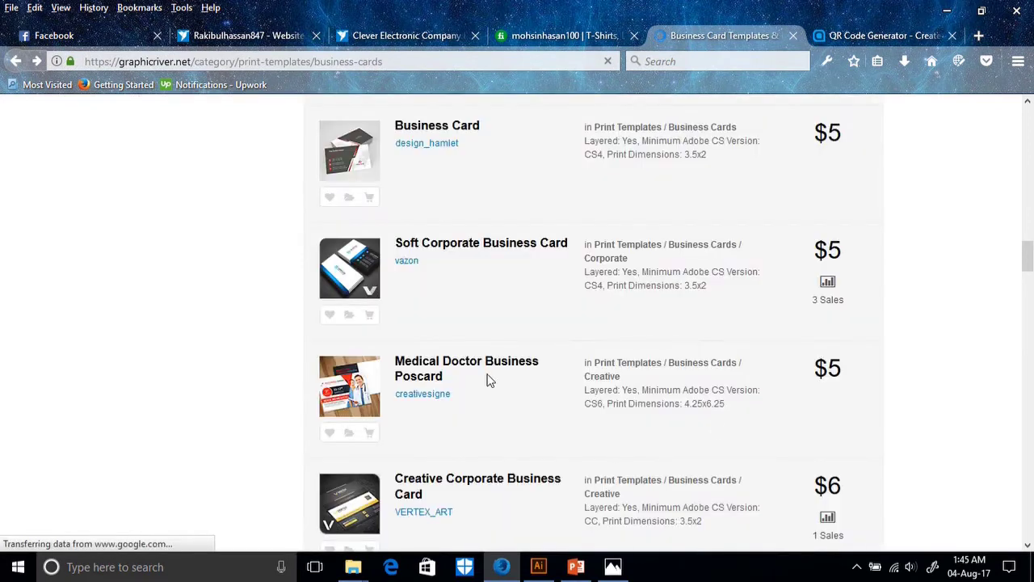
pyautogui.scroll(-3, 715, 426)
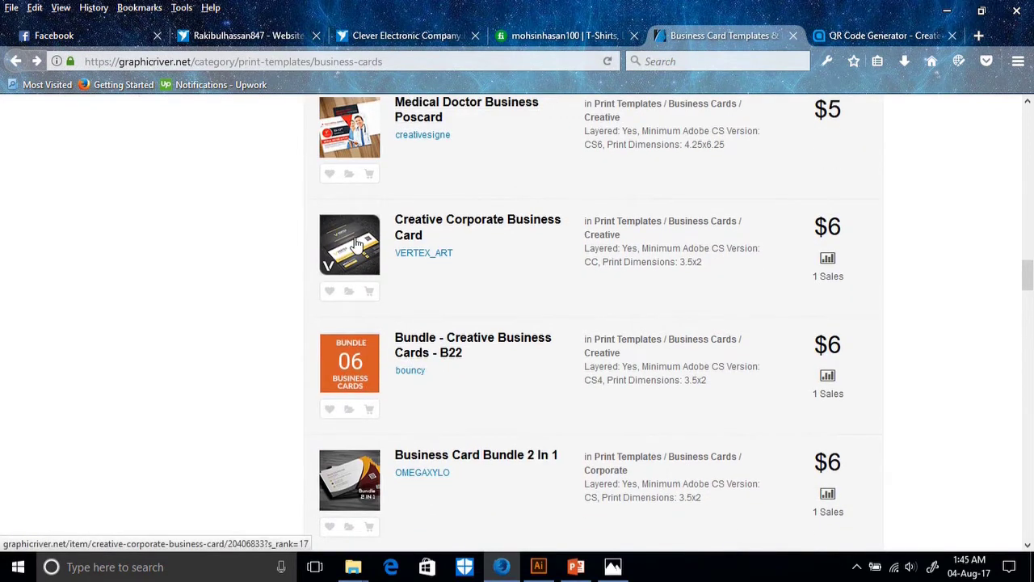
pyautogui.moveTo(355, 243)
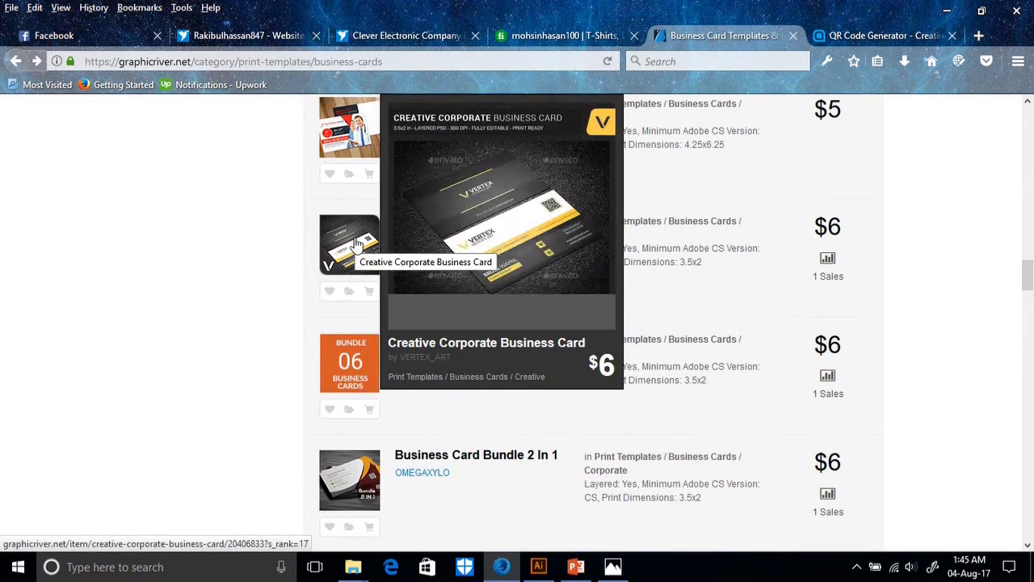
pyautogui.click(355, 243)
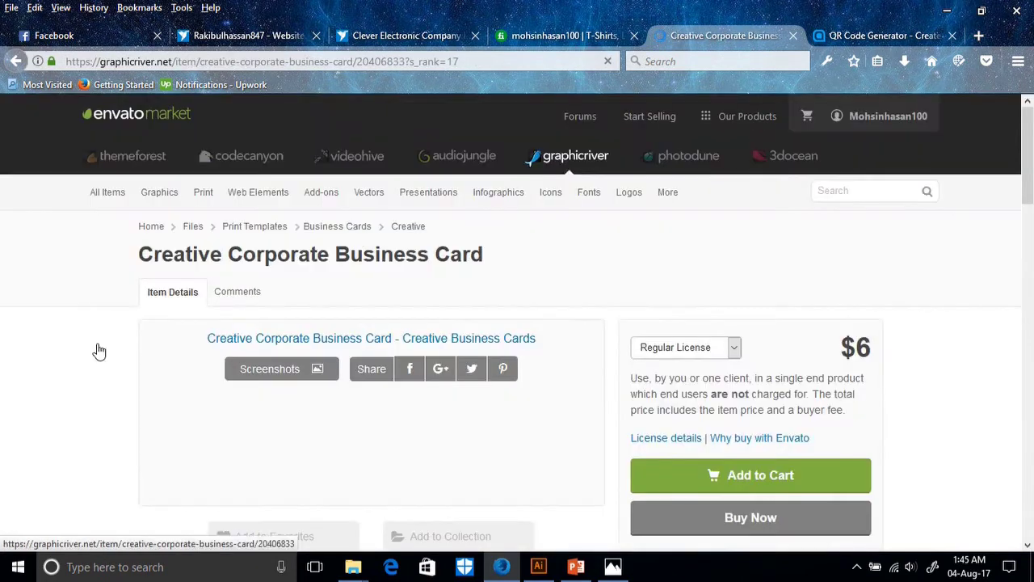
# Scroll through the Creative Corporate card's black-and-yellow previews and item details.
pyautogui.scroll(-2, 17, 371)
pyautogui.scroll(-1, 21, 379)
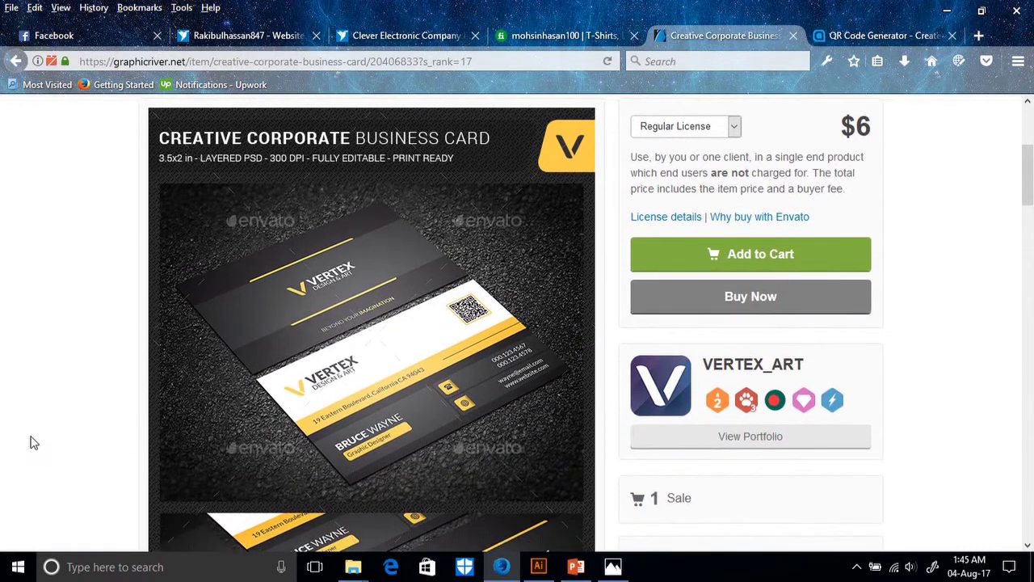
pyautogui.scroll(-1, 73, 453)
pyautogui.scroll(-2, 87, 451)
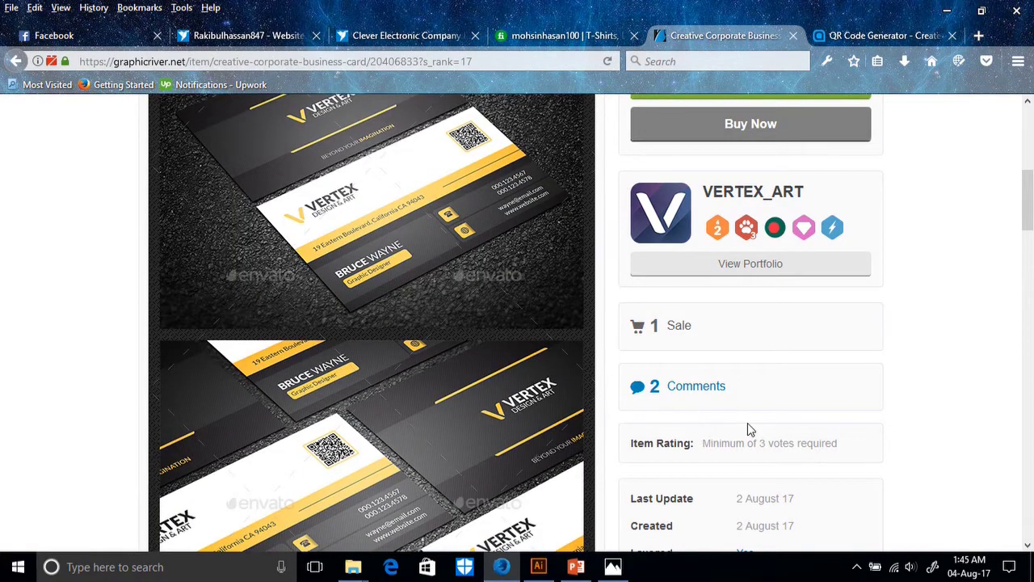
pyautogui.scroll(-3, 747, 423)
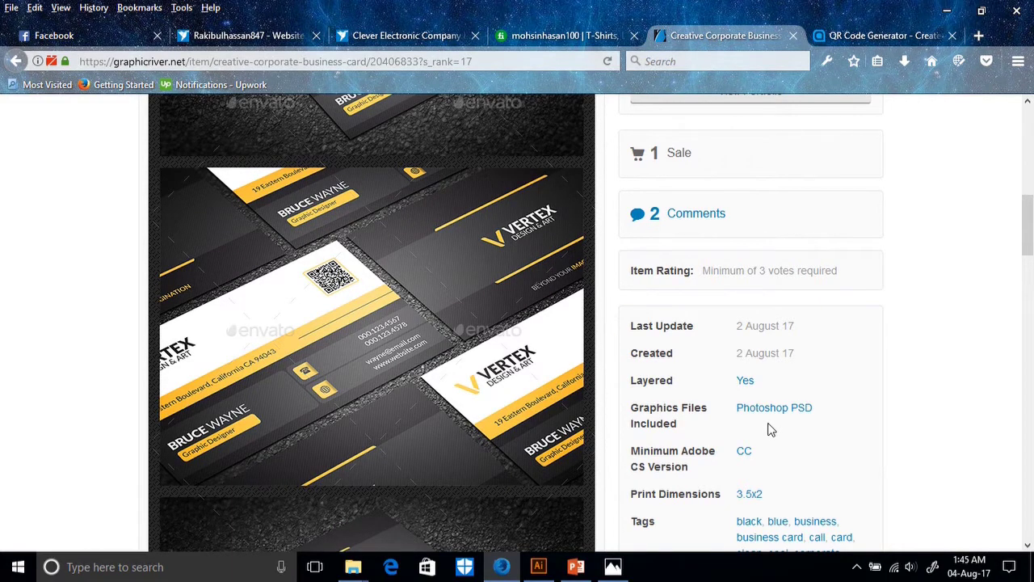
pyautogui.scroll(6, 768, 426)
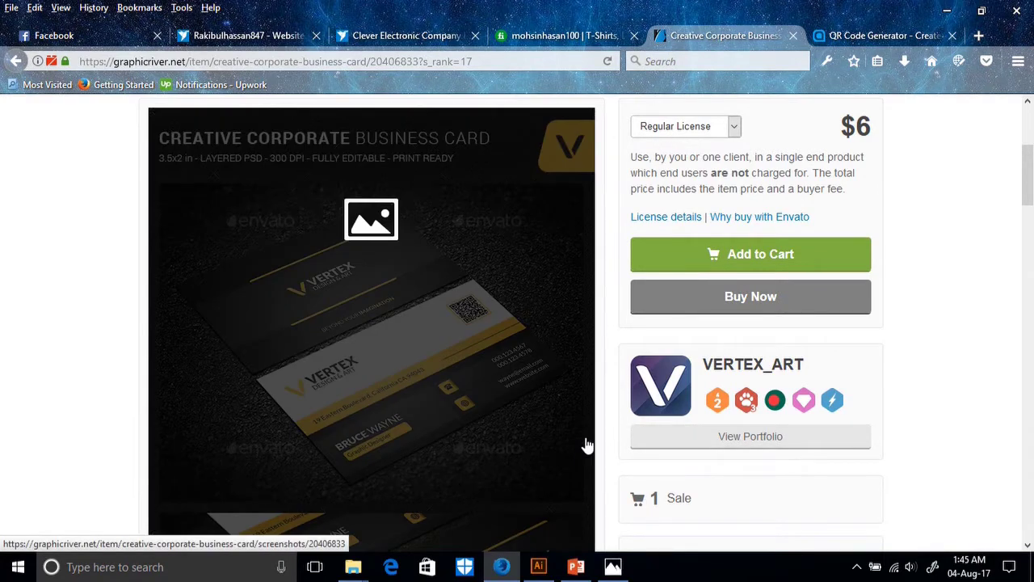
pyautogui.scroll(-7, 517, 330)
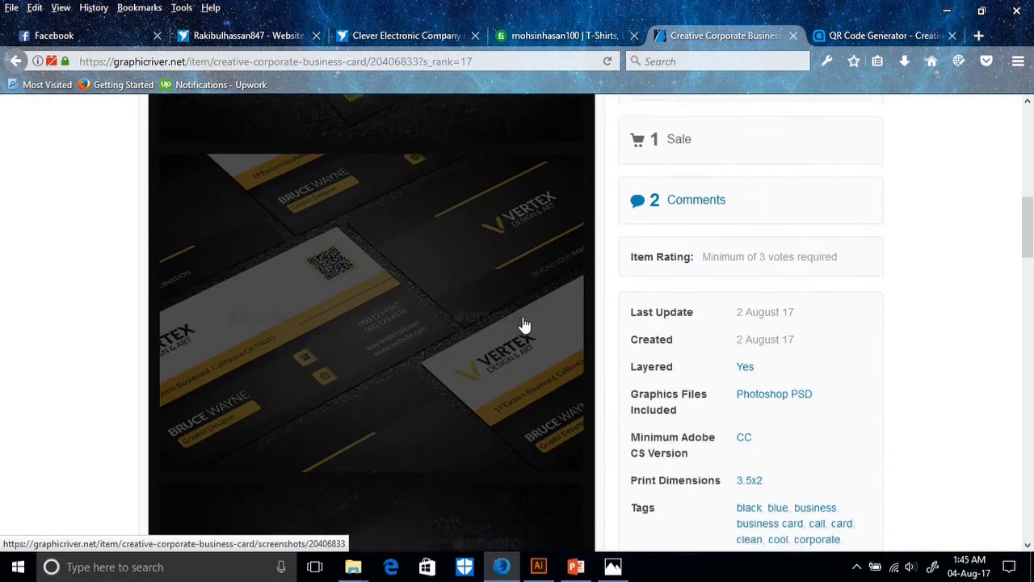
pyautogui.scroll(-4, 515, 326)
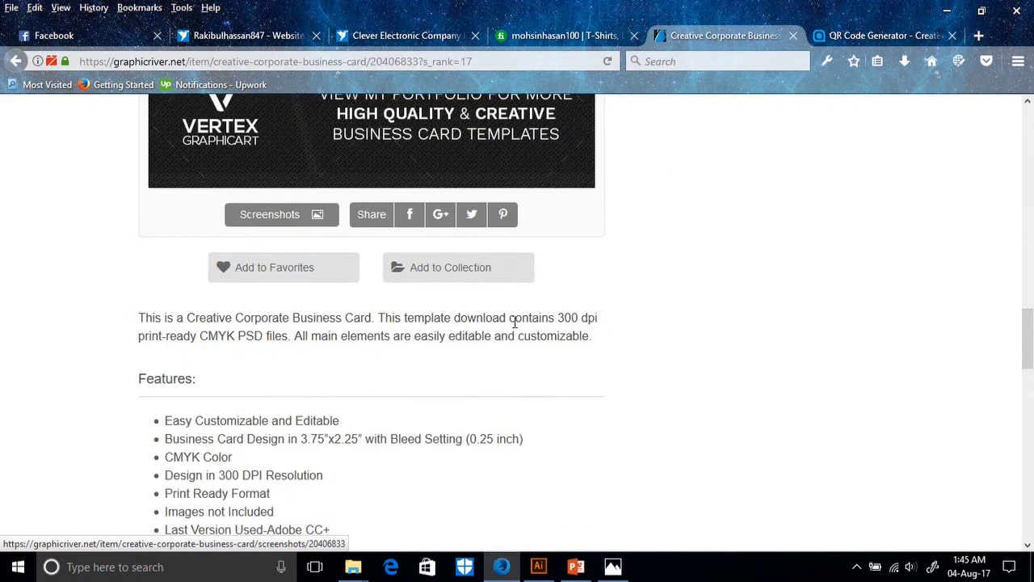
pyautogui.scroll(2, 516, 328)
pyautogui.scroll(9, 515, 330)
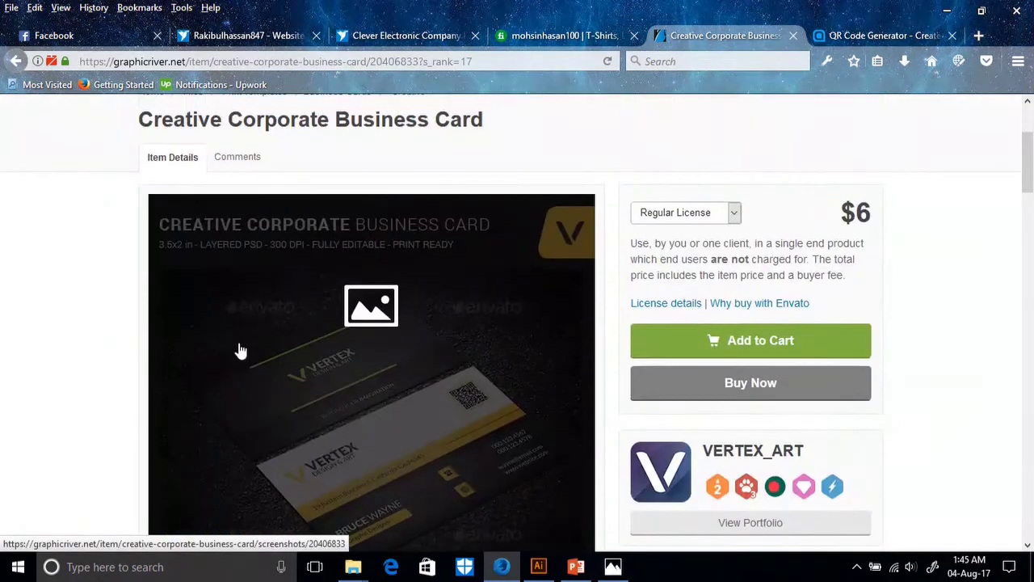
pyautogui.scroll(-3, 65, 460)
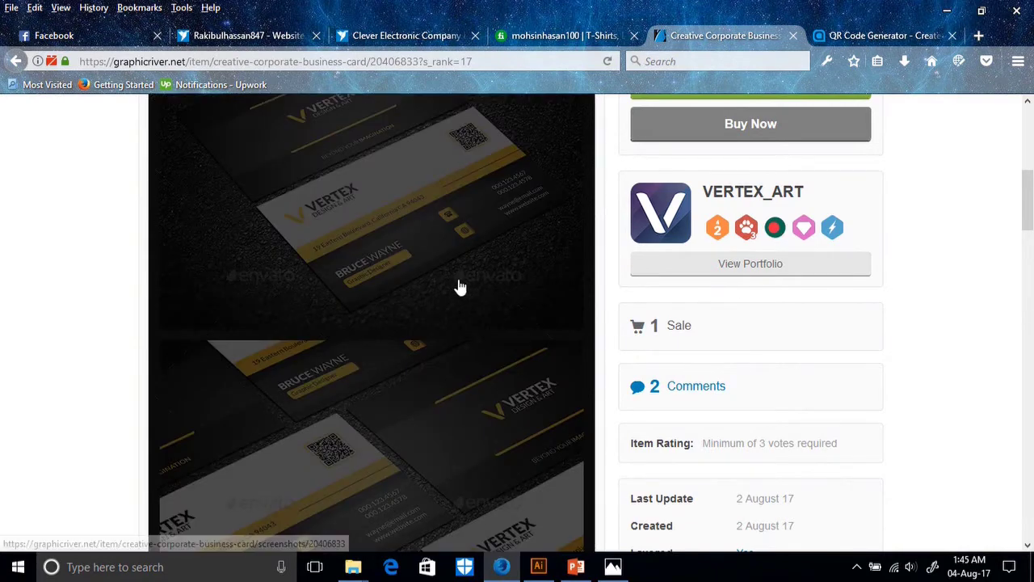
pyautogui.scroll(-3, 426, 345)
pyautogui.scroll(-2, 426, 345)
# Delete the URL text from the artboard and open the Creative Corporate card preview full-size.
pyautogui.moveTo(439, 282); pyautogui.dragTo(385, 327)
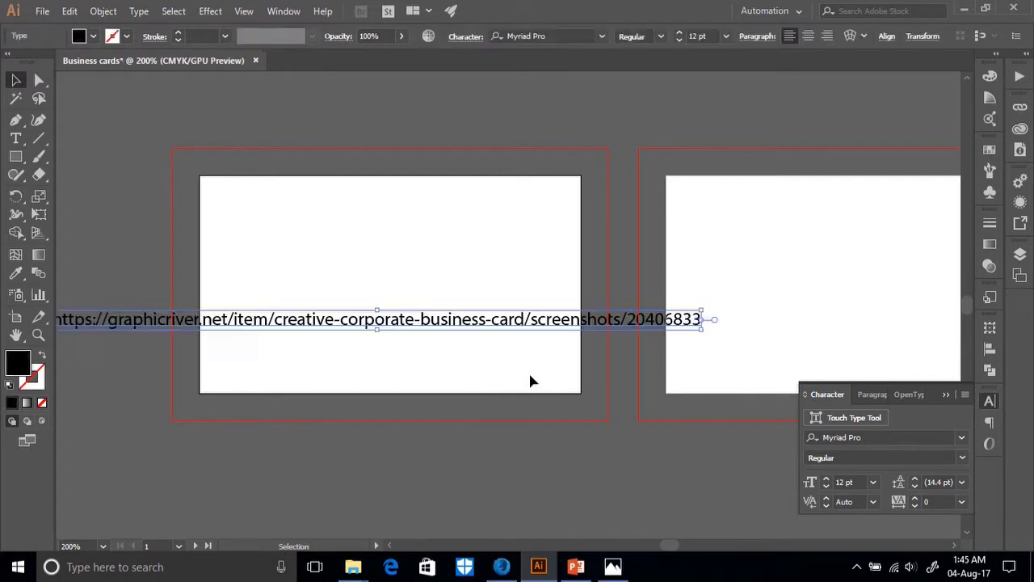
pyautogui.press('Delete')
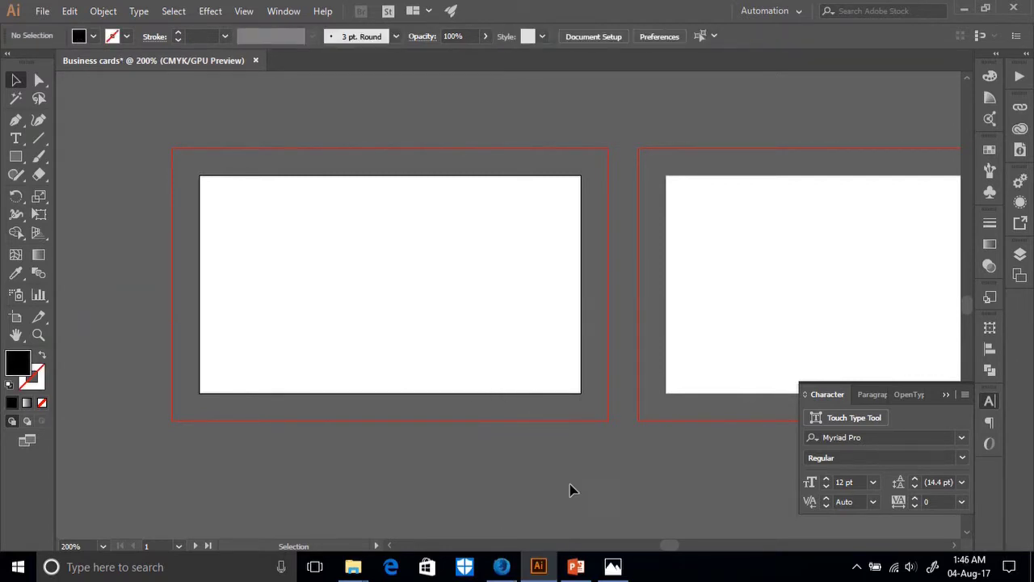
pyautogui.click(501, 566)
pyautogui.rightClick(310, 309)
pyautogui.click(364, 238)
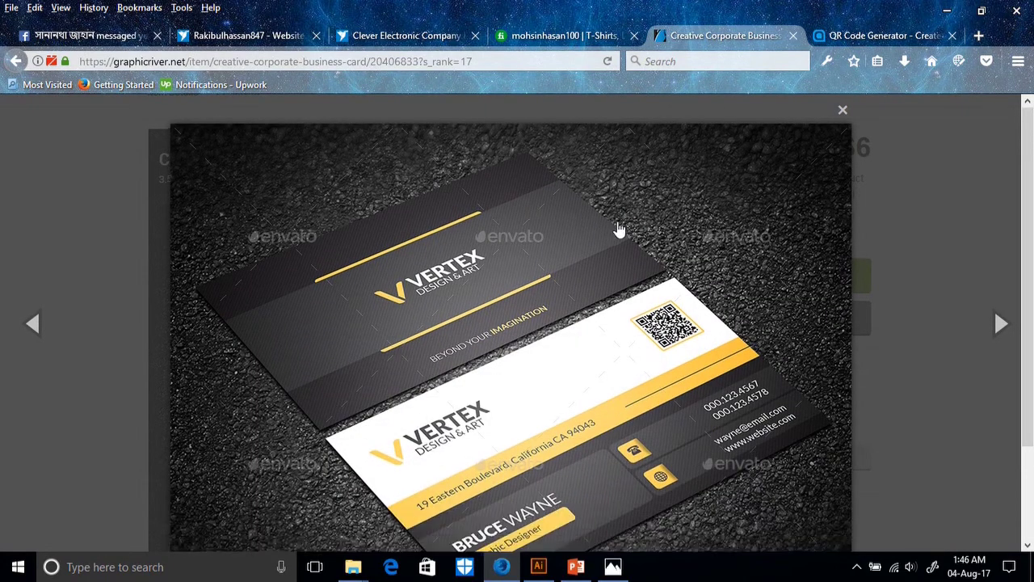
# Capture a Screen Sketch of the browser and crop it to the business-card image.
pyautogui.scroll(-2, 619, 230)
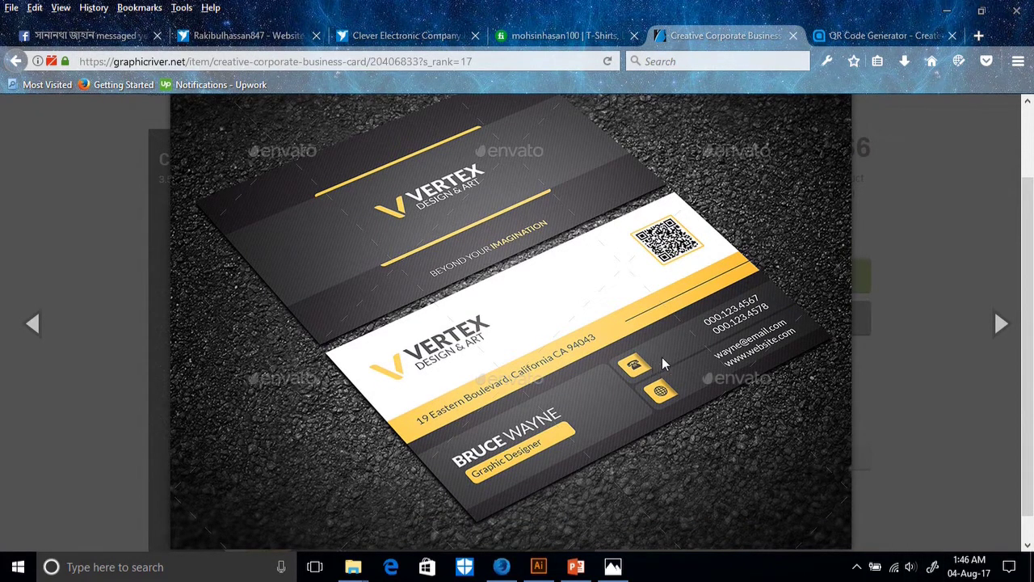
pyautogui.press('super+w')
pyautogui.click(878, 295)
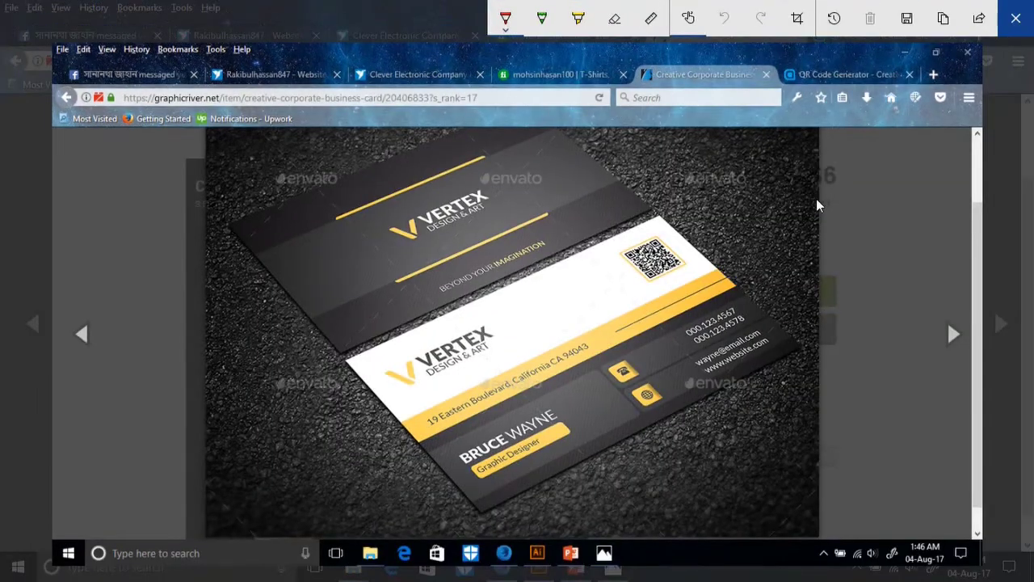
pyautogui.click(797, 19)
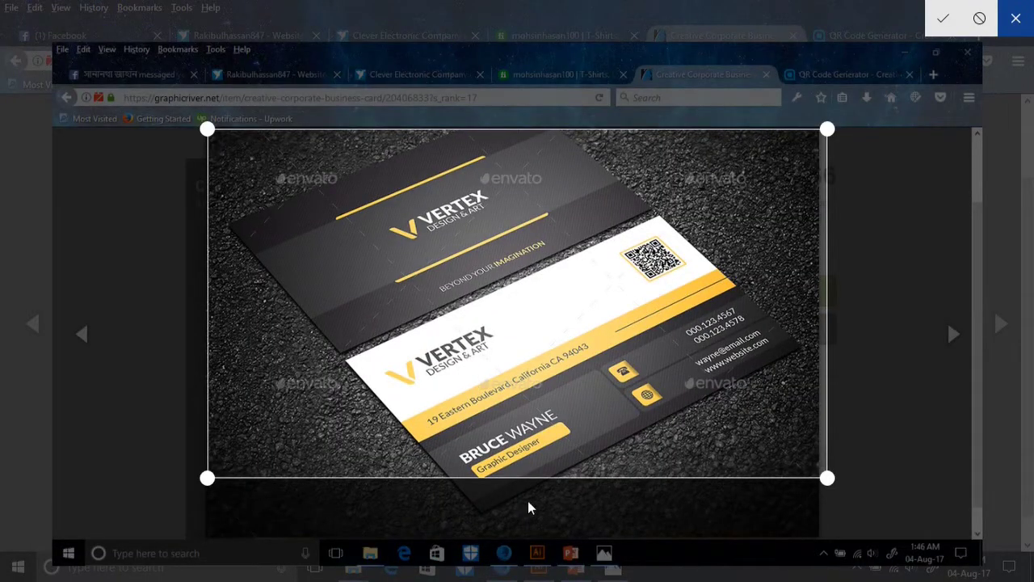
pyautogui.moveTo(824, 485); pyautogui.dragTo(819, 530)
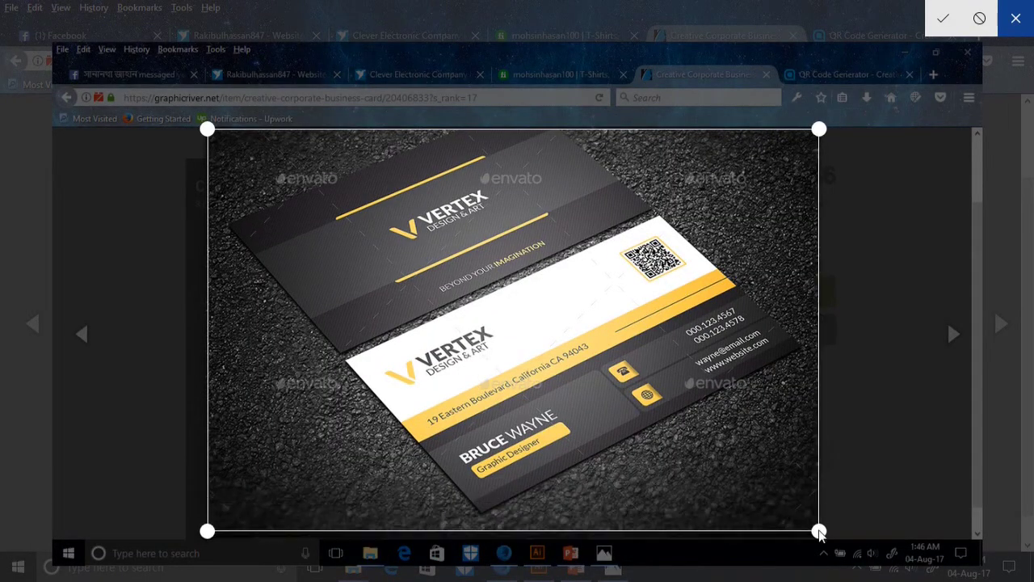
pyautogui.moveTo(208, 536); pyautogui.dragTo(217, 538)
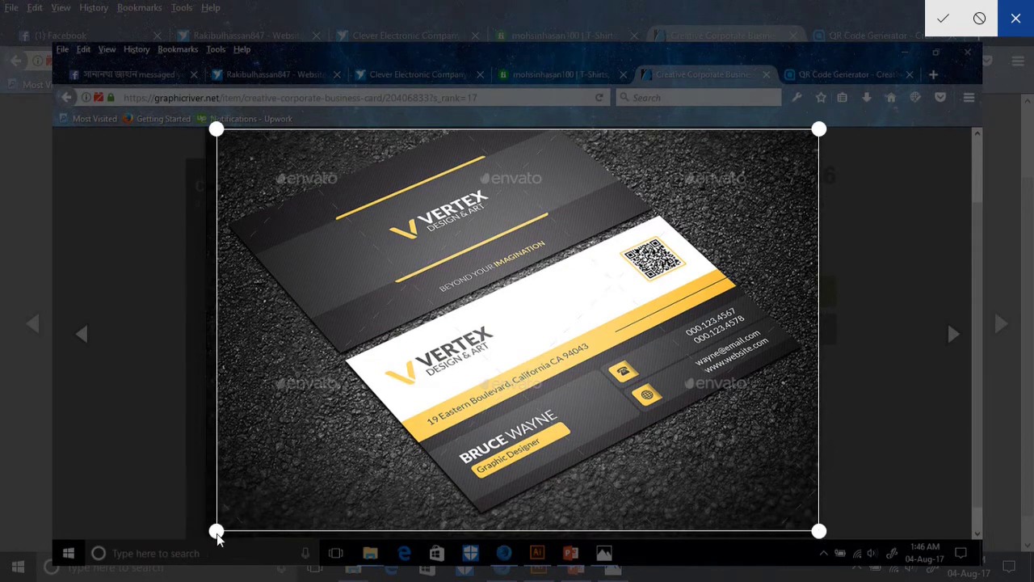
pyautogui.click(943, 18)
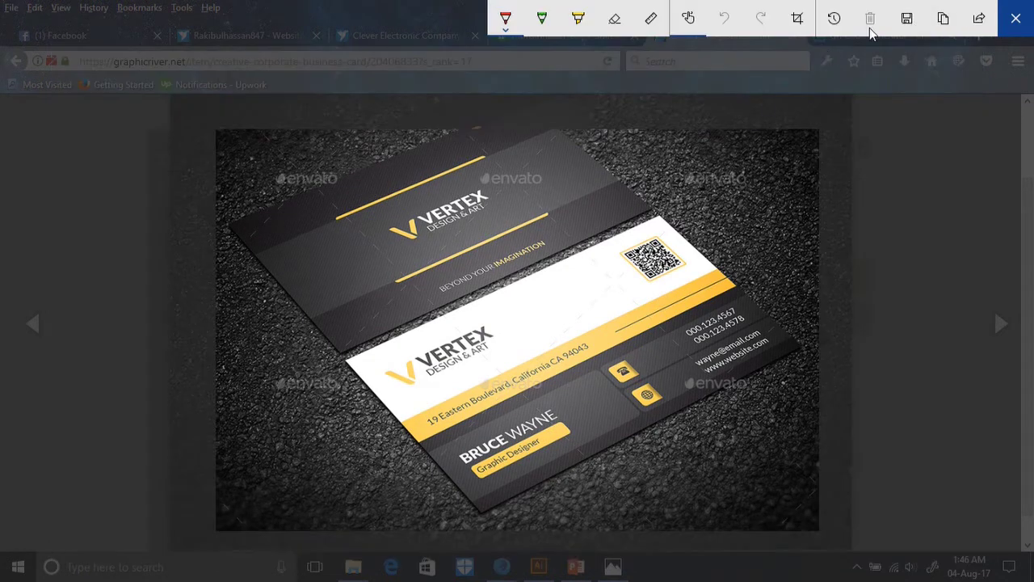
# Save the cropped screenshot to the Desktop as Sketch (16) PNG.
pyautogui.click(1015, 16)
pyautogui.hotkey('ctrl', 's')
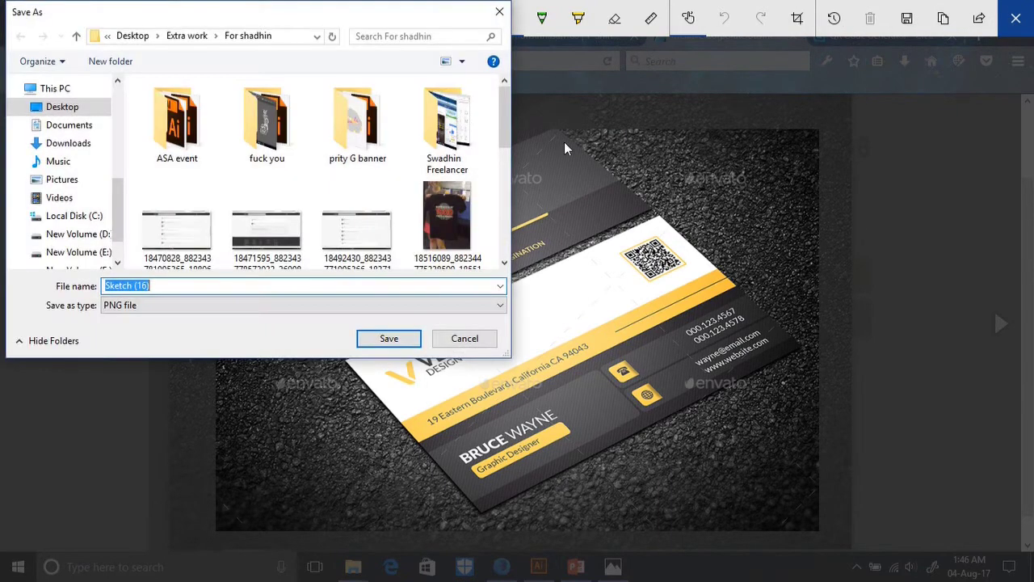
pyautogui.click(59, 90)
pyautogui.click(63, 107)
pyautogui.click(396, 334)
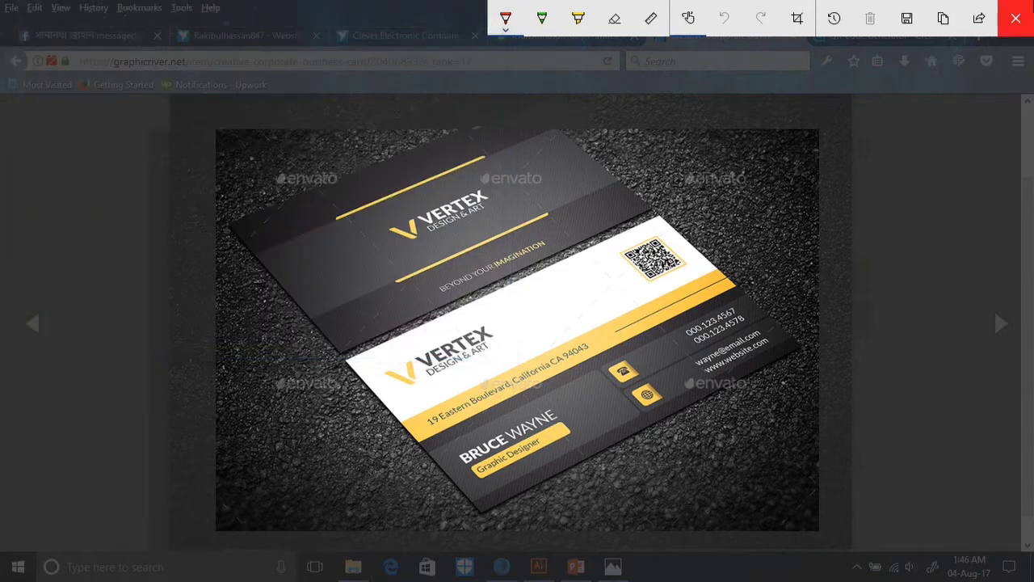
# Close Screen Sketch and the enlarged preview, returning to Illustrator's empty artboards.
pyautogui.click(1015, 18)
pyautogui.scroll(2, 900, 212)
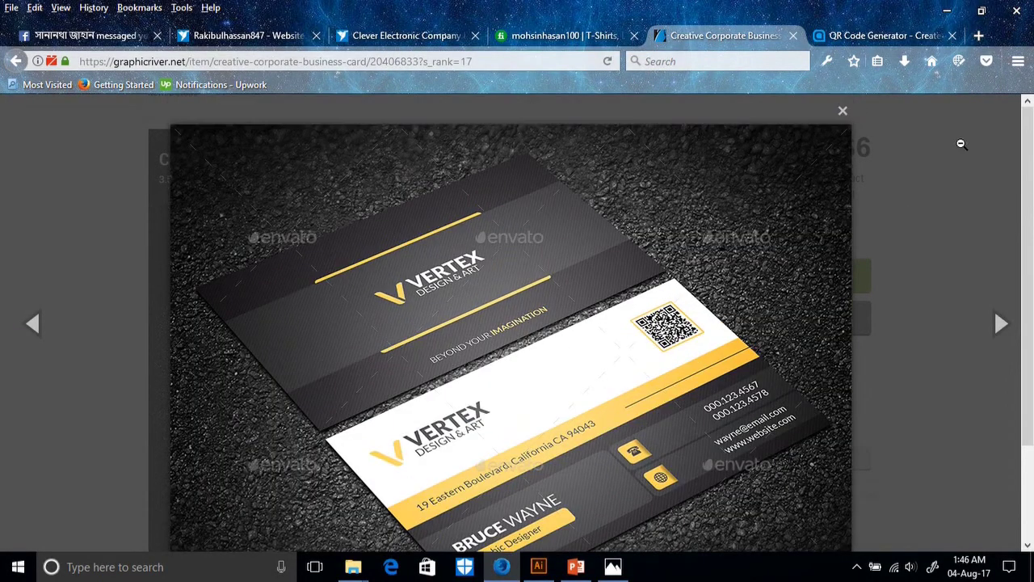
pyautogui.click(846, 115)
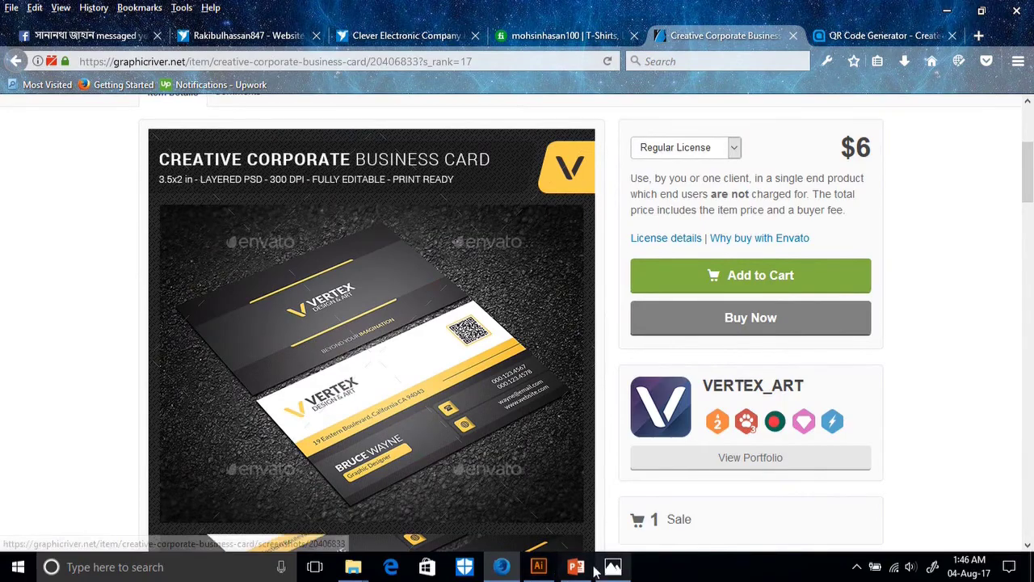
pyautogui.click(501, 566)
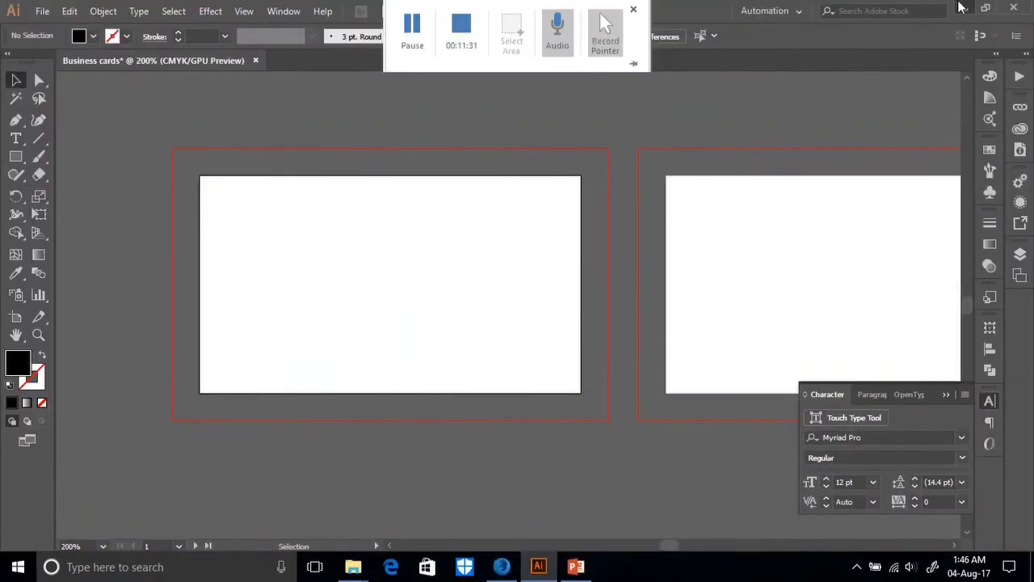
# Drag Sketch (16).png from the desktop into the document and shrink it toward the top-left.
pyautogui.click(964, 8)
pyautogui.moveTo(368, 129)
pyautogui.mouseDown()
pyautogui.moveTo(383, 218)
pyautogui.moveTo(540, 478)
pyautogui.moveTo(539, 559)
pyautogui.moveTo(435, 340)
pyautogui.mouseUp()
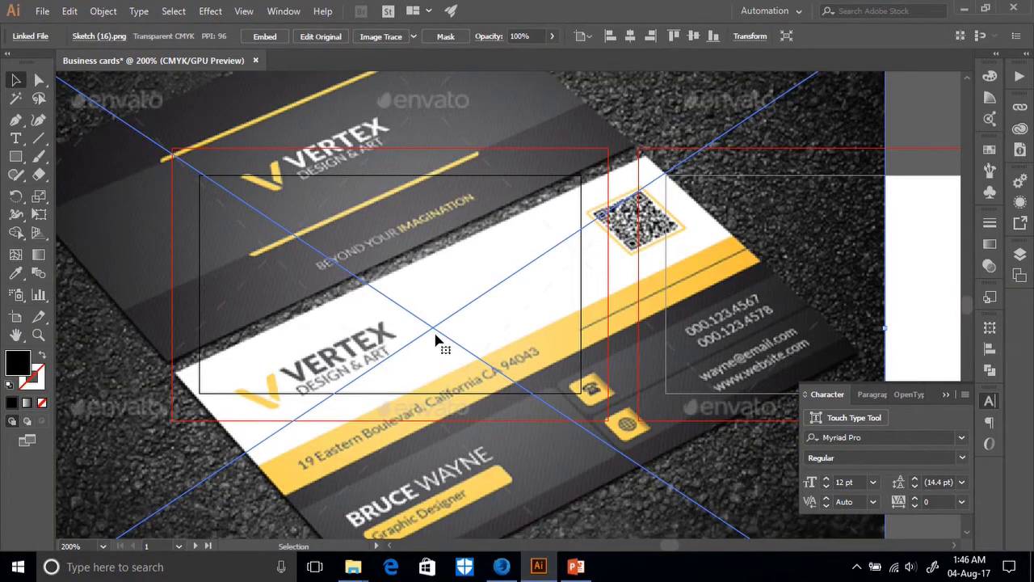
pyautogui.hotkey('ctrl', '-')
pyautogui.press('v')
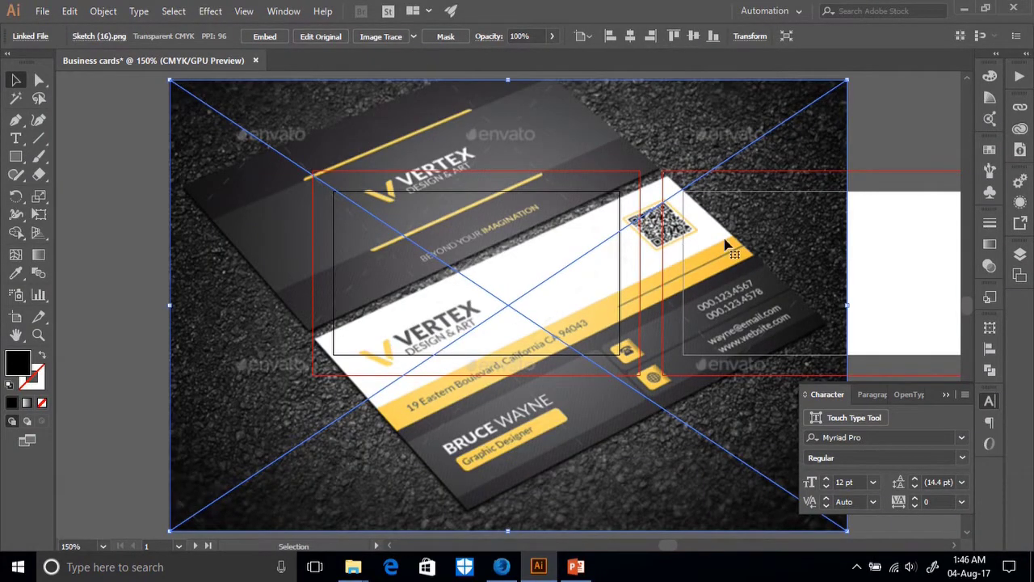
pyautogui.moveTo(850, 306); pyautogui.dragTo(136, 225)
# Resize the card image to about 3.75 by 2.5 in, left of the artboards.
pyautogui.hscroll(-1, 64, 408)
pyautogui.hscroll(-5, 64, 414)
pyautogui.click(108, 429)
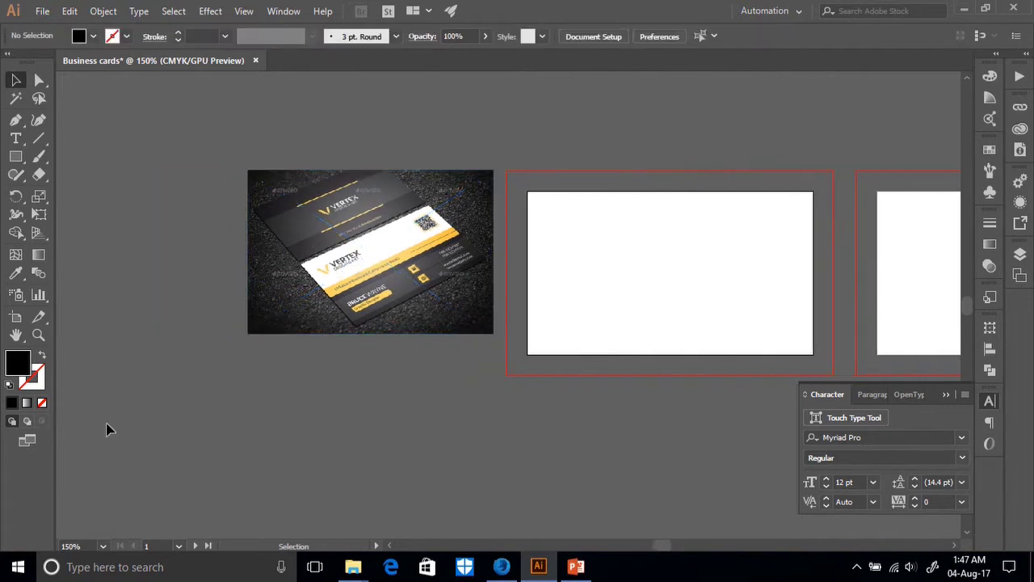
pyautogui.click(391, 331)
pyautogui.moveTo(248, 331); pyautogui.dragTo(187, 409)
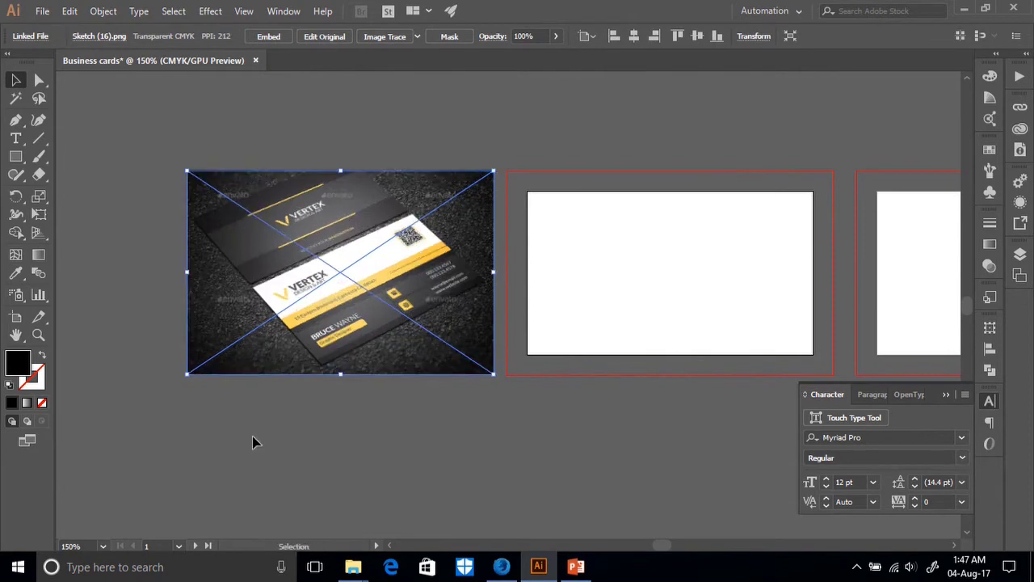
pyautogui.click(118, 443)
pyautogui.hscroll(-5, 411, 447)
pyautogui.click(525, 368)
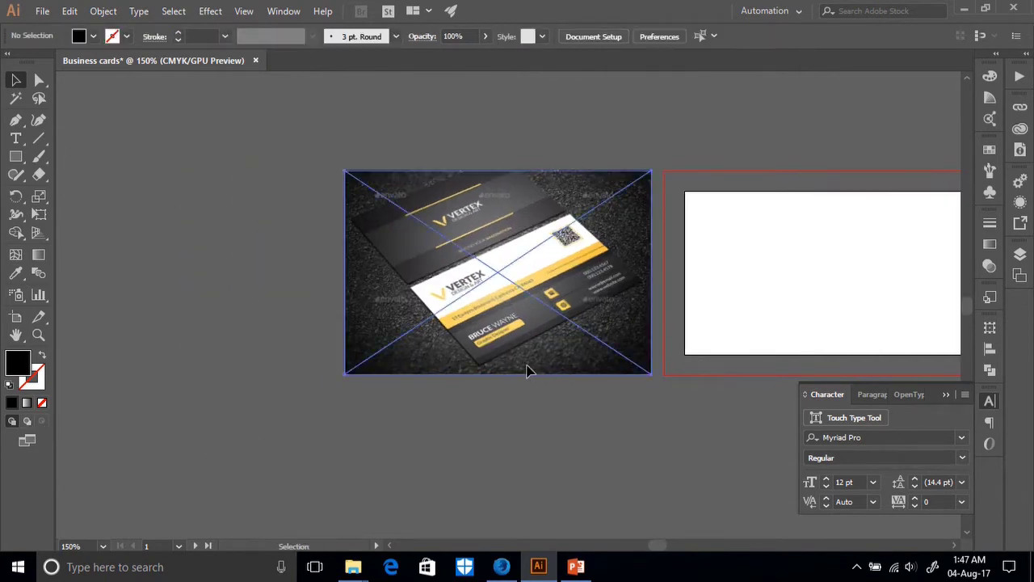
# Inspect the card image at 300%, return to 150%, and start an exact-size rectangle.
pyautogui.hotkey('ctrl', '=')
pyautogui.hotkey('ctrl', '=')
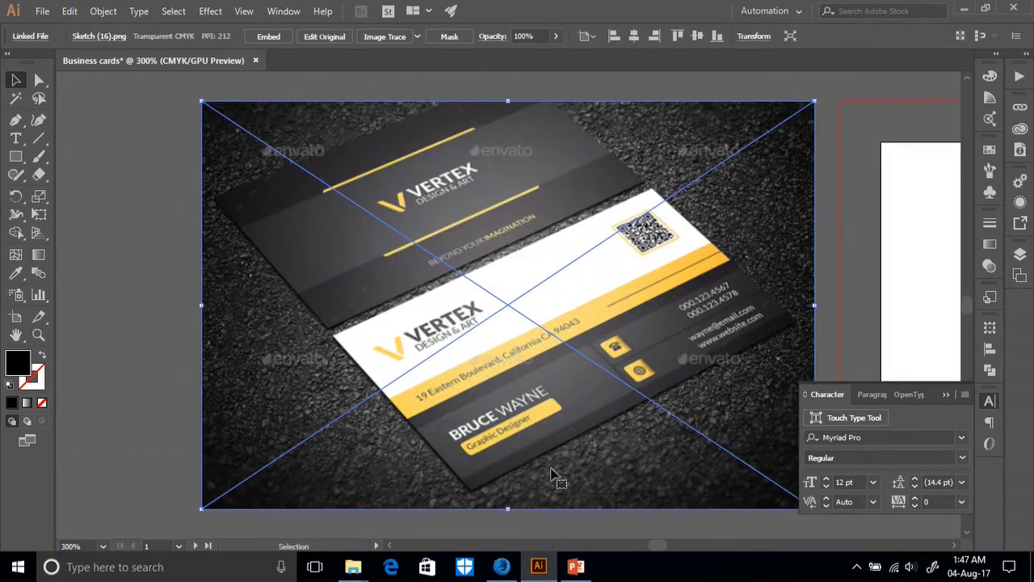
pyautogui.scroll(-2, 585, 388)
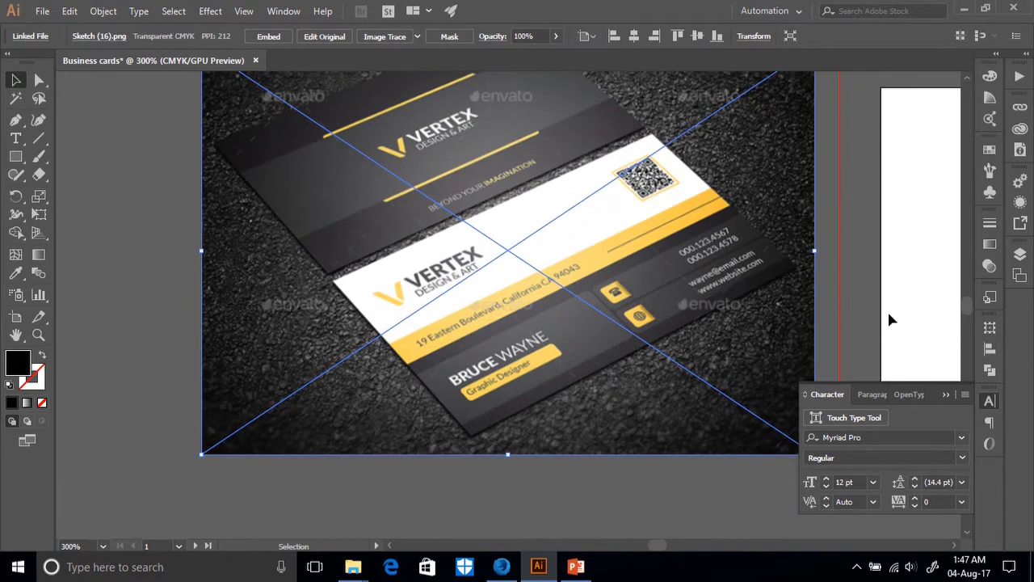
pyautogui.hscroll(12, 889, 319)
pyautogui.click(614, 362)
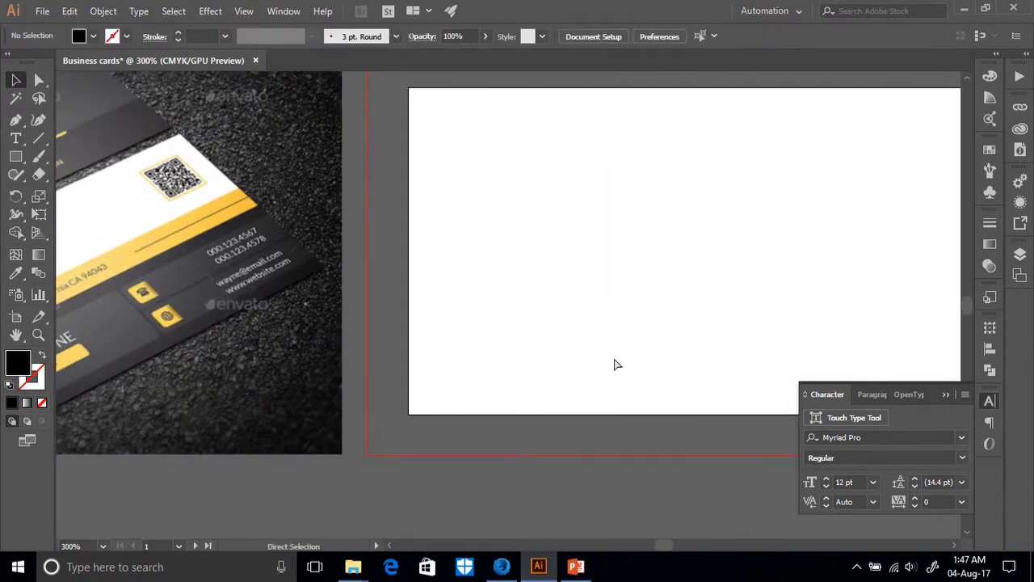
pyautogui.hotkey('ctrl', '-')
pyautogui.hotkey('ctrl', '-')
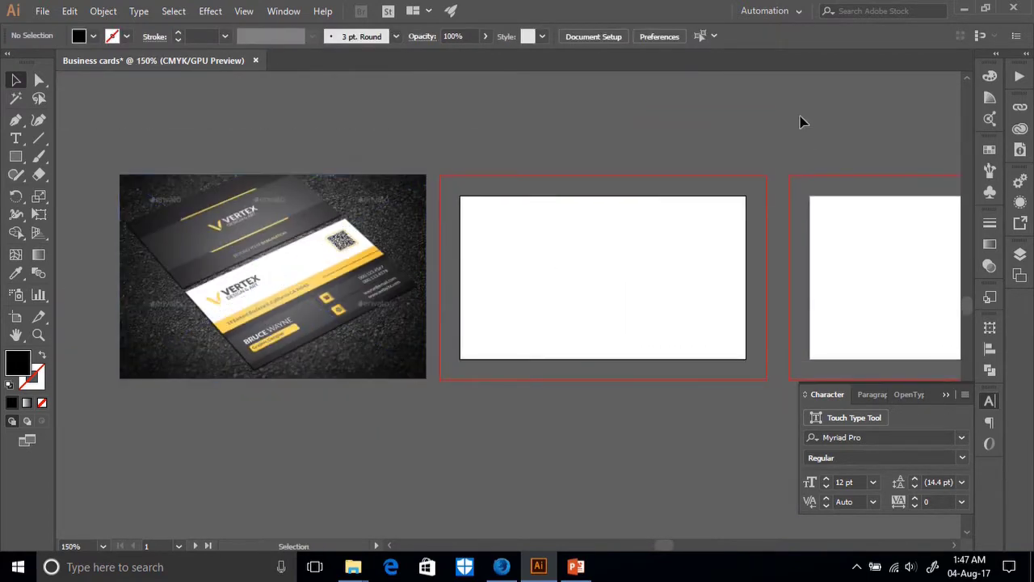
pyautogui.click(16, 159)
pyautogui.click(556, 264)
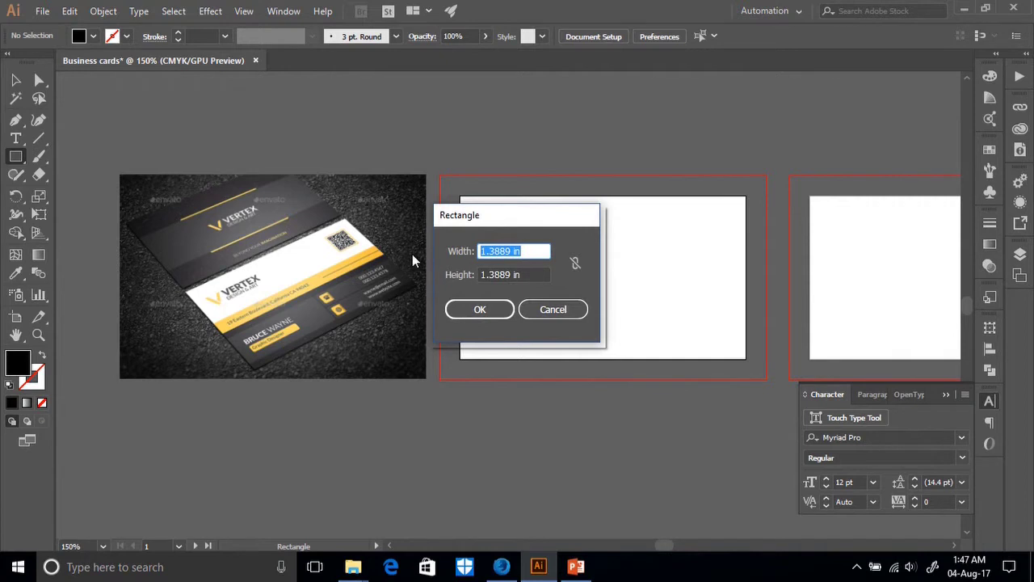
# Create a 3.5 by 2 in rectangle.
pyautogui.write('3.5')
pyautogui.press('Tab')
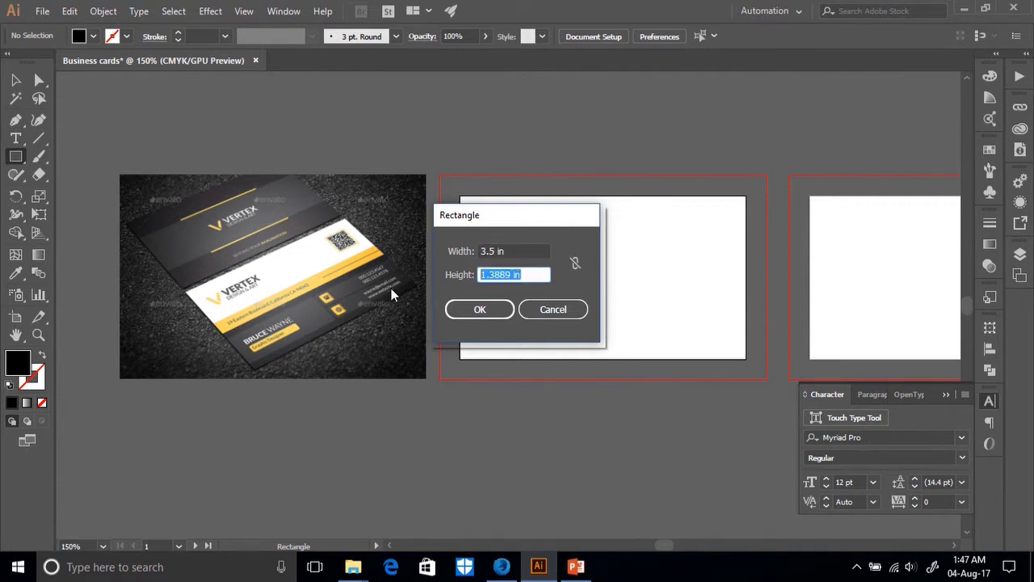
pyautogui.write('2')
pyautogui.click(479, 309)
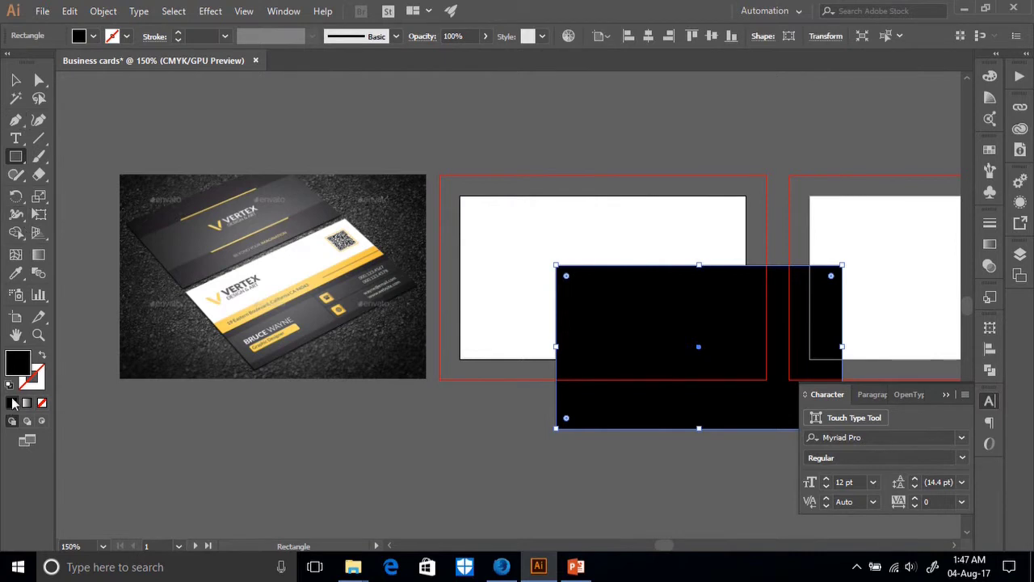
# Fill the rectangle with near-white F9F9F9 and move it onto the first artboard.
pyautogui.doubleClick(19, 365)
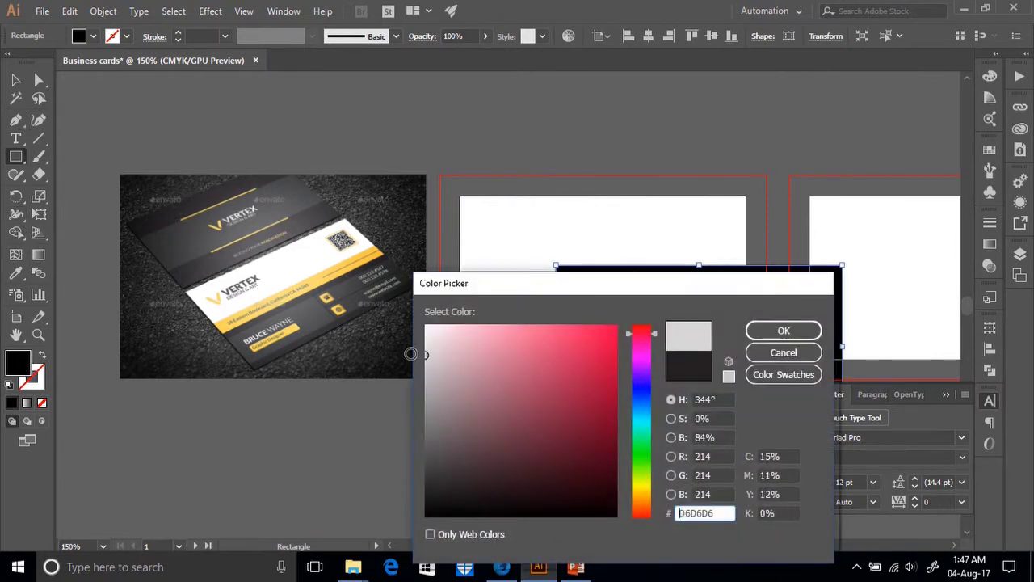
pyautogui.moveTo(481, 349); pyautogui.dragTo(406, 326)
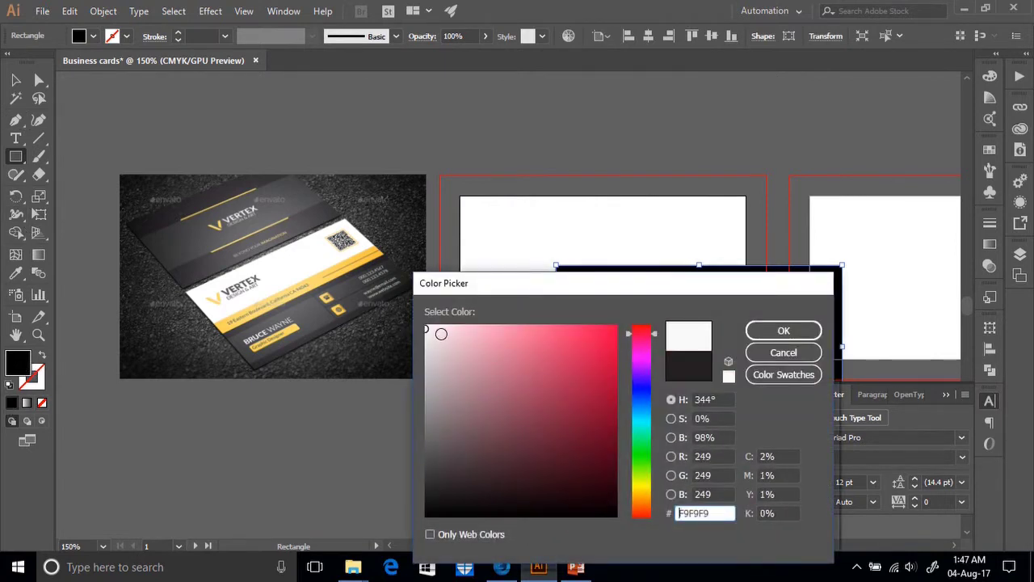
pyautogui.click(797, 335)
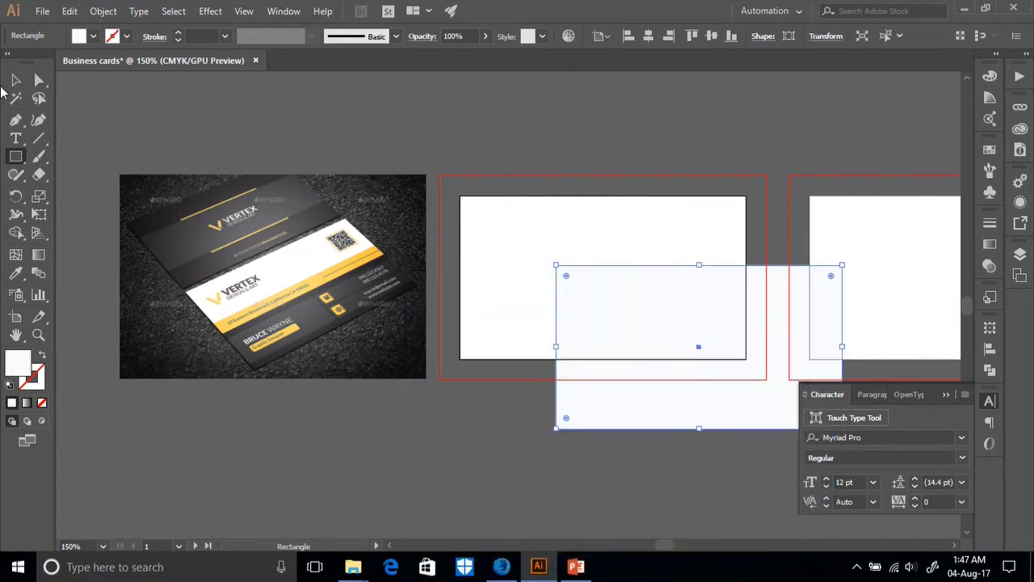
pyautogui.click(16, 80)
pyautogui.moveTo(686, 319); pyautogui.dragTo(596, 245)
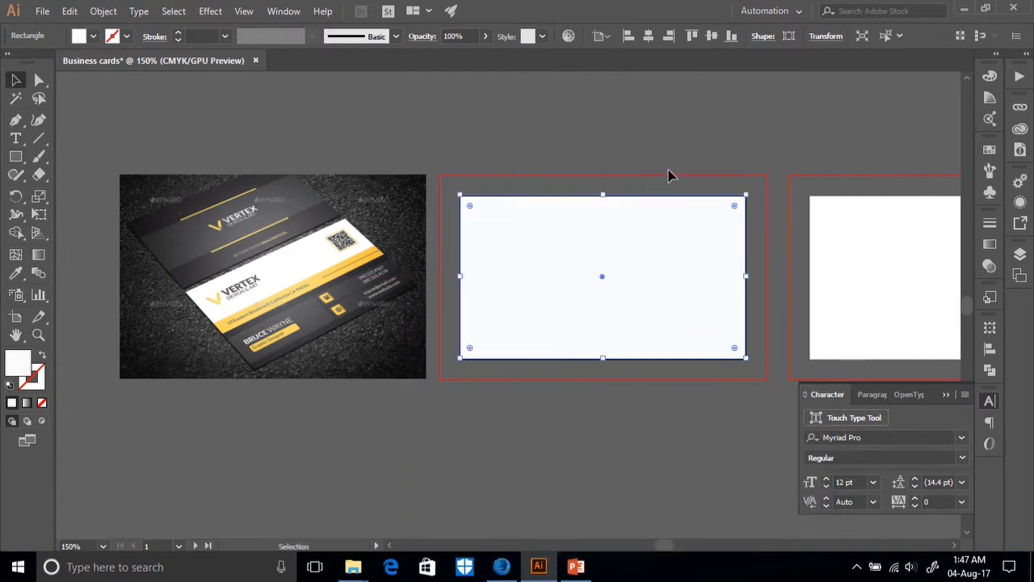
# Set the rectangle's Y position to 0 in and link its width and height proportions.
pyautogui.click(835, 37)
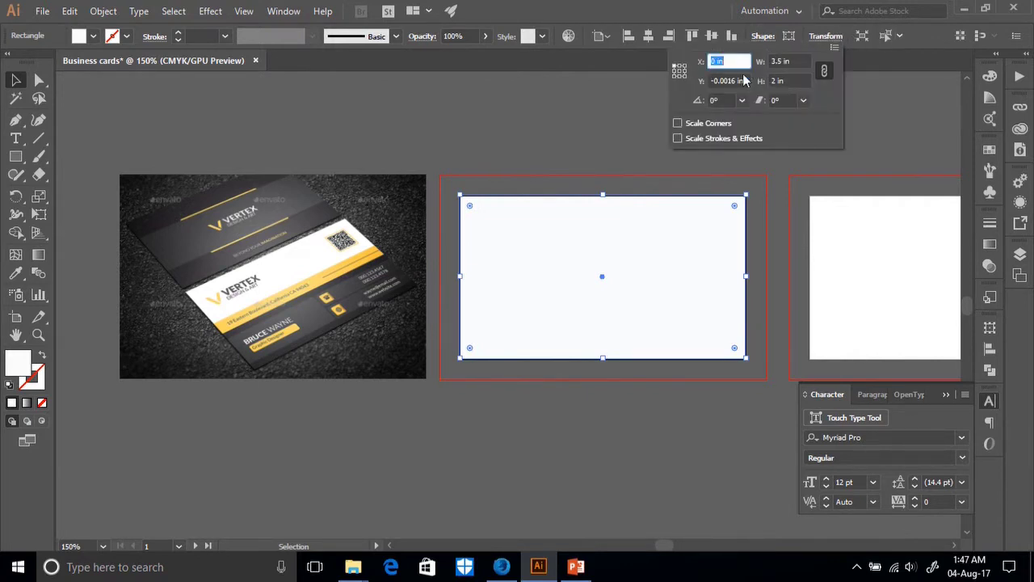
pyautogui.click(742, 80)
pyautogui.write('0')
pyautogui.press('Tab')
pyautogui.click(824, 71)
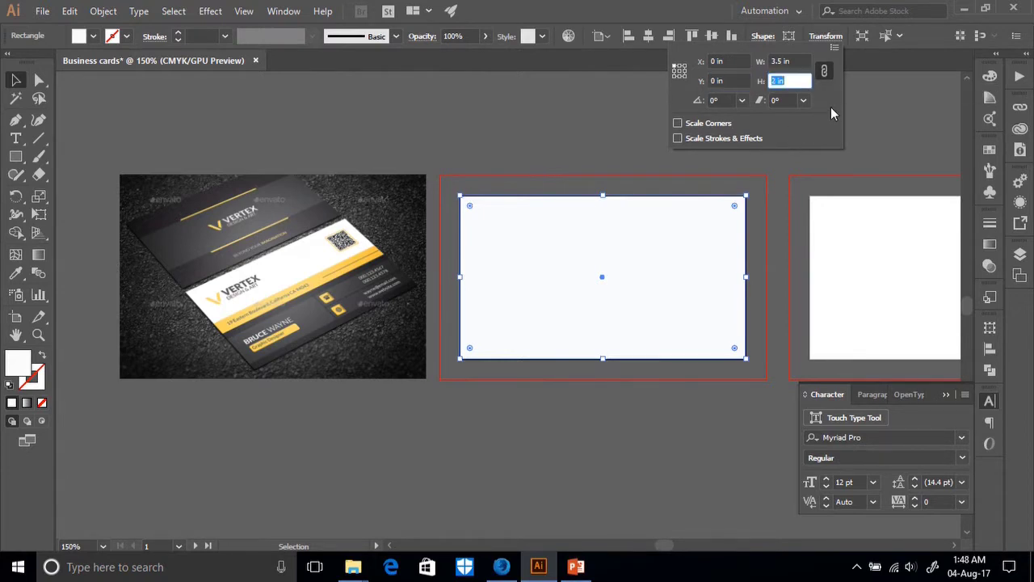
pyautogui.press('Return')
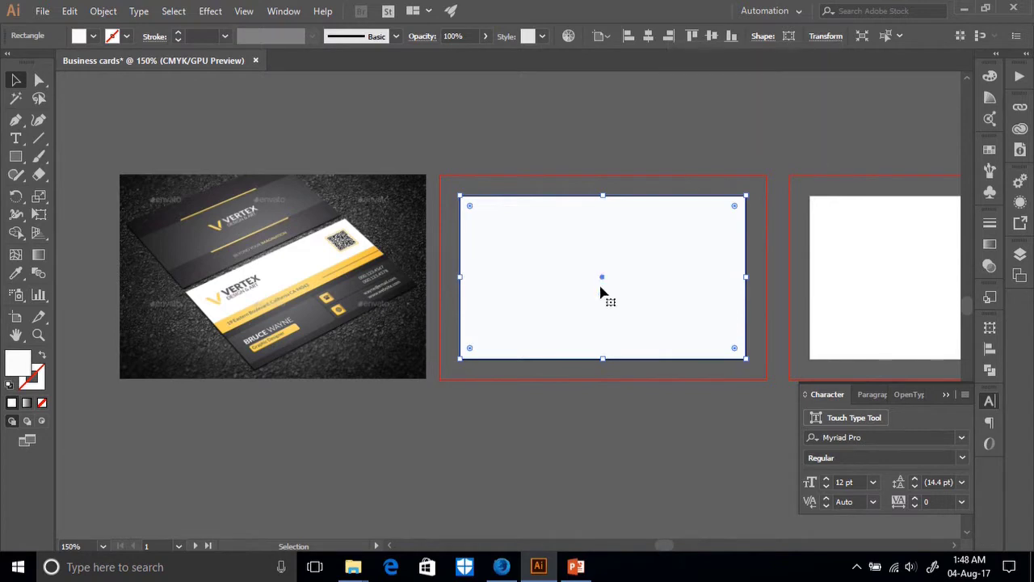
# Drag a duplicate of the rectangle below the artboard and select the copy.
pyautogui.moveTo(644, 299); pyautogui.dragTo(656, 452)
pyautogui.scroll(-3, 746, 226)
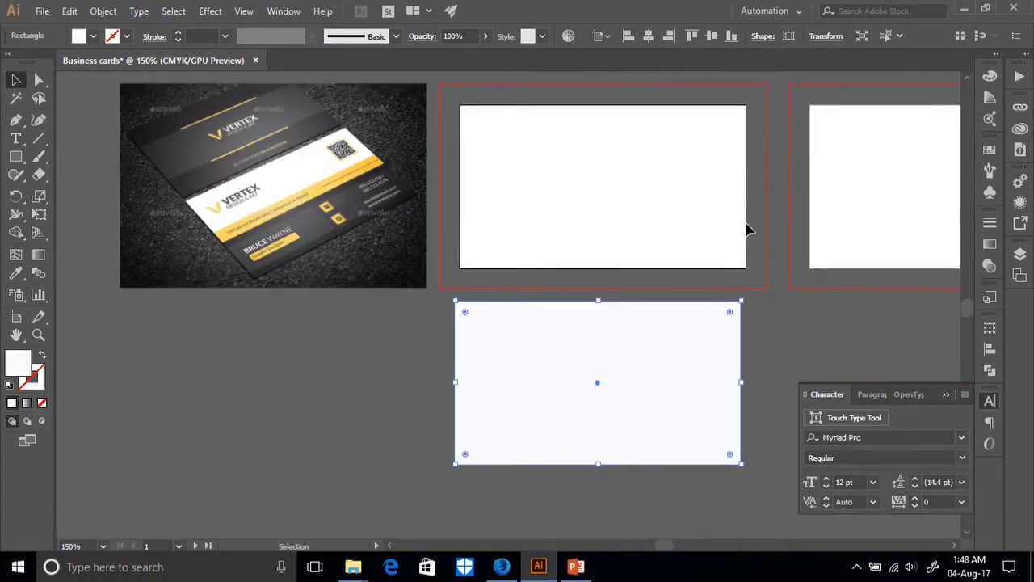
pyautogui.click(440, 349)
pyautogui.click(533, 342)
pyautogui.scroll(1, 654, 216)
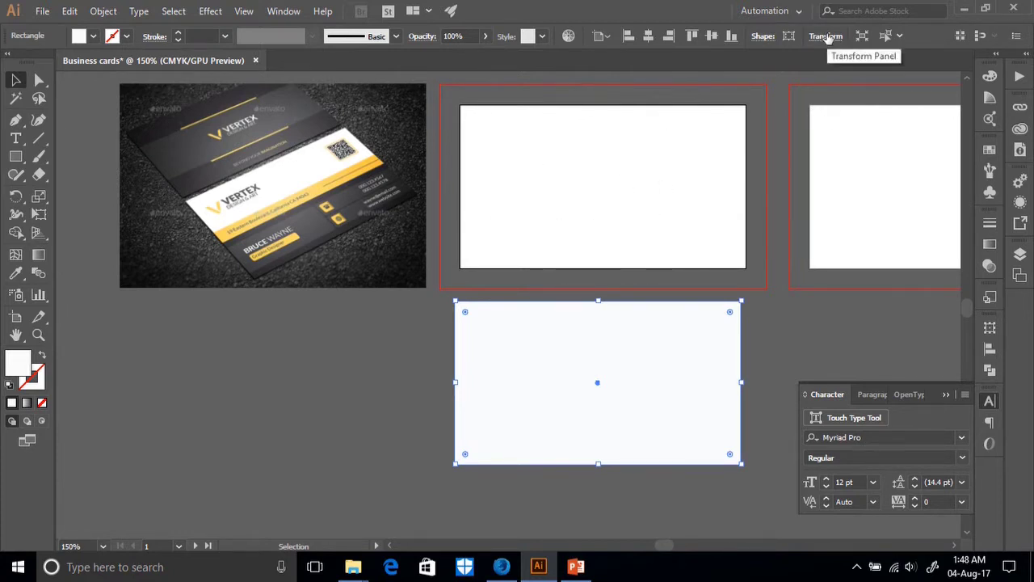
pyautogui.click(653, 145)
pyautogui.click(641, 358)
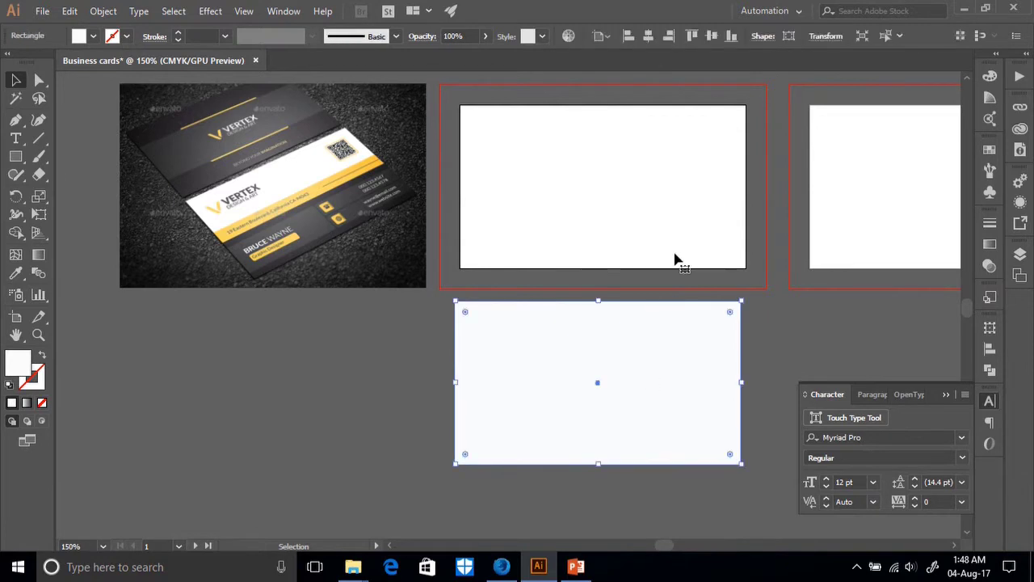
# Position the copy at X 0 in, Y 0 in with linked proportions, then zoom in.
pyautogui.click(825, 36)
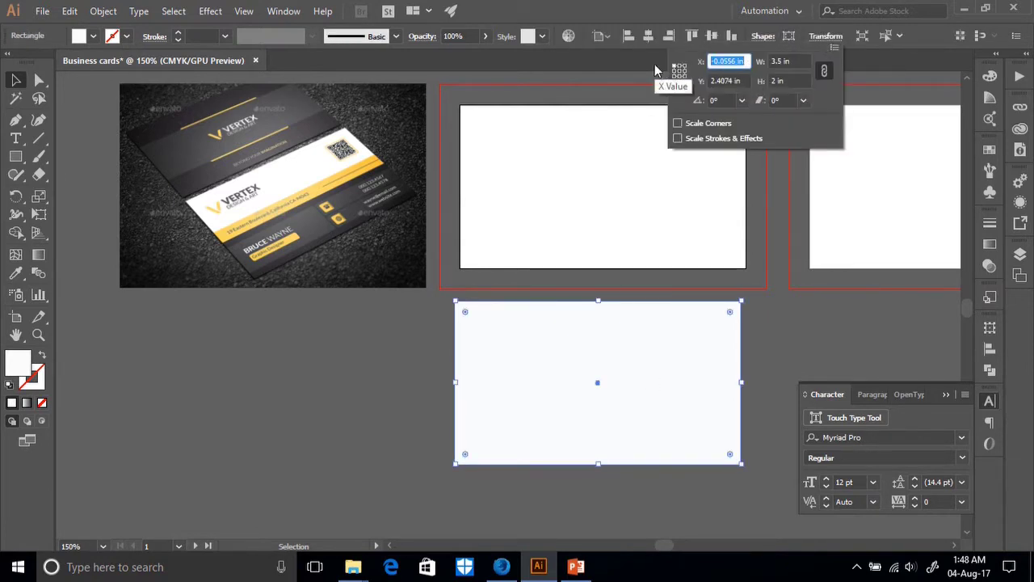
pyautogui.write('0')
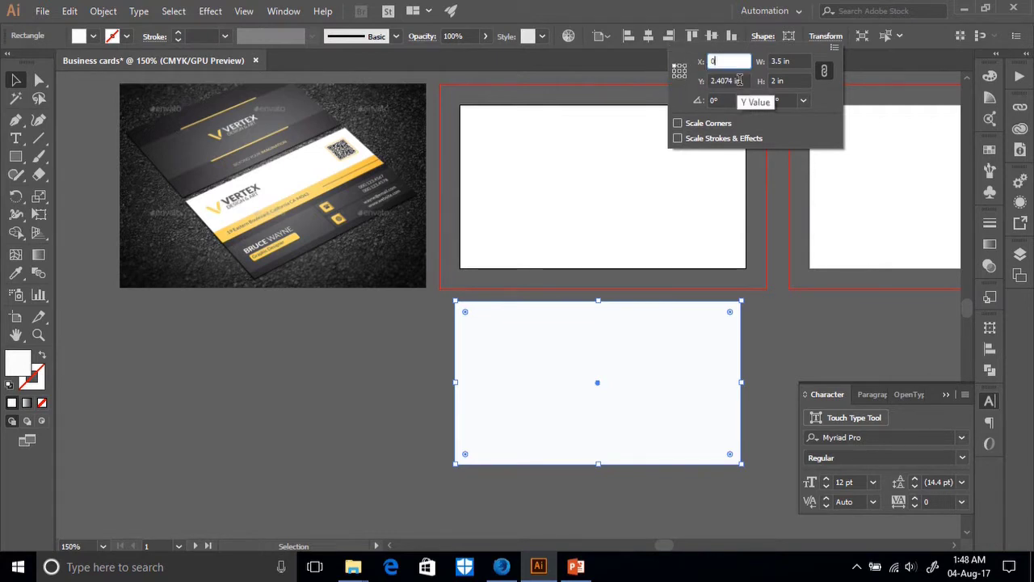
pyautogui.click(743, 81)
pyautogui.doubleClick(743, 81)
pyautogui.write('0')
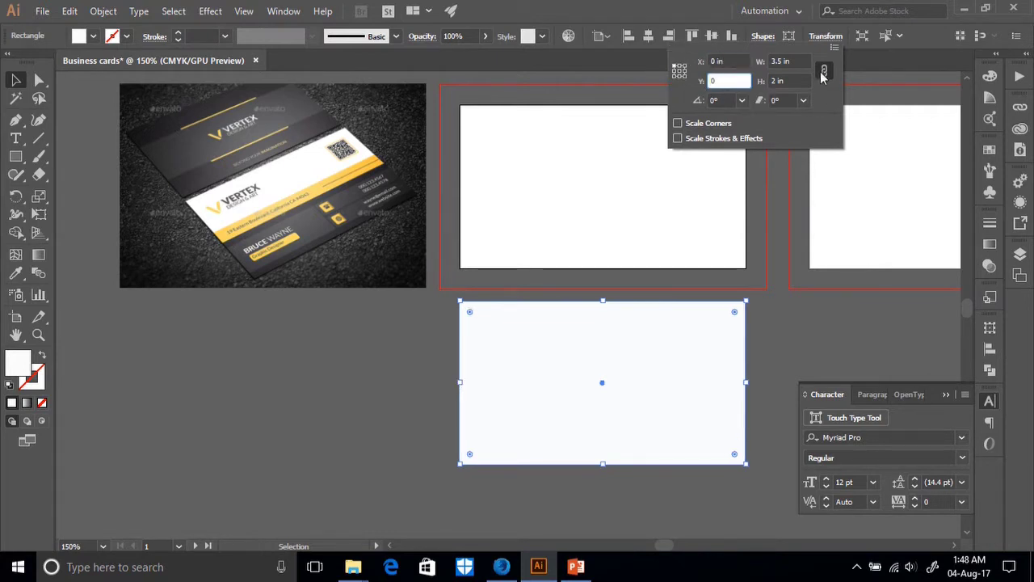
pyautogui.press('Tab')
pyautogui.click(824, 72)
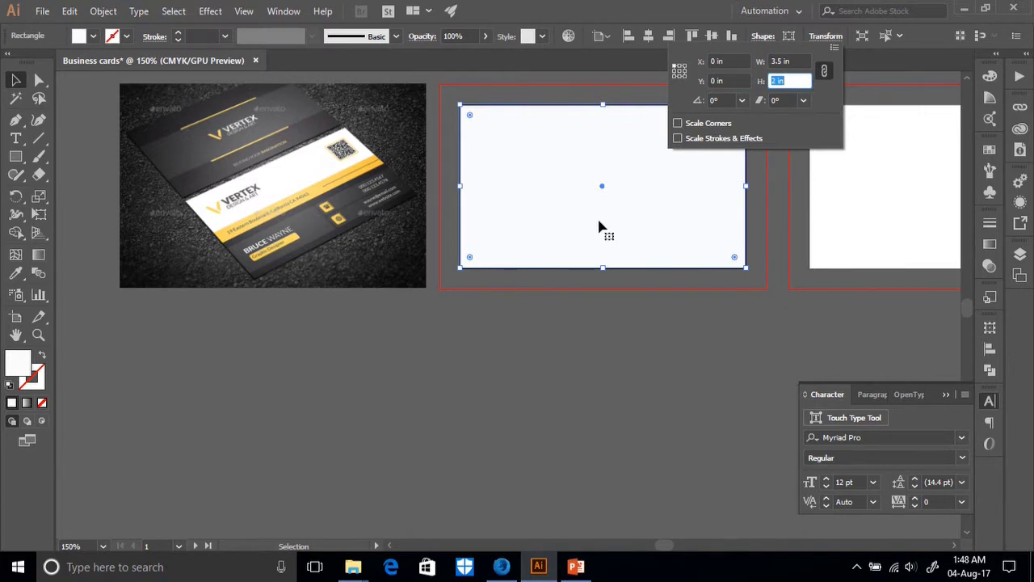
pyautogui.hotkey('ctrl', '=')
pyautogui.hotkey('ctrl', '=')
pyautogui.hotkey('ctrl', '=')
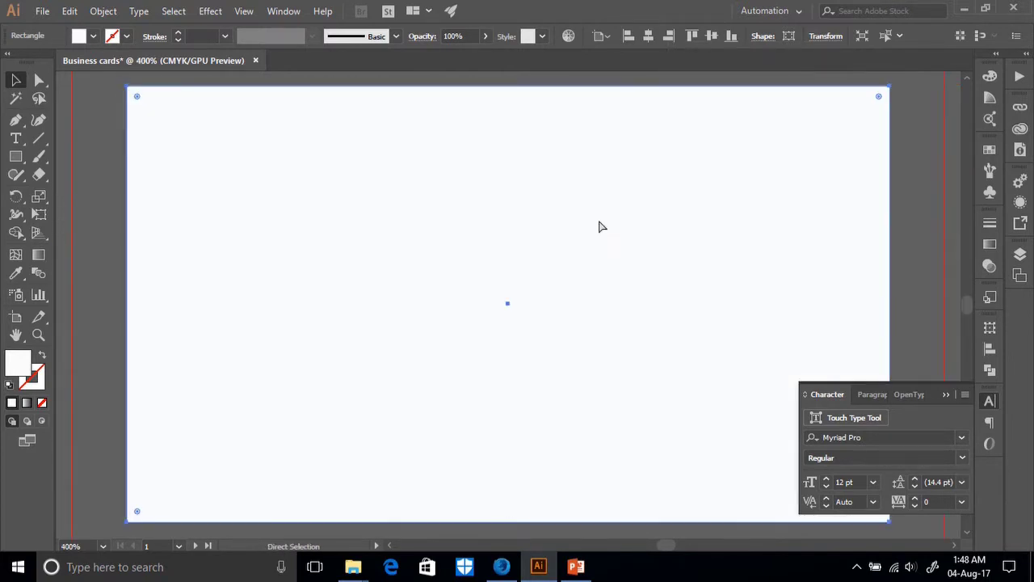
pyautogui.hotkey('ctrl', '-')
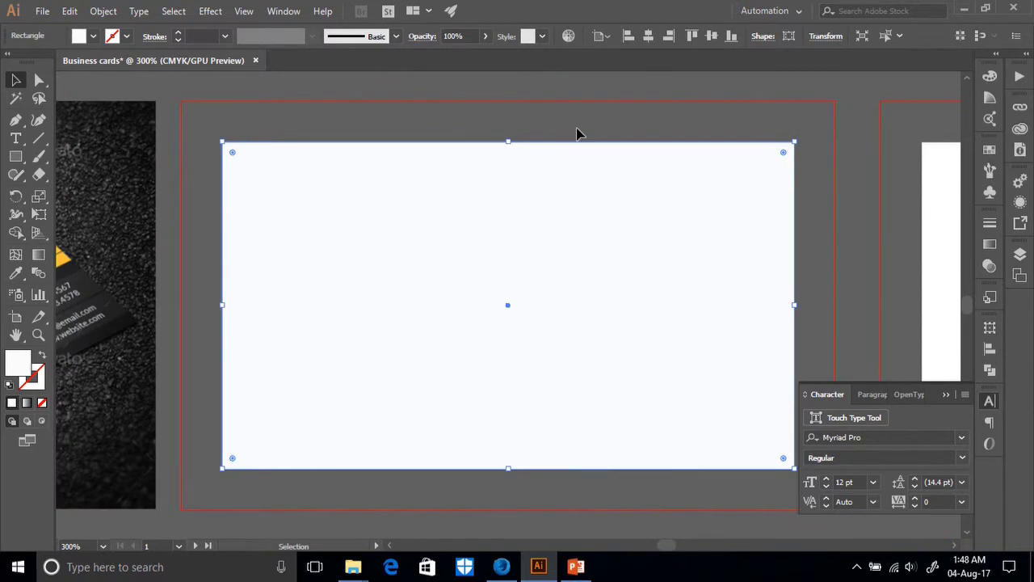
pyautogui.click(577, 132)
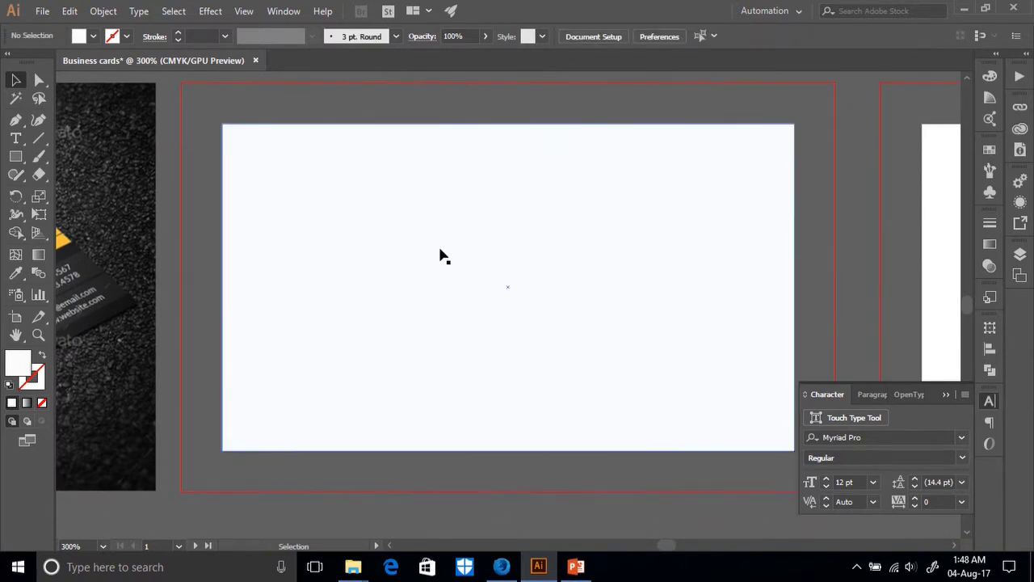
pyautogui.hotkey('ctrl', '-')
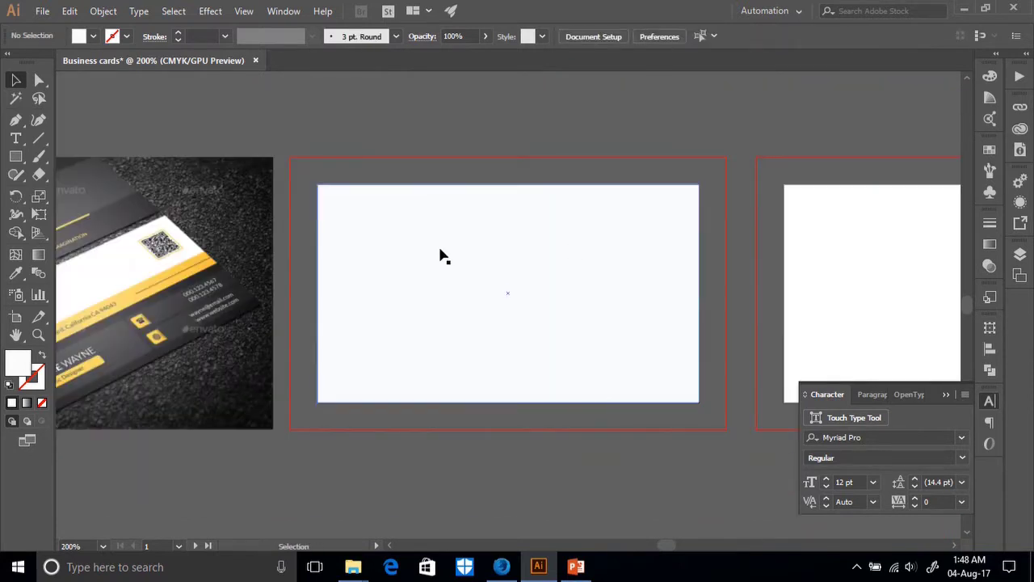
pyautogui.click(510, 301)
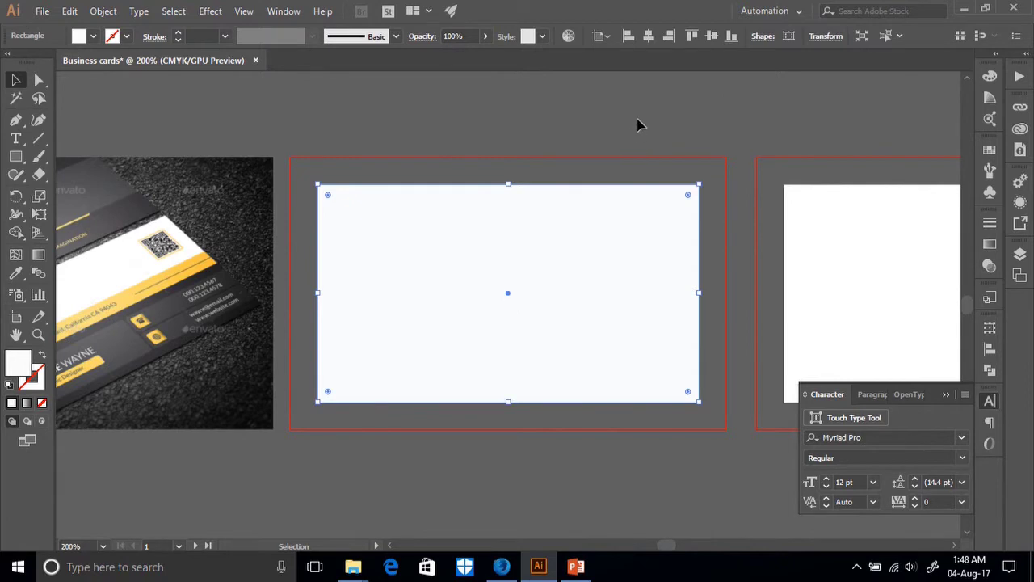
pyautogui.moveTo(598, 271); pyautogui.dragTo(592, 501)
pyautogui.moveTo(591, 439); pyautogui.dragTo(691, 327)
pyautogui.moveTo(504, 392); pyautogui.dragTo(406, 278)
pyautogui.click(469, 450)
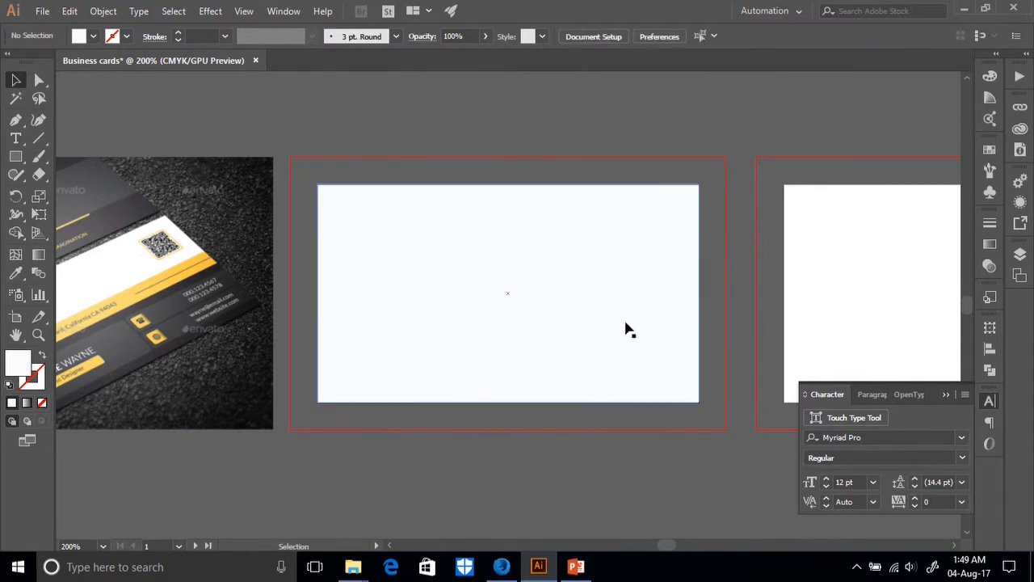
pyautogui.click(589, 296)
# Move the rectangle off-centre and test horizontal centring with Align to Selection.
pyautogui.moveTo(576, 328); pyautogui.dragTo(646, 483)
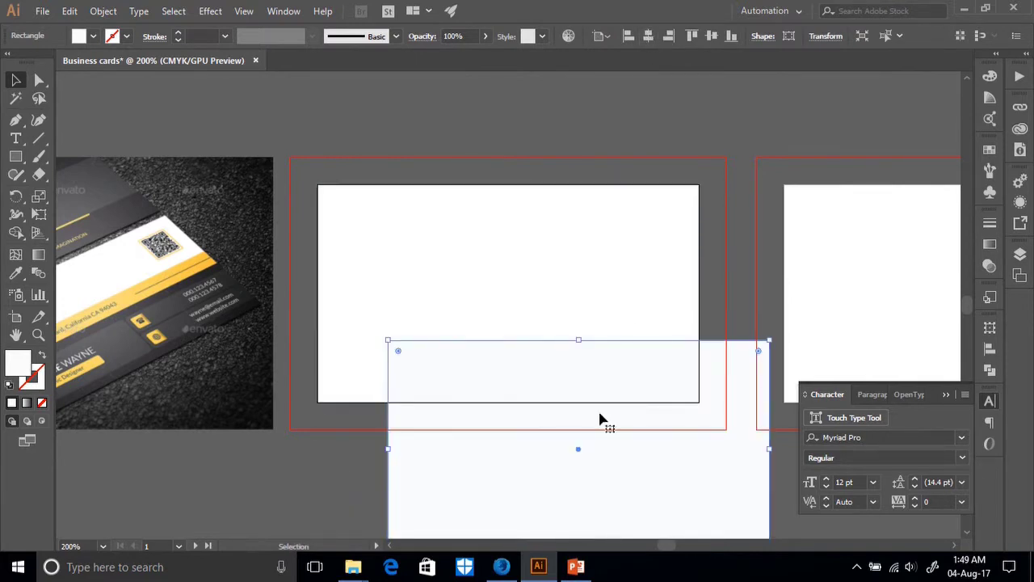
pyautogui.click(650, 38)
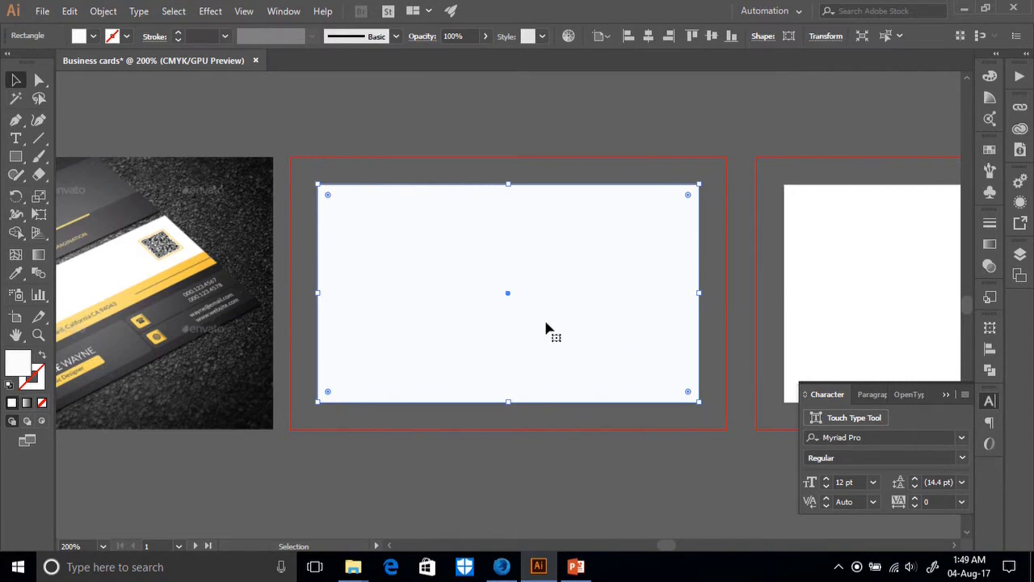
pyautogui.click(820, 37)
pyautogui.click(598, 148)
pyautogui.moveTo(541, 284); pyautogui.dragTo(673, 385)
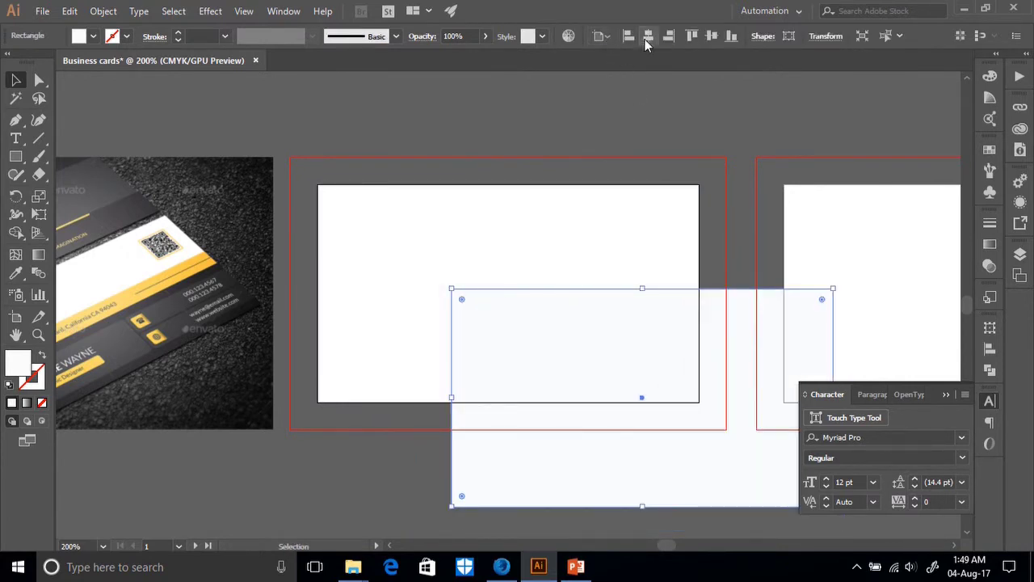
pyautogui.click(603, 36)
pyautogui.click(601, 54)
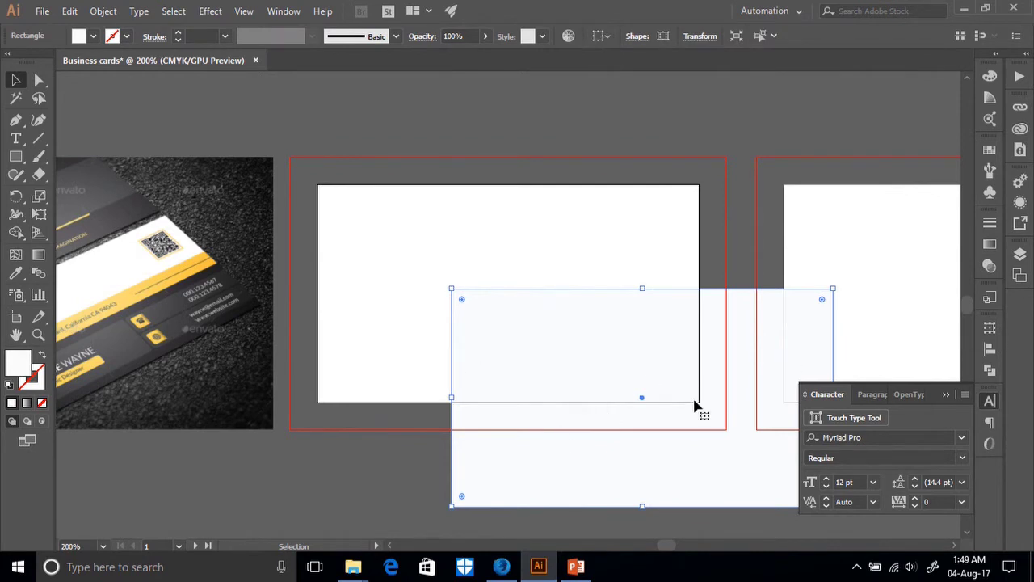
pyautogui.click(687, 157)
pyautogui.moveTo(729, 386); pyautogui.dragTo(668, 361)
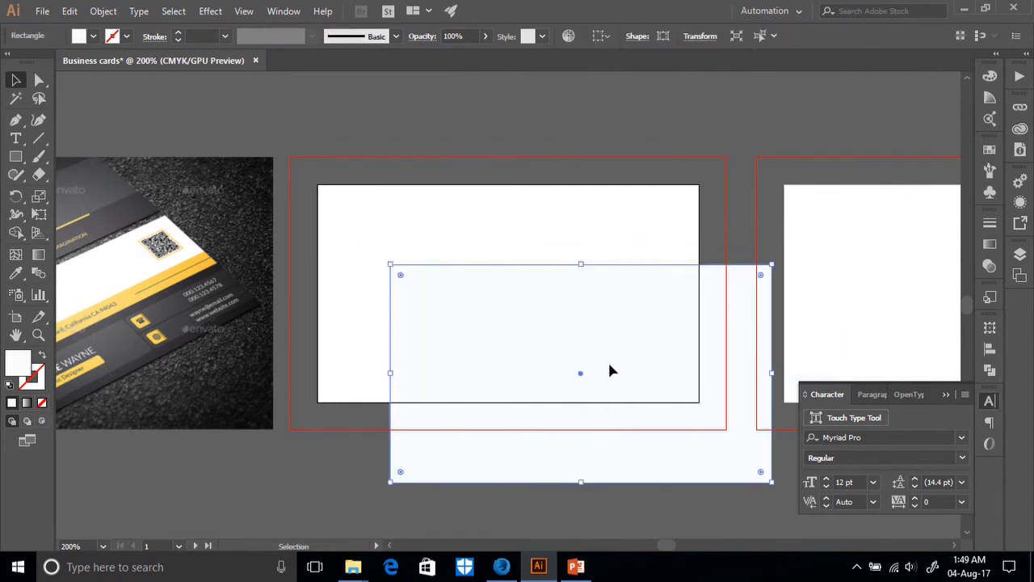
# Switch Align To to Artboard and centre the rectangle horizontally and vertically.
pyautogui.click(600, 37)
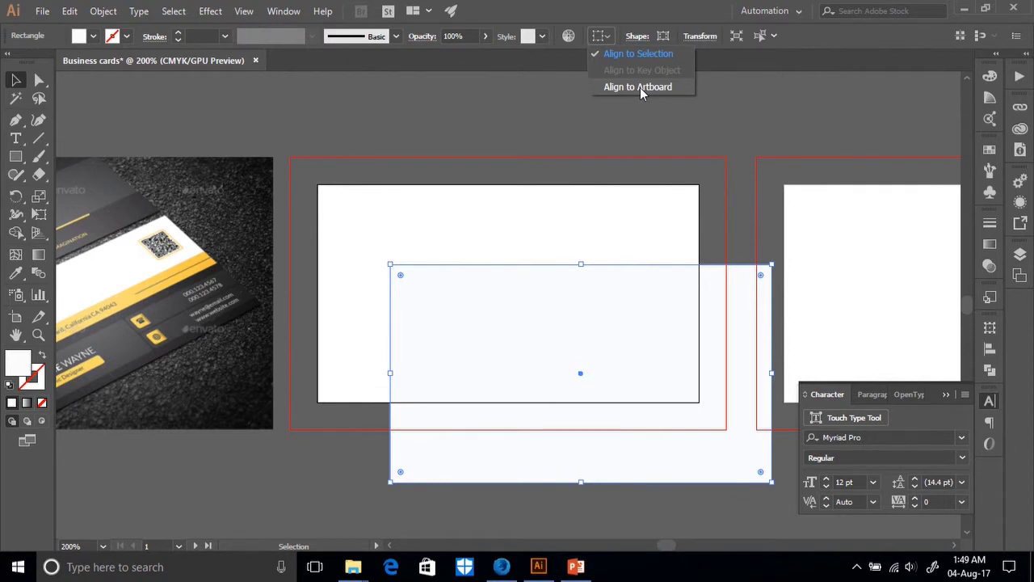
pyautogui.click(639, 87)
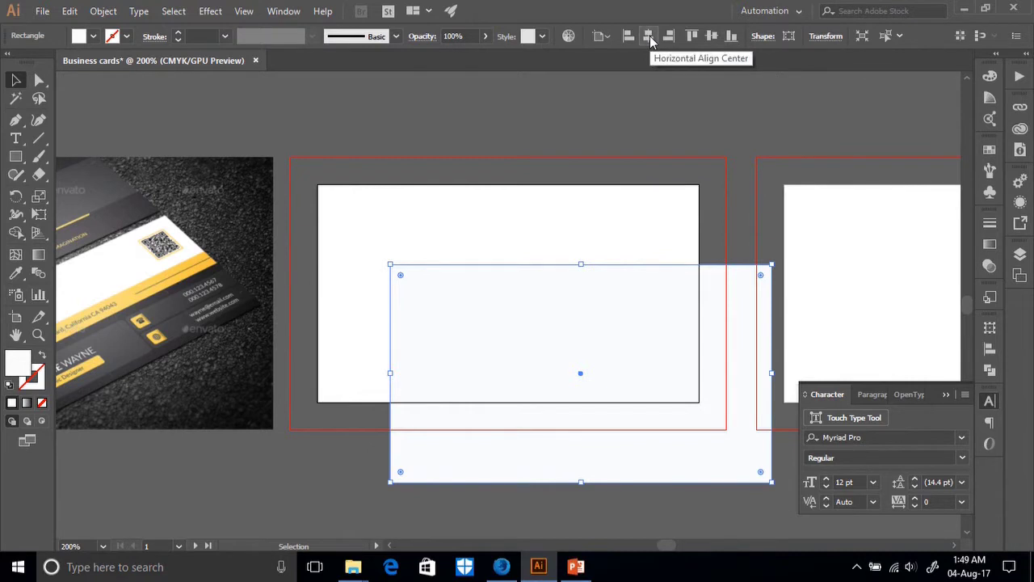
pyautogui.click(649, 35)
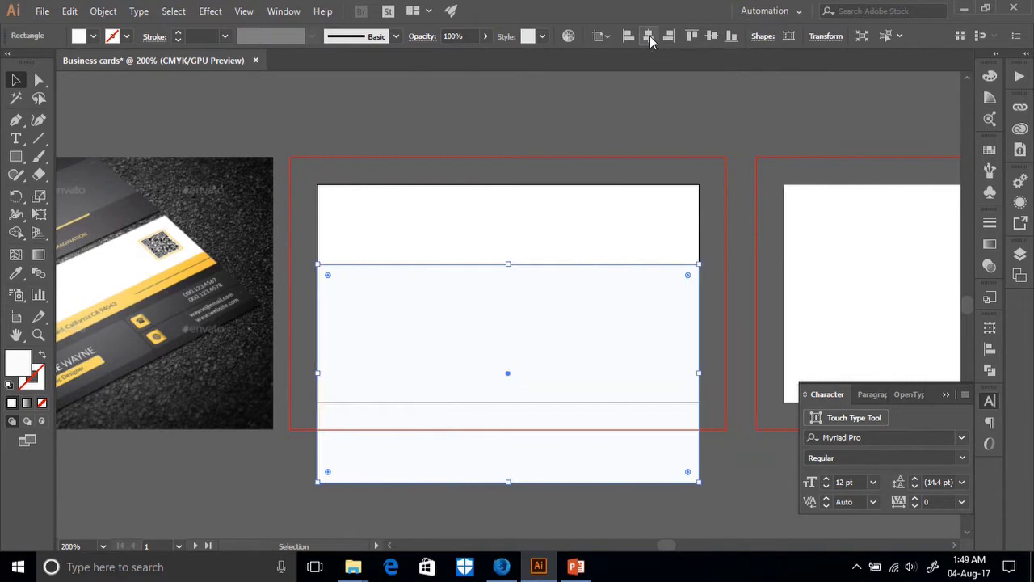
pyautogui.click(710, 40)
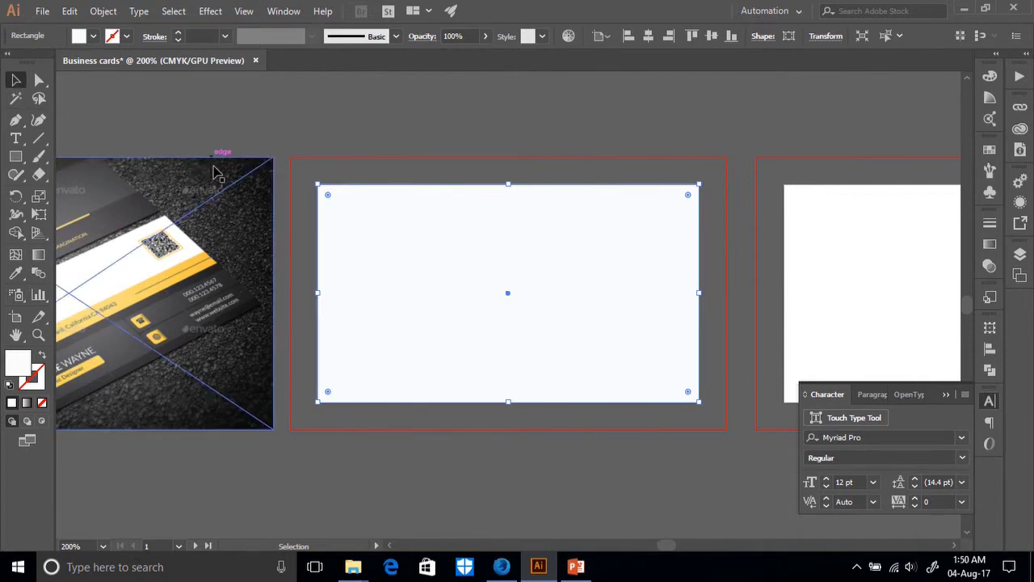
# Close the Character panel, show rulers with Ctrl+R, and zoom in on the selected card rectangle.
pyautogui.hscroll(-3, 64, 464)
pyautogui.click(63, 461)
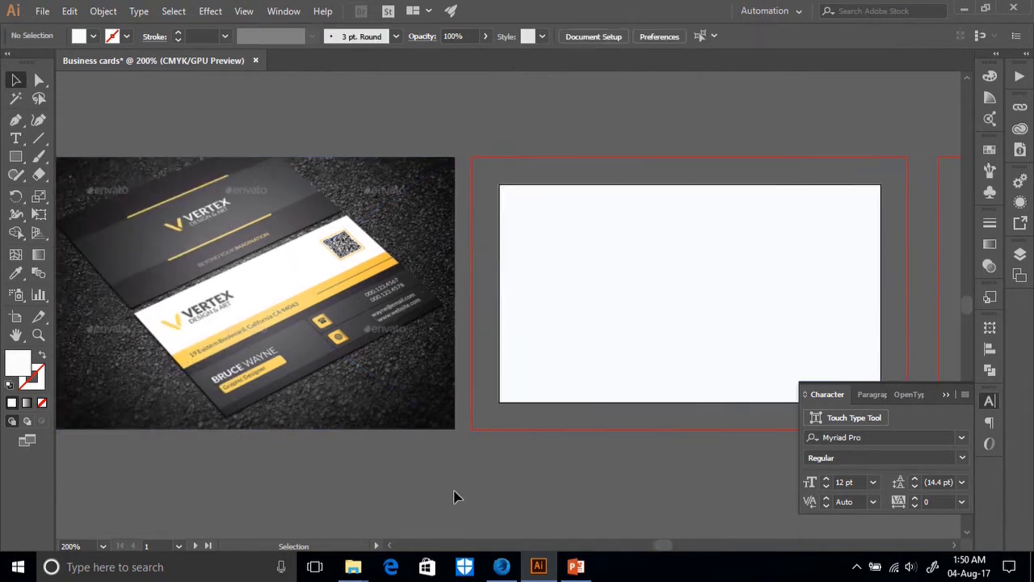
pyautogui.scroll(1, 454, 497)
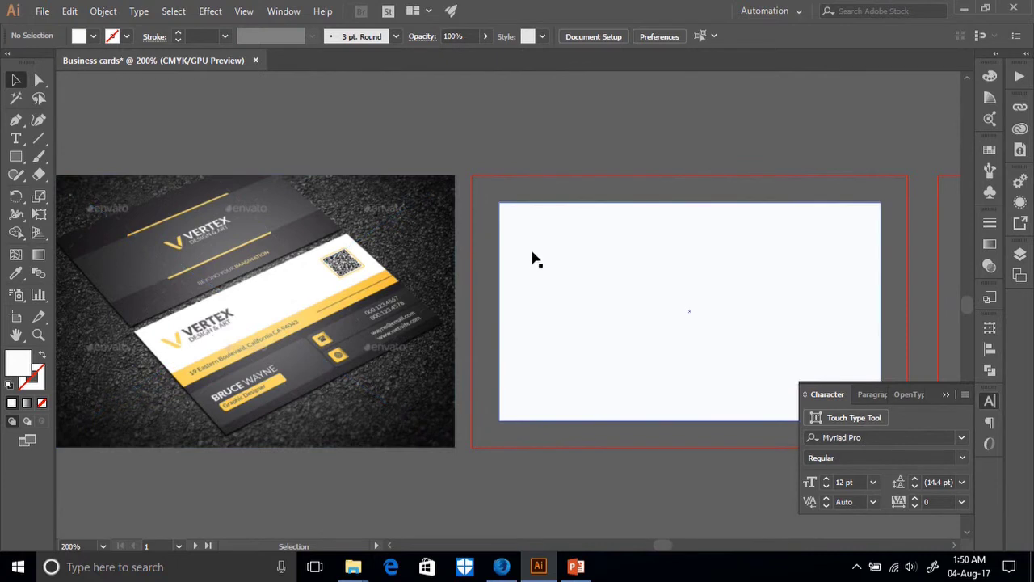
pyautogui.scroll(-1, 609, 388)
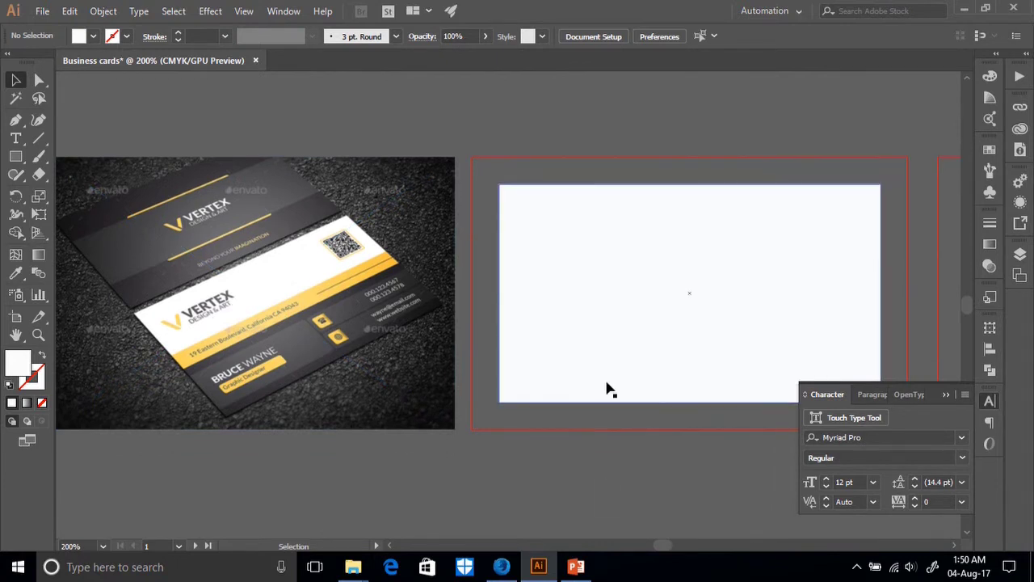
pyautogui.click(964, 385)
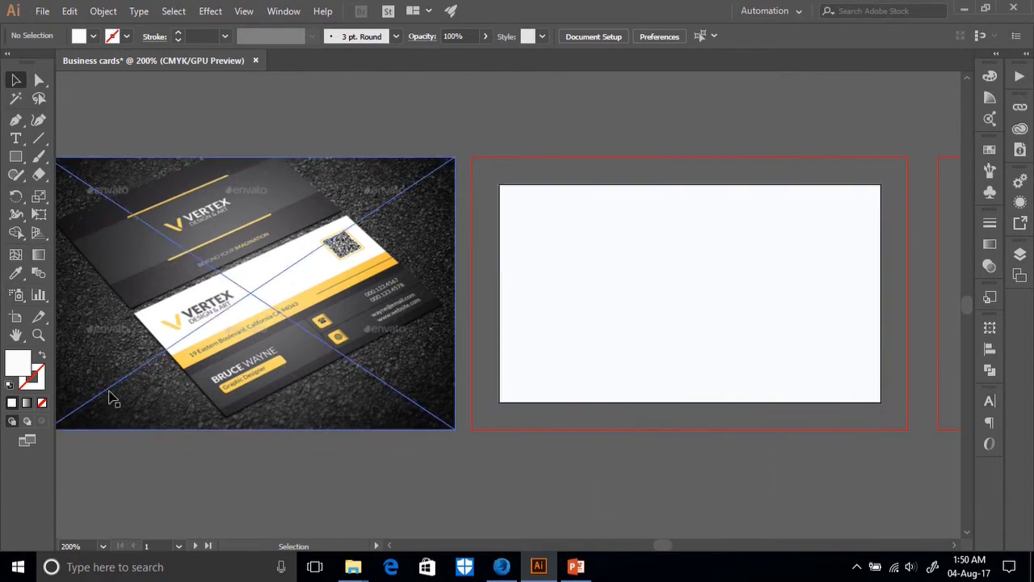
pyautogui.hotkey('ctrl', 'r')
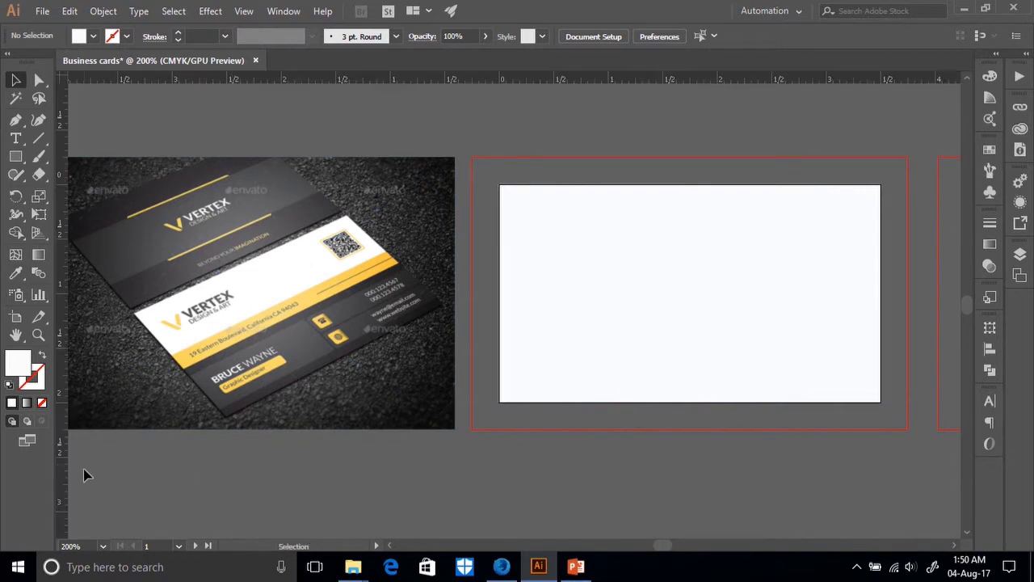
pyautogui.click(675, 330)
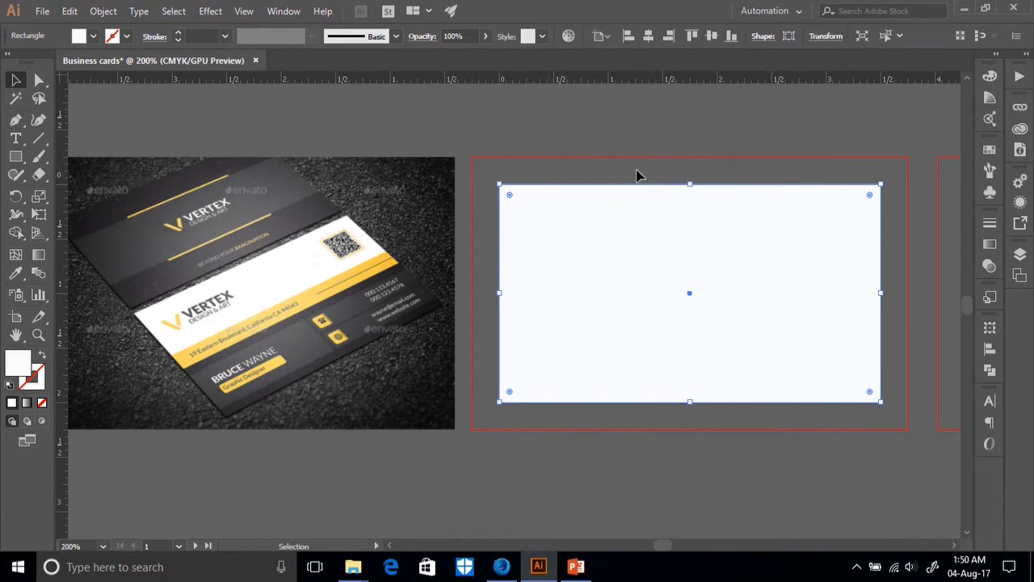
pyautogui.hotkey('ctrl', '+')
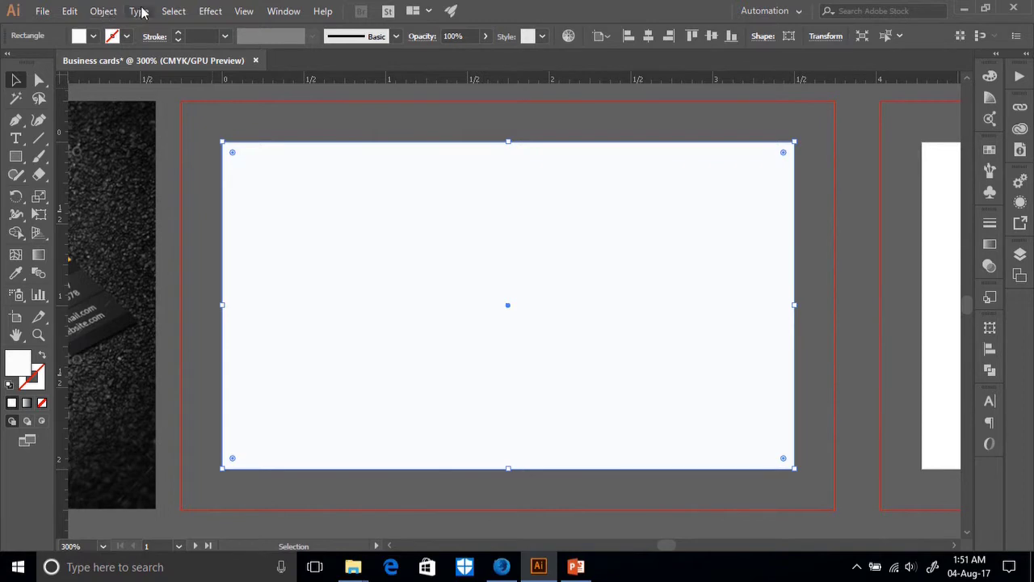
# Select the white card rectangle and open Object > Path > Offset Path.
pyautogui.click(139, 11)
pyautogui.click(98, 11)
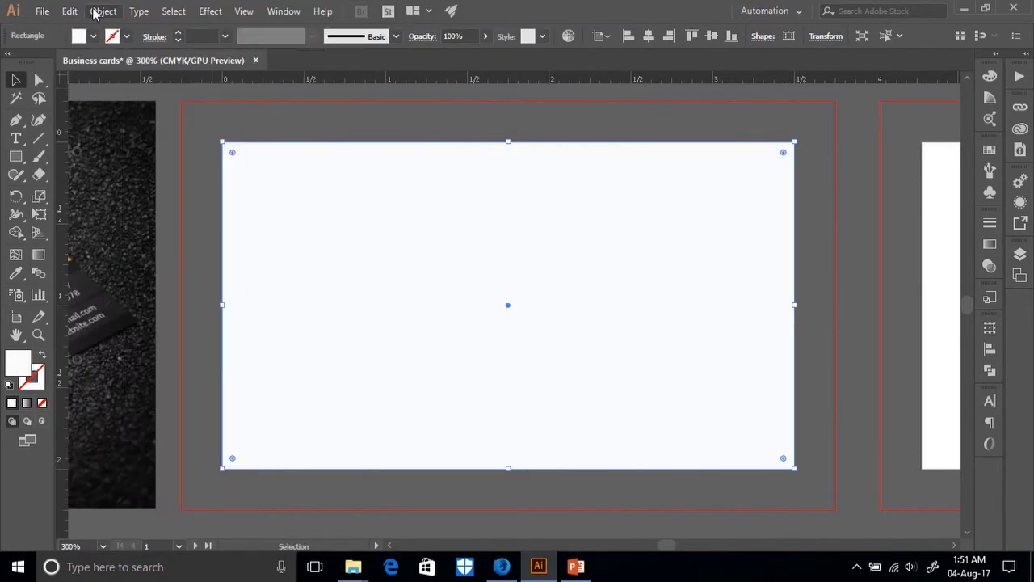
pyautogui.click(360, 134)
pyautogui.click(461, 242)
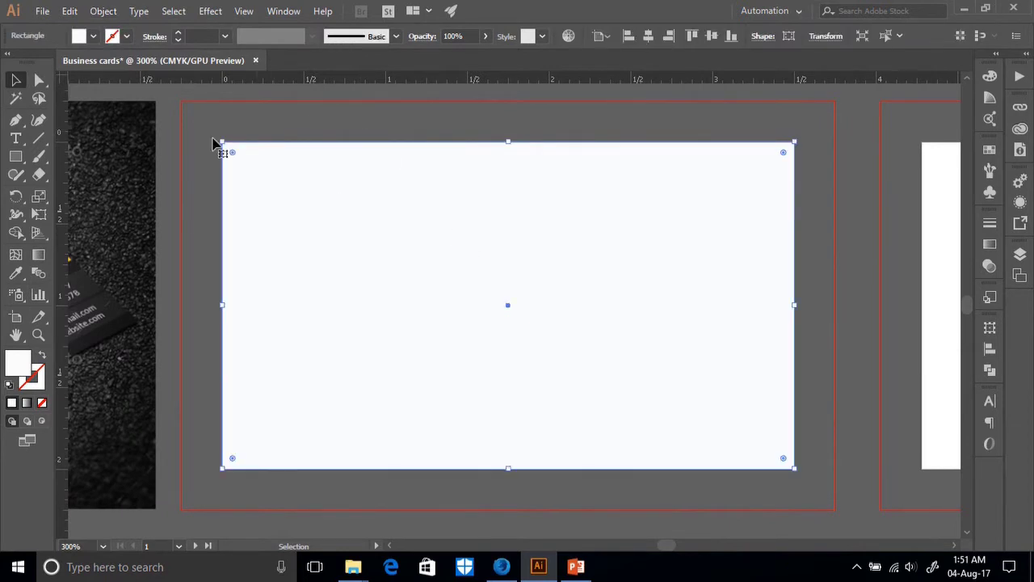
pyautogui.click(104, 11)
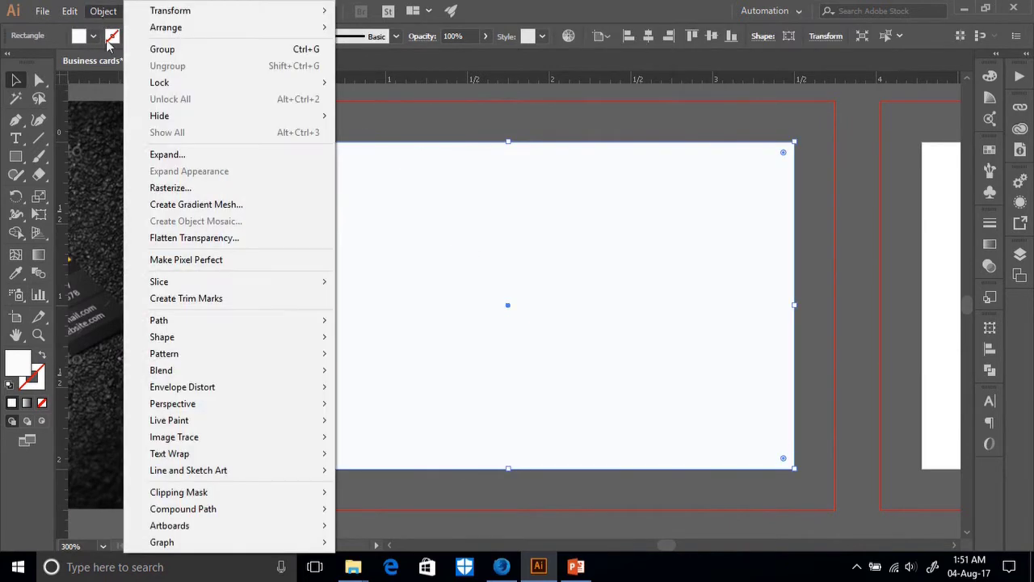
pyautogui.moveTo(201, 321)
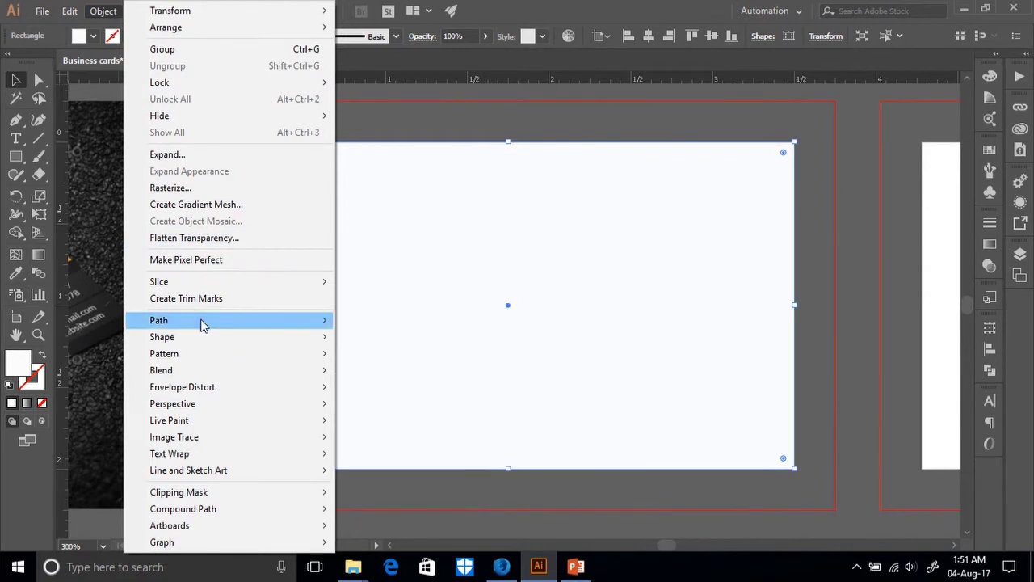
pyautogui.click(379, 374)
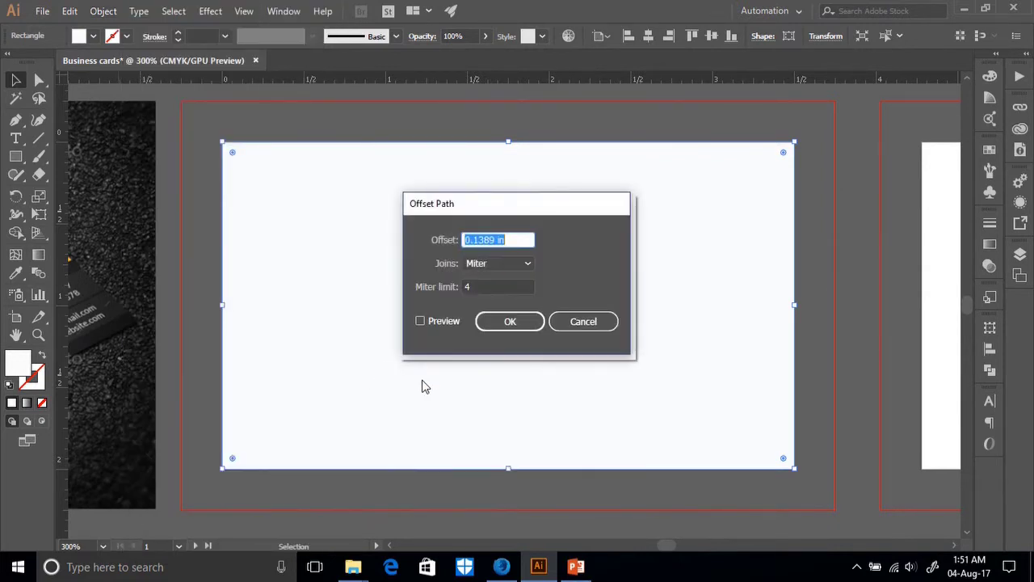
pyautogui.moveTo(504, 204); pyautogui.dragTo(725, 237)
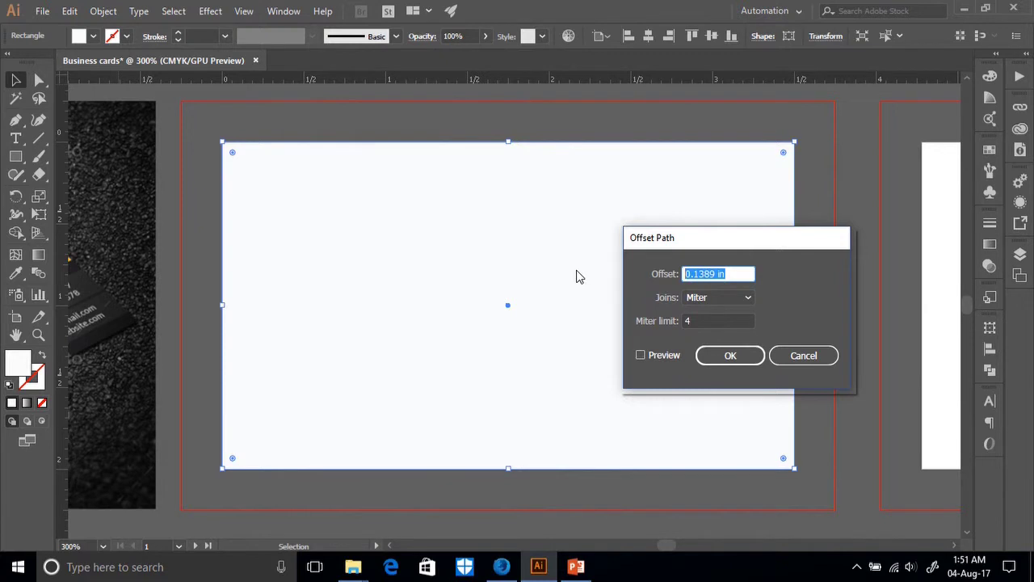
# Set the offset to -0.25 in with Preview on and apply it.
pyautogui.write('.26')
pyautogui.click(649, 354)
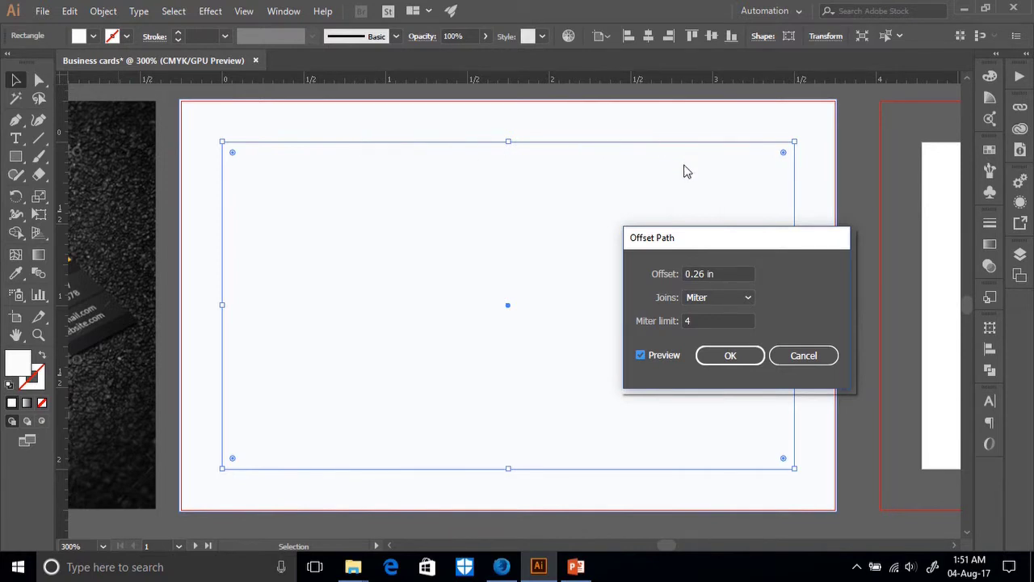
pyautogui.click(706, 273)
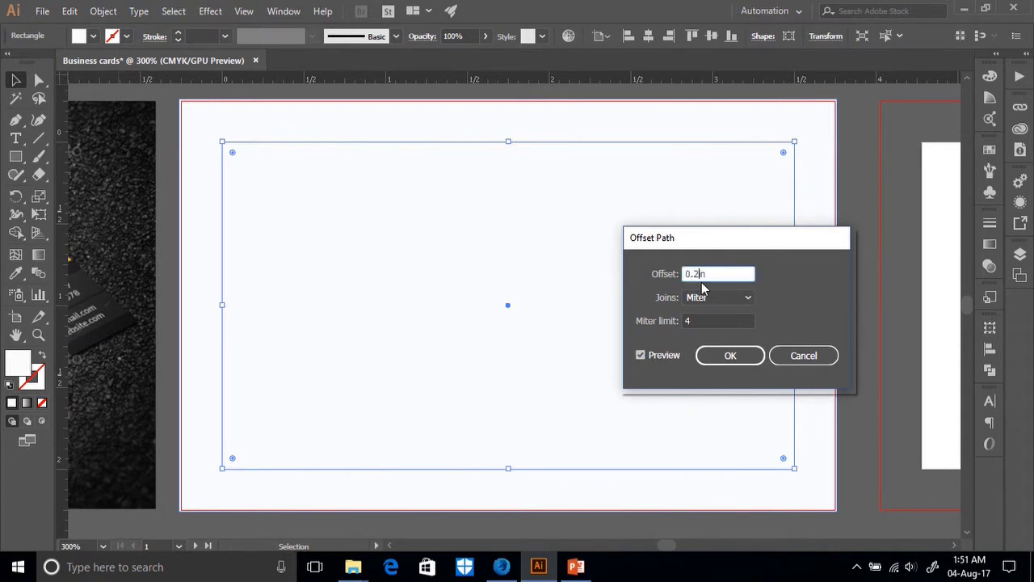
pyautogui.write('5')
pyautogui.click(640, 355)
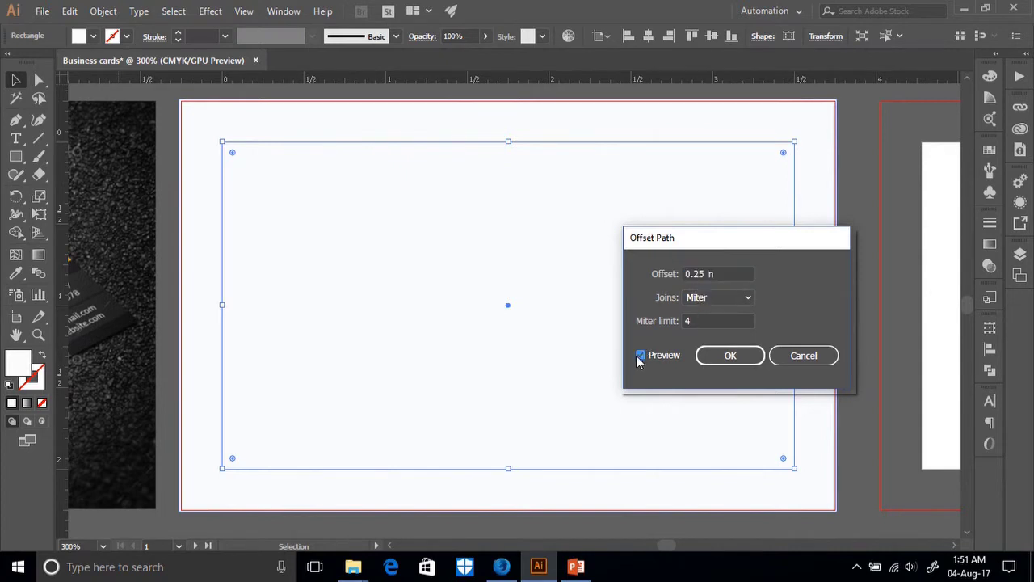
pyautogui.click(641, 356)
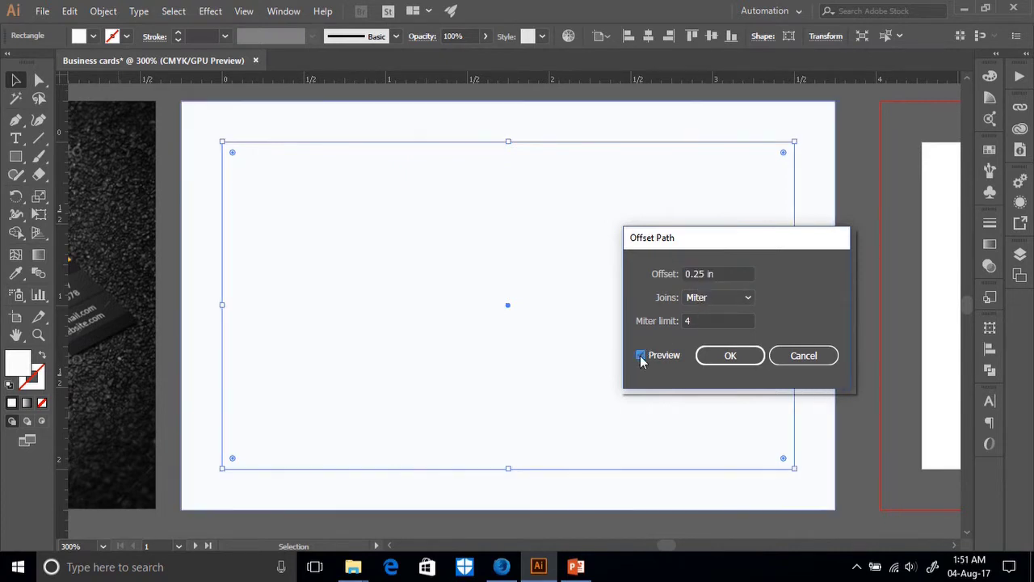
pyautogui.click(685, 274)
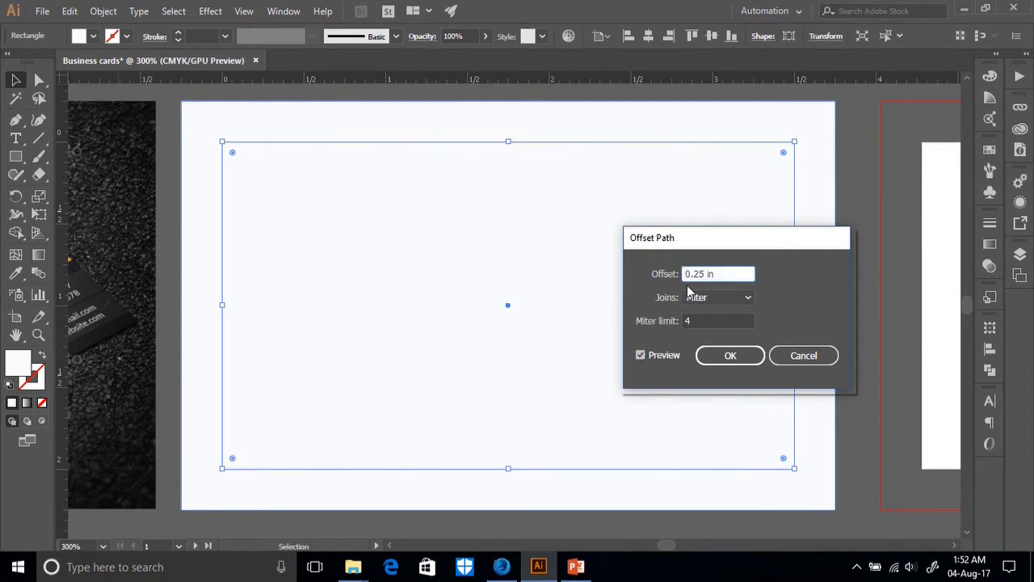
pyautogui.write('-')
pyautogui.click(640, 355)
pyautogui.click(641, 356)
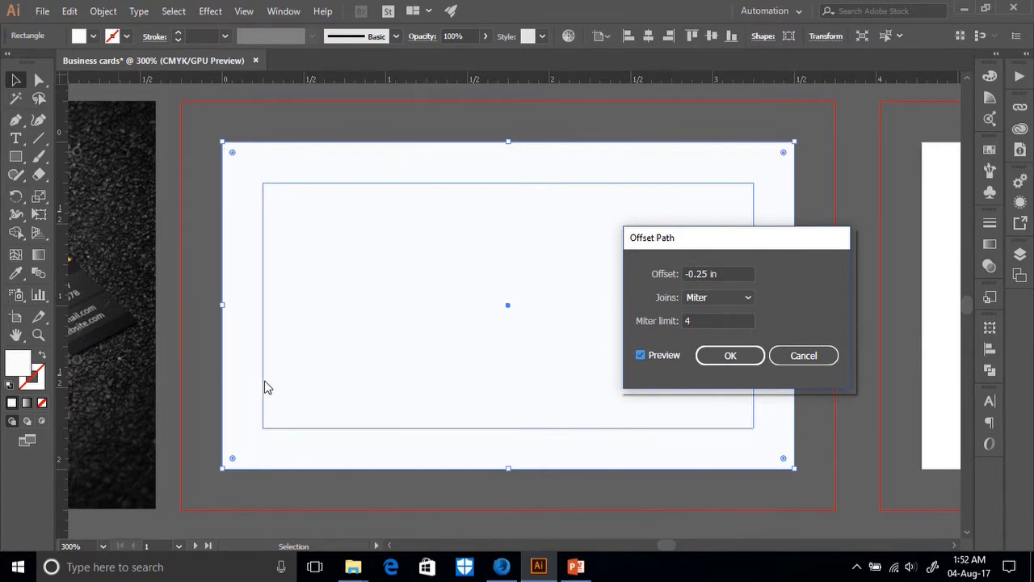
pyautogui.click(731, 357)
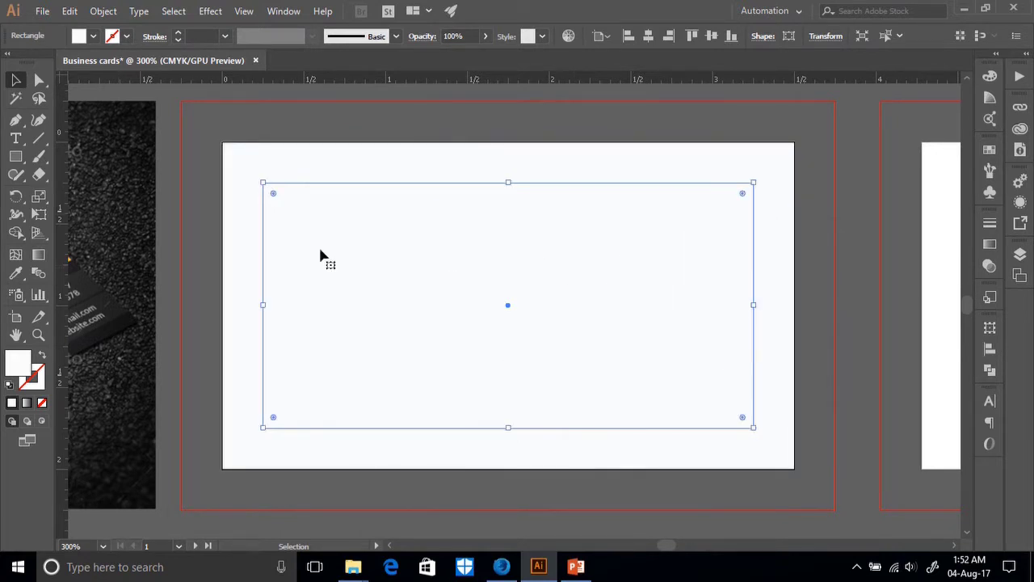
# Undo an accidental move of the inset rectangle and return to the Selection tool.
pyautogui.scroll(-1, 691, 331)
pyautogui.scroll(-1, 557, 313)
pyautogui.moveTo(529, 257); pyautogui.dragTo(560, 517)
pyautogui.scroll(1, 545, 466)
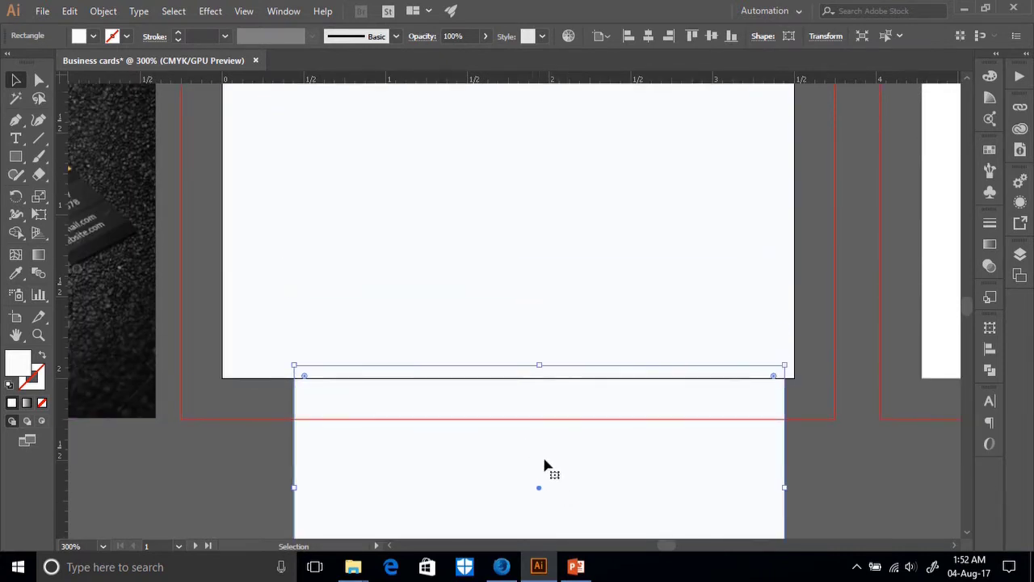
pyautogui.press('a')
pyautogui.hotkey('ctrl', 'z')
pyautogui.press('v')
pyautogui.scroll(2, 538, 447)
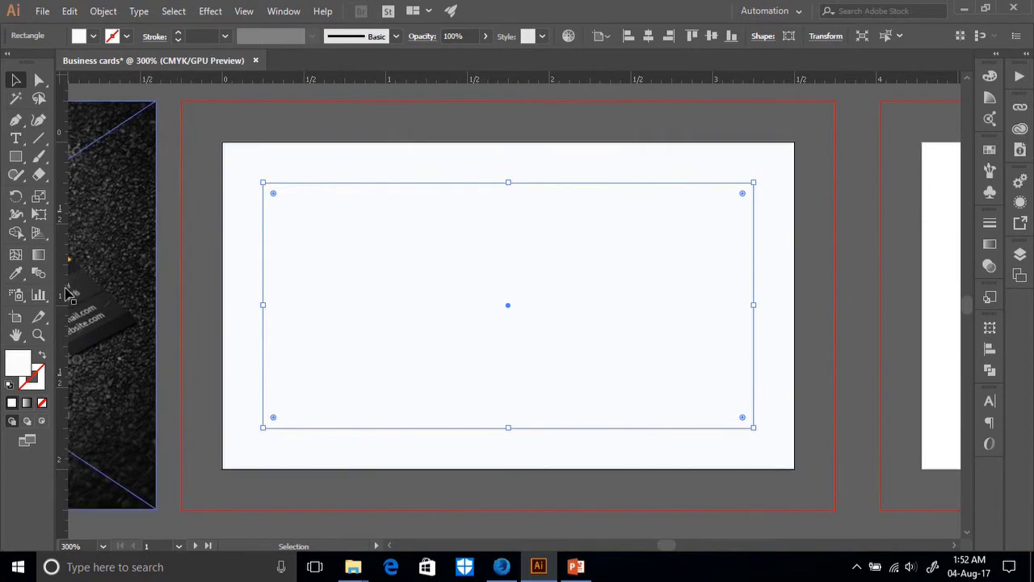
# Place vertical guides on the inset rectangle's left and right edges.
pyautogui.moveTo(65, 281); pyautogui.dragTo(261, 300)
pyautogui.moveTo(59, 324); pyautogui.dragTo(707, 398)
pyautogui.press('Delete')
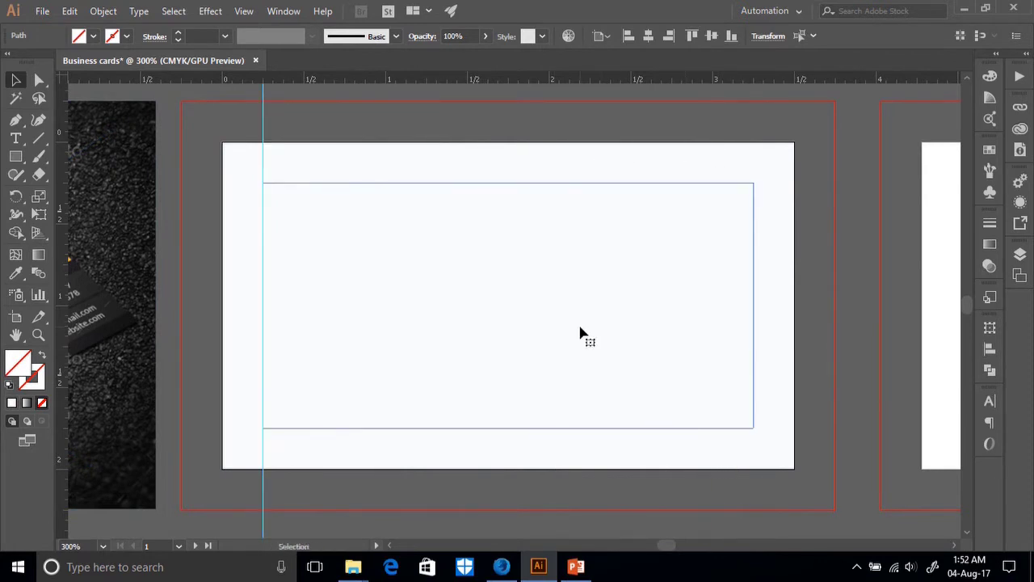
pyautogui.click(579, 332)
pyautogui.moveTo(62, 335); pyautogui.dragTo(755, 419)
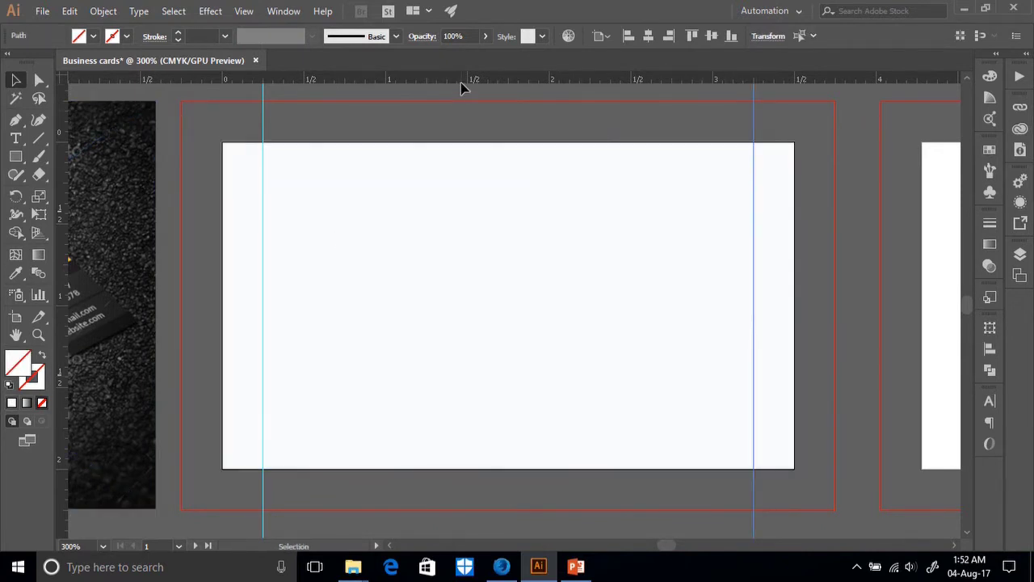
# Place horizontal guides on the inset rectangle's top and bottom edges, then deselect.
pyautogui.moveTo(451, 78); pyautogui.dragTo(480, 183)
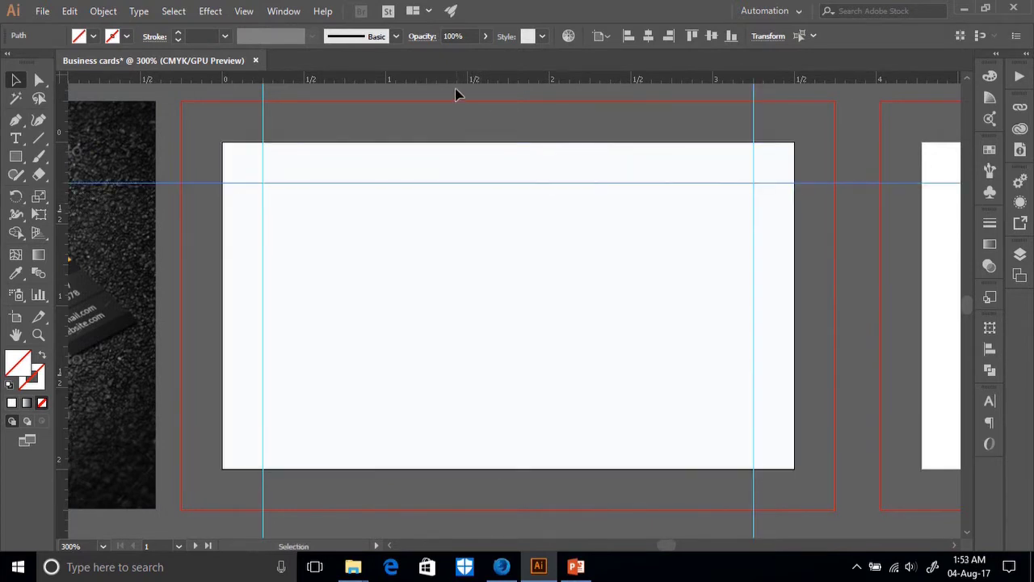
pyautogui.moveTo(451, 80); pyautogui.dragTo(492, 428)
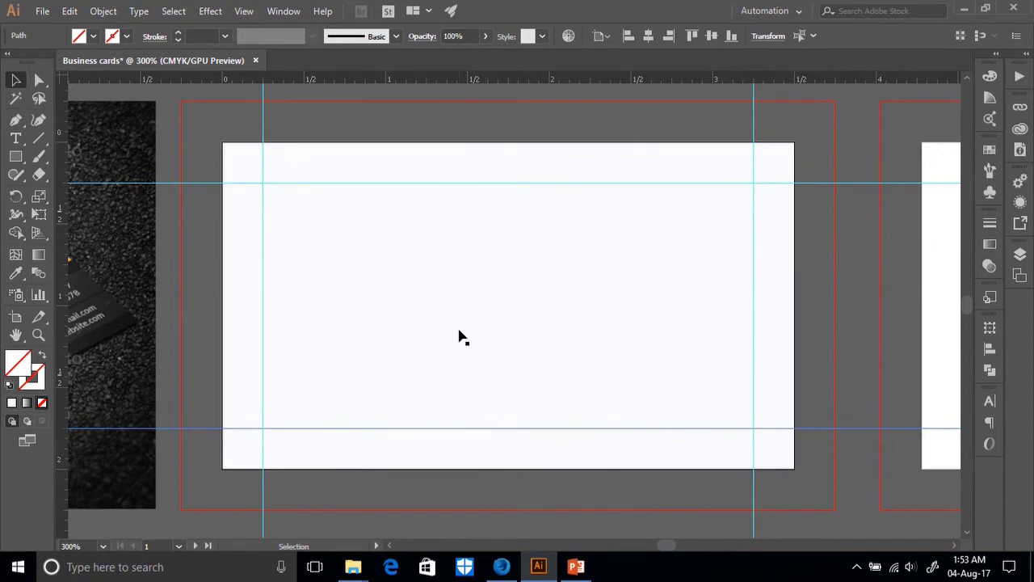
pyautogui.click(521, 366)
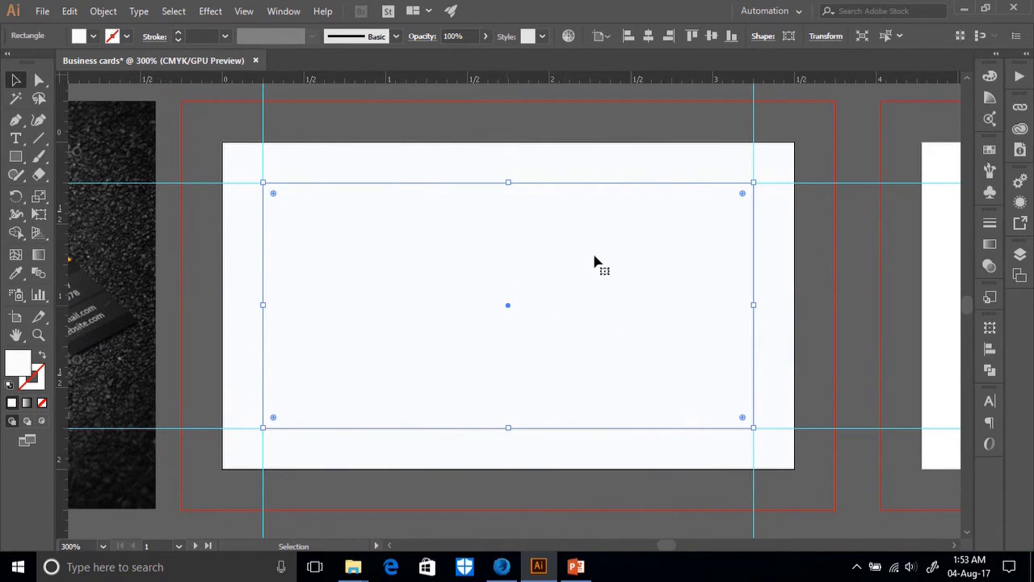
pyautogui.moveTo(510, 332); pyautogui.dragTo(543, 363)
pyautogui.hotkey('ctrl', 'shift', 'a')
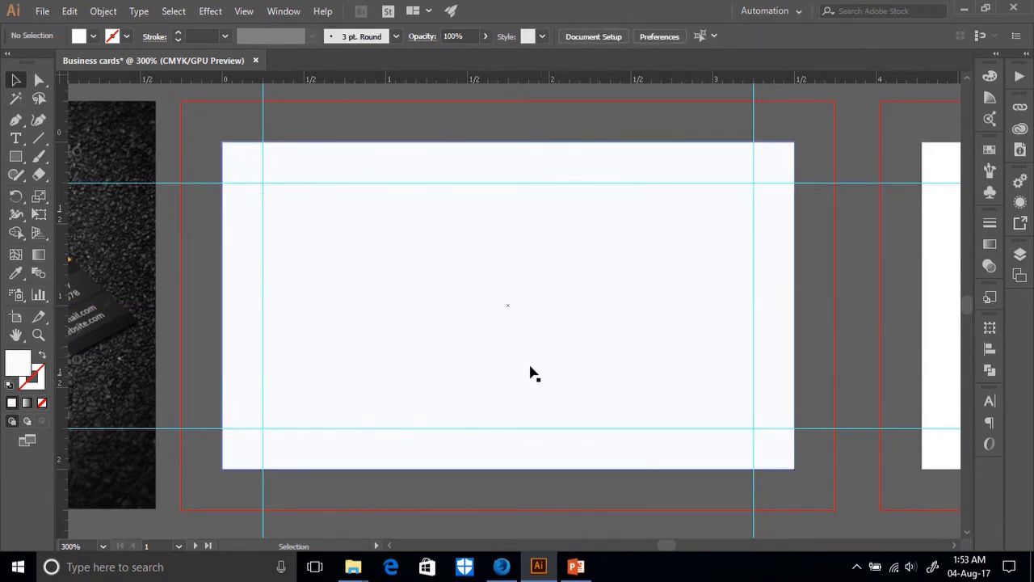
pyautogui.scroll(1, 526, 366)
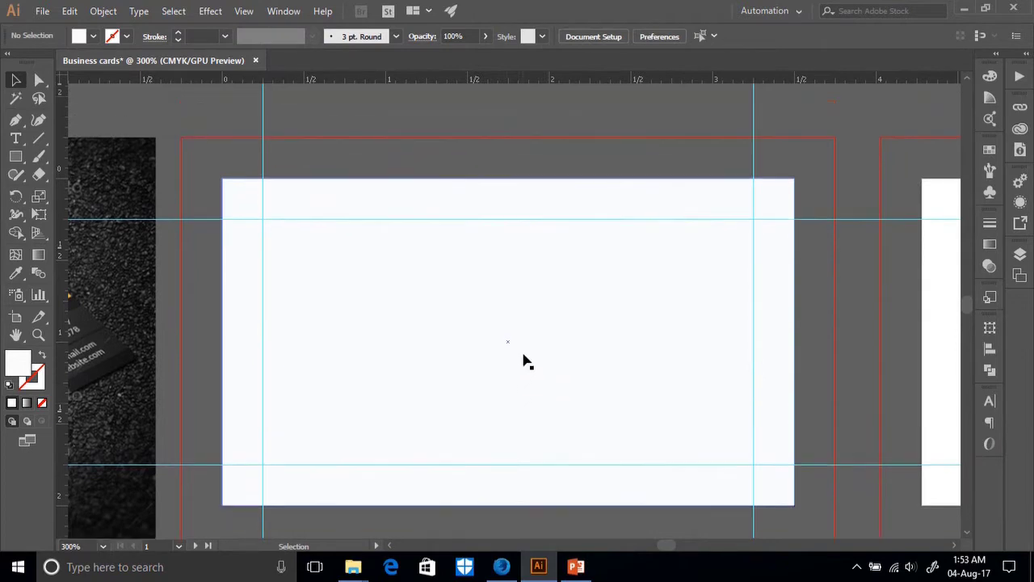
# Stretch the card rectangle out to the red bleed line, then undo that resize.
pyautogui.click(444, 317)
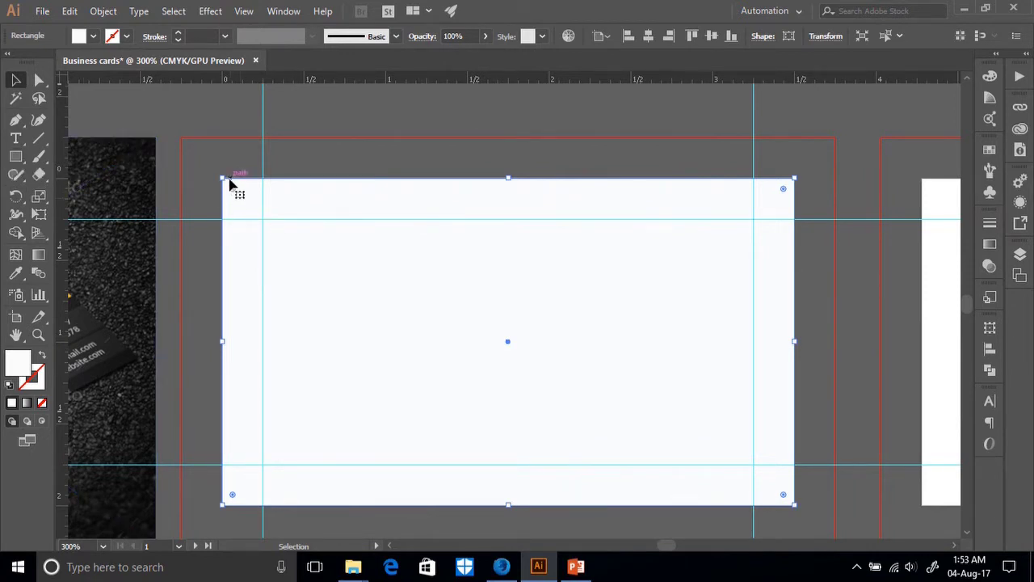
pyautogui.moveTo(222, 179); pyautogui.dragTo(183, 142)
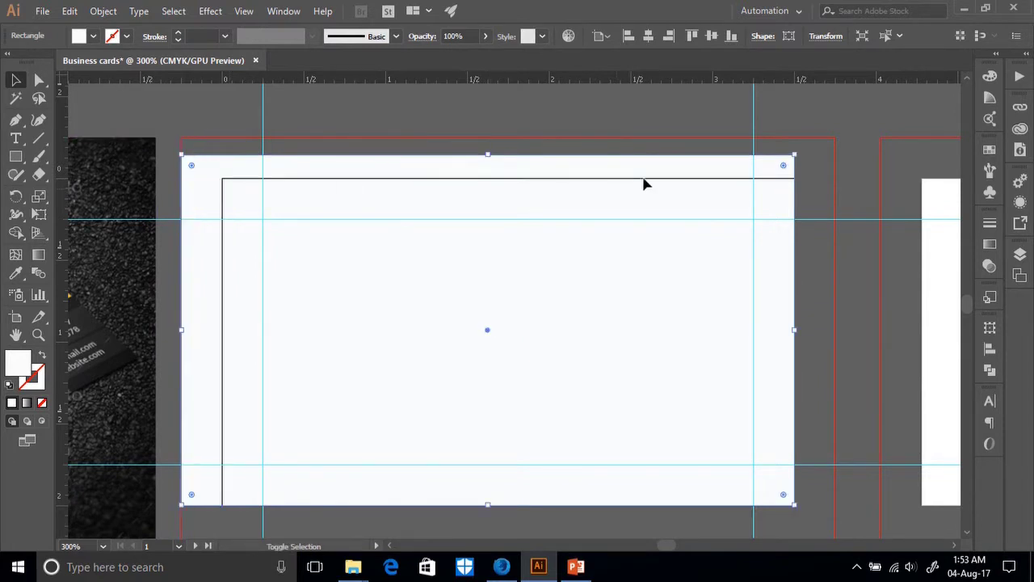
pyautogui.moveTo(794, 156); pyautogui.dragTo(888, 148)
pyautogui.scroll(-3, 831, 444)
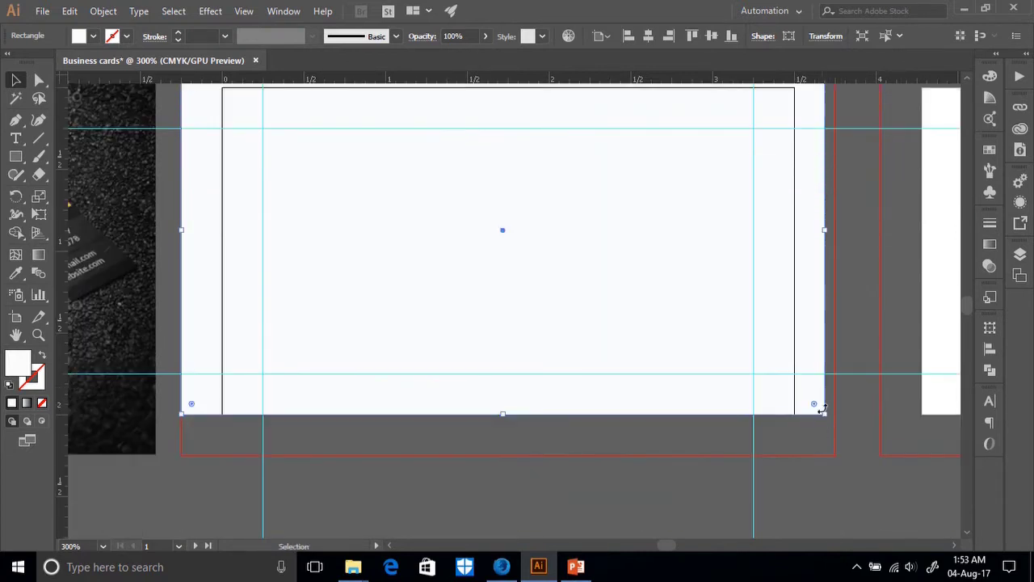
pyautogui.moveTo(825, 413); pyautogui.dragTo(835, 451)
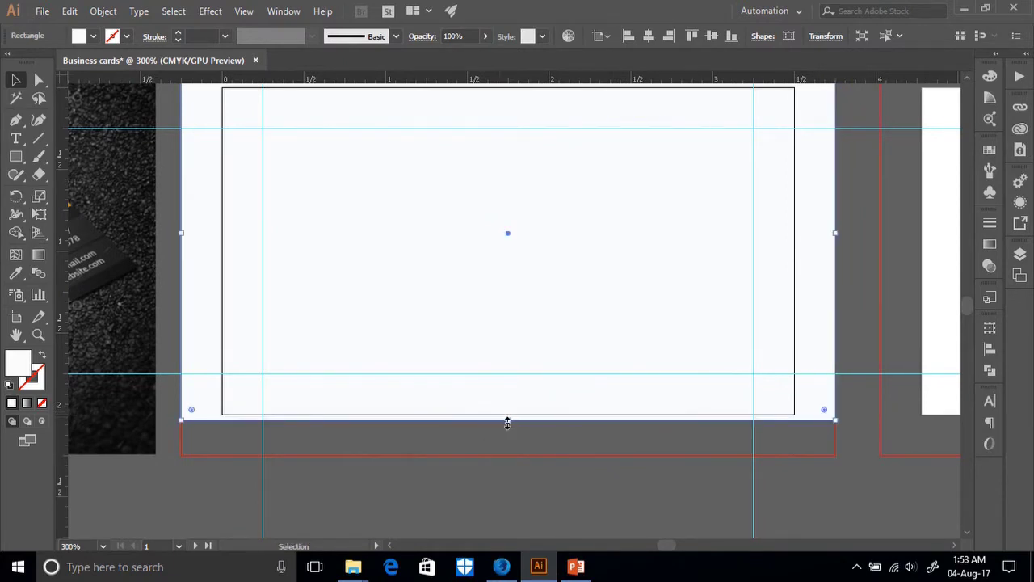
pyautogui.hotkey('ctrl', 'z')
pyautogui.hotkey('ctrl', 'z')
pyautogui.hotkey('ctrl', 'z')
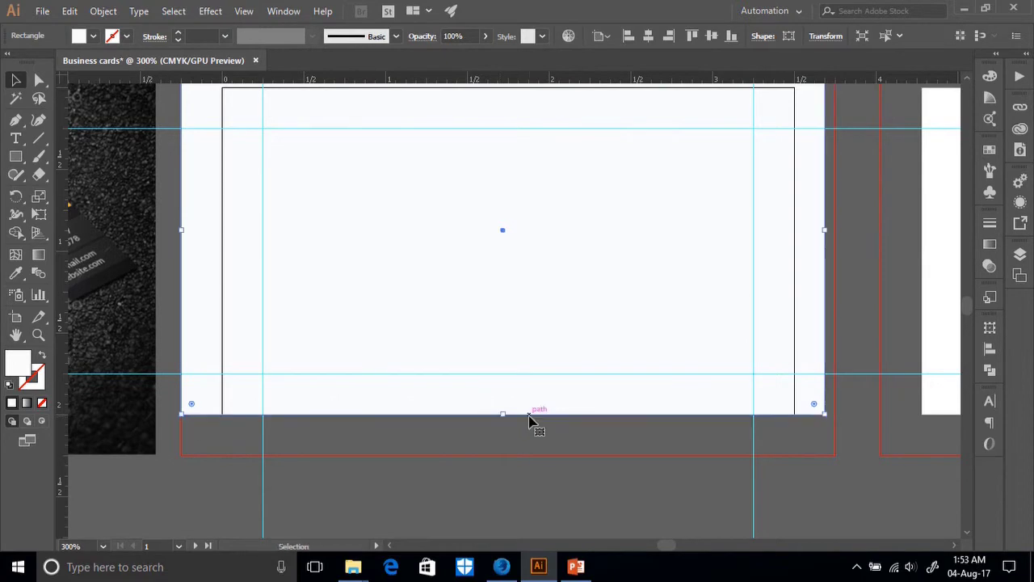
pyautogui.scroll(3, 485, 364)
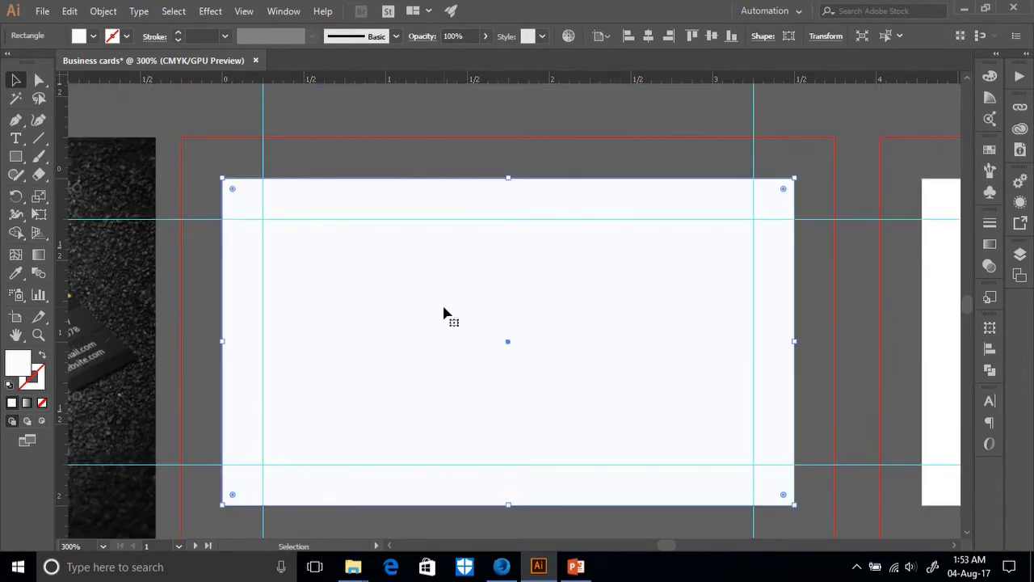
pyautogui.click(103, 11)
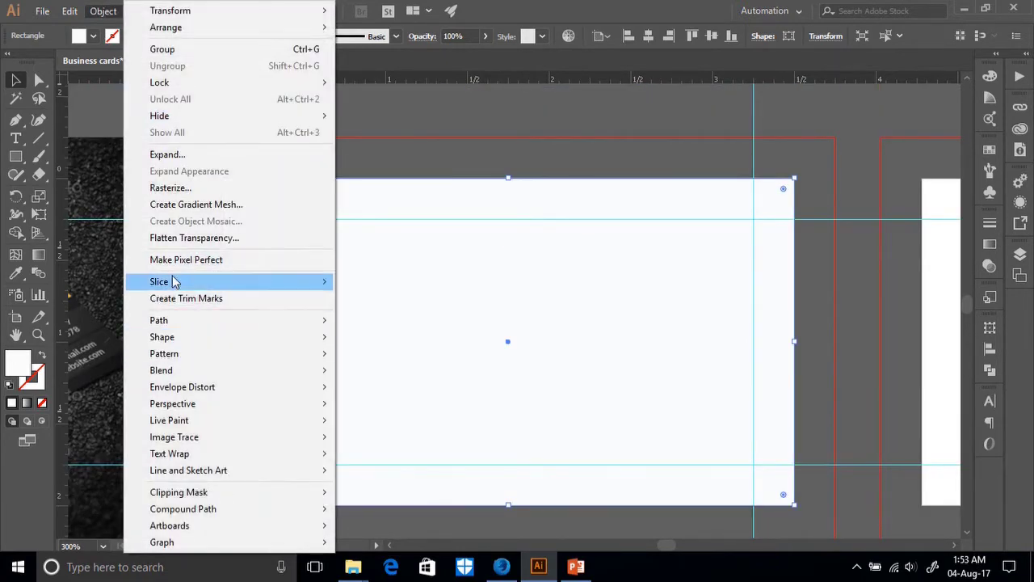
# Offset the card rectangle outward by 0.25 in to the bleed line, then zoom out.
pyautogui.moveTo(174, 321)
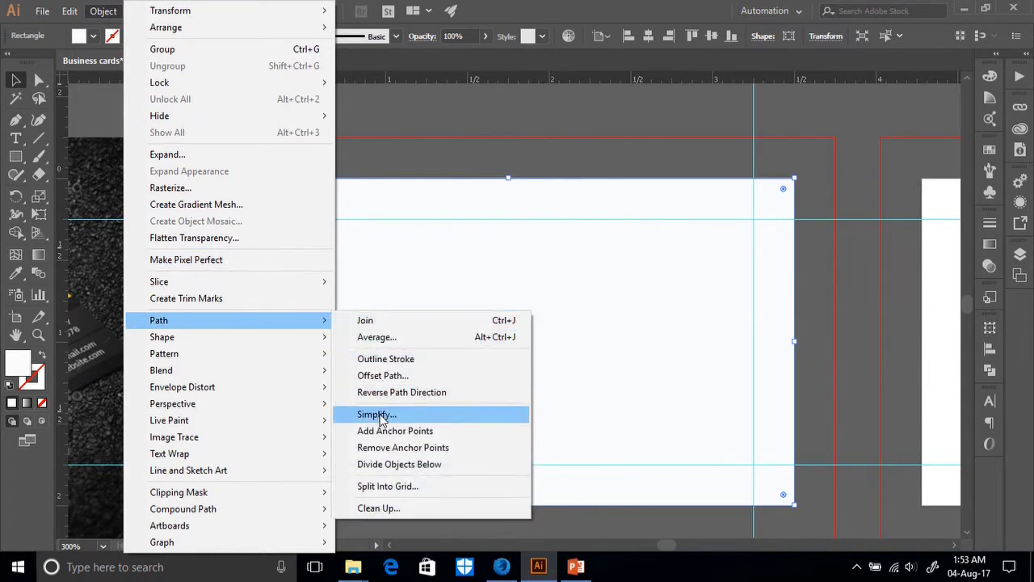
pyautogui.click(382, 376)
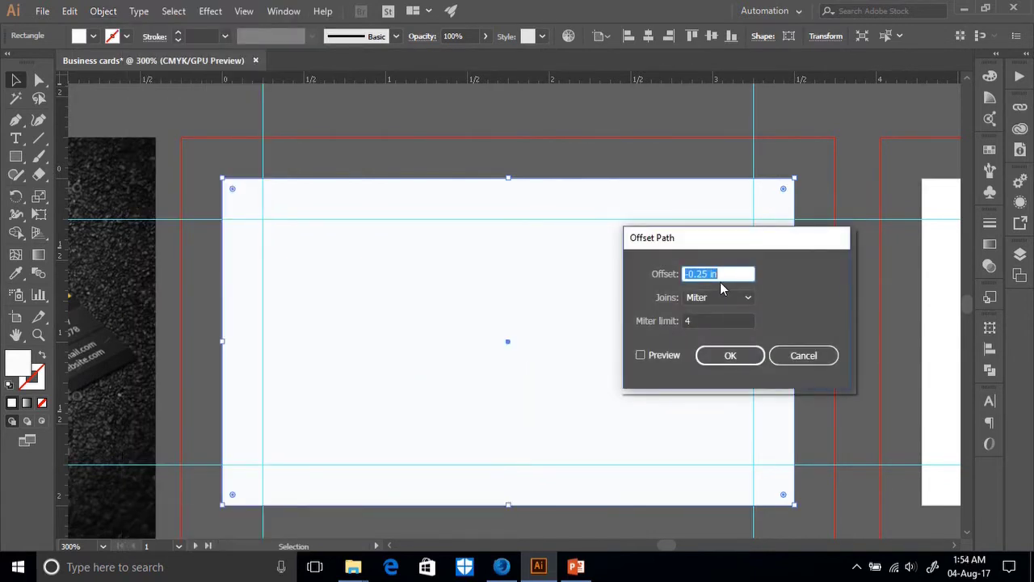
pyautogui.click(689, 274)
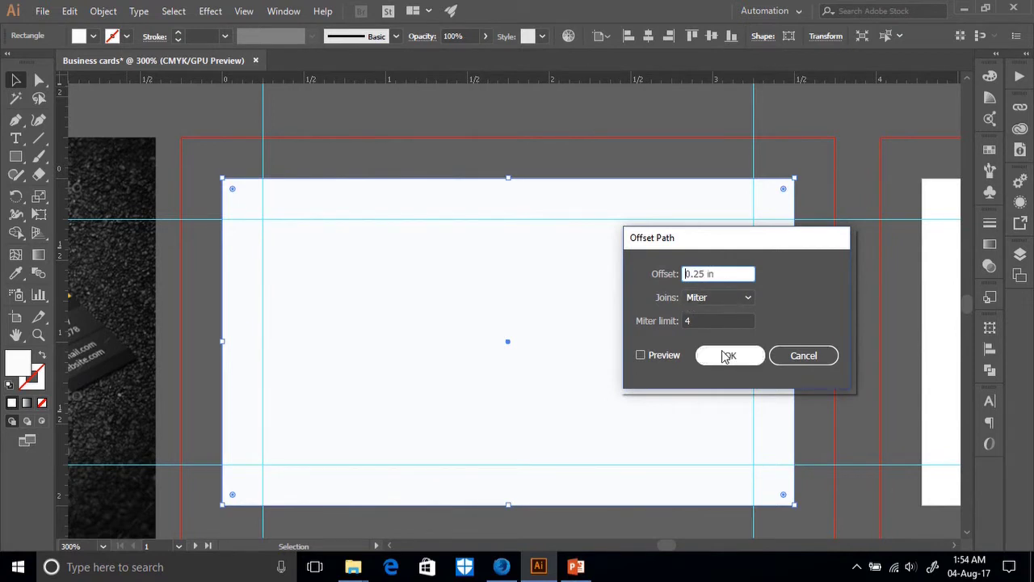
pyautogui.click(640, 356)
pyautogui.click(729, 355)
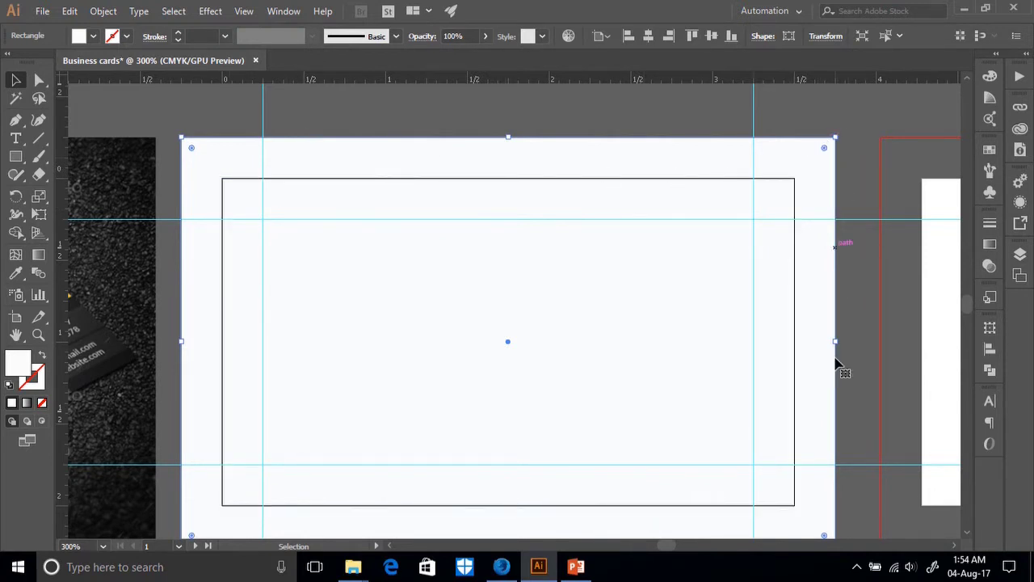
pyautogui.scroll(-2, 814, 445)
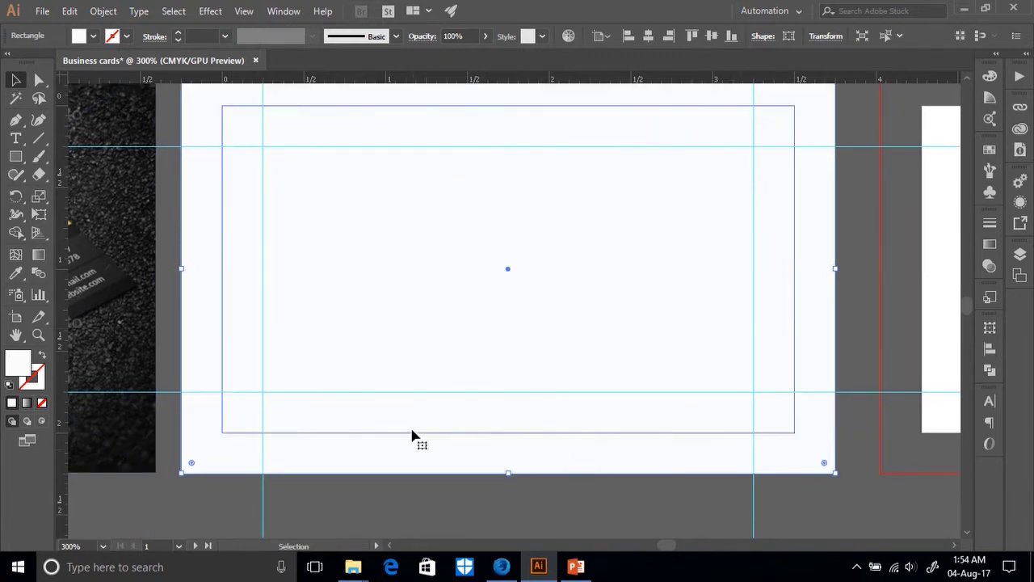
pyautogui.hotkey('ctrl', '-')
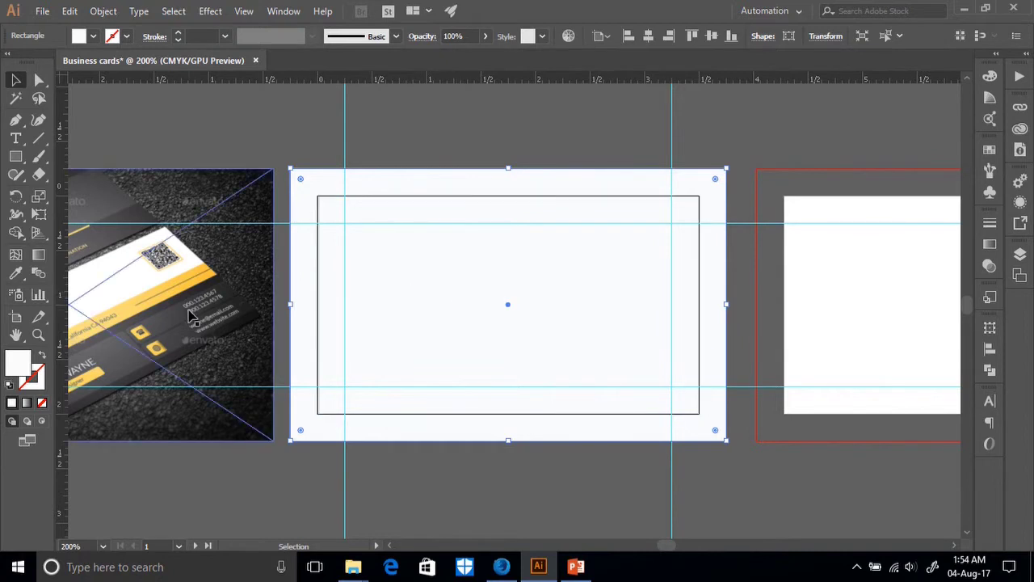
# Nudge the reference image, then drag the inner white rectangle off the artboard and delete it.
pyautogui.moveTo(206, 437); pyautogui.dragTo(212, 432)
pyautogui.click(487, 334)
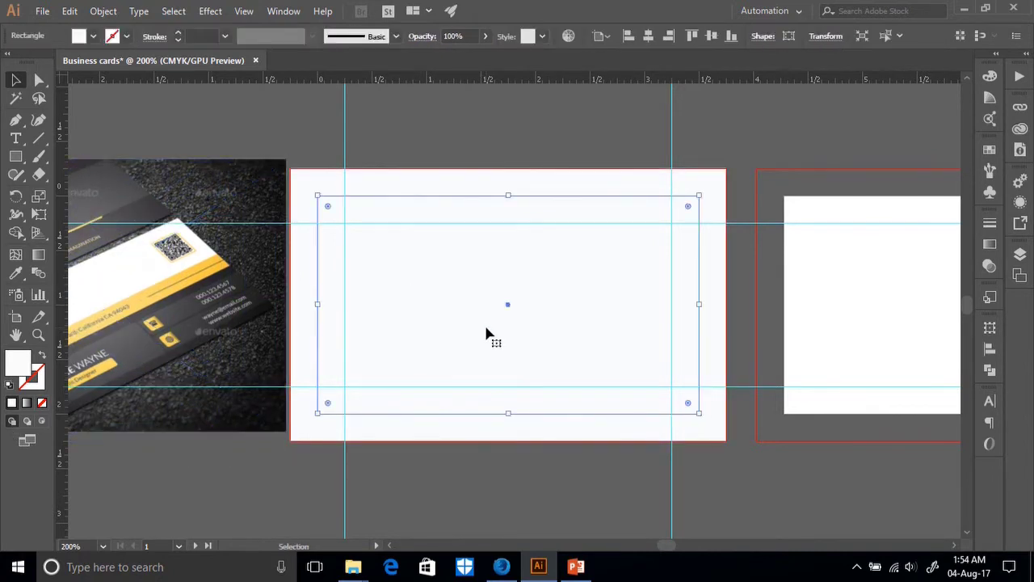
pyautogui.moveTo(512, 286); pyautogui.dragTo(521, 401)
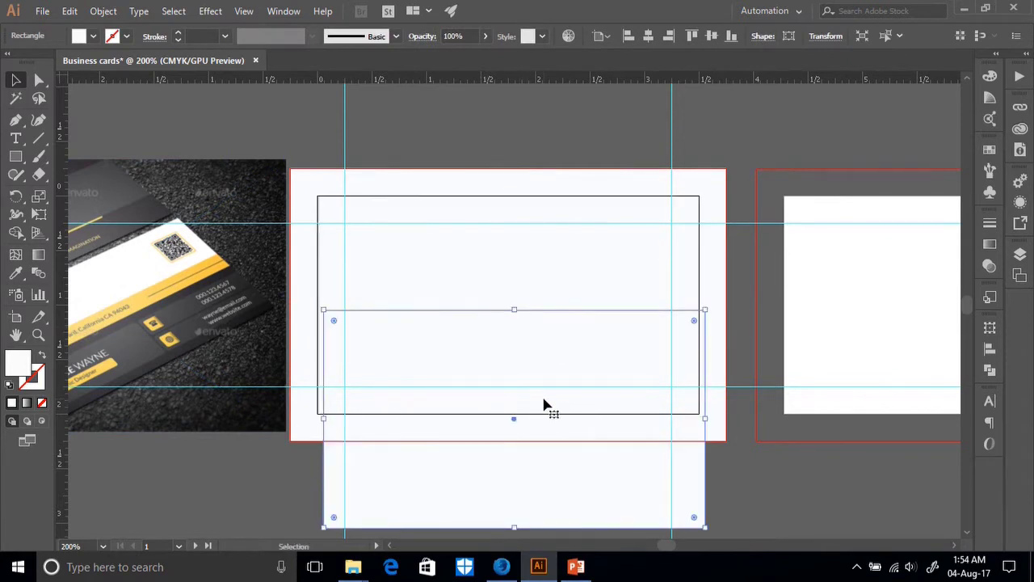
pyautogui.scroll(-1, 546, 355)
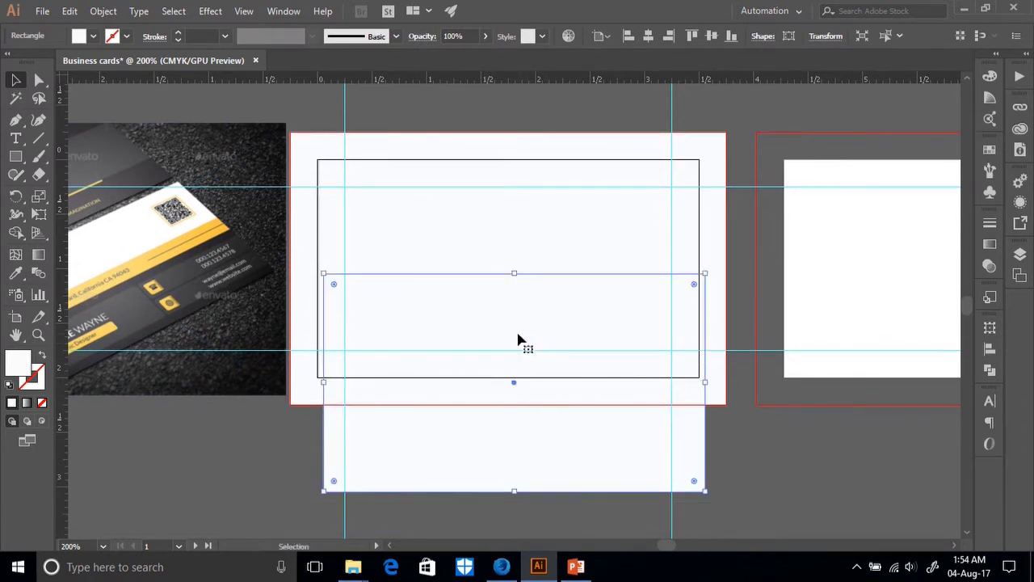
pyautogui.press('Delete')
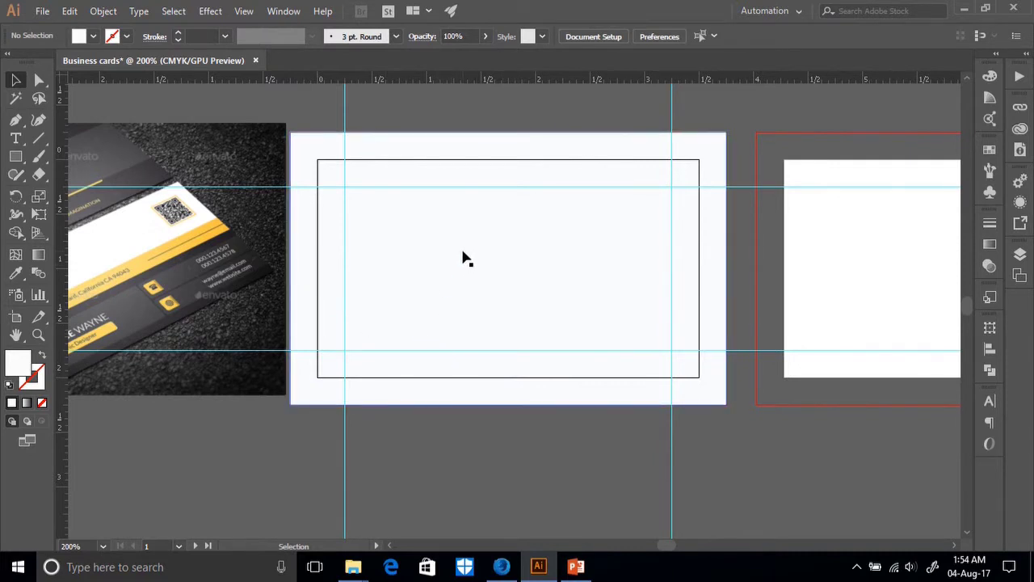
pyautogui.click(533, 272)
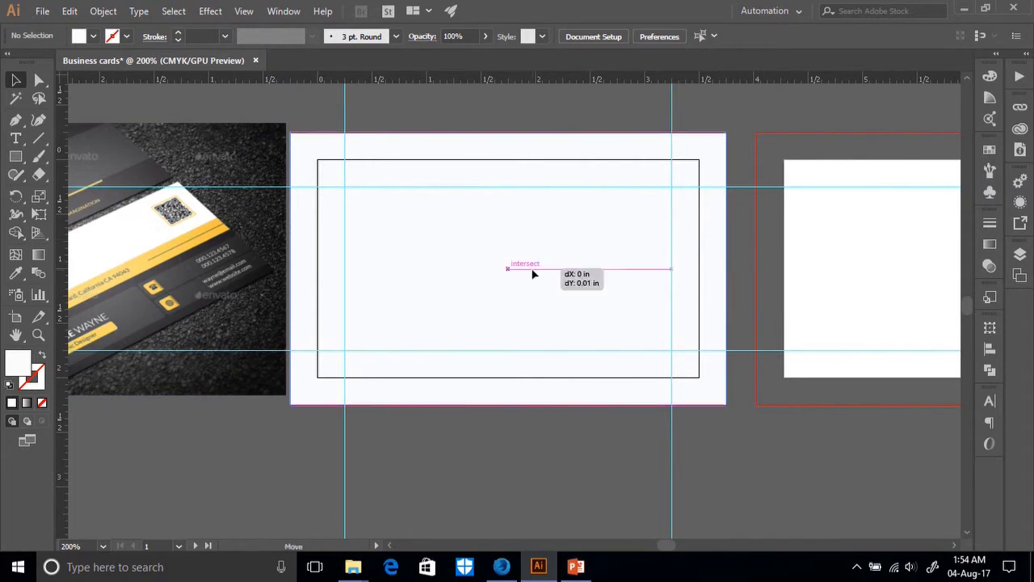
pyautogui.press('a')
pyautogui.press('v')
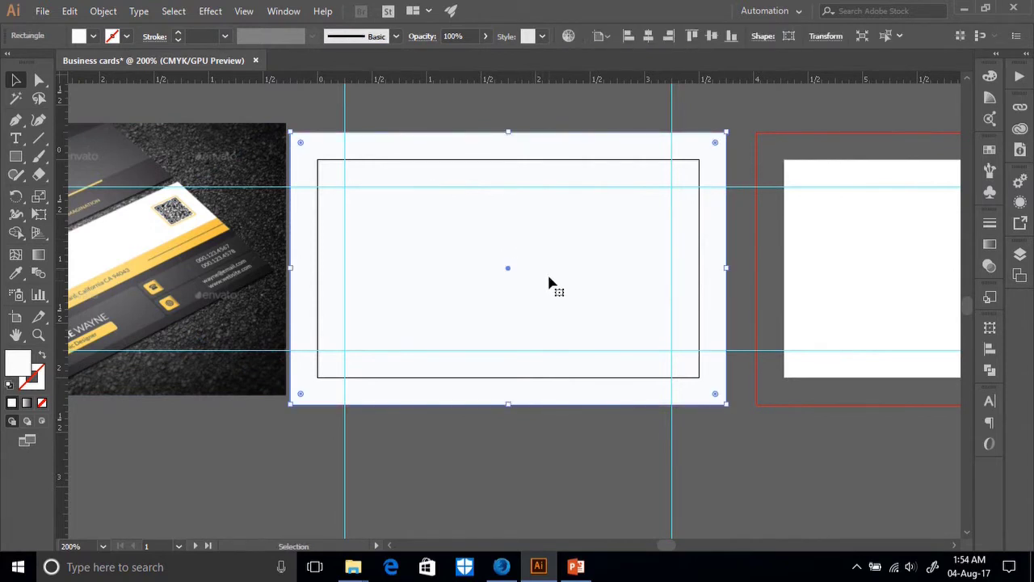
pyautogui.moveTo(555, 275); pyautogui.dragTo(553, 295)
pyautogui.press('a')
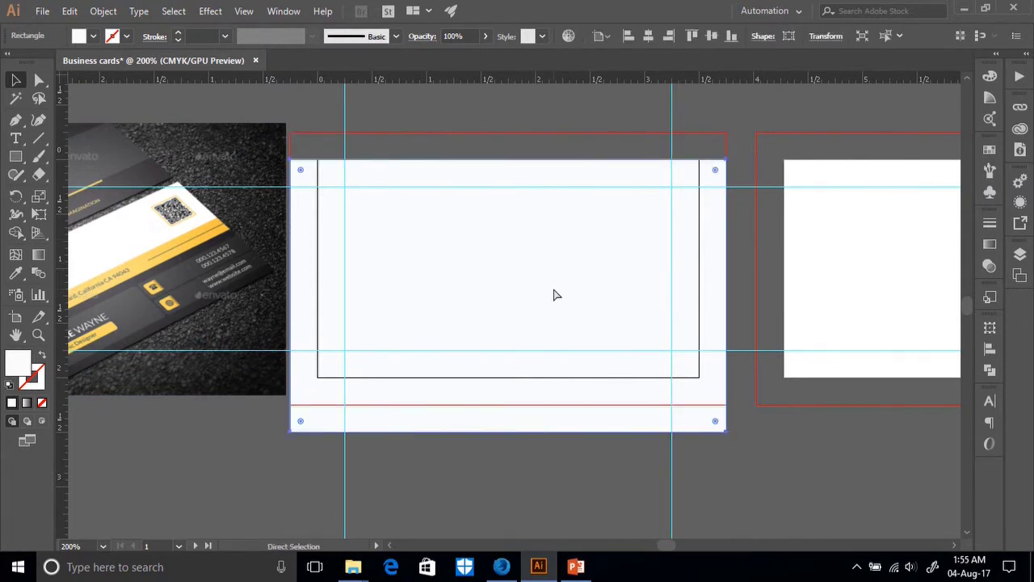
pyautogui.hotkey('ctrl', 'z')
pyautogui.hotkey('ctrl', 'shift', 'a')
pyautogui.press('v')
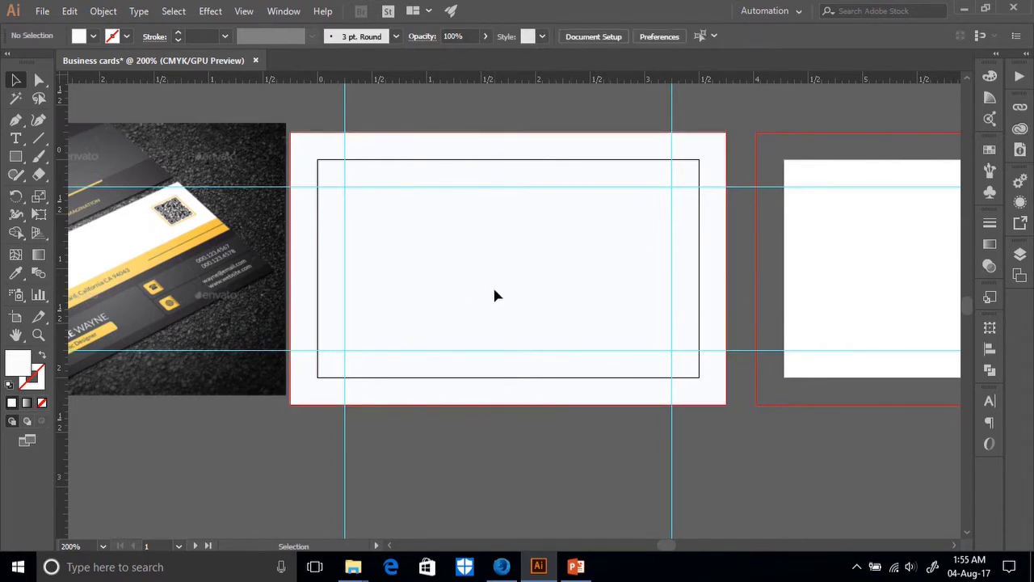
pyautogui.hotkey('ctrl', '-')
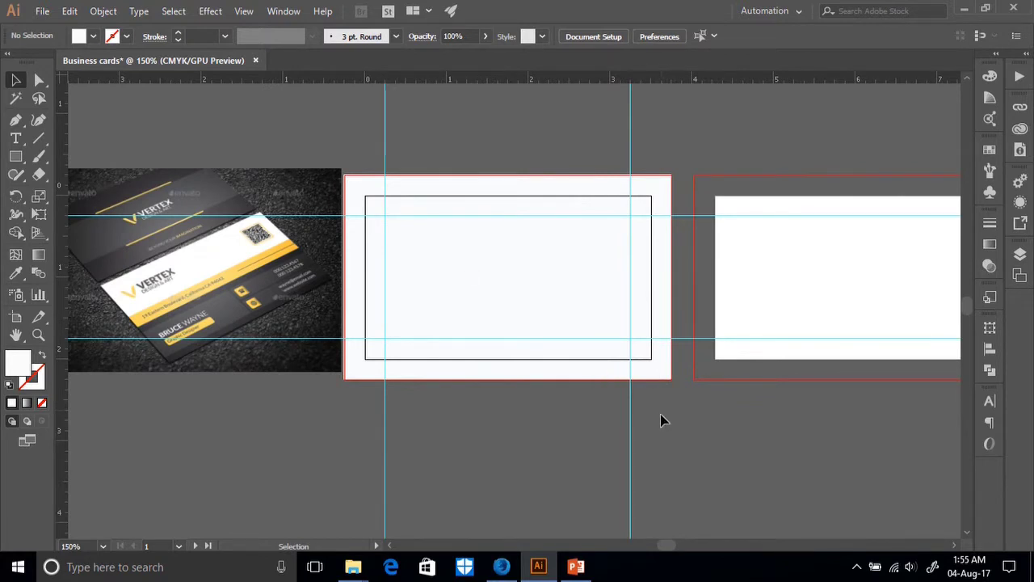
pyautogui.hotkey('ctrl', 'alt', ']')
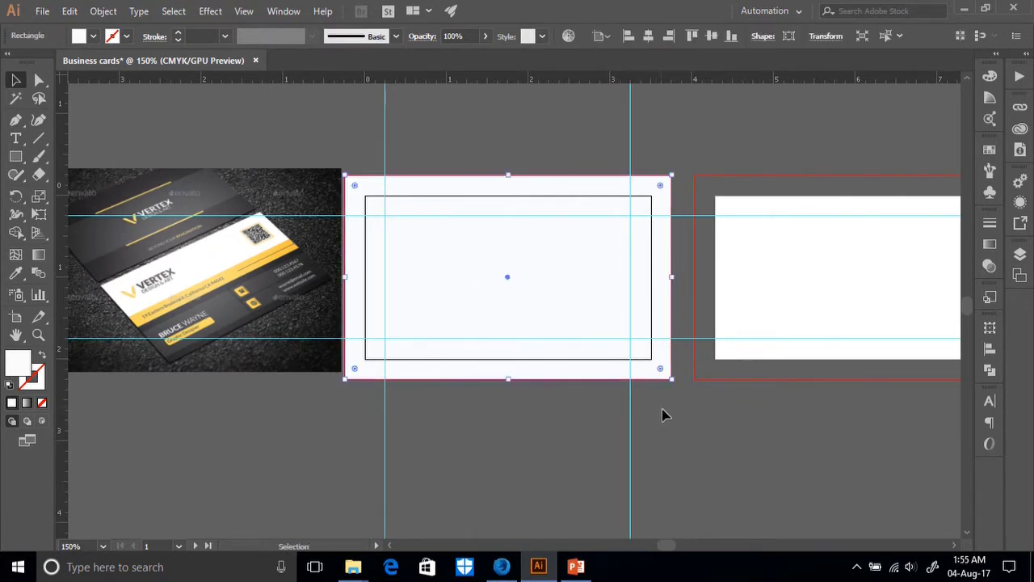
pyautogui.click(364, 139)
pyautogui.click(484, 413)
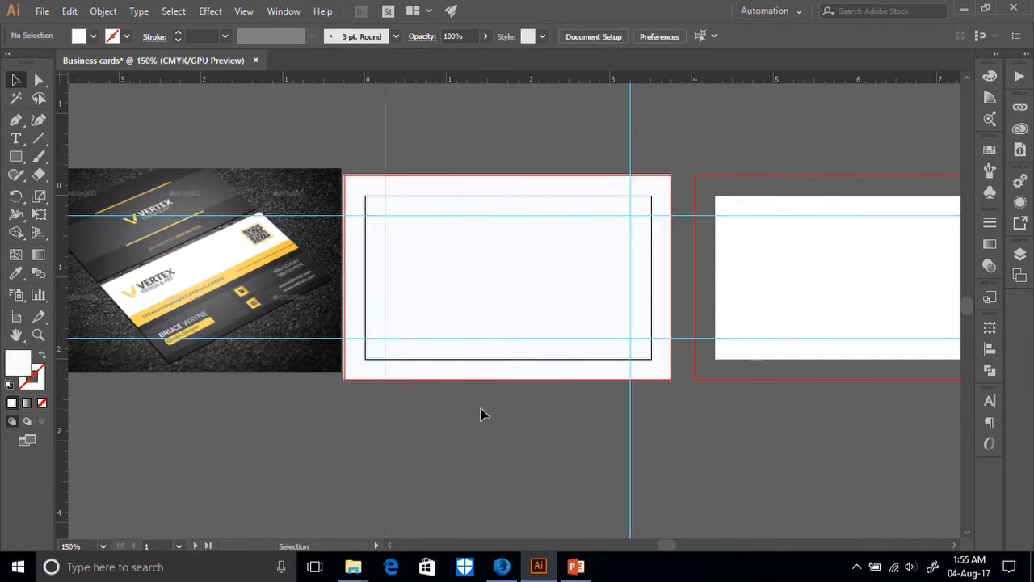
pyautogui.click(443, 260)
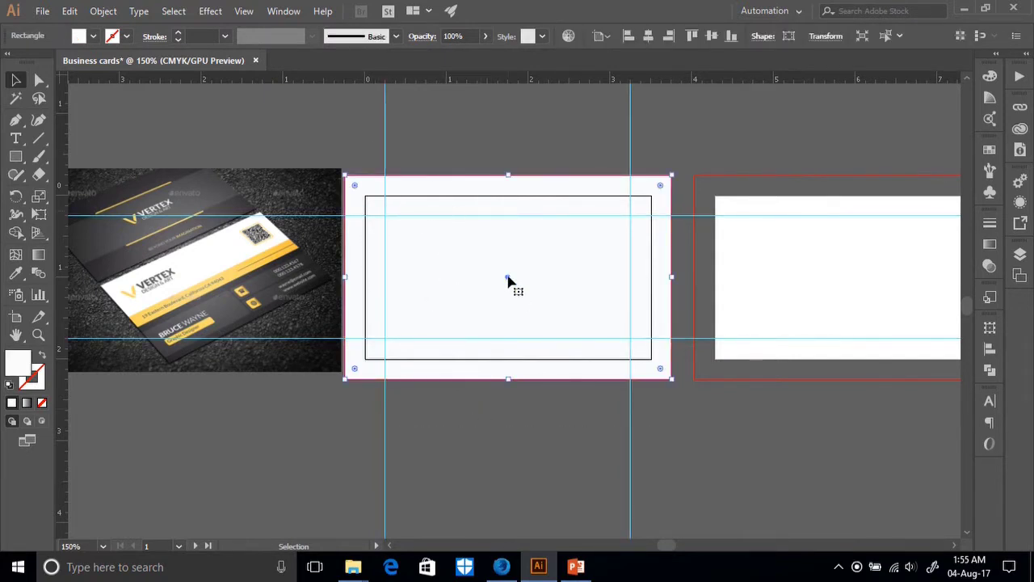
pyautogui.press('ctrl')
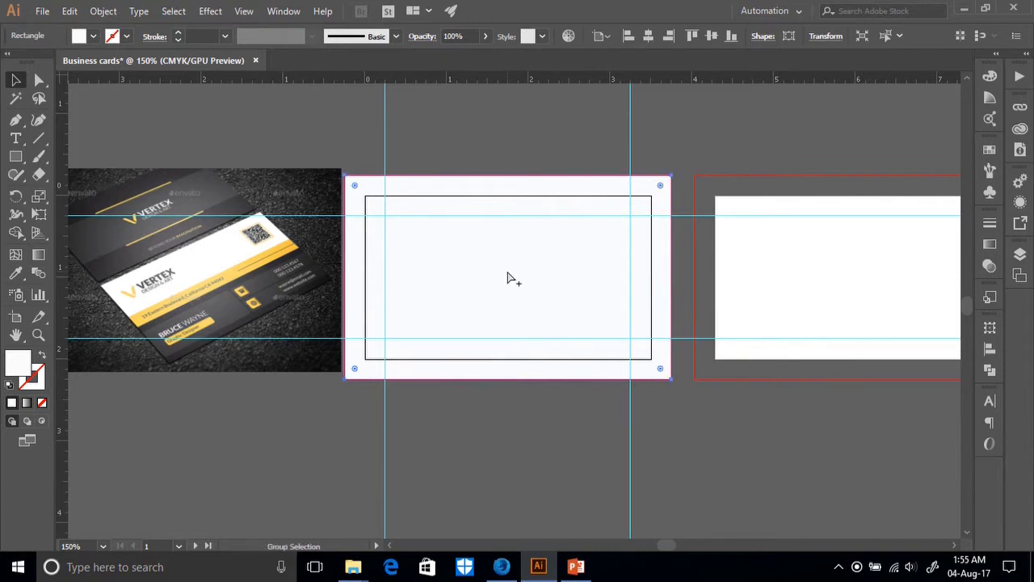
pyautogui.click(530, 428)
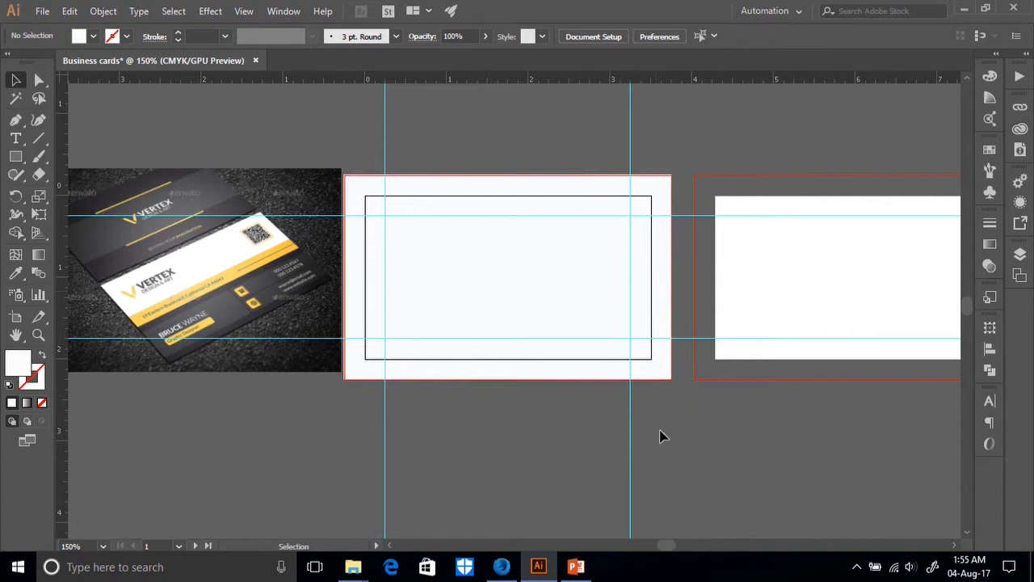
pyautogui.moveTo(662, 434); pyautogui.dragTo(361, 139)
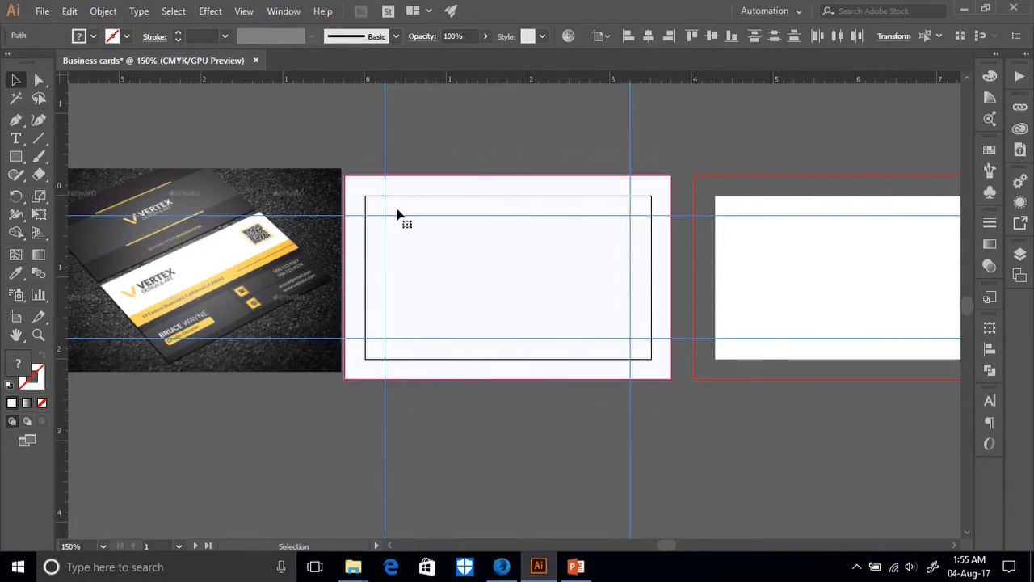
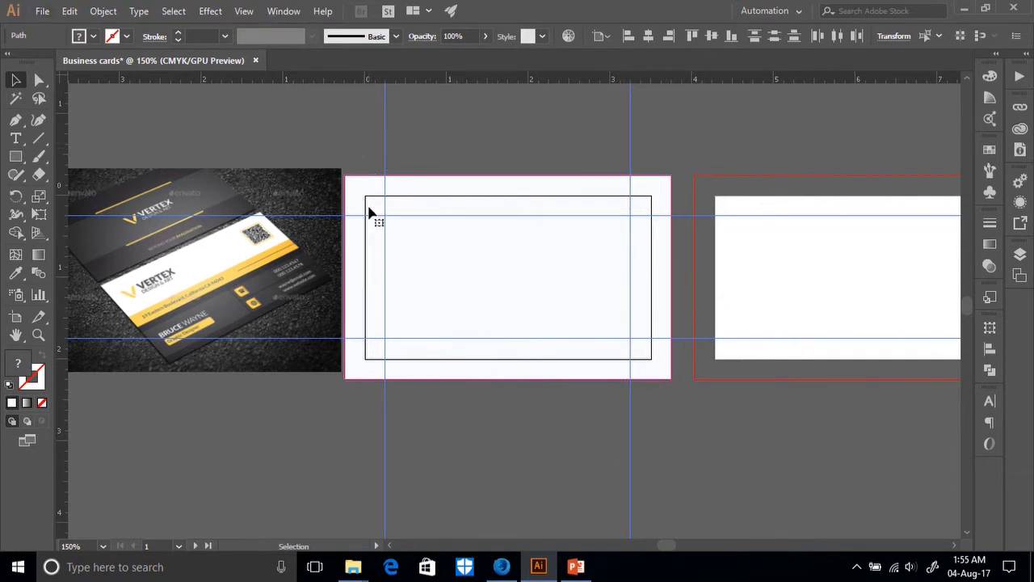
# Copy the margin guides and inner rectangle onto the right-hand card artboard.
pyautogui.moveTo(386, 271); pyautogui.dragTo(729, 301)
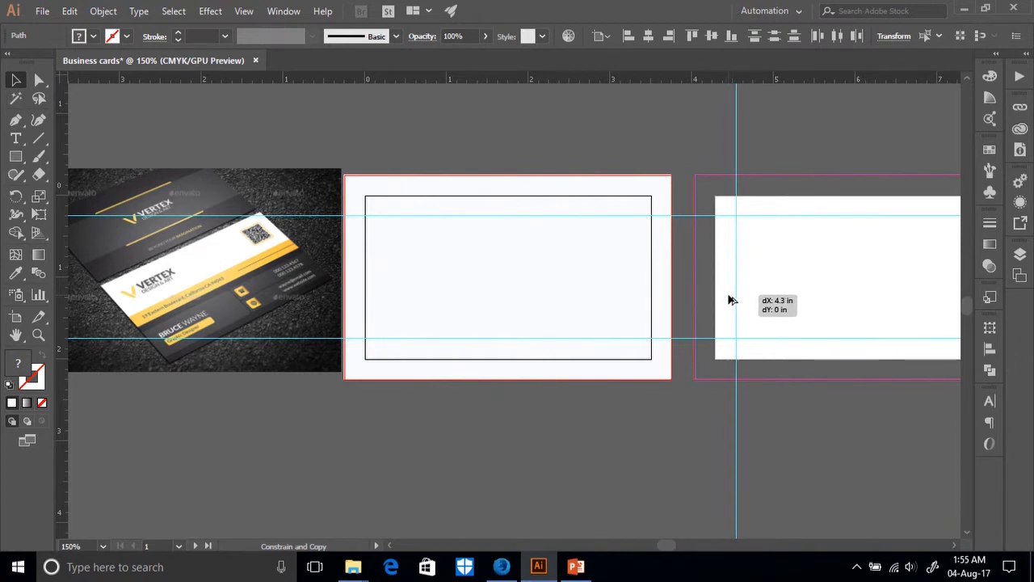
pyautogui.moveTo(730, 300); pyautogui.dragTo(727, 301)
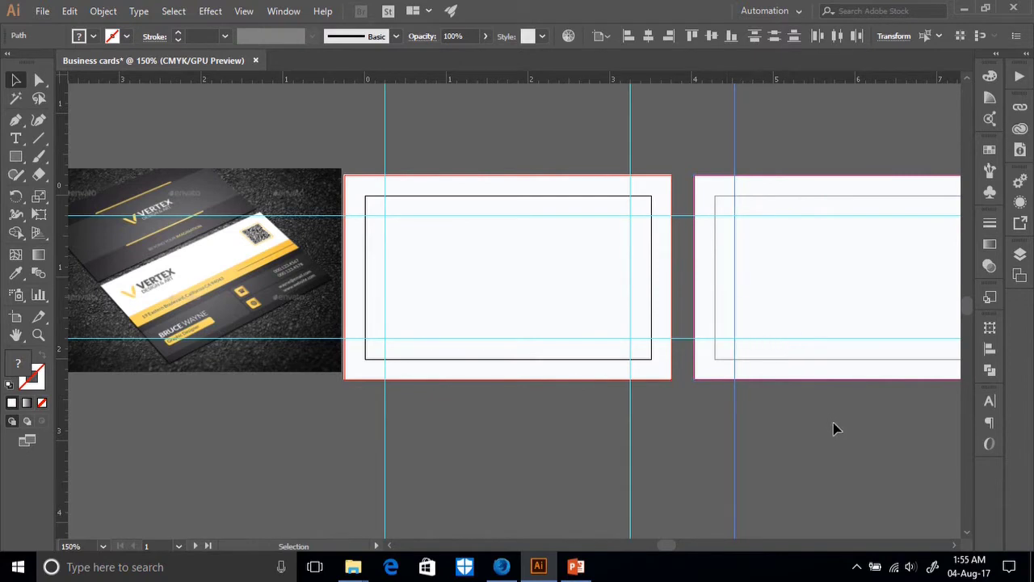
pyautogui.moveTo(928, 435); pyautogui.dragTo(706, 440)
pyautogui.click(706, 441)
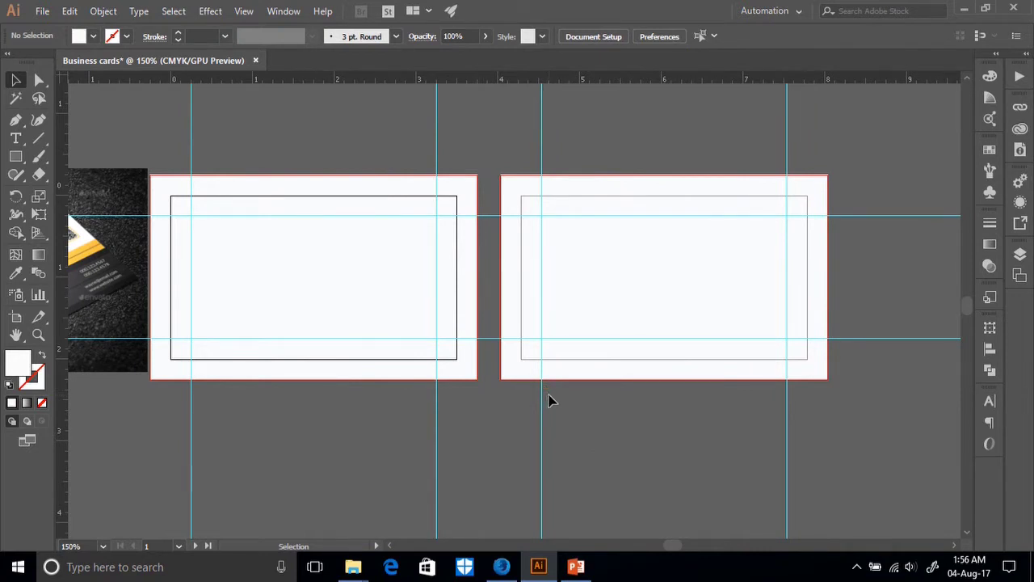
# Check the guides and paths on both cards with the Selection and Direct Selection tools.
pyautogui.scroll(-1, 612, 410)
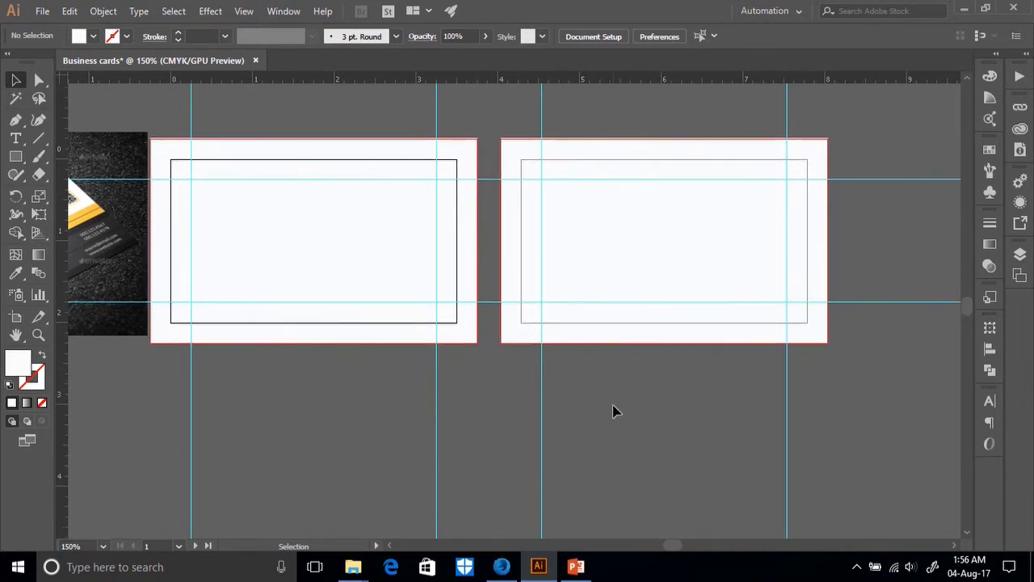
pyautogui.click(514, 126)
pyautogui.press('a')
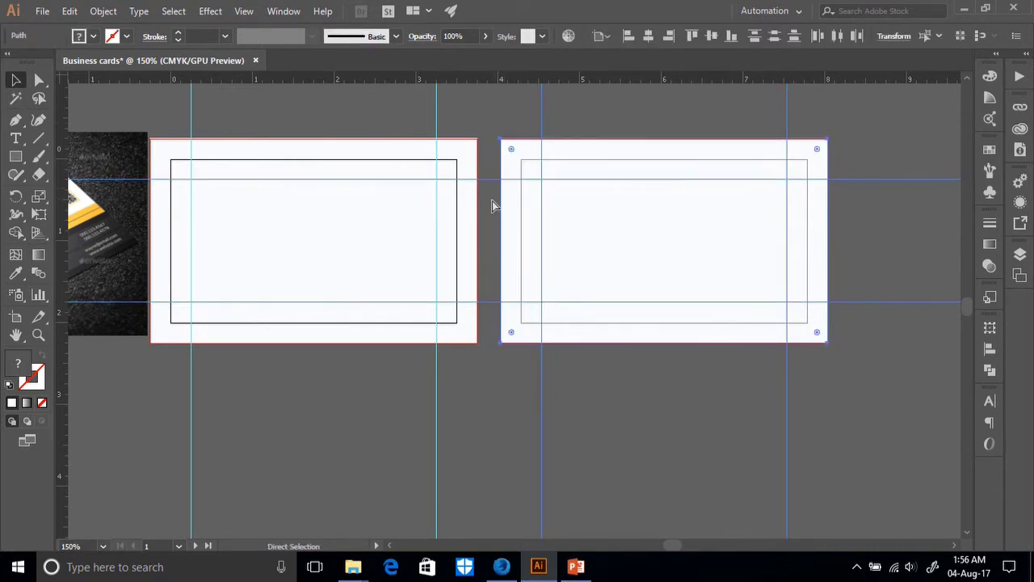
pyautogui.click(566, 227)
pyautogui.moveTo(457, 336); pyautogui.dragTo(170, 146)
pyautogui.press('a')
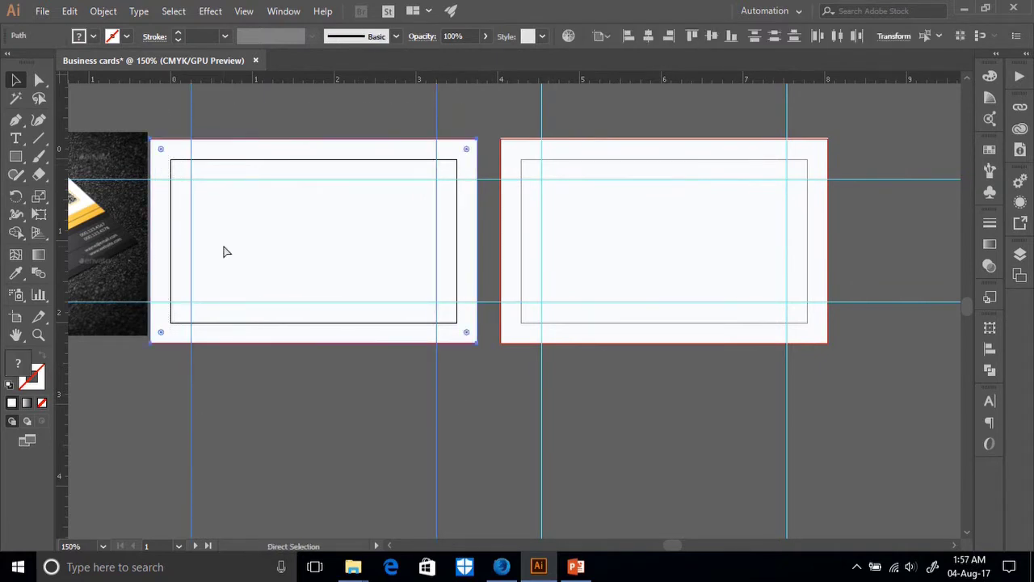
pyautogui.press('v')
pyautogui.moveTo(467, 432); pyautogui.dragTo(166, 132)
pyautogui.press('a')
pyautogui.press('v')
pyautogui.click(301, 347)
pyautogui.hscroll(-5, 99, 415)
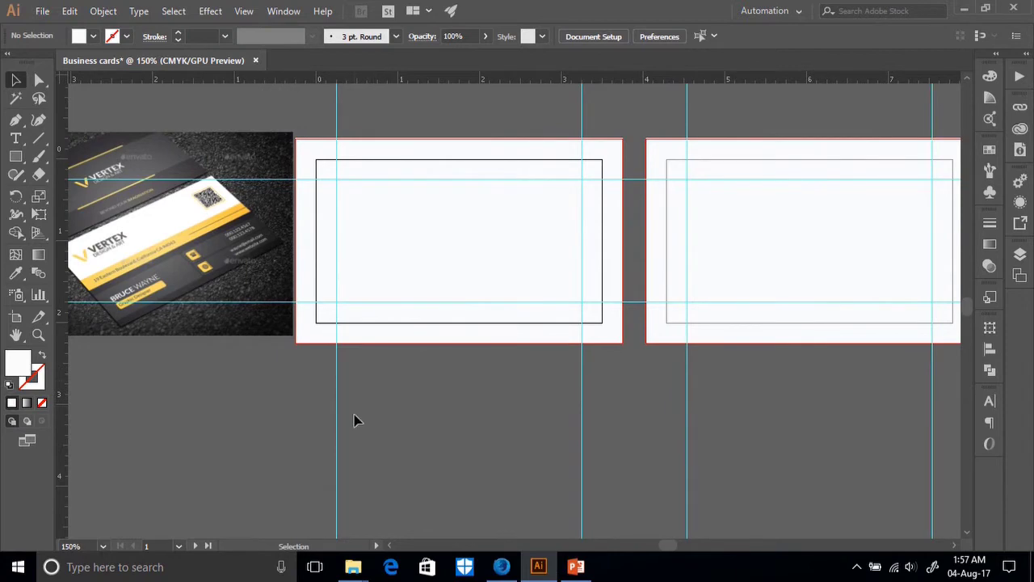
# Zoom to 200% and pan around the artboards and mockup, then bring up Firefox.
pyautogui.hotkey('ctrl', '+')
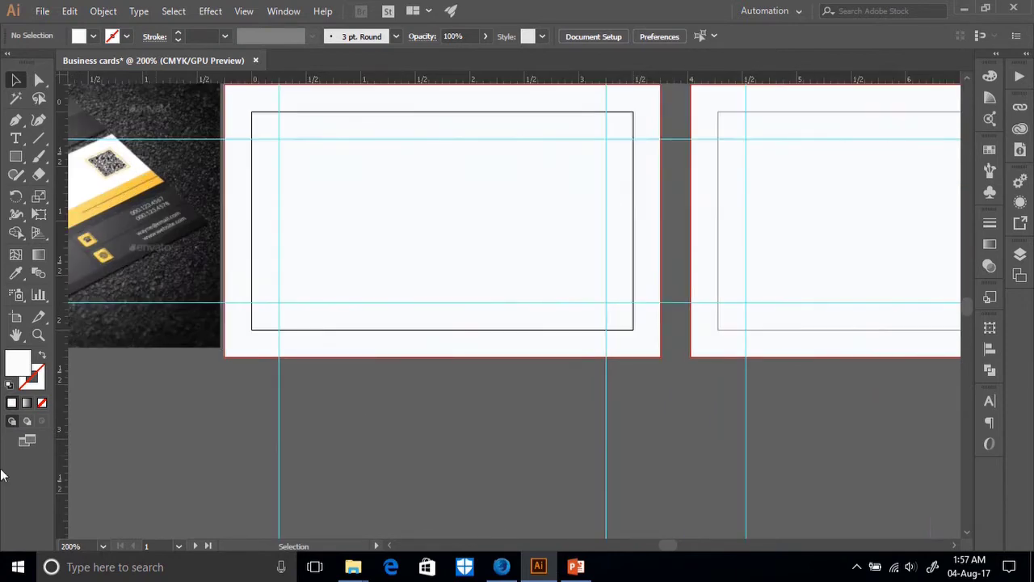
pyautogui.scroll(2, 122, 295)
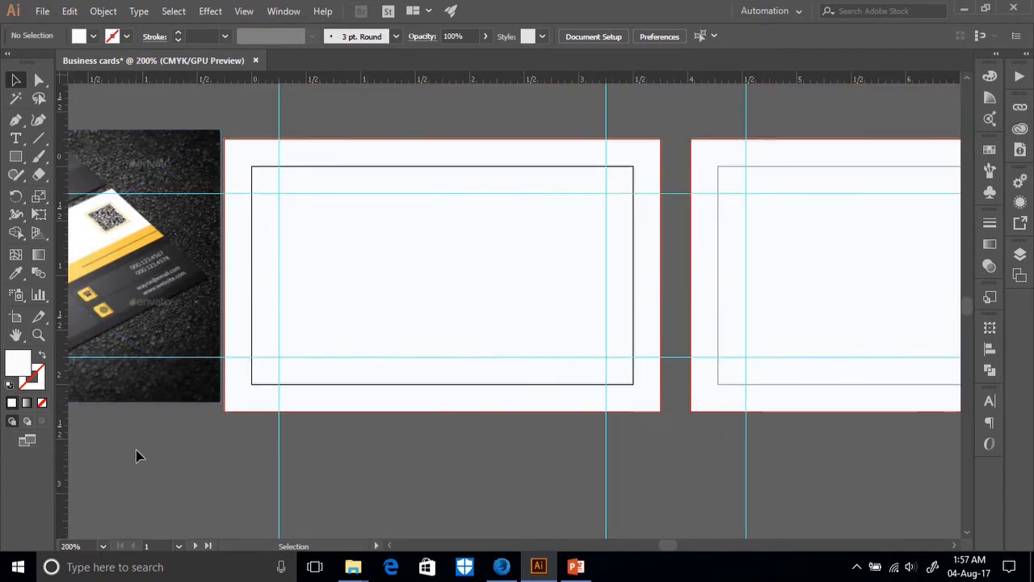
pyautogui.hscroll(-10, 133, 460)
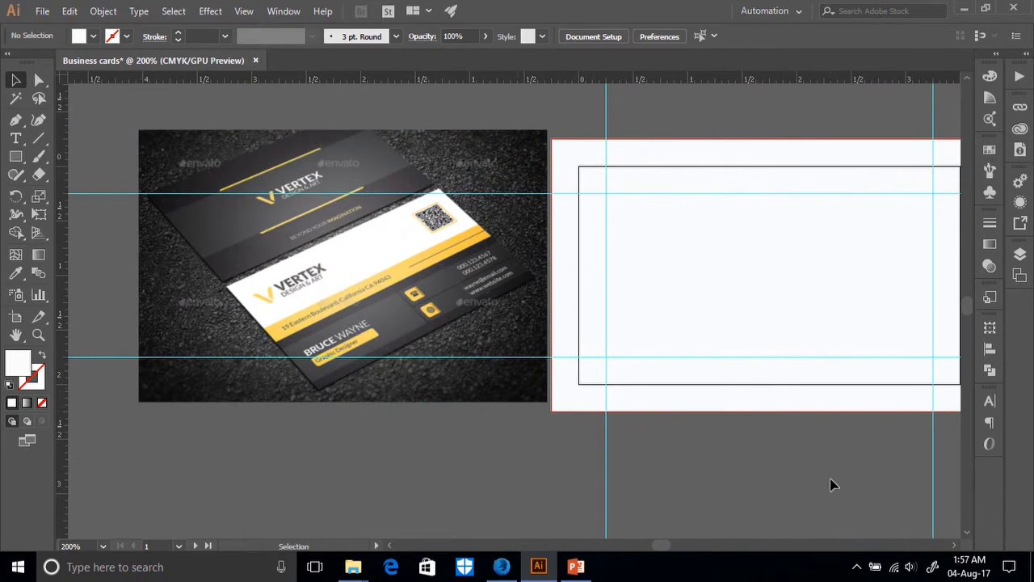
pyautogui.hscroll(8, 832, 485)
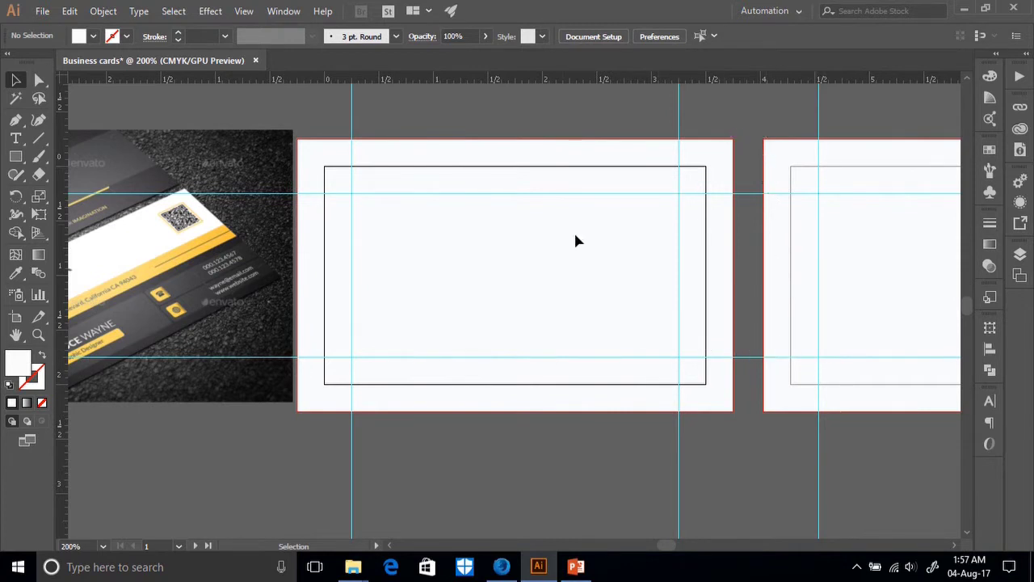
pyautogui.hscroll(-4, 315, 442)
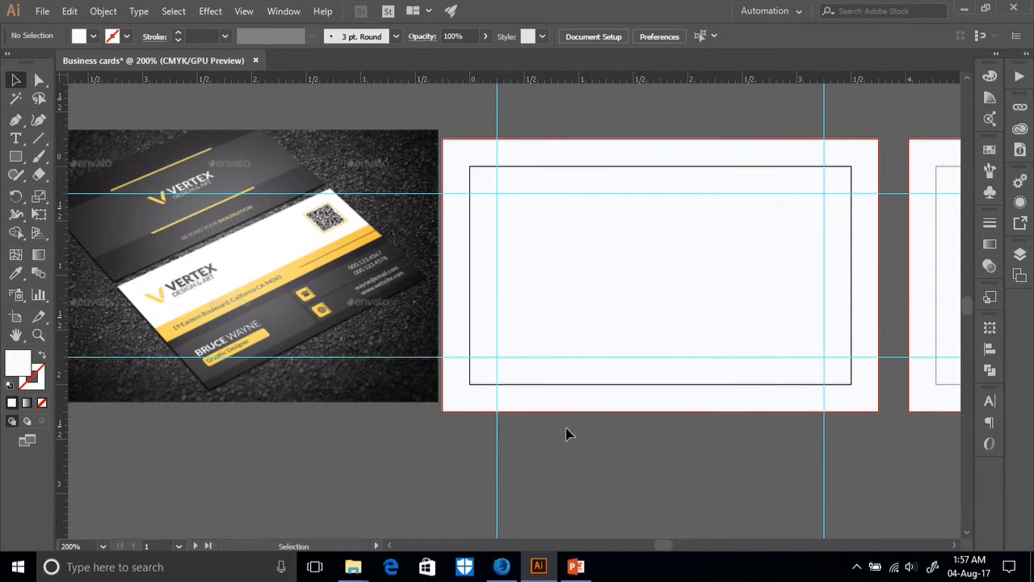
pyautogui.click(500, 566)
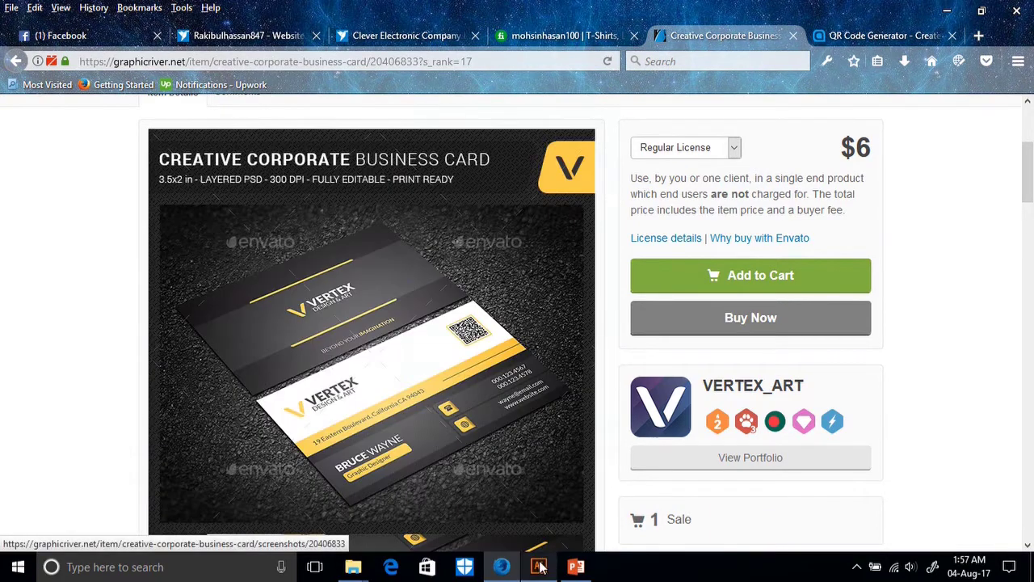
# Toggle between the Firefox reference page and Illustrator, ending on the Business cards document.
pyautogui.click(538, 566)
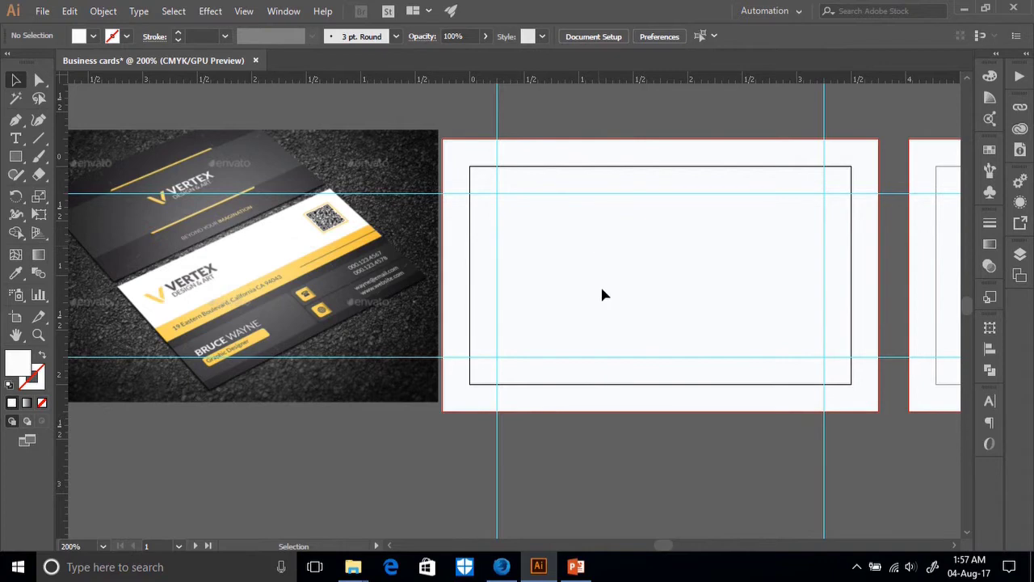
pyautogui.click(502, 566)
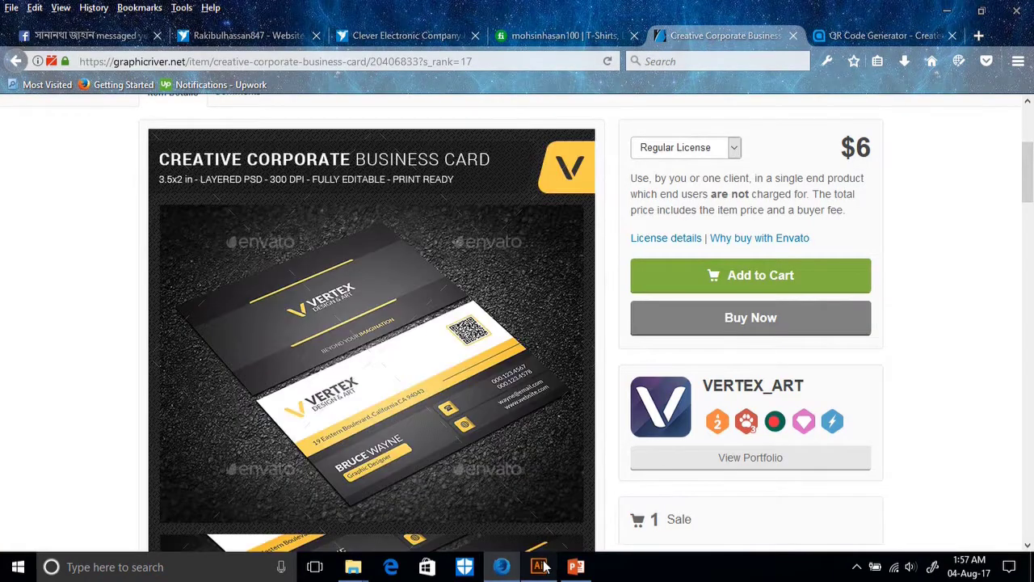
pyautogui.click(538, 566)
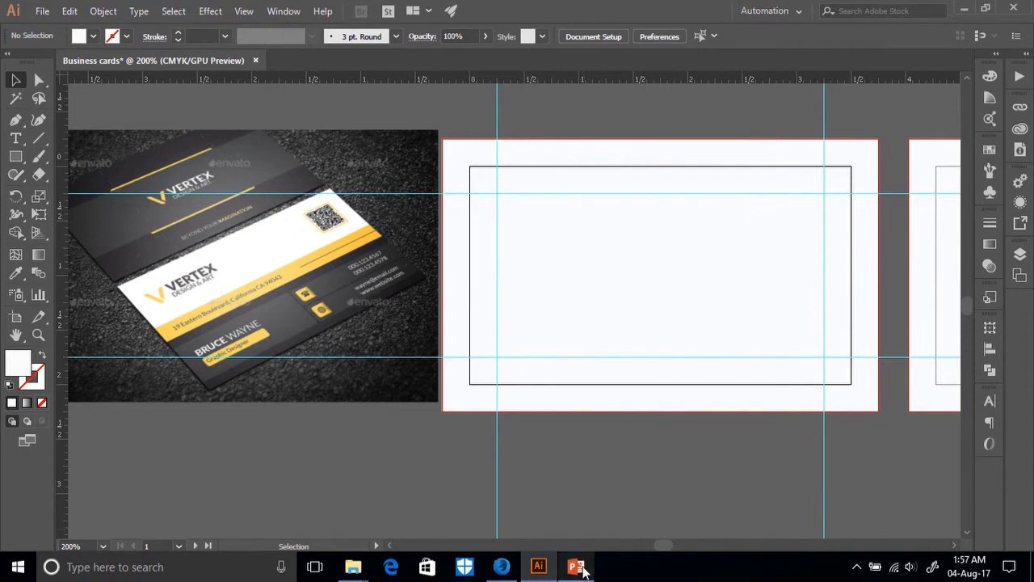
pyautogui.moveTo(577, 563)
pyautogui.moveTo(537, 4)
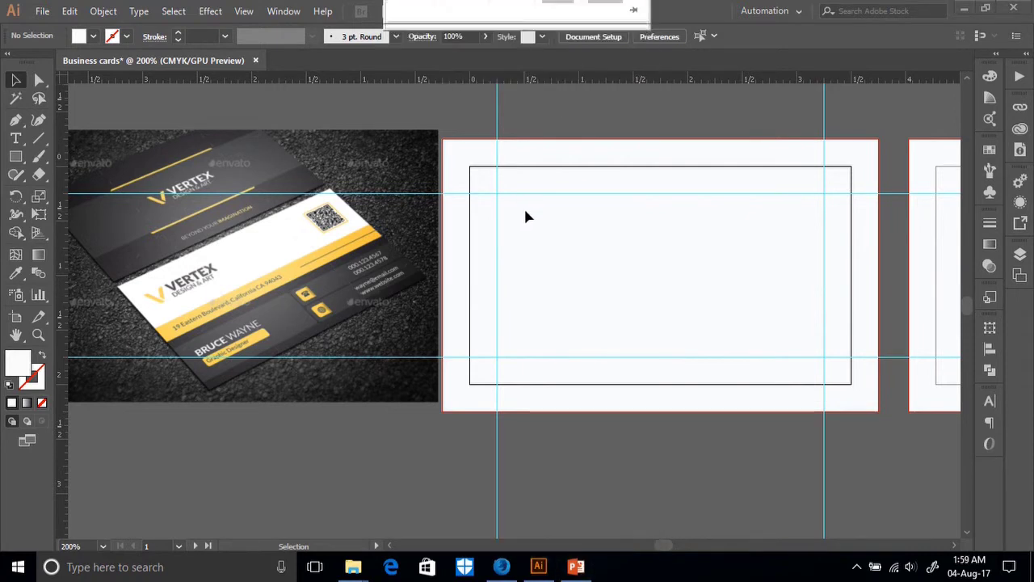
# Draw a rectangle from the first card's top-left corner down to its bottom edge.
pyautogui.click(318, 209)
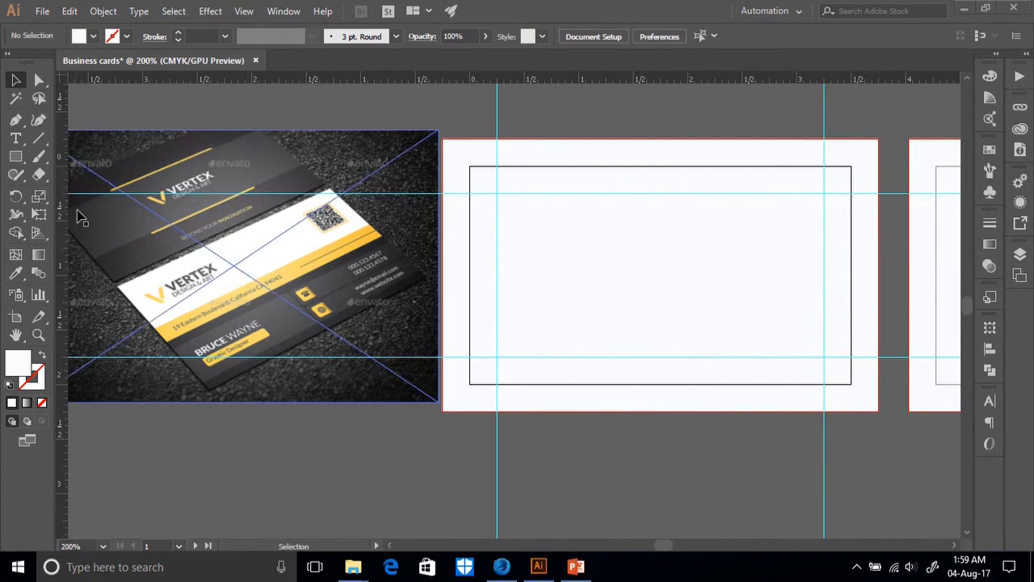
pyautogui.click(15, 157)
pyautogui.hotkey('ctrl', 'shift', 'a')
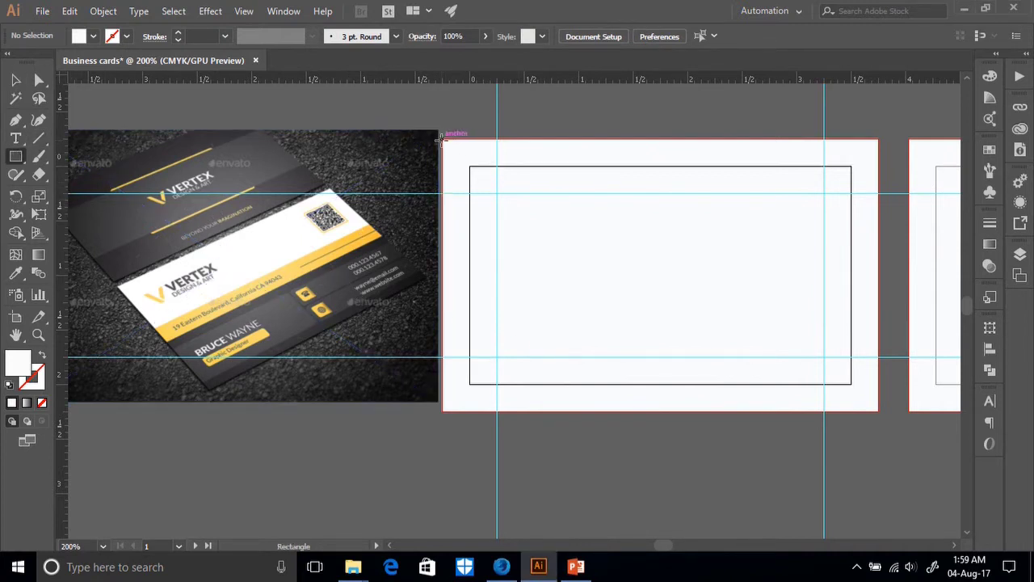
pyautogui.moveTo(442, 139); pyautogui.dragTo(878, 226)
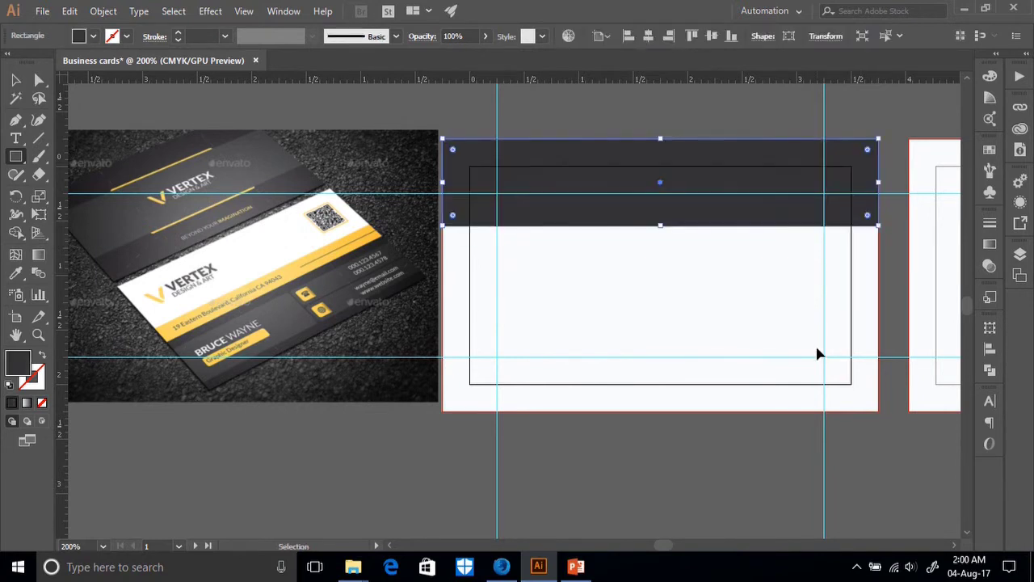
pyautogui.moveTo(662, 226); pyautogui.dragTo(670, 412)
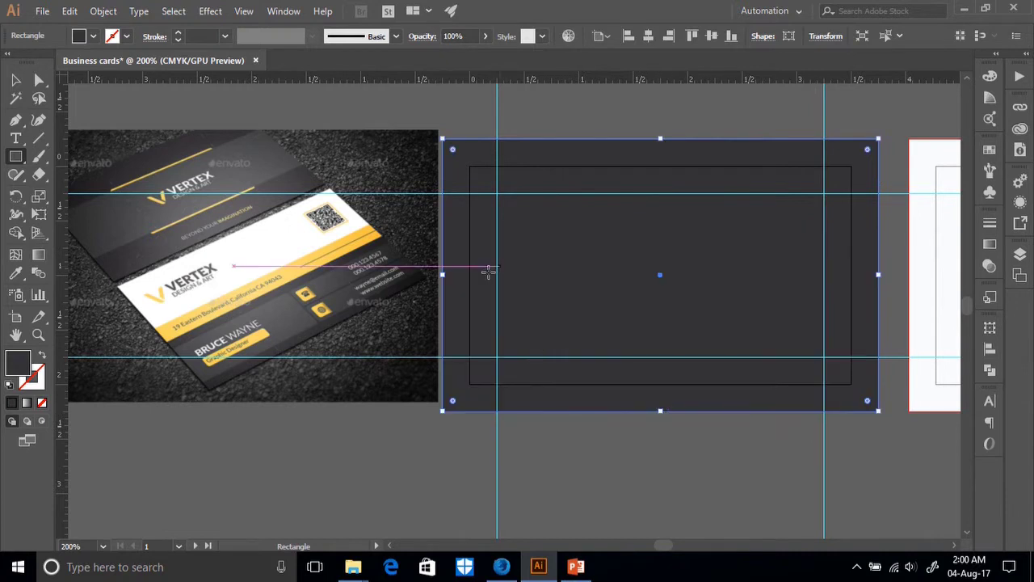
# Fill the rectangle with the dark charcoal sampled from the reference photo and stretch it over the card.
pyautogui.click(39, 254)
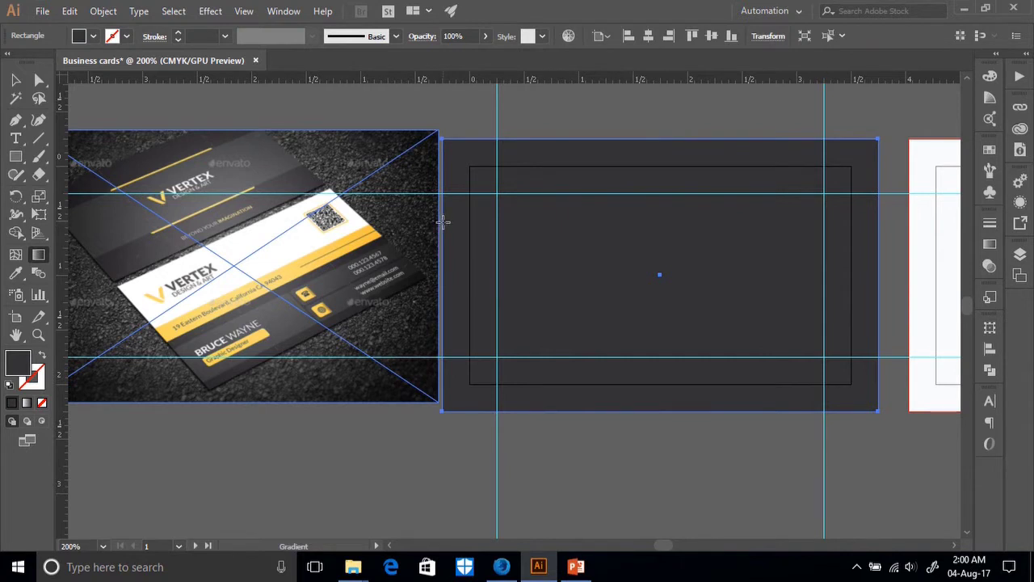
pyautogui.moveTo(442, 223); pyautogui.dragTo(497, 314)
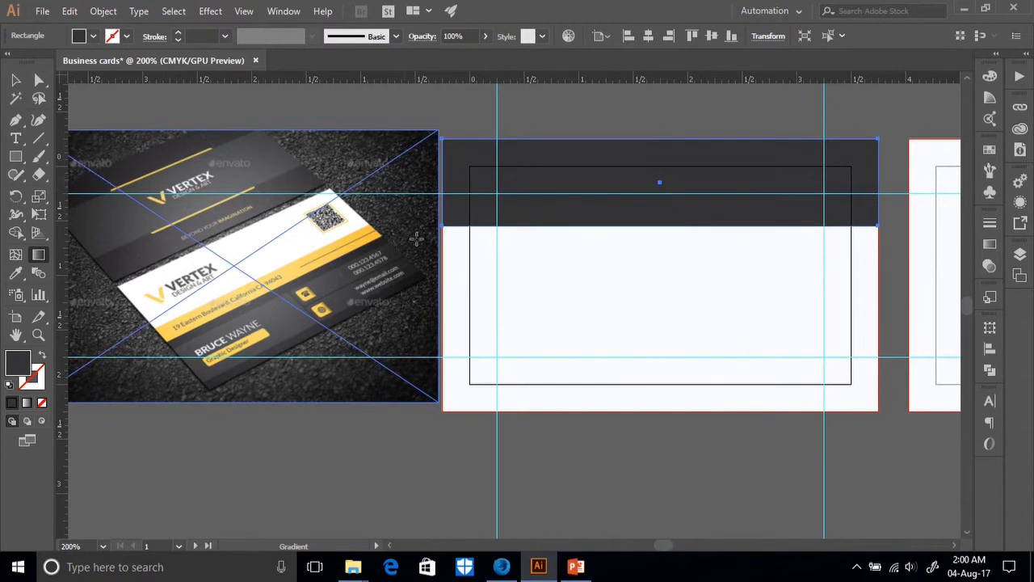
pyautogui.moveTo(674, 222); pyautogui.dragTo(681, 233)
pyautogui.press('i')
pyautogui.click(127, 165)
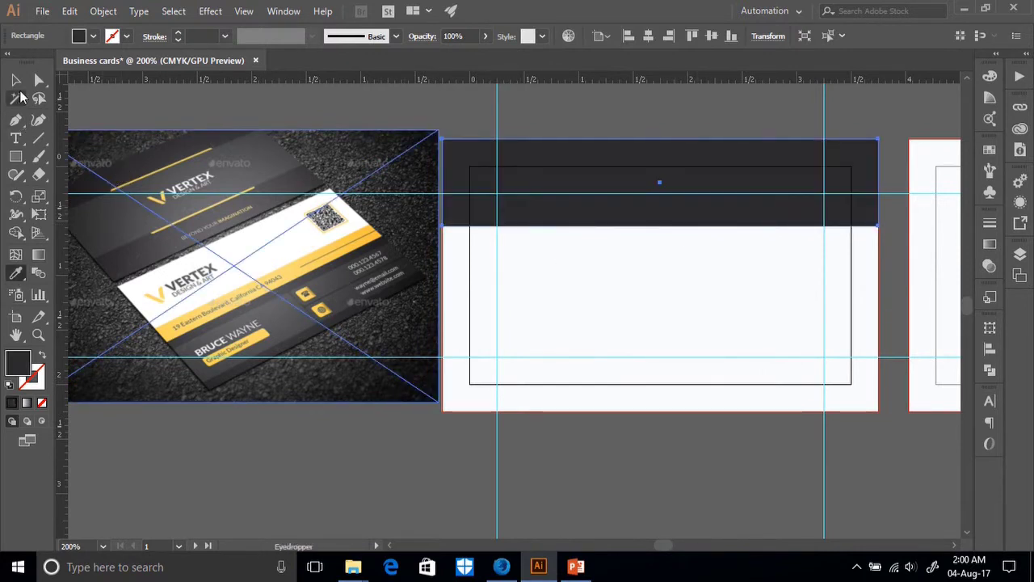
pyautogui.click(16, 79)
pyautogui.click(588, 223)
pyautogui.moveTo(664, 226); pyautogui.dragTo(677, 411)
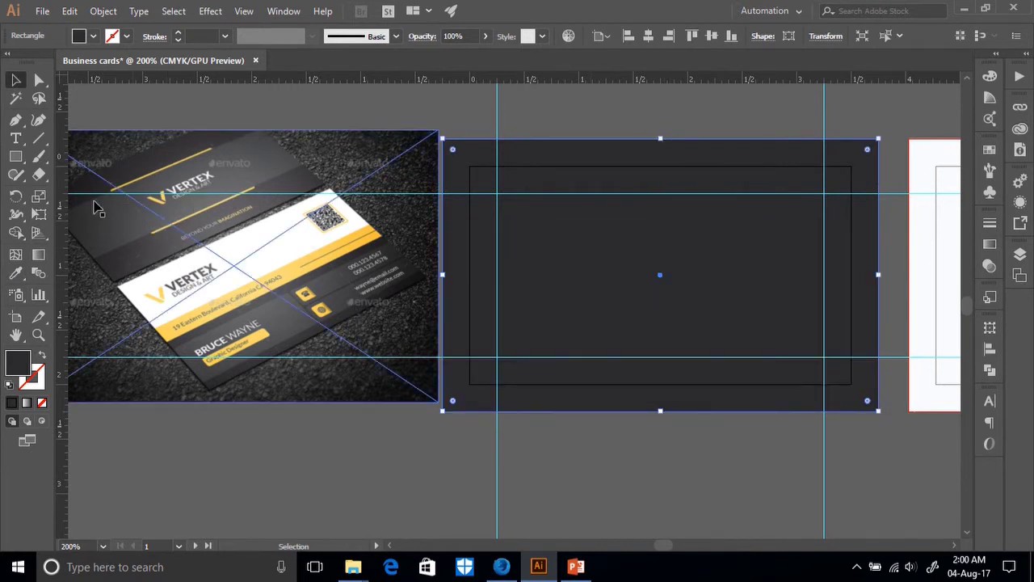
pyautogui.click(15, 156)
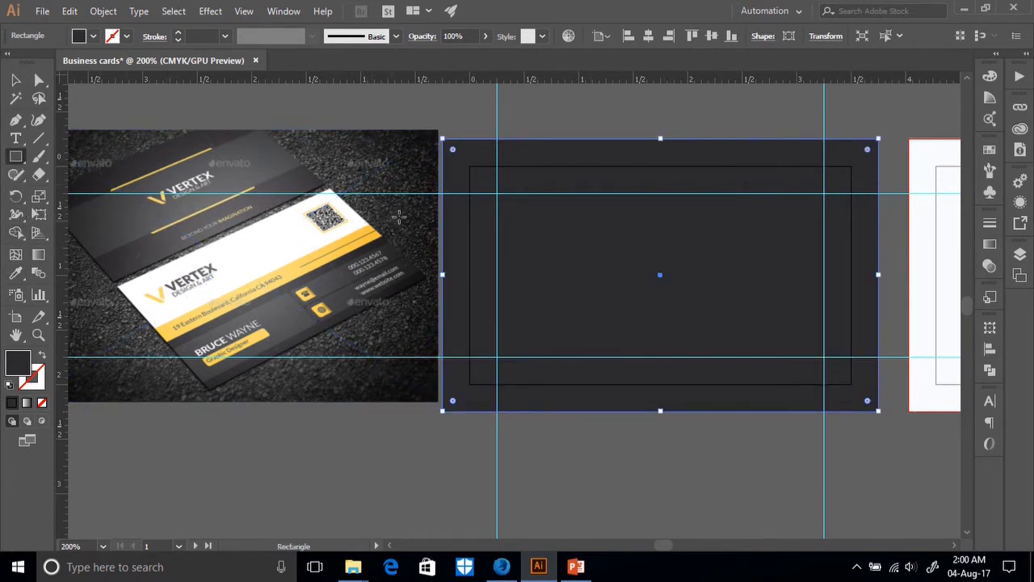
# Draw a band across the card's middle and fill it with the photo's lighter grey.
pyautogui.moveTo(443, 224); pyautogui.dragTo(882, 330)
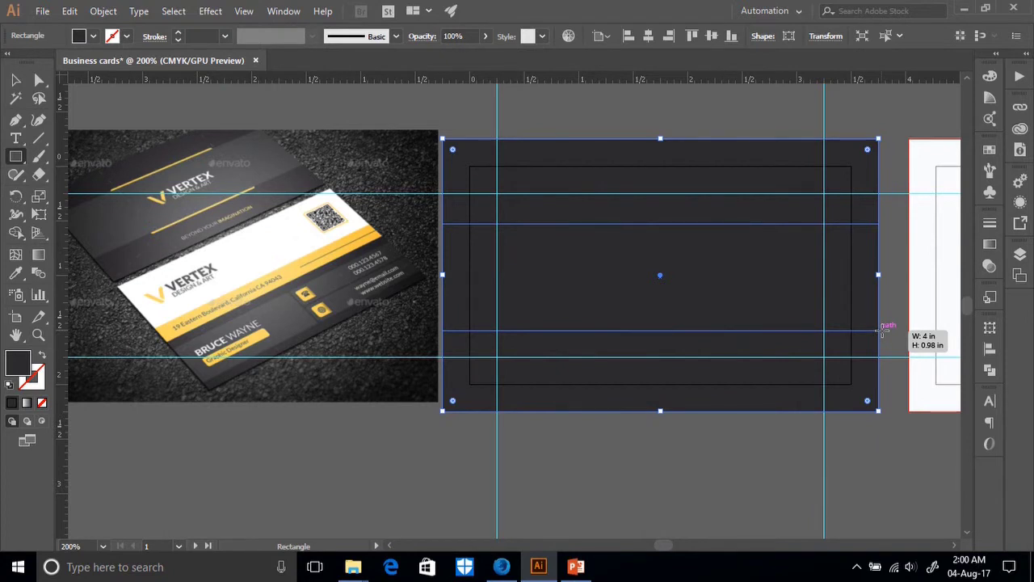
pyautogui.moveTo(882, 330); pyautogui.dragTo(886, 321)
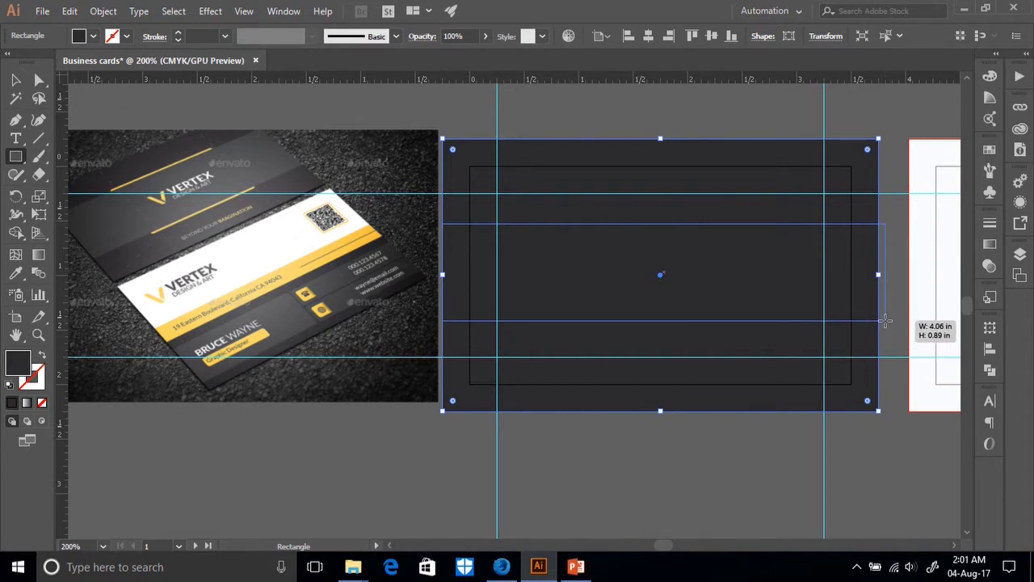
pyautogui.moveTo(885, 320); pyautogui.dragTo(890, 321)
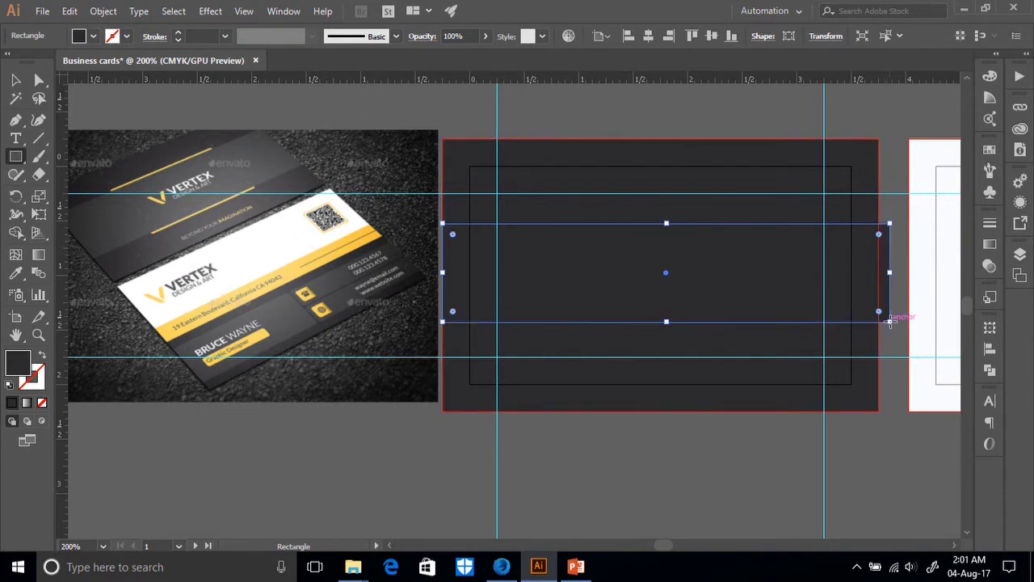
pyautogui.click(17, 274)
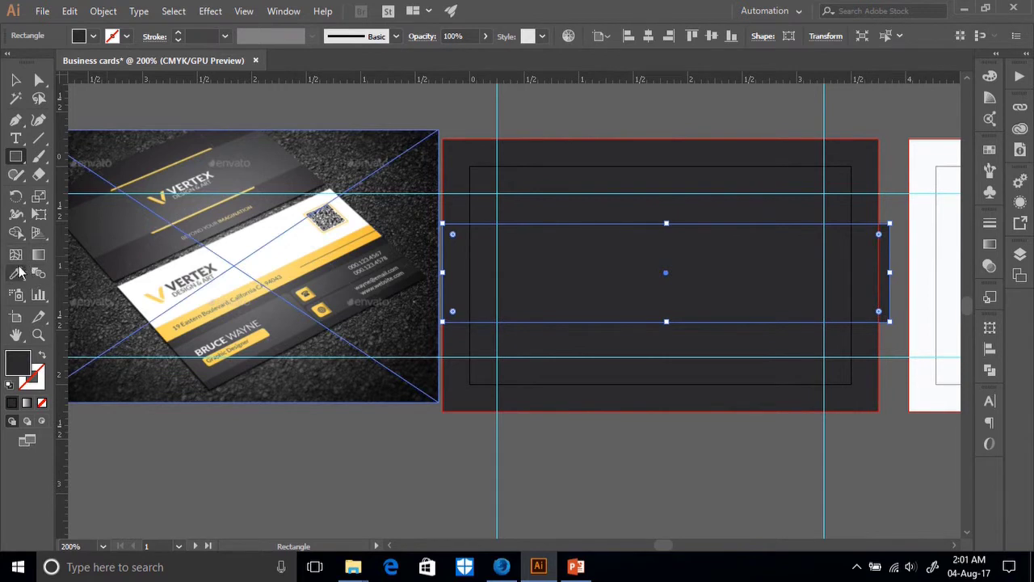
pyautogui.click(131, 221)
# Align the band's right edge with the card edge and centre the band vertically.
pyautogui.press('v')
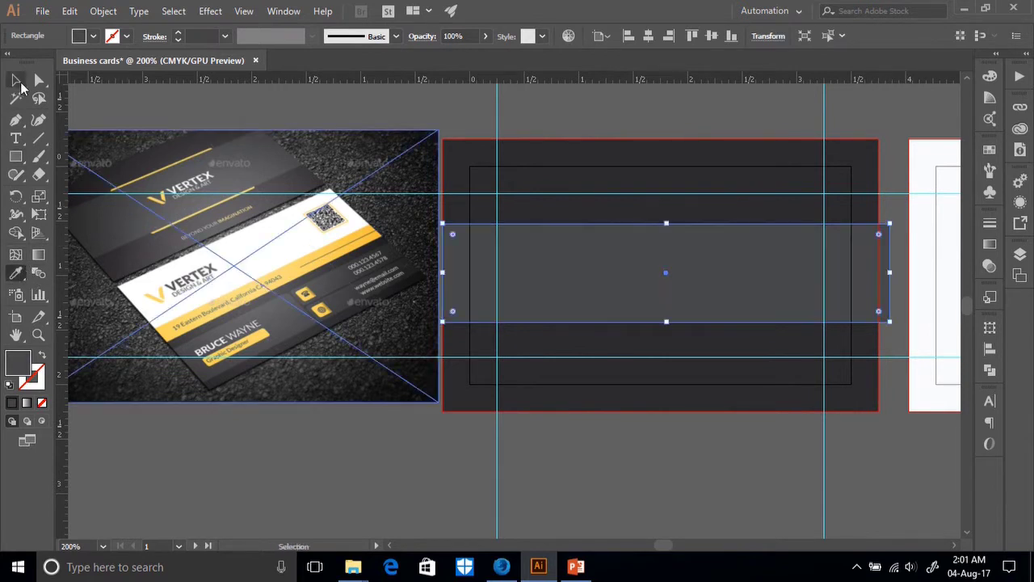
pyautogui.moveTo(891, 272); pyautogui.dragTo(879, 273)
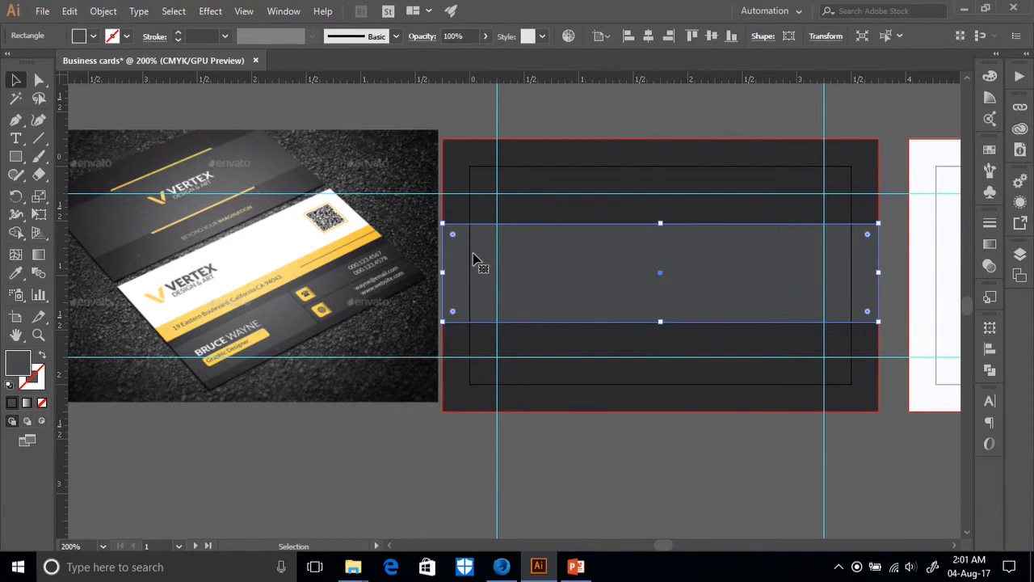
pyautogui.click(714, 37)
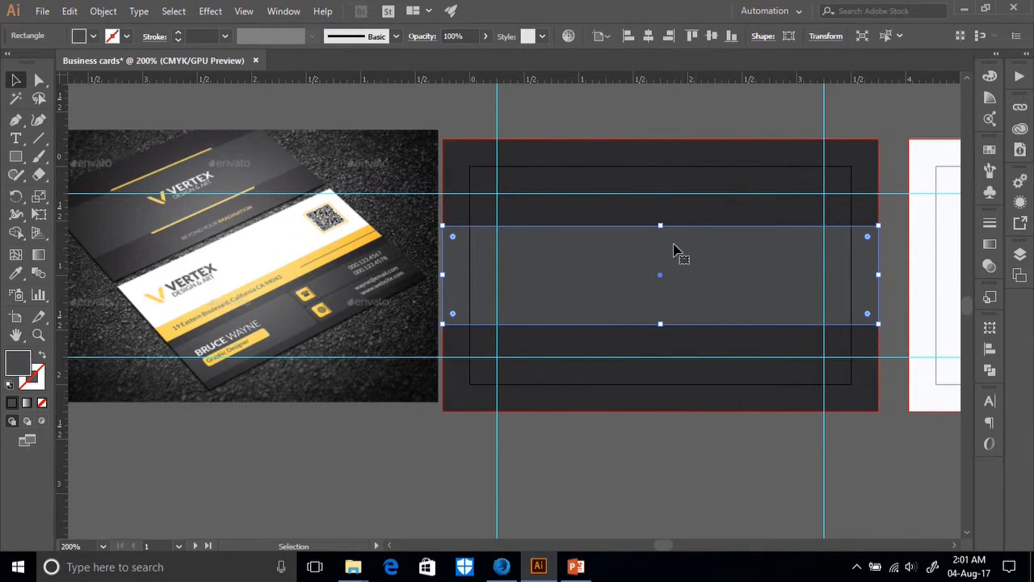
pyautogui.click(894, 156)
pyautogui.scroll(-1, 650, 426)
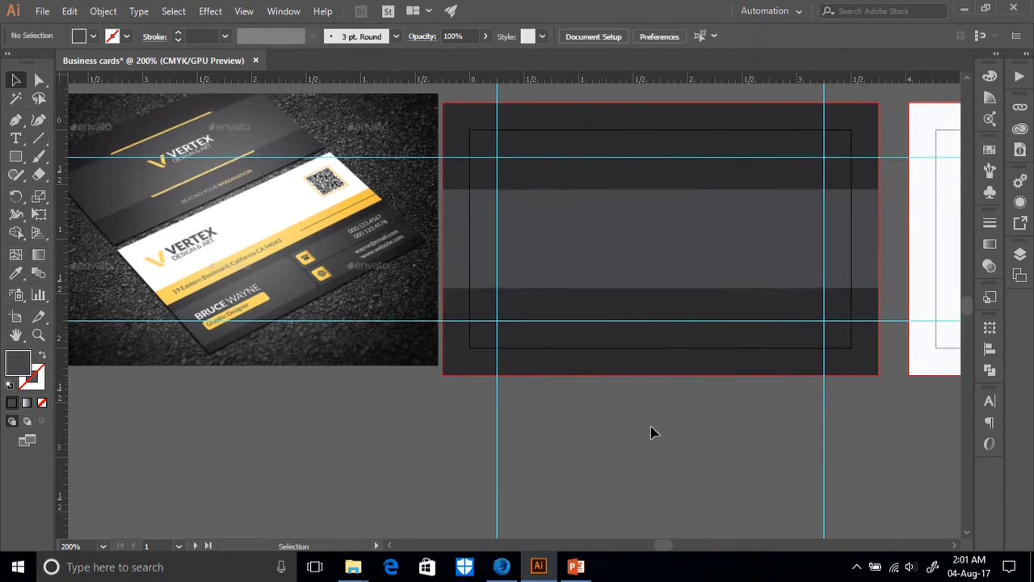
pyautogui.scroll(1, 646, 429)
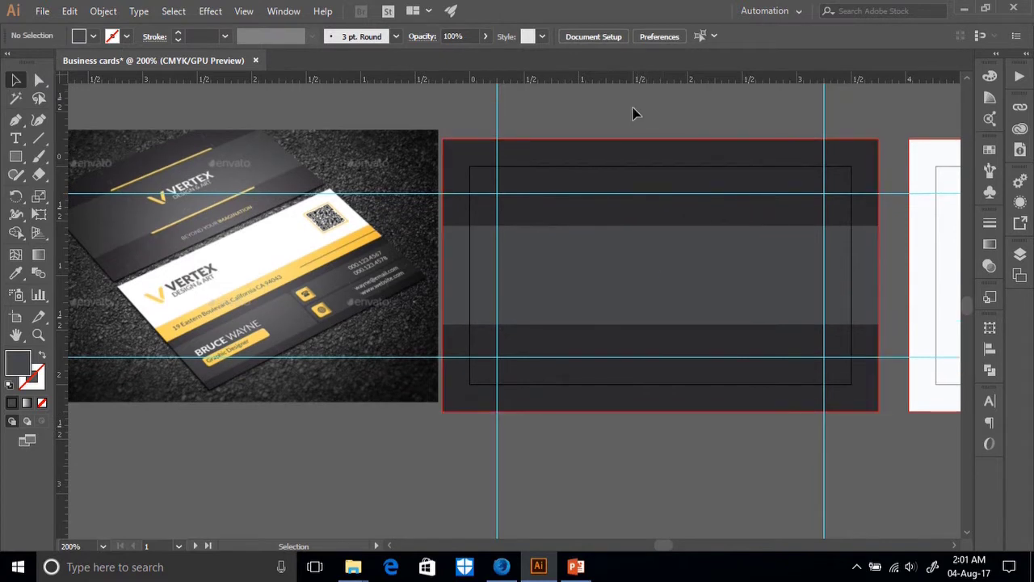
# Draw a rounded rectangle across the grey band with the Rounded Rectangle tool.
pyautogui.hotkey('ctrl', '=')
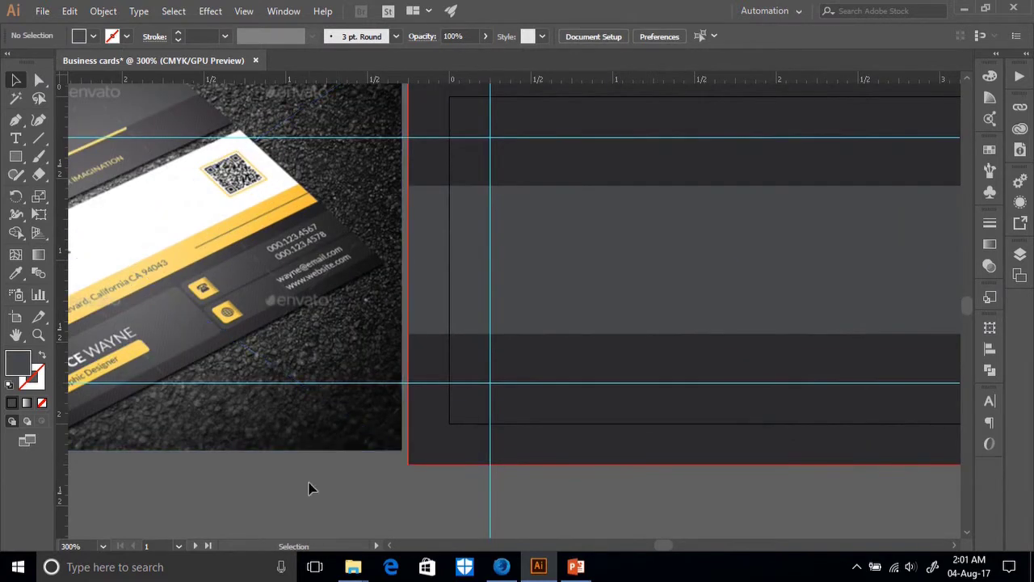
pyautogui.hscroll(-4, 309, 487)
pyautogui.hscroll(-1, 132, 489)
pyautogui.scroll(1, 224, 433)
pyautogui.click(224, 434)
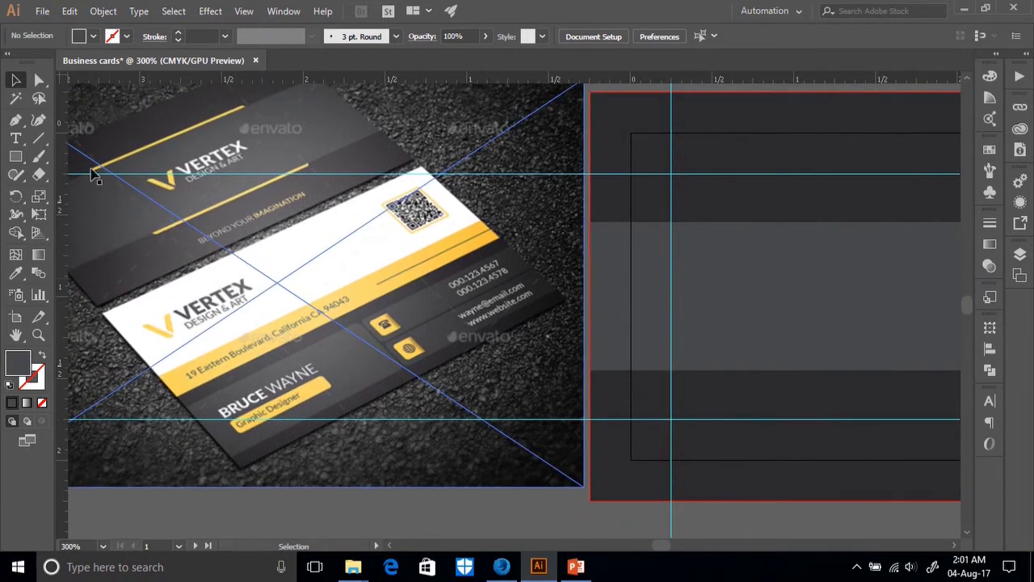
pyautogui.click(23, 161)
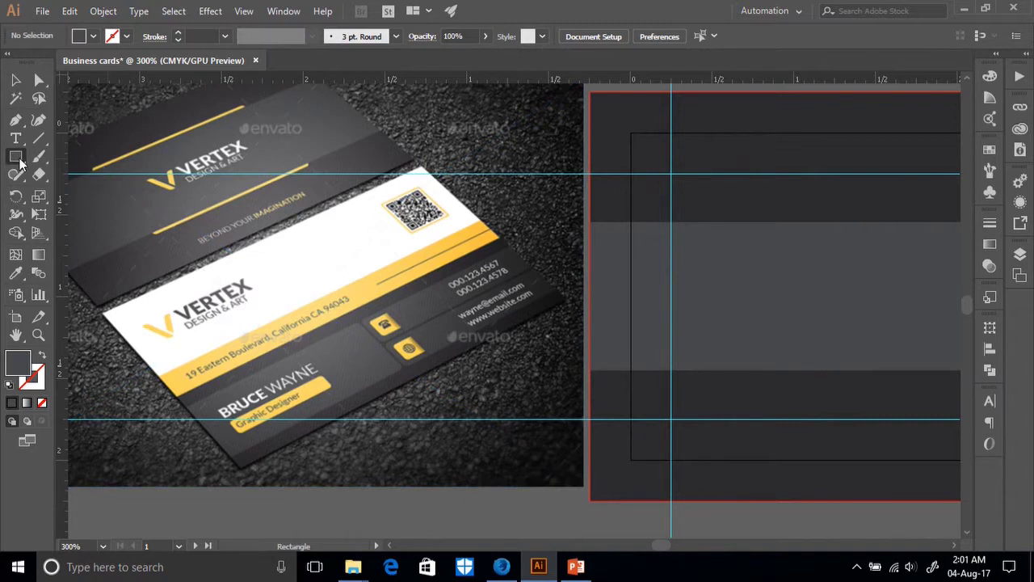
pyautogui.click(20, 164)
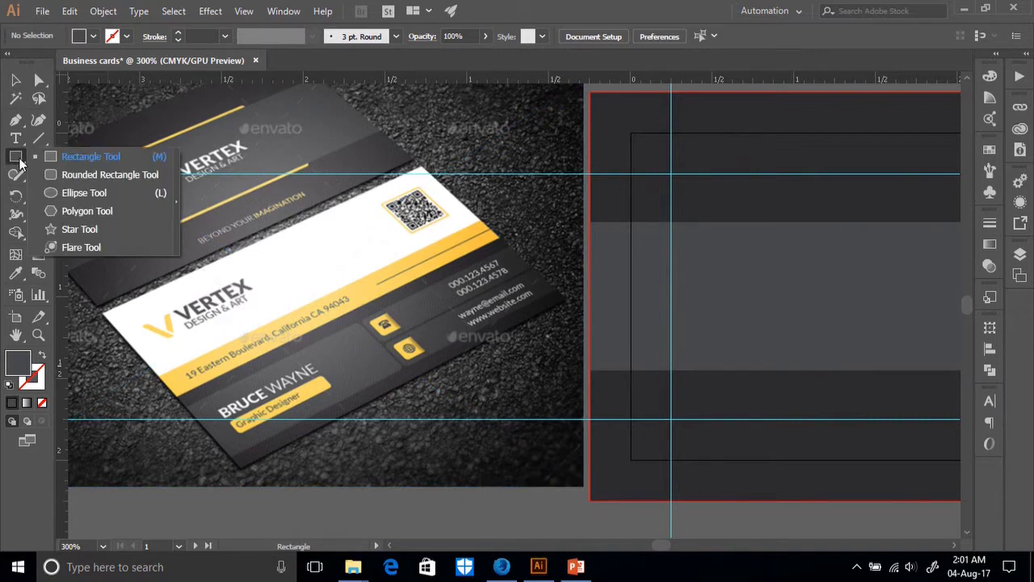
pyautogui.click(114, 178)
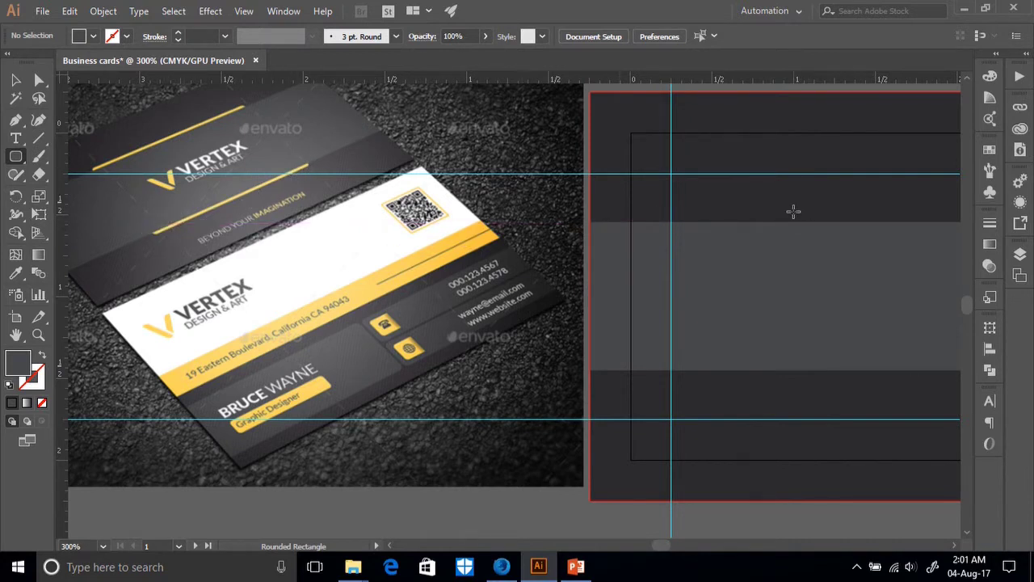
pyautogui.moveTo(800, 211); pyautogui.dragTo(951, 384)
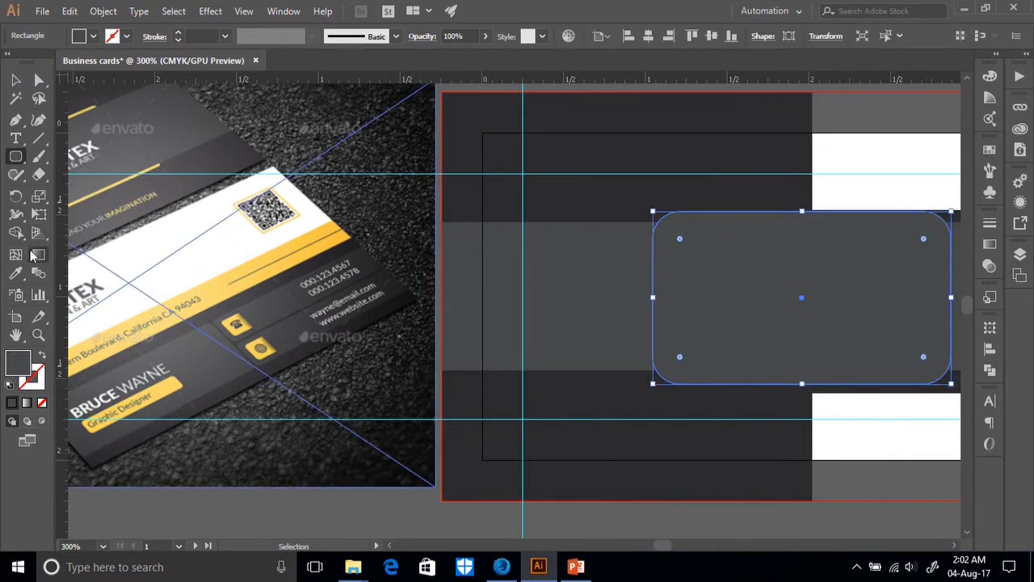
# Fill the rounded rectangle with the photo's yellow and centre it horizontally and vertically on the card.
pyautogui.click(16, 272)
pyautogui.click(209, 288)
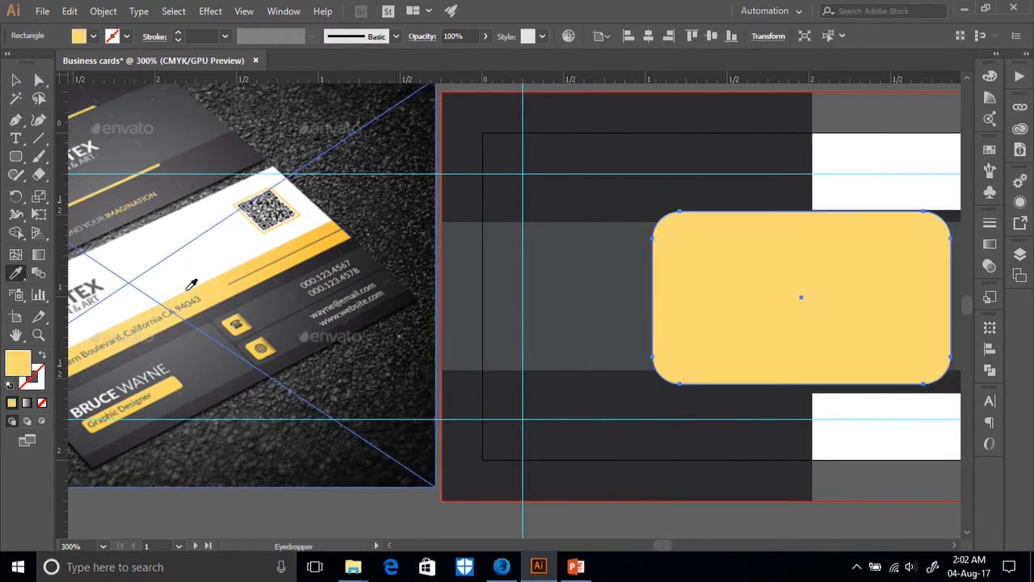
pyautogui.click(15, 80)
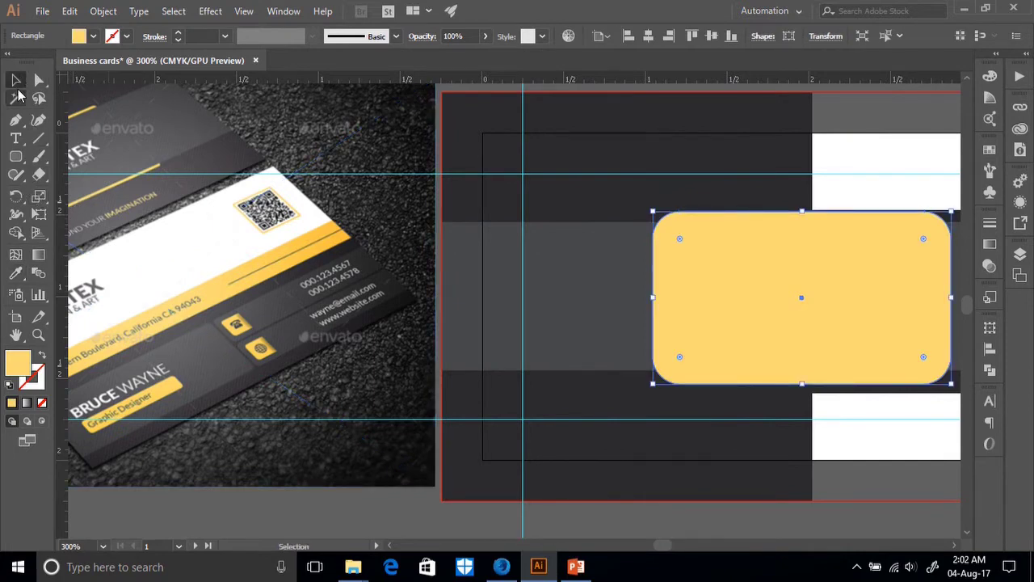
pyautogui.hotkey('ctrl', '-')
pyautogui.hotkey('ctrl', '-')
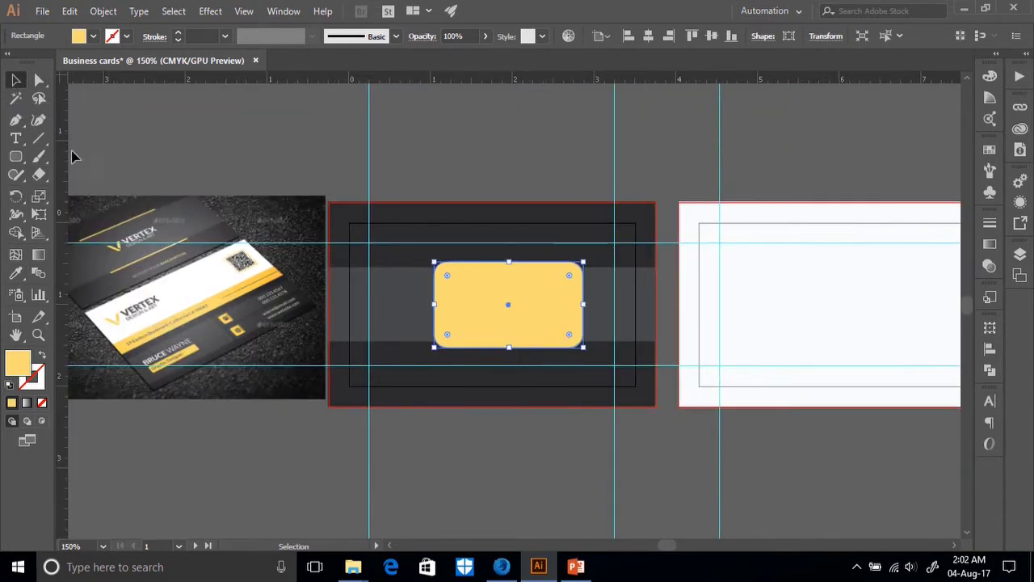
pyautogui.click(648, 35)
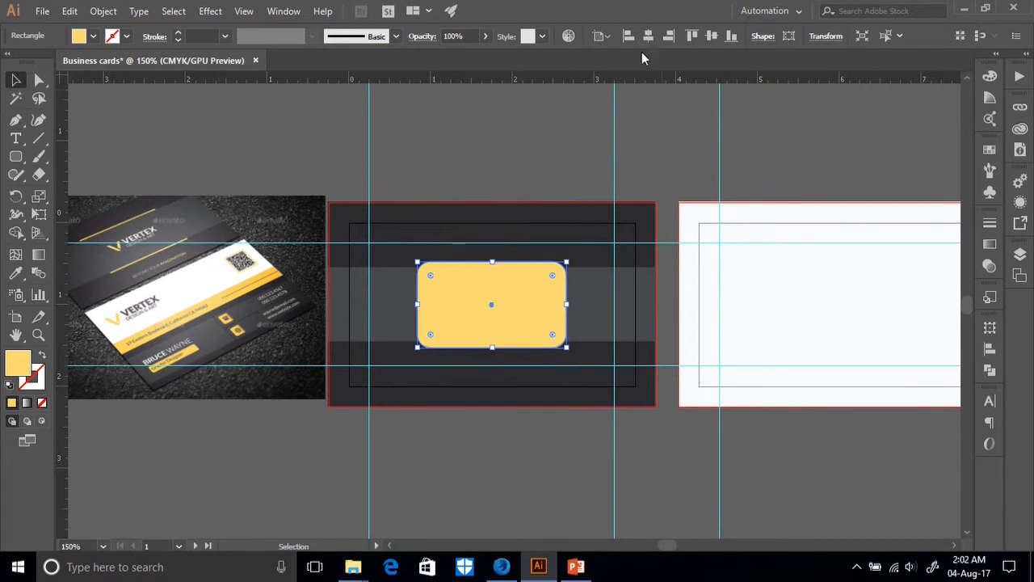
pyautogui.click(710, 36)
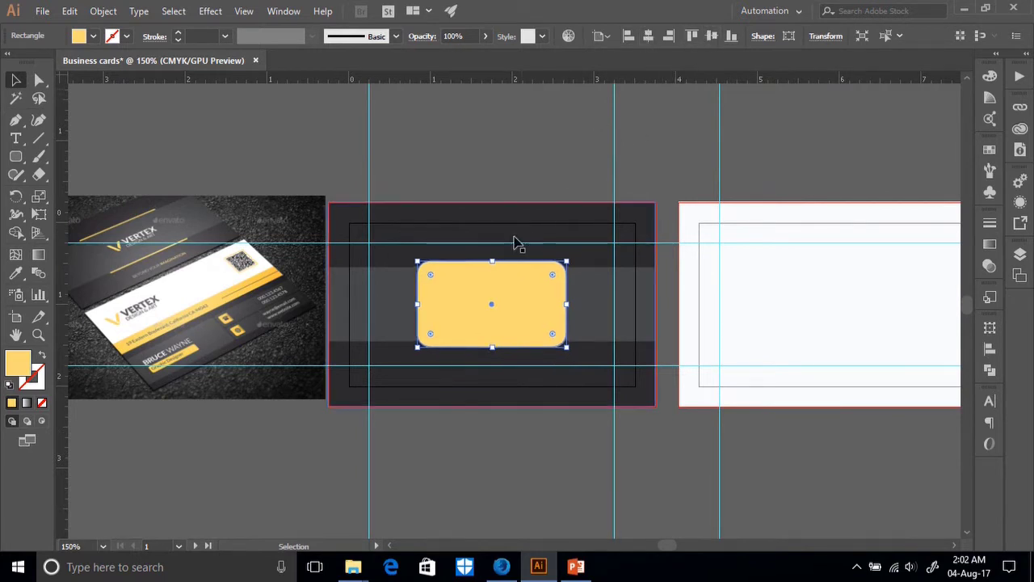
pyautogui.moveTo(495, 261); pyautogui.dragTo(496, 262)
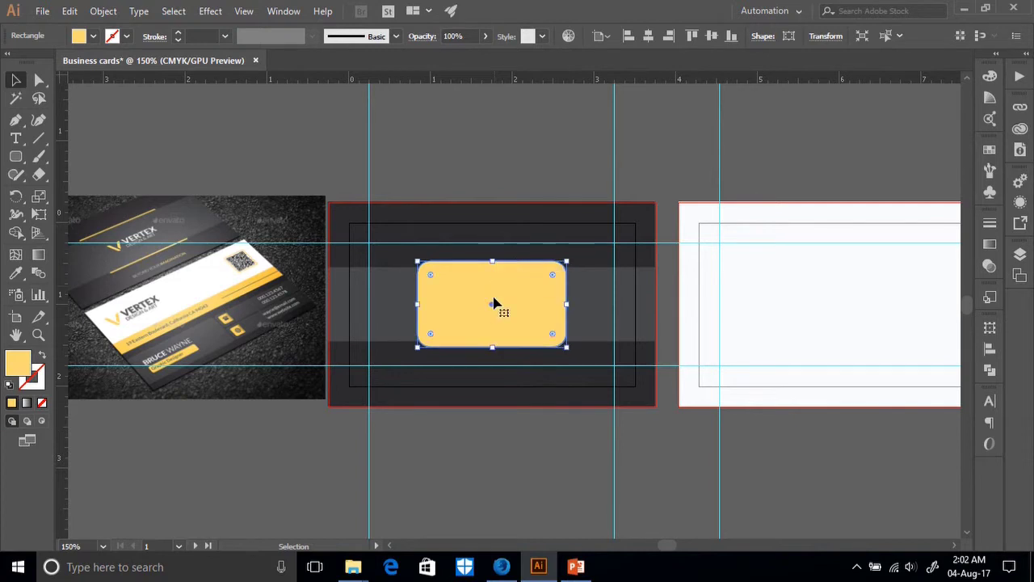
pyautogui.moveTo(494, 345); pyautogui.dragTo(494, 342)
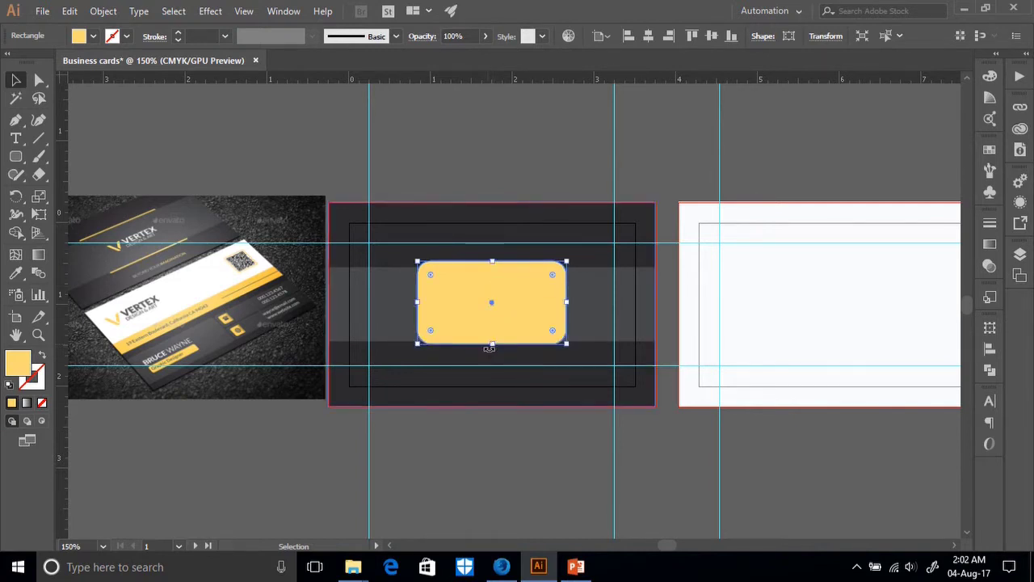
pyautogui.click(709, 40)
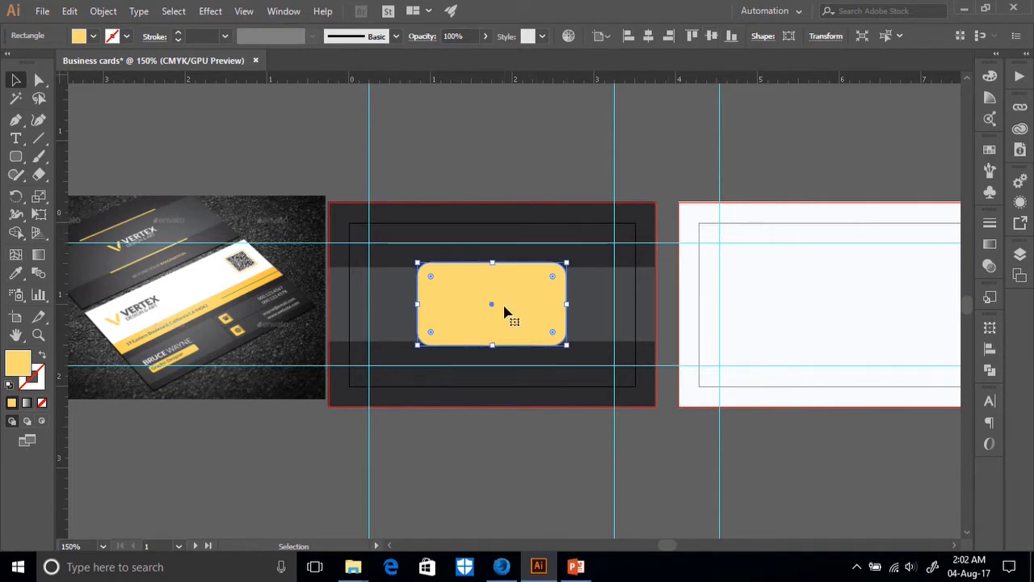
pyautogui.click(668, 302)
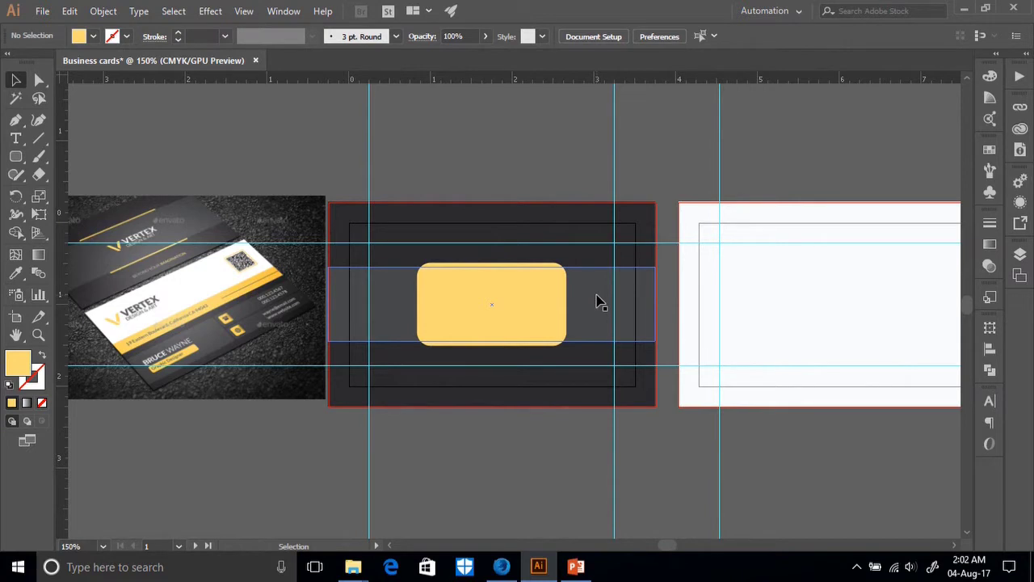
pyautogui.click(599, 302)
# Bring the grey band to the front, over the yellow rounded rectangle.
pyautogui.rightClick(599, 301)
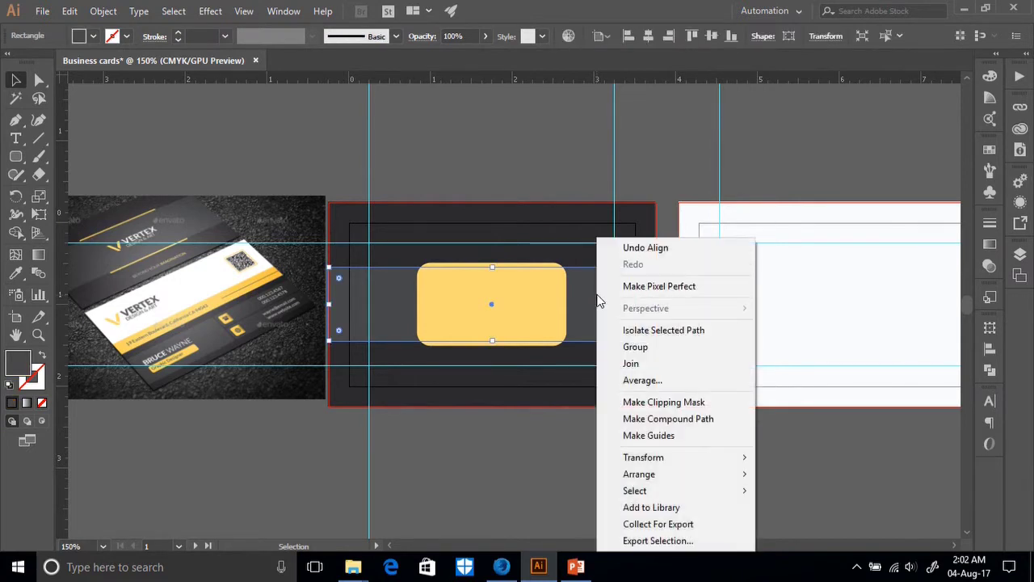
pyautogui.moveTo(643, 458)
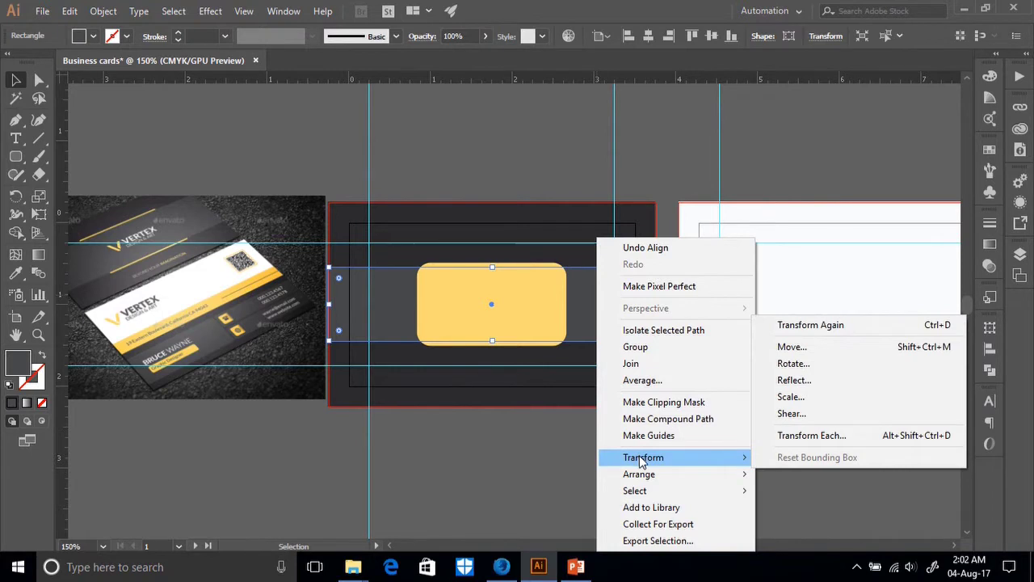
pyautogui.moveTo(643, 479)
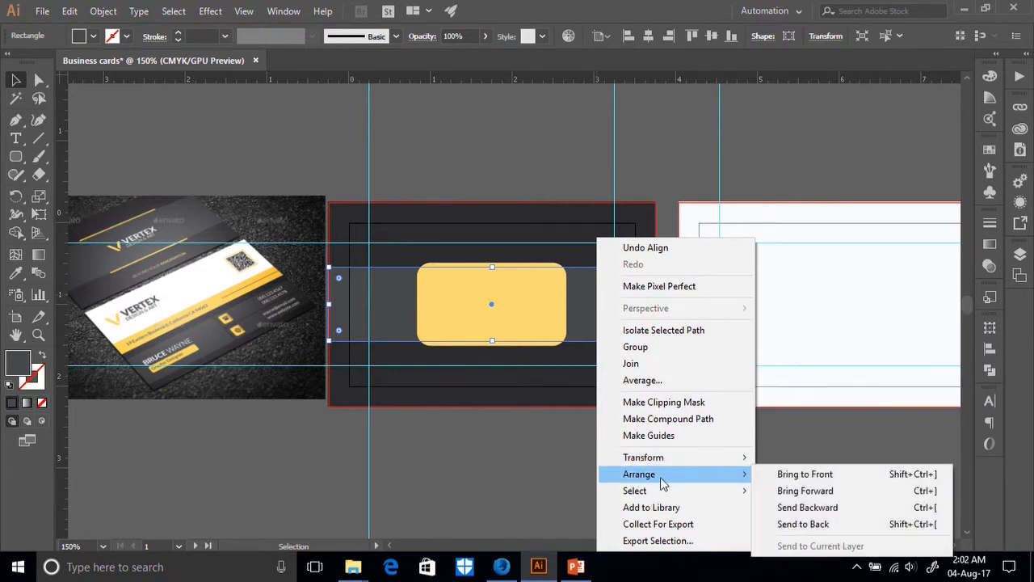
pyautogui.click(787, 475)
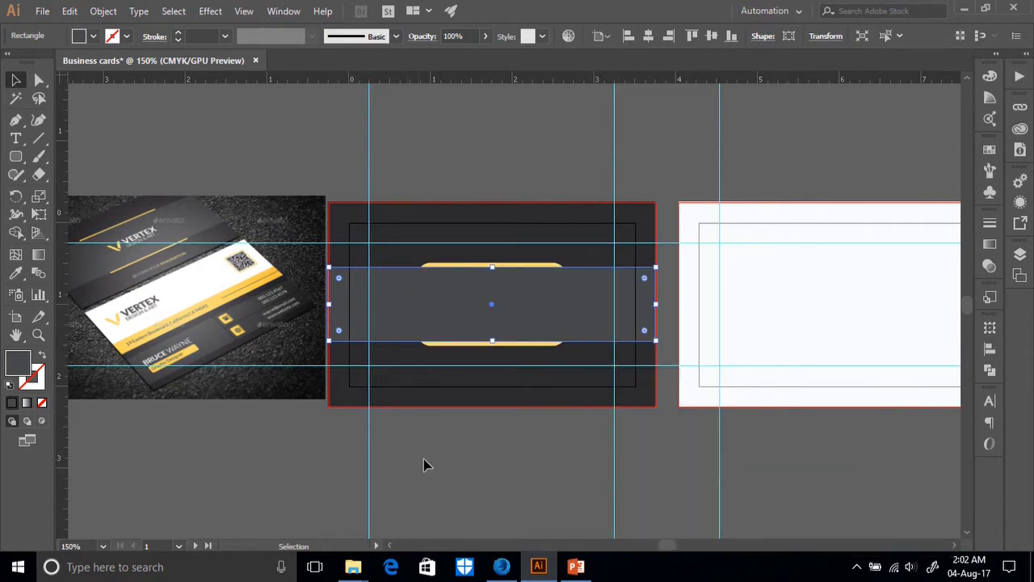
pyautogui.click(445, 420)
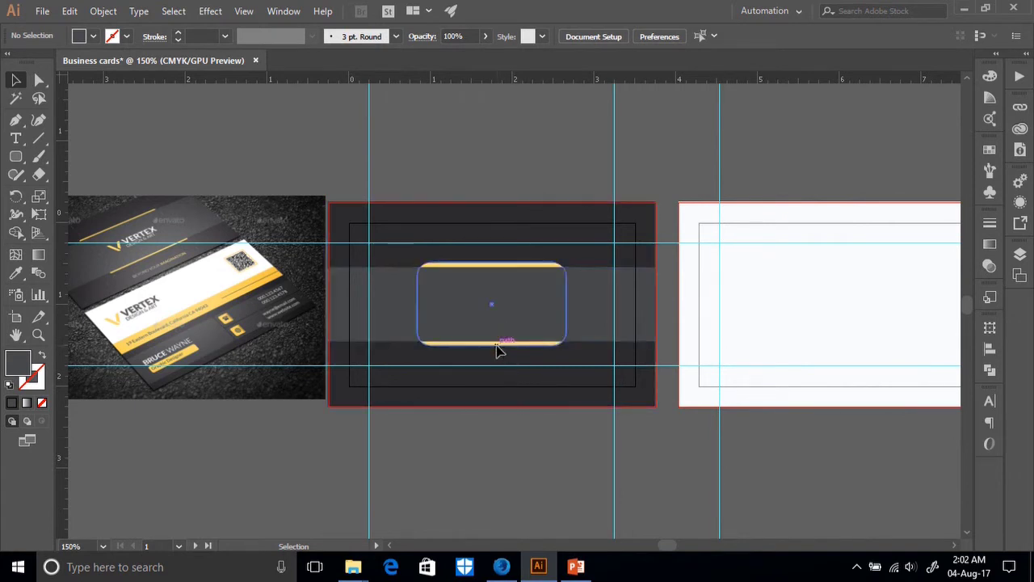
# Shorten the yellow shape from the top and re-centre it vertically, leaving thin yellow lines.
pyautogui.click(498, 347)
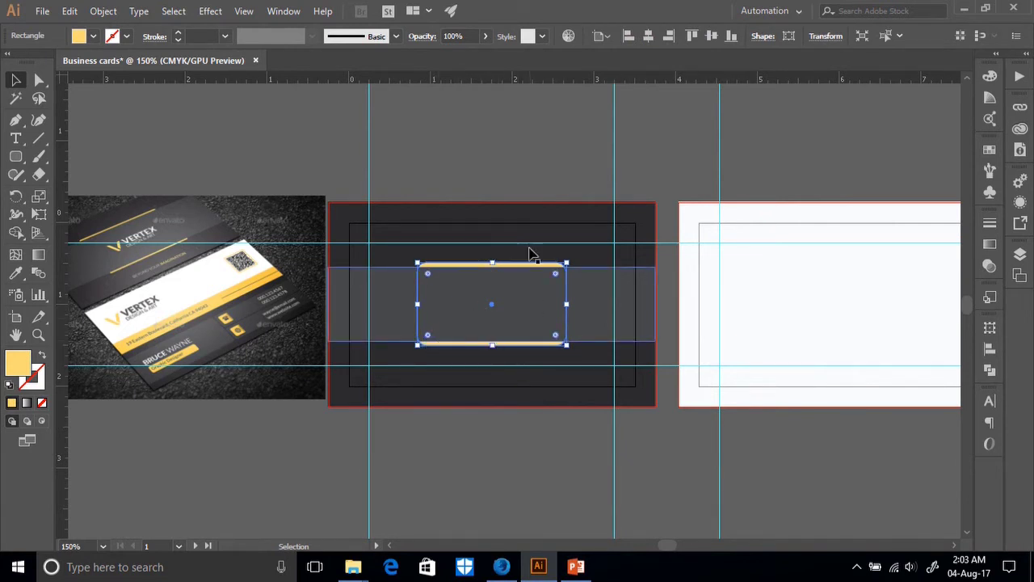
pyautogui.moveTo(491, 264); pyautogui.dragTo(494, 267)
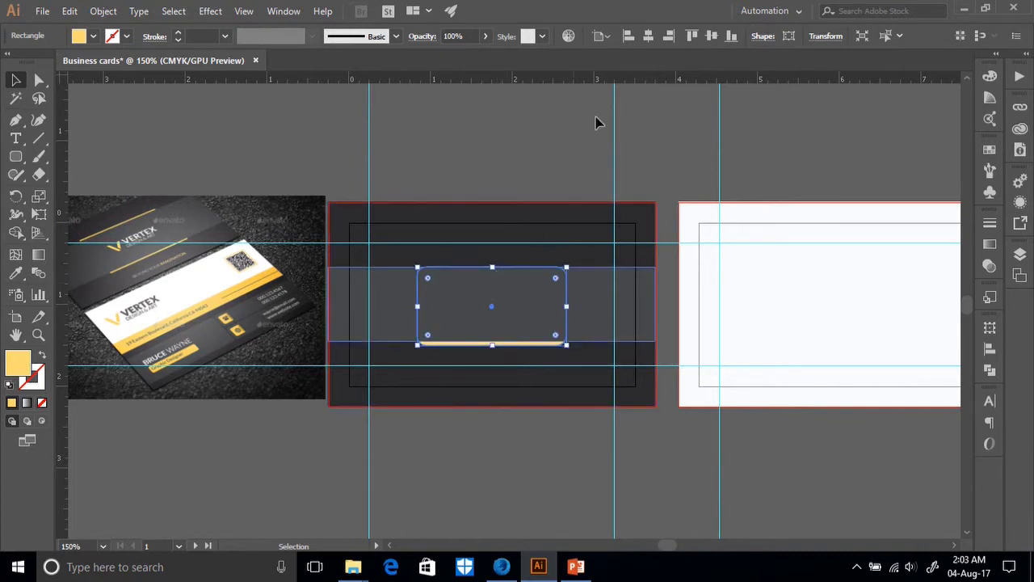
pyautogui.click(717, 37)
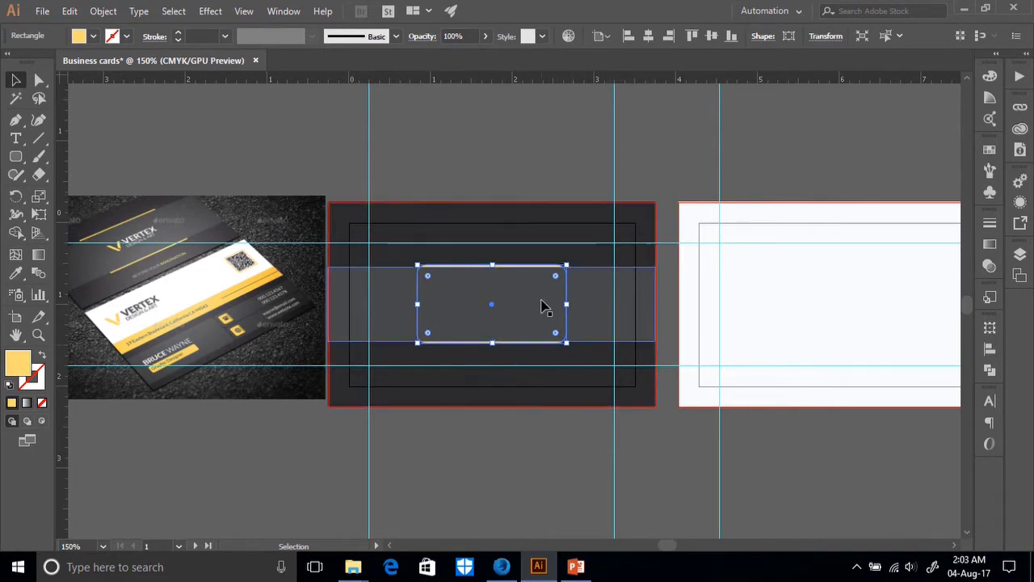
pyautogui.hotkey('ctrl', '=')
pyautogui.hotkey('ctrl', '=')
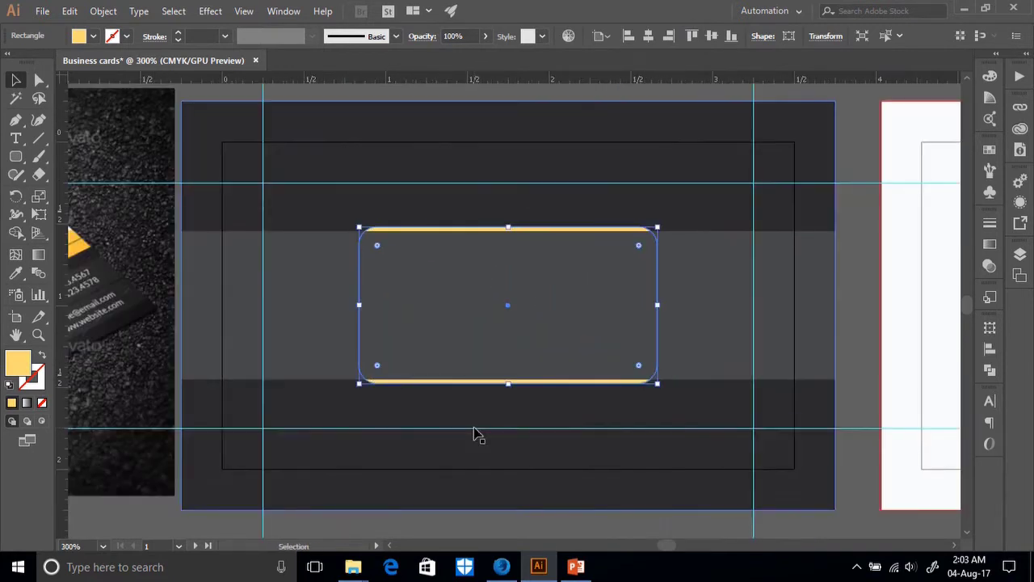
pyautogui.scroll(-1, 546, 432)
pyautogui.click(545, 514)
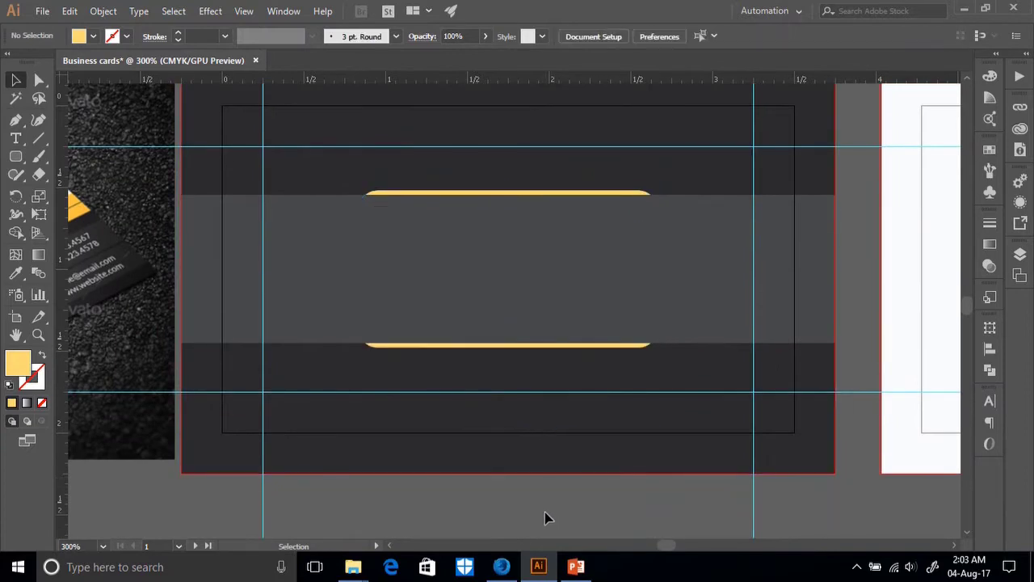
pyautogui.hotkey('ctrl', '-')
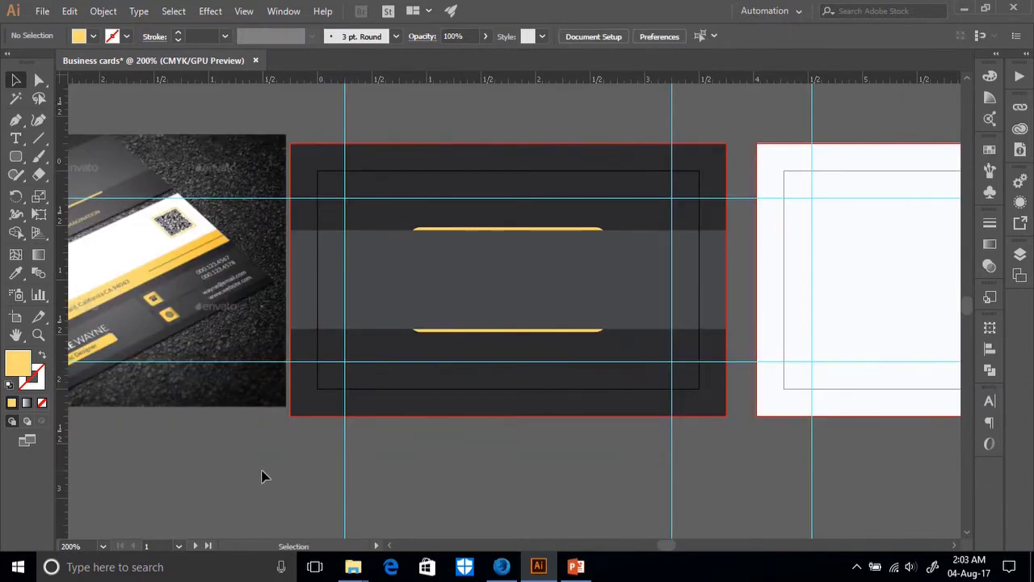
pyautogui.moveTo(269, 461); pyautogui.dragTo(592, 462)
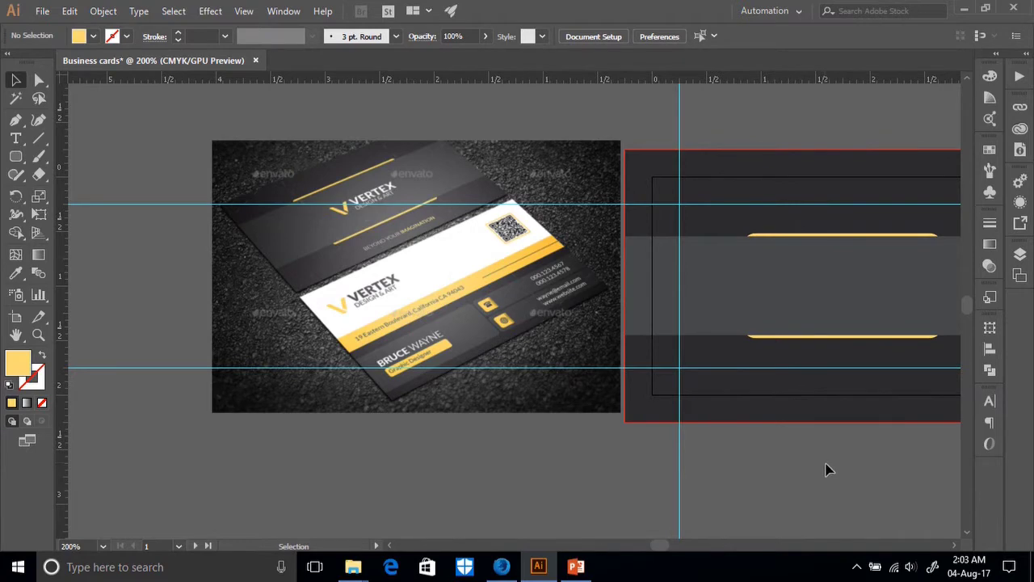
pyautogui.hscroll(5, 837, 471)
pyautogui.scroll(1, 634, 499)
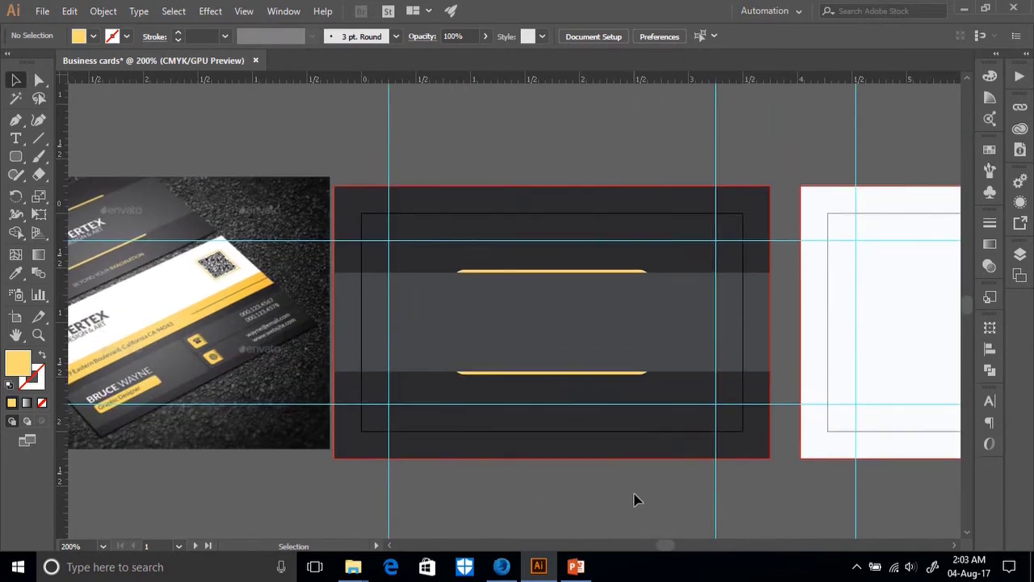
pyautogui.scroll(-1, 634, 500)
pyautogui.hscroll(-3, 100, 464)
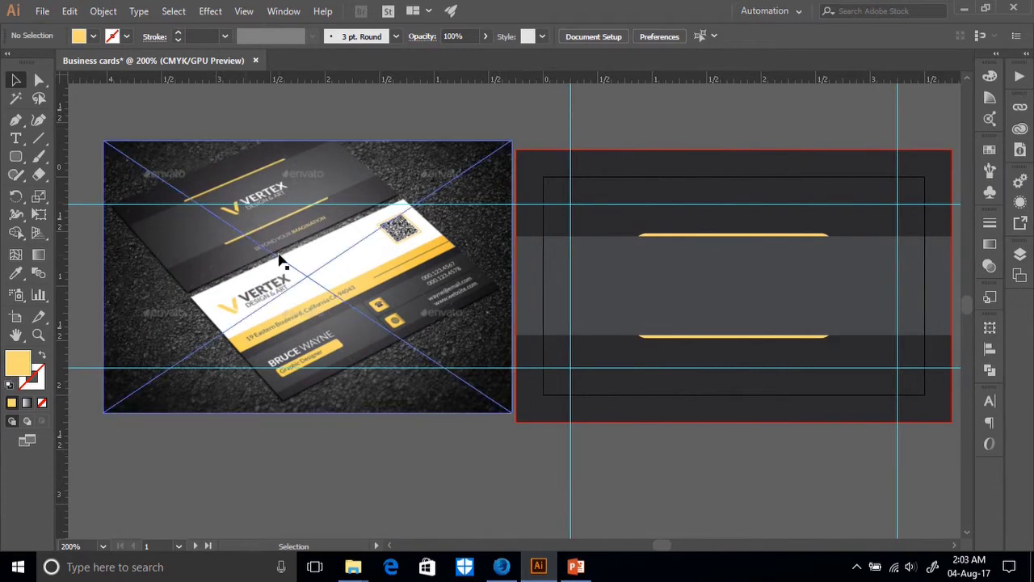
pyautogui.click(321, 247)
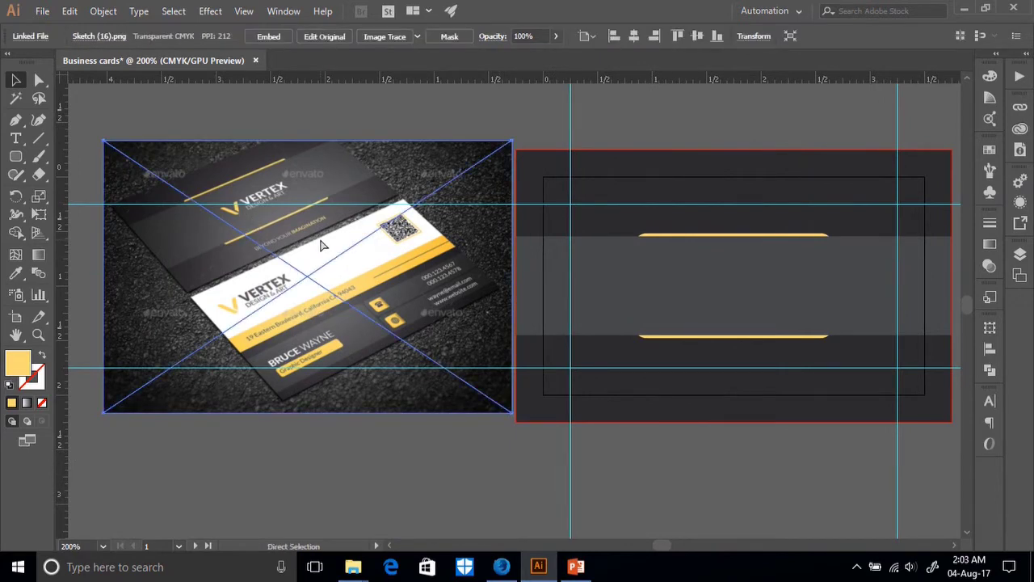
pyautogui.hotkey('ctrl', '+')
pyautogui.hotkey('ctrl', '+')
pyautogui.hotkey('ctrl', '+')
pyautogui.scroll(3, 321, 243)
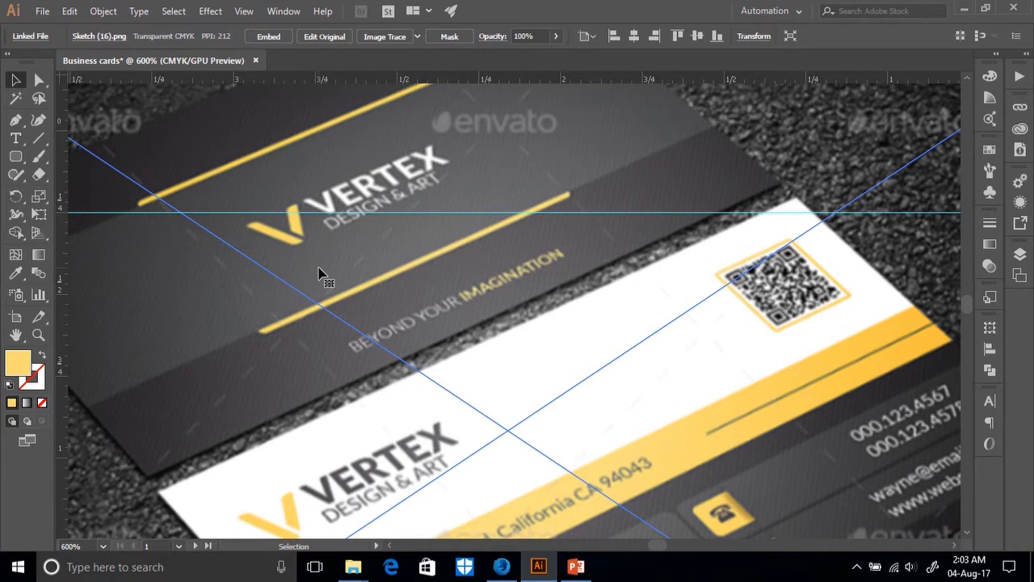
pyautogui.hotkey('ctrl', '-')
pyautogui.hotkey('ctrl', '-')
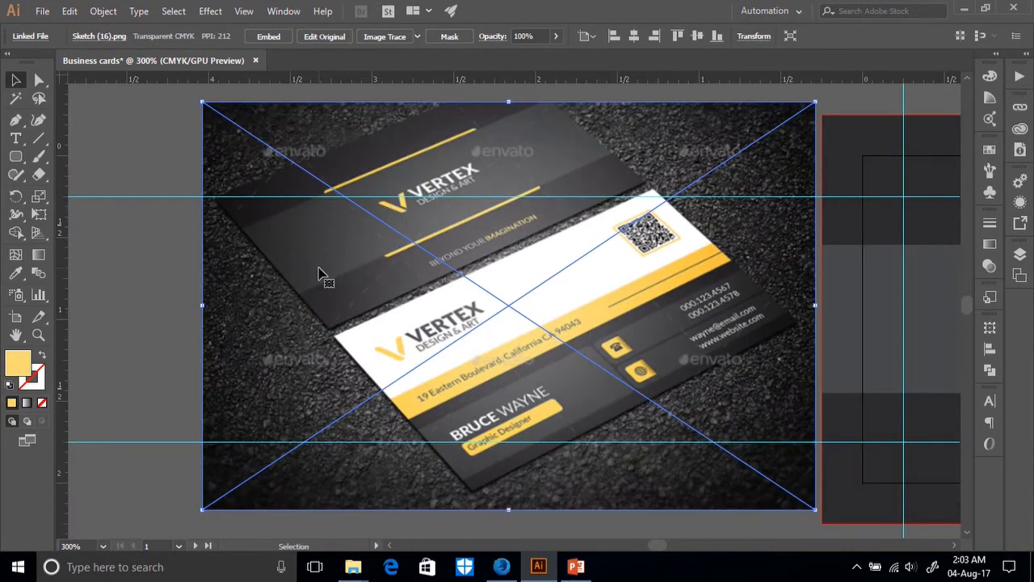
pyautogui.moveTo(697, 397); pyautogui.dragTo(457, 278)
pyautogui.moveTo(659, 416); pyautogui.dragTo(659, 452)
pyautogui.hotkey('ctrl', '-')
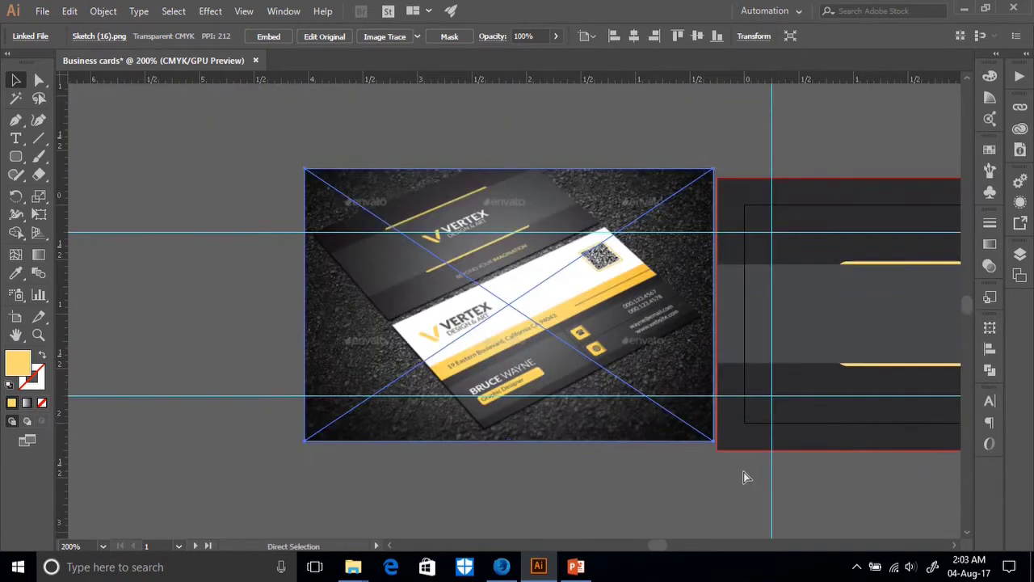
pyautogui.scroll(-2, 748, 323)
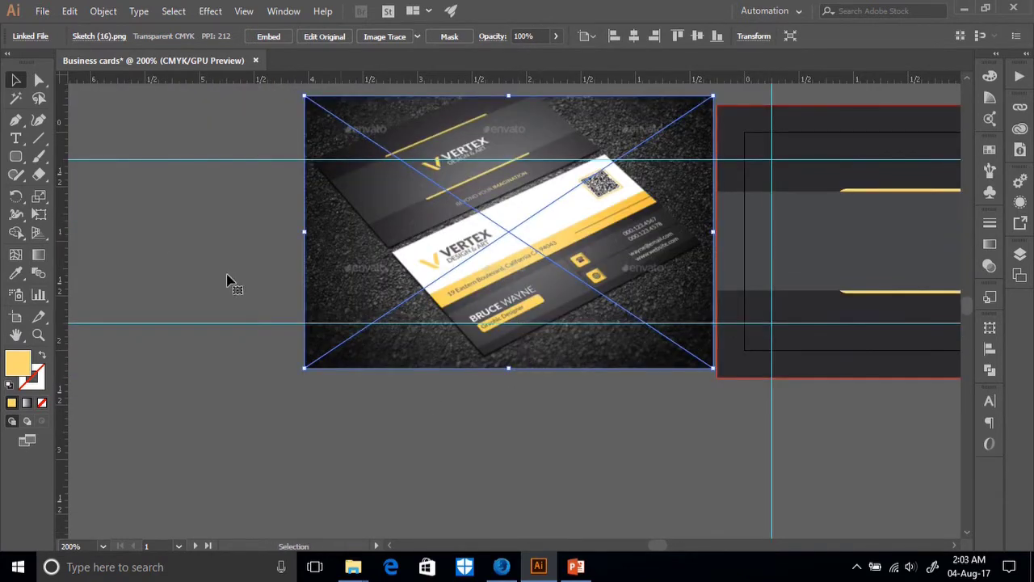
pyautogui.click(16, 139)
pyautogui.click(445, 443)
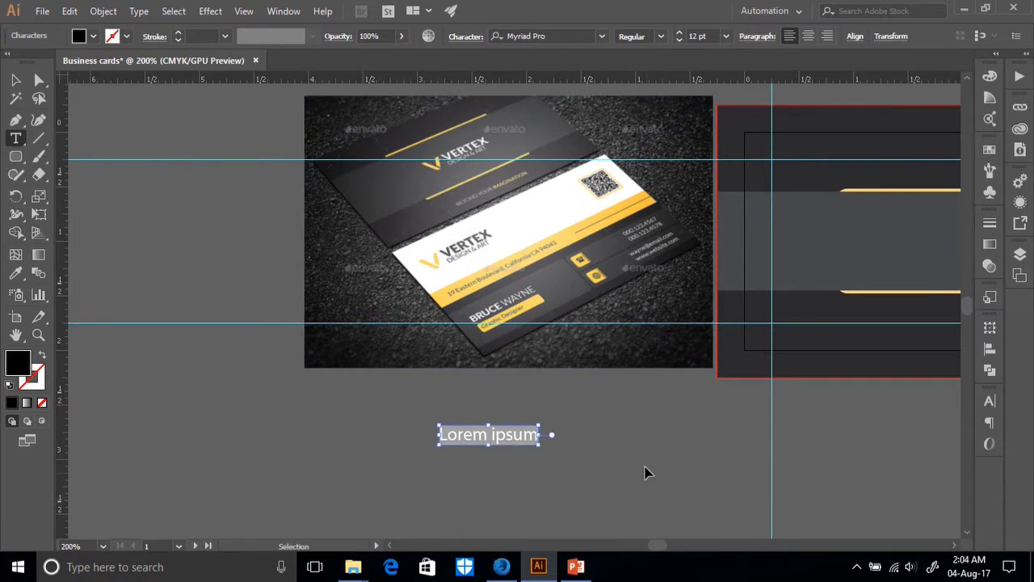
# Type a letter V and enlarge it to about 27.6 pt.
pyautogui.write('V')
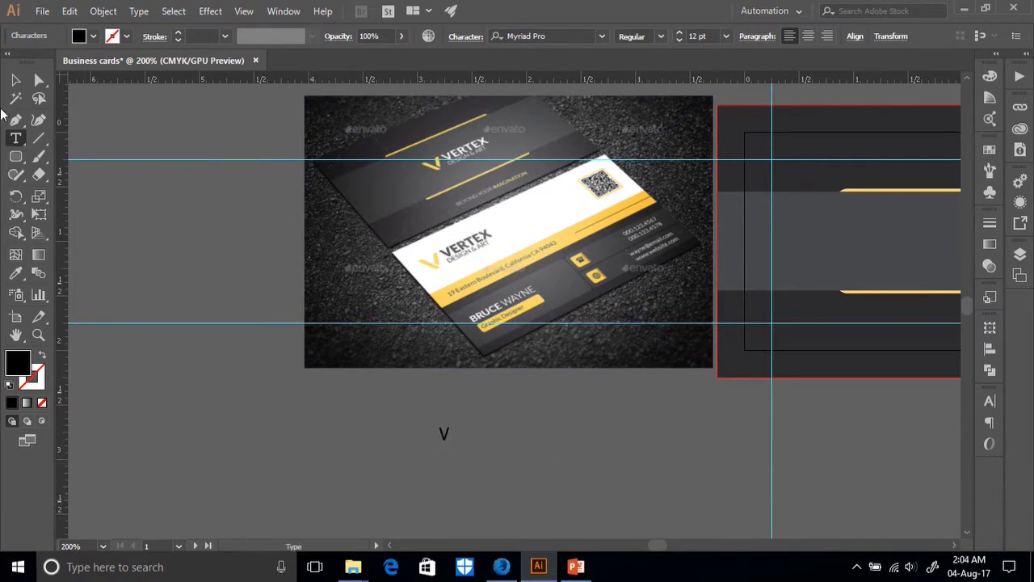
pyautogui.press('Escape')
pyautogui.moveTo(448, 425); pyautogui.dragTo(515, 432)
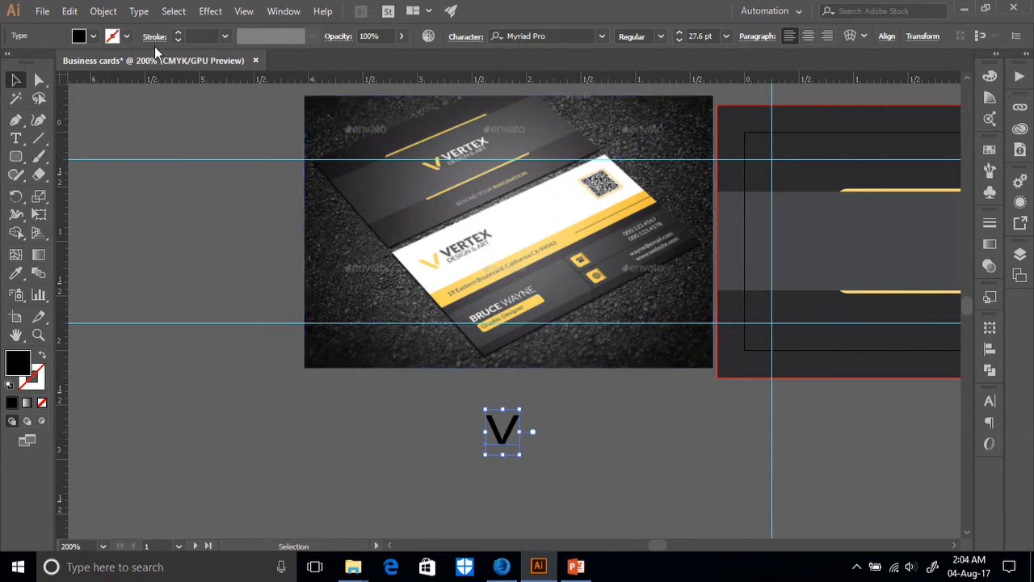
# Give the V a 2 pt black stroke.
pyautogui.click(178, 33)
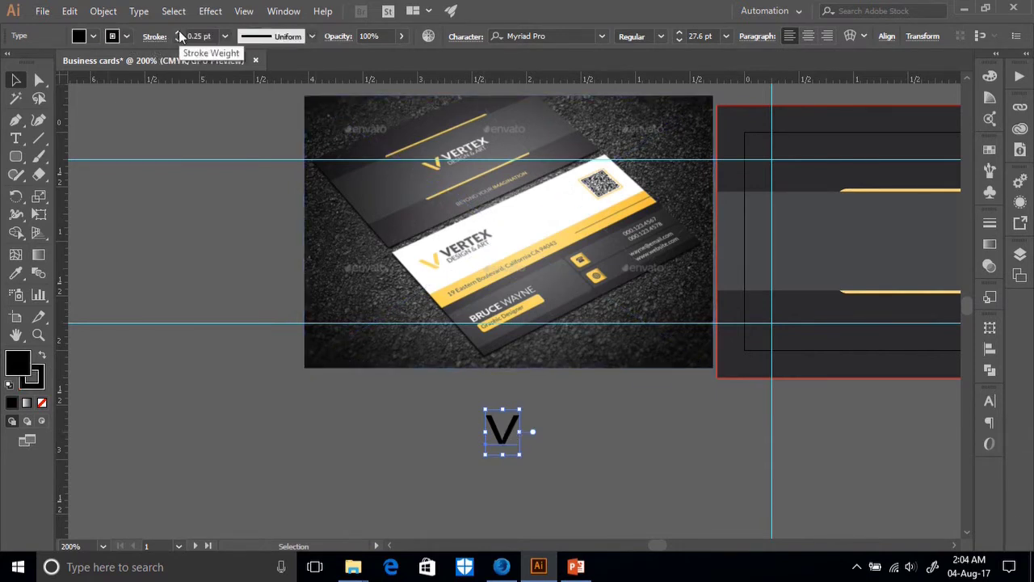
pyautogui.click(178, 32)
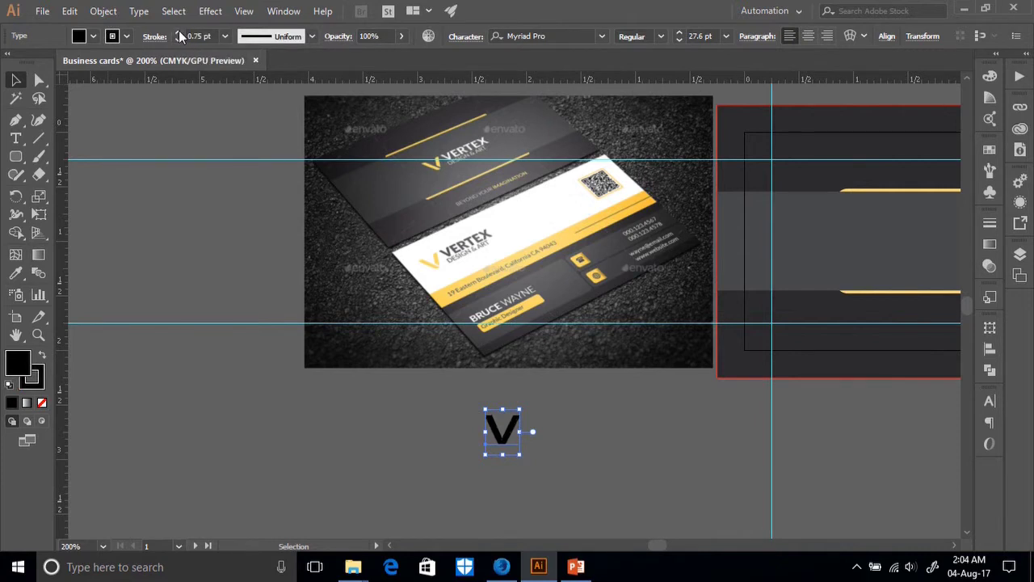
pyautogui.click(178, 32)
pyautogui.click(178, 32)
pyautogui.click(177, 39)
pyautogui.click(177, 40)
pyautogui.click(179, 32)
pyautogui.click(92, 37)
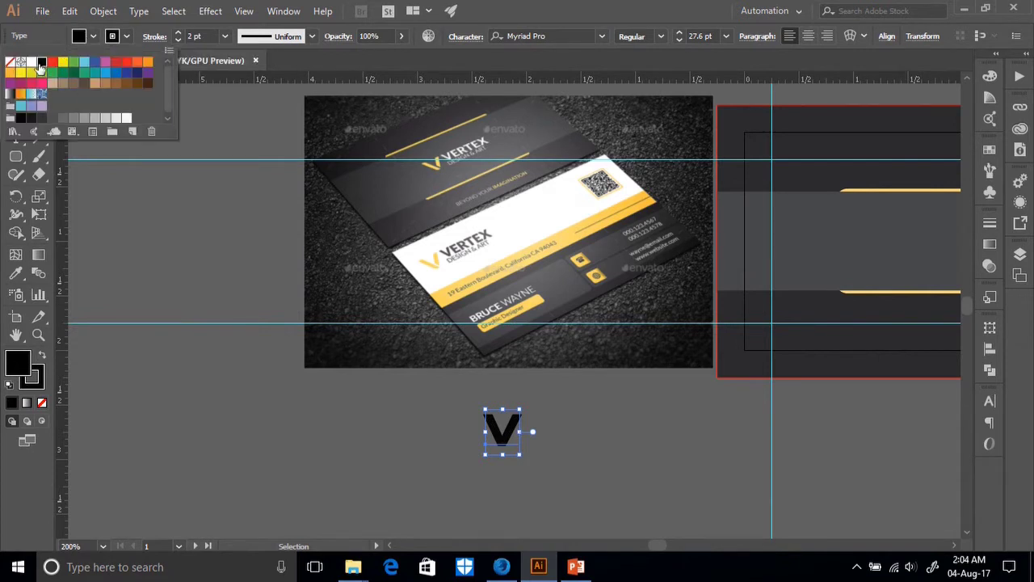
pyautogui.click(126, 36)
pyautogui.rightClick(502, 434)
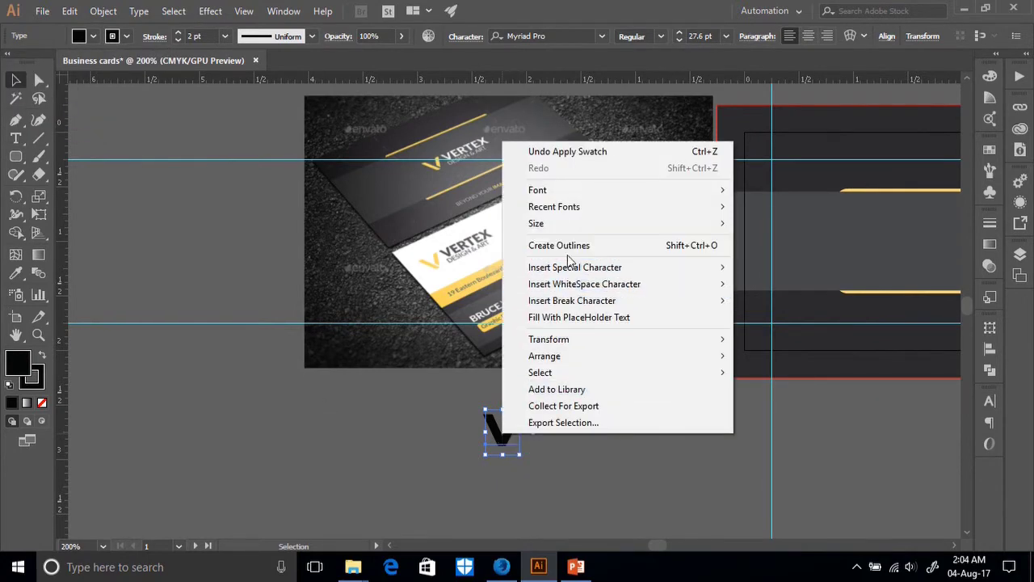
# Create outlines from the V text and merge its pieces with Pathfinder.
pyautogui.click(566, 245)
pyautogui.click(578, 475)
pyautogui.click(502, 429)
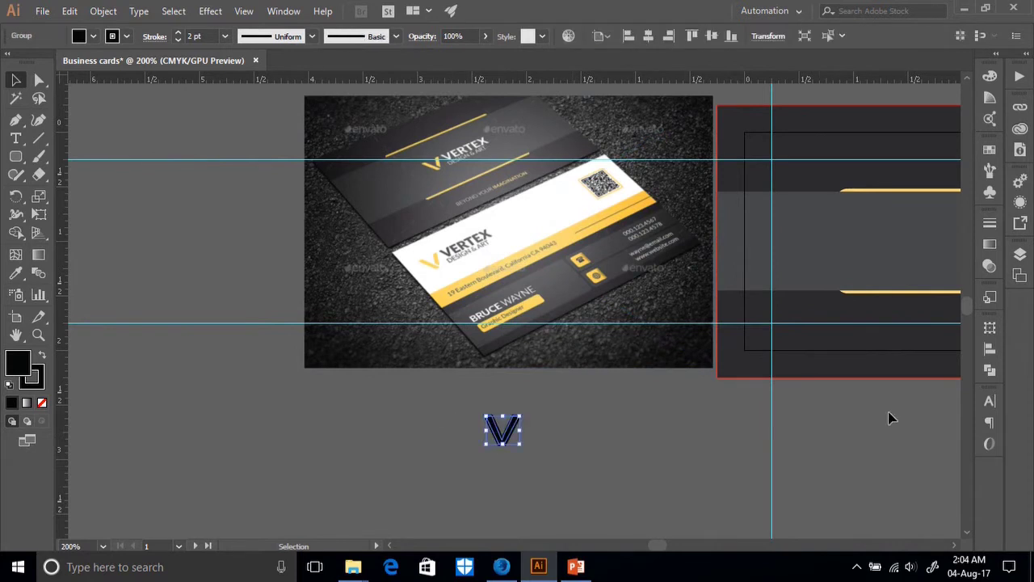
pyautogui.click(990, 375)
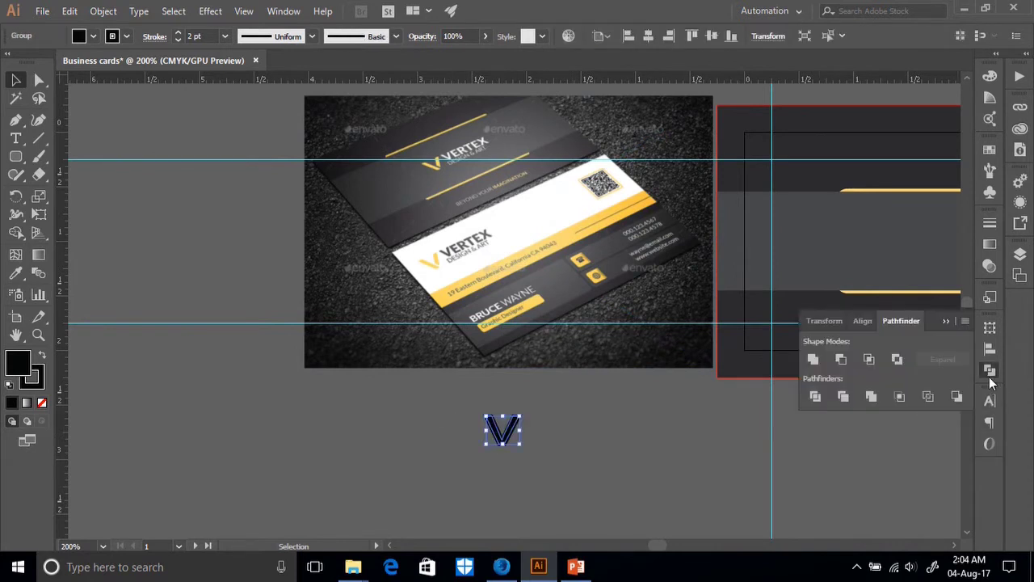
pyautogui.click(869, 397)
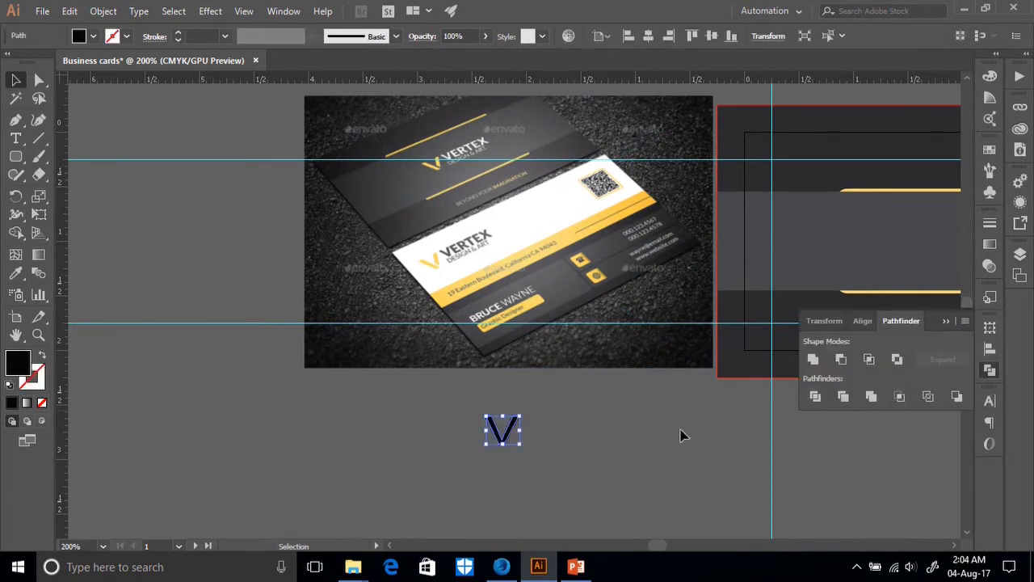
pyautogui.click(574, 453)
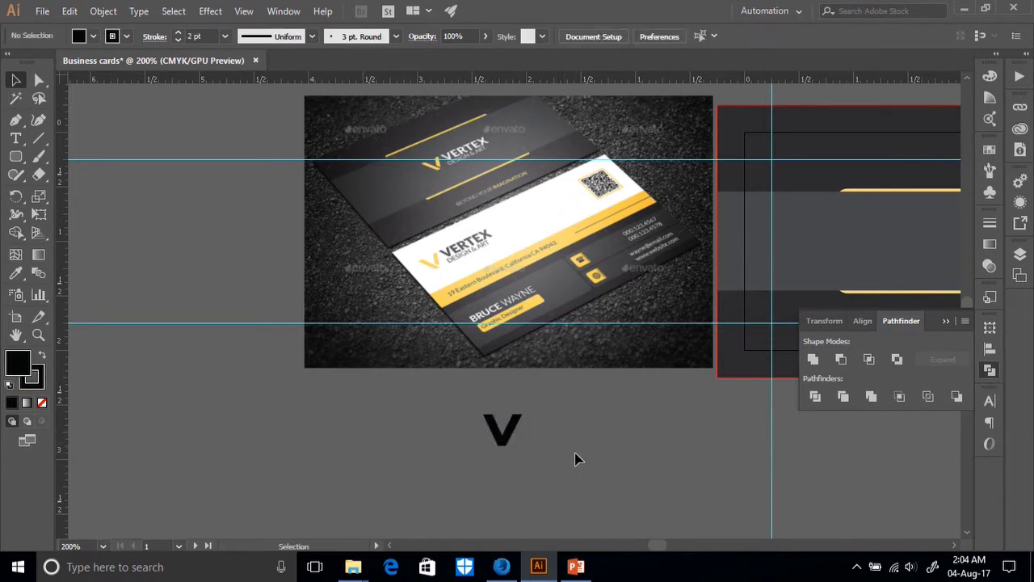
pyautogui.click(501, 428)
# Expand the V's fill and stroke, then merge it into one black path.
pyautogui.click(103, 11)
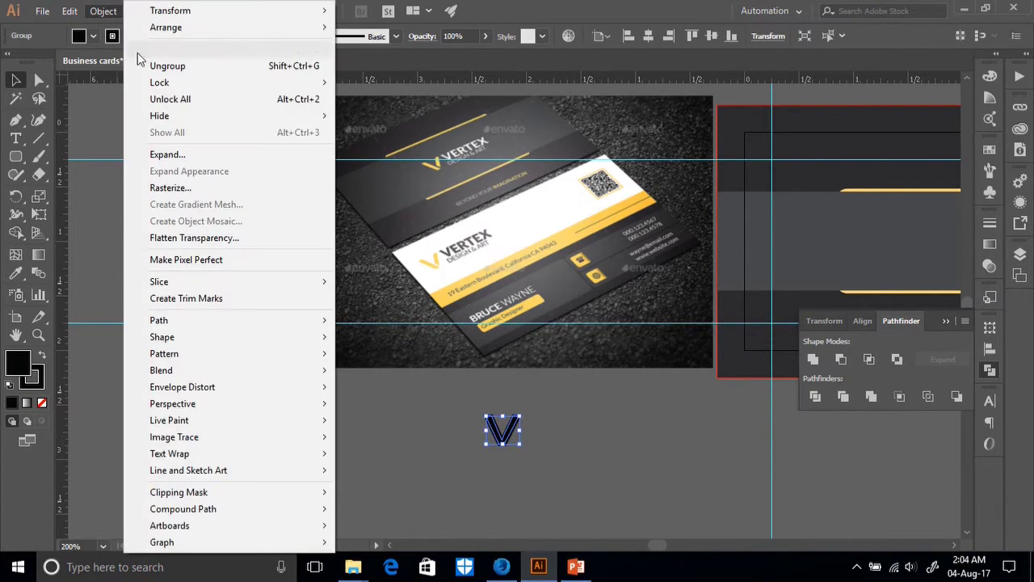
pyautogui.click(174, 158)
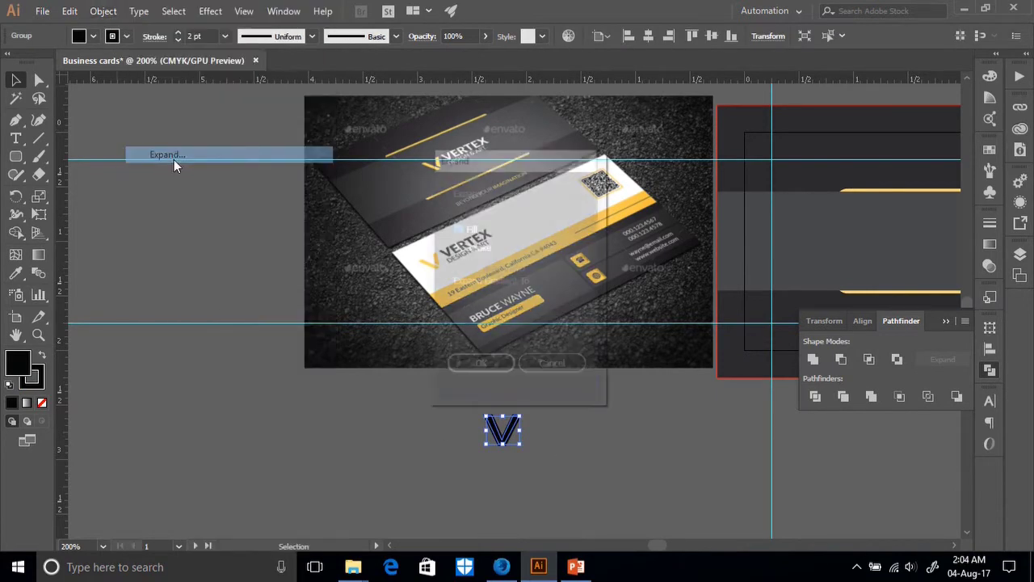
pyautogui.click(480, 366)
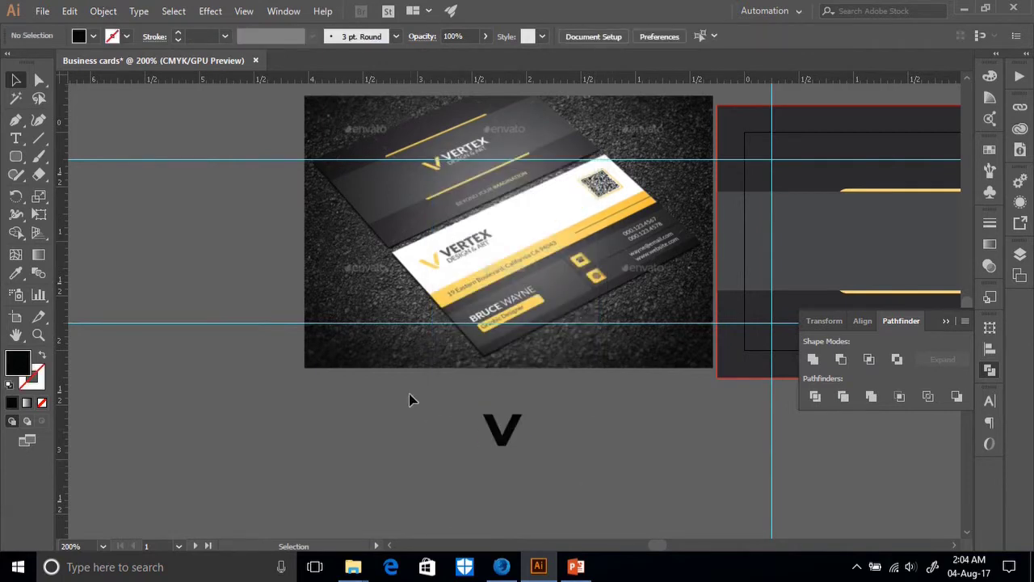
pyautogui.click(870, 396)
pyautogui.click(559, 483)
# Inspect the merged V's anchor points and zoom in close on the letter.
pyautogui.moveTo(353, 369); pyautogui.dragTo(550, 445)
pyautogui.click(535, 464)
pyautogui.click(508, 432)
pyautogui.press('a')
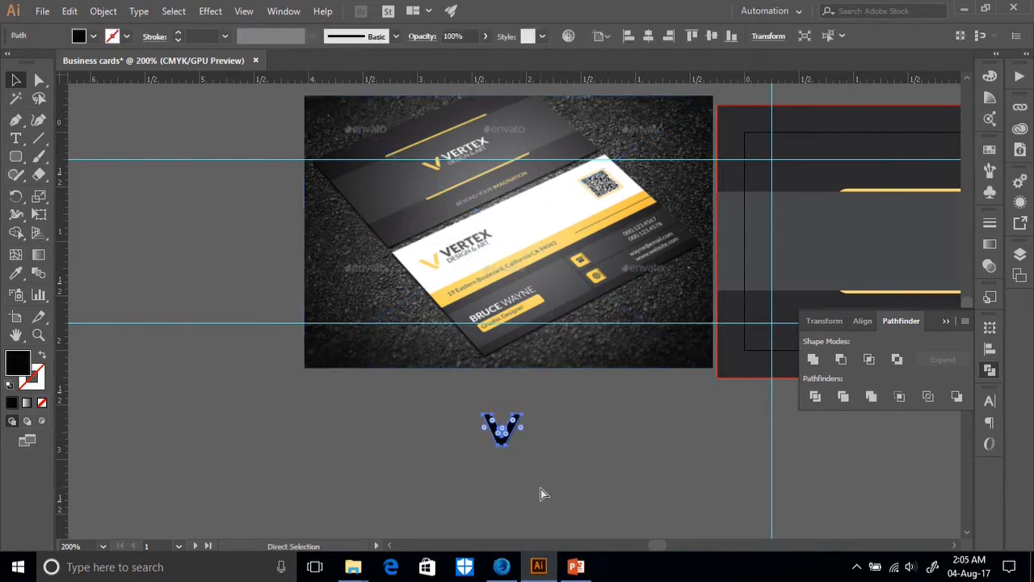
pyautogui.hotkey('ctrl', '-')
pyautogui.hotkey('ctrl', '-')
pyautogui.hotkey('ctrl', '-')
pyautogui.hotkey('ctrl', '+')
pyautogui.hotkey('ctrl', '+')
pyautogui.hotkey('ctrl', '+')
pyautogui.hotkey('ctrl', '+')
pyautogui.hotkey('ctrl', '+')
pyautogui.hotkey('ctrl', '+')
pyautogui.hotkey('ctrl', '+')
pyautogui.hotkey('ctrl', '+')
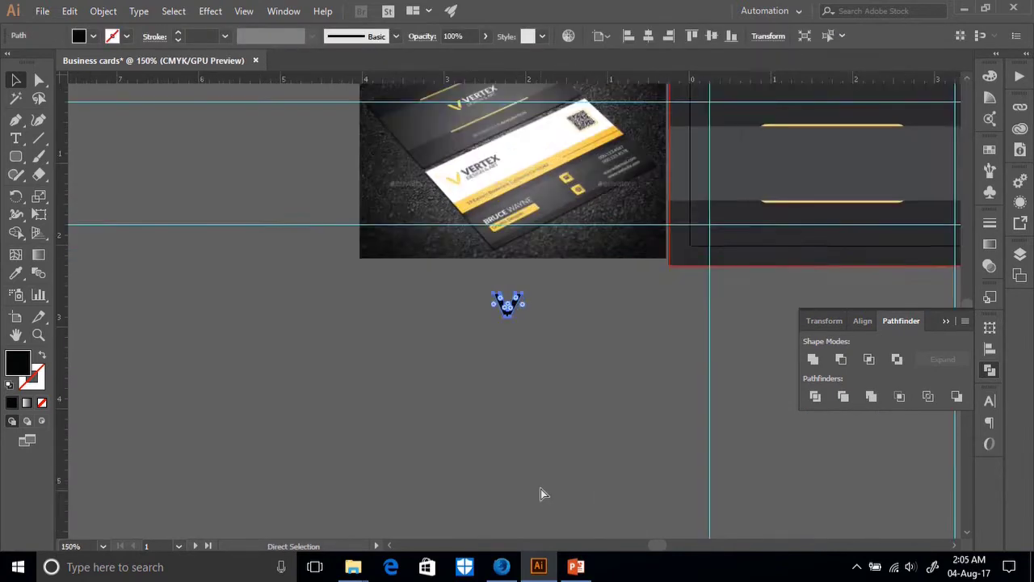
pyautogui.hotkey('ctrl', '+')
pyautogui.press('v')
pyautogui.click(15, 157)
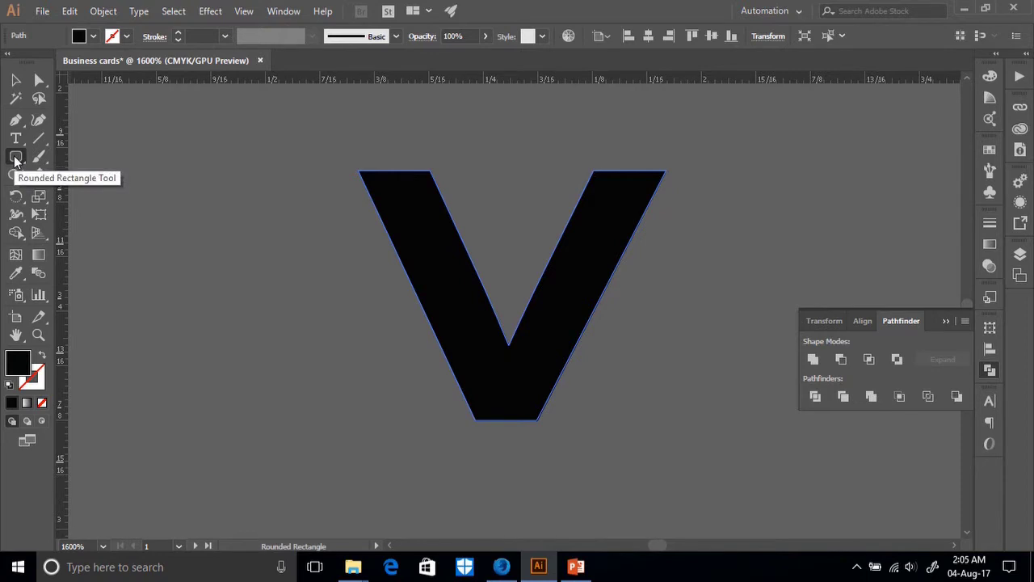
# Draw a bar, rotate it diagonally and lay it along the V's left arm, extending past it.
pyautogui.moveTo(15, 159); pyautogui.dragTo(47, 162)
pyautogui.moveTo(213, 234)
pyautogui.mouseDown()
pyautogui.moveTo(337, 283)
pyautogui.moveTo(371, 256)
pyautogui.mouseUp()
pyautogui.press('v')
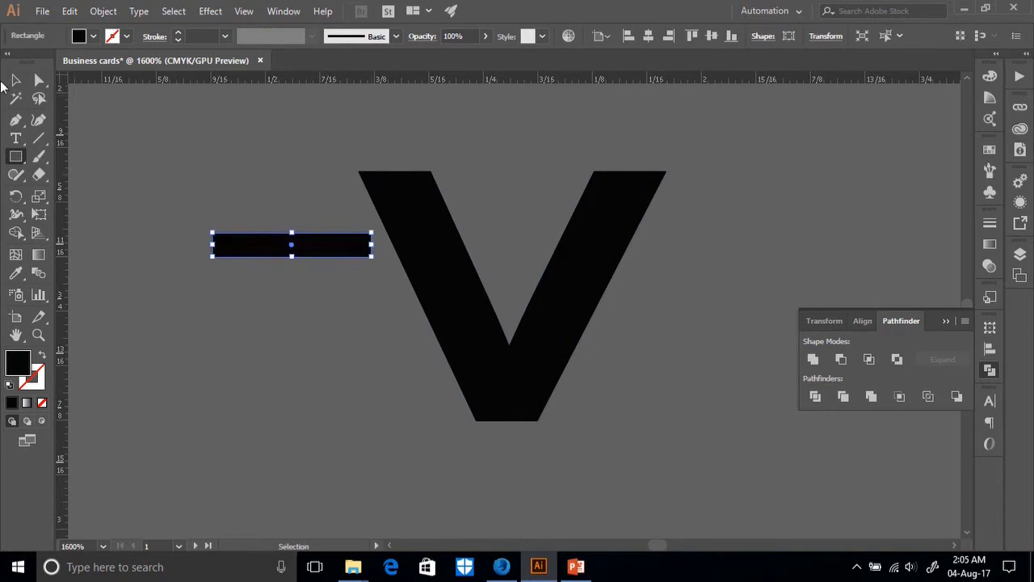
pyautogui.moveTo(376, 257); pyautogui.dragTo(348, 327)
pyautogui.moveTo(329, 289); pyautogui.dragTo(591, 446)
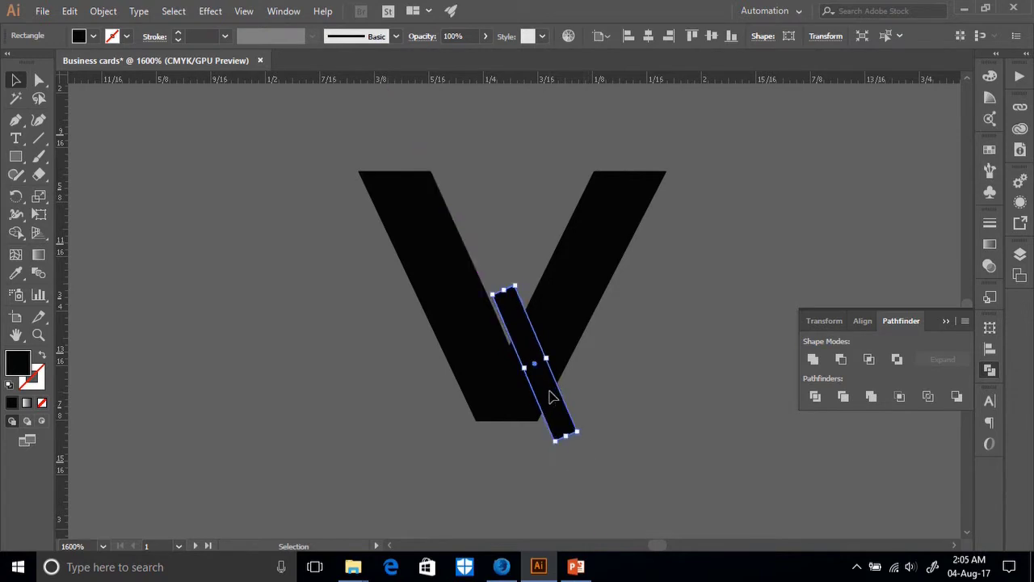
pyautogui.moveTo(547, 397); pyautogui.dragTo(548, 403)
pyautogui.moveTo(505, 299); pyautogui.dragTo(428, 122)
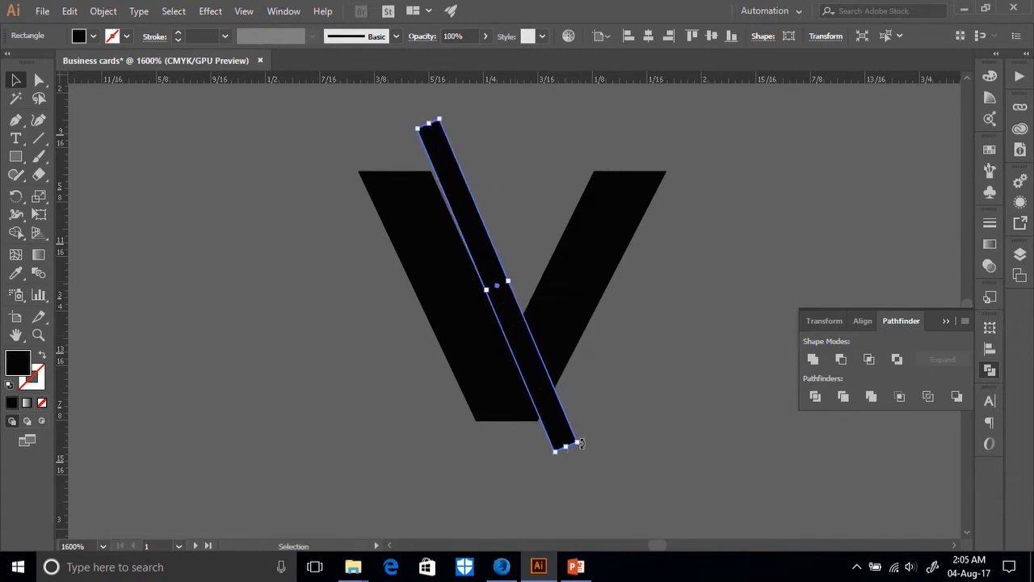
pyautogui.moveTo(581, 442); pyautogui.dragTo(588, 453)
pyautogui.click(633, 432)
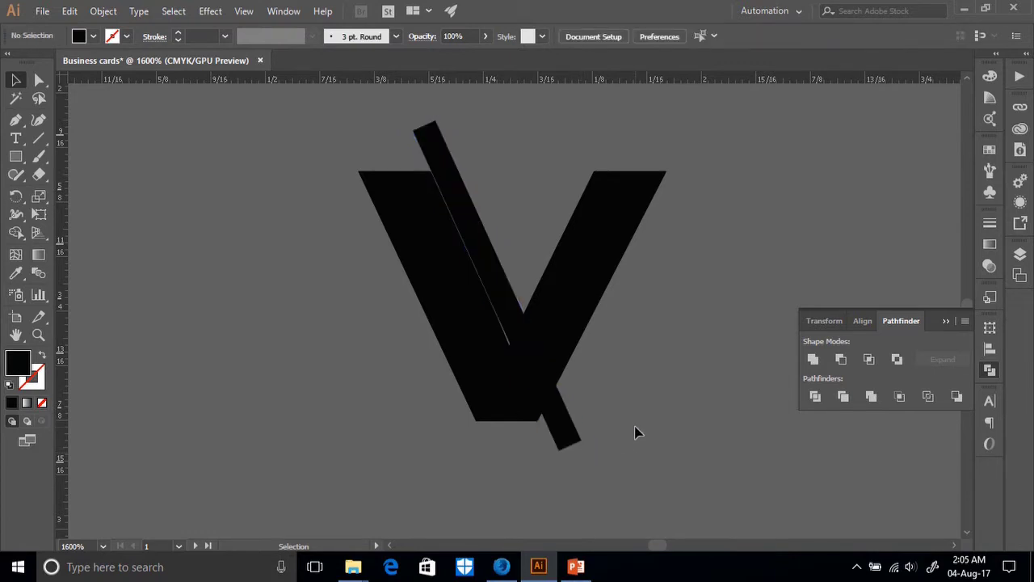
# Nudge the diagonal bar slightly left and narrow it to a thin 0.4 in strip.
pyautogui.hotkey('ctrl', '+')
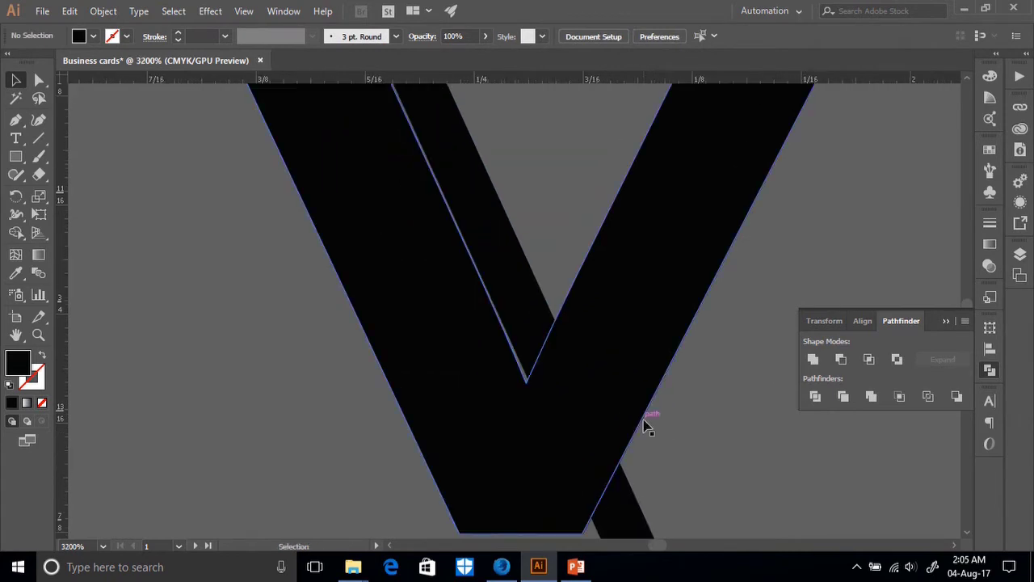
pyautogui.scroll(3, 571, 386)
pyautogui.moveTo(498, 369); pyautogui.dragTo(500, 371)
pyautogui.scroll(-4, 527, 331)
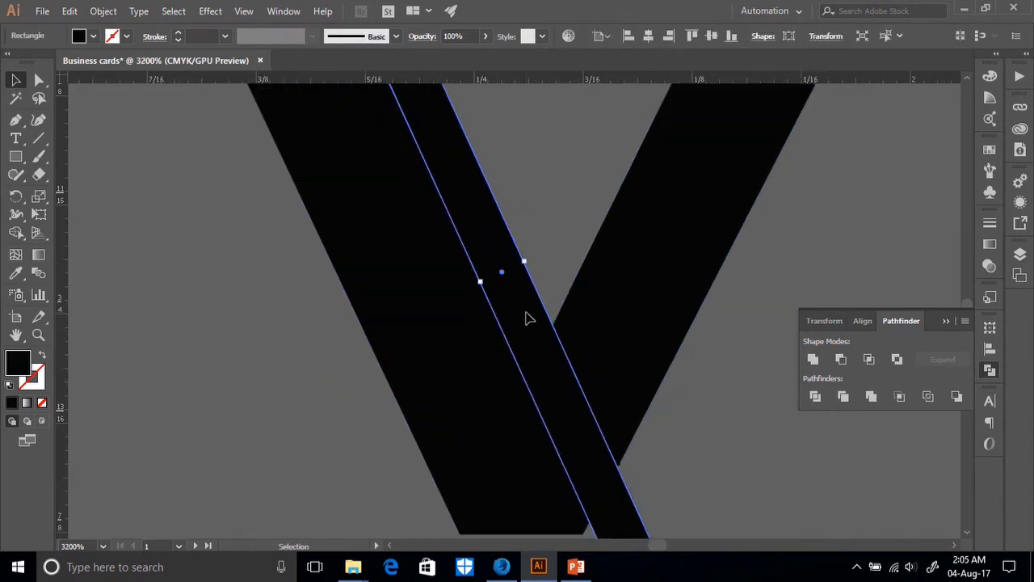
pyautogui.hotkey('ctrl', '-')
pyautogui.hotkey('ctrl', '-')
pyautogui.hotkey('ctrl', '-')
pyautogui.hotkey('ctrl', '-')
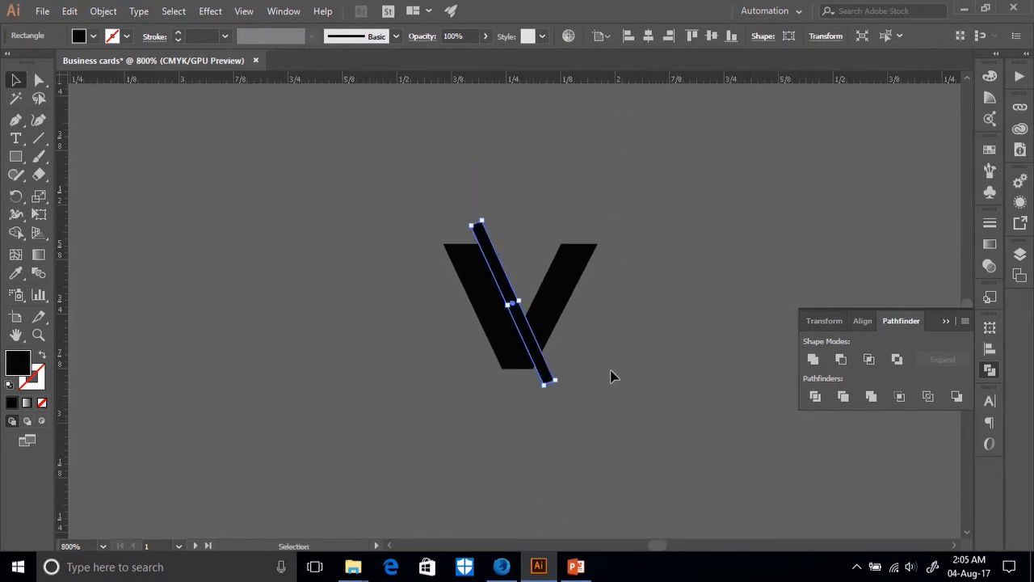
pyautogui.hotkey('ctrl', '+')
pyautogui.hotkey('ctrl', '+')
pyautogui.hotkey('ctrl', '+')
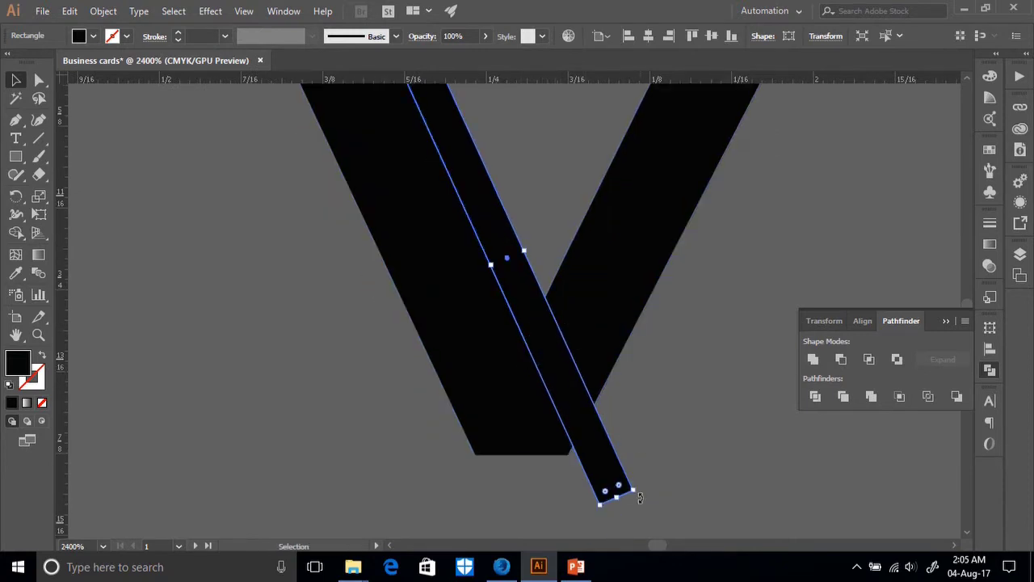
pyautogui.click(634, 515)
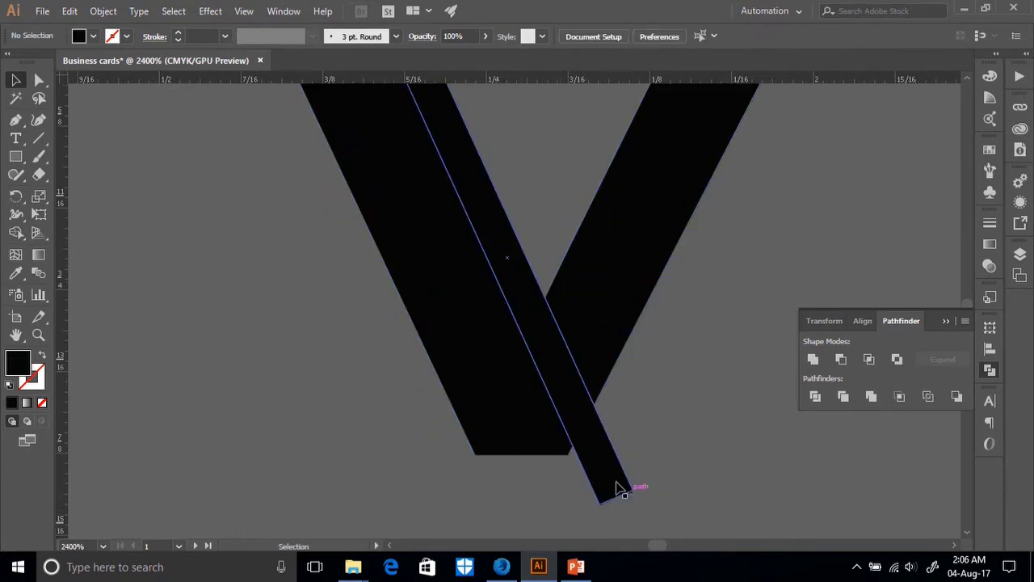
pyautogui.moveTo(619, 480); pyautogui.dragTo(612, 482)
pyautogui.scroll(3, 544, 423)
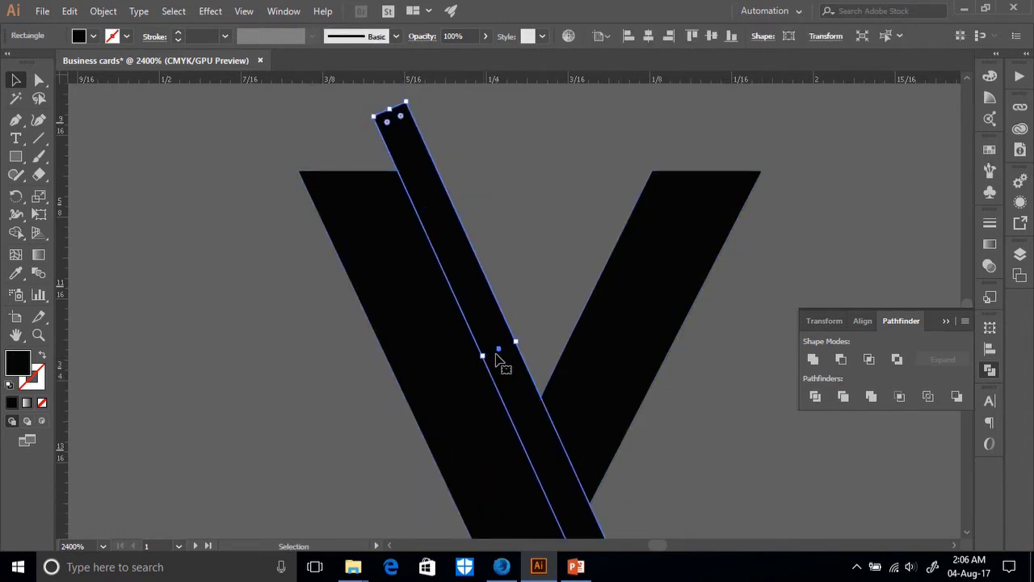
pyautogui.moveTo(514, 342); pyautogui.dragTo(512, 348)
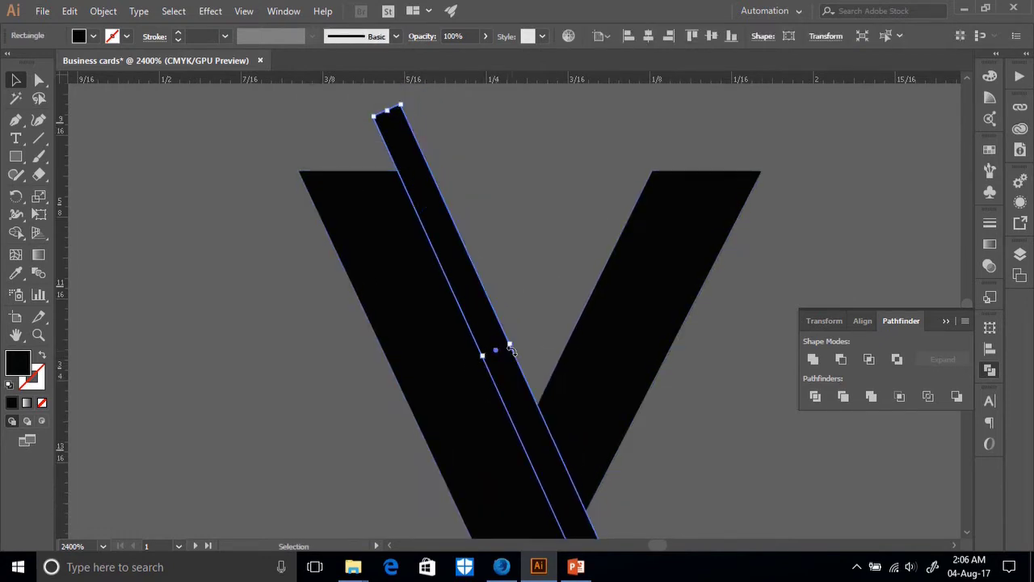
pyautogui.click(651, 456)
pyautogui.scroll(-3, 651, 456)
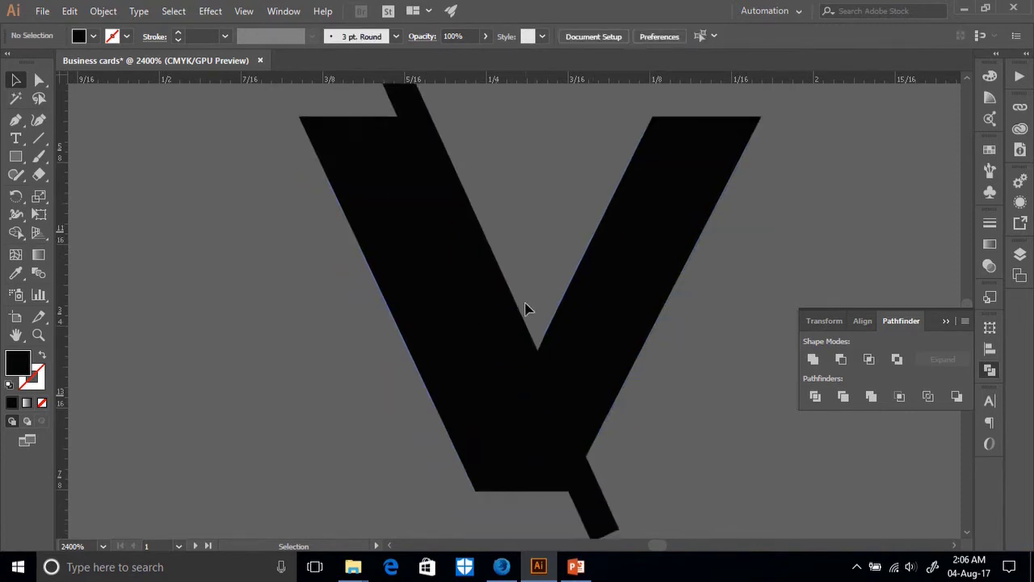
# Split the V with the thin diagonal bar using Pathfinder Divide.
pyautogui.click(501, 335)
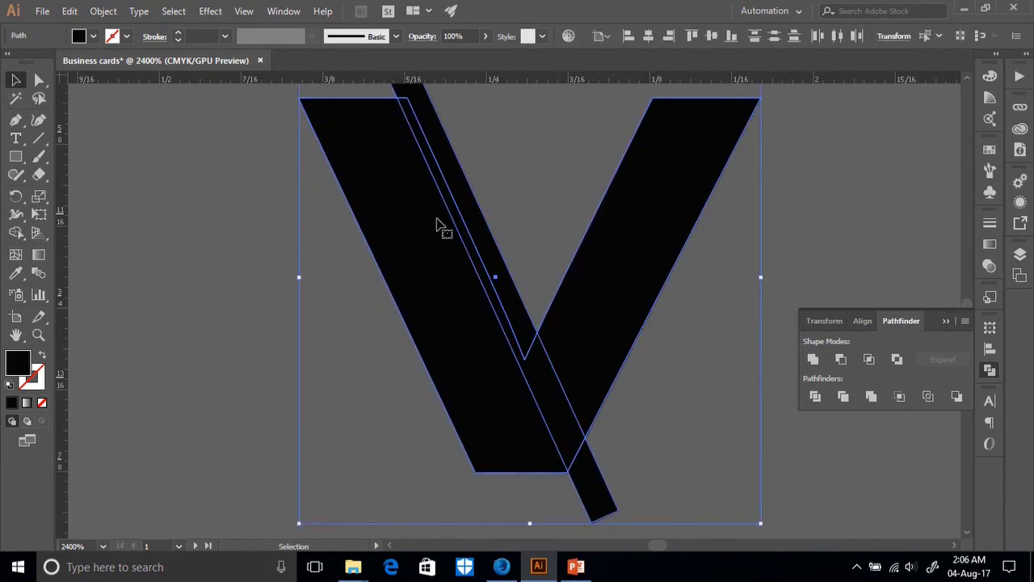
pyautogui.scroll(2, 688, 458)
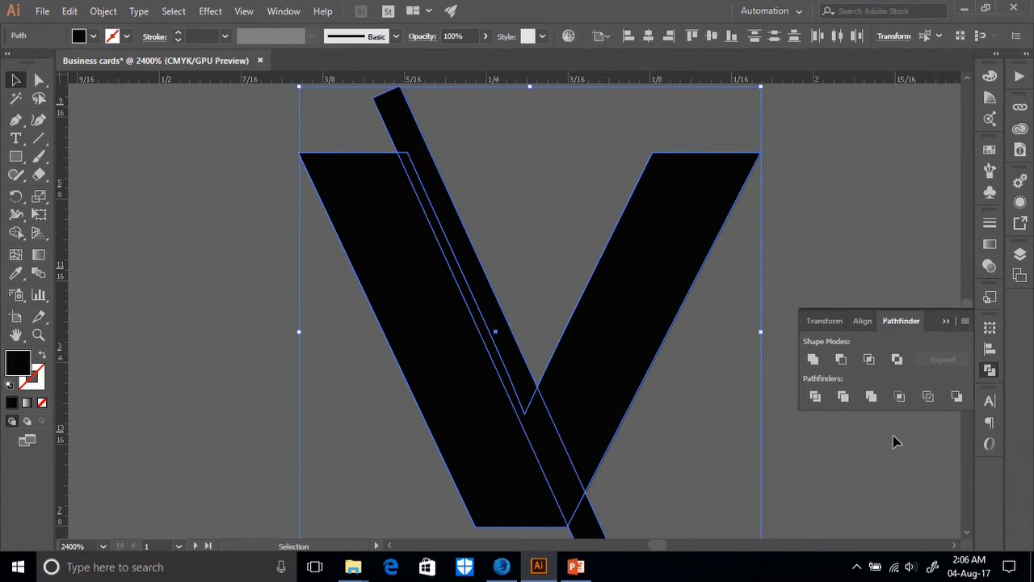
pyautogui.click(815, 396)
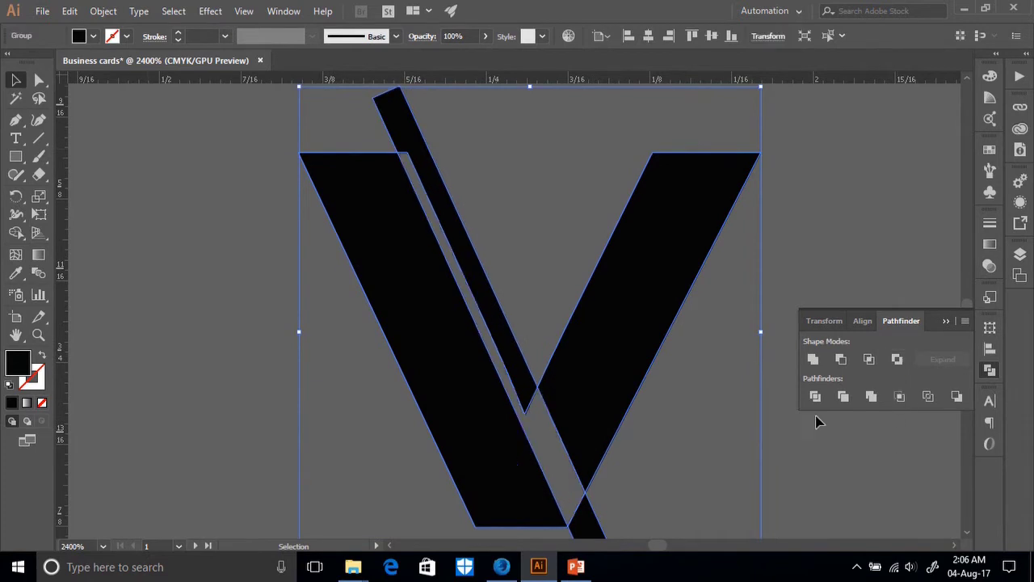
pyautogui.click(772, 481)
# Delete the diagonal bar piece and the small leftover scrap at the V's base.
pyautogui.click(38, 80)
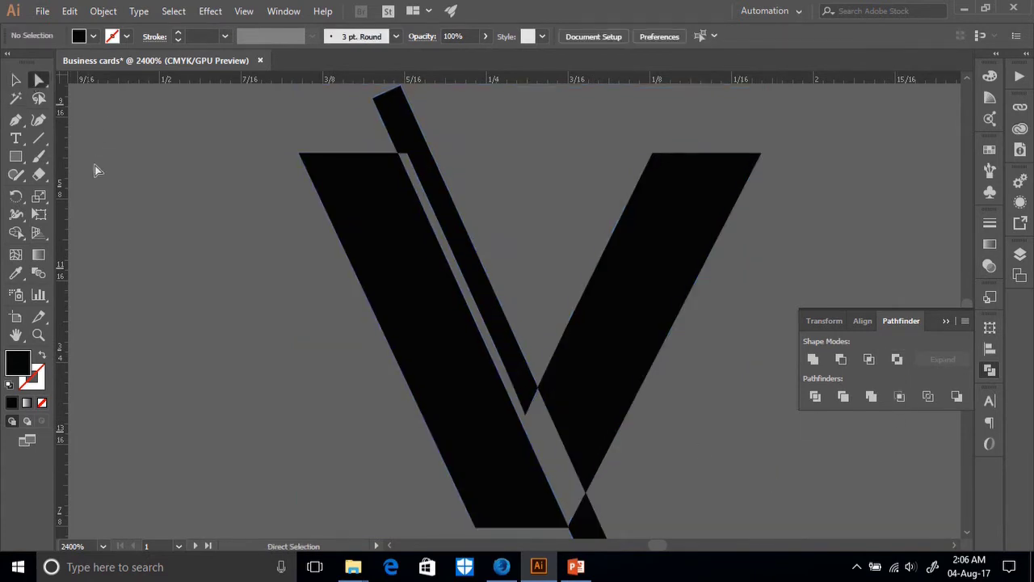
pyautogui.click(403, 132)
pyautogui.press('Delete')
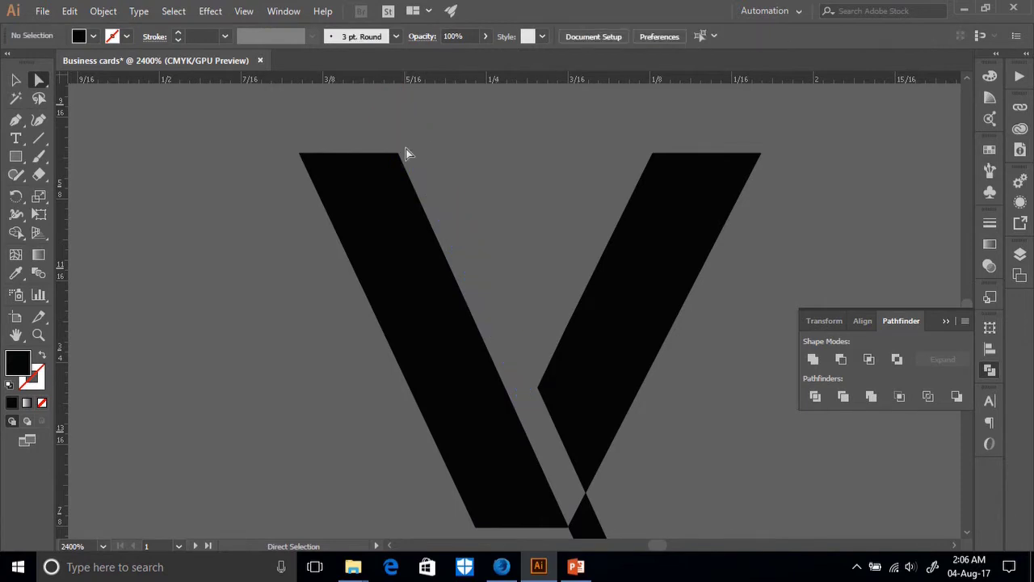
pyautogui.scroll(-2, 554, 439)
pyautogui.press('Delete')
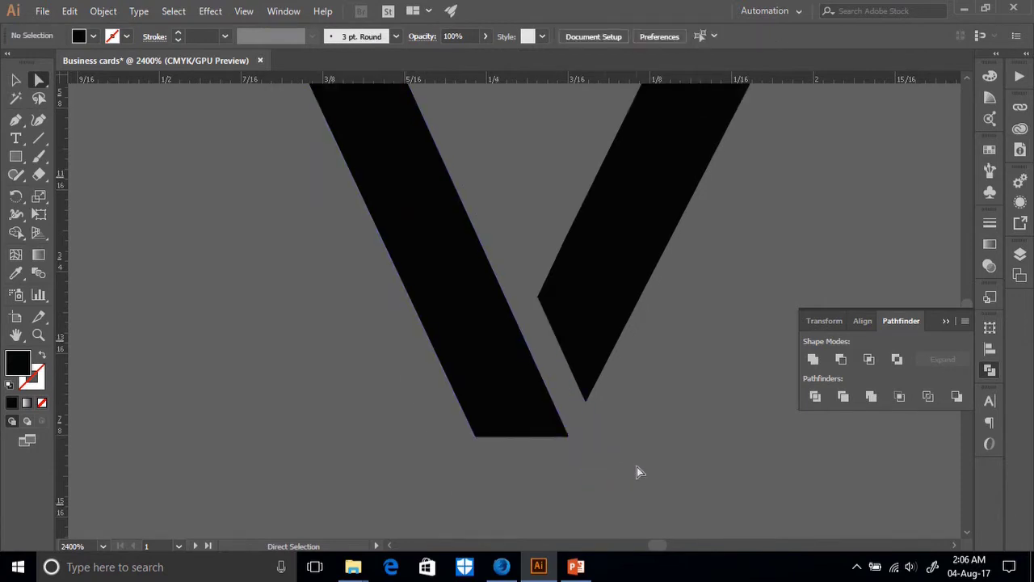
pyautogui.hotkey('ctrl', '-')
pyautogui.hotkey('ctrl', '-')
pyautogui.hotkey('ctrl', '-')
pyautogui.hotkey('ctrl', '-')
pyautogui.hotkey('ctrl', '-')
pyautogui.hotkey('ctrl', '-')
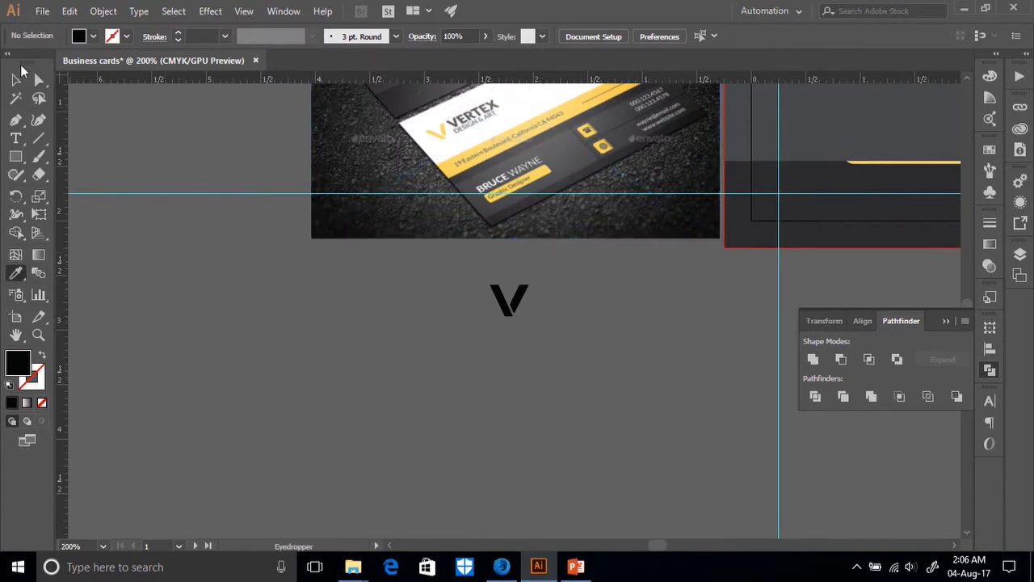
# Colour the V logo with the reference card's yellow using the Eyedropper.
pyautogui.press('v')
pyautogui.moveTo(563, 342); pyautogui.dragTo(462, 310)
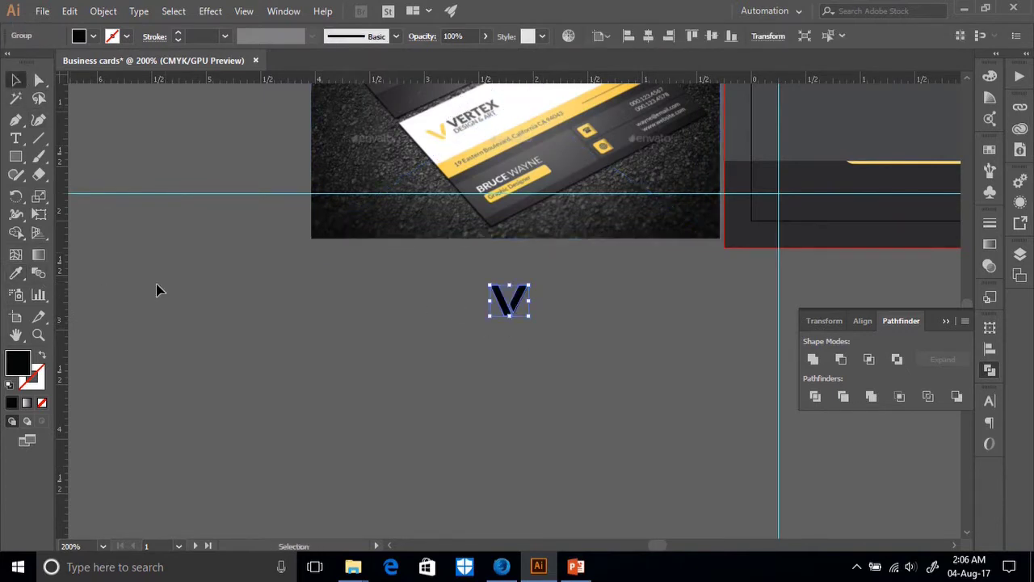
pyautogui.click(15, 273)
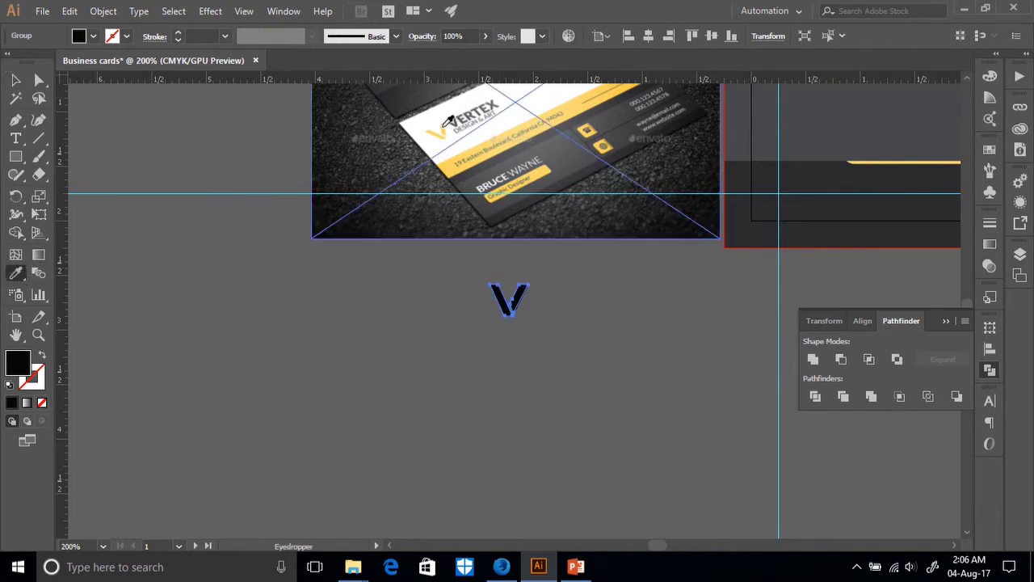
pyautogui.click(443, 127)
pyautogui.click(16, 80)
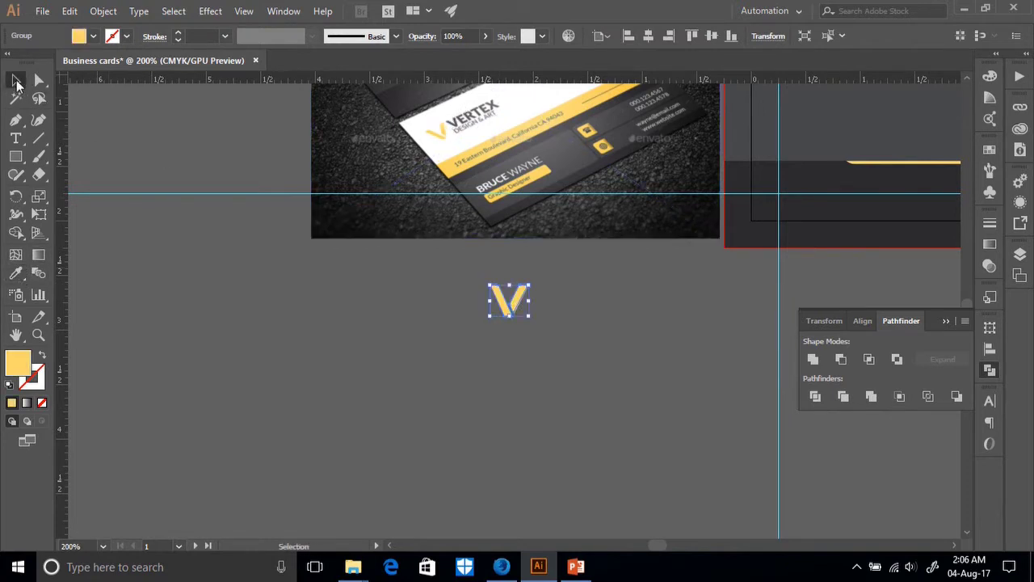
# Add the text VERTEX in Myriad Pro Bold and move it beside the V.
pyautogui.click(15, 138)
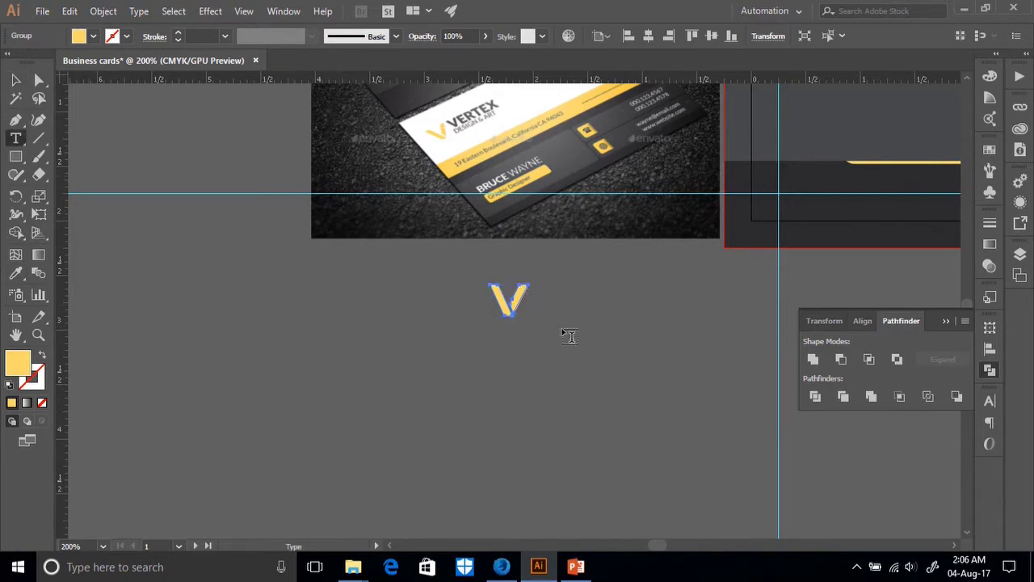
pyautogui.click(581, 343)
pyautogui.press('BackSpace')
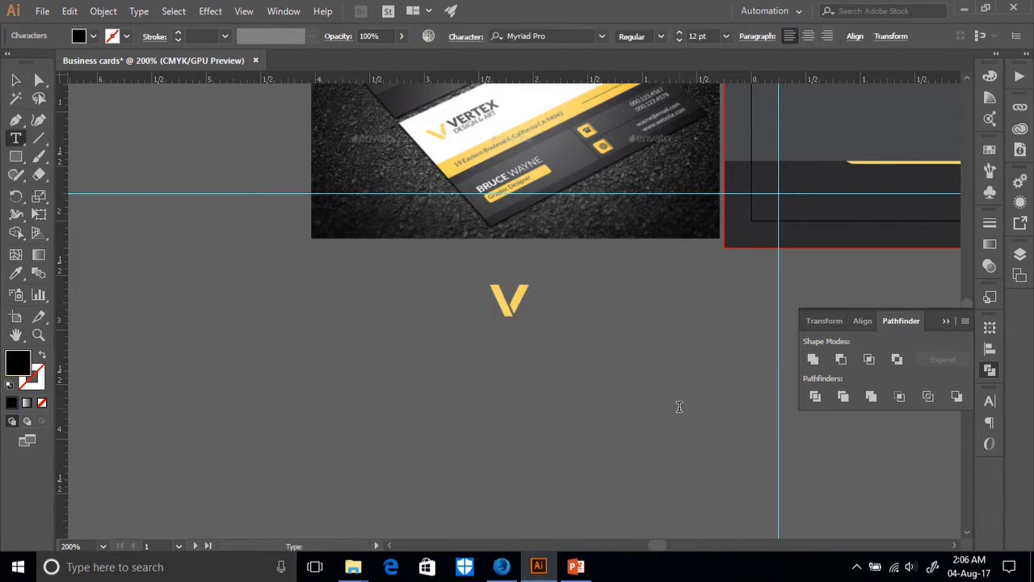
pyautogui.write('VER')
pyautogui.click(16, 79)
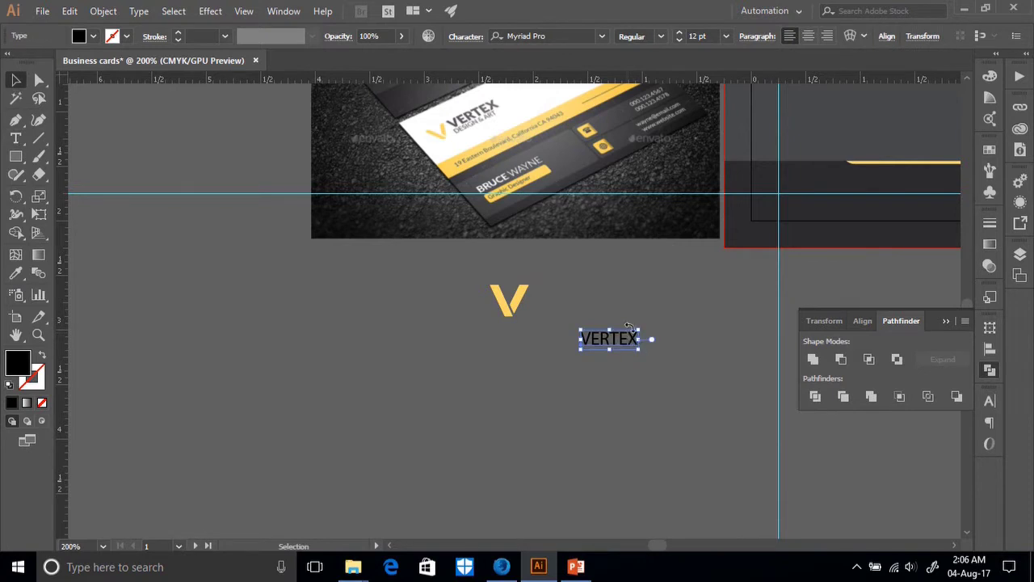
pyautogui.click(991, 400)
pyautogui.click(960, 457)
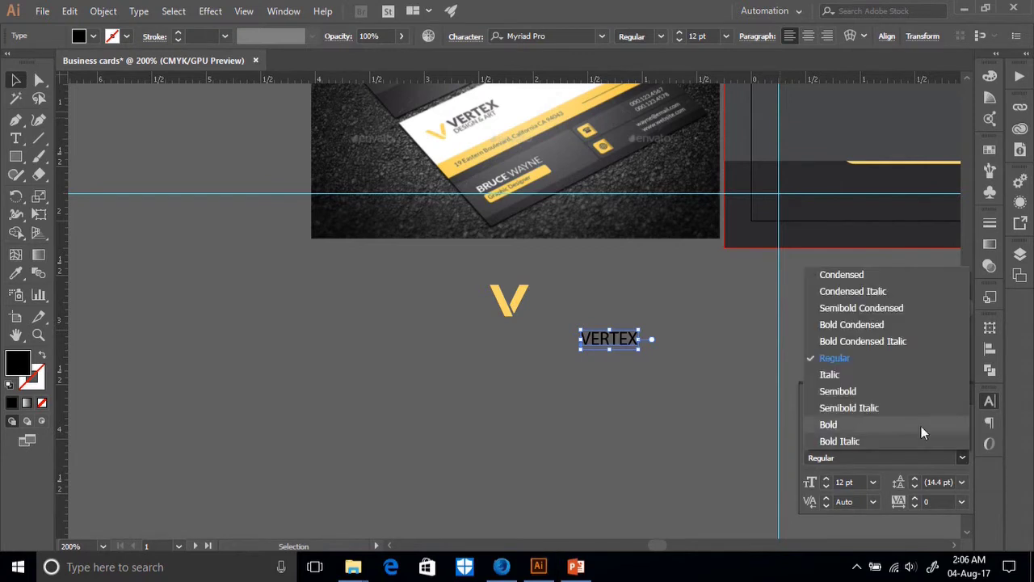
pyautogui.click(828, 424)
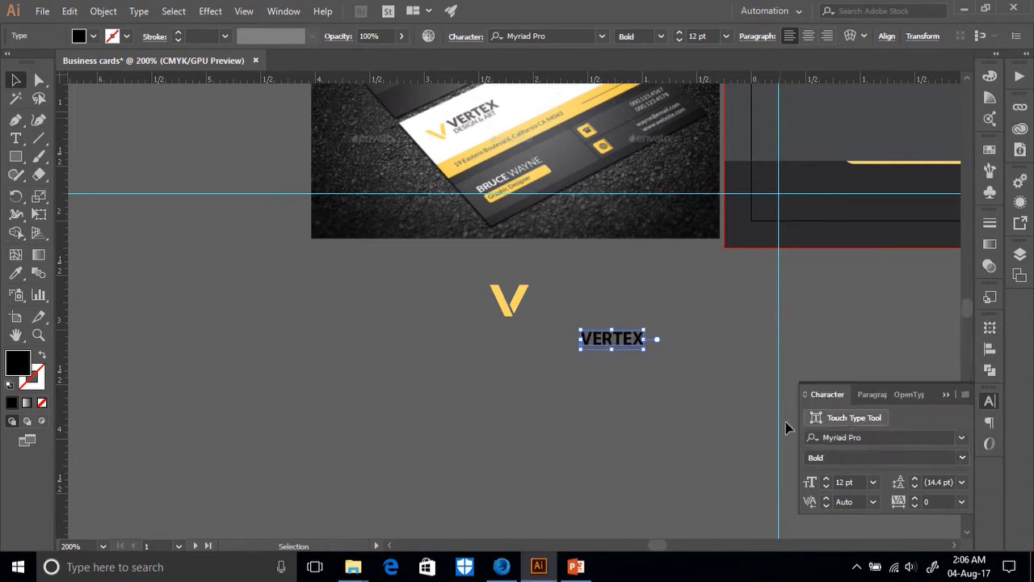
pyautogui.click(692, 374)
pyautogui.moveTo(605, 339); pyautogui.dragTo(575, 289)
# Place VERTEX next to the V, try a top alignment, then undo it.
pyautogui.click(637, 314)
pyautogui.click(490, 285)
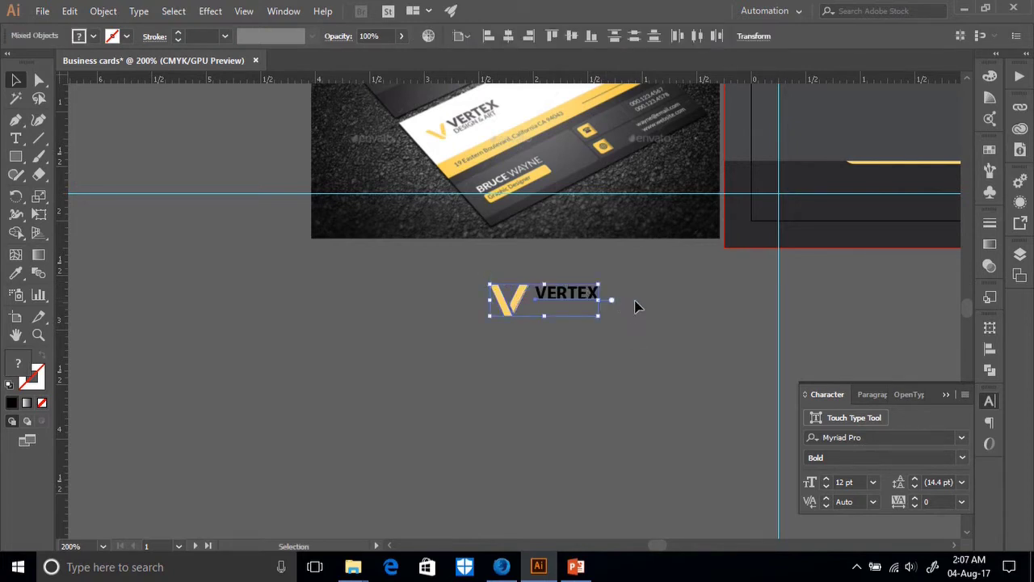
pyautogui.click(553, 36)
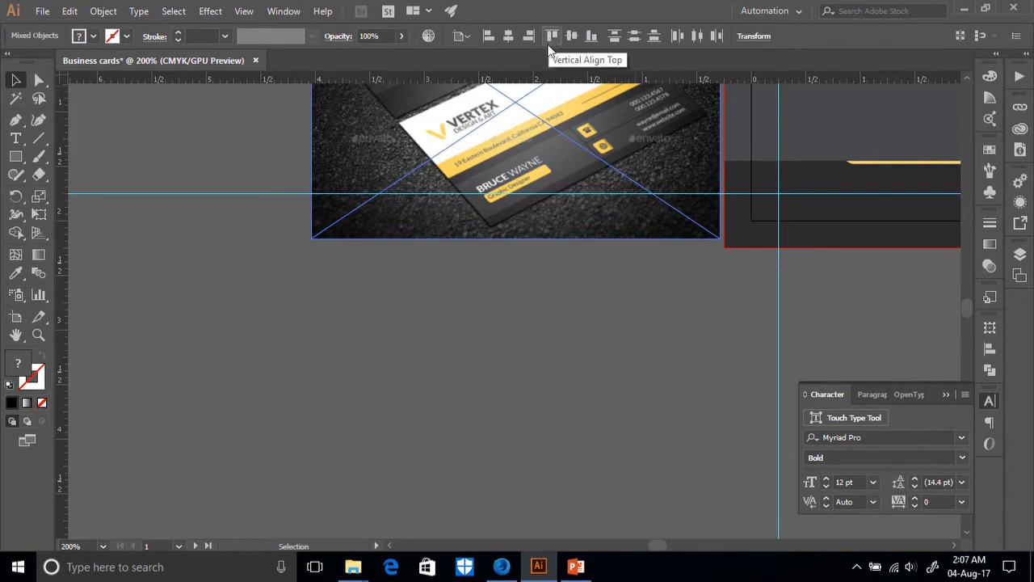
pyautogui.hotkey('ctrl', 'z')
# Move the V and VERTEX pair to just below the dark card front.
pyautogui.scroll(3, 639, 248)
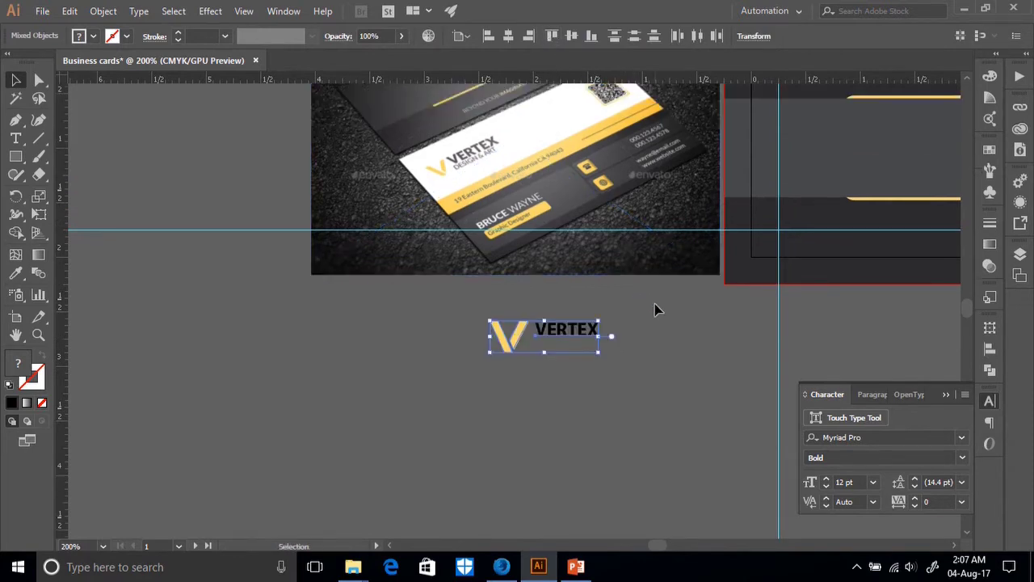
pyautogui.hscroll(5, 743, 427)
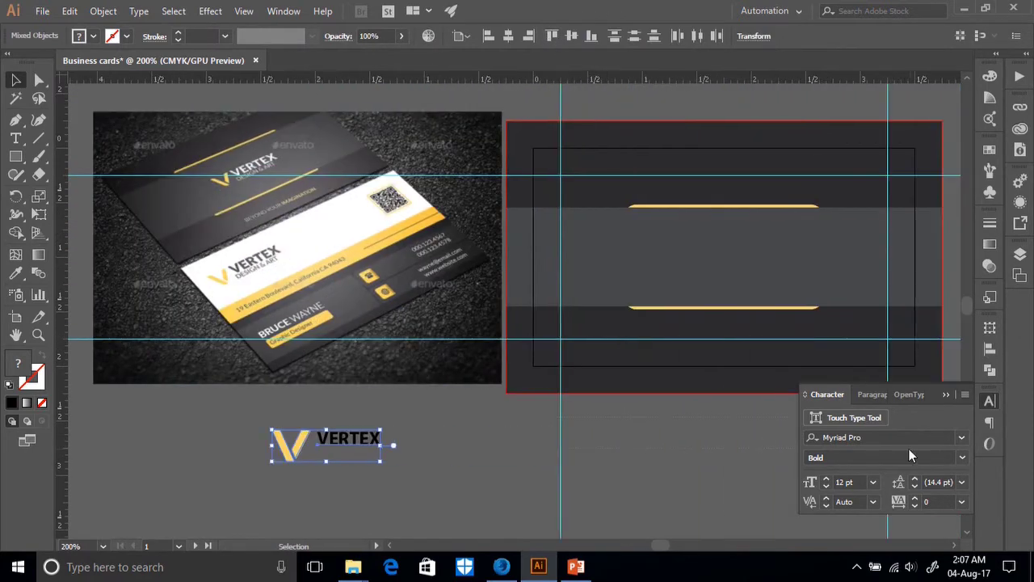
pyautogui.hscroll(6, 595, 434)
pyautogui.click(332, 460)
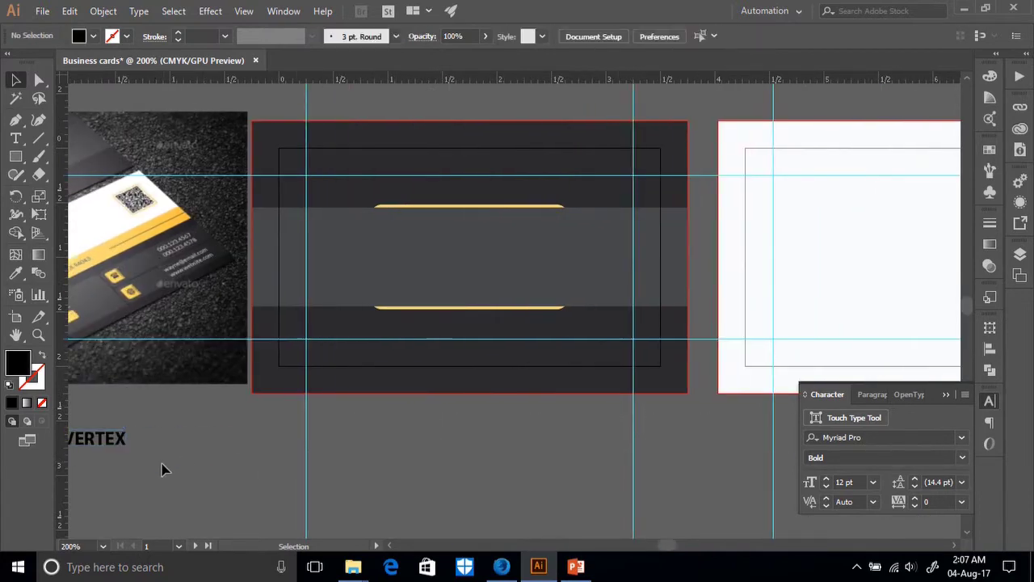
pyautogui.hscroll(-3, 162, 470)
pyautogui.moveTo(272, 469); pyautogui.dragTo(150, 441)
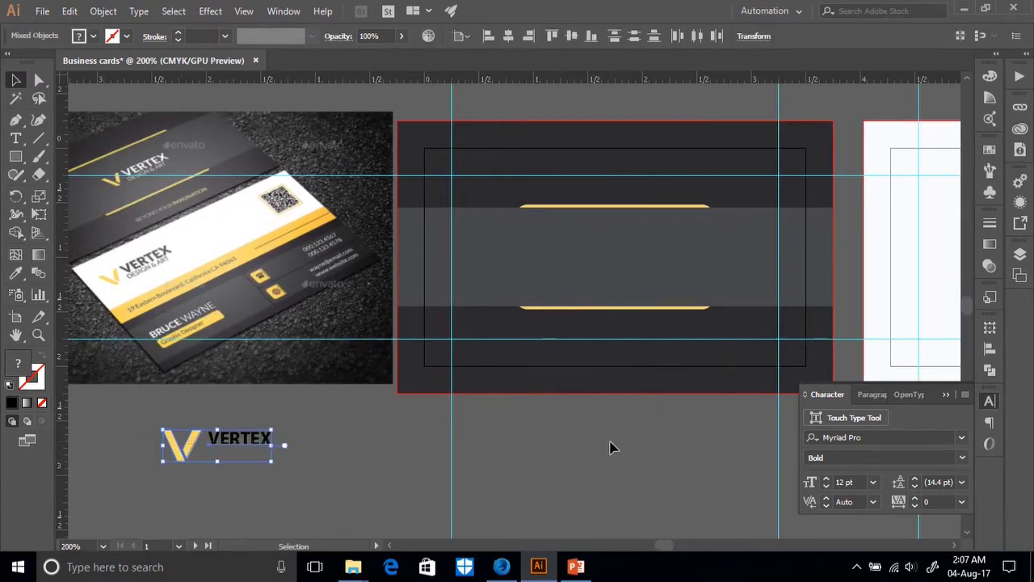
pyautogui.moveTo(183, 448); pyautogui.dragTo(600, 424)
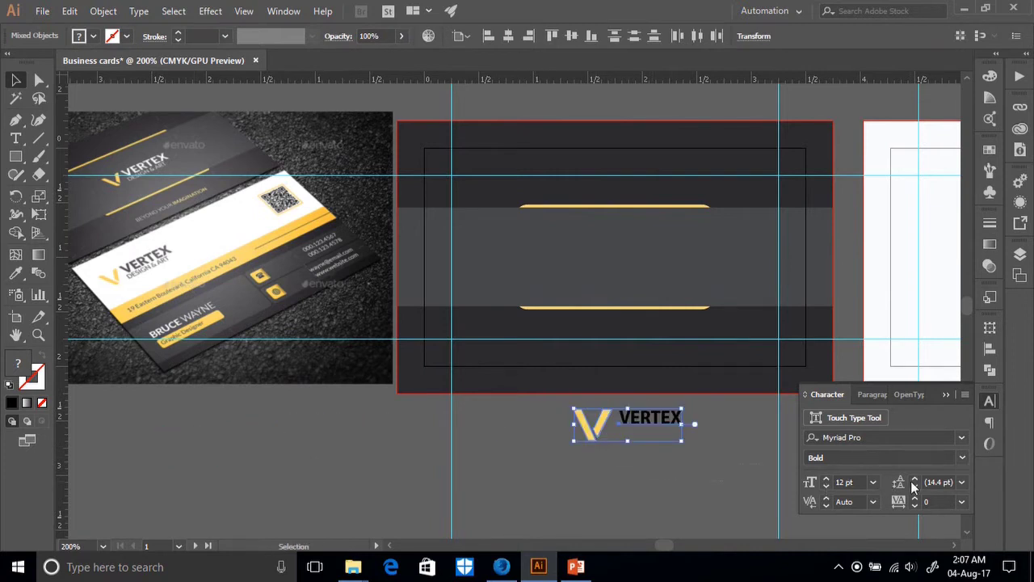
pyautogui.hscroll(1, 973, 484)
pyautogui.hscroll(4, 972, 484)
pyautogui.click(471, 480)
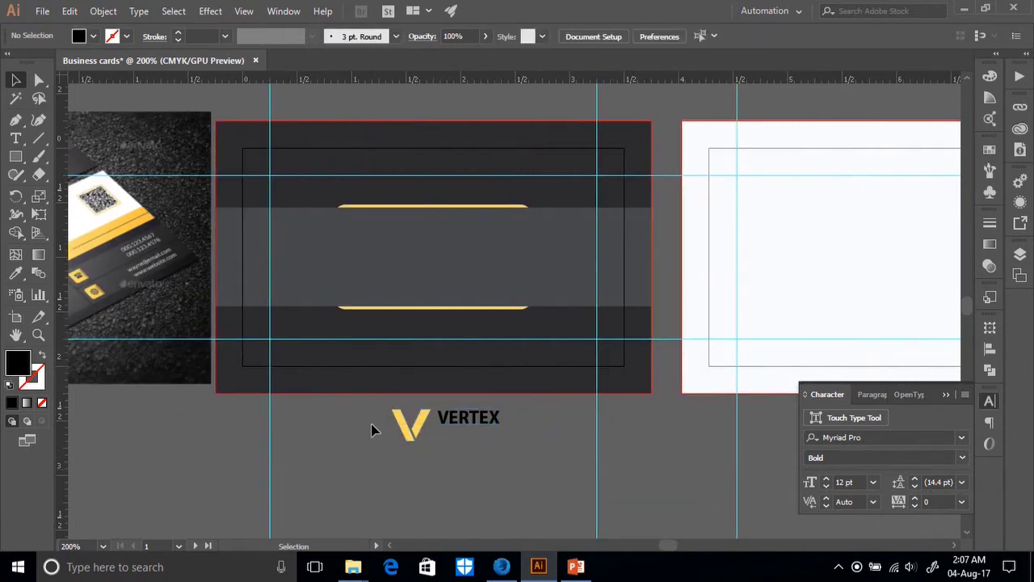
# Top-align the V and VERTEX, then undo when they jump to the card's edge.
pyautogui.click(412, 436)
pyautogui.click(445, 469)
pyautogui.click(414, 438)
pyautogui.click(461, 426)
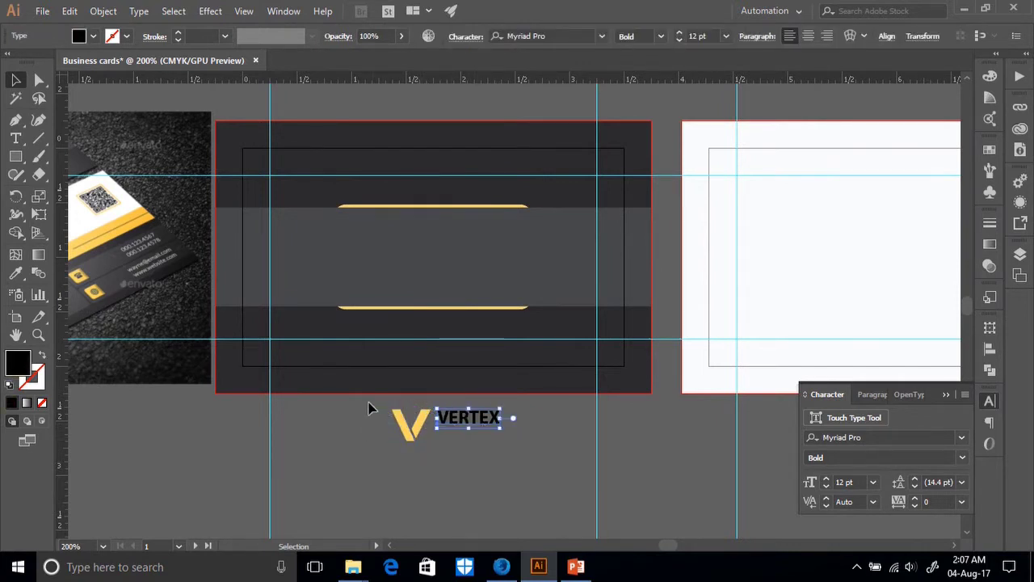
pyautogui.click(548, 409)
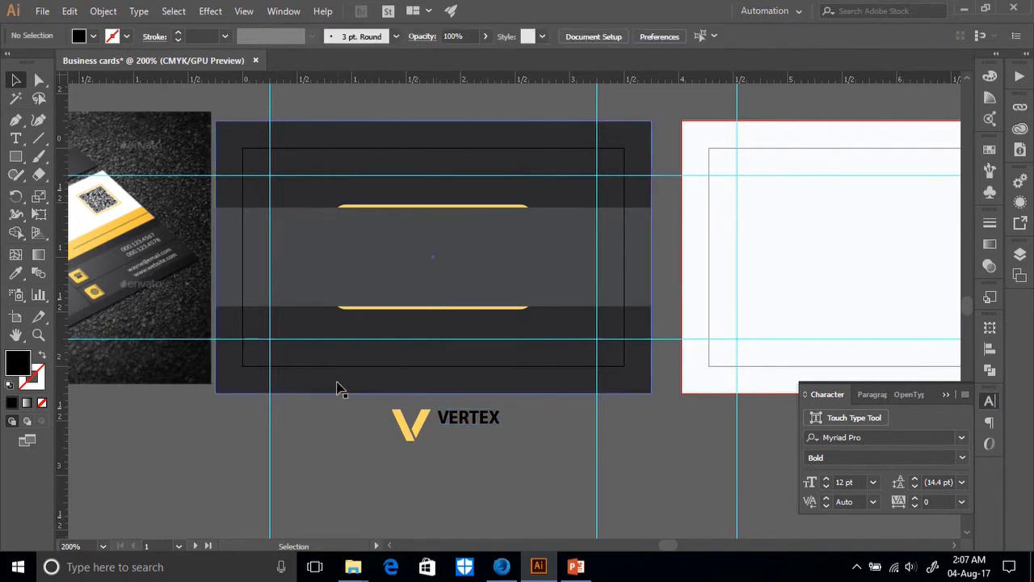
pyautogui.click(502, 420)
pyautogui.click(509, 459)
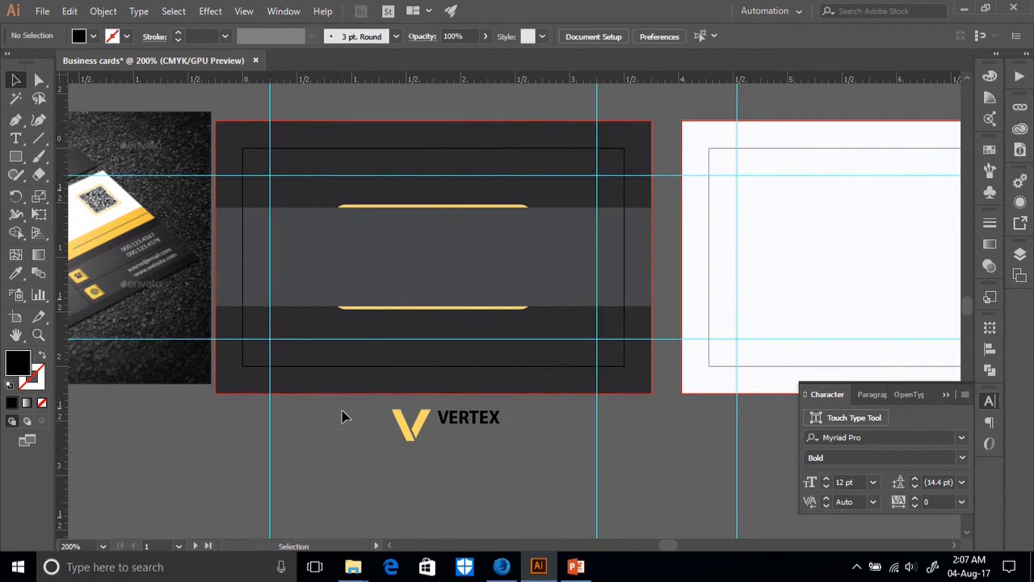
pyautogui.moveTo(342, 416); pyautogui.dragTo(428, 435)
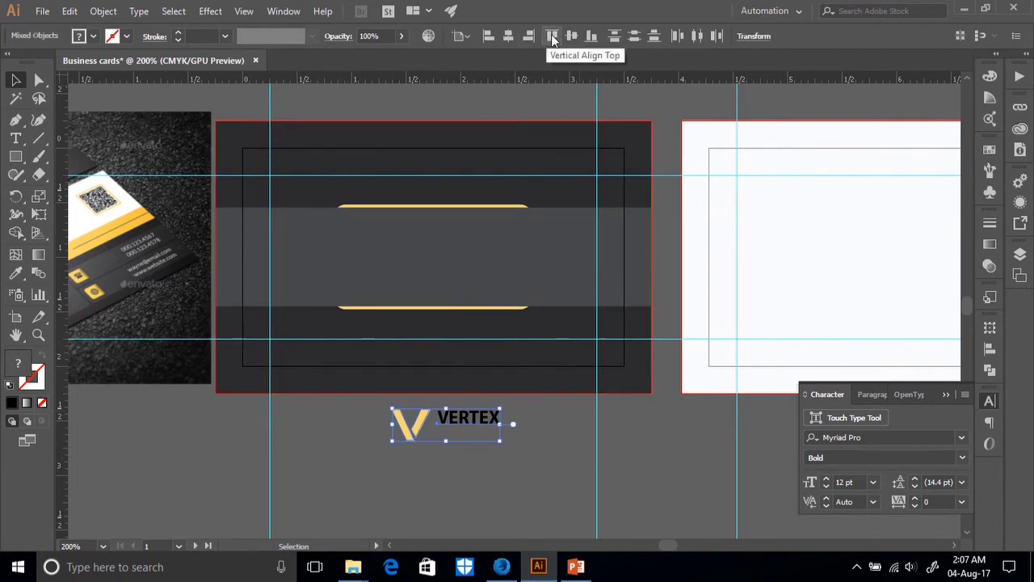
pyautogui.click(552, 36)
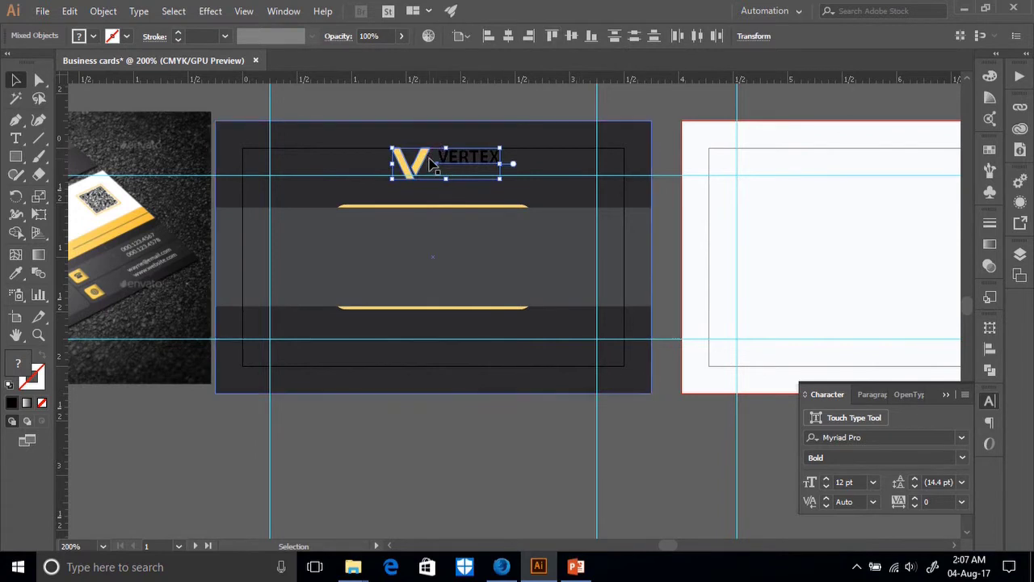
pyautogui.press('a')
pyautogui.hotkey('ctrl', 'z')
pyautogui.press('v')
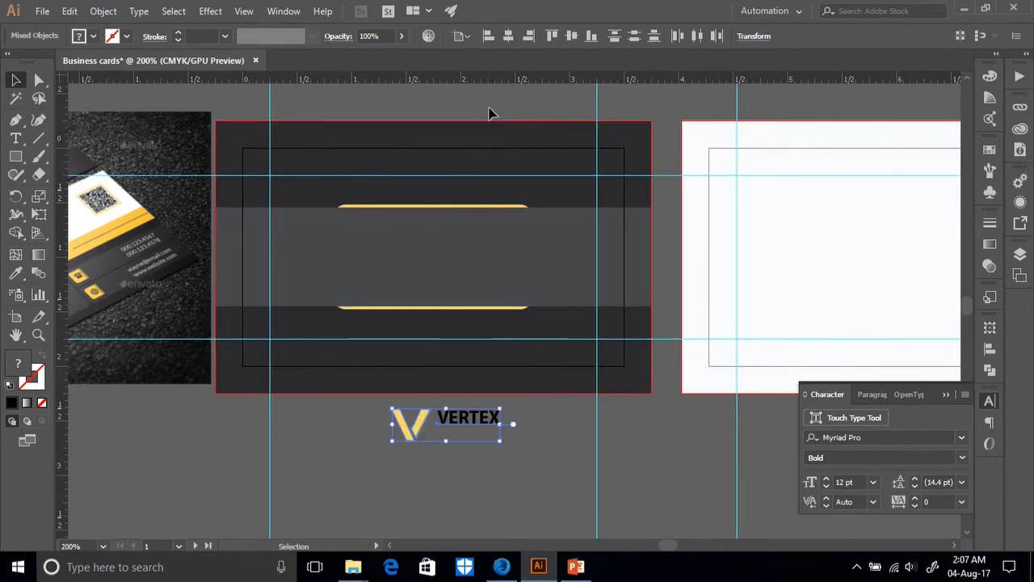
# Set the Align To option to Align to Selection instead of the artboard.
pyautogui.click(468, 37)
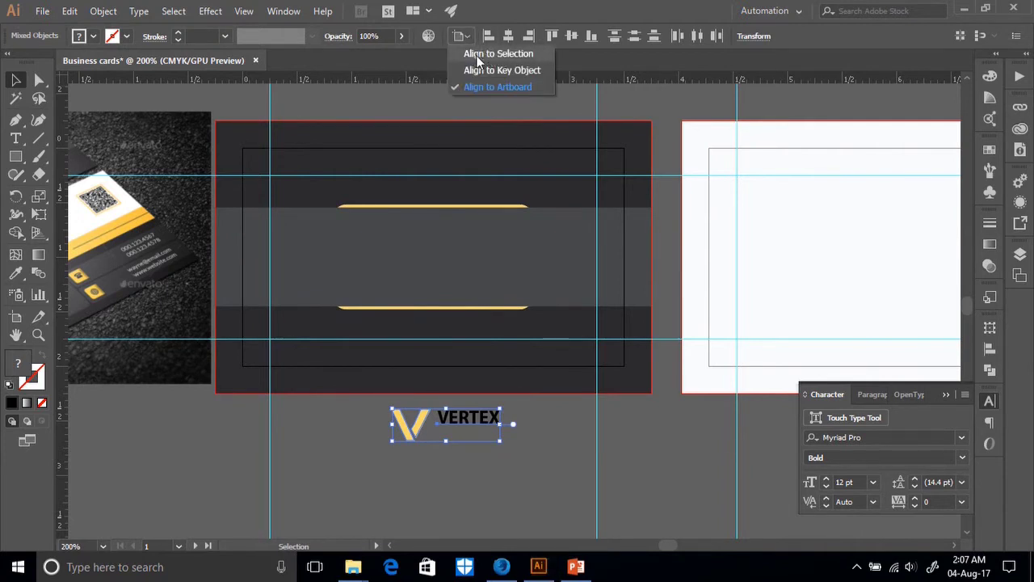
pyautogui.click(467, 34)
pyautogui.click(467, 32)
pyautogui.click(497, 54)
pyautogui.click(510, 462)
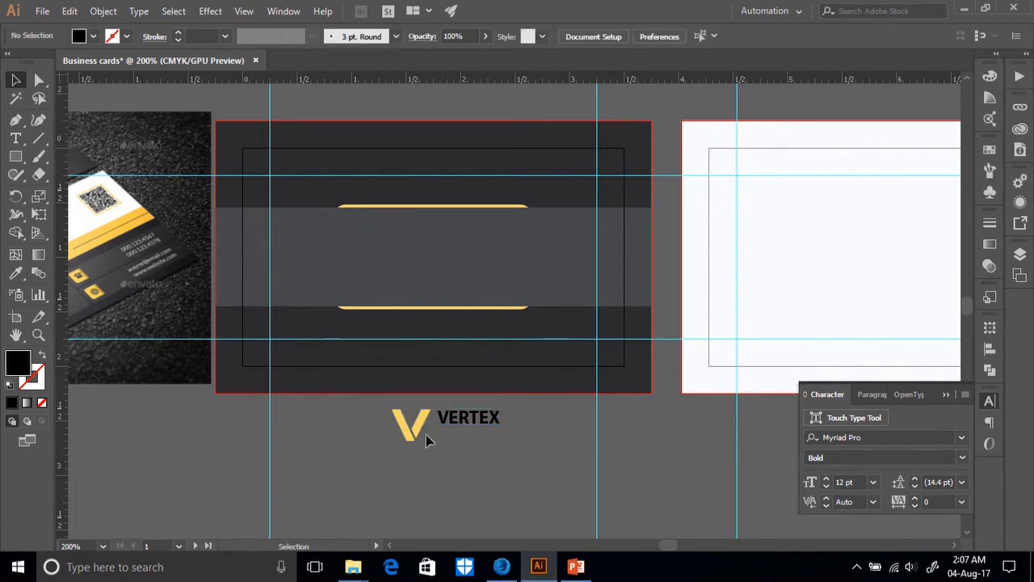
pyautogui.moveTo(360, 413); pyautogui.dragTo(418, 471)
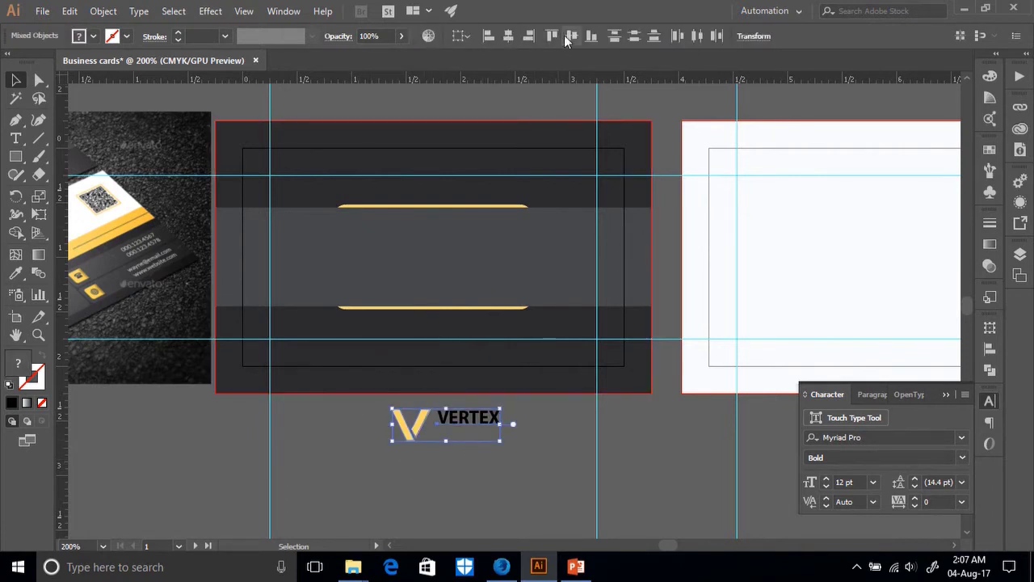
pyautogui.click(483, 476)
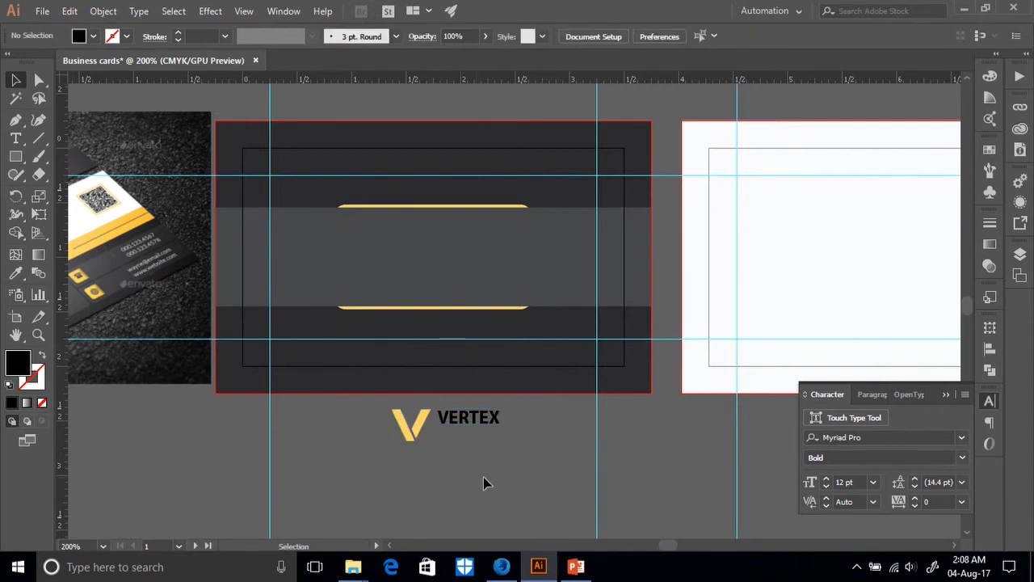
# Reposition the V and VERTEX logo roughly centred beneath the dark card.
pyautogui.click(408, 428)
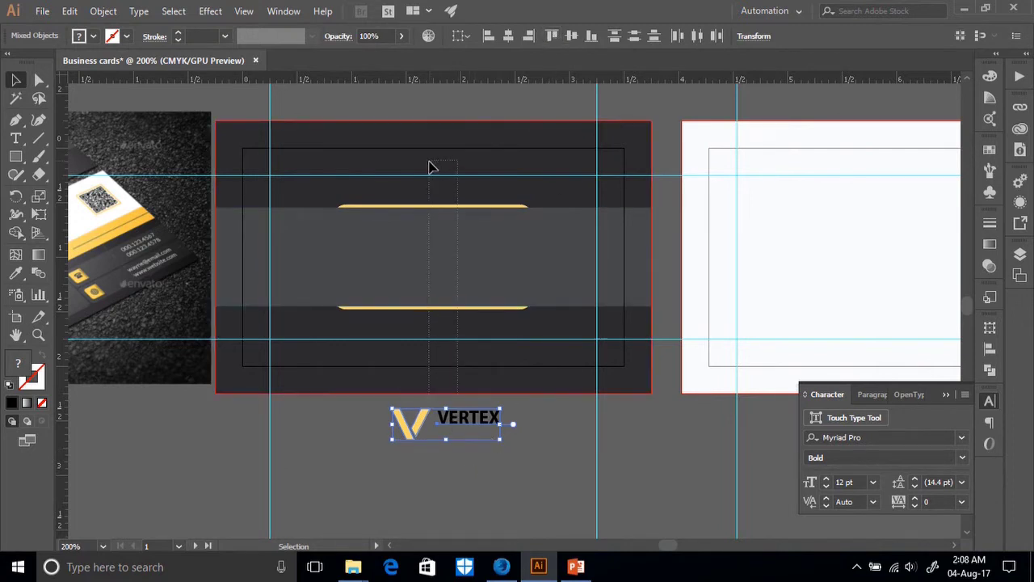
pyautogui.click(457, 420)
pyautogui.keyDown('shift'); pyautogui.click(408, 424); pyautogui.keyUp('shift')
pyautogui.moveTo(420, 428); pyautogui.dragTo(435, 462)
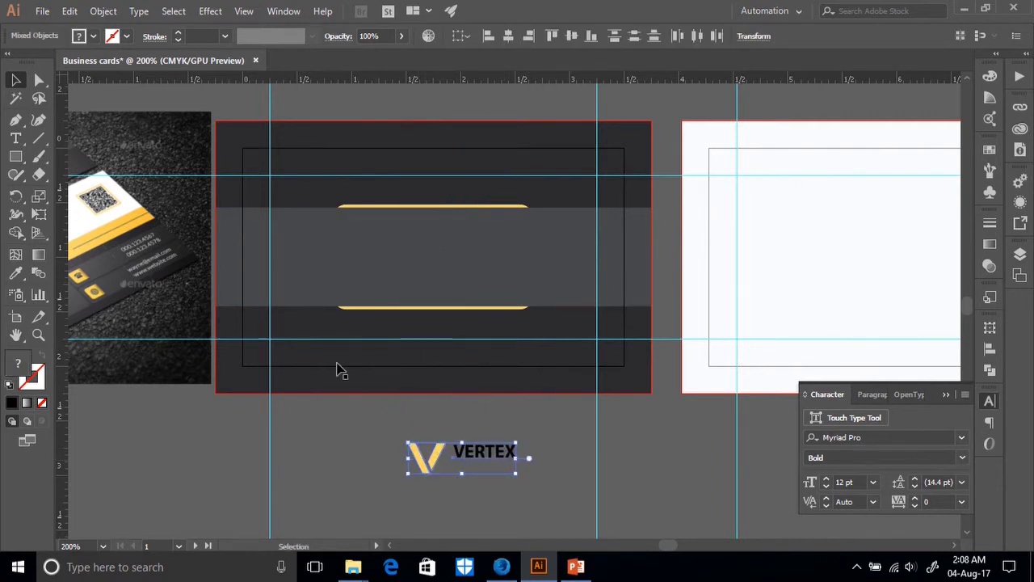
pyautogui.click(515, 489)
pyautogui.moveTo(376, 436); pyautogui.dragTo(484, 476)
pyautogui.moveTo(484, 464); pyautogui.dragTo(457, 452)
pyautogui.click(447, 494)
pyautogui.hscroll(-5, 196, 503)
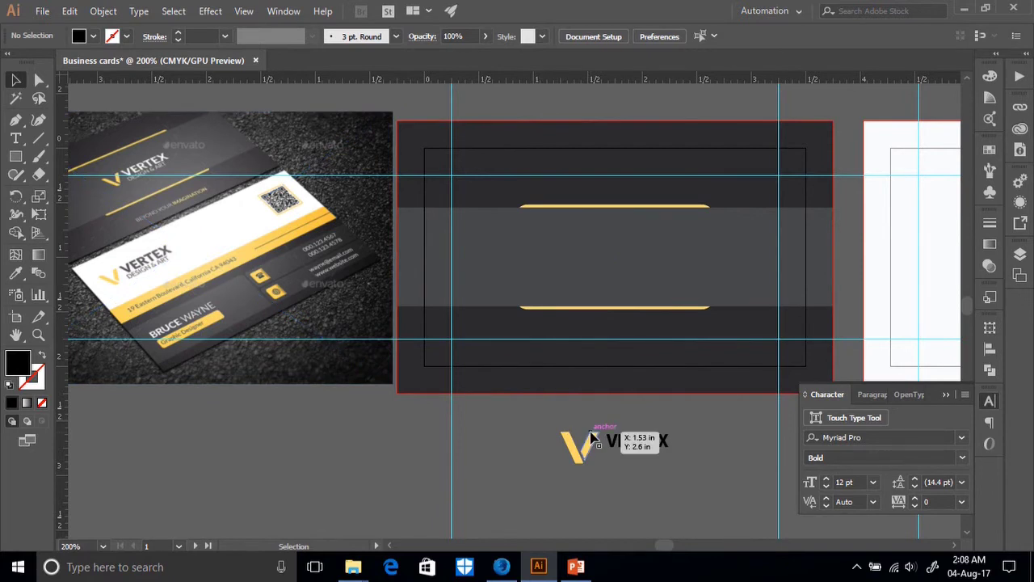
pyautogui.scroll(-2, 592, 439)
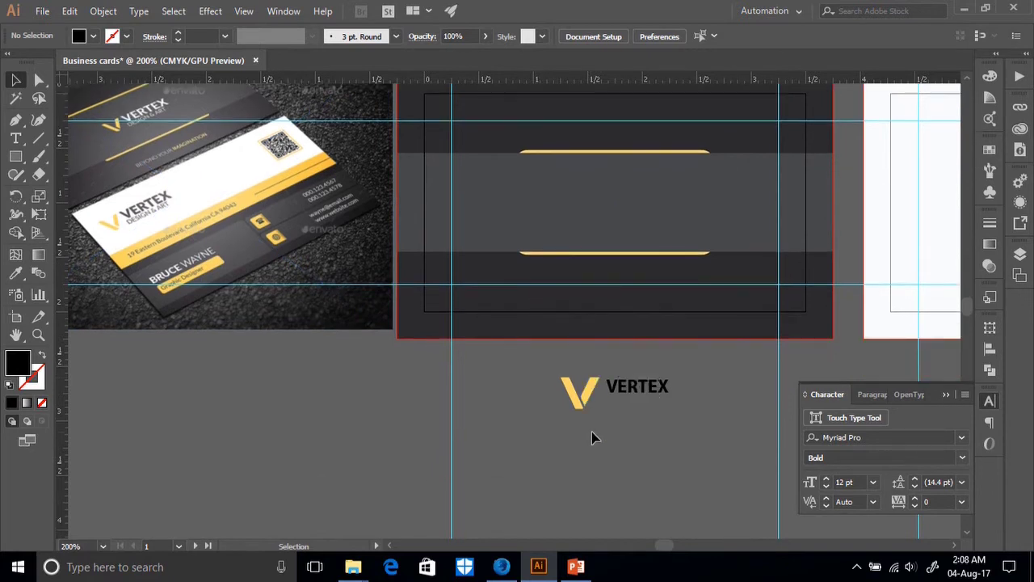
# Scale VERTEX up to about 15 pt and convert it to outlines.
pyautogui.click(659, 398)
pyautogui.moveTo(669, 397); pyautogui.dragTo(685, 409)
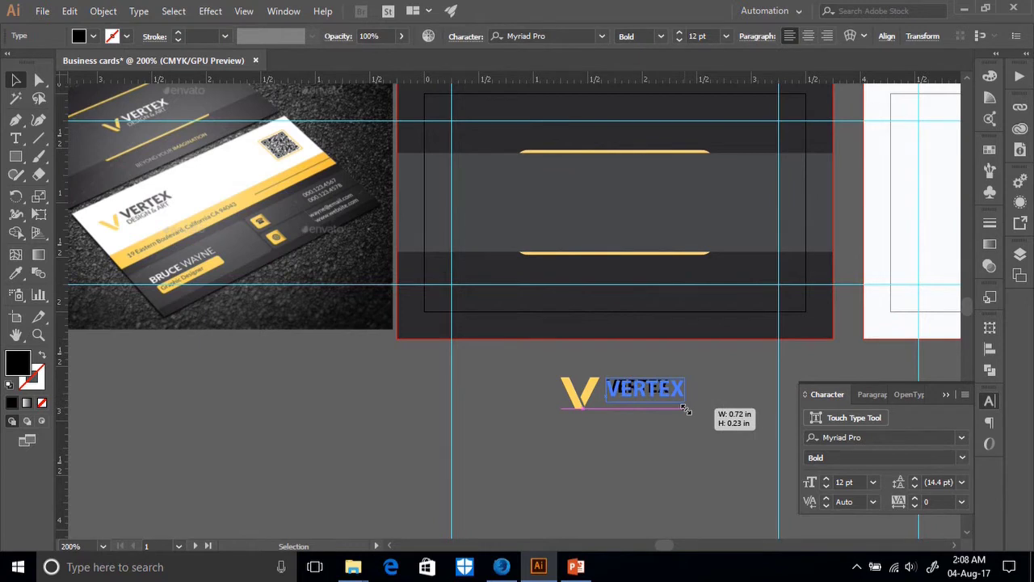
pyautogui.moveTo(686, 410); pyautogui.dragTo(686, 410)
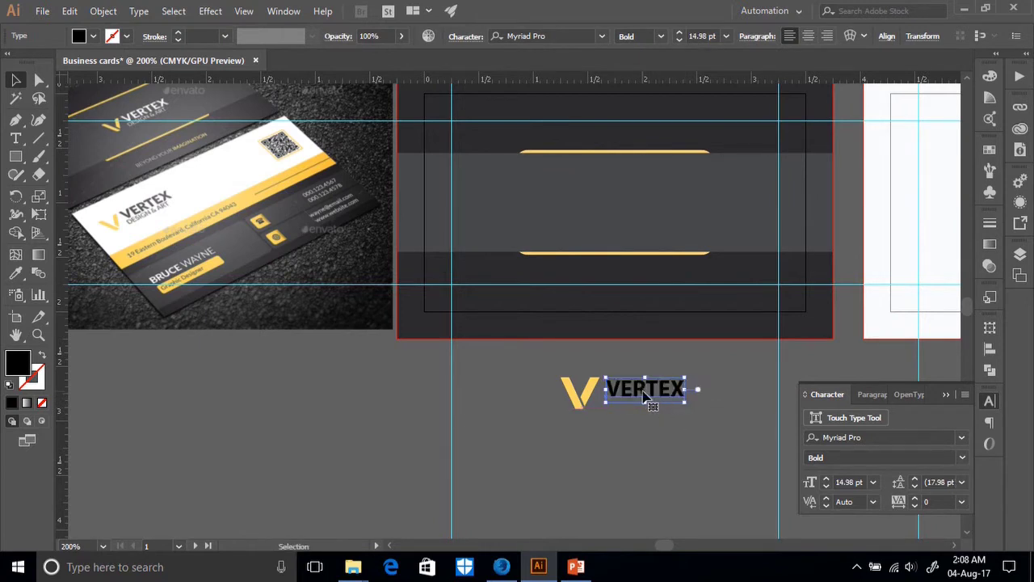
pyautogui.rightClick(644, 394)
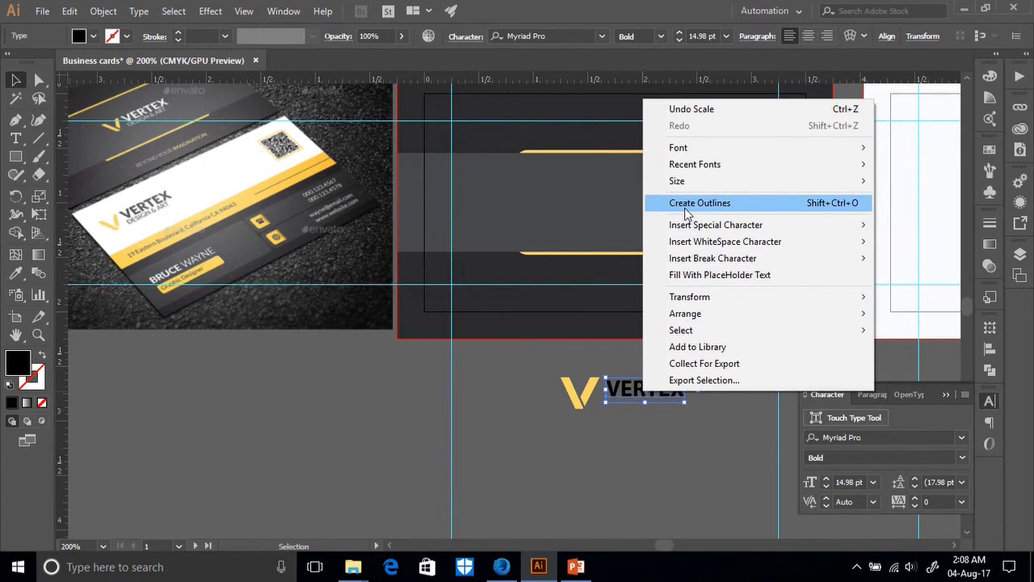
pyautogui.click(686, 204)
pyautogui.click(652, 413)
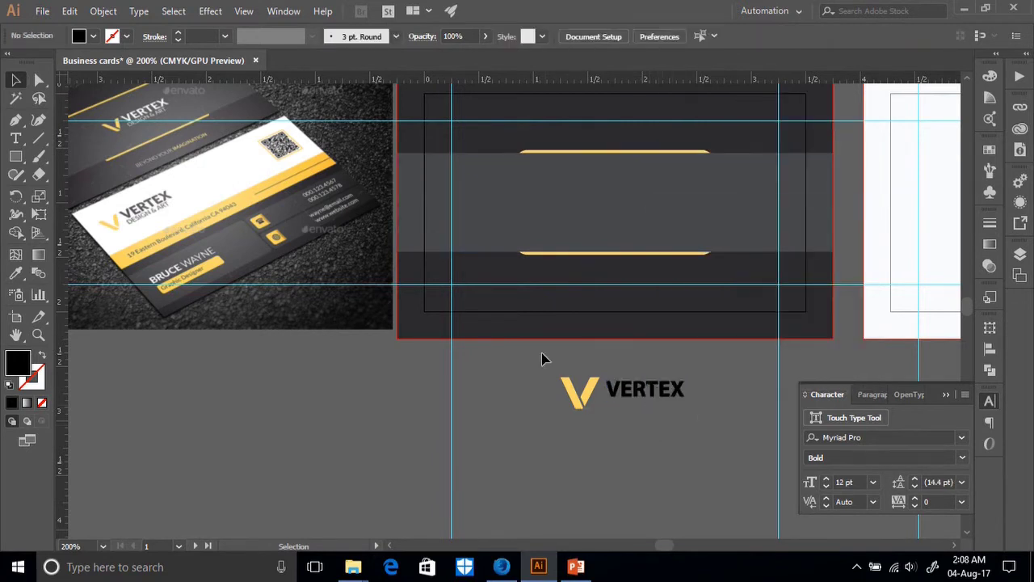
# Top-align the outlined VERTEX with the yellow V.
pyautogui.click(582, 392)
pyautogui.click(692, 37)
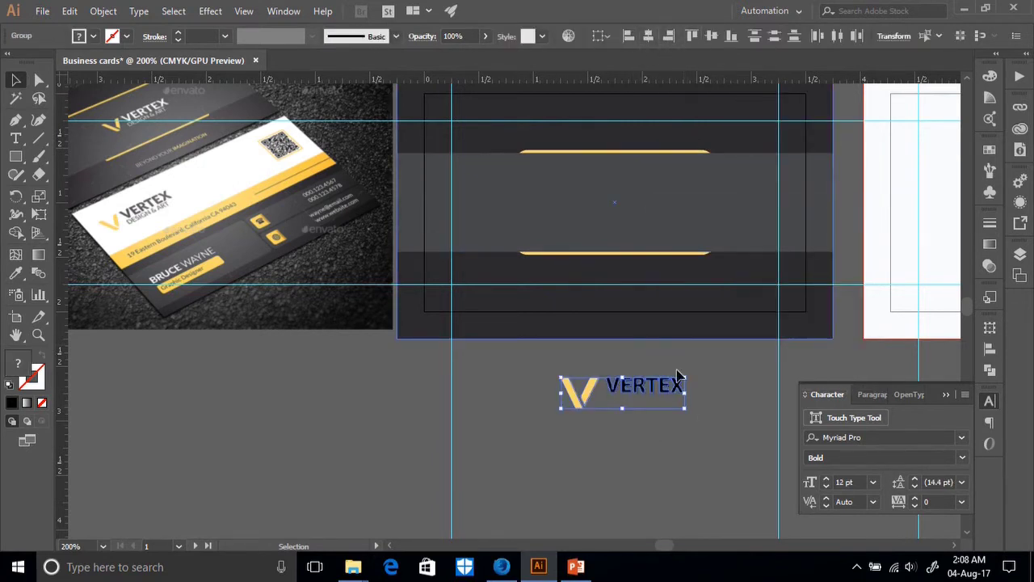
pyautogui.click(678, 436)
pyautogui.click(637, 395)
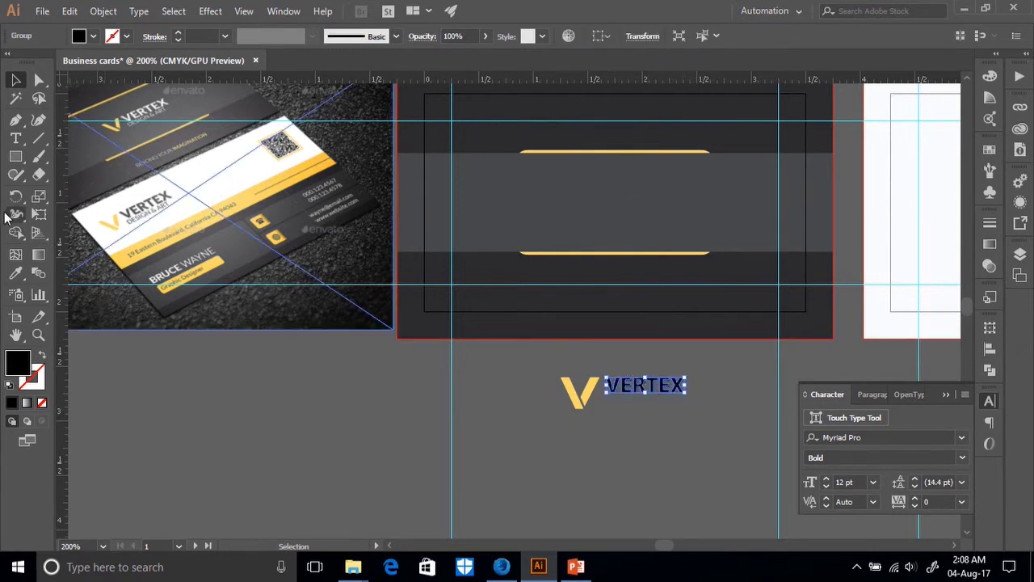
pyautogui.click(17, 139)
# Type 'DESIGN & ART' as a new text line below the logo and select it.
pyautogui.click(540, 446)
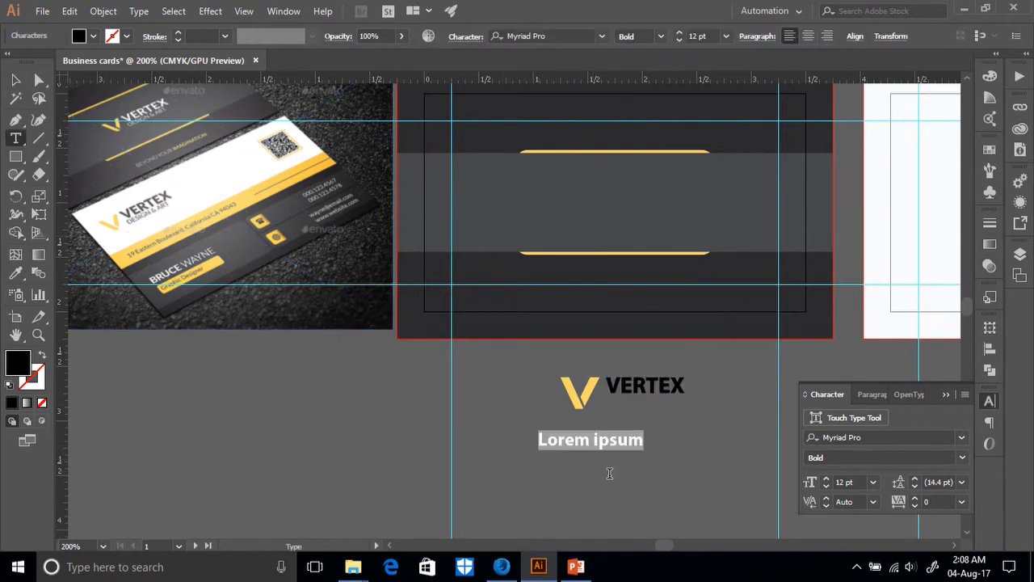
pyautogui.write('D')
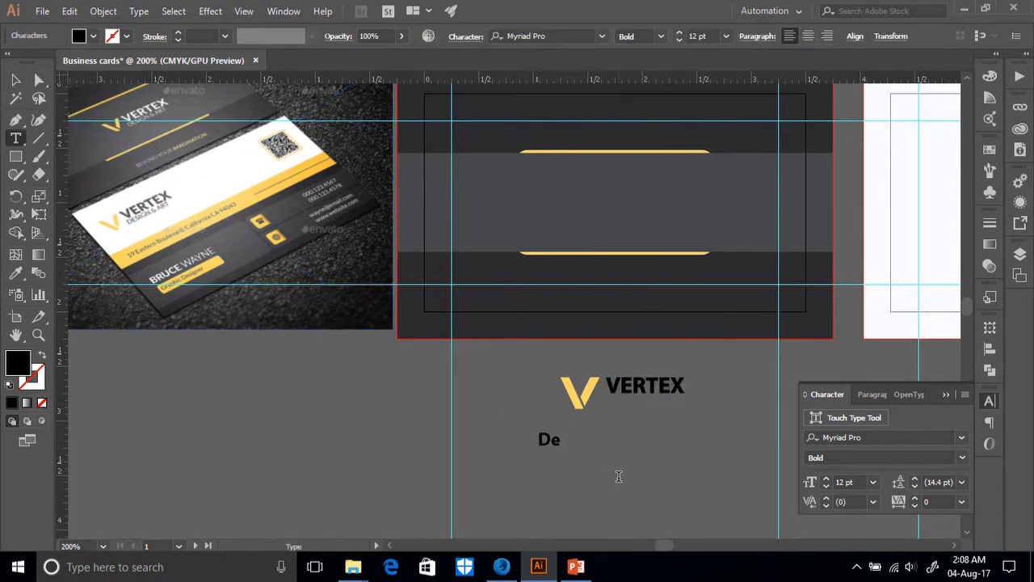
pyautogui.press('BackSpace')
pyautogui.write('DESIGN $')
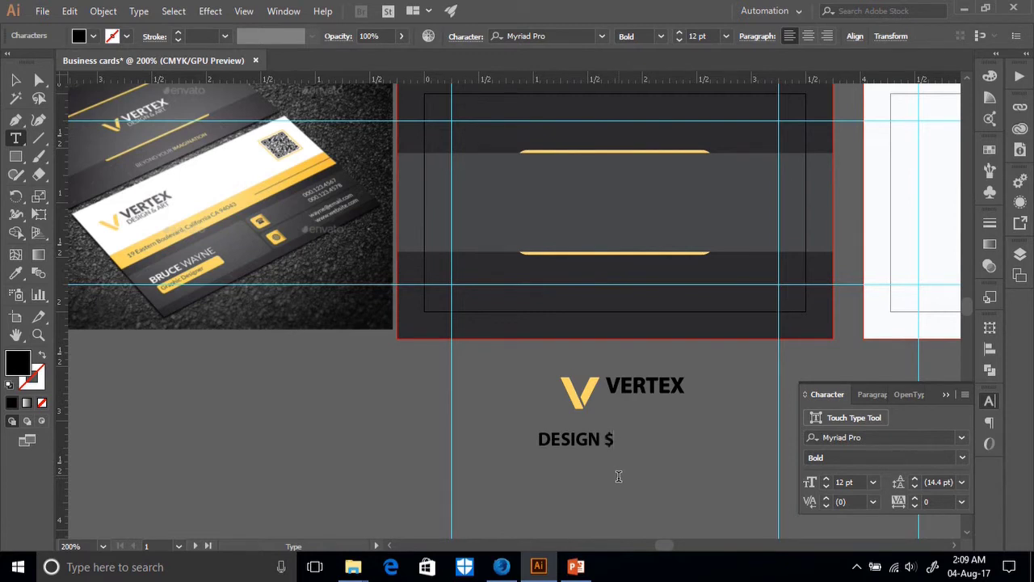
pyautogui.press('BackSpace')
pyautogui.write('& ART')
pyautogui.keyDown('ctrl'); pyautogui.click(175, 203); pyautogui.keyUp('ctrl')
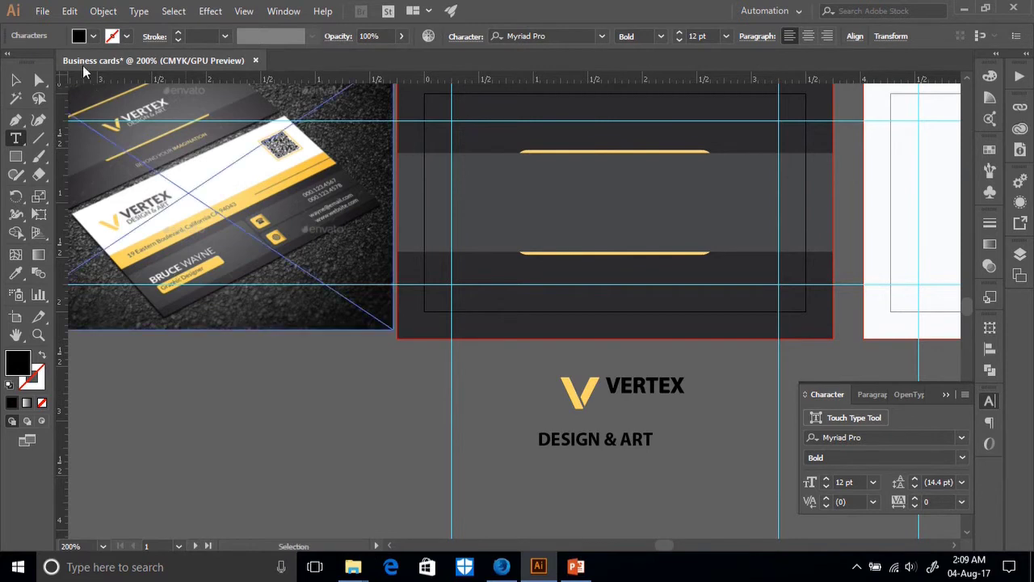
pyautogui.click(17, 79)
pyautogui.click(595, 439)
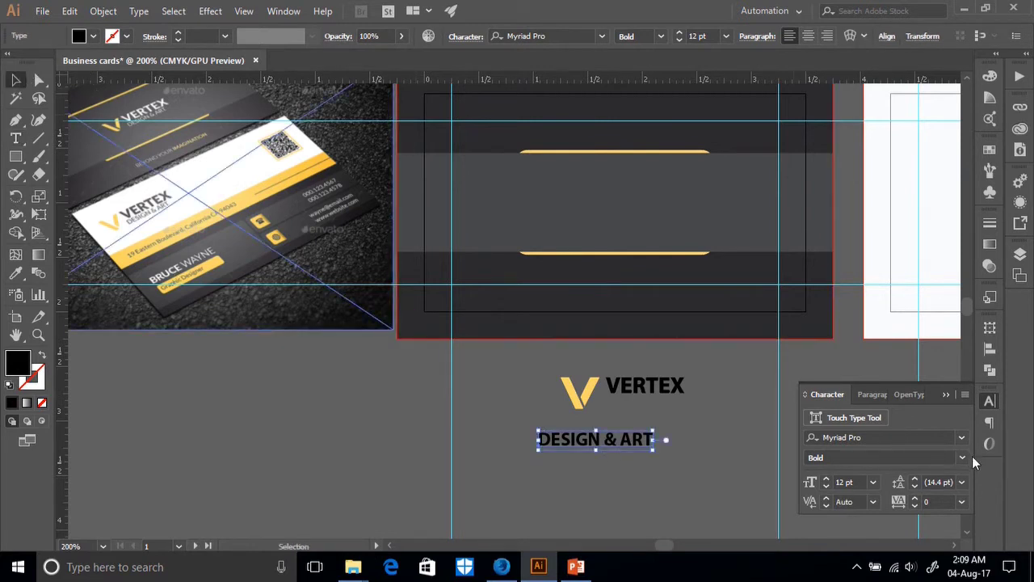
# Make DESIGN & ART regular weight and shrink it to fit under VERTEX.
pyautogui.click(969, 457)
pyautogui.click(843, 365)
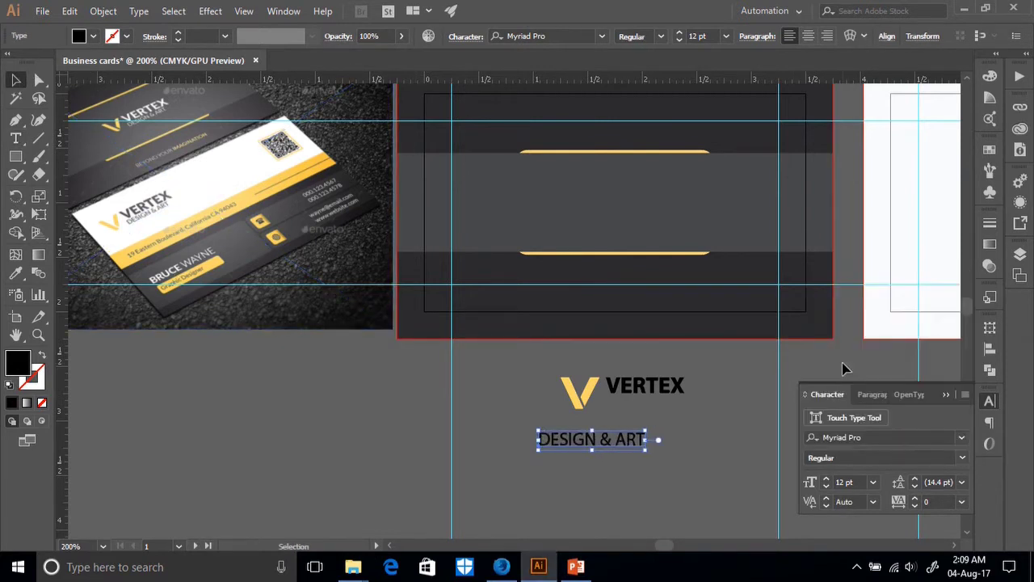
pyautogui.click(635, 452)
pyautogui.click(635, 447)
pyautogui.moveTo(645, 449); pyautogui.dragTo(664, 413)
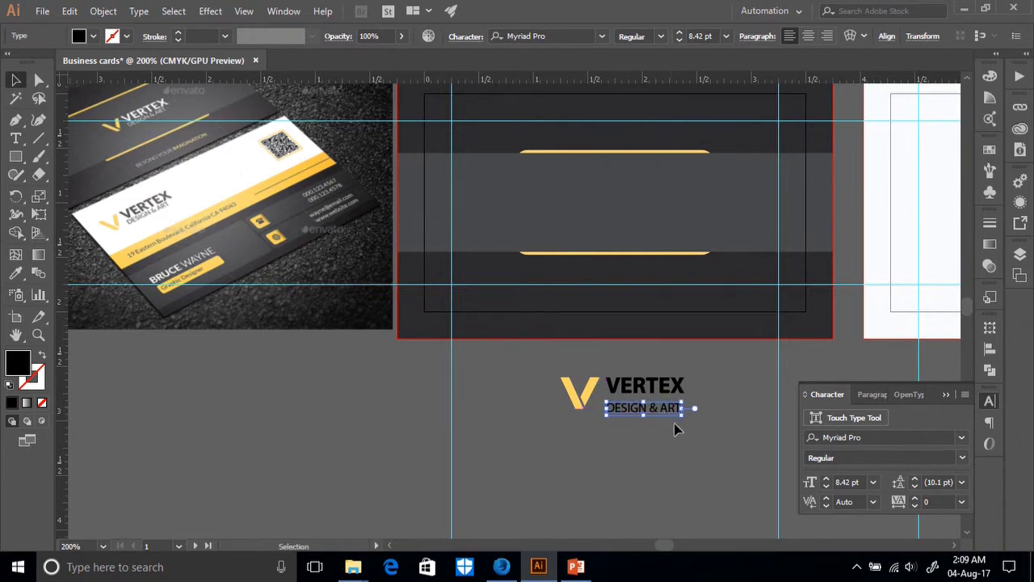
pyautogui.click(679, 433)
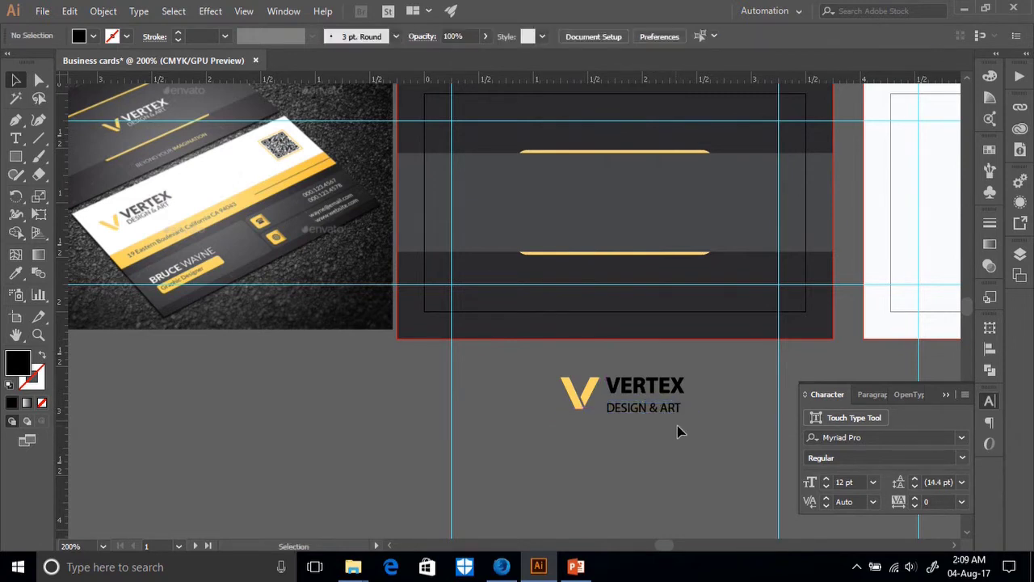
# Resize DESIGN & ART to 8.75 pt and nudge it into place under VERTEX.
pyautogui.click(628, 409)
pyautogui.moveTo(683, 400); pyautogui.dragTo(685, 400)
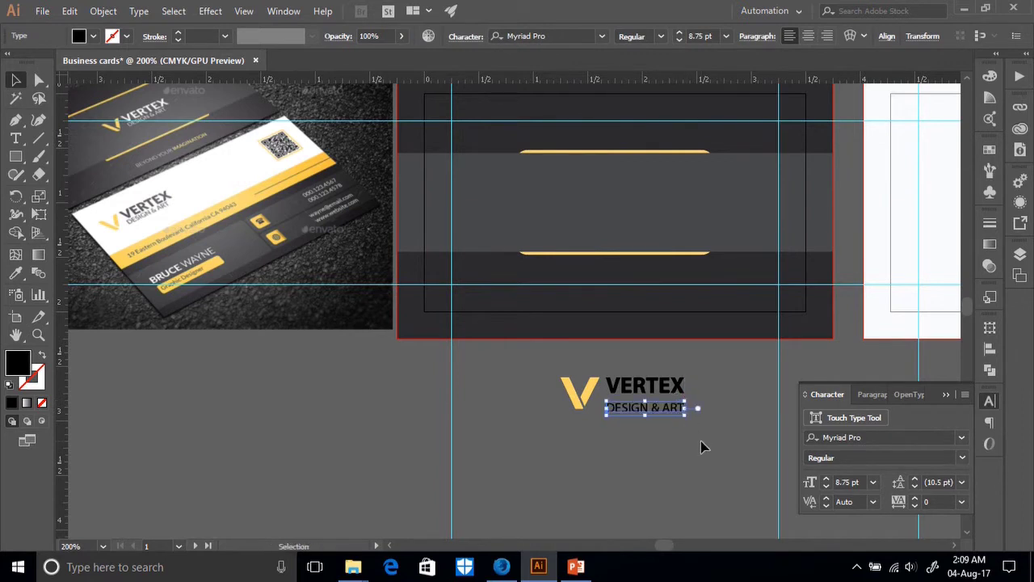
pyautogui.press('Up')
pyautogui.press('Up')
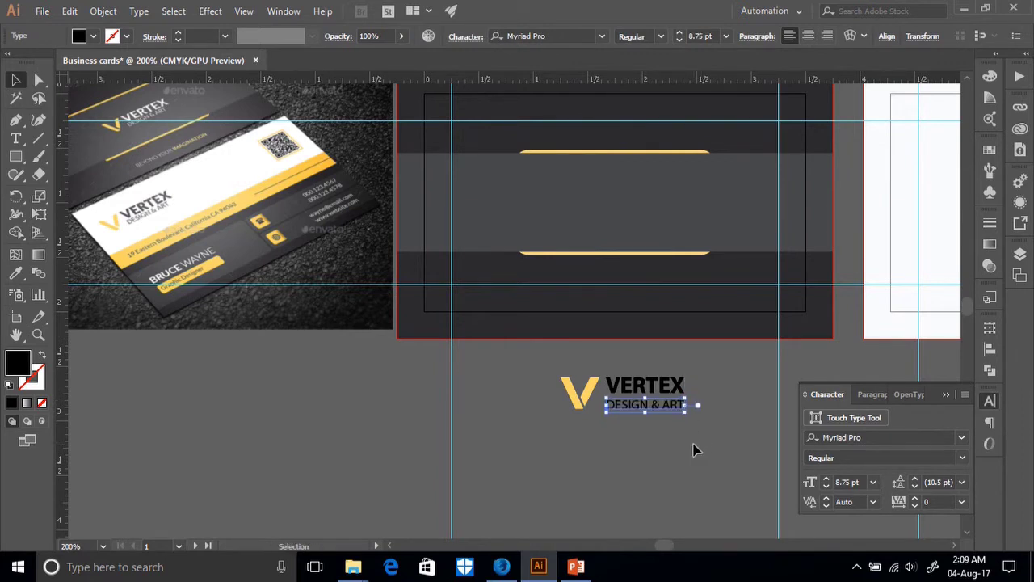
pyautogui.press('Up')
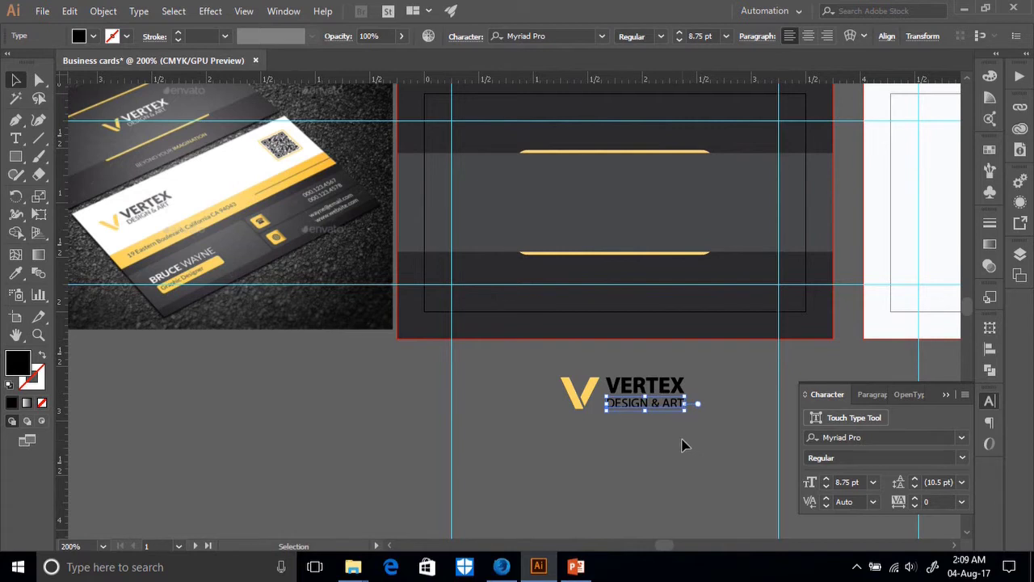
pyautogui.click(684, 442)
pyautogui.click(607, 403)
pyautogui.press('Down')
# Convert DESIGN & ART to outlines and ungroup the logo parts.
pyautogui.rightClick(647, 405)
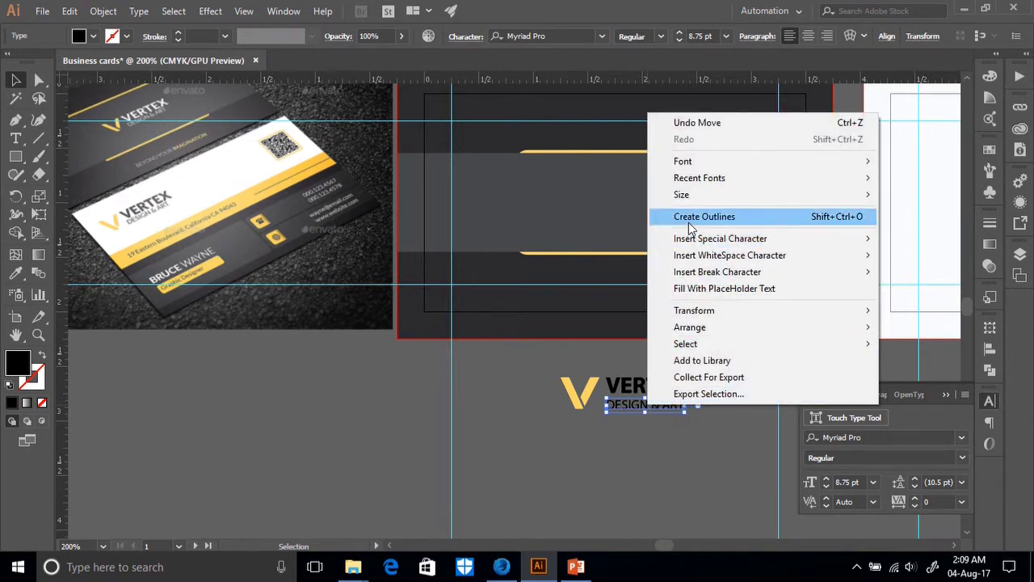
pyautogui.click(687, 217)
pyautogui.click(675, 444)
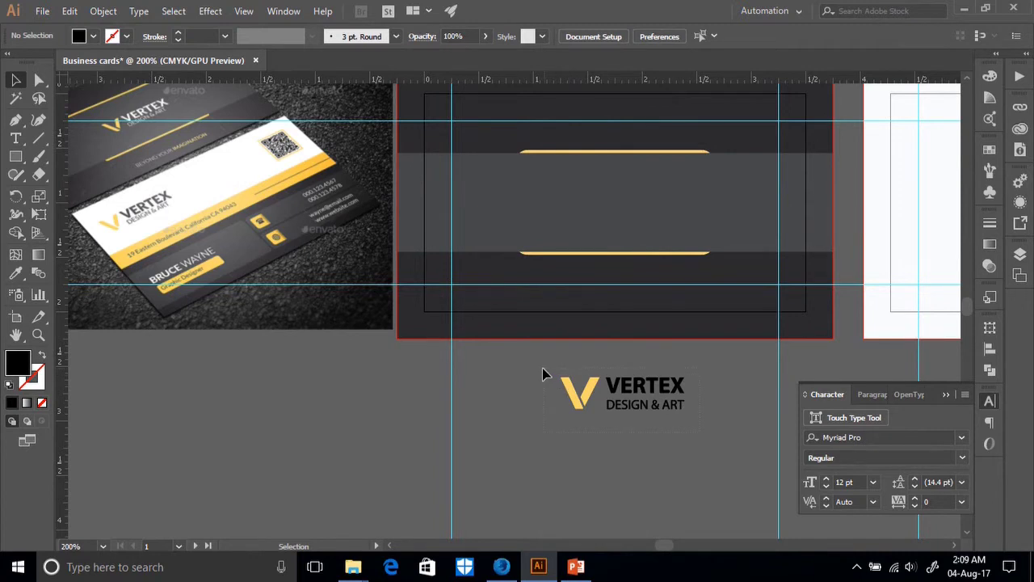
pyautogui.moveTo(543, 374); pyautogui.dragTo(714, 445)
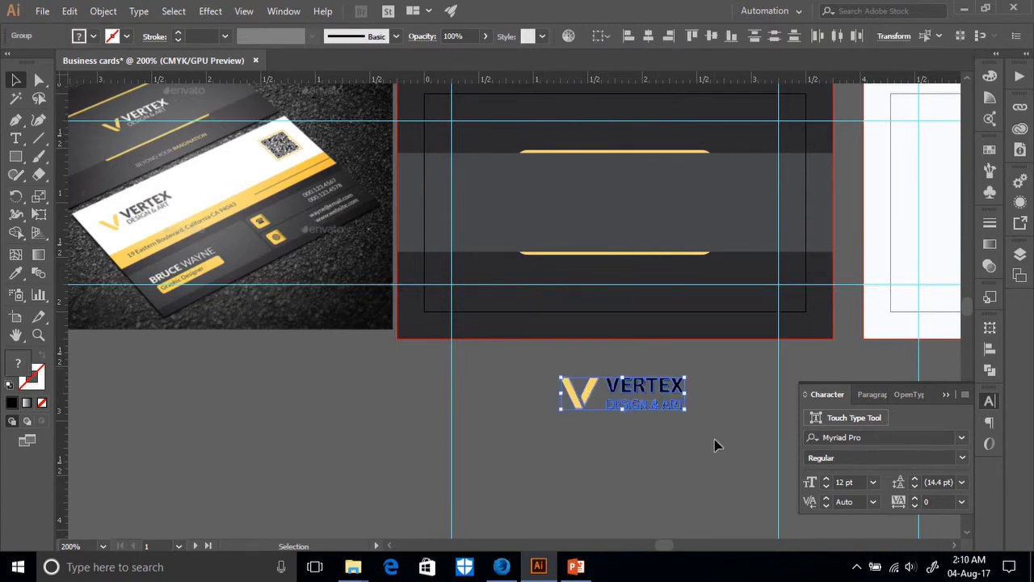
pyautogui.rightClick(640, 408)
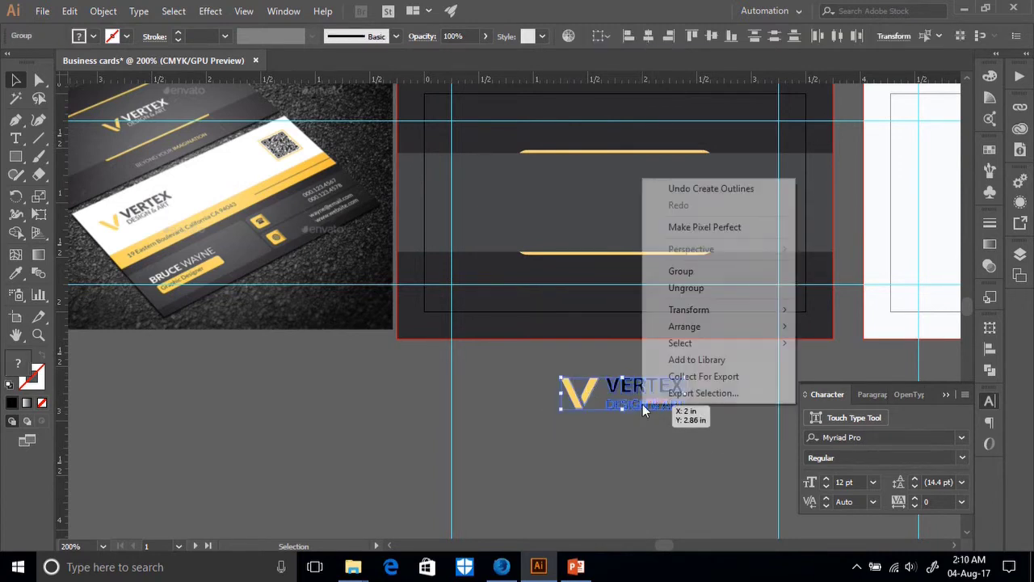
pyautogui.click(673, 291)
pyautogui.click(652, 454)
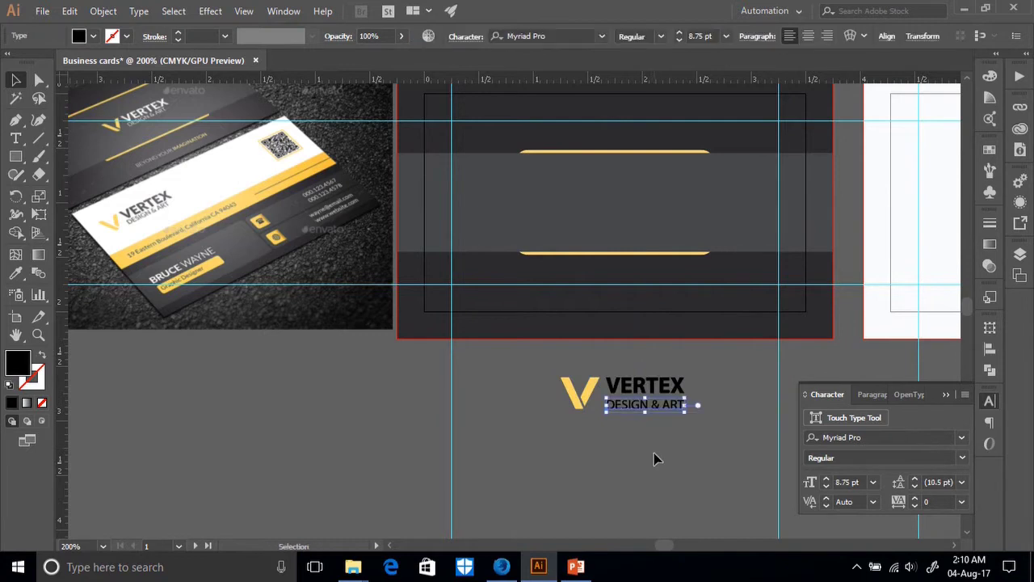
pyautogui.click(658, 415)
pyautogui.rightClick(661, 414)
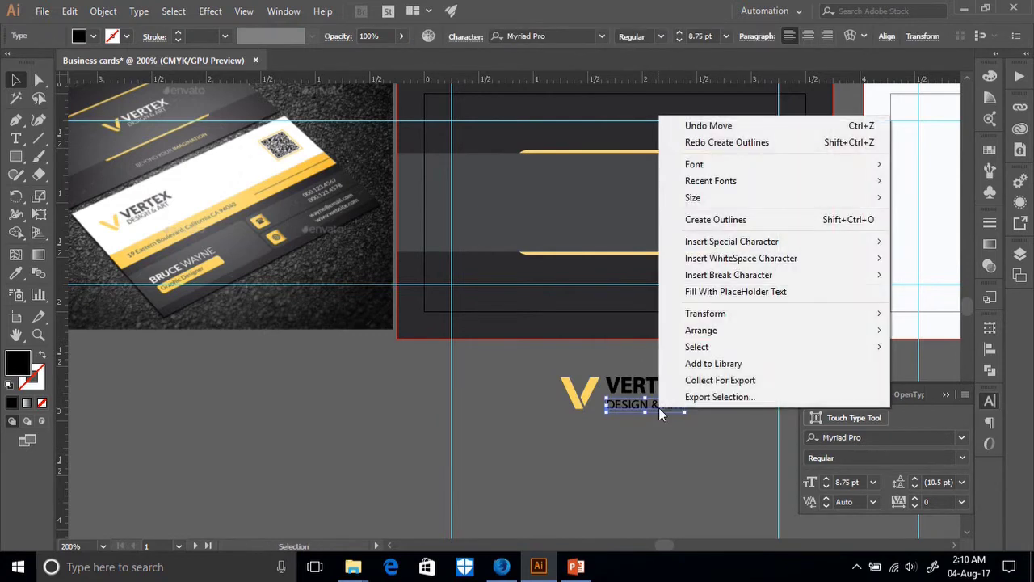
pyautogui.click(716, 219)
pyautogui.click(647, 452)
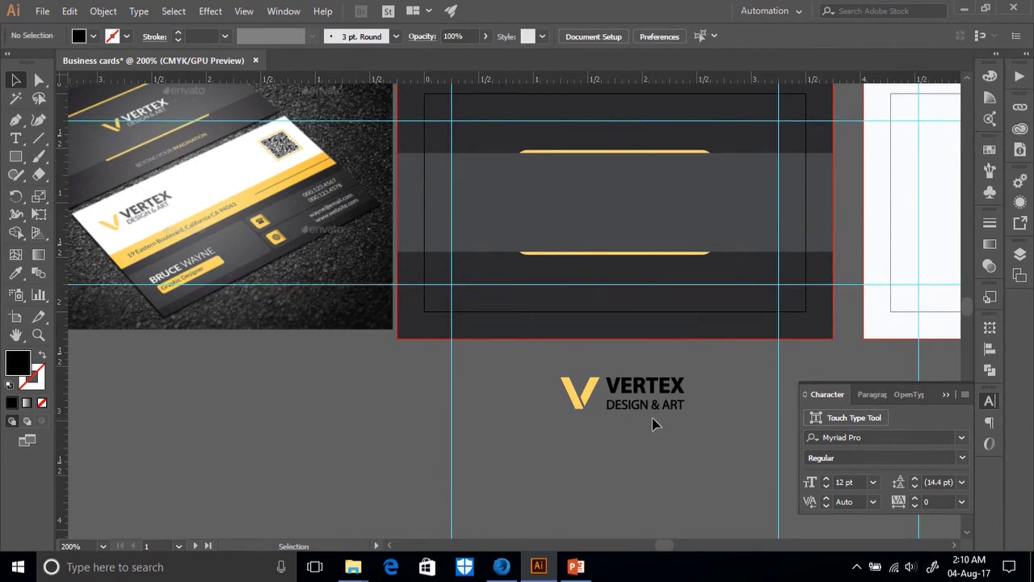
# Check the GraphicRiver reference card in Firefox, then return to Illustrator.
pyautogui.click(502, 566)
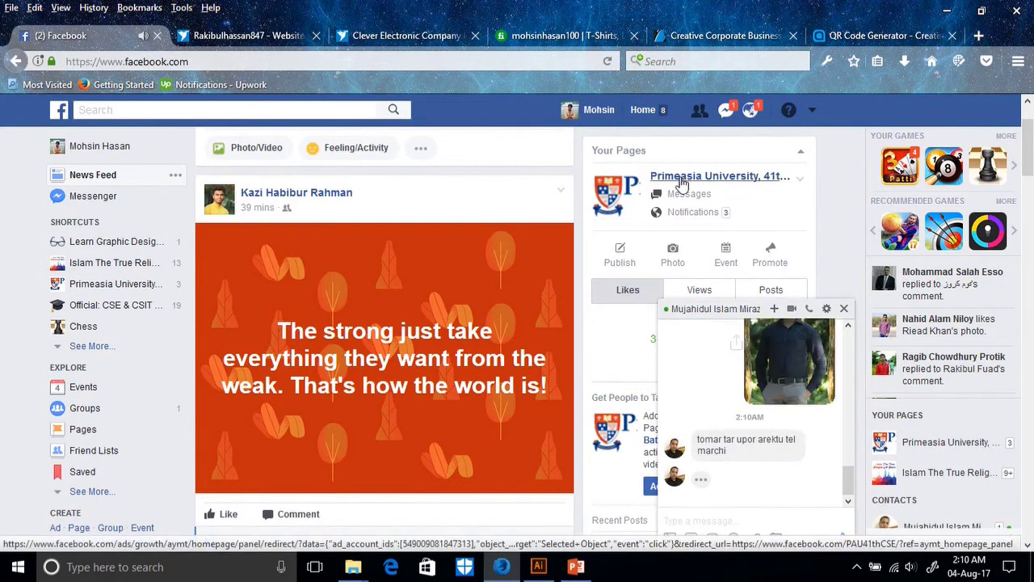
pyautogui.click(727, 35)
pyautogui.scroll(3, 133, 148)
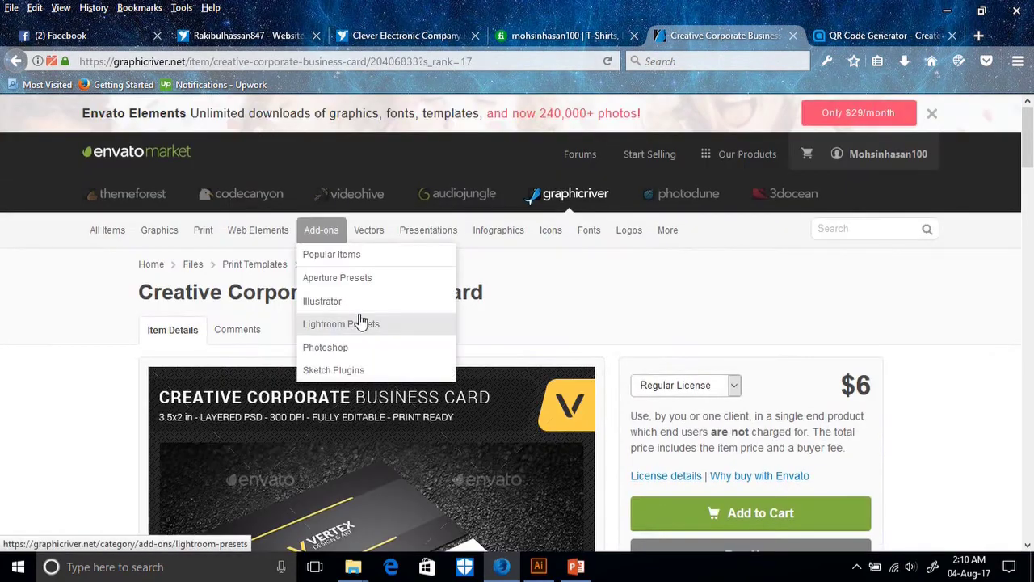
pyautogui.scroll(-5, 428, 363)
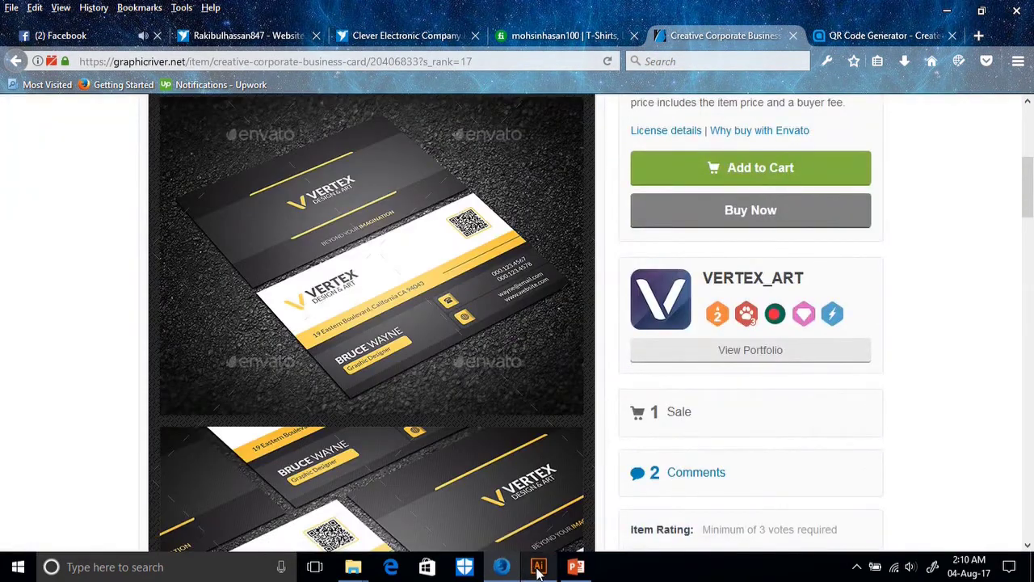
pyautogui.click(538, 567)
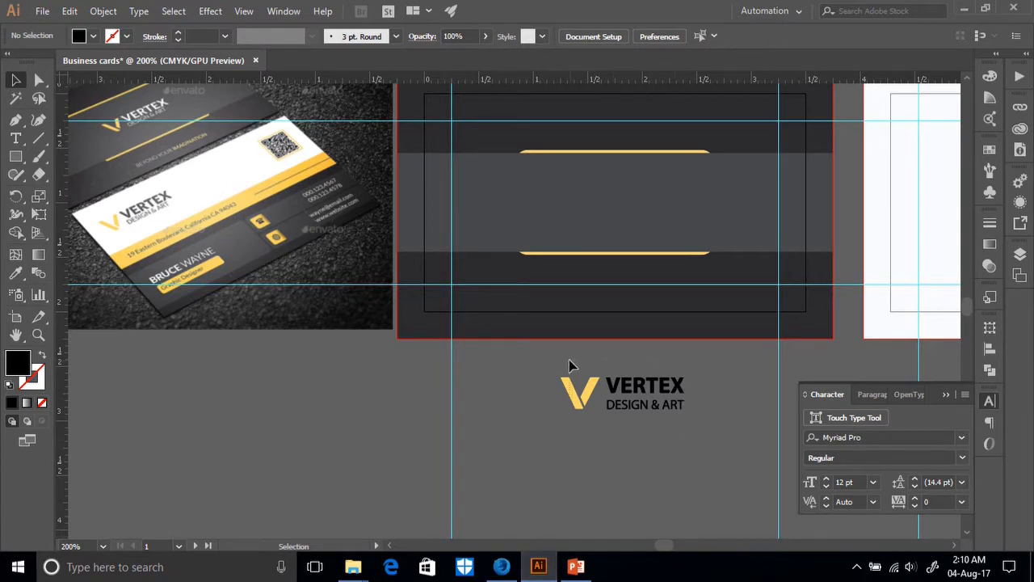
# Zoom in on the V and VERTEX logo to check its parts.
pyautogui.moveTo(568, 363); pyautogui.dragTo(584, 423)
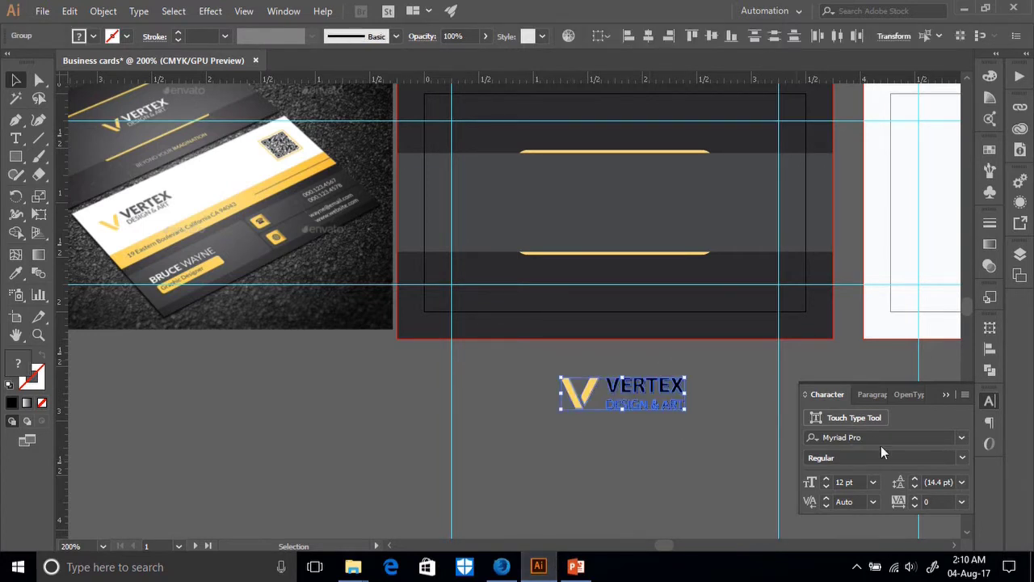
pyautogui.click(960, 437)
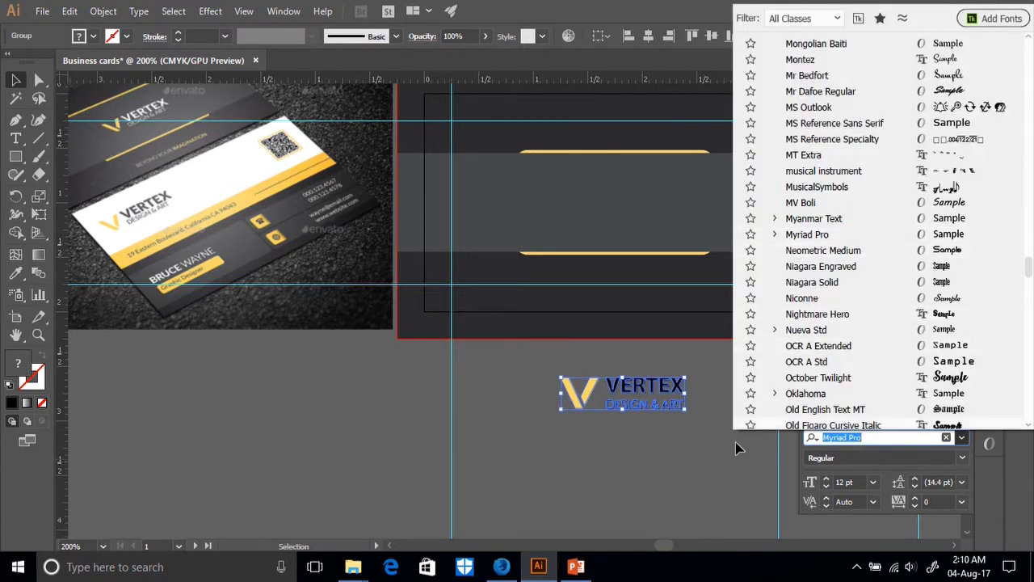
pyautogui.click(724, 459)
pyautogui.hotkey('ctrl', 'z')
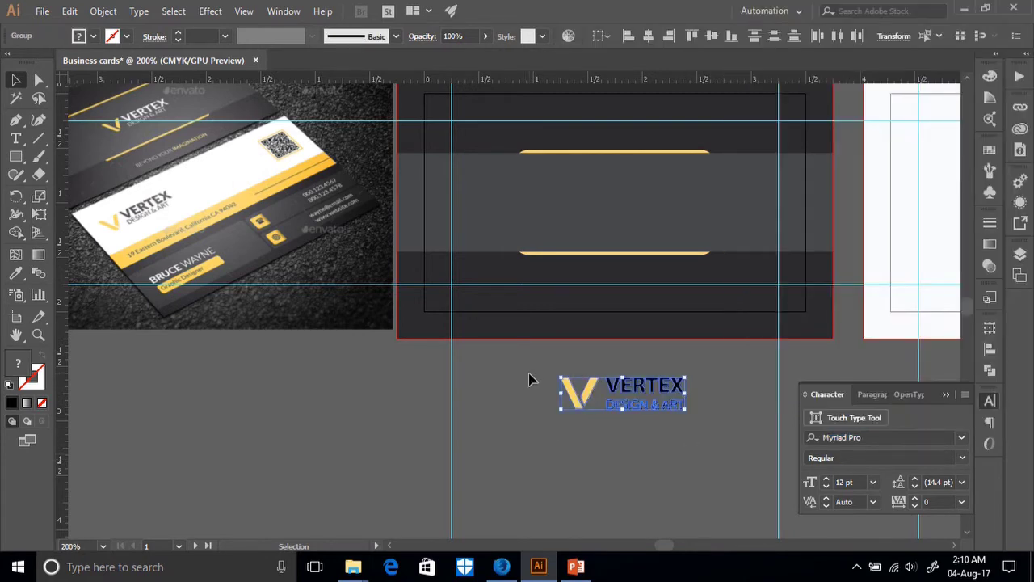
pyautogui.hotkey('ctrl', '+')
pyautogui.hotkey('ctrl', '+')
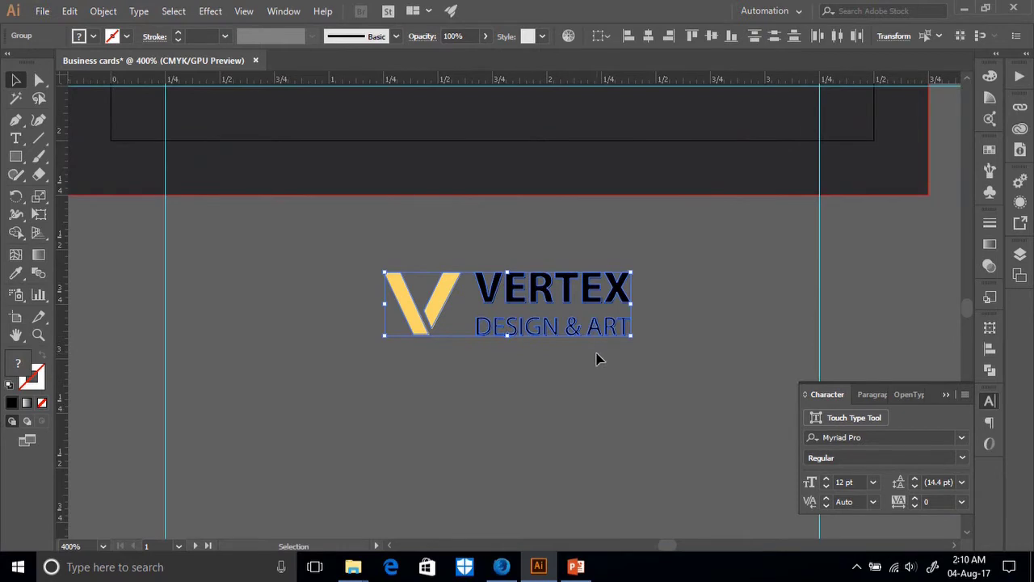
pyautogui.click(630, 358)
pyautogui.click(570, 333)
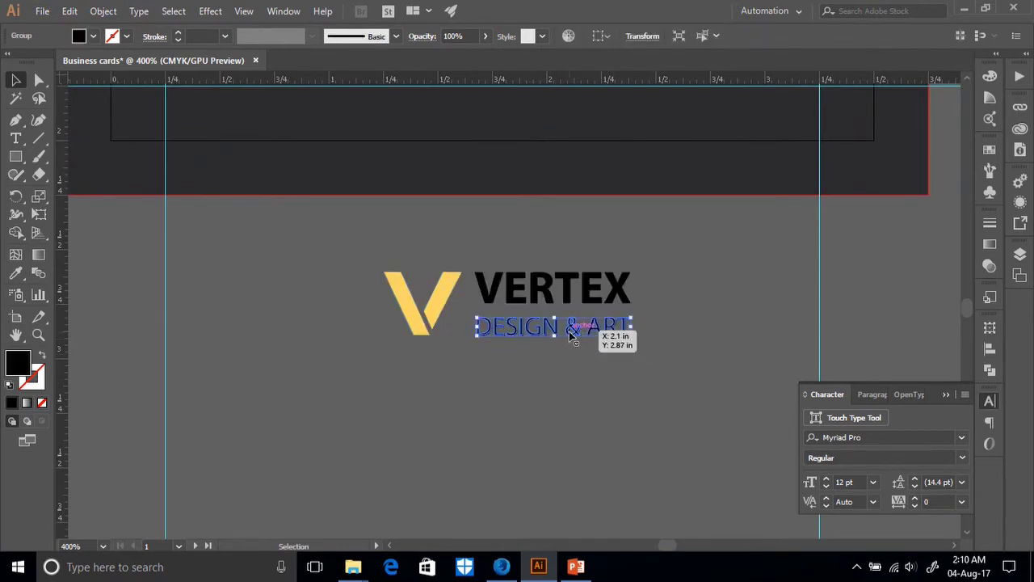
pyautogui.click(658, 367)
# Group the V mark, VERTEX and DESIGN & ART into one logo.
pyautogui.moveTo(658, 367); pyautogui.dragTo(394, 234)
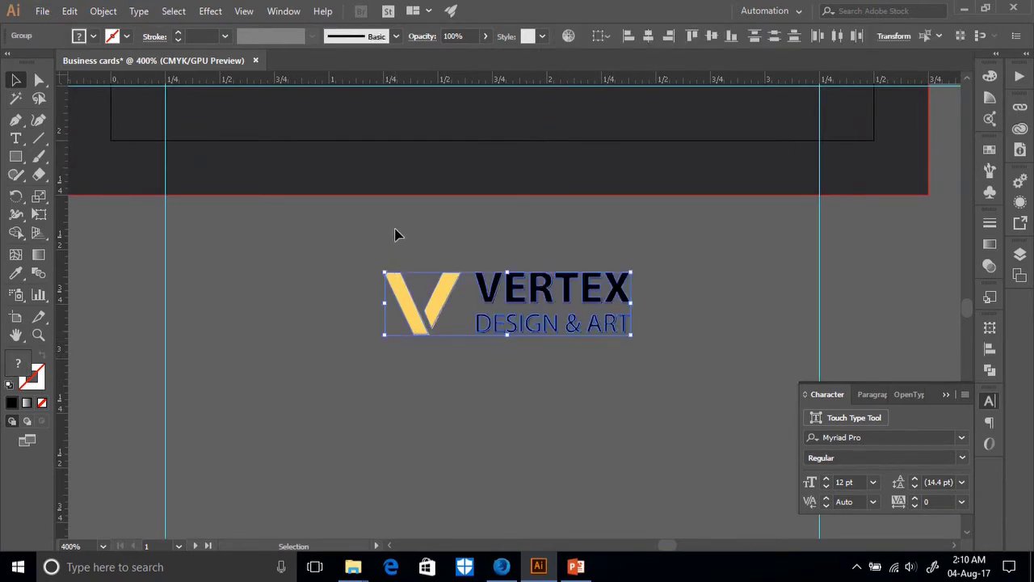
pyautogui.rightClick(568, 322)
pyautogui.click(578, 409)
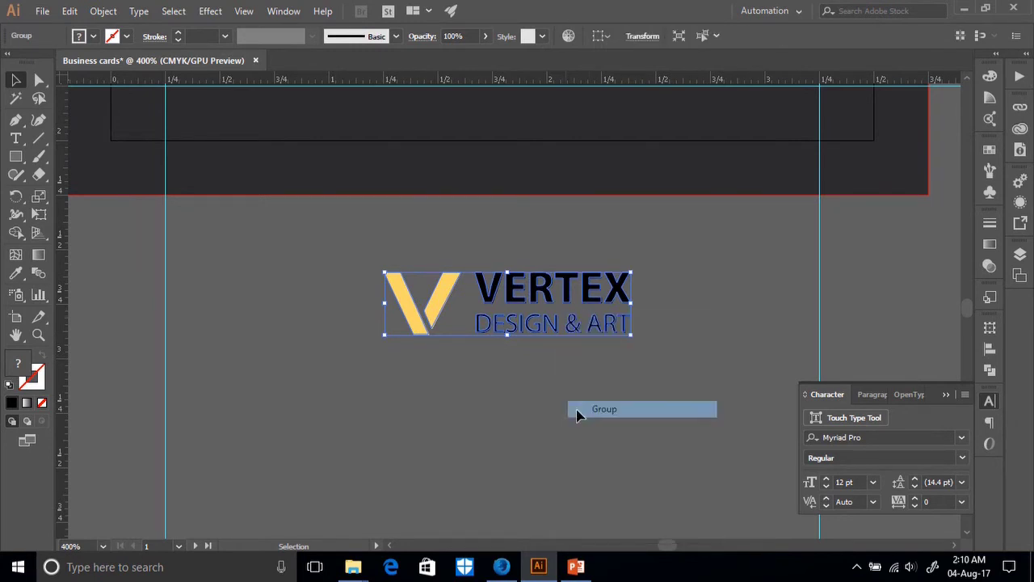
pyautogui.click(557, 391)
pyautogui.hotkey('ctrl', '+')
pyautogui.hotkey('ctrl', '+')
pyautogui.hotkey('ctrl', '+')
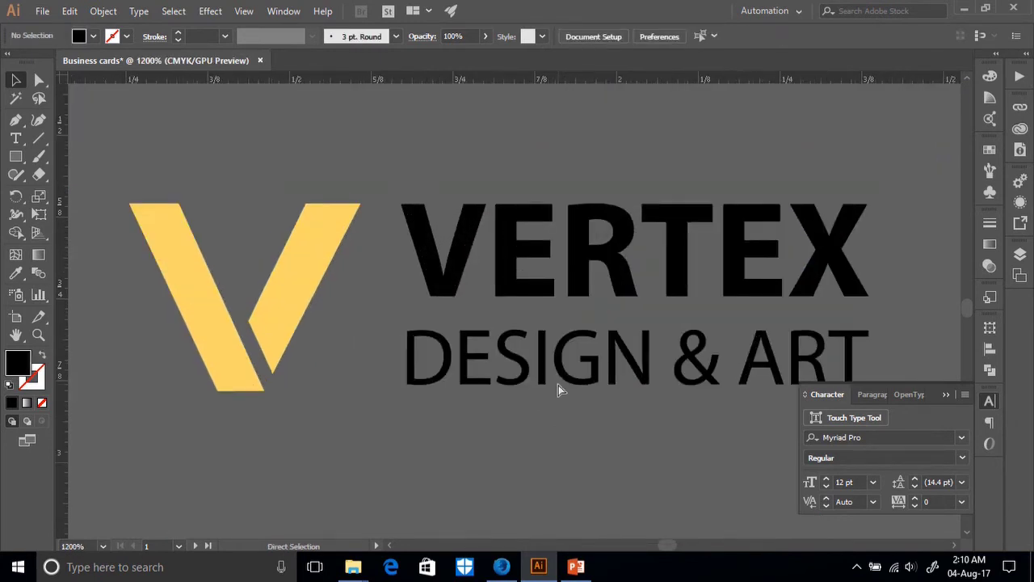
# Select the VERTEX and DESIGN & ART lettering below the middle card with Direct Selection.
pyautogui.hotkey('ctrl', '-')
pyautogui.hotkey('ctrl', '-')
pyautogui.hotkey('ctrl', '-')
pyautogui.hotkey('ctrl', '1')
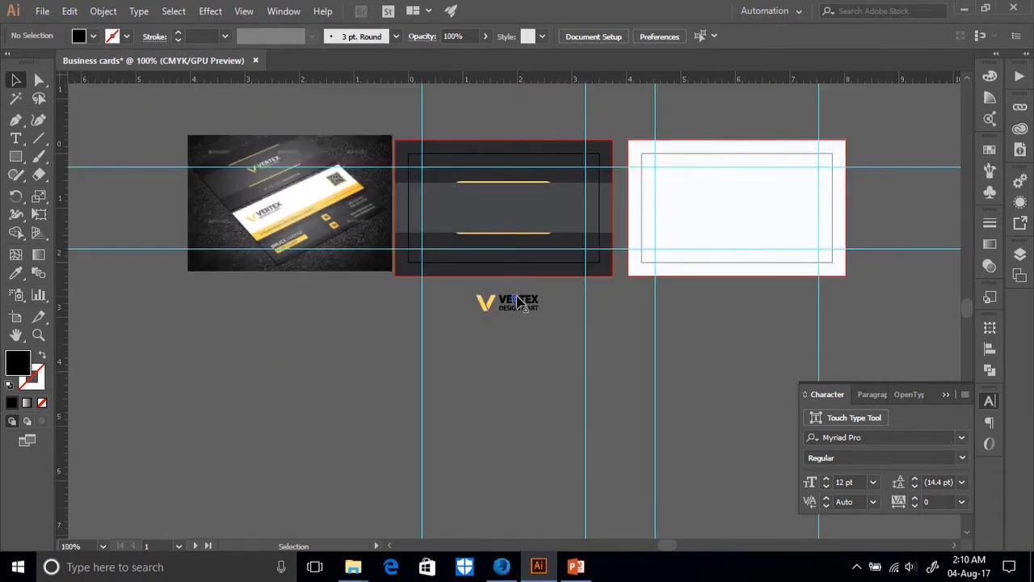
pyautogui.moveTo(526, 314); pyautogui.dragTo(526, 313)
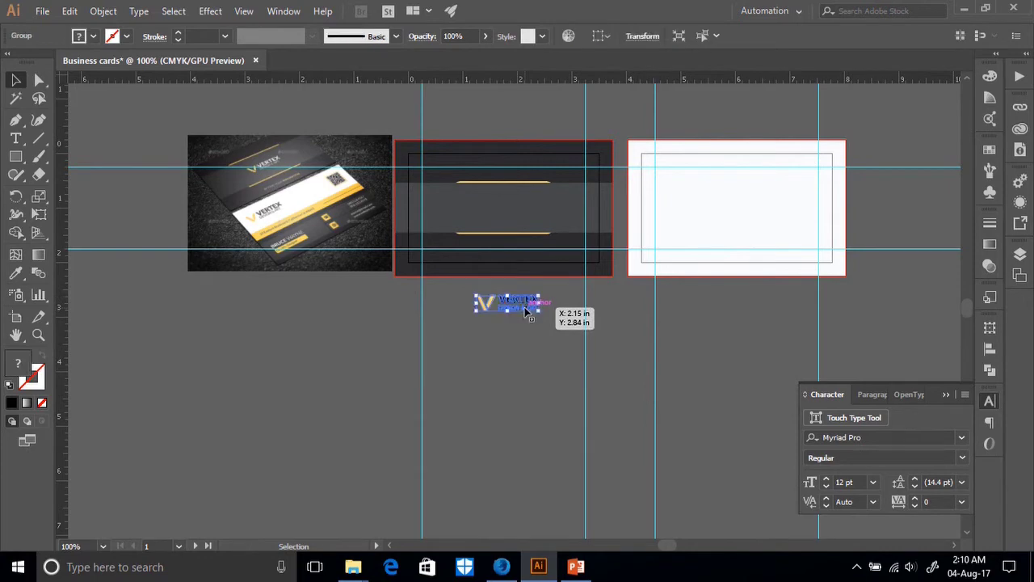
pyautogui.rightClick(524, 309)
pyautogui.click(247, 200)
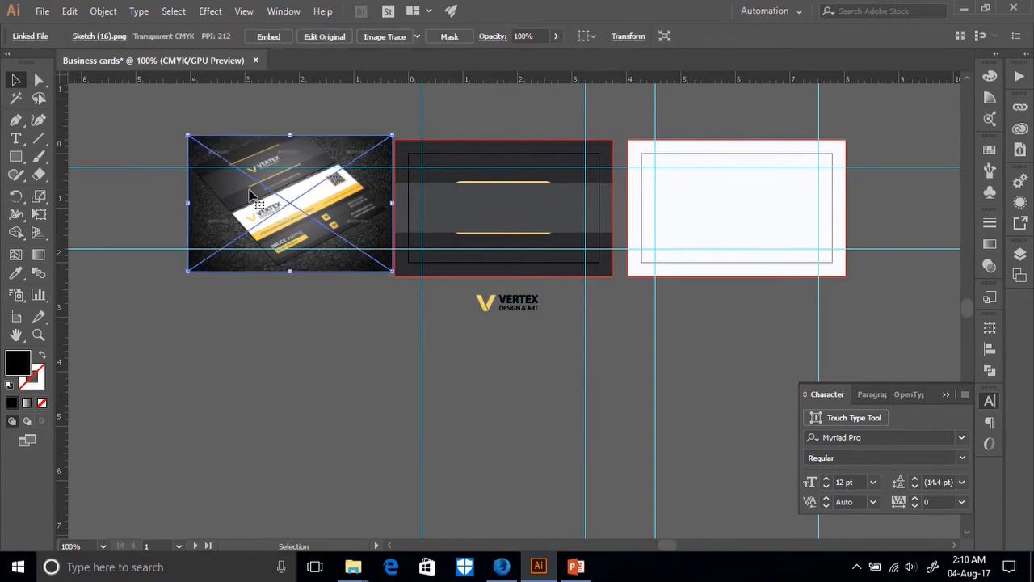
pyautogui.hotkey('ctrl', '+')
pyautogui.hotkey('ctrl', '+')
pyautogui.hotkey('ctrl', '+')
pyautogui.hotkey('ctrl', '+')
pyautogui.hotkey('ctrl', '+')
pyautogui.hotkey('ctrl', '+')
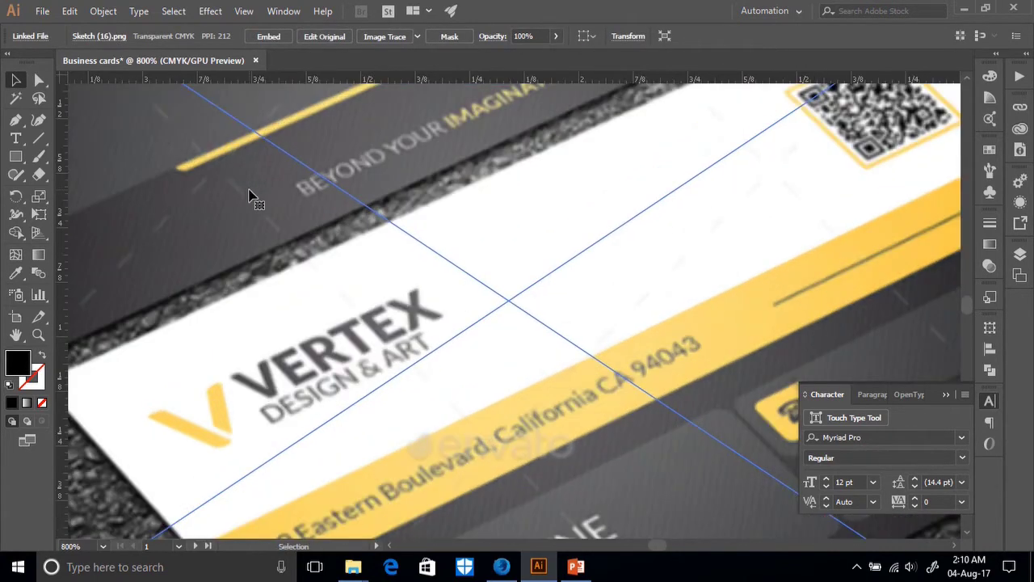
pyautogui.scroll(5, 250, 196)
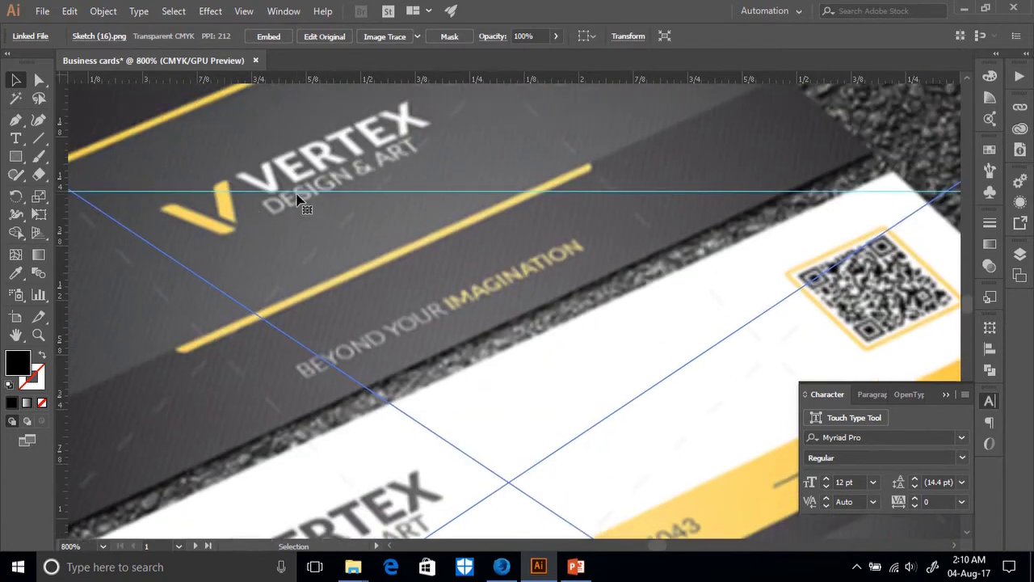
pyautogui.hotkey('ctrl', '-')
pyautogui.hotkey('ctrl', '-')
pyautogui.hotkey('ctrl', '-')
pyautogui.hotkey('ctrl', '-')
pyautogui.hotkey('ctrl', '-')
pyautogui.hotkey('ctrl', '-')
pyautogui.hotkey('ctrl', '-')
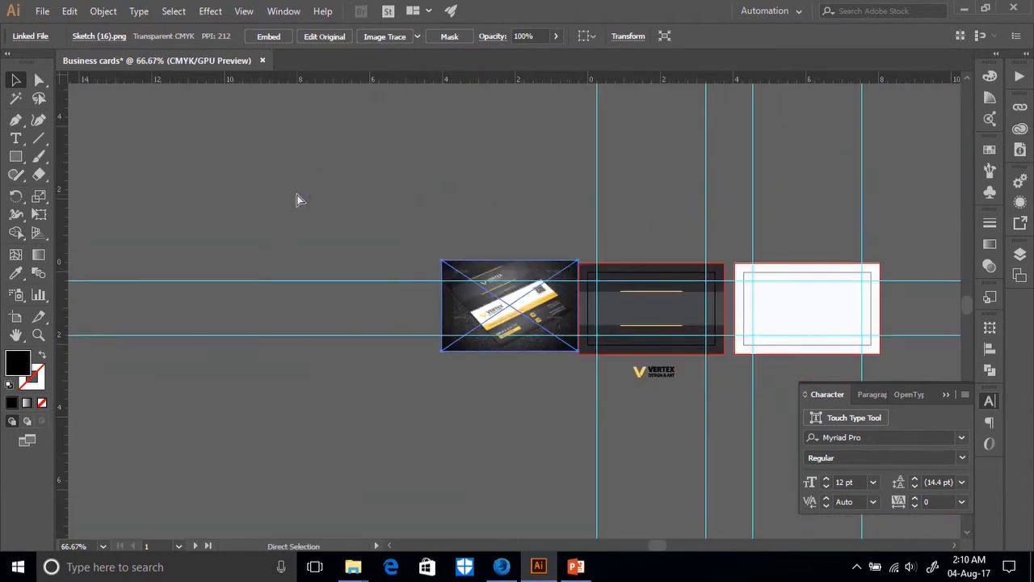
pyautogui.moveTo(628, 355); pyautogui.dragTo(686, 377)
pyautogui.hotkey('ctrl', '+')
pyautogui.hotkey('ctrl', '+')
pyautogui.hotkey('ctrl', '+')
pyautogui.hotkey('ctrl', '+')
pyautogui.hotkey('ctrl', '+')
pyautogui.press('v')
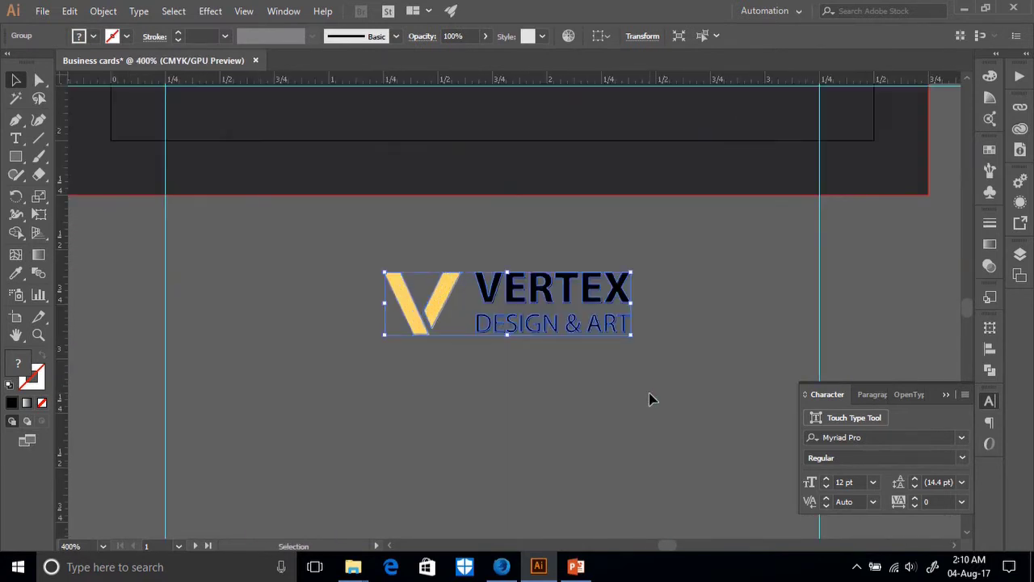
pyautogui.press('a')
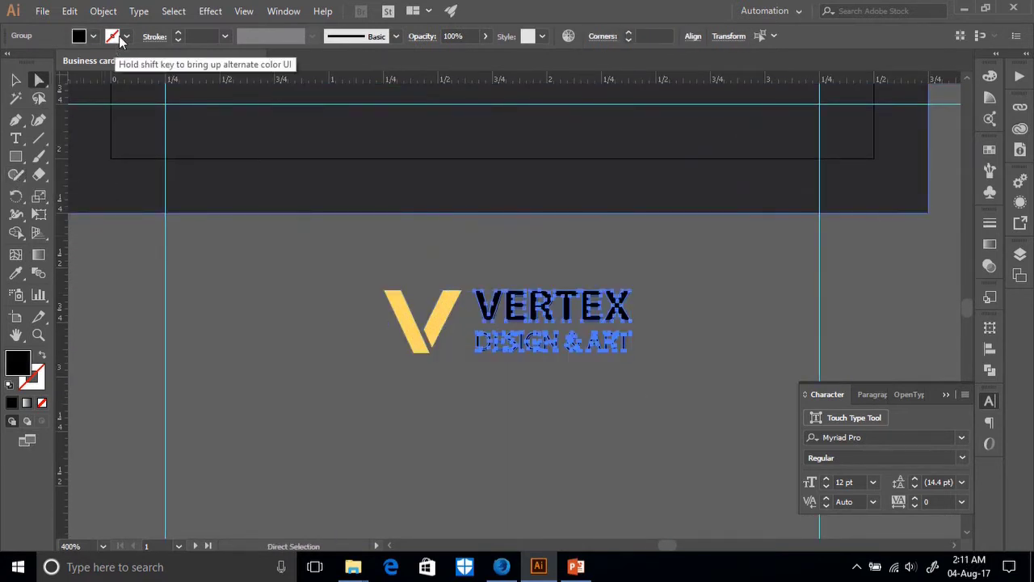
# Give the lettering a white fill and set its stroke to None.
pyautogui.click(116, 37)
pyautogui.click(31, 62)
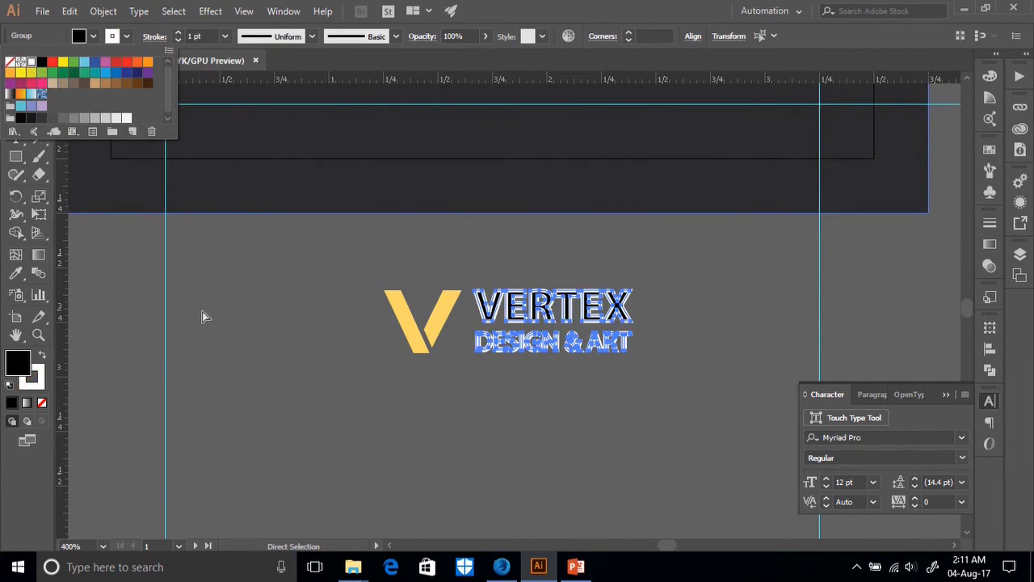
pyautogui.click(252, 330)
pyautogui.click(94, 37)
pyautogui.click(32, 62)
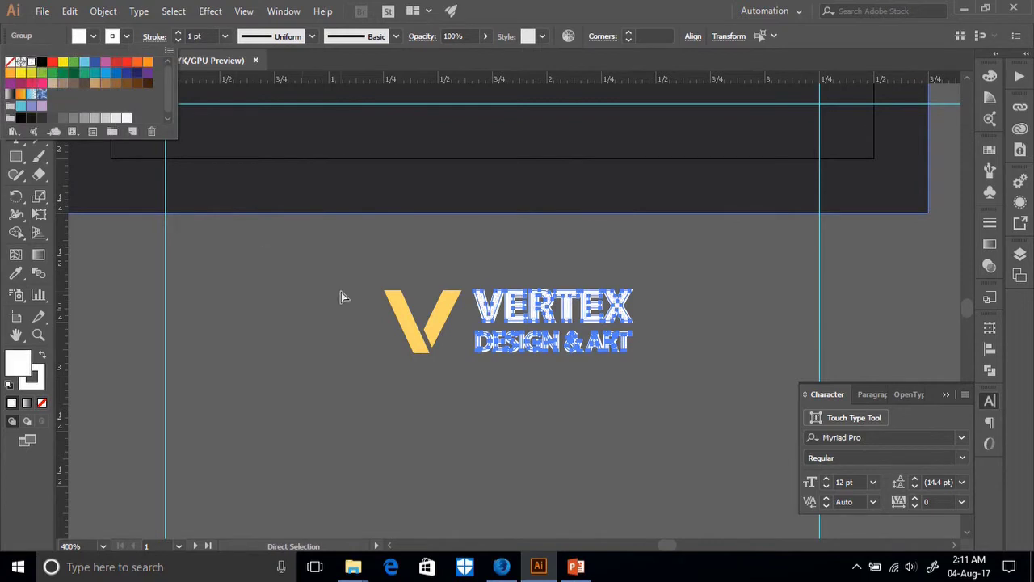
pyautogui.click(177, 40)
pyautogui.click(176, 40)
pyautogui.click(177, 41)
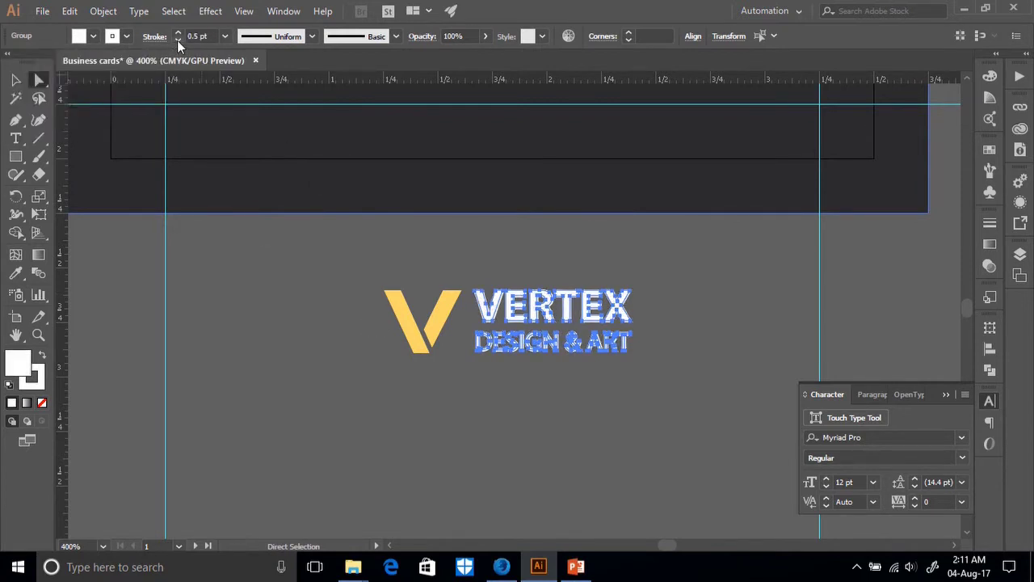
pyautogui.click(177, 41)
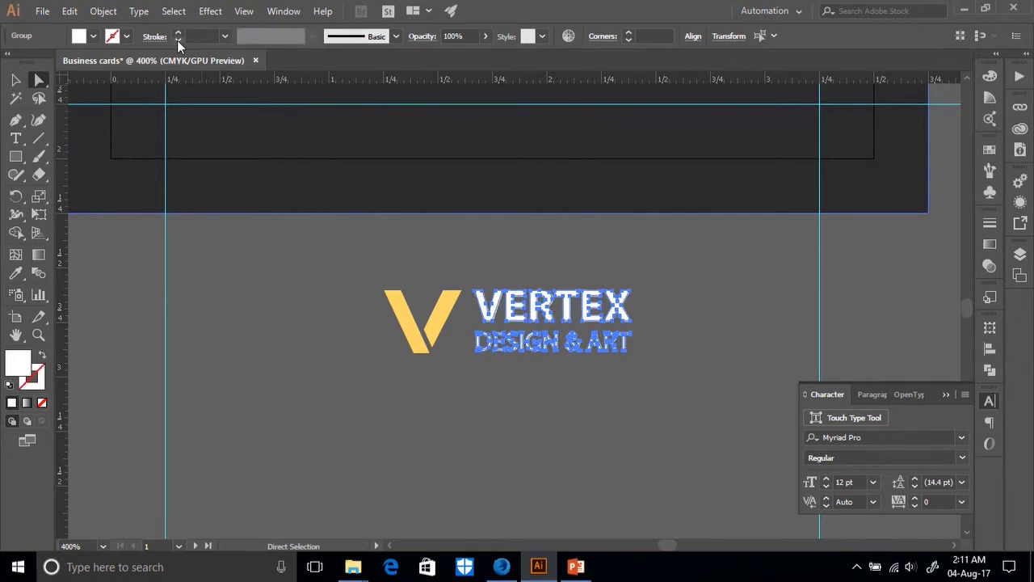
# Check the lettering's points and the whole logo group, then deselect.
pyautogui.click(312, 305)
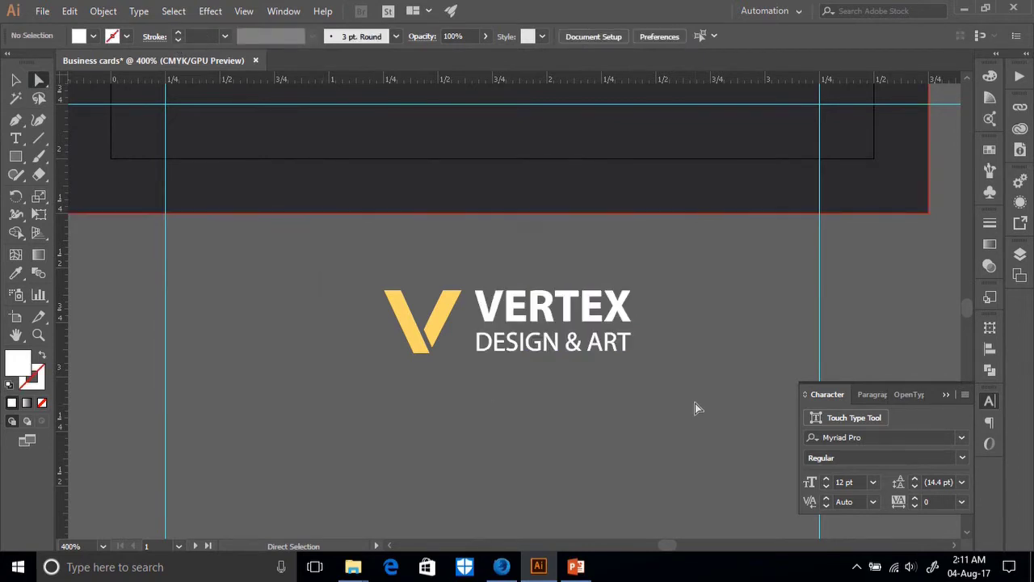
pyautogui.moveTo(526, 309); pyautogui.dragTo(642, 357)
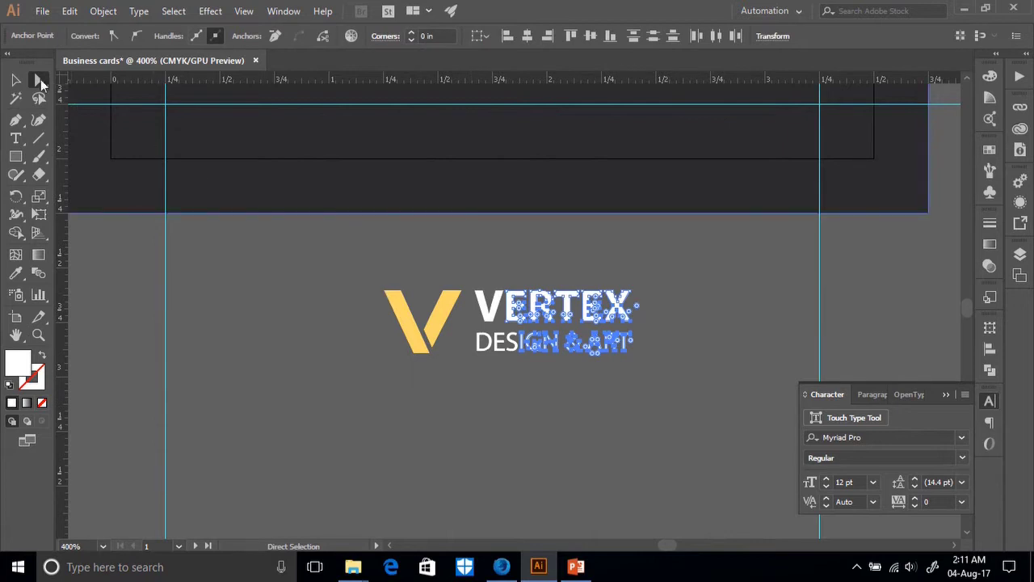
pyautogui.click(14, 80)
pyautogui.click(307, 330)
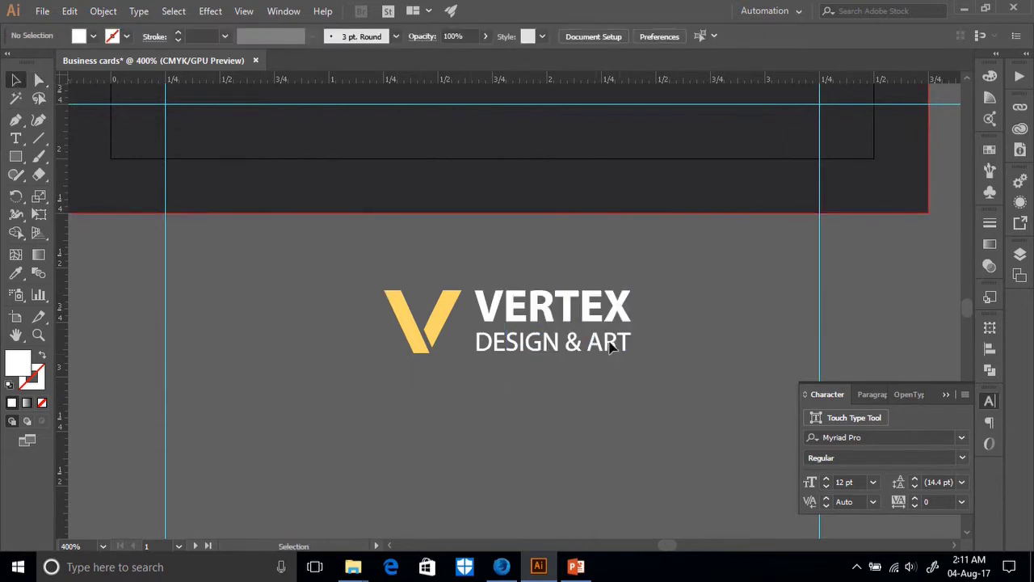
pyautogui.click(563, 313)
pyautogui.click(568, 390)
pyautogui.hotkey('ctrl', '-')
pyautogui.hotkey('ctrl', '-')
pyautogui.hotkey('ctrl', '-')
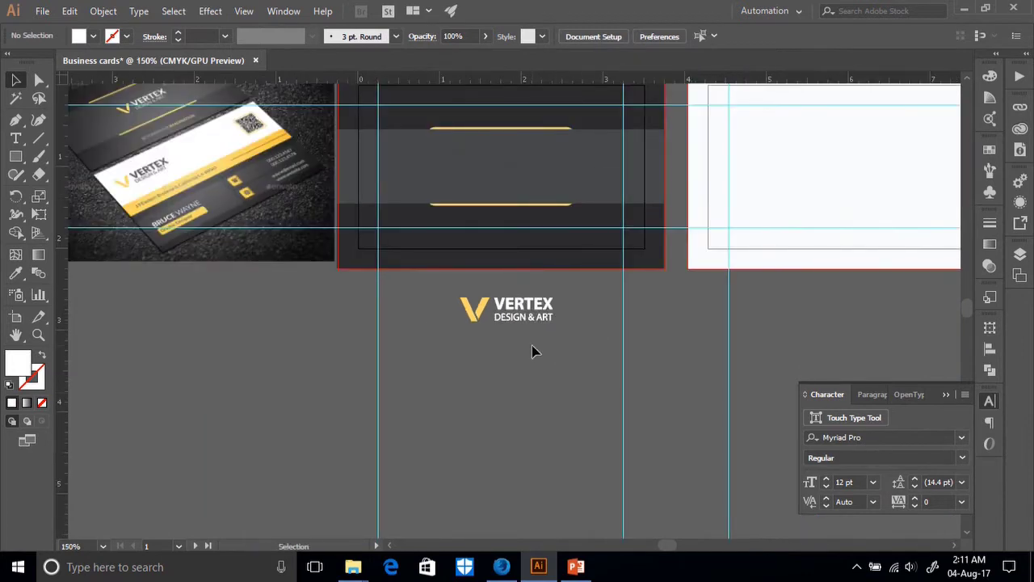
# Nudge the VERTEX logo group slightly left and down, then reselect it.
pyautogui.scroll(2, 532, 350)
pyautogui.click(525, 401)
pyautogui.moveTo(525, 401); pyautogui.dragTo(499, 413)
pyautogui.click(418, 399)
pyautogui.click(478, 413)
# Align the logo to the artboard, centred horizontally and vertically on the card.
pyautogui.click(601, 37)
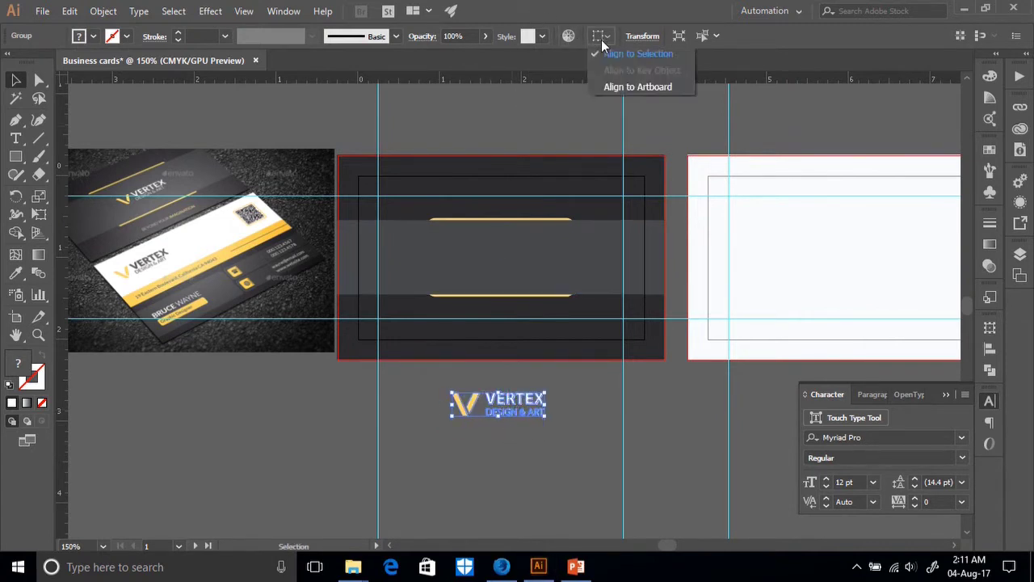
pyautogui.click(637, 86)
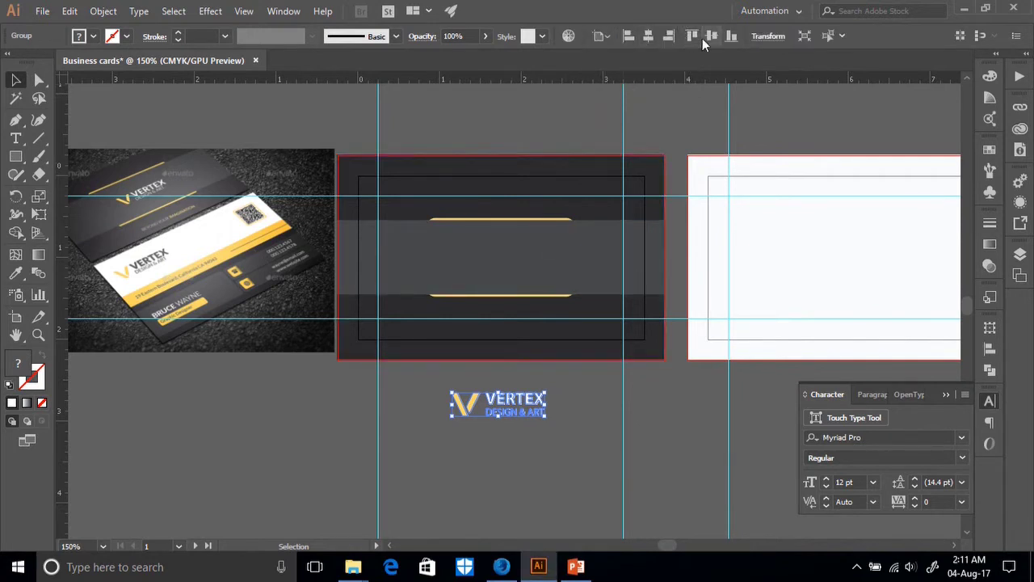
pyautogui.click(647, 36)
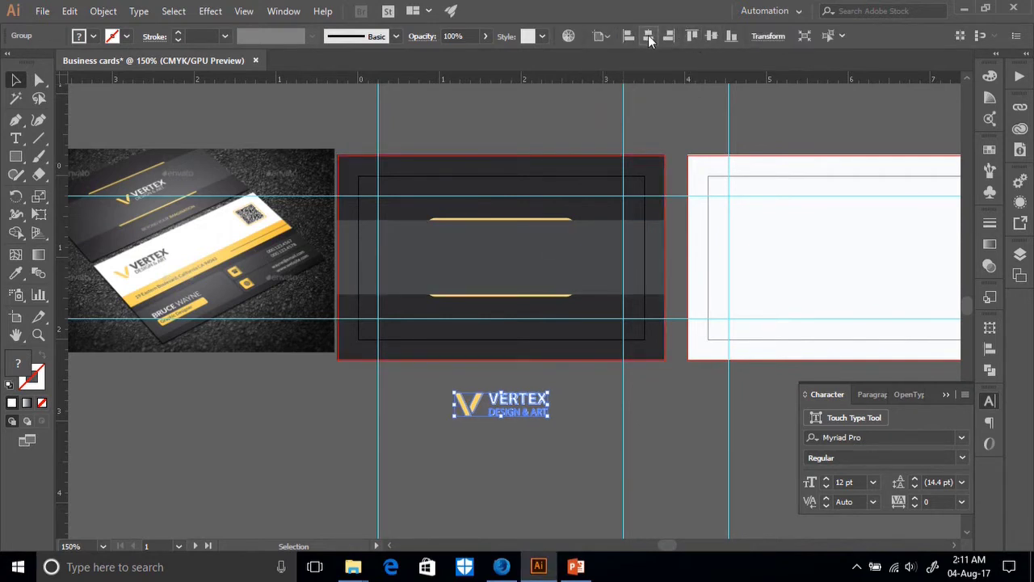
pyautogui.click(711, 36)
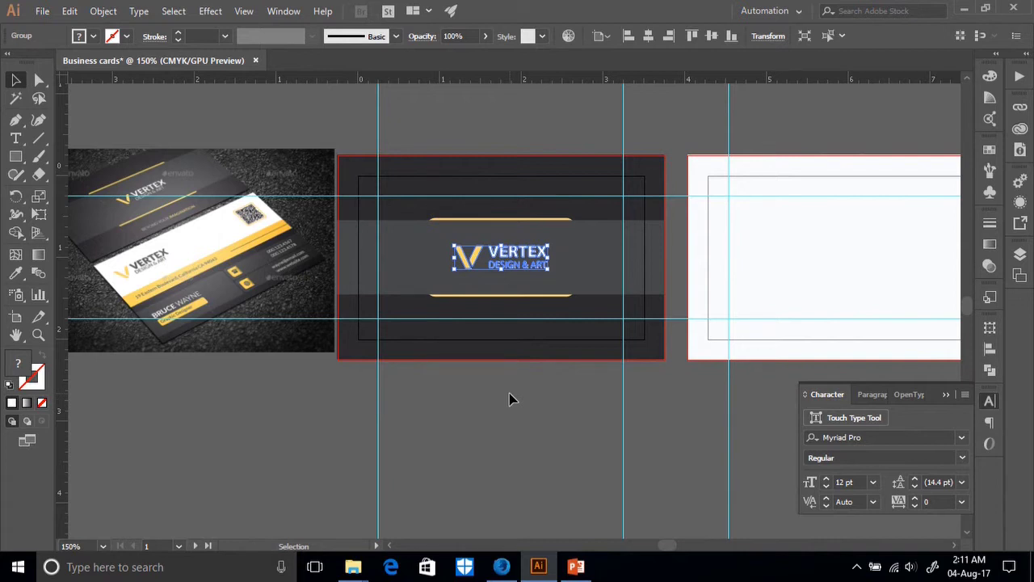
pyautogui.click(504, 297)
# Widen the yellow-edged rounded frame to about 2.07 in and recentre it horizontally.
pyautogui.moveTo(575, 257); pyautogui.dragTo(587, 257)
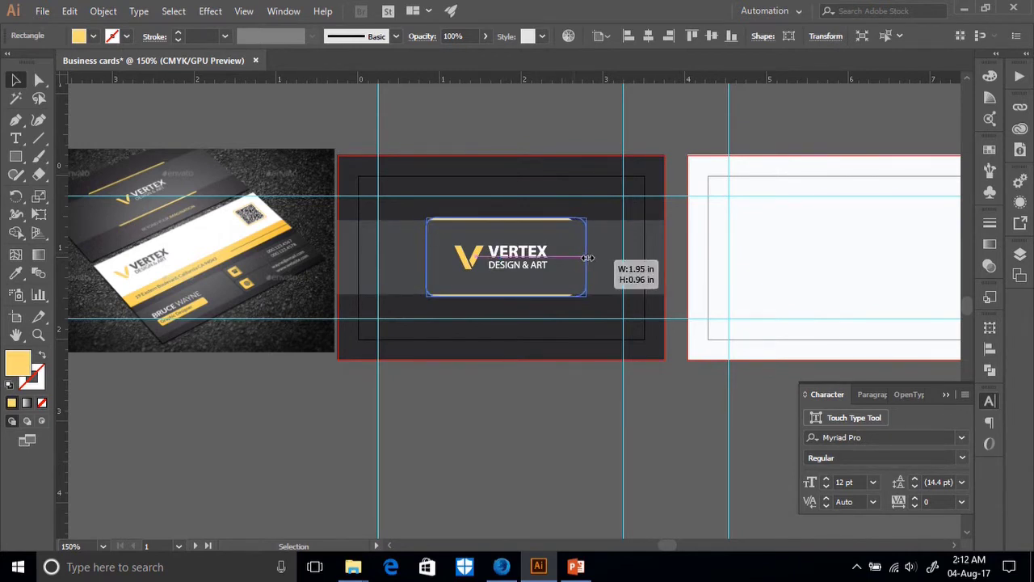
pyautogui.moveTo(587, 257); pyautogui.dragTo(587, 257)
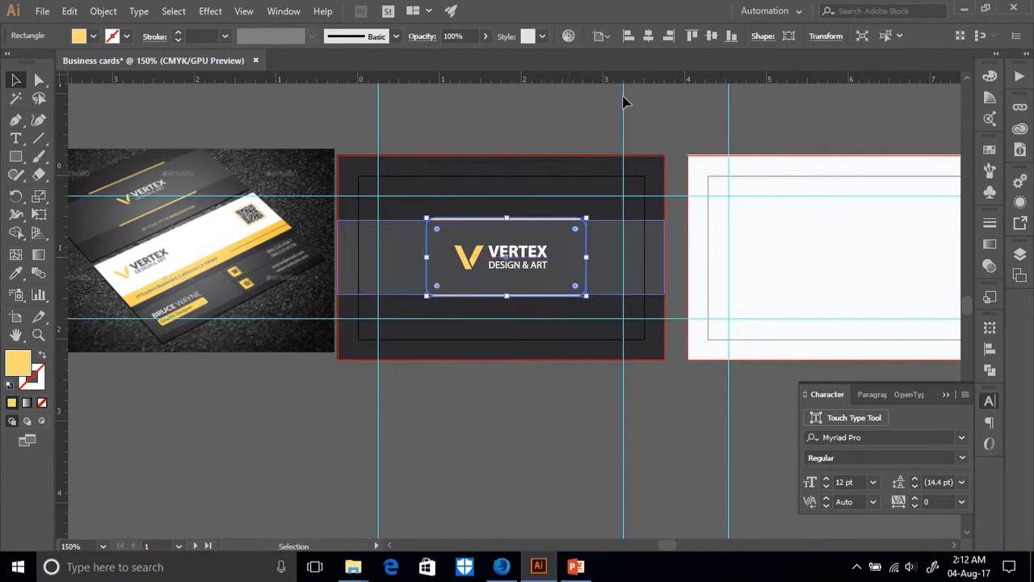
pyautogui.click(651, 36)
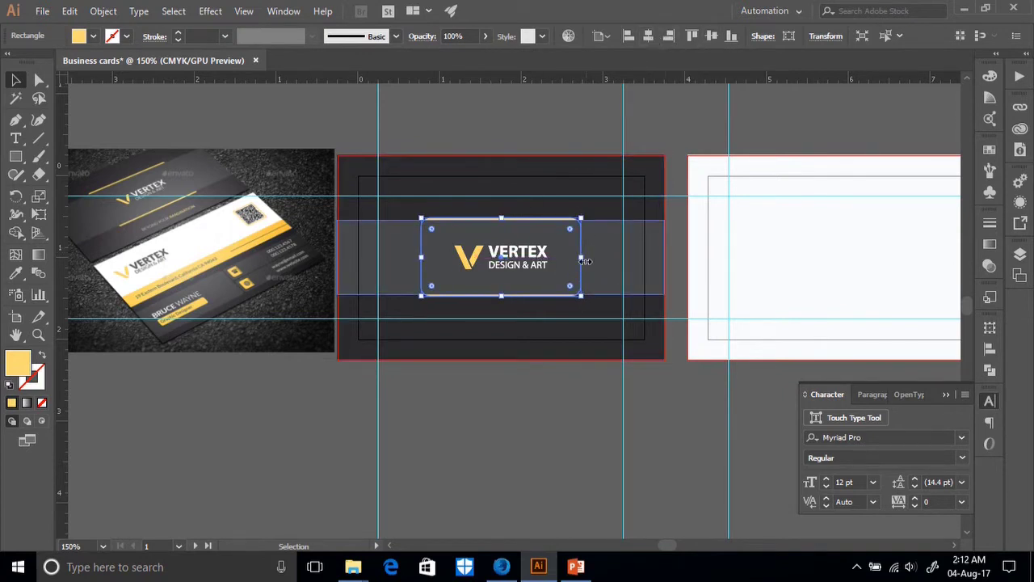
pyautogui.moveTo(581, 257); pyautogui.dragTo(591, 257)
pyautogui.click(651, 35)
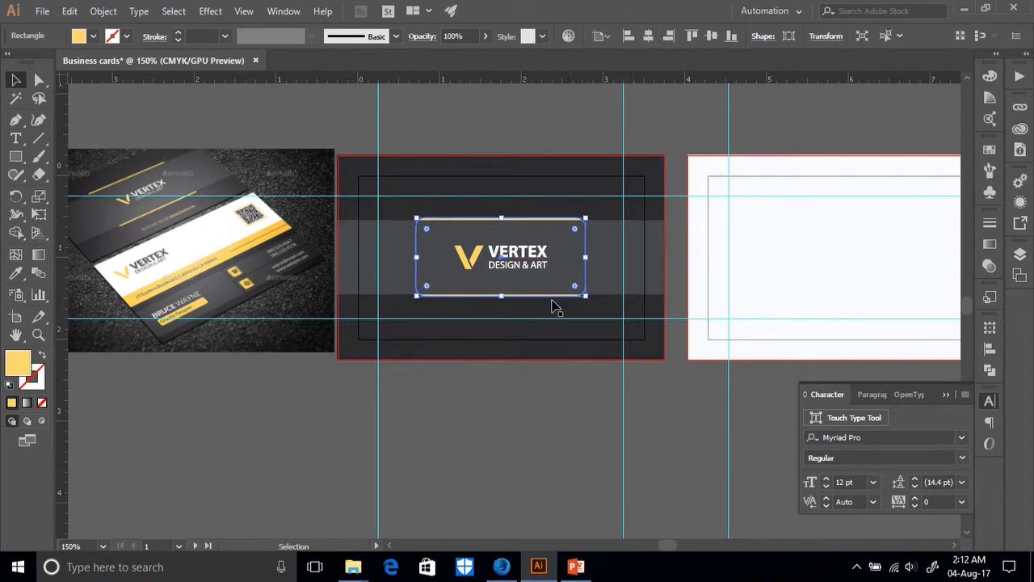
pyautogui.click(533, 400)
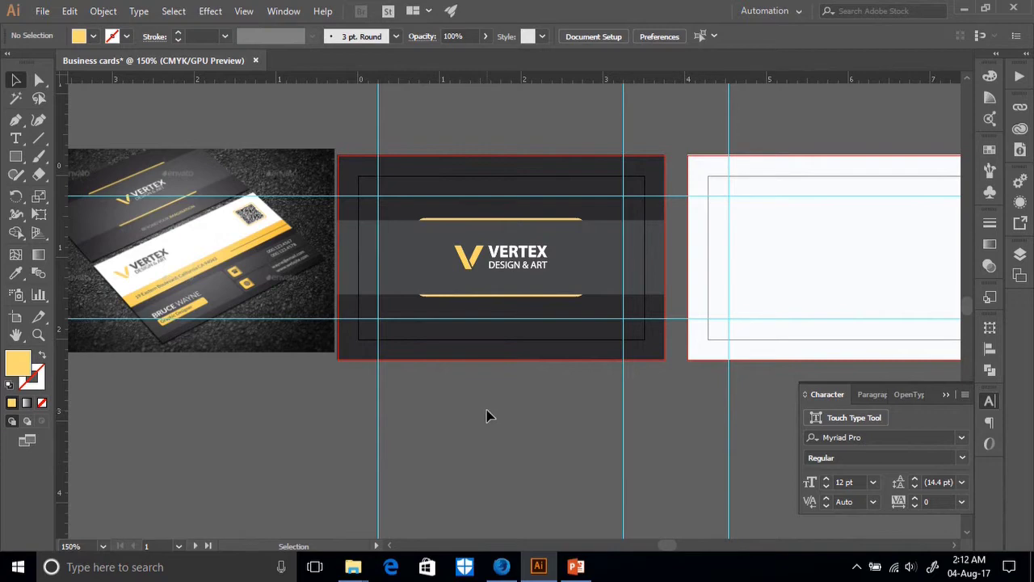
pyautogui.scroll(2, 487, 416)
pyautogui.click(208, 317)
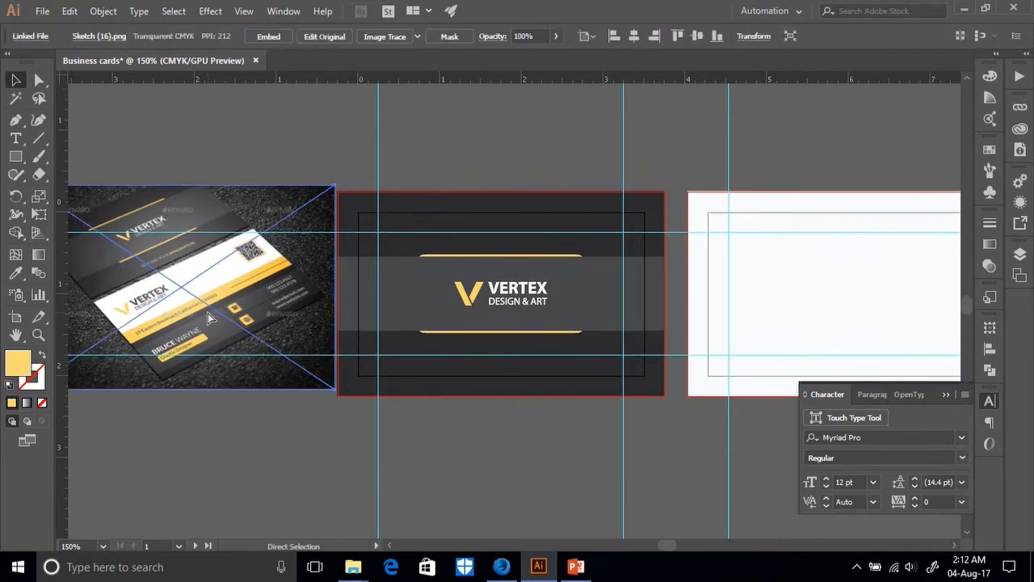
pyautogui.hotkey('ctrl', '+')
pyautogui.hotkey('ctrl', '+')
pyautogui.hotkey('ctrl', '+')
pyautogui.hotkey('ctrl', '+')
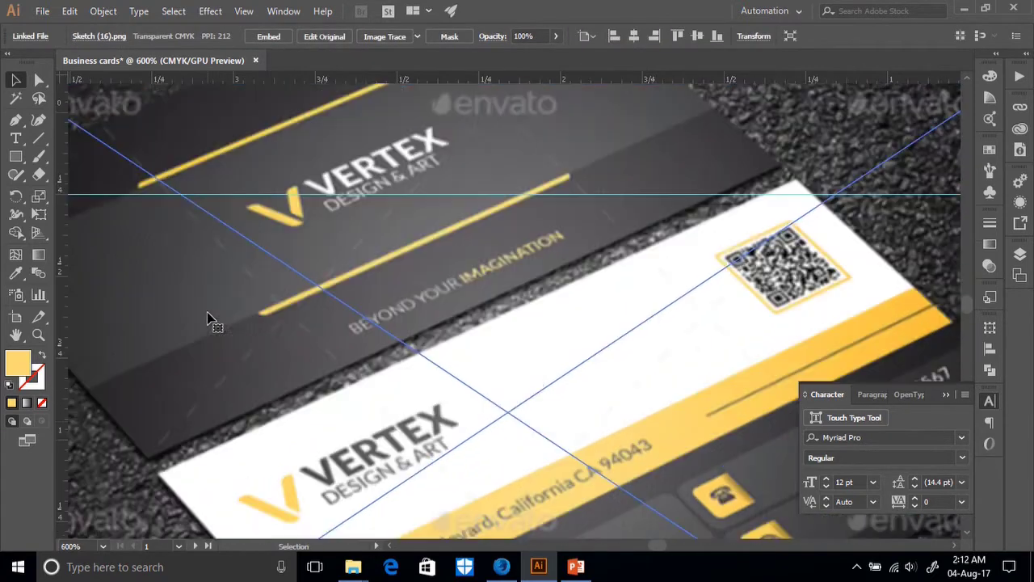
pyautogui.scroll(5, 208, 317)
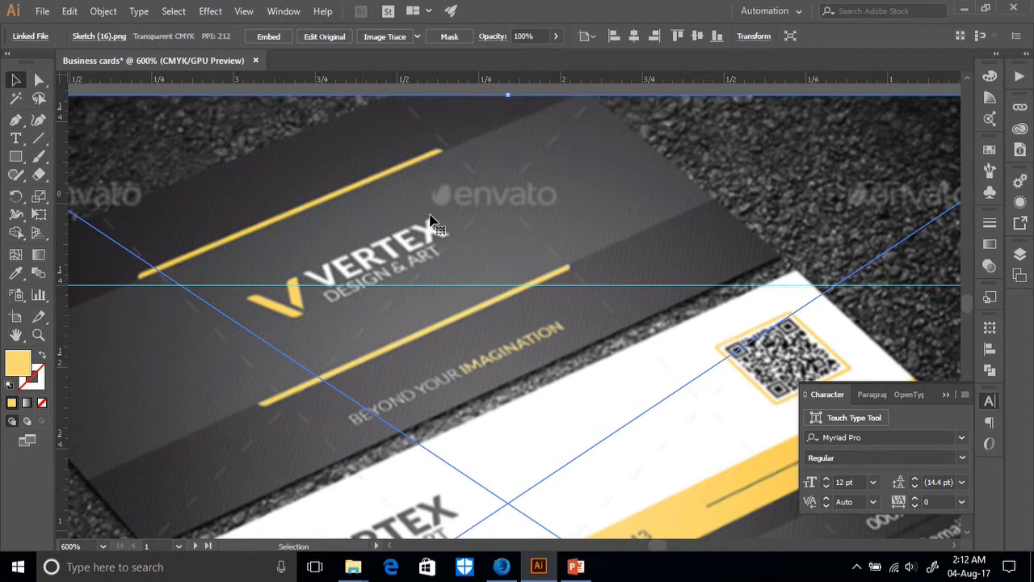
pyautogui.scroll(-5, 464, 339)
pyautogui.scroll(-2, 464, 331)
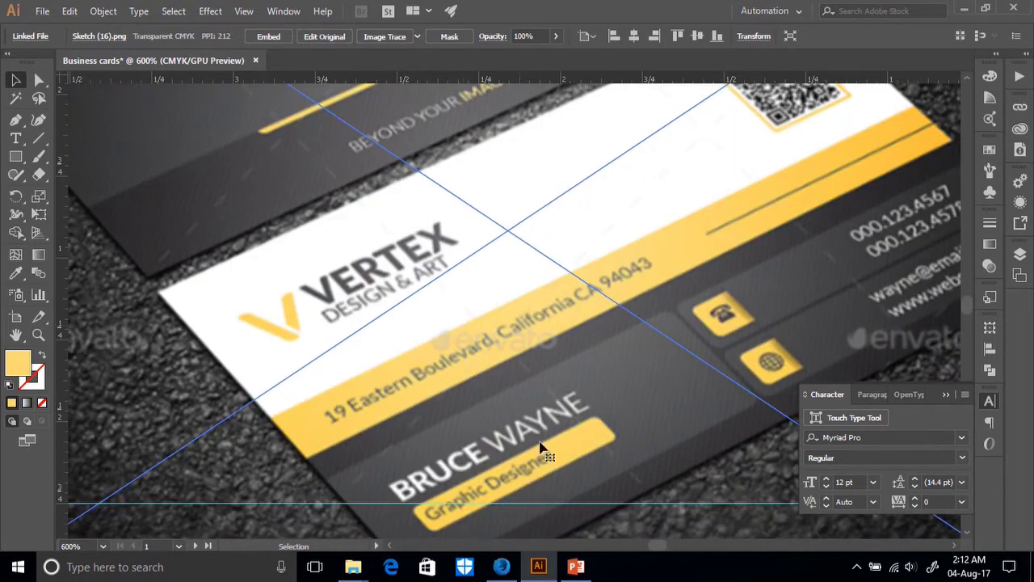
pyautogui.scroll(6, 261, 288)
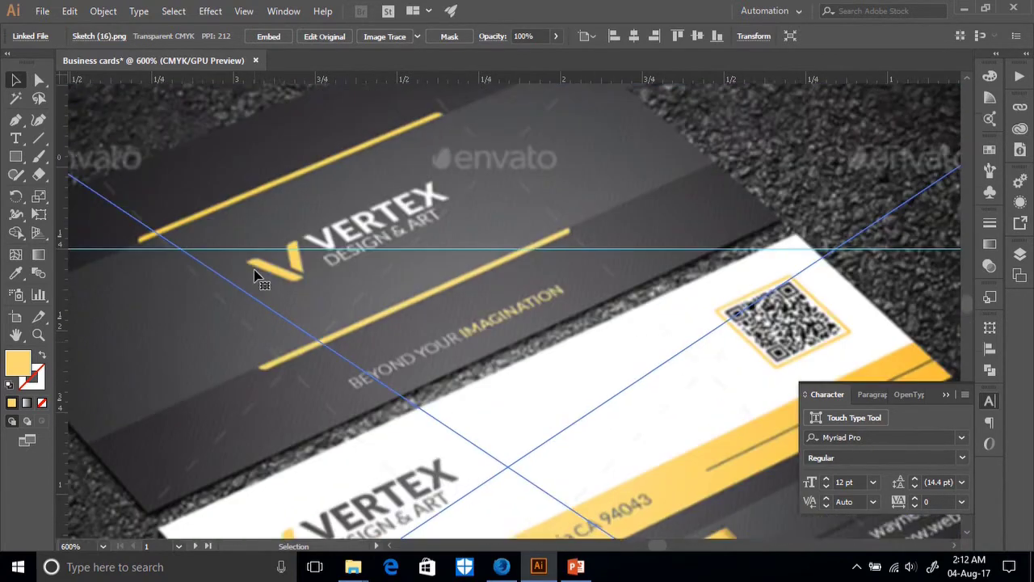
pyautogui.scroll(-6, 254, 275)
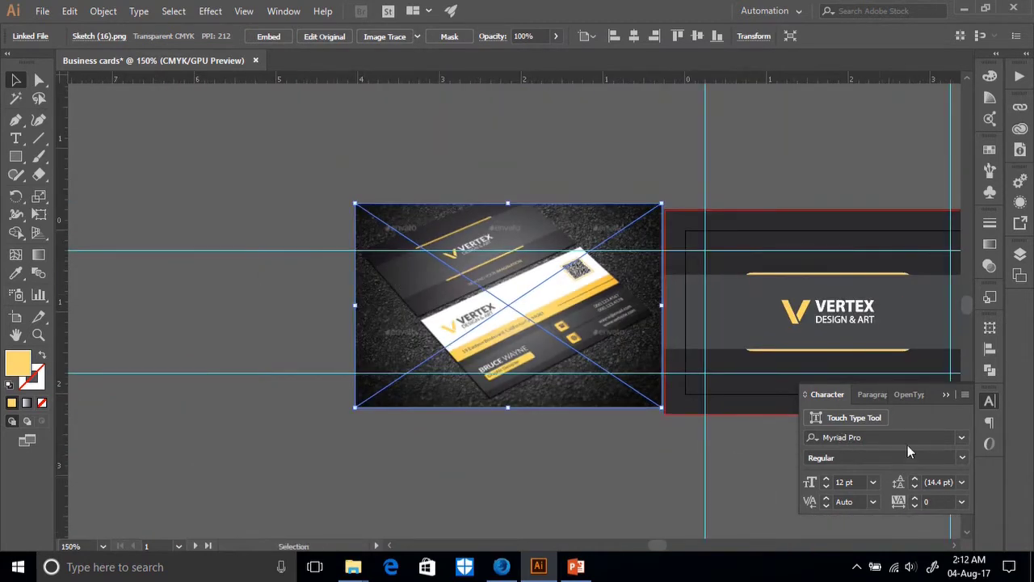
pyautogui.hscroll(5, 949, 450)
pyautogui.hscroll(2, 969, 464)
pyautogui.click(536, 473)
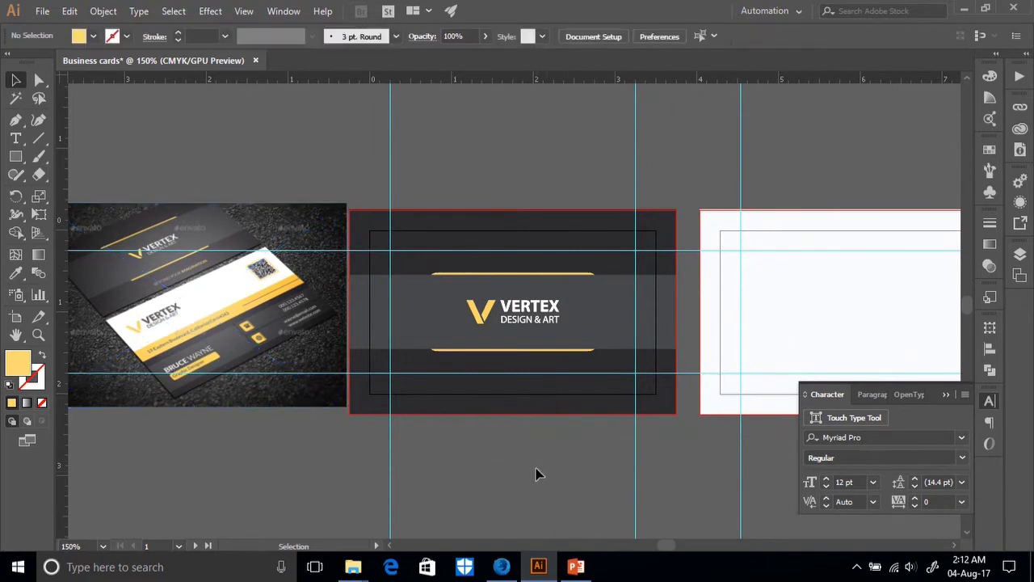
pyautogui.scroll(-3, 489, 404)
pyautogui.click(38, 141)
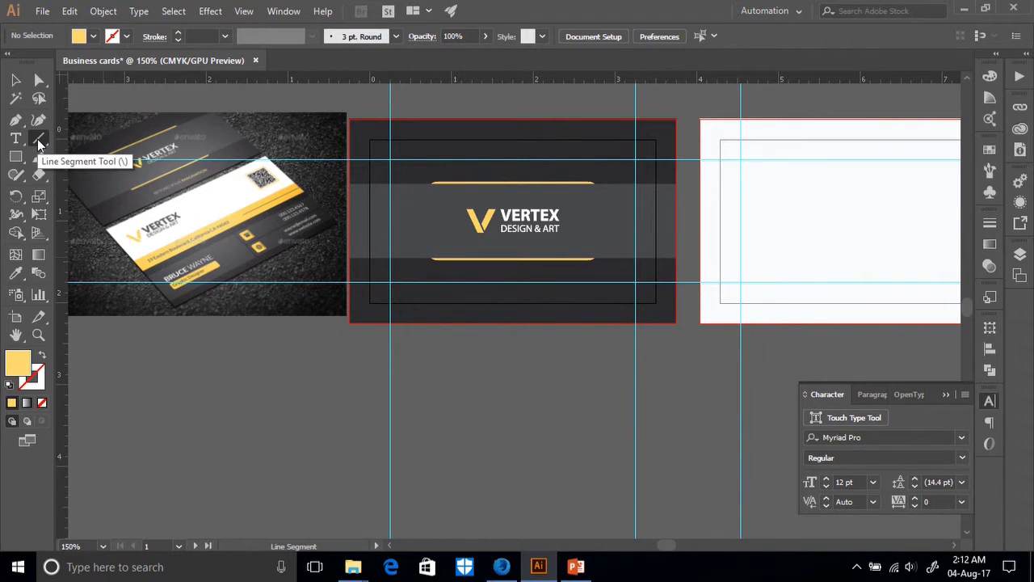
# Draw a 4.44 in vertical line below the card with the Line Segment Tool.
pyautogui.scroll(-3, 278, 322)
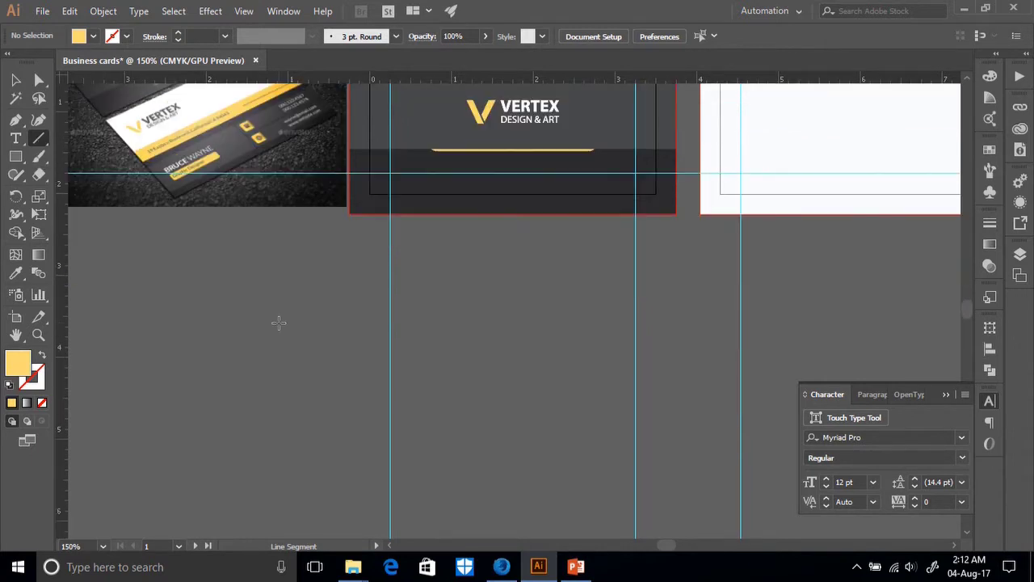
pyautogui.click(339, 253)
pyautogui.click(546, 325)
pyautogui.click(170, 290)
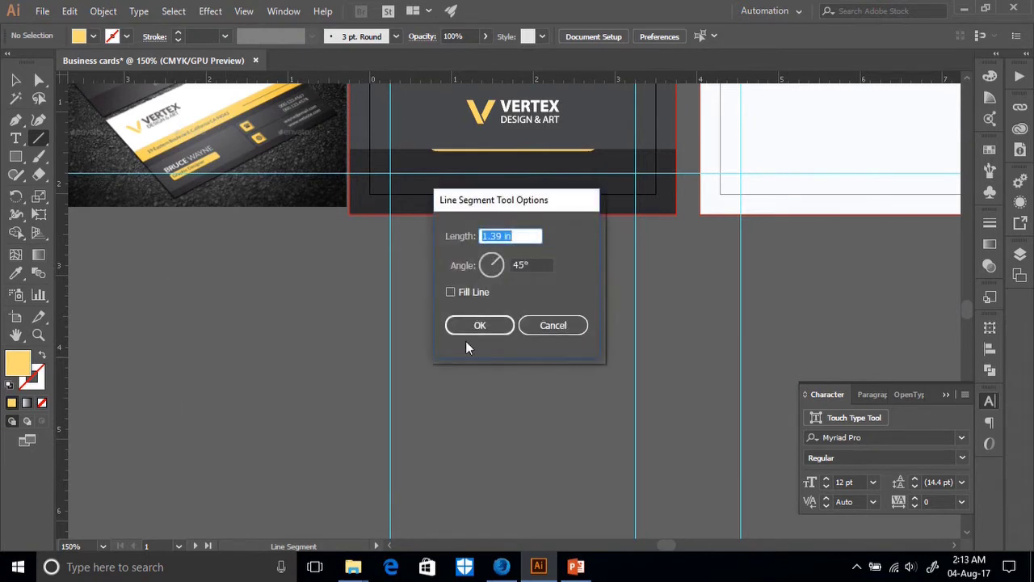
pyautogui.click(555, 323)
pyautogui.moveTo(192, 105); pyautogui.dragTo(194, 263)
pyautogui.moveTo(189, 418); pyautogui.dragTo(201, 397)
pyautogui.scroll(3, 202, 363)
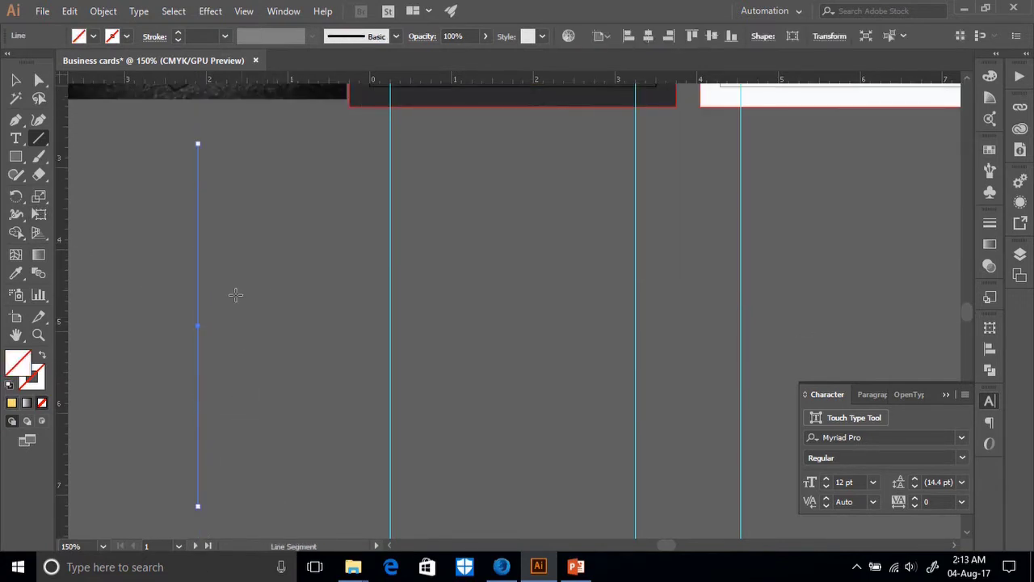
# Alt-drag a copy of the vertical line a few inches to the right.
pyautogui.click(14, 79)
pyautogui.moveTo(202, 323); pyautogui.dragTo(676, 338)
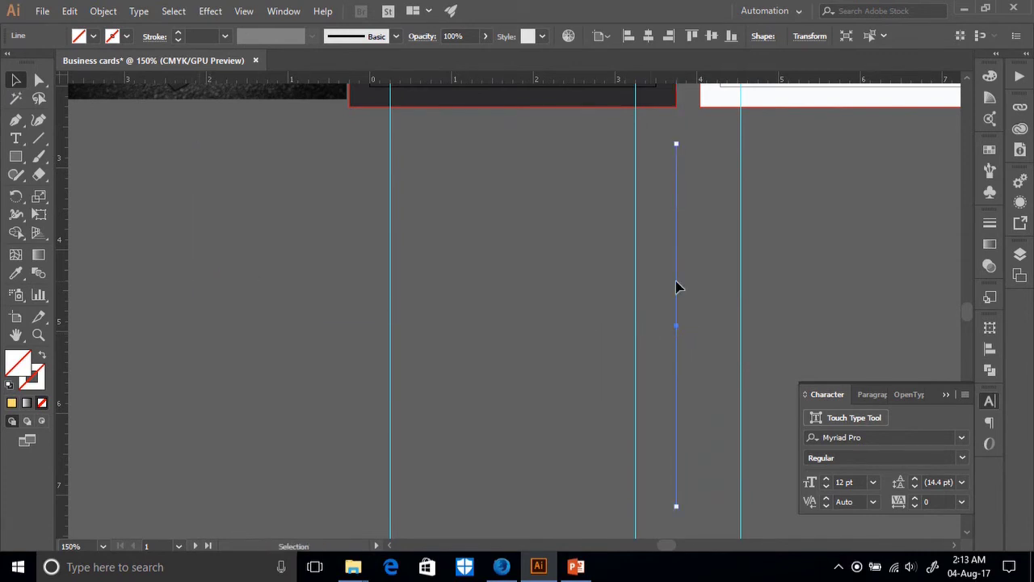
pyautogui.click(637, 282)
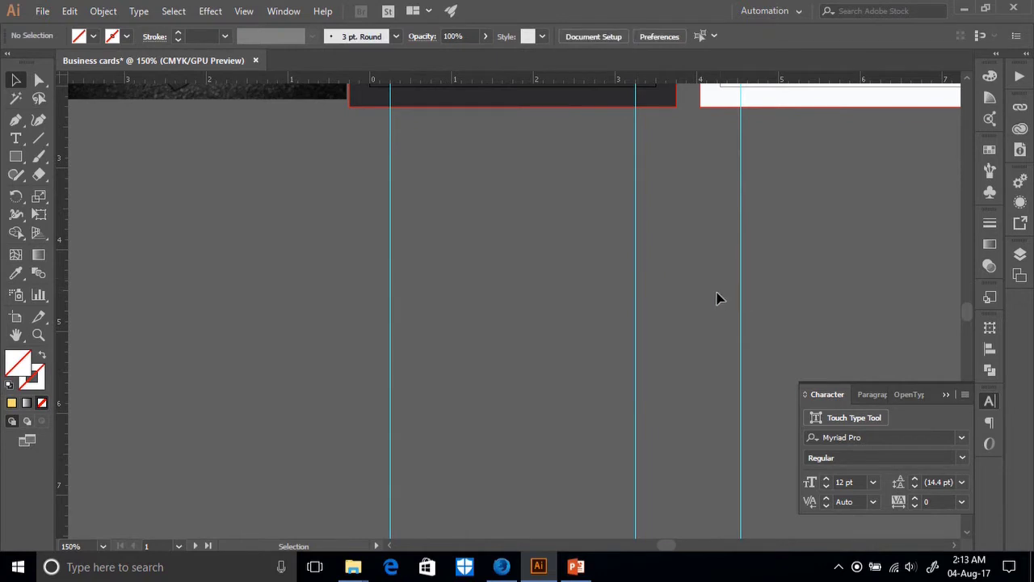
pyautogui.hotkey('ctrl', 'a')
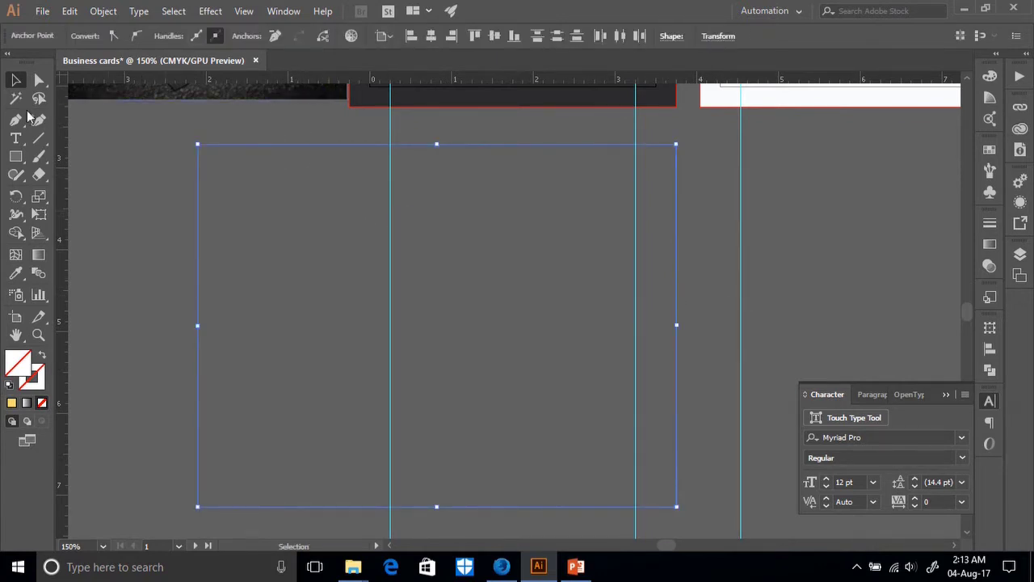
pyautogui.click(145, 214)
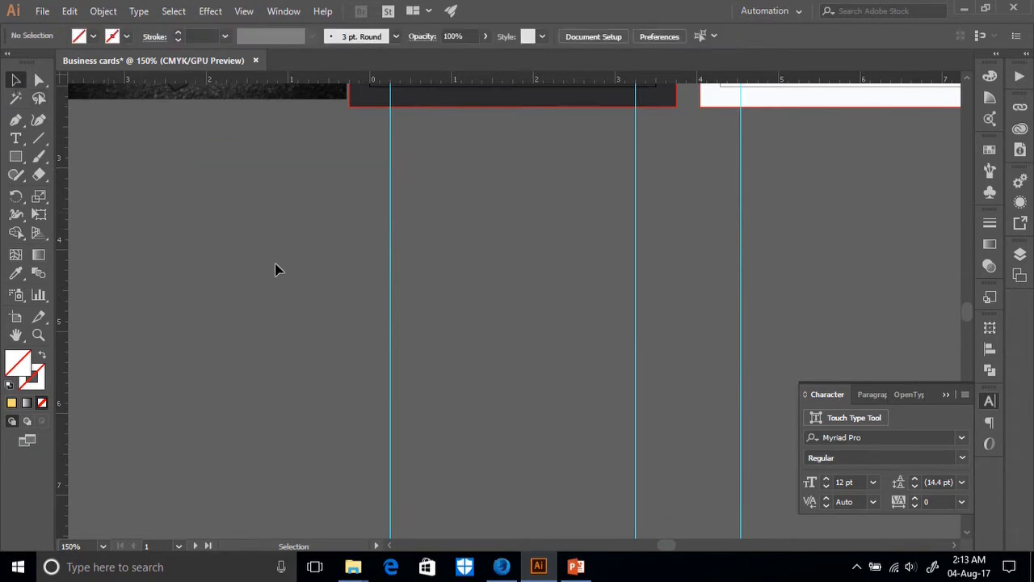
# Give the left vertical line a 0.25 pt stroke.
pyautogui.click(197, 243)
pyautogui.click(179, 33)
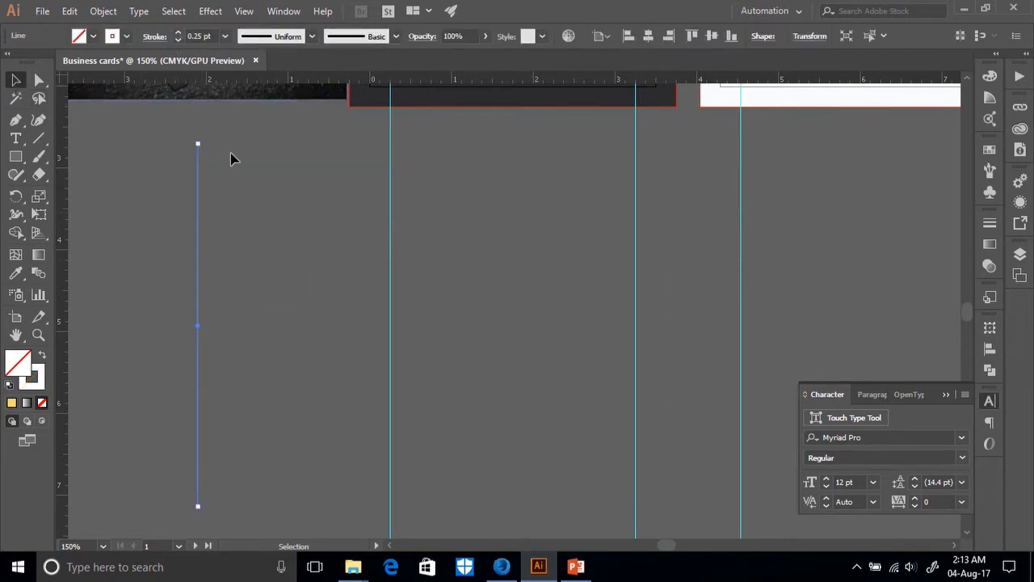
pyautogui.click(268, 202)
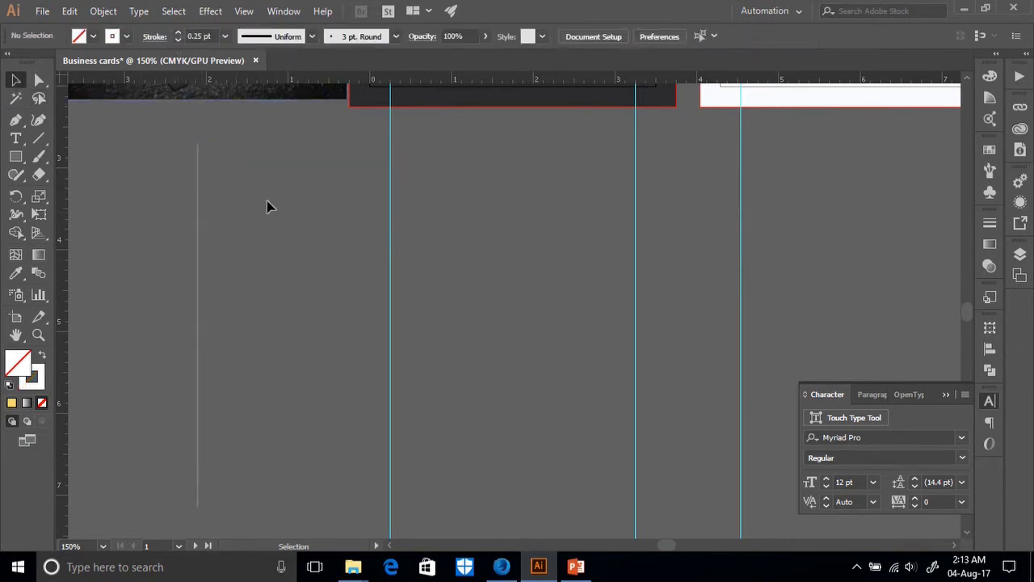
# Move the right line closer to the left one, then select both lines.
pyautogui.click(677, 289)
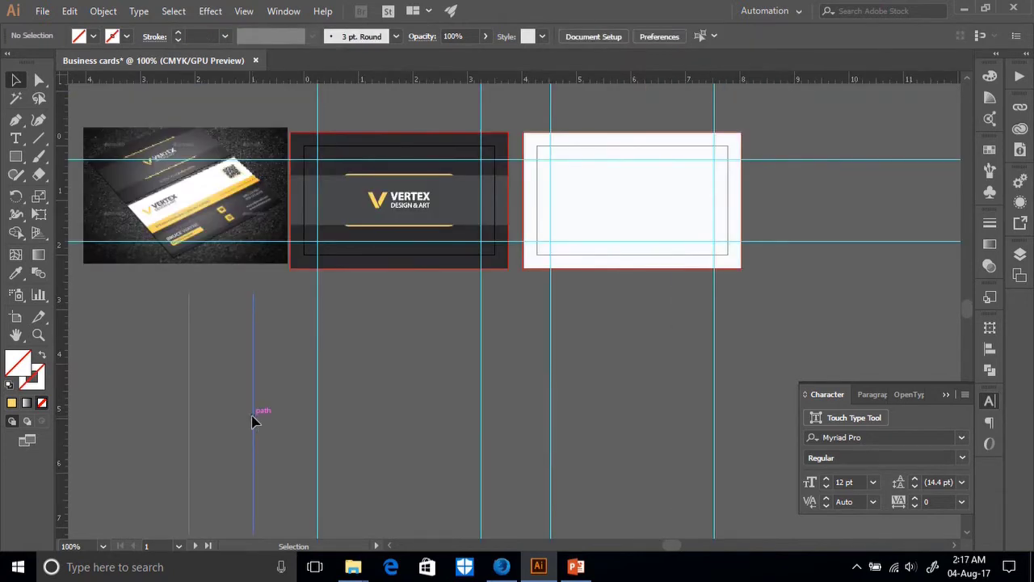
pyautogui.moveTo(253, 420); pyautogui.dragTo(418, 443)
pyautogui.scroll(-2, 266, 386)
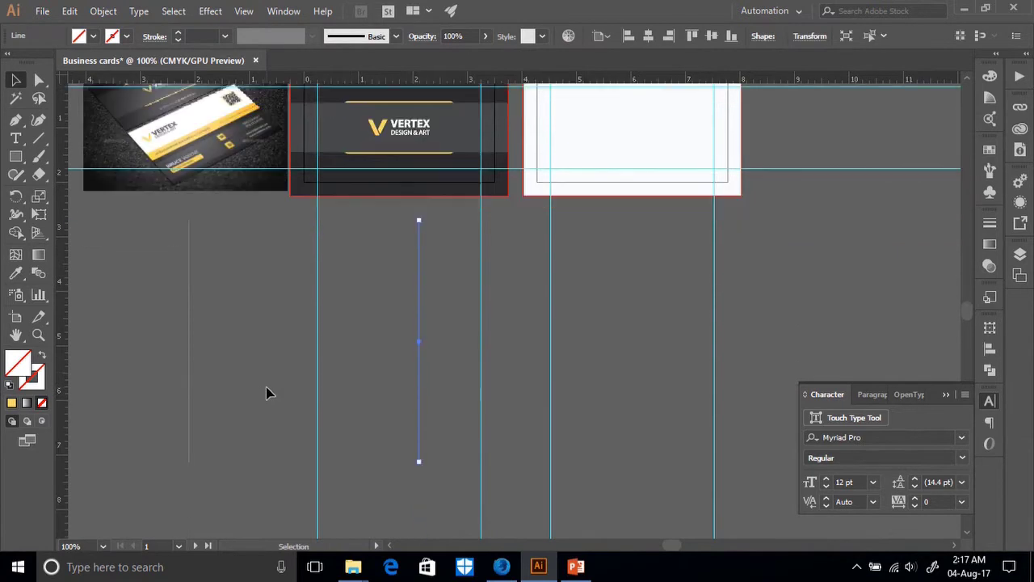
pyautogui.click(251, 382)
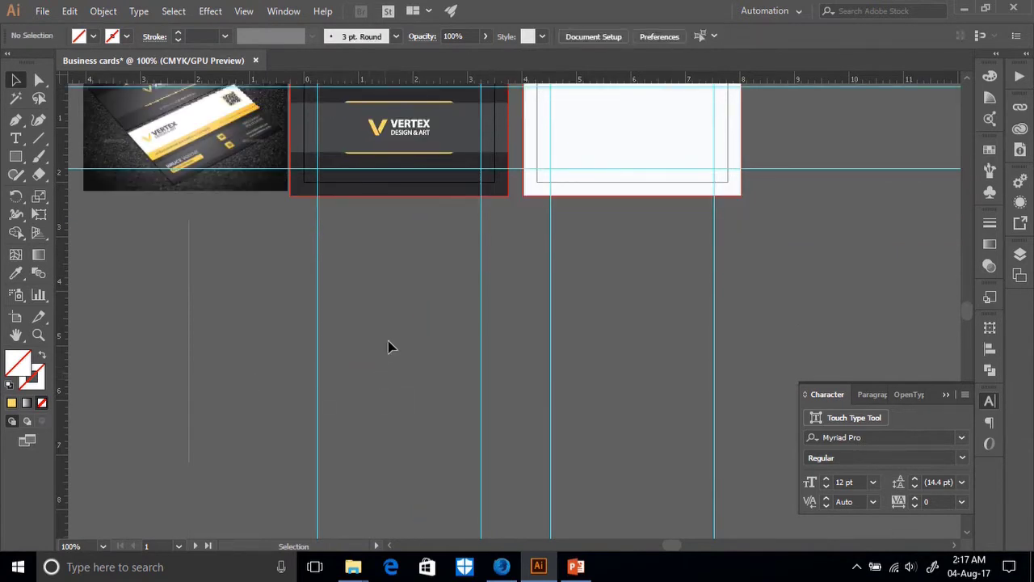
pyautogui.click(189, 302)
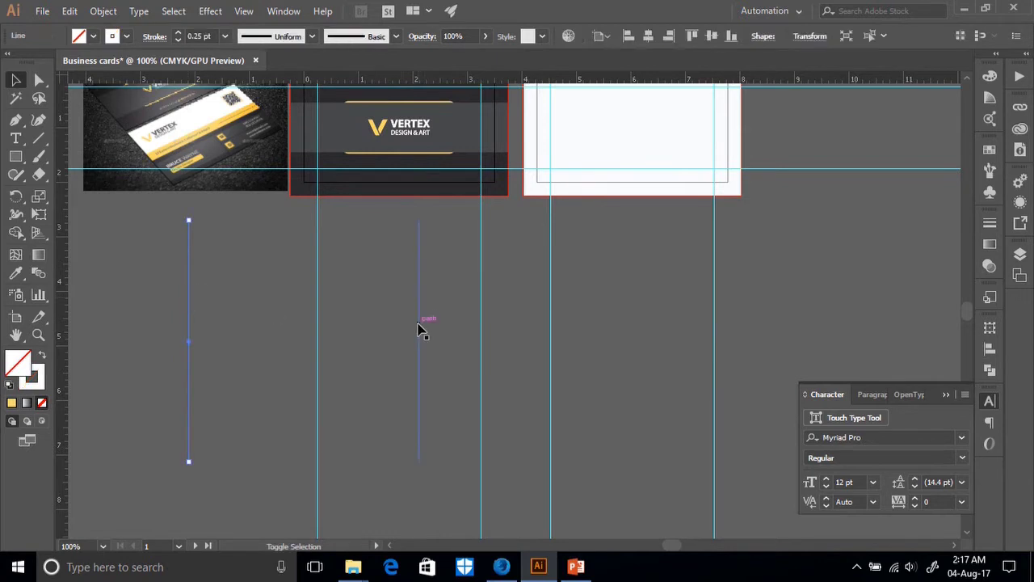
pyautogui.keyDown('shift'); pyautogui.click(418, 331); pyautogui.keyUp('shift')
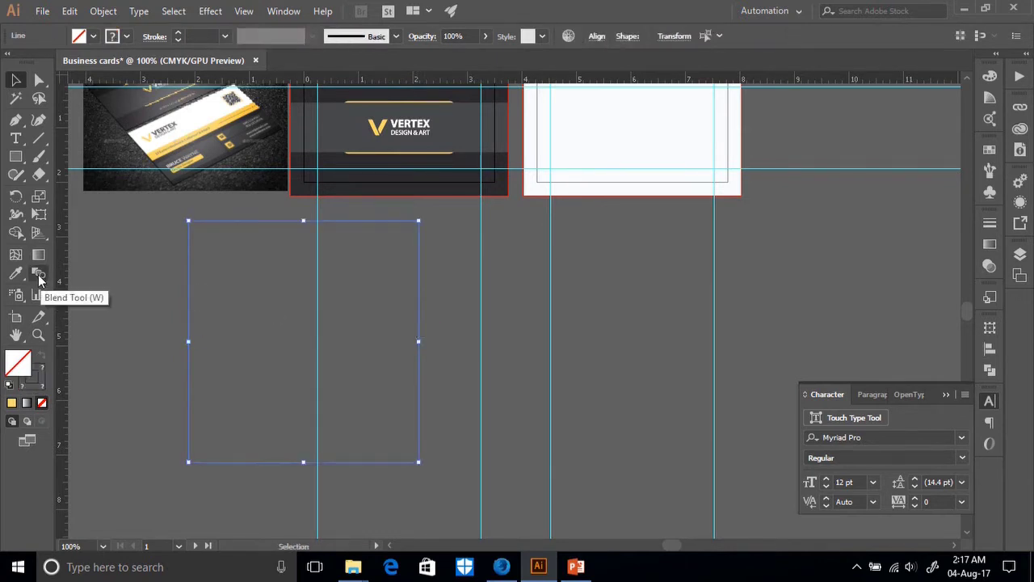
# Set Blend Options spacing to Specified Steps with 20 steps.
pyautogui.doubleClick(38, 274)
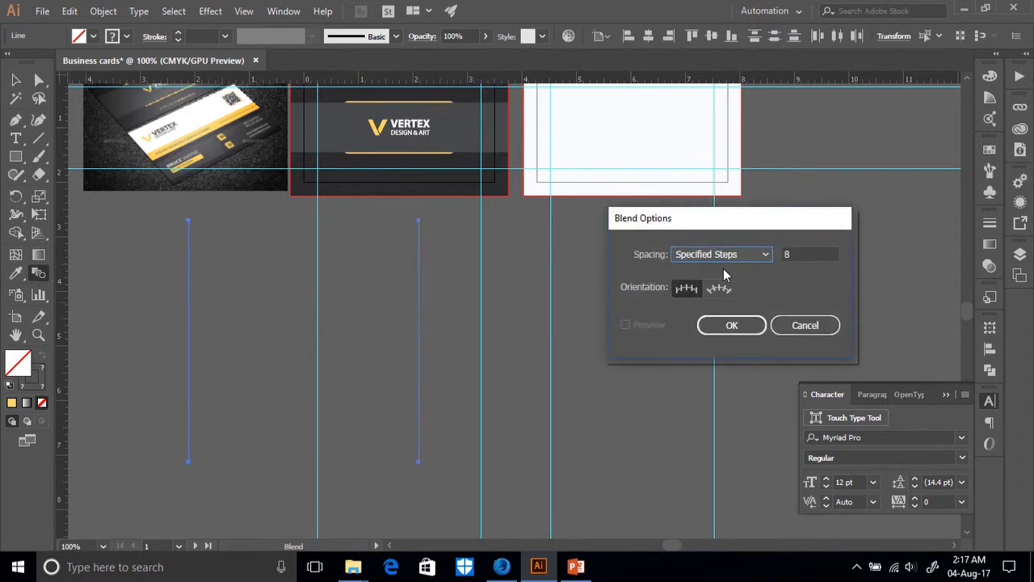
pyautogui.click(739, 256)
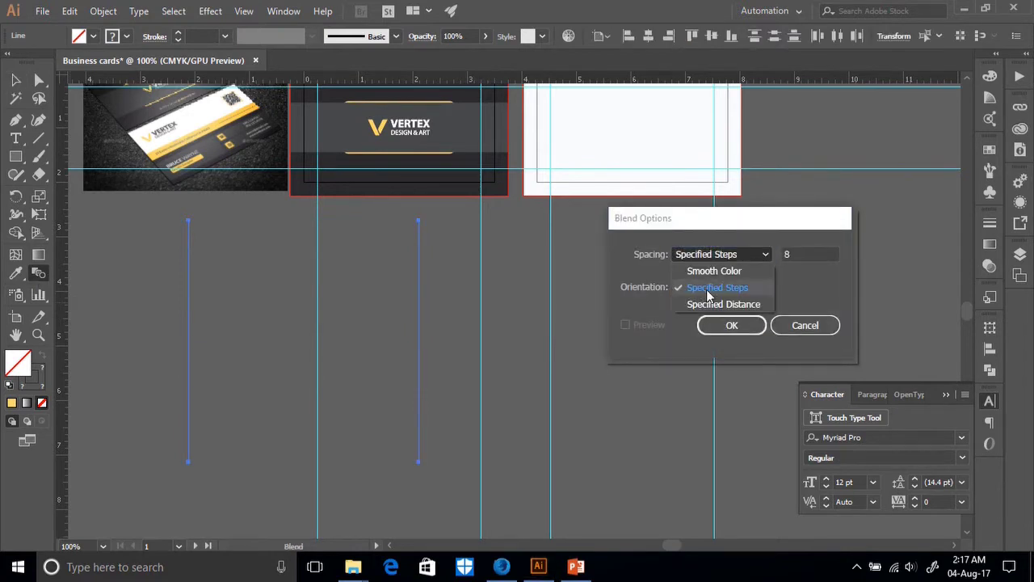
pyautogui.click(724, 291)
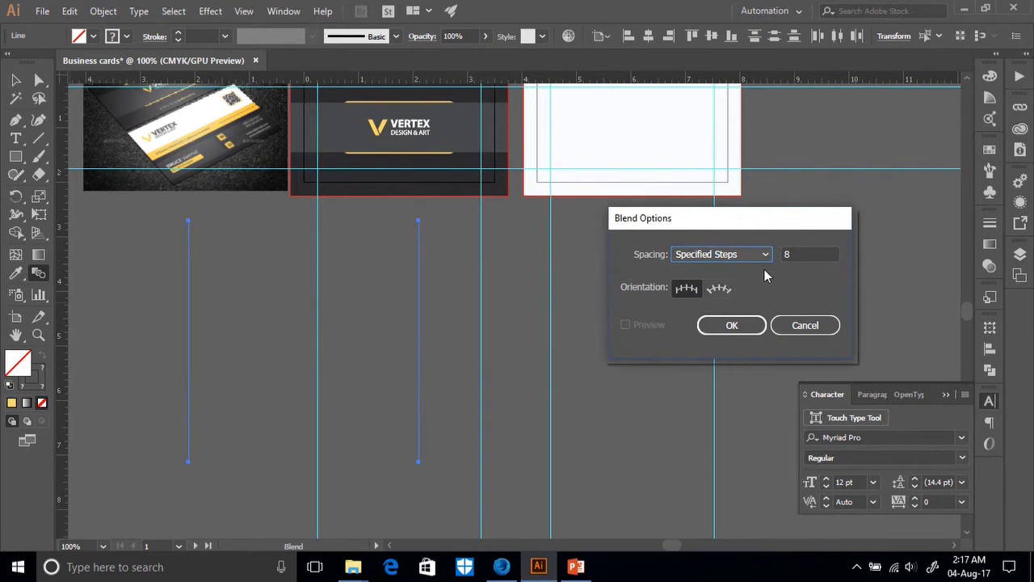
pyautogui.press('Tab')
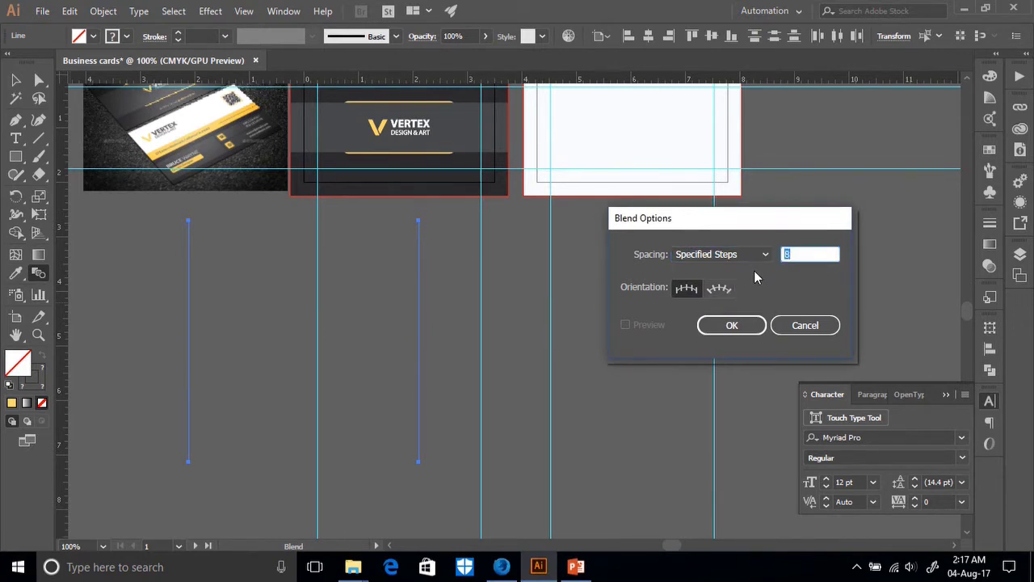
pyautogui.write('200')
pyautogui.click(731, 322)
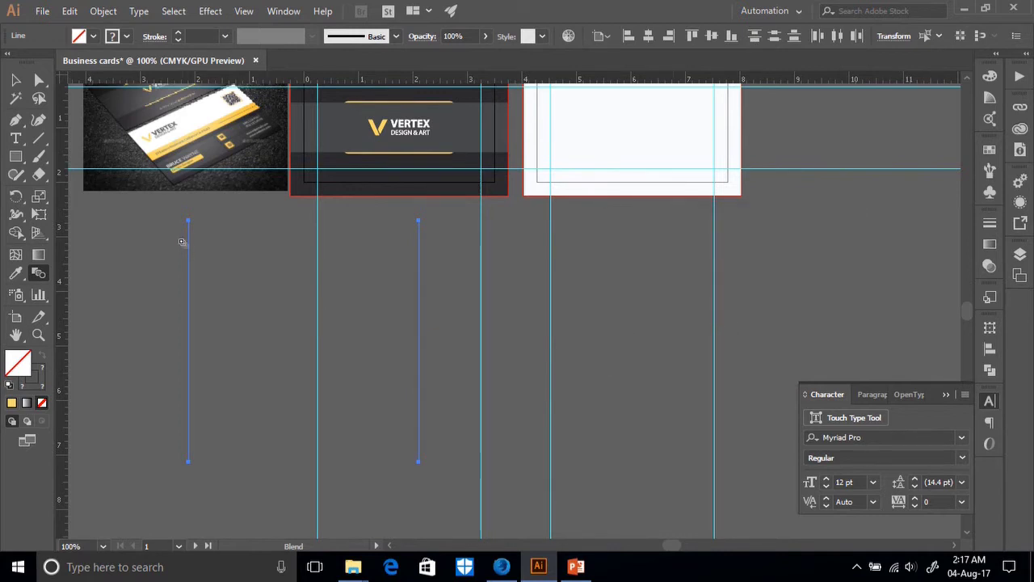
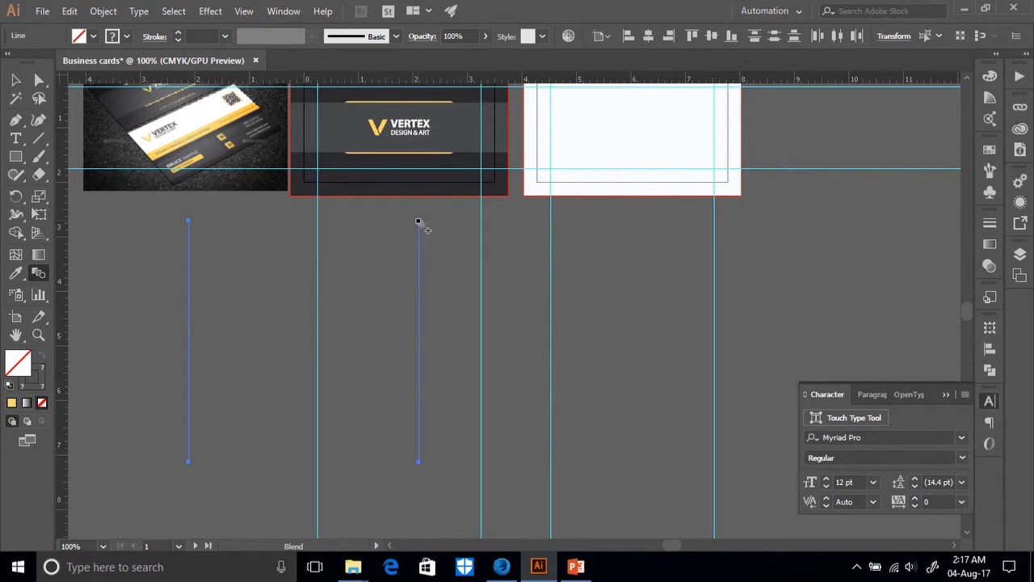
# Blend the two vertical lines into a striped square of thin grey lines.
pyautogui.click(418, 221)
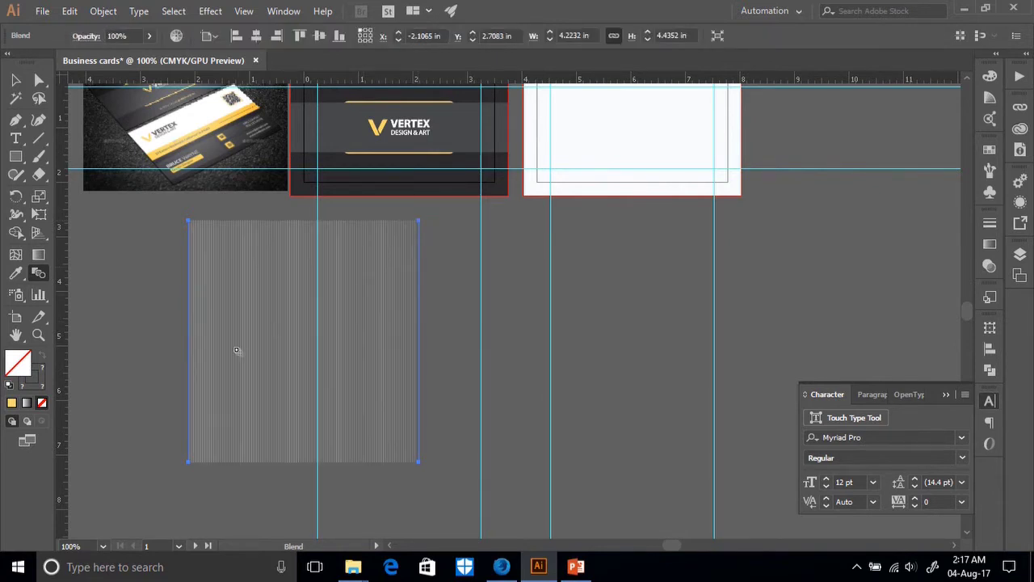
pyautogui.click(14, 78)
pyautogui.scroll(3, 332, 387)
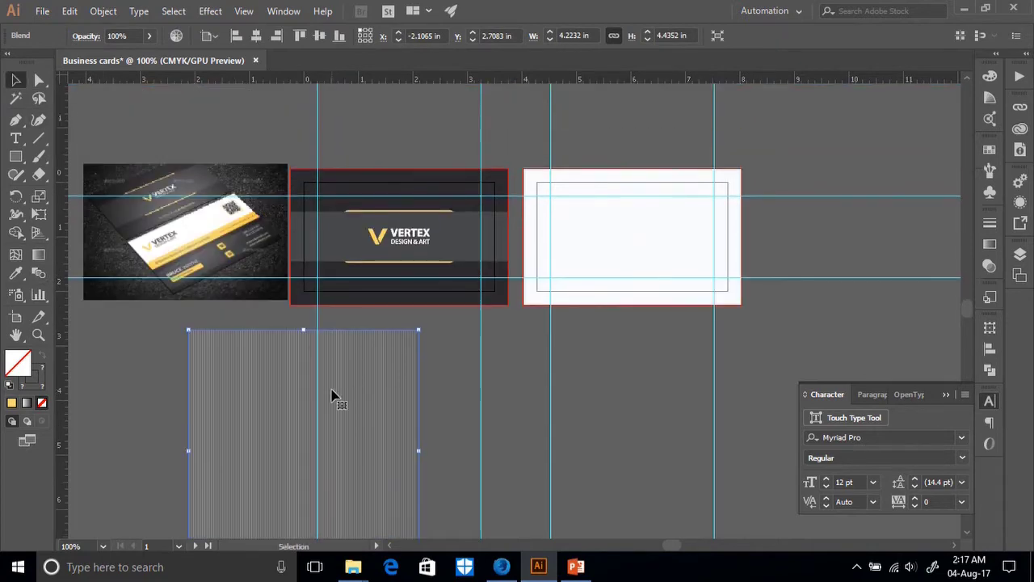
pyautogui.scroll(1, 331, 396)
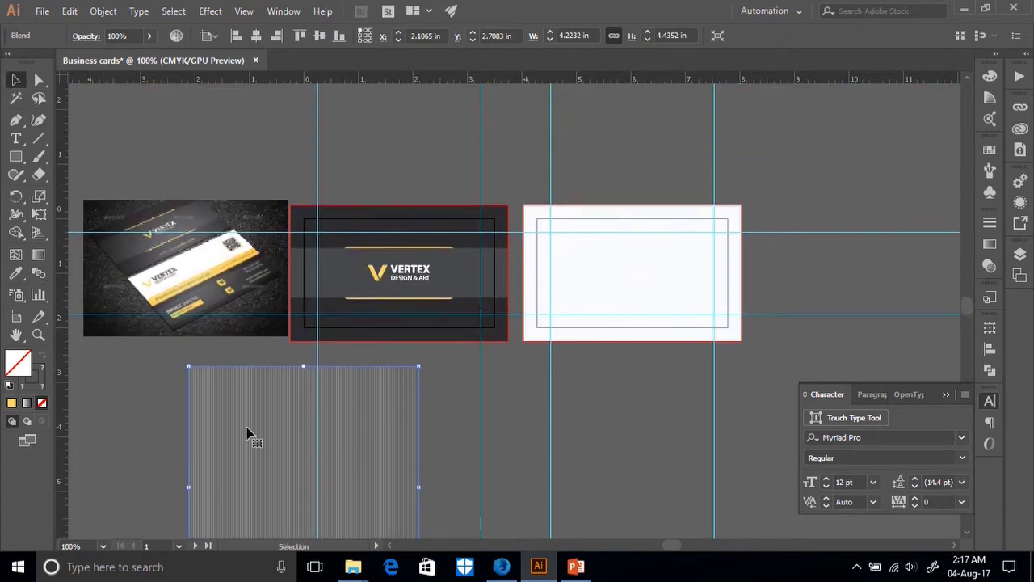
# Zoom in on the reference card photo for comparison, then zoom back out to all cards.
pyautogui.click(172, 286)
pyautogui.hotkey('ctrl', '+')
pyautogui.hotkey('ctrl', '+')
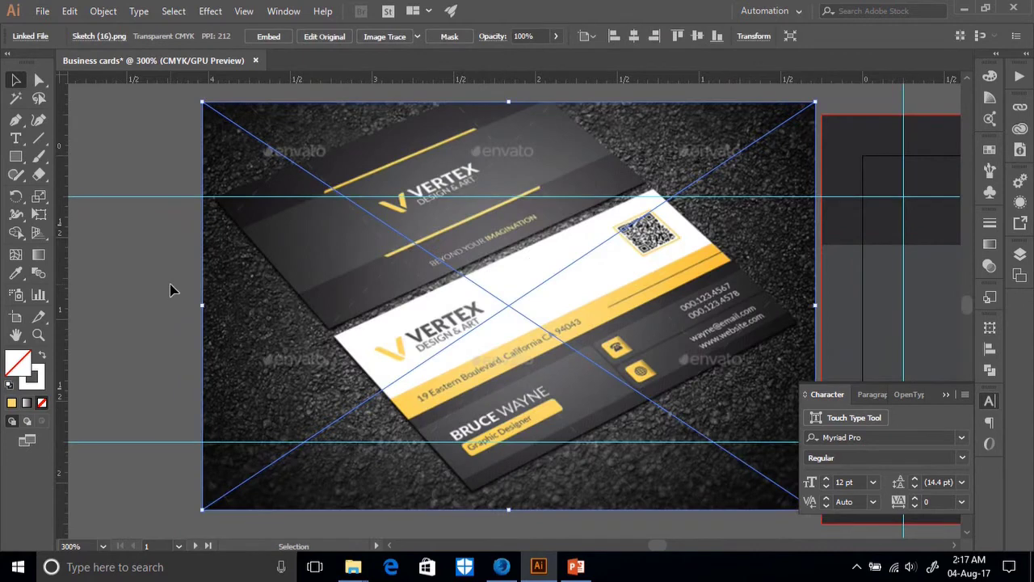
pyautogui.press('a')
pyautogui.hotkey('ctrl', '-')
pyautogui.hotkey('ctrl', '-')
pyautogui.hotkey('ctrl', '-')
pyautogui.hotkey('ctrl', '-')
pyautogui.press('v')
pyautogui.scroll(-3, 456, 309)
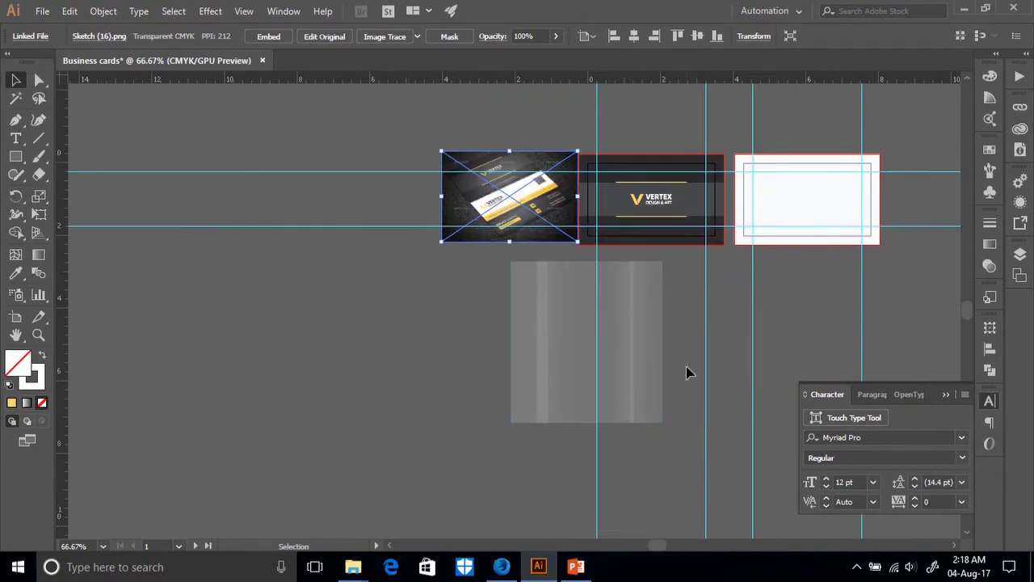
# Select the line blend, zoom in on it, and isolate the blend group.
pyautogui.click(537, 333)
pyautogui.press('a')
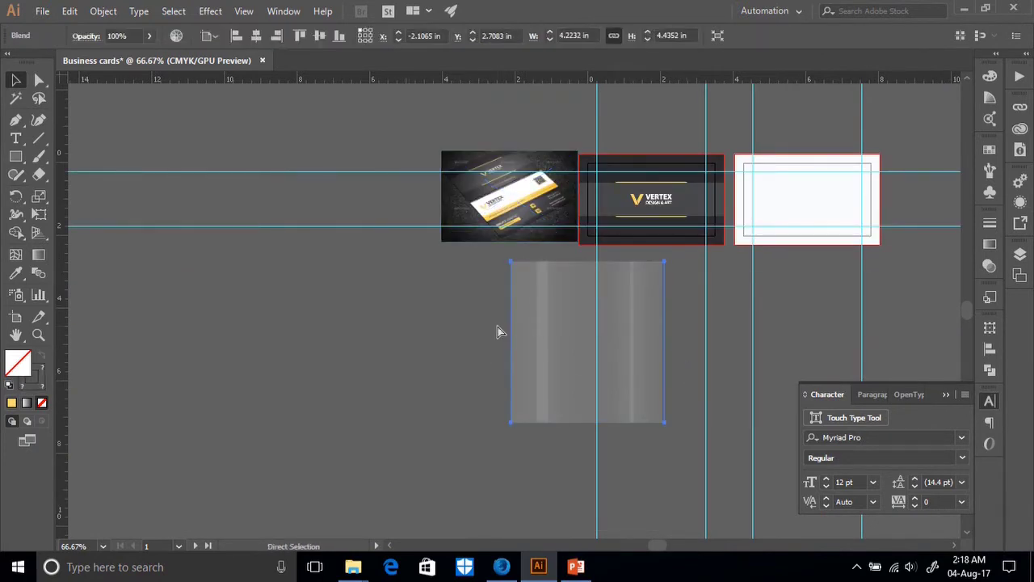
pyautogui.hotkey('ctrl', '+')
pyautogui.hotkey('ctrl', '+')
pyautogui.hotkey('ctrl', '+')
pyautogui.press('v')
pyautogui.scroll(4, 549, 323)
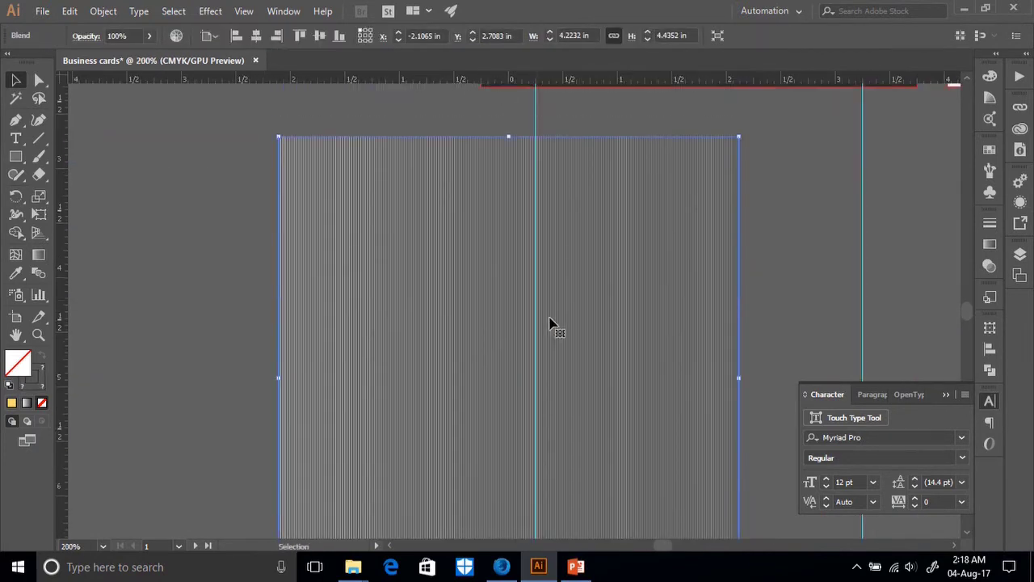
pyautogui.rightClick(685, 299)
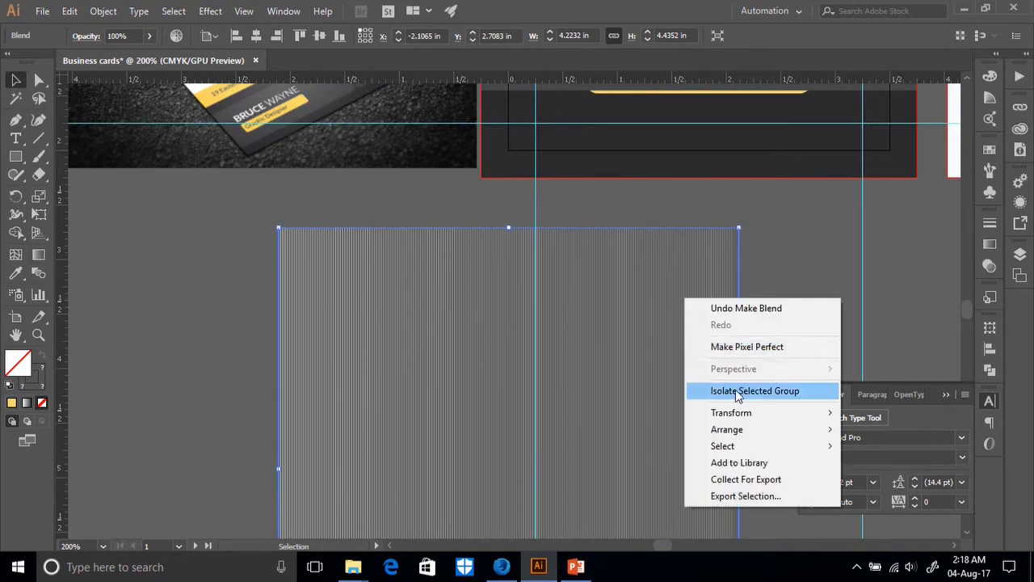
pyautogui.click(616, 375)
# Deselect and reselect the line blend, then drag it to a new spot.
pyautogui.click(773, 315)
pyautogui.click(633, 336)
pyautogui.click(748, 298)
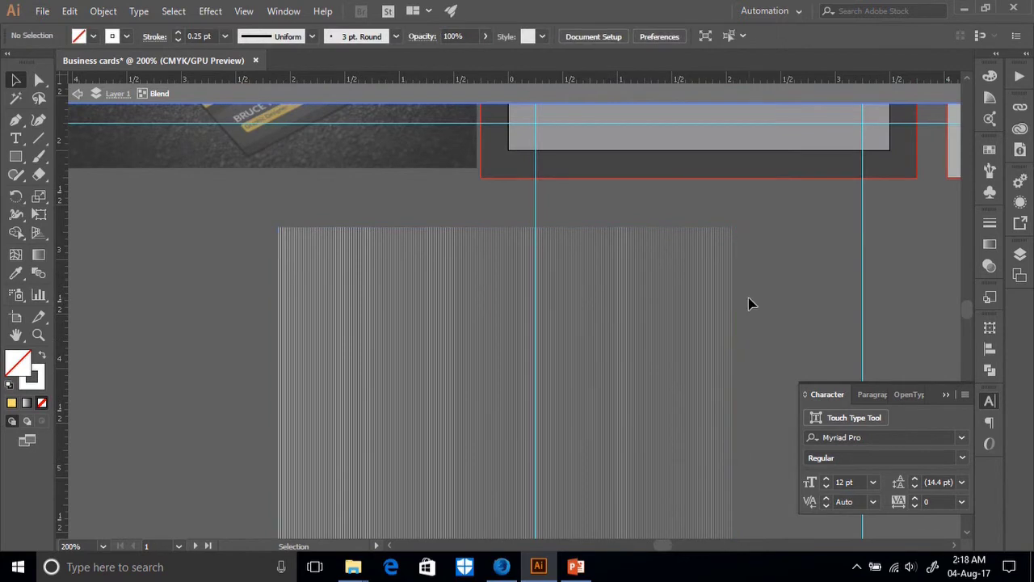
pyautogui.moveTo(646, 318); pyautogui.dragTo(634, 286)
# Drag the line blend over the dark VERTEX card on the middle artboard.
pyautogui.scroll(-3, 654, 266)
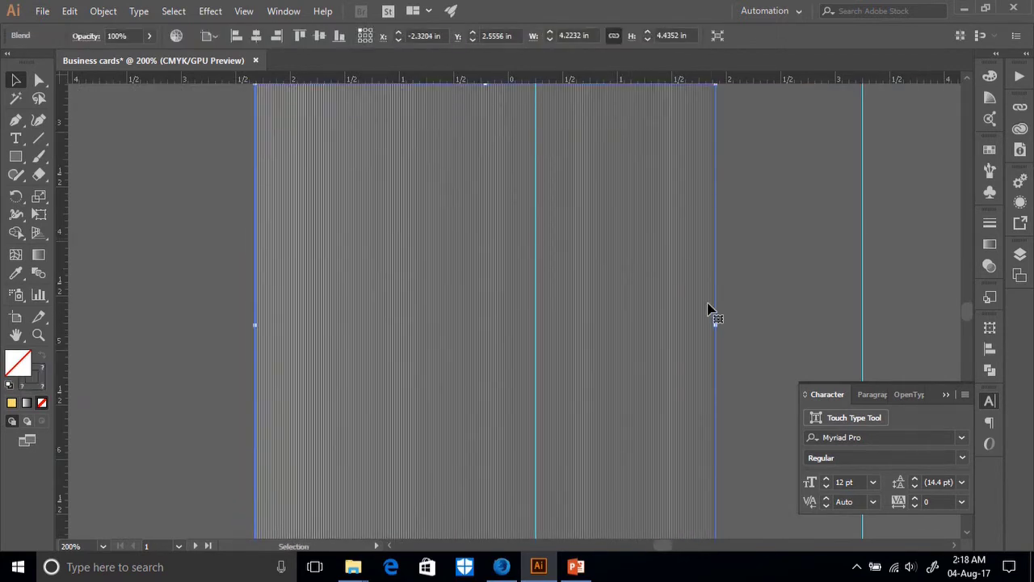
pyautogui.rightClick(633, 284)
pyautogui.click(731, 242)
pyautogui.scroll(3, 630, 296)
pyautogui.moveTo(630, 295); pyautogui.dragTo(727, 223)
pyautogui.scroll(3, 731, 243)
pyautogui.scroll(2, 735, 258)
pyautogui.moveTo(815, 316); pyautogui.dragTo(916, 384)
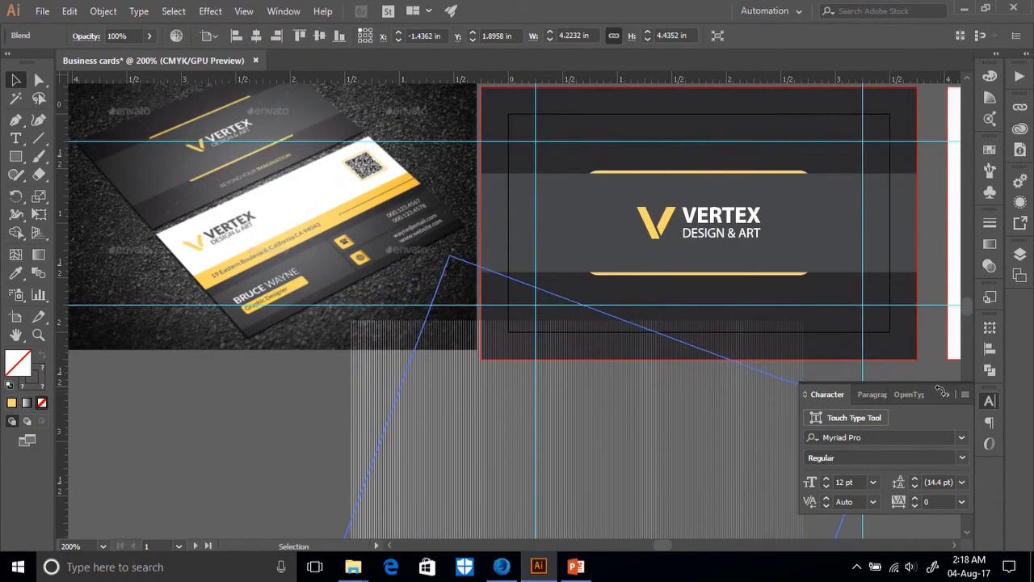
pyautogui.moveTo(695, 364); pyautogui.dragTo(605, 342)
# Rotate the blend 45° into a diamond using a corner handle.
pyautogui.scroll(-2, 606, 337)
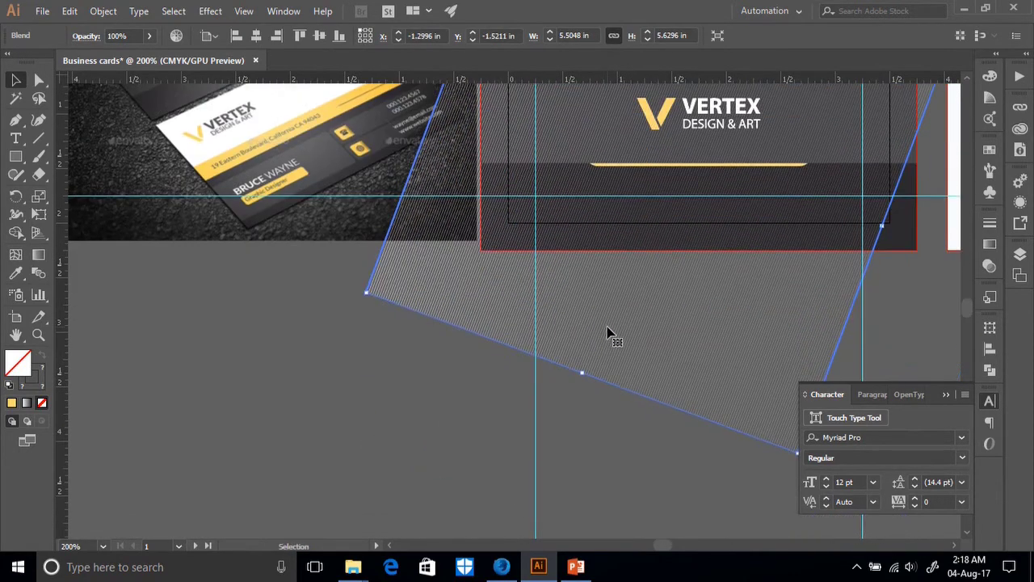
pyautogui.hotkey('ctrl', '-')
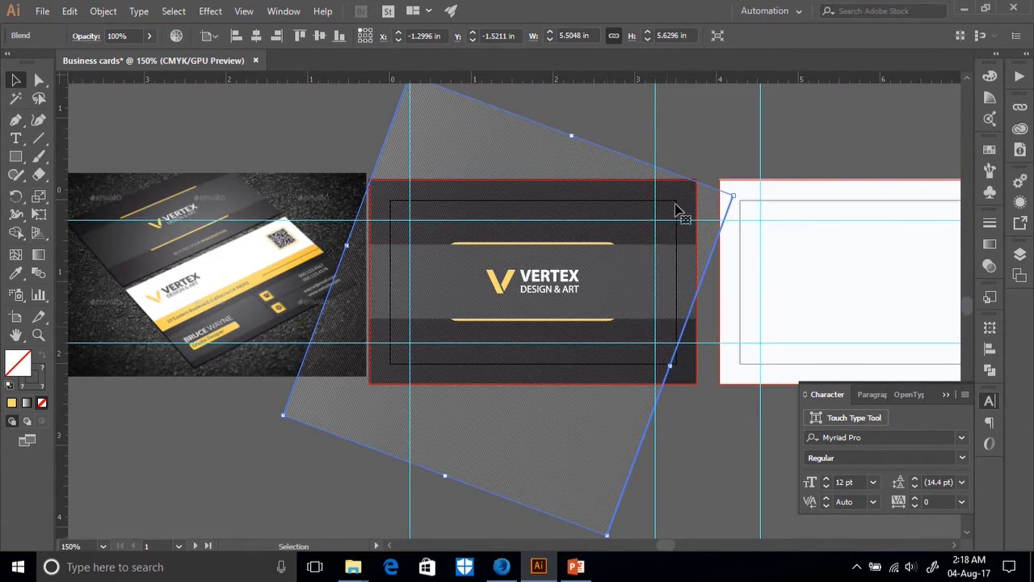
pyautogui.moveTo(742, 189); pyautogui.dragTo(768, 286)
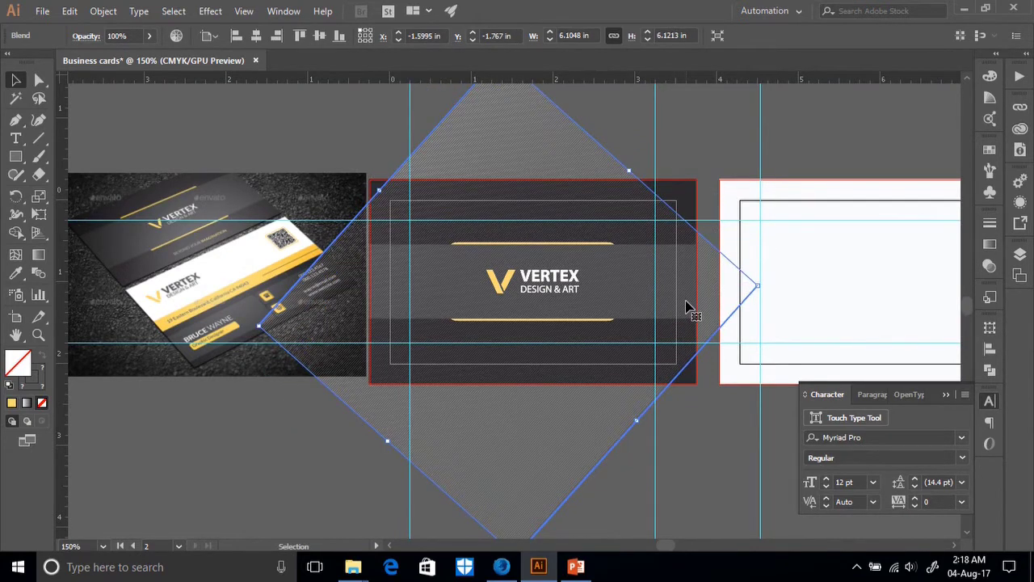
# Resize the diamond blend to about 6.69 in wide, then deselect it.
pyautogui.moveTo(759, 283); pyautogui.dragTo(825, 285)
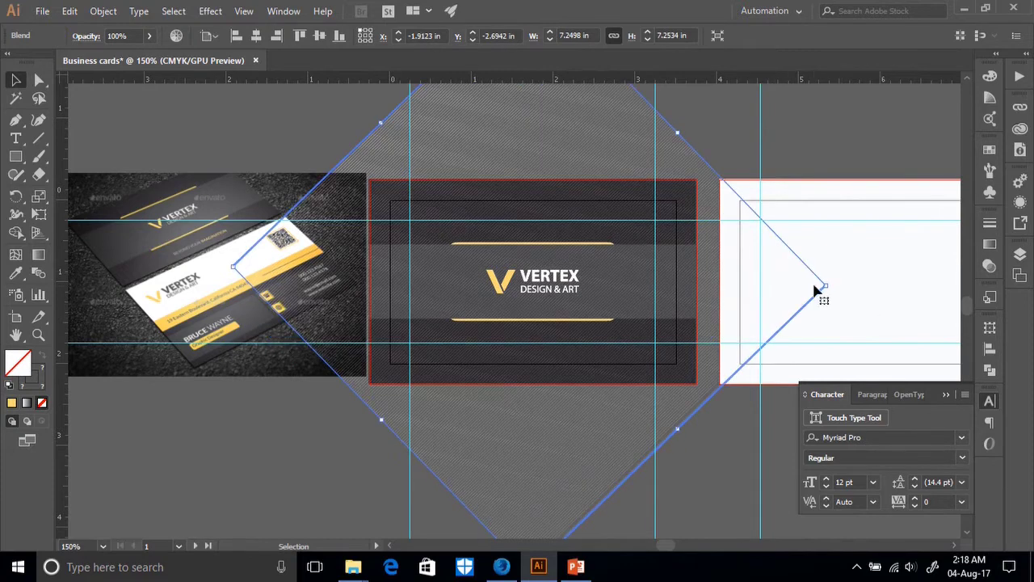
pyautogui.moveTo(381, 419); pyautogui.dragTo(386, 415)
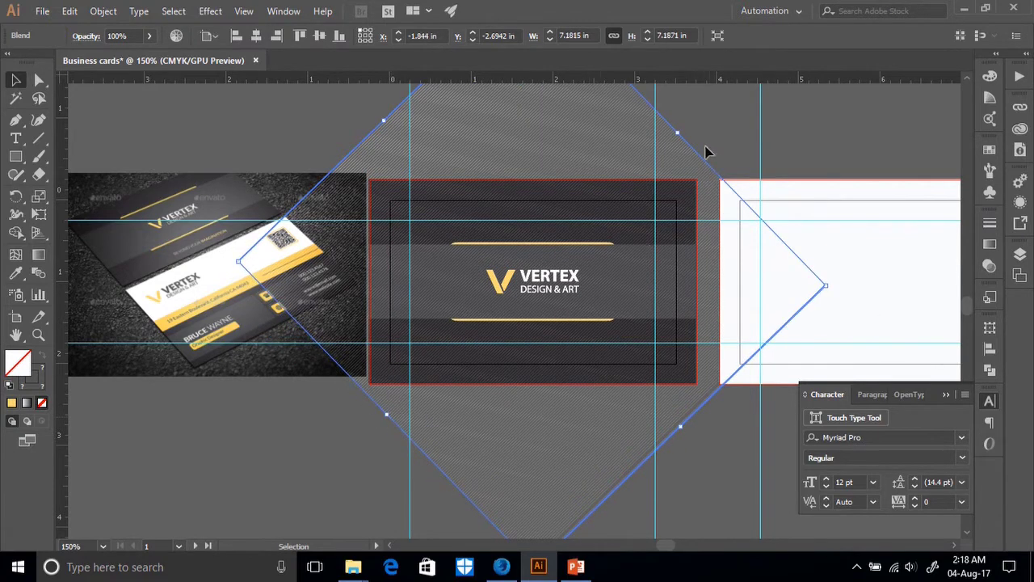
pyautogui.moveTo(679, 136); pyautogui.dragTo(686, 143)
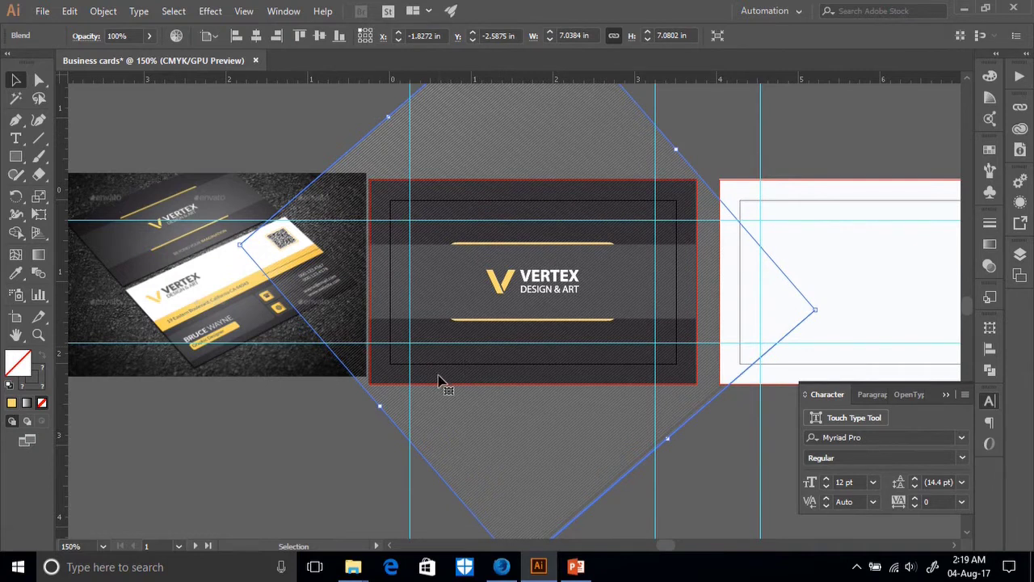
pyautogui.moveTo(552, 415); pyautogui.dragTo(554, 409)
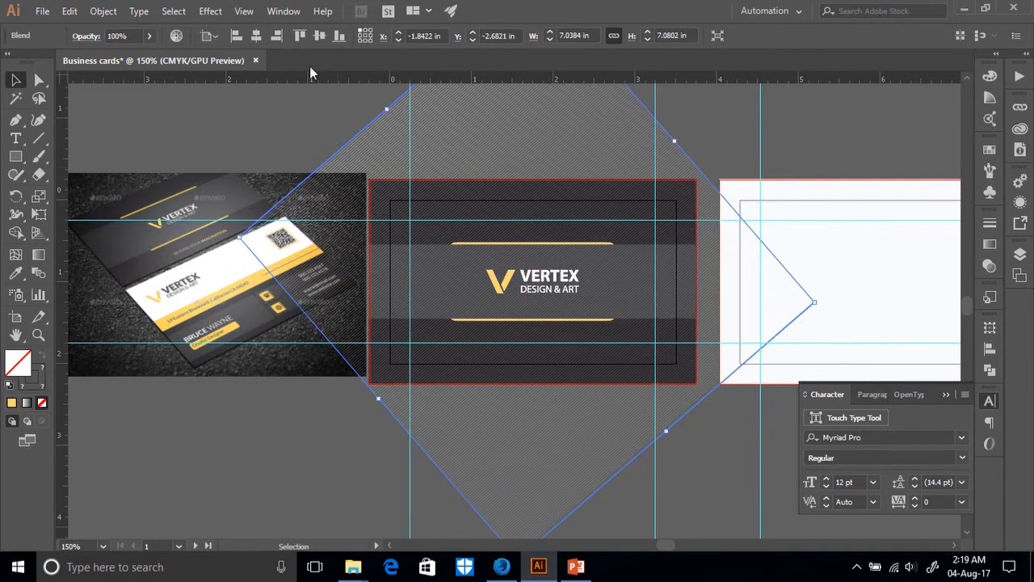
pyautogui.moveTo(391, 110); pyautogui.dragTo(410, 134)
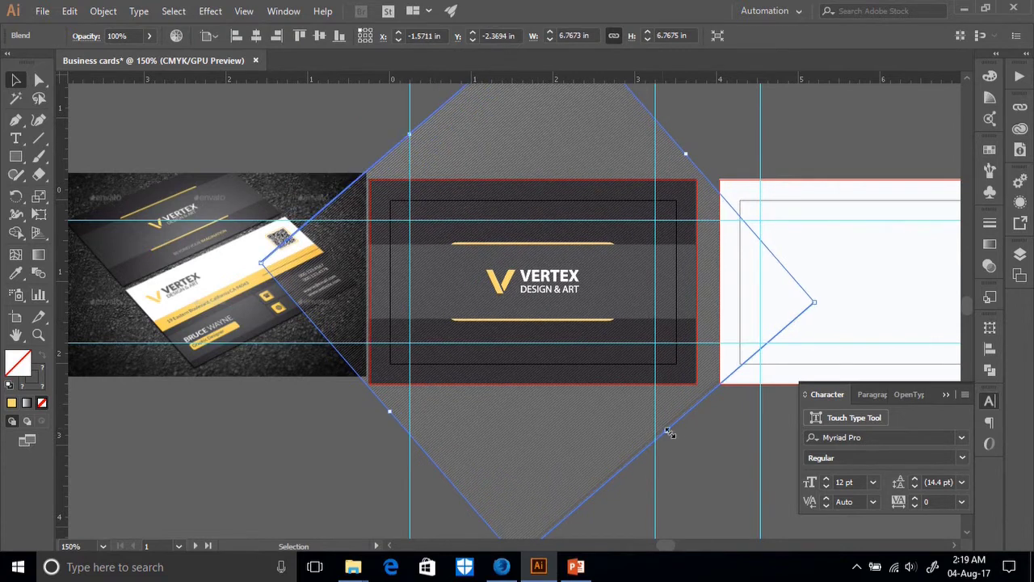
pyautogui.moveTo(667, 432); pyautogui.dragTo(660, 424)
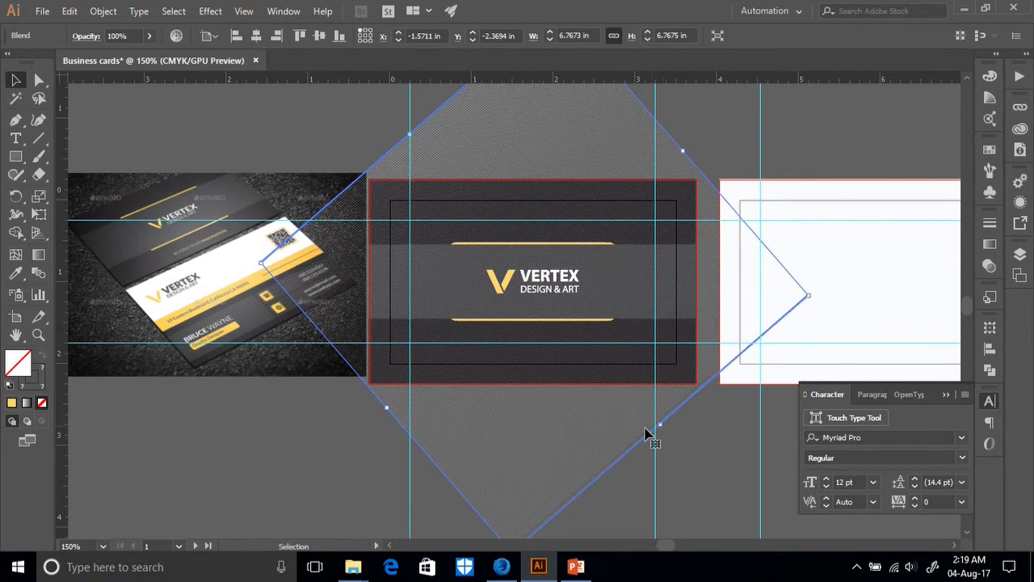
pyautogui.click(340, 434)
# Check the diamond blend and middle band, then zoom in on the reference card photo.
pyautogui.click(433, 384)
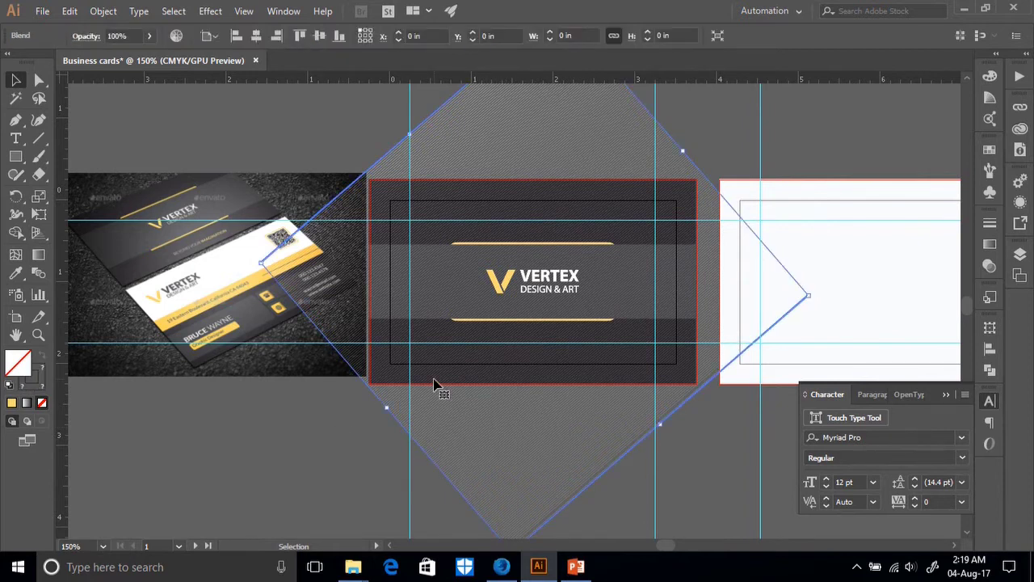
pyautogui.click(436, 378)
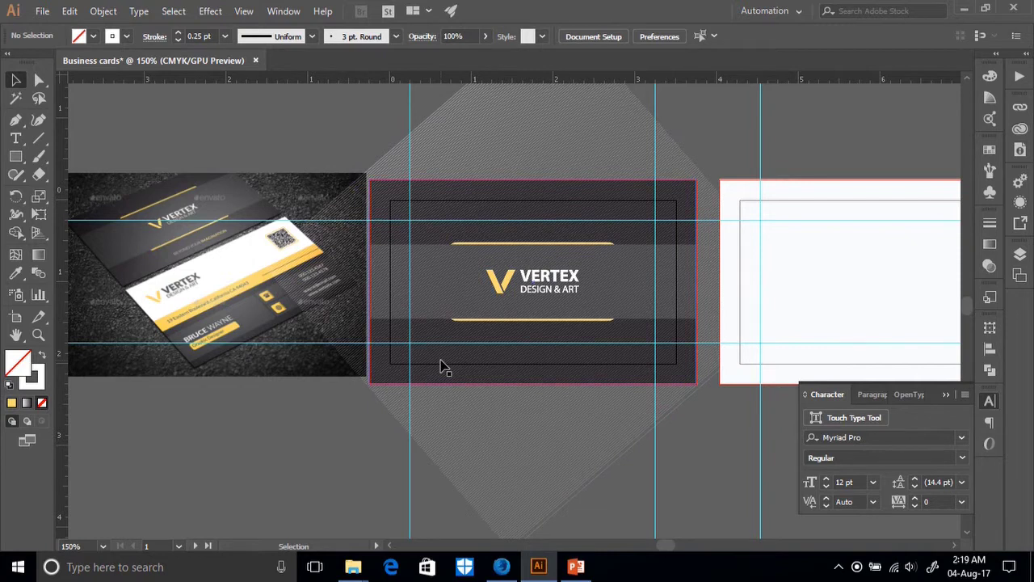
pyautogui.click(448, 325)
pyautogui.rightClick(447, 320)
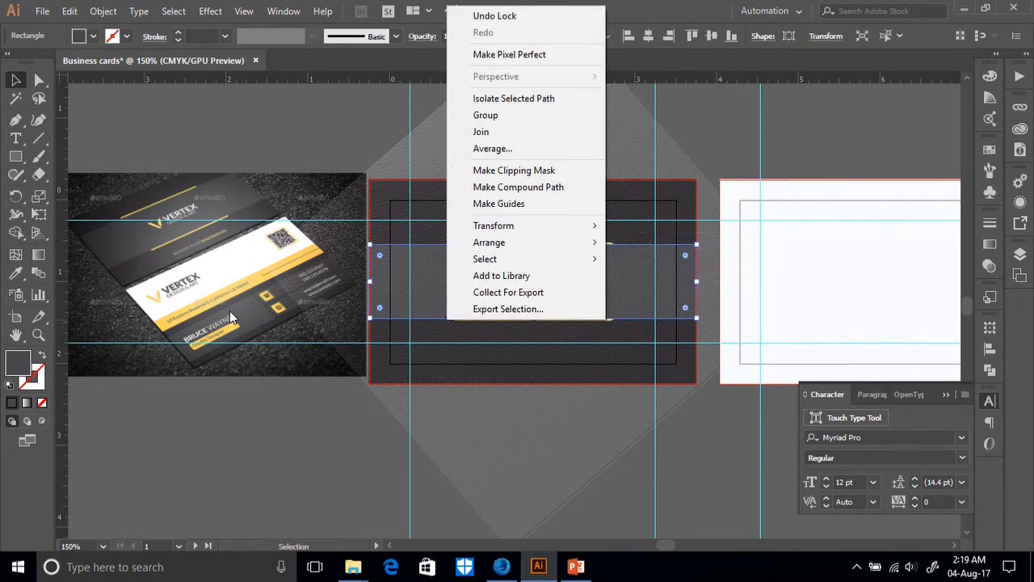
pyautogui.click(141, 283)
pyautogui.hotkey('ctrl', '=')
pyautogui.hotkey('ctrl', '=')
pyautogui.hotkey('ctrl', '=')
pyautogui.hotkey('ctrl', '=')
pyautogui.hotkey('ctrl', '=')
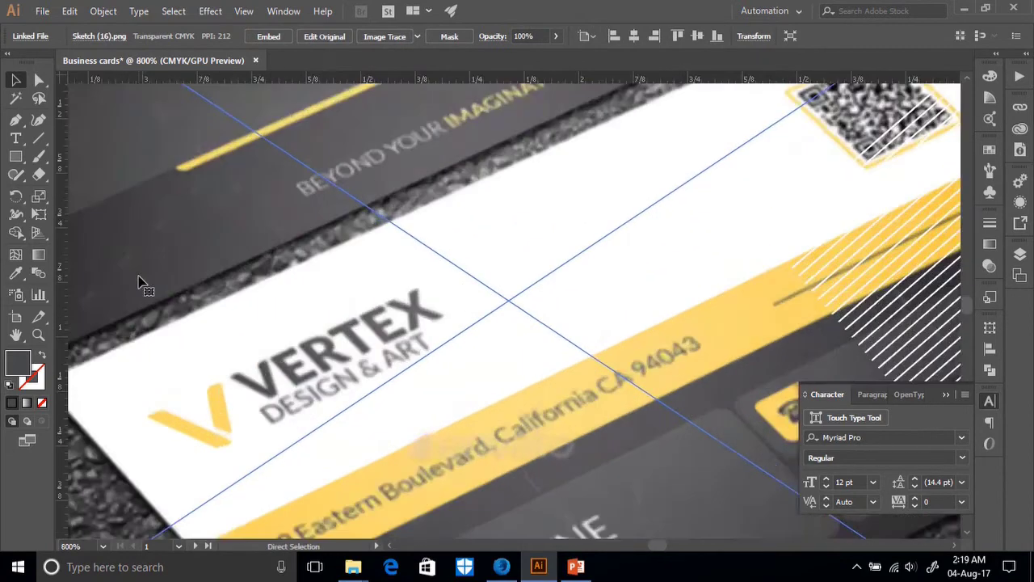
pyautogui.scroll(3, 139, 282)
pyautogui.scroll(5, 368, 280)
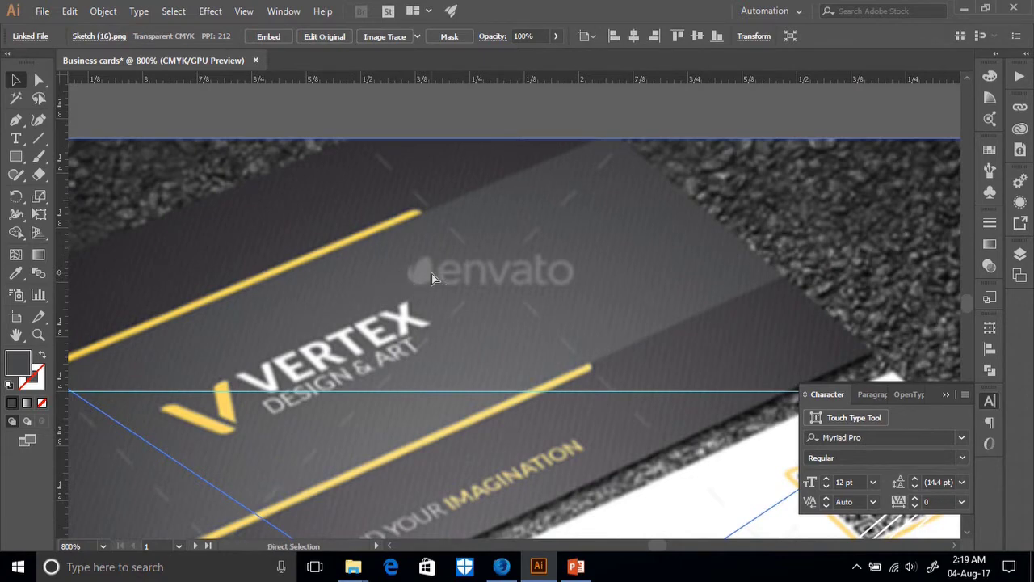
pyautogui.hotkey('ctrl', '-')
pyautogui.hotkey('ctrl', '-')
pyautogui.hotkey('ctrl', '-')
pyautogui.hotkey('ctrl', '-')
pyautogui.hotkey('ctrl', '-')
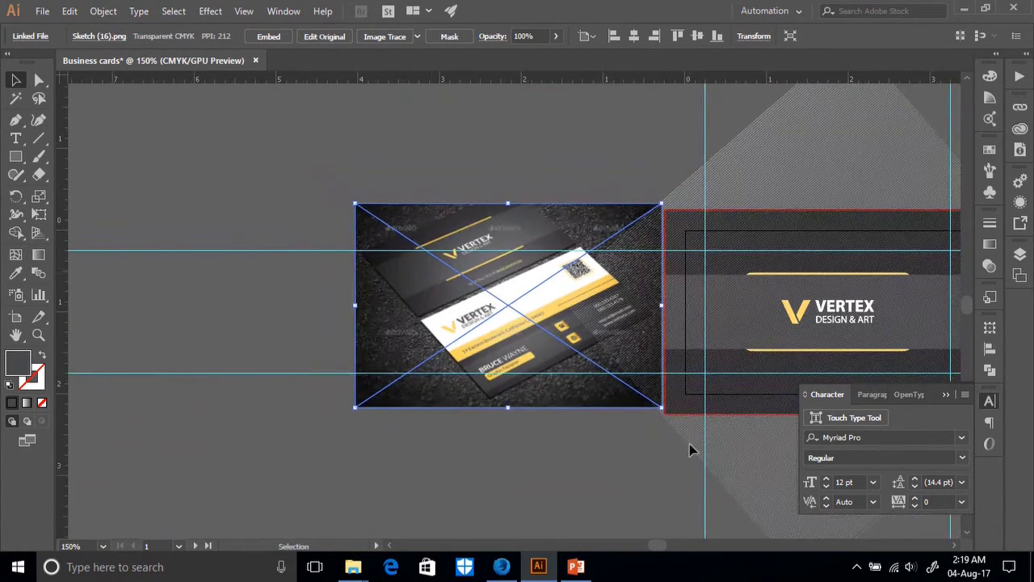
pyautogui.hscroll(6, 646, 452)
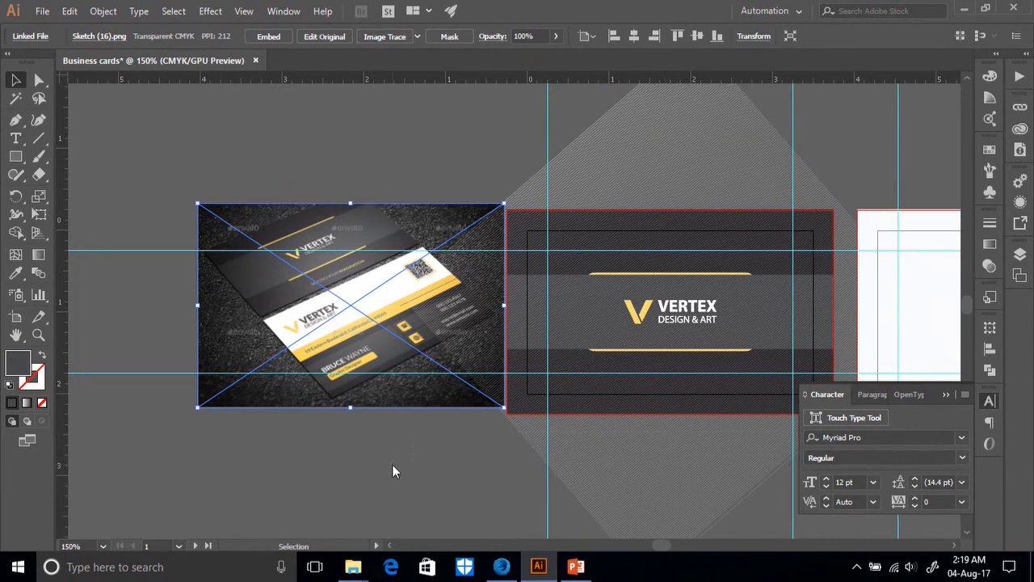
pyautogui.click(392, 467)
# Arrange the VERTEX logo group in front of the diagonal stripes.
pyautogui.click(661, 320)
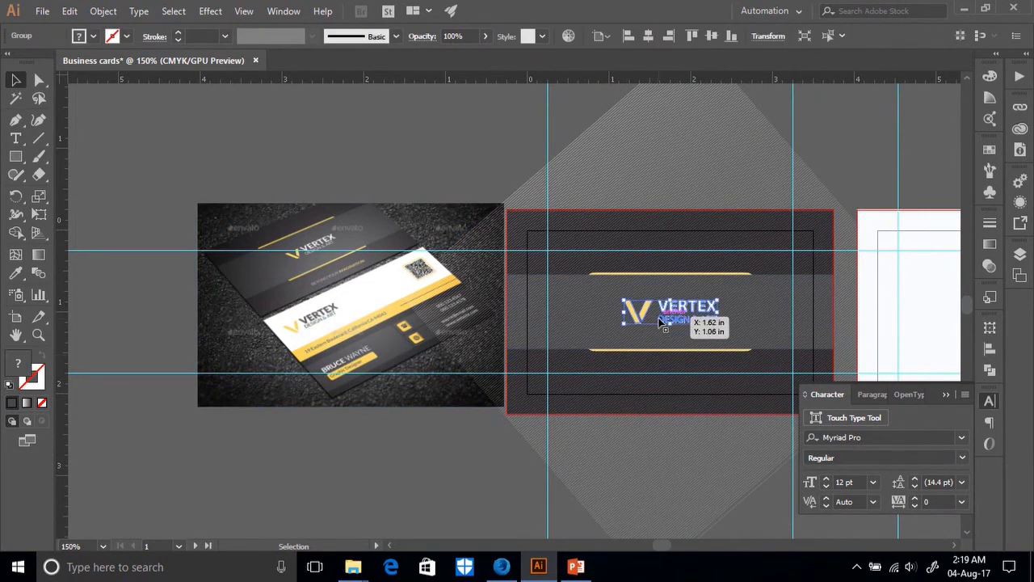
pyautogui.rightClick(661, 323)
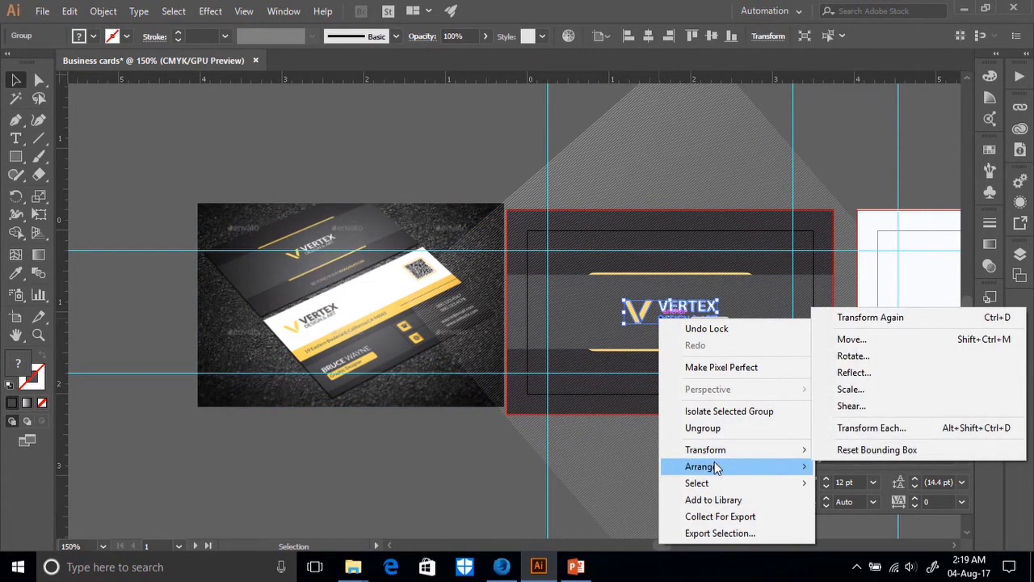
pyautogui.moveTo(714, 466)
pyautogui.click(860, 473)
pyautogui.click(692, 478)
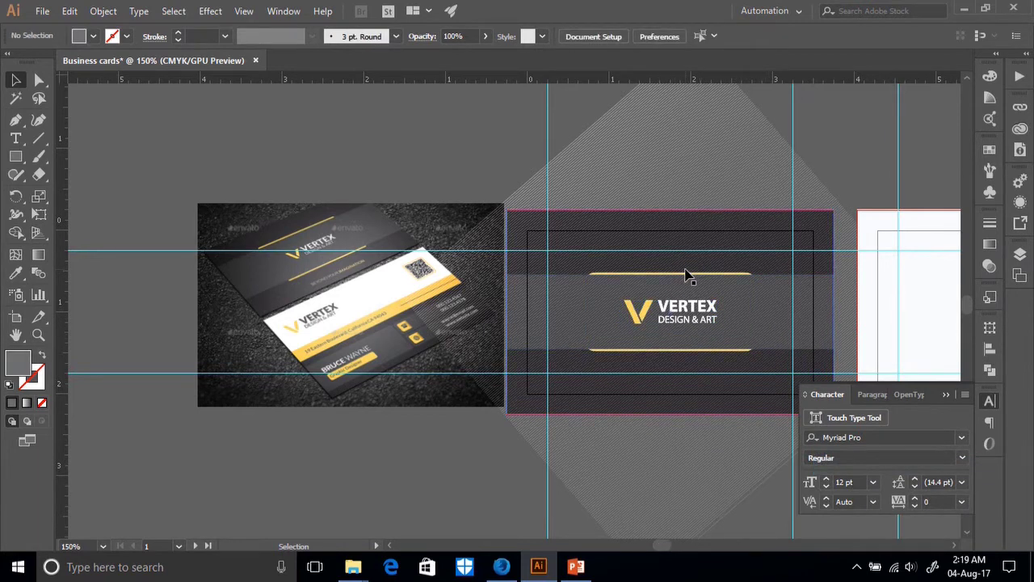
pyautogui.scroll(-3, 685, 274)
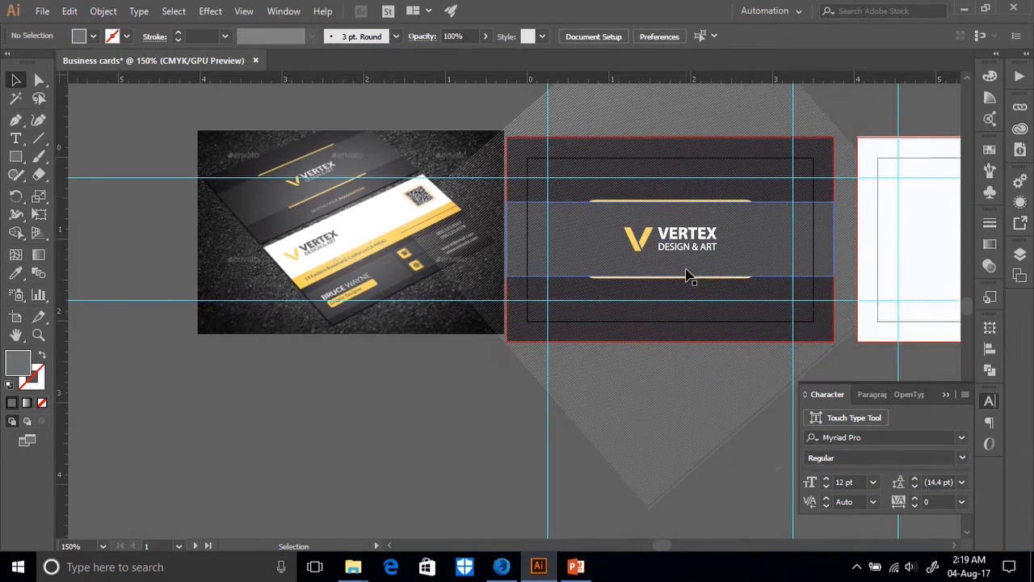
# Select only the diamond line blend and start lowering its opacity in Transparency.
pyautogui.click(712, 394)
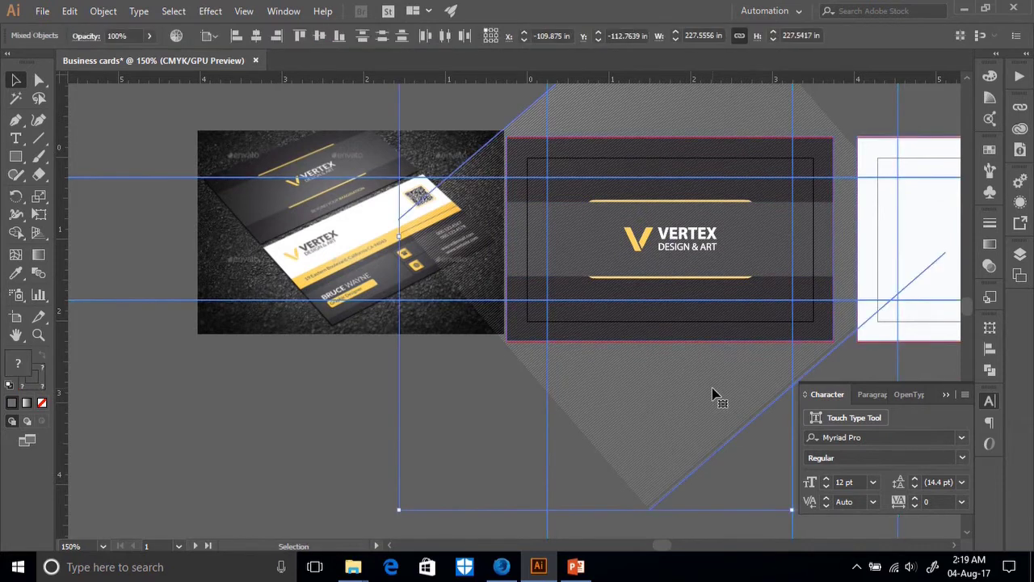
pyautogui.click(369, 431)
pyautogui.click(669, 418)
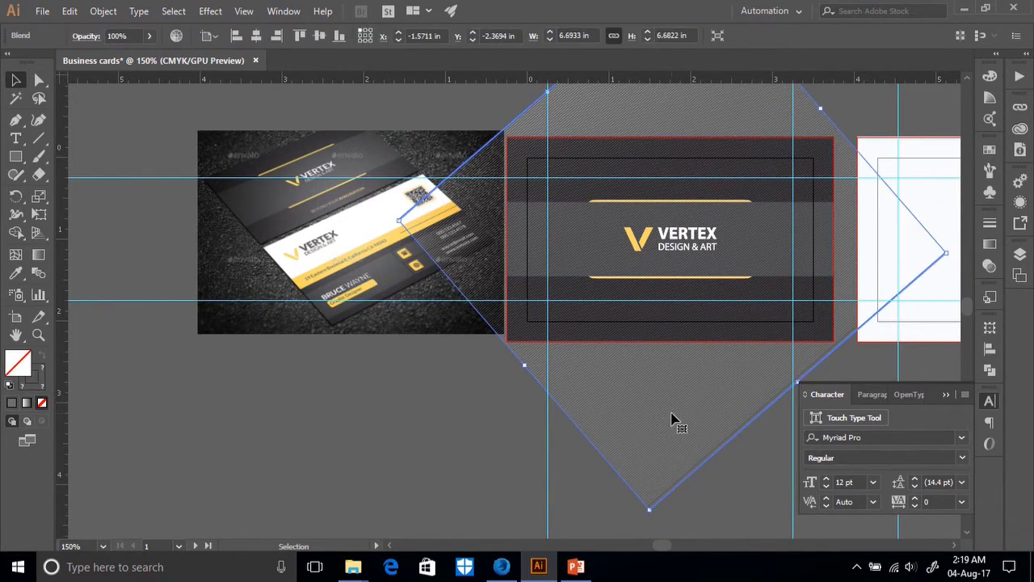
pyautogui.scroll(3, 686, 408)
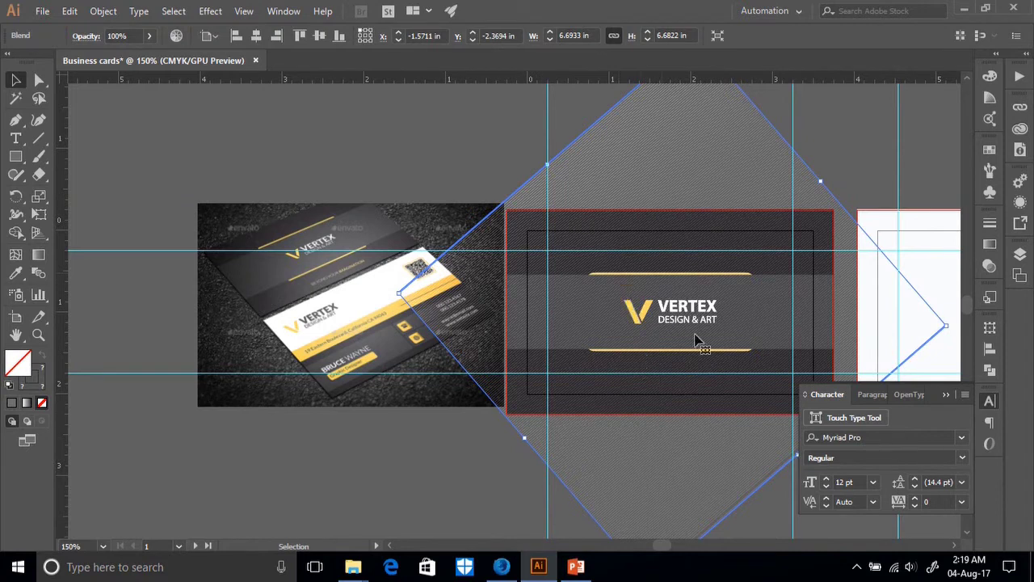
pyautogui.click(991, 244)
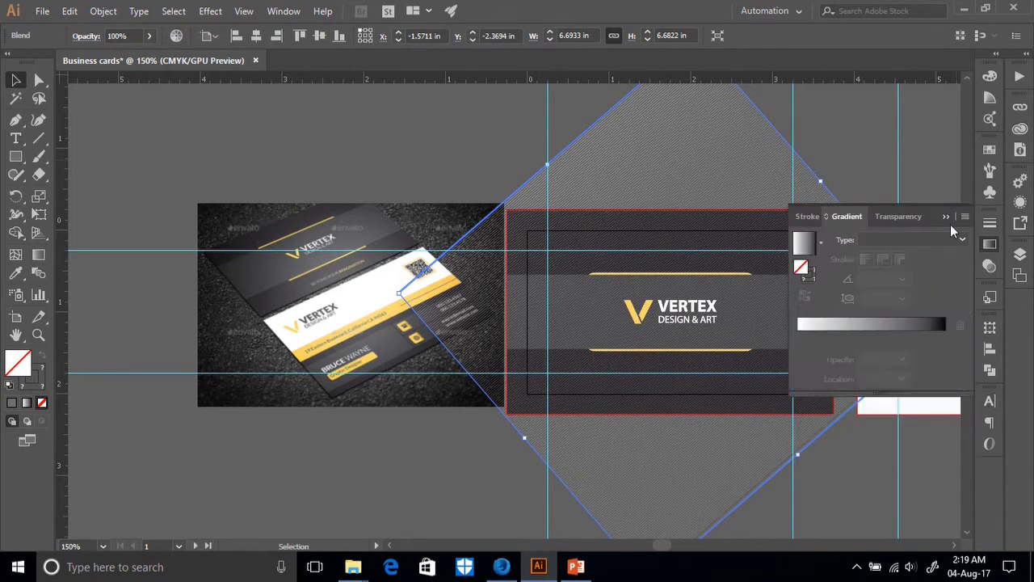
pyautogui.click(904, 217)
pyautogui.moveTo(948, 260); pyautogui.dragTo(934, 260)
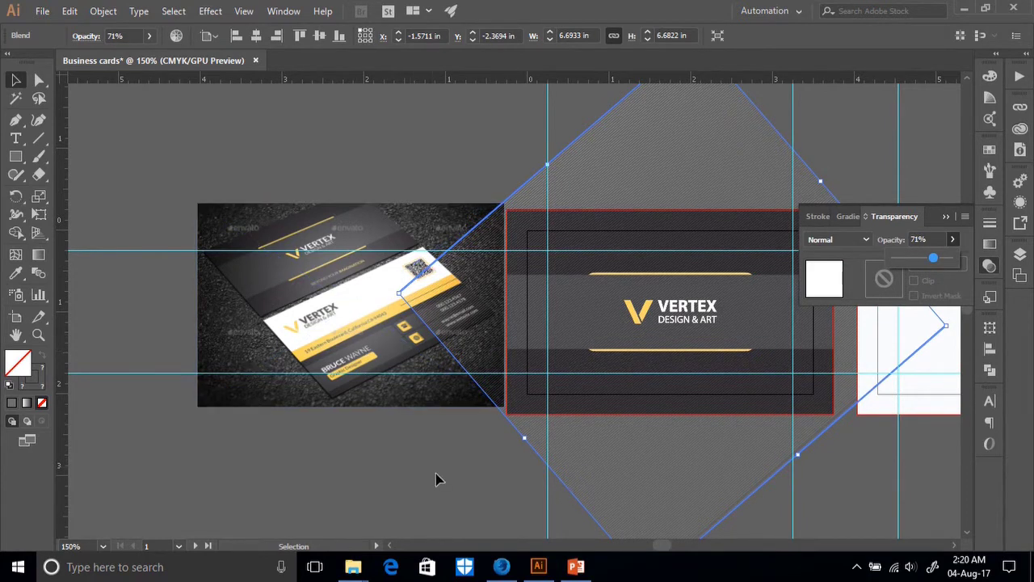
# Set the line blend's opacity to 30% and deselect it.
pyautogui.hotkey('ctrl', '+')
pyautogui.hotkey('ctrl', '+')
pyautogui.hotkey('ctrl', '+')
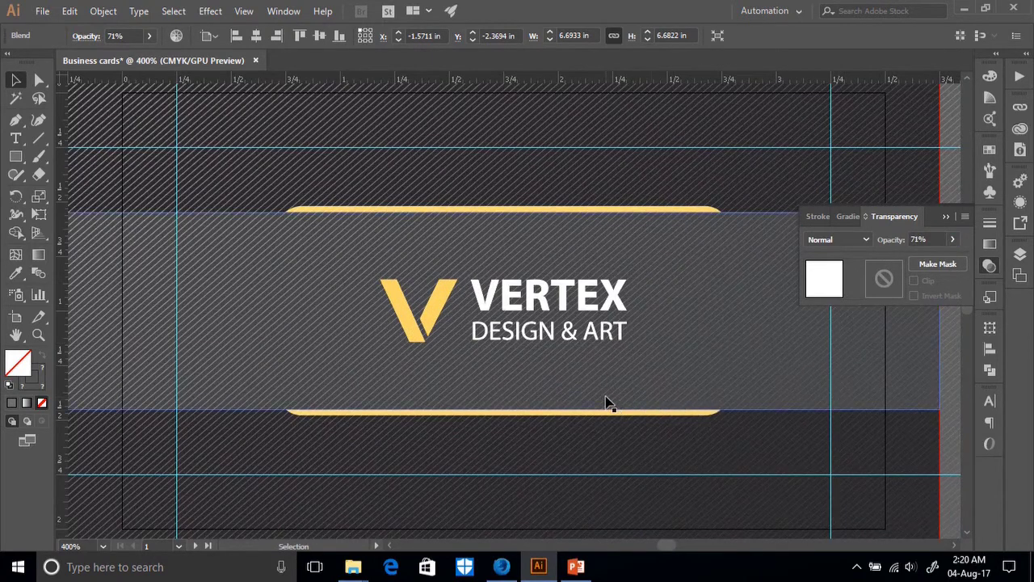
pyautogui.click(954, 242)
pyautogui.moveTo(935, 261); pyautogui.dragTo(922, 263)
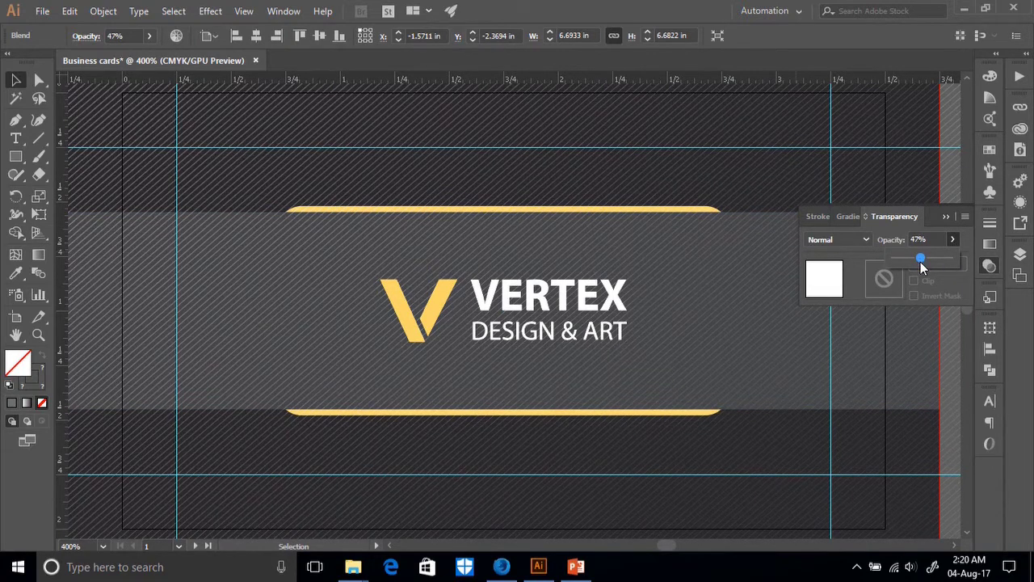
pyautogui.moveTo(922, 267); pyautogui.dragTo(916, 269)
pyautogui.moveTo(917, 266); pyautogui.dragTo(911, 266)
pyautogui.moveTo(921, 263); pyautogui.dragTo(912, 264)
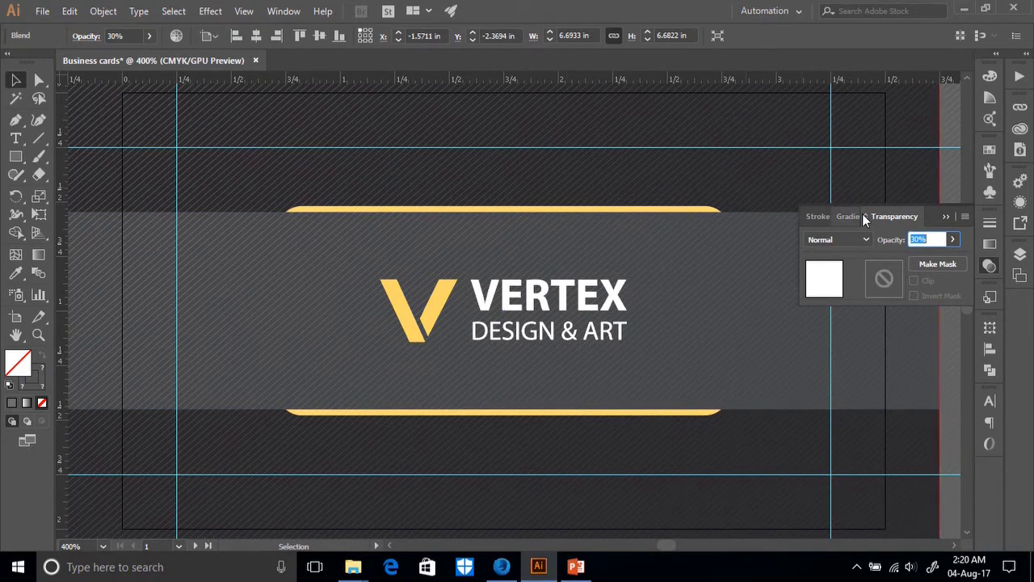
pyautogui.click(634, 206)
pyautogui.hotkey('ctrl', '-')
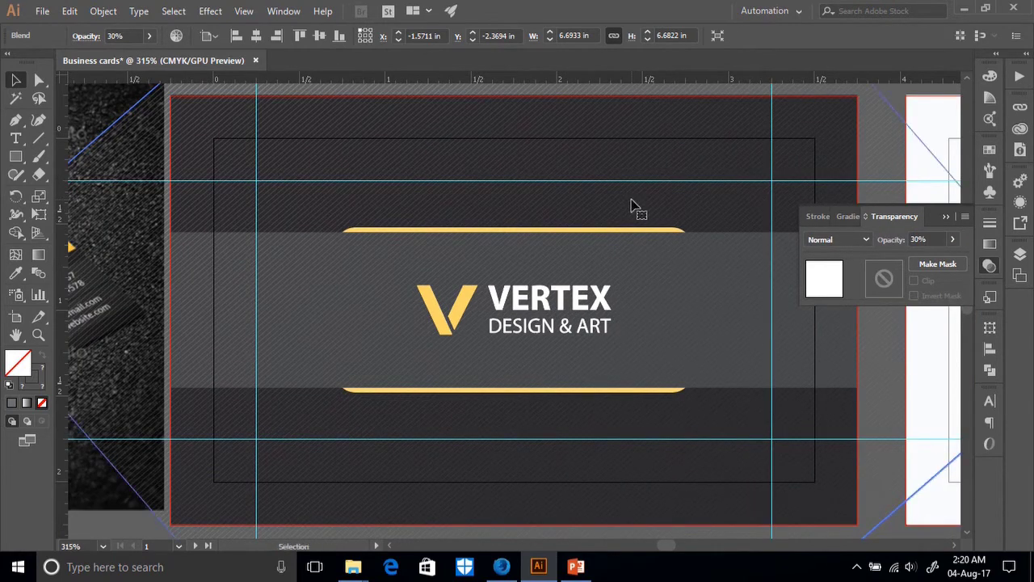
pyautogui.scroll(-3, 182, 493)
pyautogui.click(119, 477)
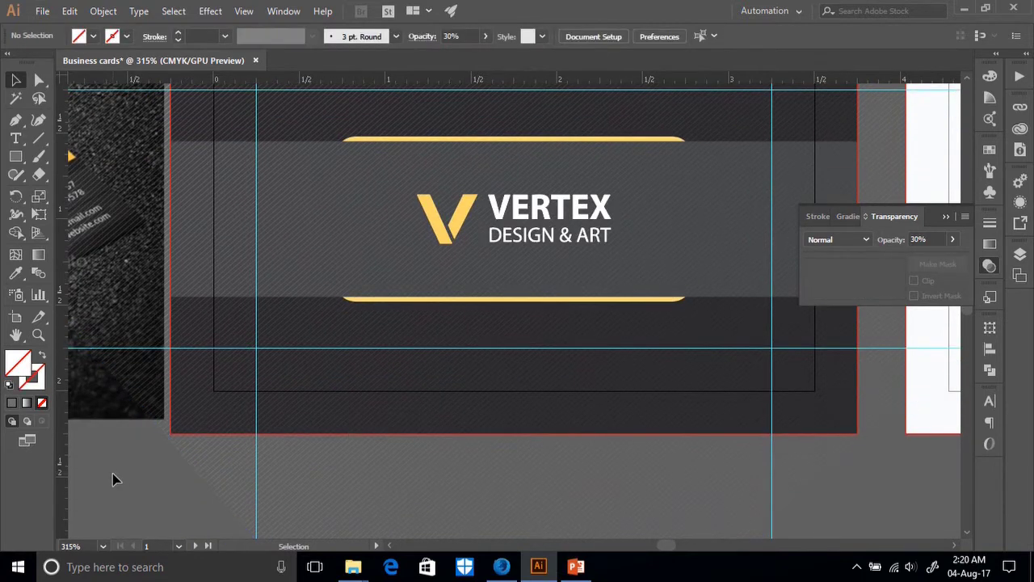
pyautogui.hotkey('ctrl', '-')
pyautogui.hotkey('ctrl', '-')
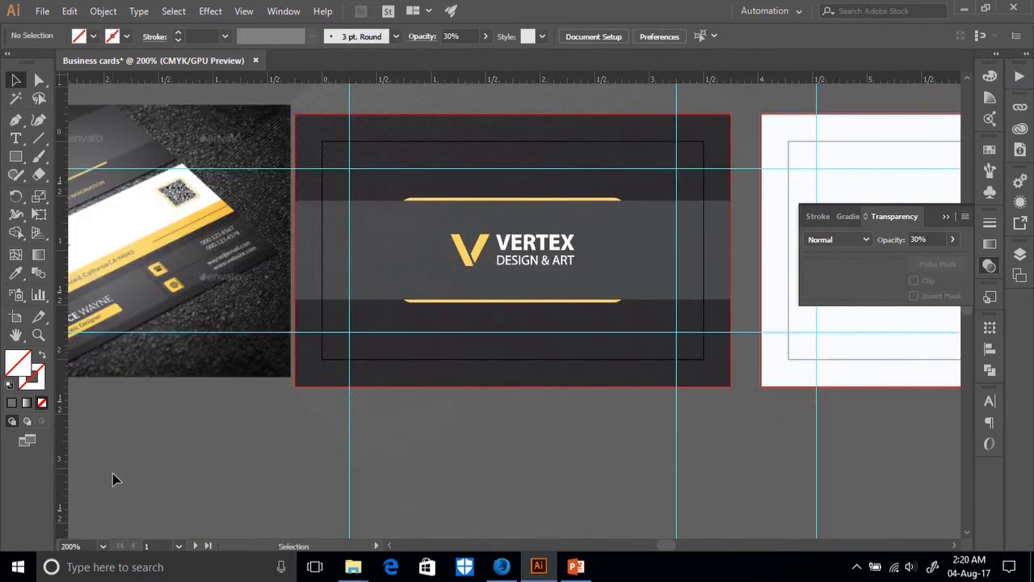
pyautogui.hscroll(-4, 186, 457)
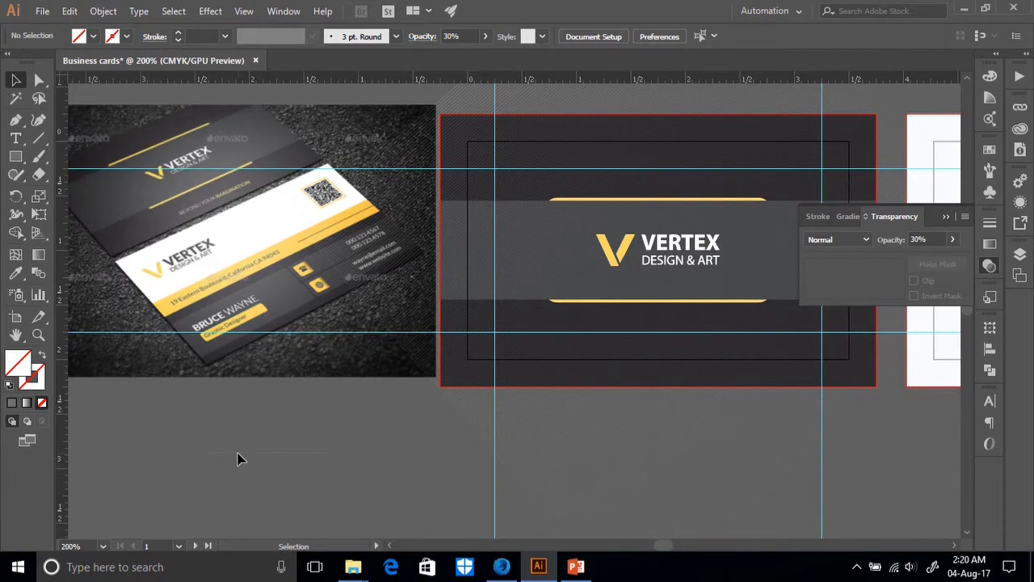
pyautogui.click(185, 358)
pyautogui.hotkey('ctrl', '+')
pyautogui.hotkey('ctrl', '+')
pyautogui.hotkey('ctrl', '+')
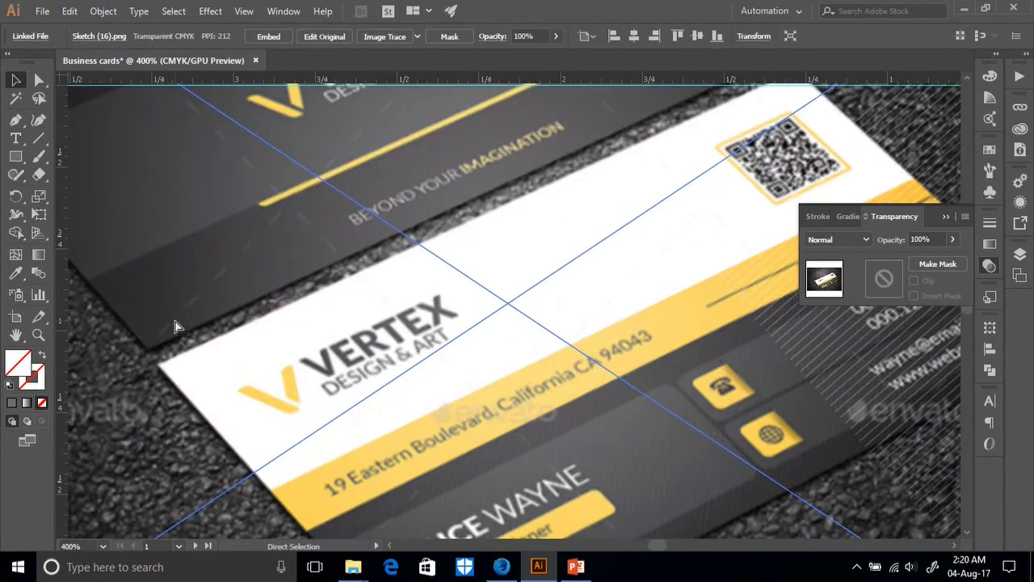
pyautogui.scroll(3, 177, 327)
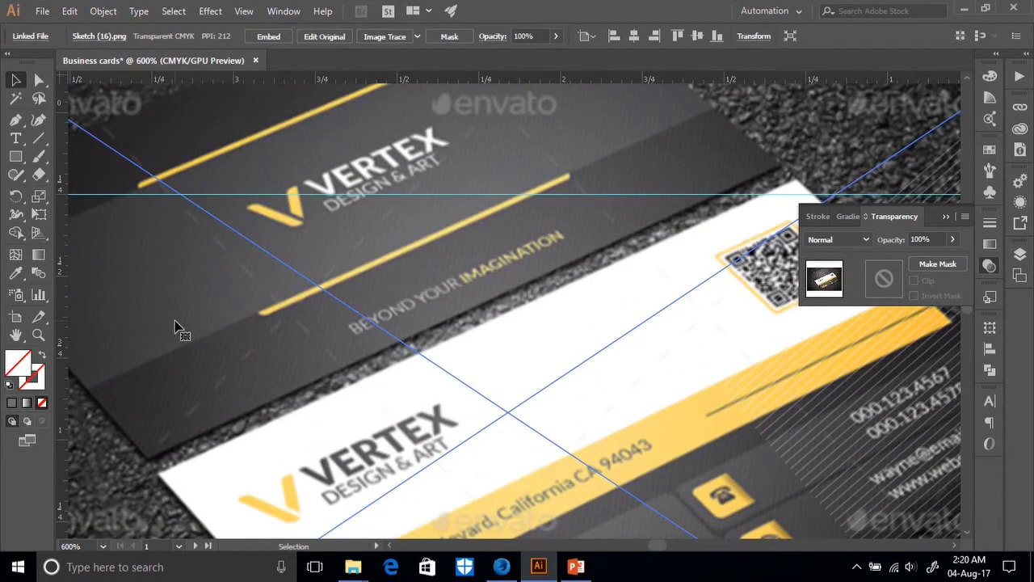
pyautogui.scroll(3, 178, 327)
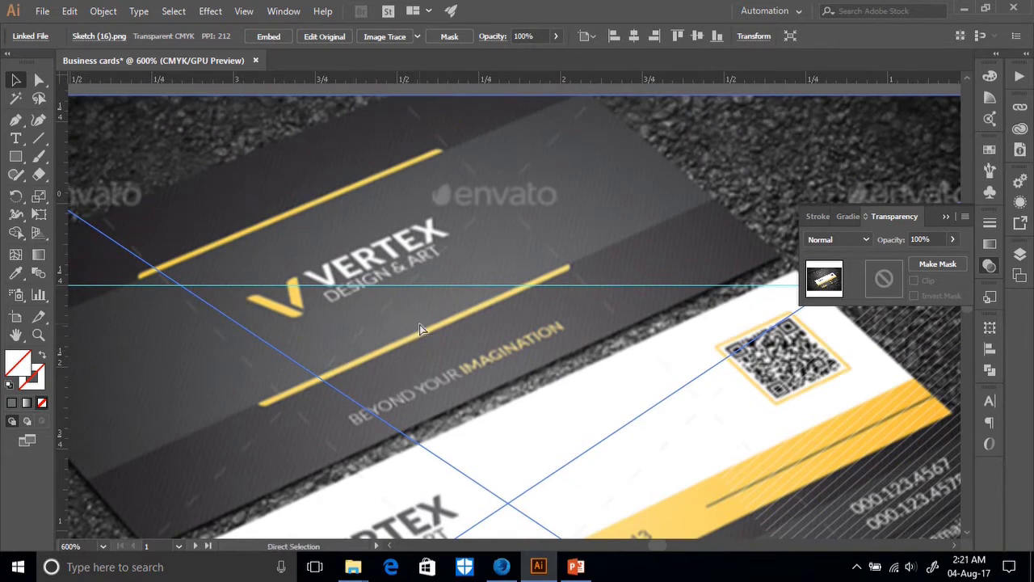
pyautogui.hotkey('ctrl', '-')
pyautogui.hotkey('ctrl', '-')
pyautogui.hotkey('ctrl', '-')
pyautogui.hotkey('ctrl', '-')
pyautogui.press('space')
pyautogui.moveTo(865, 478); pyautogui.dragTo(577, 450)
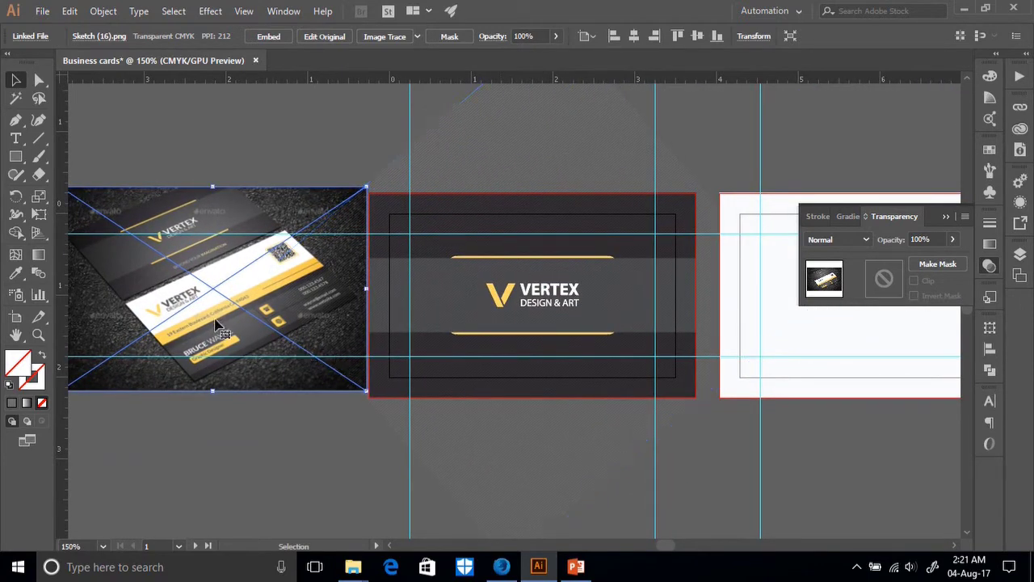
pyautogui.keyDown('alt'); pyautogui.scroll(5, 216, 322); pyautogui.keyUp('alt')
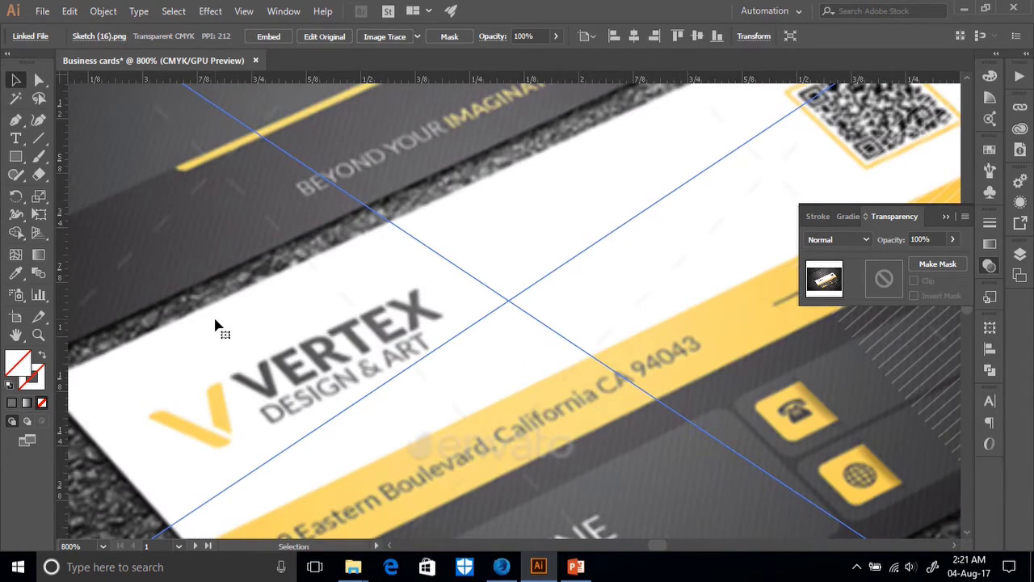
pyautogui.scroll(3, 242, 295)
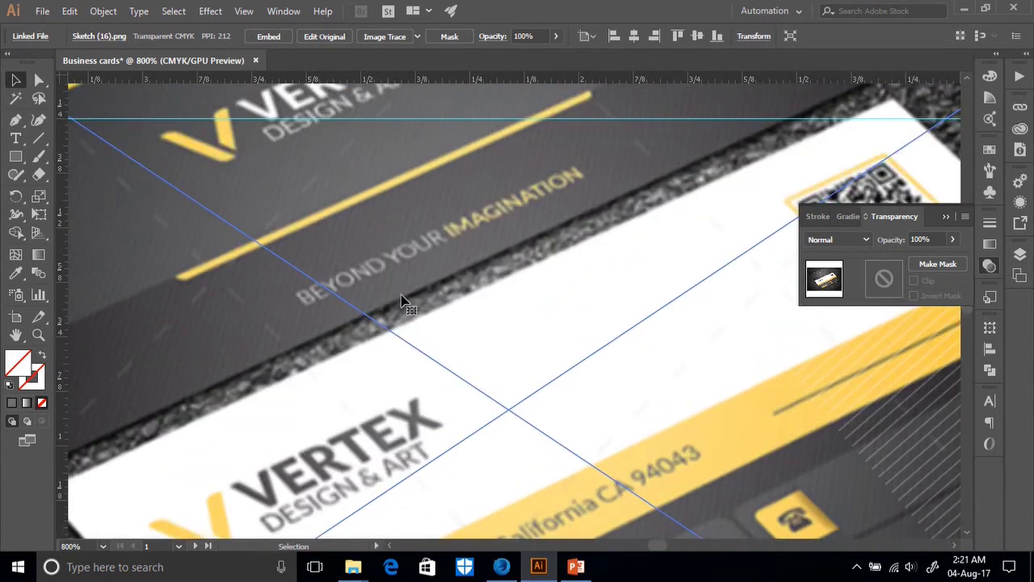
pyautogui.scroll(1, 454, 291)
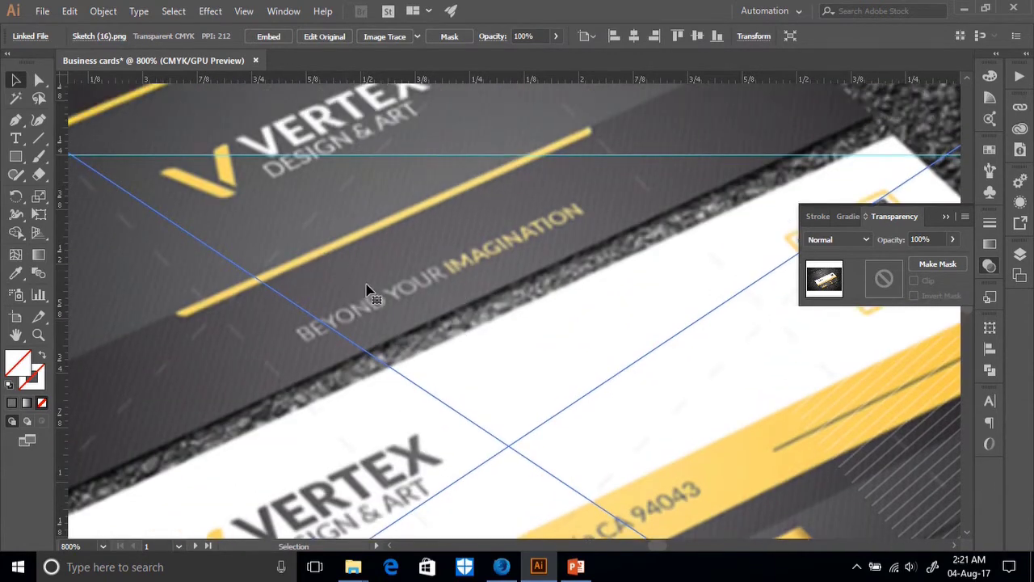
# Type 'Byond your' as a new text object and move it left and down.
pyautogui.click(18, 138)
pyautogui.click(476, 306)
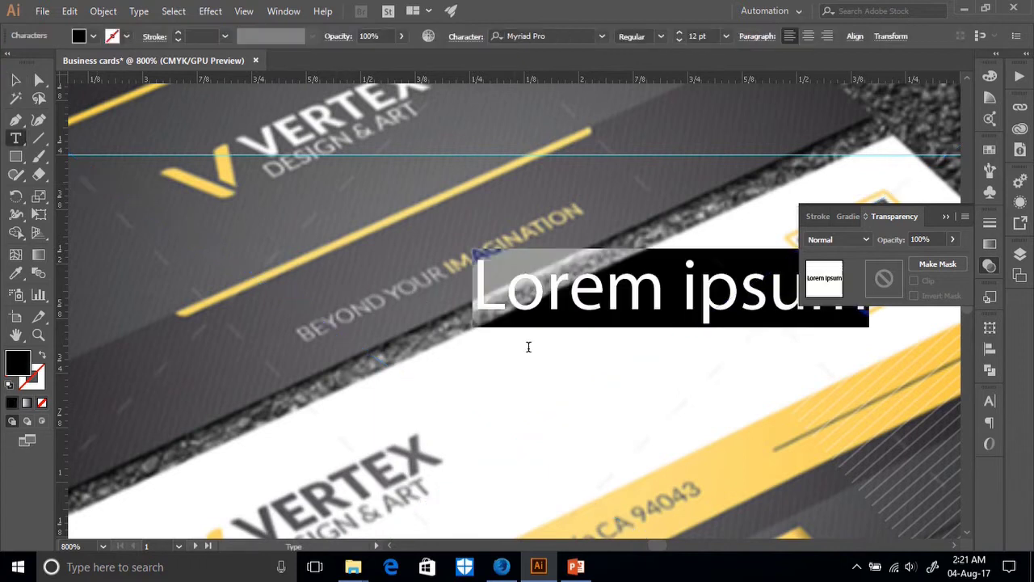
pyautogui.write('Byo')
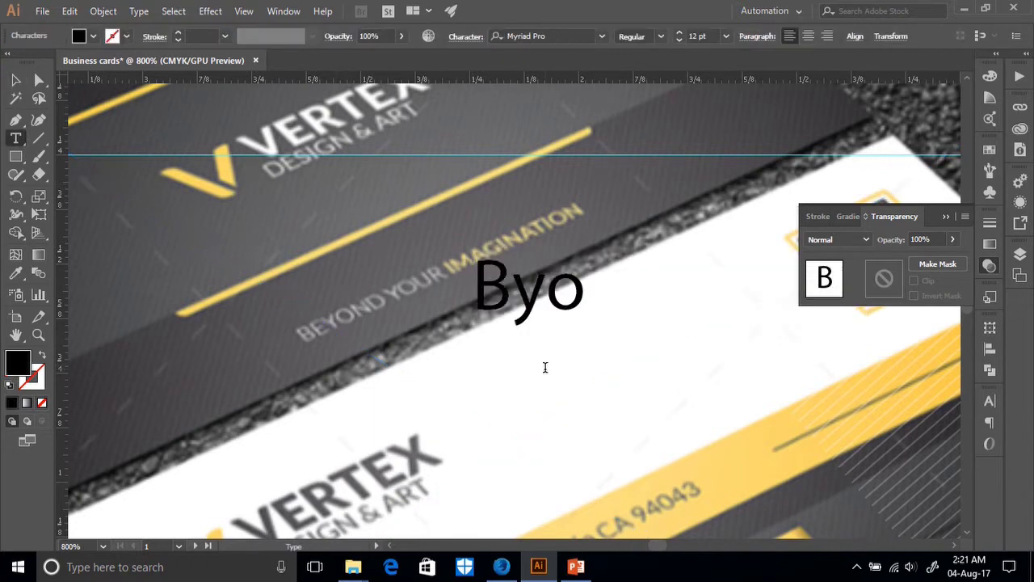
pyautogui.write('nd ')
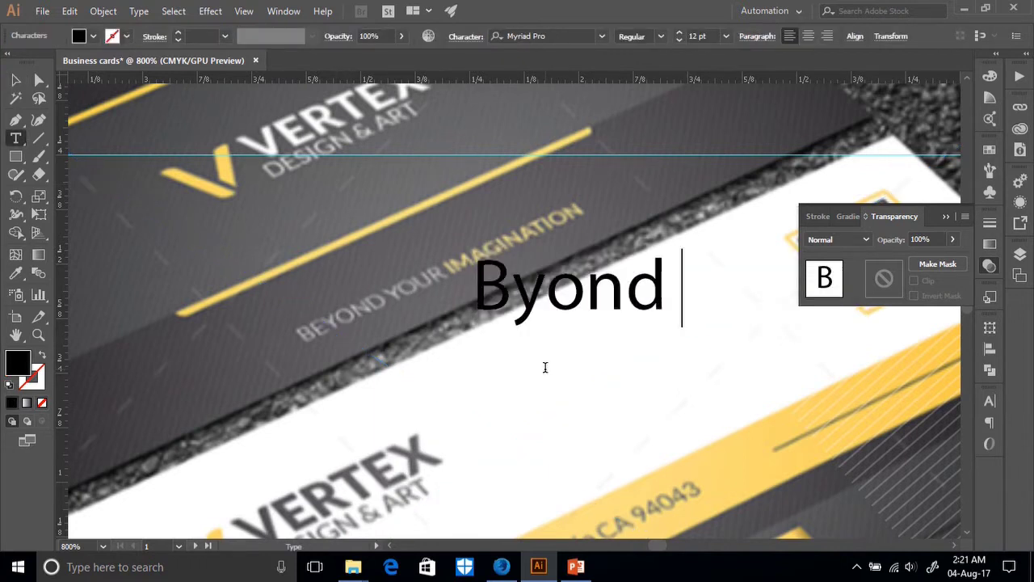
pyautogui.write('you')
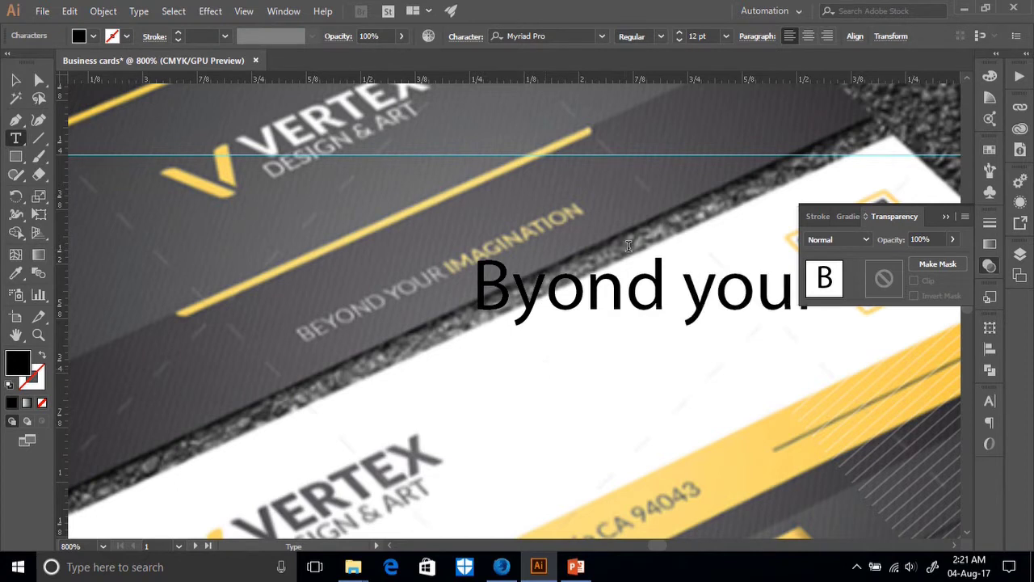
pyautogui.write('r')
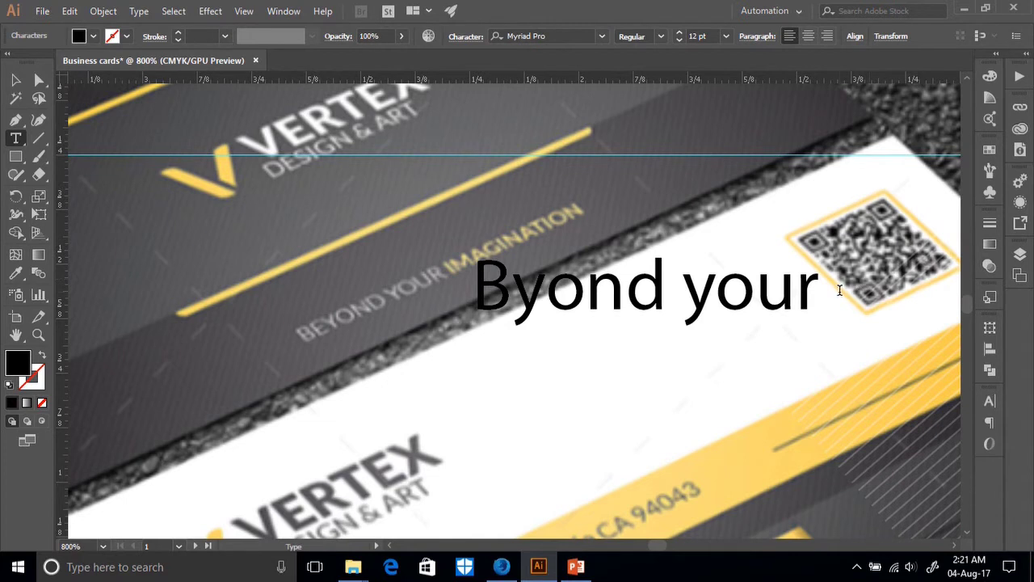
pyautogui.press('Escape')
pyautogui.moveTo(748, 314); pyautogui.dragTo(538, 342)
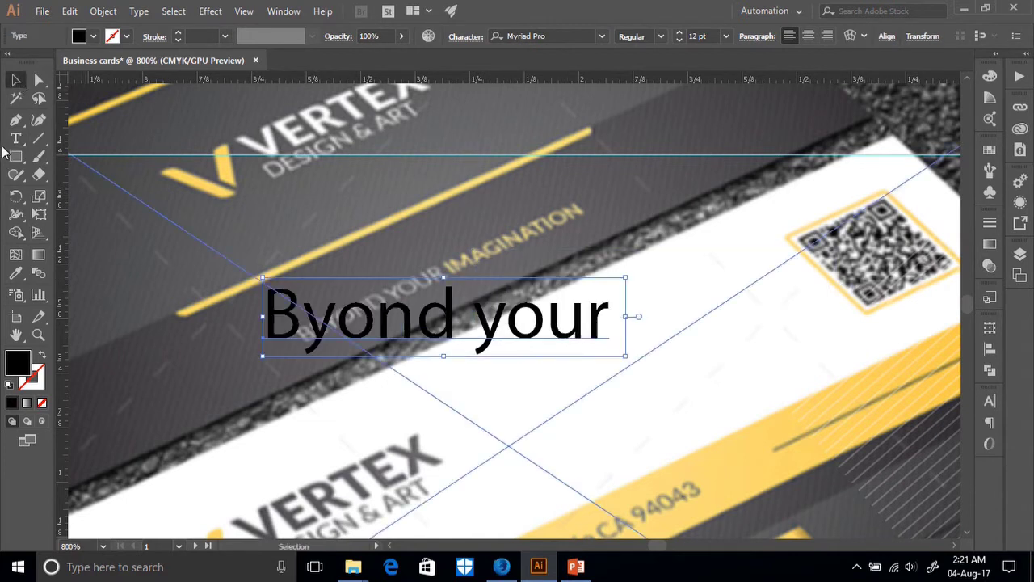
# Append 'Imaginatiom' to the tagline text and select the text object.
pyautogui.click(15, 138)
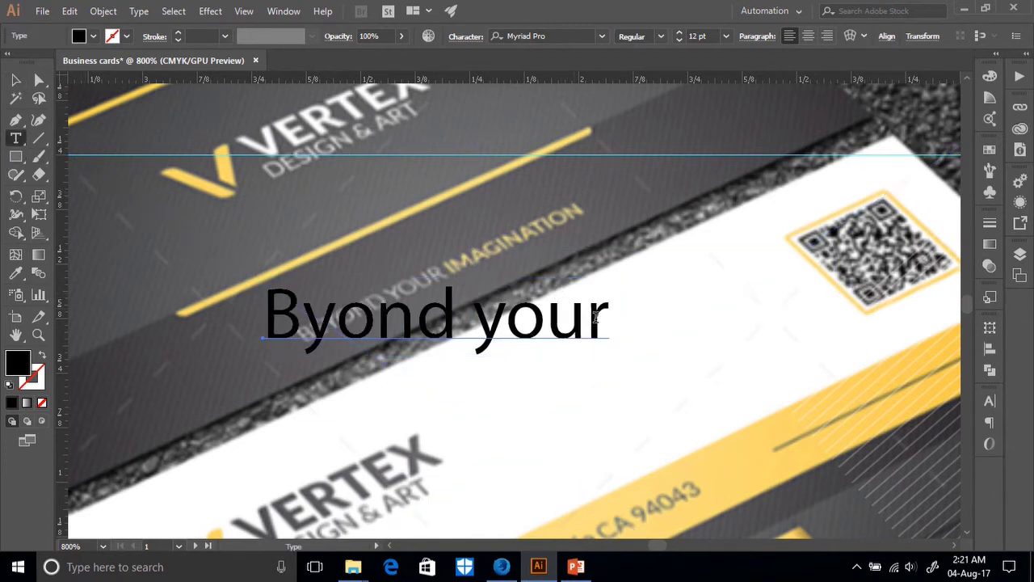
pyautogui.click(601, 321)
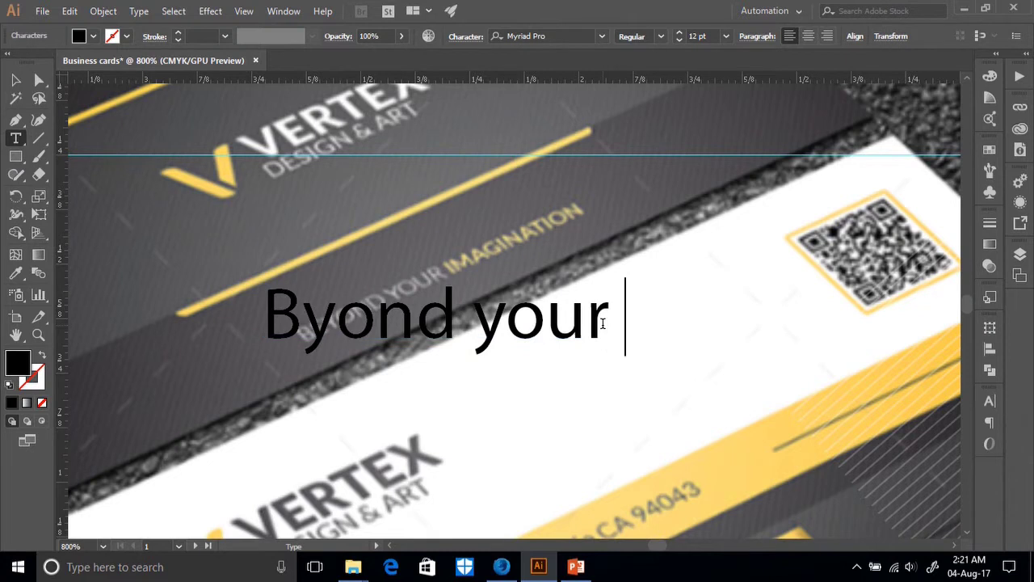
pyautogui.write('Ima')
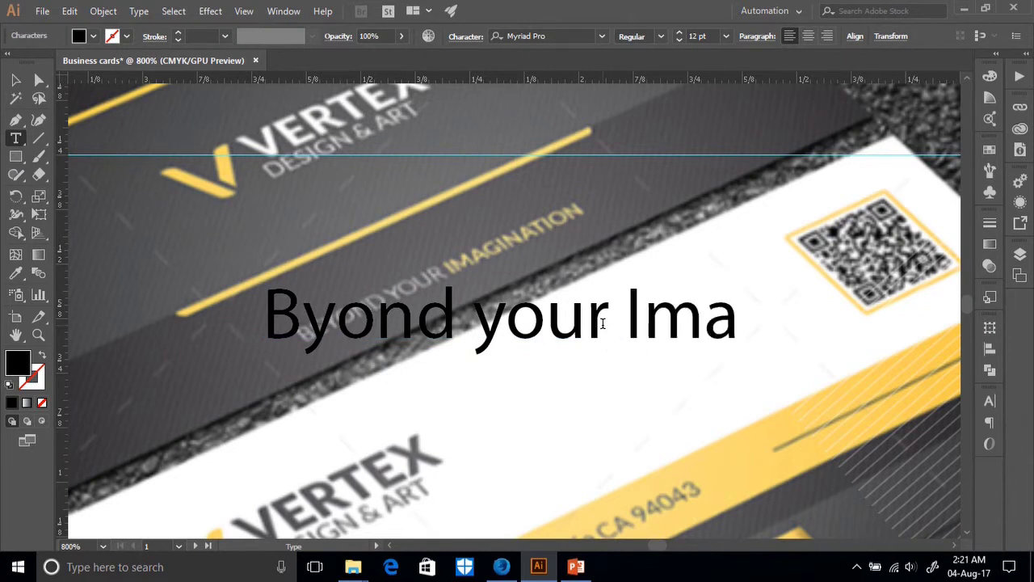
pyautogui.write('ginatio')
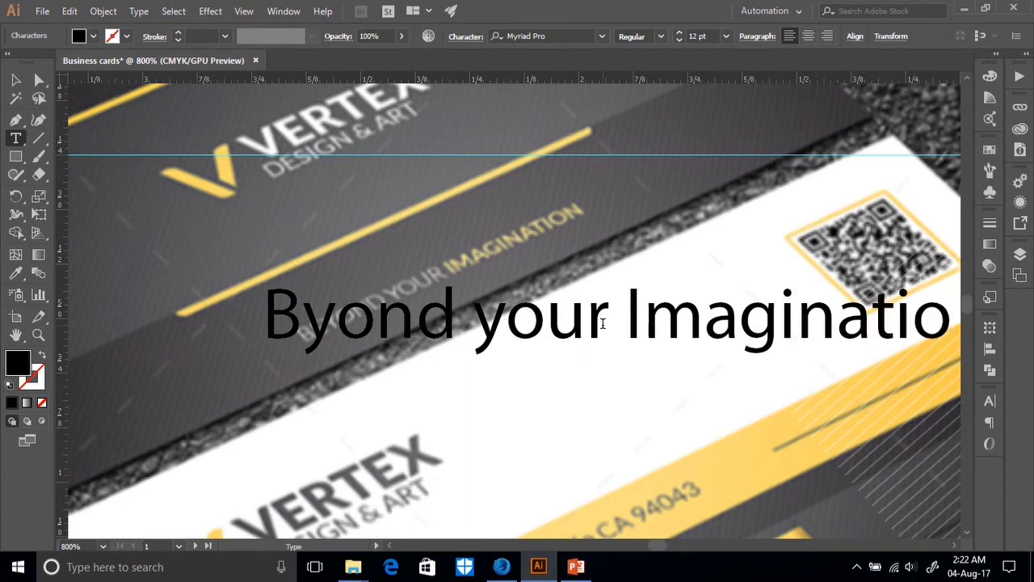
pyautogui.write('m')
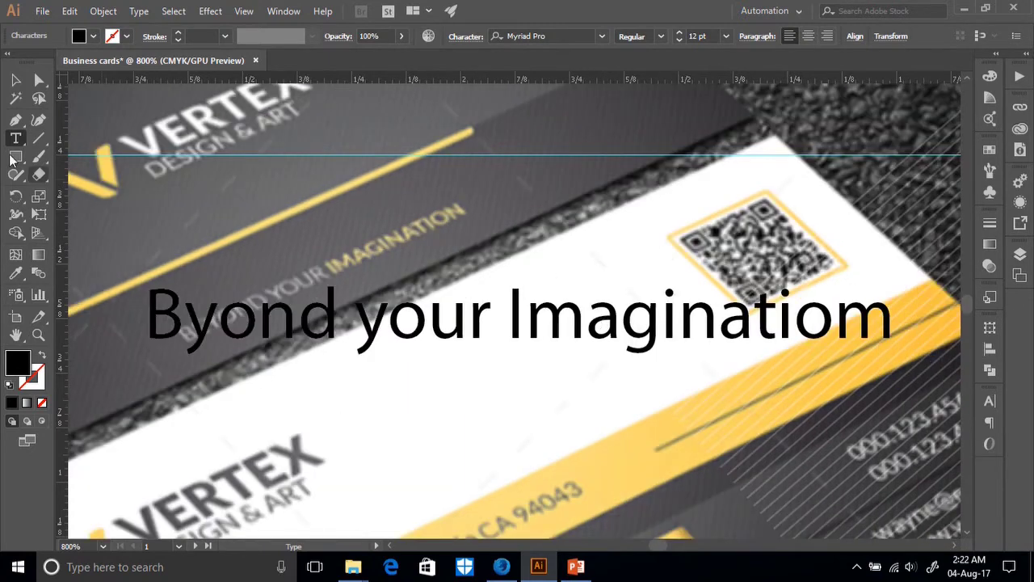
pyautogui.click(17, 80)
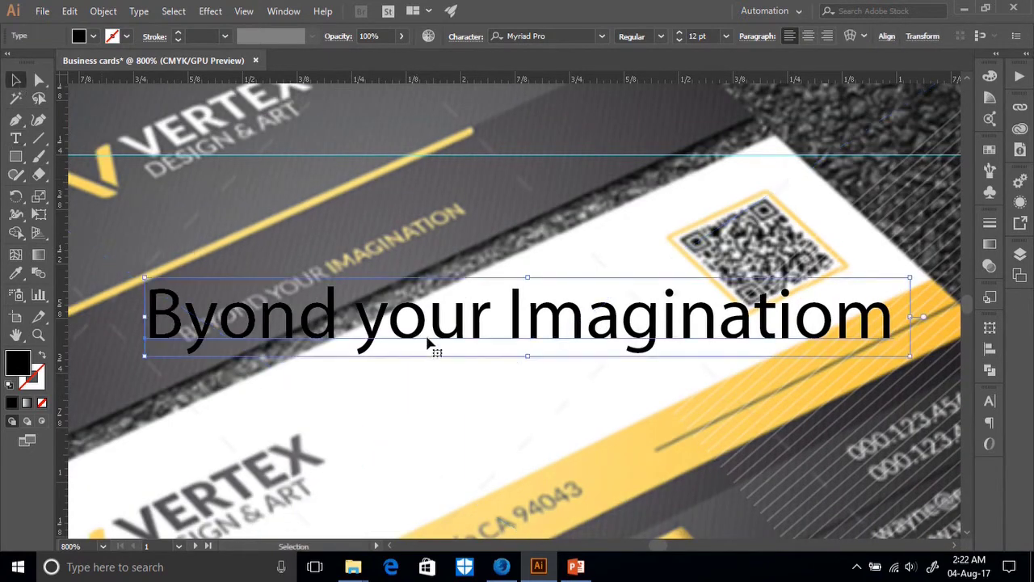
pyautogui.click(989, 402)
# Make the tagline All Caps and move it lower onto the card.
pyautogui.click(965, 394)
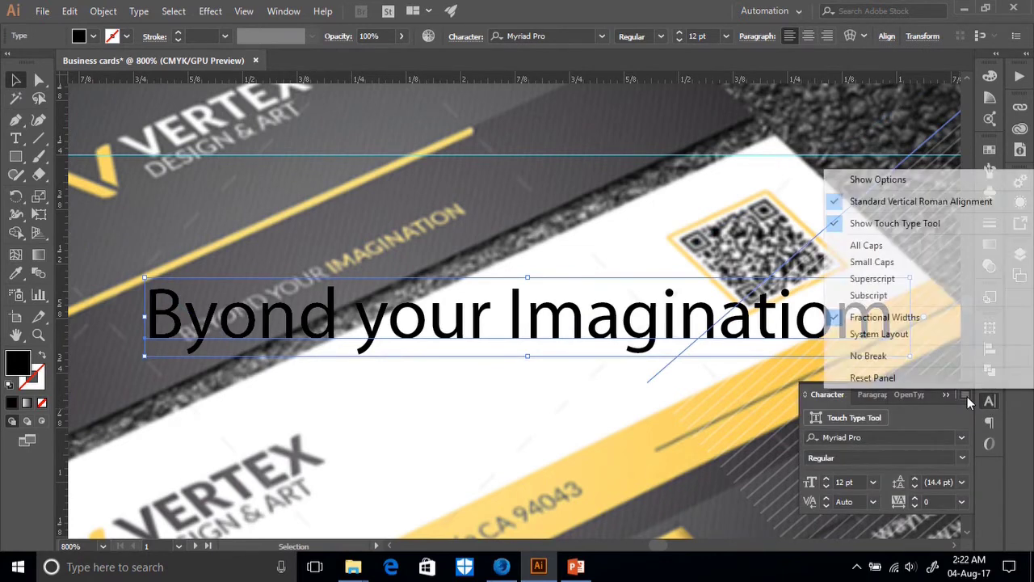
pyautogui.click(861, 246)
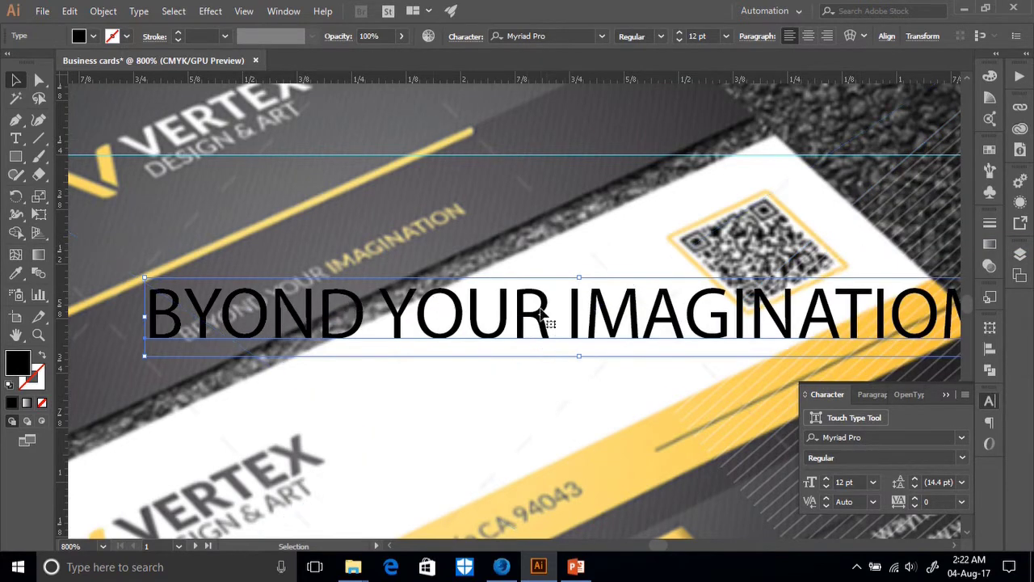
pyautogui.hotkey('ctrl', '-')
pyautogui.hotkey('ctrl', '-')
pyautogui.hotkey('ctrl', '-')
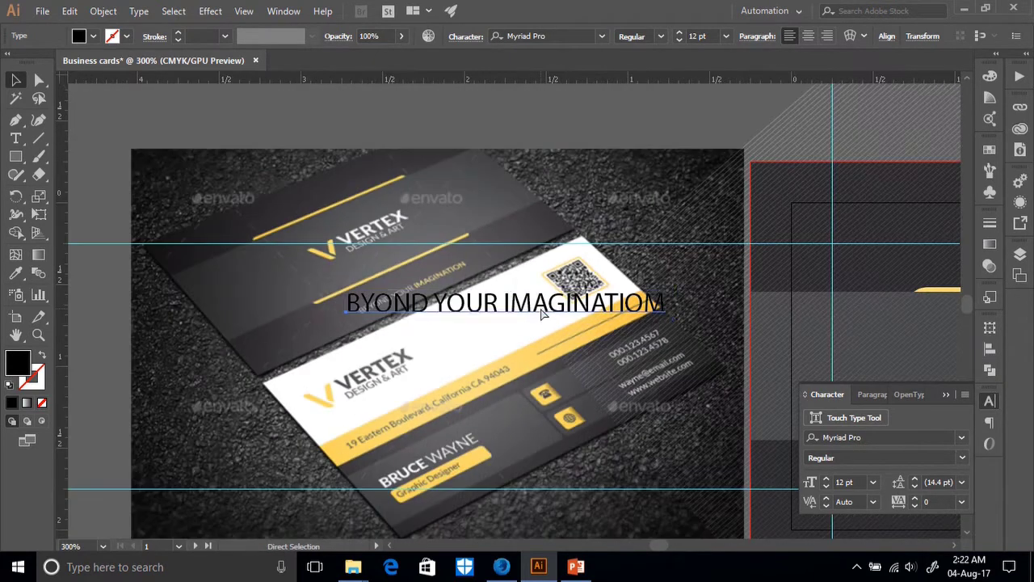
pyautogui.moveTo(437, 302); pyautogui.dragTo(437, 373)
pyautogui.scroll(-3, 565, 360)
pyautogui.moveTo(485, 289); pyautogui.dragTo(485, 378)
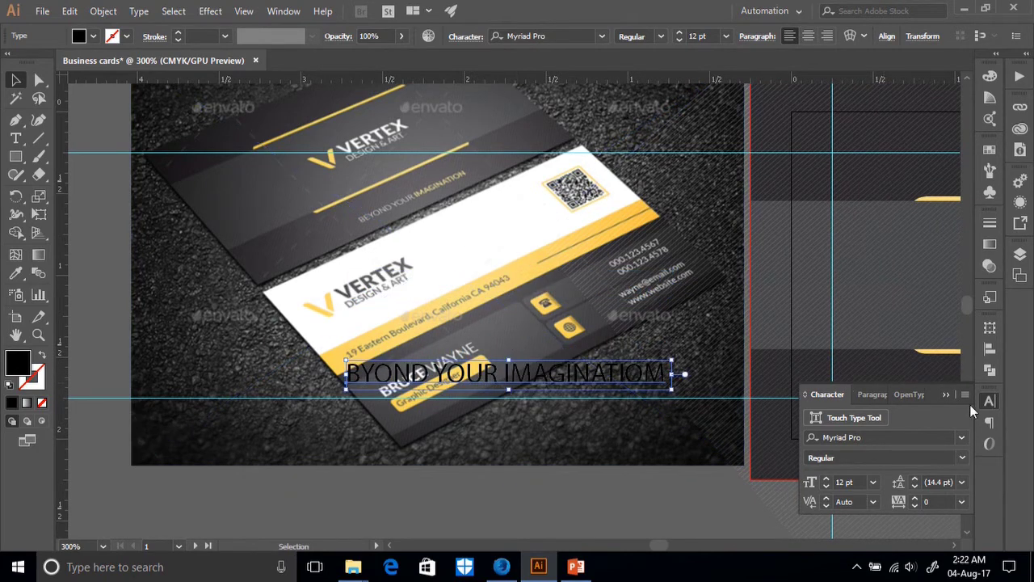
# Set the tagline font to Microsoft Sans Serif Regular with -35 tracking.
pyautogui.click(961, 437)
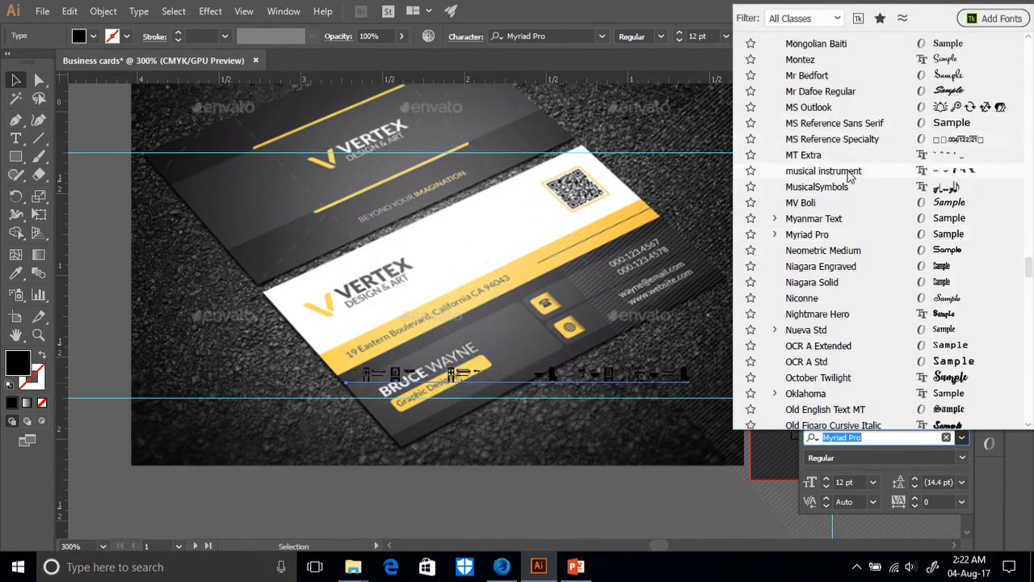
pyautogui.scroll(9, 859, 184)
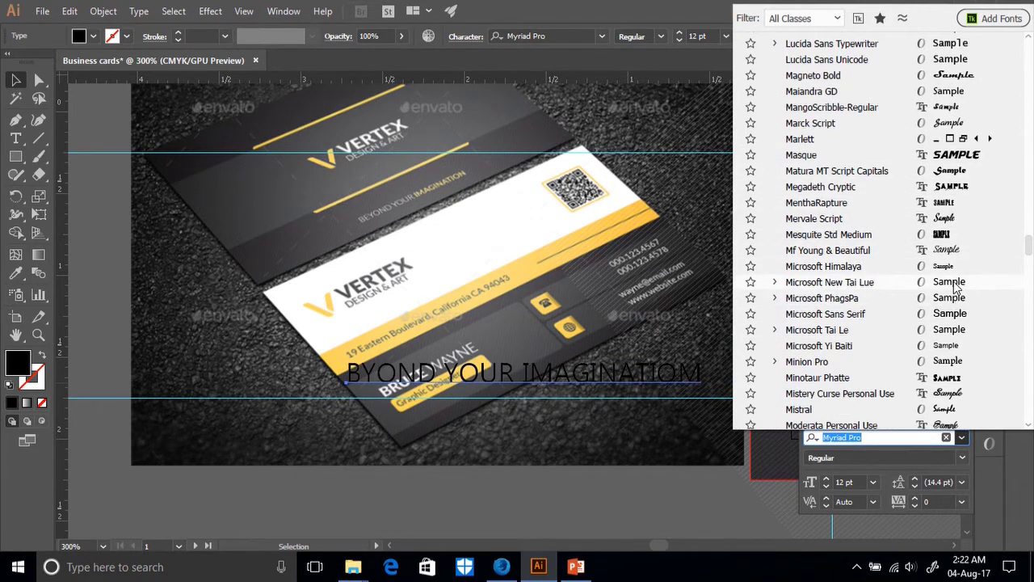
pyautogui.click(953, 315)
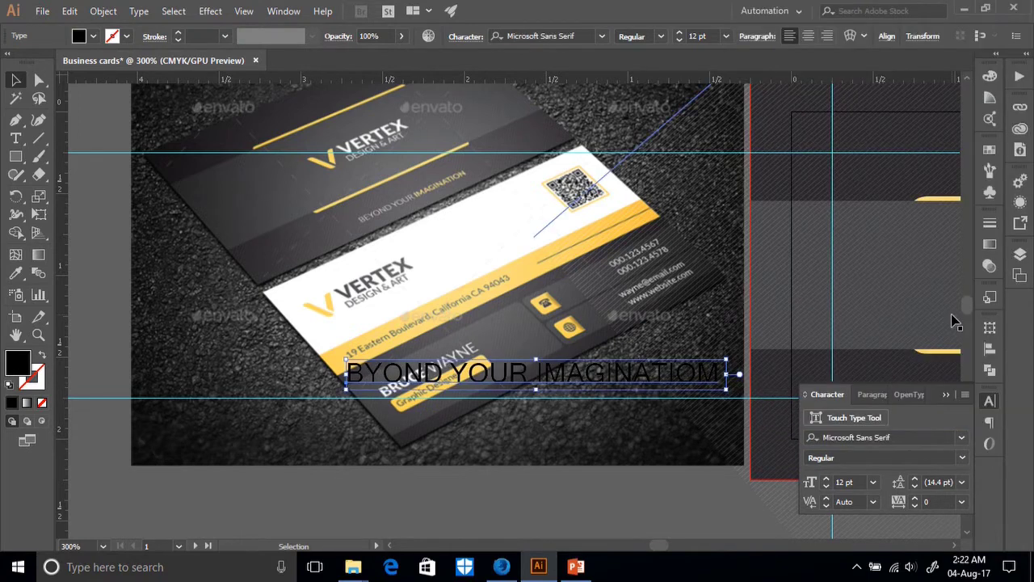
pyautogui.click(962, 458)
pyautogui.click(958, 459)
pyautogui.moveTo(915, 507); pyautogui.dragTo(914, 509)
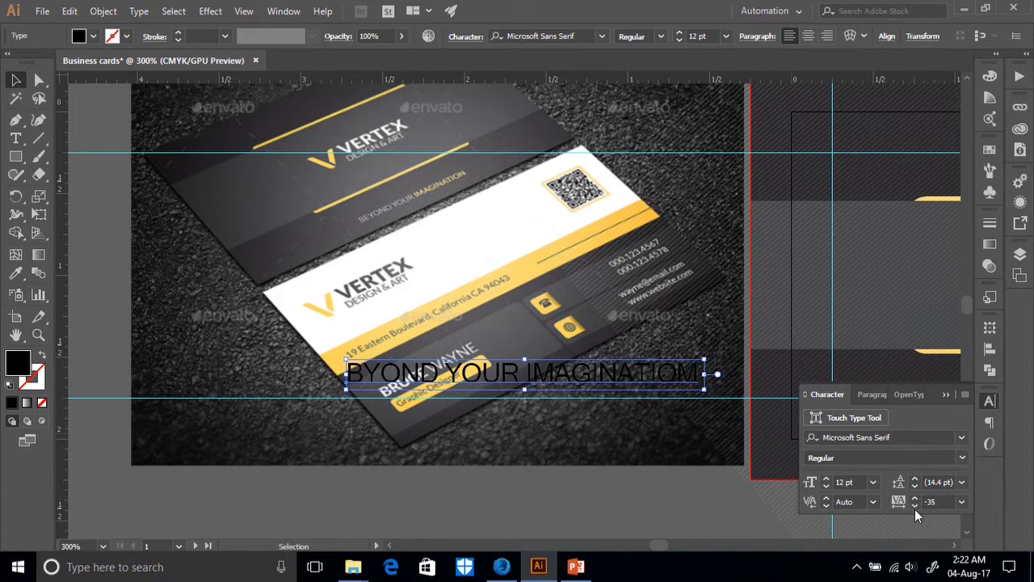
pyautogui.click(178, 32)
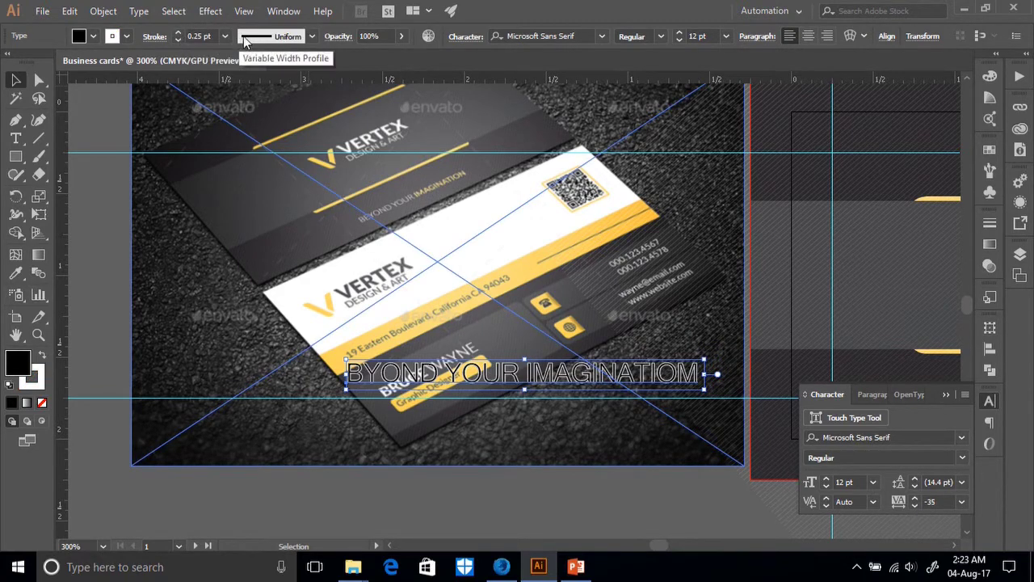
# Give the tagline a black stroke.
pyautogui.click(126, 36)
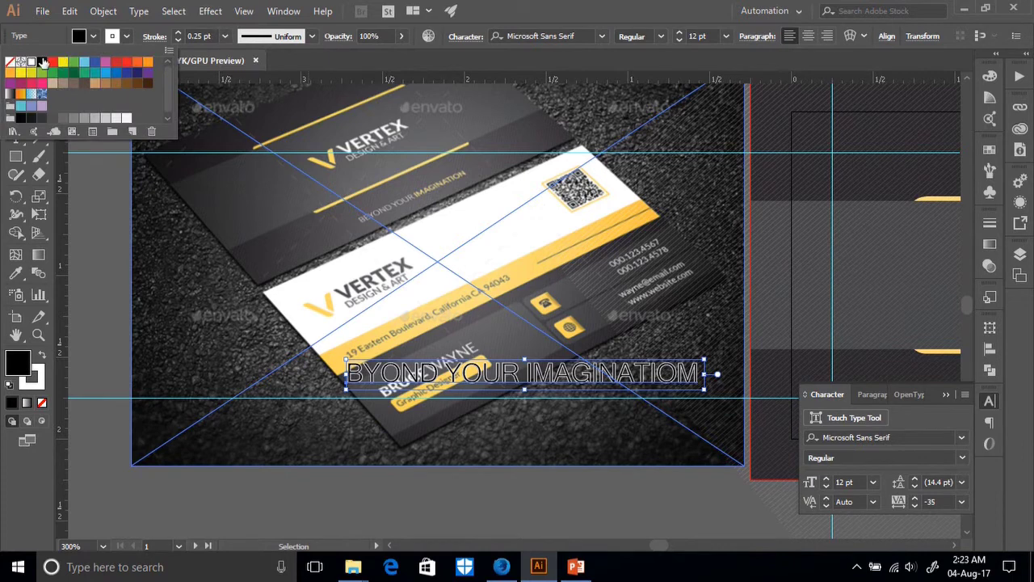
pyautogui.click(42, 61)
pyautogui.click(93, 36)
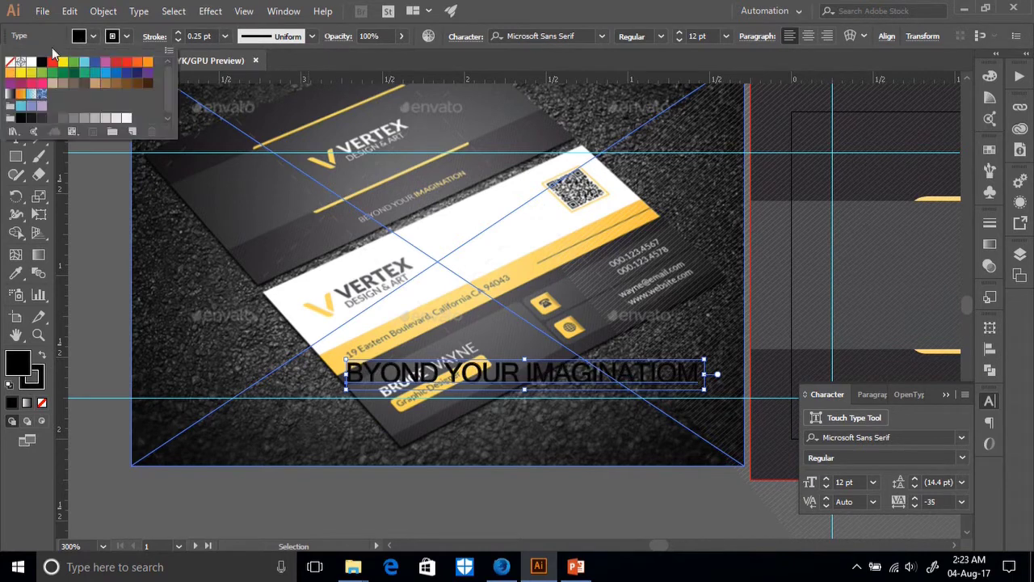
pyautogui.click(125, 37)
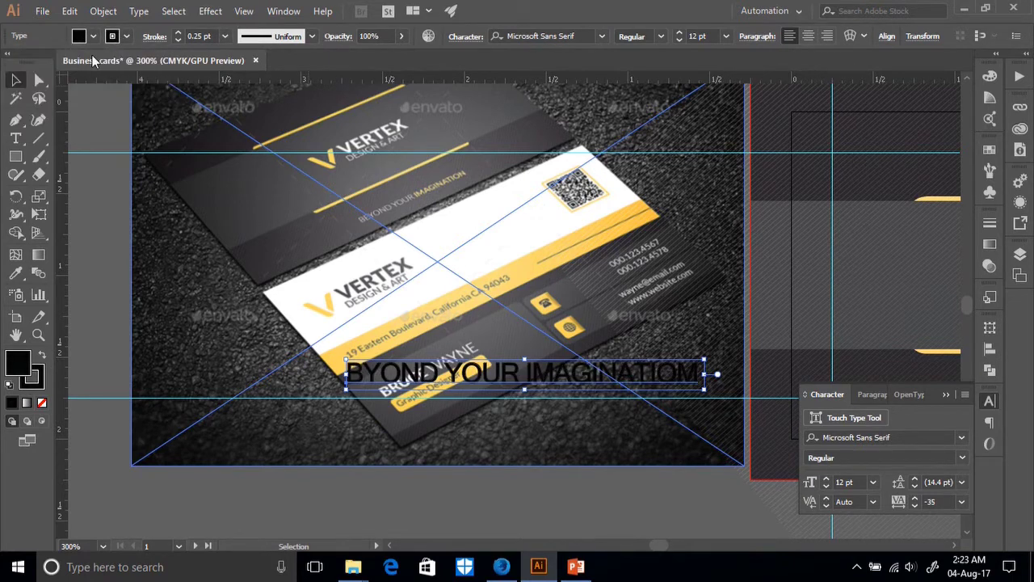
pyautogui.click(127, 36)
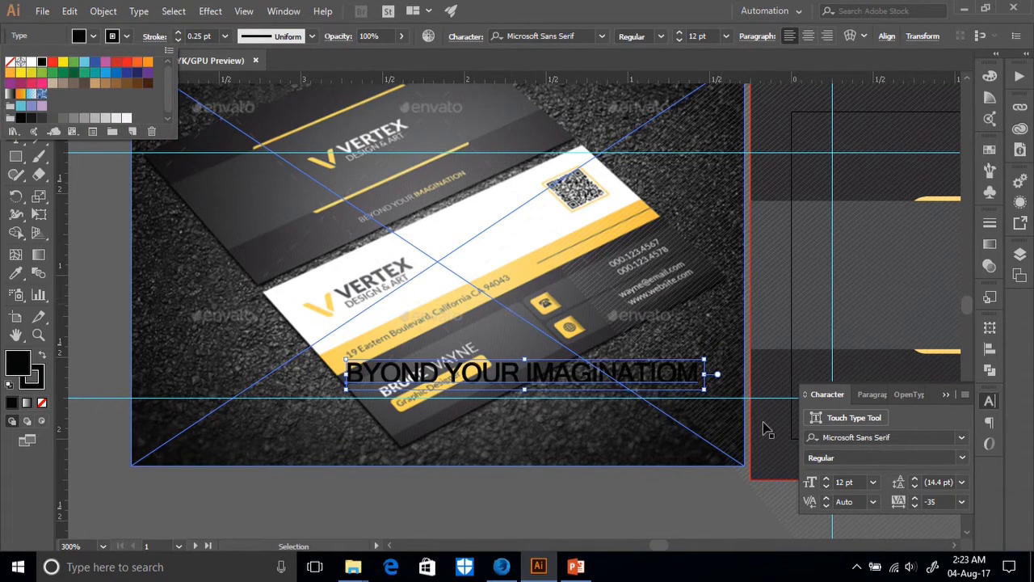
# Widen the tagline's tracking to 9.
pyautogui.click(920, 500)
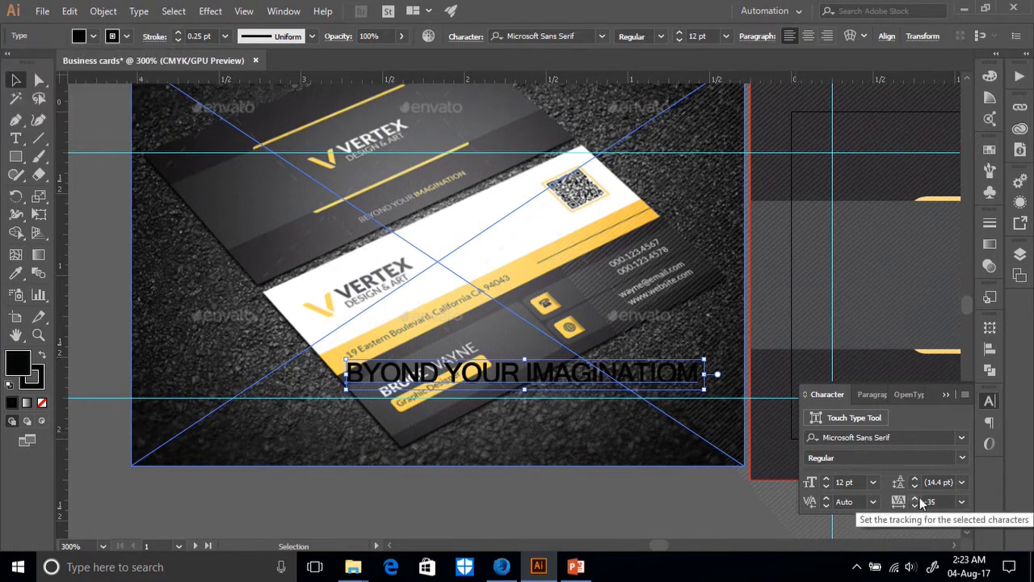
pyautogui.click(915, 499)
pyautogui.click(915, 498)
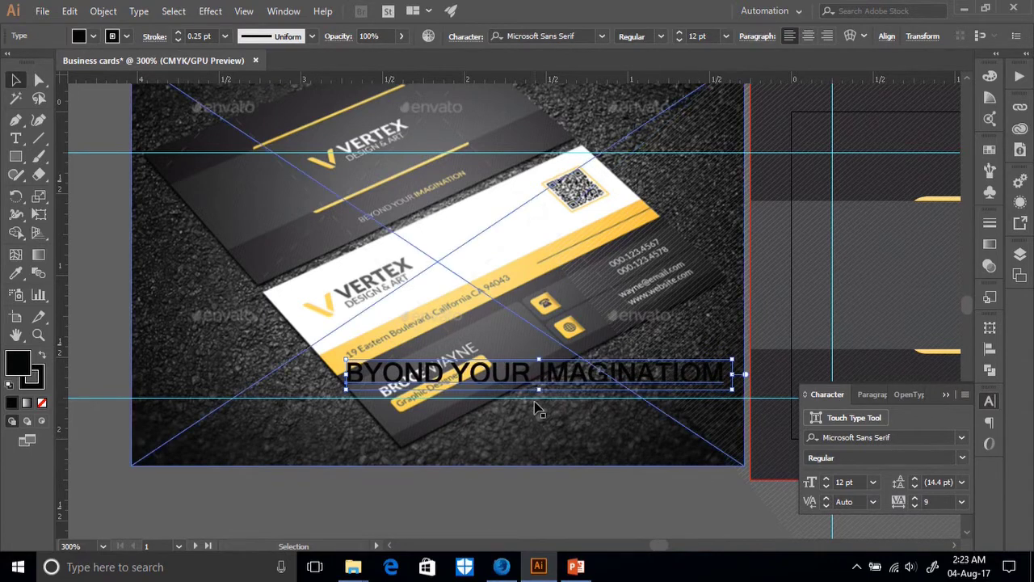
pyautogui.scroll(-2, 537, 410)
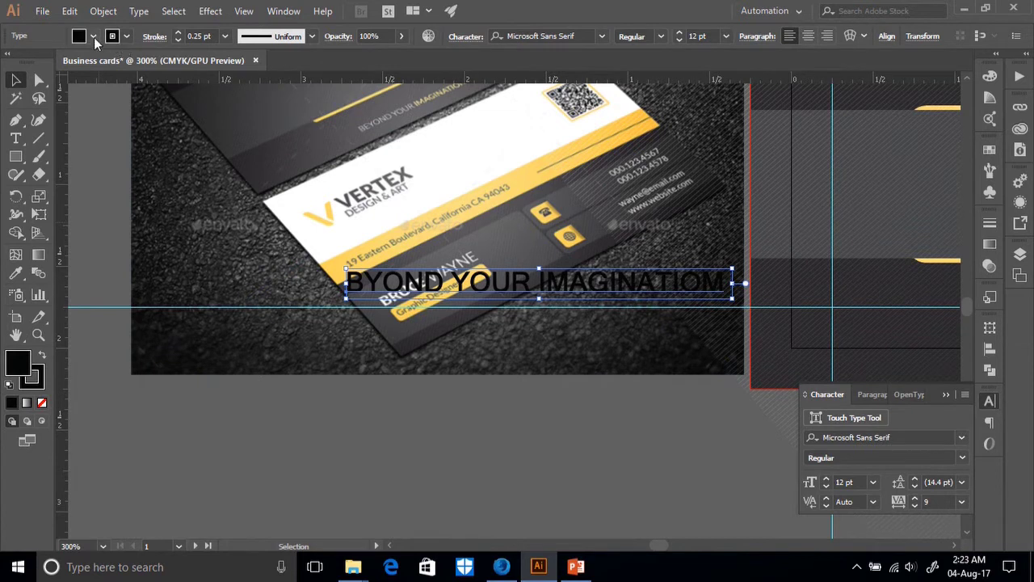
# Fill the tagline with the white swatch.
pyautogui.click(94, 36)
pyautogui.click(32, 62)
pyautogui.click(123, 37)
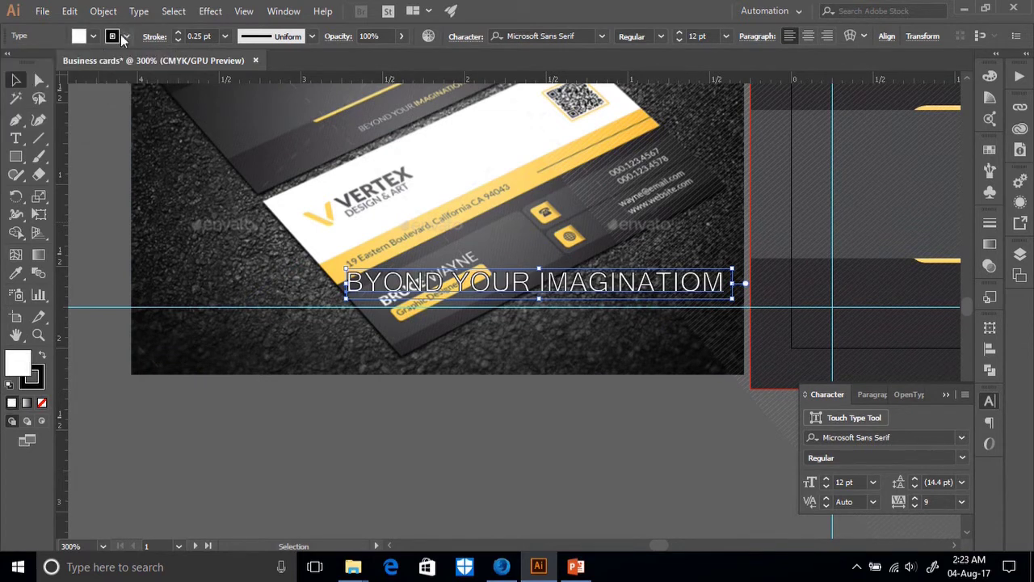
pyautogui.click(117, 40)
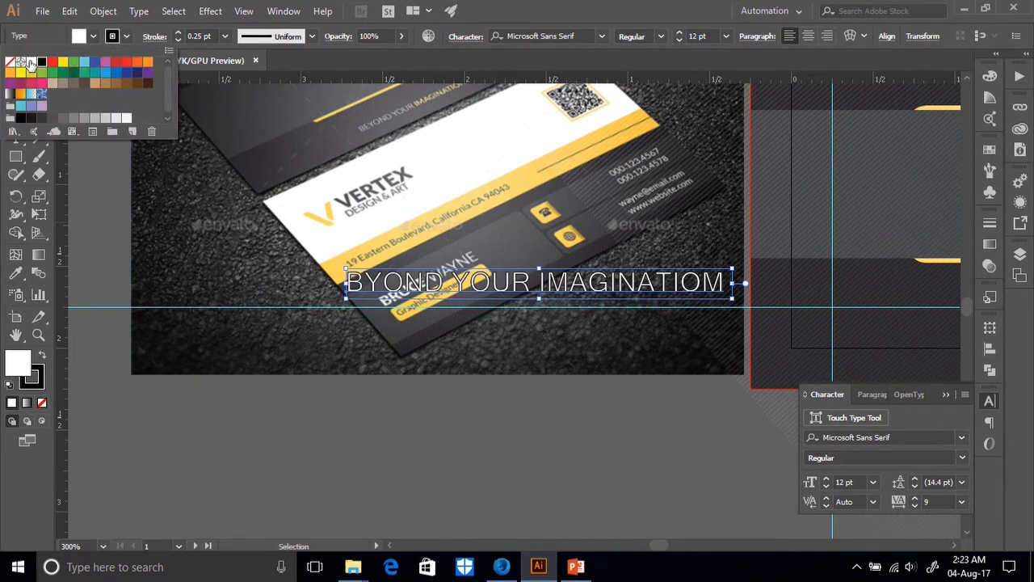
pyautogui.scroll(3, 428, 404)
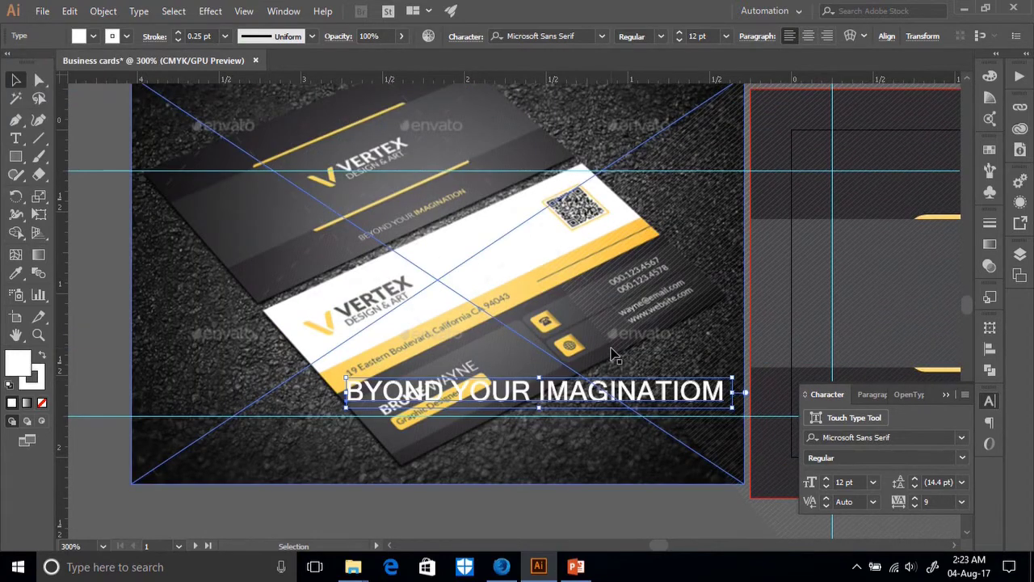
pyautogui.scroll(-3, 614, 349)
pyautogui.scroll(2, 605, 376)
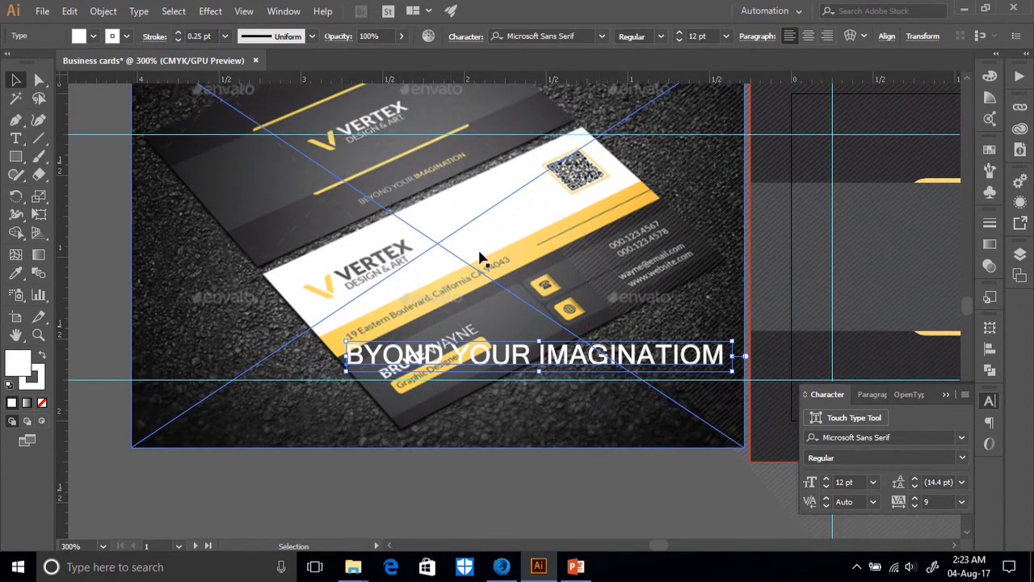
# Move the tagline onto the card back, shrink it to 5.68 pt, and nudge it under the logo.
pyautogui.scroll(-2, 588, 336)
pyautogui.scroll(2, 587, 339)
pyautogui.scroll(-3, 584, 344)
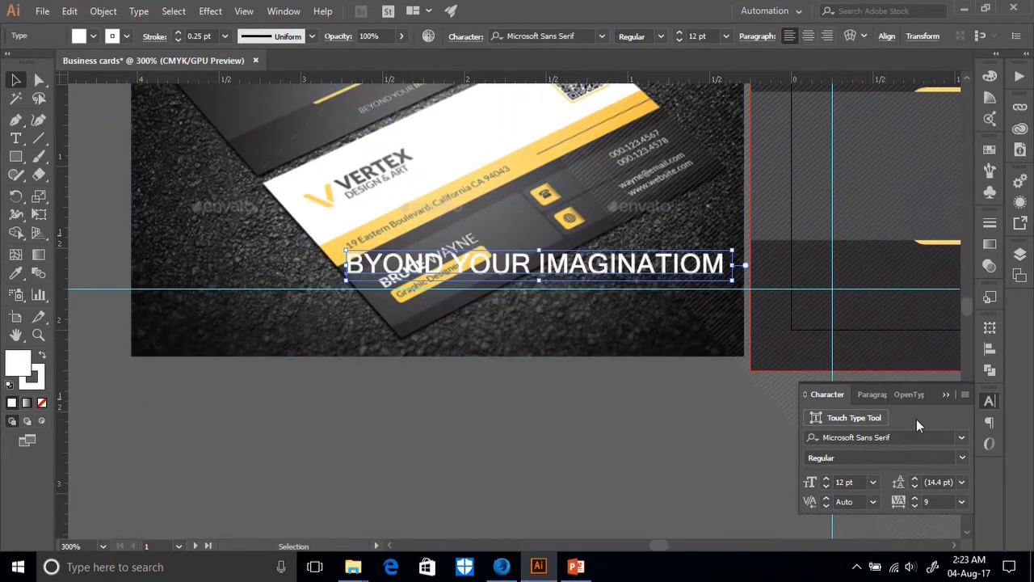
pyautogui.hscroll(5, 716, 399)
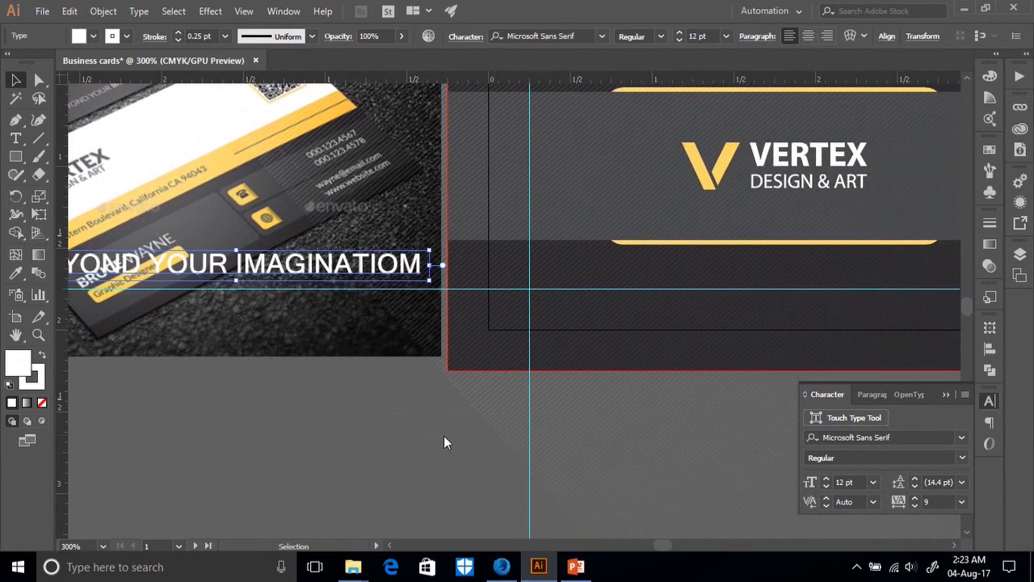
pyautogui.click(444, 435)
pyautogui.moveTo(294, 275); pyautogui.dragTo(817, 287)
pyautogui.moveTo(568, 265); pyautogui.dragTo(559, 279)
pyautogui.moveTo(837, 291); pyautogui.dragTo(754, 289)
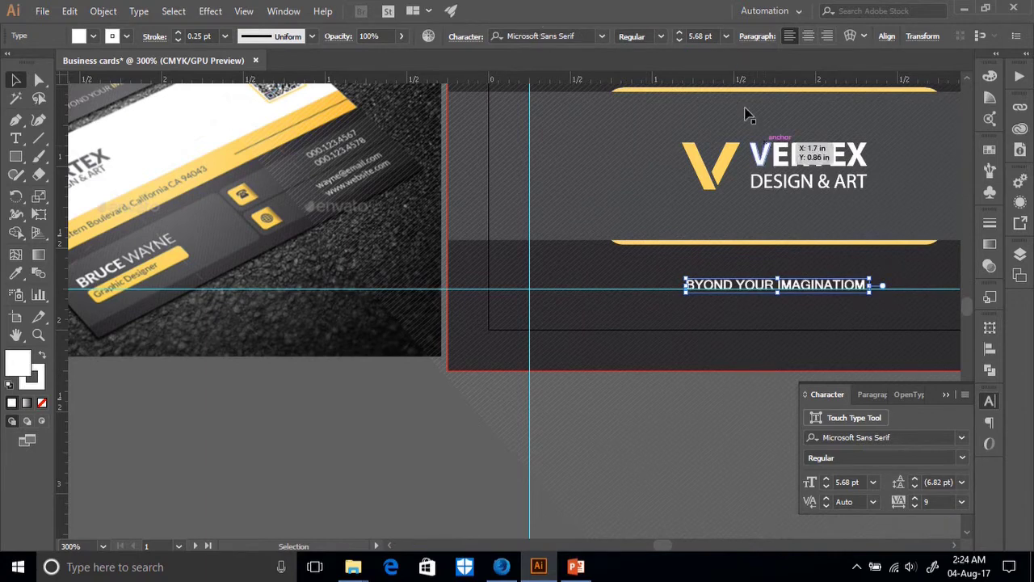
pyautogui.click(707, 401)
pyautogui.click(732, 287)
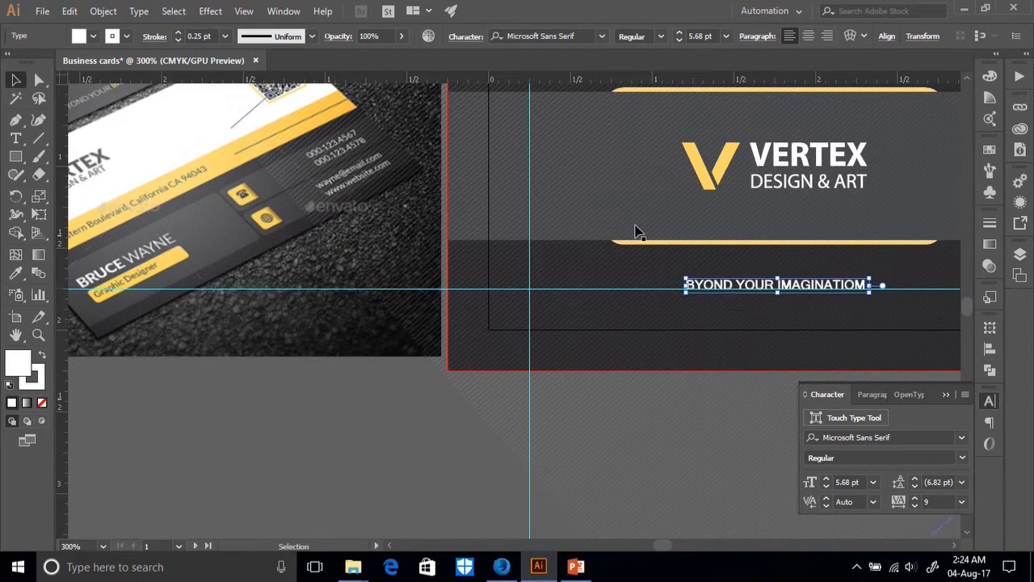
# Centre the tagline horizontally on the card and enlarge it slightly.
pyautogui.click(991, 348)
pyautogui.click(838, 363)
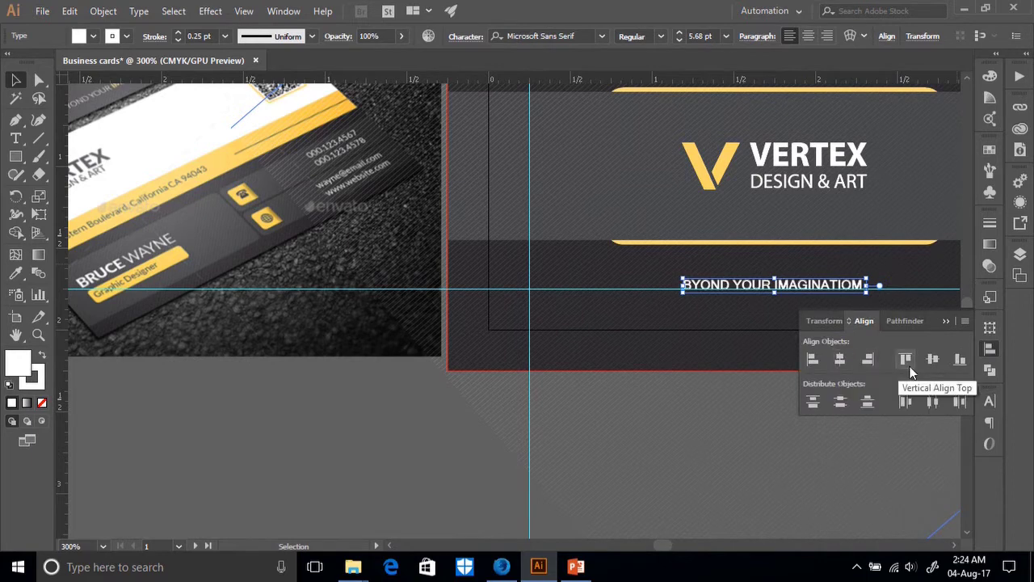
pyautogui.hotkey('ctrl', '-')
pyautogui.hotkey('ctrl', '-')
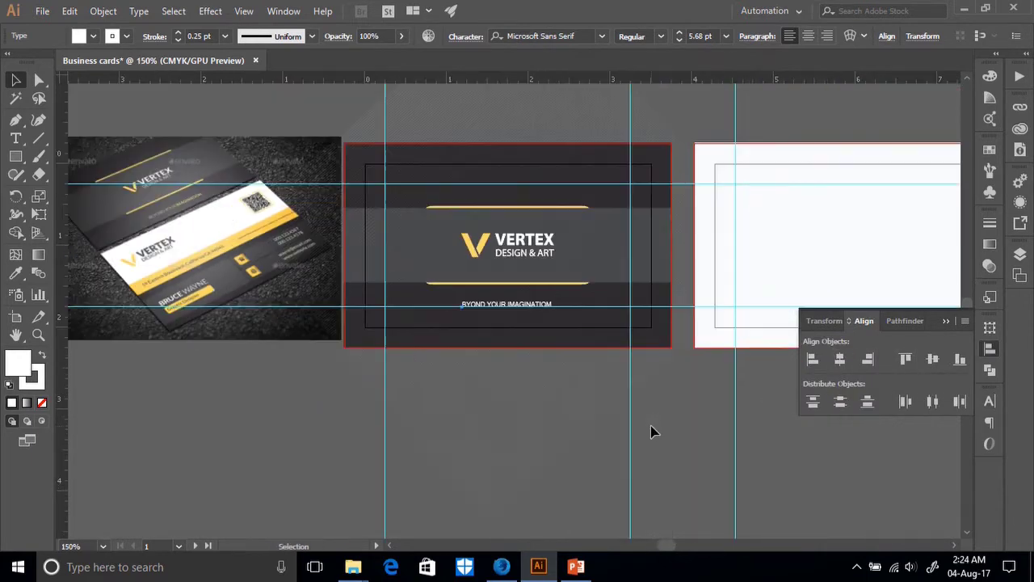
pyautogui.click(521, 362)
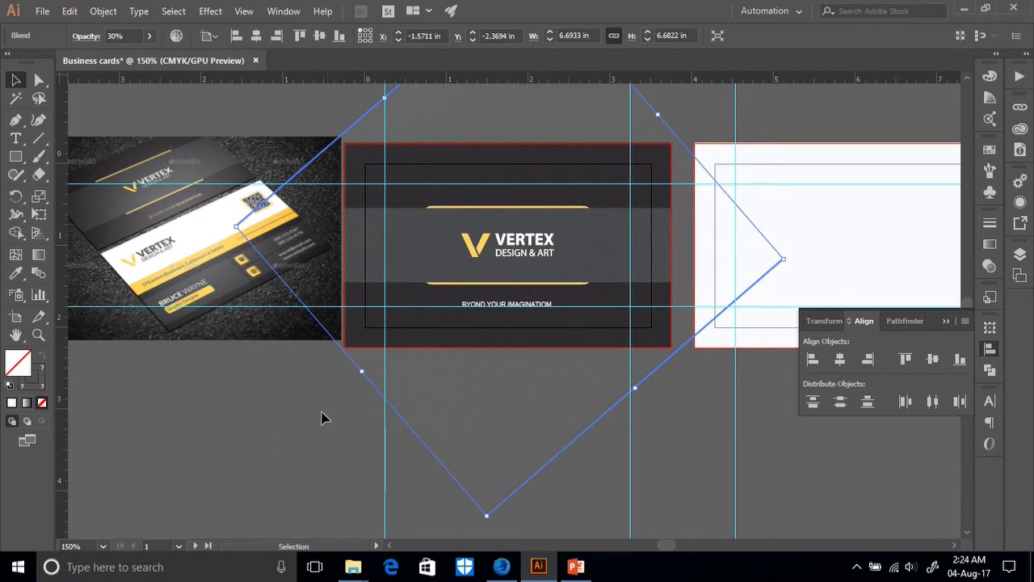
pyautogui.click(513, 303)
pyautogui.moveTo(509, 297); pyautogui.dragTo(506, 292)
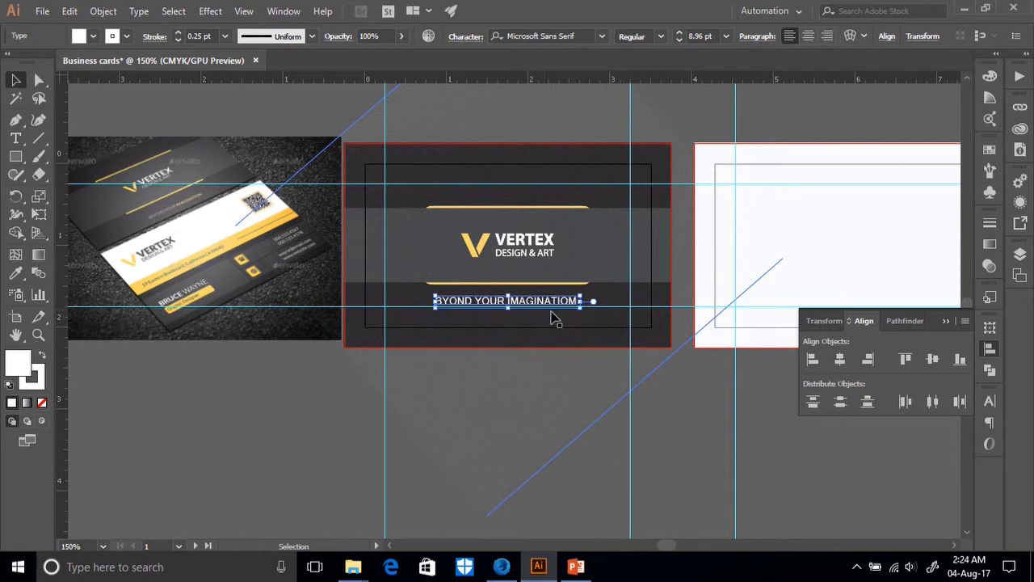
# Remove the tagline's stroke, shrink it to about 6.65 pt, and re-centre it.
pyautogui.click(94, 36)
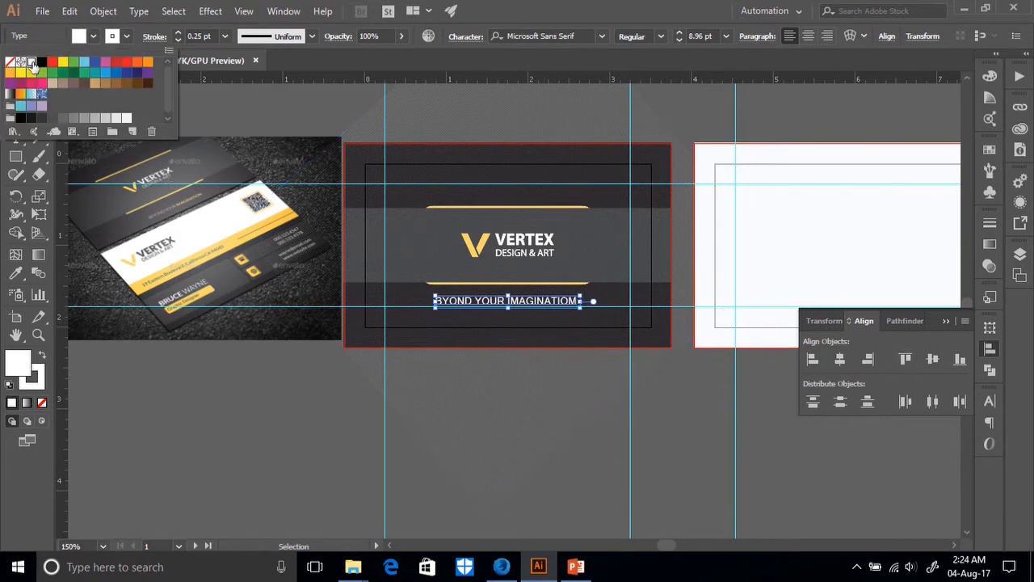
pyautogui.click(179, 40)
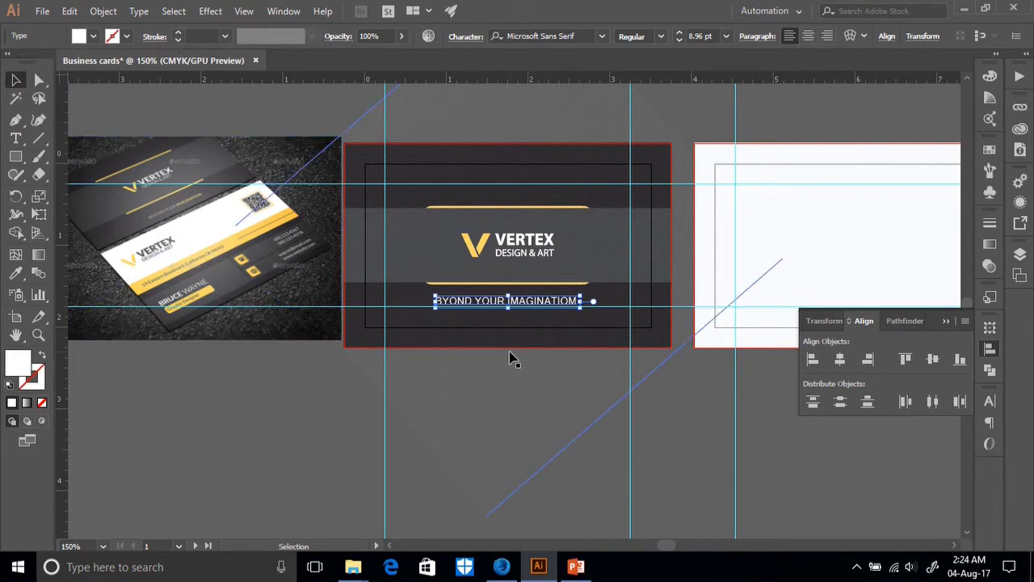
pyautogui.hotkey('ctrl', '=')
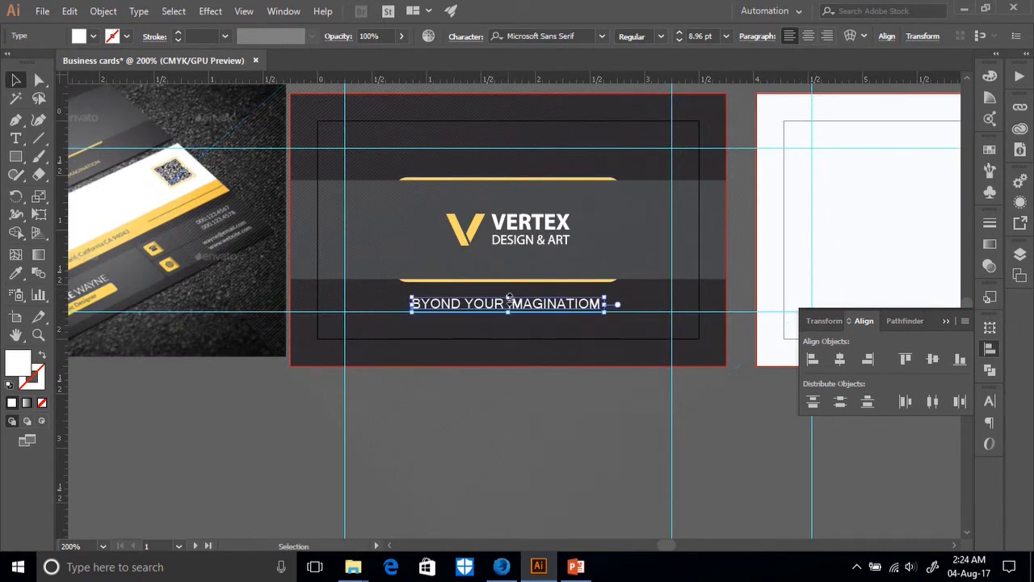
pyautogui.moveTo(608, 293); pyautogui.dragTo(607, 302)
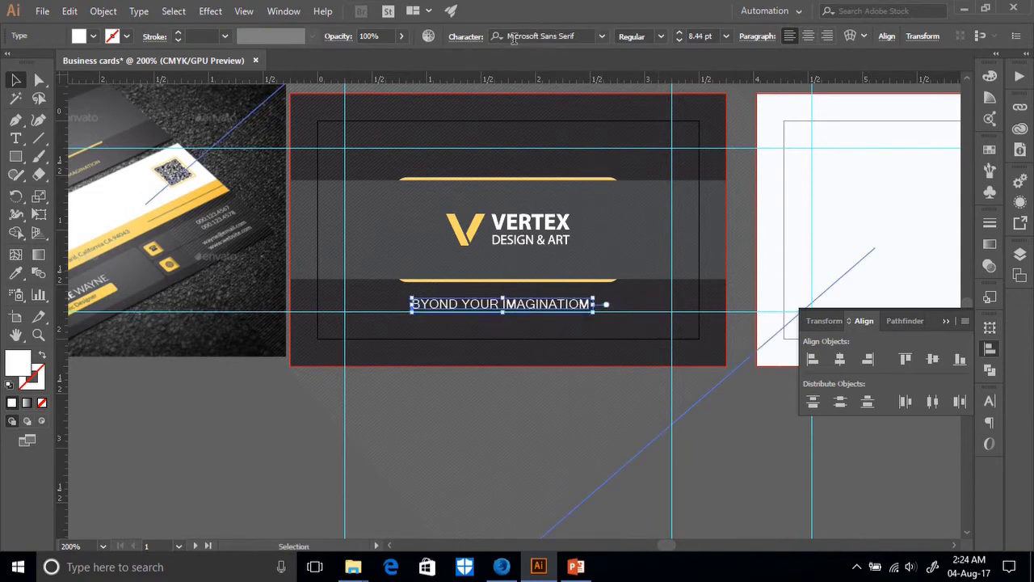
pyautogui.click(840, 359)
pyautogui.moveTo(207, 441); pyautogui.dragTo(290, 438)
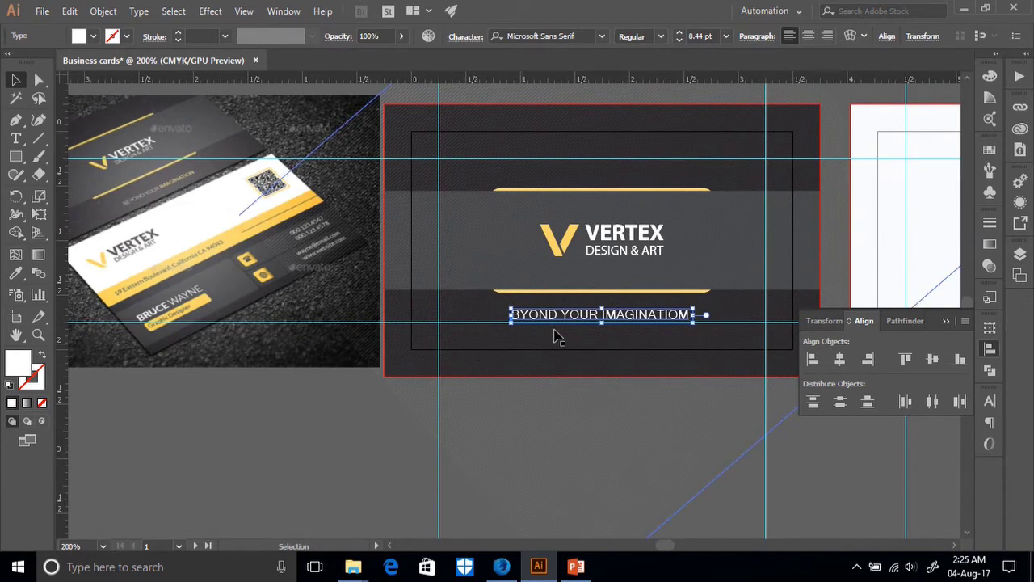
pyautogui.moveTo(693, 313); pyautogui.dragTo(703, 317)
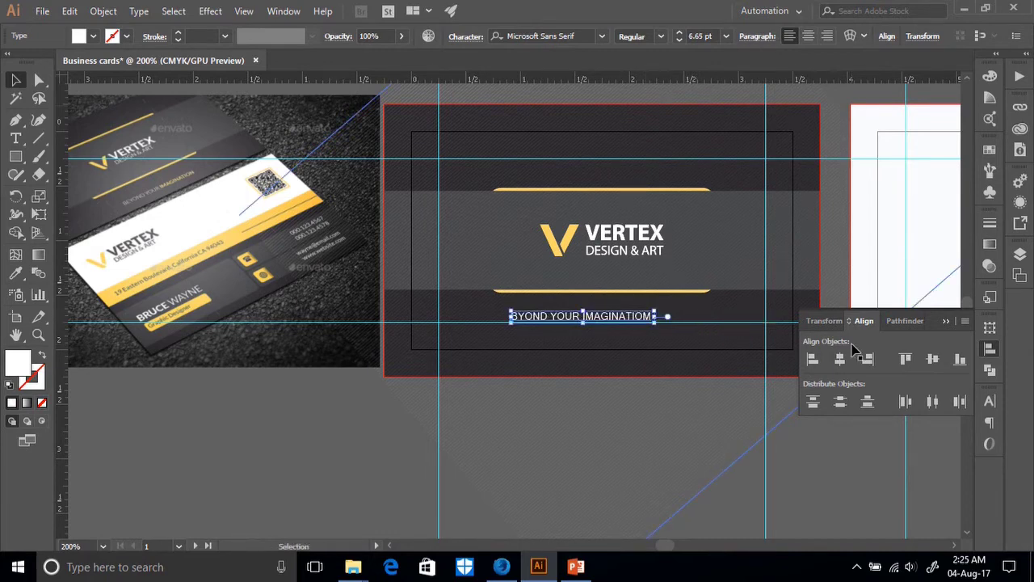
# Centre the tagline BYOND YOUR IMAGINATIOM horizontally on the card and nudge it down slightly.
pyautogui.click(843, 360)
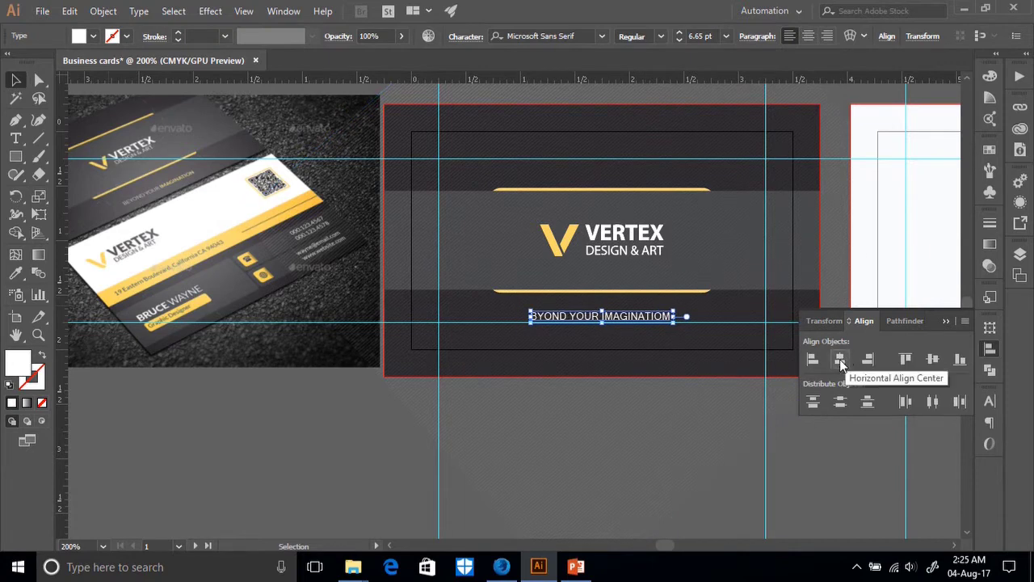
pyautogui.press('Down')
pyautogui.press('Down')
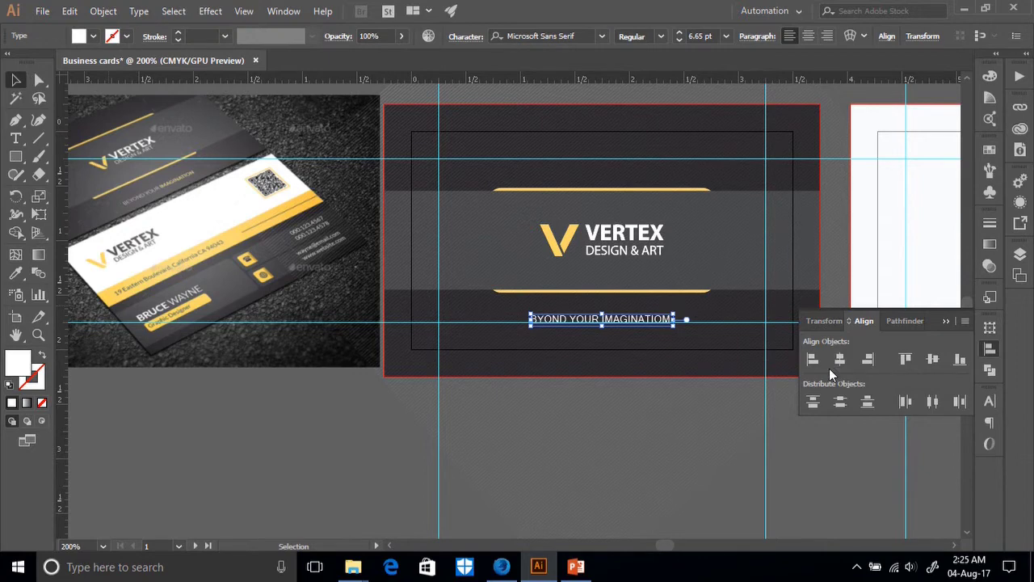
pyautogui.press('Down')
pyautogui.press('Up')
# Drag the tagline lower into the dark band below the yellow bar, then nudge it up.
pyautogui.keyDown('ctrl'); pyautogui.click(617, 393); pyautogui.keyUp('ctrl')
pyautogui.hotkey('ctrl', '+')
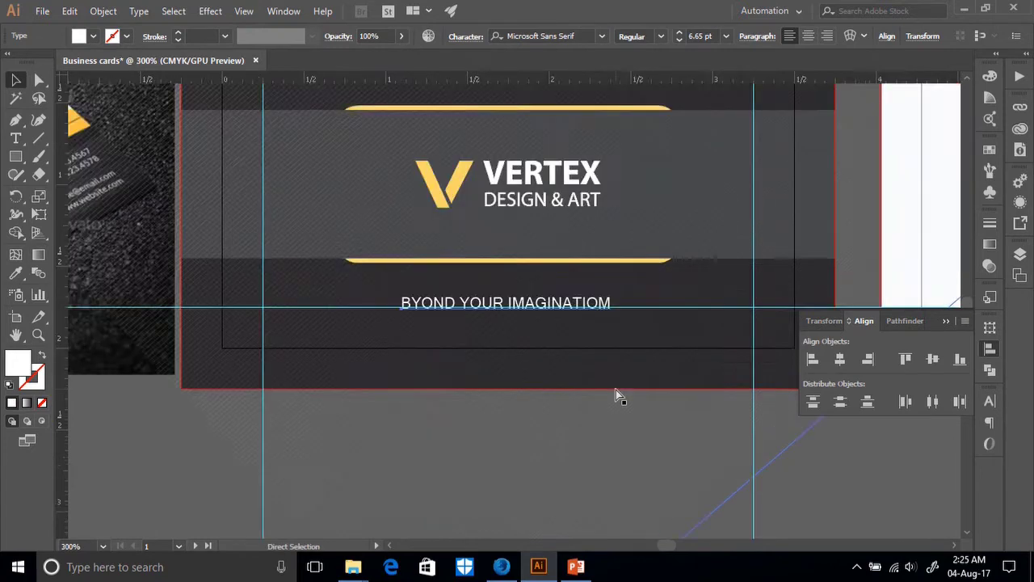
pyautogui.hotkey('ctrl', '+')
pyautogui.hotkey('ctrl', '+')
pyautogui.hotkey('ctrl', 'z')
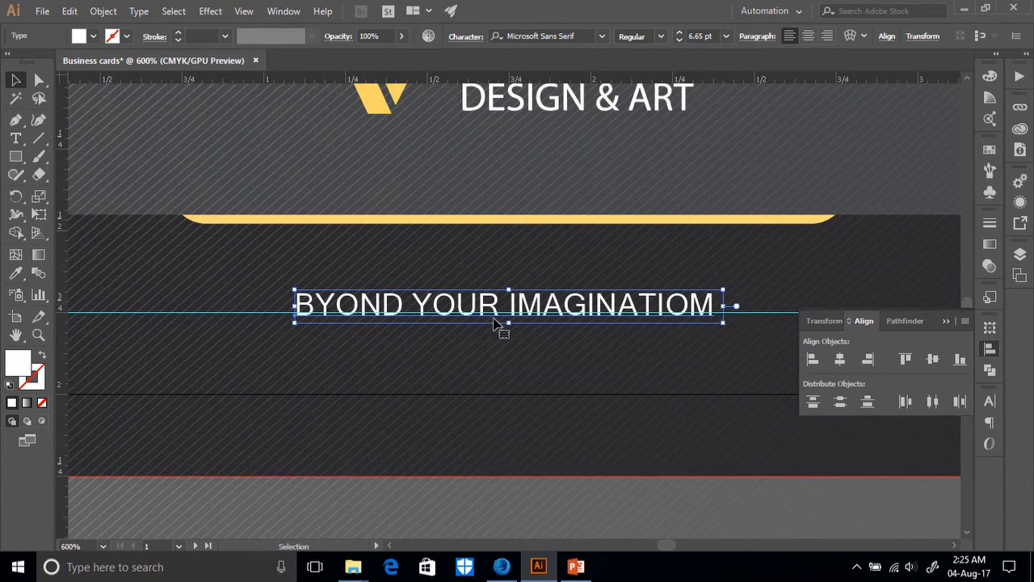
pyautogui.moveTo(494, 322); pyautogui.dragTo(495, 367)
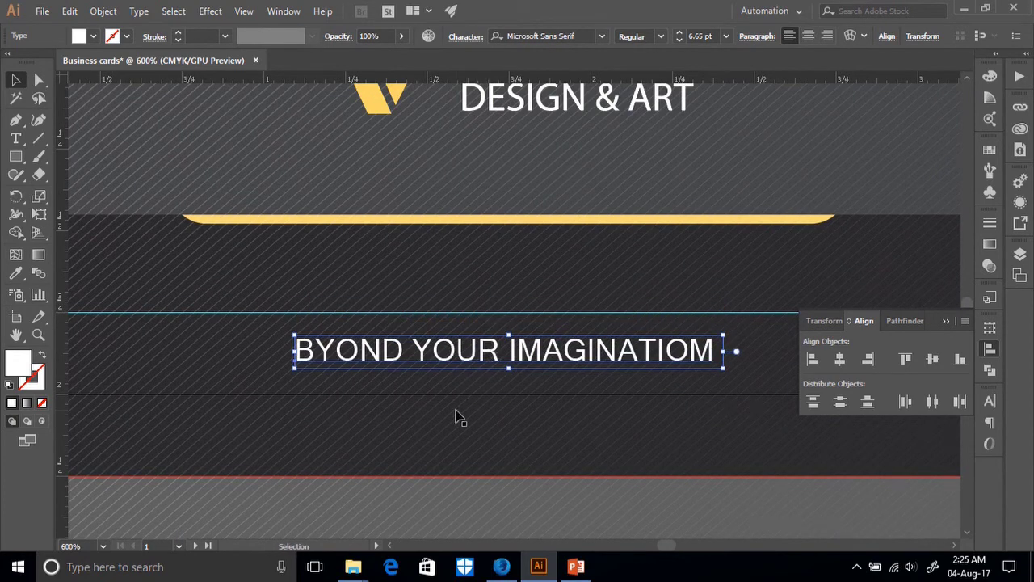
pyautogui.hotkey('ctrl', '-')
pyautogui.hotkey('ctrl', '-')
pyautogui.hotkey('ctrl', '-')
pyautogui.hotkey('ctrl', '-')
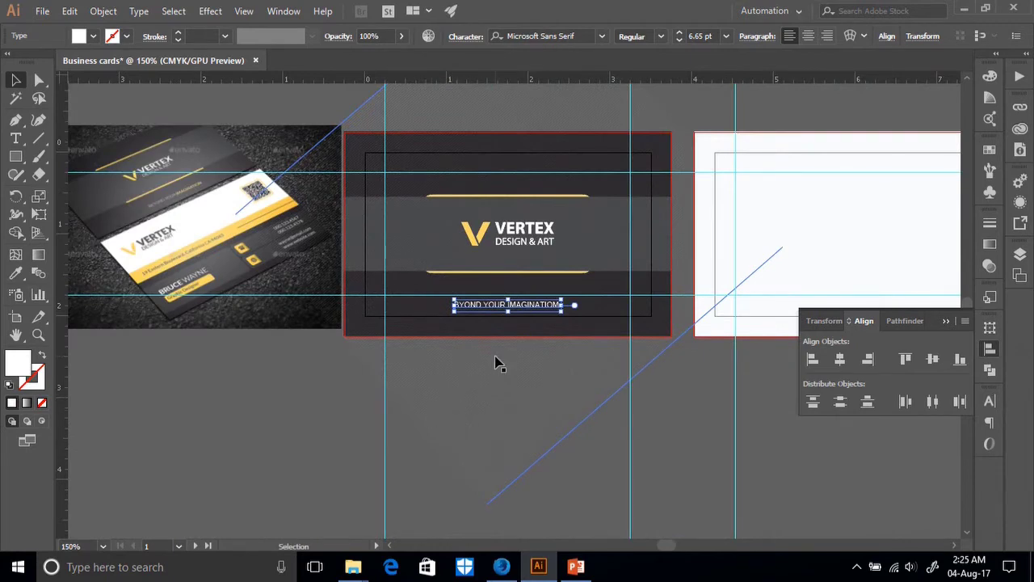
pyautogui.hotkey('ctrl', '+')
pyautogui.hotkey('ctrl', '+')
pyautogui.hotkey('ctrl', '+')
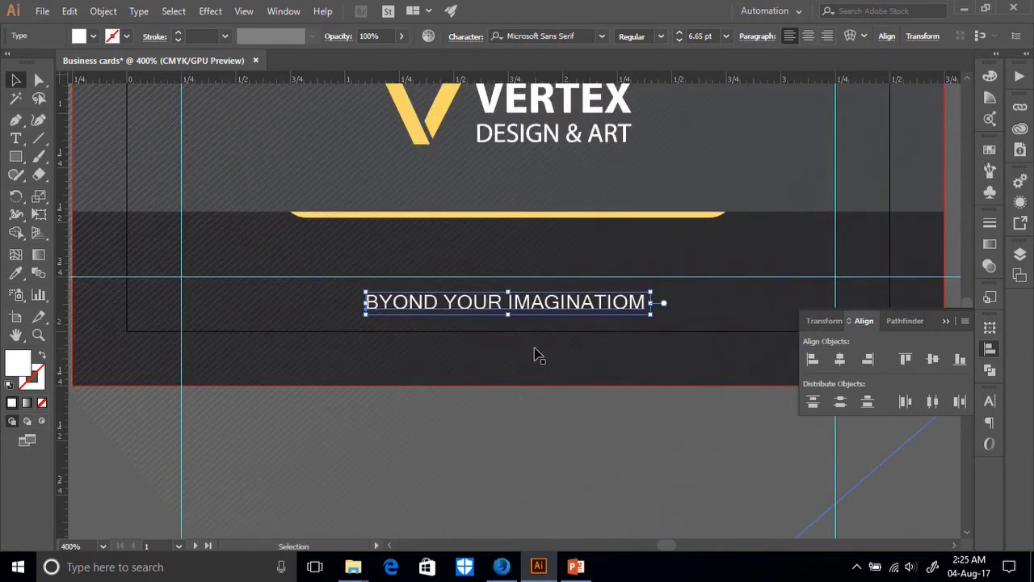
pyautogui.press('Up')
pyautogui.press('Up')
pyautogui.press('Up')
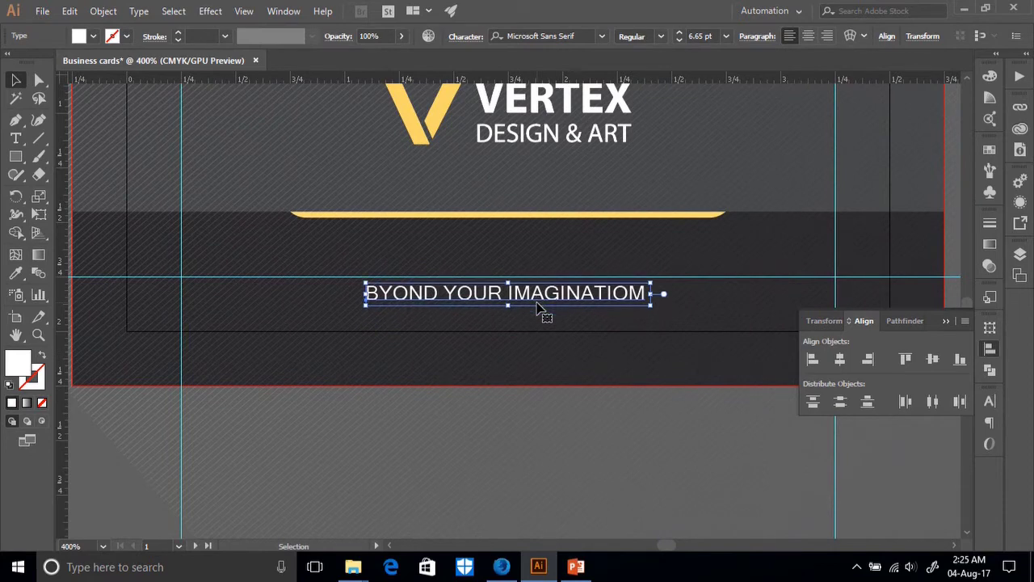
pyautogui.press('Up')
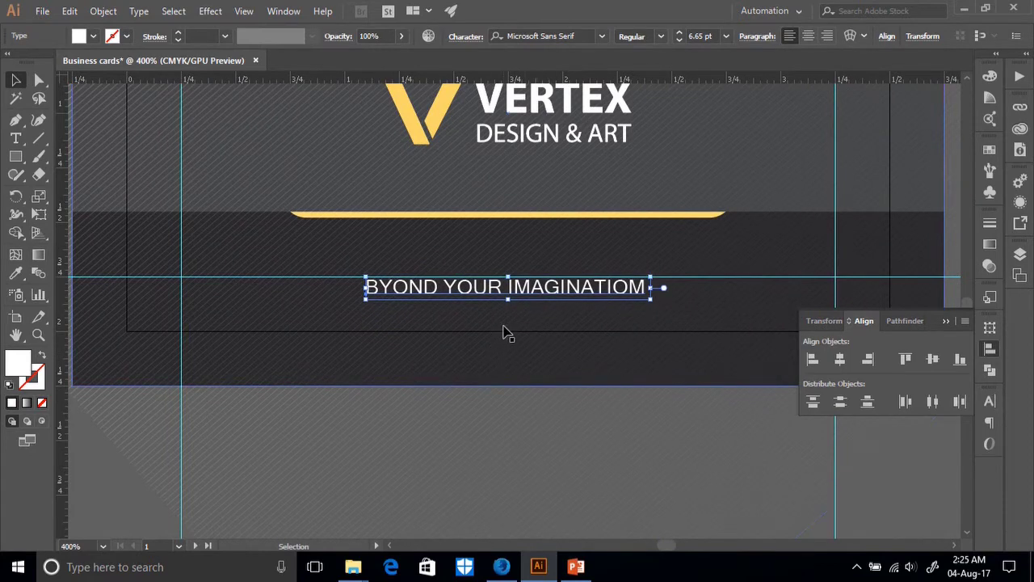
# Fine-tune the tagline's vertical position in the dark band with small upward nudges.
pyautogui.click(420, 416)
pyautogui.hotkey('ctrl', '-')
pyautogui.click(494, 301)
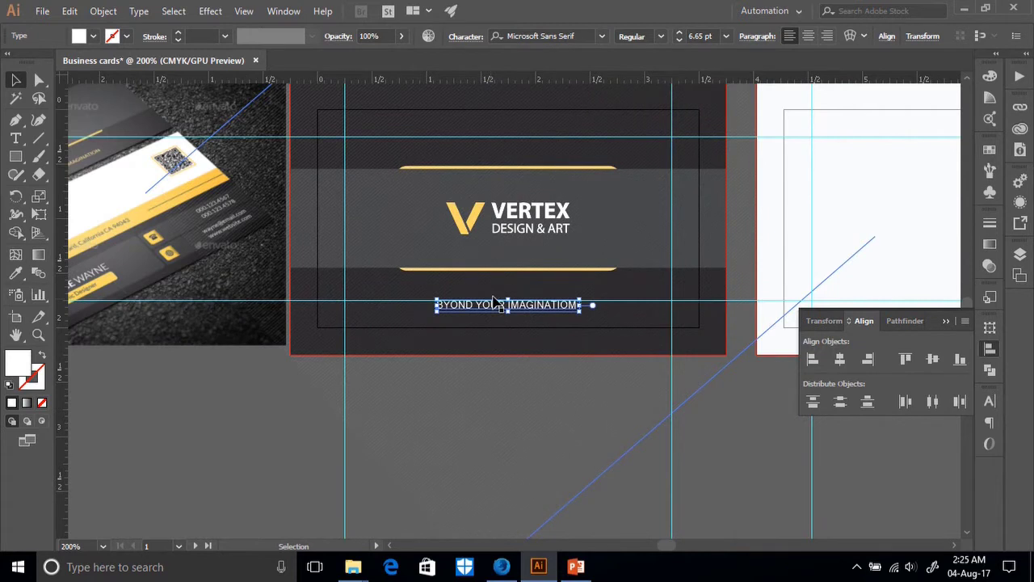
pyautogui.press('Up')
pyautogui.press('Up')
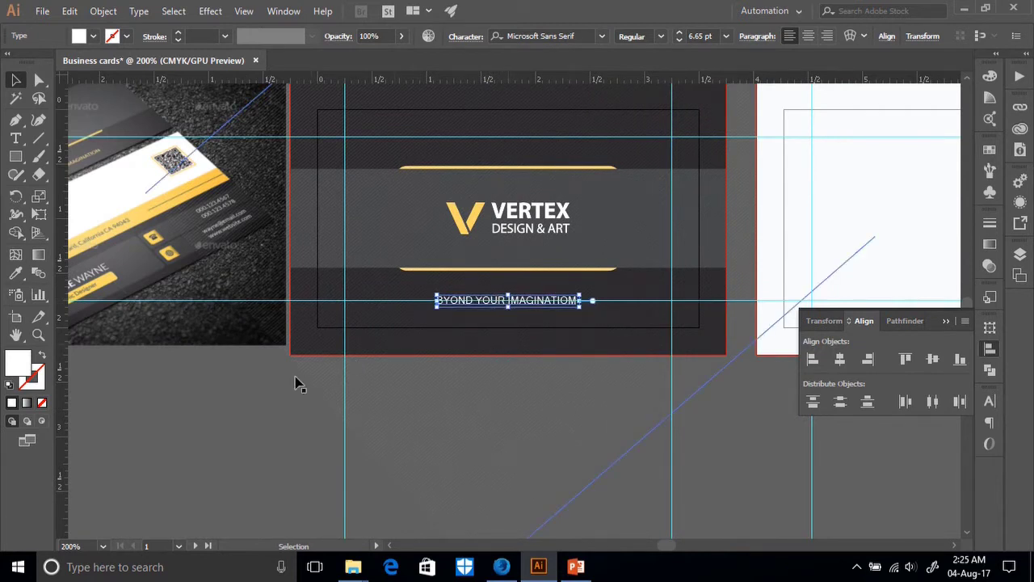
pyautogui.moveTo(190, 412); pyautogui.dragTo(330, 415)
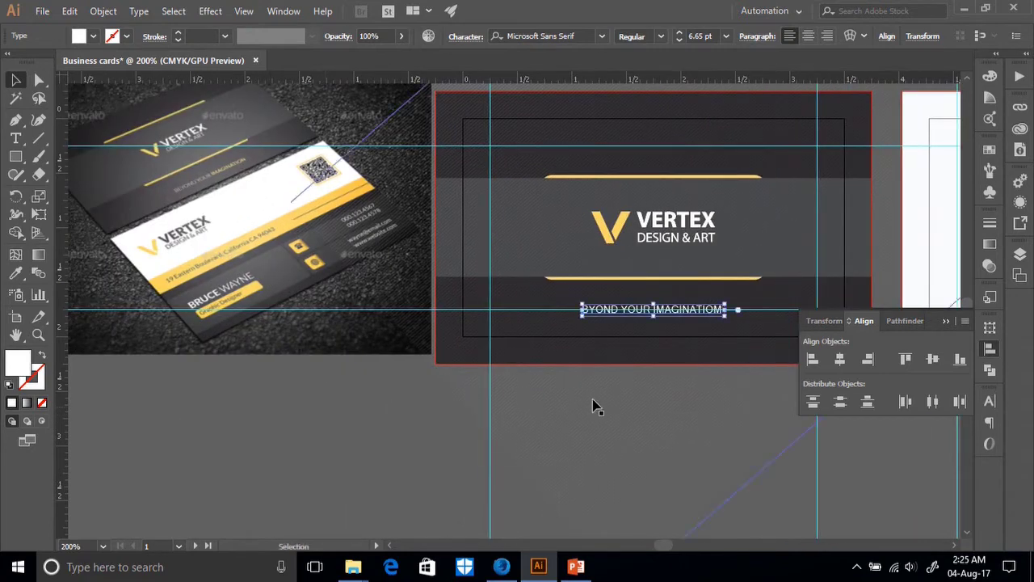
pyautogui.press('Up')
pyautogui.press('Up')
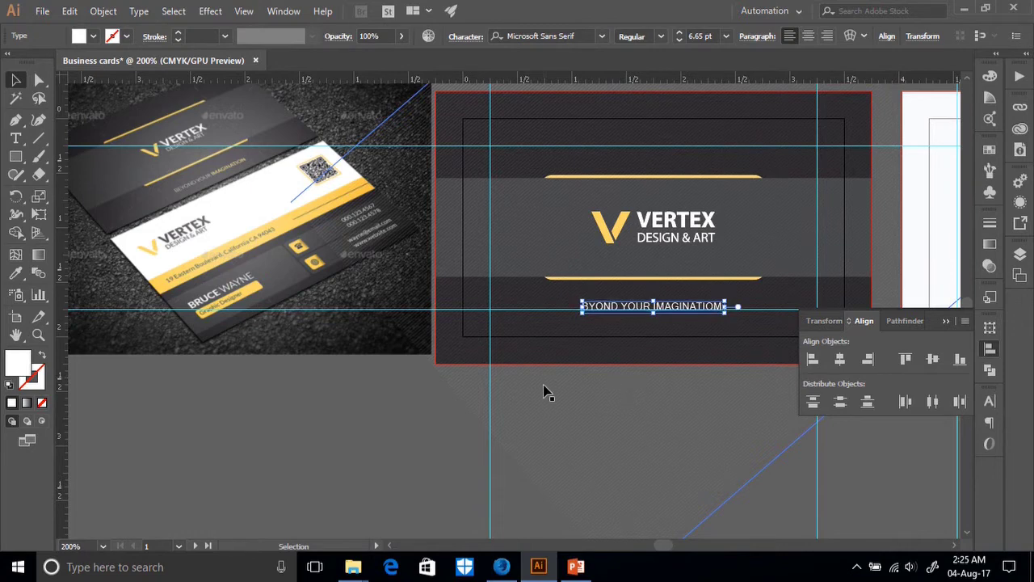
pyautogui.hotkey('ctrl', '=')
pyautogui.hotkey('ctrl', '=')
pyautogui.hotkey('ctrl', '=')
pyautogui.hotkey('ctrl', '=')
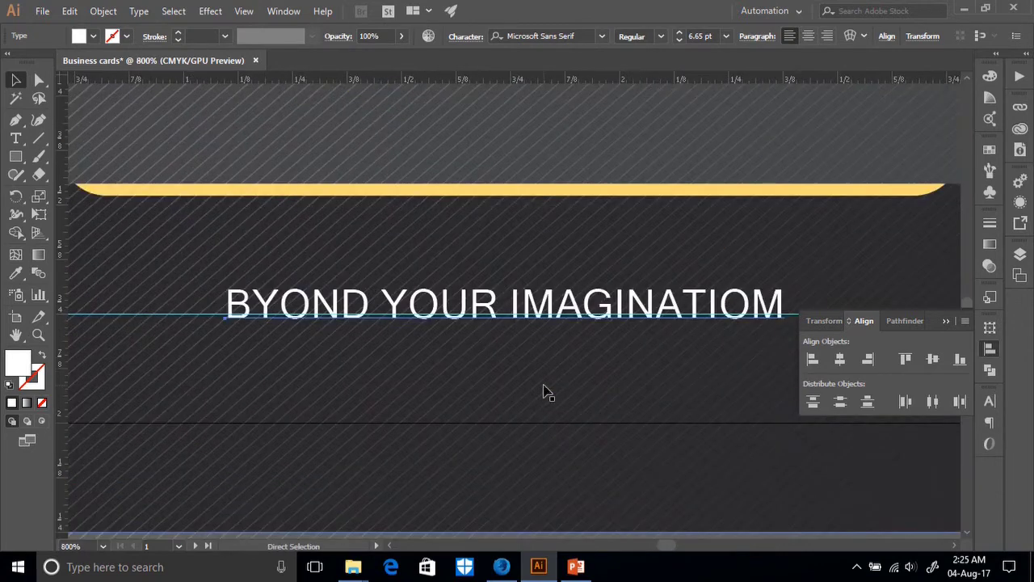
pyautogui.press('t')
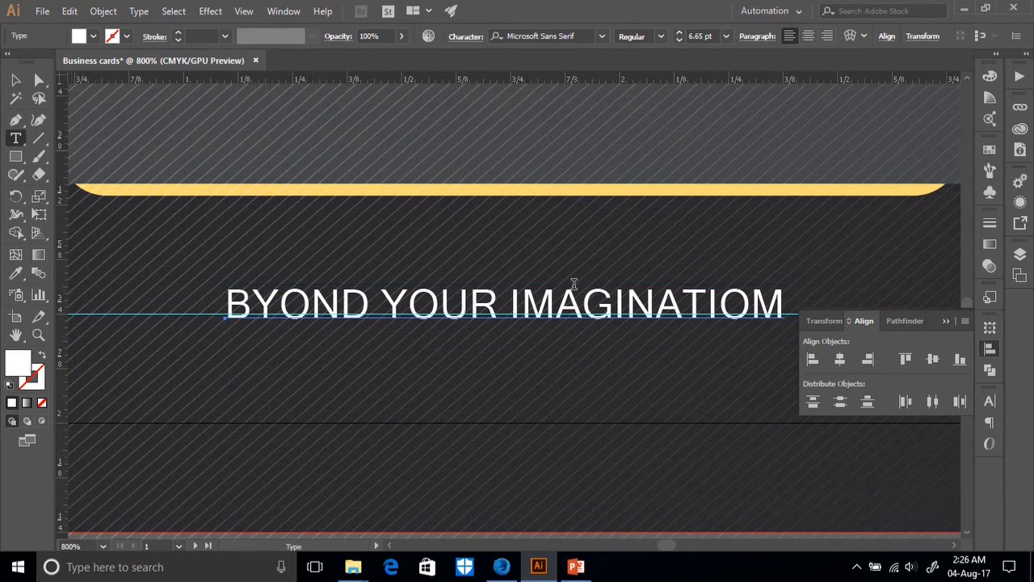
# Colour the word IMAGINATIOM with the yellow sampled from the card's yellow bar.
pyautogui.moveTo(513, 300); pyautogui.dragTo(783, 303)
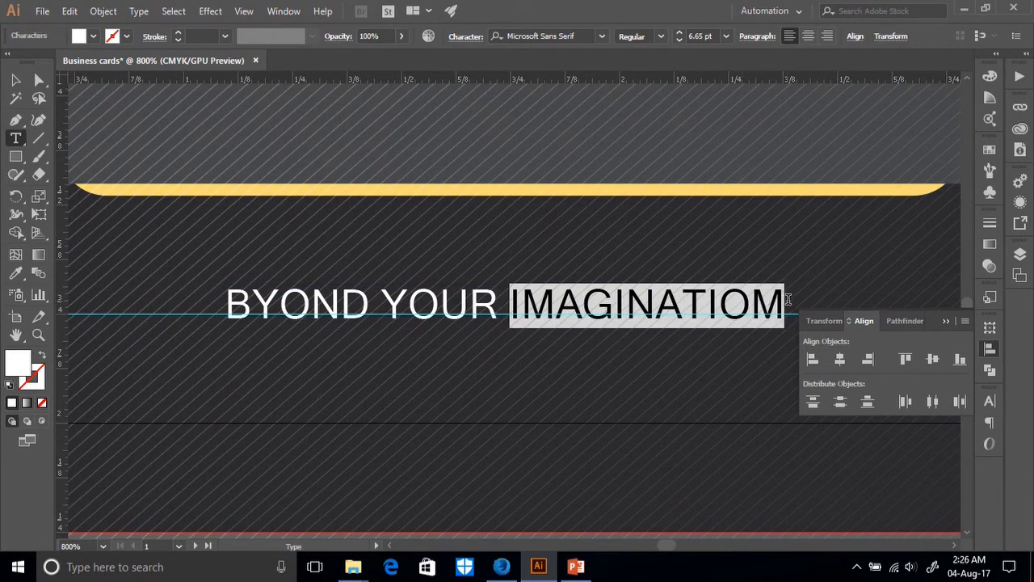
pyautogui.click(16, 272)
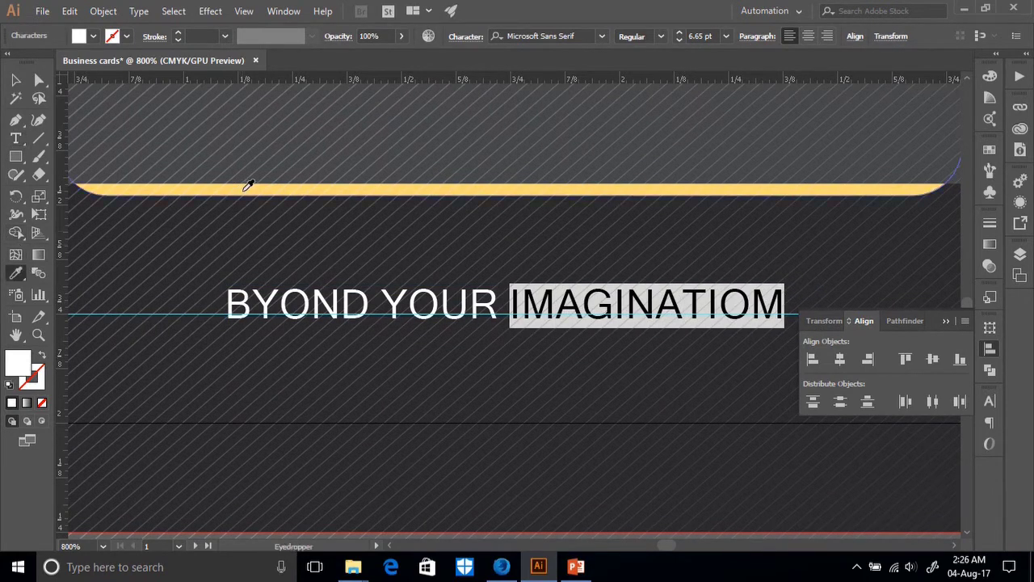
pyautogui.click(242, 188)
pyautogui.click(15, 79)
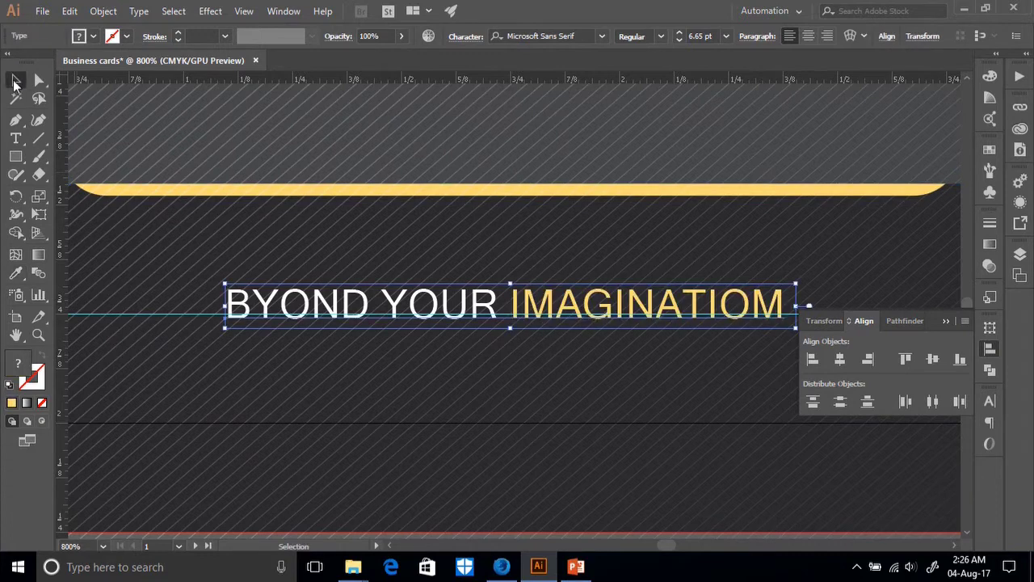
pyautogui.hotkey('ctrl', '-')
pyautogui.hotkey('ctrl', '-')
pyautogui.hotkey('ctrl', '-')
pyautogui.hotkey('ctrl', '-')
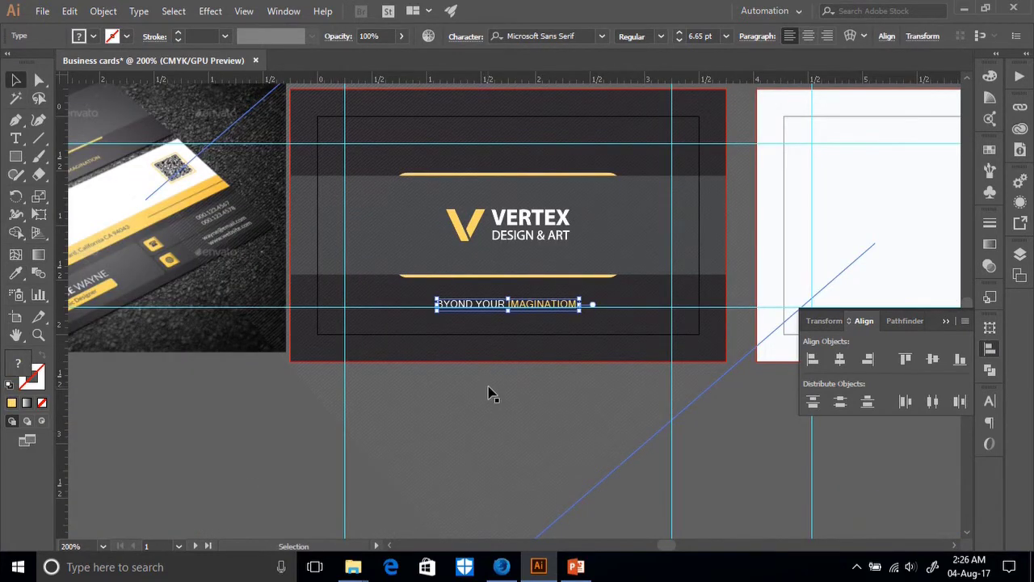
pyautogui.moveTo(209, 416); pyautogui.dragTo(295, 419)
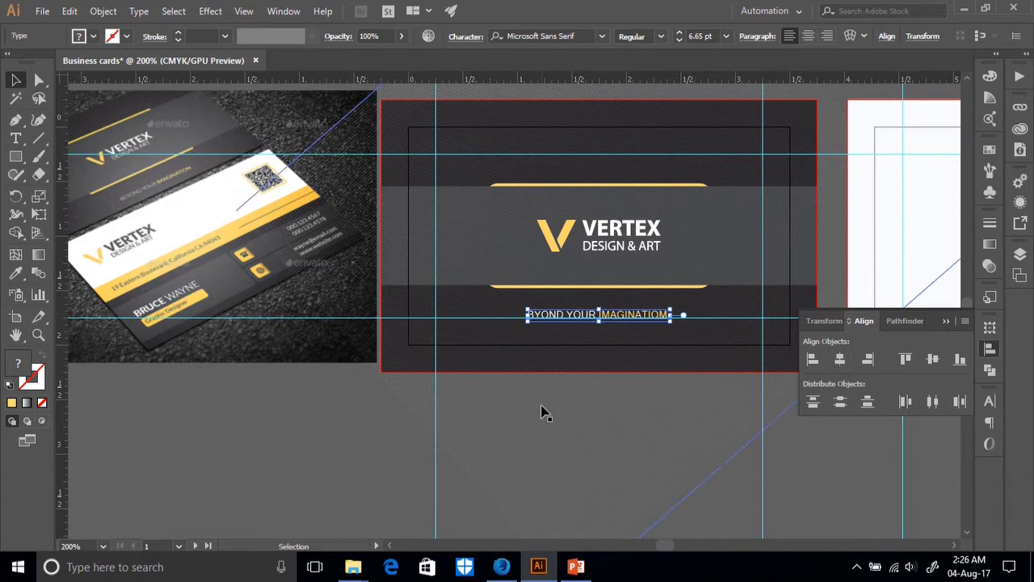
# Select the placed mockup photo Sketch (16).png and drag it right toward the white card.
pyautogui.click(630, 232)
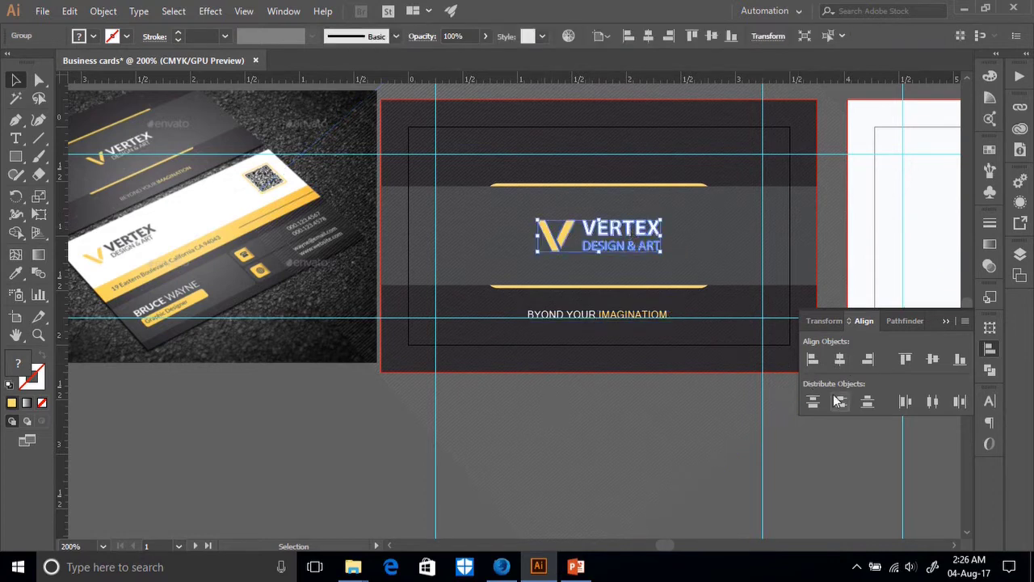
pyautogui.click(589, 484)
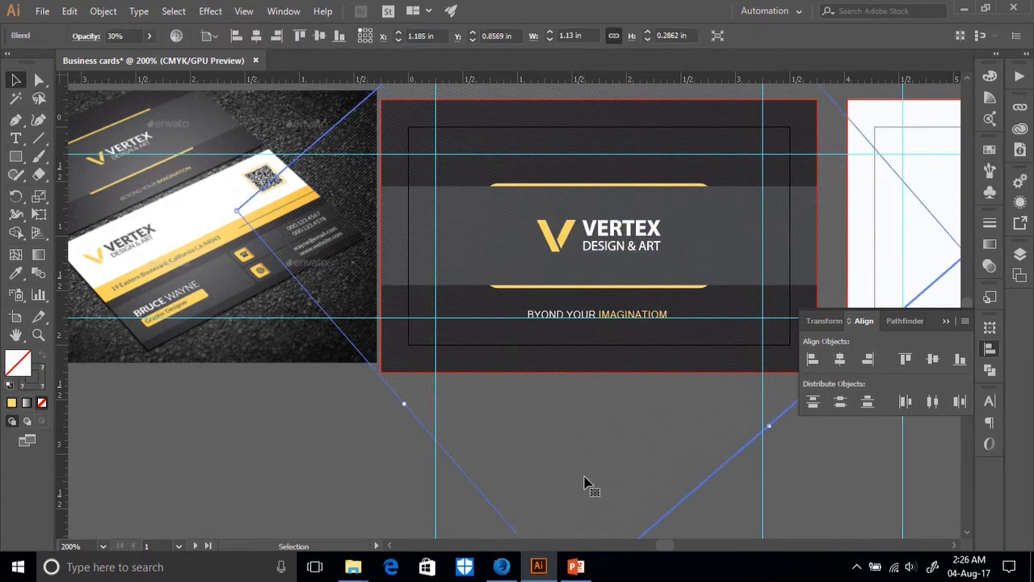
pyautogui.click(399, 471)
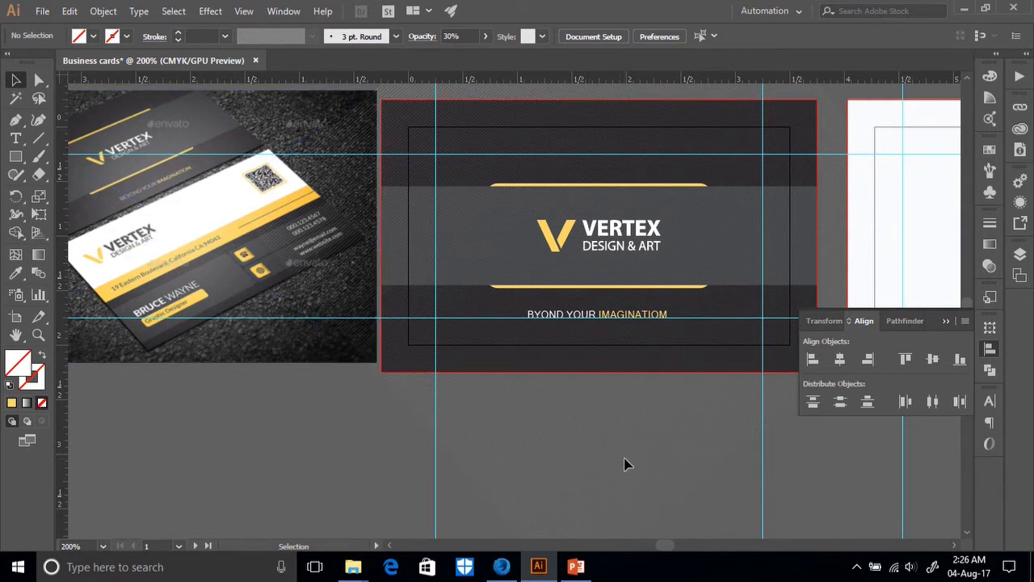
pyautogui.click(236, 227)
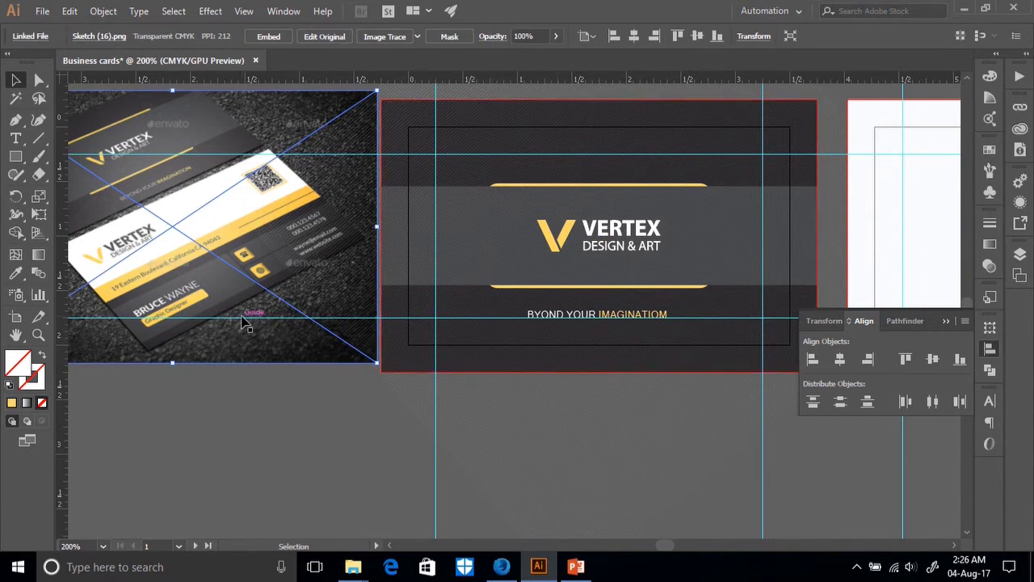
pyautogui.scroll(2, 223, 295)
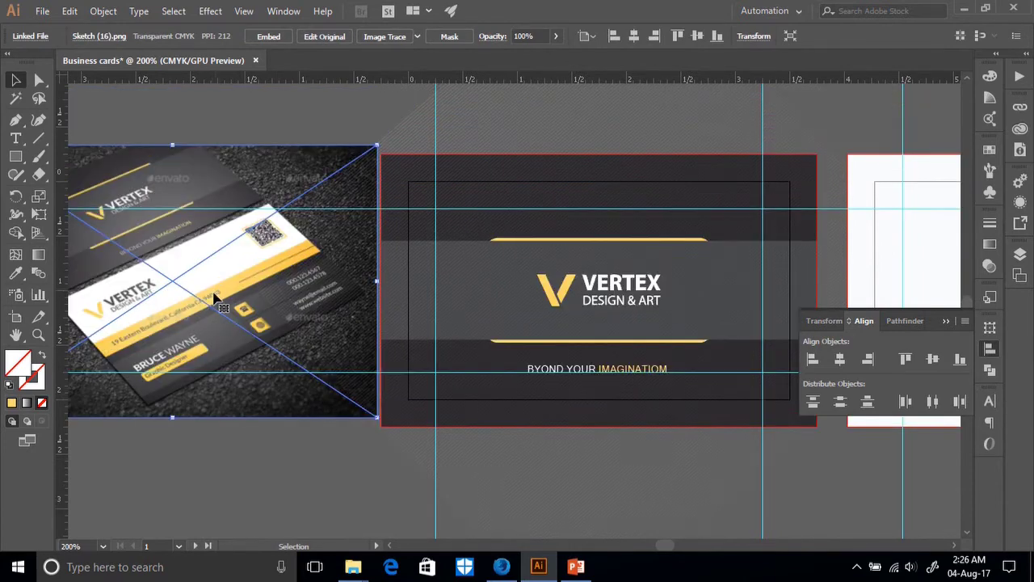
pyautogui.moveTo(180, 303); pyautogui.dragTo(881, 301)
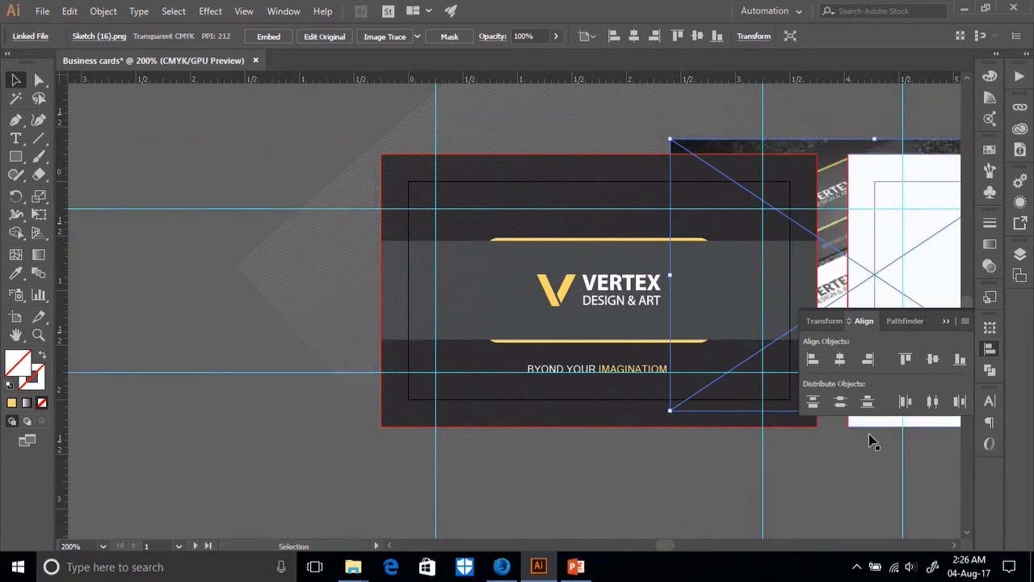
# Move the mockup photo further right and down, just above the blank white card.
pyautogui.moveTo(364, 427); pyautogui.dragTo(587, 452)
pyautogui.moveTo(827, 485); pyautogui.dragTo(238, 327)
pyautogui.moveTo(416, 93); pyautogui.dragTo(595, 377)
pyautogui.scroll(1, 557, 428)
pyautogui.moveTo(449, 494); pyautogui.dragTo(436, 151)
# Select the white card back rectangle with Direct Selection, then deselect it.
pyautogui.scroll(4, 709, 224)
pyautogui.moveTo(691, 250); pyautogui.dragTo(630, 155)
pyautogui.scroll(-2, 683, 455)
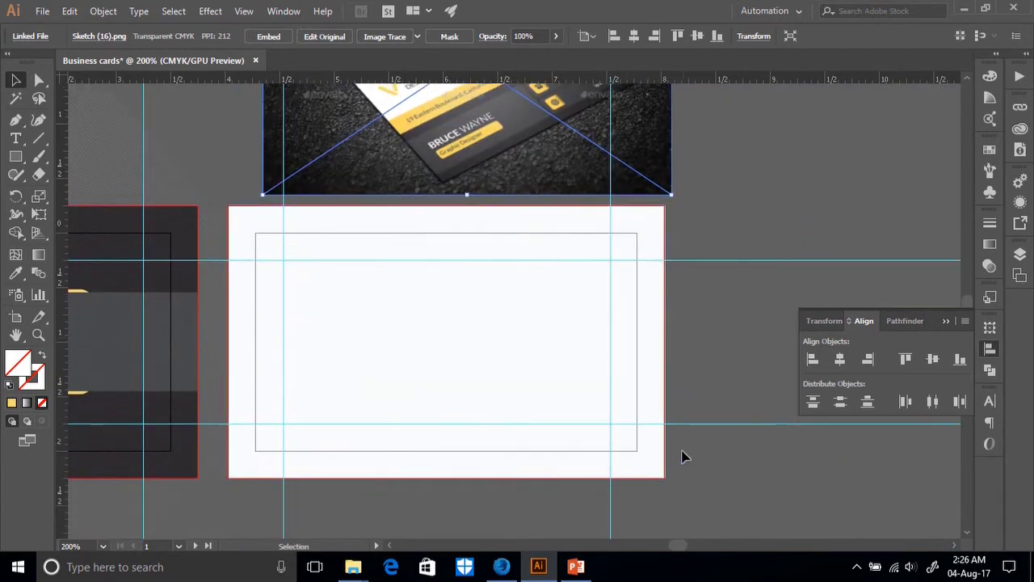
pyautogui.press('a')
pyautogui.click(242, 227)
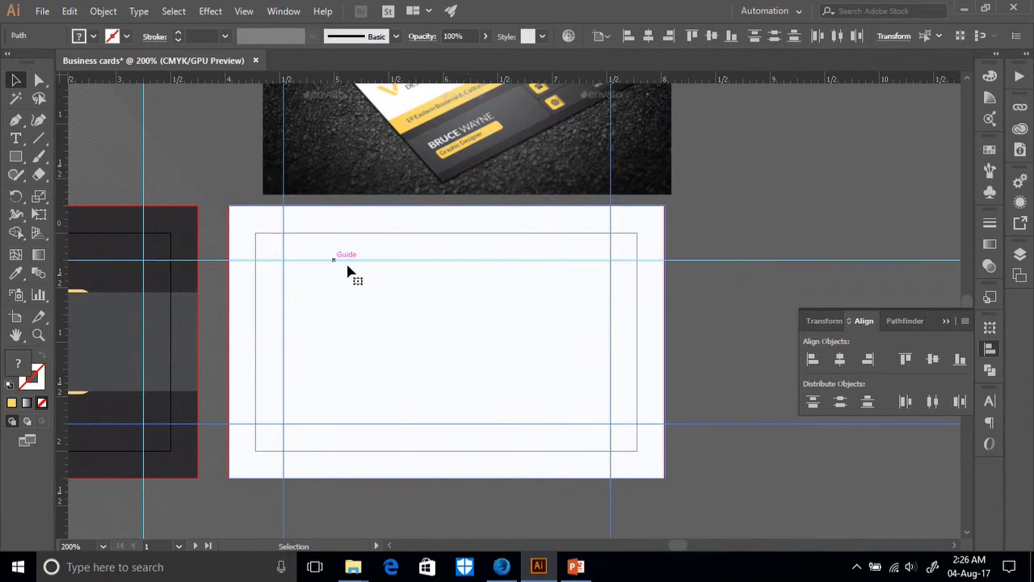
pyautogui.press('v')
pyautogui.click(701, 239)
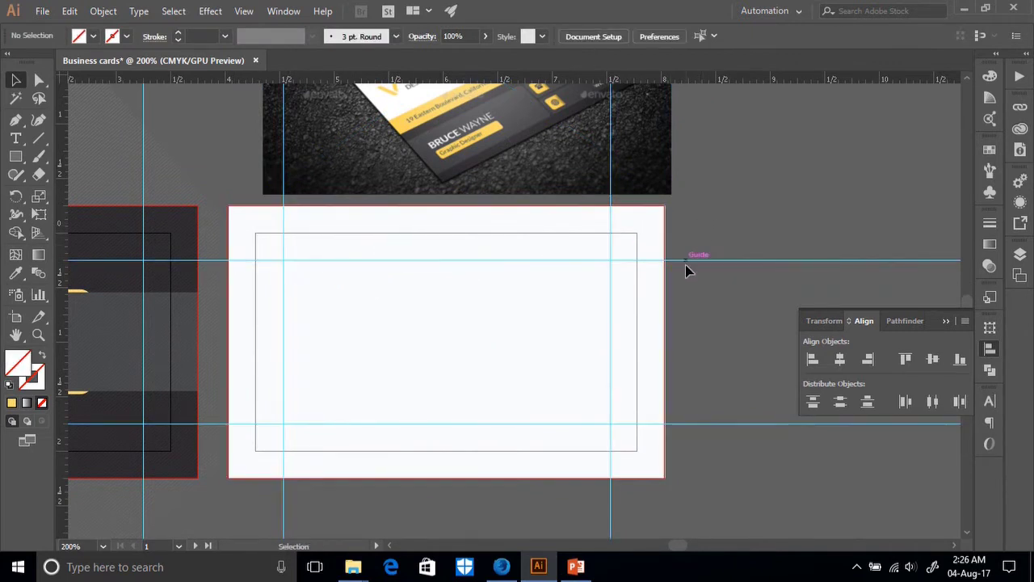
# Nudge the mockup photo slightly left and down.
pyautogui.scroll(1, 484, 307)
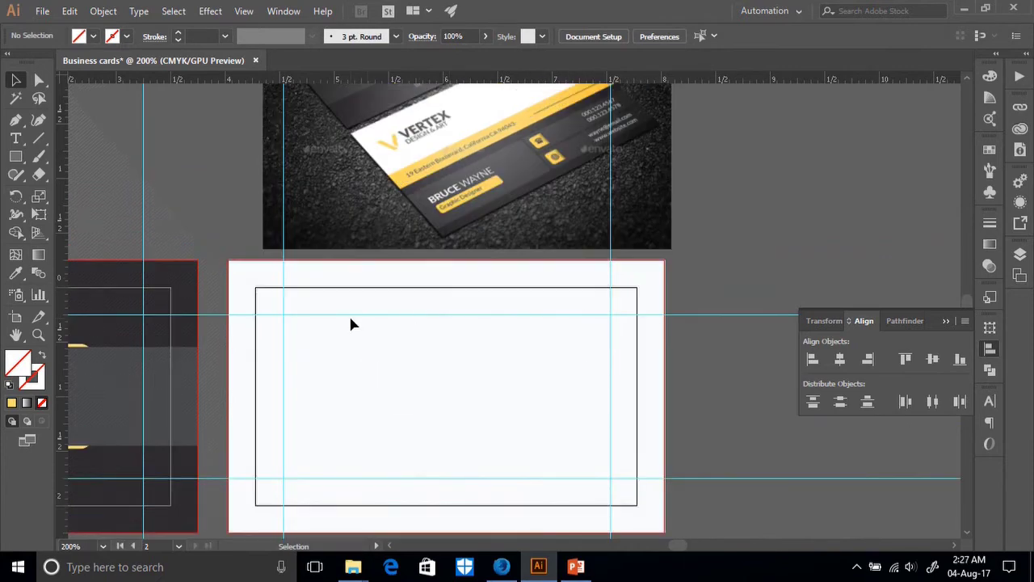
pyautogui.scroll(1, 429, 391)
pyautogui.scroll(-1, 437, 372)
pyautogui.scroll(2, 411, 366)
pyautogui.click(440, 356)
pyautogui.moveTo(467, 299)
pyautogui.mouseDown()
pyautogui.moveTo(477, 305)
pyautogui.moveTo(459, 315)
pyautogui.mouseUp()
pyautogui.scroll(-3, 461, 295)
# Alt-drag a copy of the VERTEX logo onto the upper-left of the white card.
pyautogui.scroll(2, 458, 292)
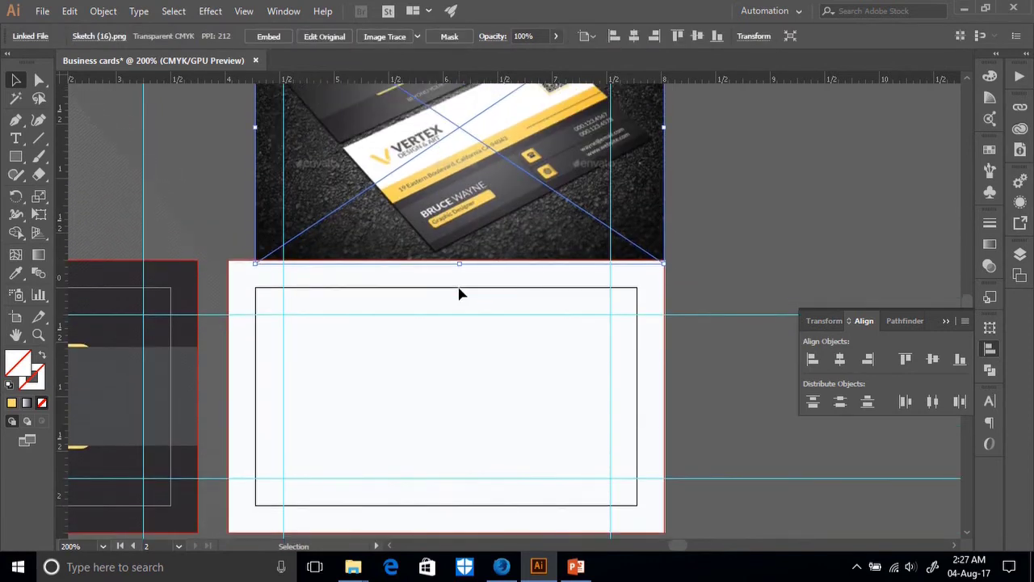
pyautogui.scroll(-2, 459, 295)
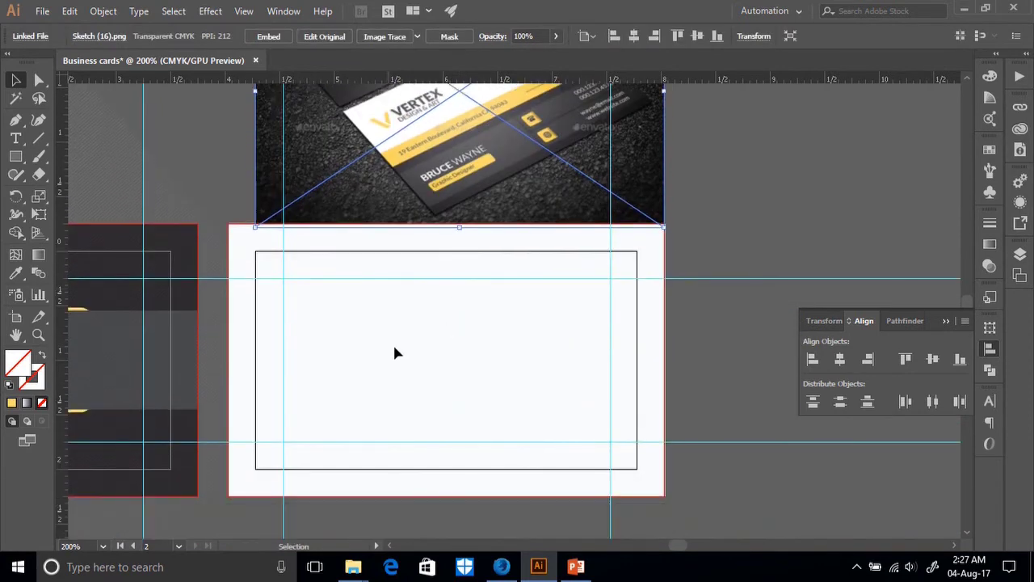
pyautogui.scroll(-1, 393, 363)
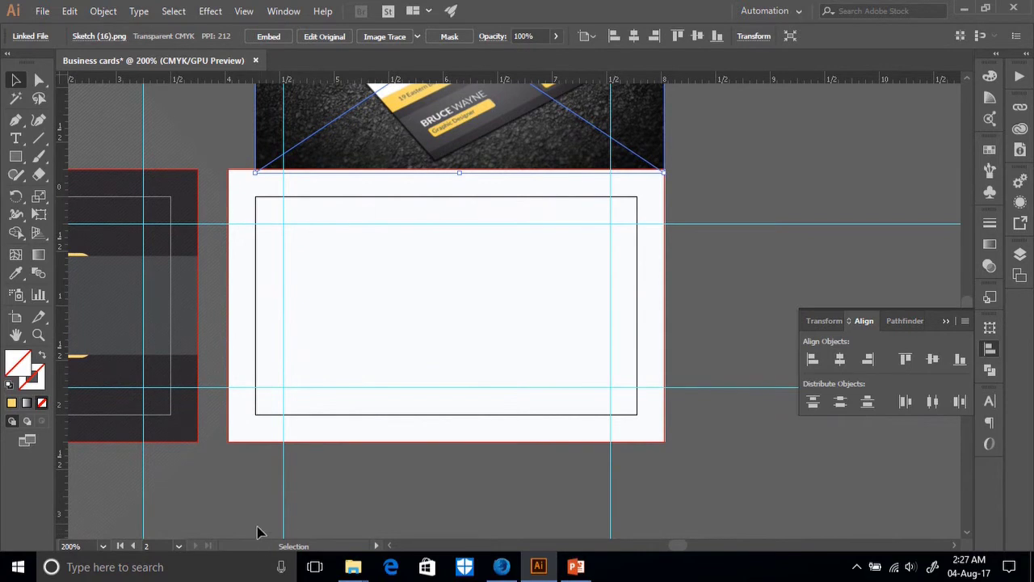
pyautogui.moveTo(226, 496); pyautogui.dragTo(423, 500)
pyautogui.moveTo(188, 324); pyautogui.dragTo(564, 267)
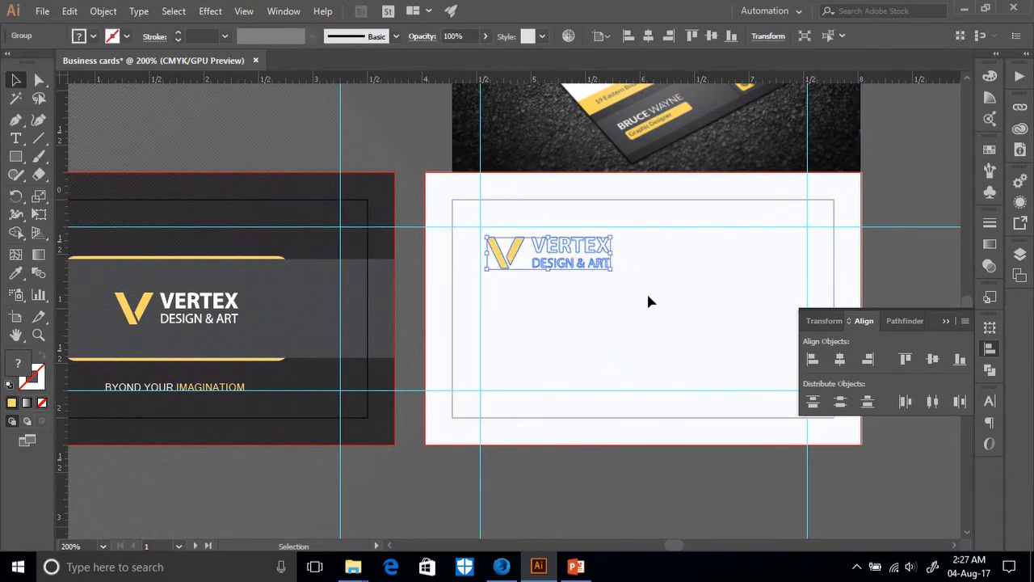
# Recolour the copied logo's VERTEX and DESIGN & ART lettering with the mockup's dark grey.
pyautogui.scroll(5, 648, 291)
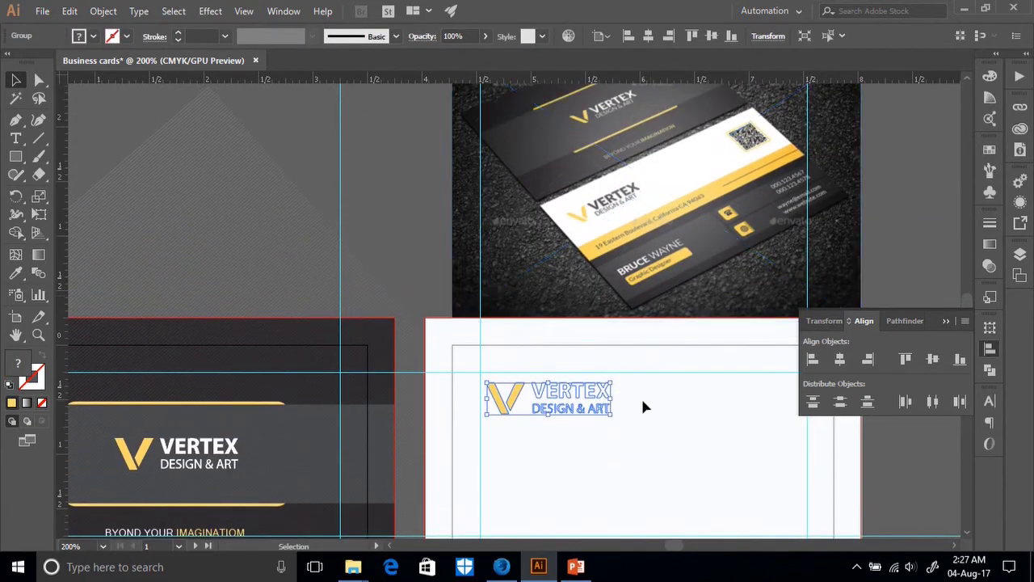
pyautogui.click(627, 421)
pyautogui.moveTo(579, 426); pyautogui.dragTo(578, 425)
pyautogui.click(40, 79)
pyautogui.moveTo(651, 444); pyautogui.dragTo(530, 379)
pyautogui.click(631, 433)
pyautogui.moveTo(628, 429); pyautogui.dragTo(528, 380)
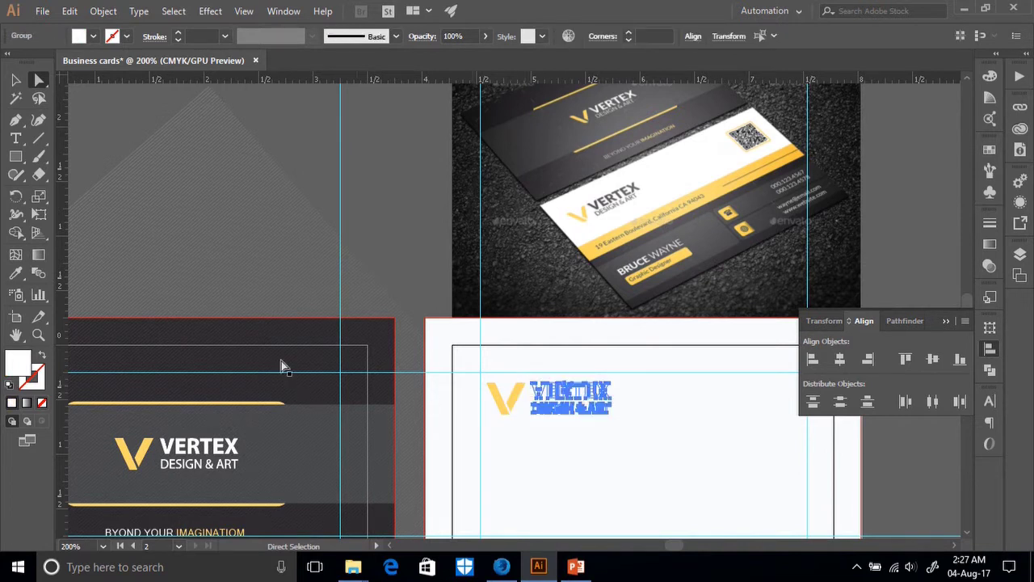
pyautogui.click(16, 273)
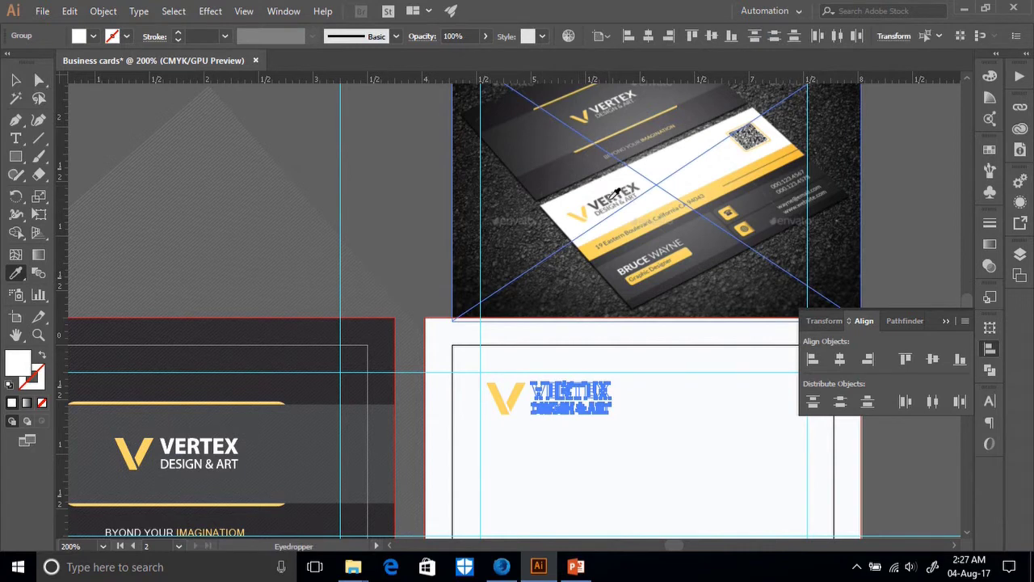
pyautogui.click(612, 199)
pyautogui.click(15, 79)
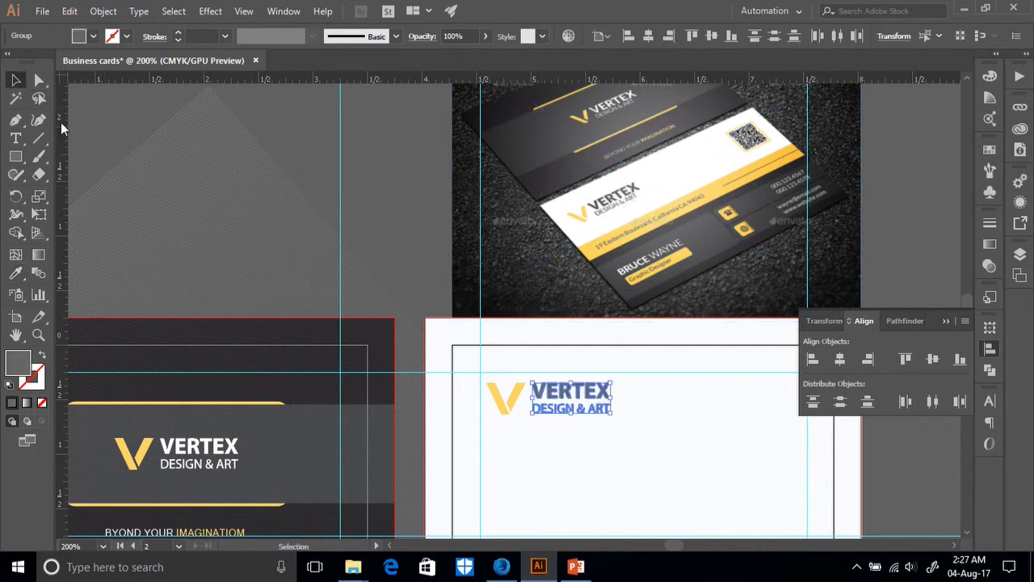
pyautogui.click(617, 448)
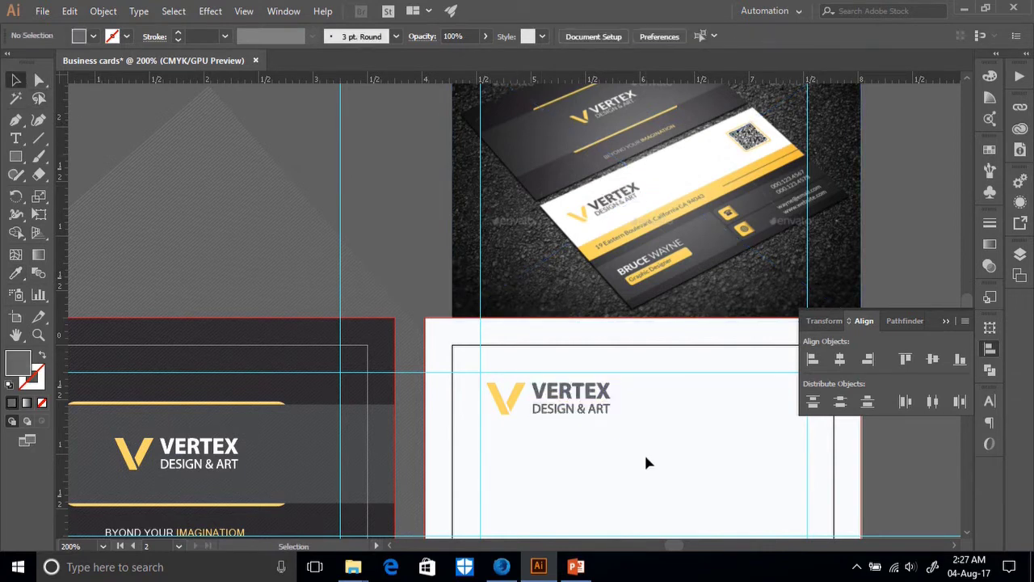
pyautogui.scroll(-1, 672, 453)
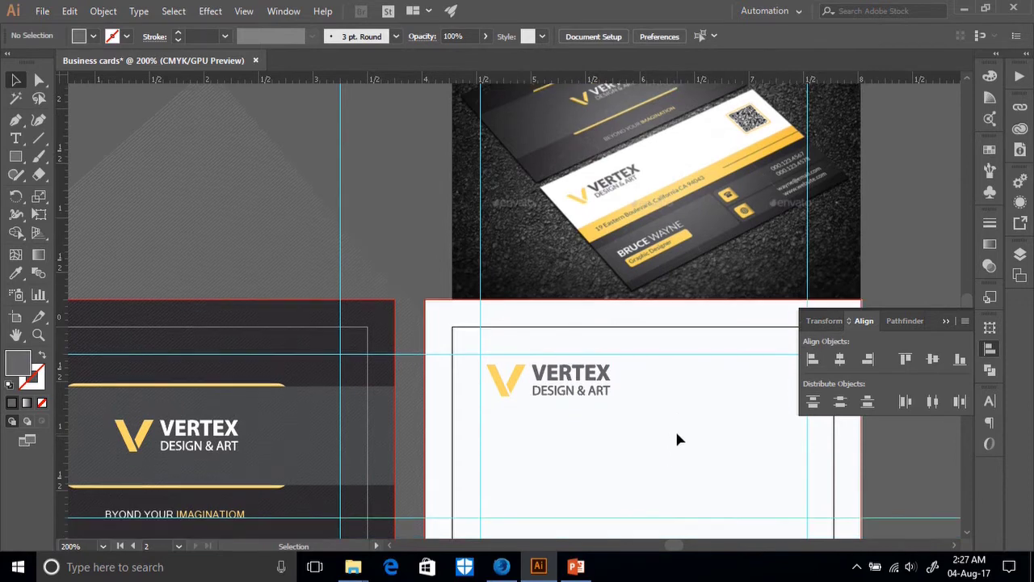
# Widen the mockup photo and shift it left and down over the card back's top edge.
pyautogui.moveTo(690, 418); pyautogui.dragTo(494, 409)
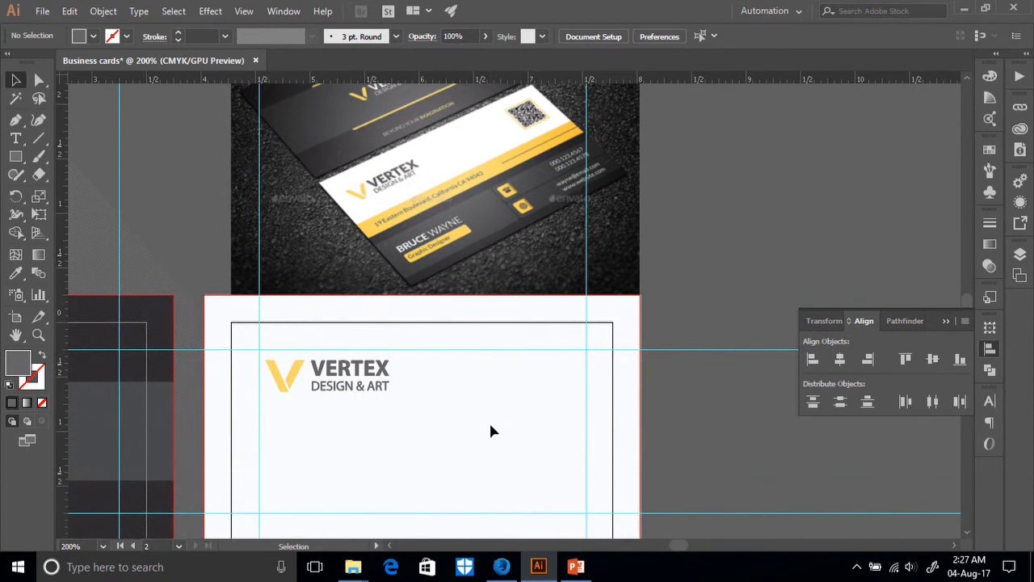
pyautogui.scroll(3, 495, 416)
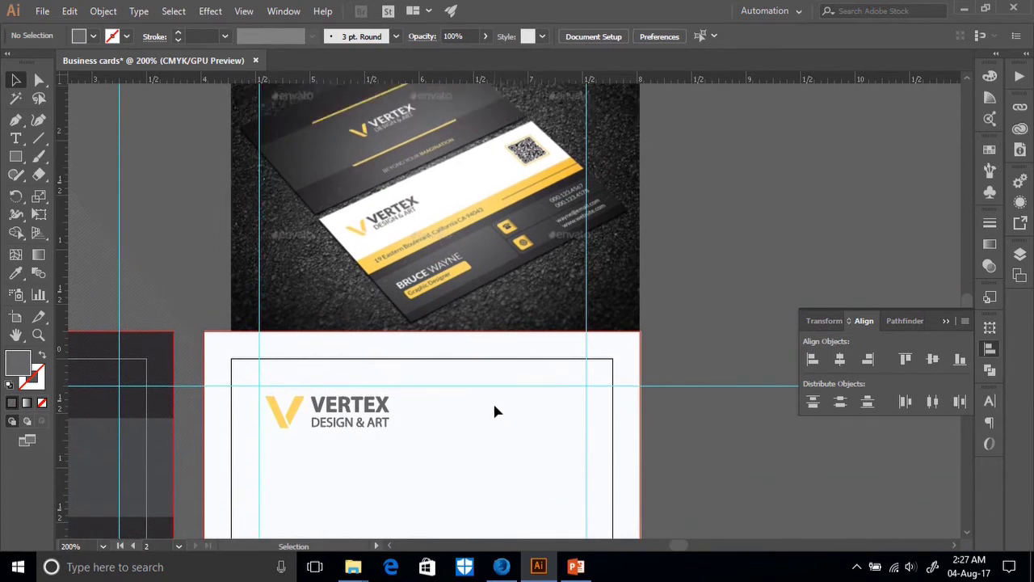
pyautogui.click(484, 302)
pyautogui.moveTo(639, 217); pyautogui.dragTo(691, 216)
pyautogui.moveTo(632, 247); pyautogui.dragTo(544, 265)
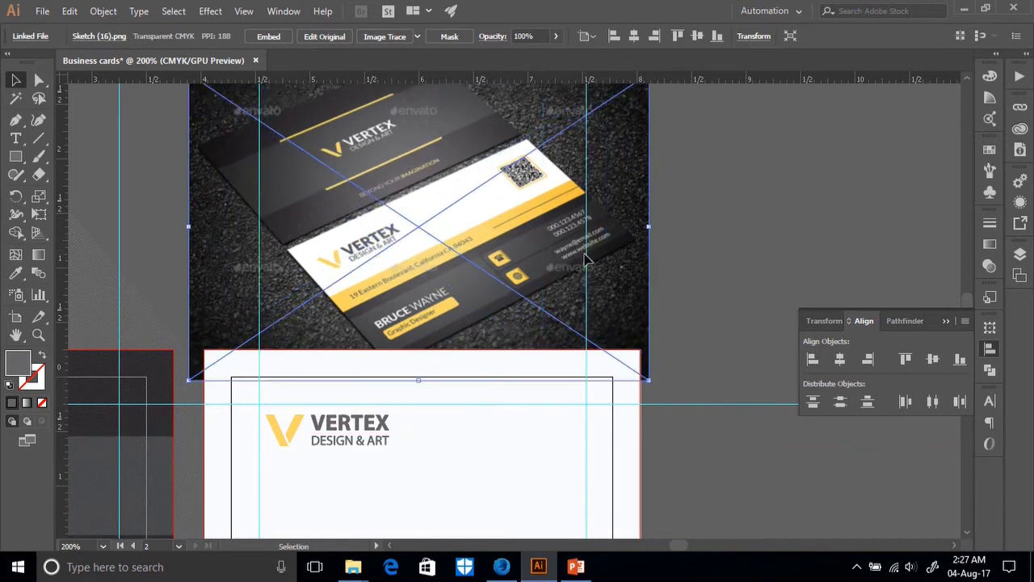
# Zoom in on the mockup's address and place a new LOREM IPSUM text object over it.
pyautogui.hotkey('ctrl', '+')
pyautogui.hotkey('ctrl', '+')
pyautogui.hotkey('ctrl', '+')
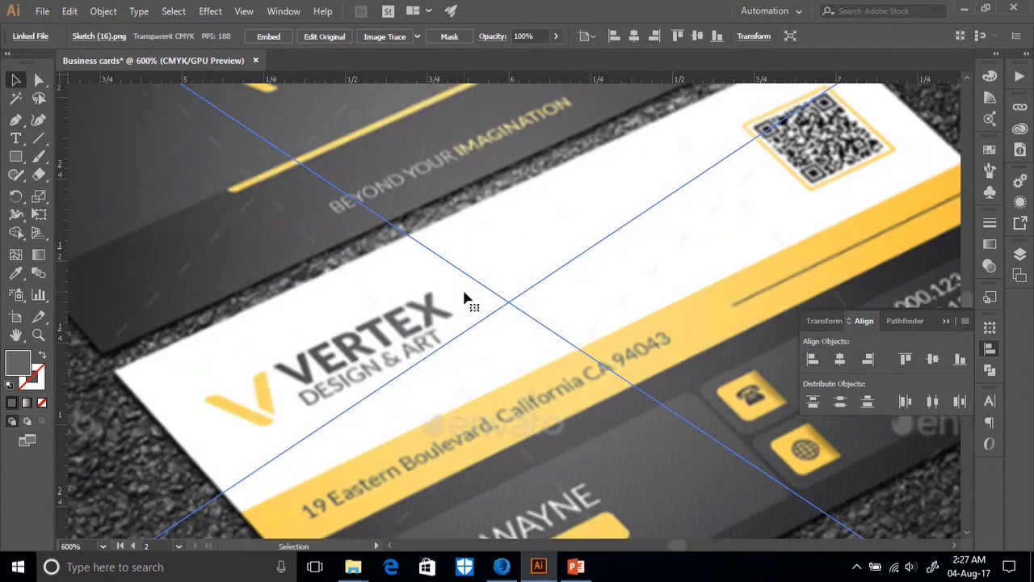
pyautogui.scroll(-3, 460, 297)
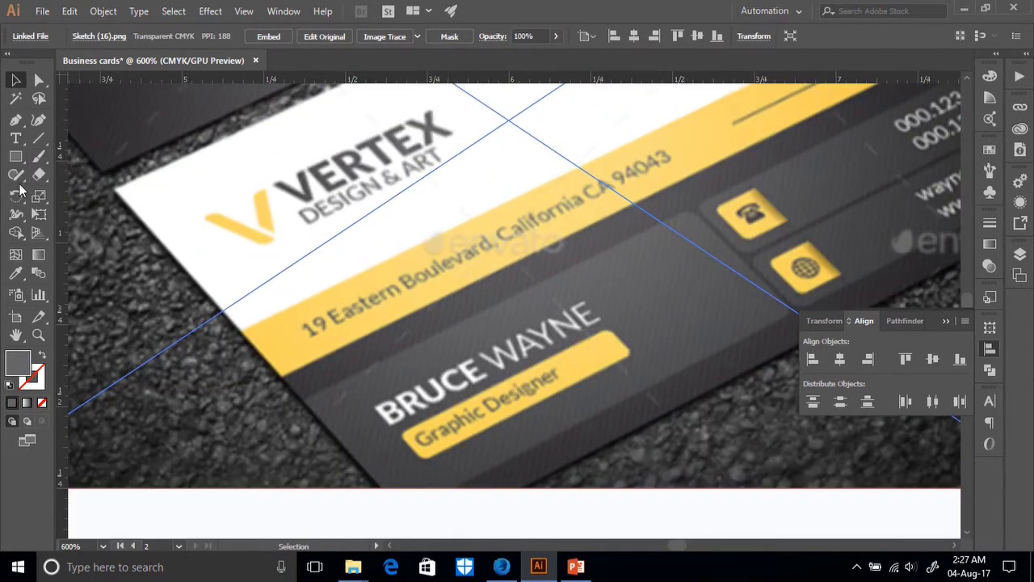
pyautogui.click(15, 138)
pyautogui.click(392, 291)
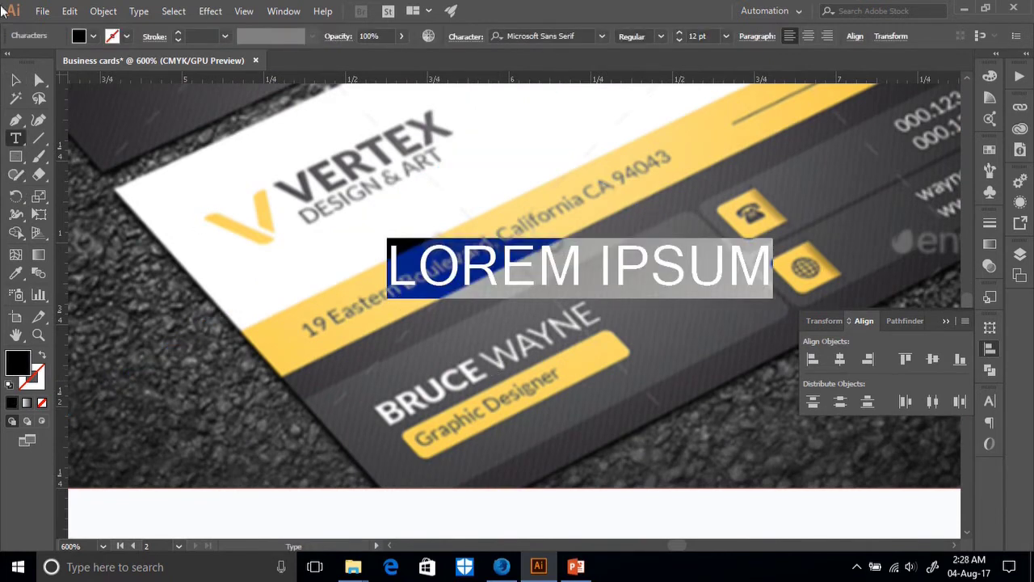
# Move the new text over the mockup's name area and replace the placeholder with '19 E'.
pyautogui.press('Escape')
pyautogui.moveTo(554, 252); pyautogui.dragTo(466, 317)
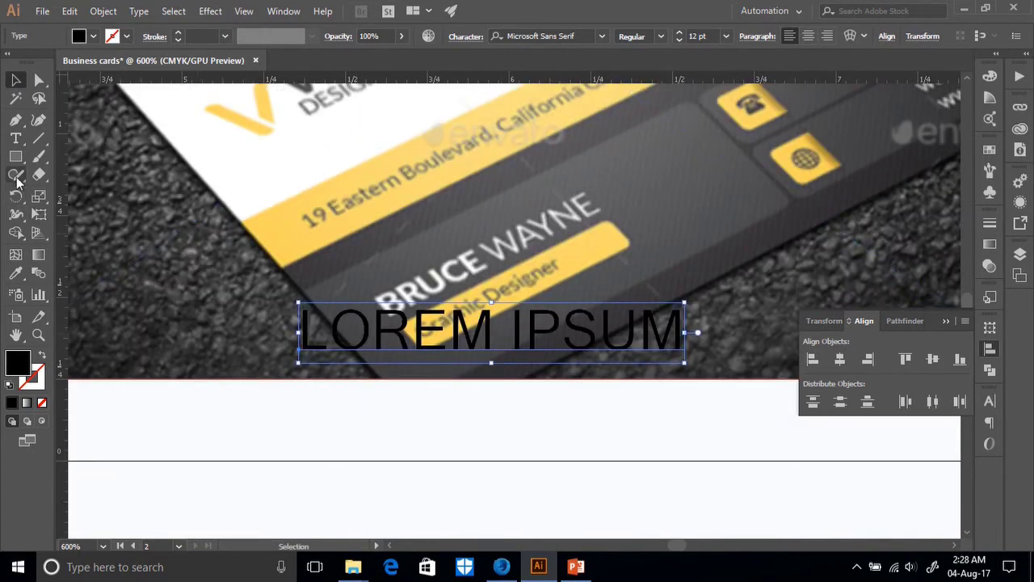
pyautogui.click(16, 138)
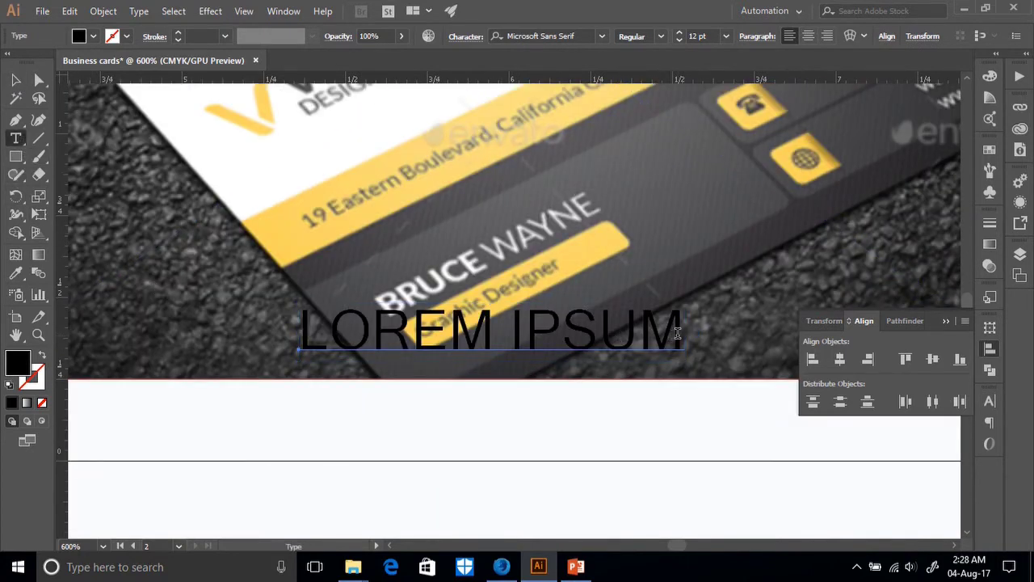
pyautogui.moveTo(680, 334); pyautogui.dragTo(319, 332)
pyautogui.press('BackSpace')
pyautogui.press('BackSpace')
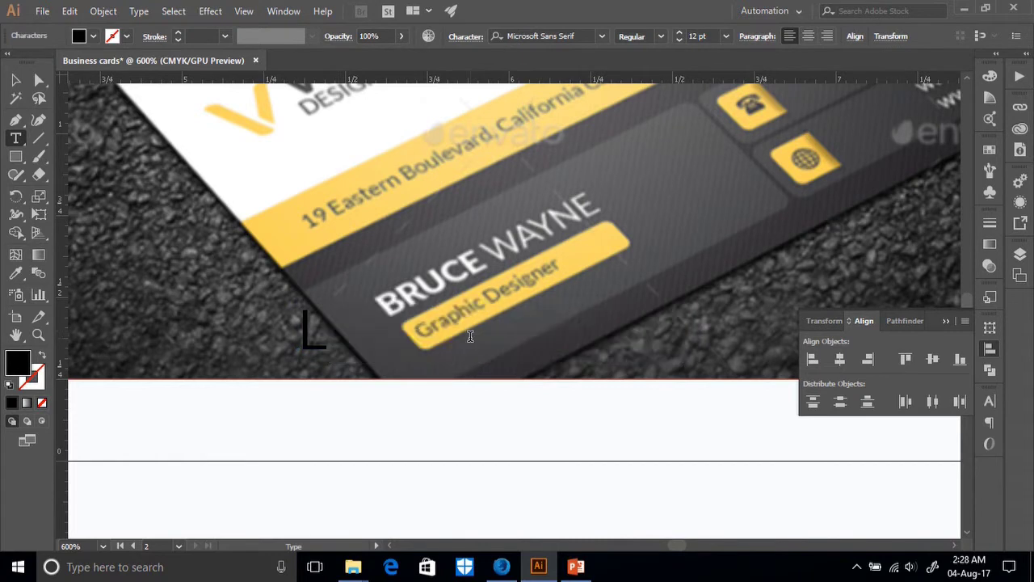
pyautogui.write('19')
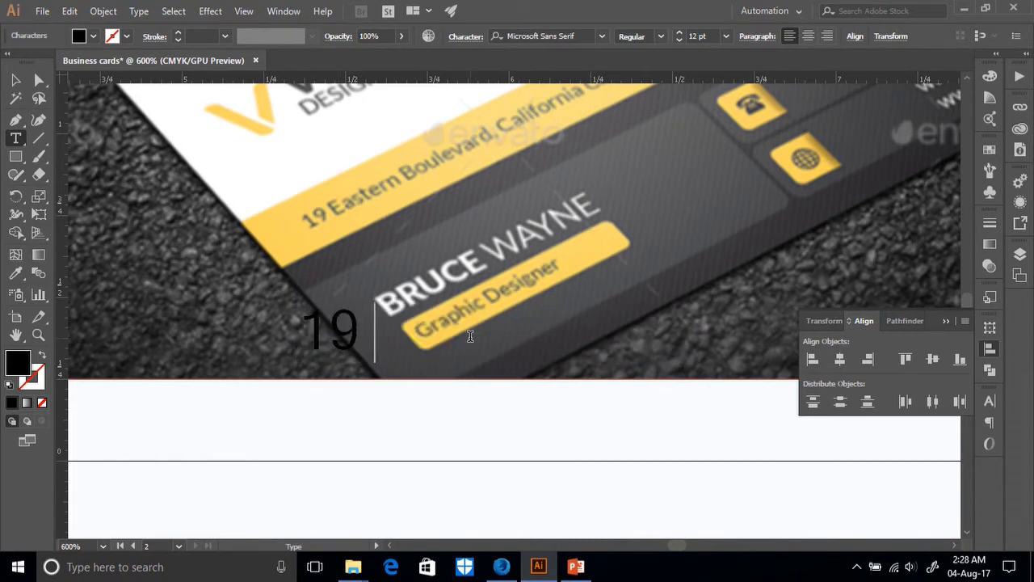
pyautogui.write(' ES')
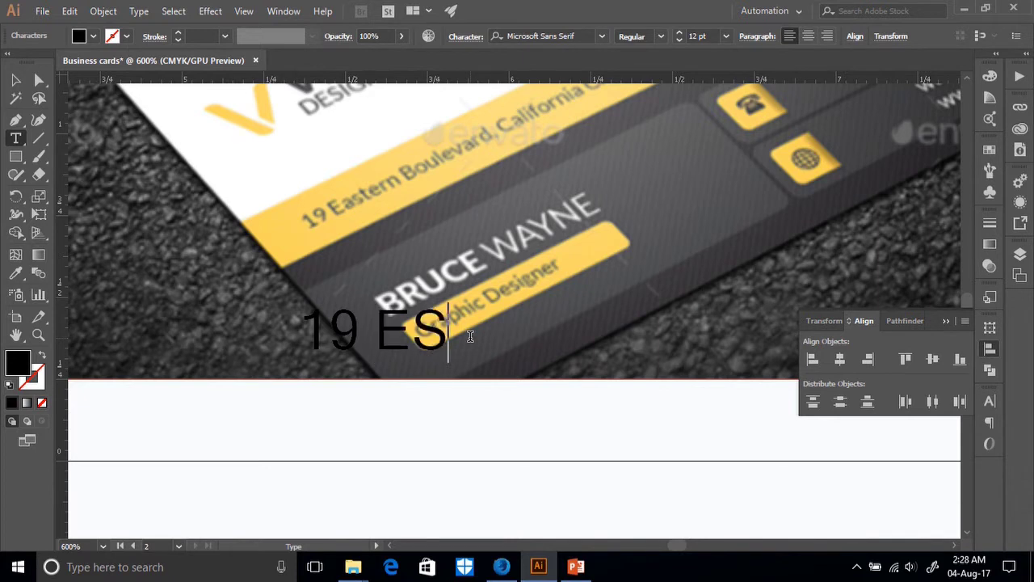
pyautogui.press('BackSpace')
pyautogui.press('Escape')
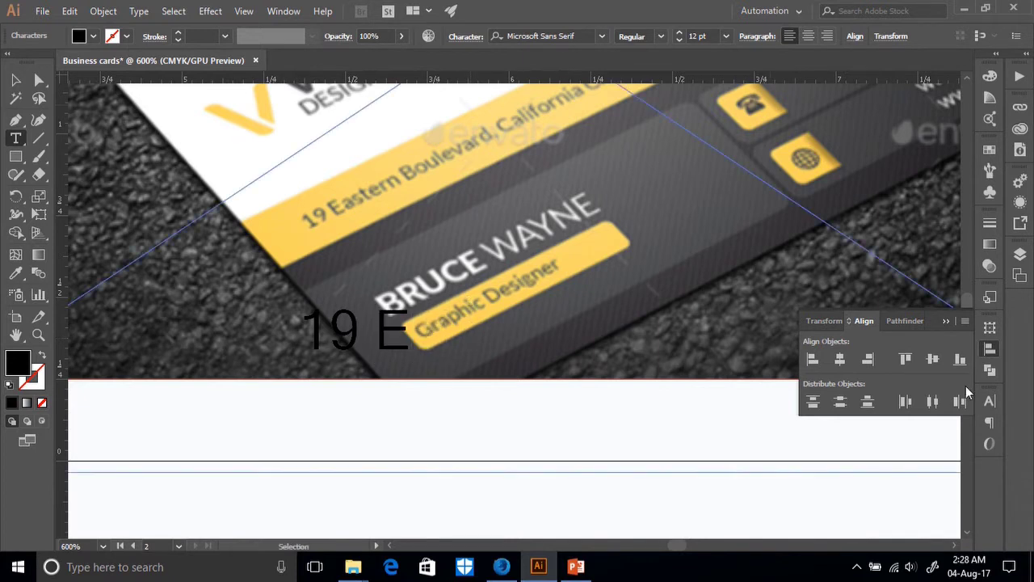
# Change the capitalisation setting in the Character options and continue the address with 'astern'.
pyautogui.click(989, 401)
pyautogui.click(964, 394)
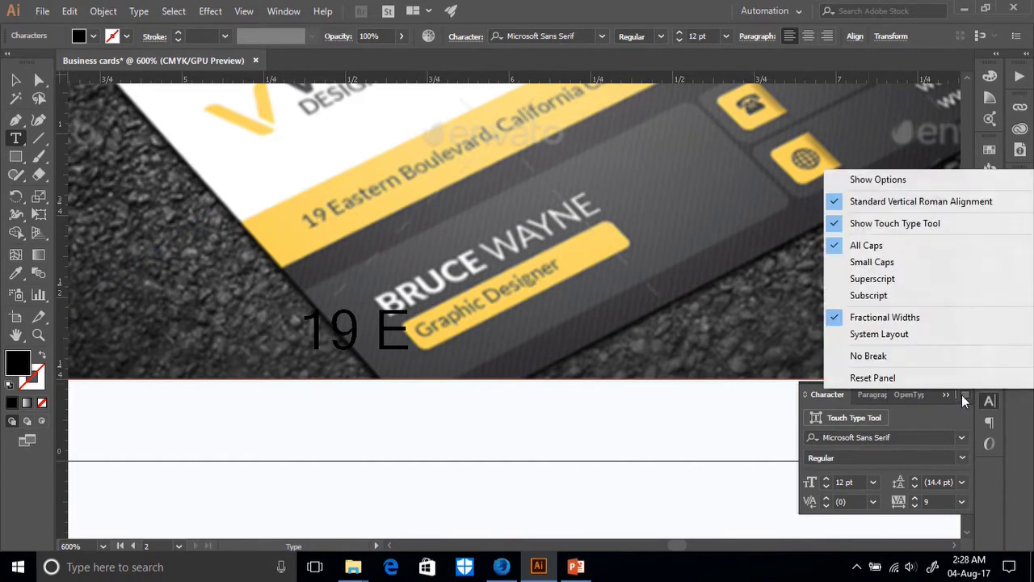
pyautogui.click(855, 261)
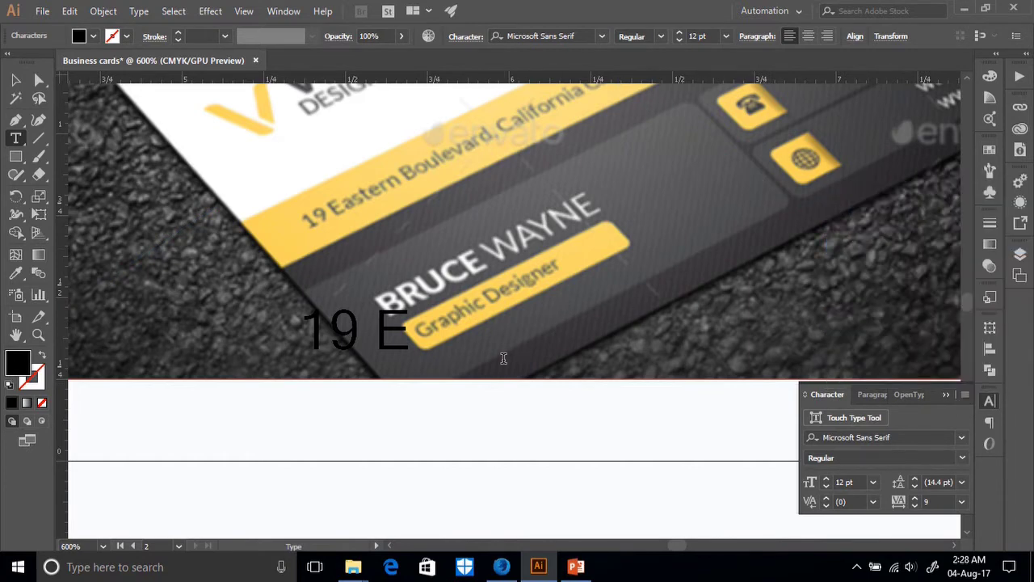
pyautogui.scroll(1, 579, 387)
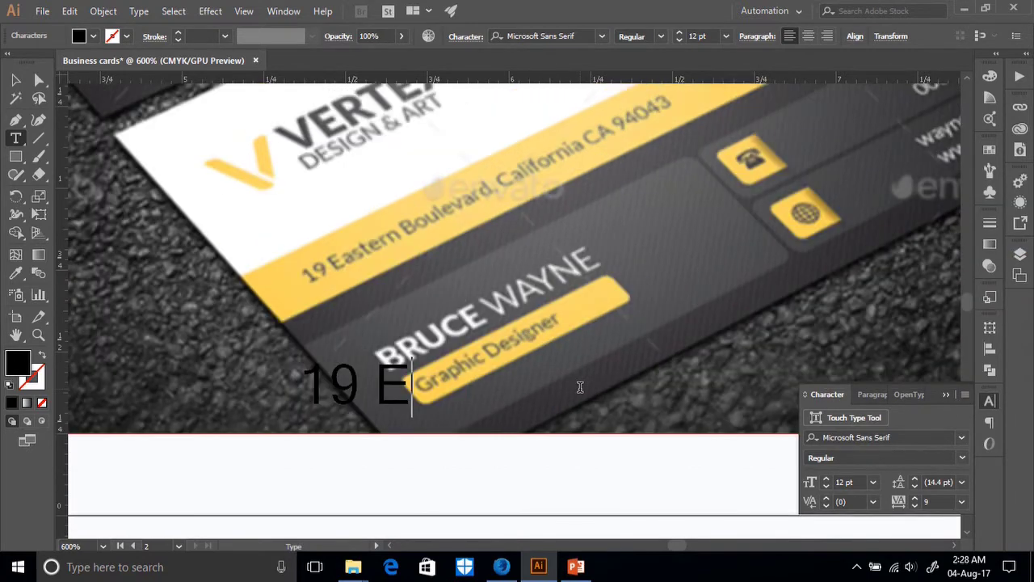
pyautogui.write('as')
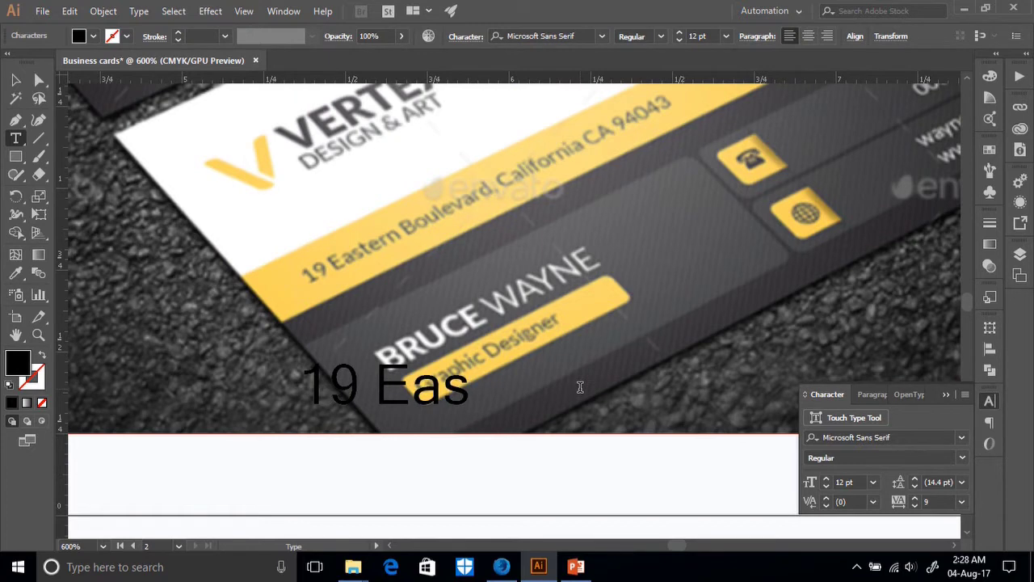
pyautogui.write('ter')
pyautogui.write('n')
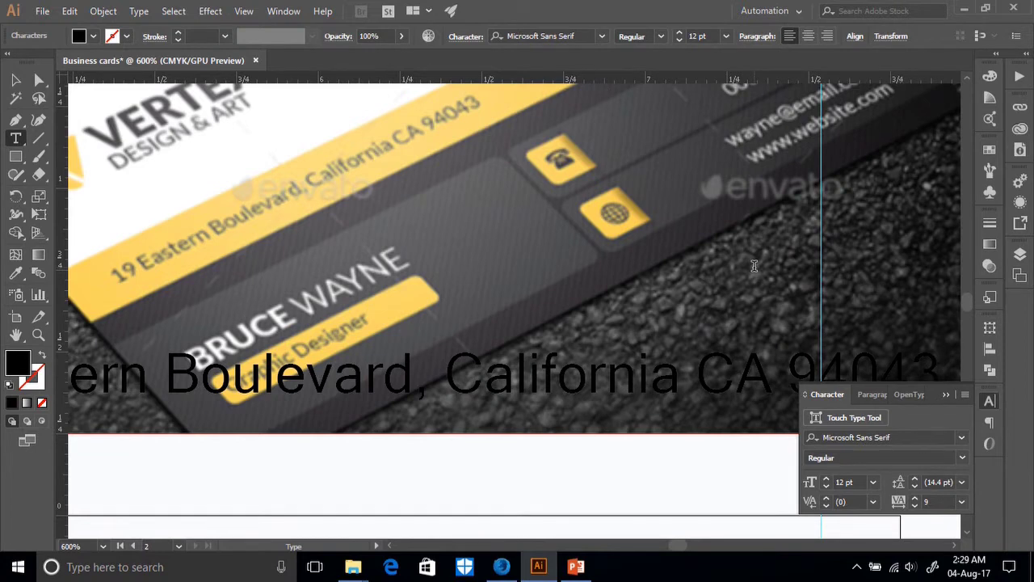
pyautogui.press('Escape')
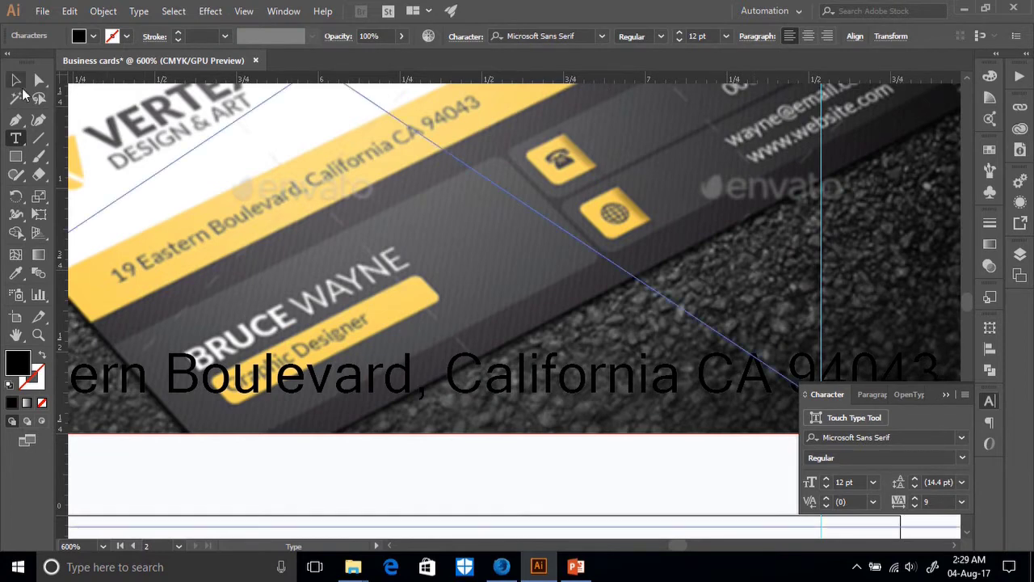
pyautogui.scroll(-1, 515, 248)
pyautogui.scroll(-3, 513, 248)
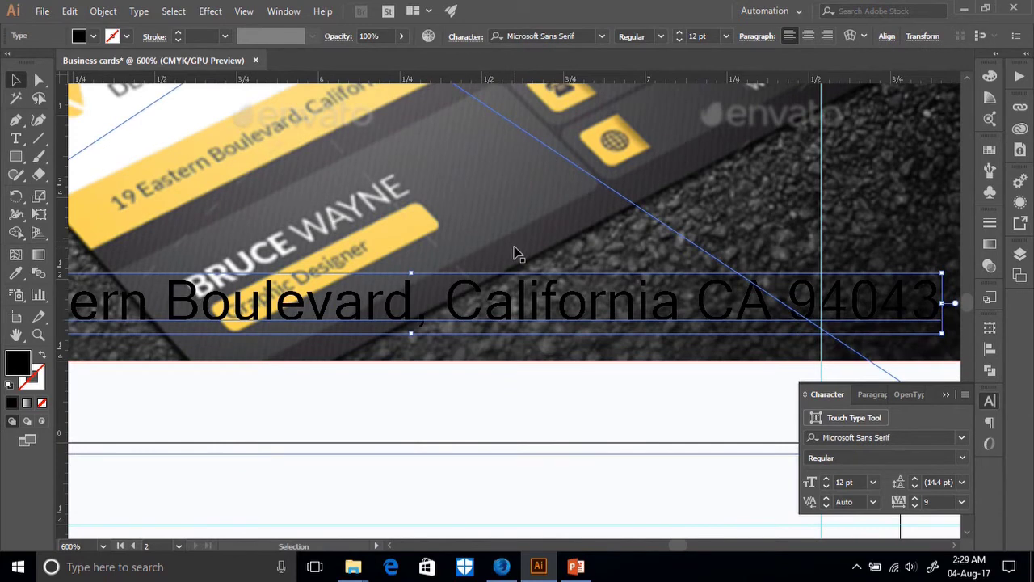
pyautogui.hotkey('ctrl', '-')
pyautogui.hotkey('ctrl', '-')
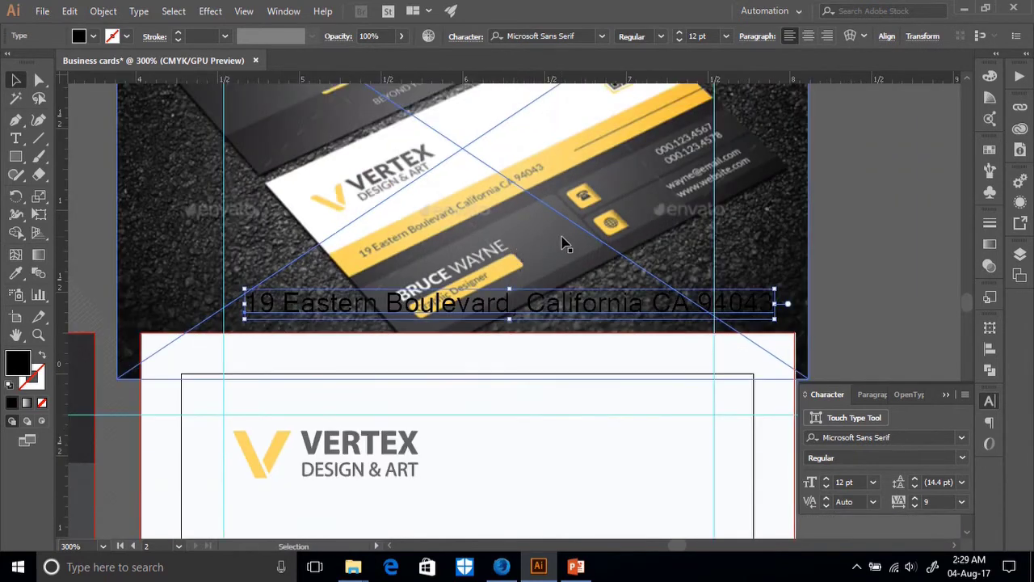
pyautogui.scroll(-4, 566, 242)
pyautogui.moveTo(503, 242); pyautogui.dragTo(507, 424)
pyautogui.scroll(-5, 776, 393)
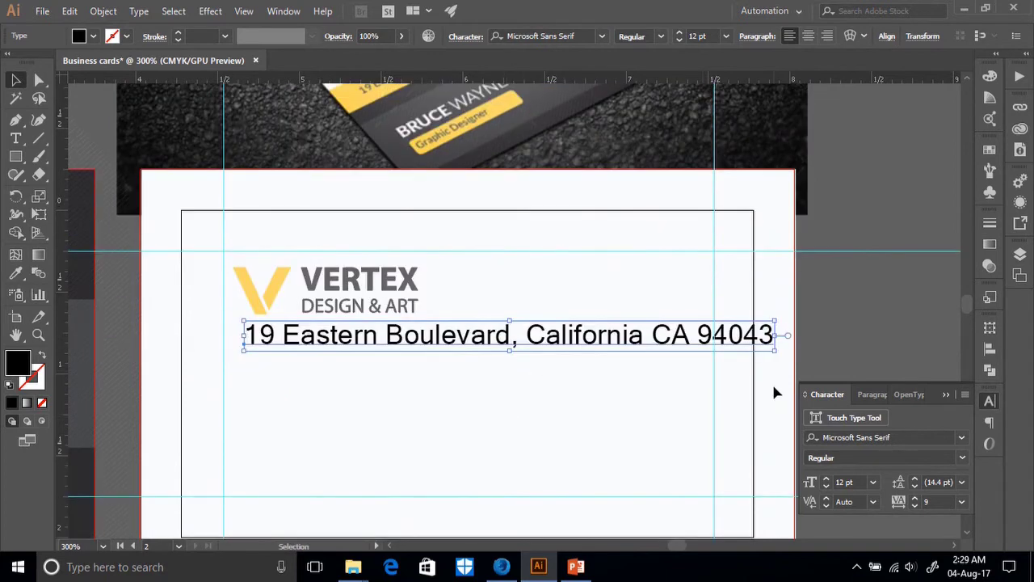
pyautogui.scroll(3, 669, 402)
pyautogui.click(961, 437)
# Change the address line's font from Microsoft Sans Serif to Myriad Pro Bold.
pyautogui.scroll(5, 855, 281)
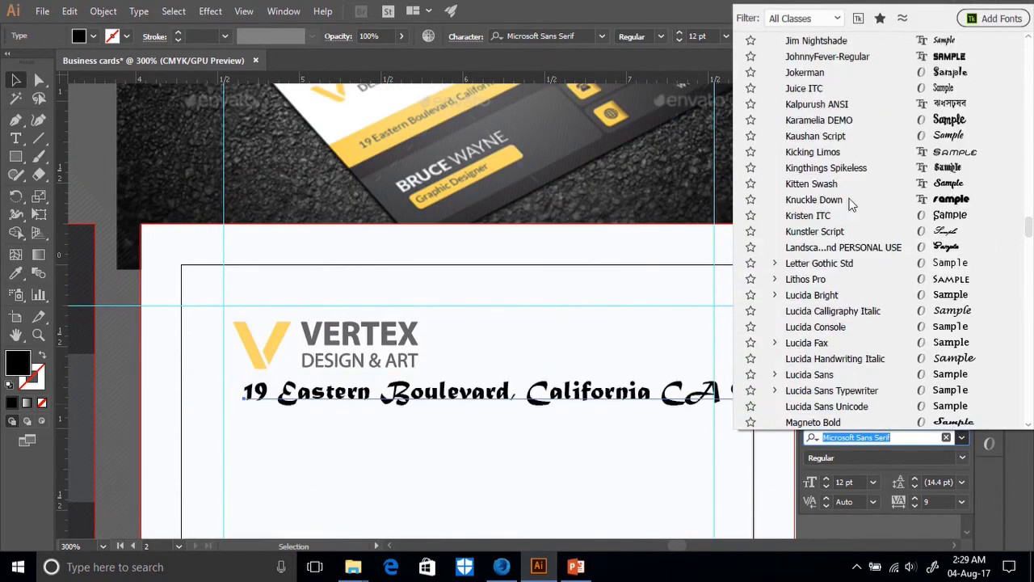
pyautogui.scroll(8, 848, 187)
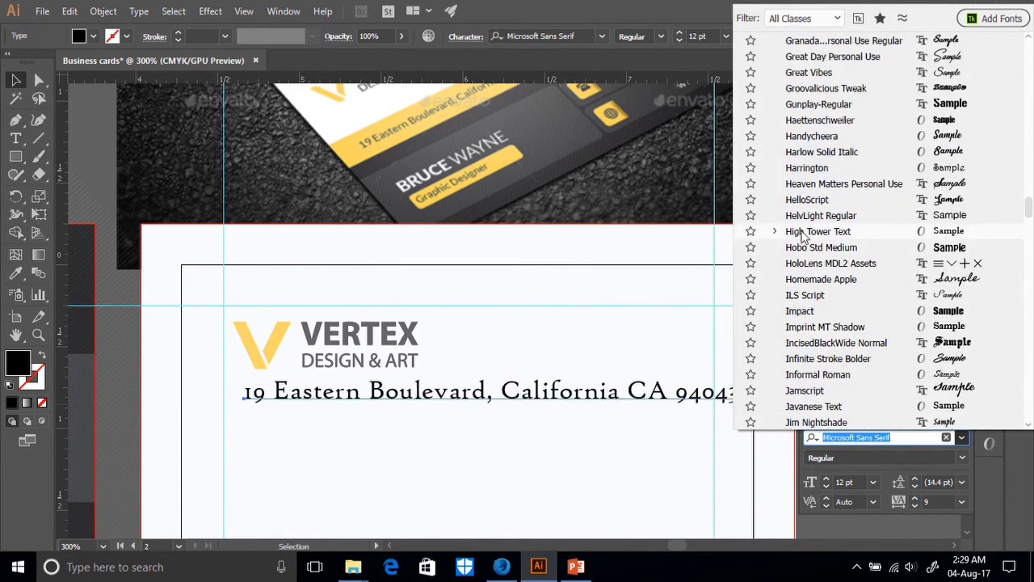
pyautogui.scroll(5, 810, 267)
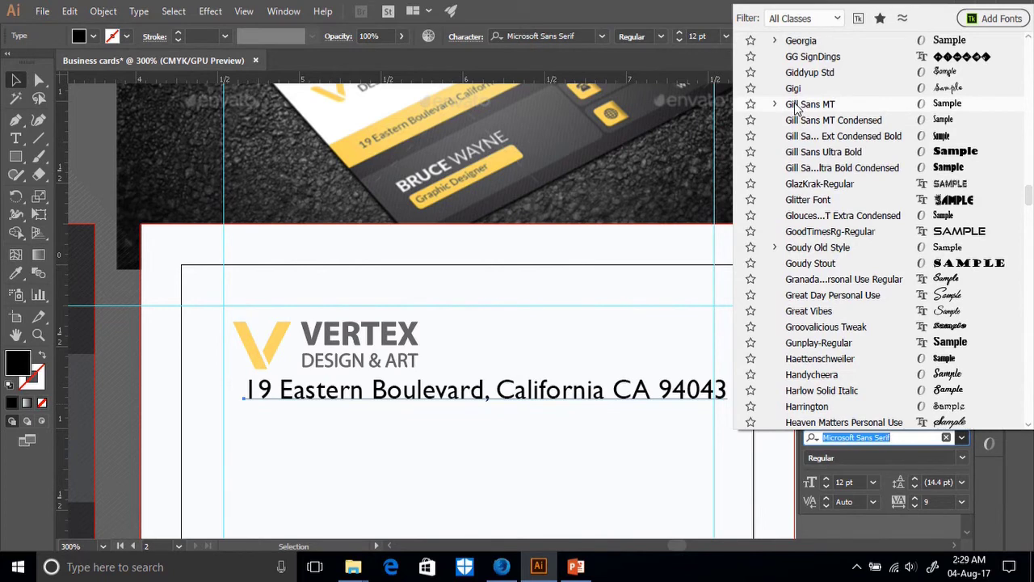
pyautogui.scroll(10, 950, 158)
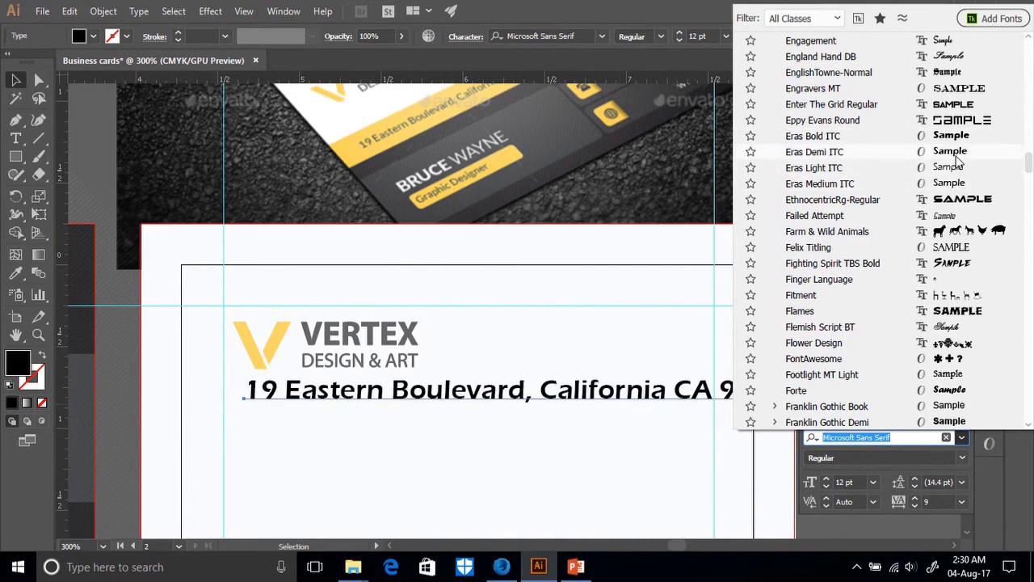
pyautogui.scroll(-2, 957, 316)
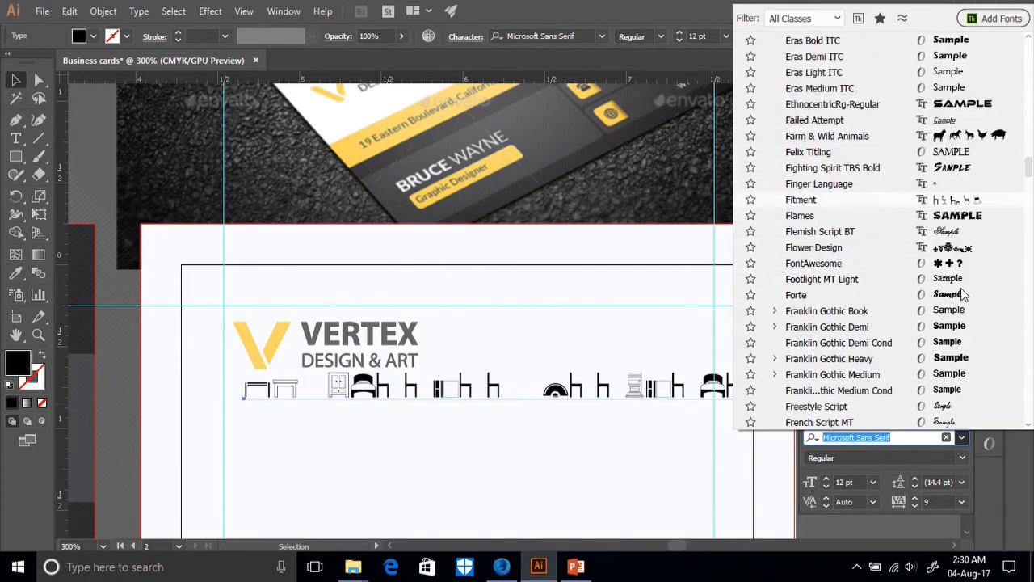
pyautogui.scroll(-2, 956, 311)
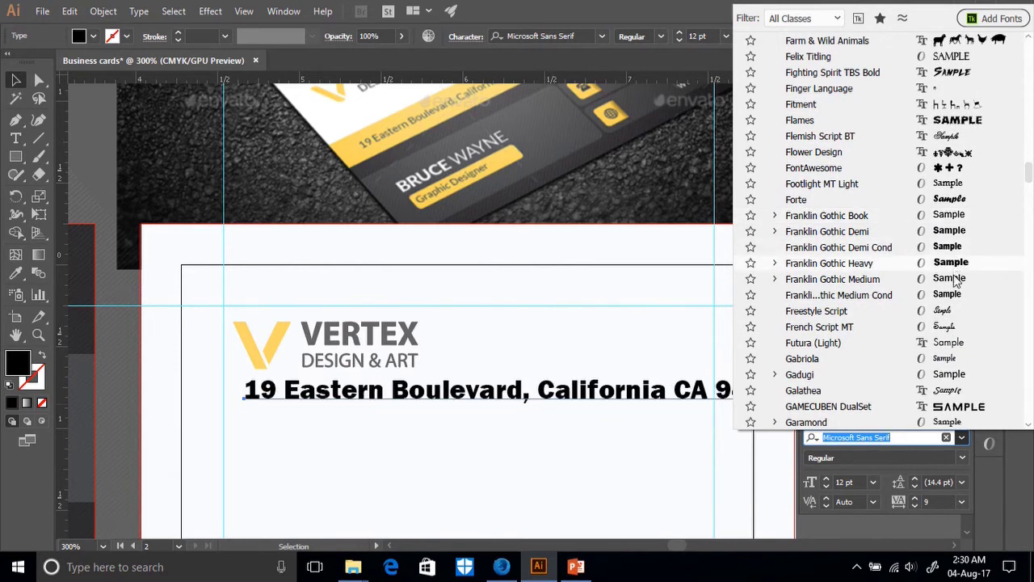
pyautogui.scroll(-3, 955, 301)
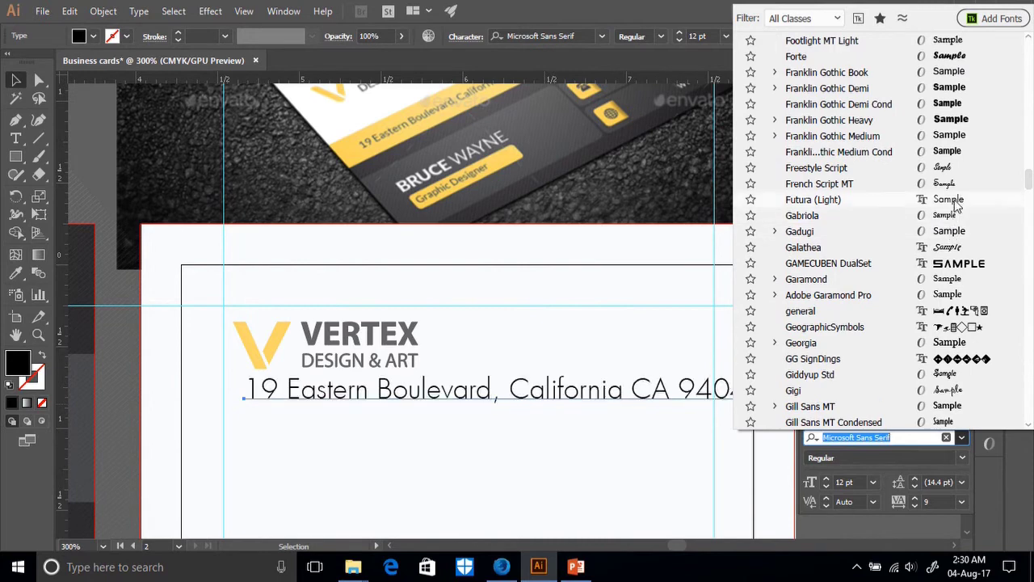
pyautogui.scroll(-15, 952, 275)
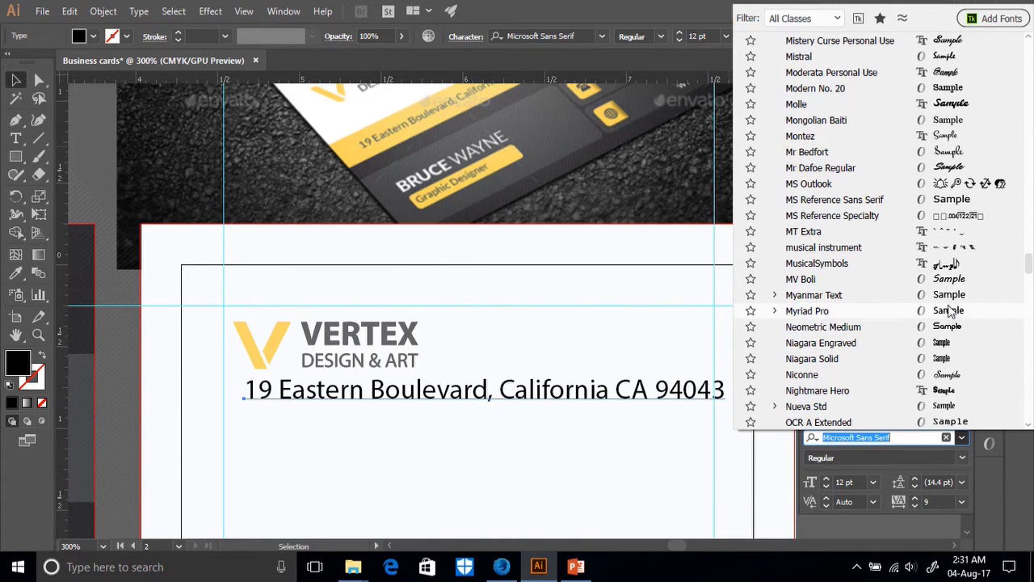
pyautogui.scroll(-2, 945, 315)
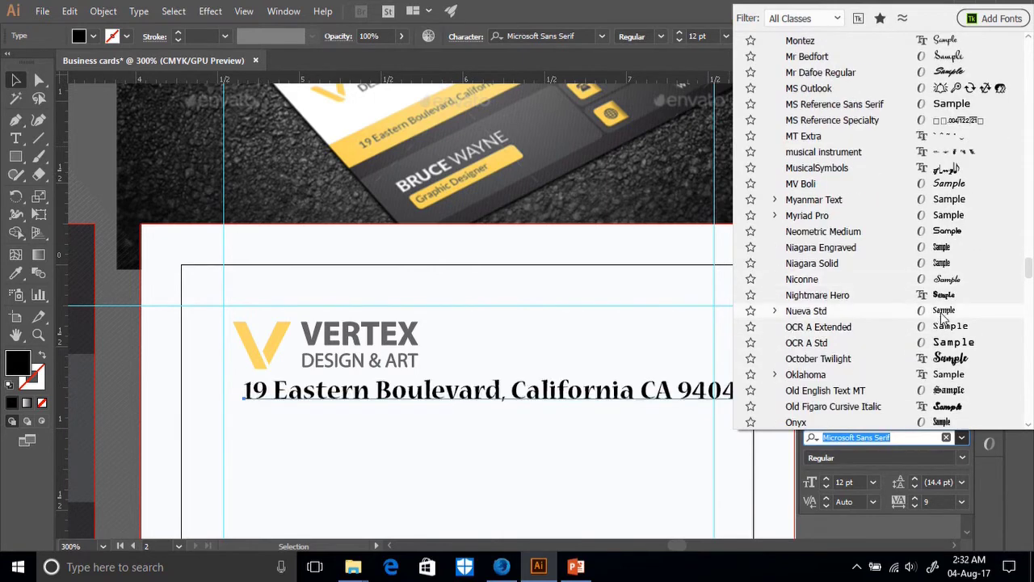
pyautogui.click(954, 218)
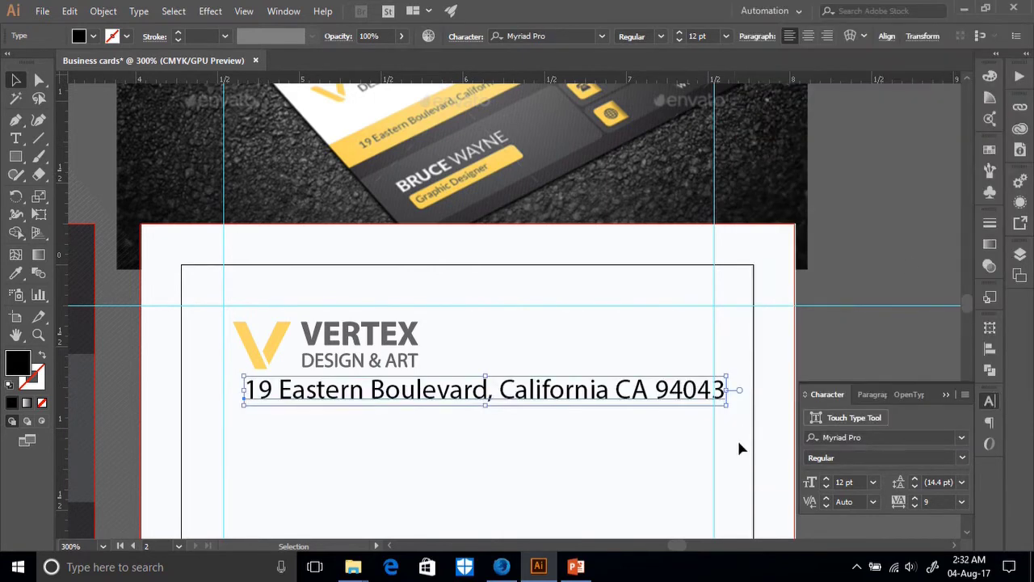
pyautogui.click(959, 458)
pyautogui.click(838, 426)
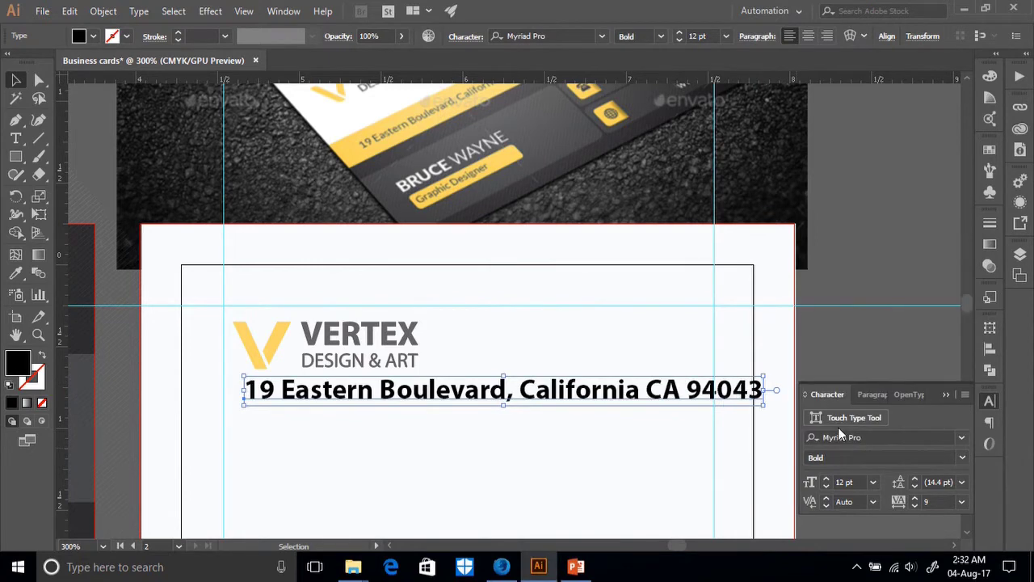
pyautogui.scroll(1, 661, 431)
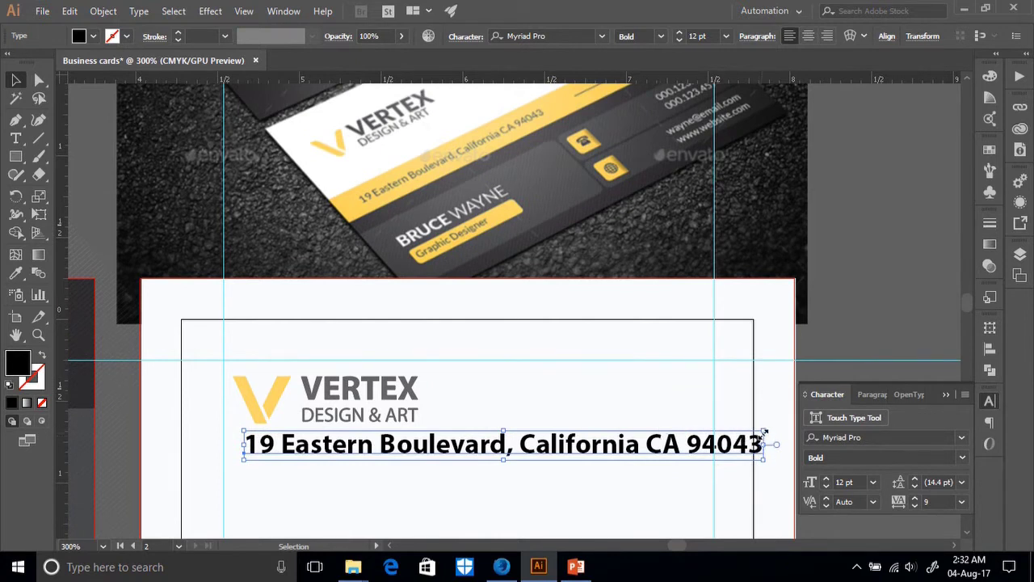
# Scale the address text down and move it lower, aligned with the logo's left edge.
pyautogui.moveTo(764, 433); pyautogui.dragTo(548, 458)
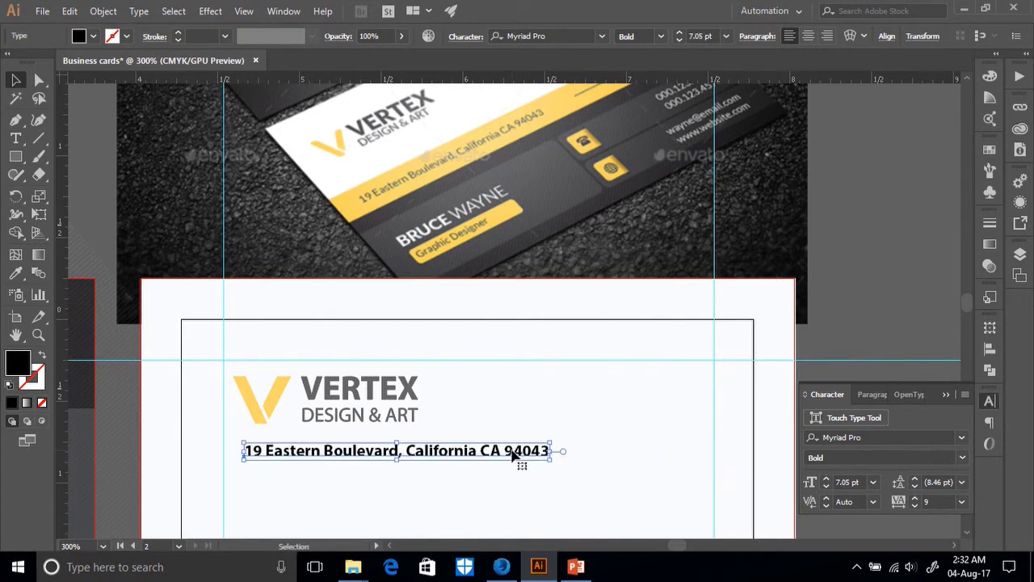
pyautogui.moveTo(514, 457); pyautogui.dragTo(502, 456)
pyautogui.scroll(1, 553, 475)
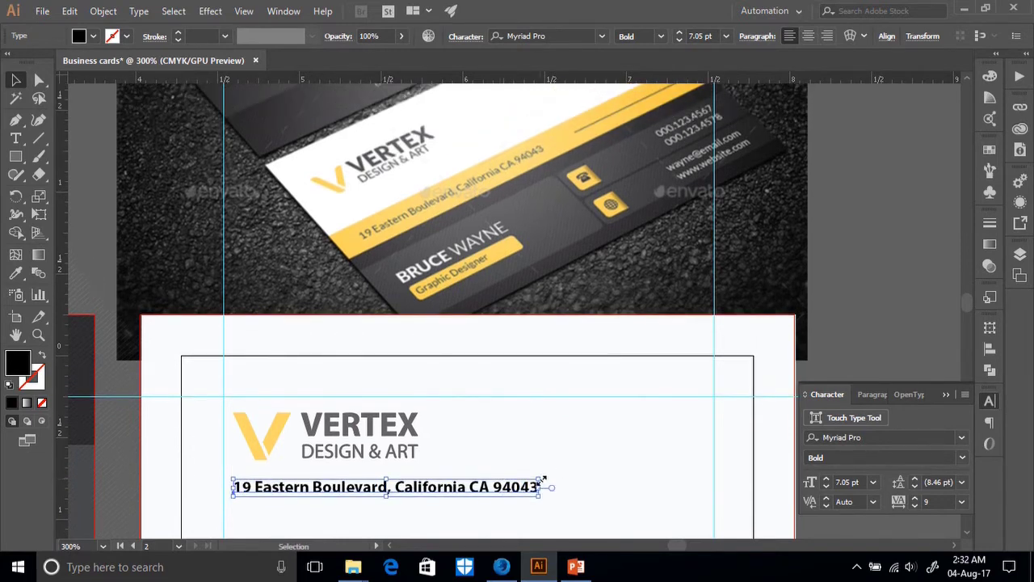
pyautogui.scroll(-3, 538, 464)
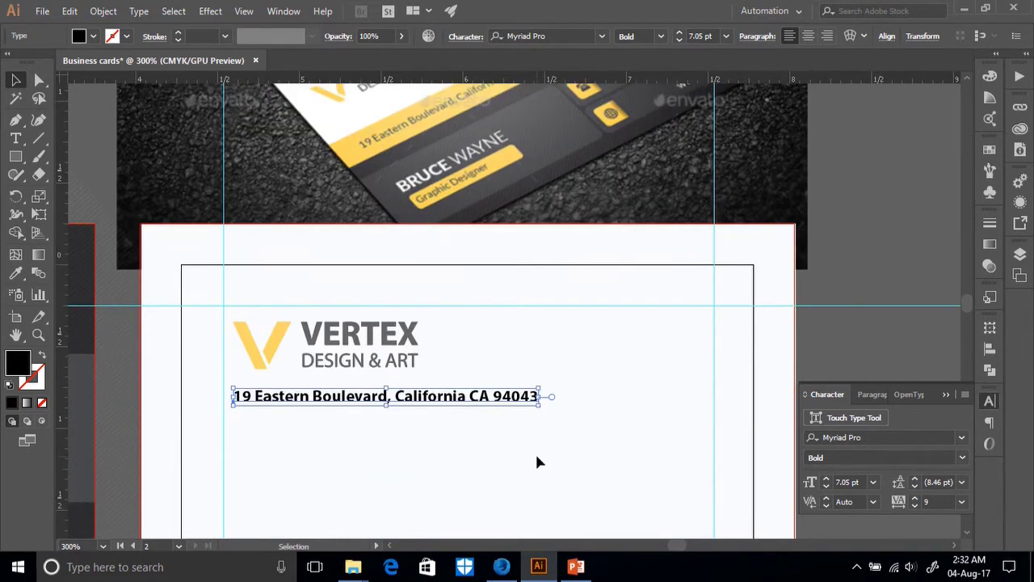
pyautogui.scroll(2, 535, 451)
pyautogui.scroll(3, 467, 468)
pyautogui.scroll(-3, 467, 469)
pyautogui.moveTo(435, 452); pyautogui.dragTo(434, 478)
# Shrink the address slightly more, then select the logo and address together.
pyautogui.scroll(-2, 468, 428)
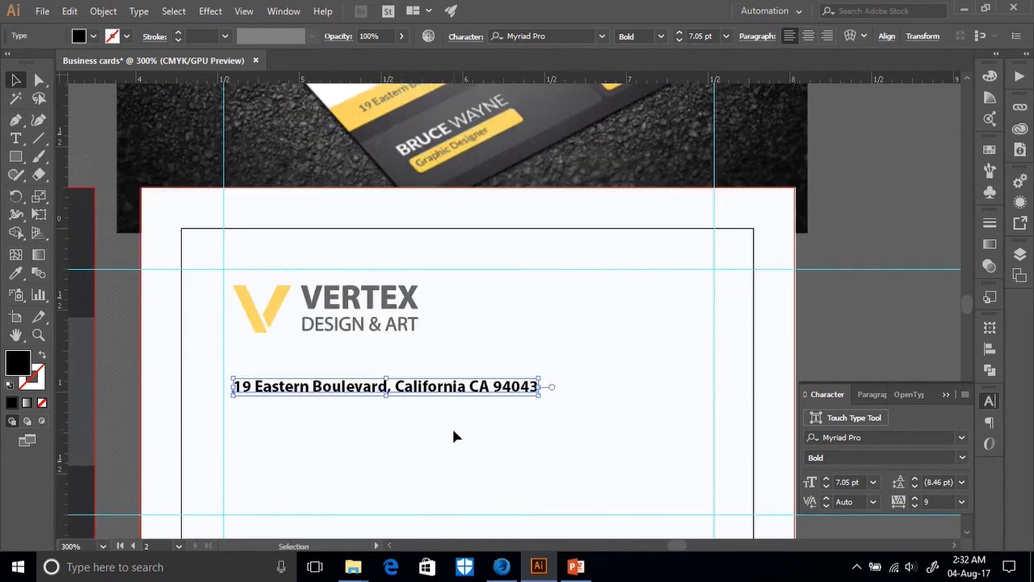
pyautogui.scroll(4, 486, 432)
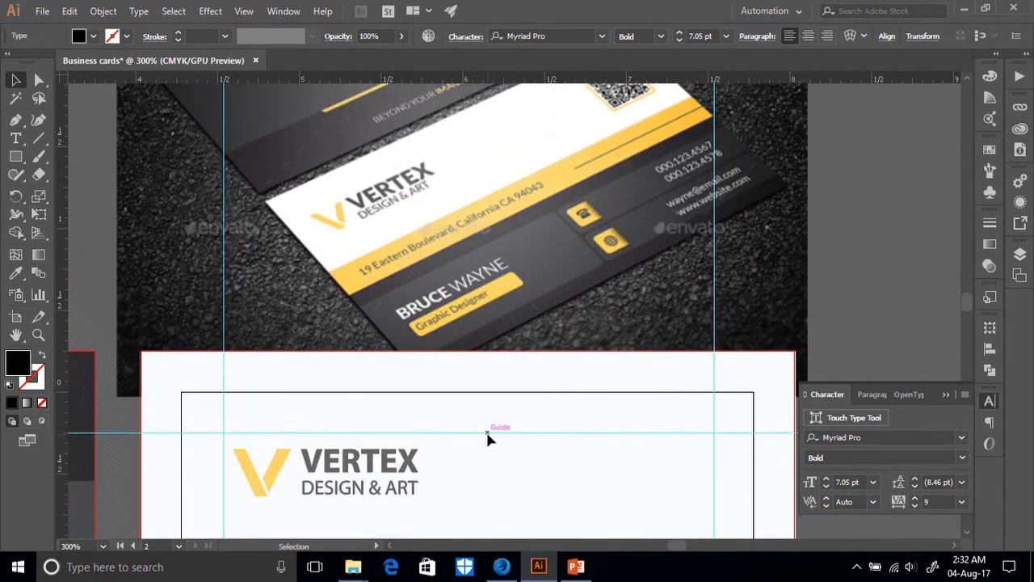
pyautogui.scroll(-5, 487, 437)
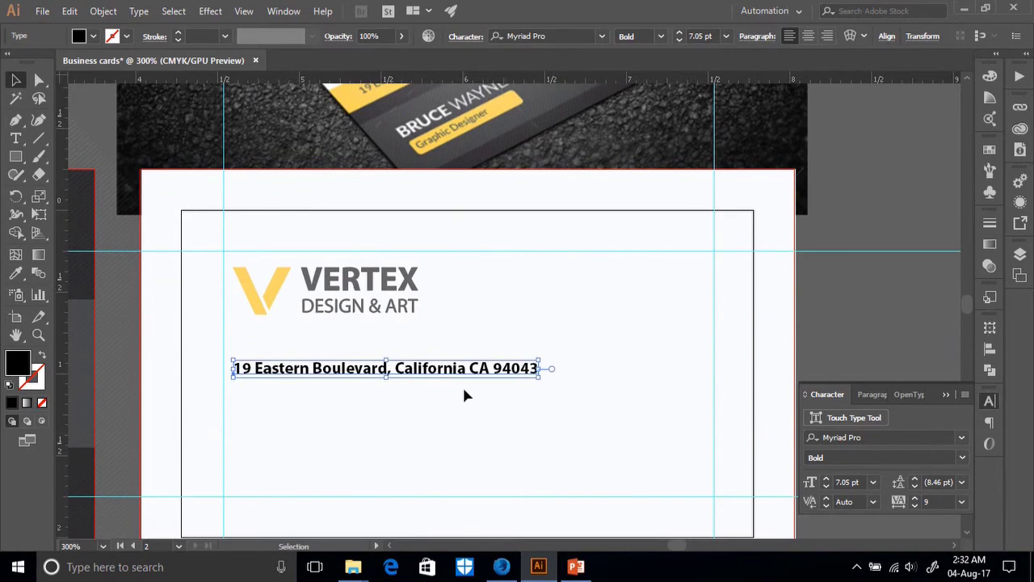
pyautogui.scroll(3, 566, 404)
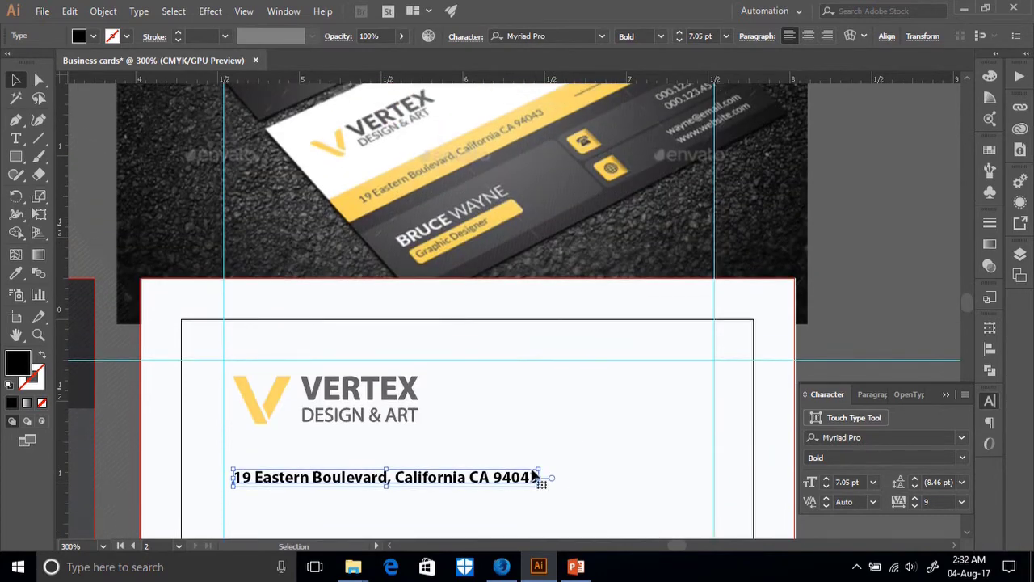
pyautogui.moveTo(535, 477); pyautogui.dragTo(531, 478)
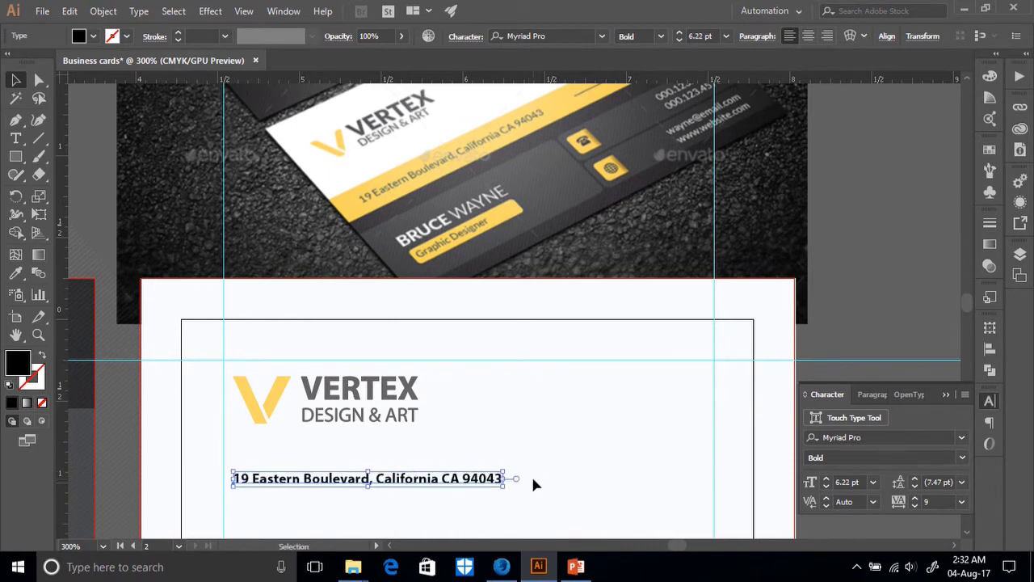
pyautogui.click(571, 451)
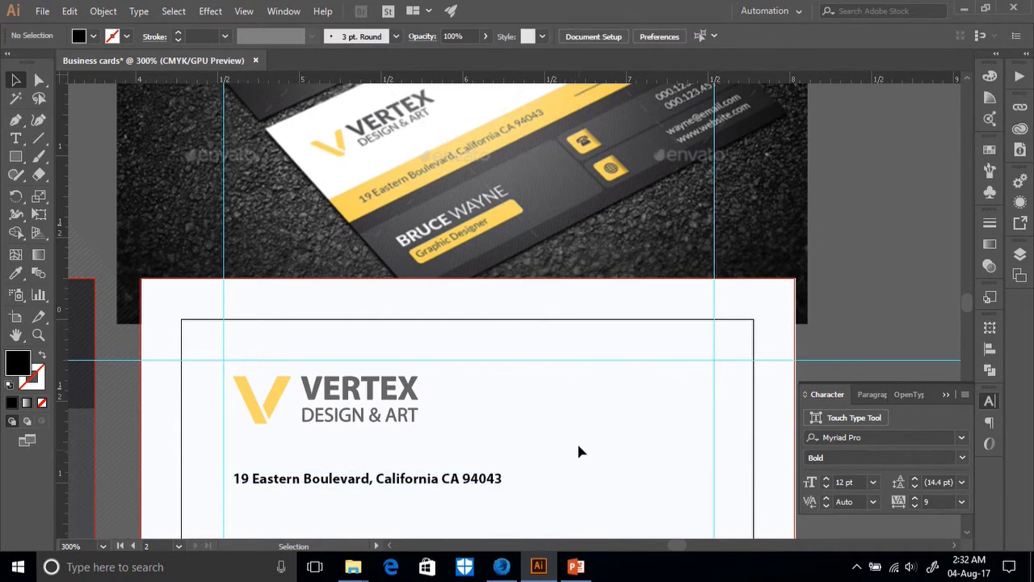
pyautogui.scroll(-4, 578, 450)
pyautogui.scroll(3, 601, 428)
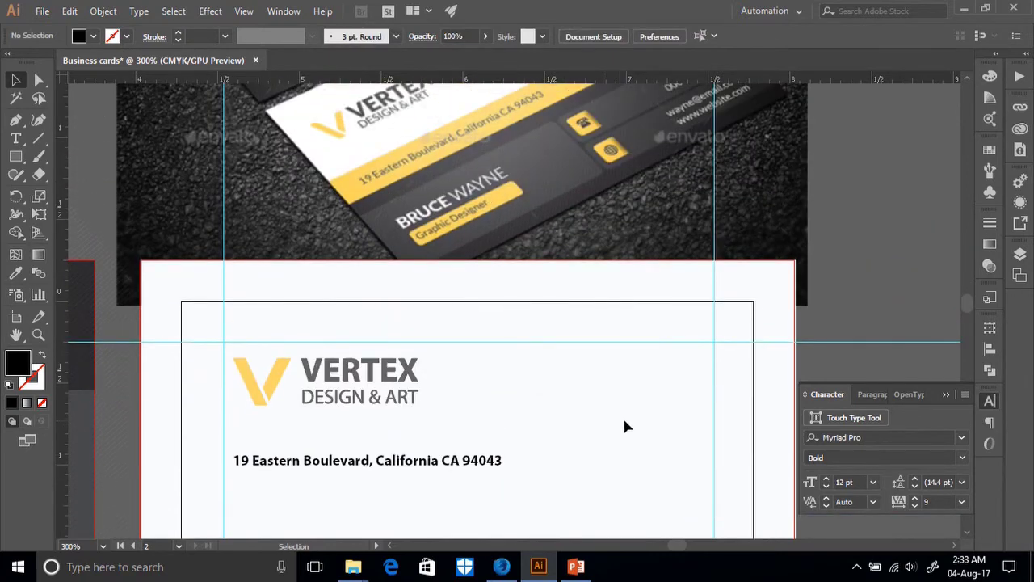
pyautogui.scroll(2, 632, 425)
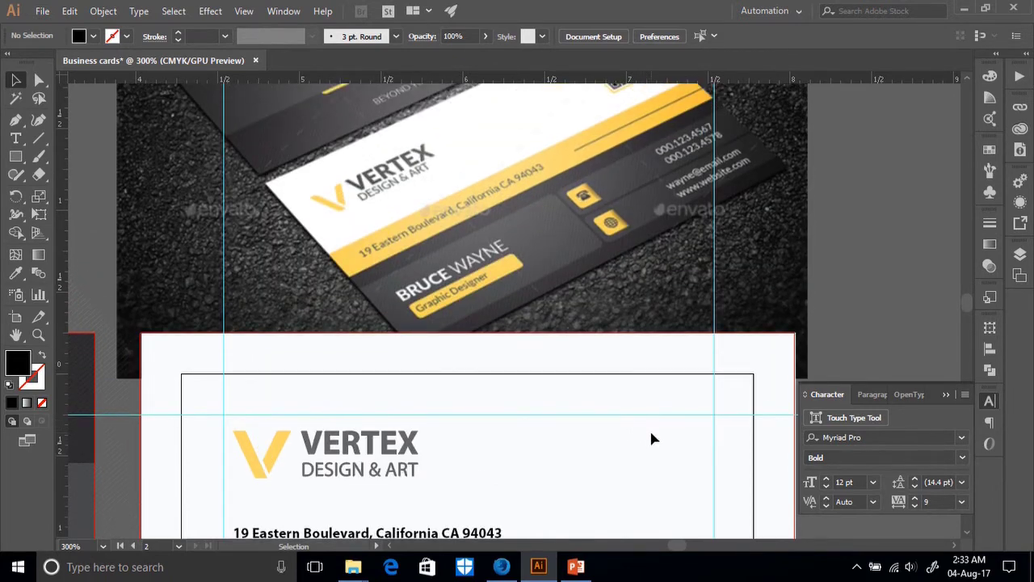
pyautogui.scroll(-1, 637, 439)
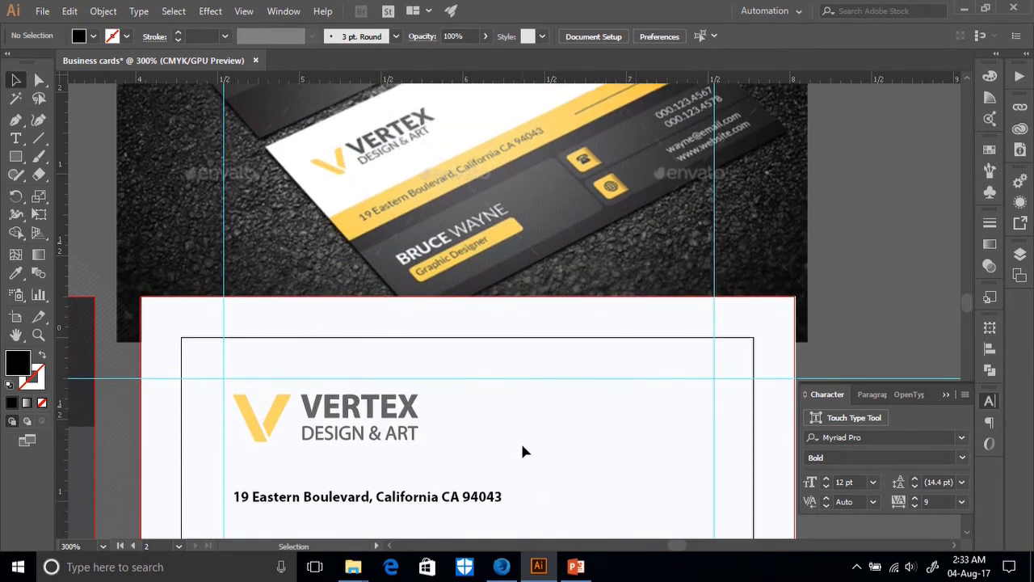
pyautogui.scroll(-2, 345, 435)
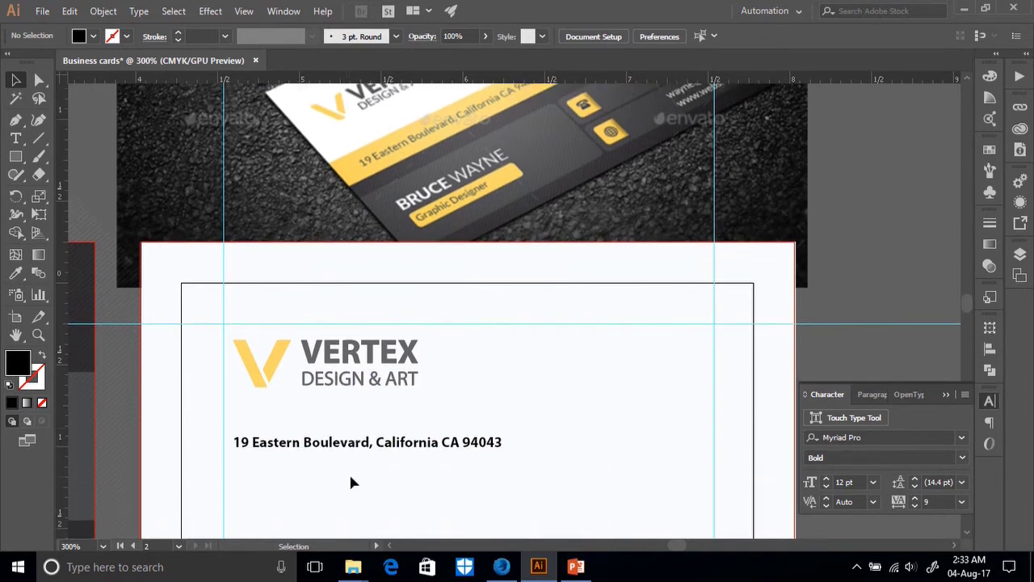
pyautogui.moveTo(351, 468); pyautogui.dragTo(341, 363)
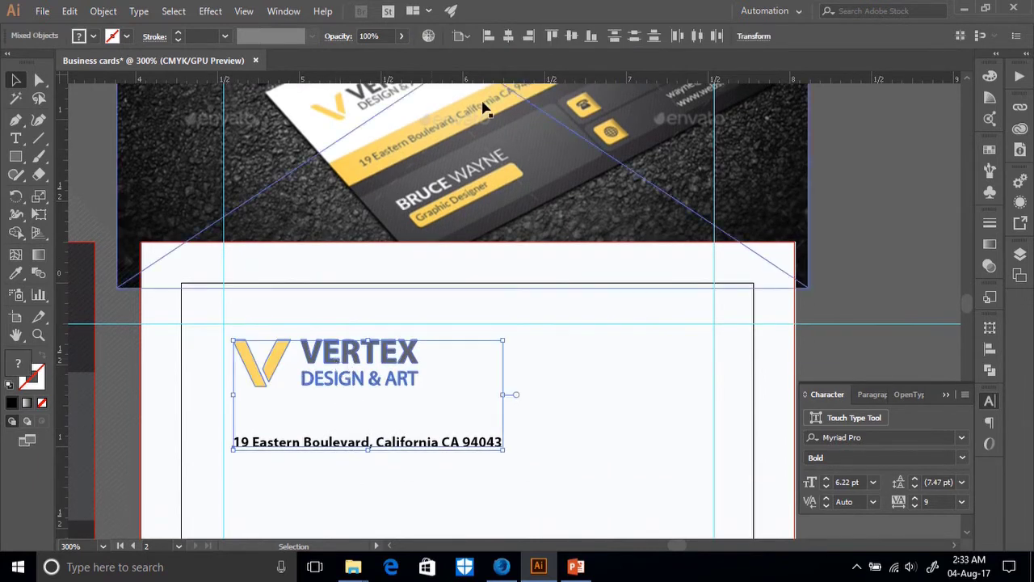
# Set alignment to the selection, then draw a bar from the card's left edge past the address.
pyautogui.click(462, 37)
pyautogui.click(503, 52)
pyautogui.click(554, 437)
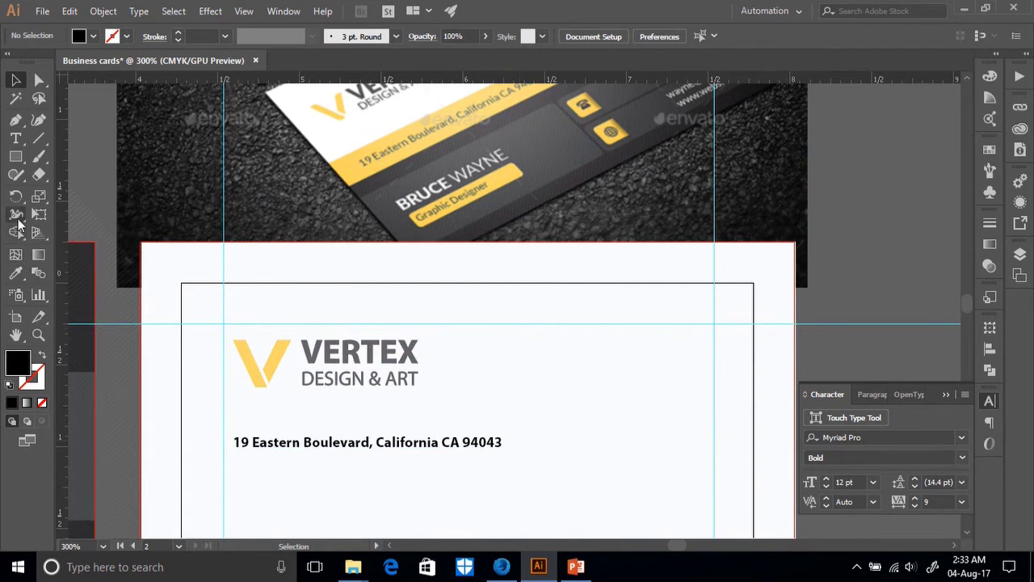
pyautogui.click(16, 157)
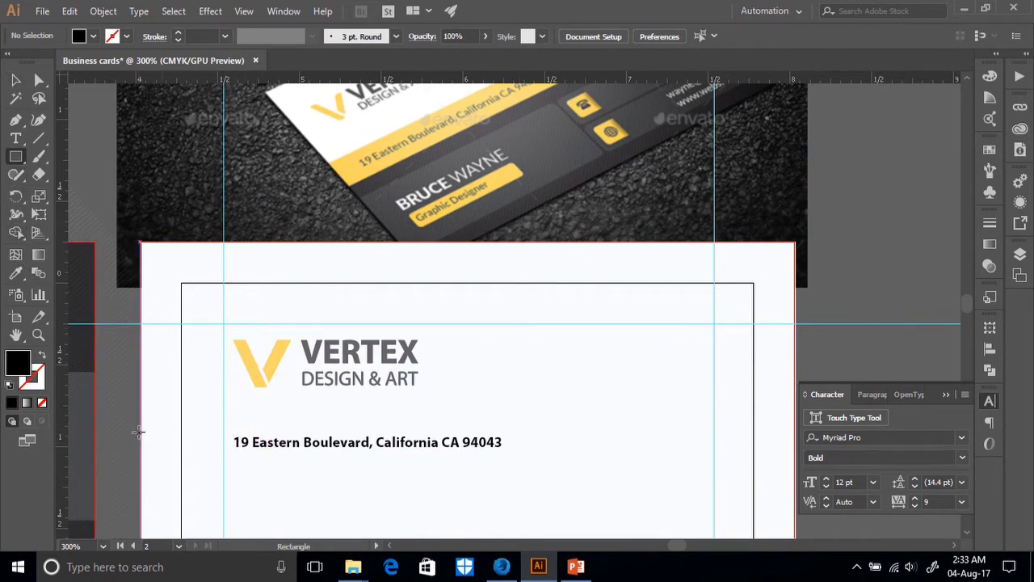
pyautogui.moveTo(138, 427); pyautogui.dragTo(794, 461)
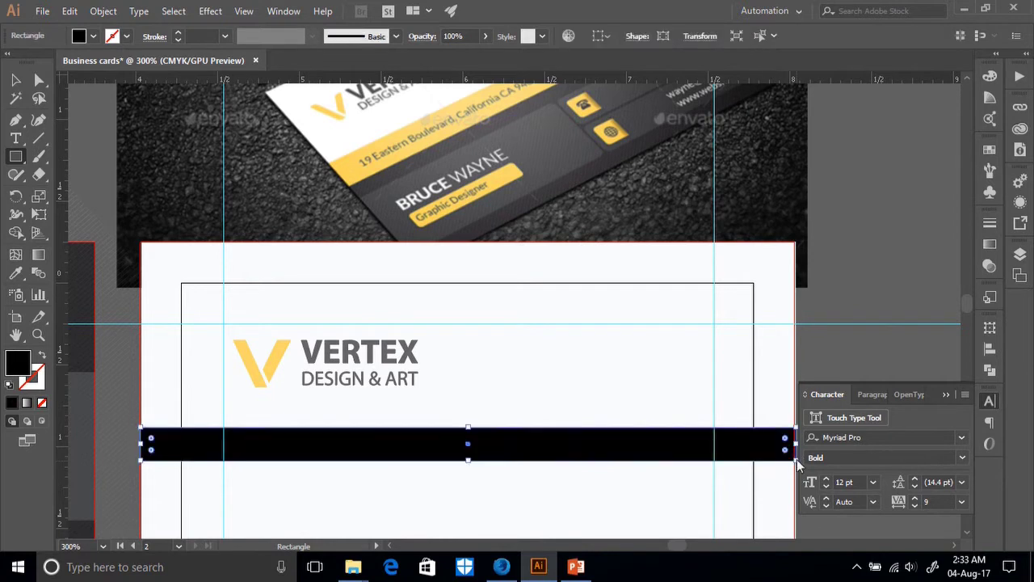
# Fill the bar with the mockup's yellow using the Eyedropper and move it slightly lower.
pyautogui.click(16, 274)
pyautogui.click(349, 168)
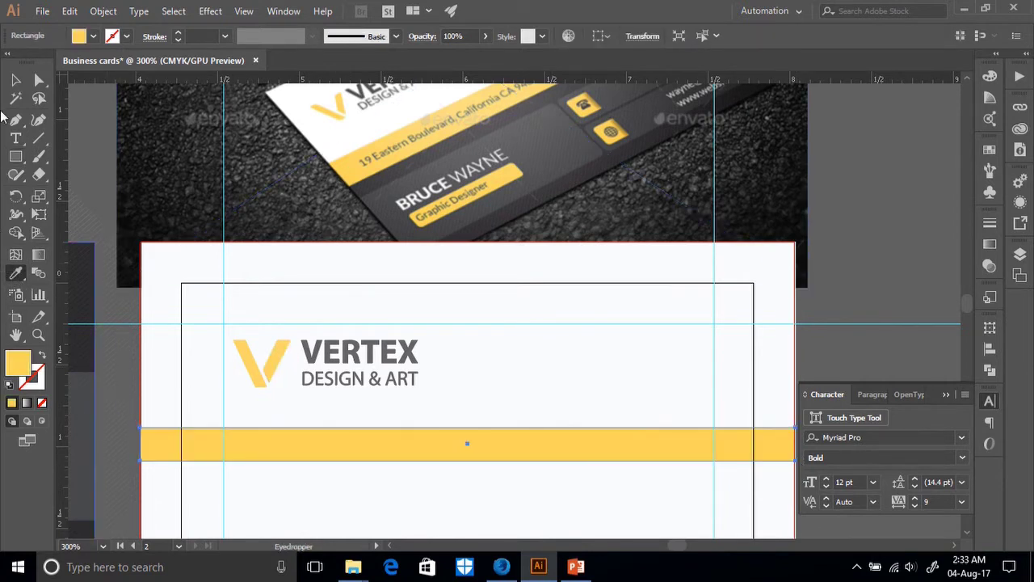
pyautogui.click(15, 79)
pyautogui.moveTo(346, 456); pyautogui.dragTo(347, 484)
# Bring the address text to front and centre it vertically on the yellow bar.
pyautogui.click(357, 449)
pyautogui.rightClick(355, 446)
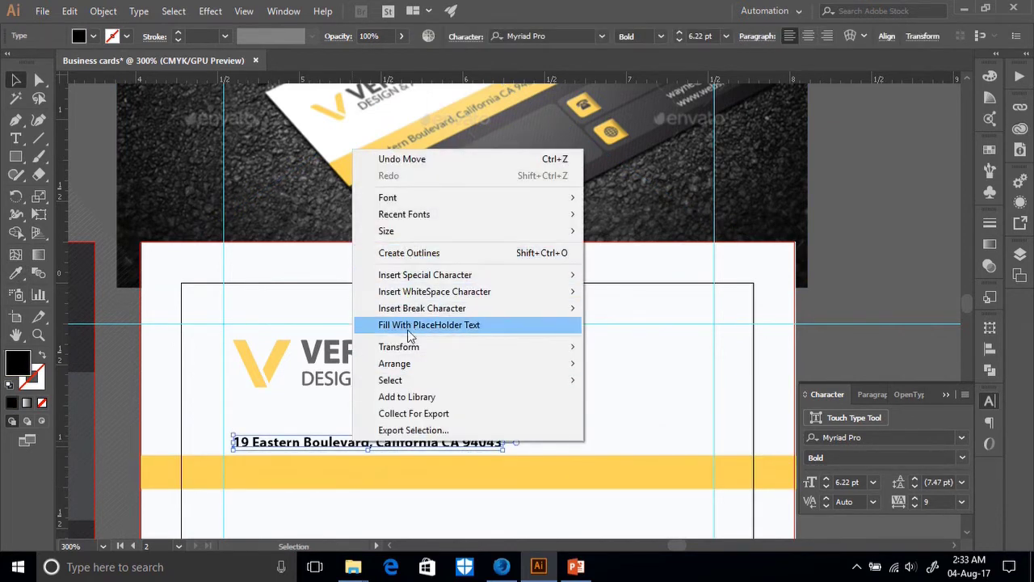
pyautogui.moveTo(559, 365)
pyautogui.click(598, 366)
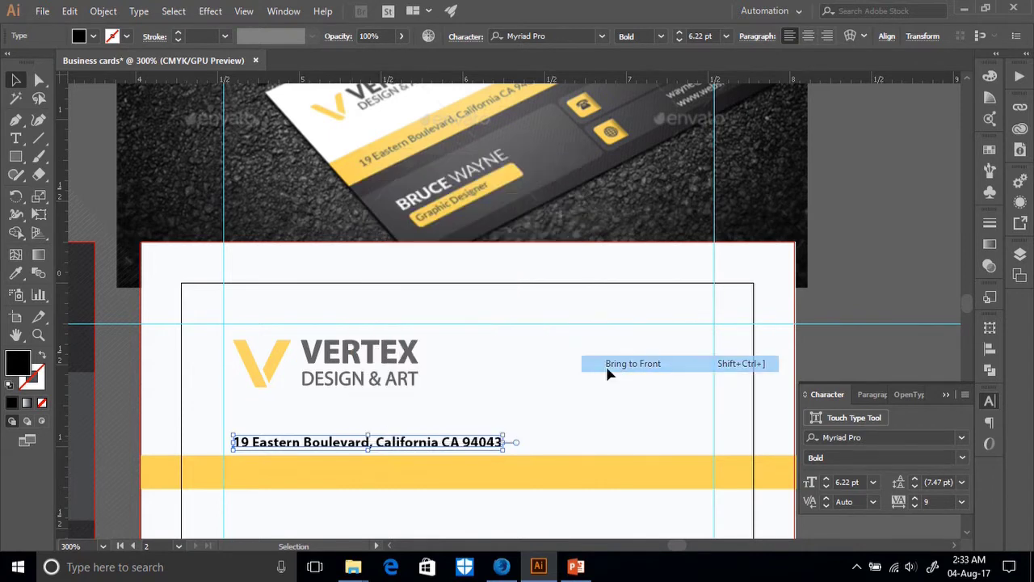
pyautogui.moveTo(472, 489); pyautogui.dragTo(582, 97)
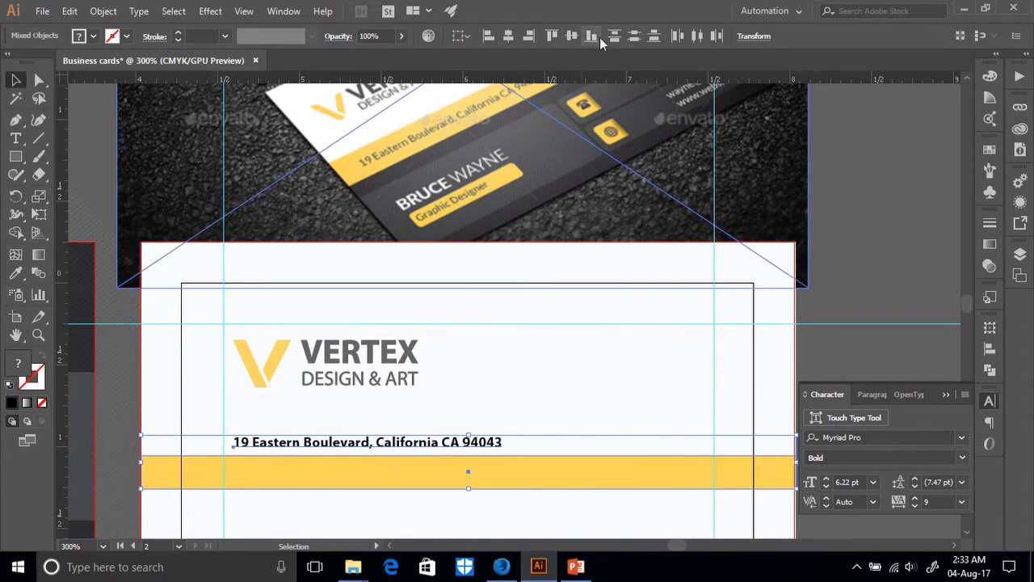
pyautogui.click(575, 37)
# Deselect and review the centred address on the card, then switch to the web browser.
pyautogui.scroll(-3, 457, 336)
pyautogui.scroll(4, 455, 336)
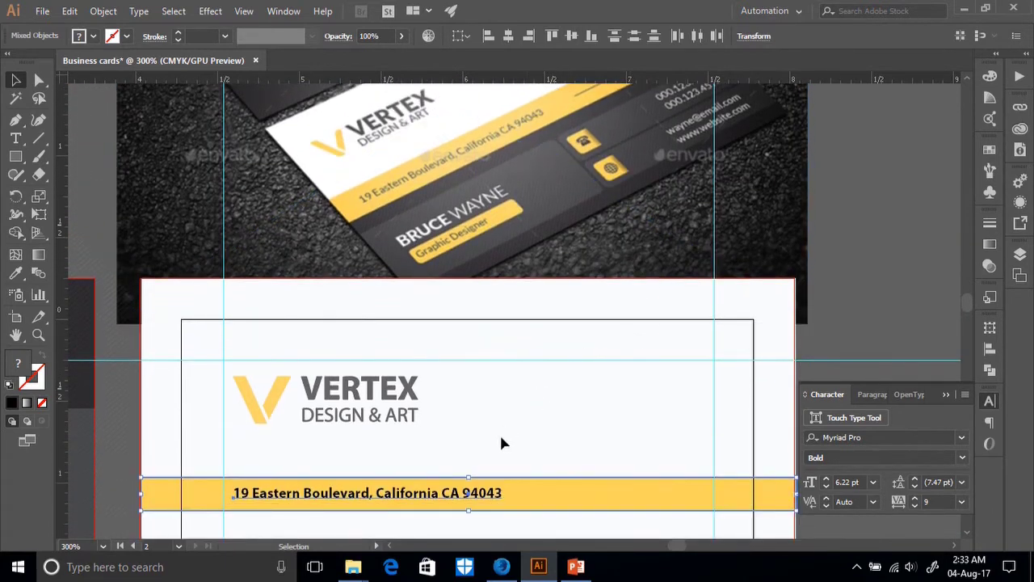
pyautogui.scroll(2, 474, 446)
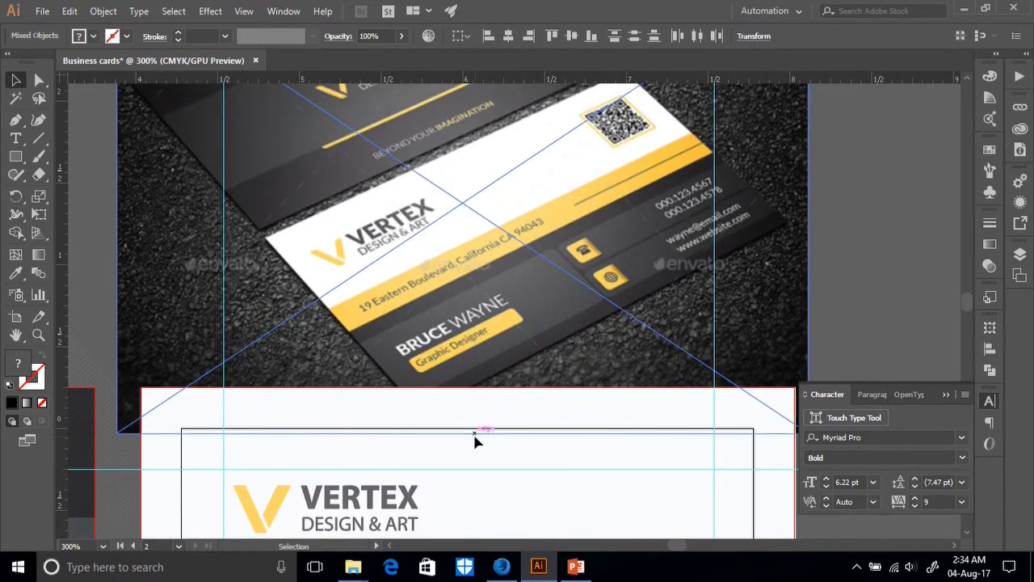
pyautogui.scroll(-2, 483, 422)
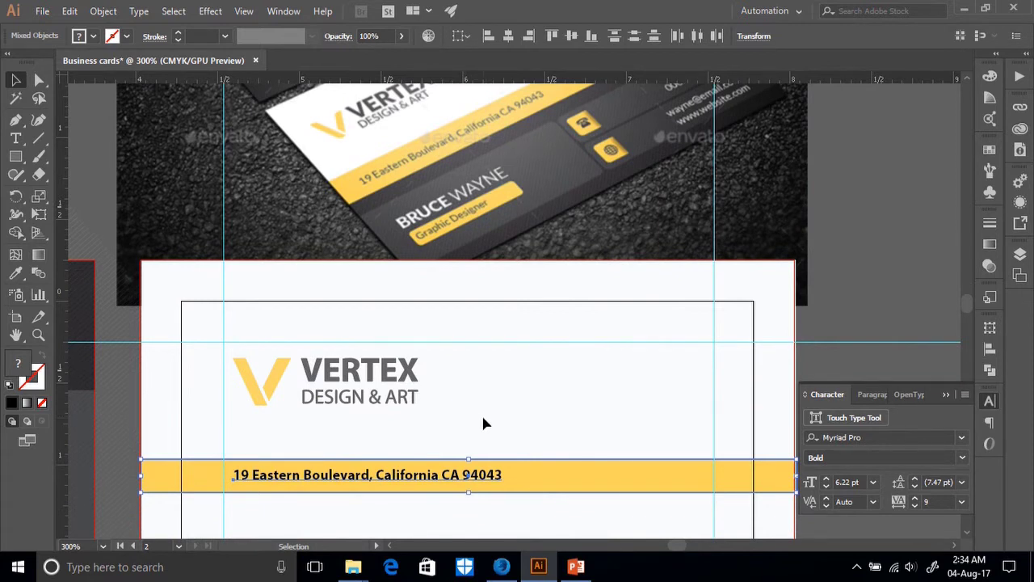
pyautogui.click(484, 436)
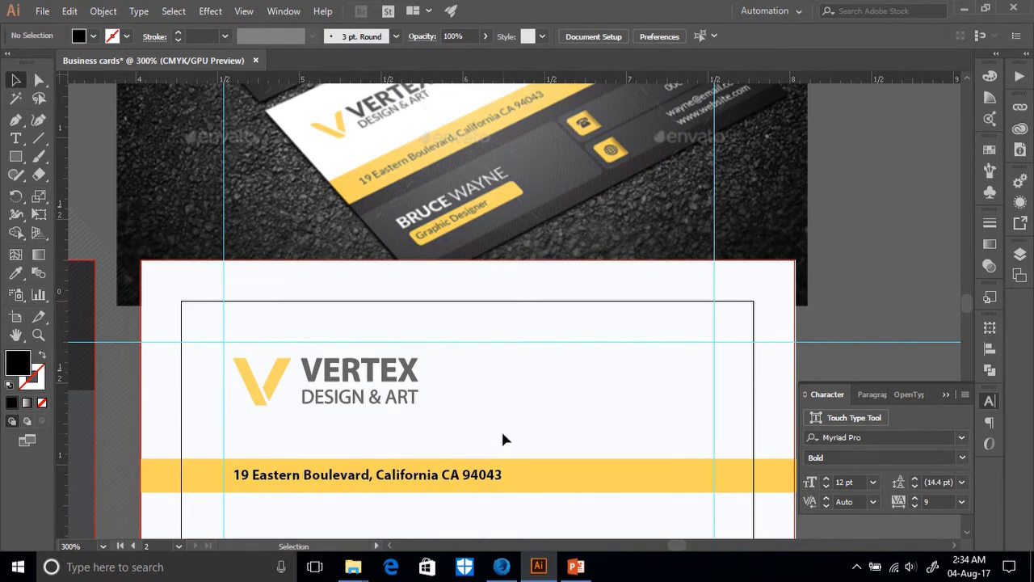
pyautogui.scroll(2, 502, 437)
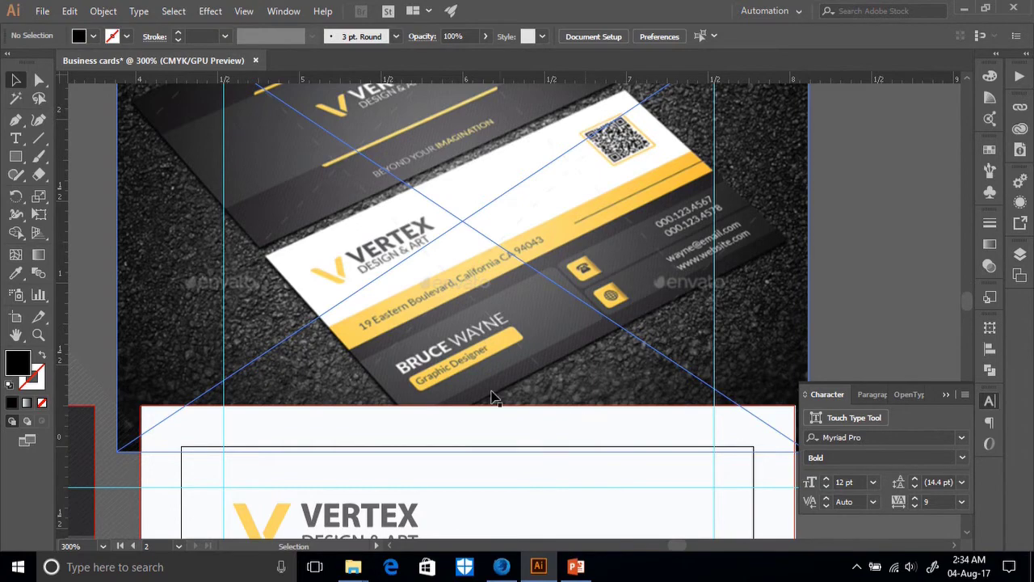
pyautogui.scroll(-3, 535, 432)
pyautogui.click(504, 568)
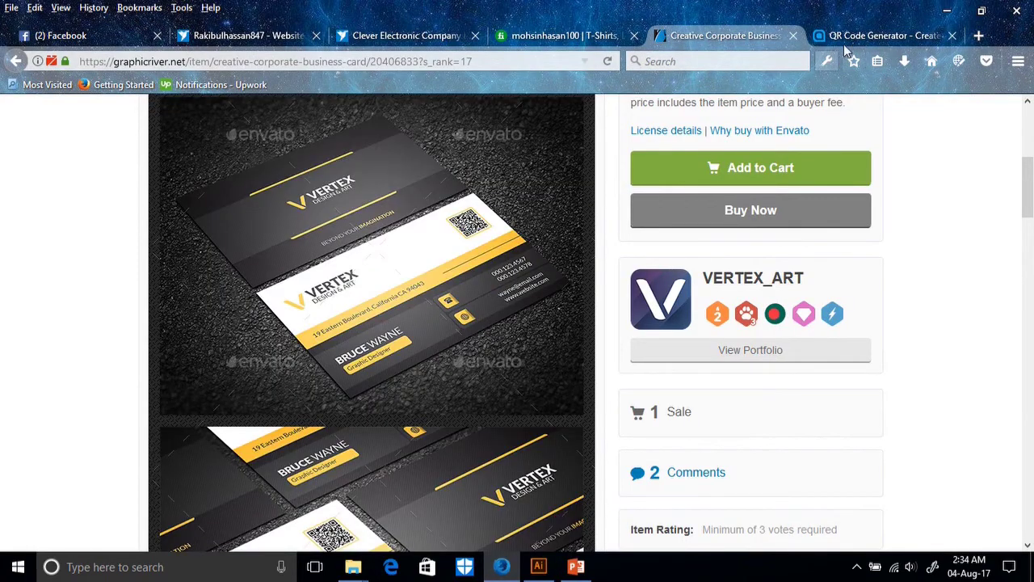
# Search the web for 'qr code generator' and open the goqr.me generator page.
pyautogui.click(725, 62)
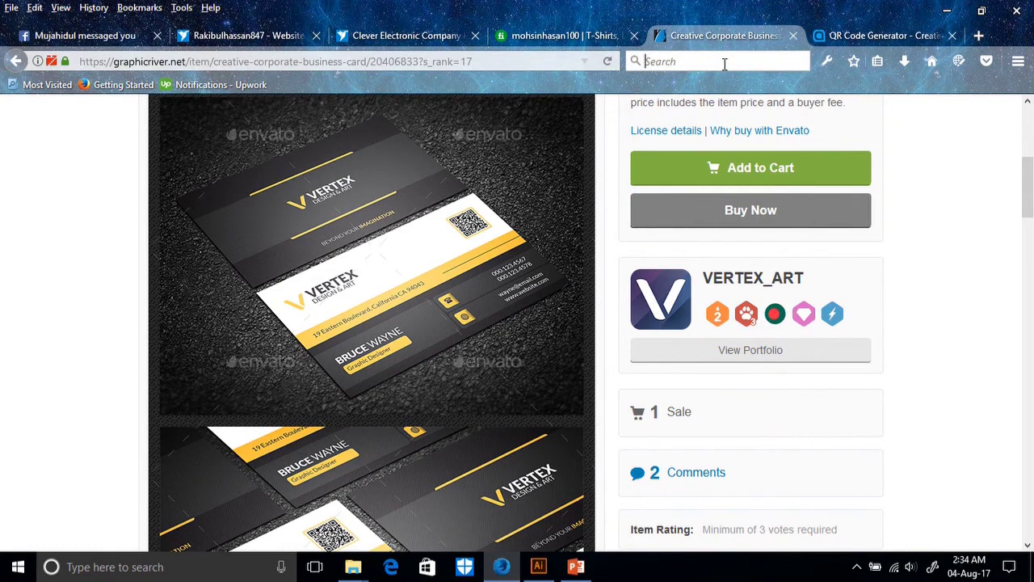
pyautogui.write('qr code generator')
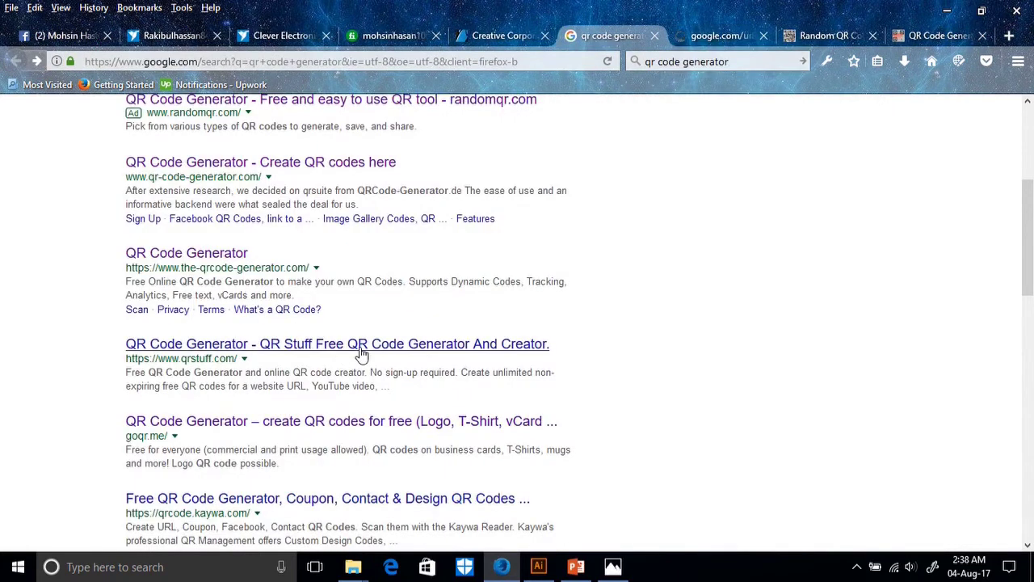
pyautogui.click(716, 41)
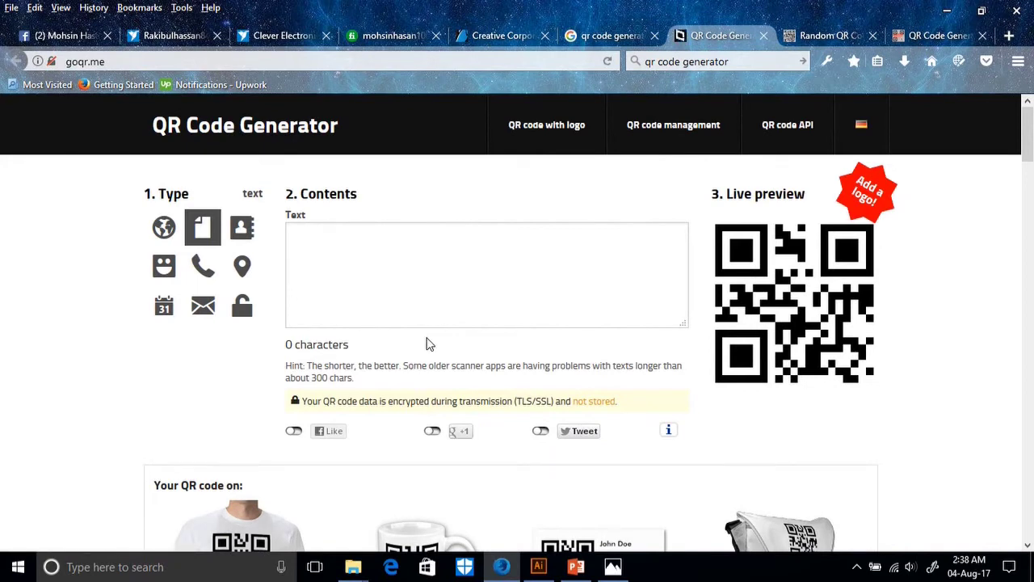
# Close extra tabs, choose the website URL type, paste the profile link, and open Download options.
pyautogui.scroll(-3, 428, 345)
pyautogui.scroll(3, 448, 343)
pyautogui.click(873, 36)
pyautogui.click(873, 35)
pyautogui.click(351, 254)
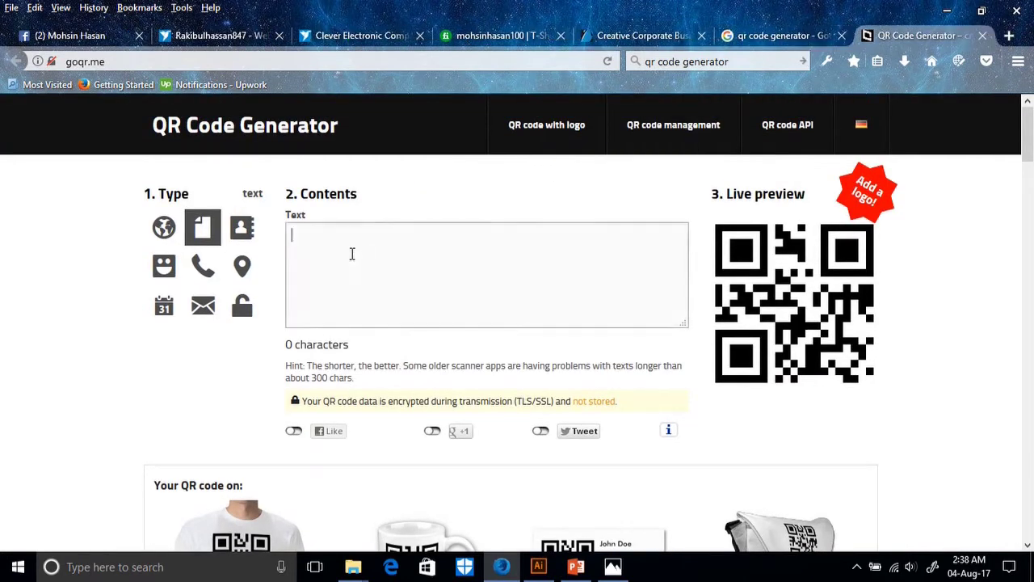
pyautogui.click(161, 226)
pyautogui.click(341, 238)
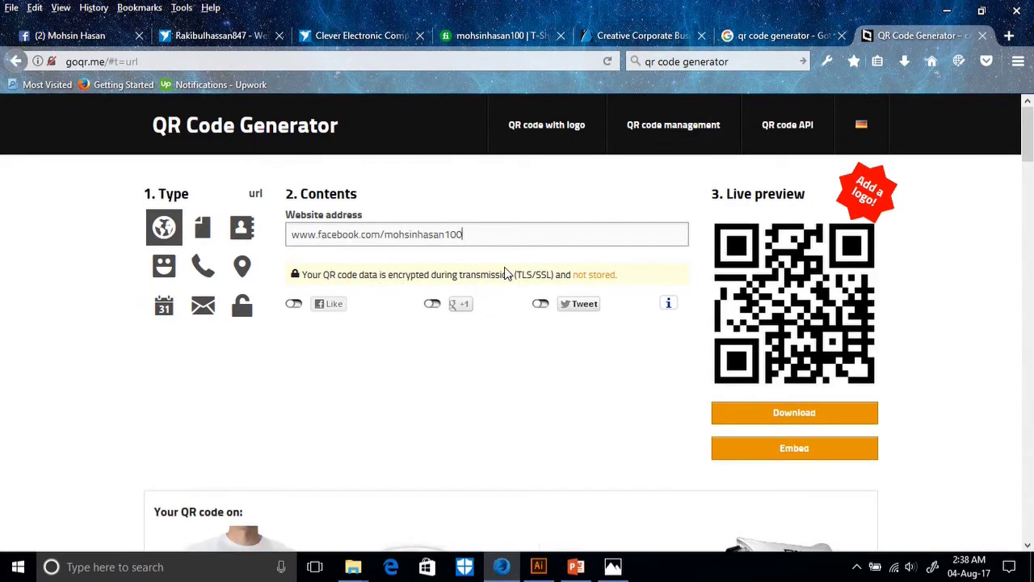
pyautogui.click(812, 414)
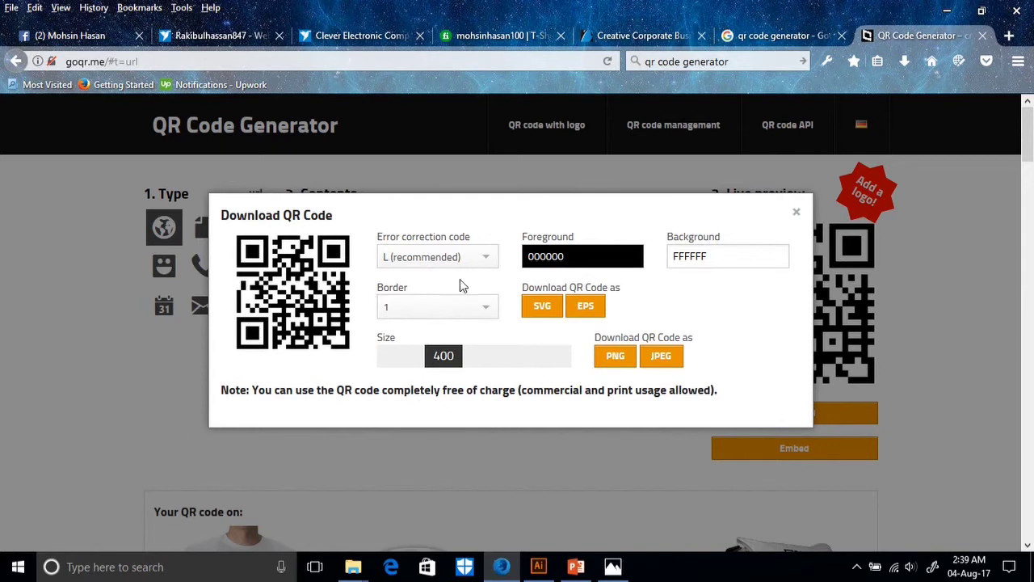
# Keep error correction at L, try a yellow background, and download the QR code as EPS.
pyautogui.click(485, 256)
pyautogui.click(480, 257)
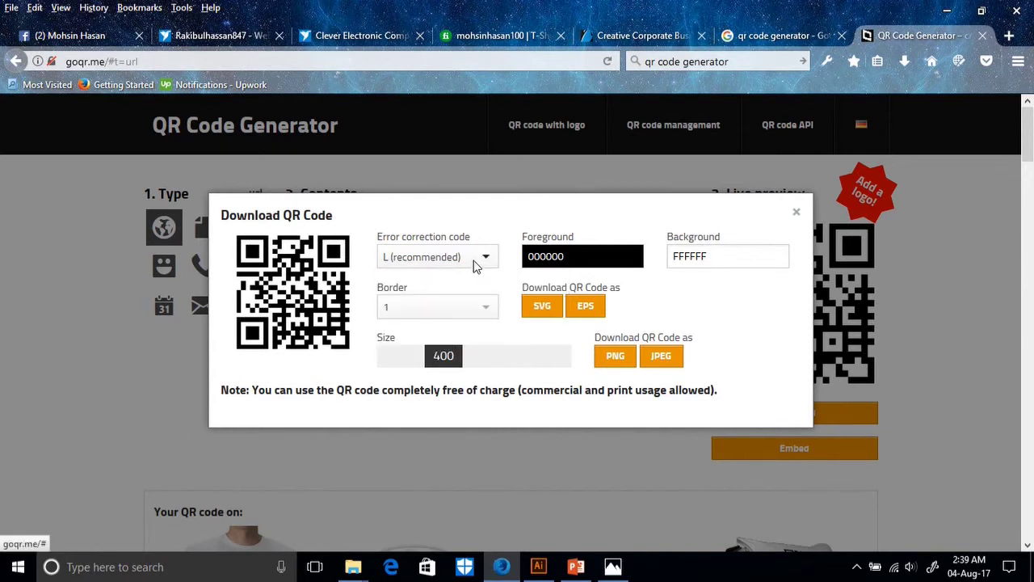
pyautogui.click(479, 260)
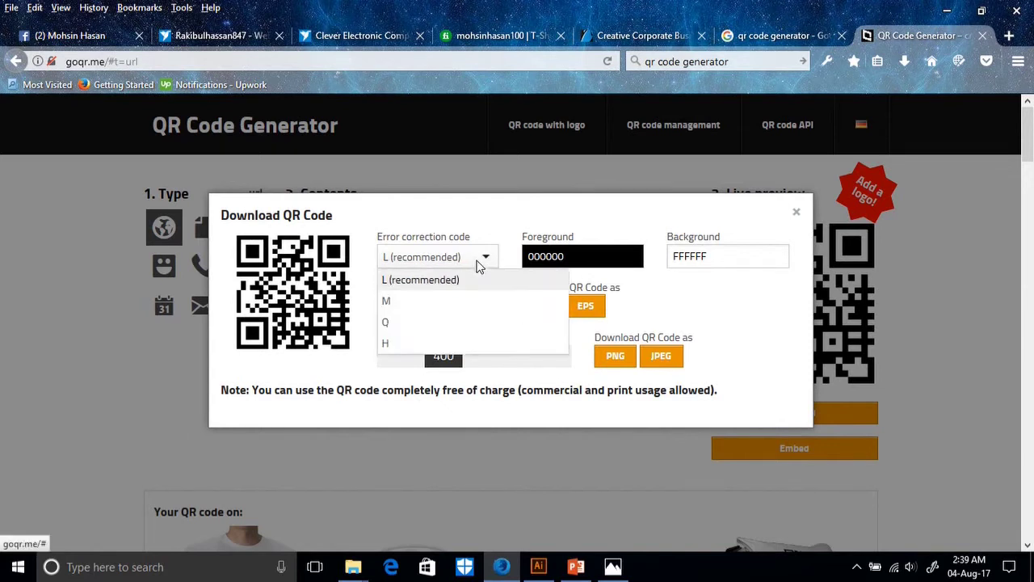
pyautogui.click(477, 262)
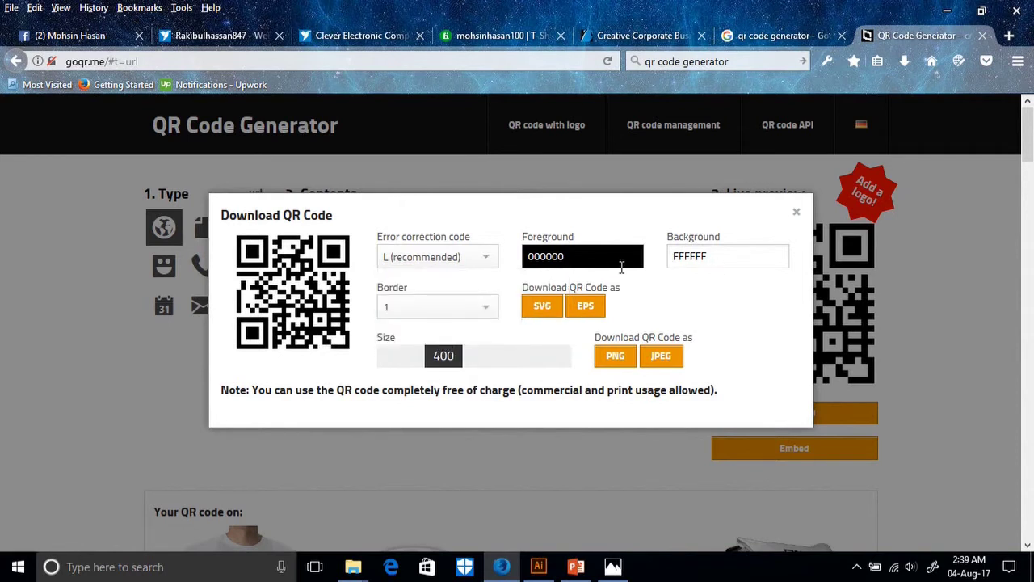
pyautogui.click(711, 256)
pyautogui.moveTo(697, 297); pyautogui.dragTo(673, 356)
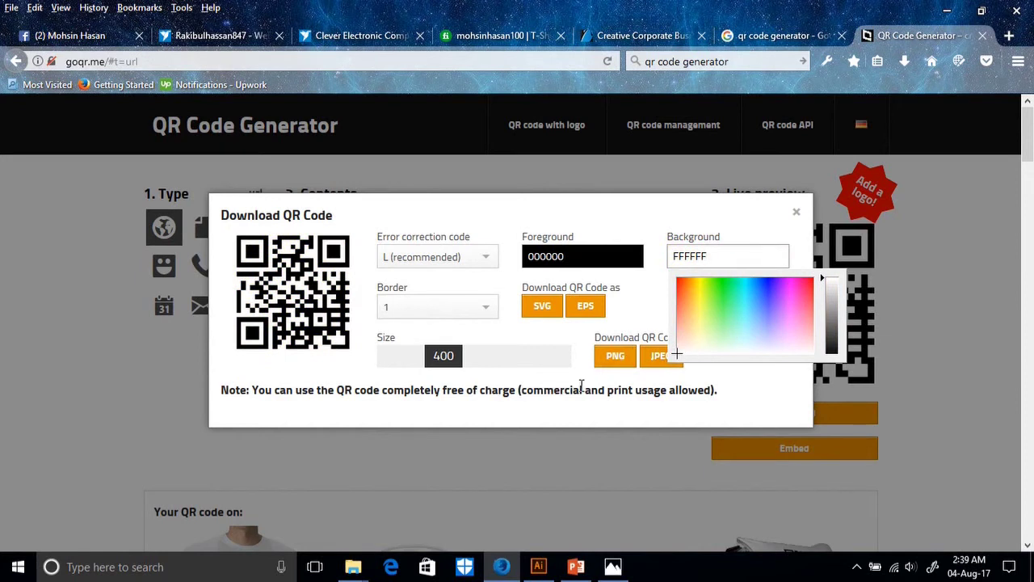
pyautogui.click(586, 307)
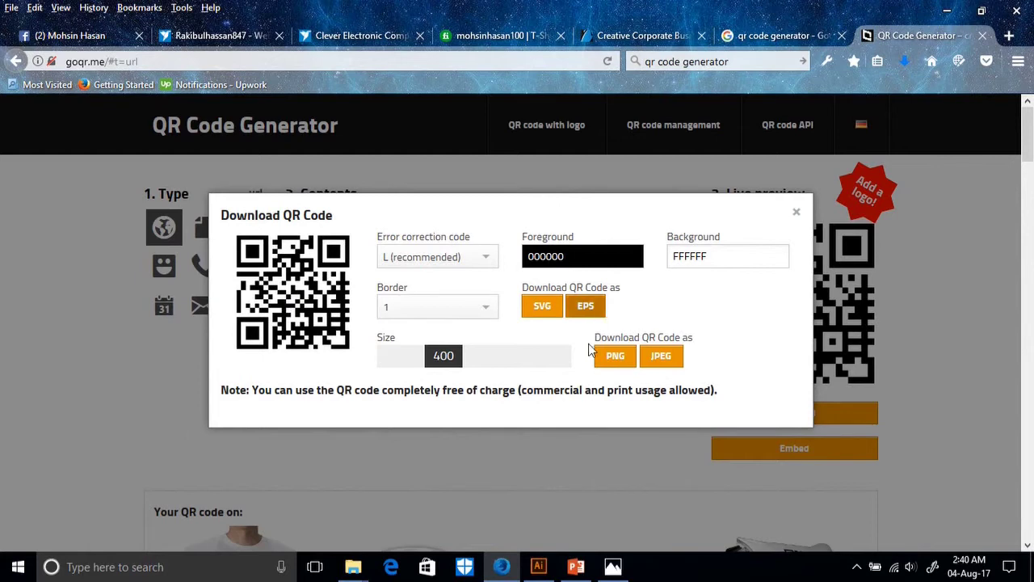
# Open qrcode.eps in Illustrator and carry the QR group toward the Business cards document.
pyautogui.click(548, 573)
pyautogui.click(542, 362)
pyautogui.moveTo(542, 362); pyautogui.dragTo(601, 215)
pyautogui.moveTo(560, 278); pyautogui.dragTo(191, 57)
pyautogui.click(353, 328)
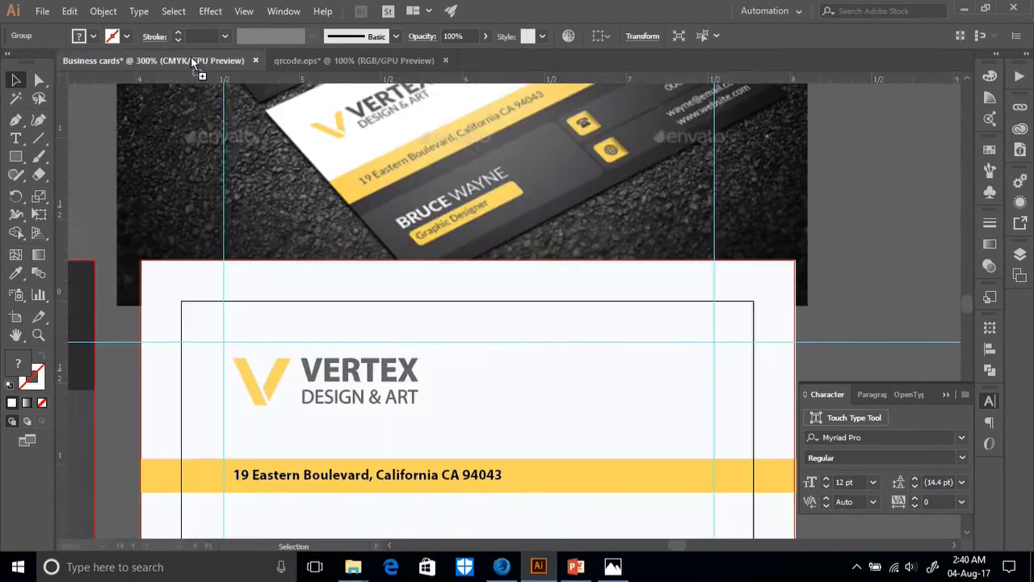
# Drop the QR code onto the card, shrink it to about half an inch, and place it top-right.
pyautogui.moveTo(412, 250); pyautogui.dragTo(597, 413)
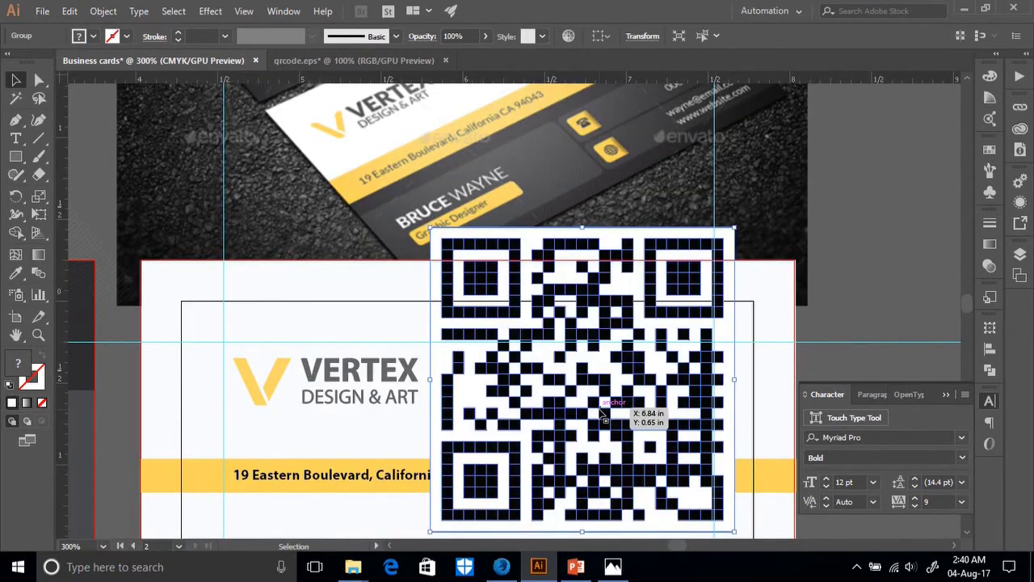
pyautogui.moveTo(732, 229); pyautogui.dragTo(608, 440)
pyautogui.moveTo(481, 470); pyautogui.dragTo(646, 380)
pyautogui.scroll(-2, 800, 259)
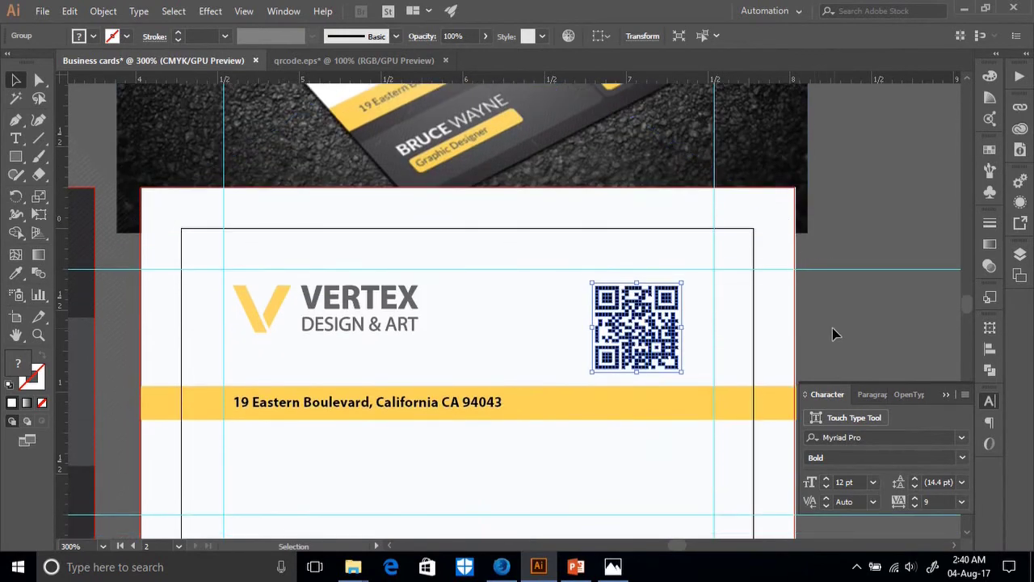
pyautogui.moveTo(638, 325); pyautogui.dragTo(692, 340)
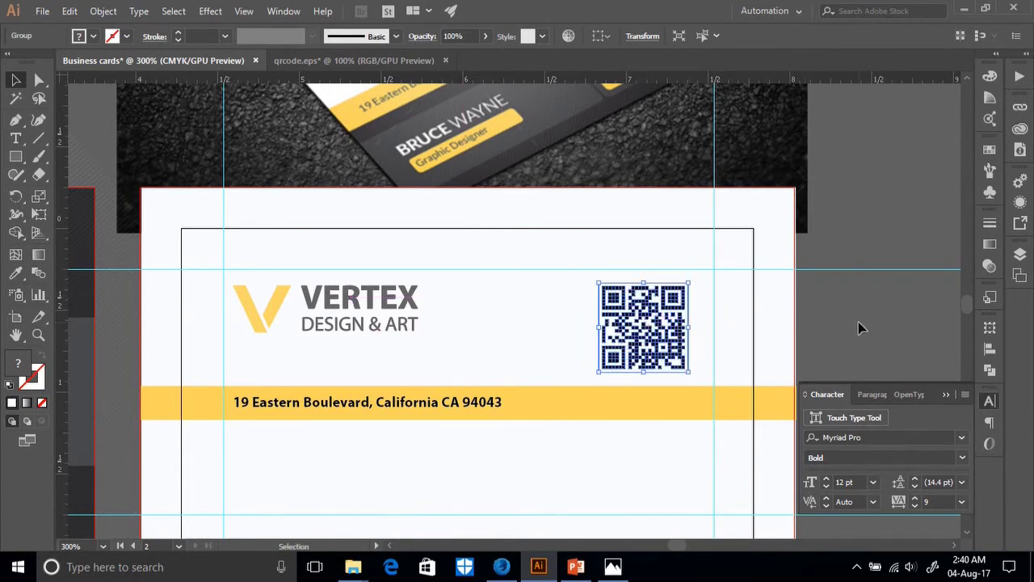
# Compare against the mockup's QR code and line the QR code's top up with the logo.
pyautogui.hotkey('ctrl', '-')
pyautogui.hotkey('ctrl', '-')
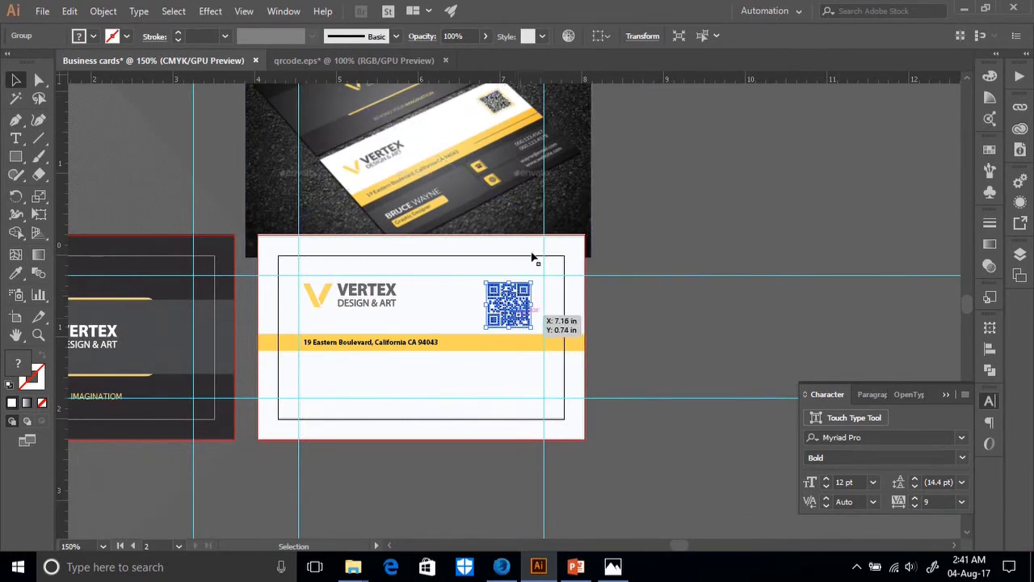
pyautogui.click(502, 93)
pyautogui.hotkey('ctrl', '+')
pyautogui.hotkey('ctrl', '+')
pyautogui.hotkey('ctrl', '+')
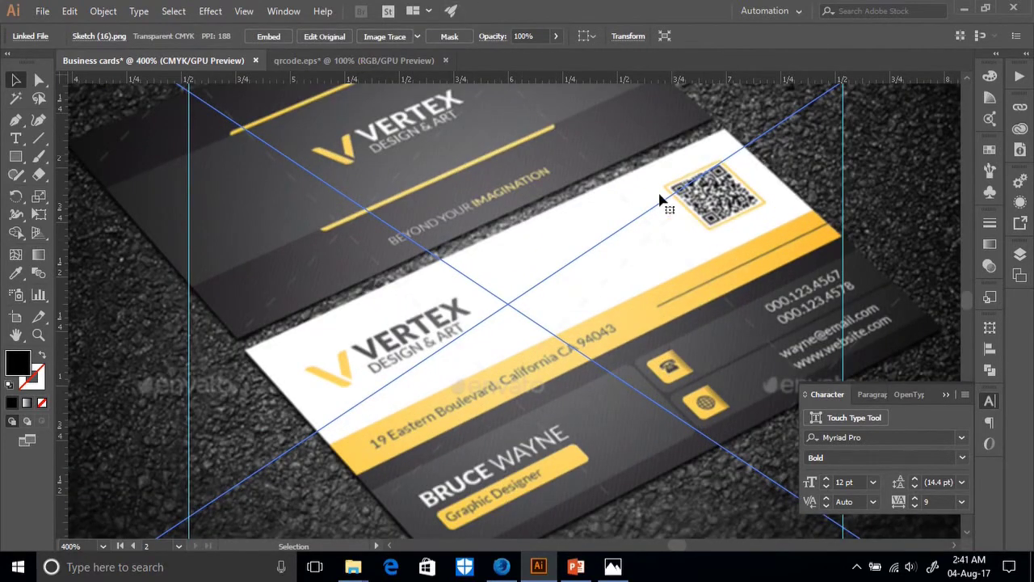
pyautogui.scroll(-10, 696, 278)
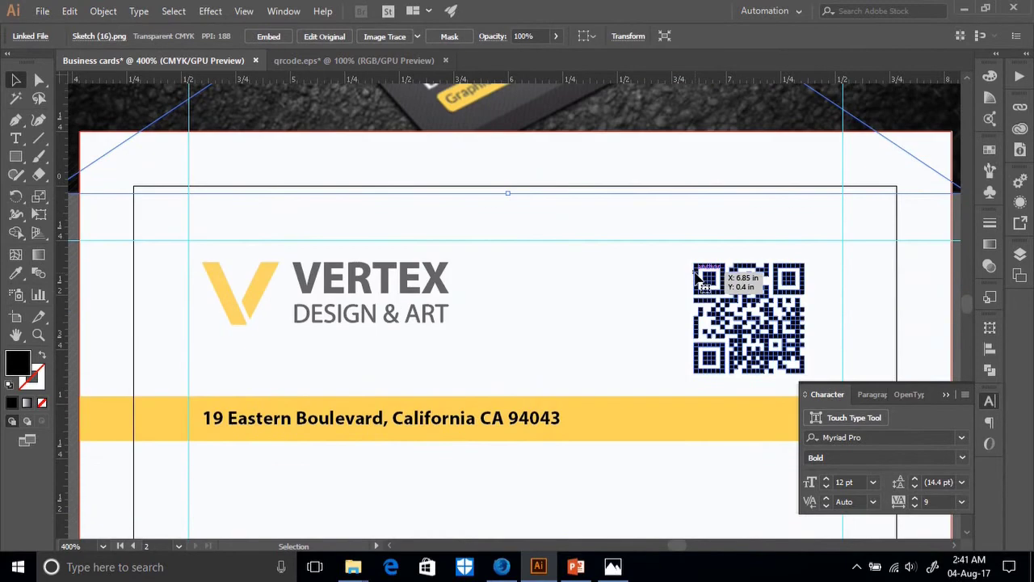
pyautogui.moveTo(696, 274); pyautogui.dragTo(729, 317)
# Expand the QR code through the Object menu and ungroup it into separate pieces.
pyautogui.rightClick(729, 318)
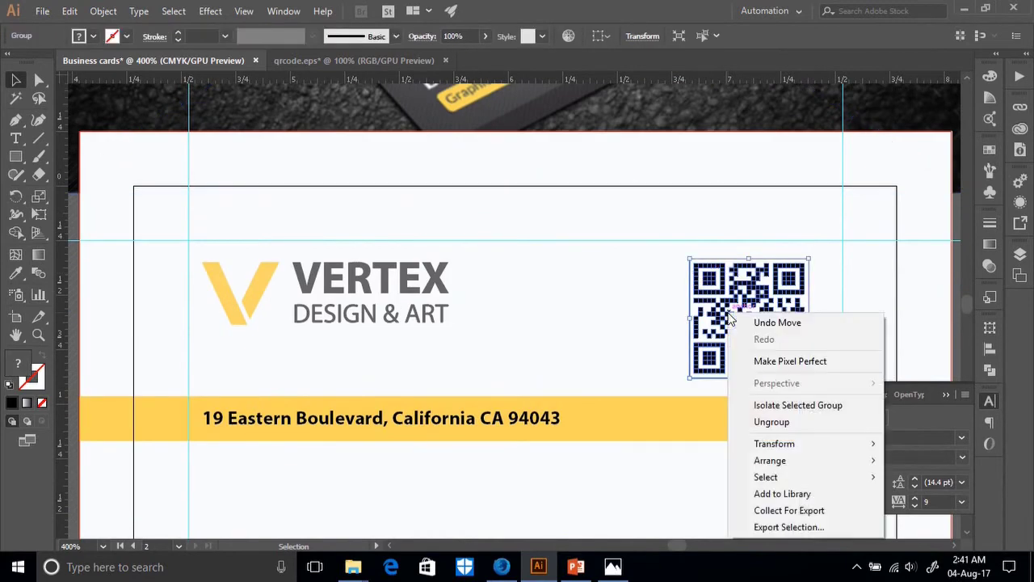
pyautogui.click(664, 311)
pyautogui.click(706, 307)
pyautogui.click(105, 12)
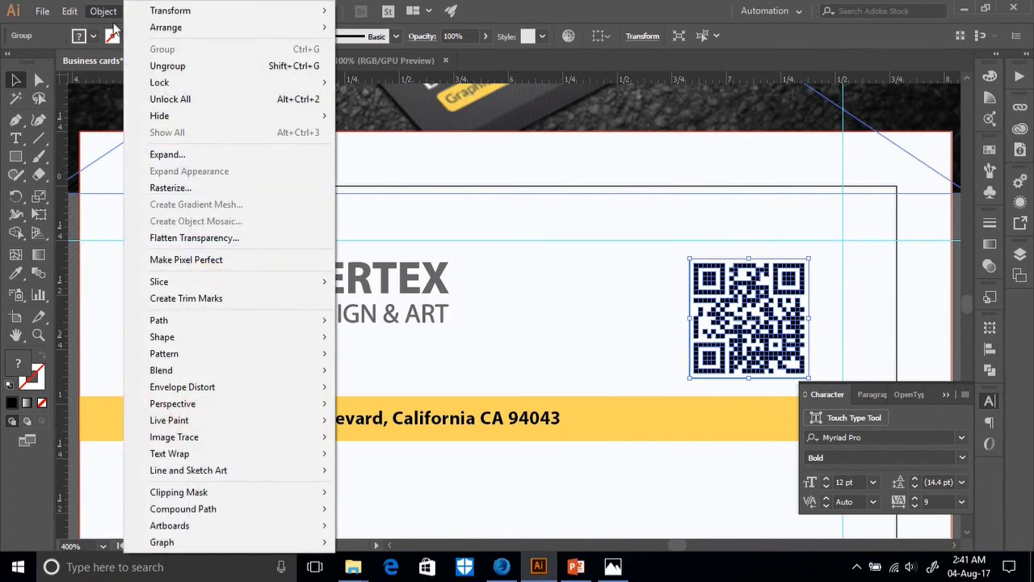
pyautogui.click(185, 158)
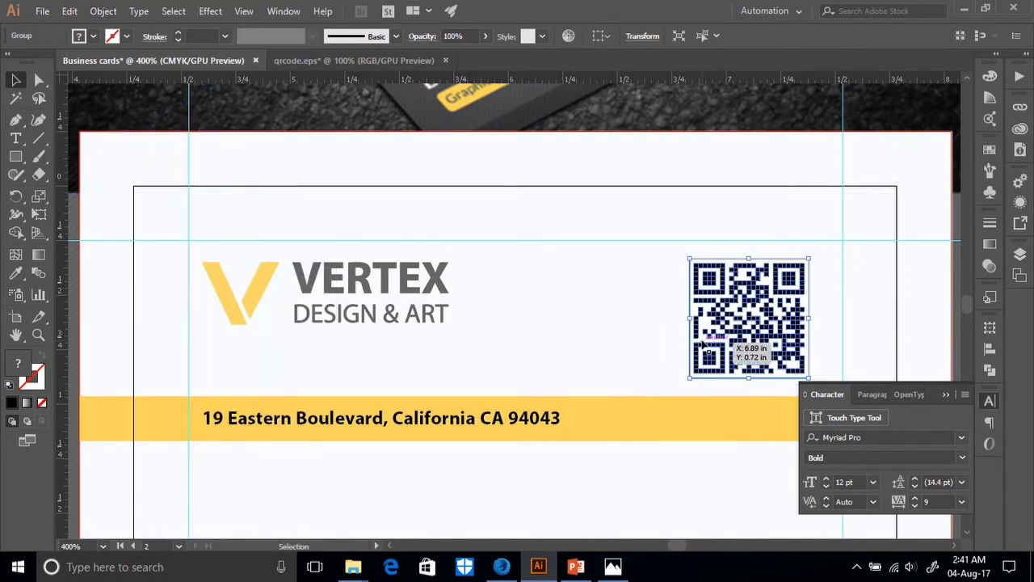
pyautogui.click(651, 319)
pyautogui.click(691, 317)
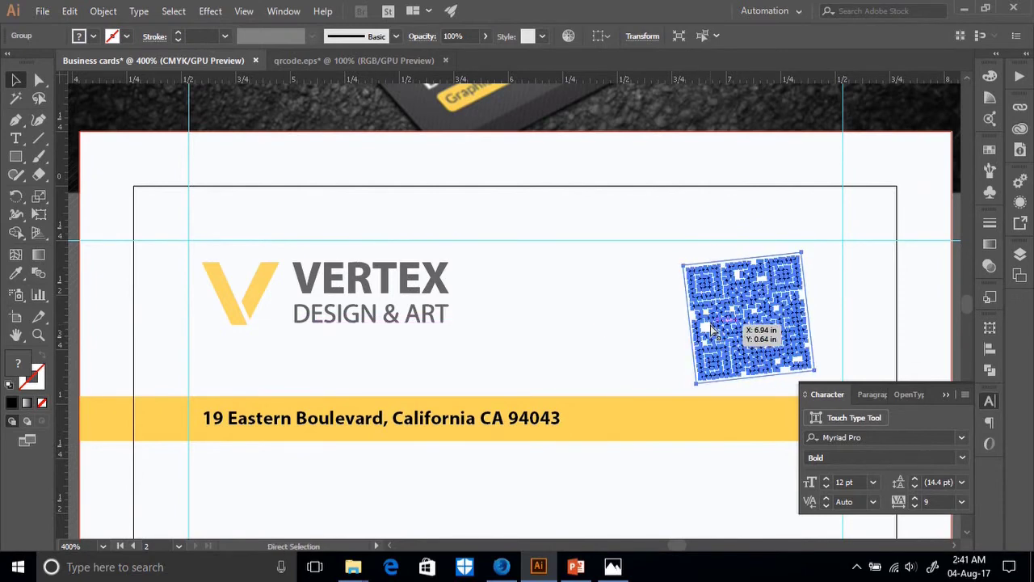
pyautogui.rightClick(711, 328)
pyautogui.click(763, 423)
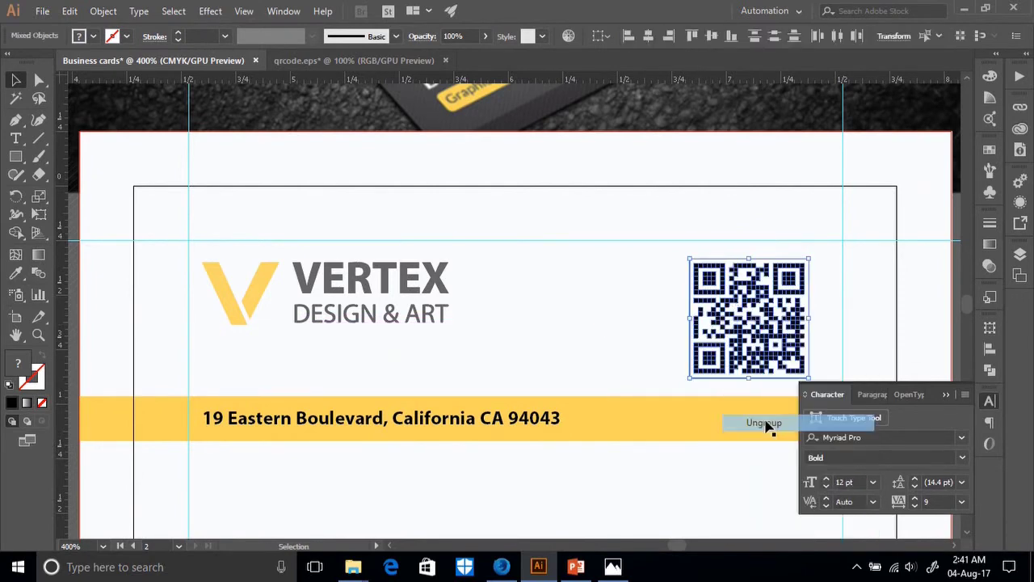
# Move and delete the QR's white background path, restore it with Ctrl+Z, and give it a stroke.
pyautogui.click(622, 343)
pyautogui.click(698, 312)
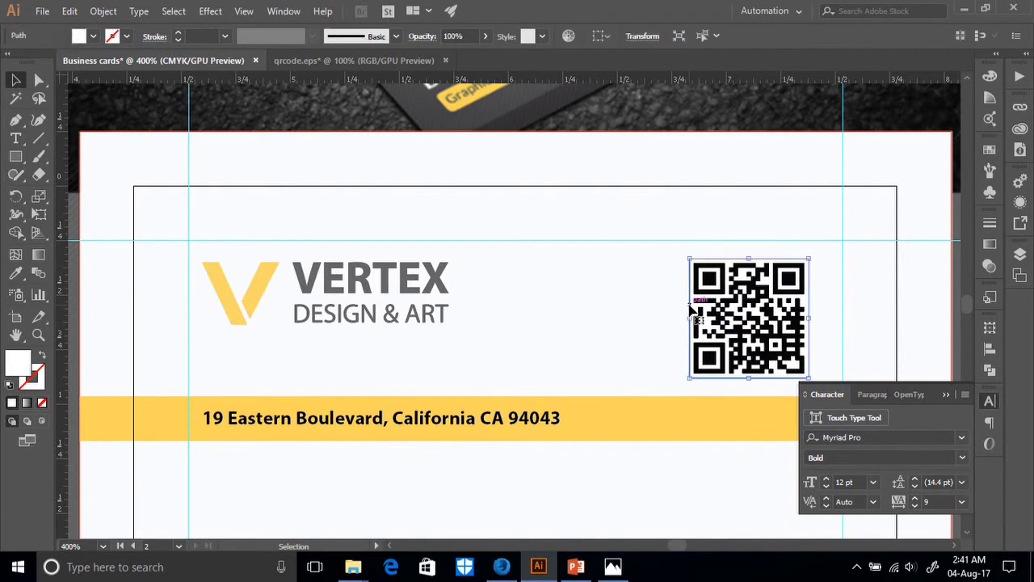
pyautogui.moveTo(698, 305); pyautogui.dragTo(607, 312)
pyautogui.press('Delete')
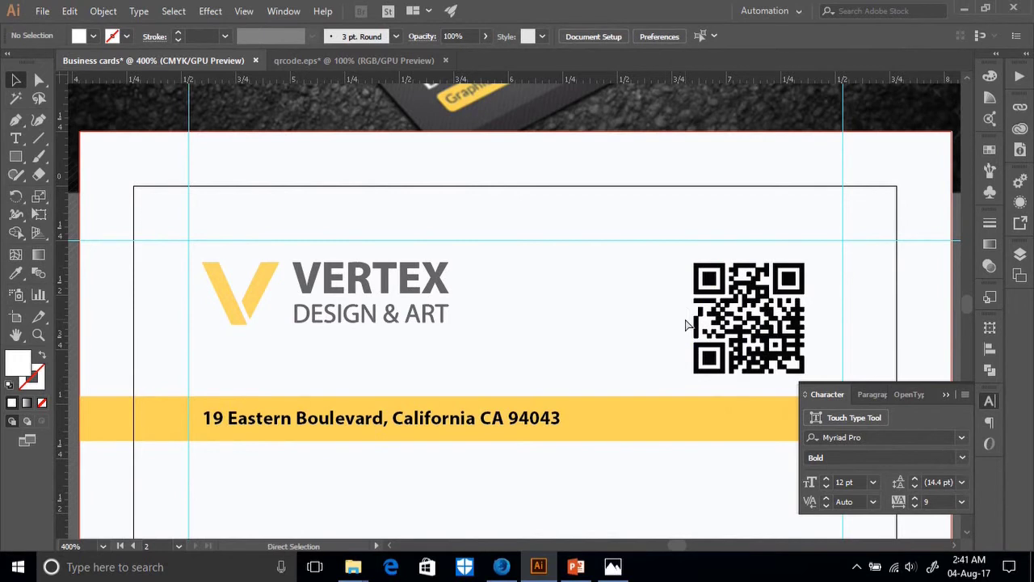
pyautogui.hotkey('ctrl', 'z')
pyautogui.hotkey('ctrl', 'z')
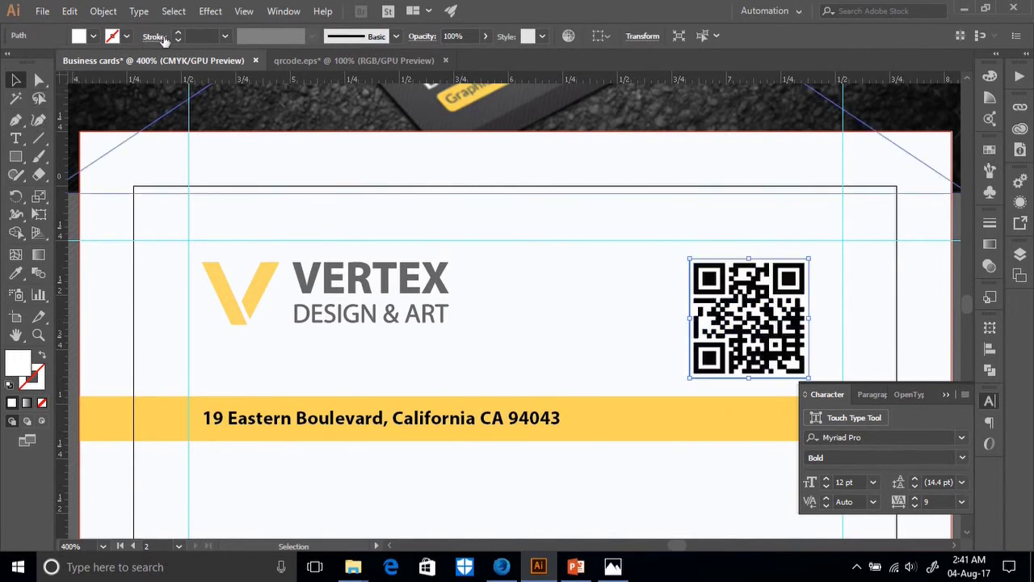
pyautogui.click(178, 34)
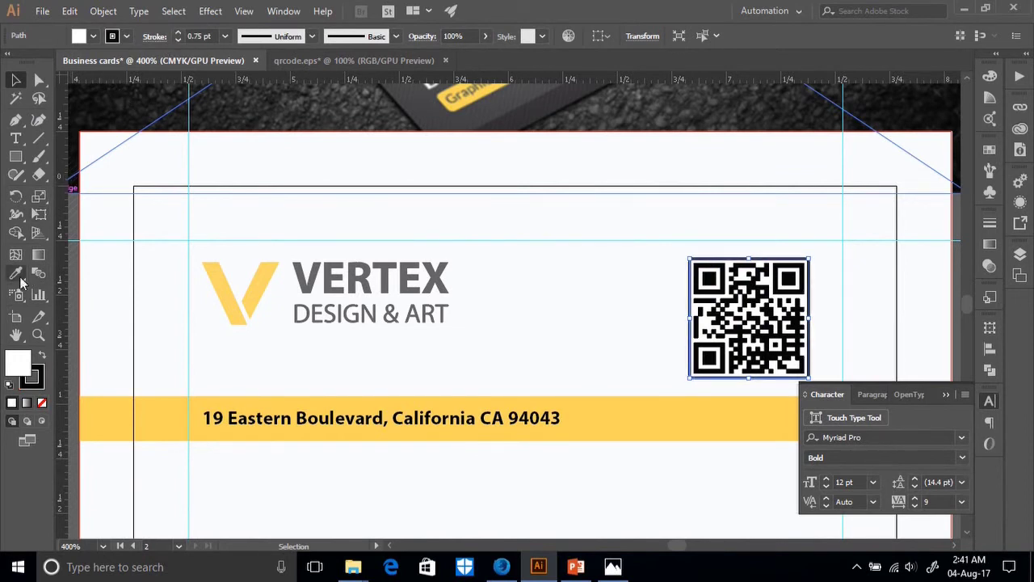
# Sample the V logo's yellow onto the QR path, remove its fill, set 1 pt, and swap fill and stroke.
pyautogui.click(36, 377)
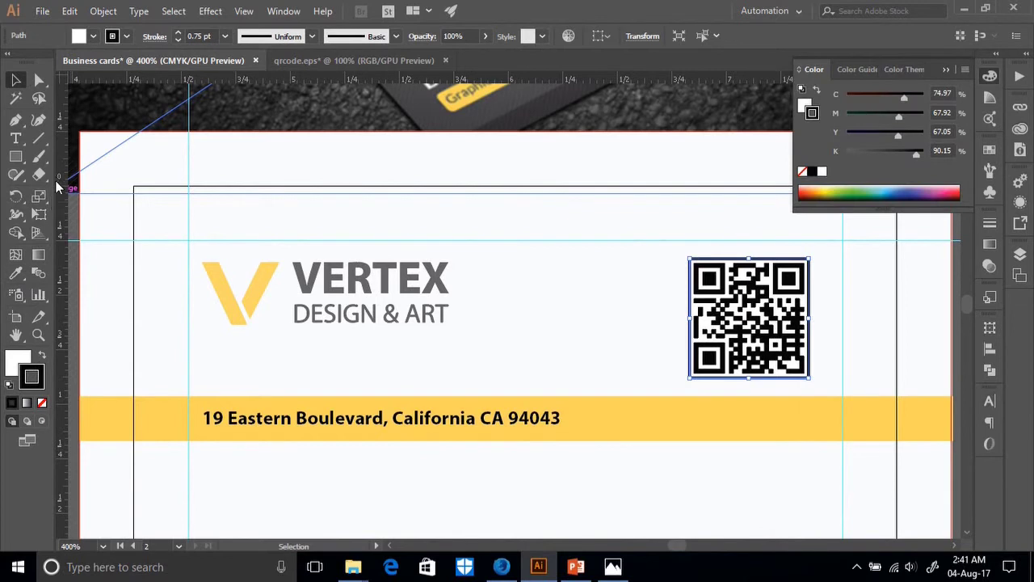
pyautogui.click(15, 272)
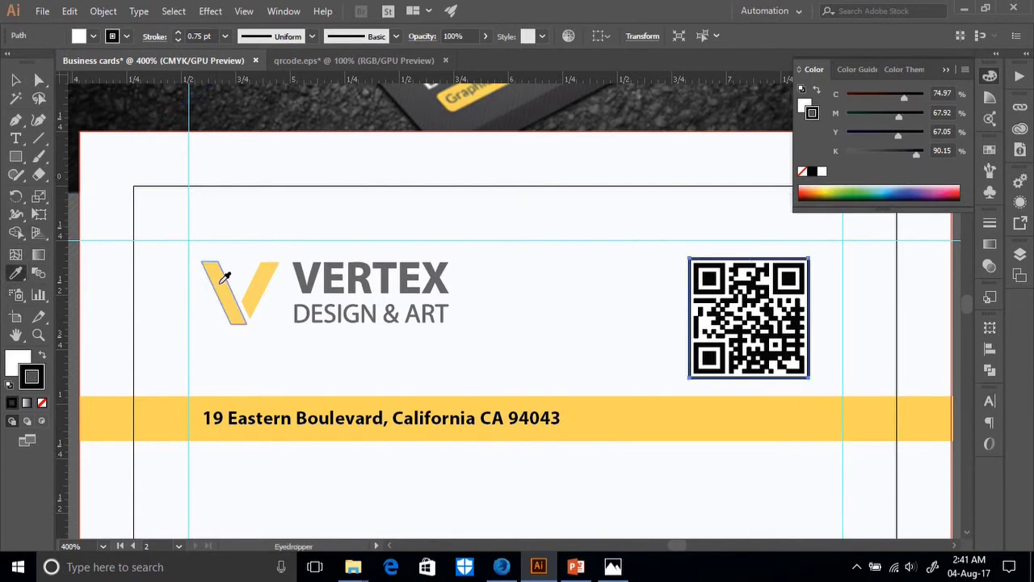
pyautogui.click(221, 271)
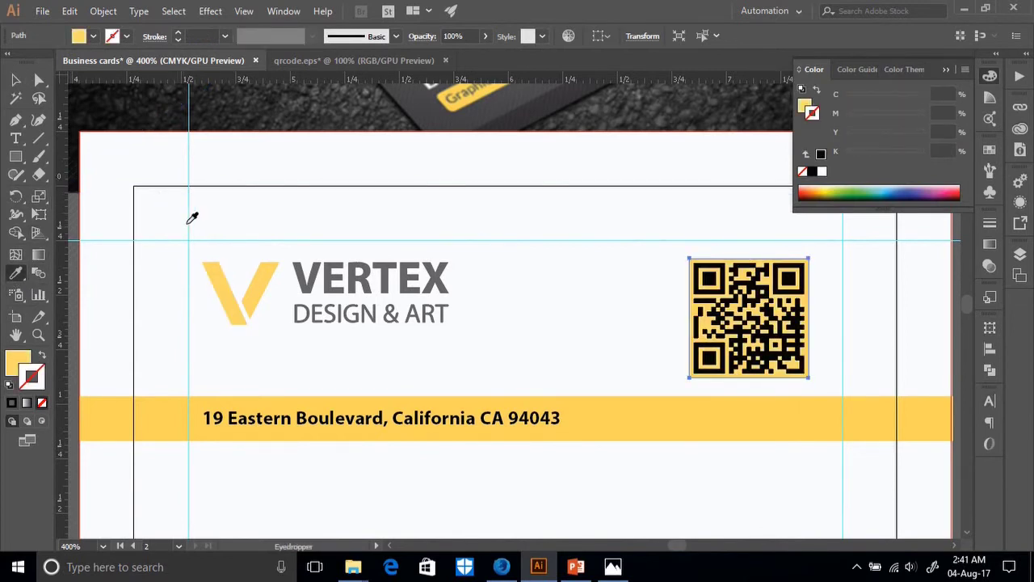
pyautogui.click(94, 37)
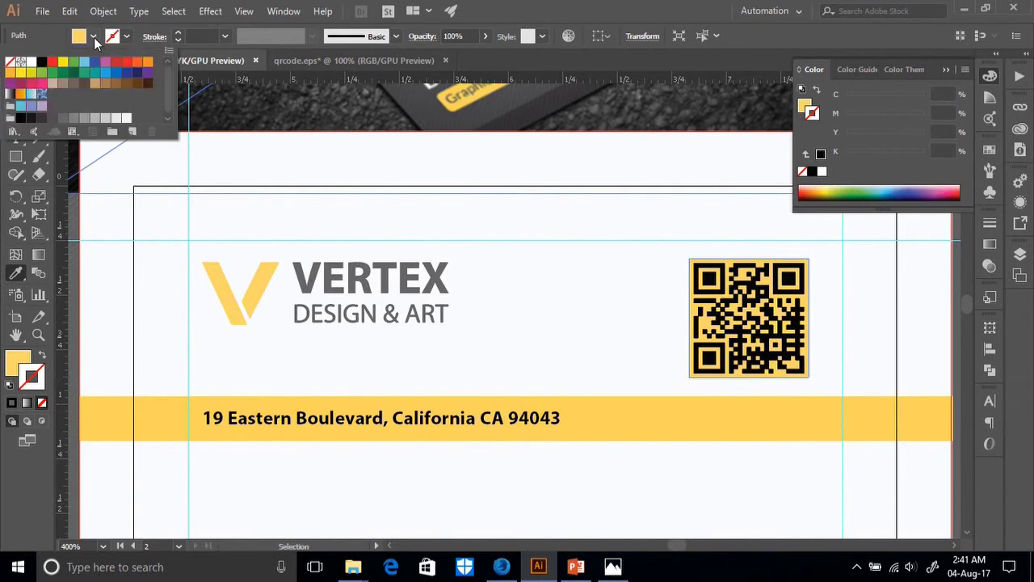
pyautogui.click(9, 62)
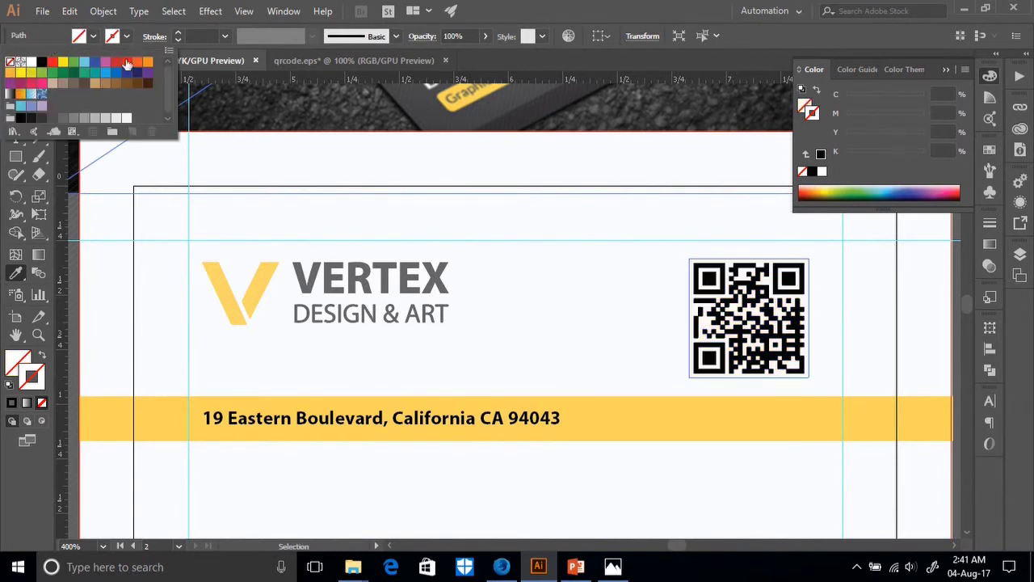
pyautogui.click(178, 36)
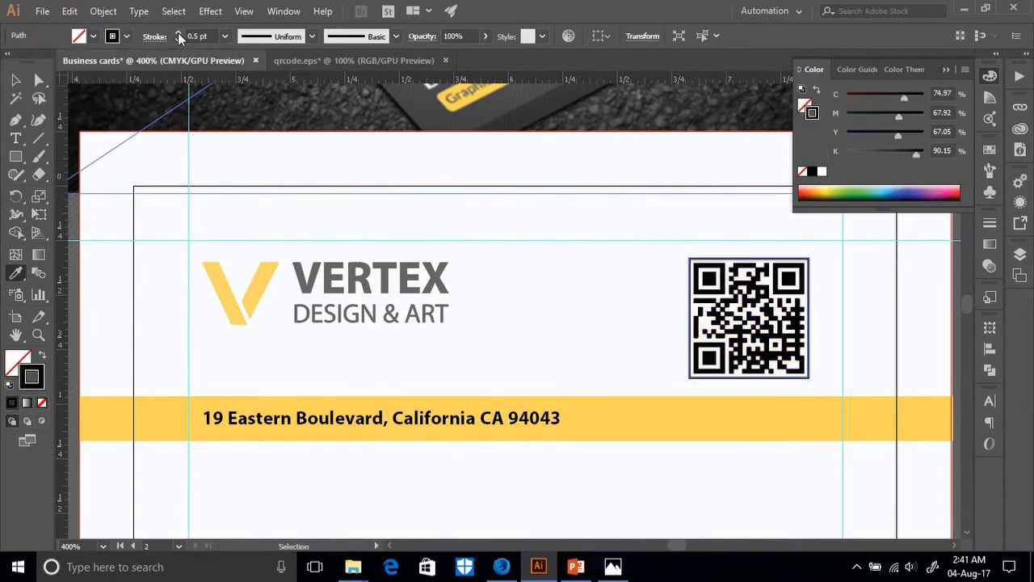
pyautogui.click(212, 266)
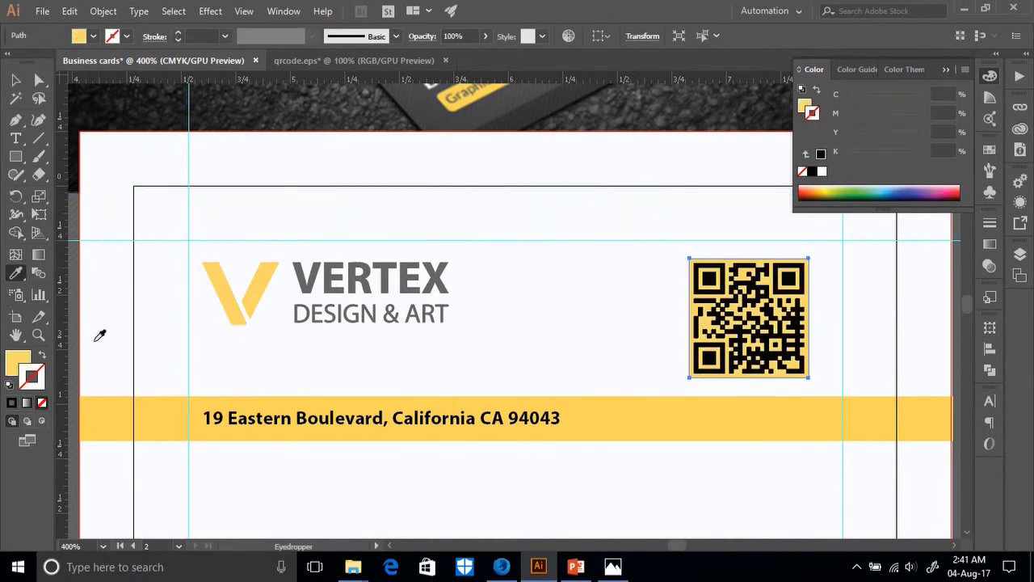
pyautogui.click(42, 357)
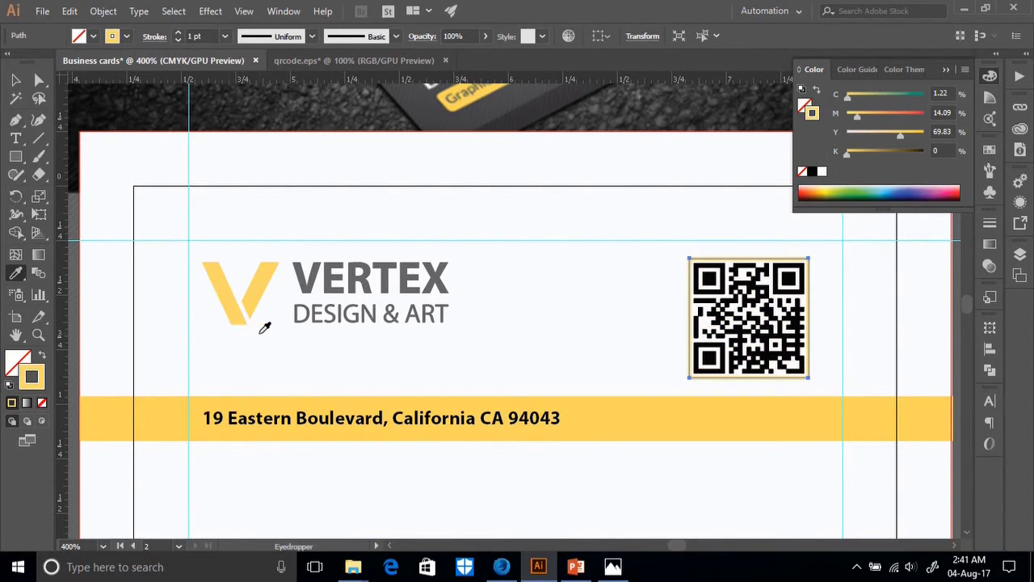
# Test a 2 pt yellow frame, revert to 1 pt, and zoom out before returning to the browser.
pyautogui.keyDown('ctrl'); pyautogui.click(198, 164); pyautogui.keyUp('ctrl')
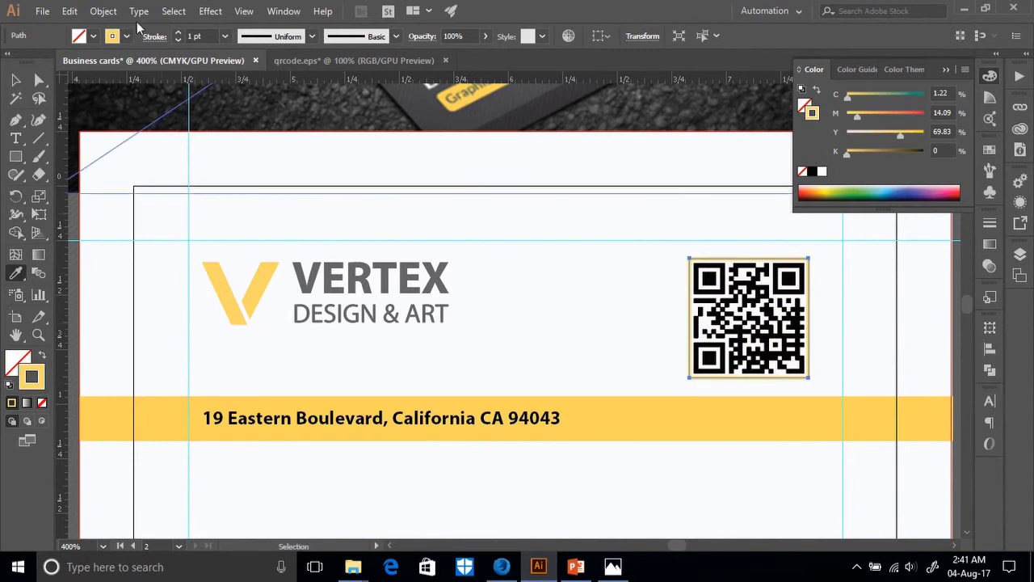
pyautogui.click(179, 31)
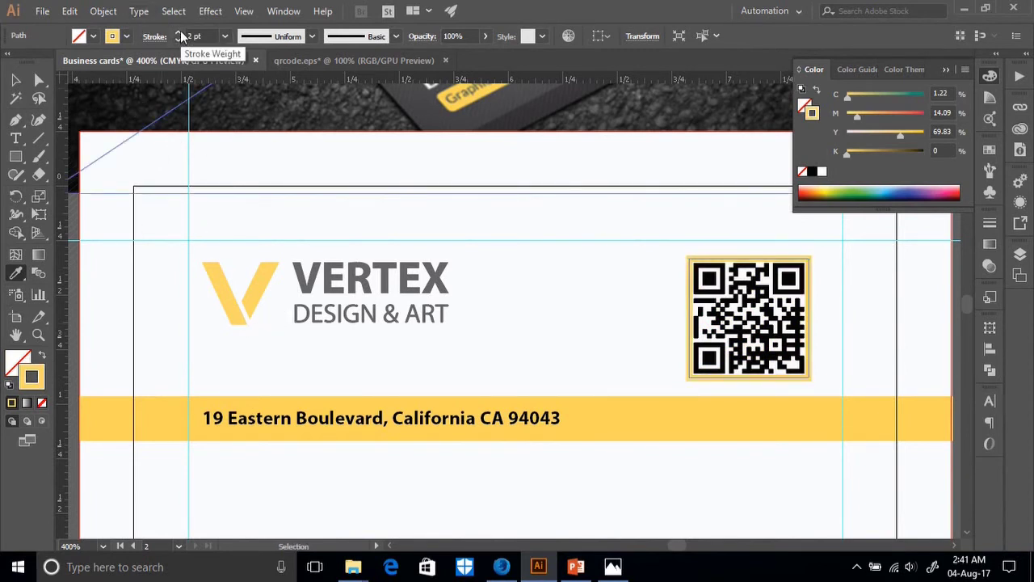
pyautogui.click(180, 41)
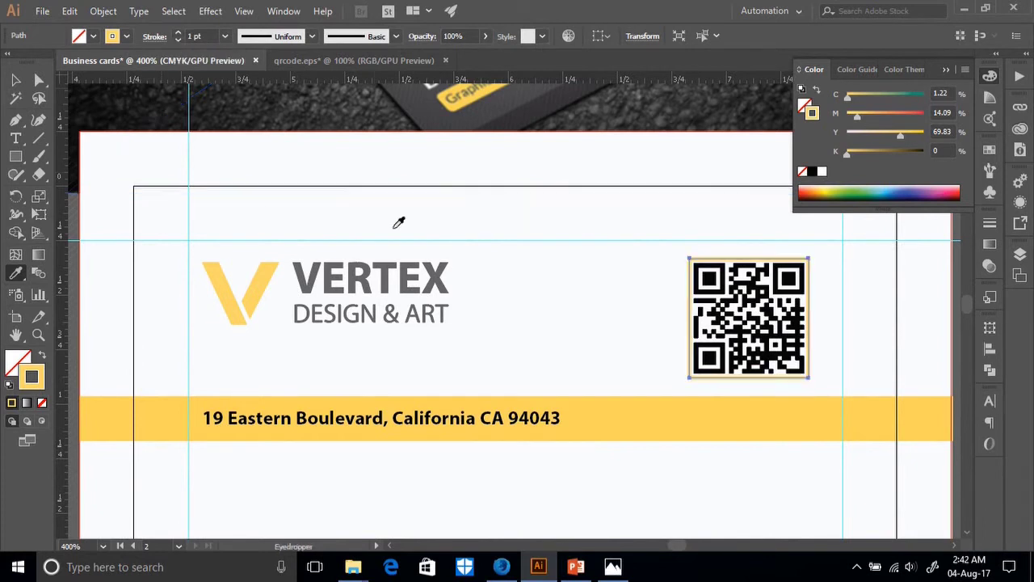
pyautogui.press('v')
pyautogui.click(253, 174)
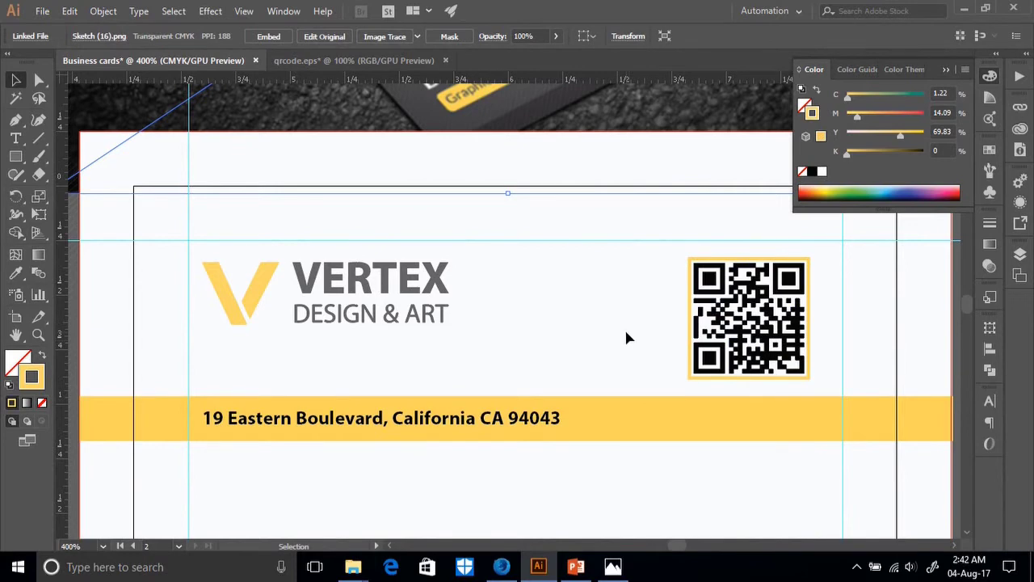
pyautogui.hotkey('ctrl', '-')
pyautogui.hotkey('ctrl', '-')
pyautogui.scroll(-3, 626, 336)
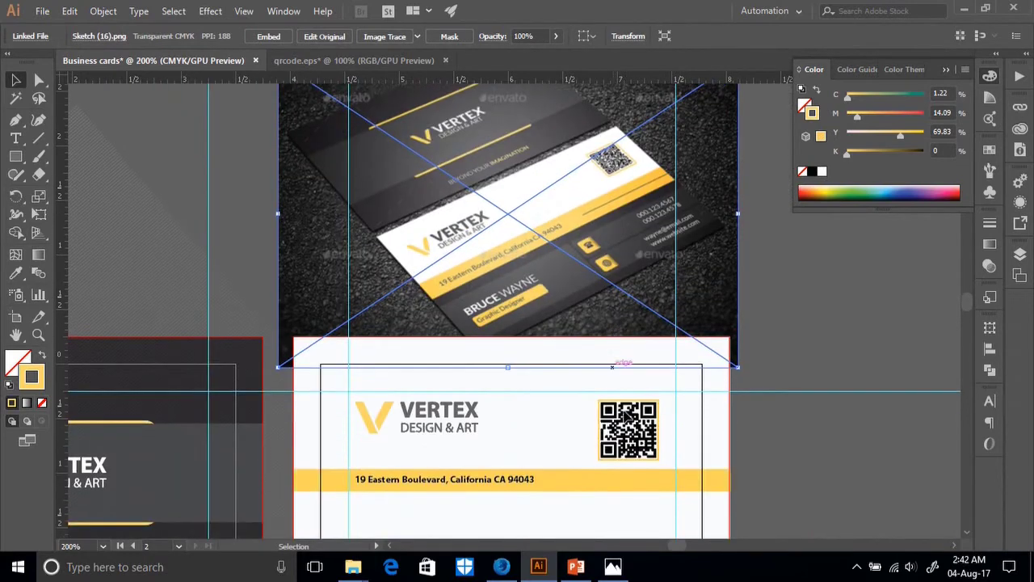
pyautogui.click(502, 566)
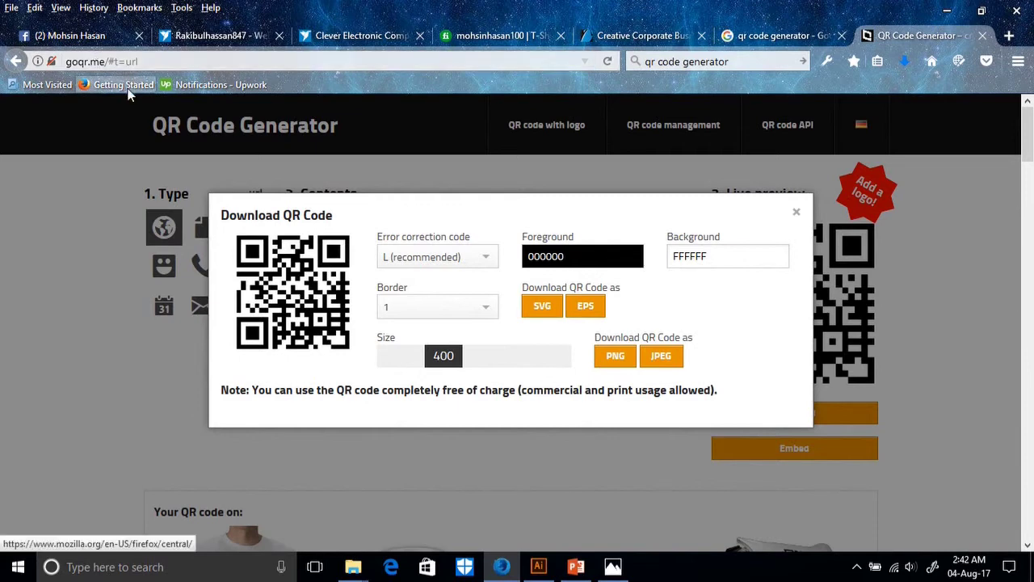
# Close the download dialog and reload the page with the address trimmed to plain goqr.me.
pyautogui.click(150, 141)
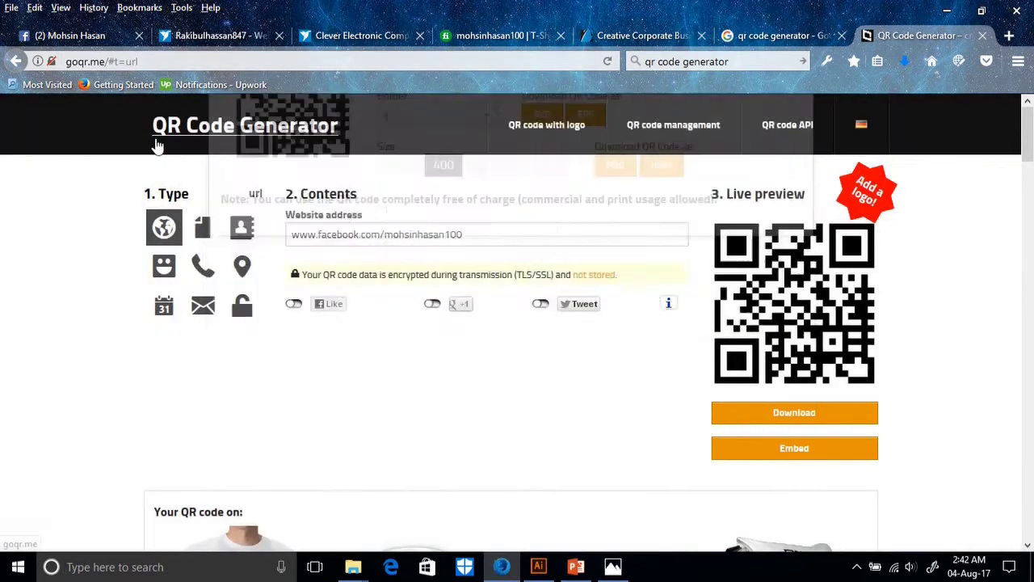
pyautogui.click(162, 61)
pyautogui.moveTo(163, 62); pyautogui.dragTo(143, 62)
pyautogui.doubleClick(171, 59)
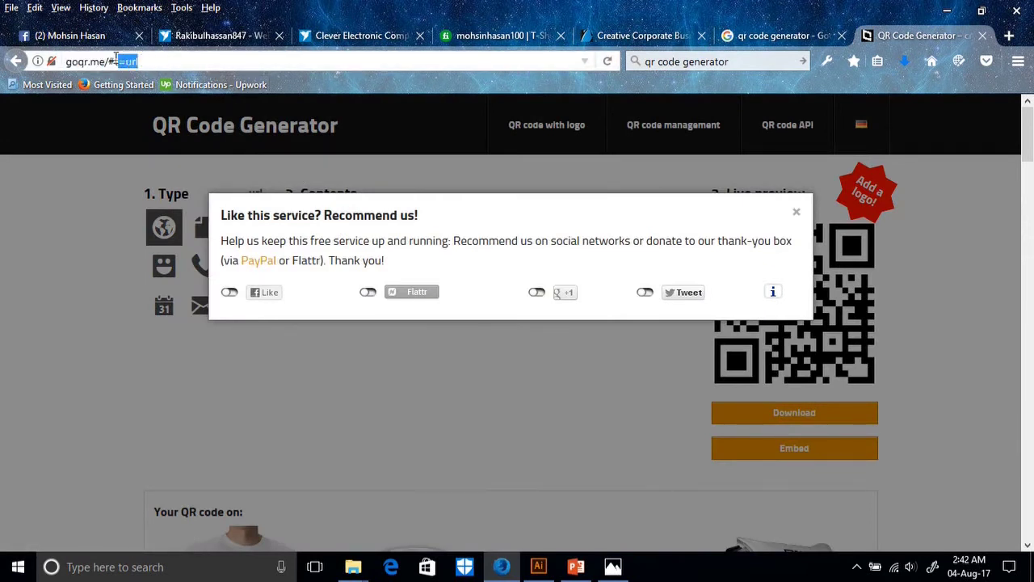
pyautogui.press('BackSpace')
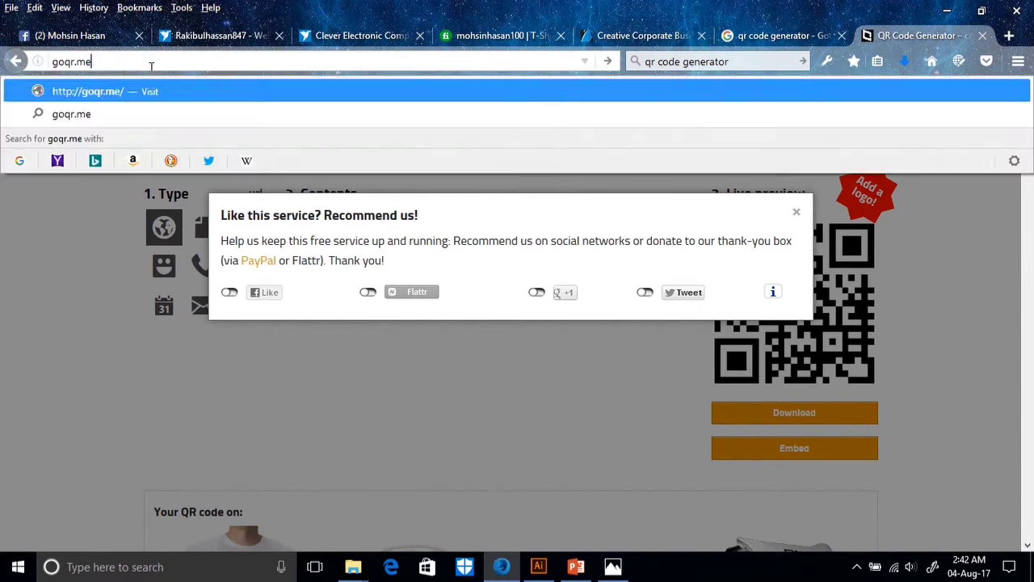
pyautogui.press('Return')
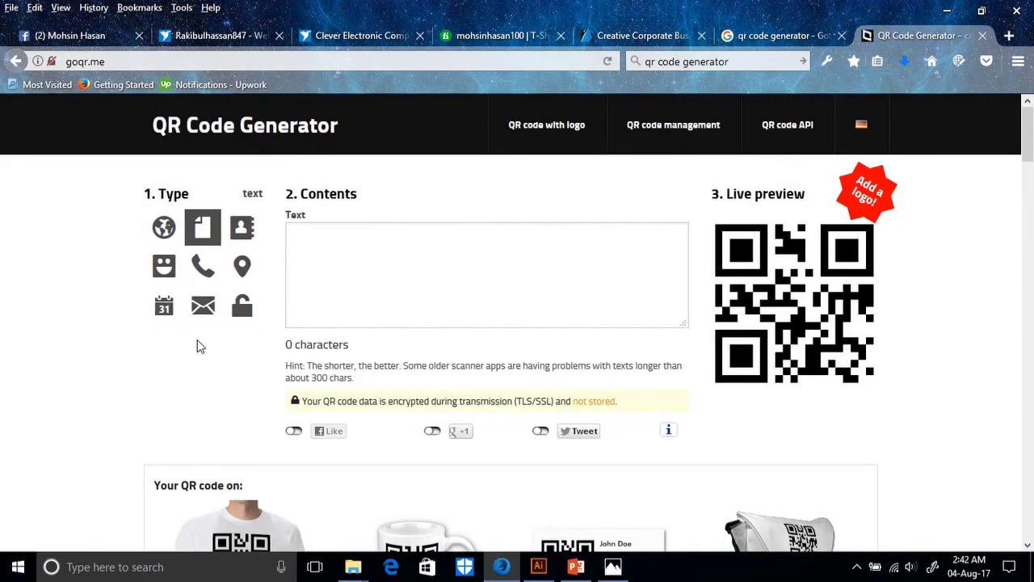
pyautogui.scroll(-4, 208, 345)
pyautogui.scroll(4, 260, 353)
# Choose the website URL type and paste the Facebook profile address into Website address.
pyautogui.click(761, 32)
pyautogui.scroll(4, 275, 258)
pyautogui.scroll(-3, 261, 350)
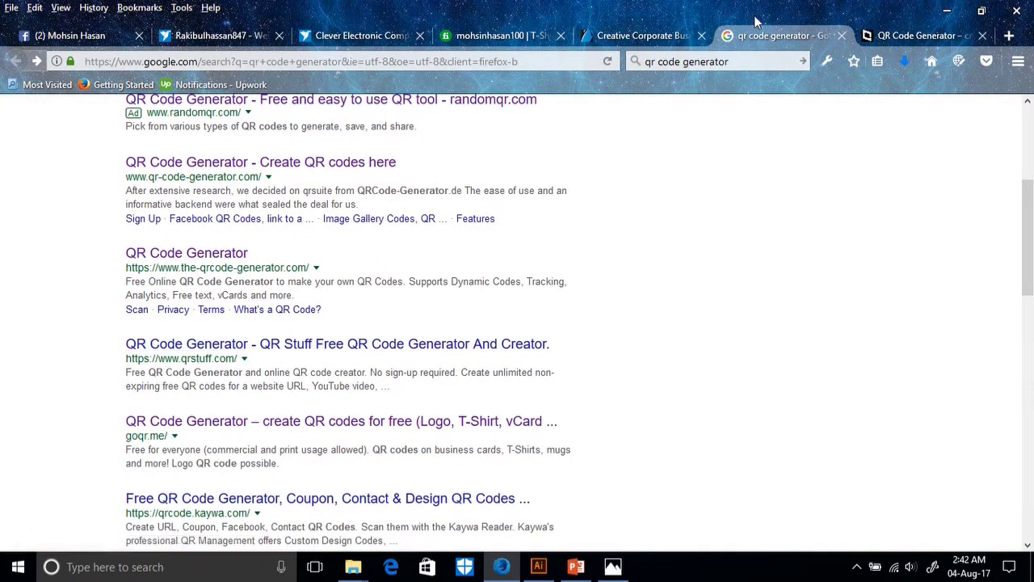
pyautogui.click(869, 34)
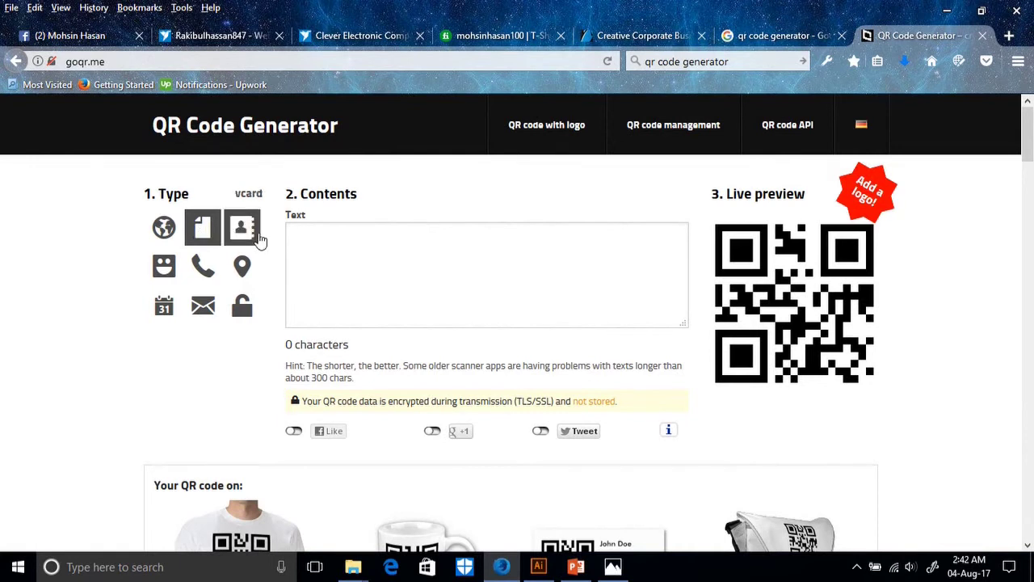
pyautogui.click(166, 232)
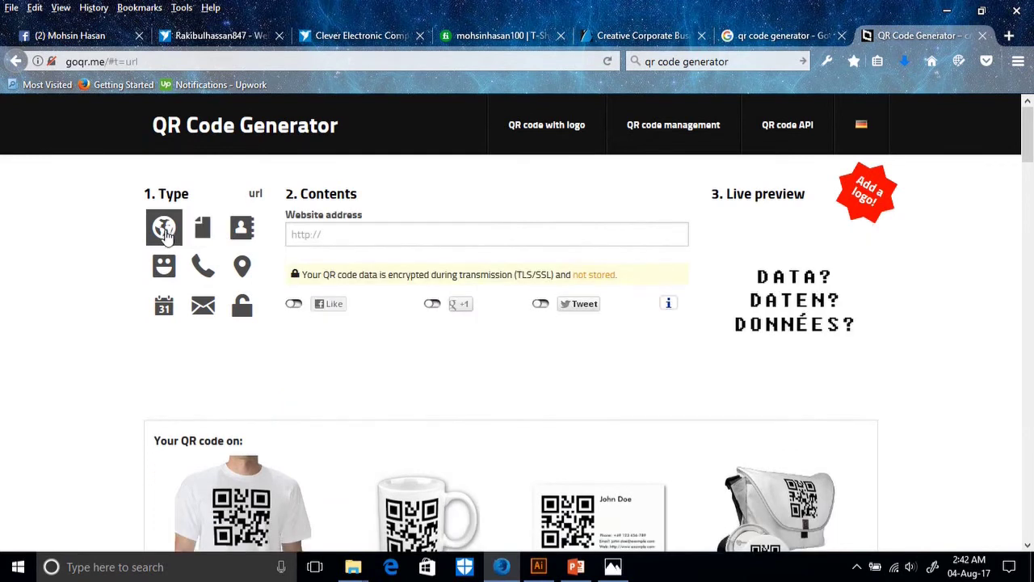
pyautogui.click(355, 241)
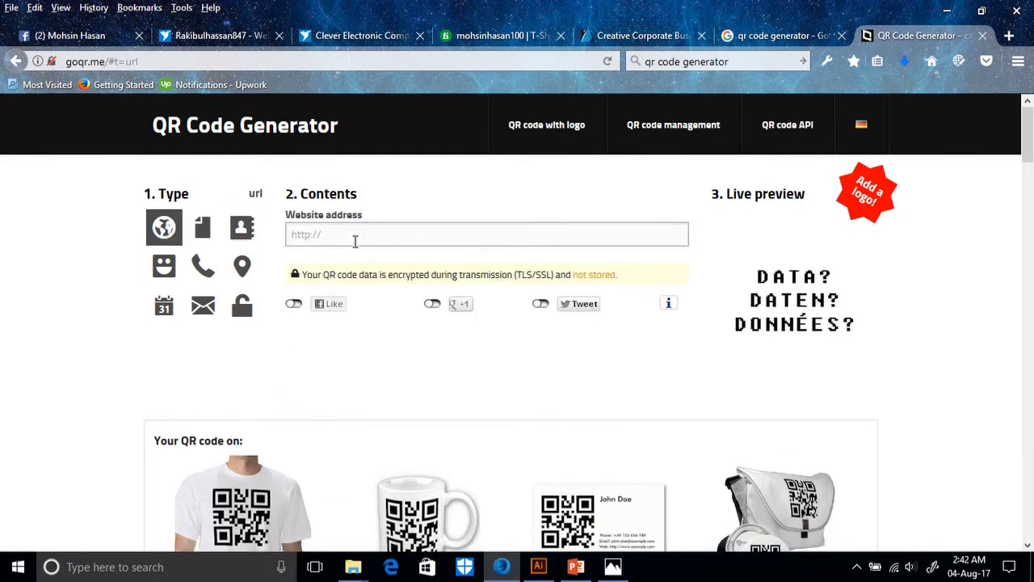
pyautogui.hotkey('ctrl', 'v')
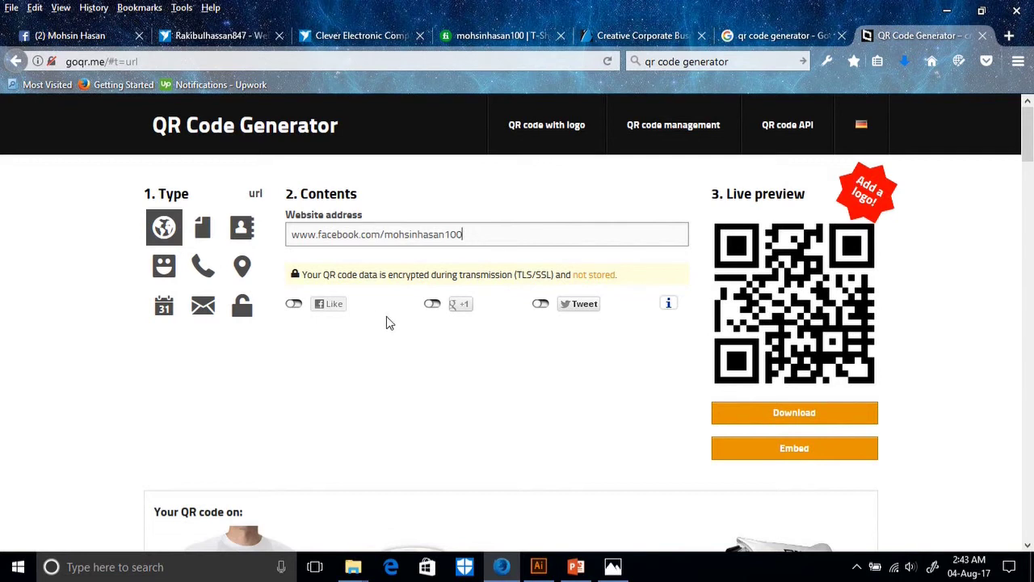
# Replace the QR generator's website address with the copied Facebook profile link.
pyautogui.moveTo(463, 234); pyautogui.dragTo(242, 246)
pyautogui.hotkey('ctrl', 'c')
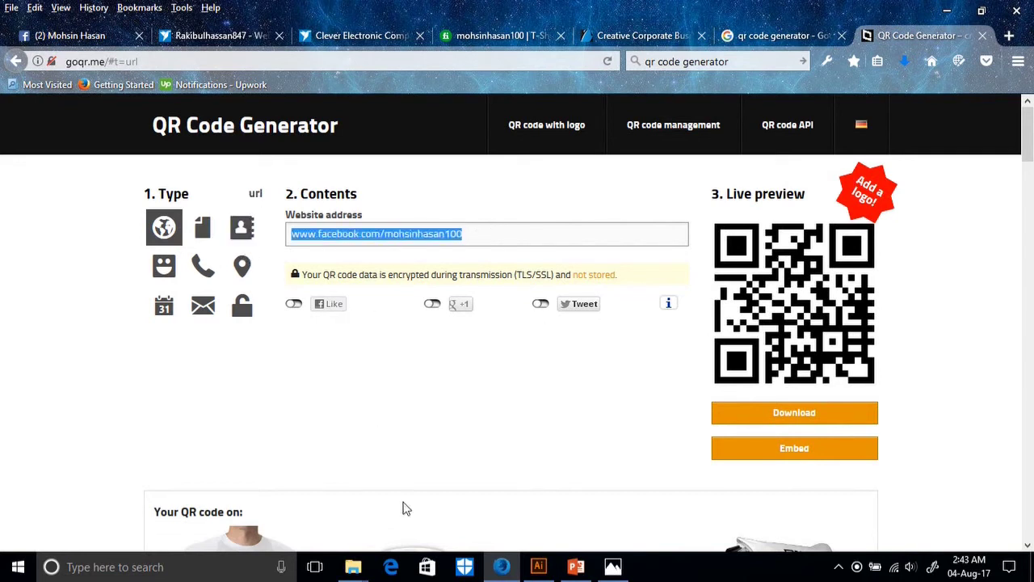
pyautogui.write('google')
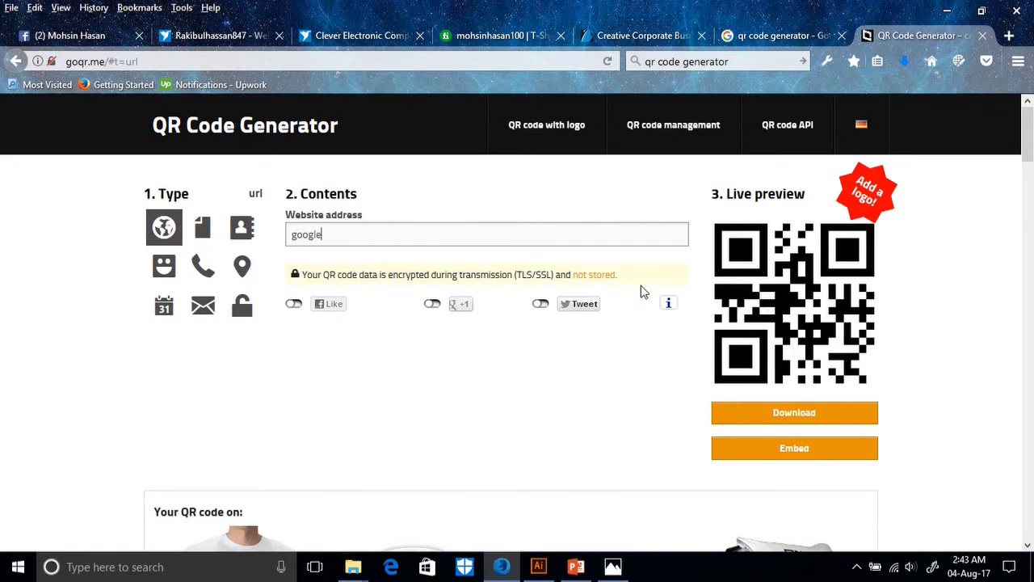
pyautogui.click(71, 35)
pyautogui.click(920, 35)
pyautogui.doubleClick(332, 233)
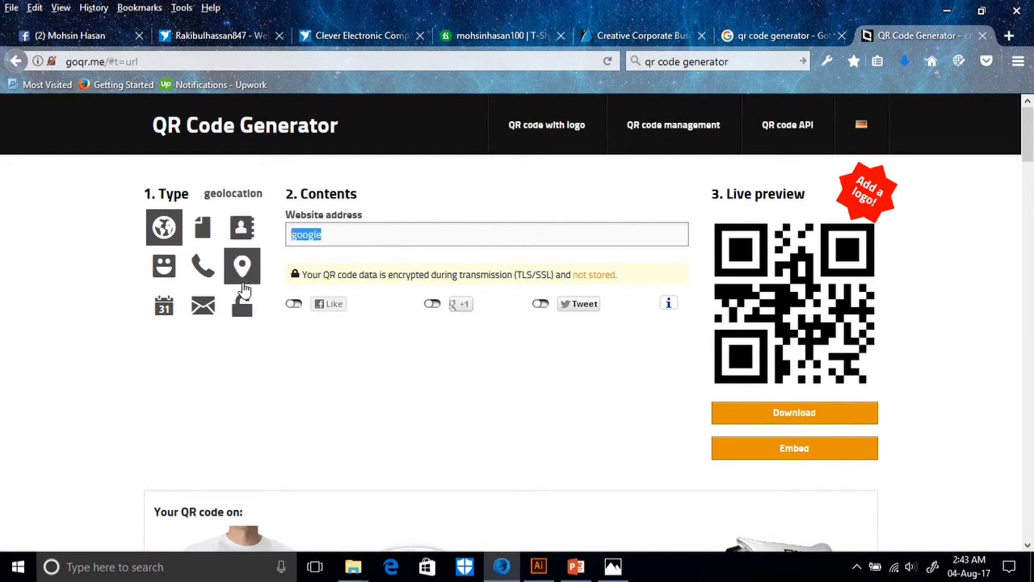
pyautogui.hotkey('ctrl', 'v')
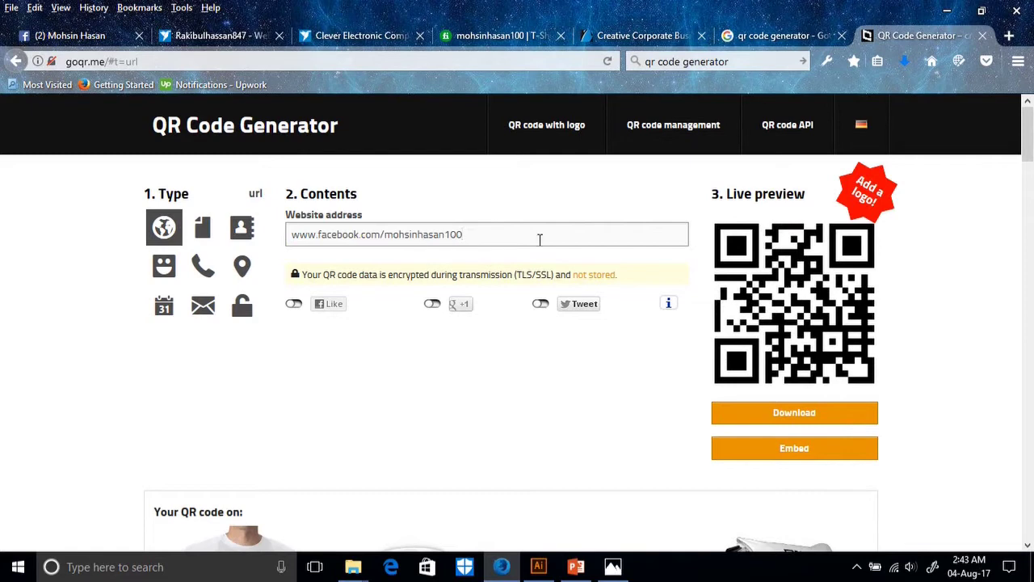
# Download the QR code as an EPS file and open it in Illustrator.
pyautogui.click(791, 409)
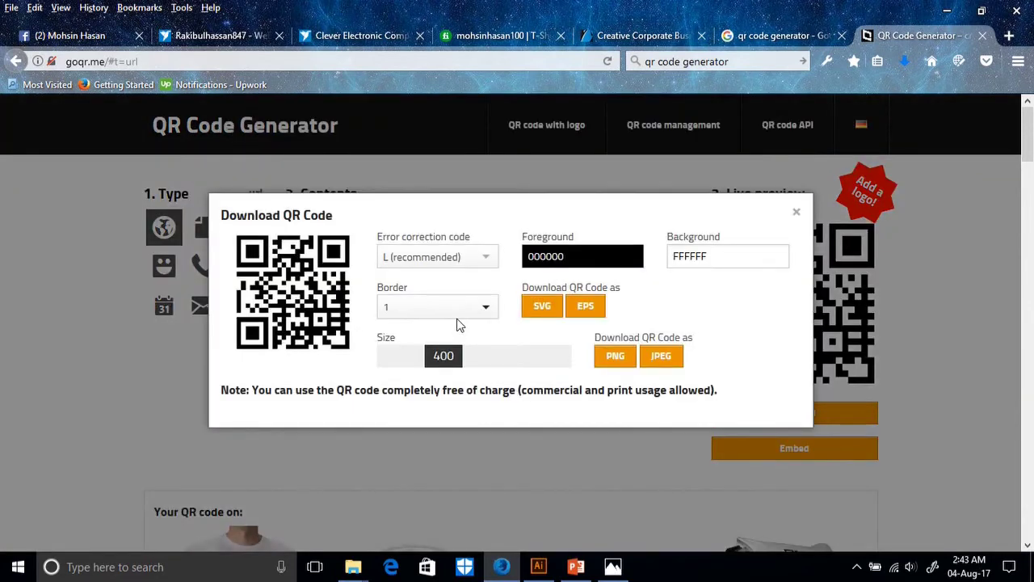
pyautogui.click(587, 309)
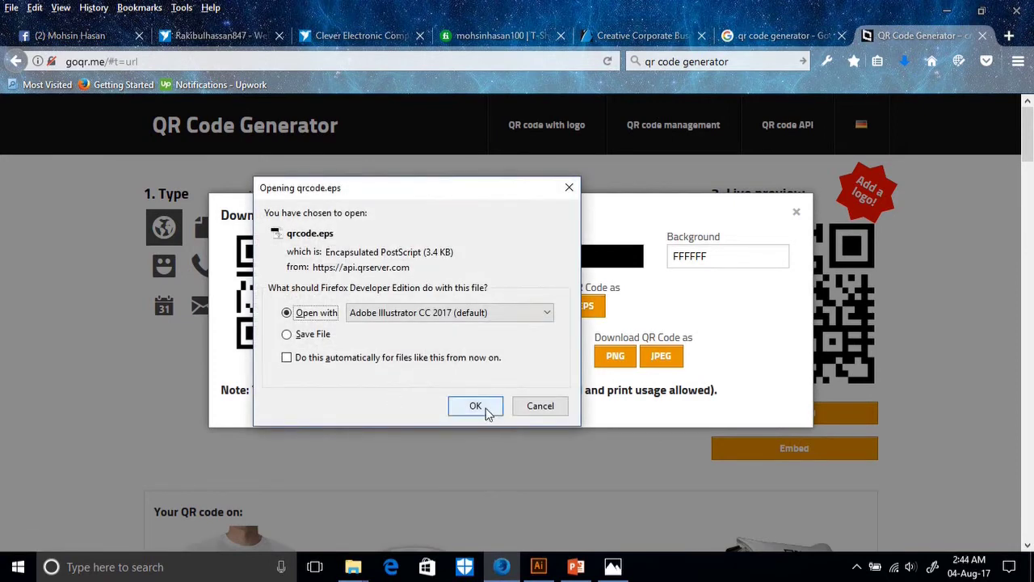
pyautogui.click(476, 406)
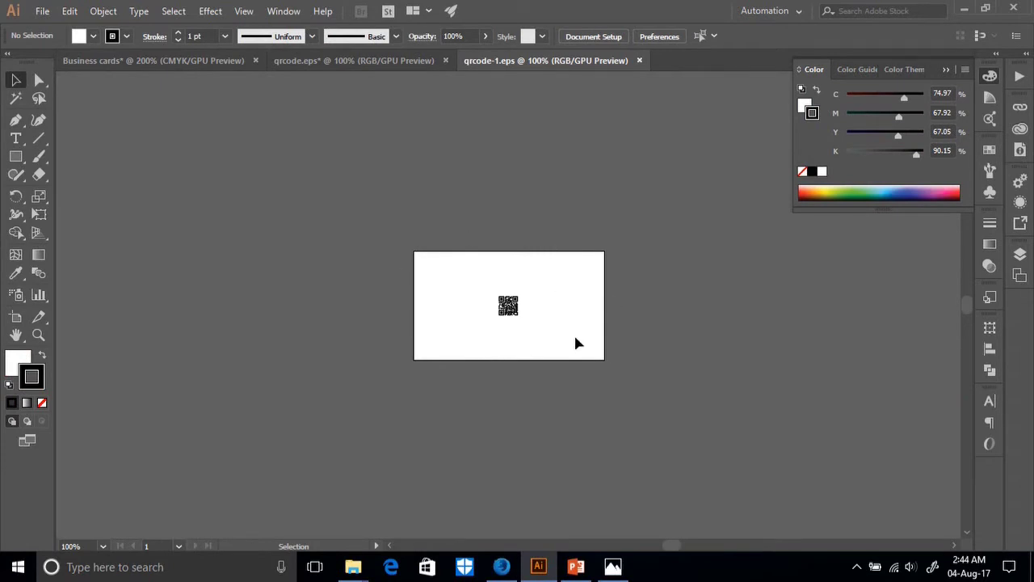
# Move the QR code artwork onto the Vertex business card front.
pyautogui.moveTo(575, 339); pyautogui.dragTo(404, 246)
pyautogui.moveTo(508, 310); pyautogui.dragTo(802, 444)
pyautogui.click(773, 501)
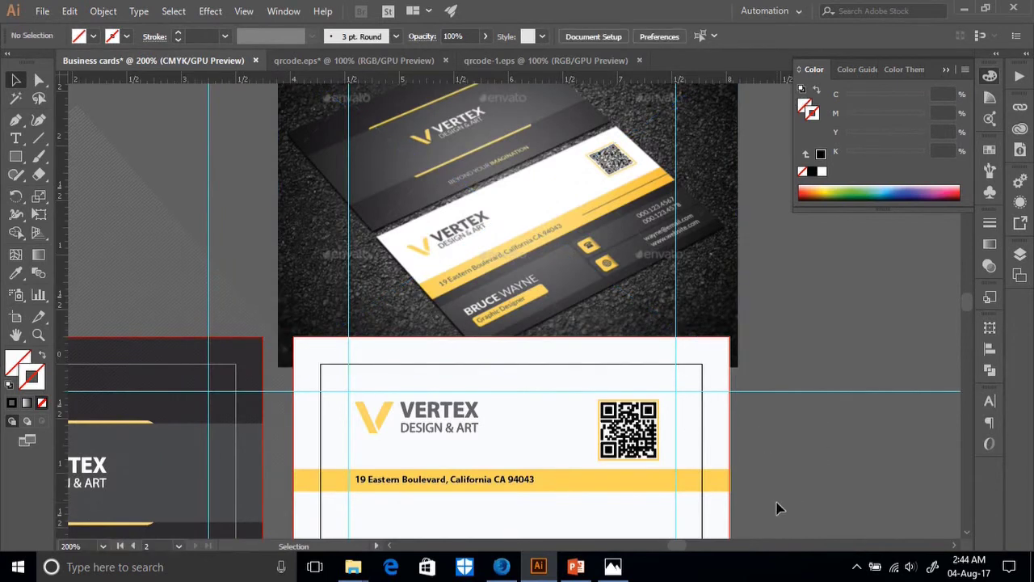
# Close qrcode.eps and qrcode-1.eps without saving, then deselect the mockup photo.
pyautogui.click(417, 61)
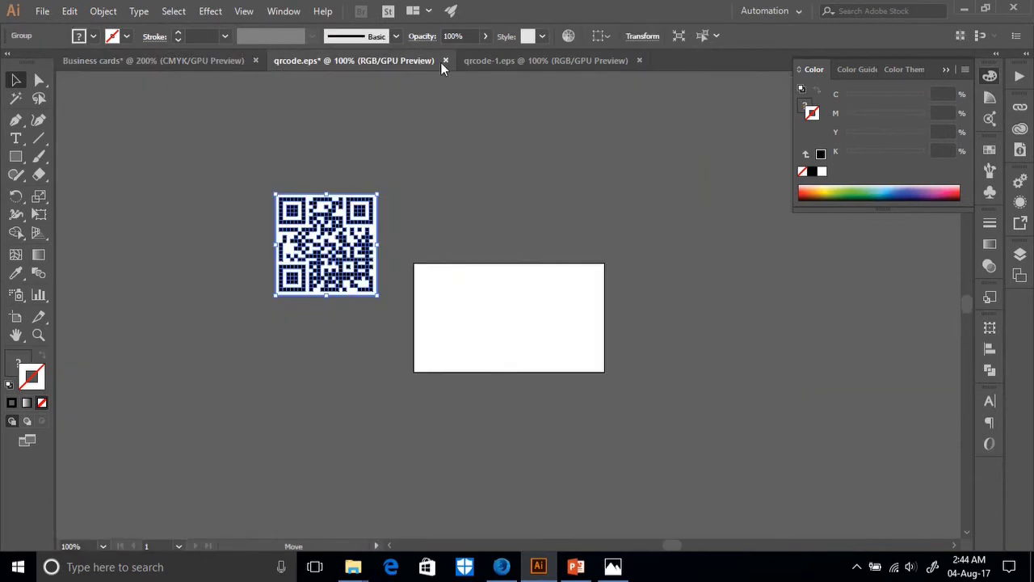
pyautogui.click(444, 60)
pyautogui.click(568, 304)
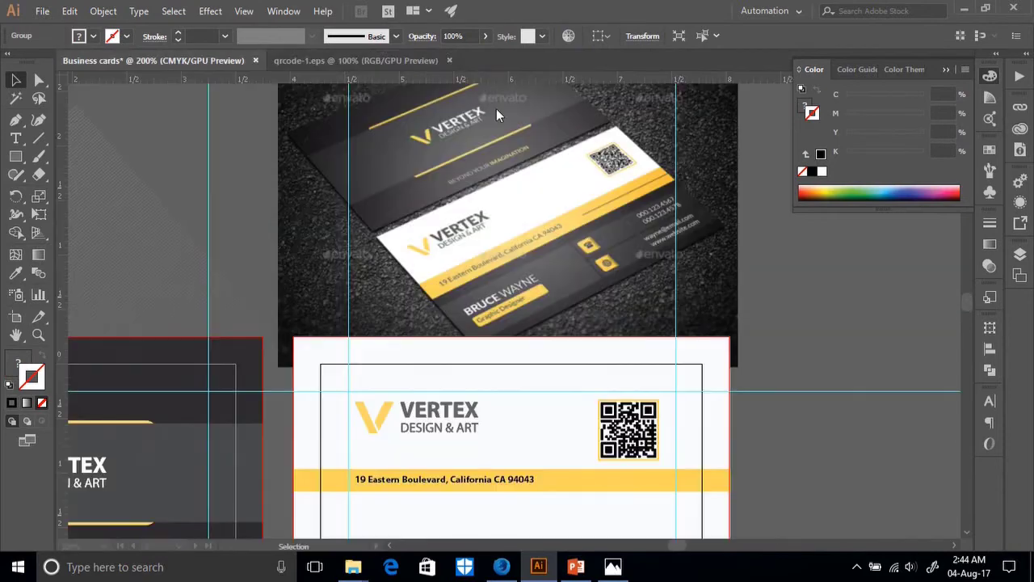
pyautogui.click(391, 58)
pyautogui.click(449, 61)
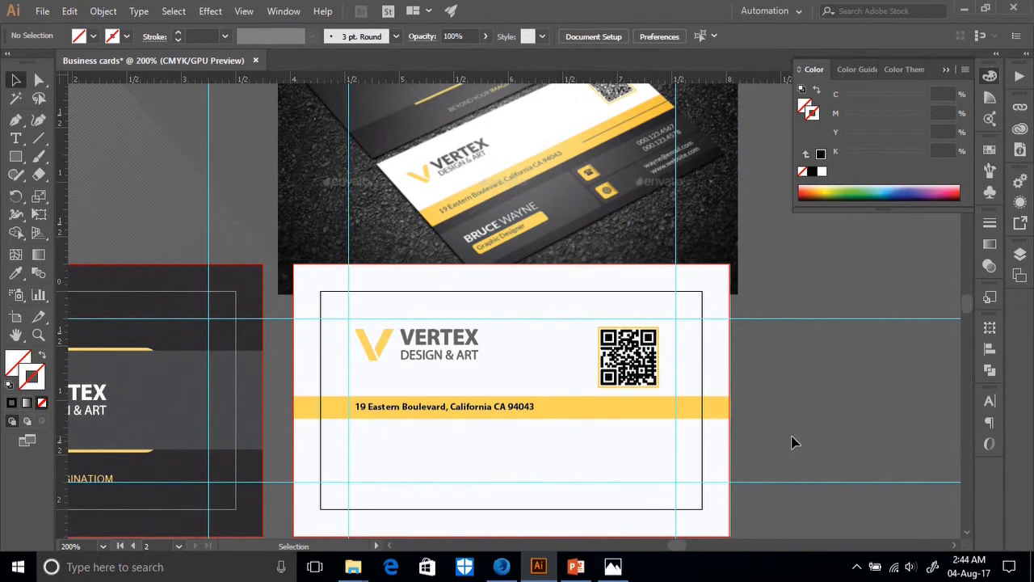
pyautogui.scroll(-2, 792, 441)
pyautogui.scroll(4, 791, 441)
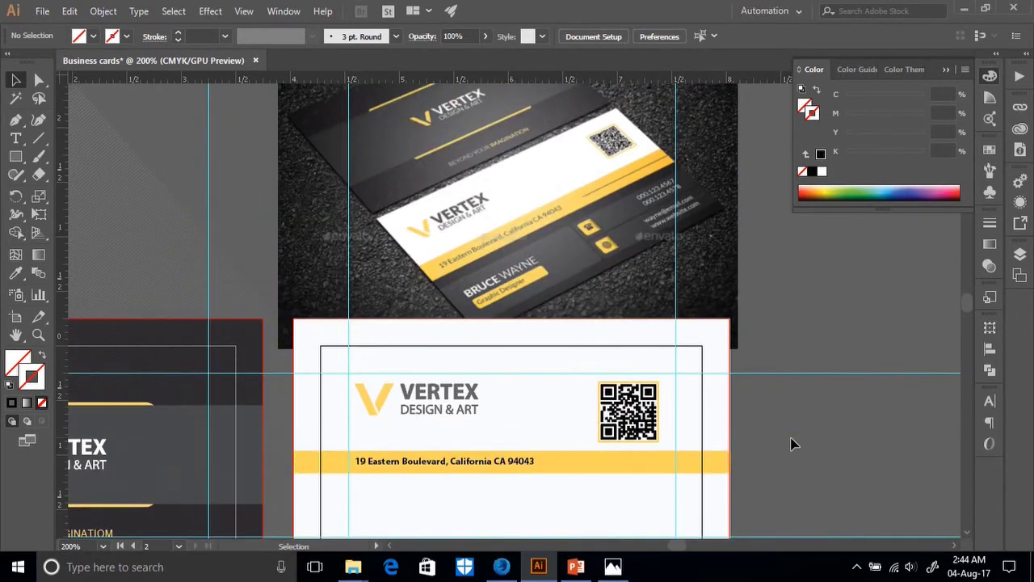
pyautogui.scroll(-1, 791, 445)
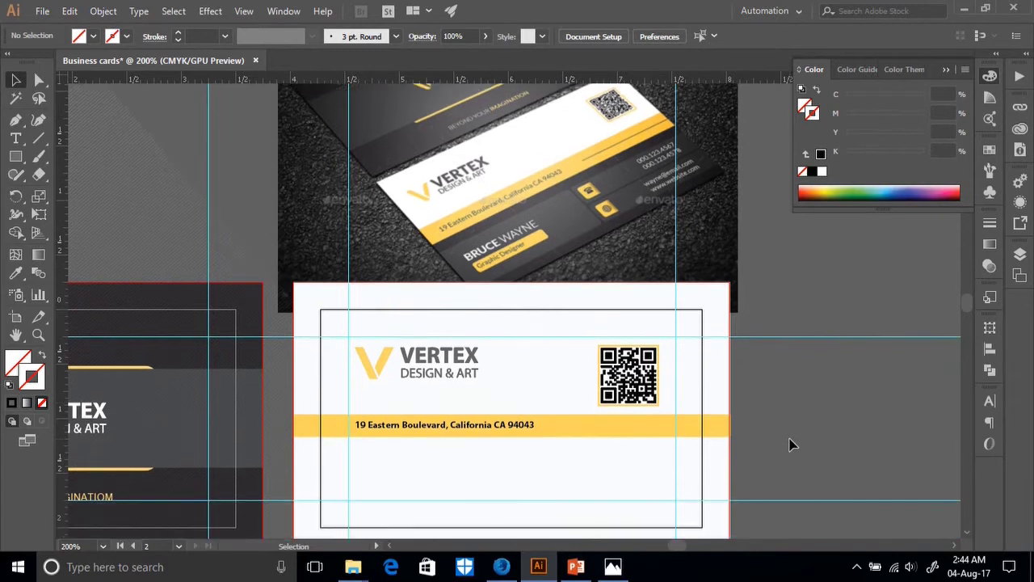
pyautogui.scroll(-1, 792, 444)
pyautogui.scroll(2, 618, 238)
pyautogui.click(616, 192)
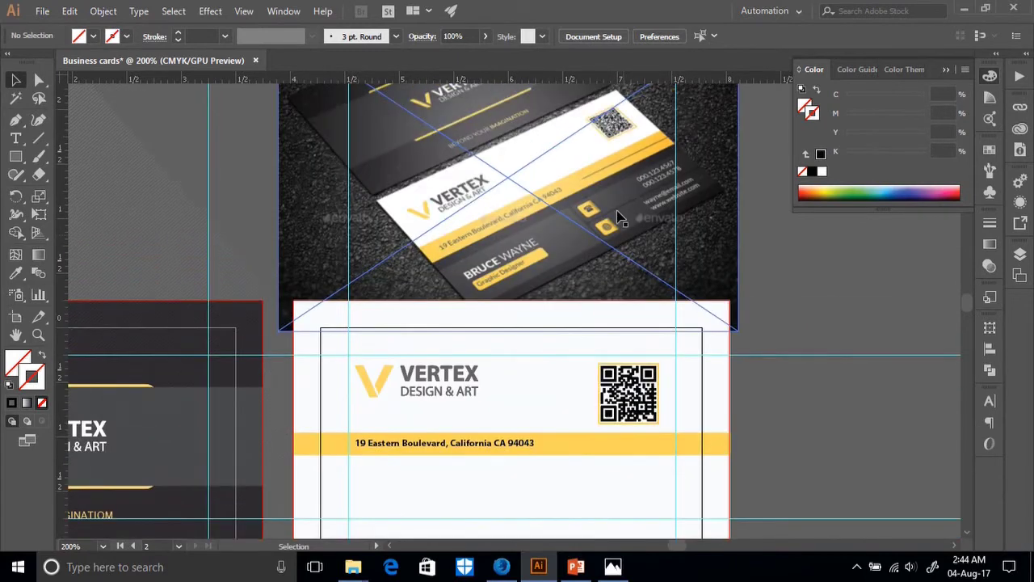
pyautogui.click(162, 218)
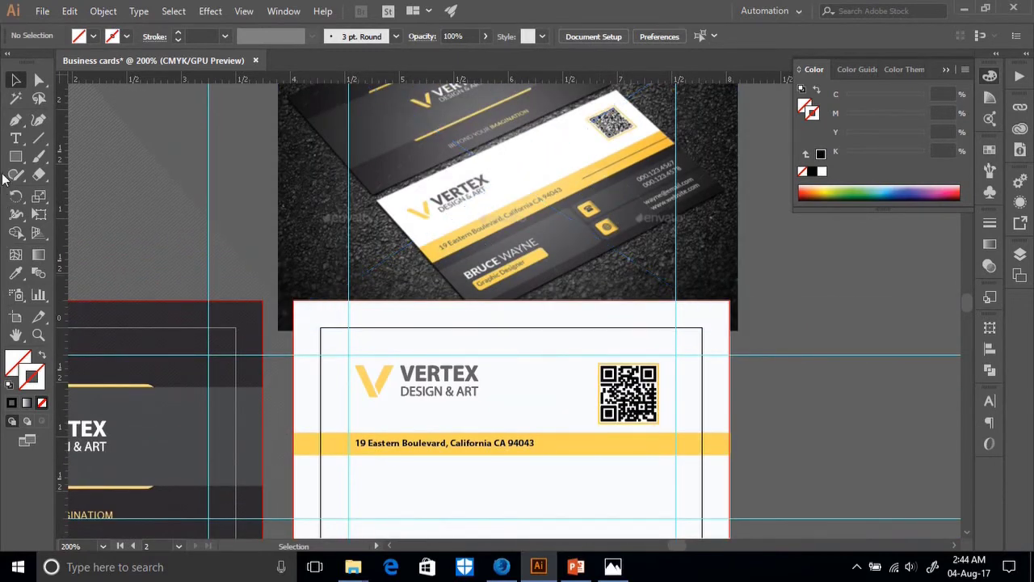
# Draw a line along the yellow address bar with a black 0.5 pt stroke.
pyautogui.click(38, 137)
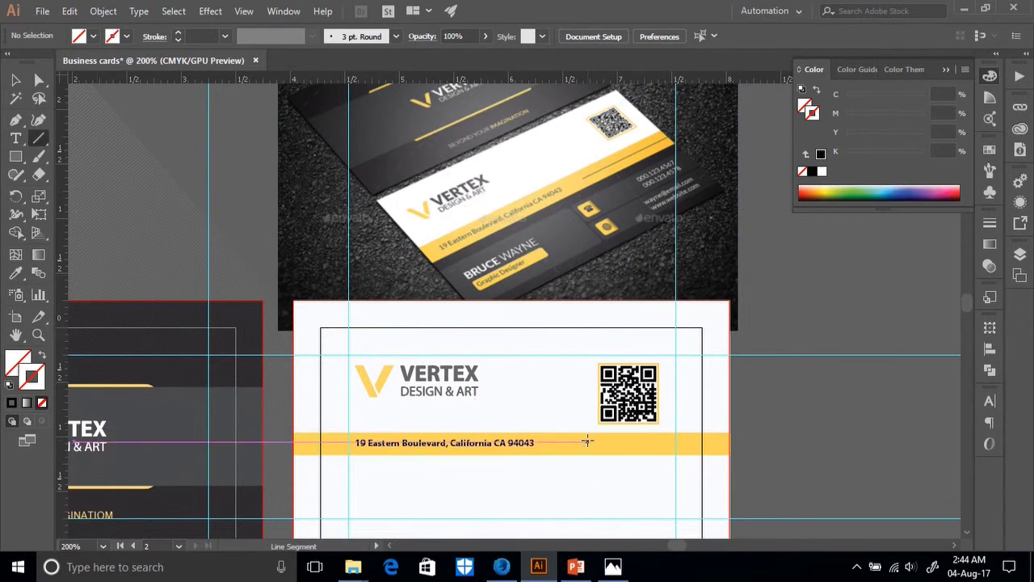
pyautogui.moveTo(589, 443); pyautogui.dragTo(731, 443)
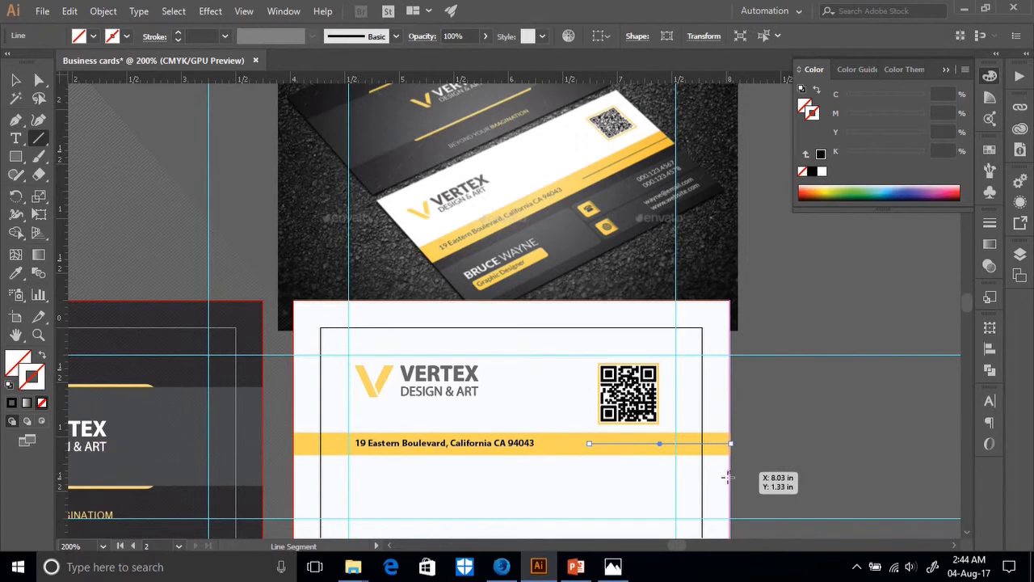
pyautogui.click(180, 33)
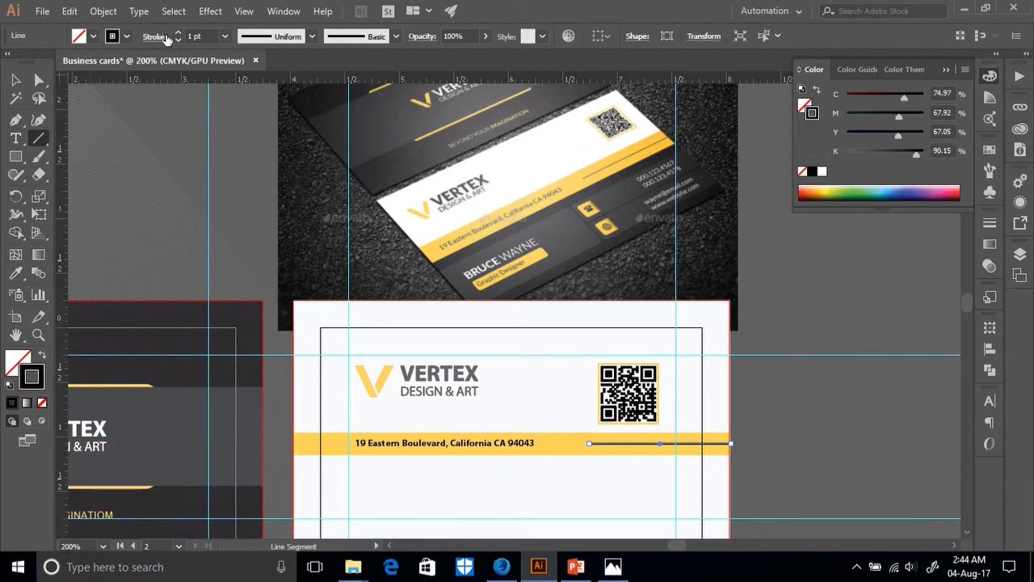
pyautogui.click(177, 40)
pyautogui.click(177, 40)
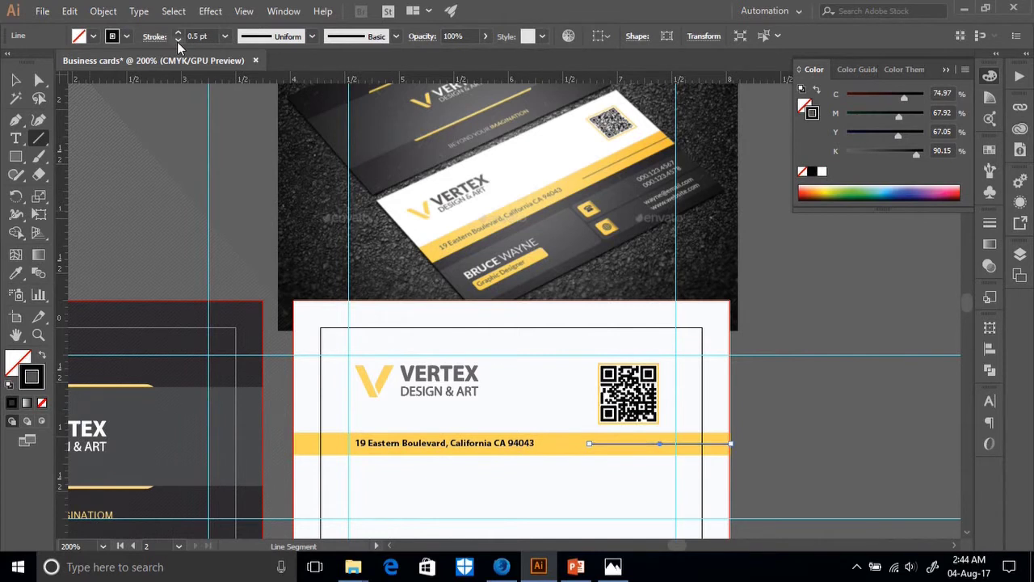
pyautogui.click(15, 79)
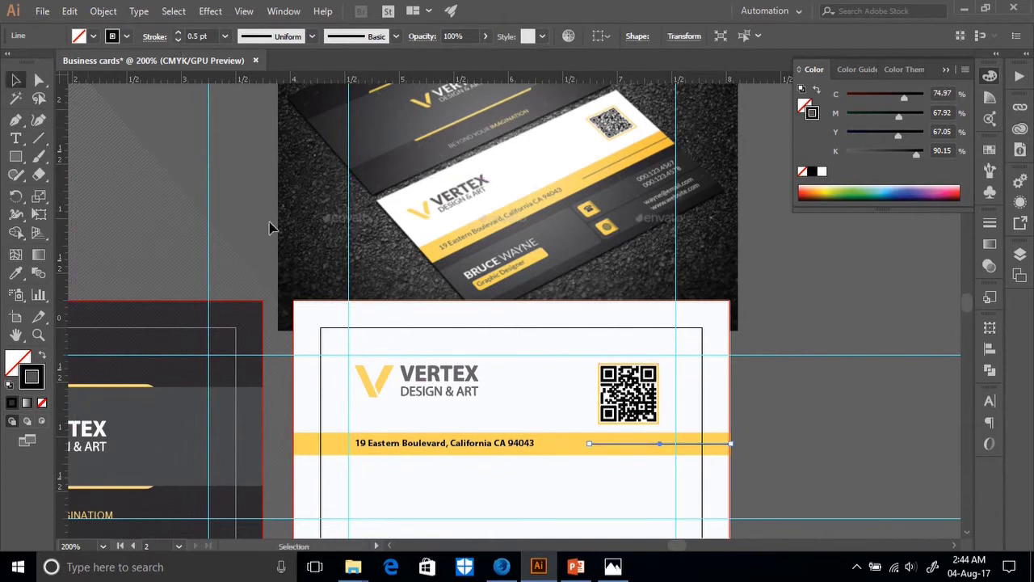
pyautogui.click(783, 453)
# Extend the line's left end toward the address text.
pyautogui.moveTo(763, 468); pyautogui.dragTo(414, 427)
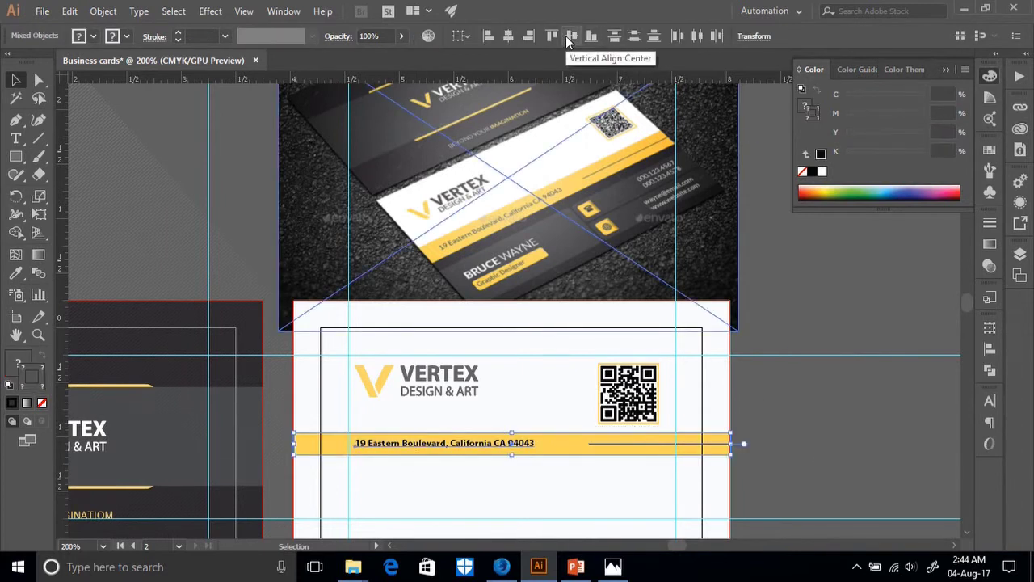
pyautogui.click(803, 450)
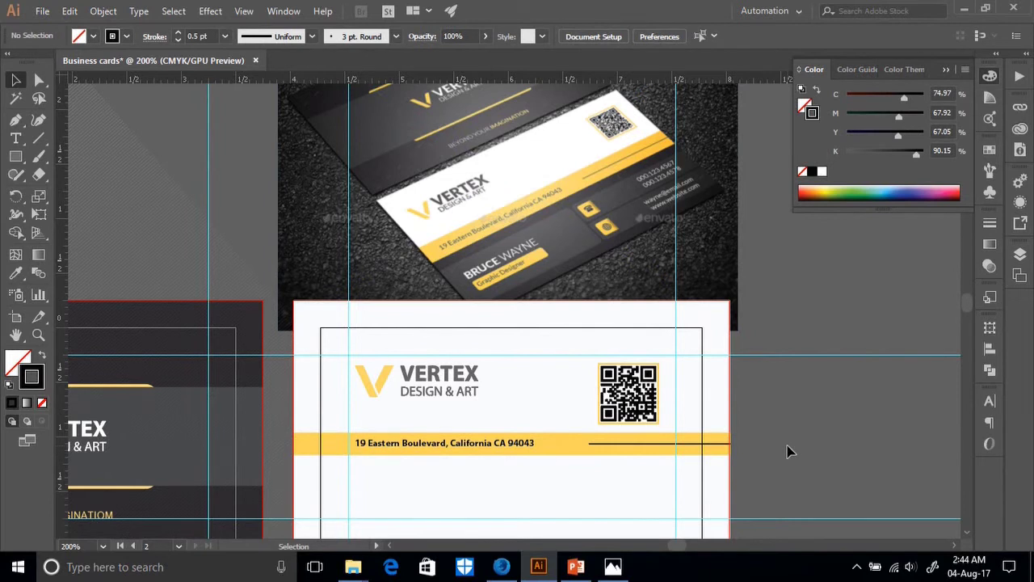
pyautogui.click(619, 445)
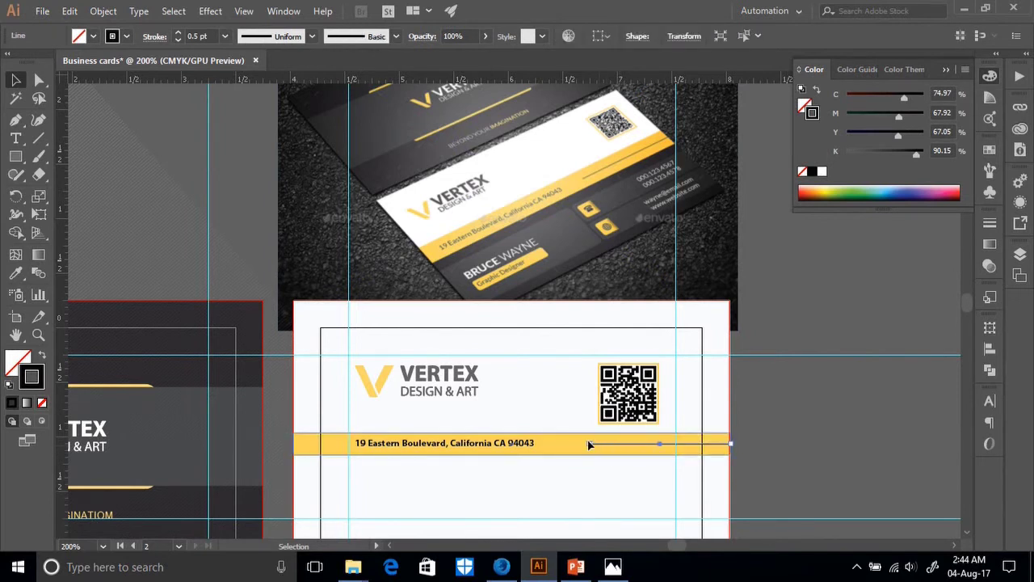
pyautogui.moveTo(589, 445); pyautogui.dragTo(563, 448)
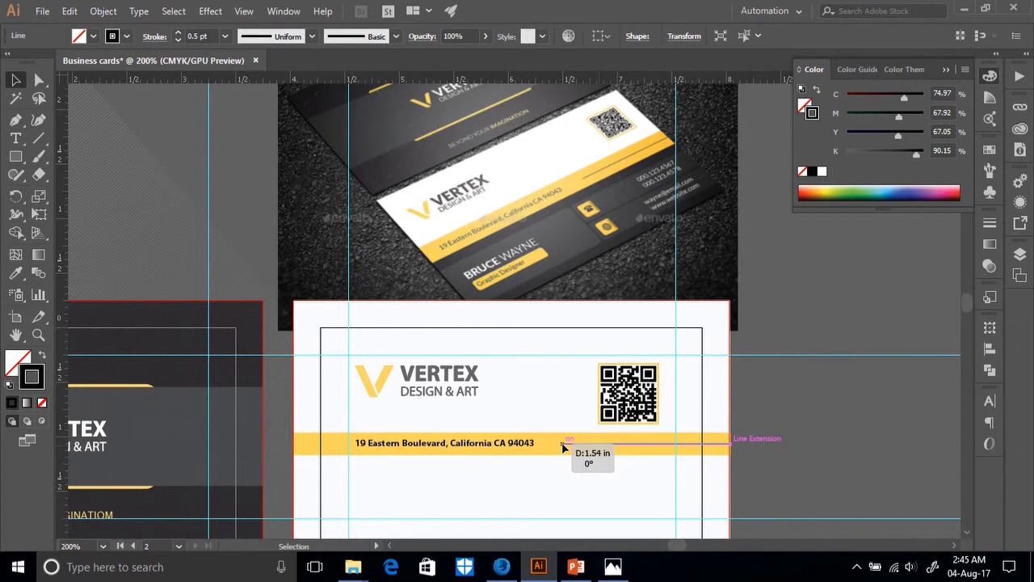
# Finish extending the divider line, then scale the QR code down to 0.4 in.
pyautogui.moveTo(564, 447); pyautogui.dragTo(567, 447)
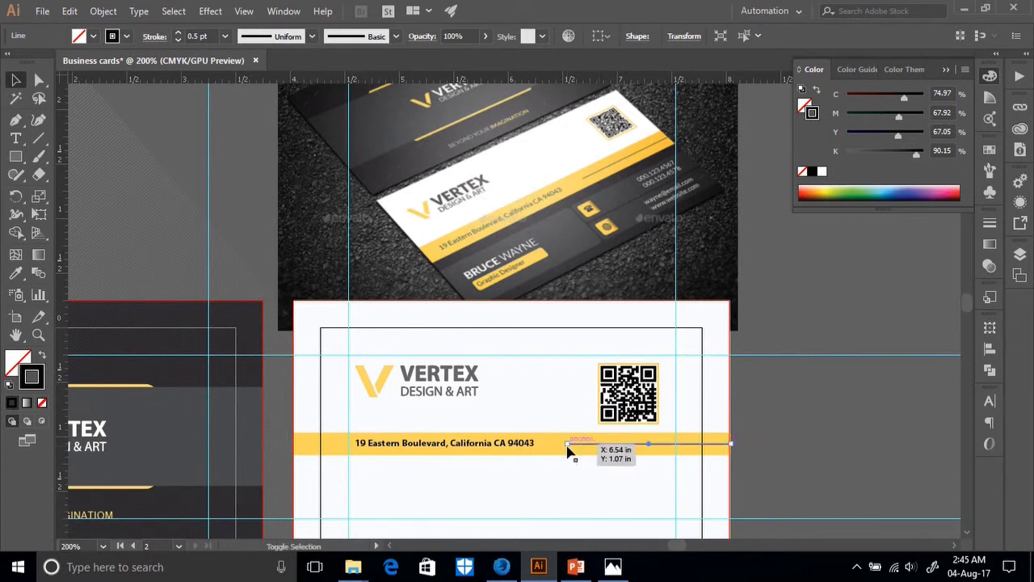
pyautogui.click(602, 396)
pyautogui.moveTo(571, 379); pyautogui.dragTo(627, 413)
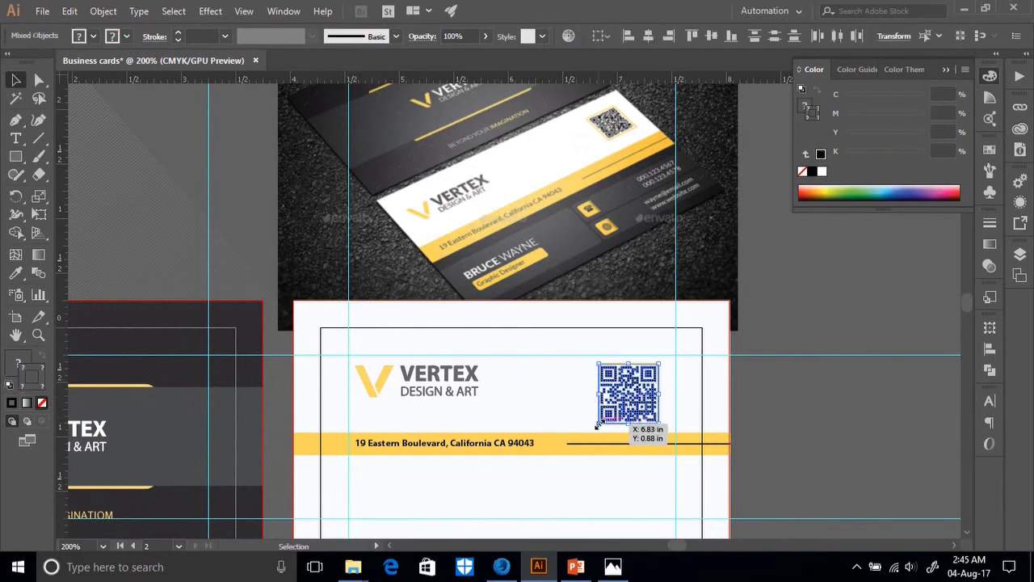
pyautogui.moveTo(598, 423); pyautogui.dragTo(611, 409)
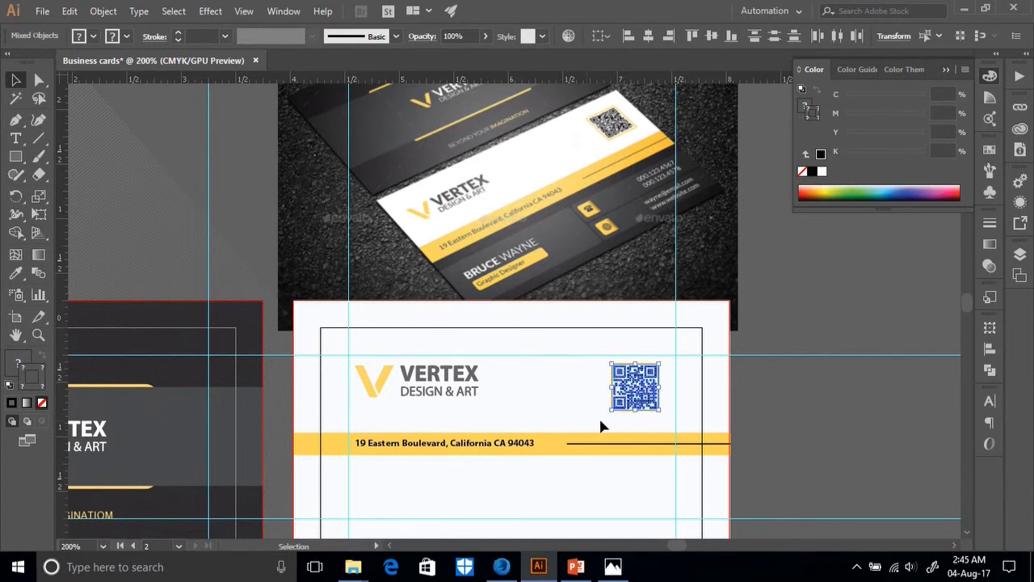
pyautogui.click(806, 434)
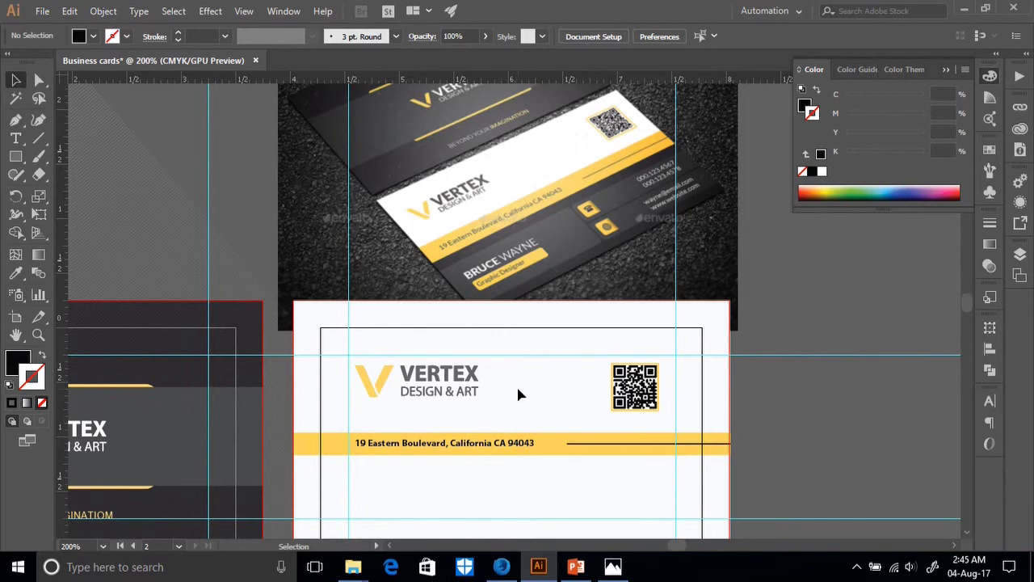
# Nudge the yellow address band, its text and divider line slightly higher.
pyautogui.scroll(-2, 520, 395)
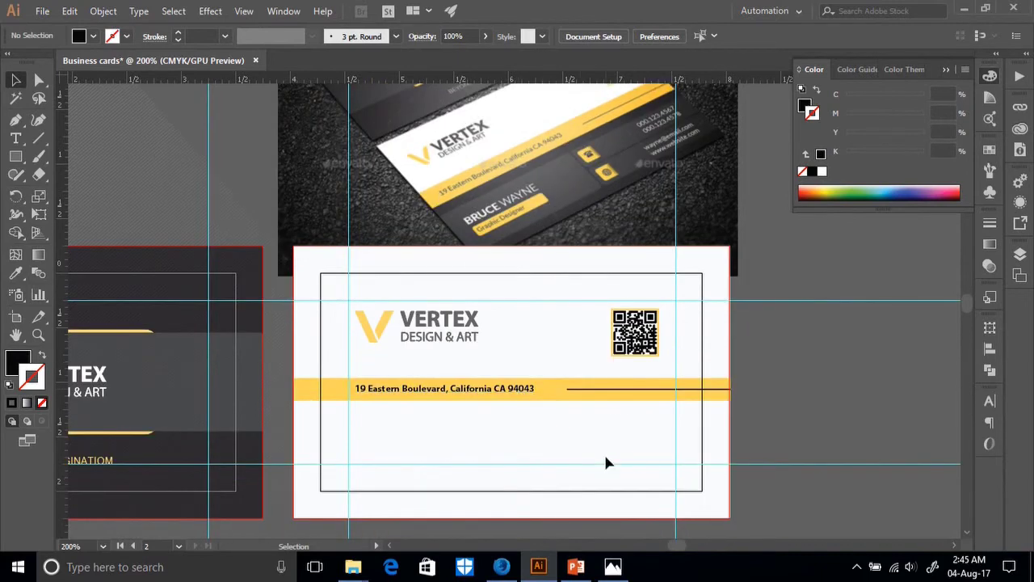
pyautogui.scroll(-1, 806, 447)
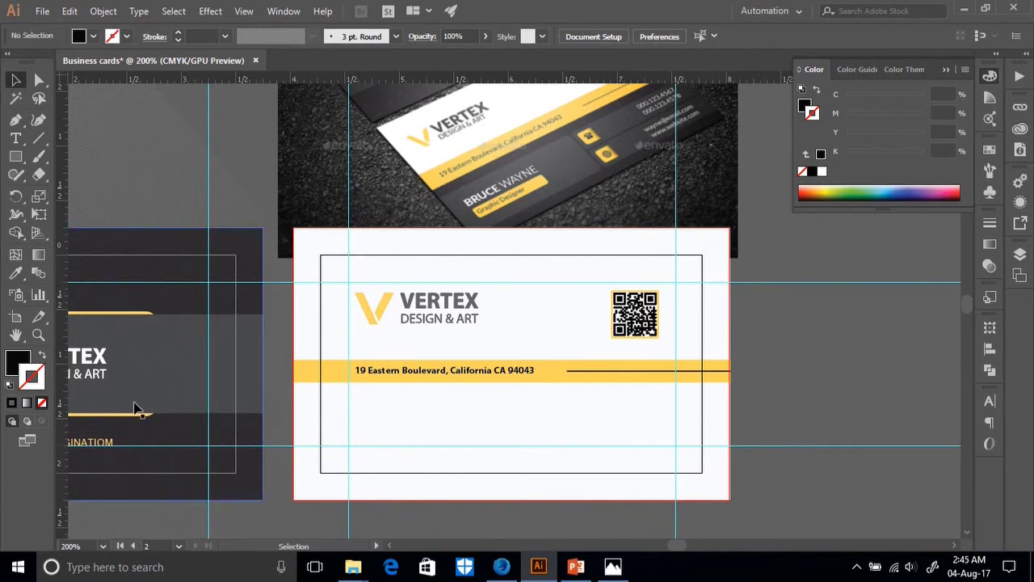
pyautogui.click(15, 138)
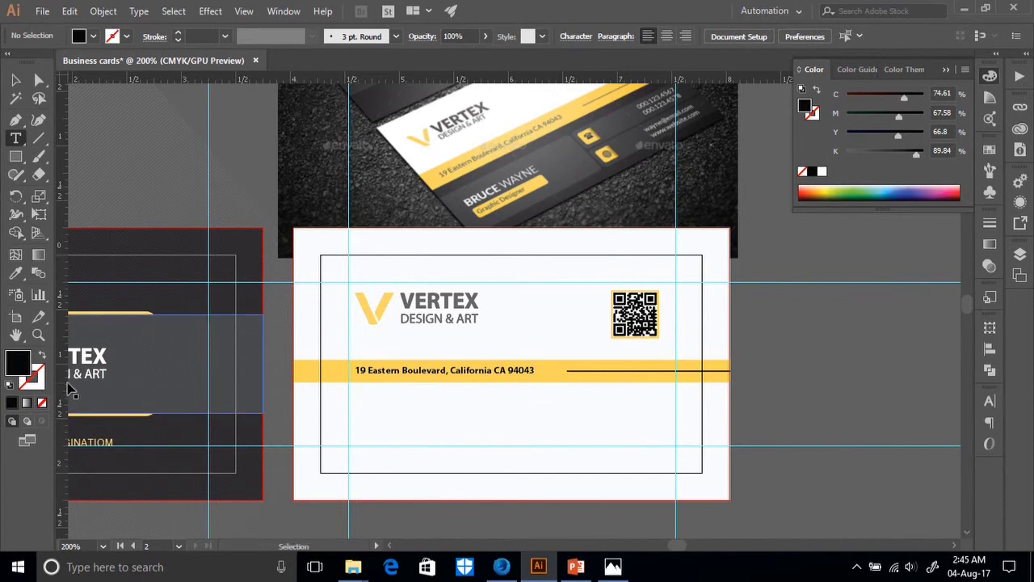
pyautogui.click(16, 79)
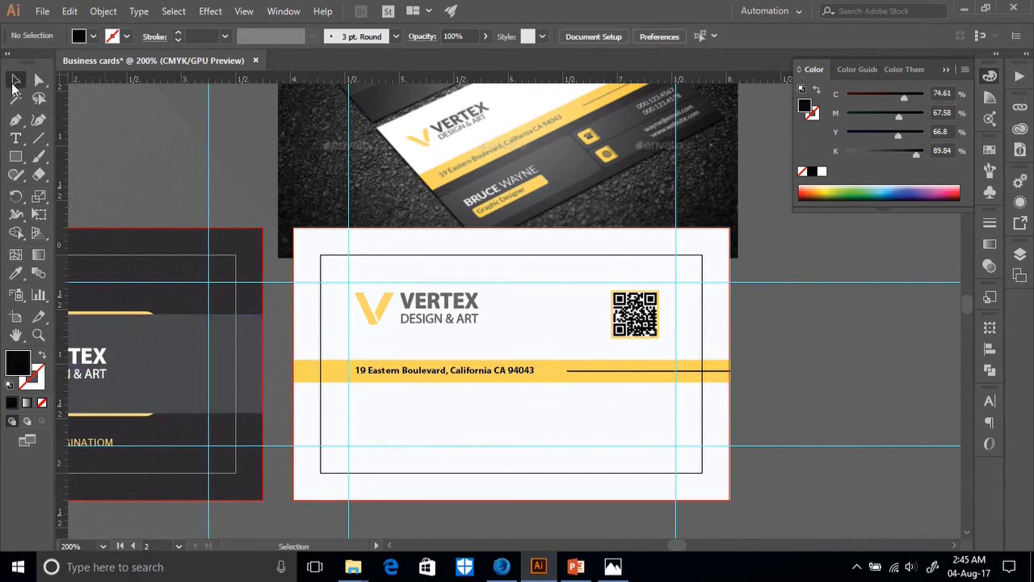
pyautogui.scroll(2, 496, 376)
pyautogui.moveTo(746, 439); pyautogui.dragTo(331, 408)
pyautogui.press('Up')
pyautogui.press('Up')
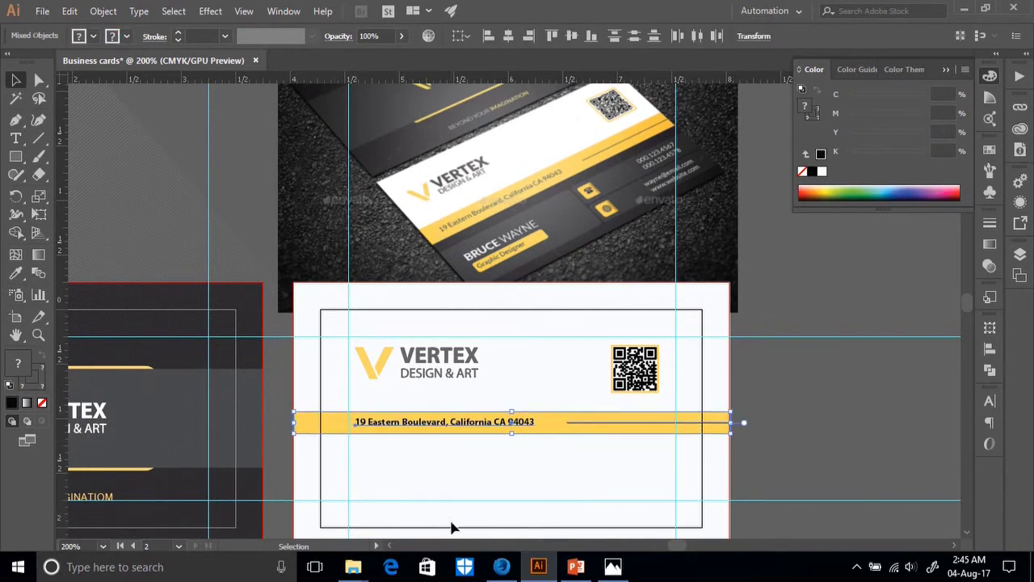
pyautogui.press('Up')
pyautogui.press('Up')
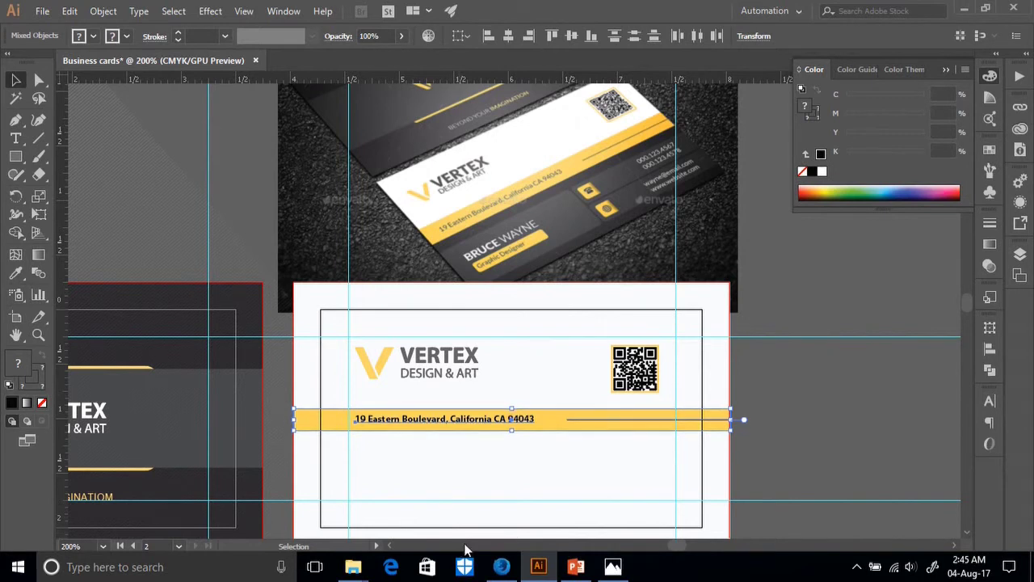
pyautogui.press('Up')
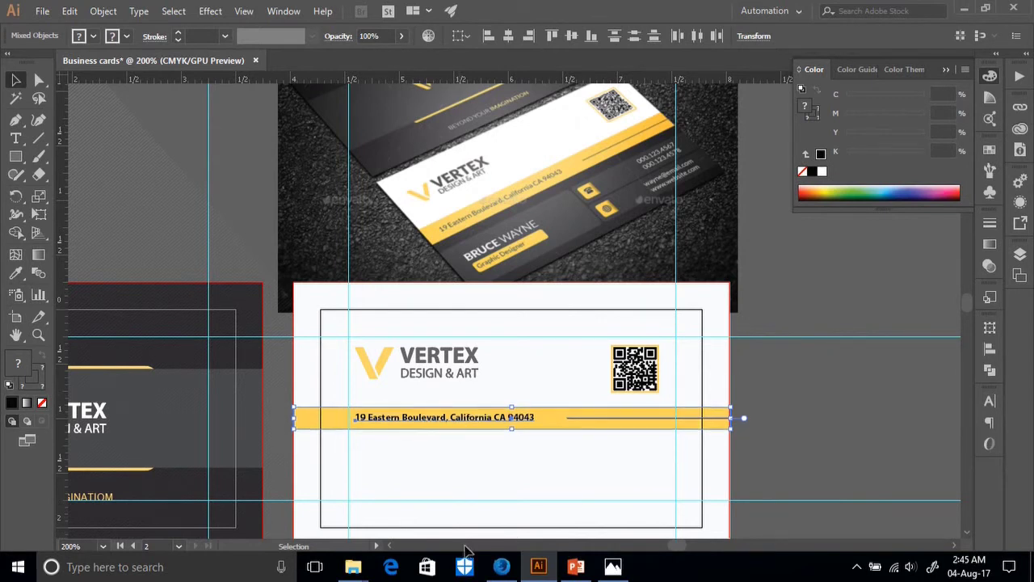
pyautogui.press('Up')
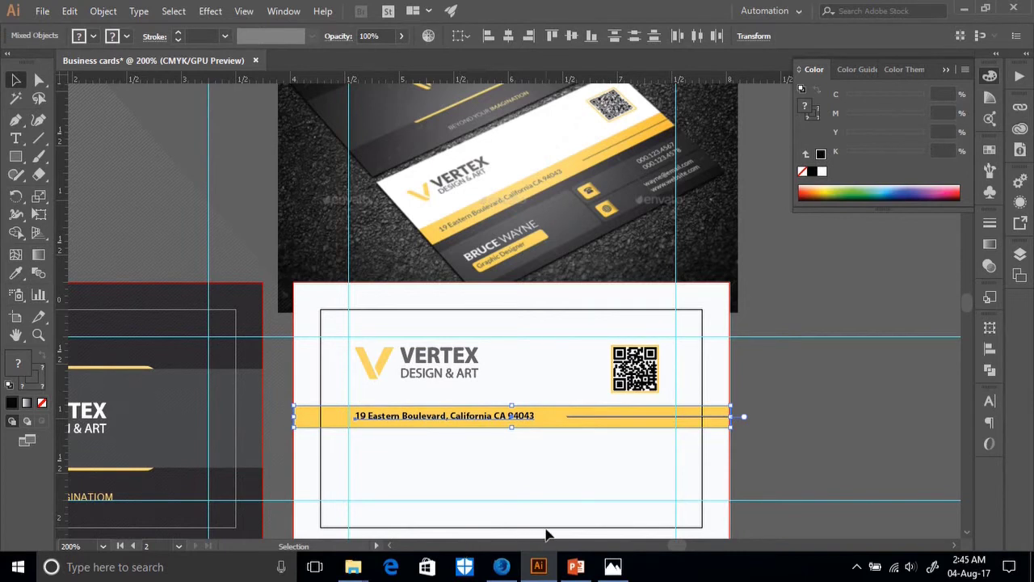
pyautogui.press('Down')
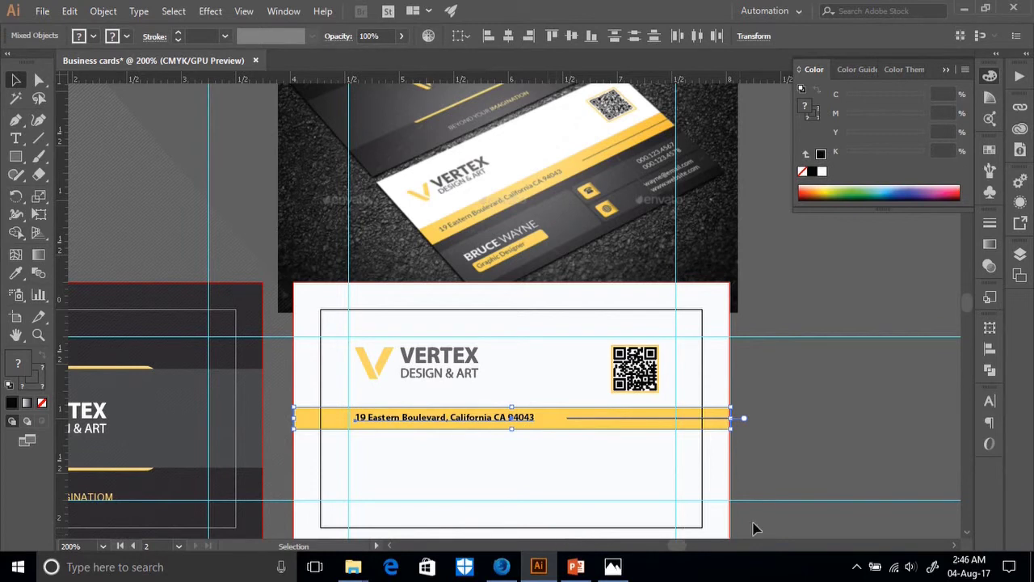
pyautogui.click(832, 460)
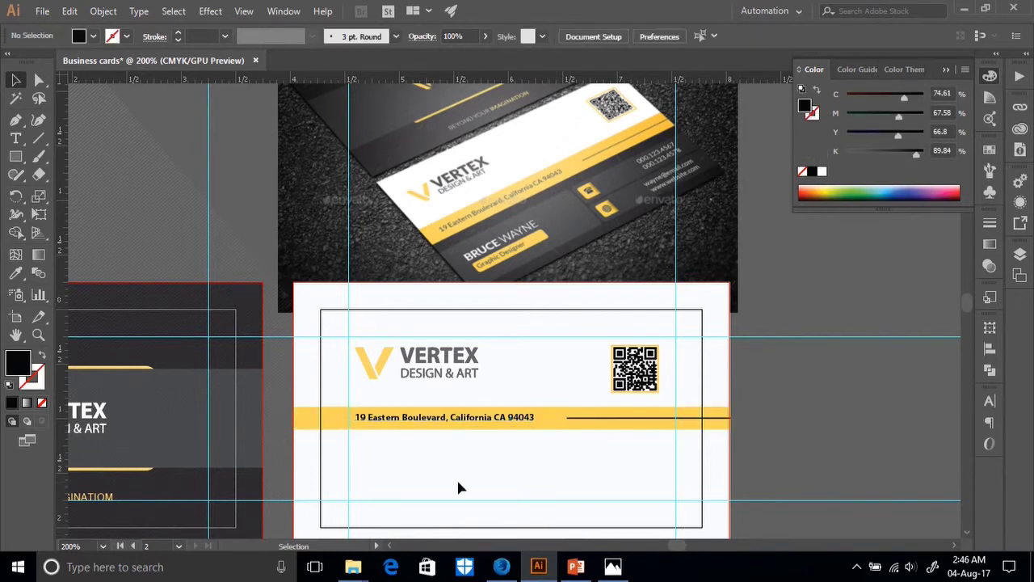
# Draw a thin bar across the full card width just beneath the address band.
pyautogui.scroll(-3, 458, 487)
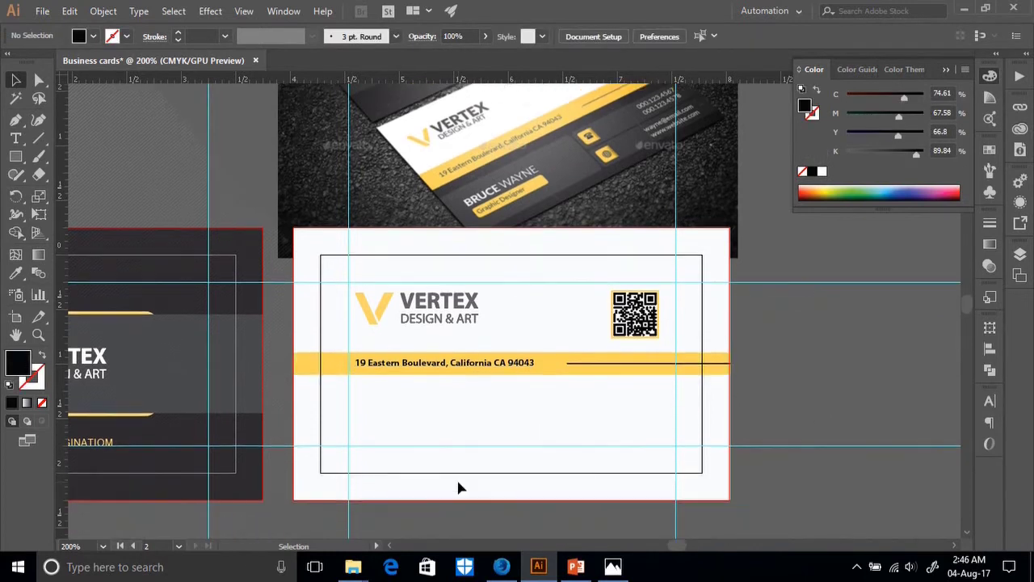
pyautogui.click(15, 157)
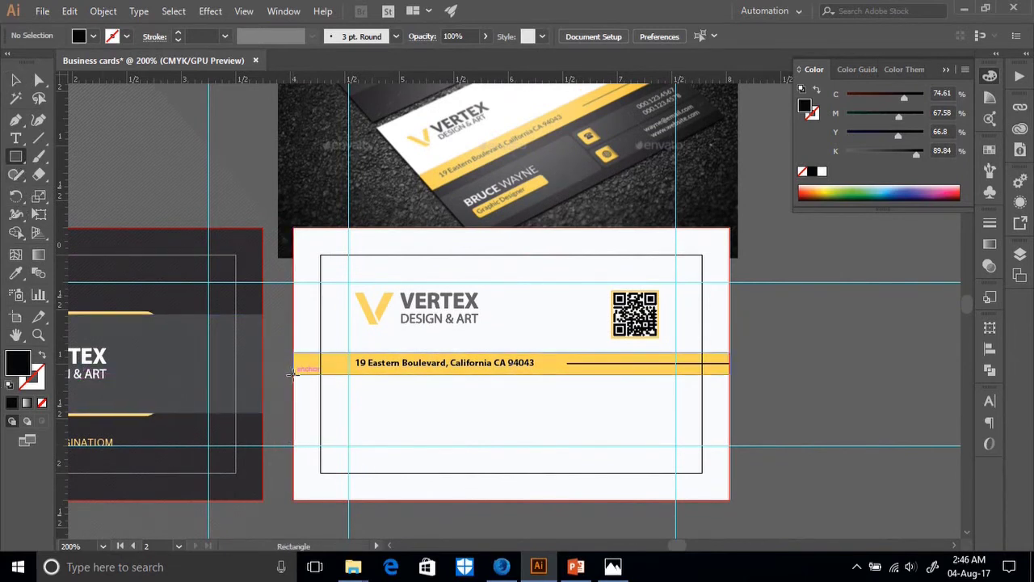
pyautogui.moveTo(293, 373)
pyautogui.mouseDown()
pyautogui.moveTo(302, 395)
pyautogui.moveTo(730, 390)
pyautogui.mouseUp()
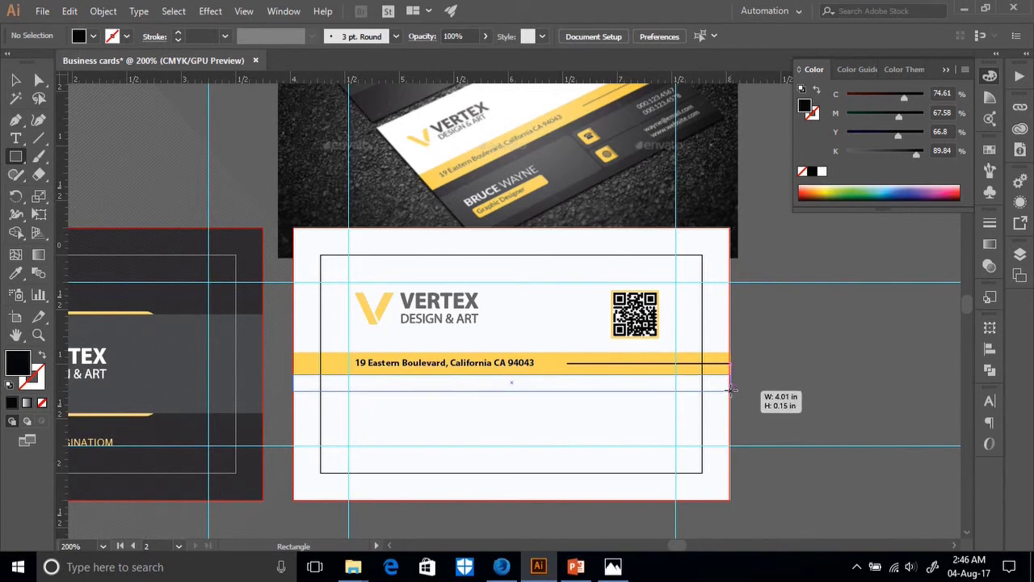
pyautogui.moveTo(730, 390); pyautogui.dragTo(730, 391)
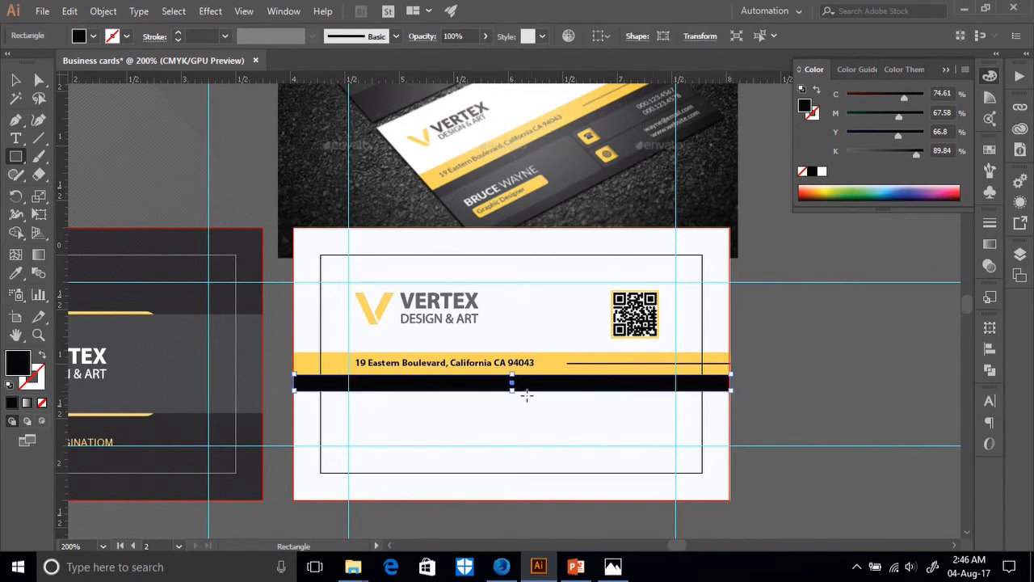
pyautogui.moveTo(512, 390); pyautogui.dragTo(513, 390)
pyautogui.moveTo(513, 393); pyautogui.dragTo(512, 387)
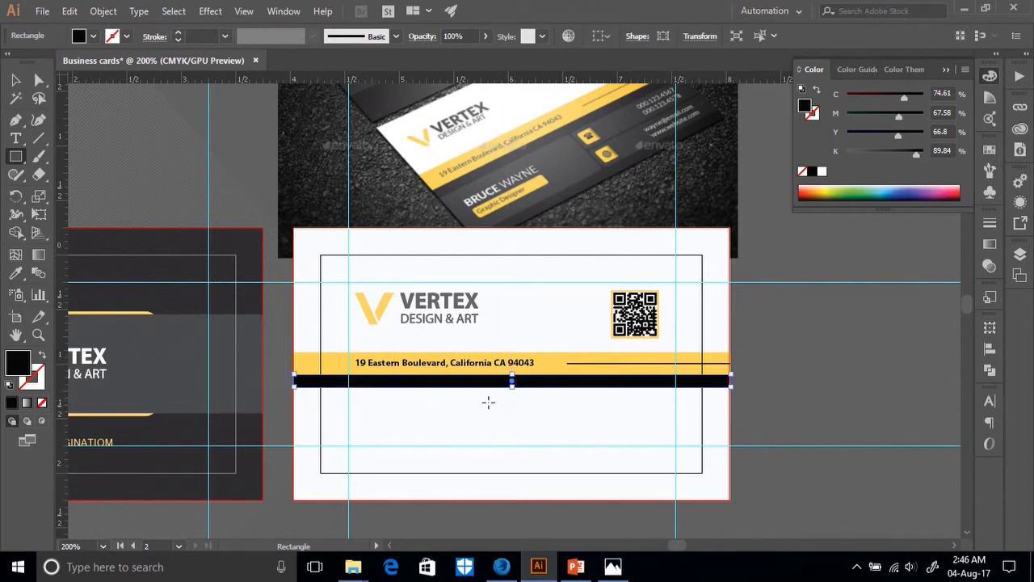
# Fill the bar with the reference photo's dark grey.
pyautogui.click(15, 273)
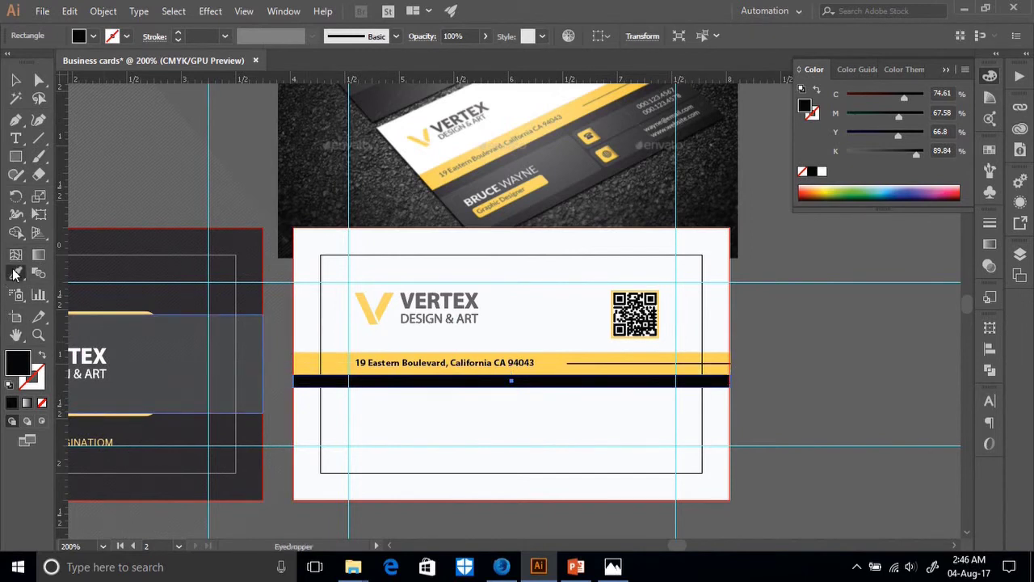
pyautogui.click(499, 161)
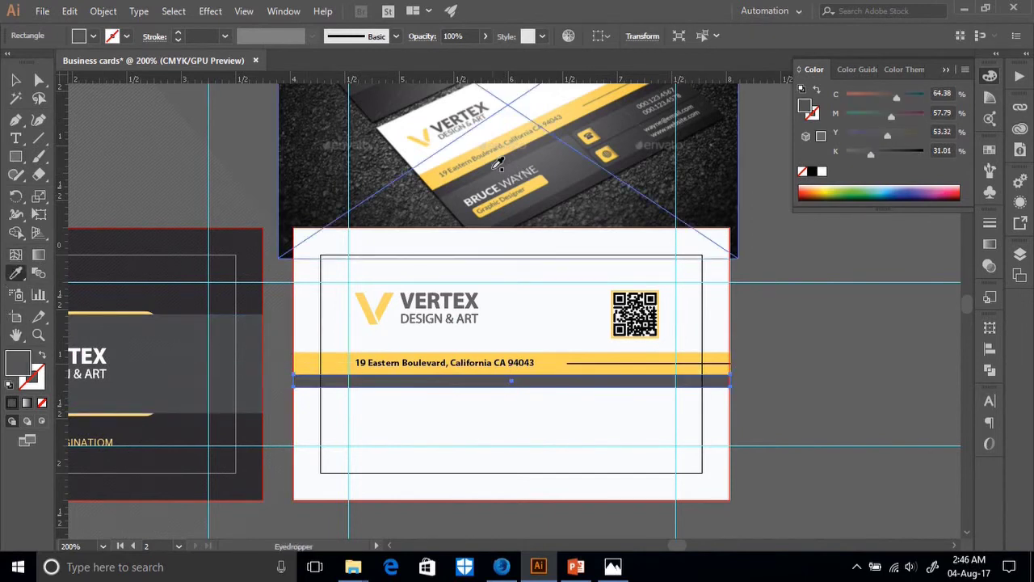
pyautogui.click(15, 80)
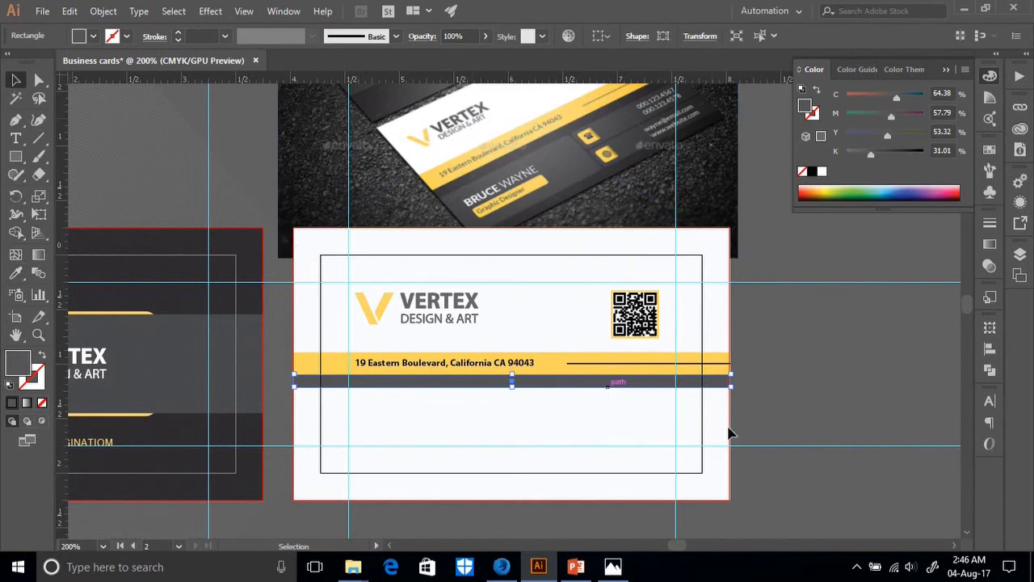
pyautogui.click(795, 418)
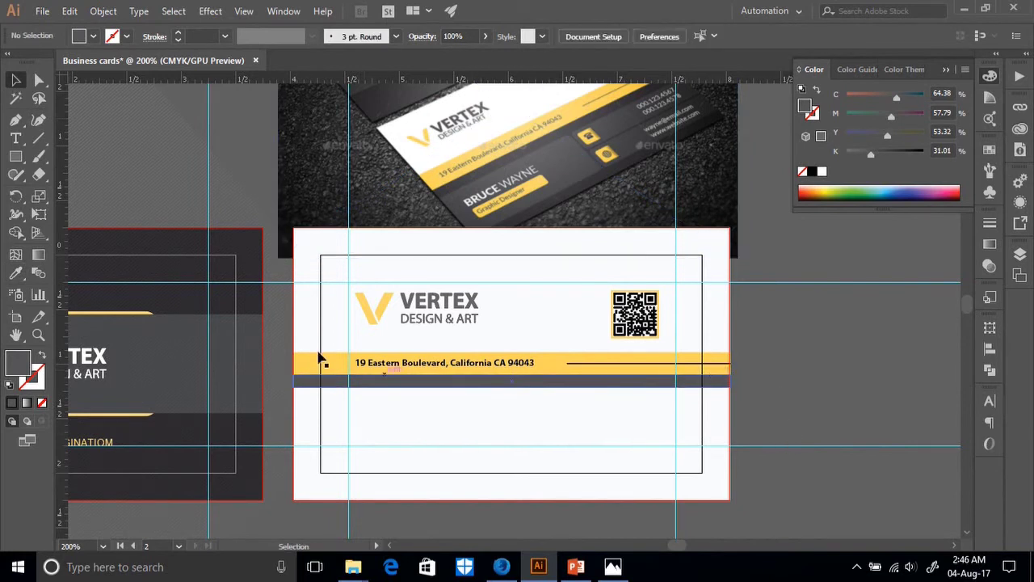
# Try a gradient on the grey bar, undo it, and draw a rectangle over the lower card.
pyautogui.click(38, 255)
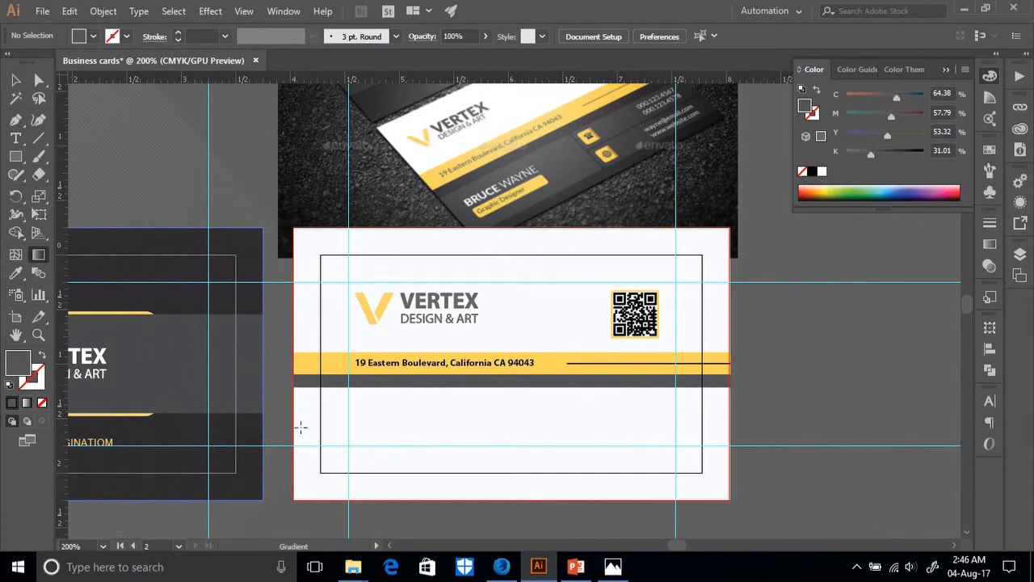
pyautogui.click(307, 380)
pyautogui.hotkey('ctrl', 'z')
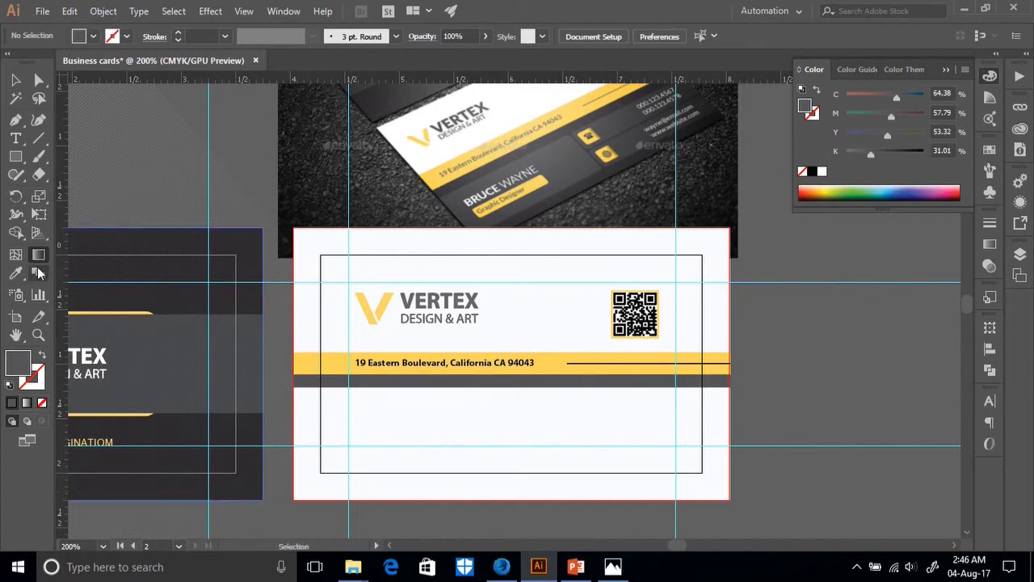
pyautogui.click(15, 161)
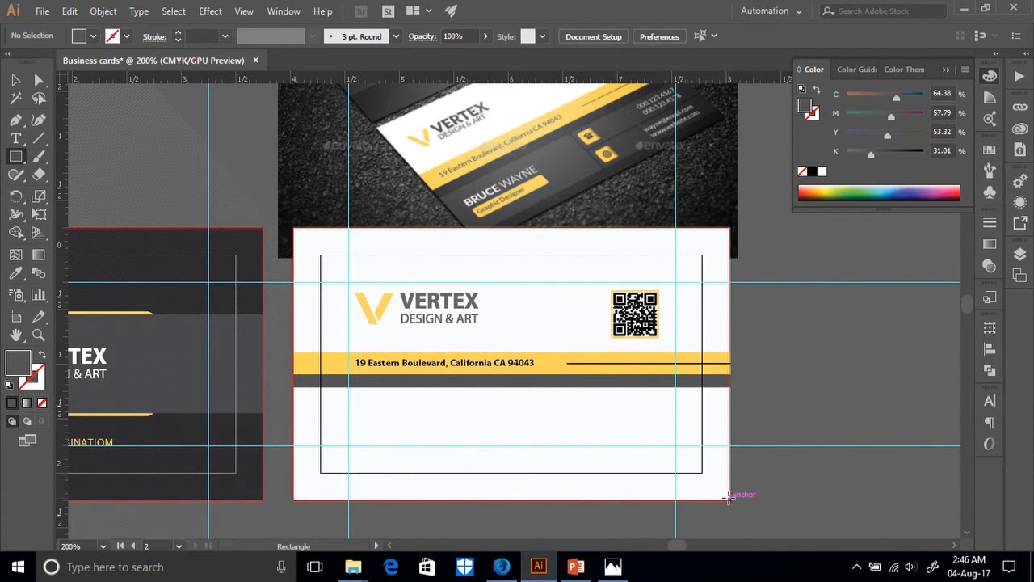
pyautogui.moveTo(730, 498); pyautogui.dragTo(293, 386)
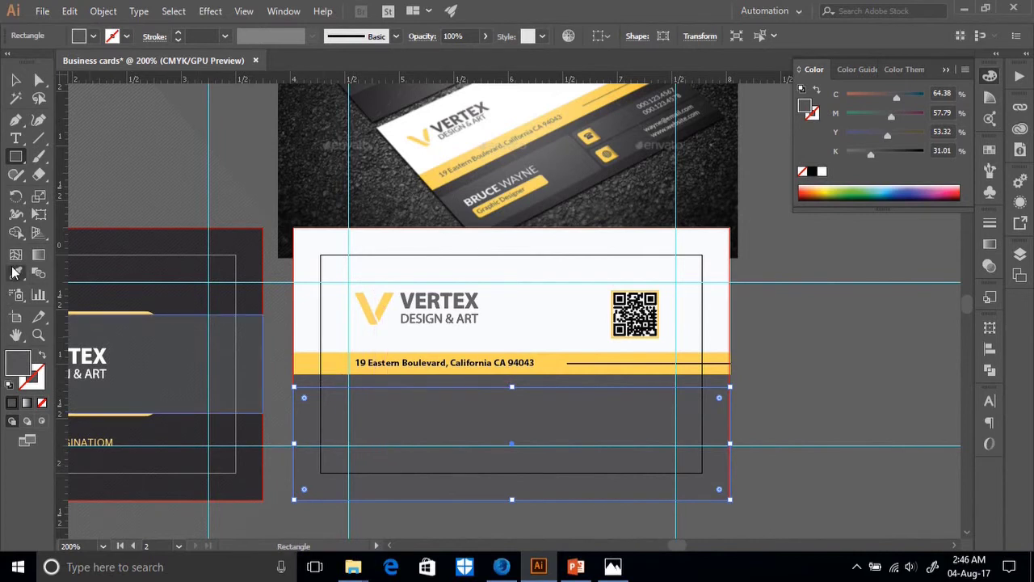
# Fill the new rectangle white and stretch the dark band down to the card's bottom edge.
pyautogui.click(14, 273)
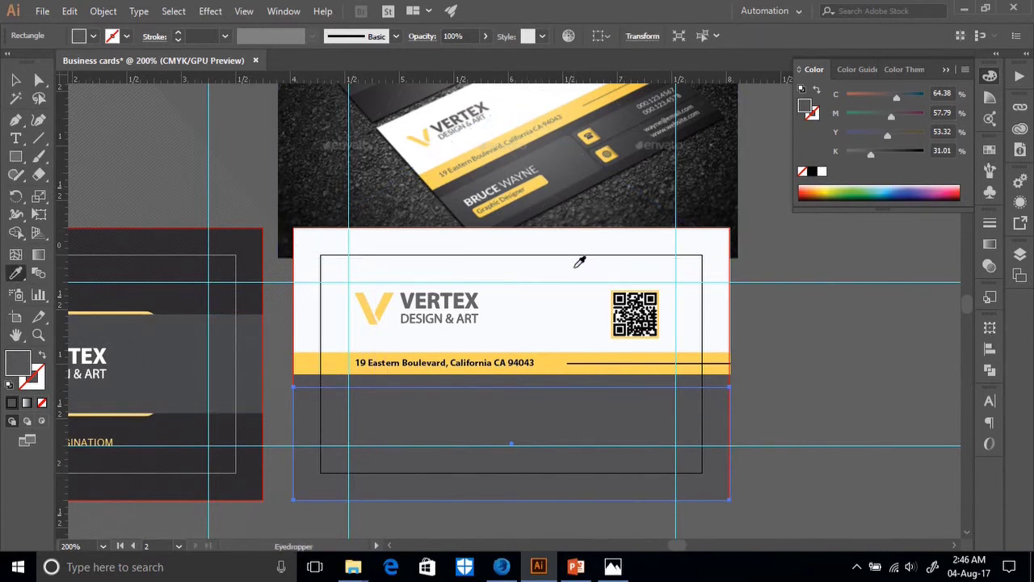
pyautogui.click(579, 269)
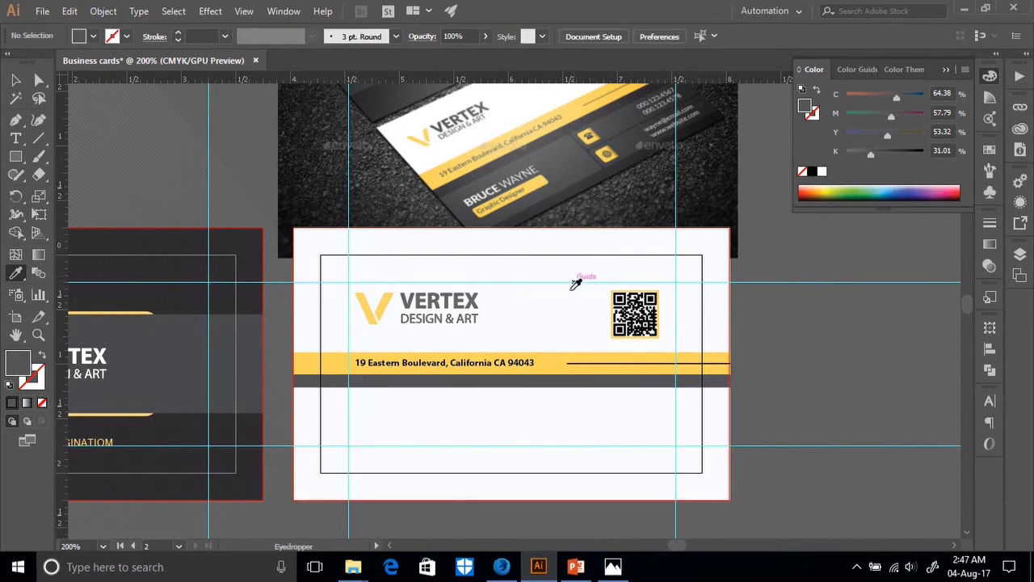
pyautogui.press('v')
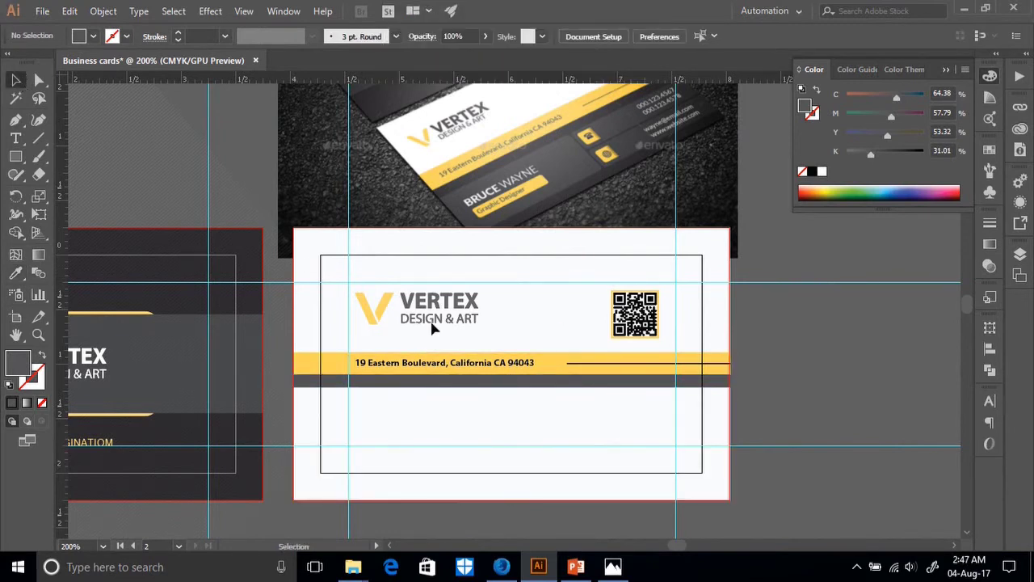
pyautogui.click(516, 382)
pyautogui.moveTo(509, 385); pyautogui.dragTo(512, 499)
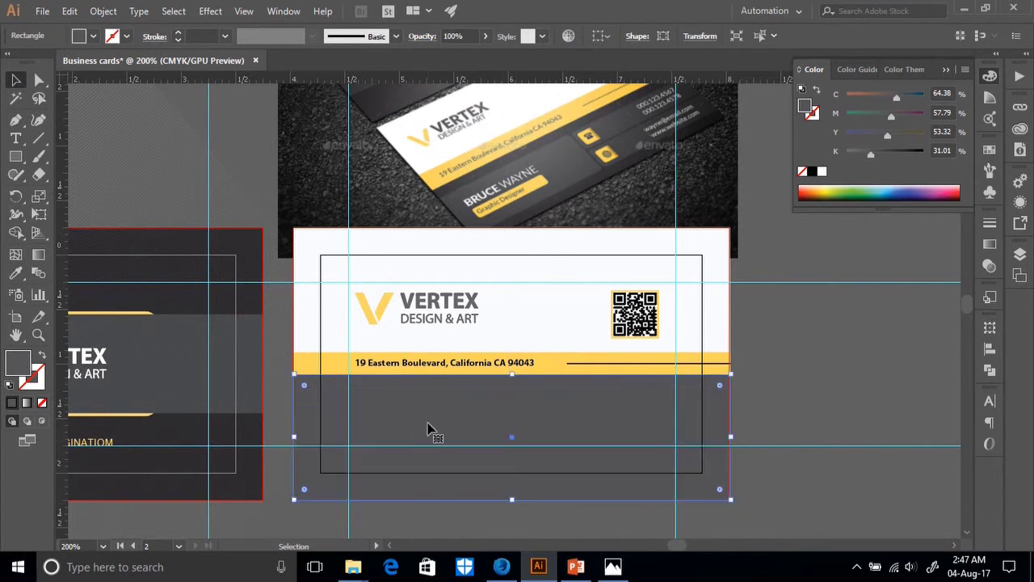
# Bring up the other shape-drawing tools under the Rectangle tool.
pyautogui.click(13, 157)
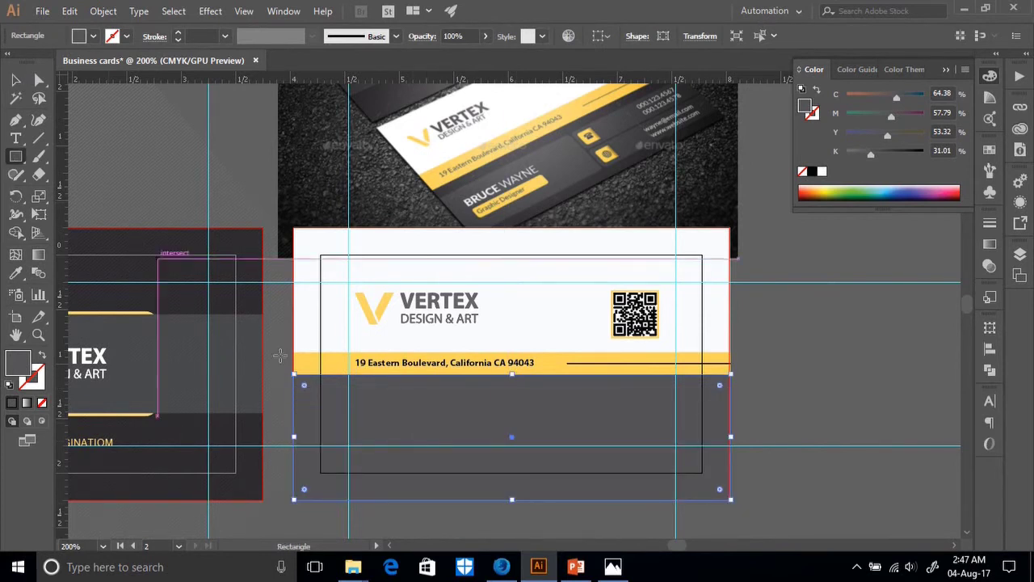
pyautogui.scroll(-1, 242, 324)
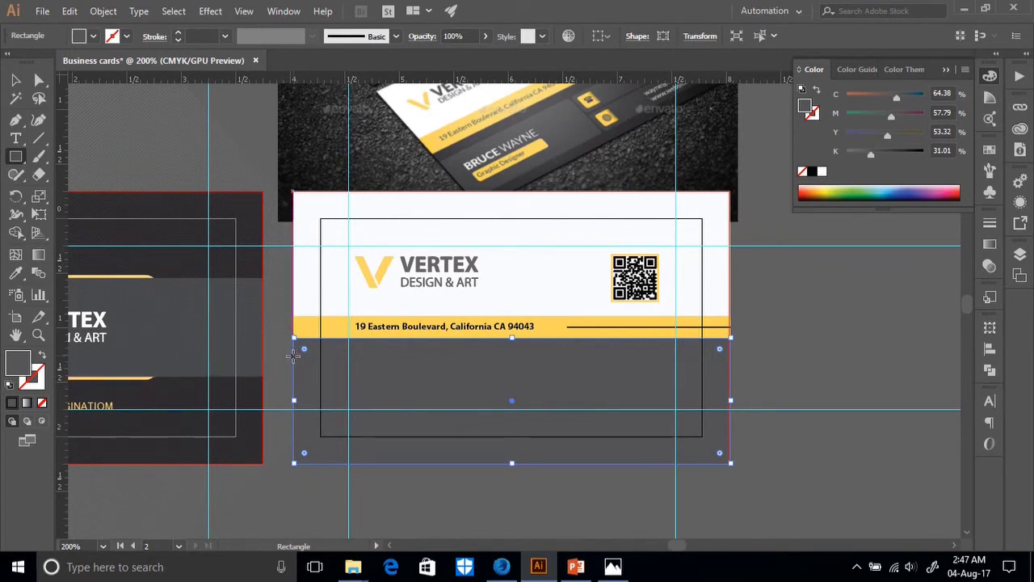
pyautogui.click(16, 157)
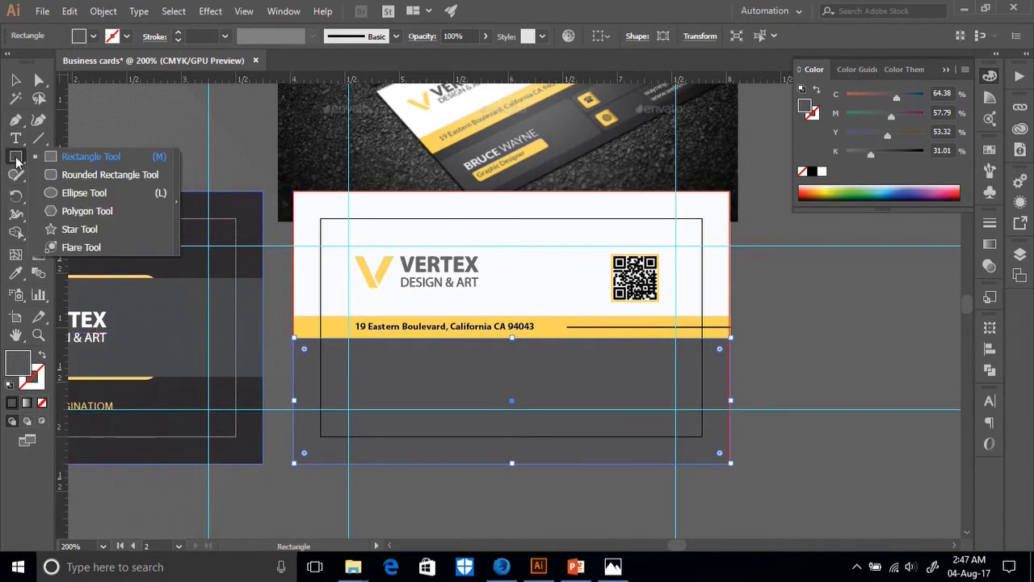
# Draw a rounded rectangle on the lower left and colour it from the reference photo.
pyautogui.click(65, 175)
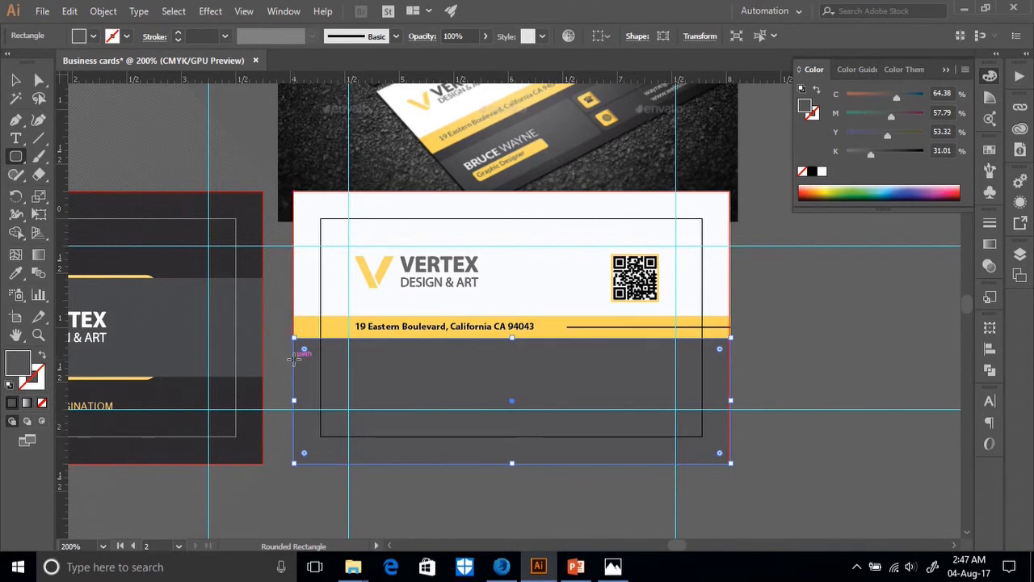
pyautogui.moveTo(294, 359); pyautogui.dragTo(516, 423)
pyautogui.moveTo(406, 361); pyautogui.dragTo(410, 356)
pyautogui.click(16, 273)
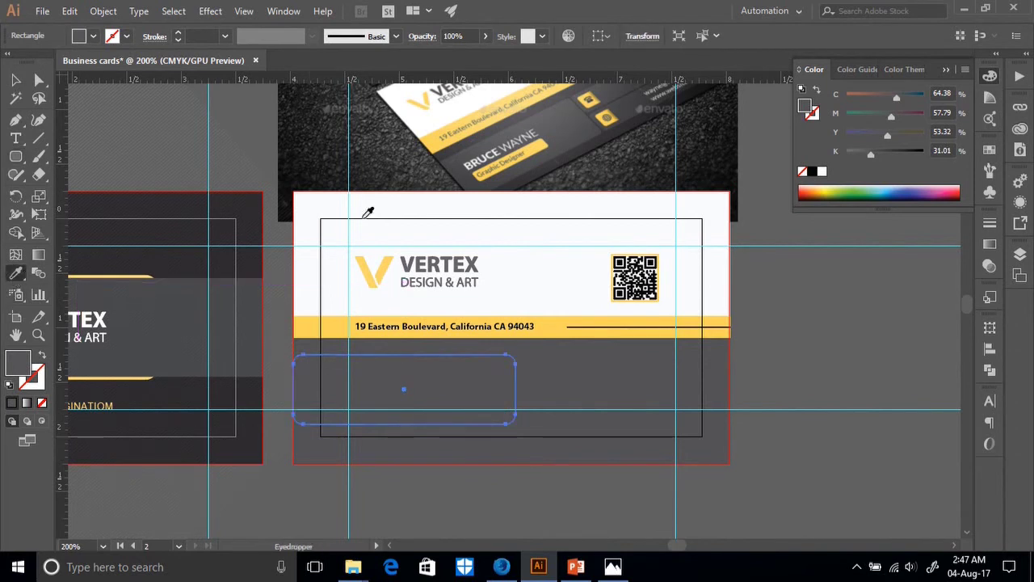
pyautogui.click(577, 121)
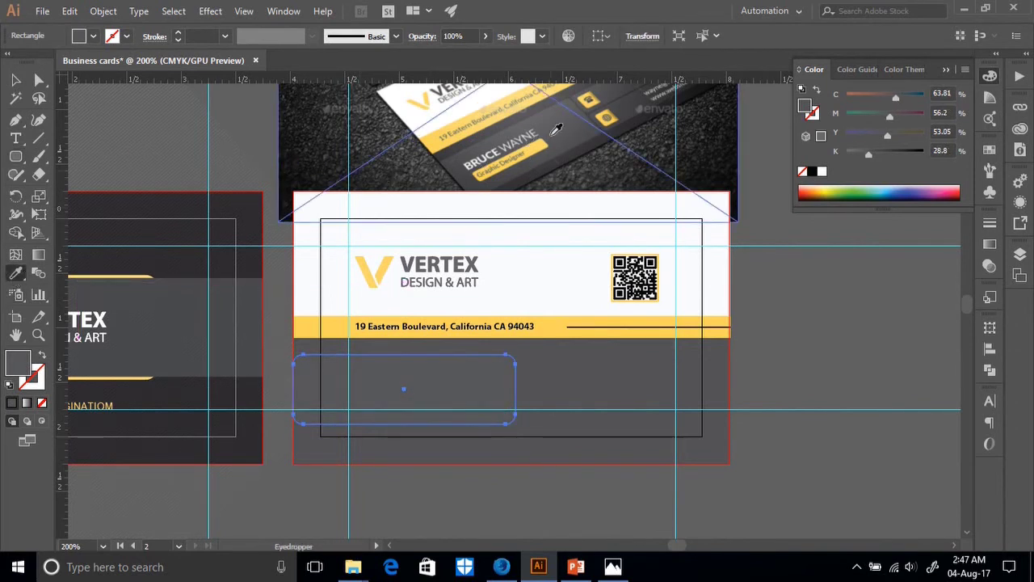
pyautogui.click(564, 126)
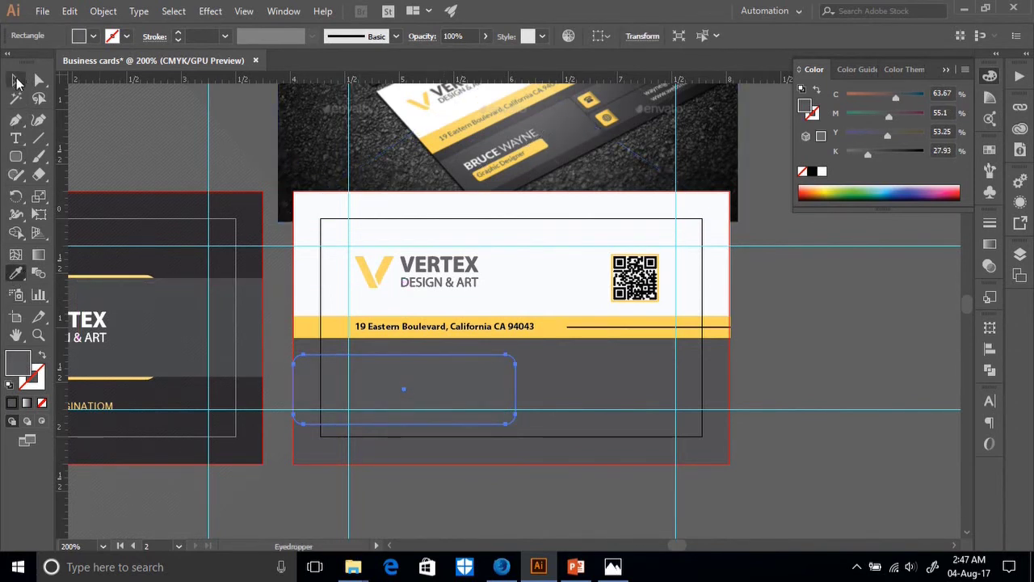
pyautogui.click(17, 82)
pyautogui.click(780, 464)
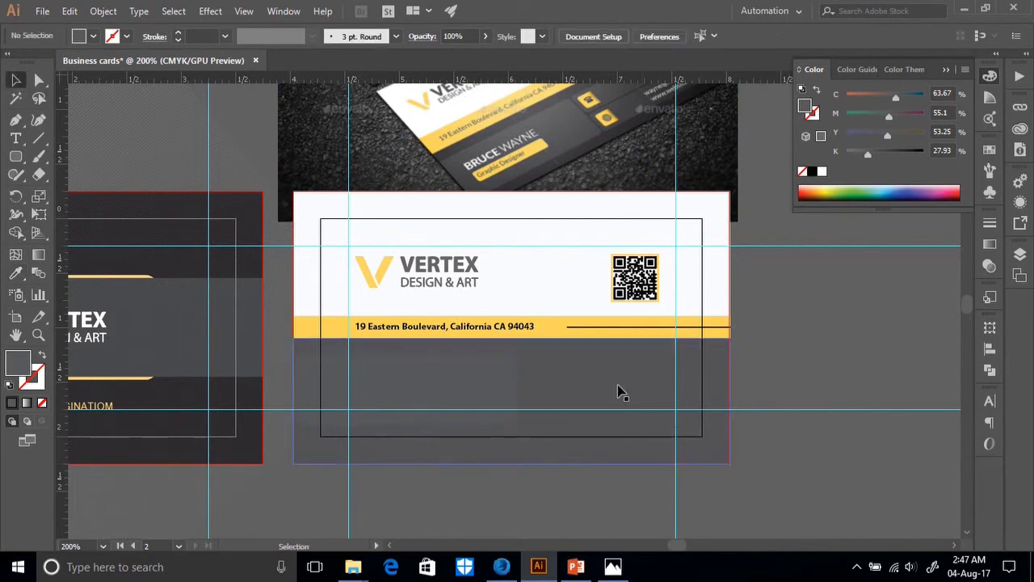
# Fill the lower card rectangle with the photo's dark charcoal.
pyautogui.click(592, 376)
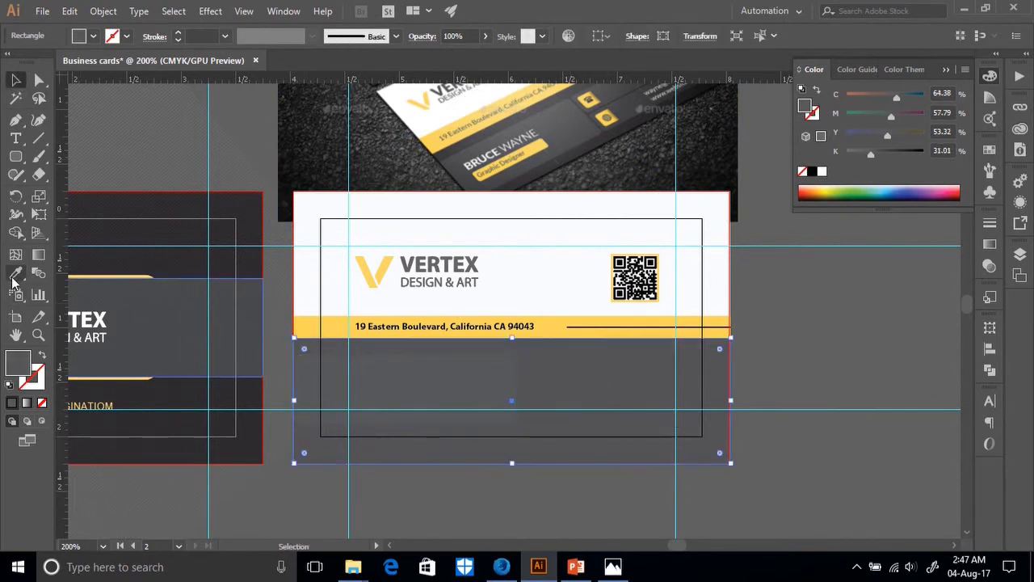
pyautogui.click(15, 275)
pyautogui.click(531, 169)
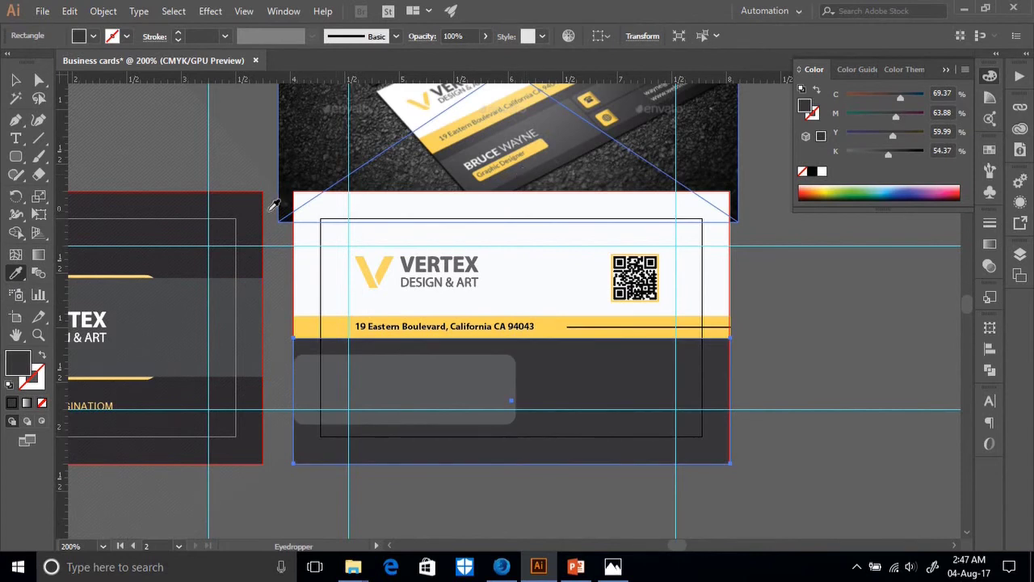
pyautogui.click(16, 80)
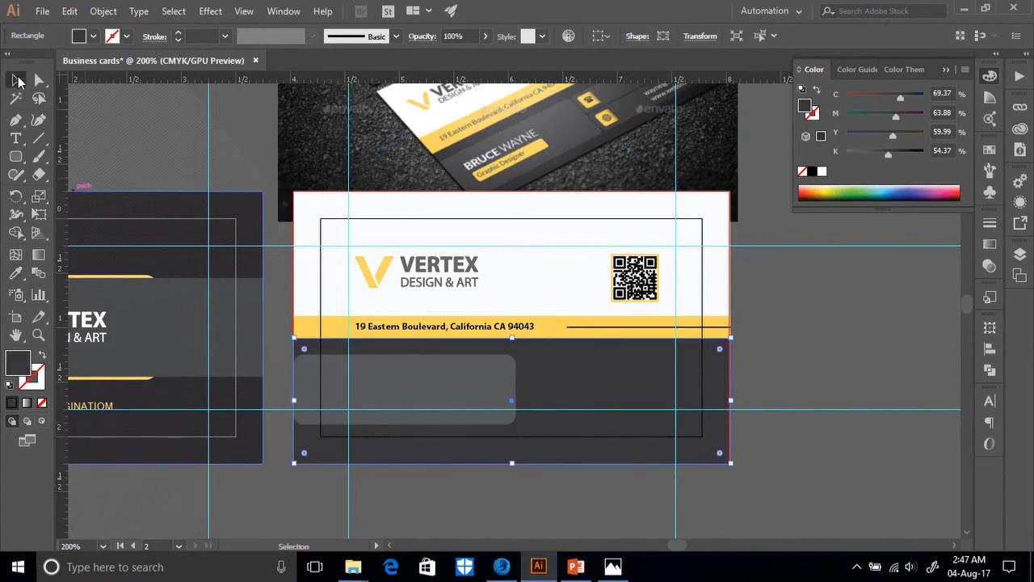
pyautogui.click(783, 347)
pyautogui.scroll(-1, 783, 348)
pyautogui.scroll(1, 784, 348)
pyautogui.click(15, 155)
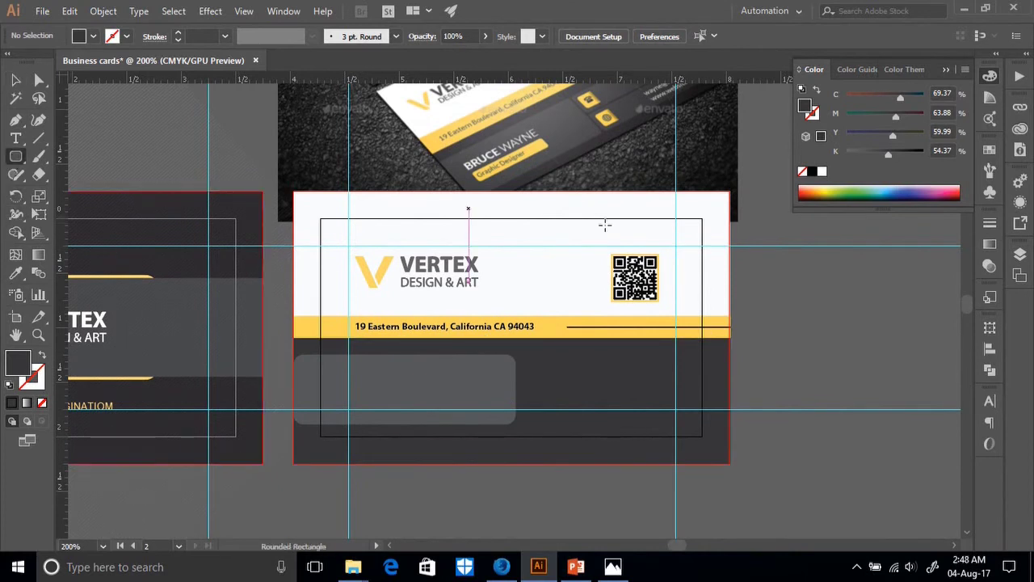
# Create a text object beside the card and type the person's name.
pyautogui.click(811, 391)
pyautogui.click(563, 321)
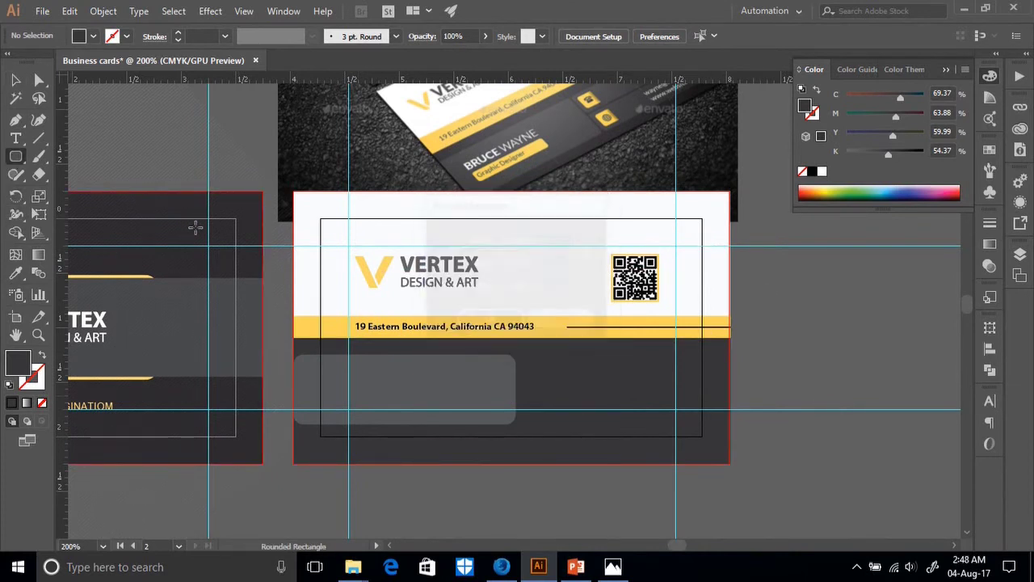
pyautogui.click(15, 138)
pyautogui.click(805, 336)
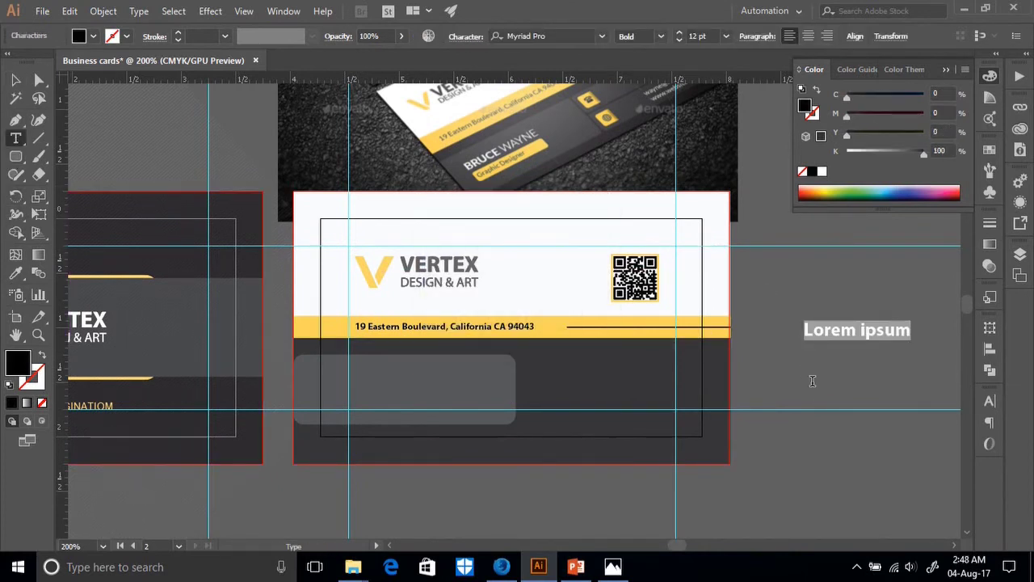
pyautogui.press('BackSpace')
pyautogui.write('Mohsin')
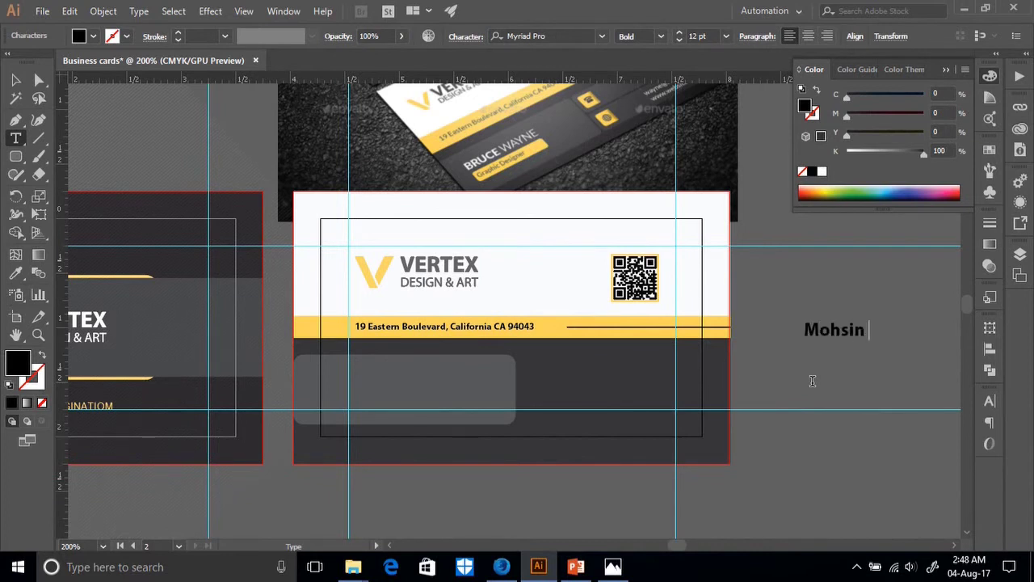
pyautogui.press('BackSpace')
pyautogui.press('BackSpace')
pyautogui.press('BackSpace')
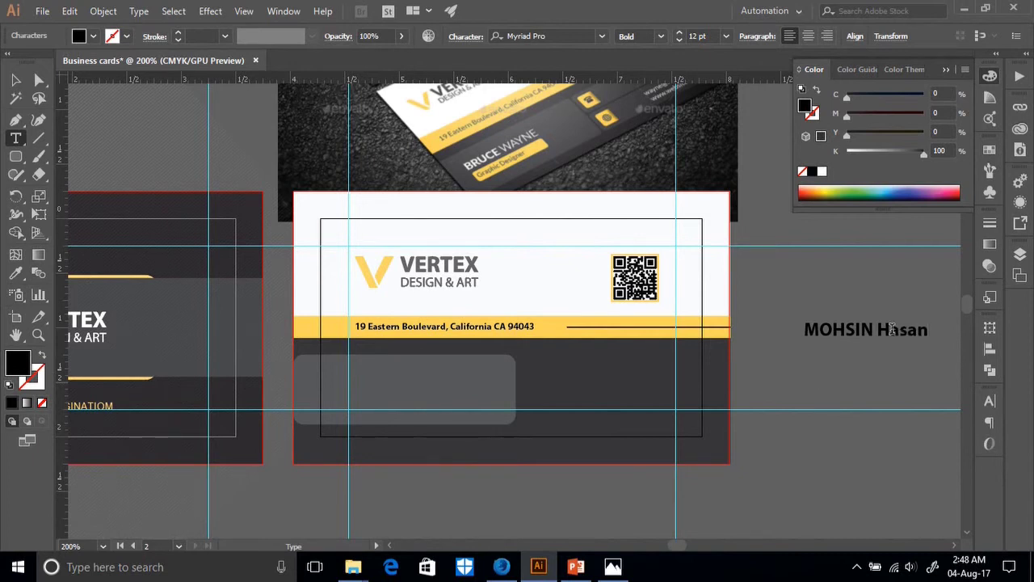
# Set the name in Myriad Pro Semibold and move it onto the grey rounded rectangle.
pyautogui.moveTo(931, 338); pyautogui.dragTo(808, 336)
pyautogui.click(989, 401)
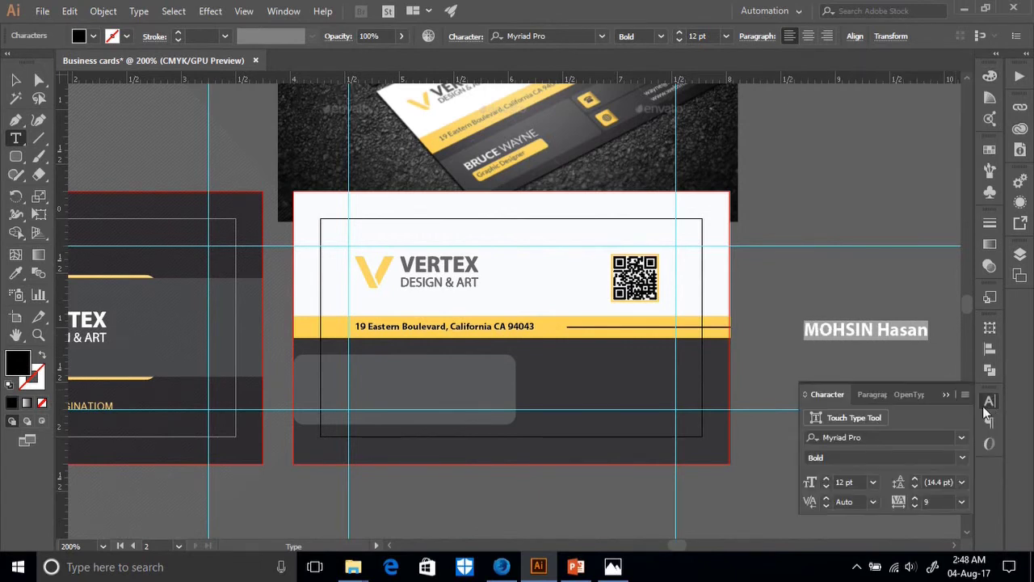
pyautogui.click(960, 458)
pyautogui.click(896, 391)
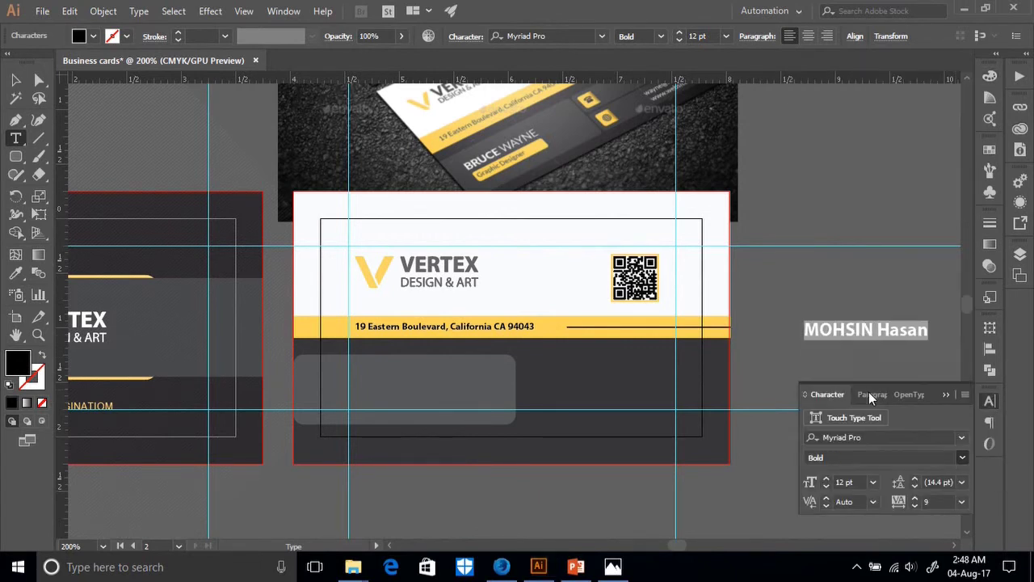
pyautogui.click(14, 78)
pyautogui.moveTo(864, 338); pyautogui.dragTo(474, 380)
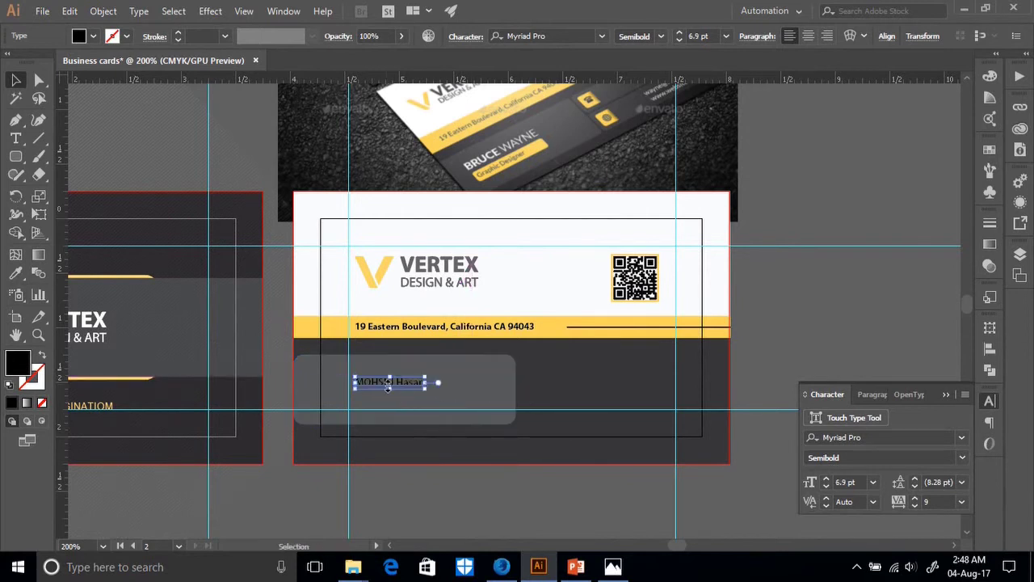
# Make the name white from the photo, enlarge it to about 9 pt, and nudge it up-left.
pyautogui.click(16, 272)
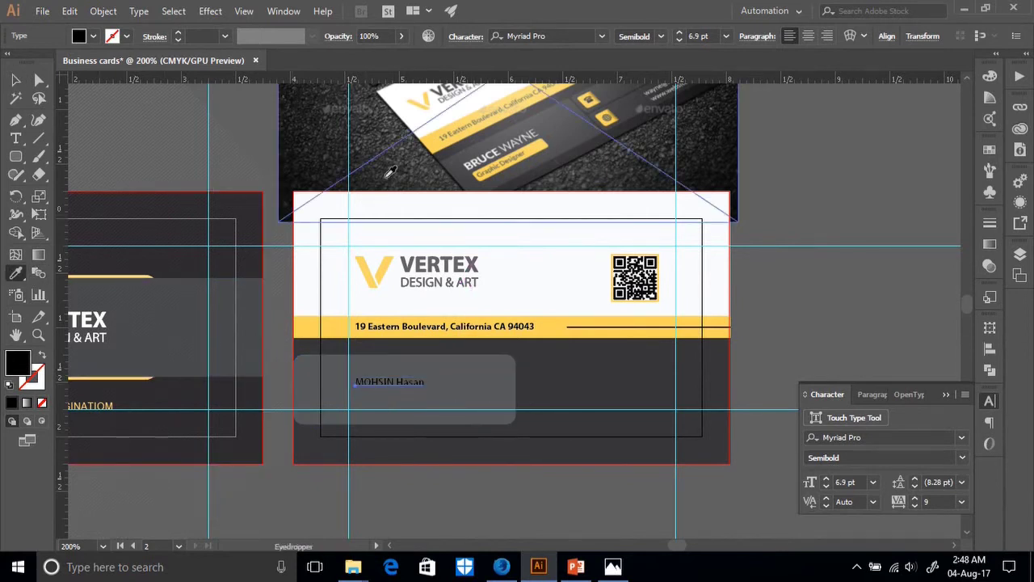
pyautogui.click(461, 106)
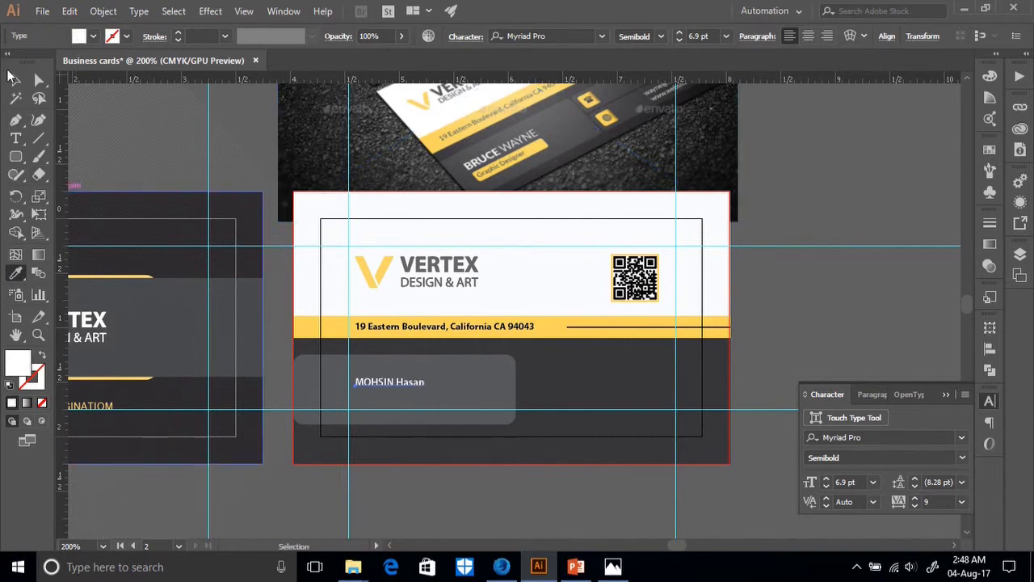
pyautogui.click(16, 79)
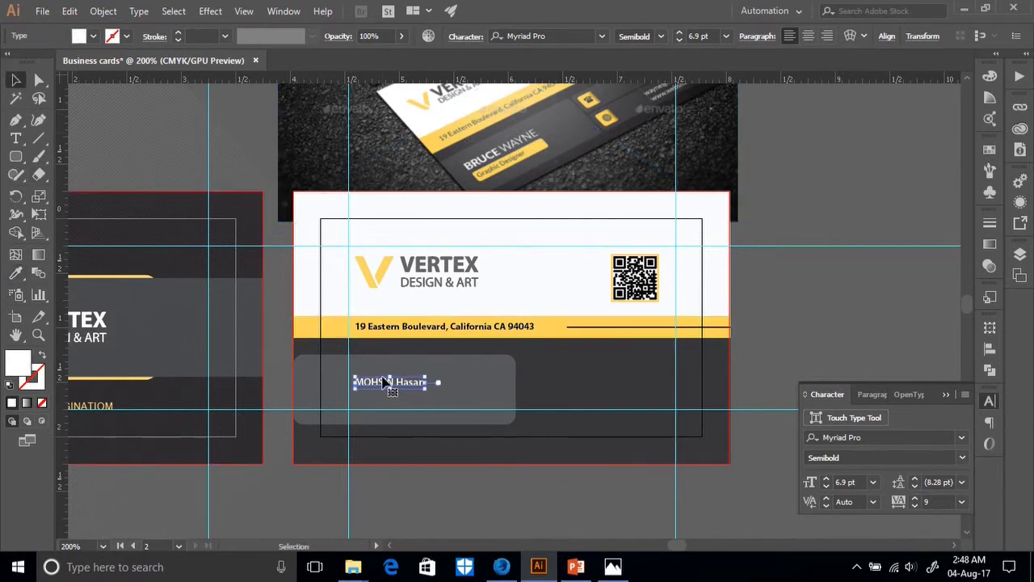
pyautogui.moveTo(433, 373); pyautogui.dragTo(439, 380)
pyautogui.click(431, 381)
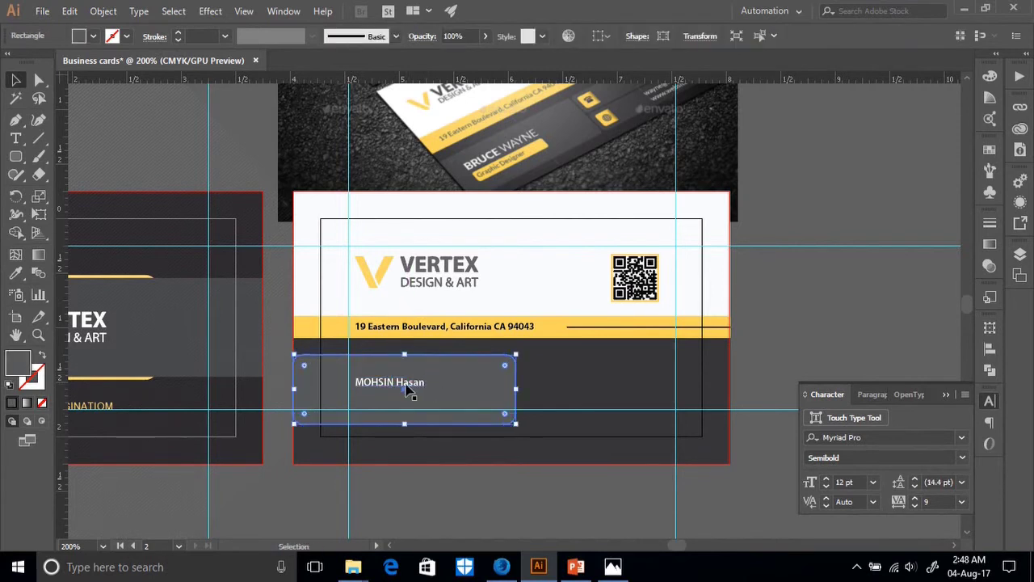
pyautogui.click(408, 385)
pyautogui.moveTo(427, 375); pyautogui.dragTo(446, 369)
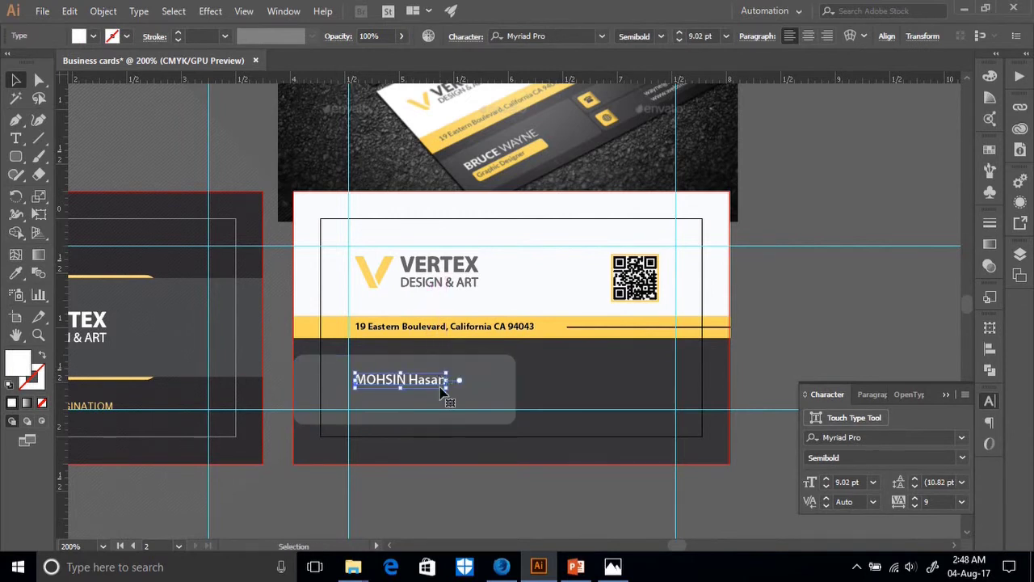
pyautogui.press('Left')
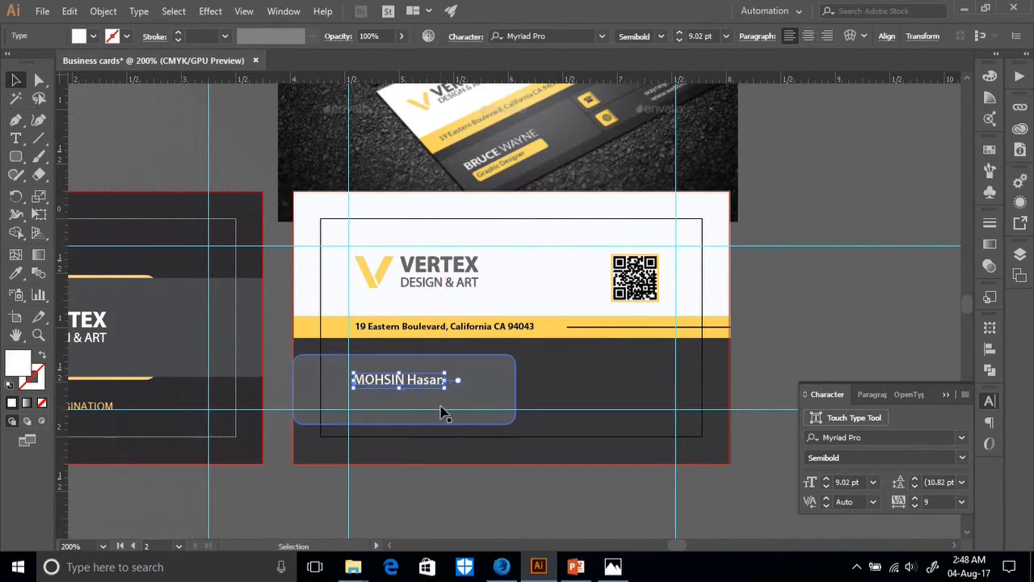
pyautogui.press('Up')
pyautogui.press('Up')
pyautogui.press('Up')
pyautogui.press('Up')
pyautogui.press('Up')
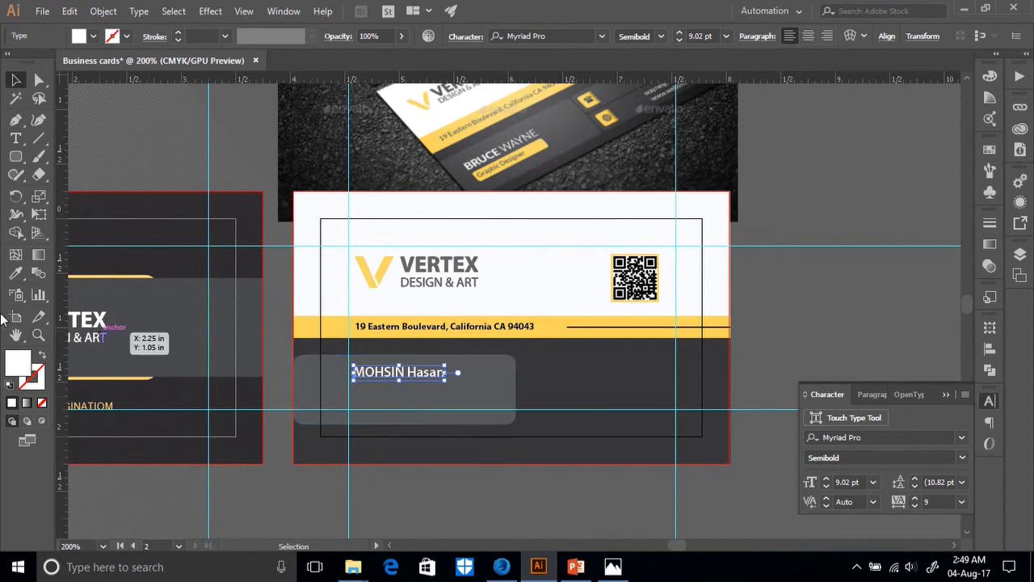
# Draw a thin white rounded bar directly beneath the name.
pyautogui.click(15, 159)
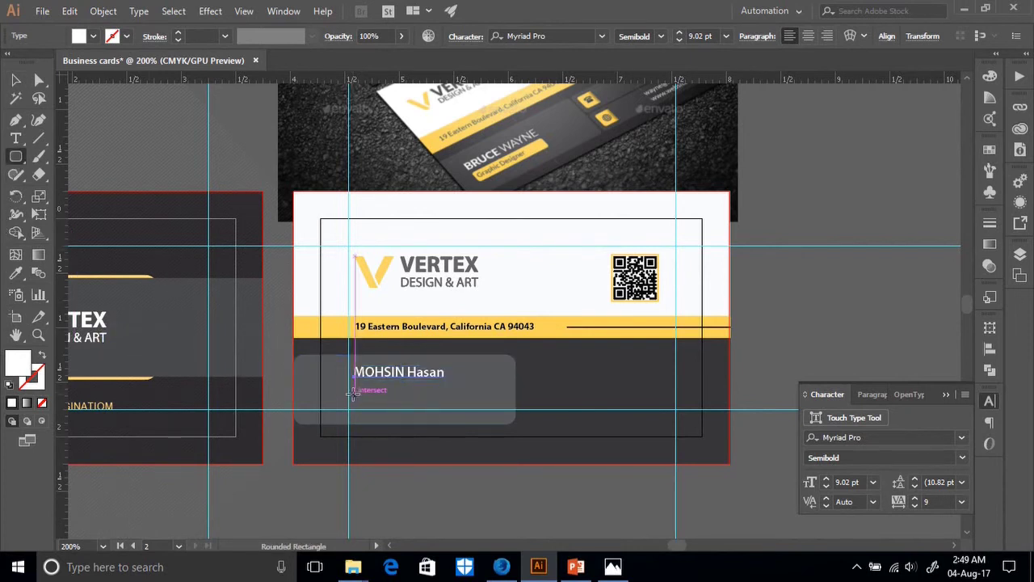
pyautogui.moveTo(353, 395); pyautogui.dragTo(446, 408)
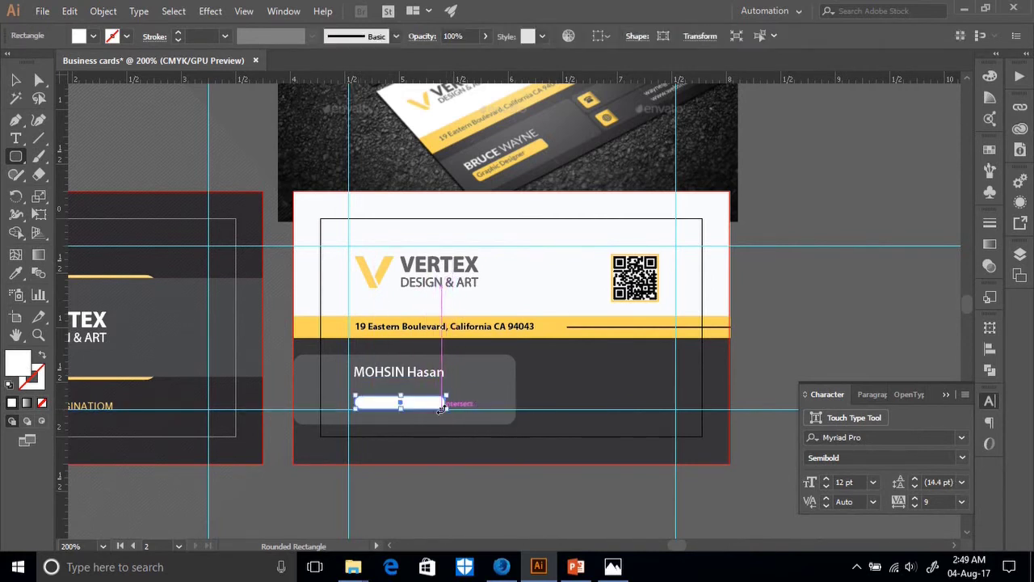
pyautogui.press('Up')
pyautogui.press('Up')
pyautogui.press('Left')
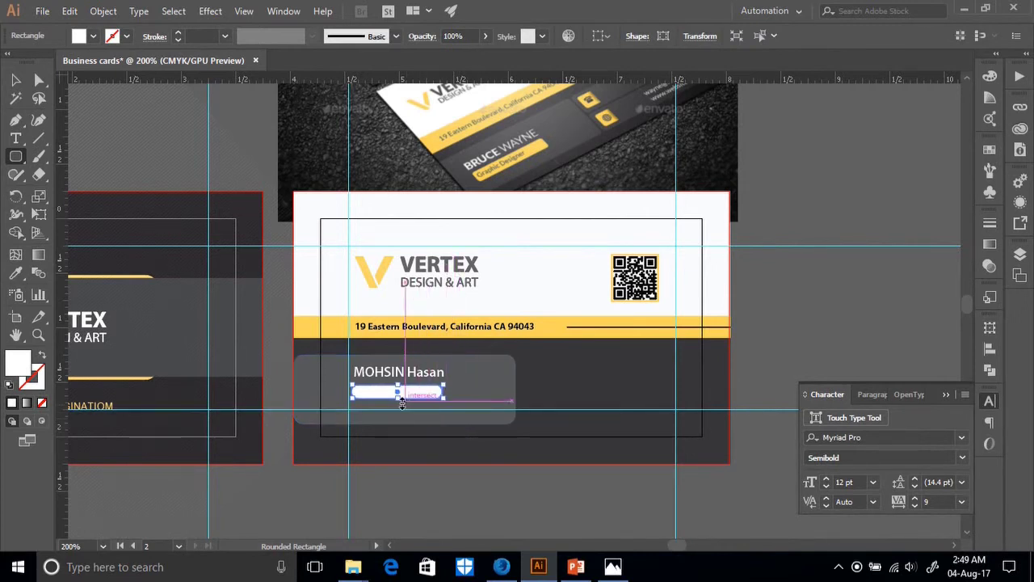
pyautogui.moveTo(402, 393); pyautogui.dragTo(401, 401)
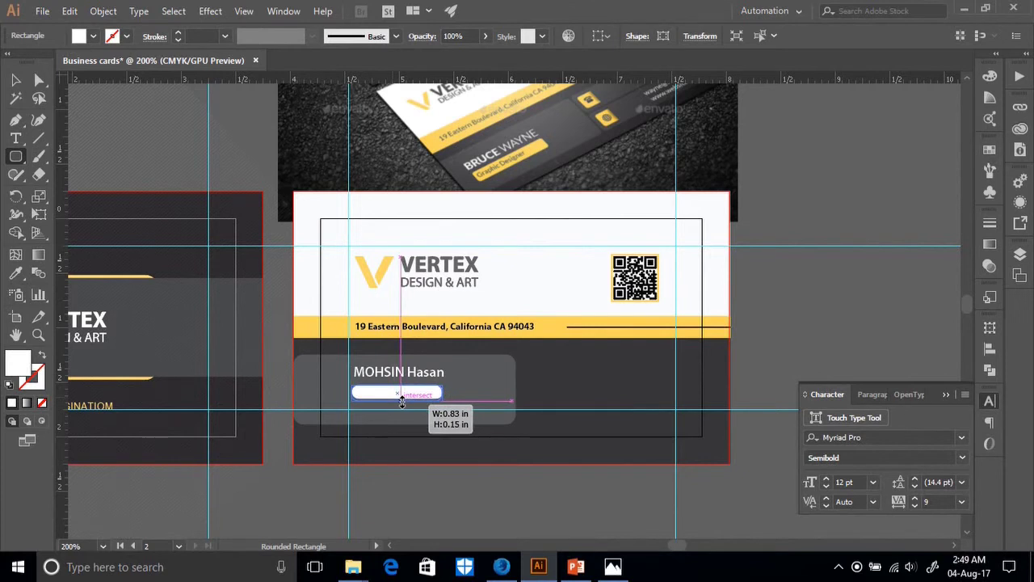
pyautogui.moveTo(402, 401); pyautogui.dragTo(401, 383)
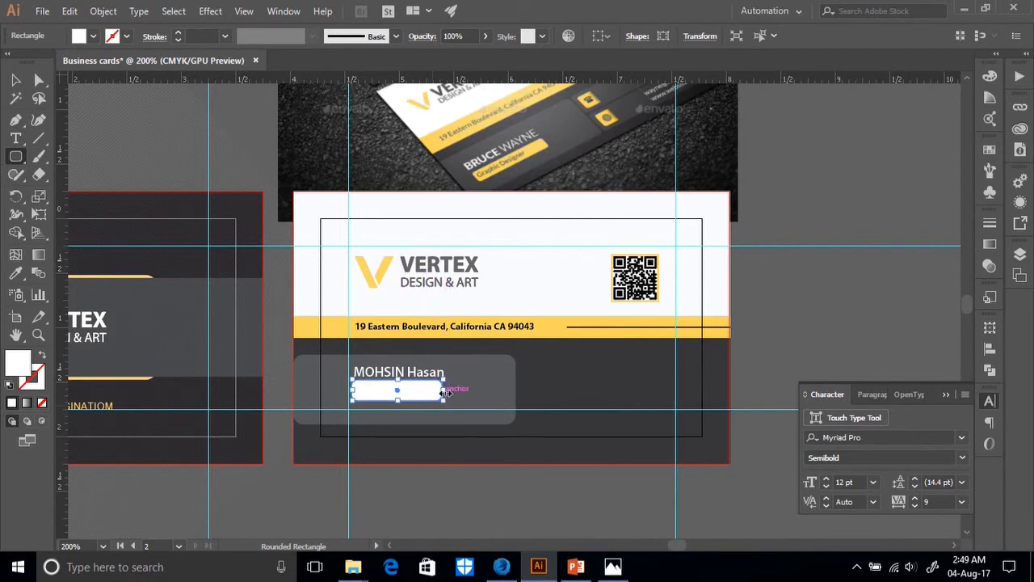
pyautogui.moveTo(399, 380); pyautogui.dragTo(399, 383)
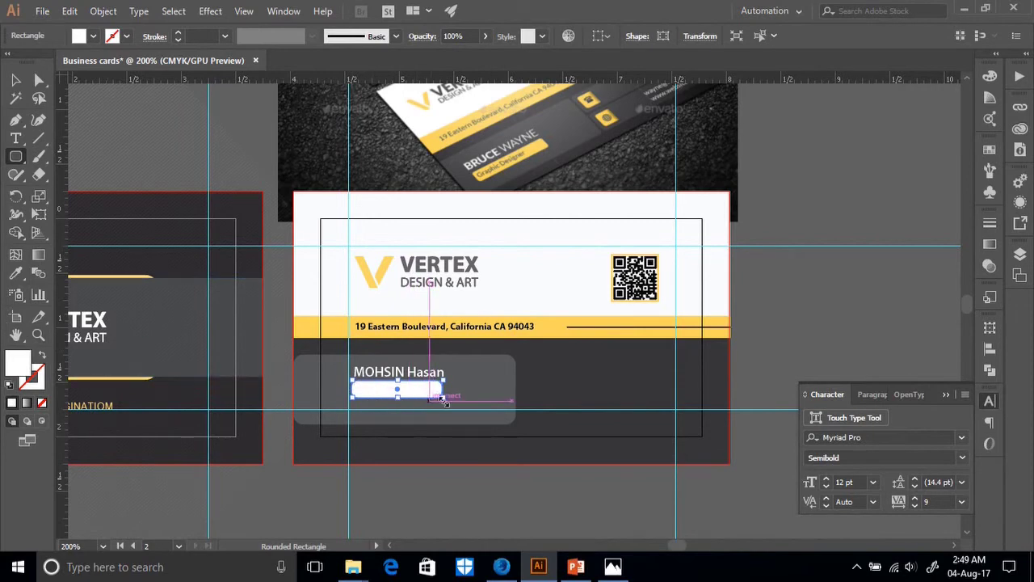
# Reduce the bar's corner radius to 0.04 in and pull its top and bottom edges inward.
pyautogui.hotkey('ctrl', '+')
pyautogui.hotkey('ctrl', '+')
pyautogui.hotkey('ctrl', '+')
pyautogui.hotkey('ctrl', '+')
pyautogui.hotkey('ctrl', '+')
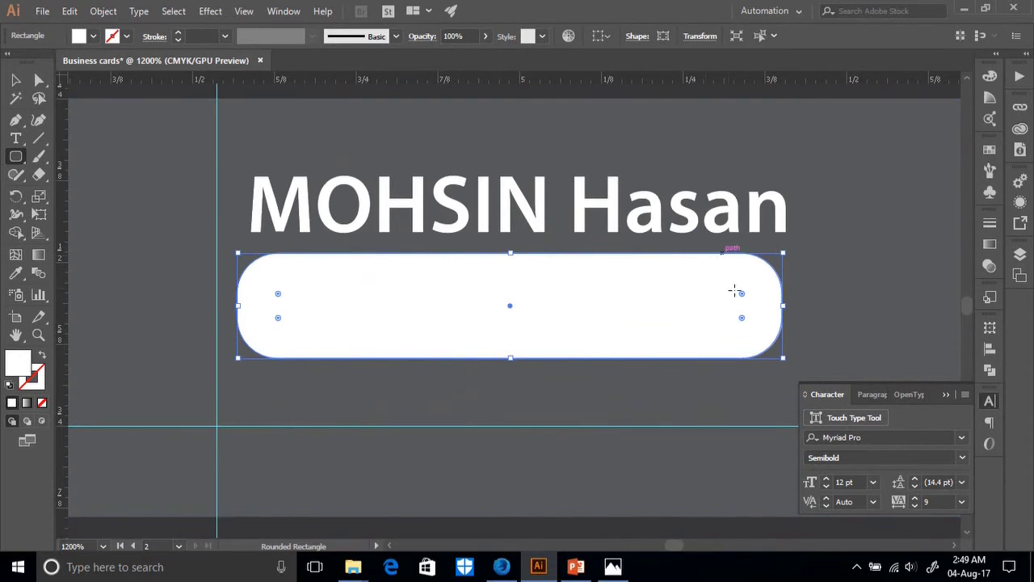
pyautogui.moveTo(741, 294); pyautogui.dragTo(777, 282)
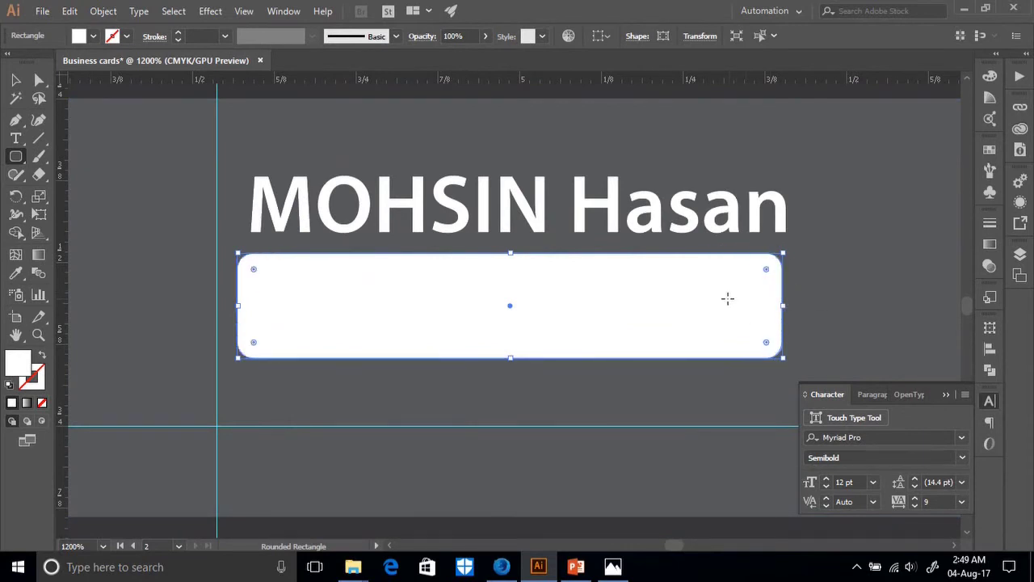
pyautogui.hotkey('ctrl', '-')
pyautogui.hotkey('ctrl', '-')
pyautogui.hotkey('ctrl', '-')
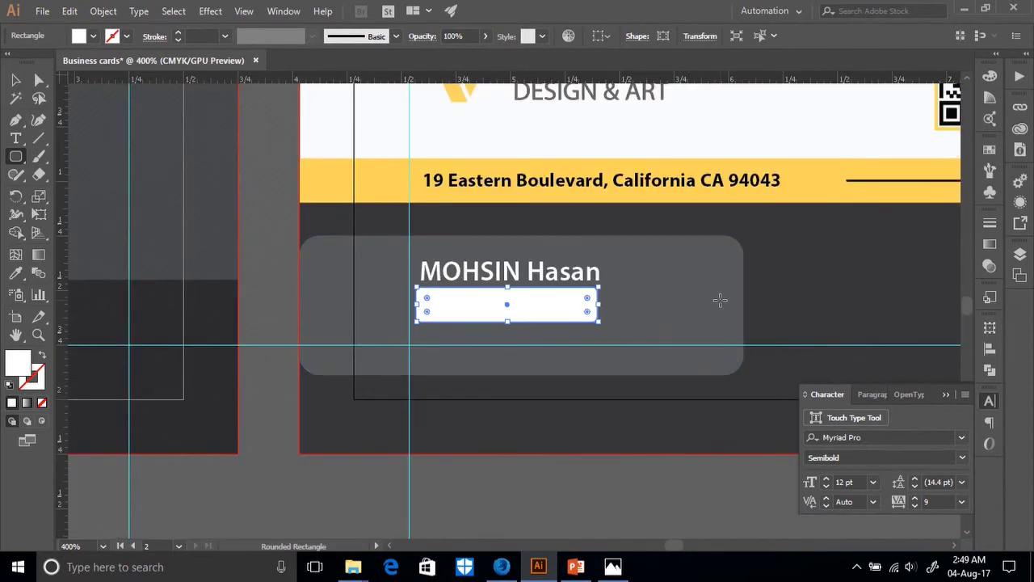
pyautogui.hotkey('ctrl', '-')
pyautogui.hotkey('ctrl', '-')
pyautogui.hotkey('ctrl', '-')
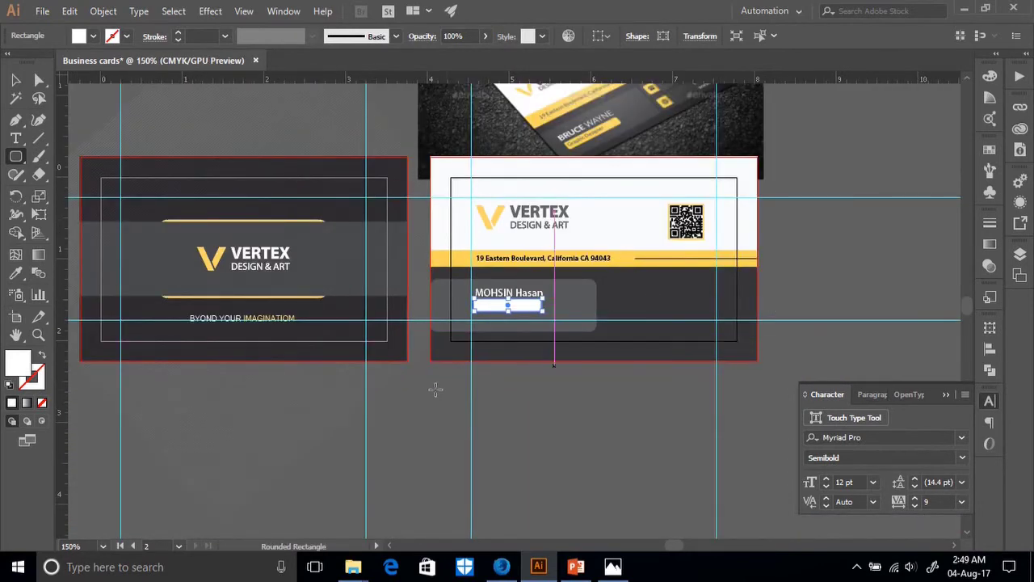
pyautogui.hotkey('ctrl', '+')
pyautogui.hotkey('ctrl', '+')
pyautogui.hotkey('ctrl', '+')
pyautogui.hotkey('ctrl', '+')
pyautogui.hotkey('ctrl', '+')
pyautogui.hotkey('ctrl', '+')
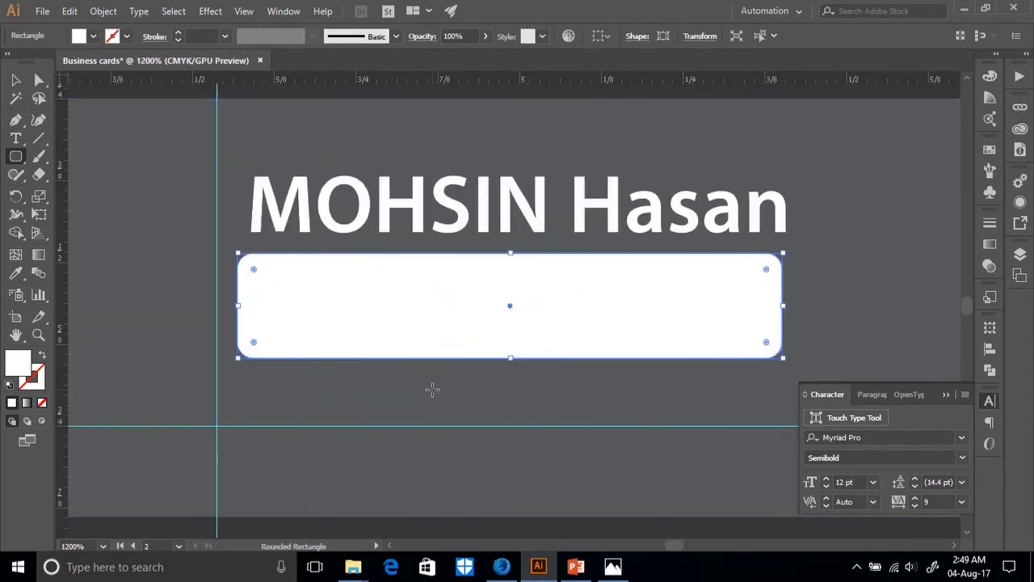
pyautogui.moveTo(510, 357); pyautogui.dragTo(510, 348)
pyautogui.moveTo(512, 253); pyautogui.dragTo(510, 260)
pyautogui.click(15, 140)
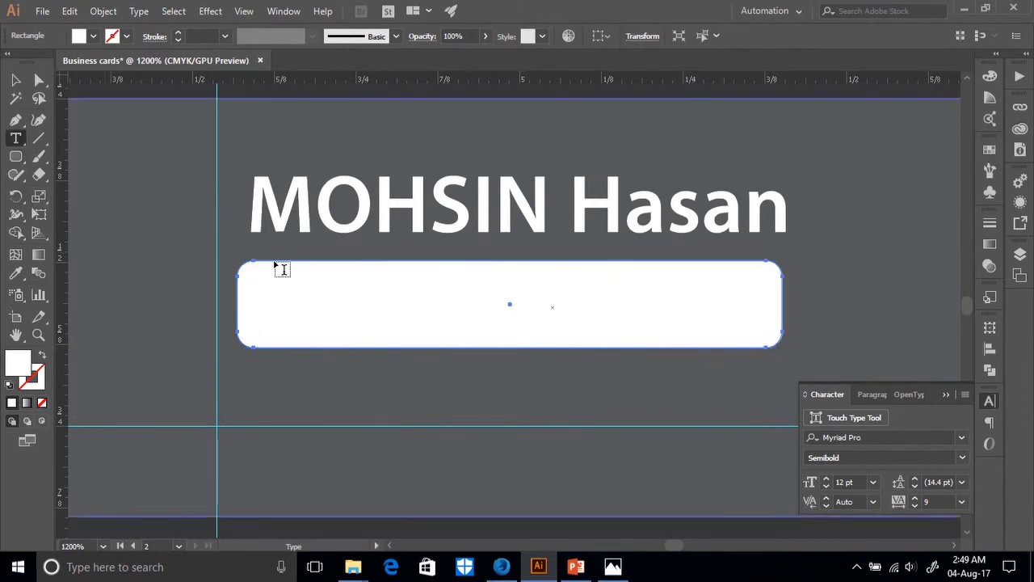
# Type the job title 'Graphic Designer' over the white bar under the name.
pyautogui.click(339, 306)
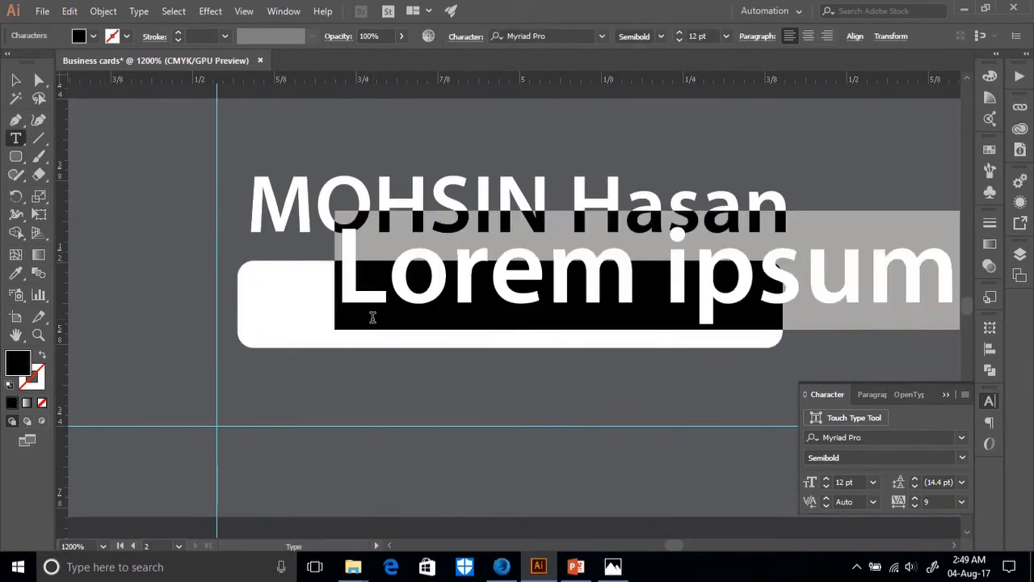
pyautogui.write('Gra')
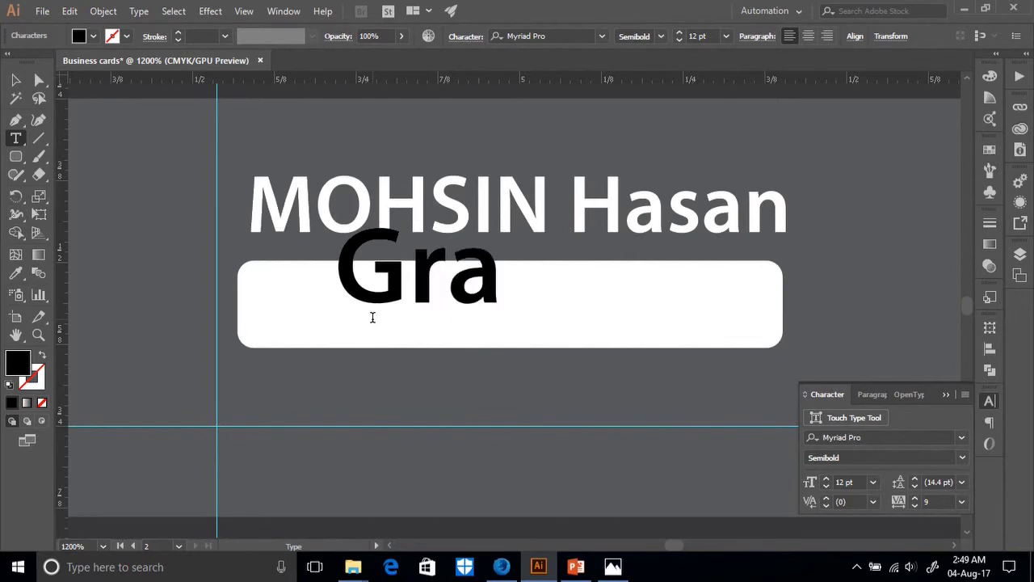
pyautogui.write('phic')
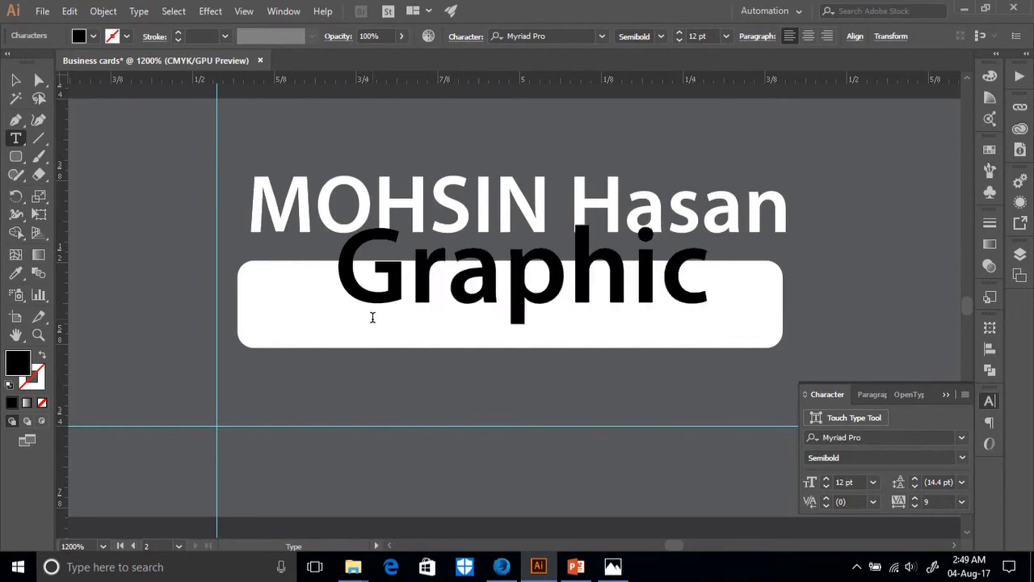
pyautogui.write(' Designd')
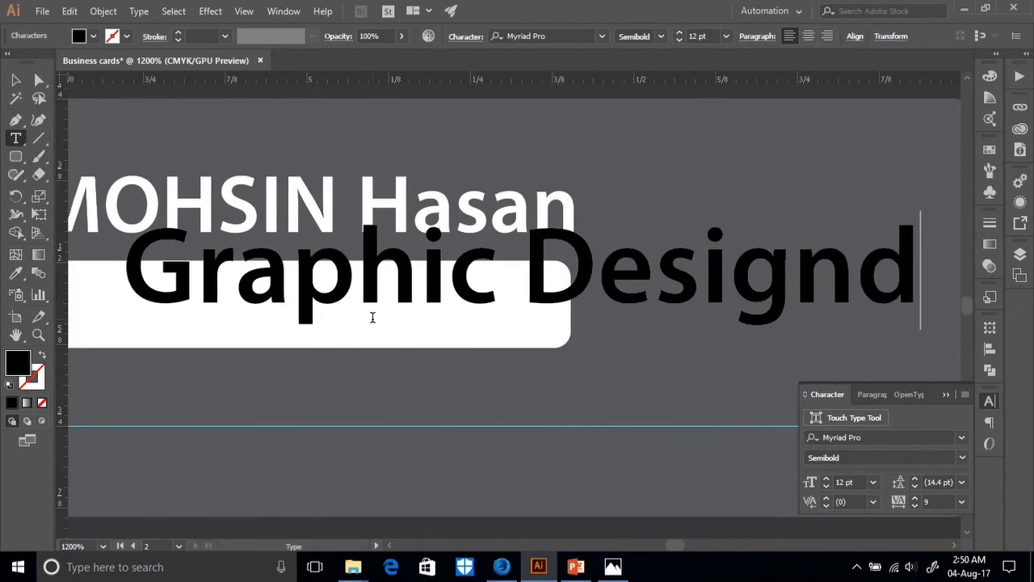
pyautogui.press('BackSpace')
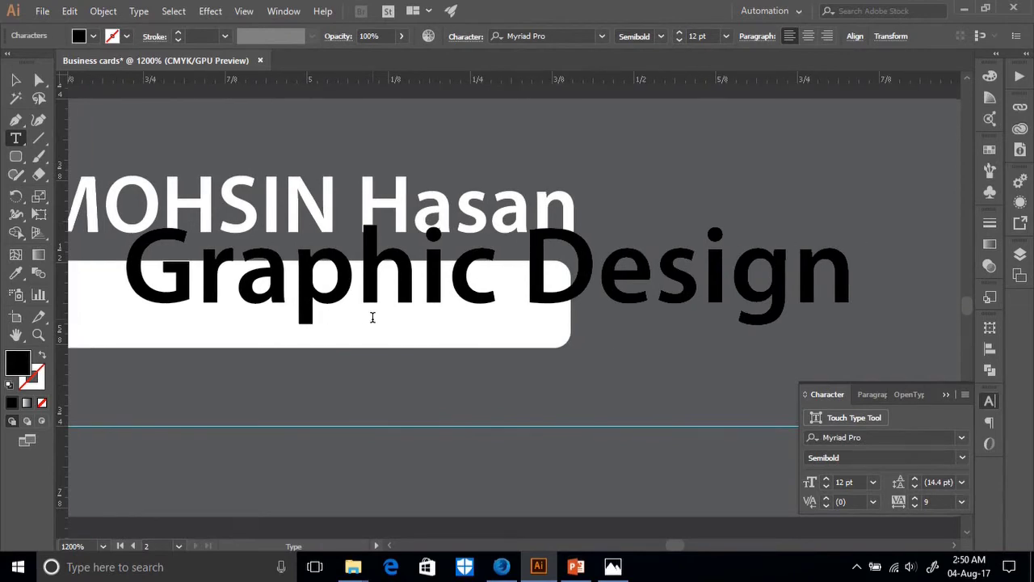
pyautogui.write('er')
pyautogui.press('Escape')
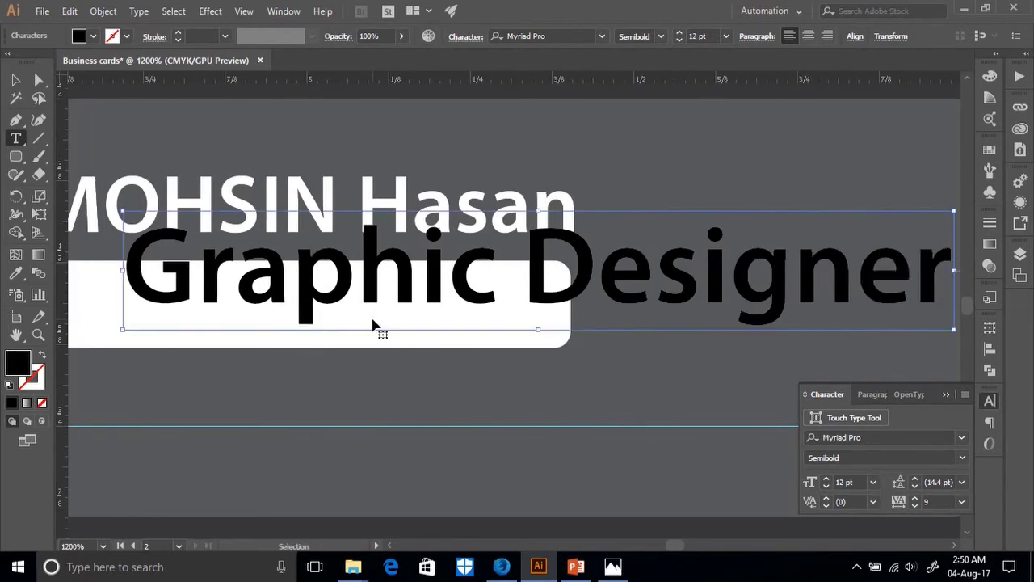
pyautogui.hotkey('ctrl', '-')
pyautogui.hotkey('ctrl', '-')
pyautogui.hotkey('ctrl', '-')
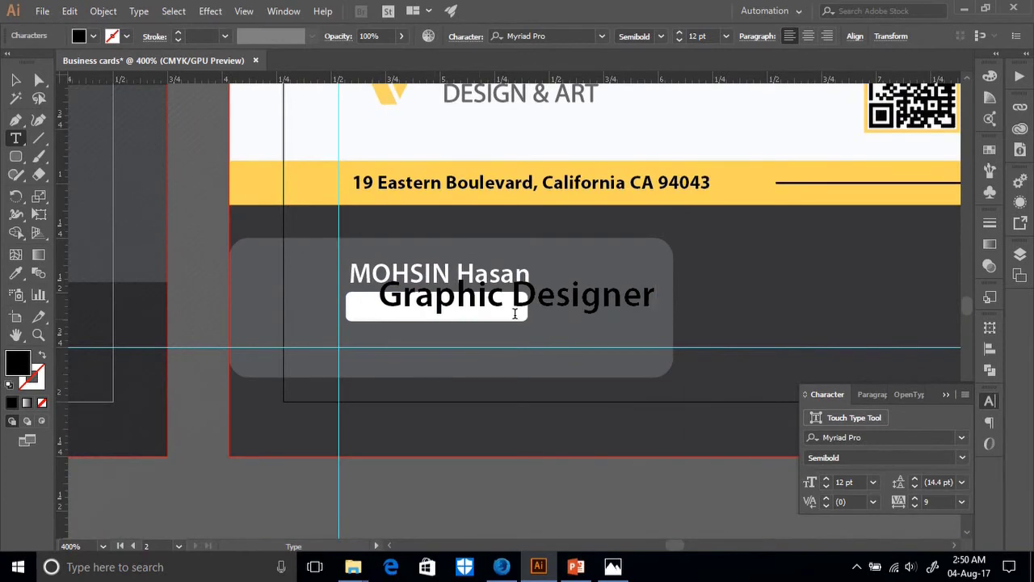
# Select the whole 'Graphic Designer' line and start changing its font style.
pyautogui.click(961, 437)
pyautogui.click(961, 439)
pyautogui.click(962, 457)
pyautogui.click(848, 359)
pyautogui.moveTo(602, 297); pyautogui.dragTo(402, 307)
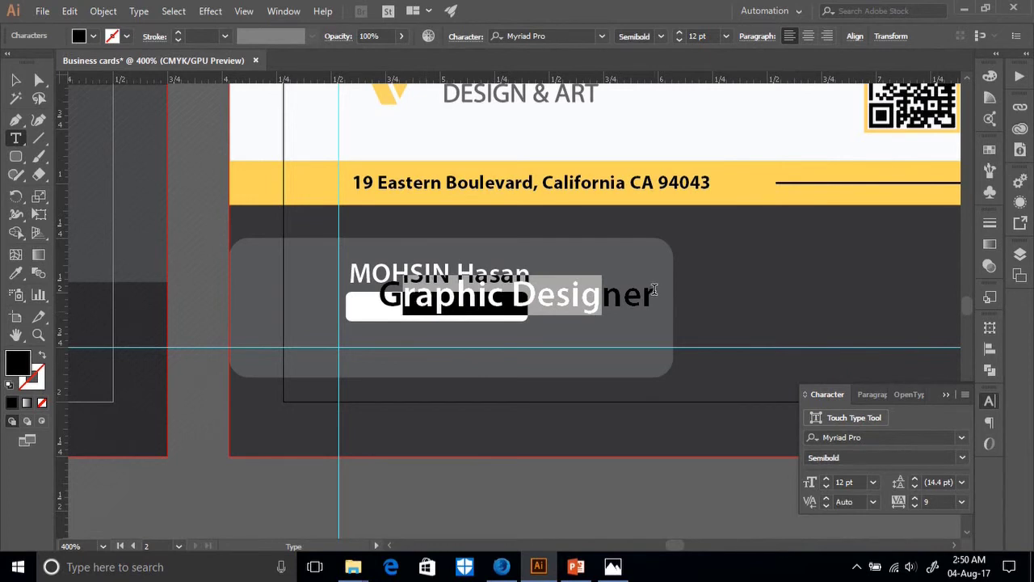
pyautogui.moveTo(654, 289); pyautogui.dragTo(333, 318)
pyautogui.click(887, 455)
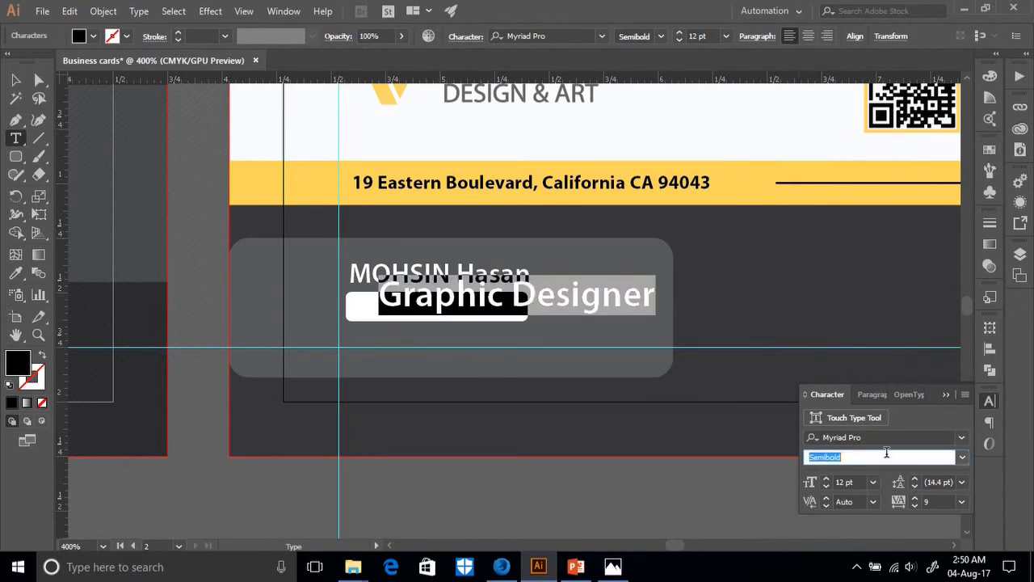
# Switch the 'Graphic Designer' text from Semibold to Myriad Pro Regular at 12 pt.
pyautogui.click(962, 458)
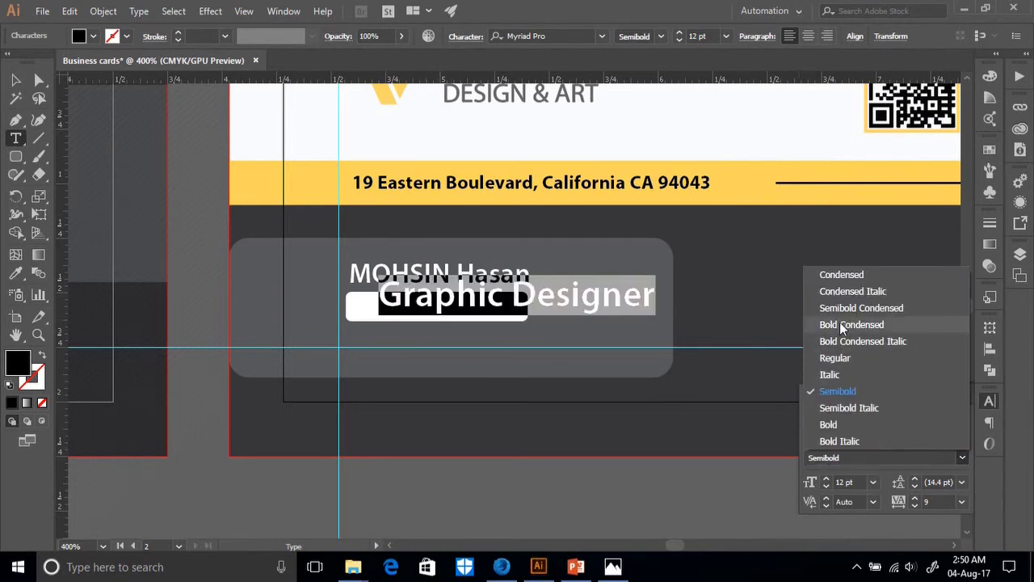
pyautogui.click(841, 394)
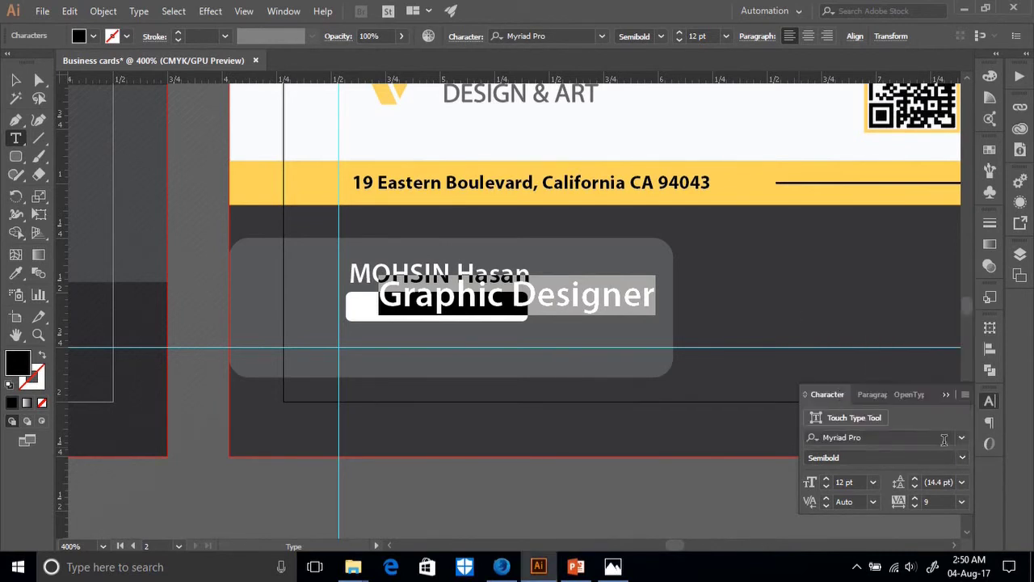
pyautogui.click(961, 437)
pyautogui.click(962, 457)
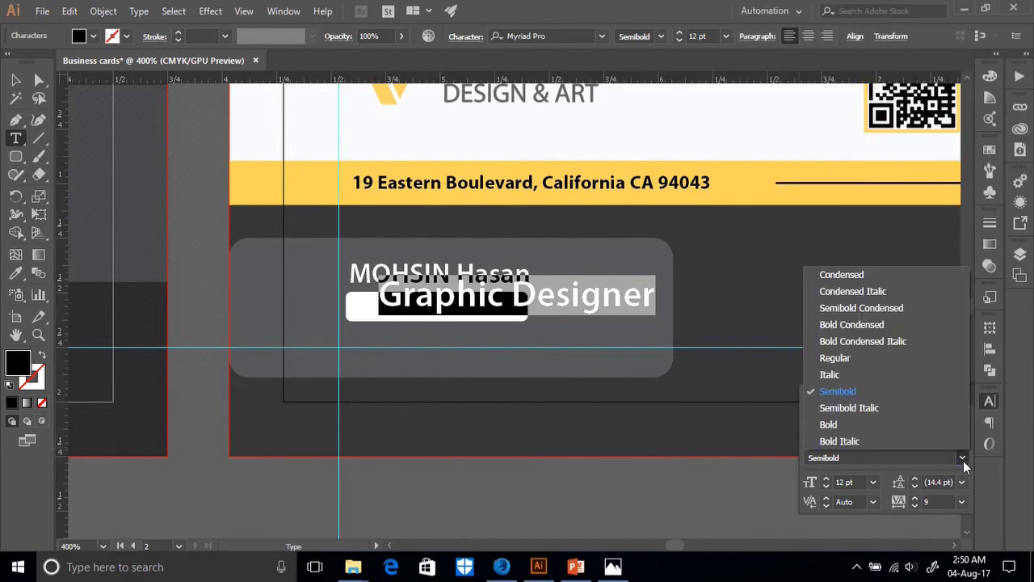
pyautogui.click(848, 359)
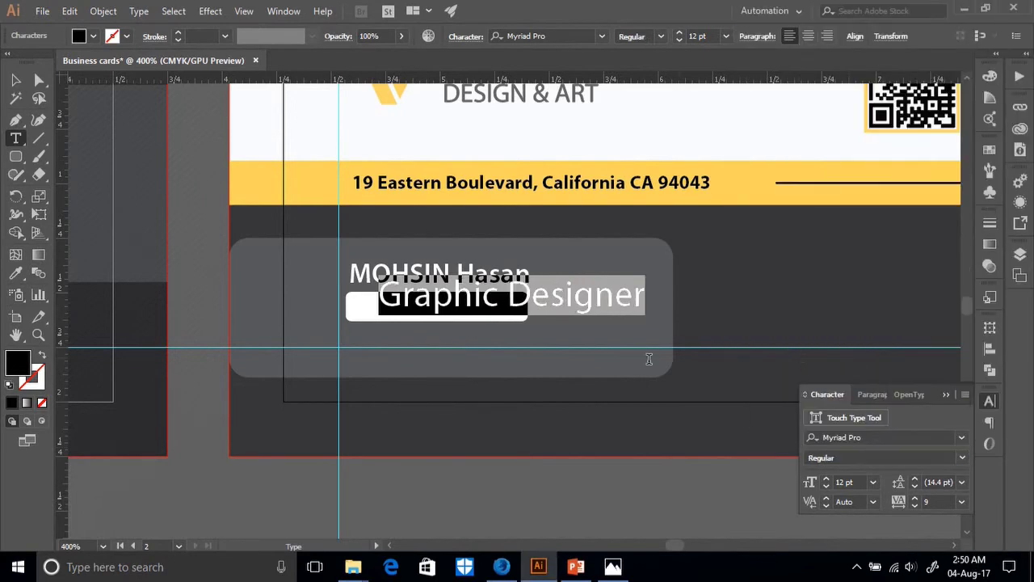
pyautogui.hotkey('ctrl', '-')
pyautogui.hotkey('ctrl', '-')
pyautogui.hotkey('ctrl', '-')
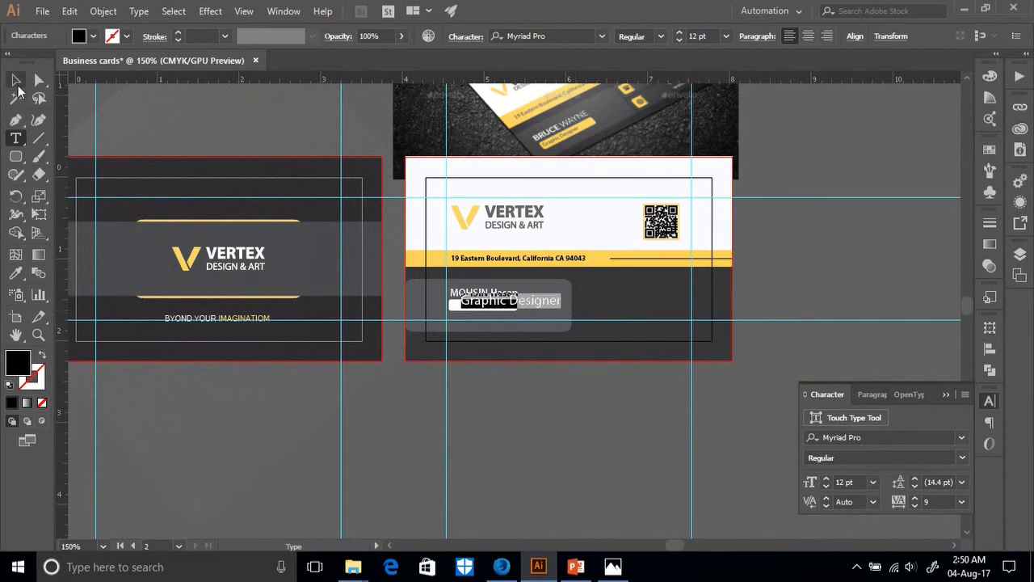
# Colour the job title with the card's dark grey background using the Eyedropper.
pyautogui.press('Escape')
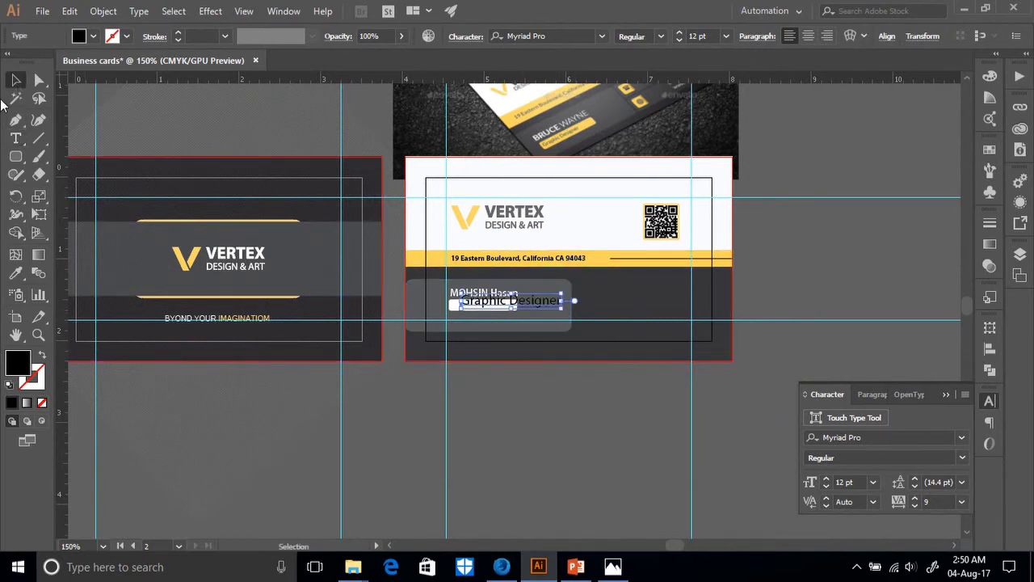
pyautogui.click(17, 273)
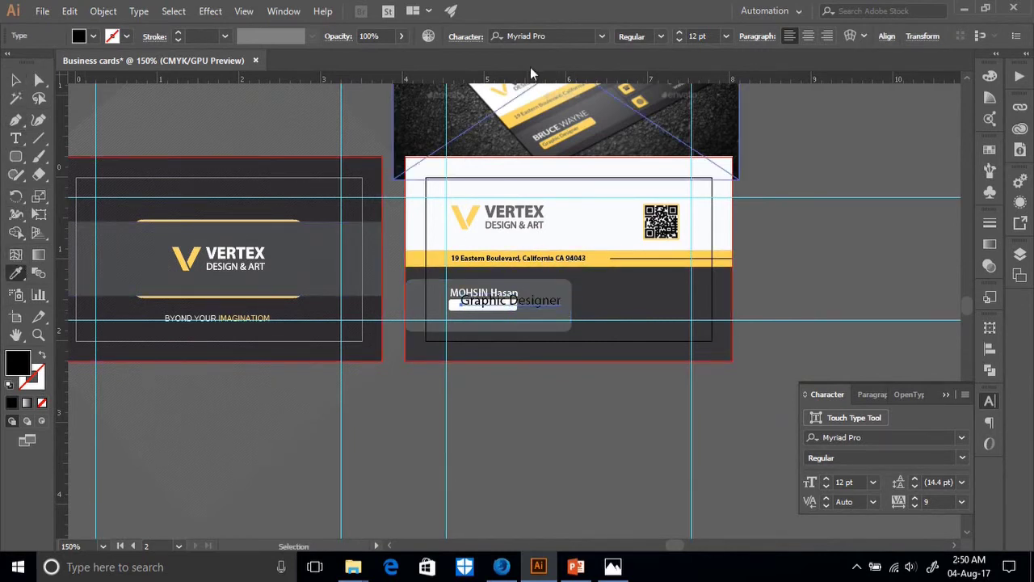
pyautogui.click(568, 182)
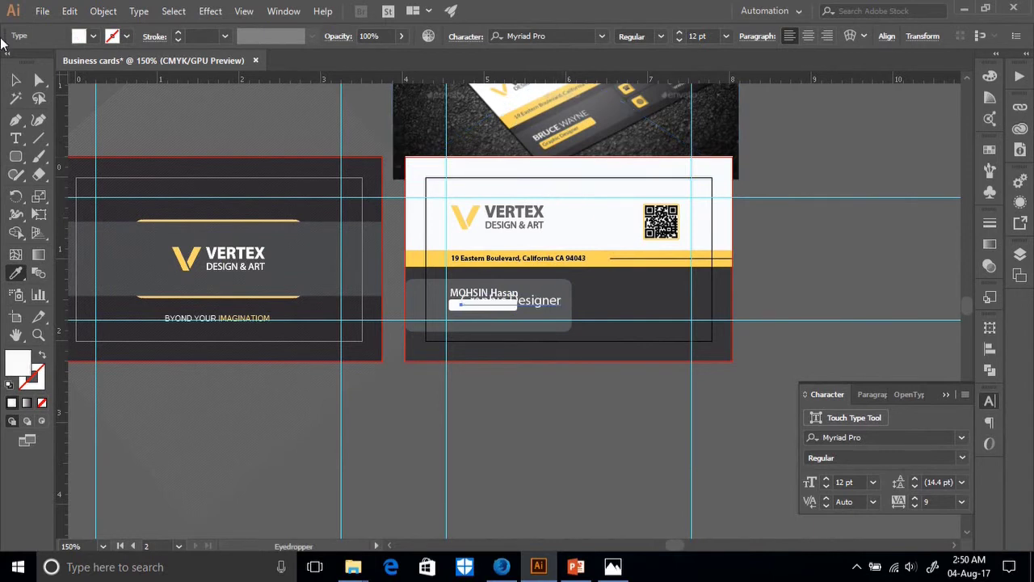
pyautogui.press('v')
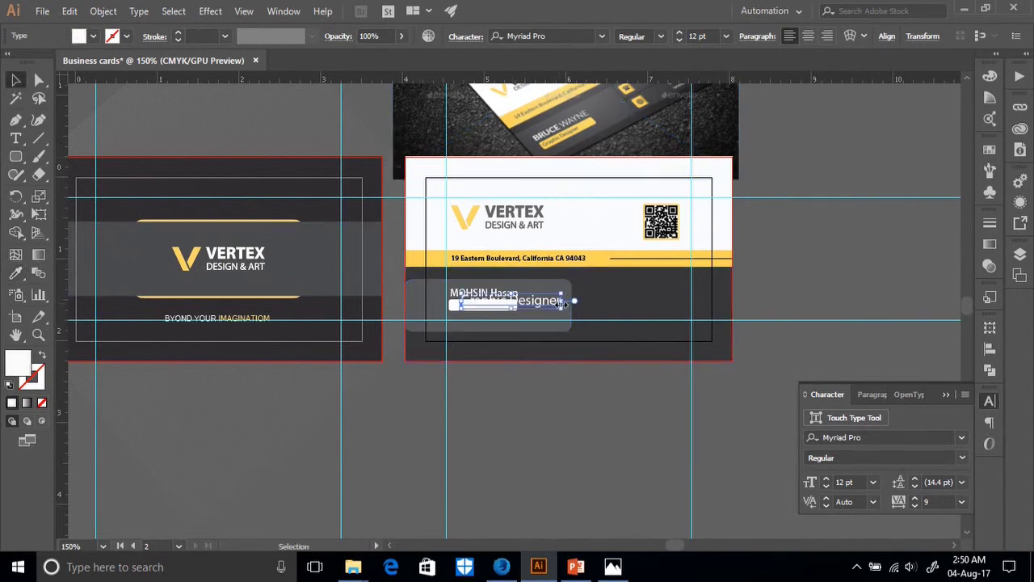
pyautogui.hotkey('ctrl', 'z')
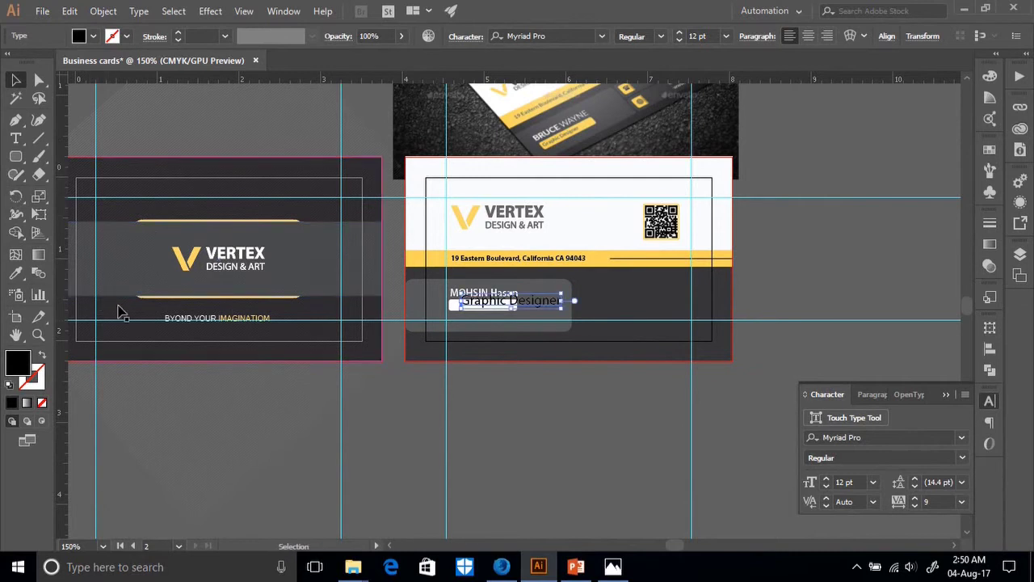
pyautogui.click(17, 276)
pyautogui.click(472, 344)
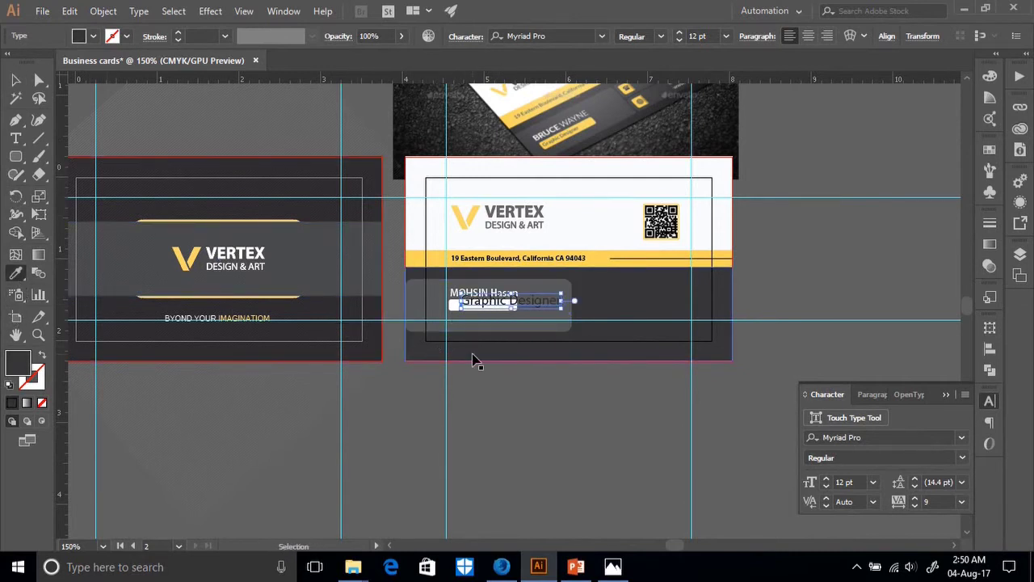
# Scale the job title down to 5.33 pt so it fits inside the white bar.
pyautogui.scroll(5, 477, 349)
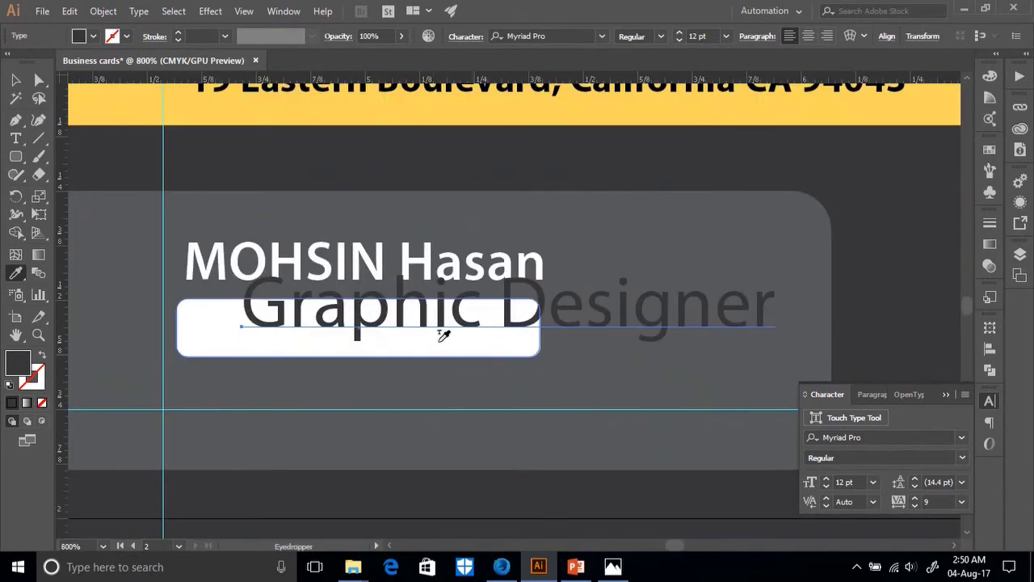
pyautogui.click(19, 79)
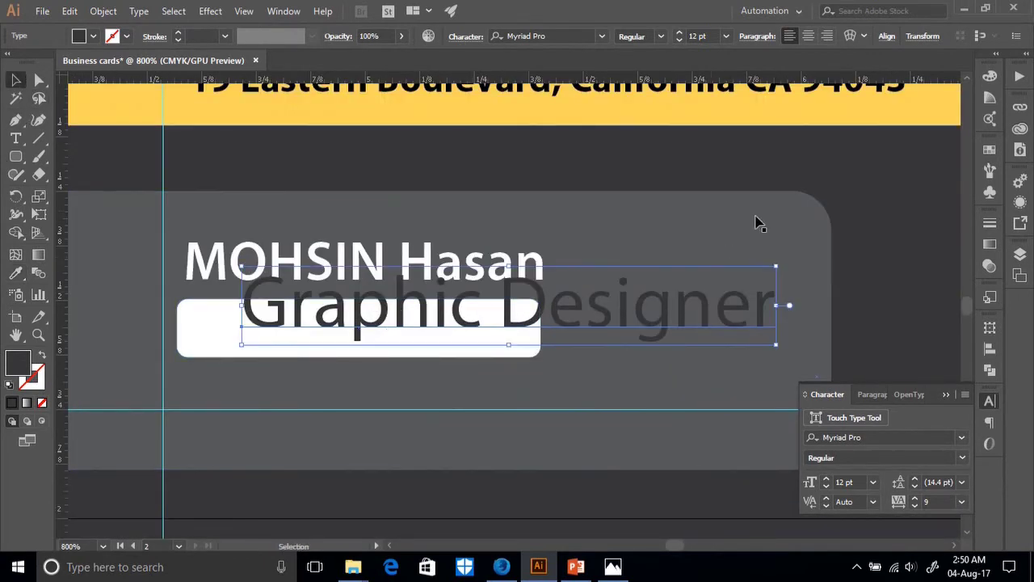
pyautogui.moveTo(776, 266); pyautogui.dragTo(735, 315)
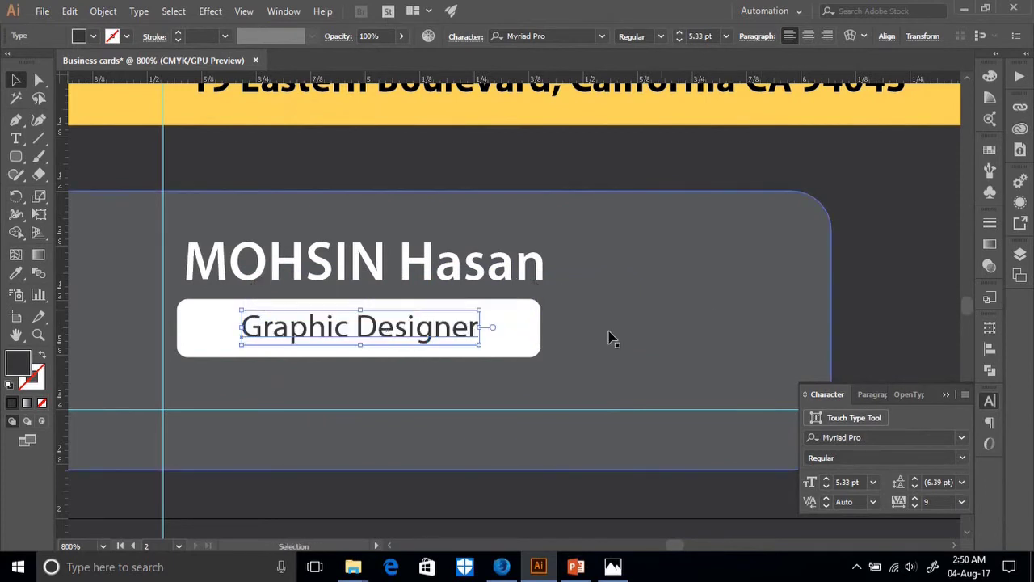
# Vertically centre the job title on the white bar and nudge it left.
pyautogui.keyDown('shift'); pyautogui.click(508, 347); pyautogui.keyUp('shift')
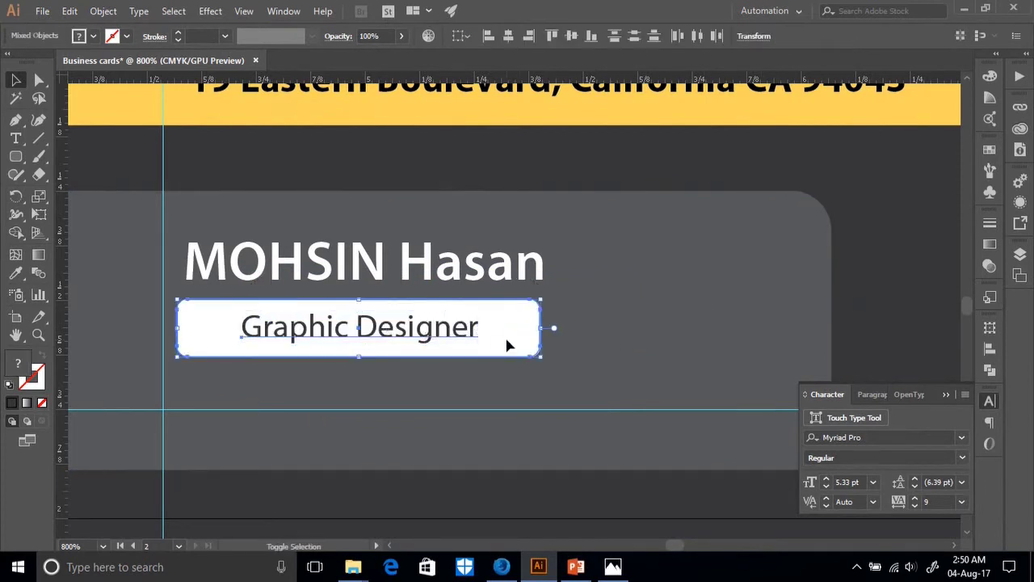
pyautogui.click(570, 38)
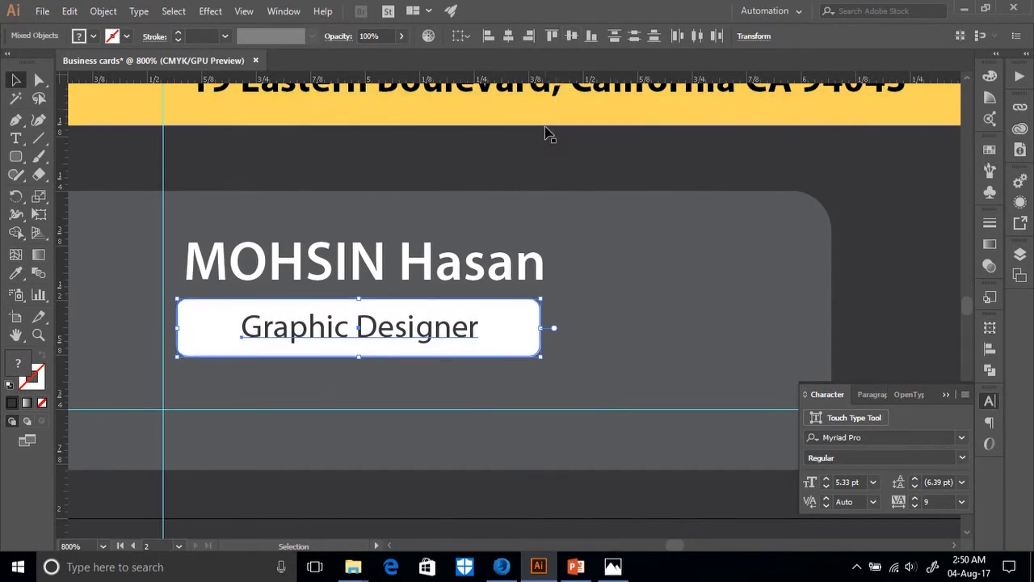
pyautogui.click(450, 293)
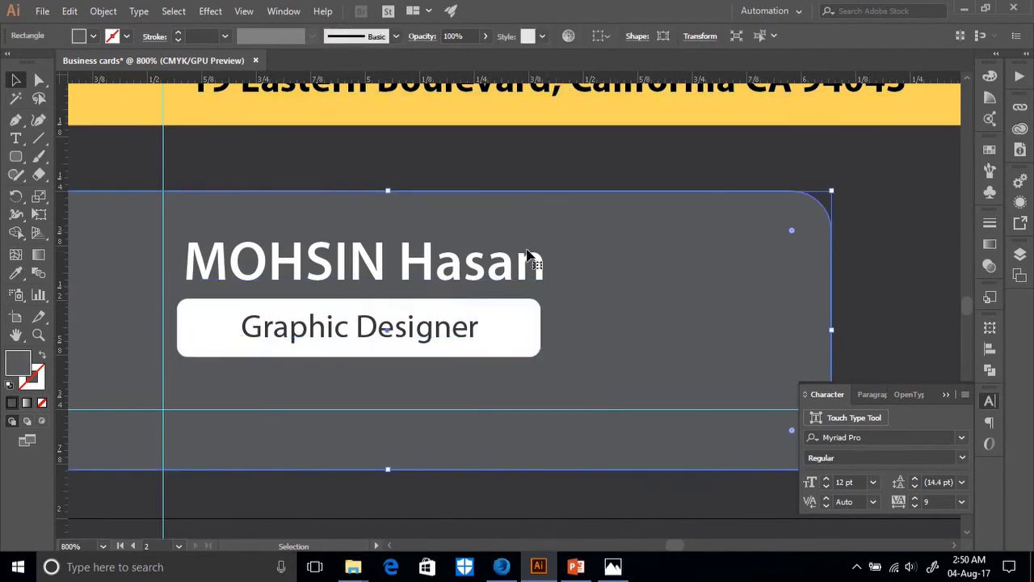
pyautogui.click(372, 339)
pyautogui.press('Left')
pyautogui.press('Left')
pyautogui.press('Left')
pyautogui.press('Left')
pyautogui.press('Left')
pyautogui.press('Left')
pyautogui.press('Left')
pyautogui.press('Left')
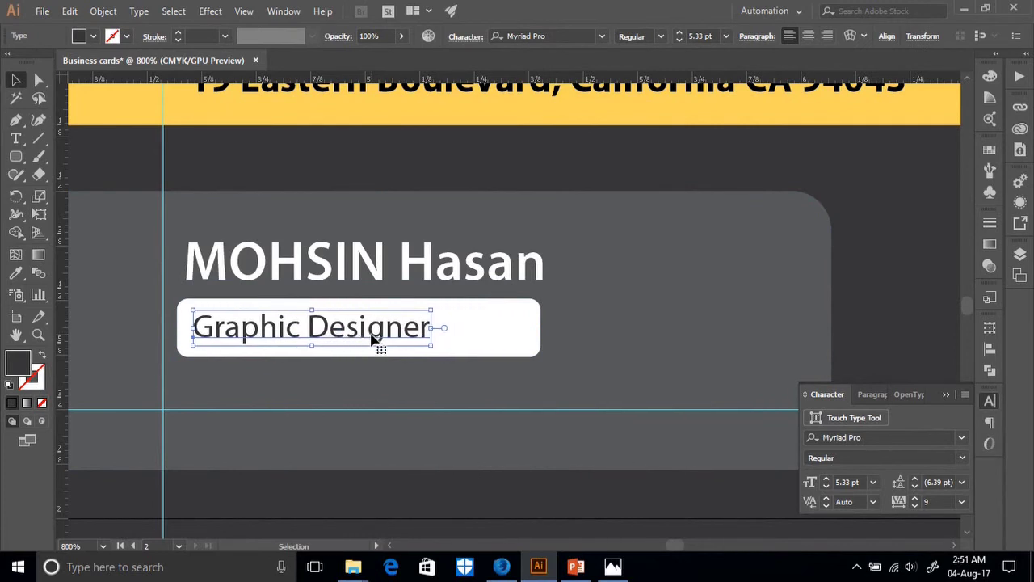
# Fill the label box with the address band's yellow using the Eyedropper, then deselect.
pyautogui.hotkey('ctrl', '-')
pyautogui.hotkey('ctrl', '-')
pyautogui.hotkey('ctrl', '-')
pyautogui.hotkey('ctrl', '-')
pyautogui.press('i')
pyautogui.click(416, 242)
pyautogui.click(16, 81)
pyautogui.click(561, 448)
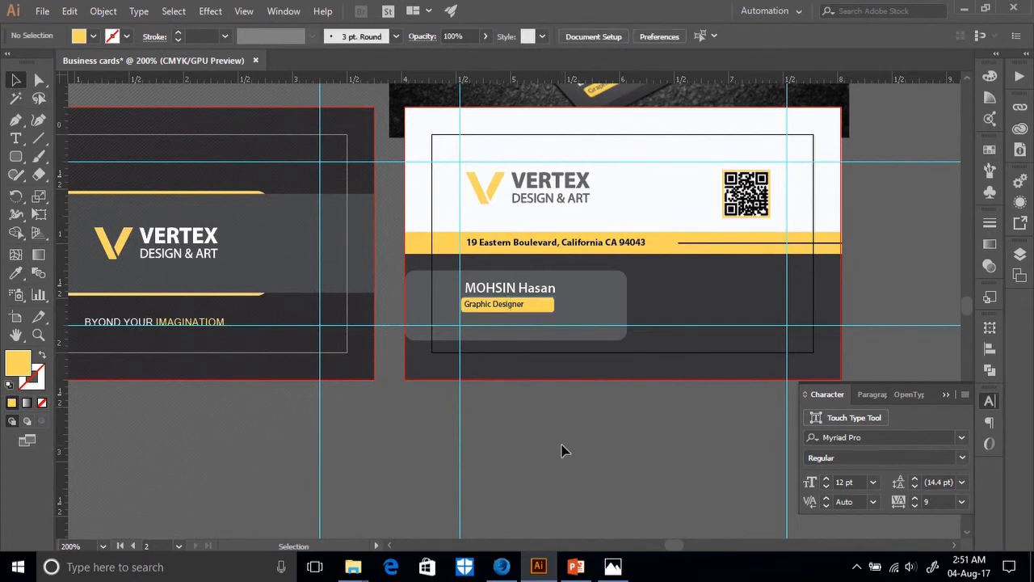
# Widen the yellow label box slightly and nudge it right together with its text.
pyautogui.scroll(3, 562, 450)
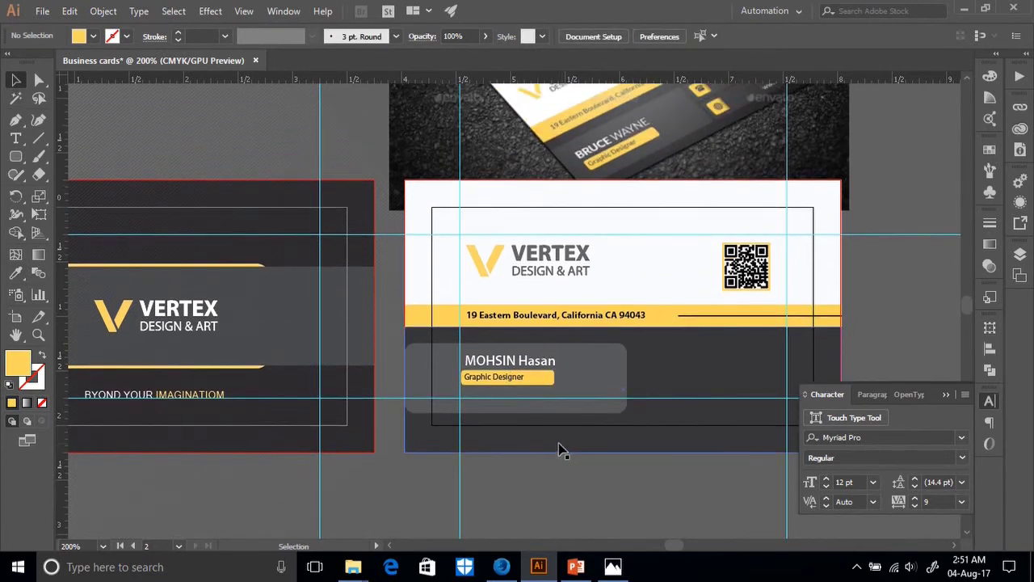
pyautogui.click(552, 379)
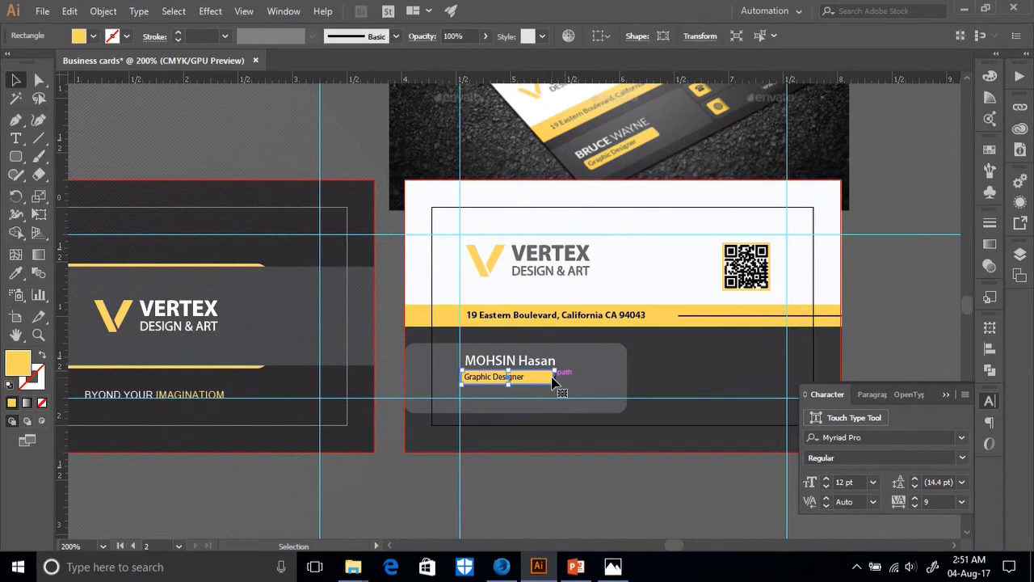
pyautogui.hotkey('ctrl', '=')
pyautogui.hotkey('ctrl', '=')
pyautogui.hotkey('ctrl', '=')
pyautogui.hotkey('ctrl', '=')
pyautogui.hotkey('ctrl', '=')
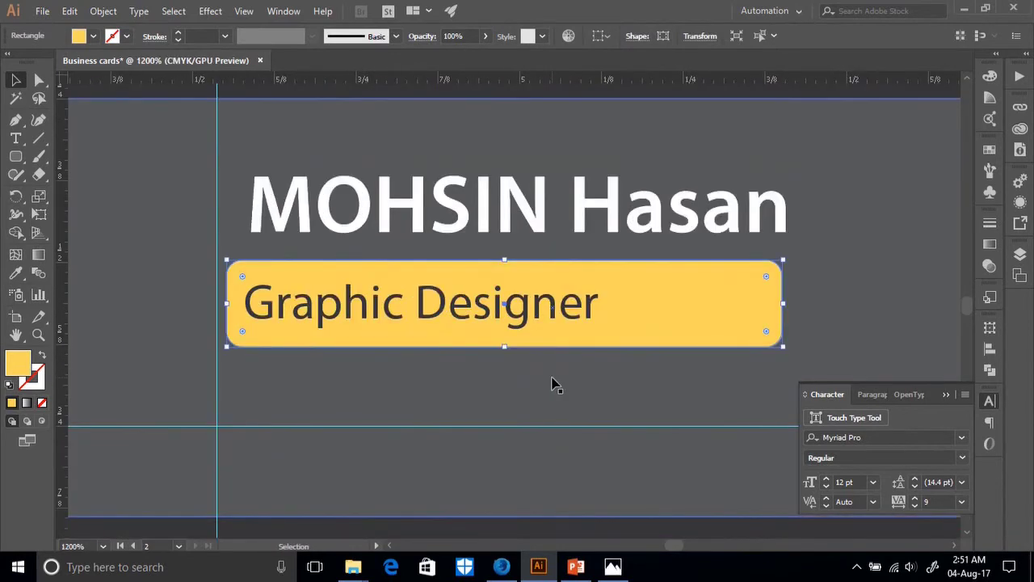
pyautogui.moveTo(785, 305); pyautogui.dragTo(788, 306)
pyautogui.press('a')
pyautogui.hotkey('ctrl', '-')
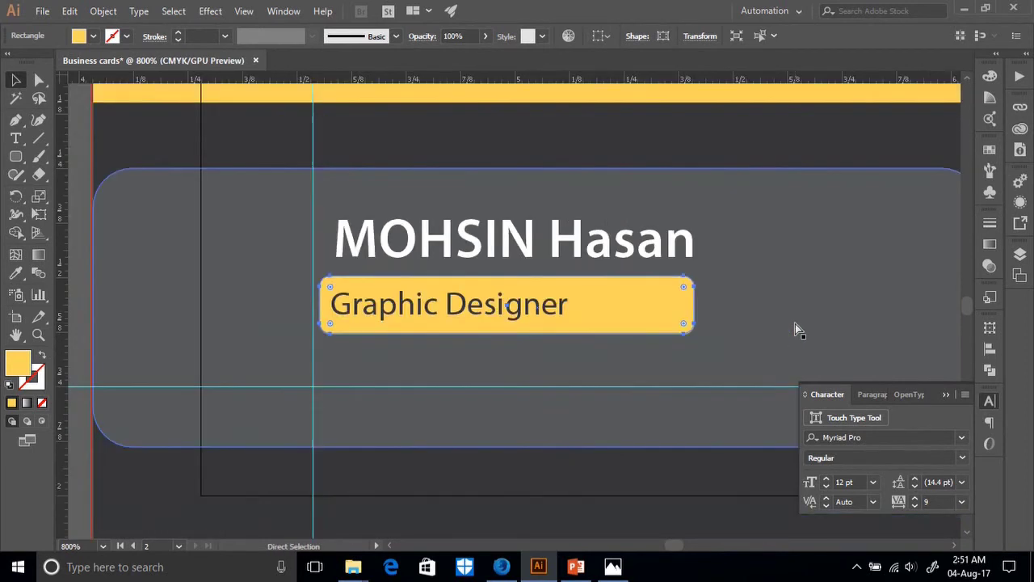
pyautogui.hotkey('ctrl', '-')
pyautogui.hotkey('ctrl', '-')
pyautogui.hotkey('ctrl', '-')
pyautogui.hotkey('ctrl', '-')
pyautogui.press('v')
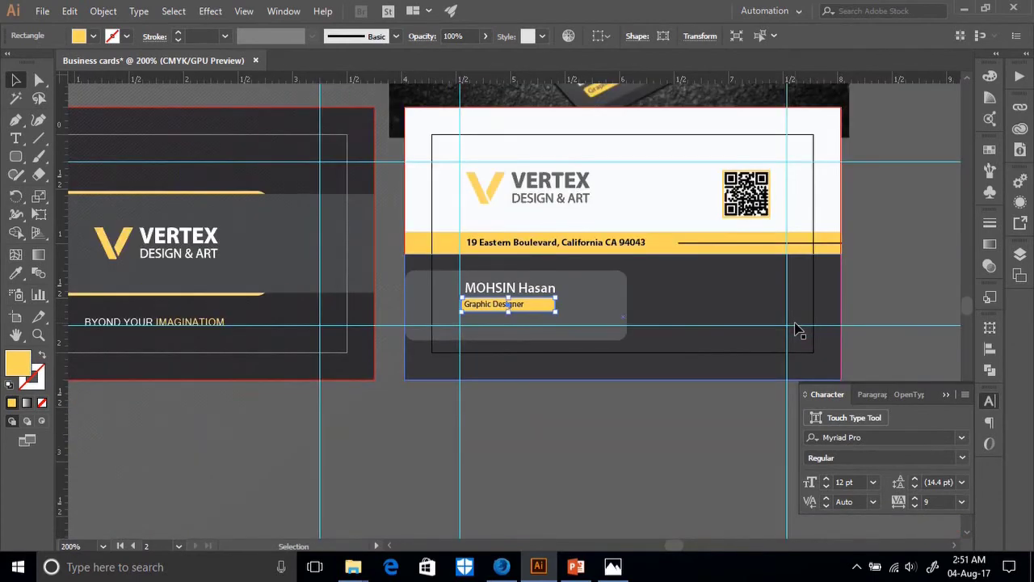
pyautogui.scroll(2, 796, 329)
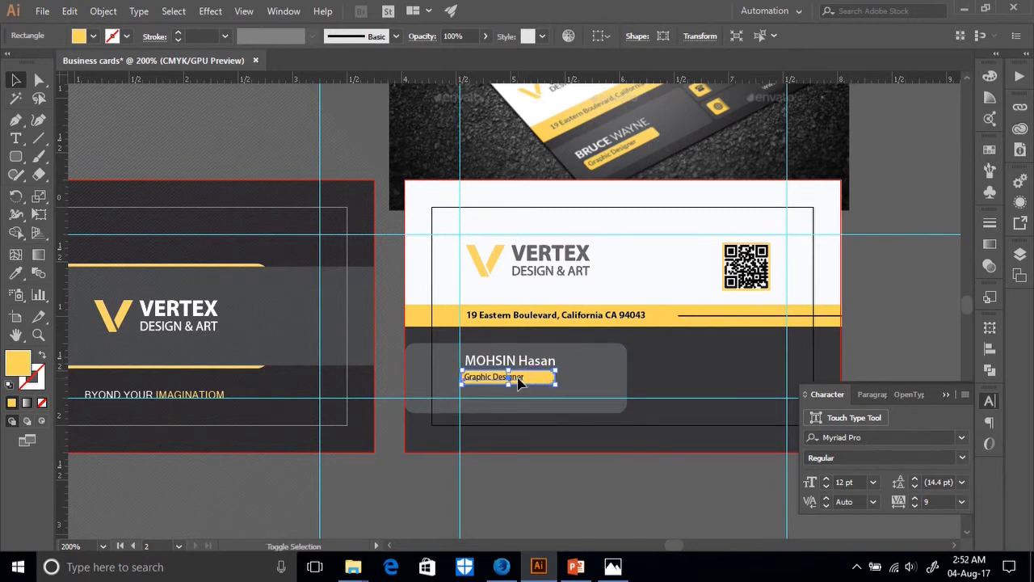
pyautogui.keyDown('shift'); pyautogui.click(522, 385); pyautogui.keyUp('shift')
pyautogui.press('Right')
pyautogui.press('Right')
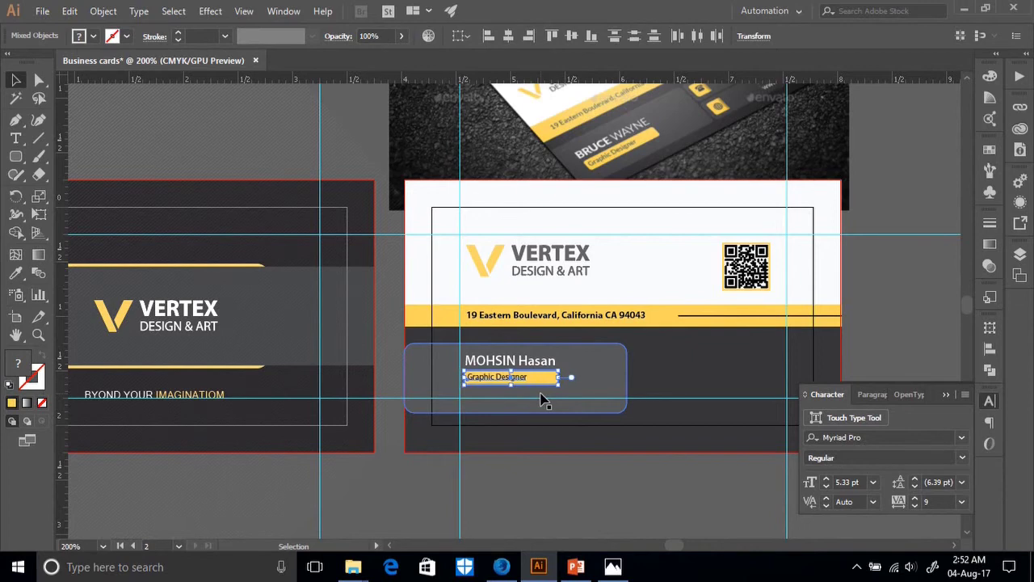
# Narrow the yellow box to about 0.84 in so it hugs the job title.
pyautogui.hotkey('ctrl', '=')
pyautogui.hotkey('ctrl', '=')
pyautogui.hotkey('ctrl', '=')
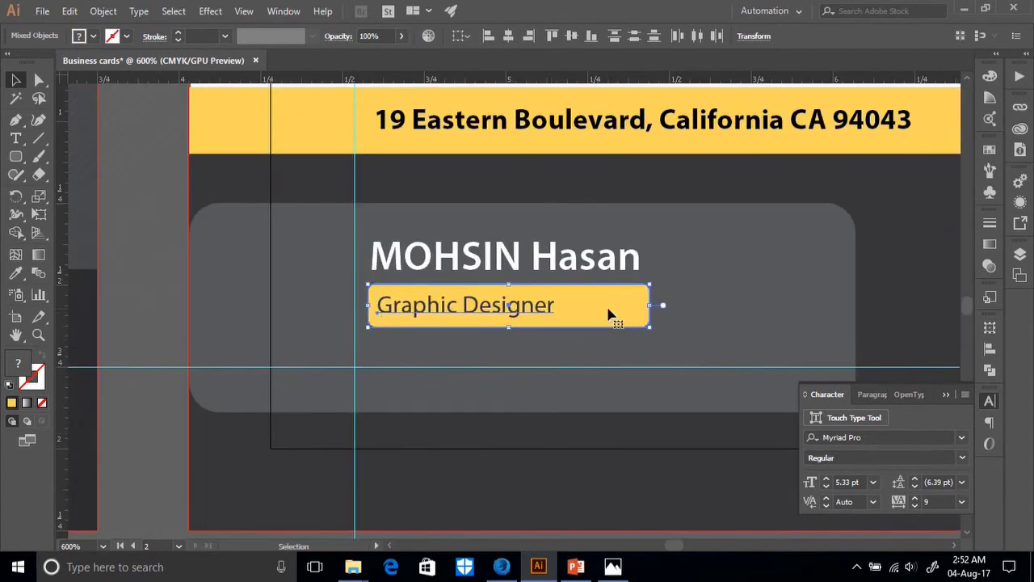
pyautogui.click(714, 209)
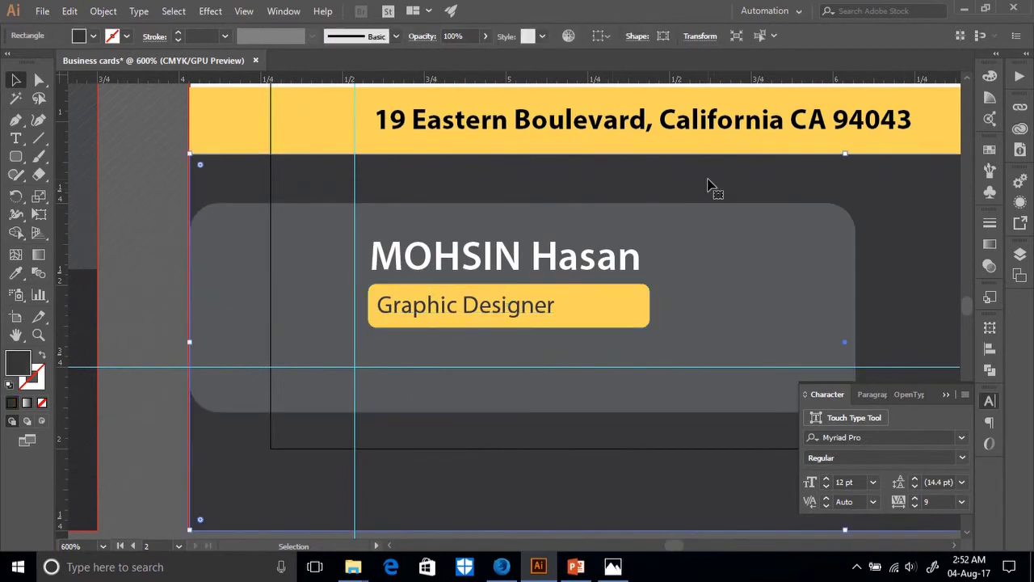
pyautogui.click(642, 319)
pyautogui.moveTo(650, 307); pyautogui.dragTo(640, 307)
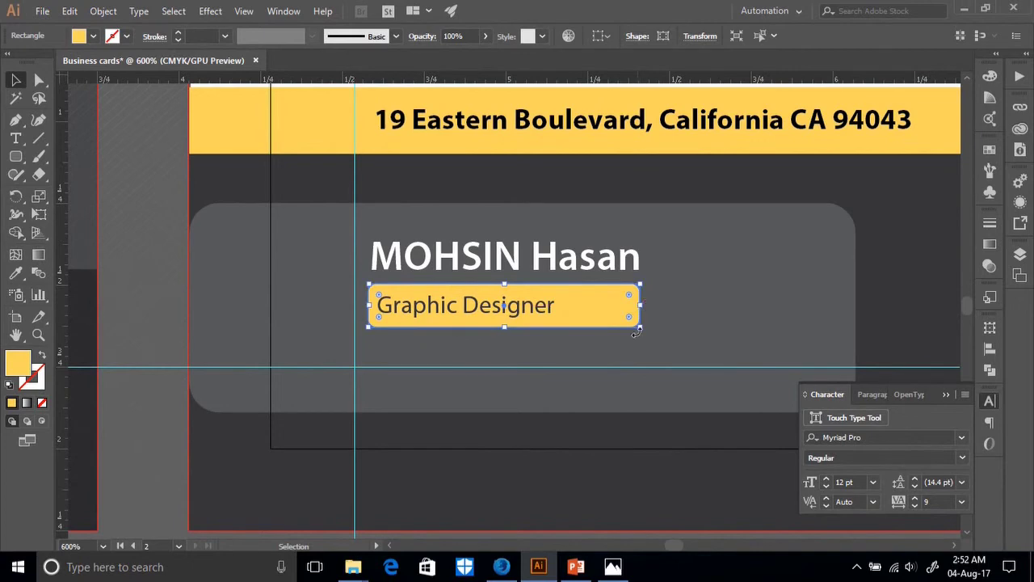
pyautogui.click(635, 458)
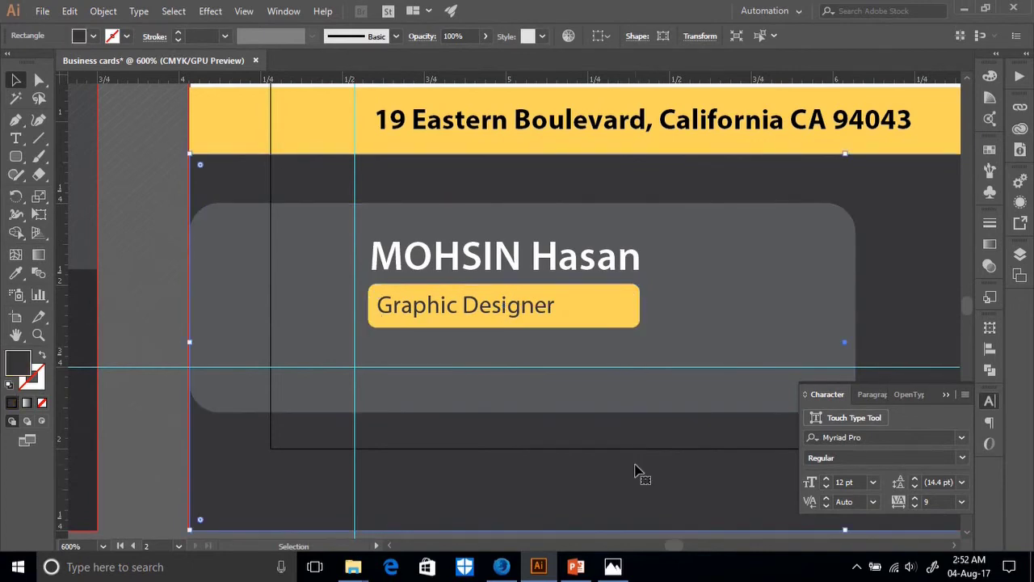
pyautogui.hotkey('ctrl', '1')
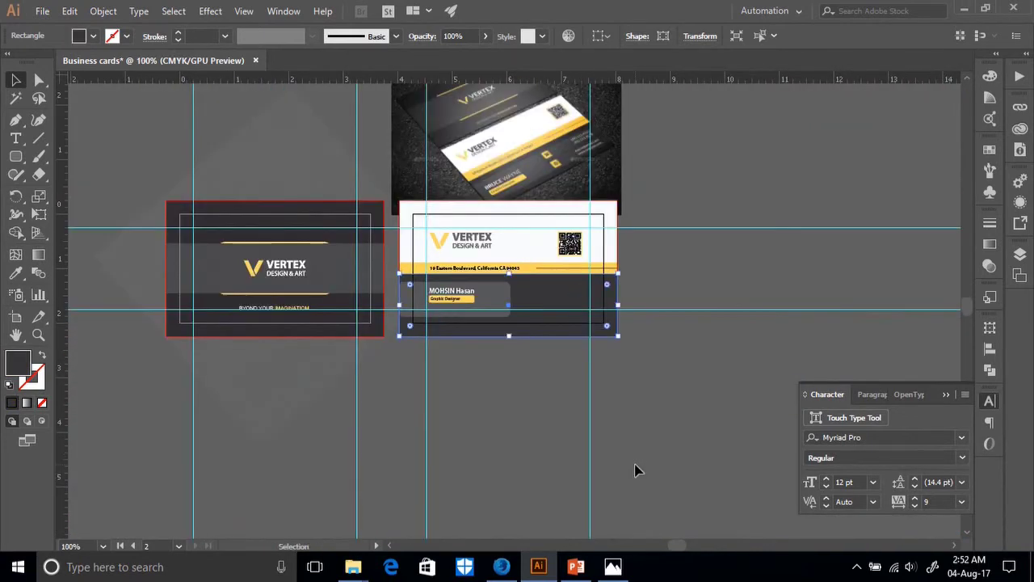
pyautogui.scroll(3, 635, 471)
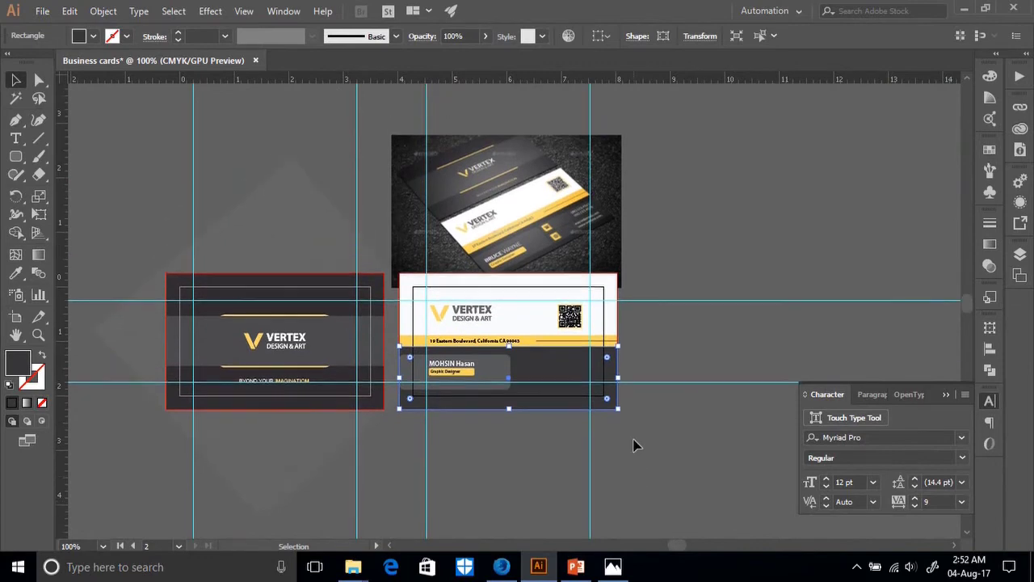
pyautogui.scroll(2, 635, 445)
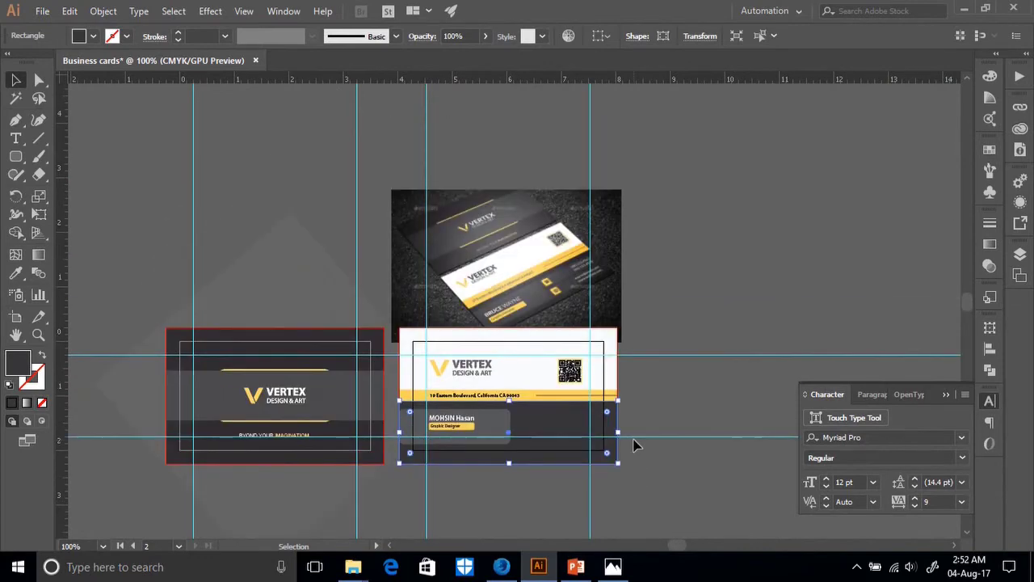
# Zoom in on the mockup photo and pan to its phone and globe icons.
pyautogui.hotkey('ctrl', '+')
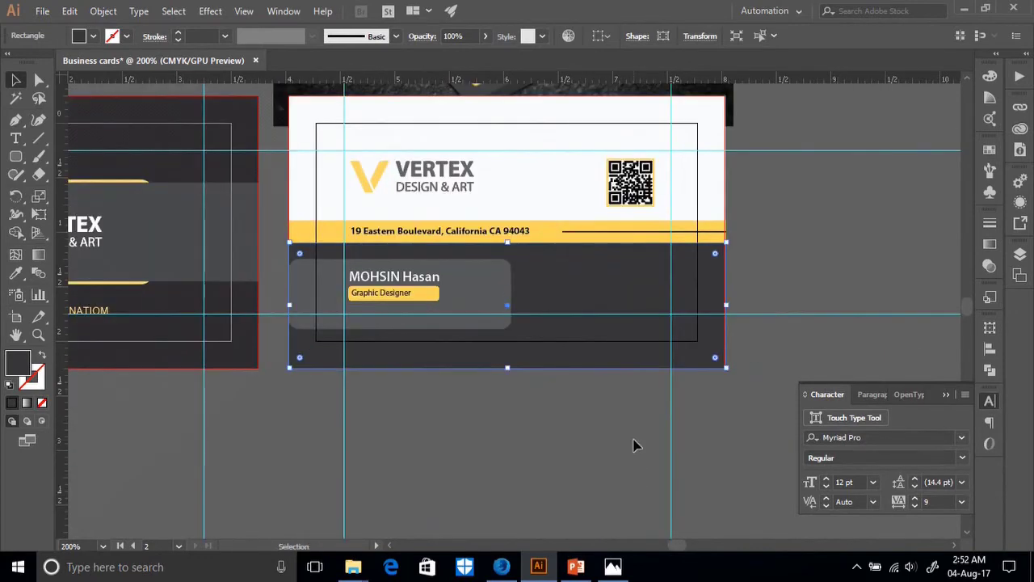
pyautogui.scroll(8, 635, 445)
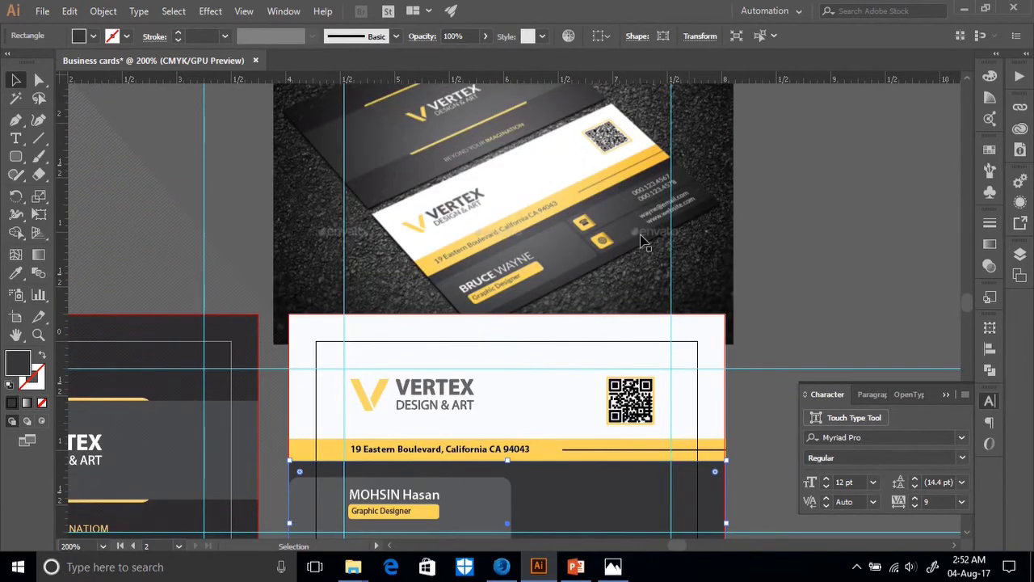
pyautogui.click(613, 240)
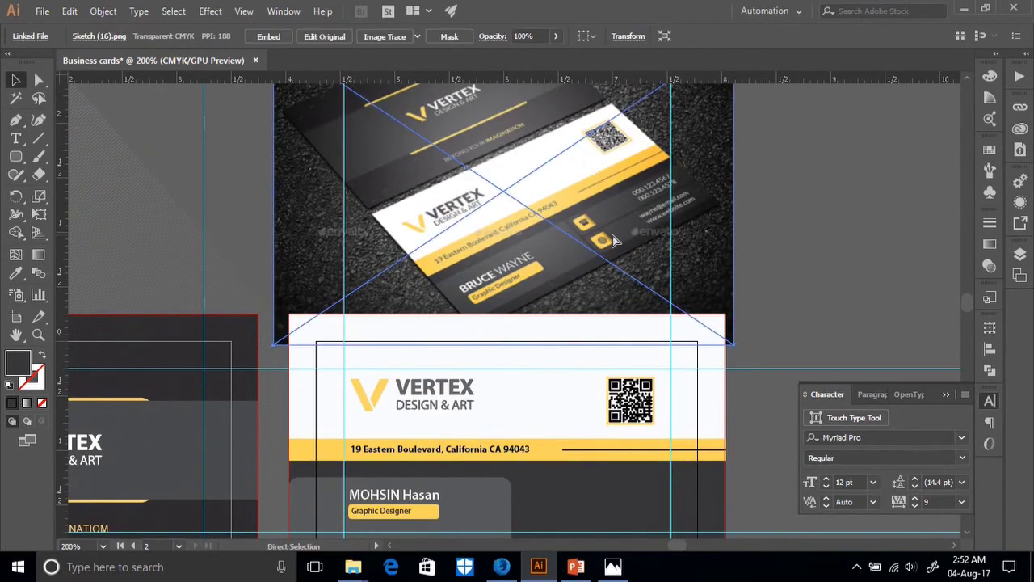
pyautogui.hotkey('ctrl', '+')
pyautogui.hotkey('ctrl', '+')
pyautogui.hotkey('ctrl', '+')
pyautogui.moveTo(762, 296); pyautogui.dragTo(467, 176)
pyautogui.hotkey('ctrl', 'z')
pyautogui.moveTo(598, 242); pyautogui.dragTo(423, 172)
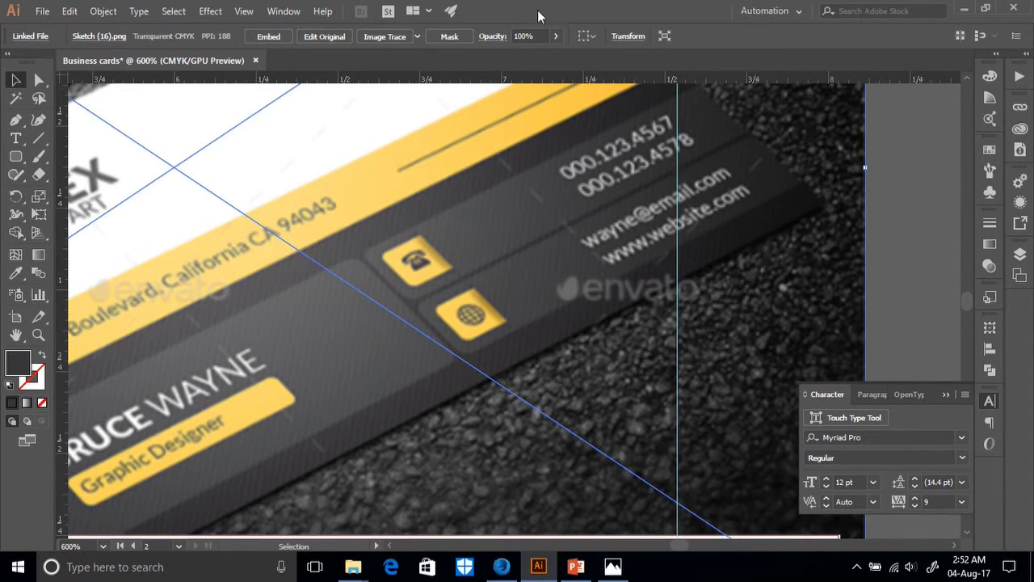
# In Firefox, open the Font Awesome 4.7.0 site at fontawesome.io from Google results.
pyautogui.moveTo(521, 10)
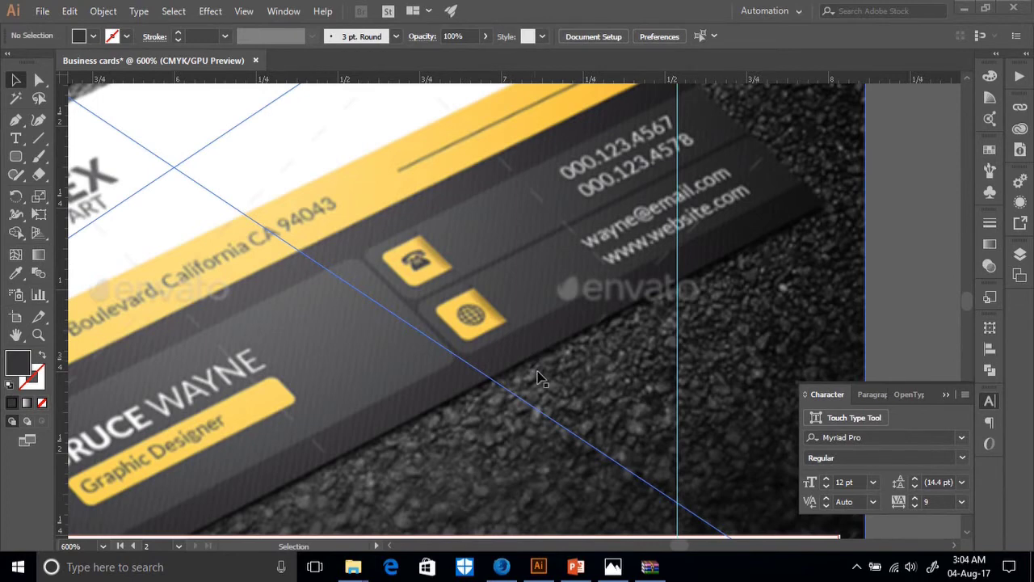
pyautogui.click(502, 566)
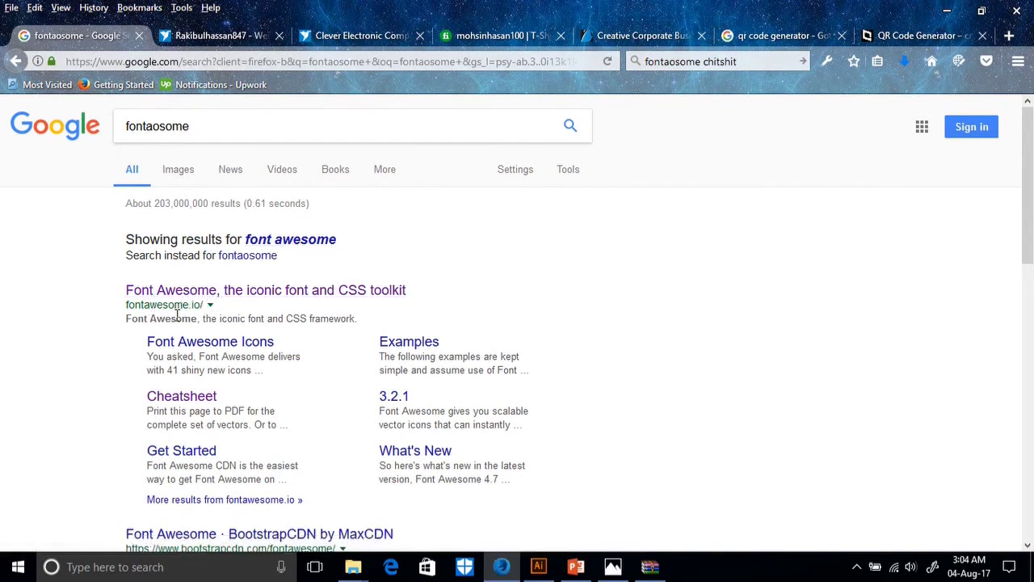
pyautogui.click(220, 295)
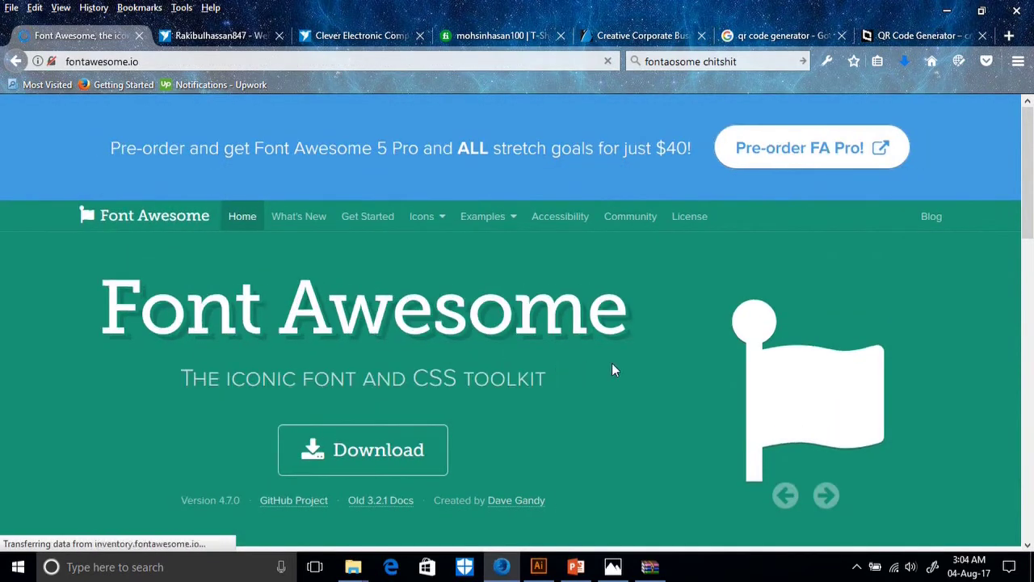
# Request the free Font Awesome 4 download, cancel the duplicate font-awesome-4.7.0.zip, and minimize Firefox.
pyautogui.scroll(-3, 575, 333)
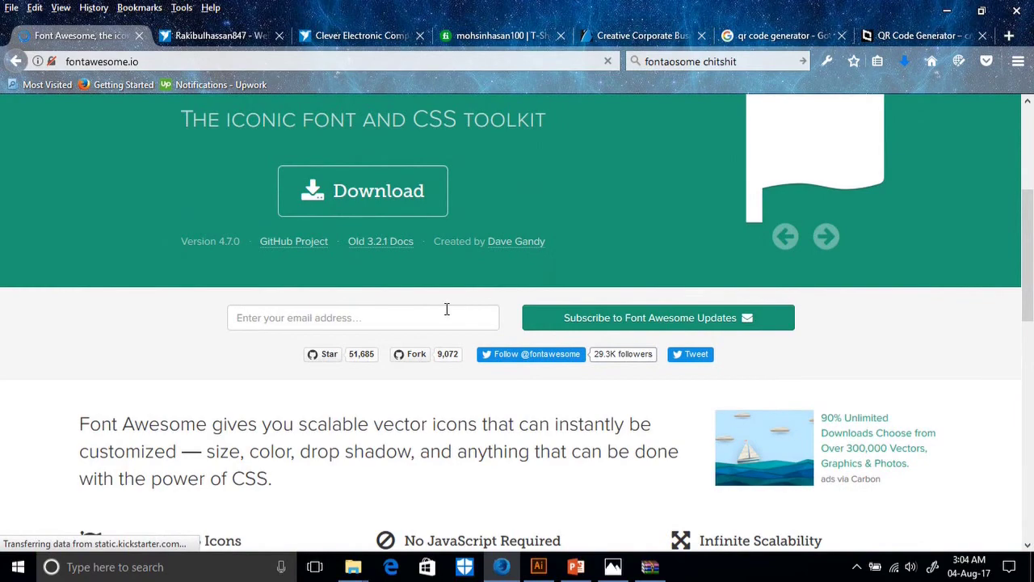
pyautogui.scroll(-3, 460, 311)
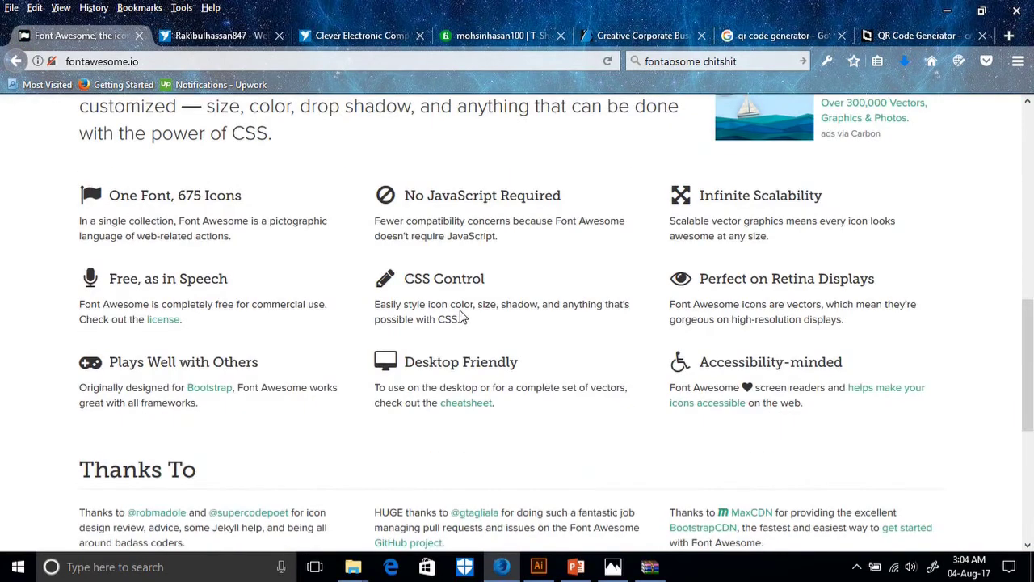
pyautogui.scroll(4, 460, 311)
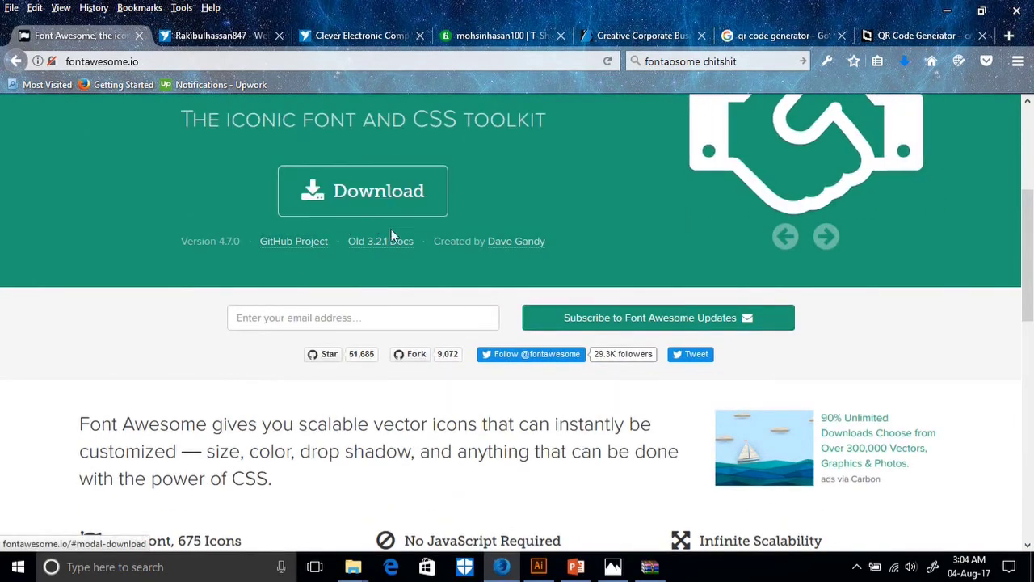
pyautogui.scroll(4, 391, 228)
pyautogui.click(377, 372)
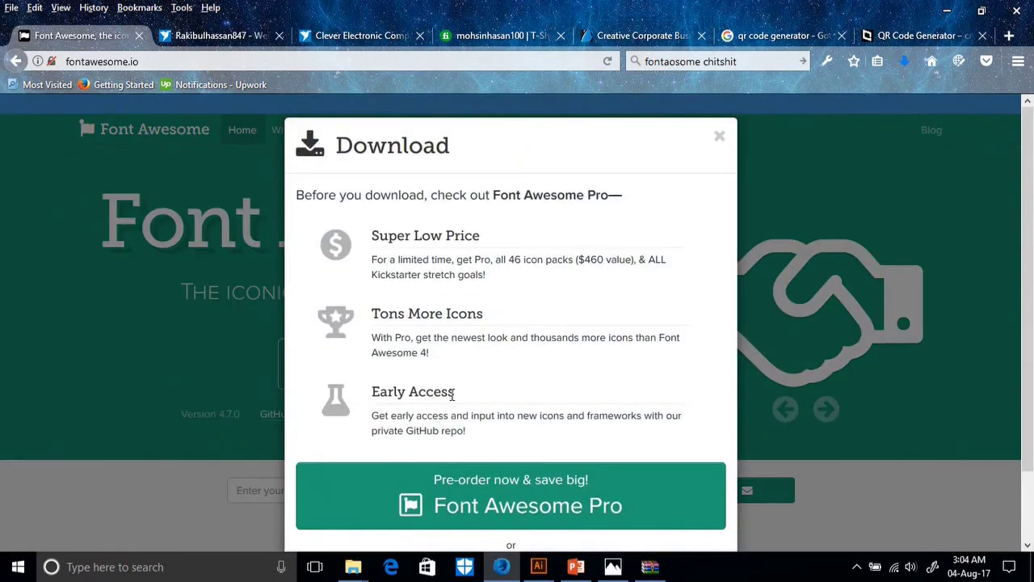
pyautogui.scroll(-3, 519, 381)
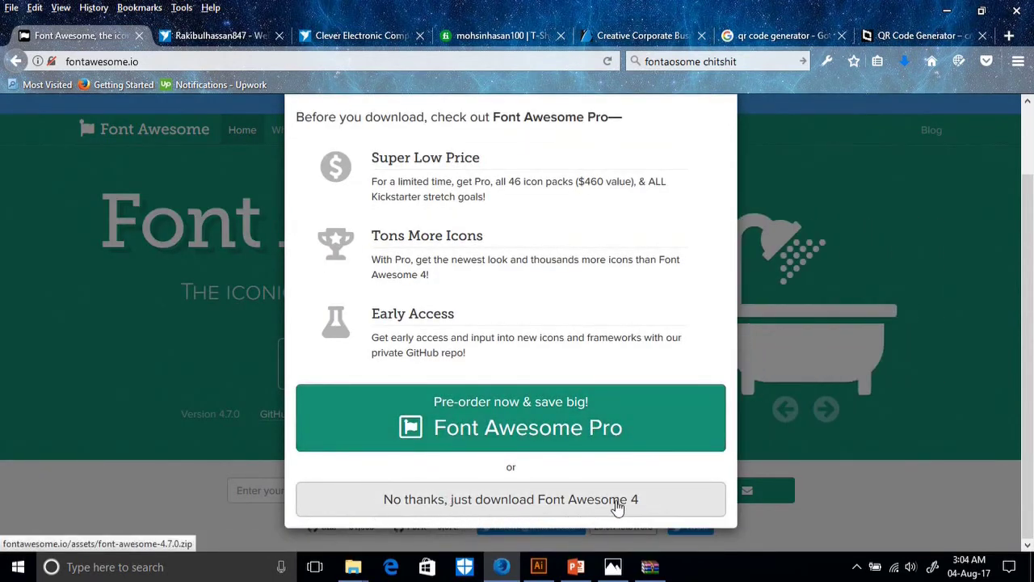
pyautogui.click(496, 503)
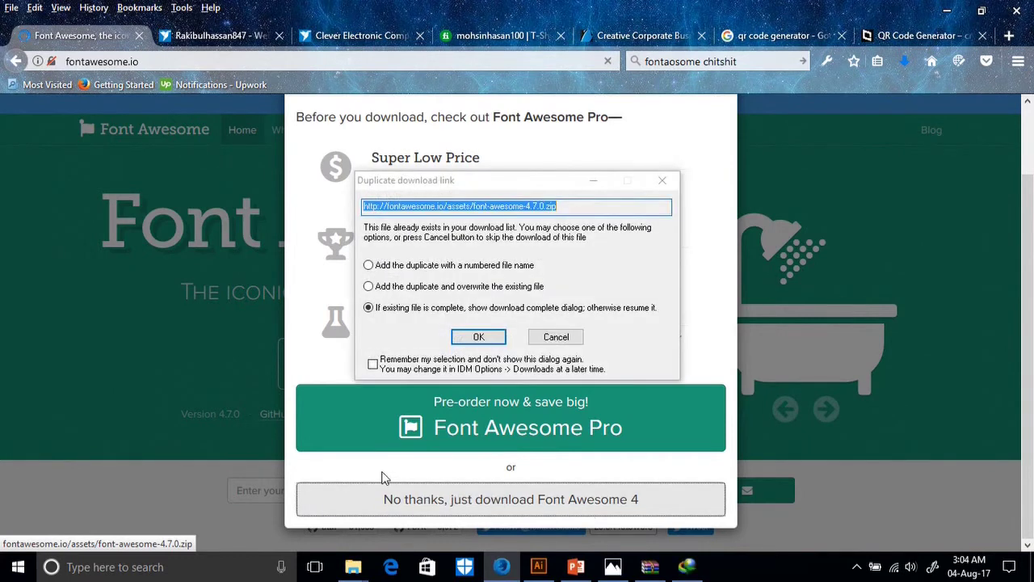
pyautogui.click(569, 340)
pyautogui.click(947, 11)
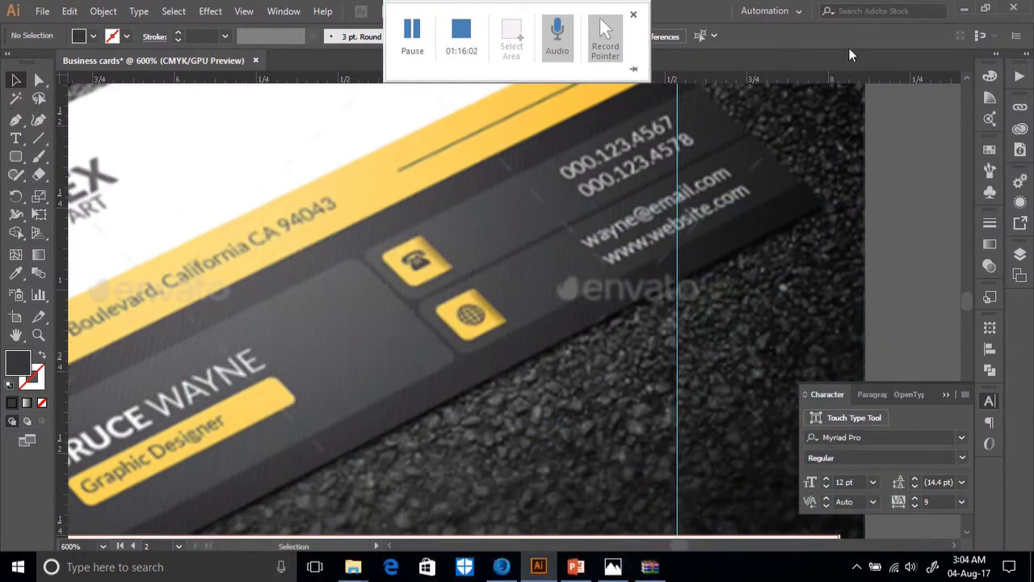
# Open font-awesome-4.7.0.zip from the desktop and preview fonts/fontawesome-webfont.ttf.
pyautogui.click(936, 10)
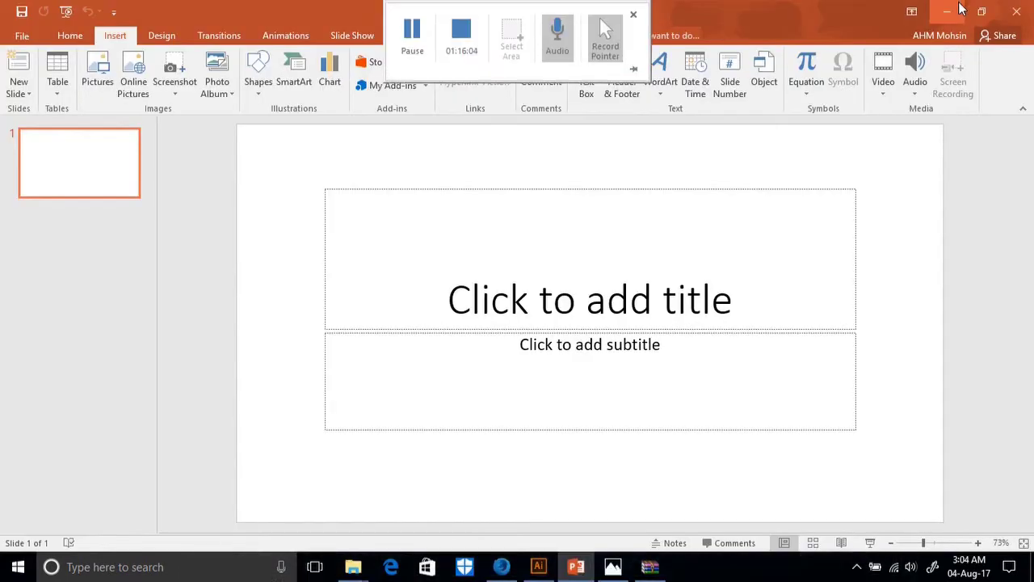
pyautogui.click(948, 10)
pyautogui.click(949, 10)
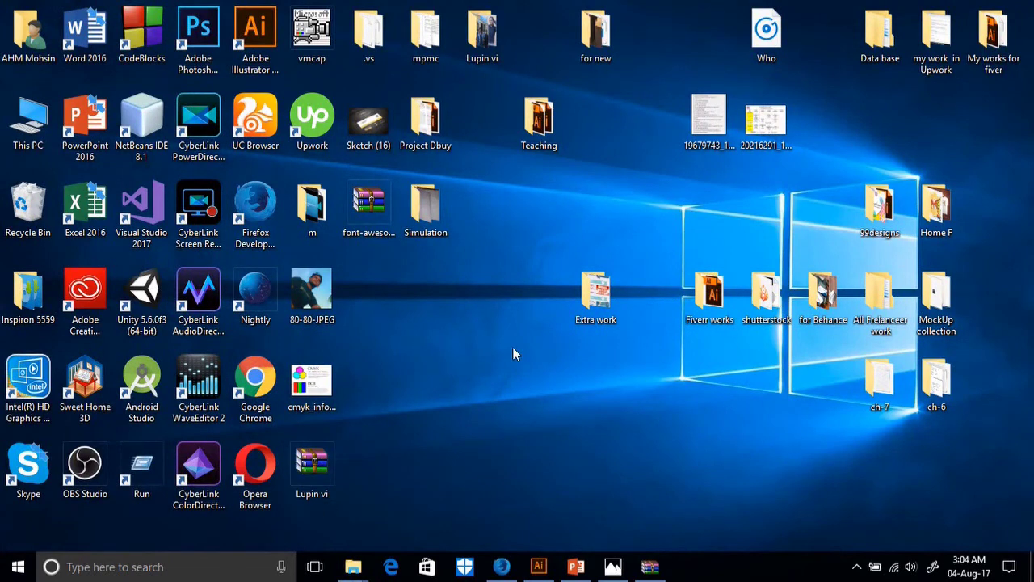
pyautogui.doubleClick(376, 227)
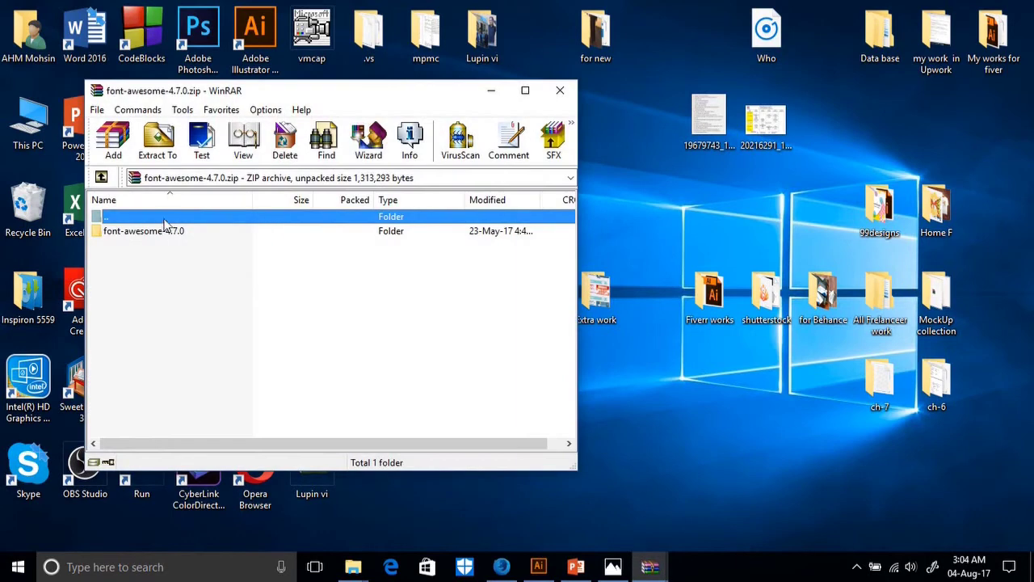
pyautogui.click(133, 231)
pyautogui.doubleClick(132, 231)
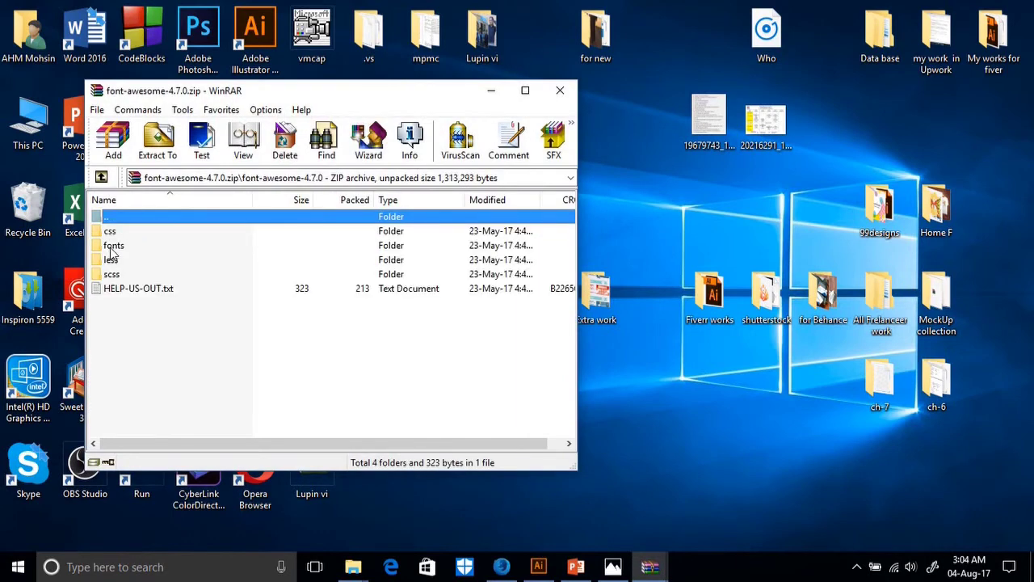
pyautogui.click(118, 249)
pyautogui.doubleClick(119, 249)
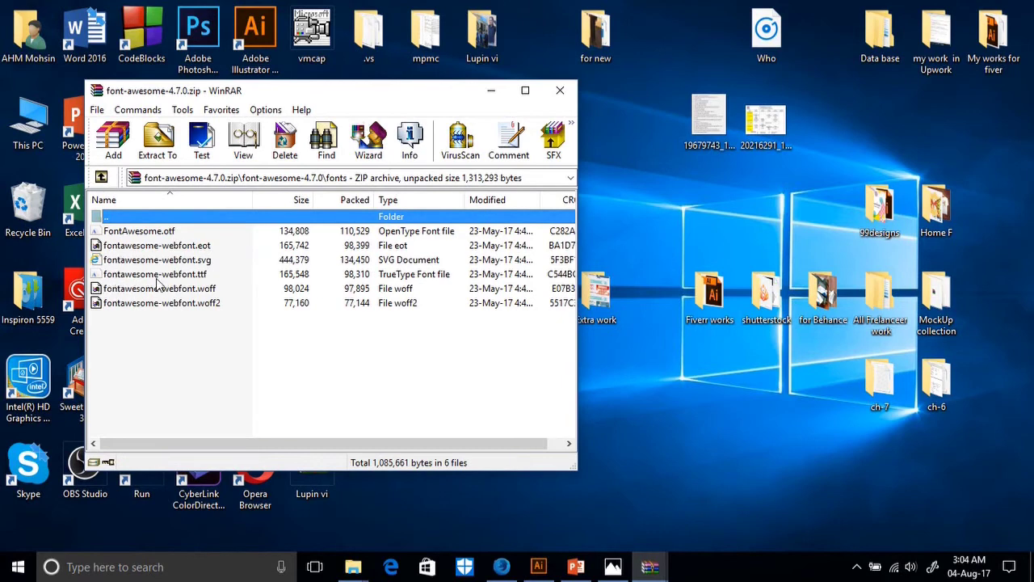
pyautogui.click(197, 277)
pyautogui.doubleClick(198, 276)
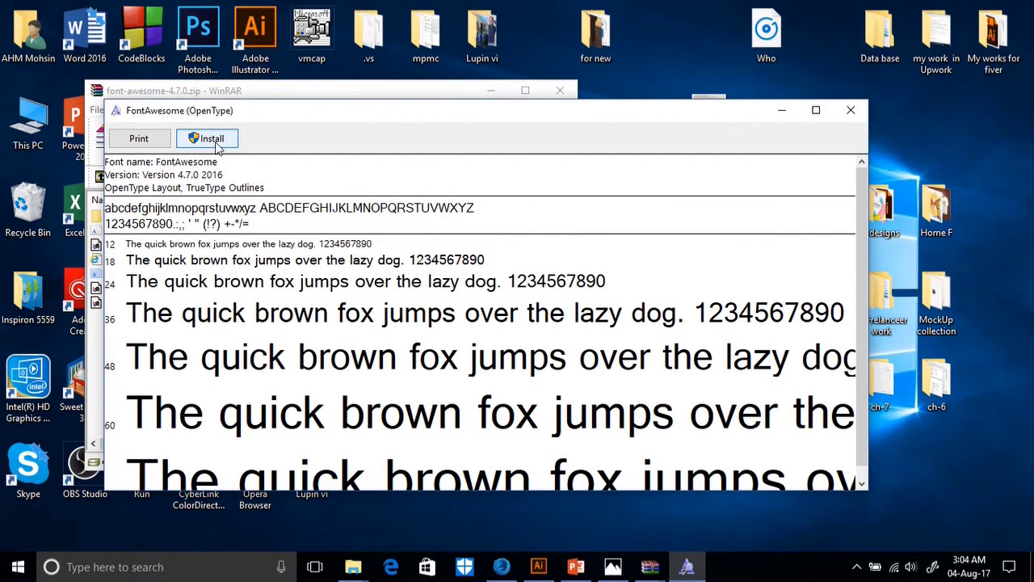
# Install FontAwesome over the existing copy, then close Font Viewer and WinRAR.
pyautogui.click(211, 139)
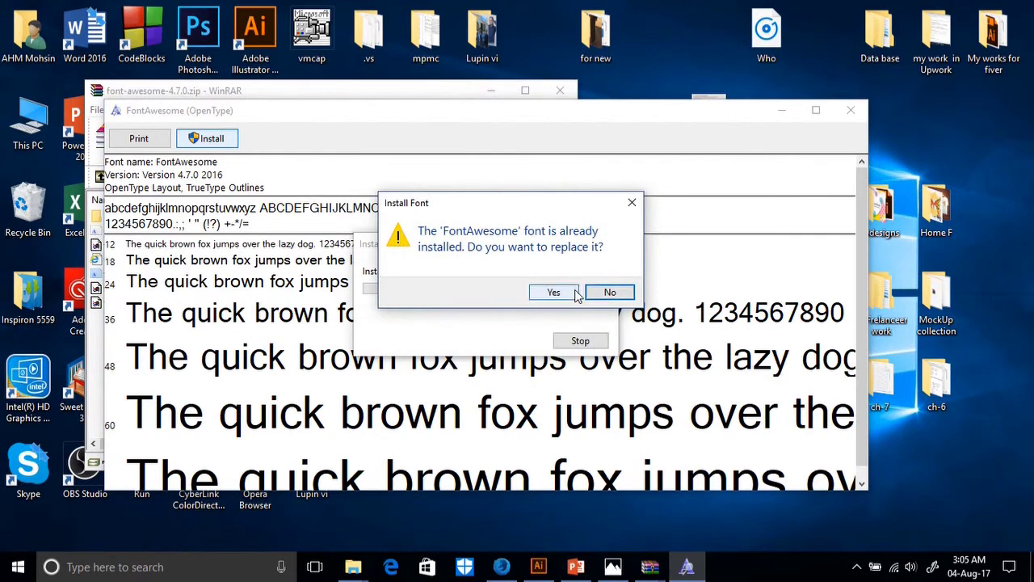
pyautogui.click(606, 293)
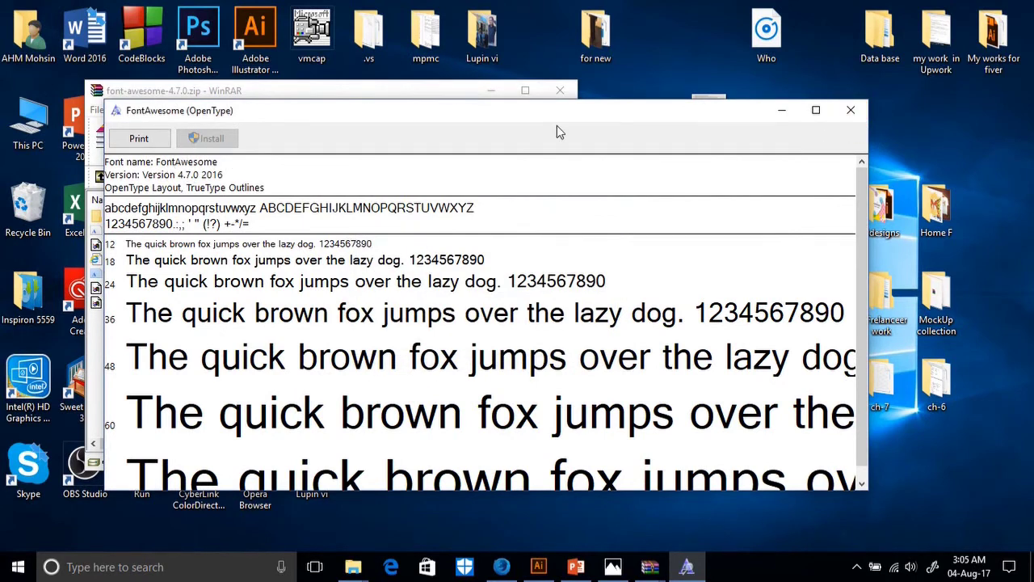
pyautogui.click(848, 111)
pyautogui.click(563, 95)
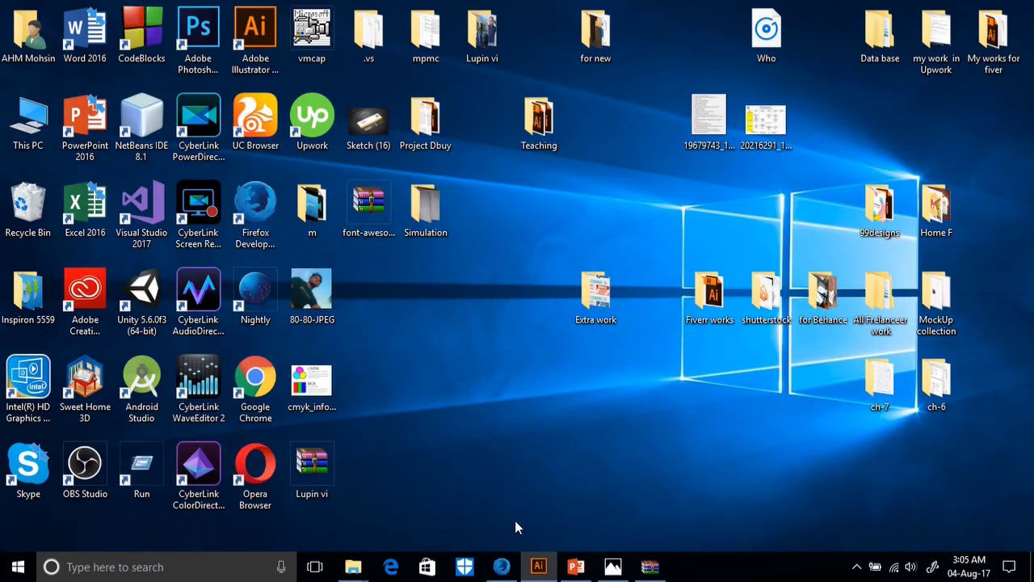
# Search Google for 'font awesome cheatsheet' and open fontawesome.io/cheatsheet.
pyautogui.click(501, 566)
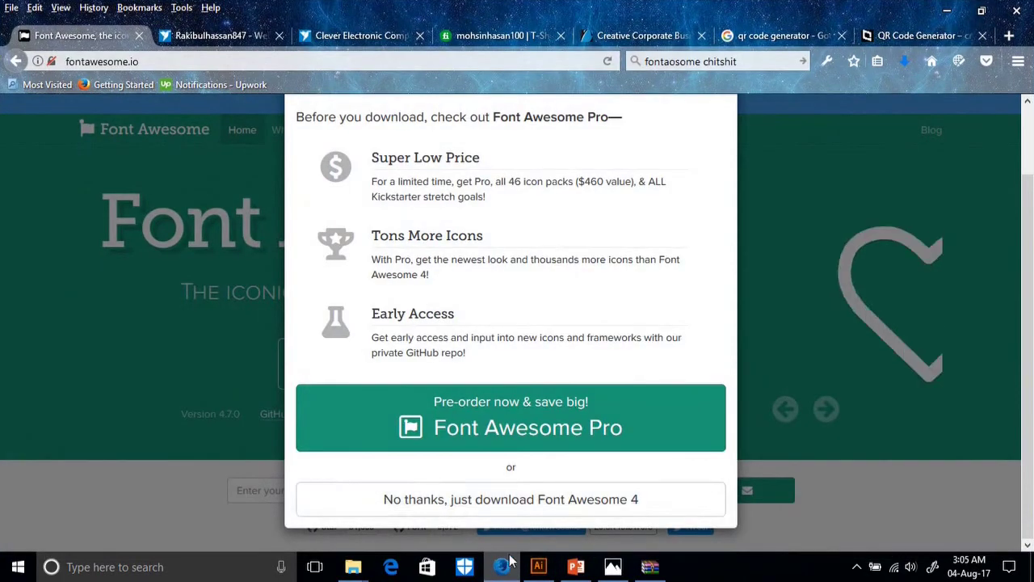
pyautogui.click(538, 566)
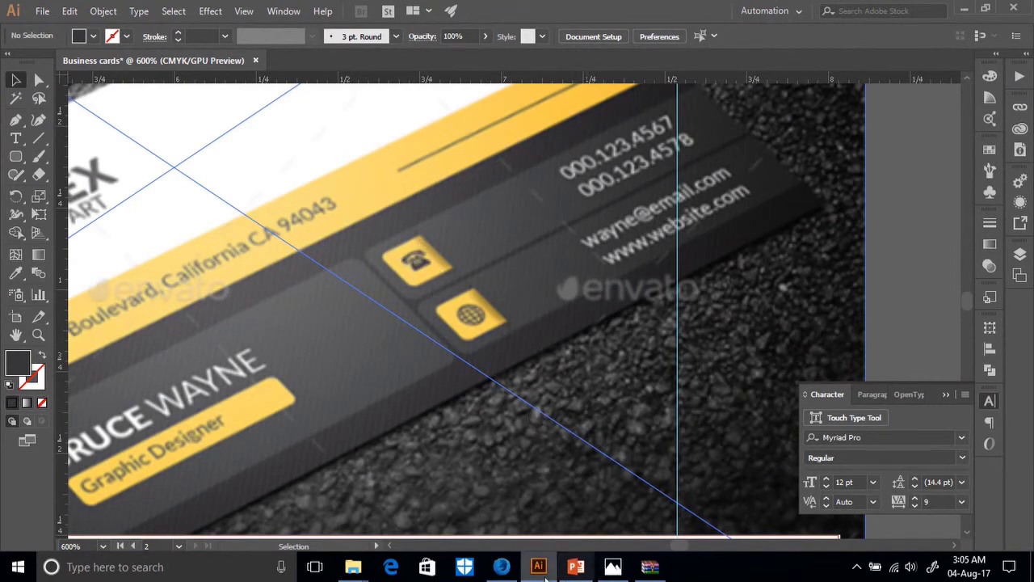
pyautogui.click(500, 566)
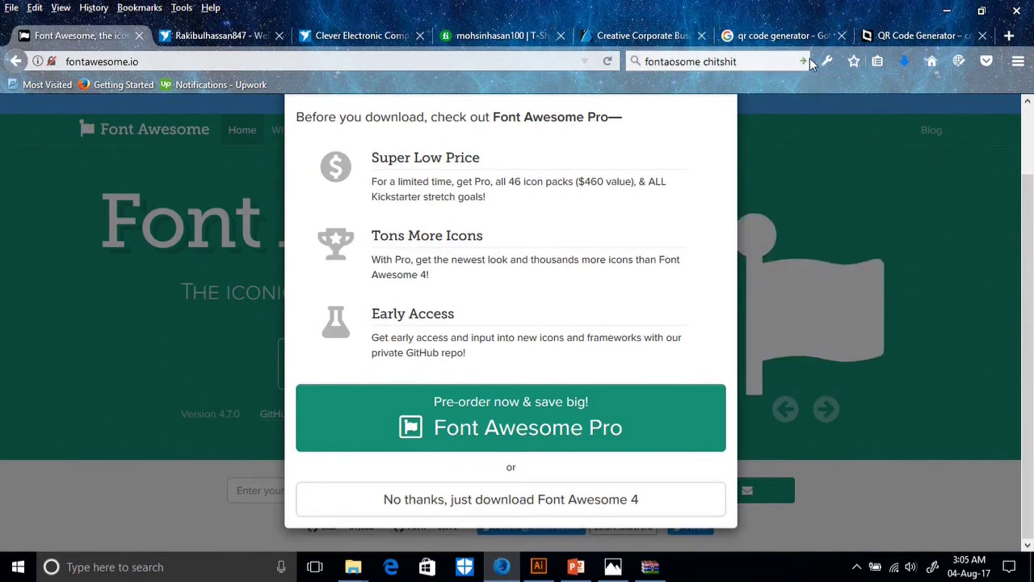
pyautogui.click(804, 61)
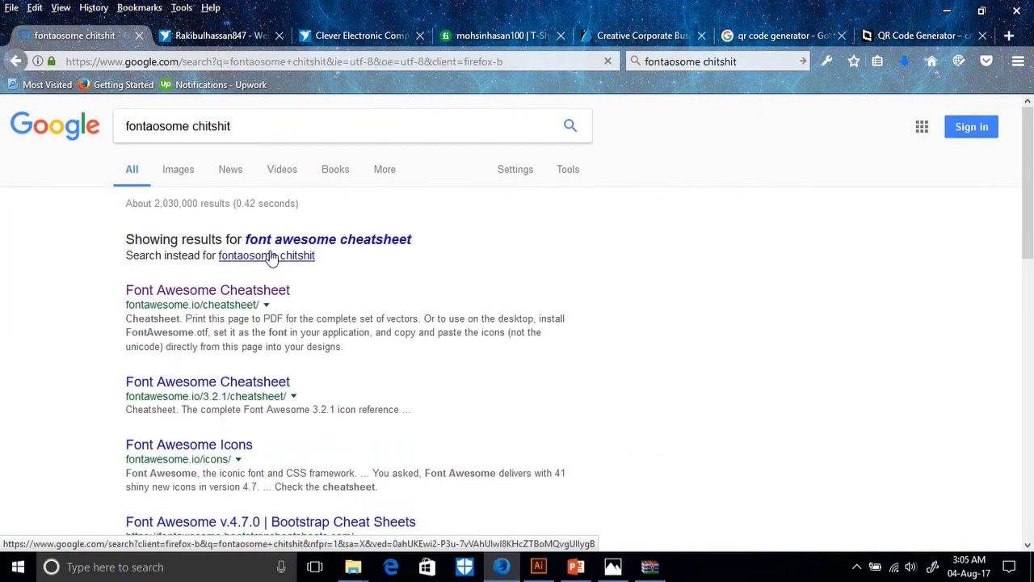
pyautogui.click(230, 295)
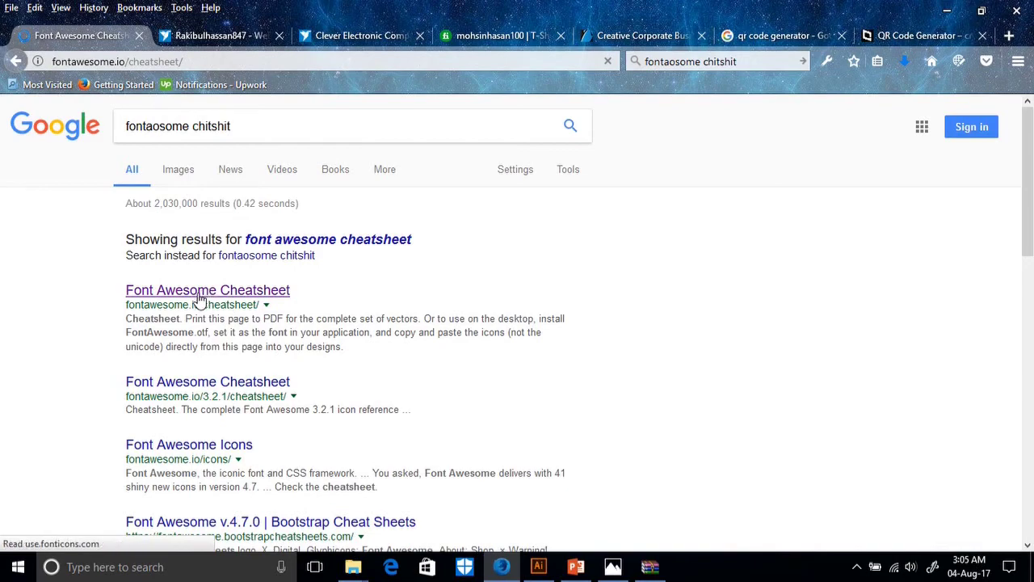
pyautogui.scroll(-10, 420, 323)
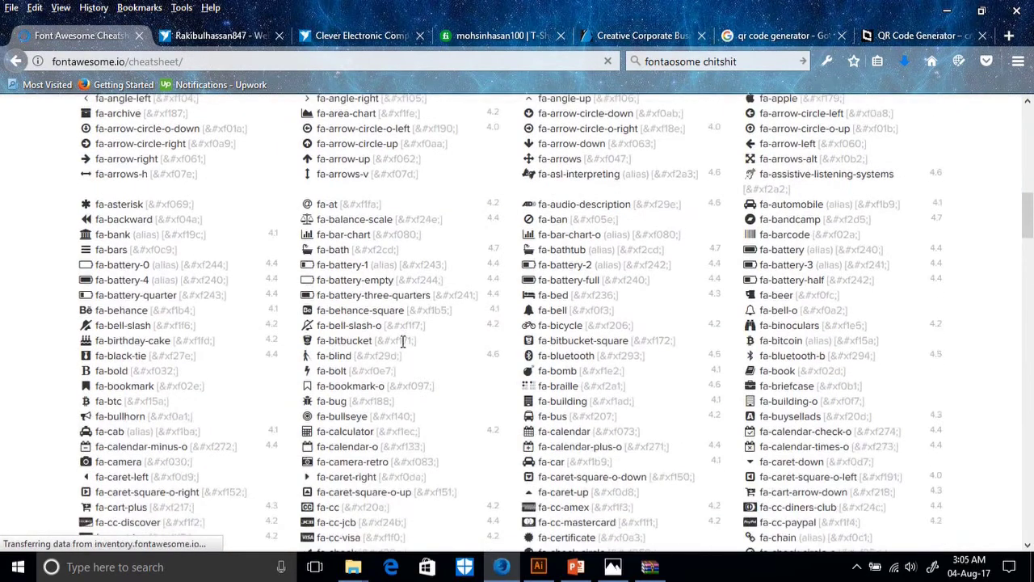
# Scroll through the Font Awesome 4.7.0 cheatsheet icon list and back up to its heading.
pyautogui.scroll(3, 403, 344)
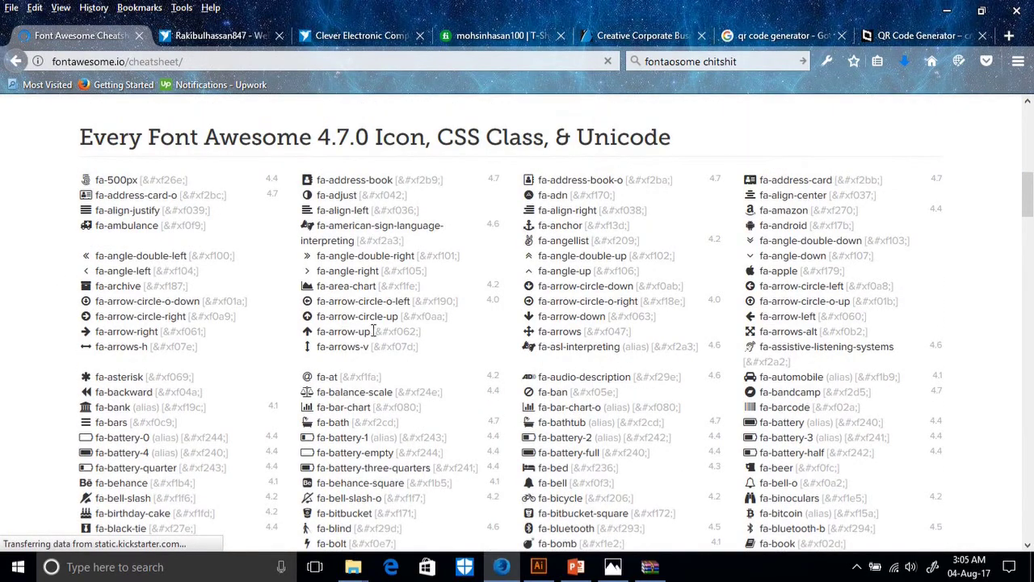
pyautogui.scroll(-4, 704, 409)
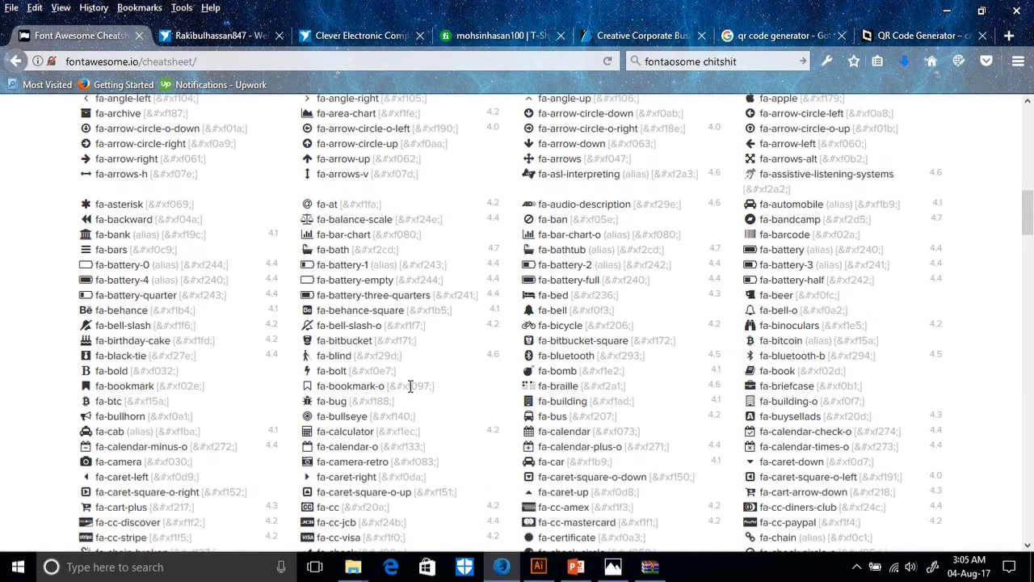
pyautogui.scroll(-8, 411, 393)
pyautogui.scroll(-20, 246, 386)
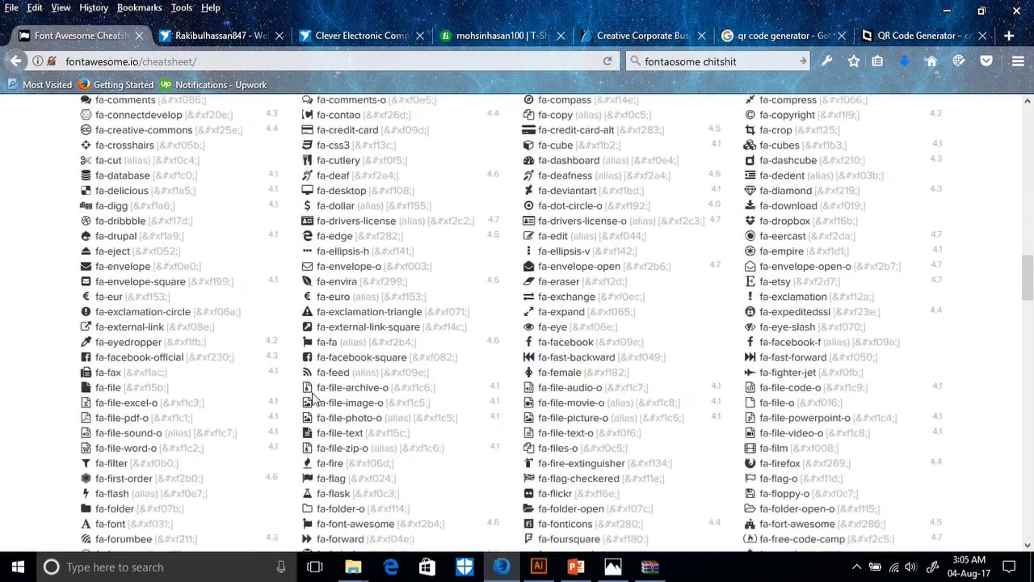
pyautogui.scroll(-20, 525, 386)
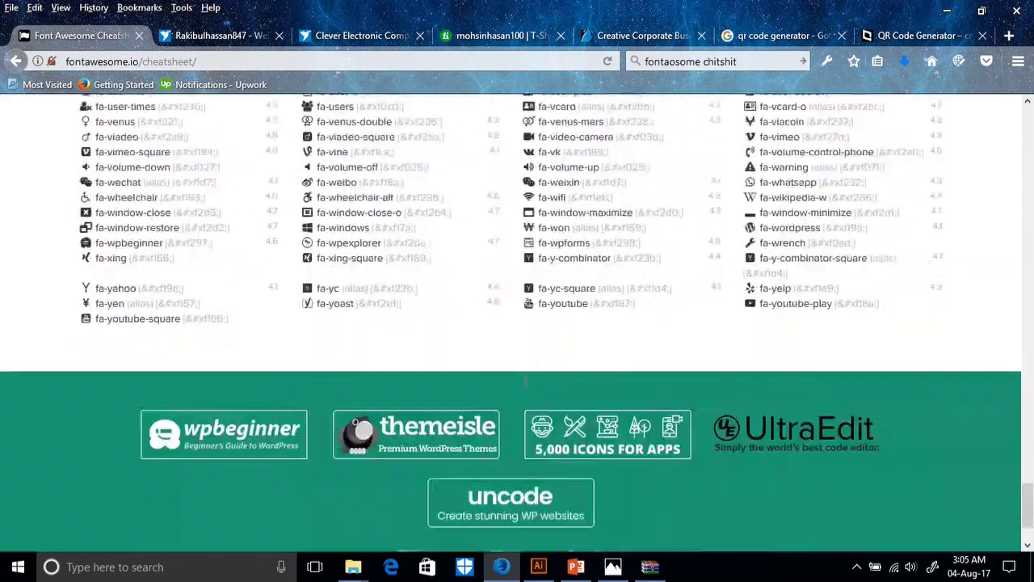
pyautogui.scroll(8, 525, 387)
pyautogui.scroll(20, 525, 387)
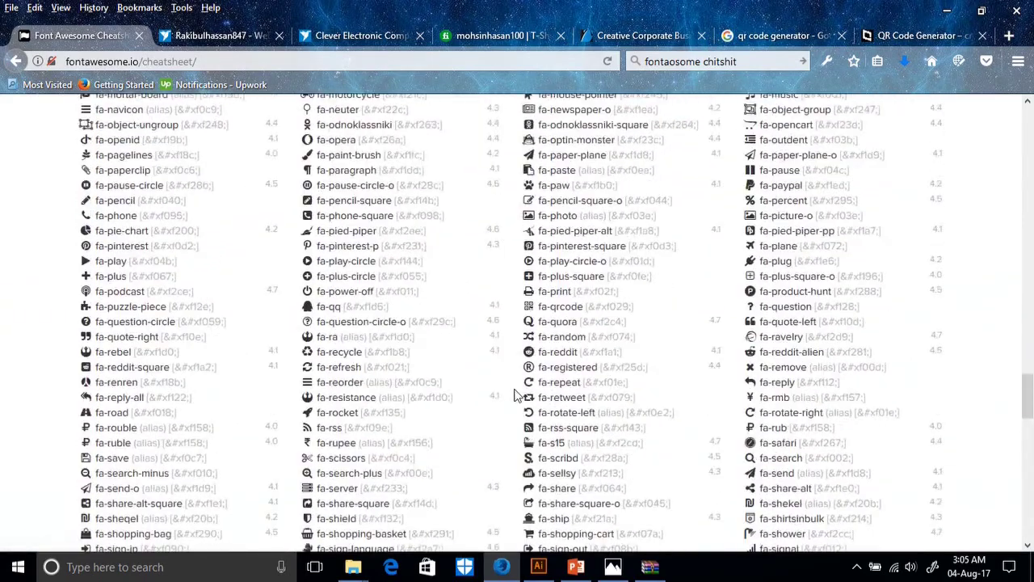
pyautogui.scroll(20, 354, 414)
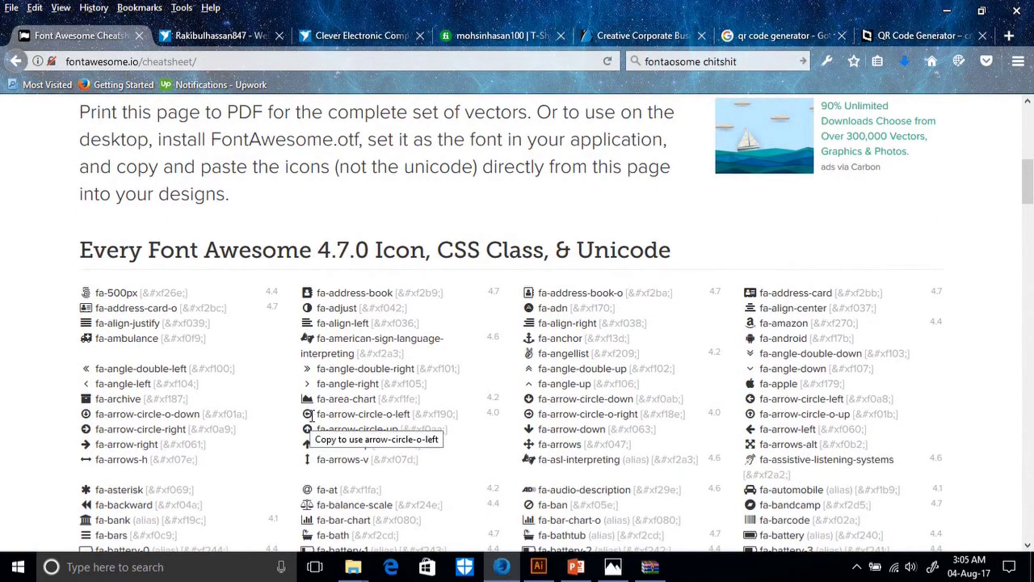
# Search the cheatsheet for 'phone' and step through the matches.
pyautogui.hotkey('ctrl', 'f')
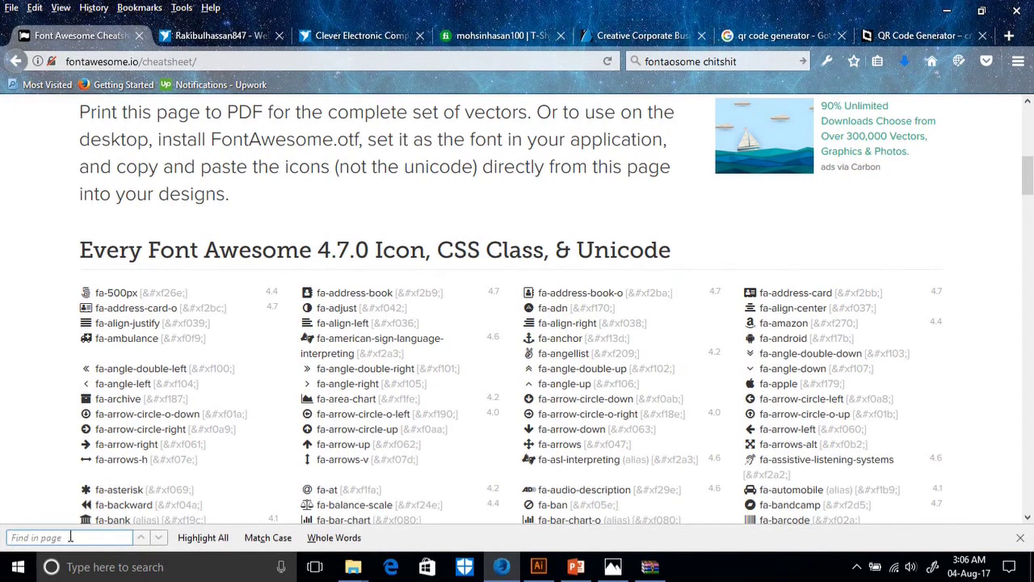
pyautogui.write('t')
pyautogui.scroll(-20, 269, 437)
pyautogui.press('BackSpace')
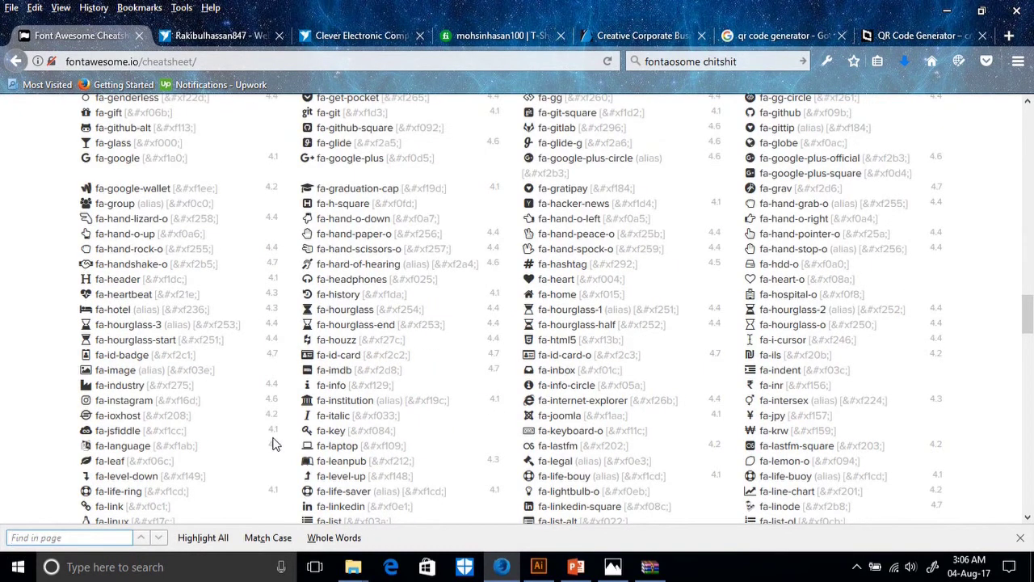
pyautogui.write('phon')
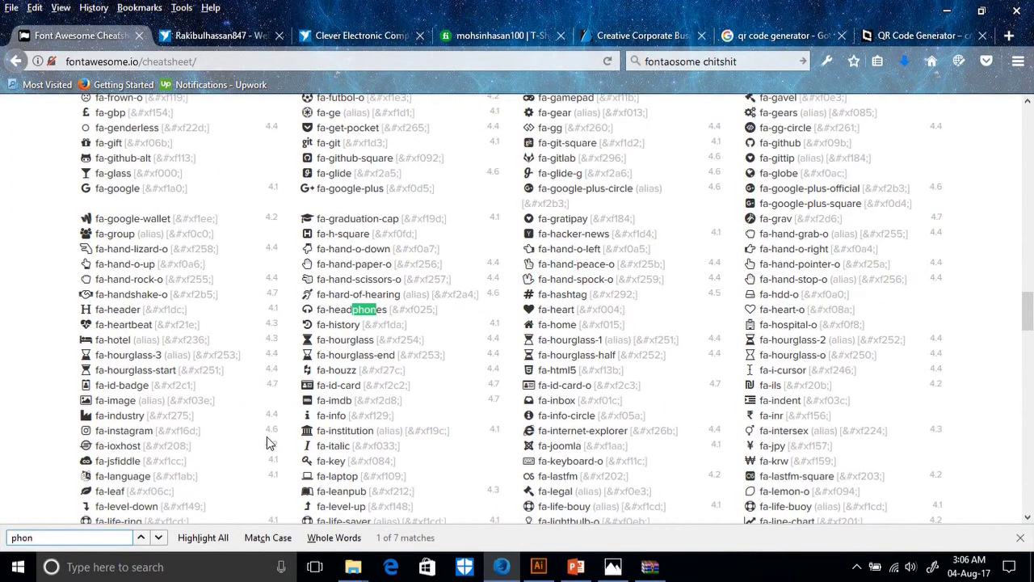
pyautogui.write('e')
pyautogui.click(161, 539)
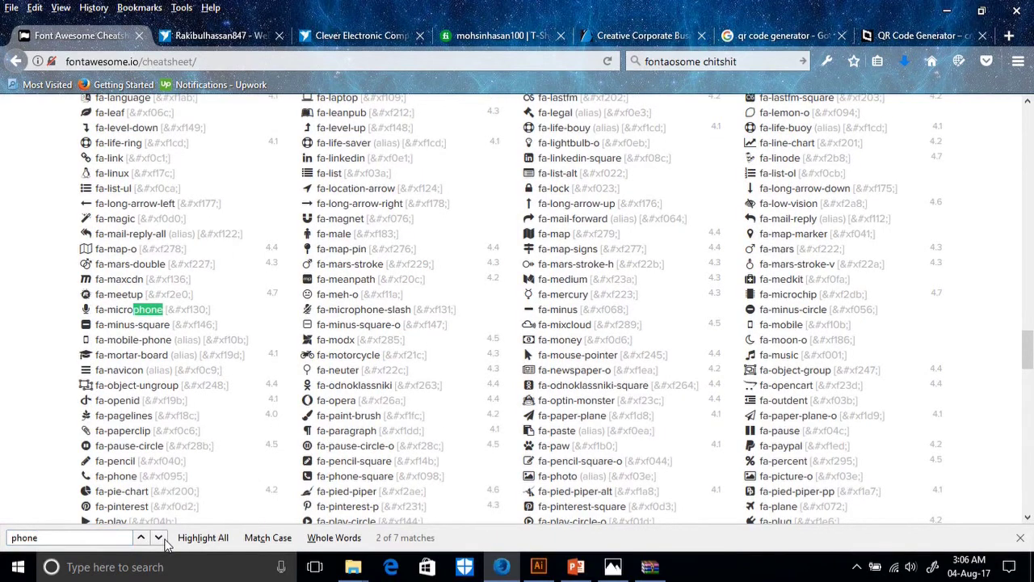
pyautogui.click(162, 539)
pyautogui.click(161, 538)
pyautogui.click(162, 538)
pyautogui.click(162, 539)
pyautogui.click(162, 539)
pyautogui.click(76, 537)
pyautogui.press('BackSpace')
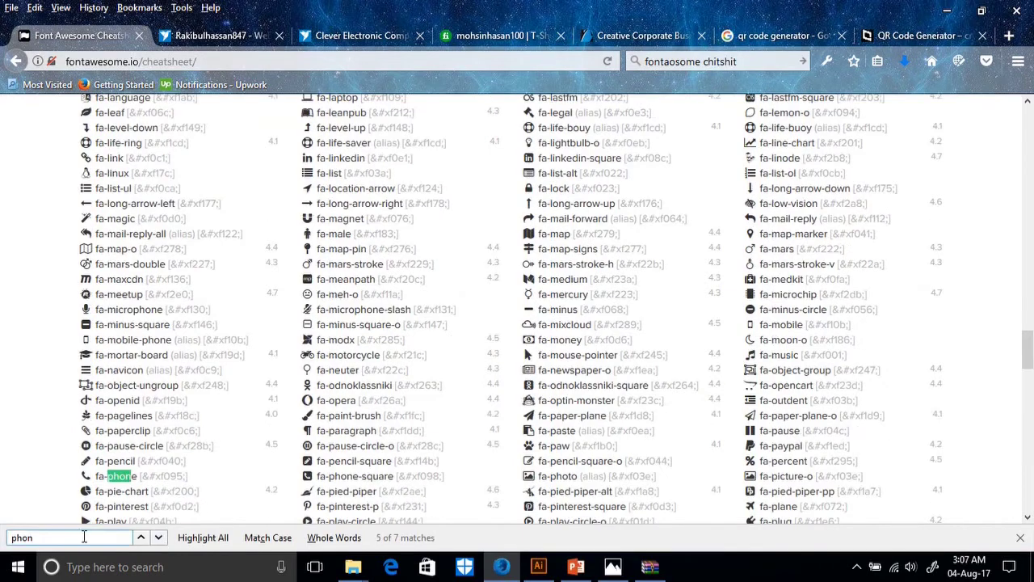
# Scroll the cheatsheet back to the top and down again toward the phone icons.
pyautogui.scroll(-12, 181, 360)
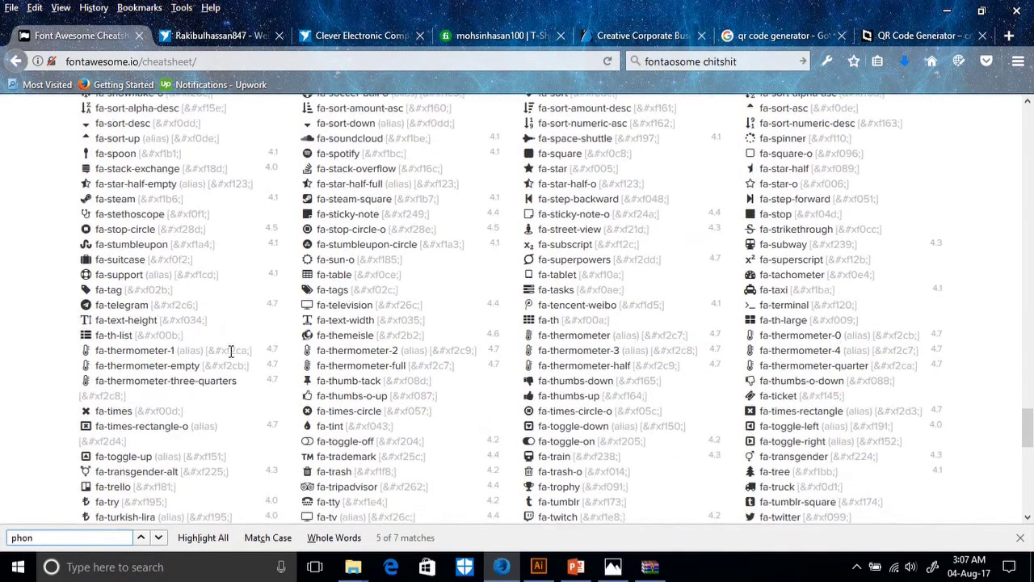
pyautogui.scroll(-4, 230, 351)
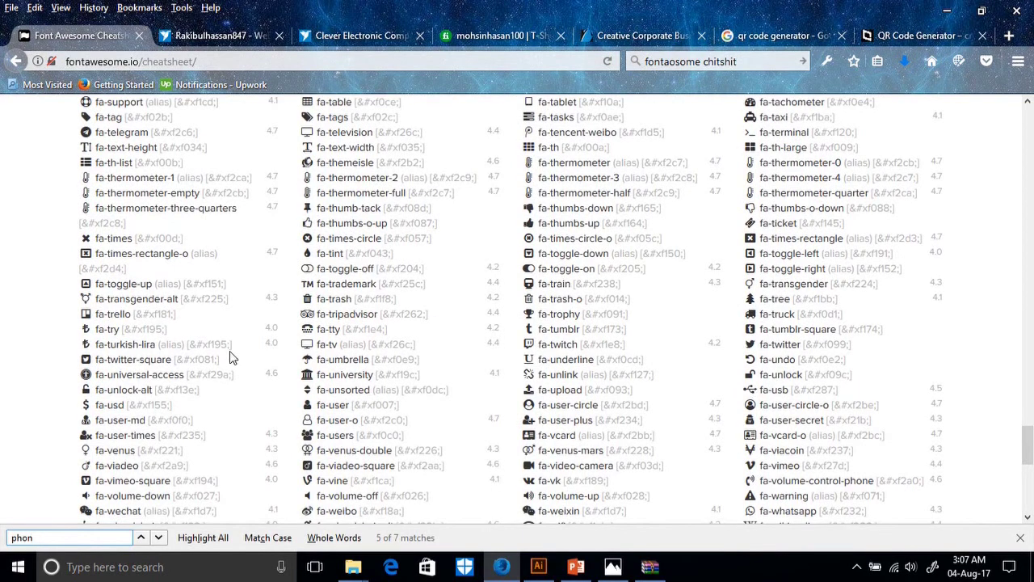
pyautogui.scroll(-8, 210, 298)
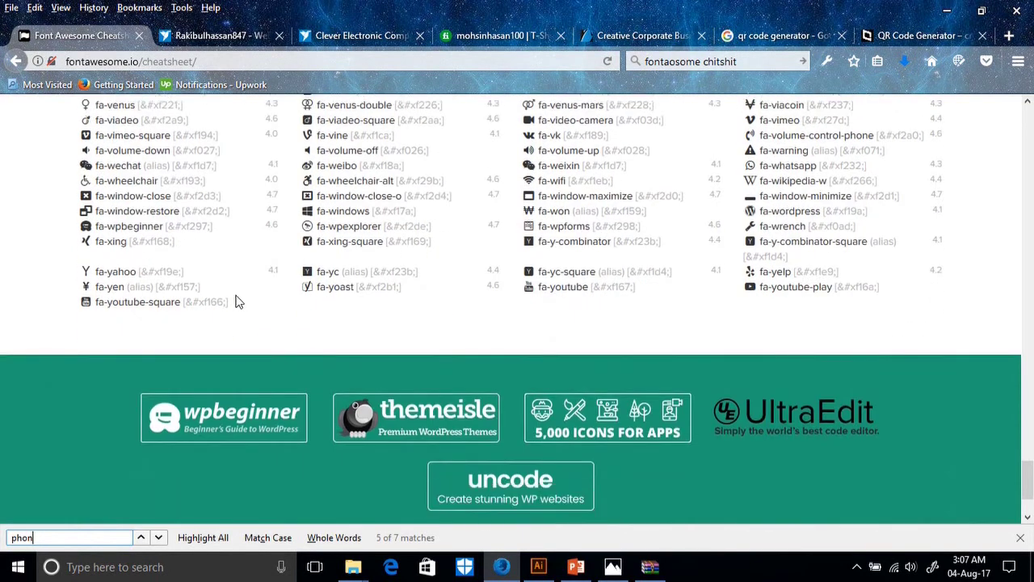
pyautogui.scroll(15, 334, 312)
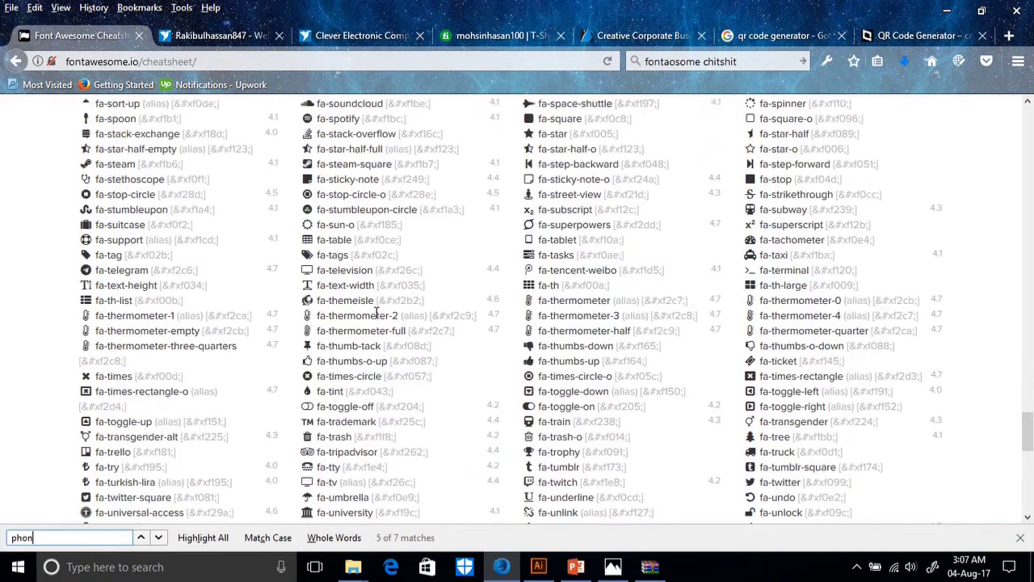
pyautogui.scroll(2, 375, 317)
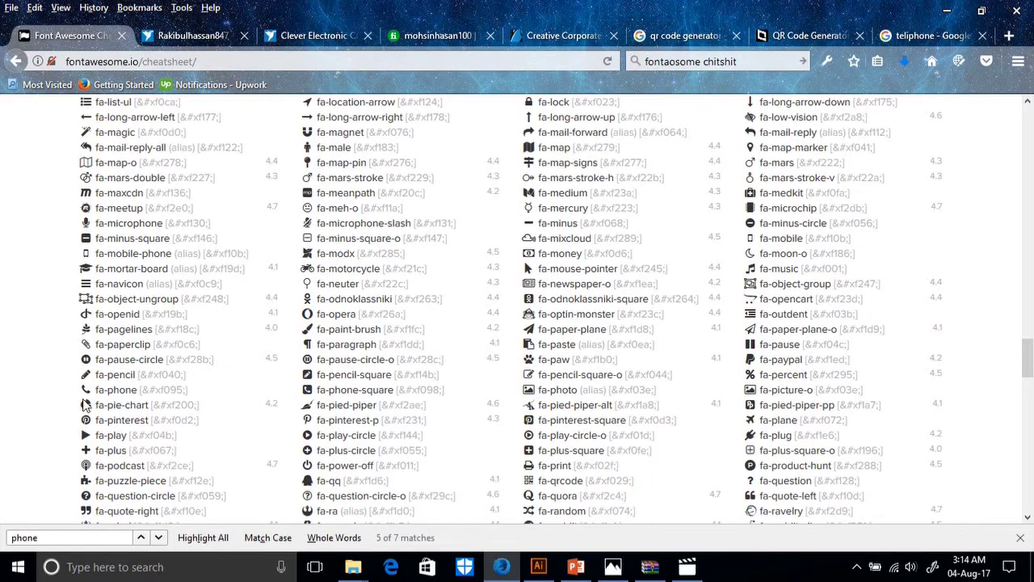
pyautogui.click(77, 538)
pyautogui.scroll(20, 473, 282)
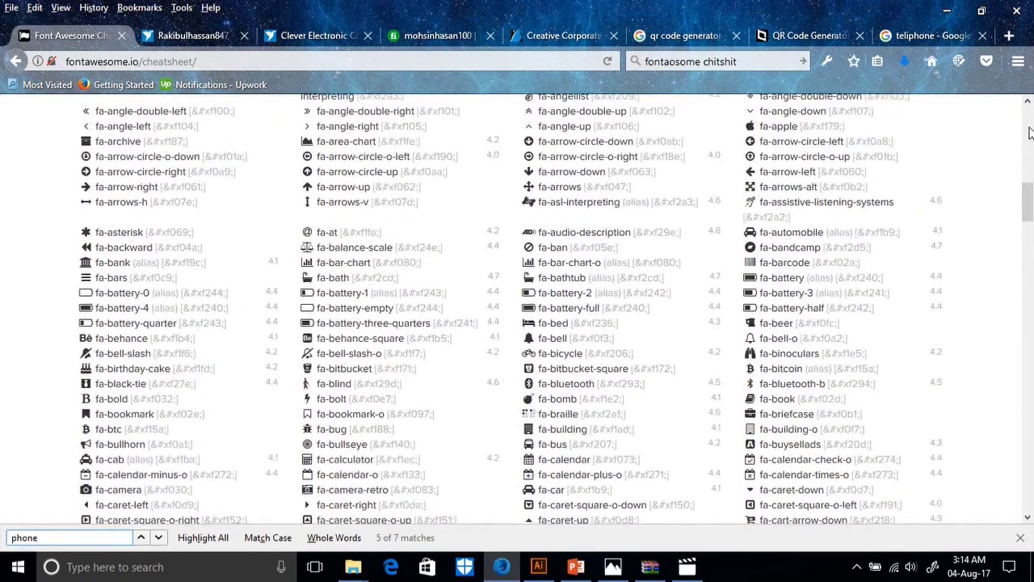
pyautogui.click(1029, 132)
pyautogui.scroll(-4, 779, 412)
pyautogui.scroll(4, 892, 277)
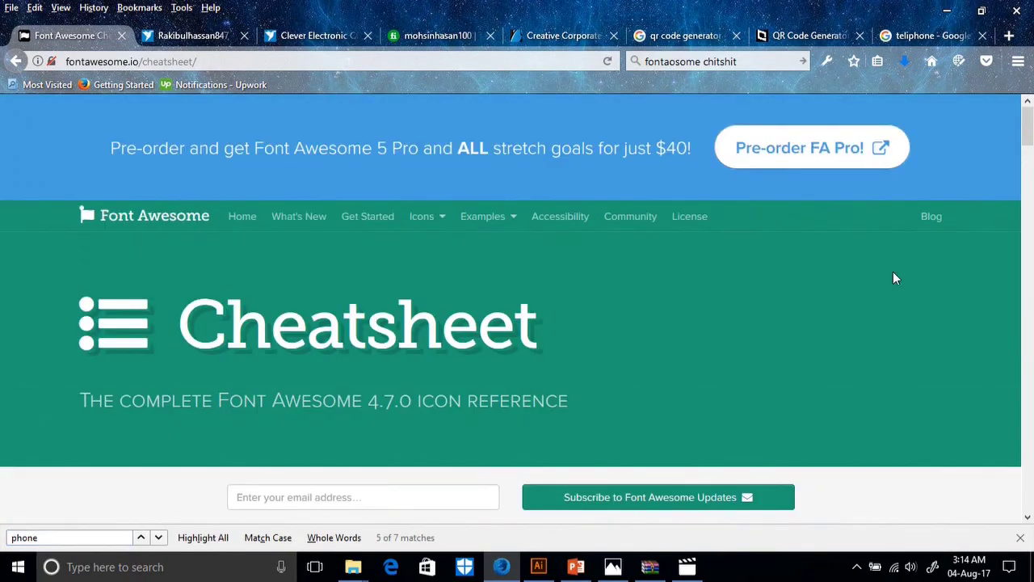
pyautogui.scroll(-15, 620, 315)
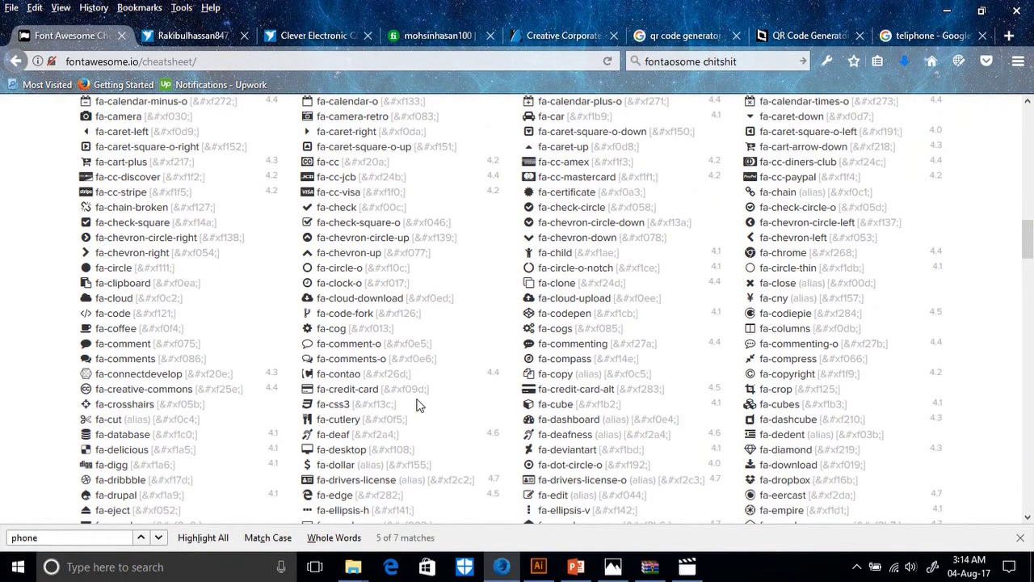
pyautogui.scroll(-4, 419, 404)
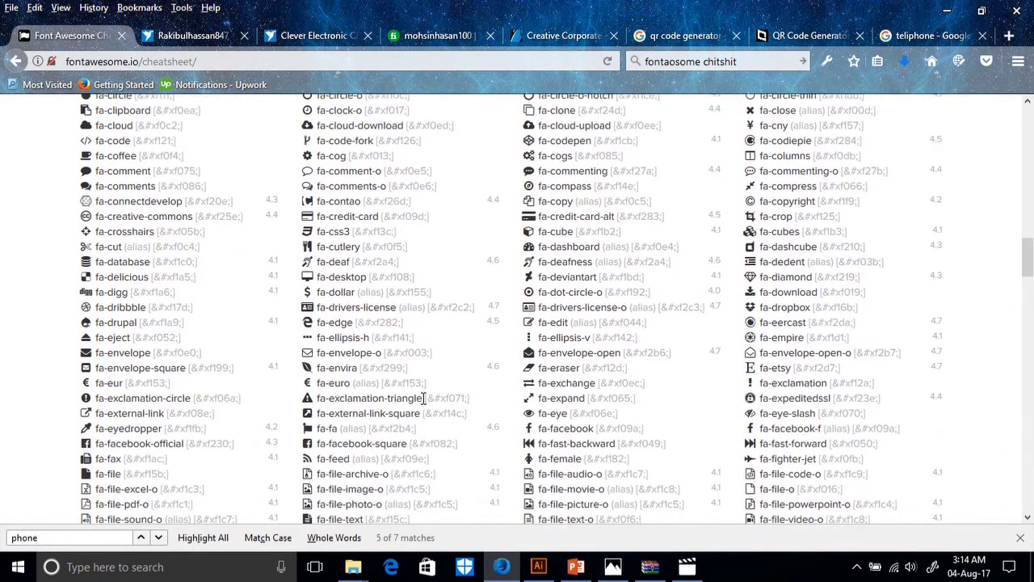
pyautogui.scroll(-4, 423, 398)
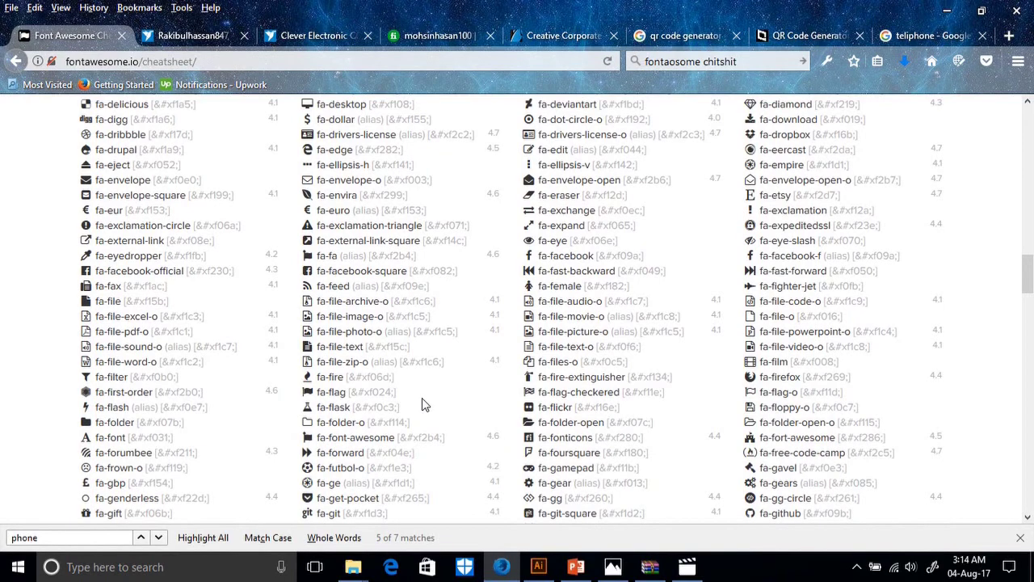
pyautogui.scroll(-2, 421, 397)
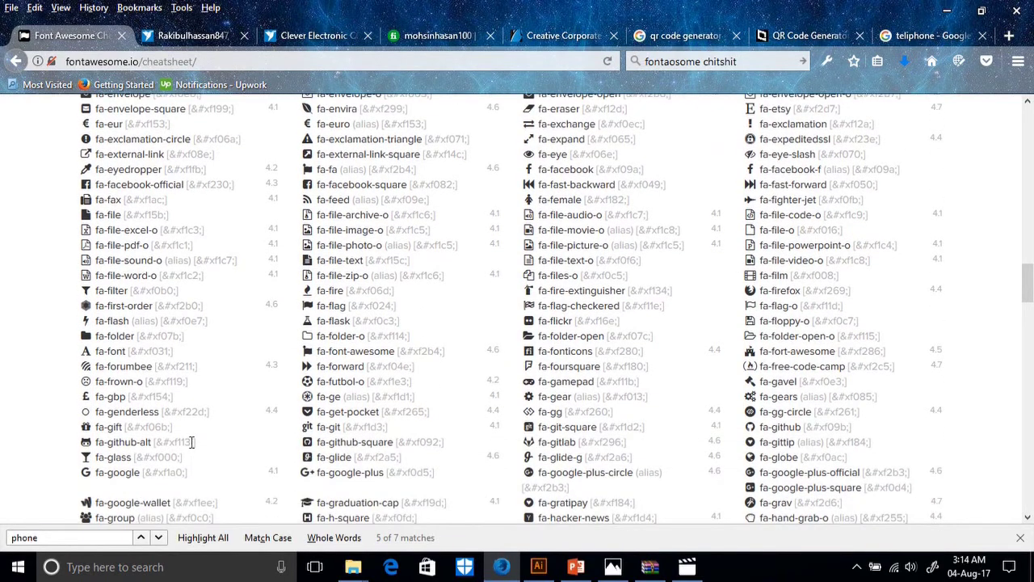
# Jump to fa-phone (&#xf095;), select its glyph, and return to the Vertex card in Illustrator.
pyautogui.click(142, 539)
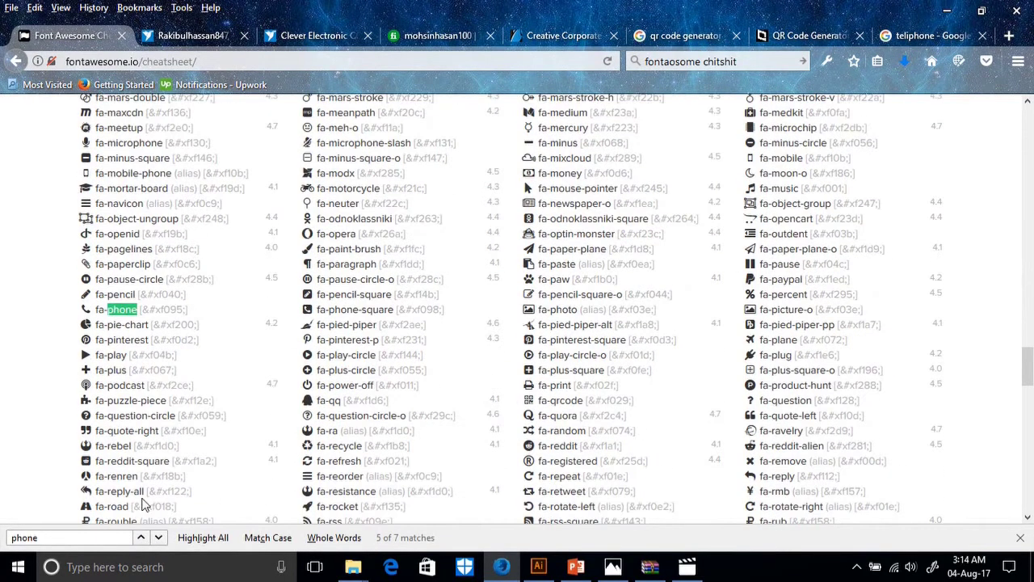
pyautogui.moveTo(89, 309); pyautogui.dragTo(215, 323)
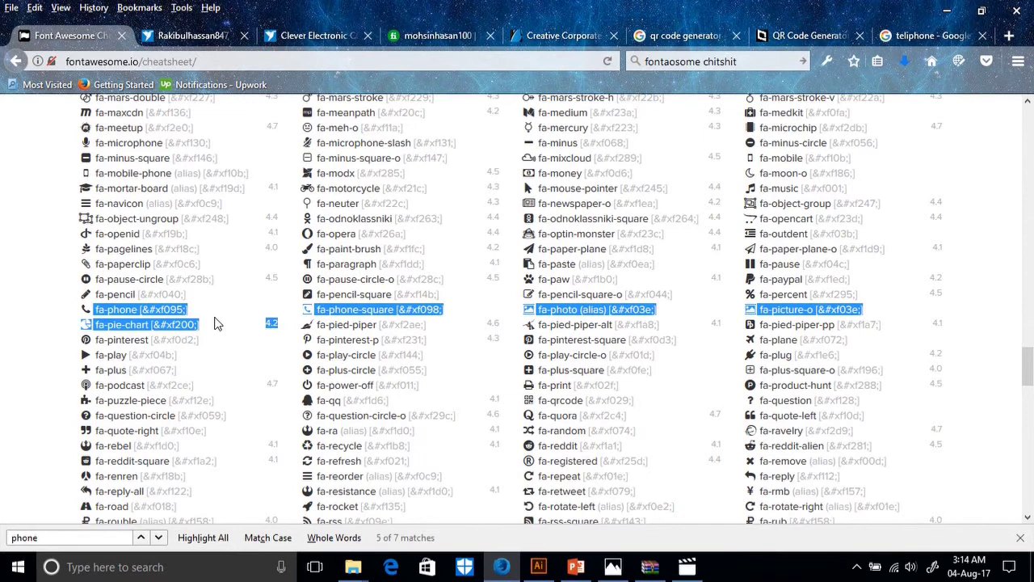
pyautogui.click(86, 311)
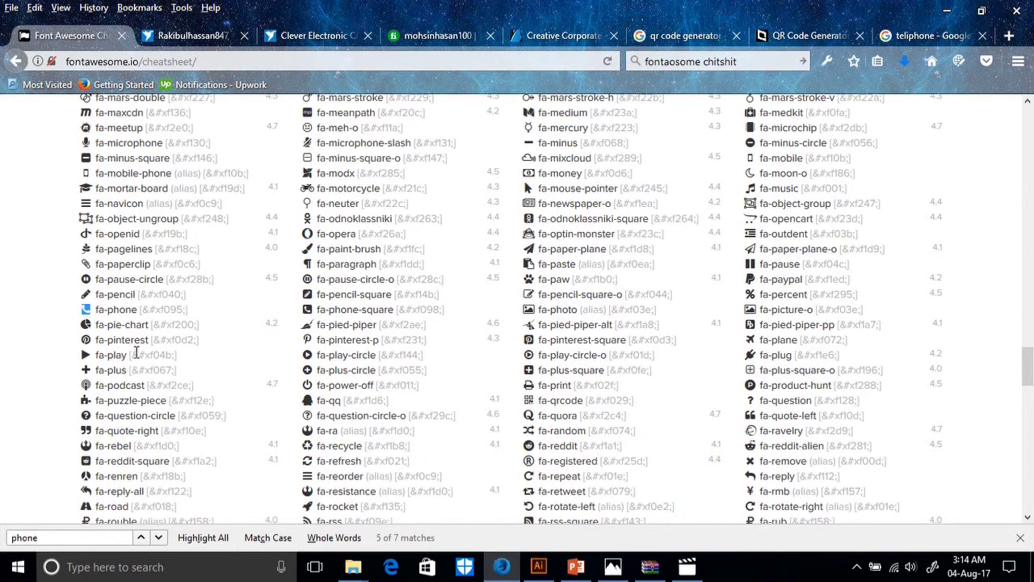
pyautogui.click(554, 565)
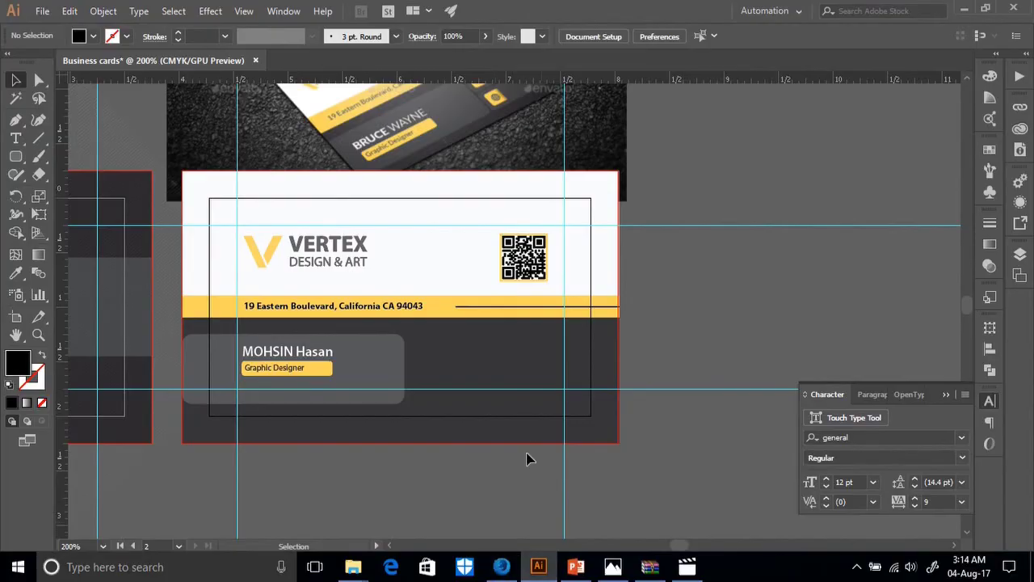
# Paste the copied glyph as point text beside the card, then undo the stray glyph row.
pyautogui.click(16, 139)
pyautogui.click(684, 299)
pyautogui.hotkey('ctrl', 'v')
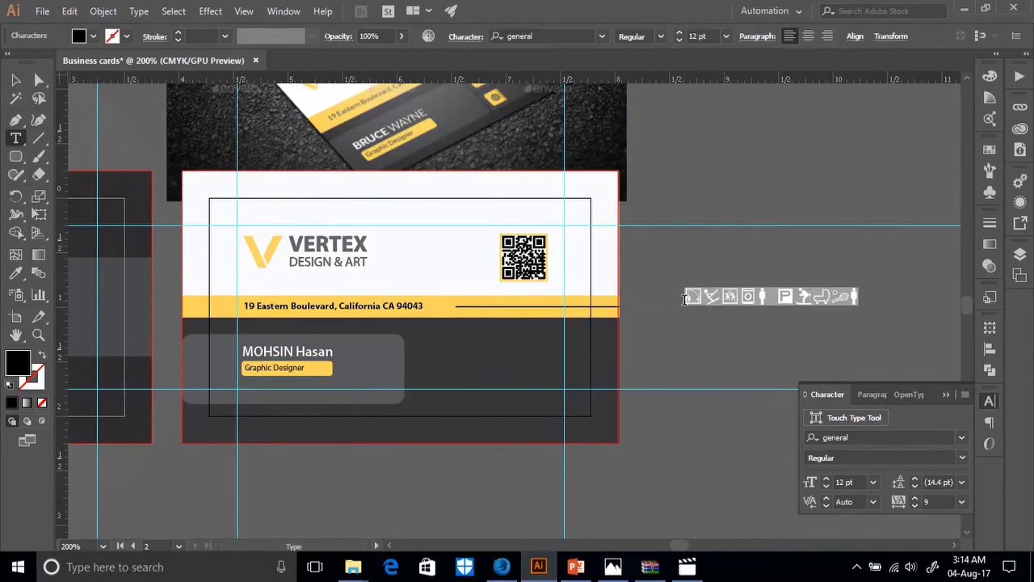
pyautogui.press('Escape')
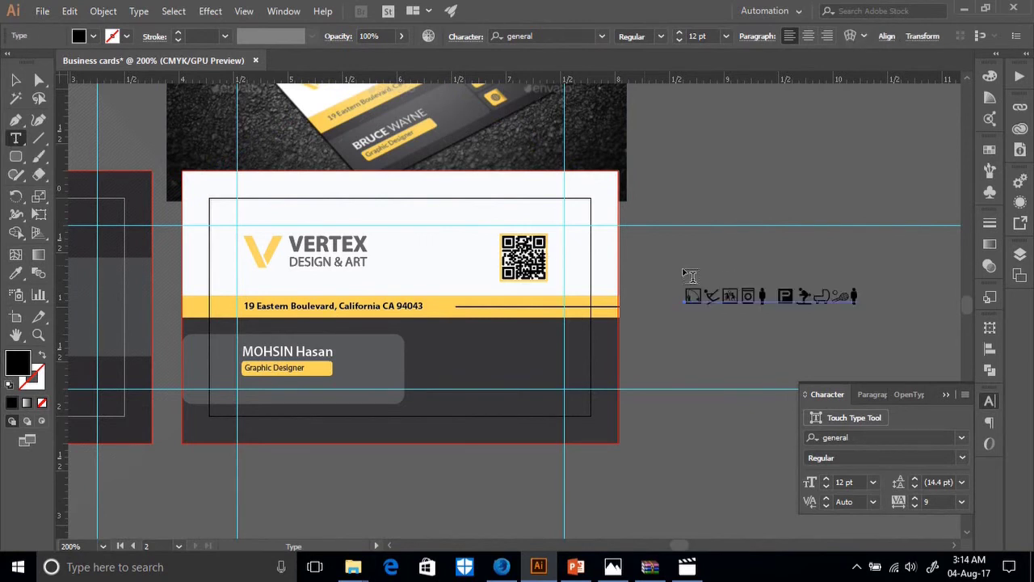
pyautogui.hotkey('ctrl', 'shift', 'a')
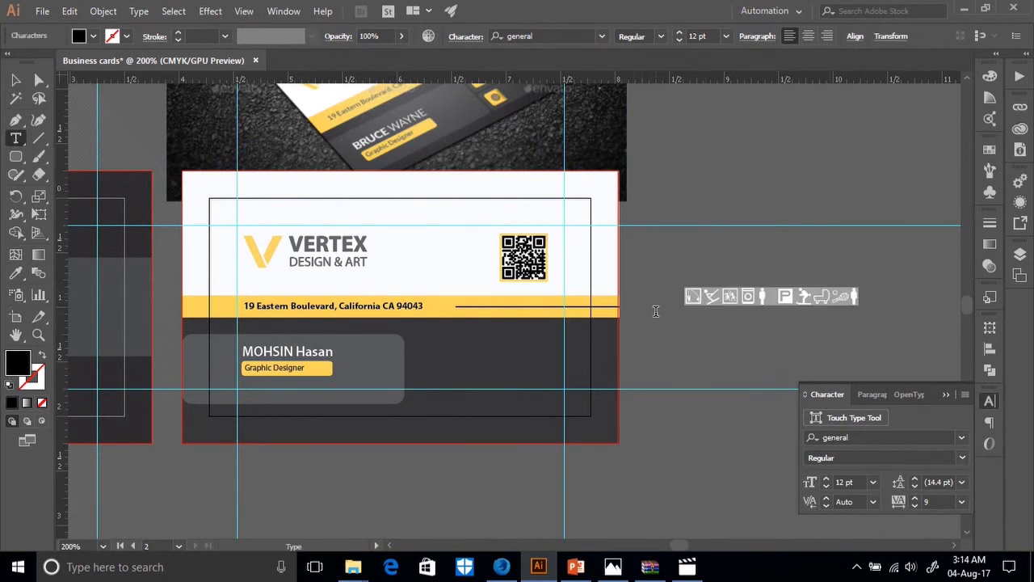
pyautogui.hotkey('ctrl', 'z')
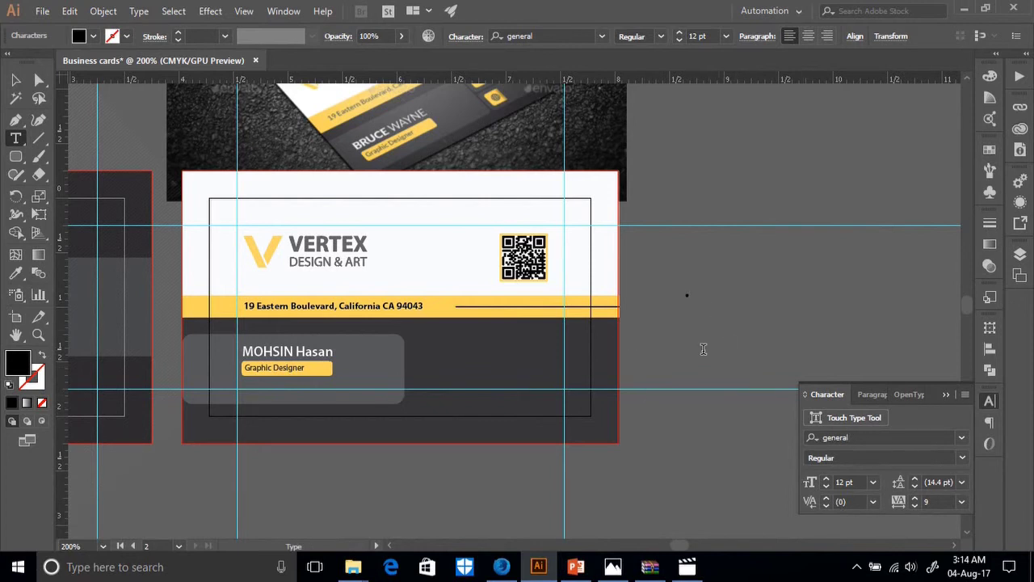
# Set the text's font to FontAwesome and enlarge the phone icon to 38.95 pt.
pyautogui.click(961, 437)
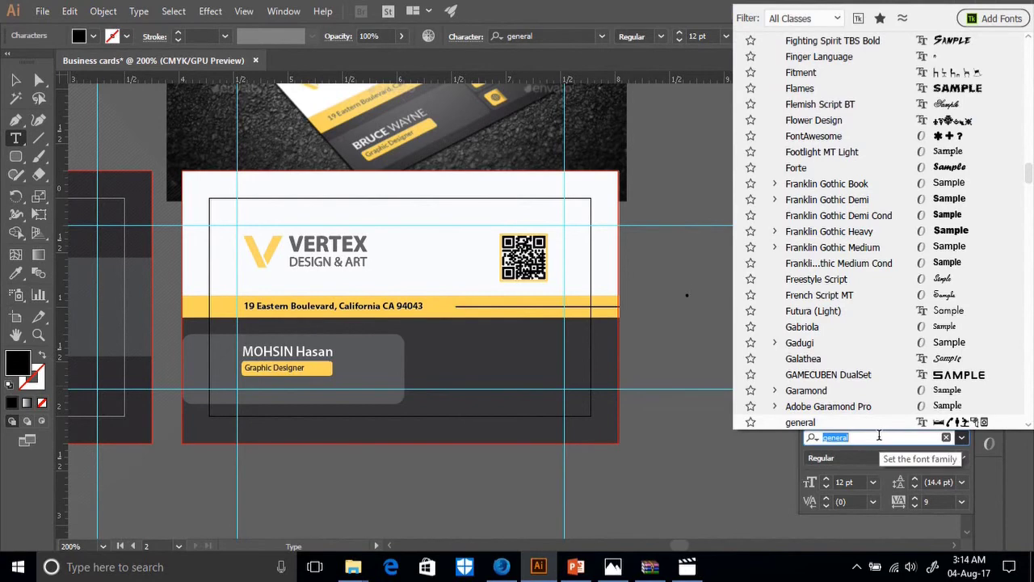
pyautogui.write('fo')
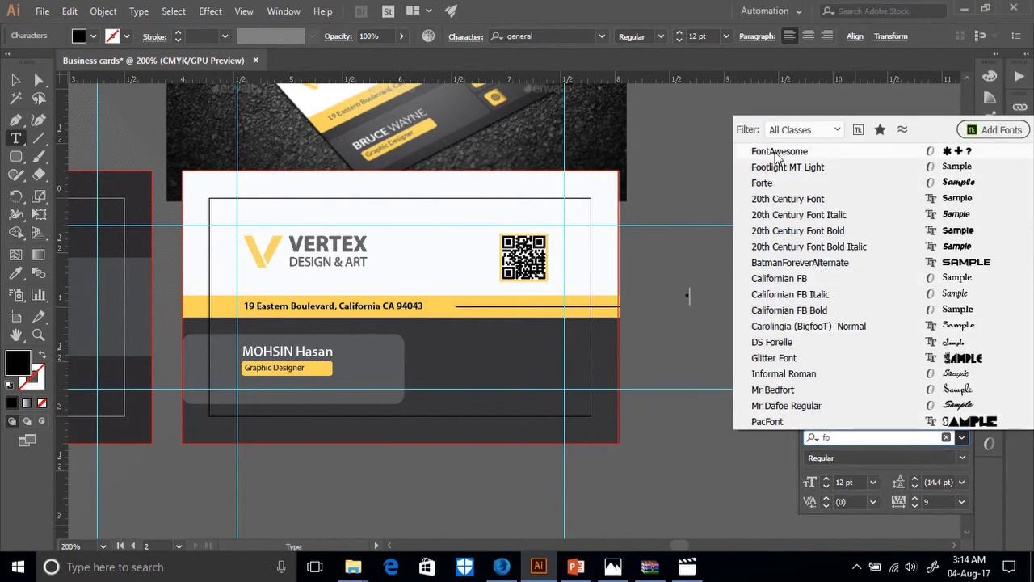
pyautogui.click(773, 151)
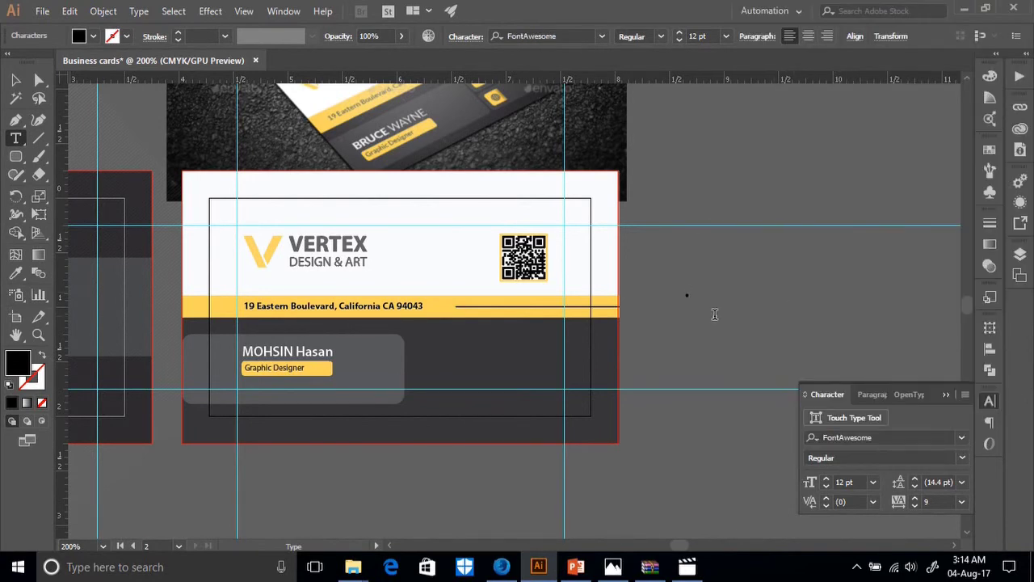
pyautogui.press('Escape')
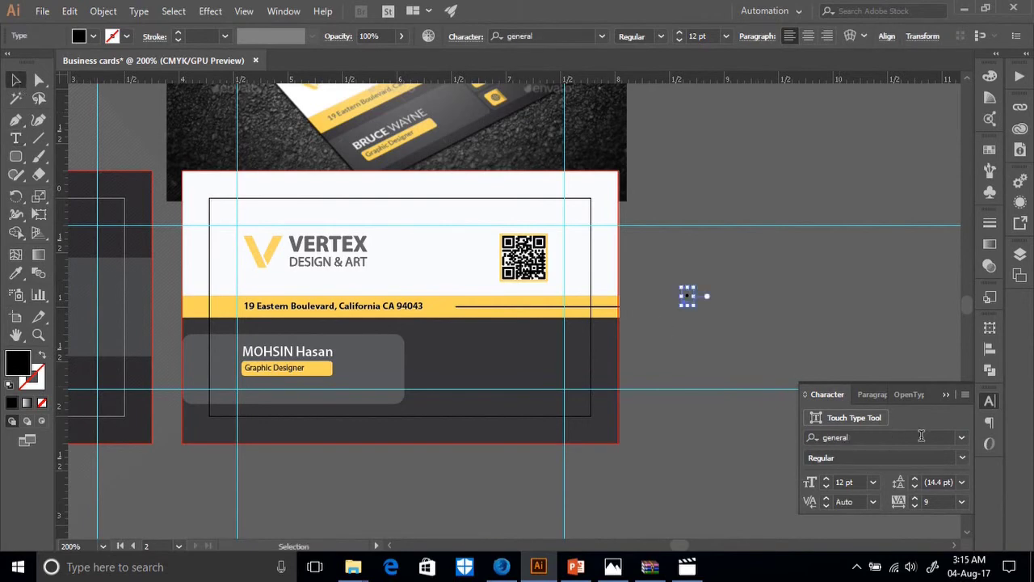
pyautogui.click(962, 437)
pyautogui.write('f')
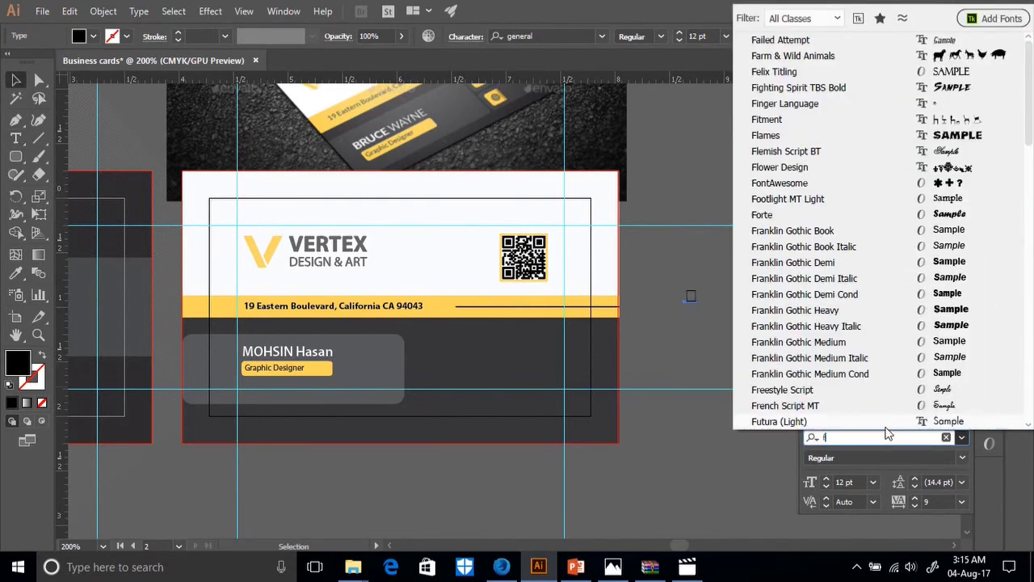
pyautogui.write('o')
pyautogui.click(778, 156)
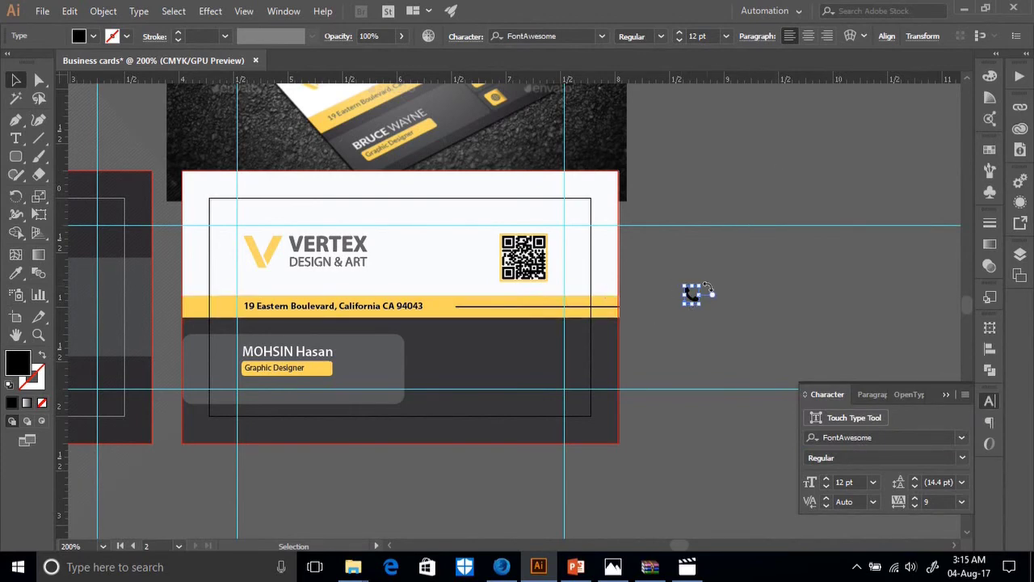
pyautogui.scroll(3, 696, 323)
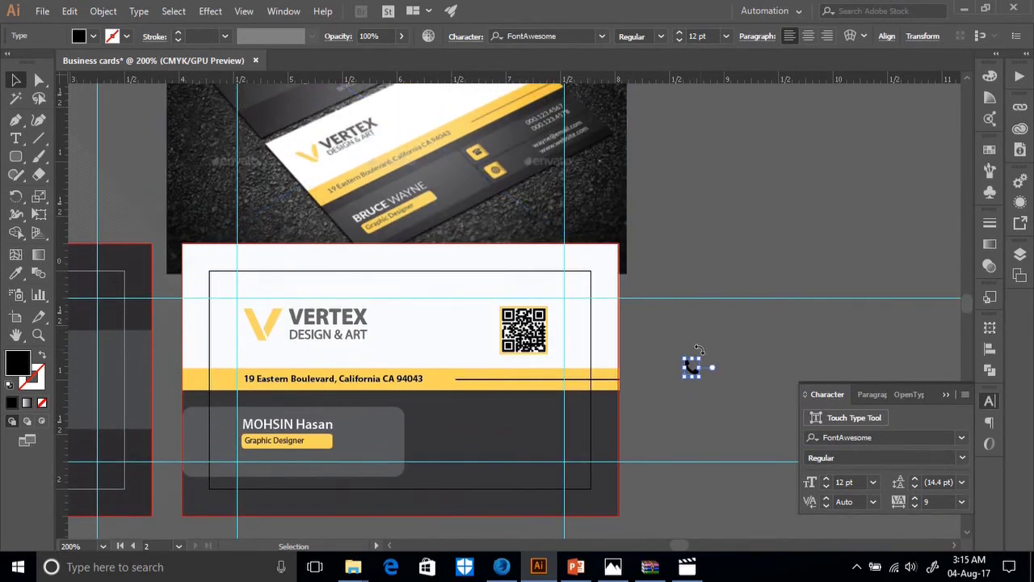
pyautogui.moveTo(702, 356); pyautogui.dragTo(720, 360)
pyautogui.click(501, 567)
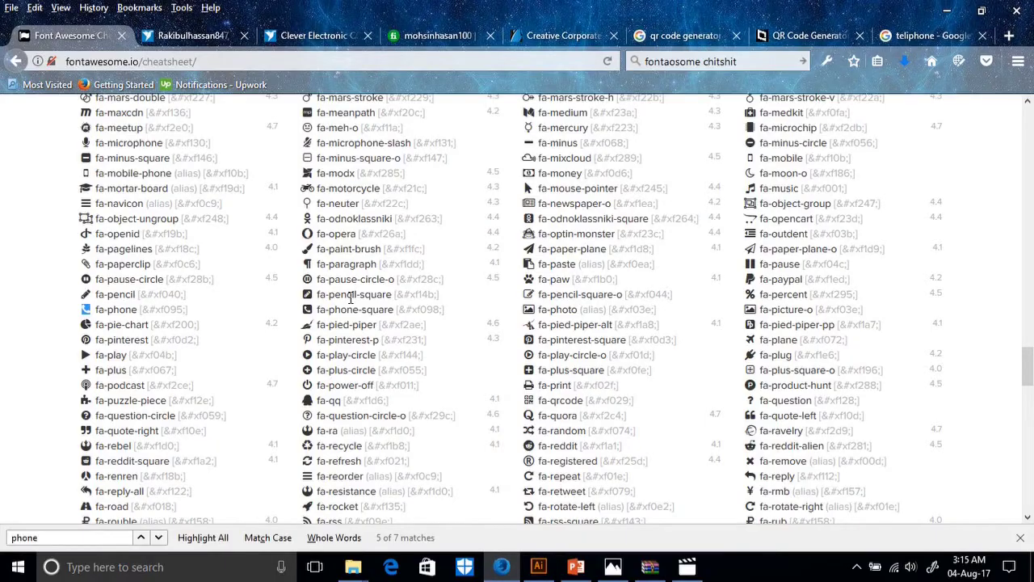
pyautogui.scroll(-5, 339, 368)
pyautogui.scroll(15, 351, 372)
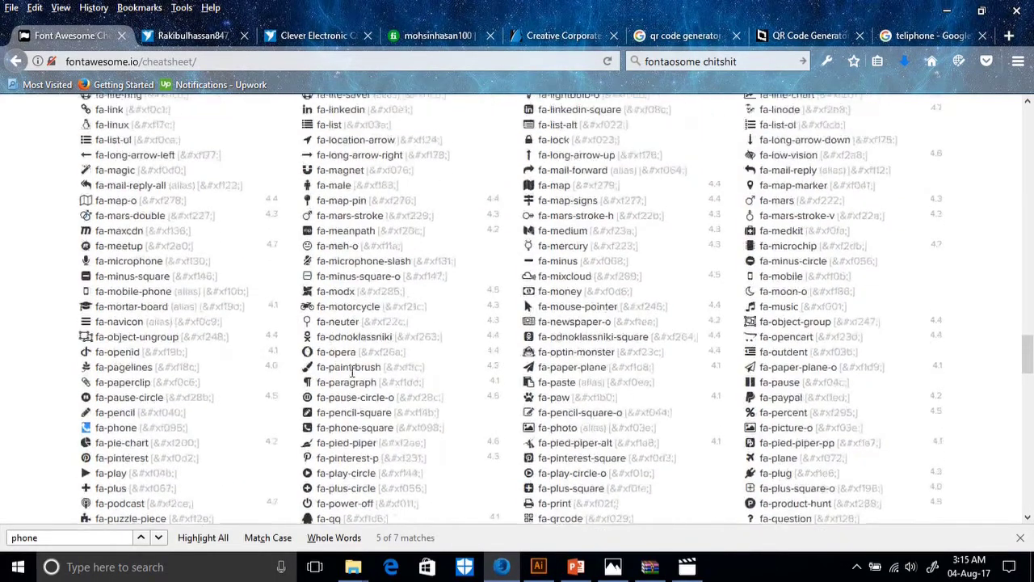
pyautogui.scroll(5, 424, 437)
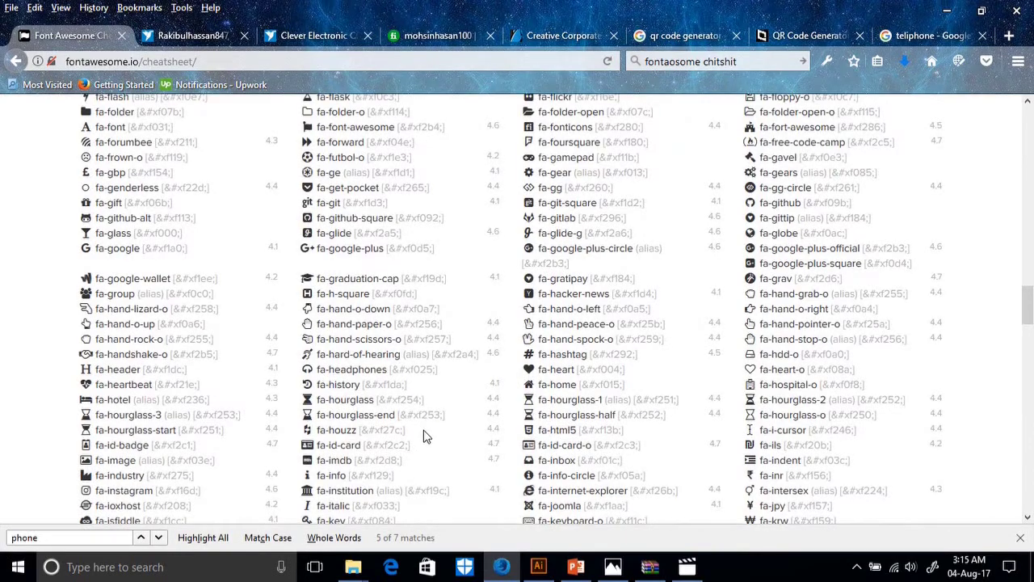
pyautogui.scroll(3, 428, 408)
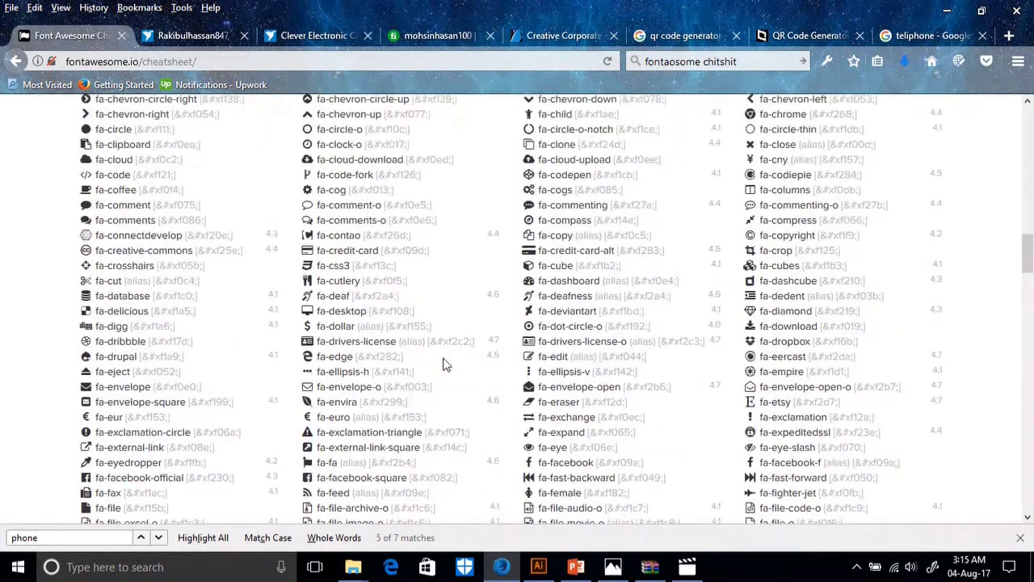
pyautogui.scroll(4, 335, 355)
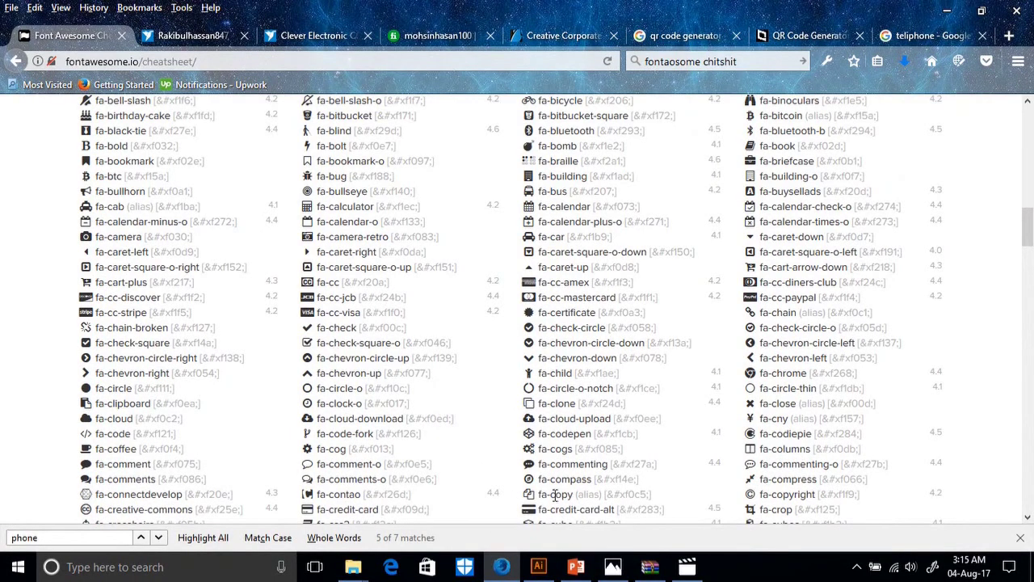
pyautogui.scroll(-5, 556, 428)
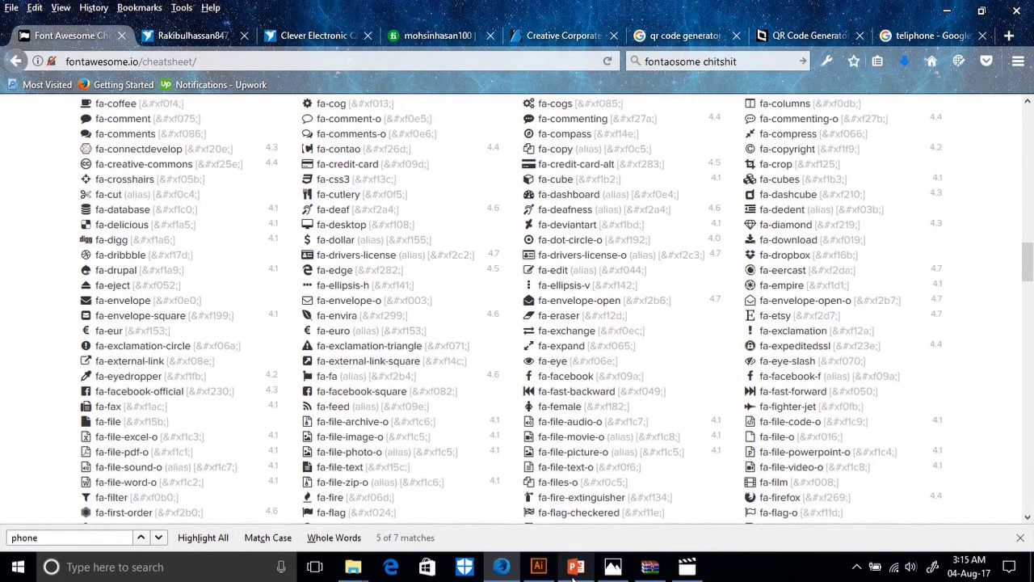
pyautogui.moveTo(544, 570)
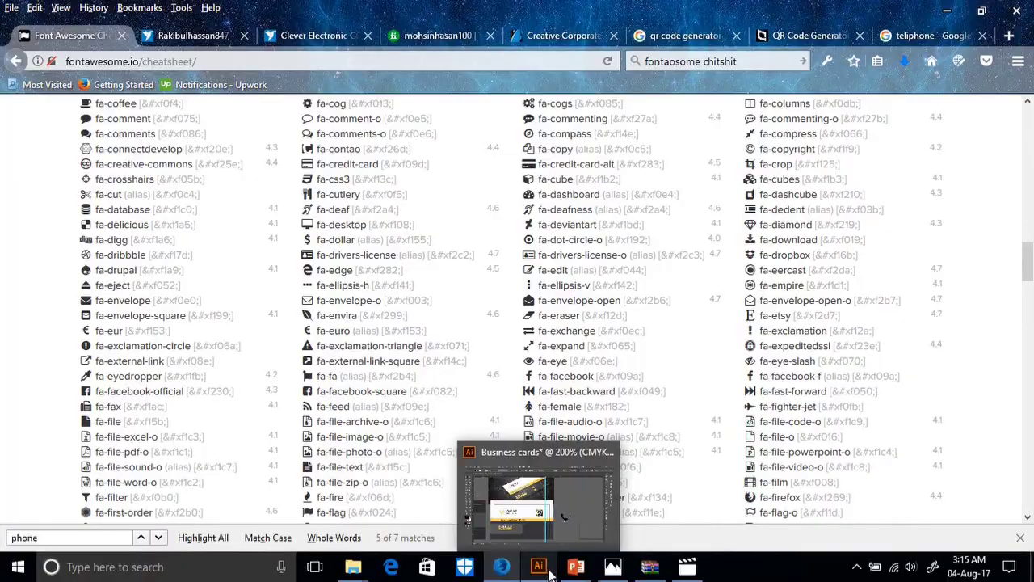
# Nudge the phone icon up-left, zoom in, and convert the glyph with Create Outlines.
pyautogui.click(549, 572)
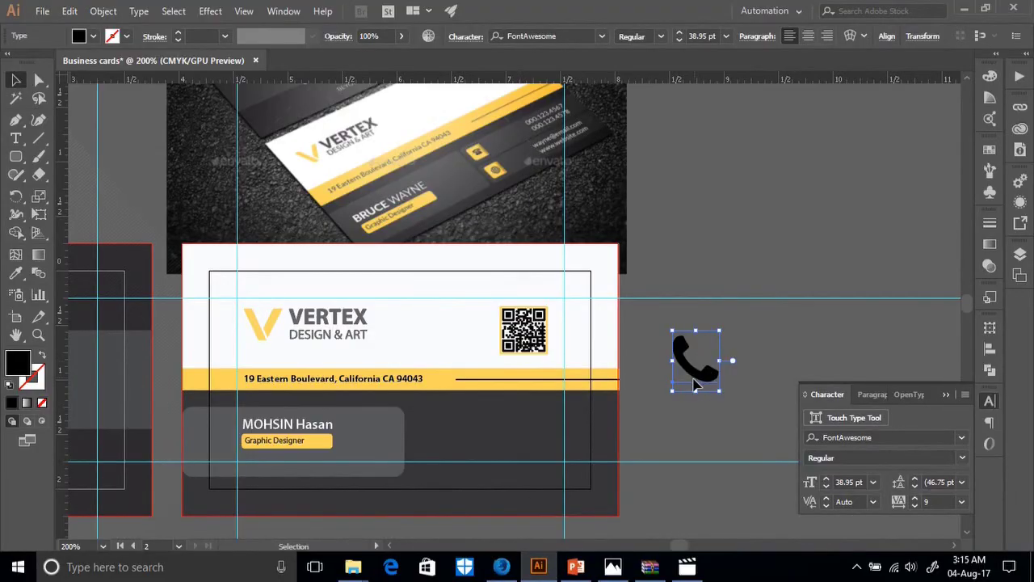
pyautogui.moveTo(693, 379); pyautogui.dragTo(678, 370)
pyautogui.hotkey('ctrl', '=')
pyautogui.hotkey('ctrl', '=')
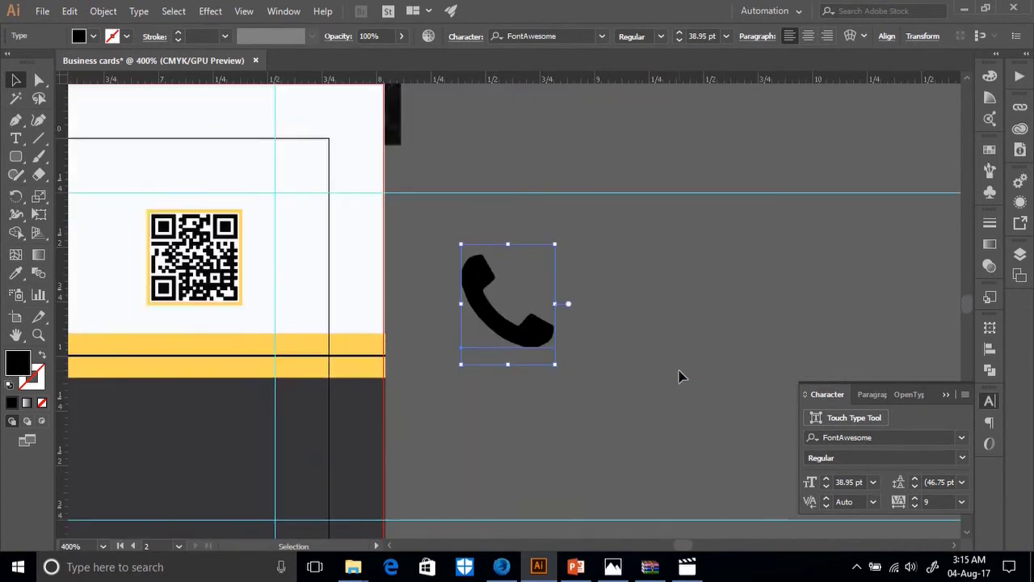
pyautogui.rightClick(518, 345)
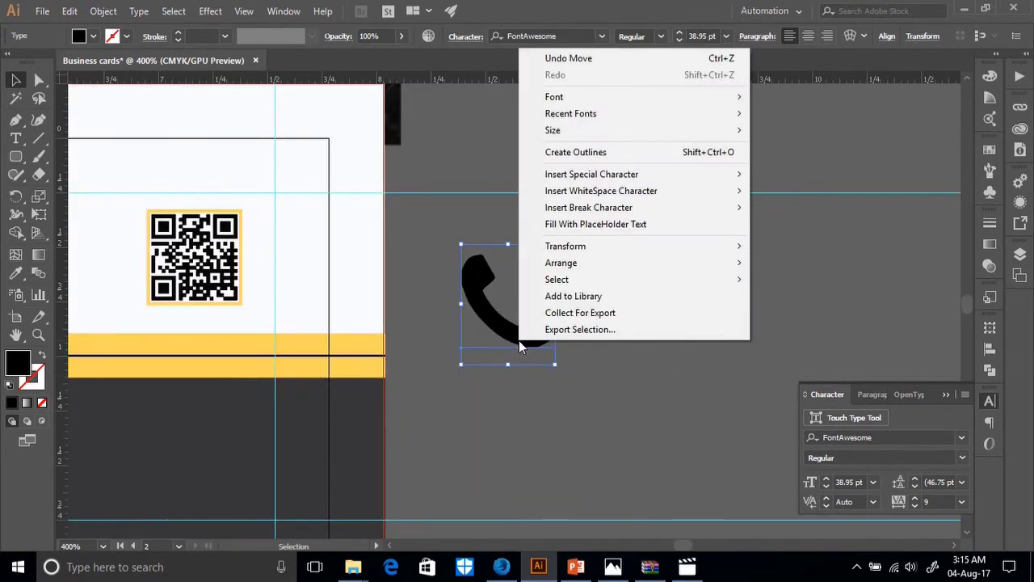
pyautogui.click(567, 151)
pyautogui.click(567, 338)
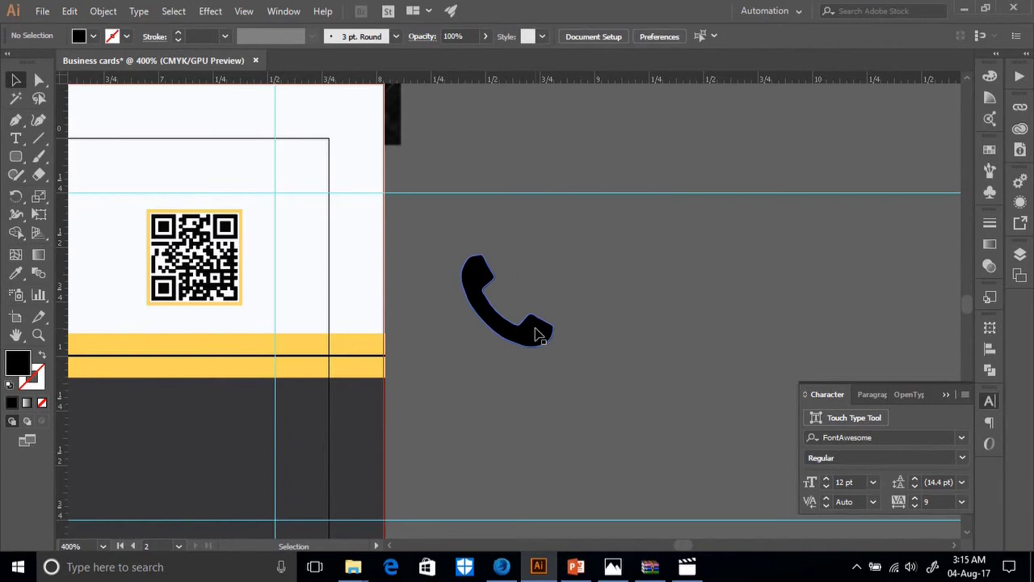
pyautogui.click(537, 334)
pyautogui.scroll(2, 533, 400)
# Move the card reference image down and right so its yellow icons show above the card.
pyautogui.click(473, 429)
pyautogui.scroll(6, 148, 223)
pyautogui.moveTo(229, 208); pyautogui.dragTo(301, 237)
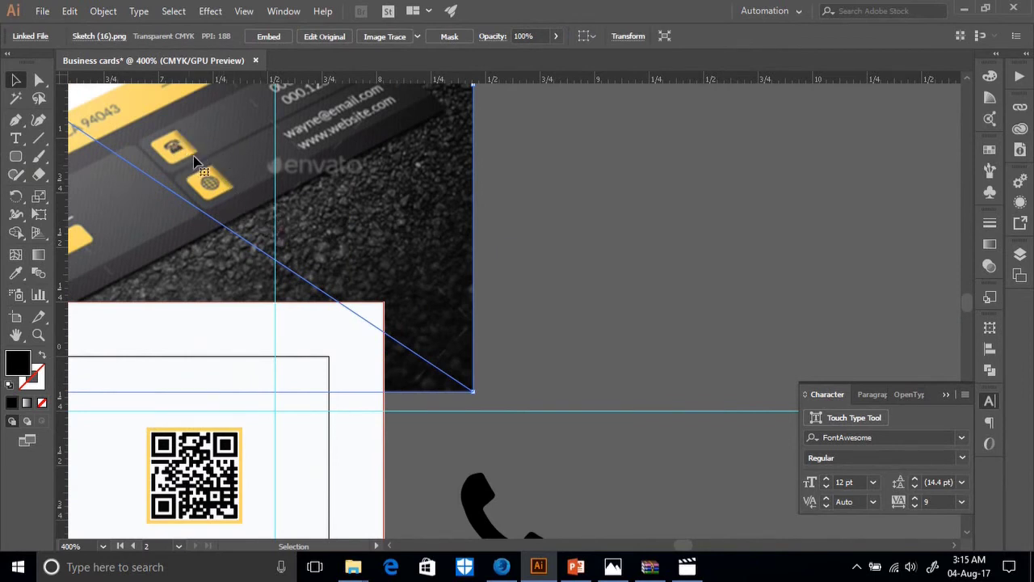
pyautogui.scroll(-1, 216, 184)
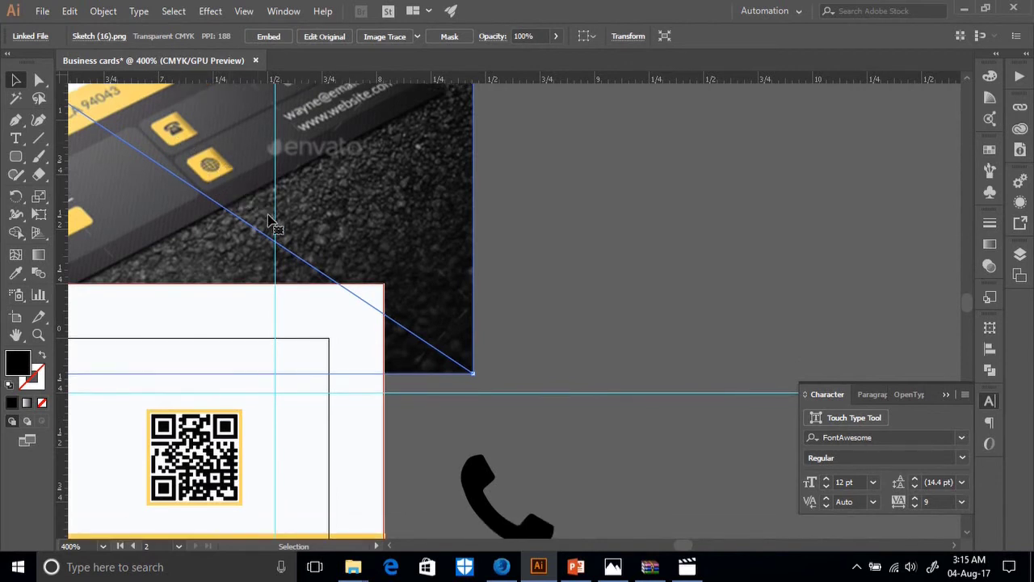
pyautogui.scroll(2, 279, 230)
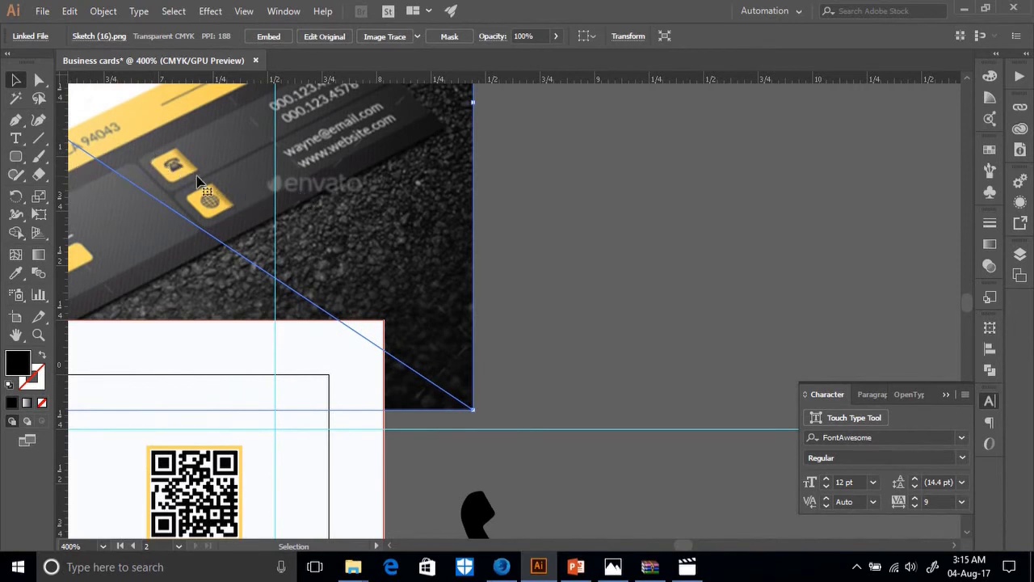
pyautogui.scroll(-3, 344, 240)
# Draw a rounded rectangle over the phone icon, fill it with the strip's yellow, and reduce its corner radius.
pyautogui.click(15, 155)
pyautogui.scroll(-1, 531, 374)
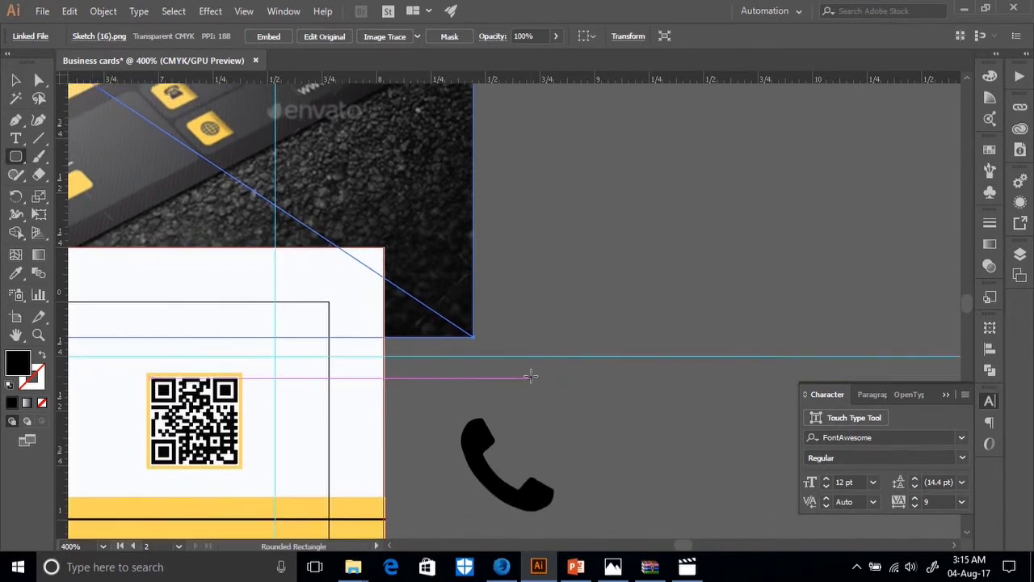
pyautogui.moveTo(439, 407); pyautogui.dragTo(584, 527)
pyautogui.click(16, 272)
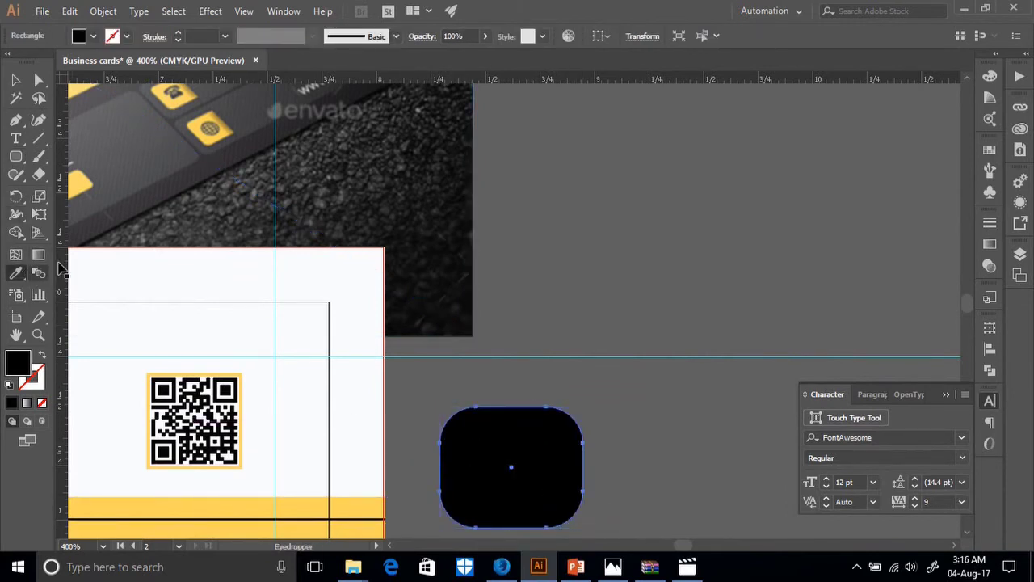
pyautogui.click(287, 498)
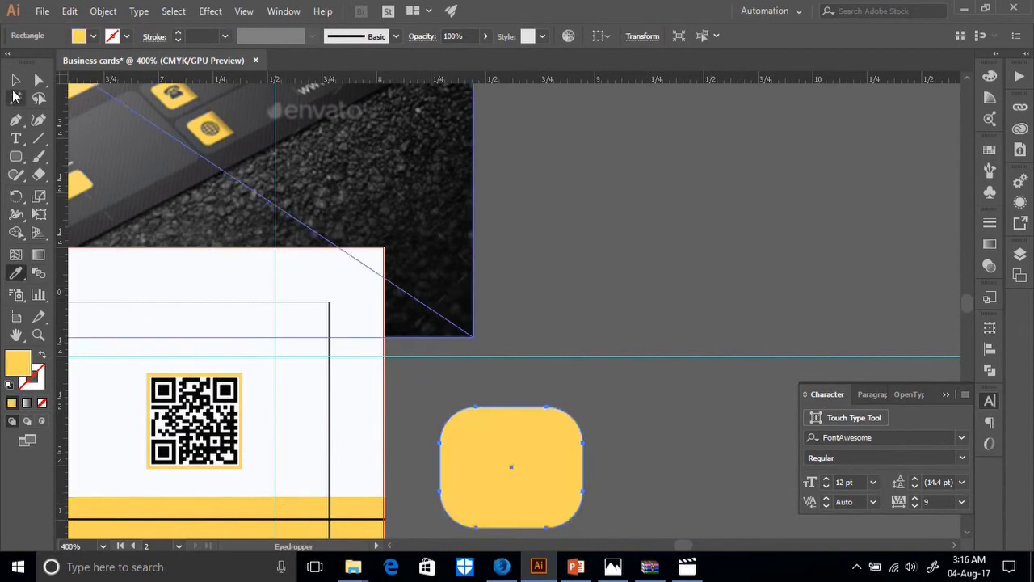
pyautogui.click(15, 79)
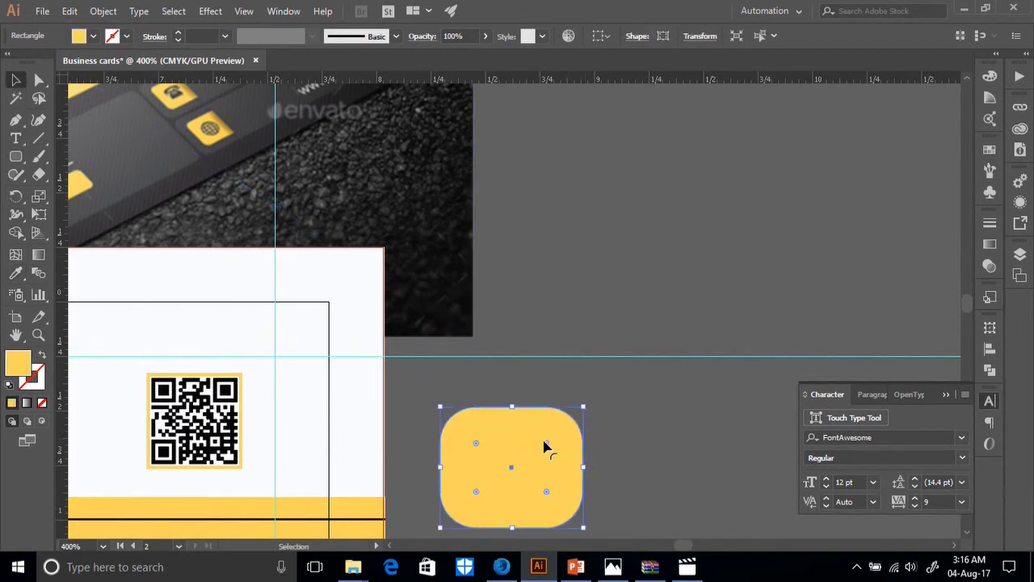
pyautogui.moveTo(546, 445); pyautogui.dragTo(587, 450)
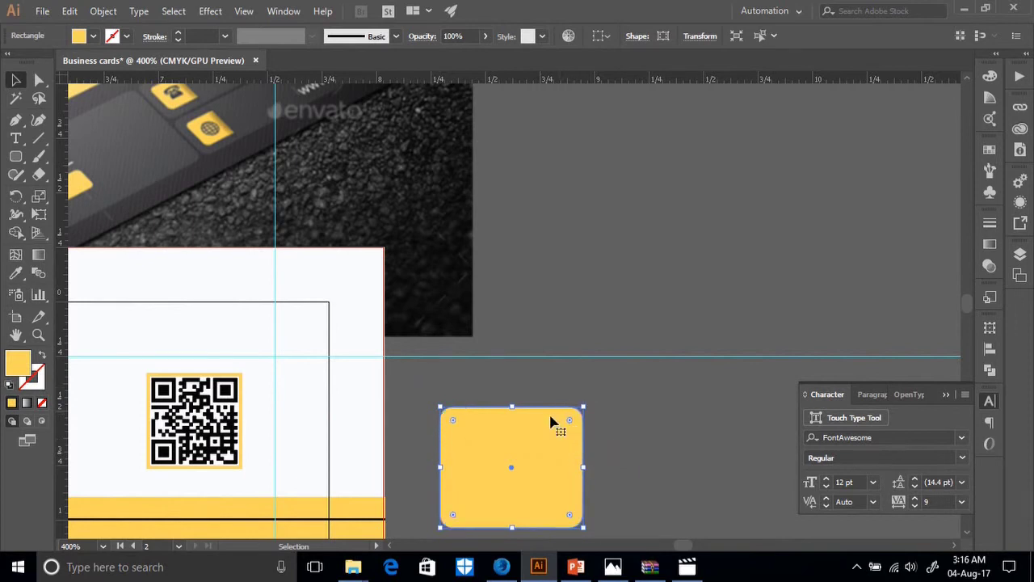
# Draw a vertical line near the square's right edge and select it with the square for Pathfinder.
pyautogui.click(38, 137)
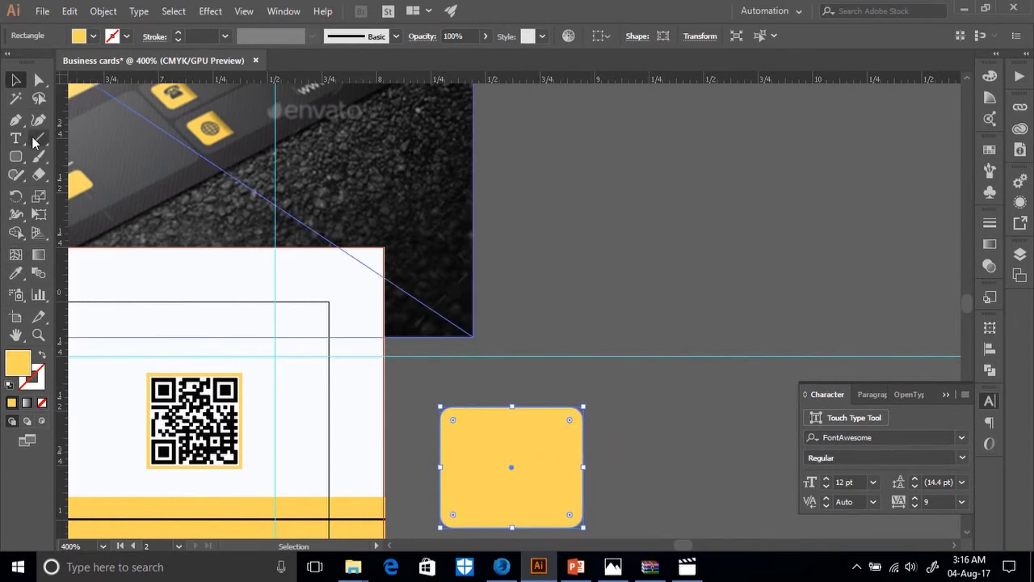
pyautogui.scroll(-3, 528, 331)
pyautogui.click(570, 322)
pyautogui.click(565, 317)
pyautogui.moveTo(565, 315); pyautogui.dragTo(566, 499)
pyautogui.click(13, 78)
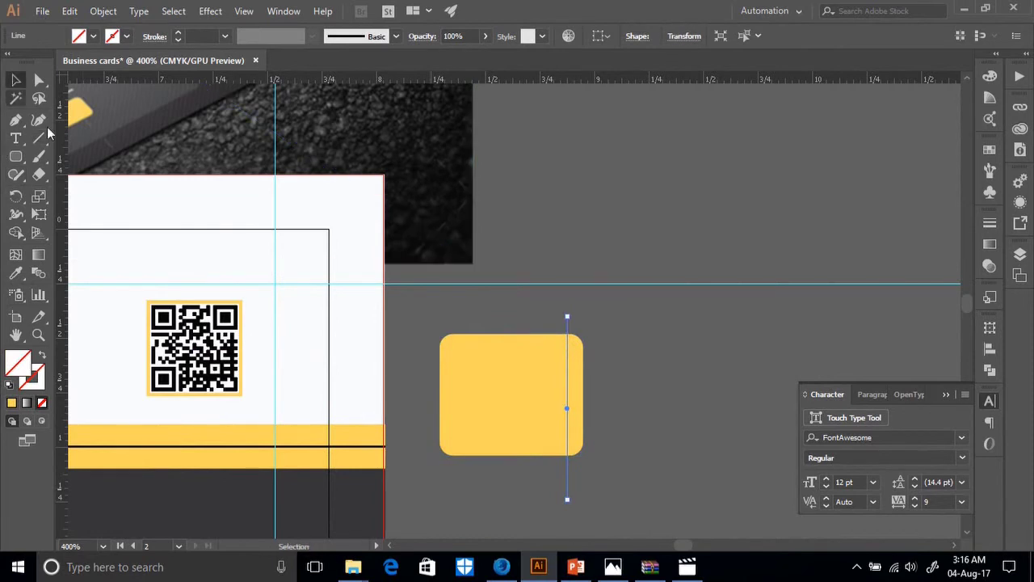
pyautogui.keyDown('shift'); pyautogui.click(570, 393); pyautogui.keyUp('shift')
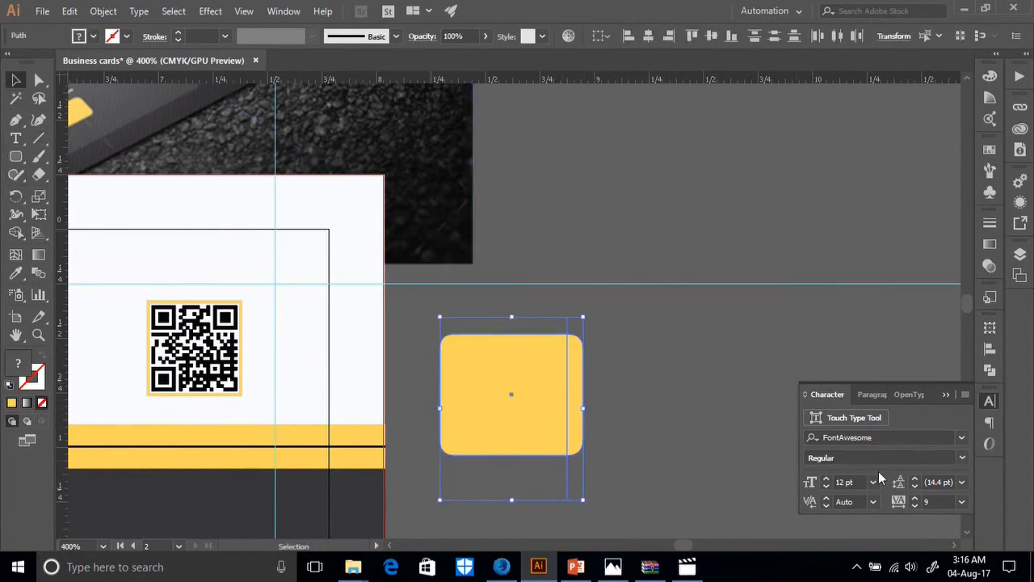
pyautogui.click(989, 370)
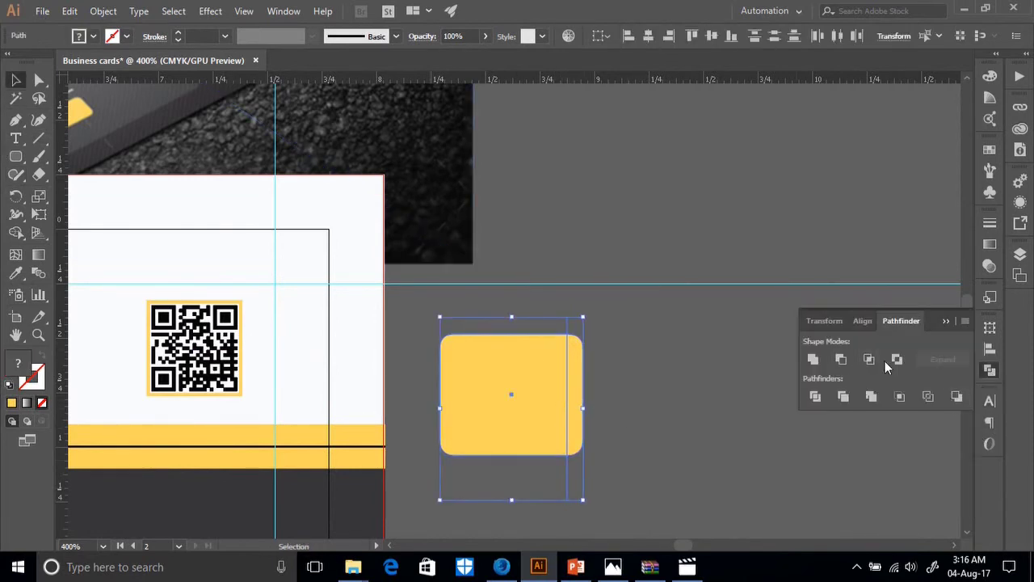
pyautogui.click(869, 360)
pyautogui.hotkey('ctrl', 'z')
# Divide the yellow square along the line and set its narrow right strip's fill to None.
pyautogui.click(869, 360)
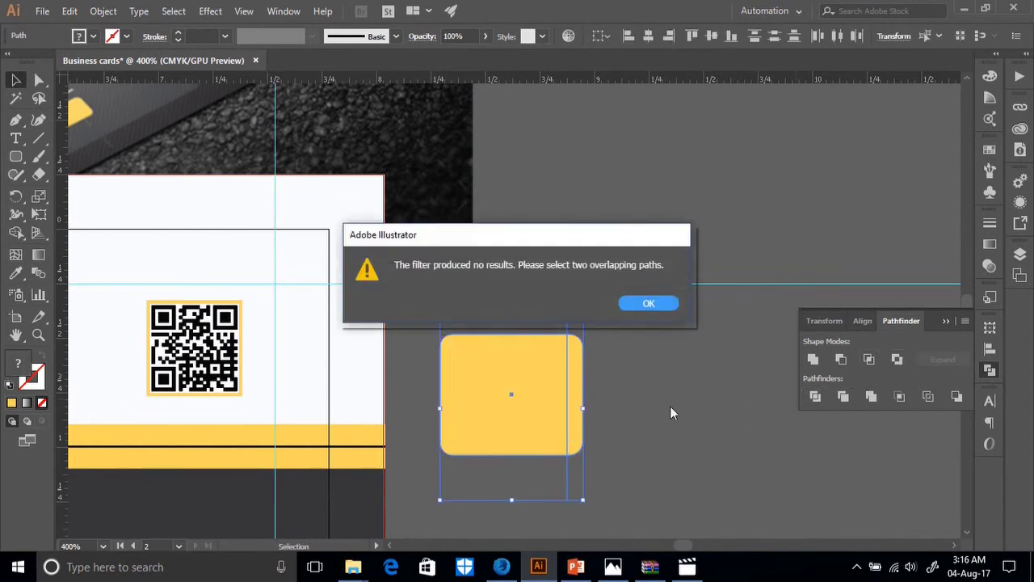
pyautogui.click(647, 304)
pyautogui.hotkey('ctrl', 'z')
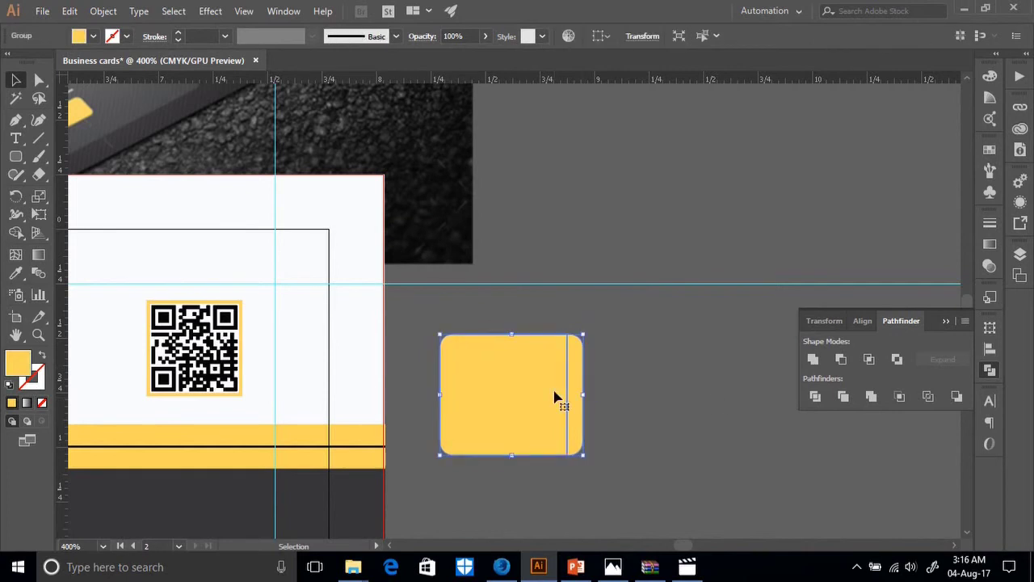
pyautogui.press('a')
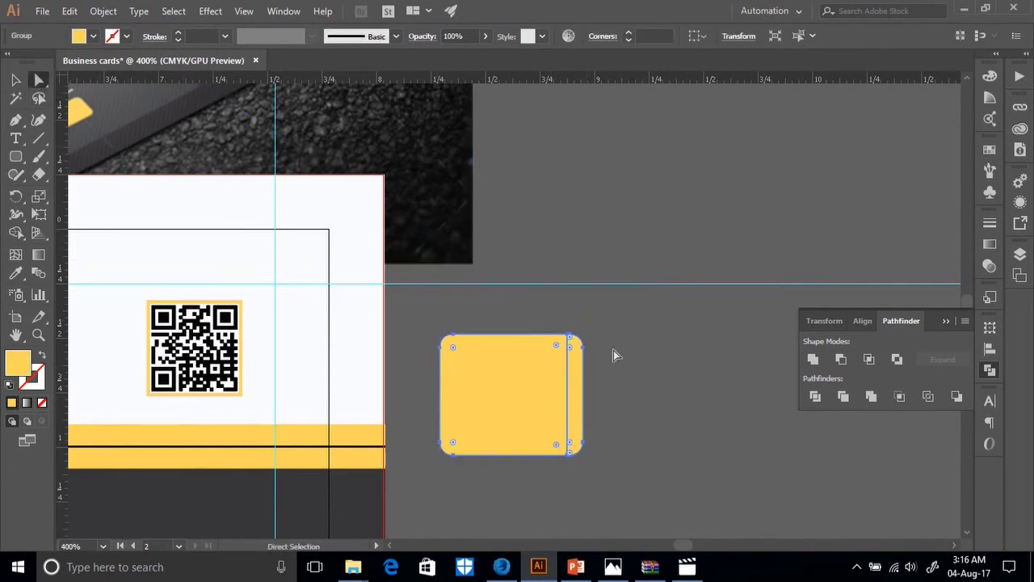
pyautogui.click(613, 355)
pyautogui.click(577, 383)
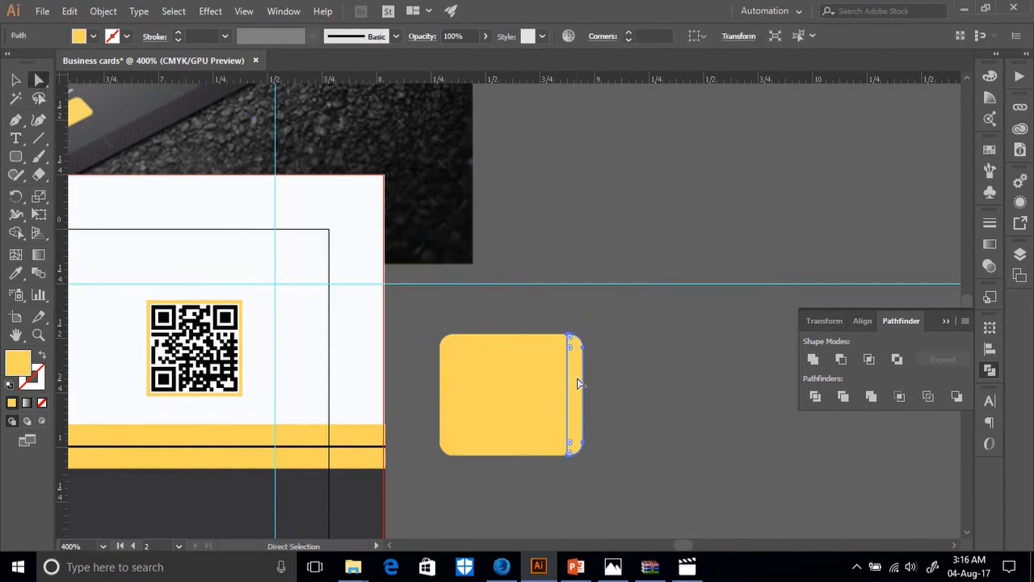
pyautogui.click(92, 36)
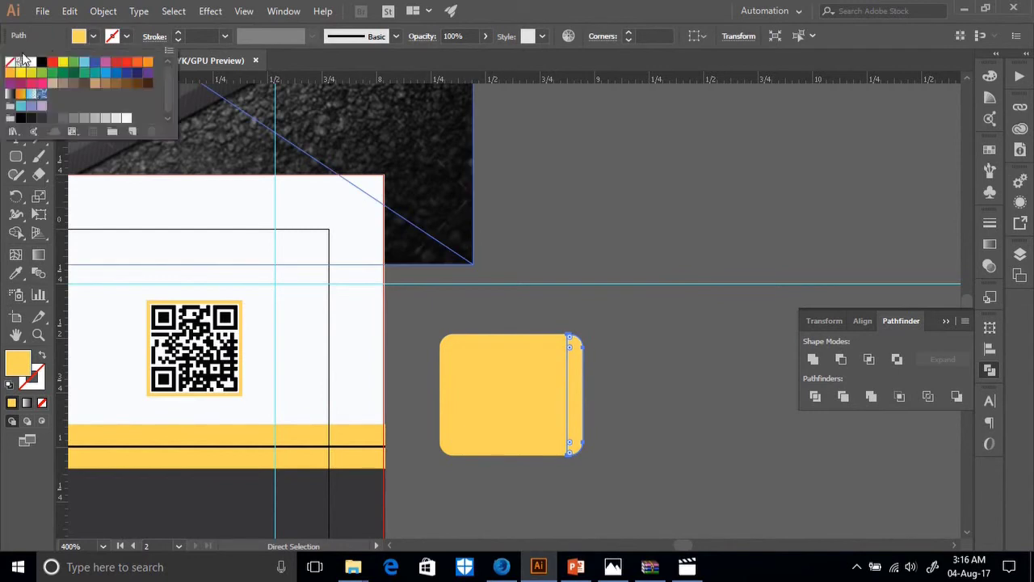
pyautogui.click(10, 62)
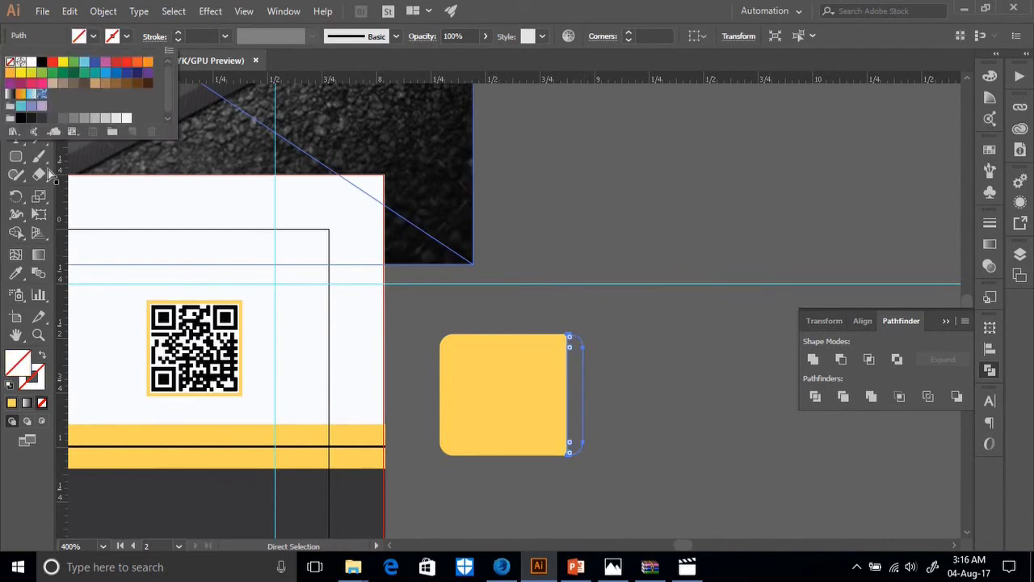
pyautogui.click(990, 244)
# Give the right strip a linear gradient with its midpoint shifted right, at 14% opacity.
pyautogui.click(804, 242)
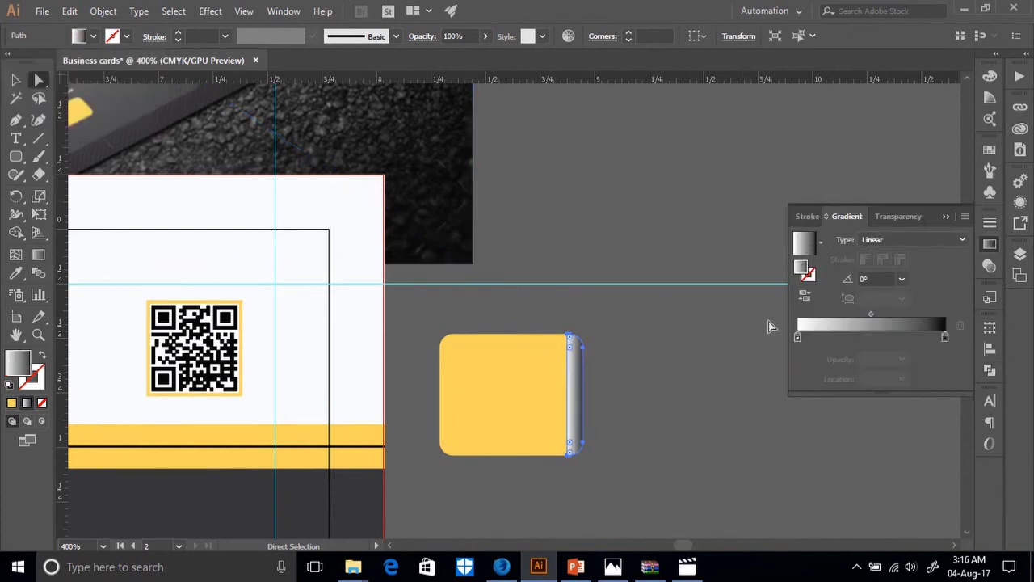
pyautogui.moveTo(873, 317); pyautogui.dragTo(899, 315)
pyautogui.click(902, 212)
pyautogui.click(952, 239)
pyautogui.moveTo(948, 261); pyautogui.dragTo(688, 299)
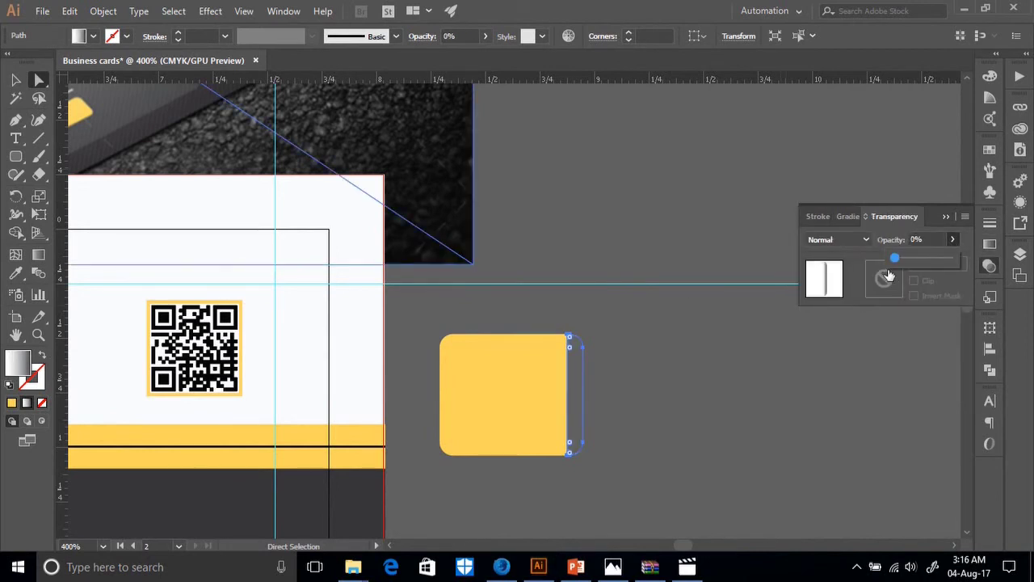
pyautogui.moveTo(895, 258); pyautogui.dragTo(907, 258)
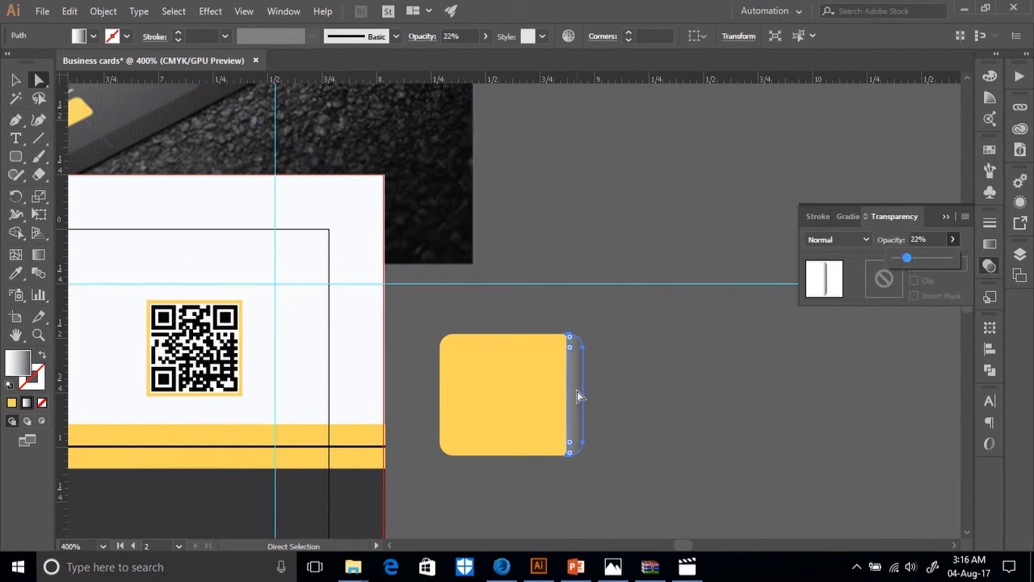
pyautogui.scroll(3, 577, 396)
pyautogui.scroll(-2, 614, 406)
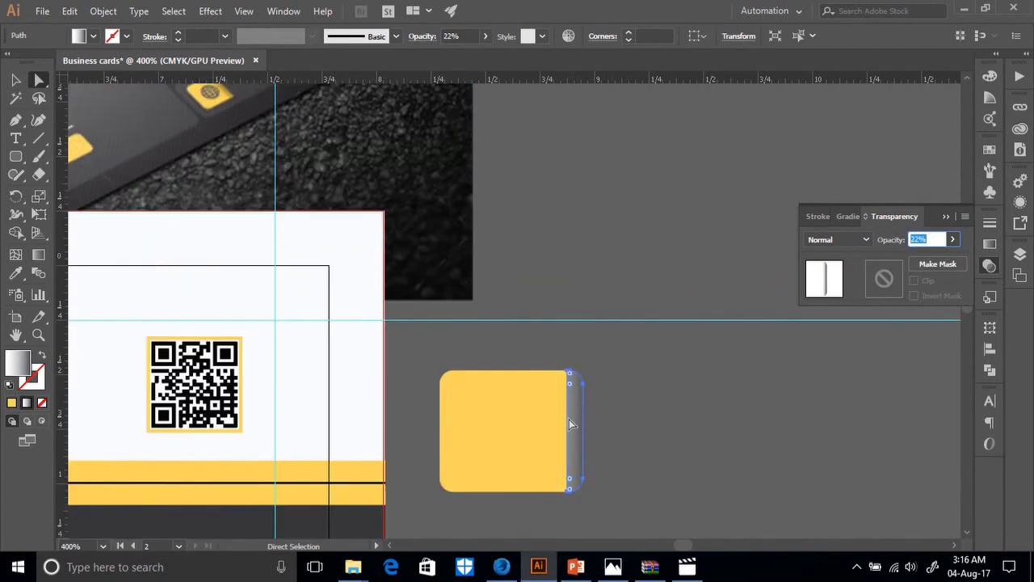
pyautogui.click(952, 239)
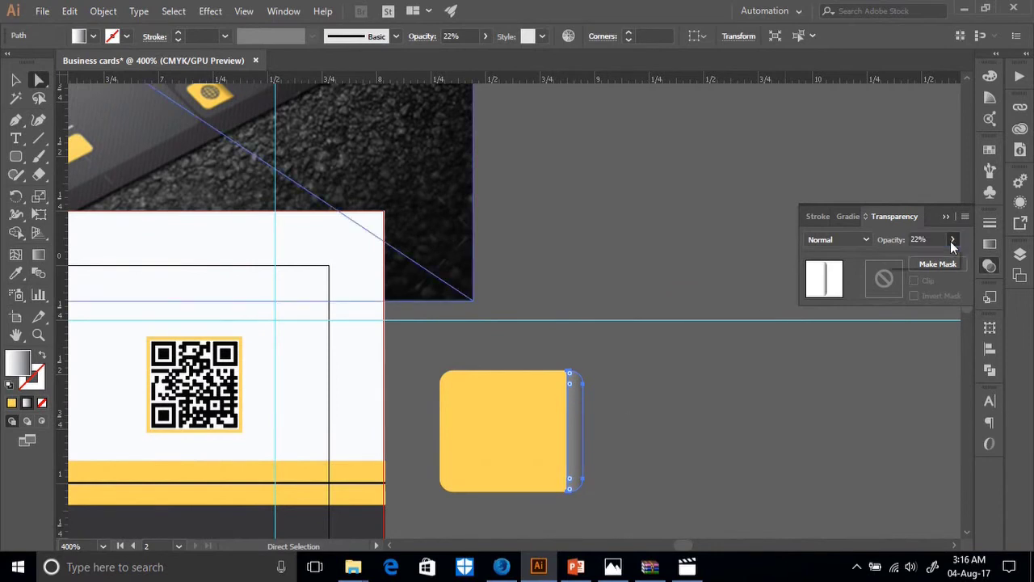
pyautogui.moveTo(904, 260); pyautogui.dragTo(903, 260)
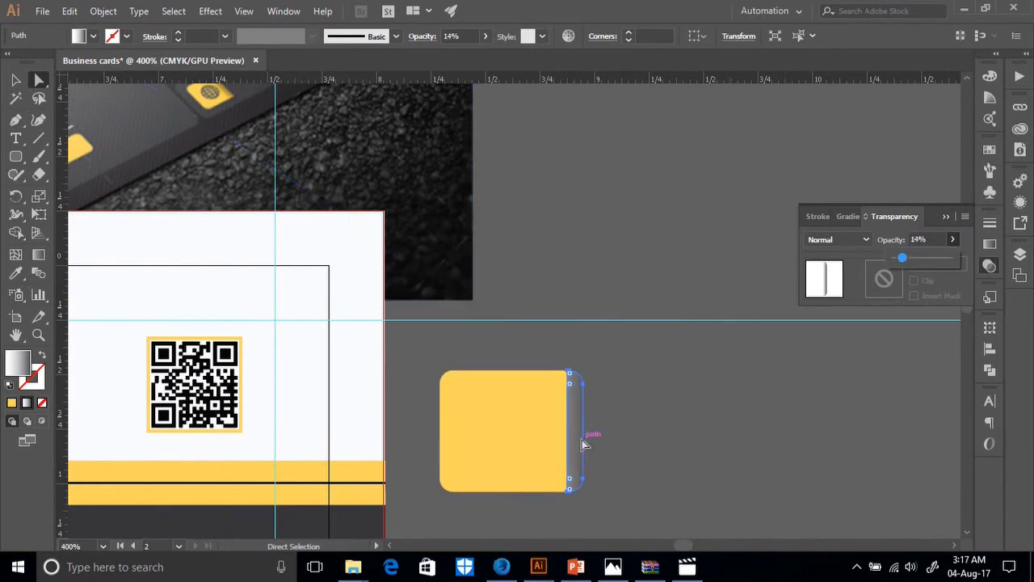
pyautogui.scroll(-2, 588, 432)
pyautogui.rightClick(576, 380)
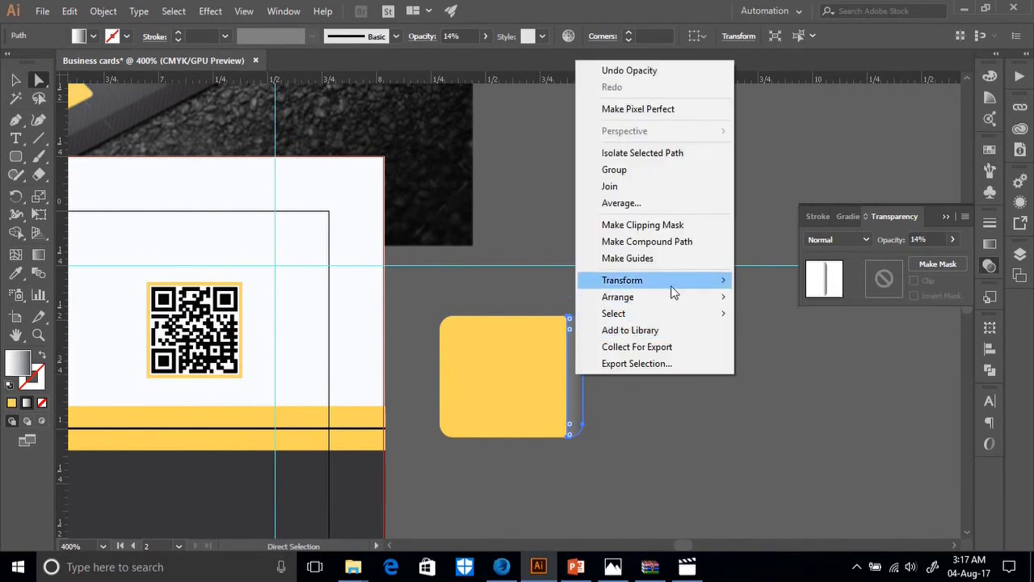
# Reflect the shading strip across a vertical axis and slide it horizontally onto the badge's edge.
pyautogui.moveTo(671, 282)
pyautogui.click(765, 337)
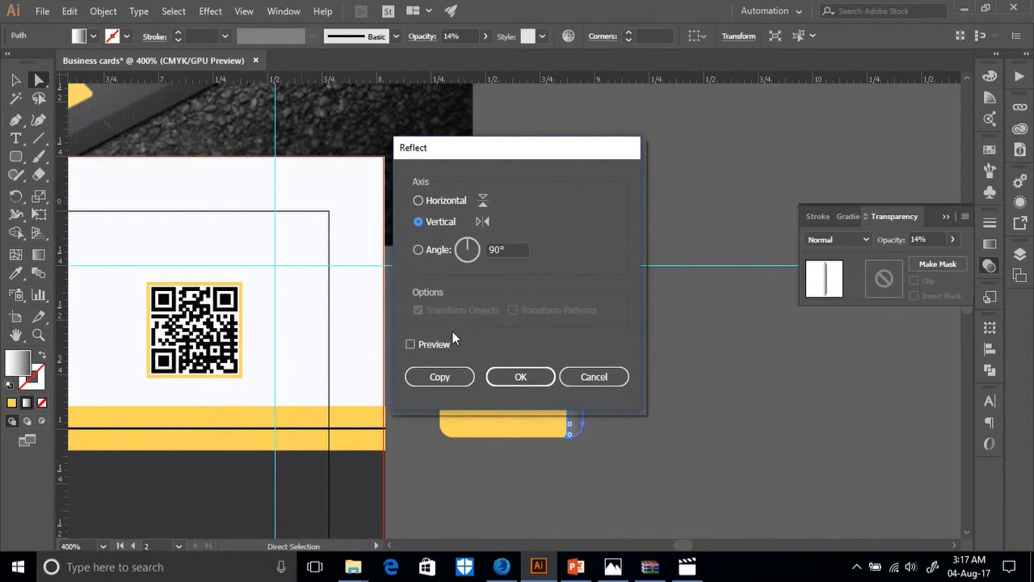
pyautogui.click(526, 375)
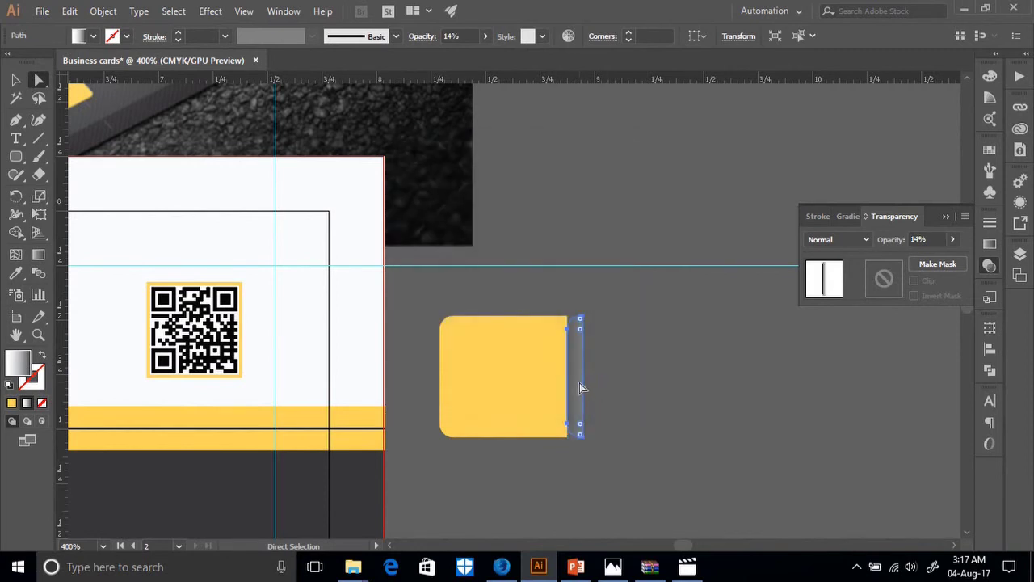
pyautogui.moveTo(579, 386); pyautogui.dragTo(561, 385)
pyautogui.press('shift')
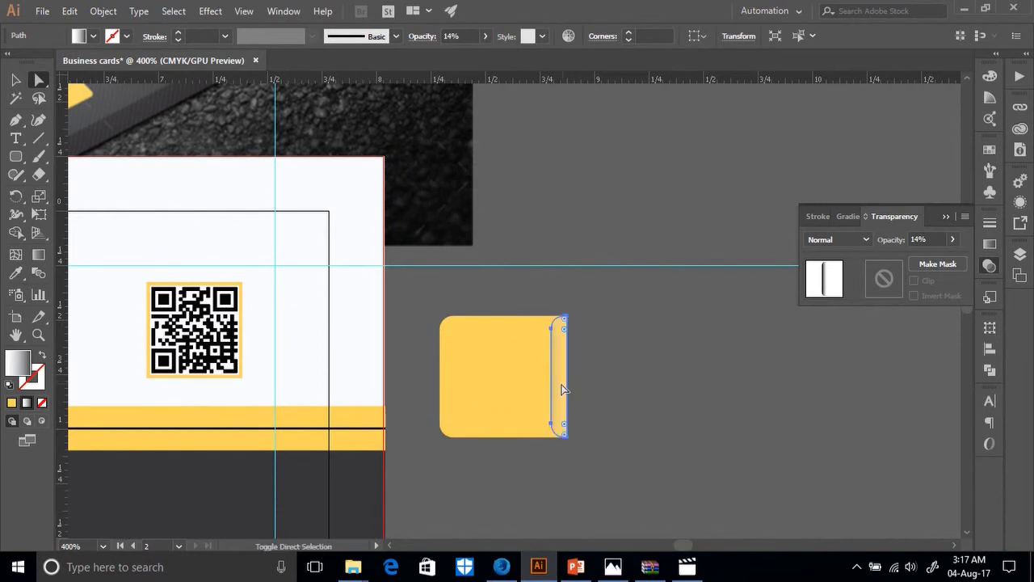
pyautogui.click(623, 400)
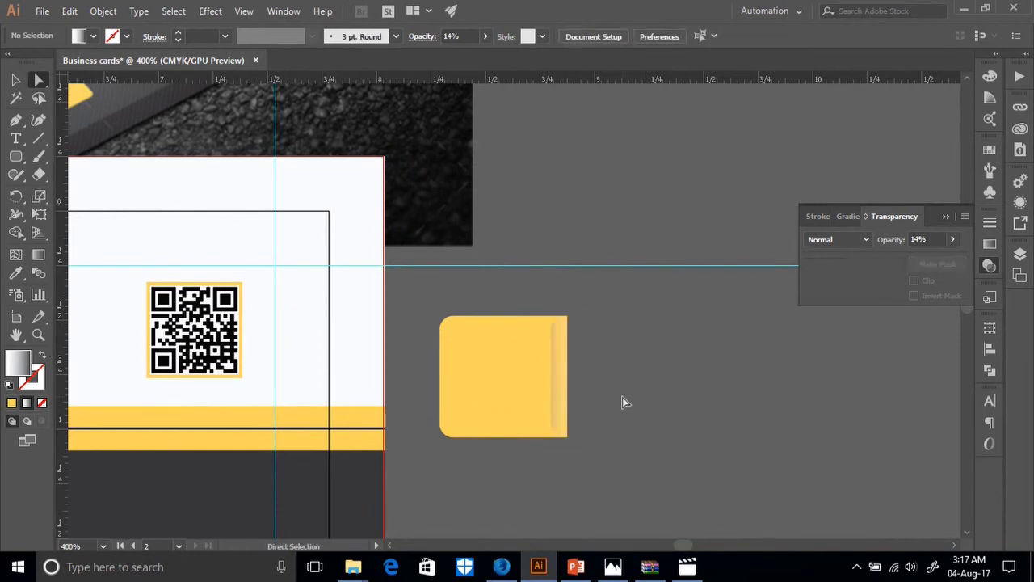
# Set the edge strip's opacity to 26%.
pyautogui.click(566, 384)
pyautogui.click(950, 241)
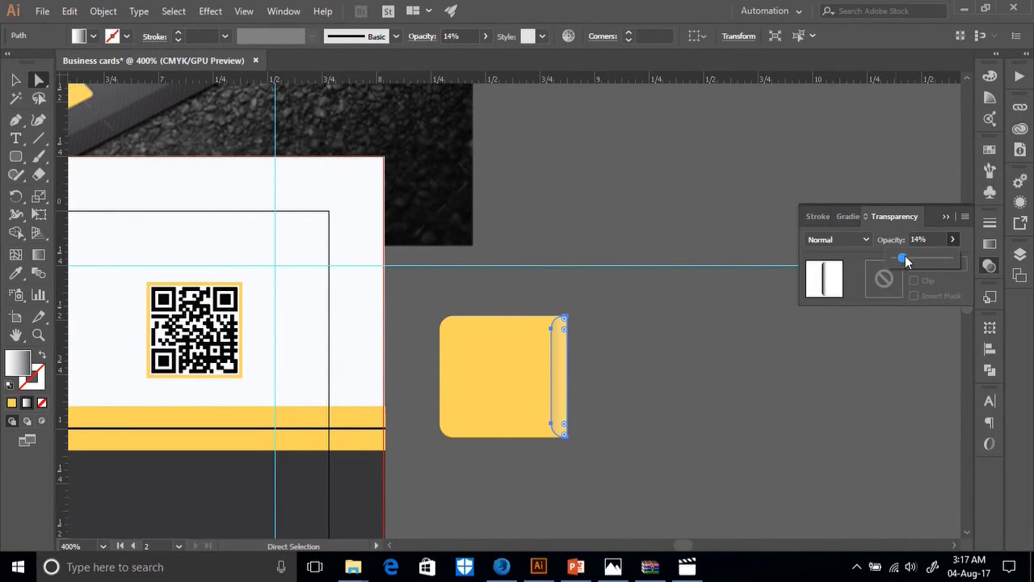
pyautogui.moveTo(905, 257); pyautogui.dragTo(932, 265)
pyautogui.scroll(3, 697, 377)
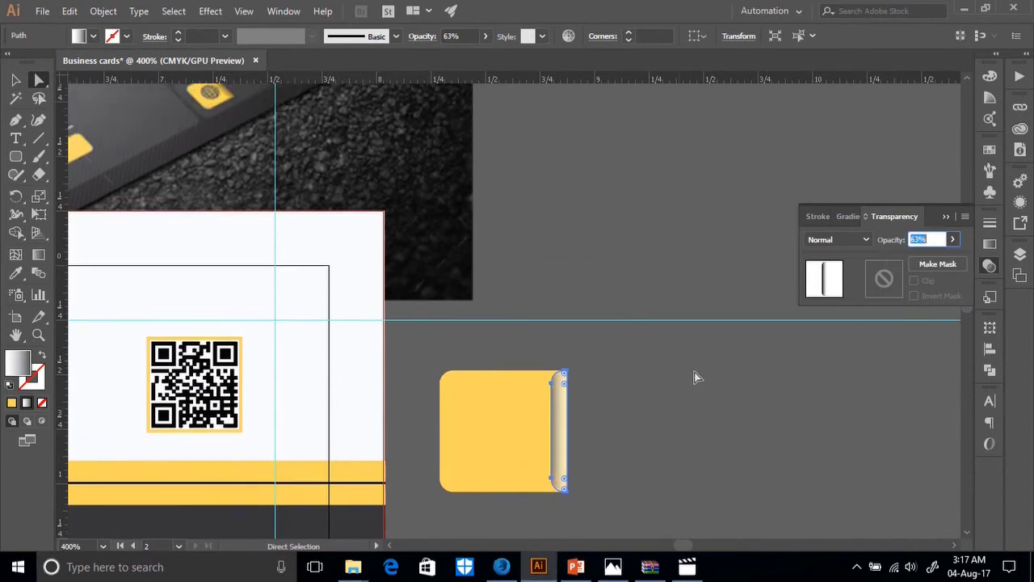
pyautogui.click(952, 239)
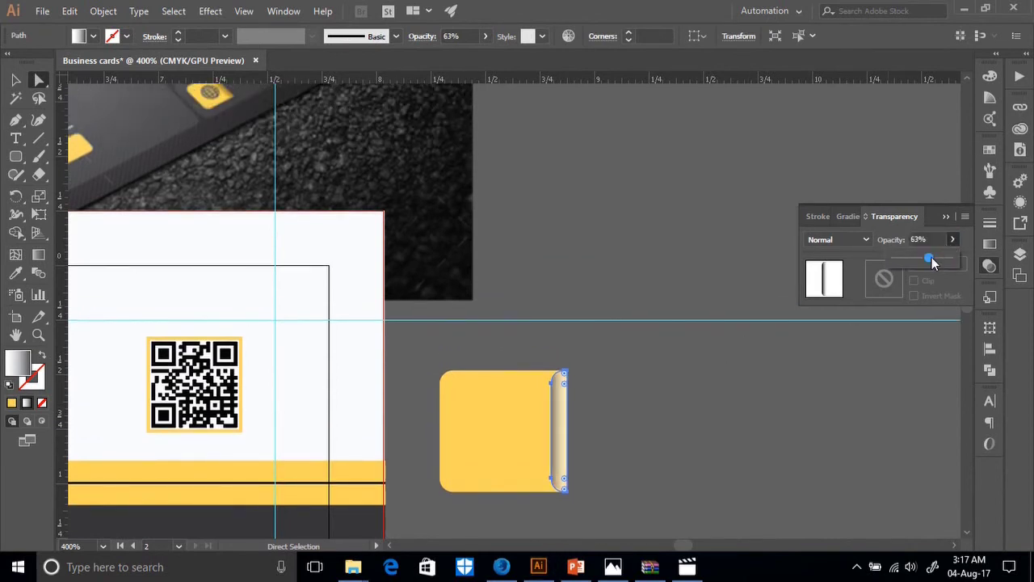
pyautogui.moveTo(931, 260); pyautogui.dragTo(909, 259)
pyautogui.click(653, 426)
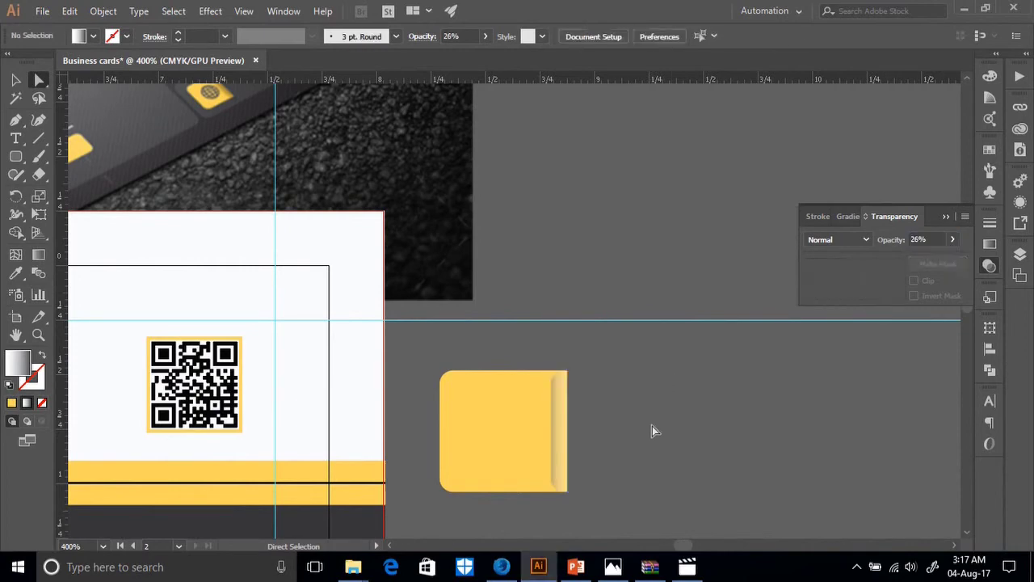
pyautogui.scroll(4, 627, 427)
pyautogui.scroll(-8, 561, 291)
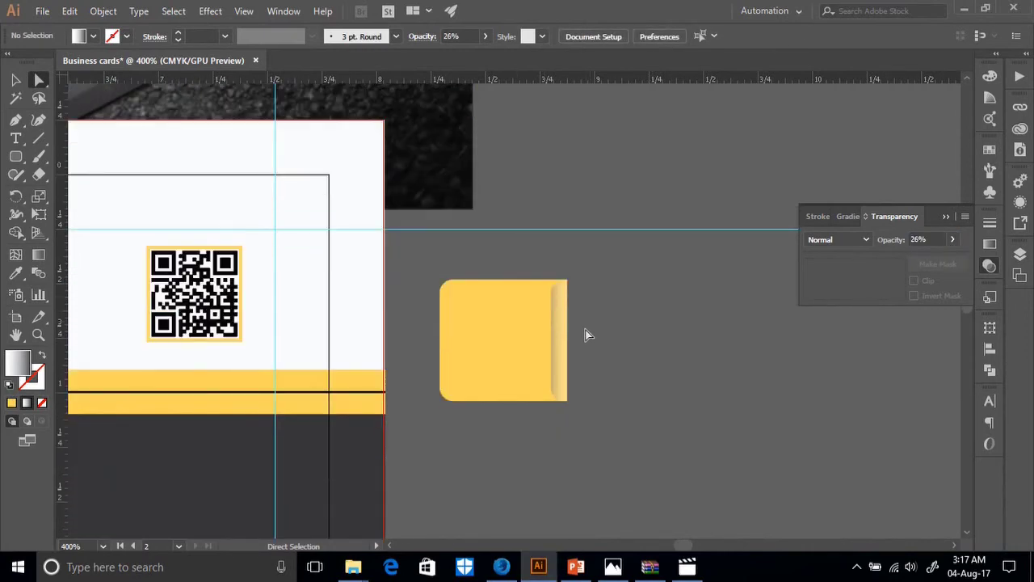
pyautogui.click(560, 360)
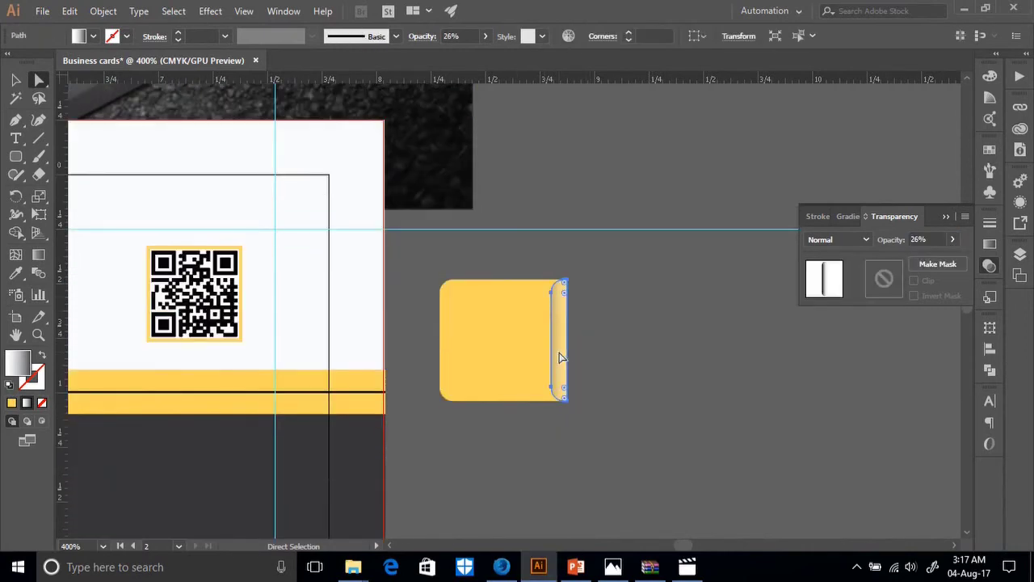
# Apply the Blue Sky gradient preset to the strip and make its left stop dark grey.
pyautogui.click(846, 216)
pyautogui.click(819, 241)
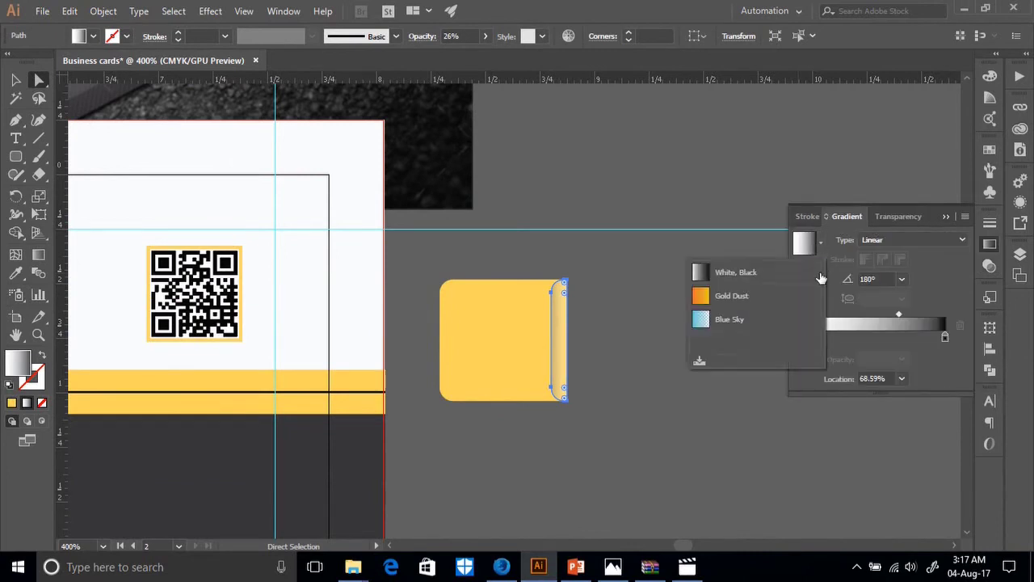
pyautogui.click(719, 320)
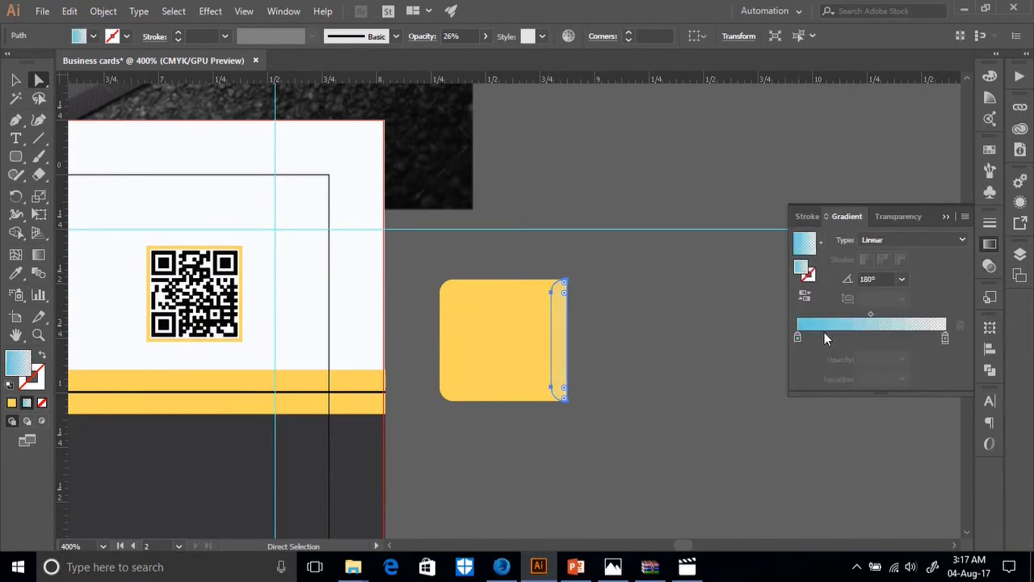
pyautogui.doubleClick(798, 337)
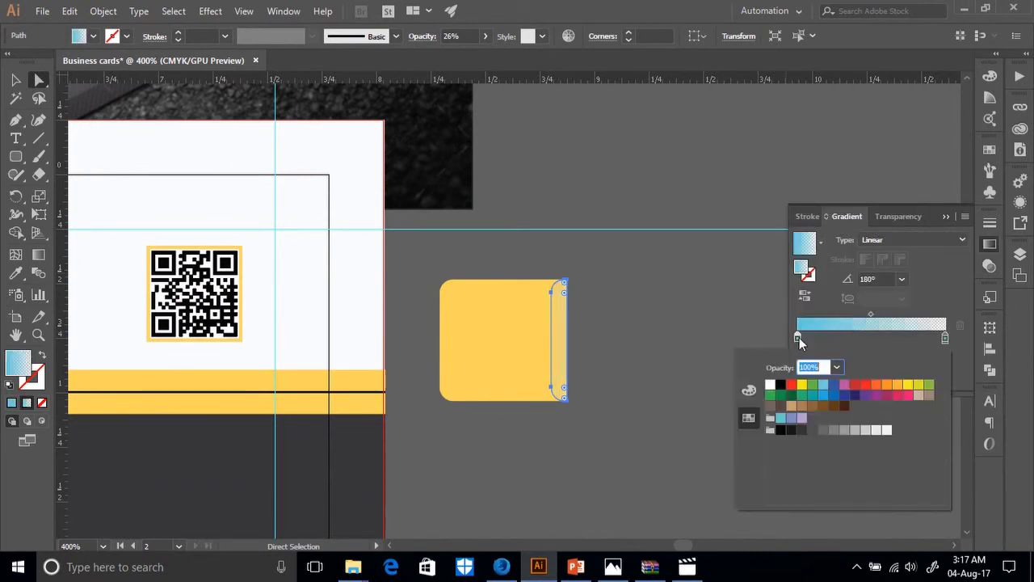
pyautogui.click(803, 429)
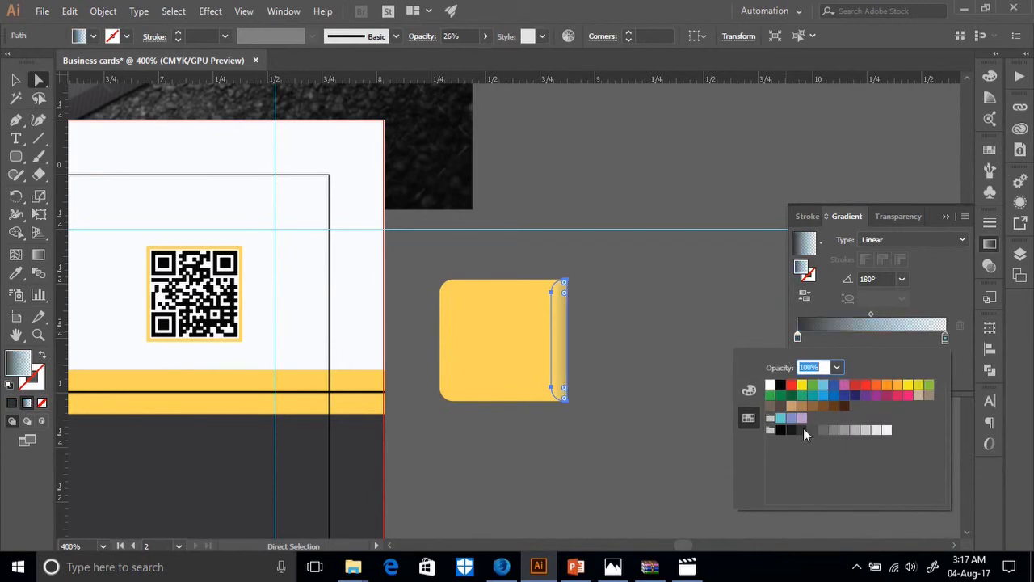
# Preview the shaded strip, then select the whole yellow badge as one object.
pyautogui.click(686, 379)
pyautogui.scroll(5, 685, 386)
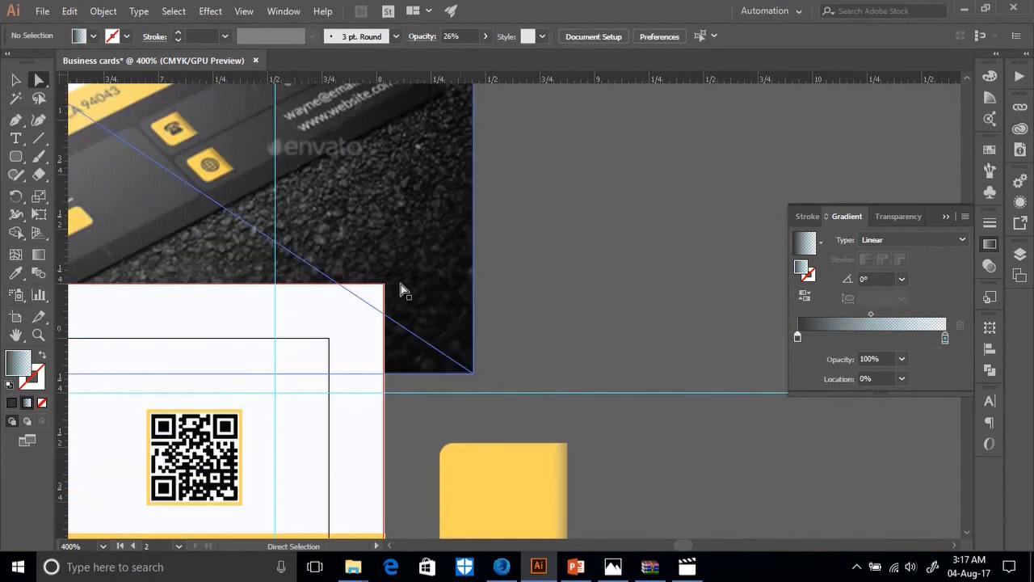
pyautogui.scroll(-3, 578, 349)
pyautogui.scroll(-2, 634, 432)
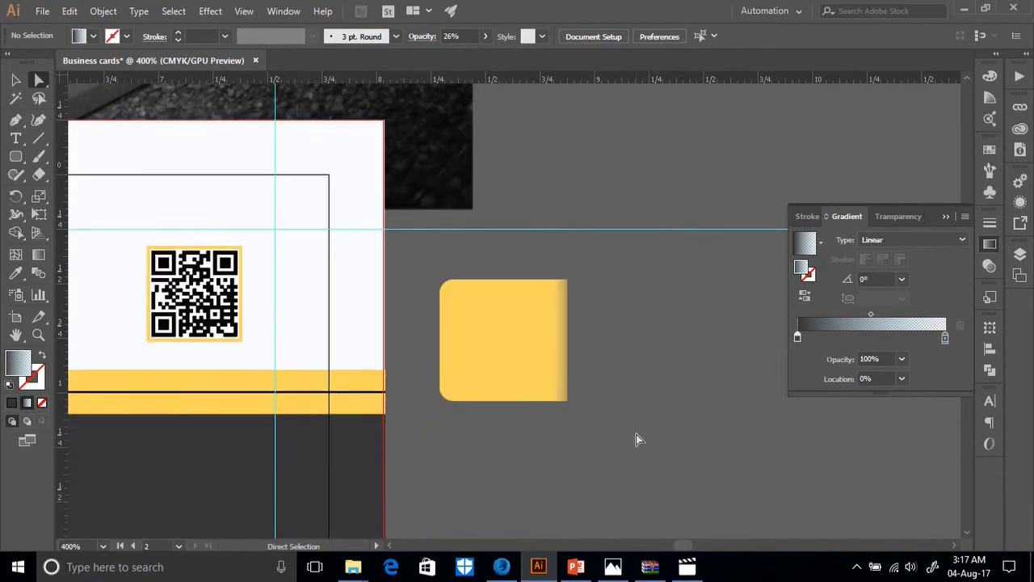
pyautogui.click(543, 395)
pyautogui.click(600, 429)
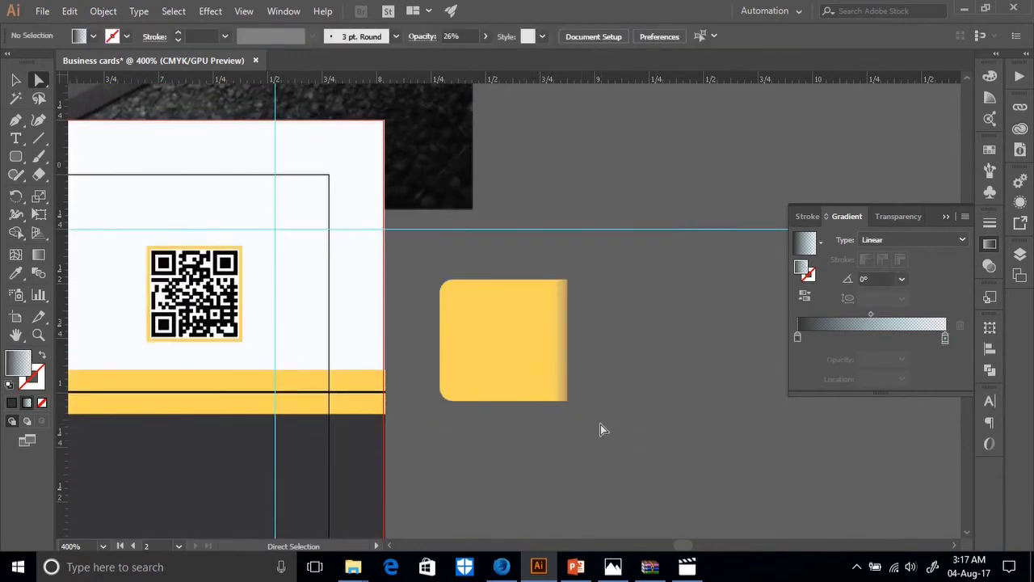
pyautogui.click(561, 398)
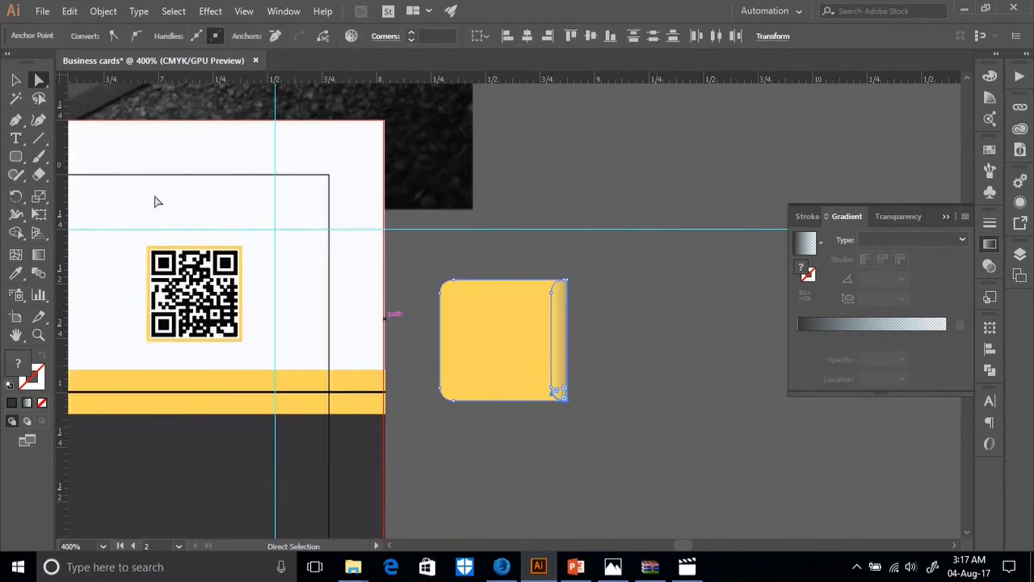
pyautogui.click(15, 80)
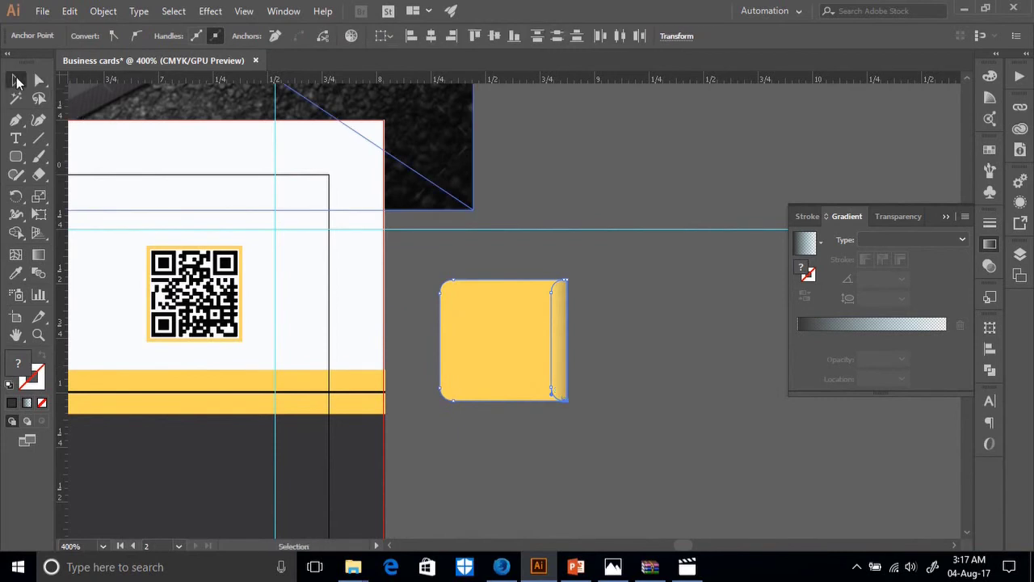
# Bring the gradient strip in front of the badge, then move the yellow badge right of the phone icon.
pyautogui.rightClick(503, 313)
pyautogui.moveTo(548, 233)
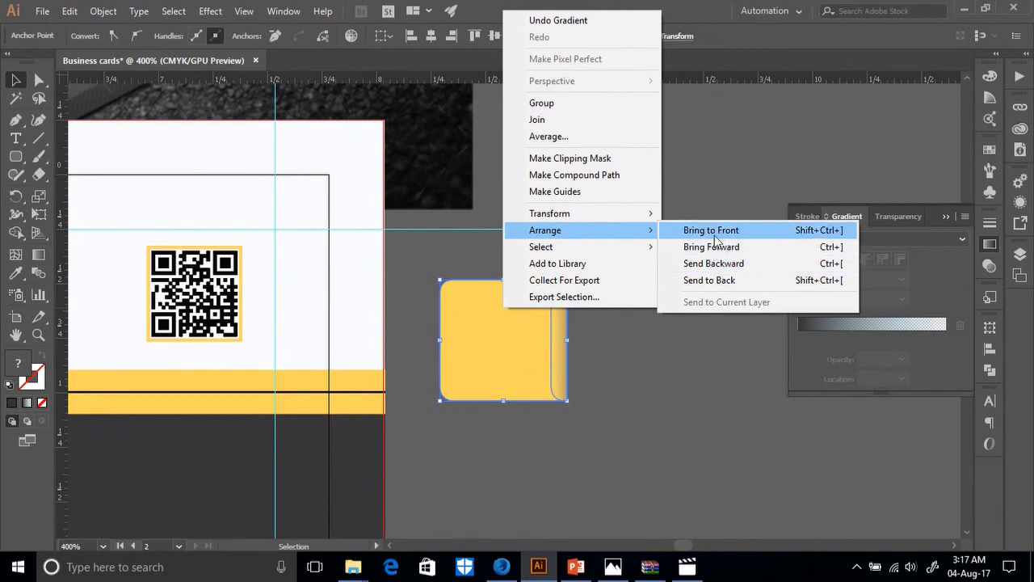
pyautogui.click(715, 235)
pyautogui.click(654, 396)
pyautogui.moveTo(565, 392); pyautogui.dragTo(732, 411)
# Bring the black phone icon to the very front of the stacking order.
pyautogui.click(468, 337)
pyautogui.rightClick(468, 337)
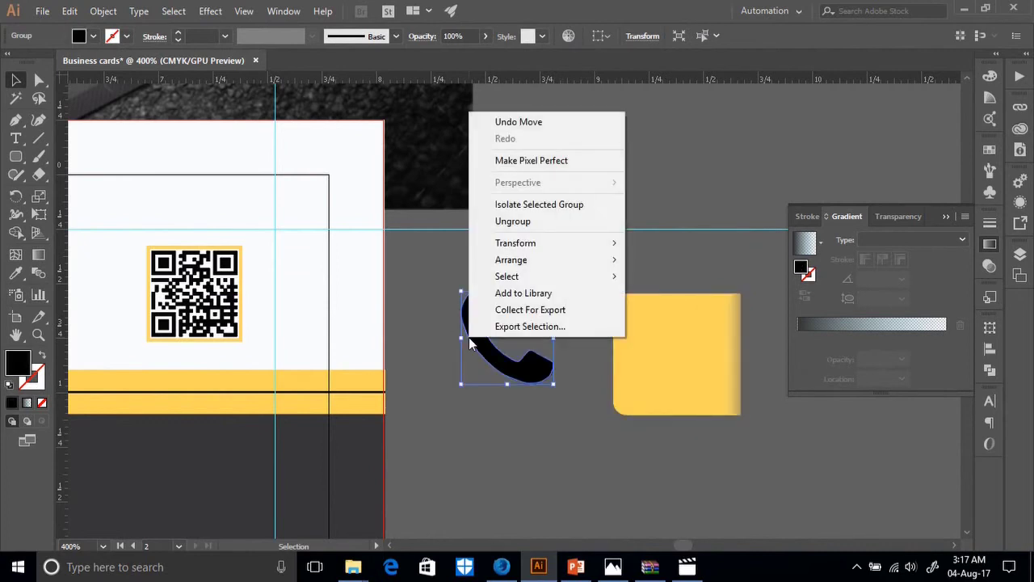
pyautogui.moveTo(543, 263)
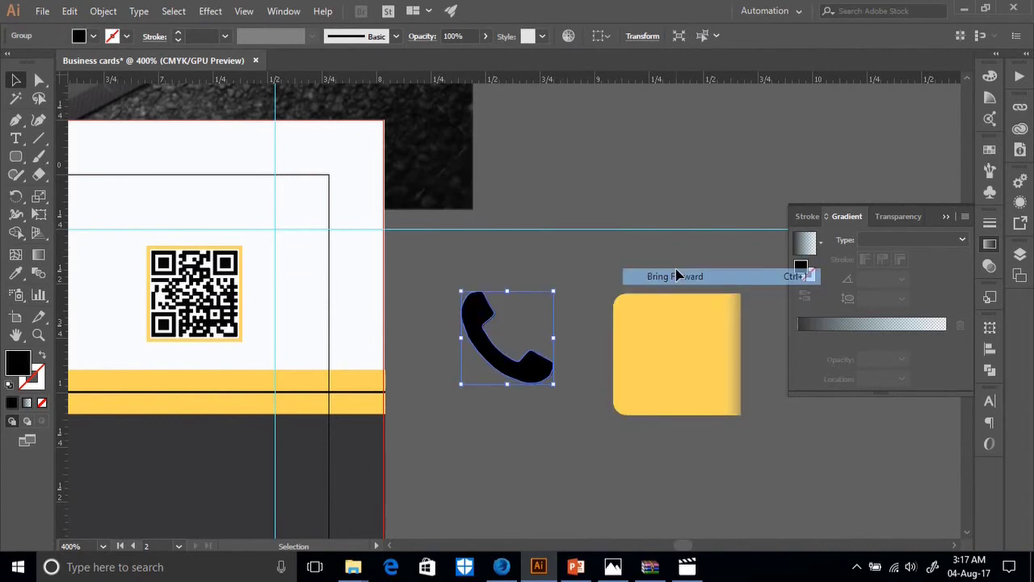
pyautogui.click(676, 274)
pyautogui.rightClick(509, 374)
pyautogui.moveTo(575, 291)
pyautogui.click(698, 294)
pyautogui.click(531, 370)
# Select the yellow badge group.
pyautogui.scroll(4, 526, 377)
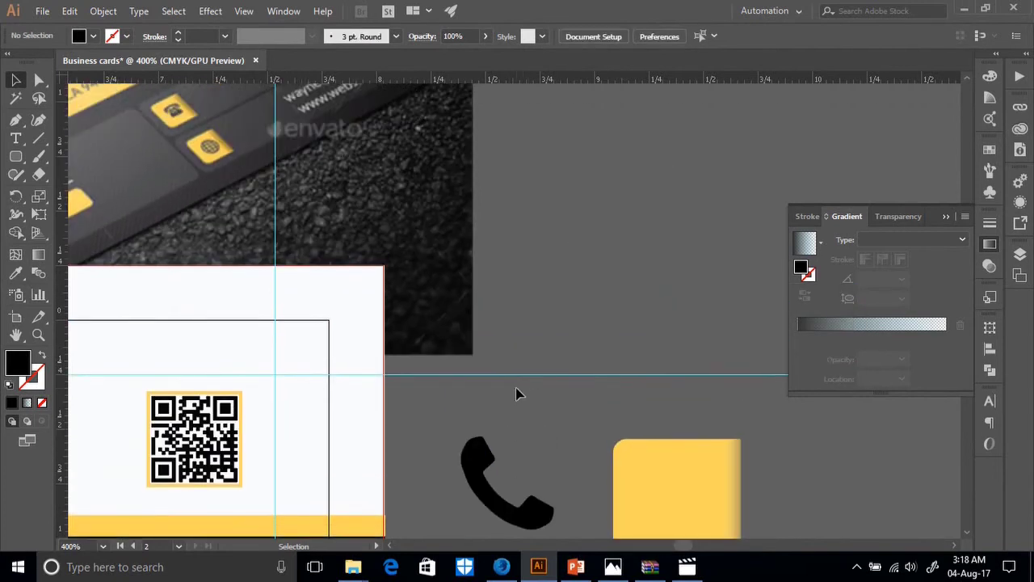
pyautogui.scroll(-1, 517, 393)
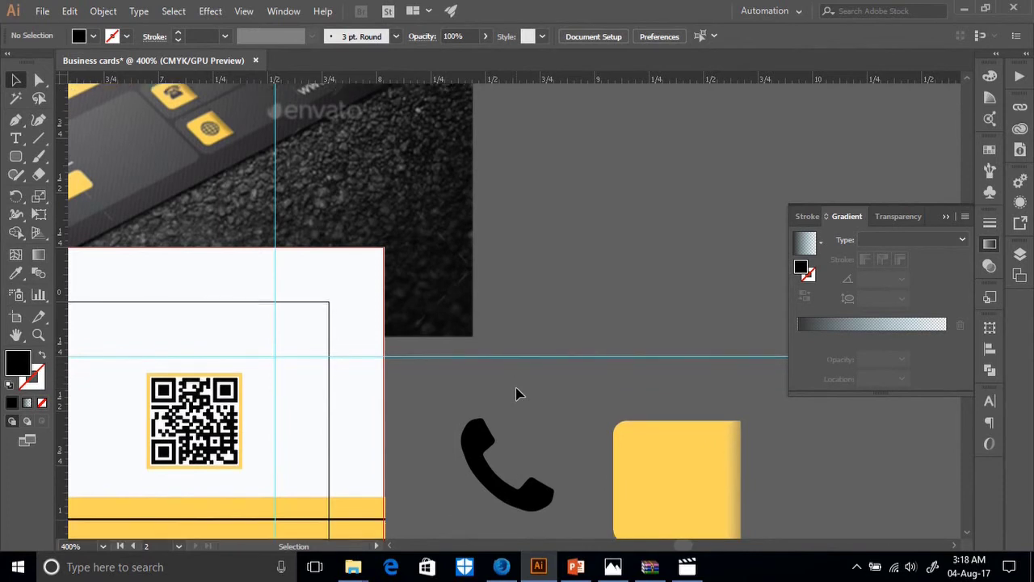
pyautogui.scroll(-2, 701, 451)
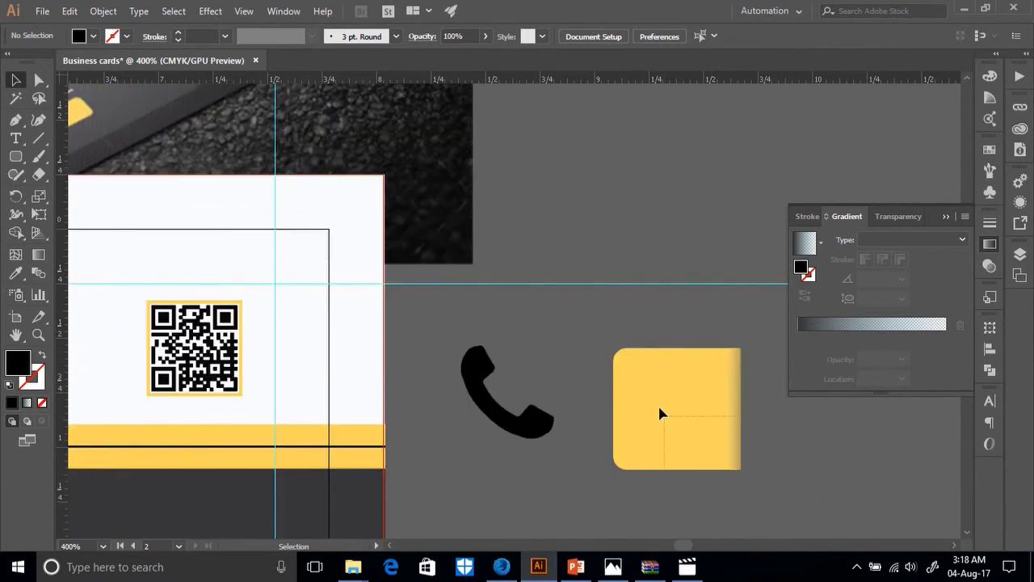
pyautogui.click(660, 413)
pyautogui.scroll(-6, 678, 358)
# Narrow the badge slightly and place a duplicate directly below the original.
pyautogui.moveTo(616, 171); pyautogui.dragTo(623, 172)
pyautogui.moveTo(666, 197); pyautogui.dragTo(665, 364)
pyautogui.click(544, 340)
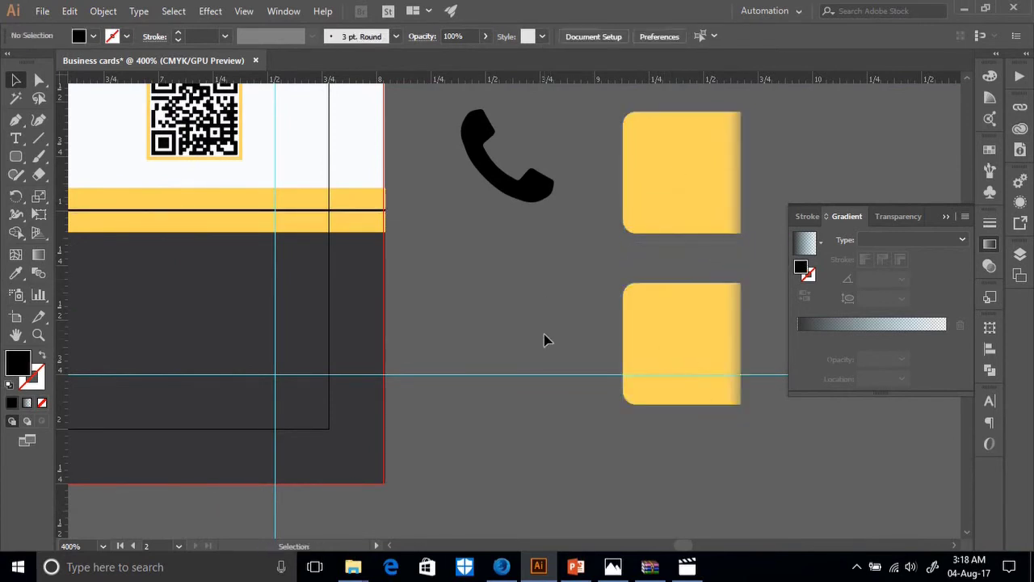
# Place the black phone icon on the upper badge, ungroup it, and select the lower badge.
pyautogui.scroll(2, 544, 339)
pyautogui.moveTo(499, 236); pyautogui.dragTo(679, 249)
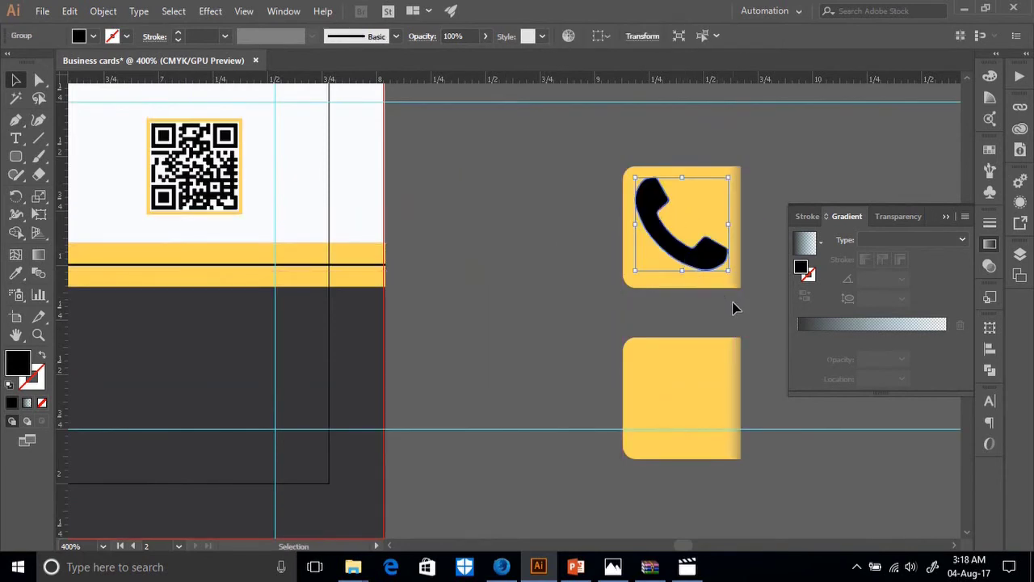
pyautogui.click(756, 301)
pyautogui.click(724, 287)
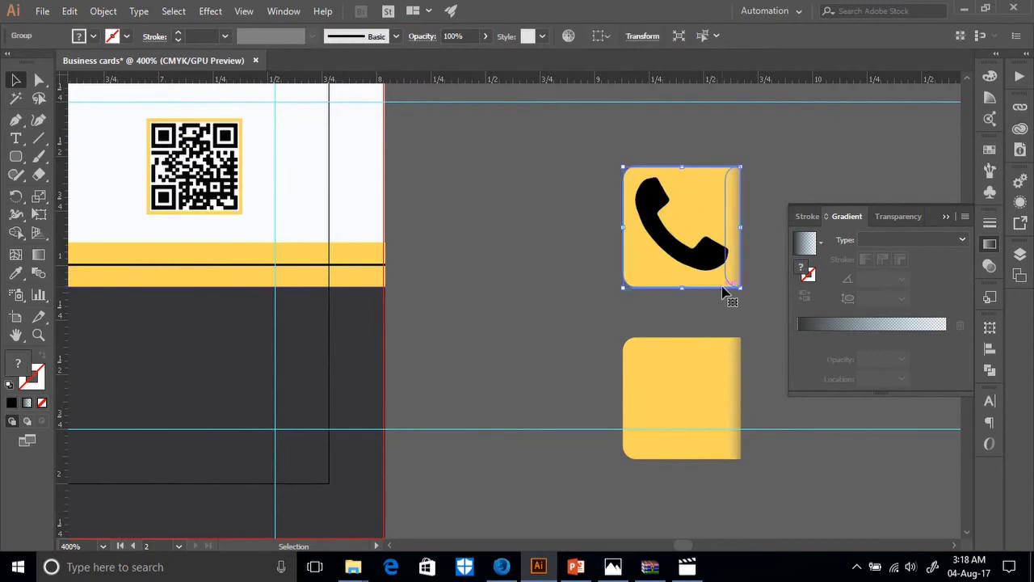
pyautogui.rightClick(732, 260)
pyautogui.click(772, 368)
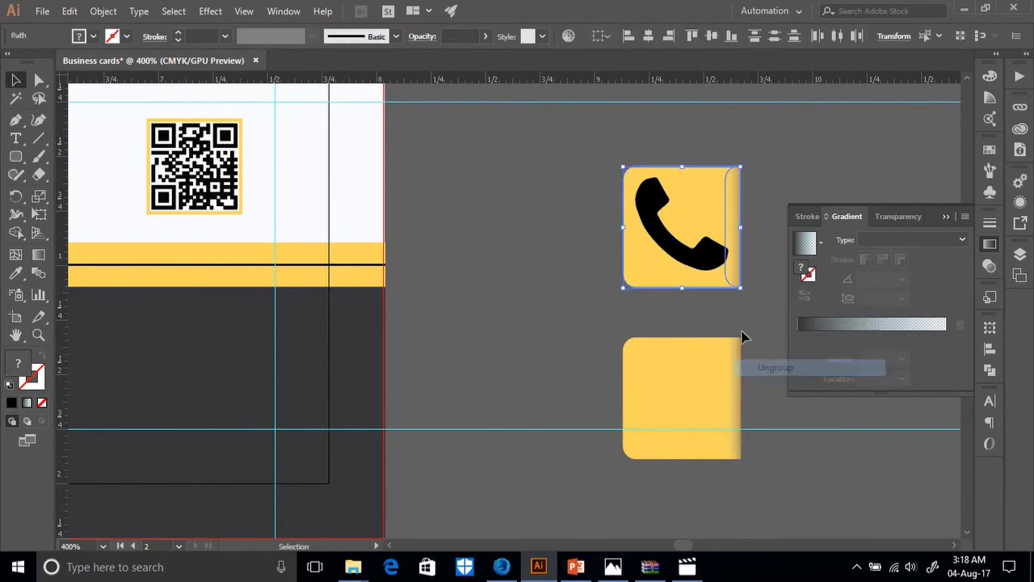
pyautogui.click(741, 355)
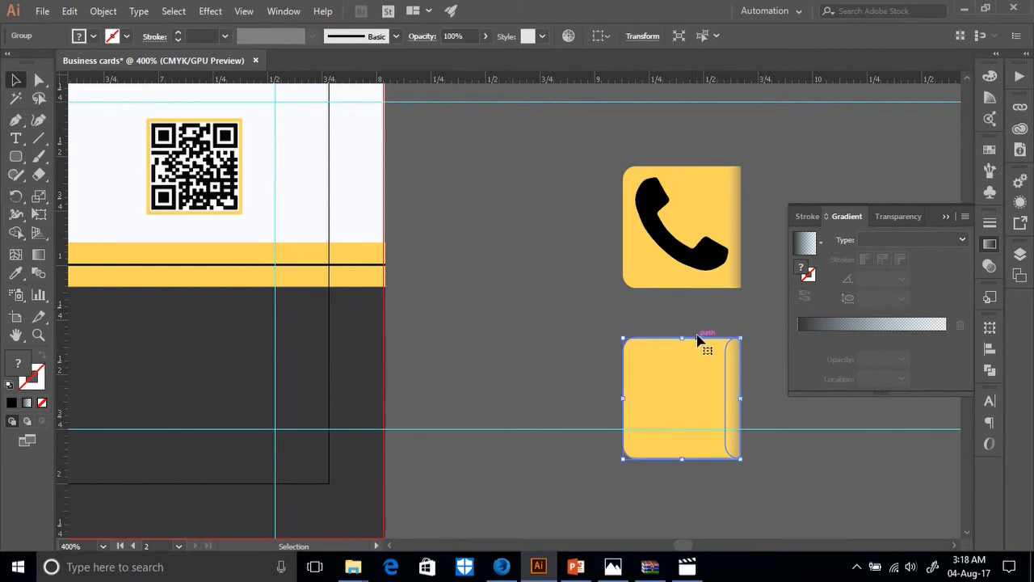
# Select the lower yellow square and check its context menu without choosing anything.
pyautogui.click(581, 306)
pyautogui.click(727, 376)
pyautogui.rightClick(727, 374)
pyautogui.click(699, 318)
pyautogui.click(699, 318)
pyautogui.click(730, 374)
pyautogui.rightClick(730, 374)
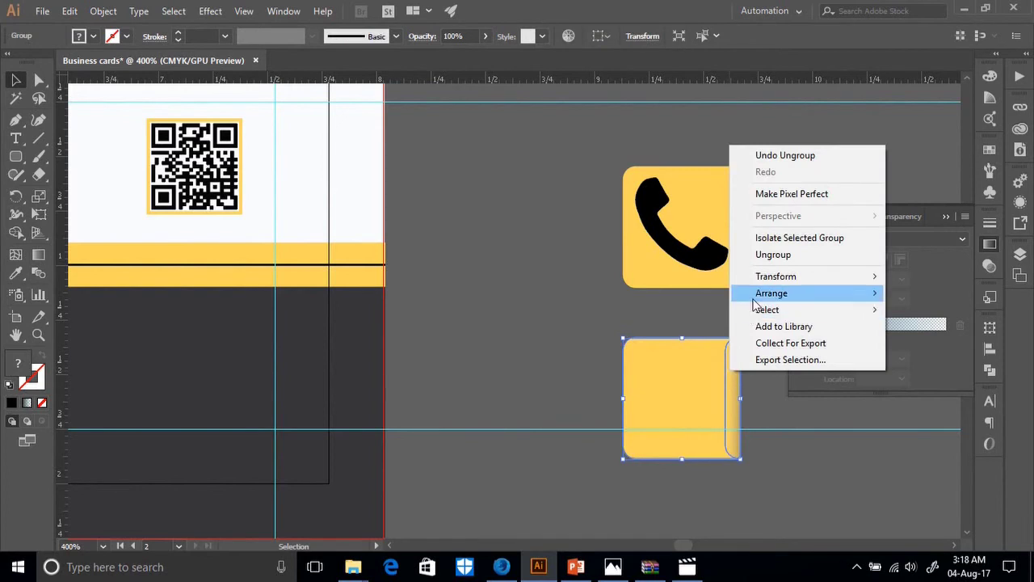
pyautogui.click(685, 316)
pyautogui.click(685, 316)
# Select the phone tile with the shaded strip on its edge and group them.
pyautogui.click(733, 283)
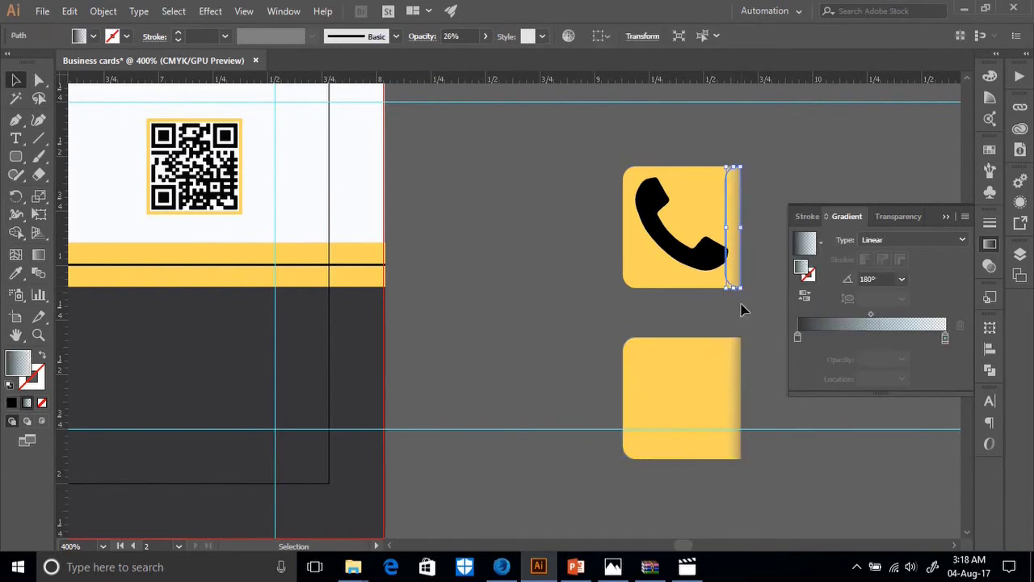
pyautogui.click(740, 303)
pyautogui.moveTo(741, 299); pyautogui.dragTo(722, 286)
pyautogui.rightClick(731, 285)
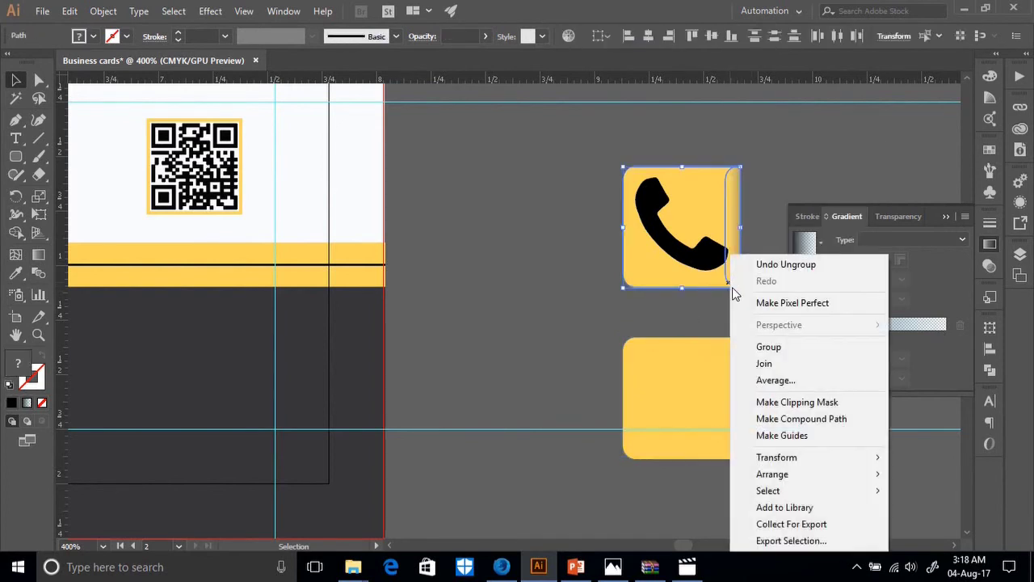
pyautogui.click(762, 344)
# Confirm the phone tile group, then select the black handset for colour sampling.
pyautogui.click(718, 331)
pyautogui.scroll(3, 721, 332)
pyautogui.moveTo(740, 374); pyautogui.dragTo(582, 212)
pyautogui.rightClick(651, 264)
pyautogui.click(551, 315)
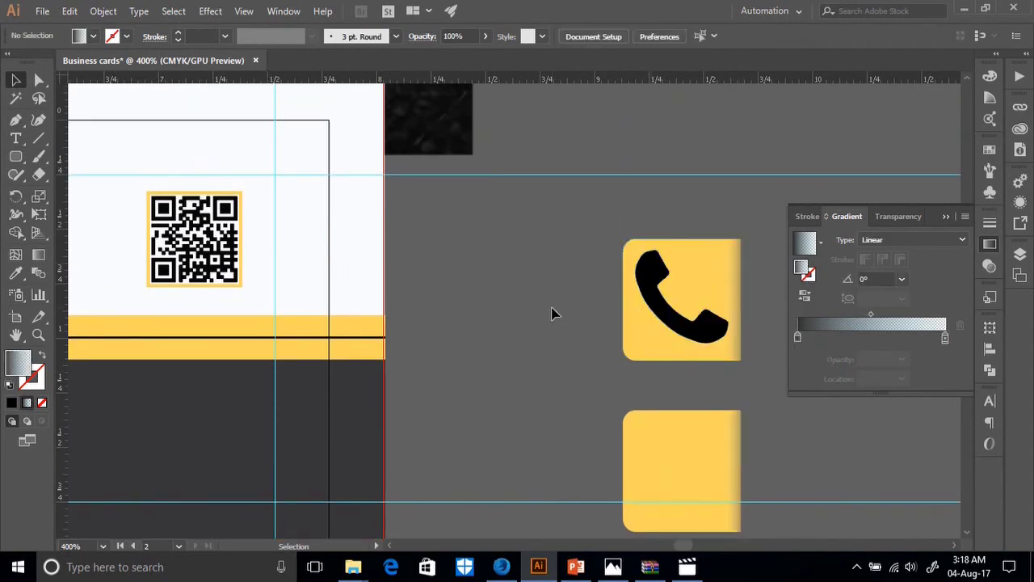
pyautogui.scroll(8, 551, 314)
pyautogui.scroll(-3, 475, 315)
pyautogui.scroll(-4, 476, 300)
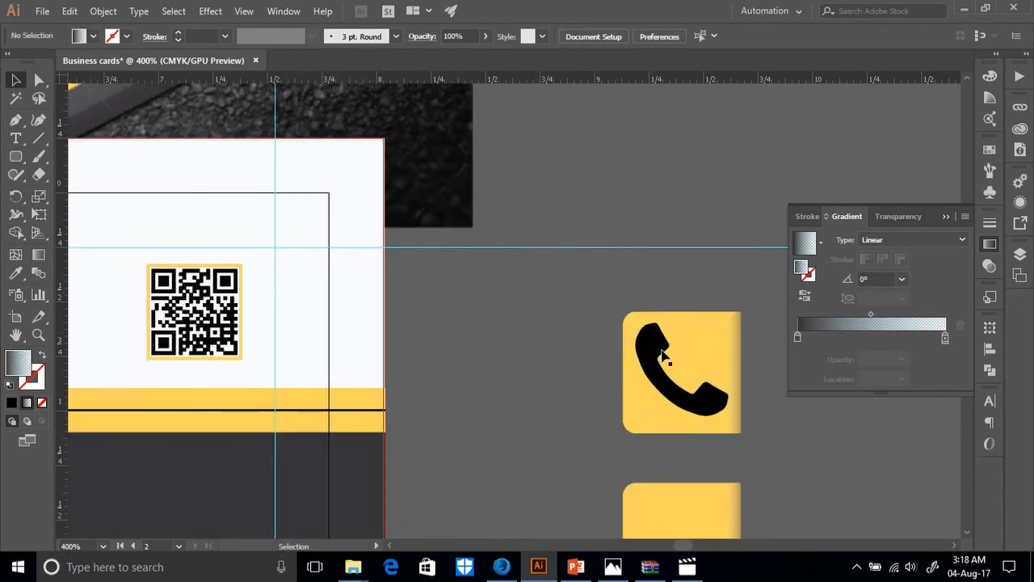
pyautogui.click(659, 356)
pyautogui.click(16, 274)
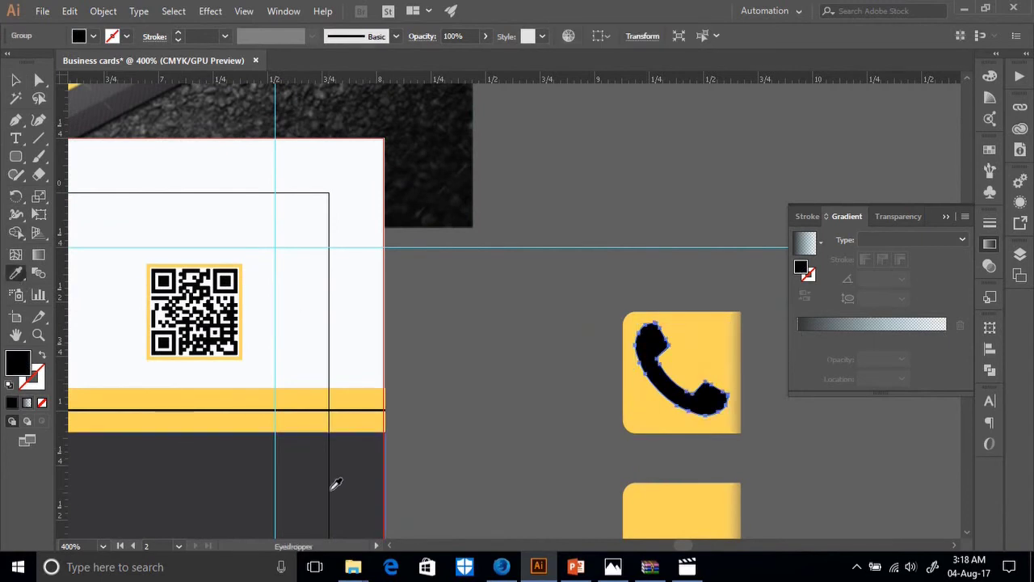
# Give the phone handset the card's dark grey colour with the Eyedropper.
pyautogui.click(339, 487)
pyautogui.press('v')
pyautogui.click(474, 386)
# Group the phone handset's parts together.
pyautogui.scroll(-3, 484, 339)
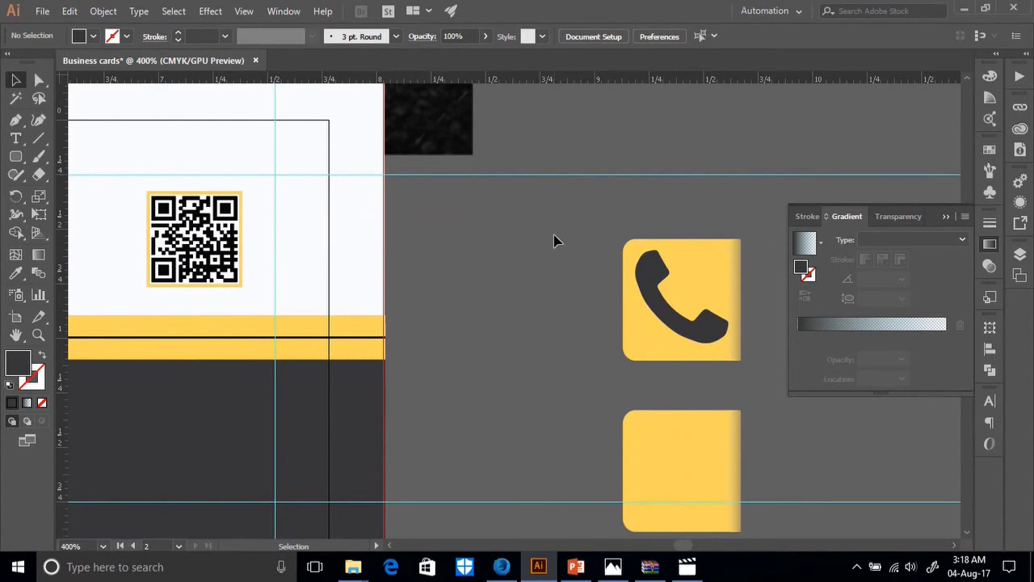
pyautogui.click(719, 343)
pyautogui.rightClick(719, 345)
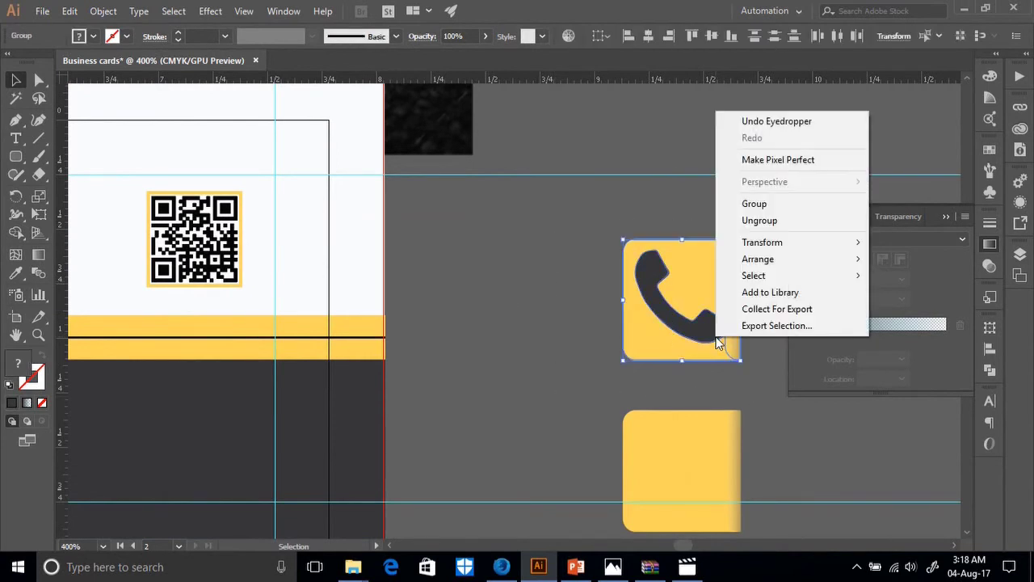
pyautogui.click(751, 208)
pyautogui.scroll(-4, 646, 346)
pyautogui.click(617, 337)
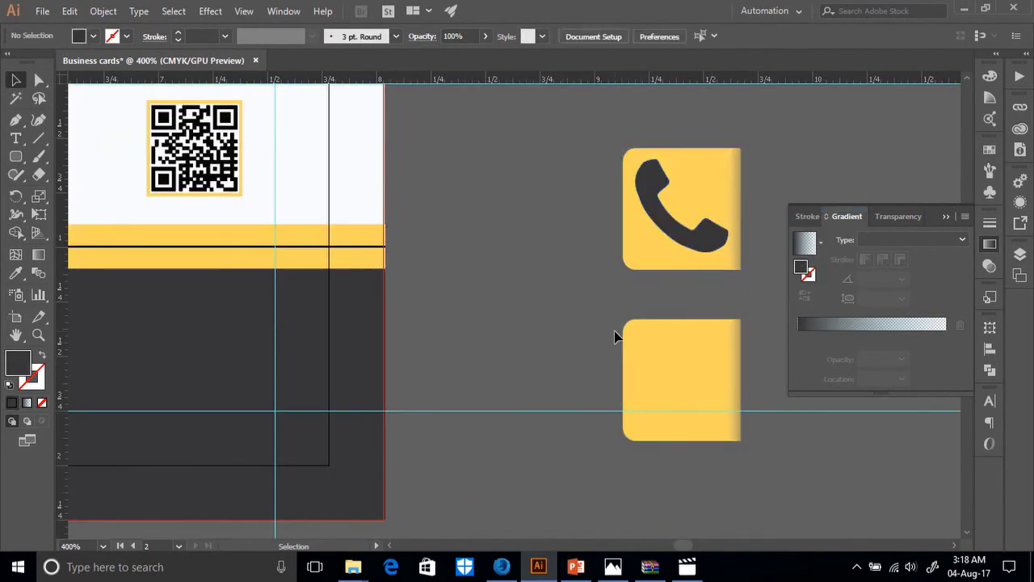
# Zoom out to 200% and nudge the handset into place within its yellow tile.
pyautogui.hotkey('ctrl', '-')
pyautogui.hotkey('ctrl', '-')
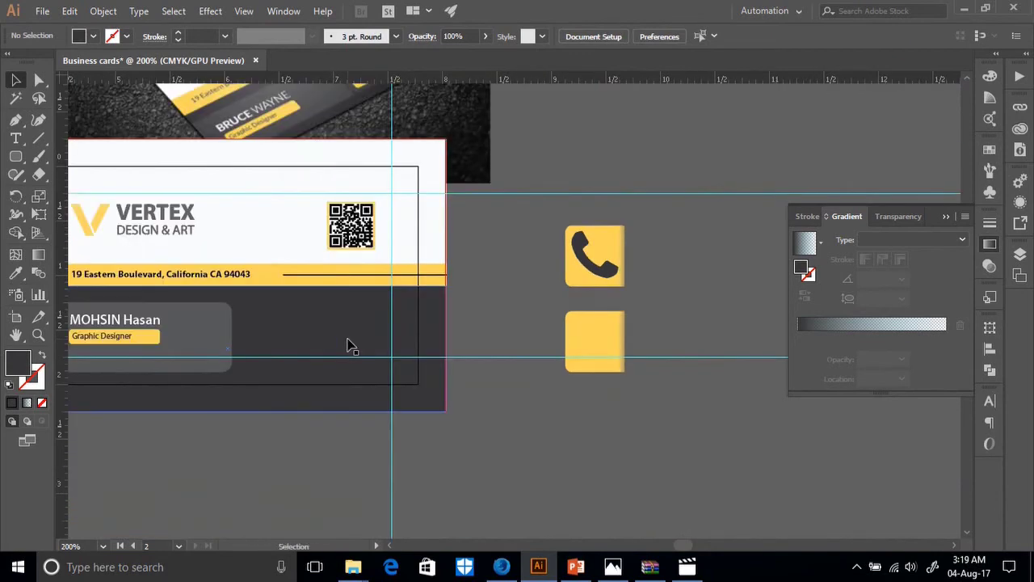
pyautogui.scroll(4, 113, 355)
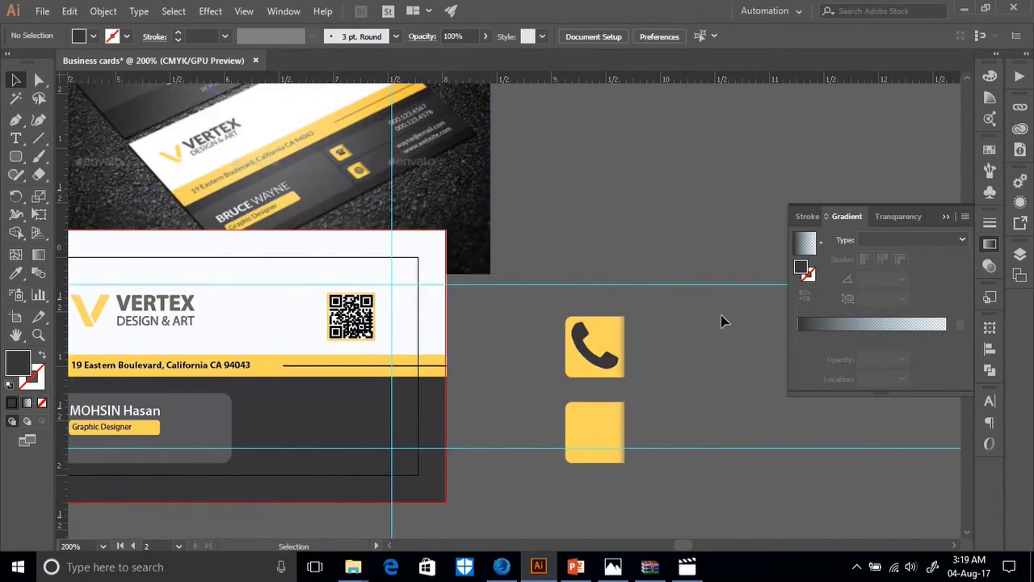
pyautogui.scroll(-7, 545, 360)
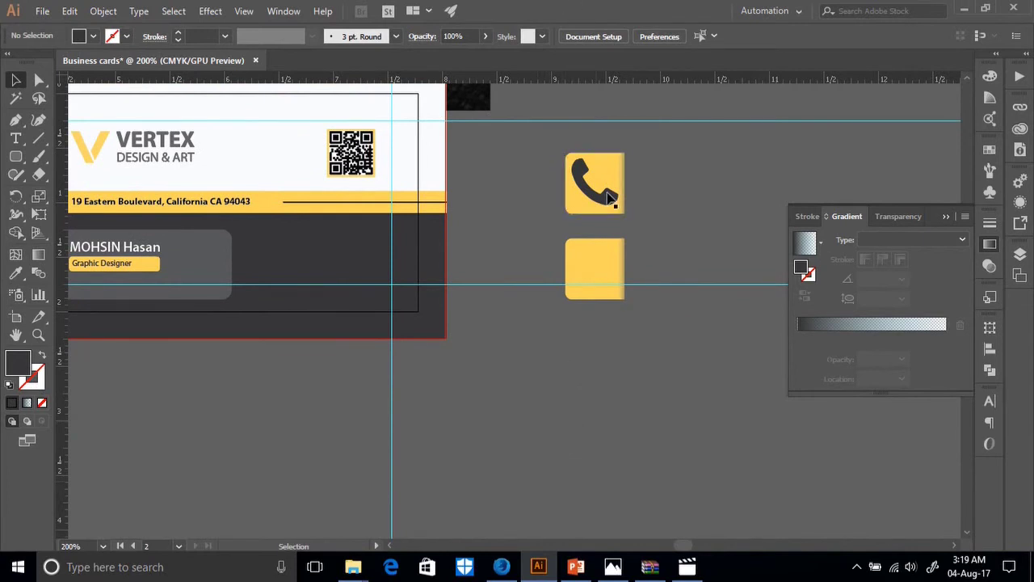
pyautogui.moveTo(591, 191); pyautogui.dragTo(616, 208)
pyautogui.scroll(-2, 526, 404)
pyautogui.scroll(2, 549, 393)
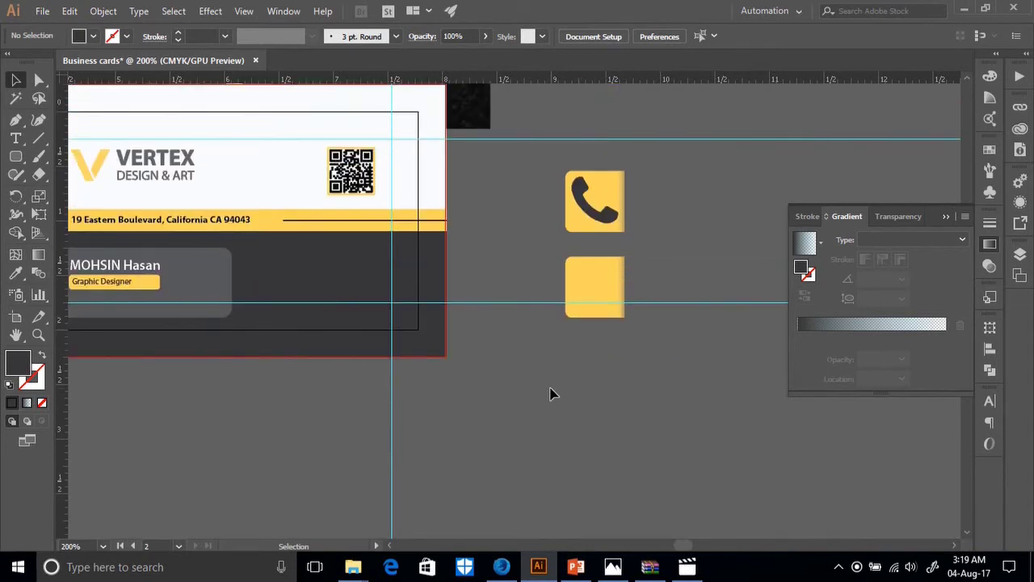
pyautogui.scroll(-2, 549, 394)
pyautogui.scroll(3, 549, 393)
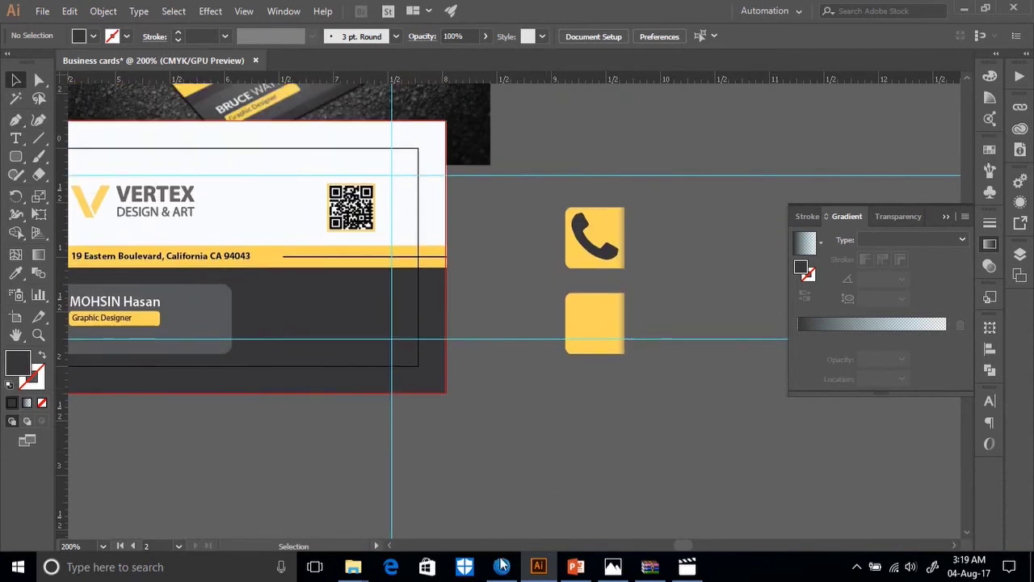
pyautogui.click(502, 563)
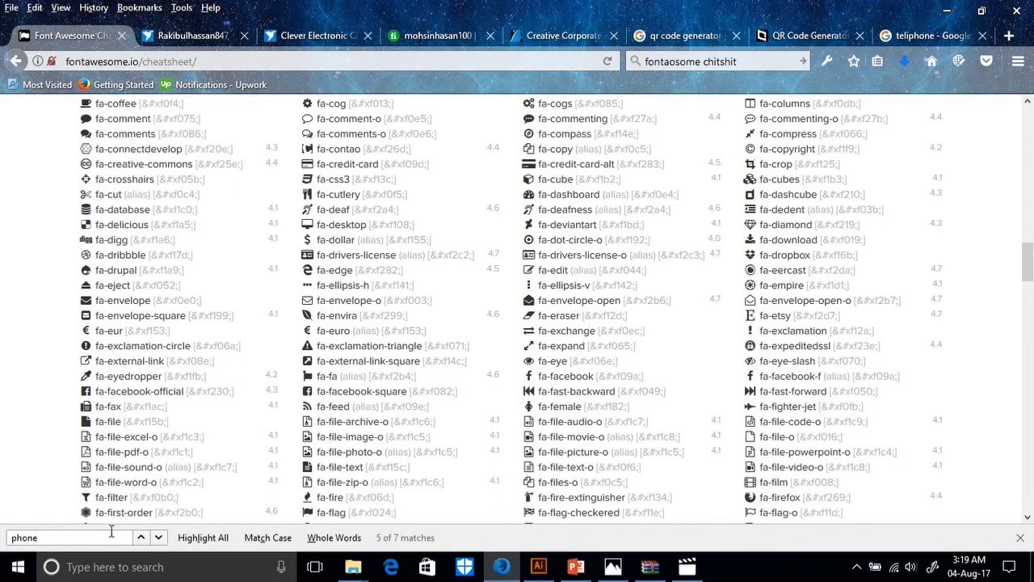
# Search the Font Awesome cheatsheet for 'world'.
pyautogui.doubleClick(75, 541)
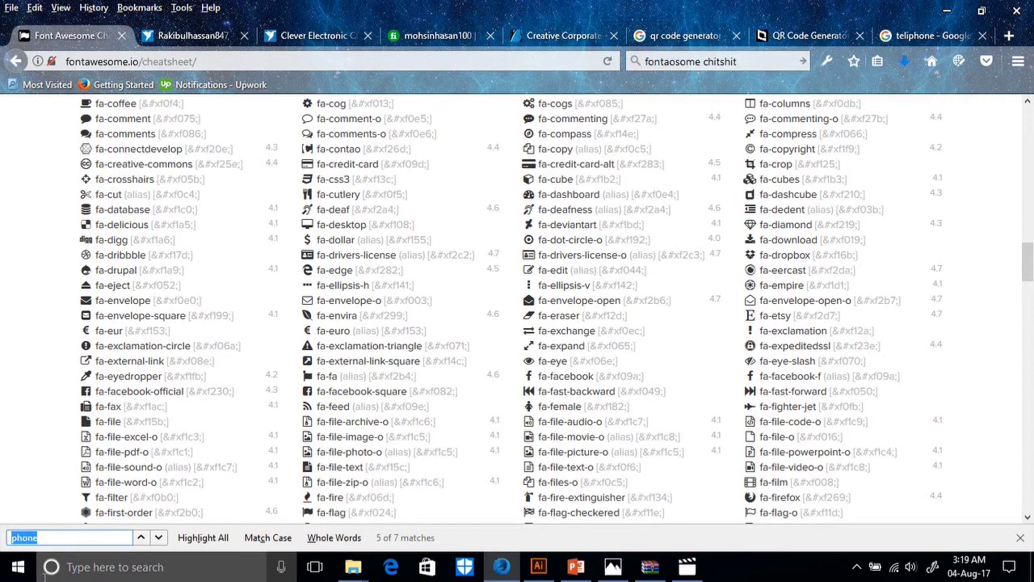
pyautogui.write('world')
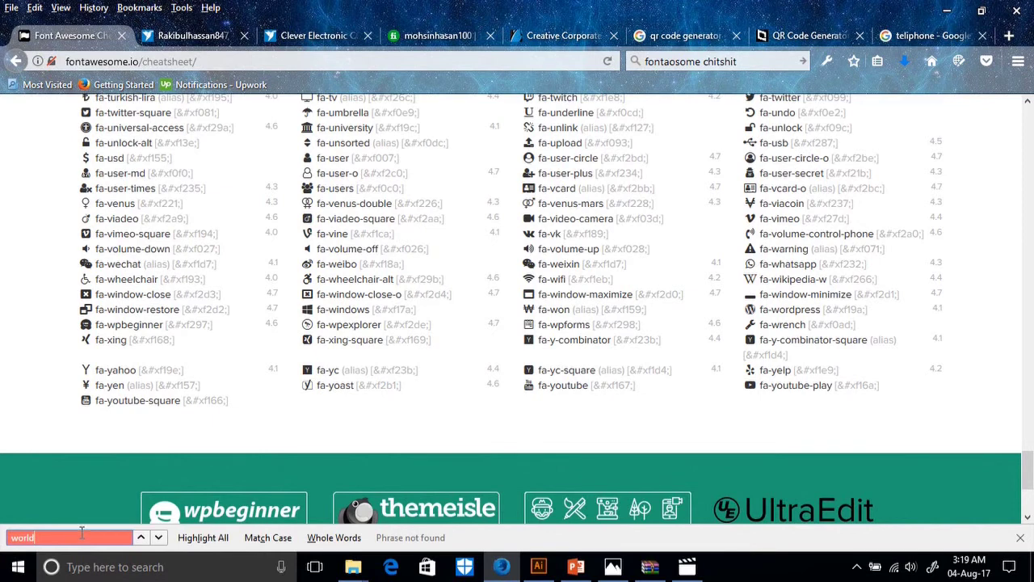
pyautogui.press('BackSpace')
pyautogui.press('BackSpace')
pyautogui.press('BackSpace')
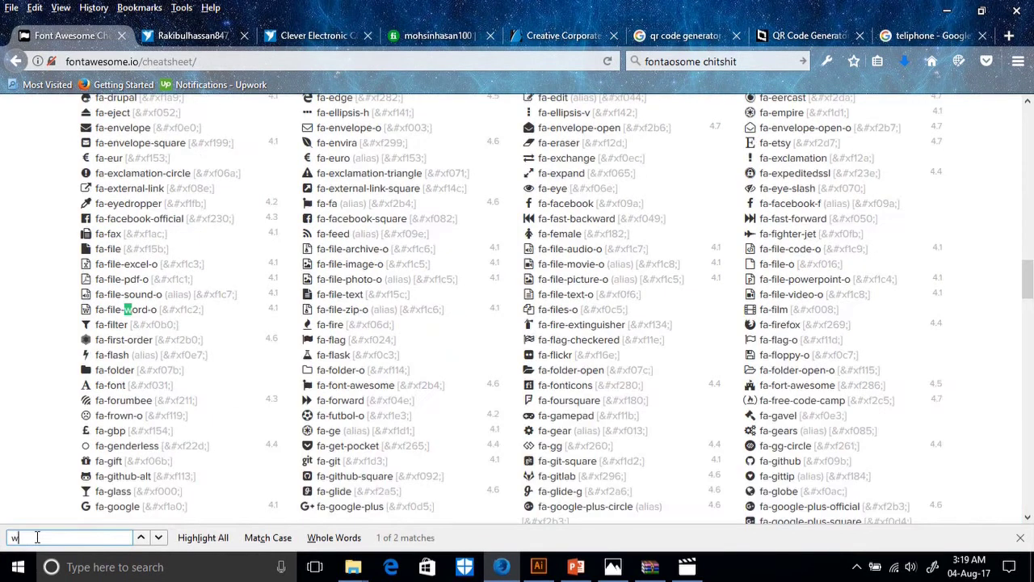
pyautogui.write('orl')
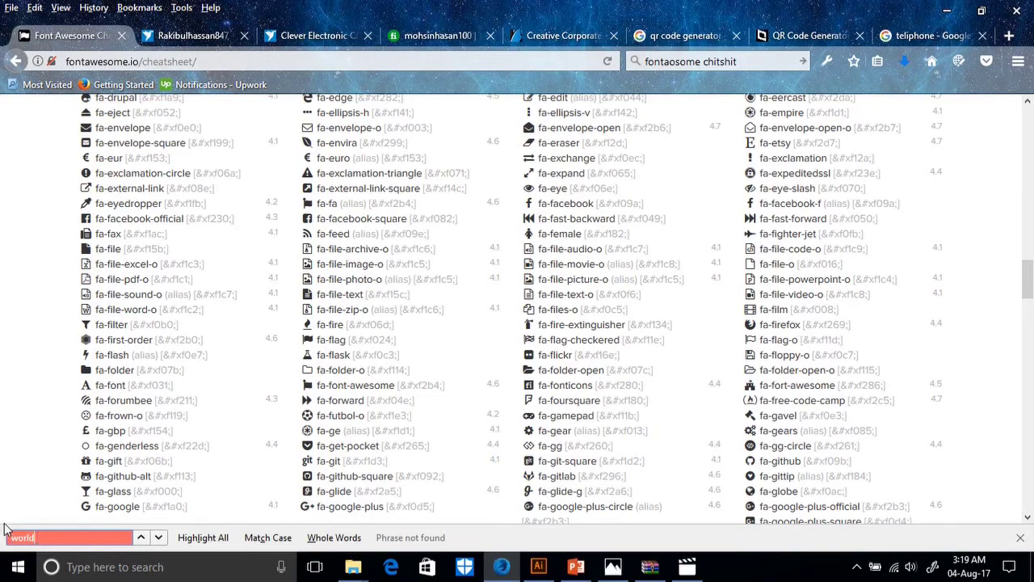
pyautogui.write('d')
# Browse down through the icons gallery categories and return to the top.
pyautogui.scroll(15, 424, 260)
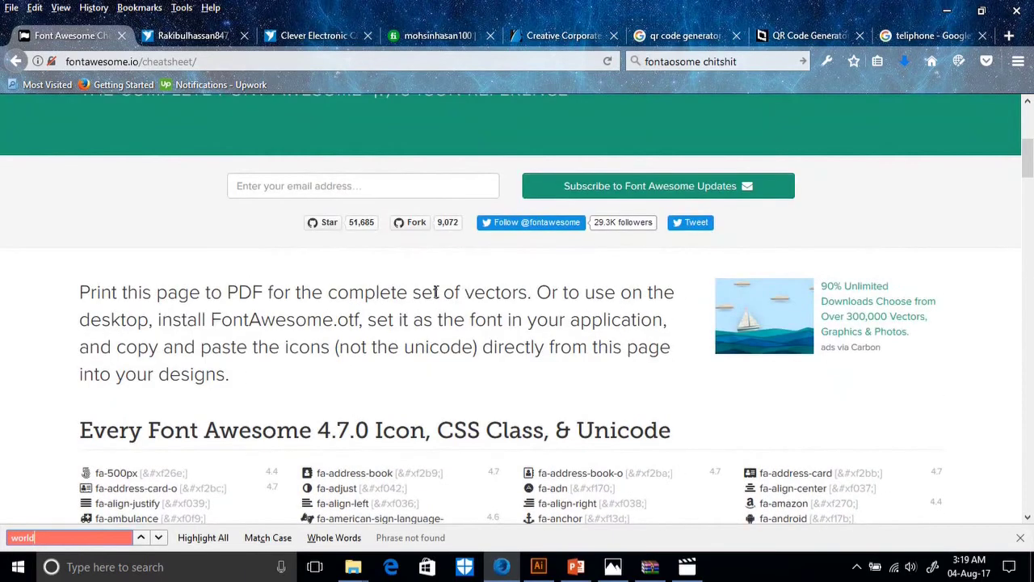
pyautogui.scroll(-5, 435, 292)
pyautogui.scroll(-4, 436, 298)
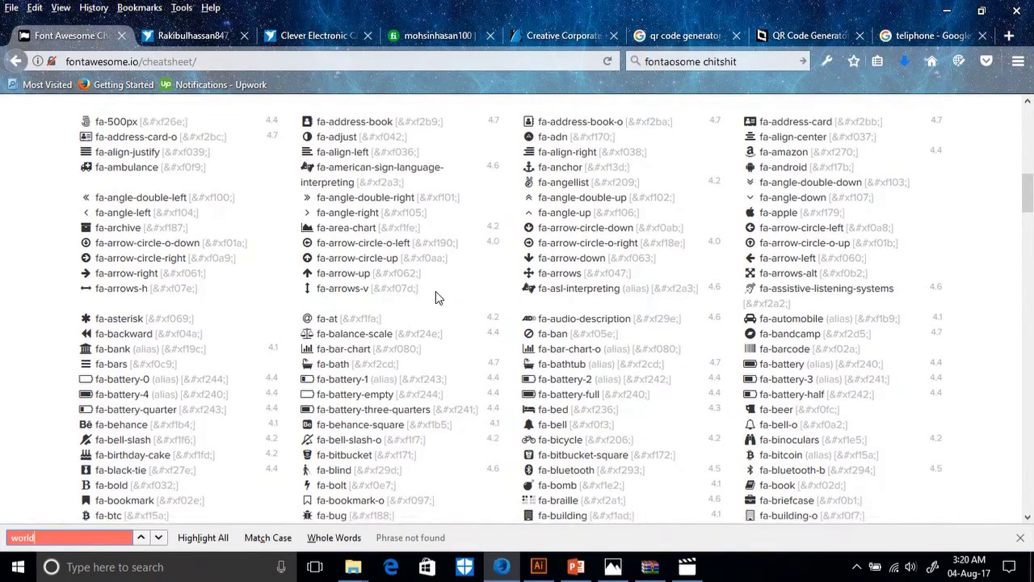
pyautogui.scroll(-5, 515, 314)
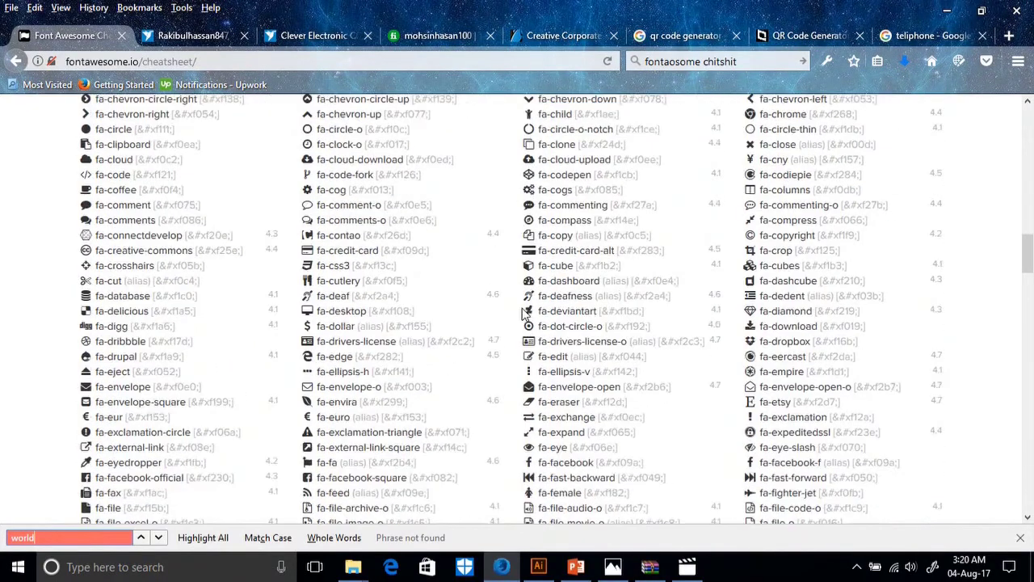
pyautogui.scroll(-6, 528, 314)
pyautogui.scroll(-4, 529, 313)
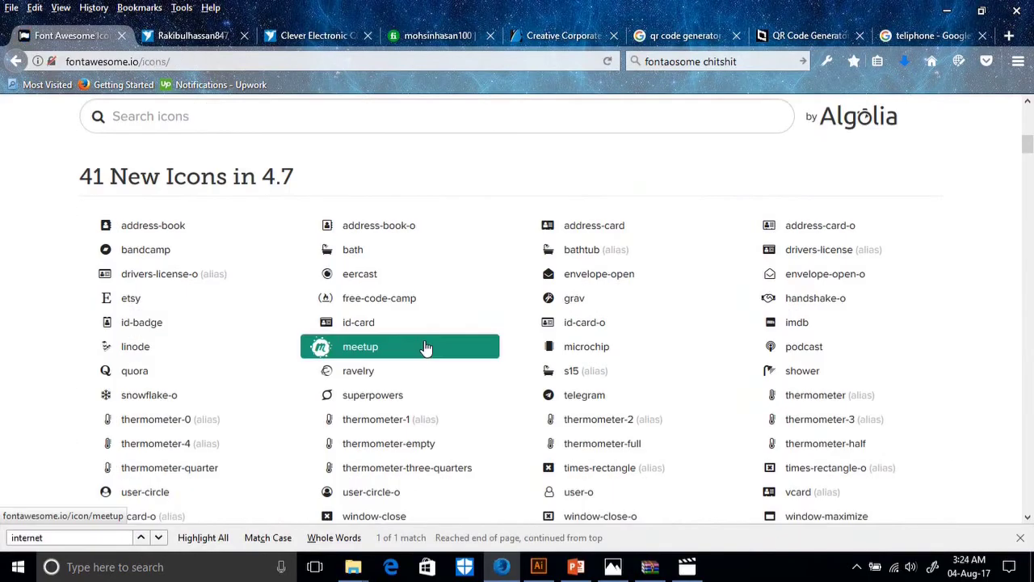
pyautogui.scroll(-12, 425, 348)
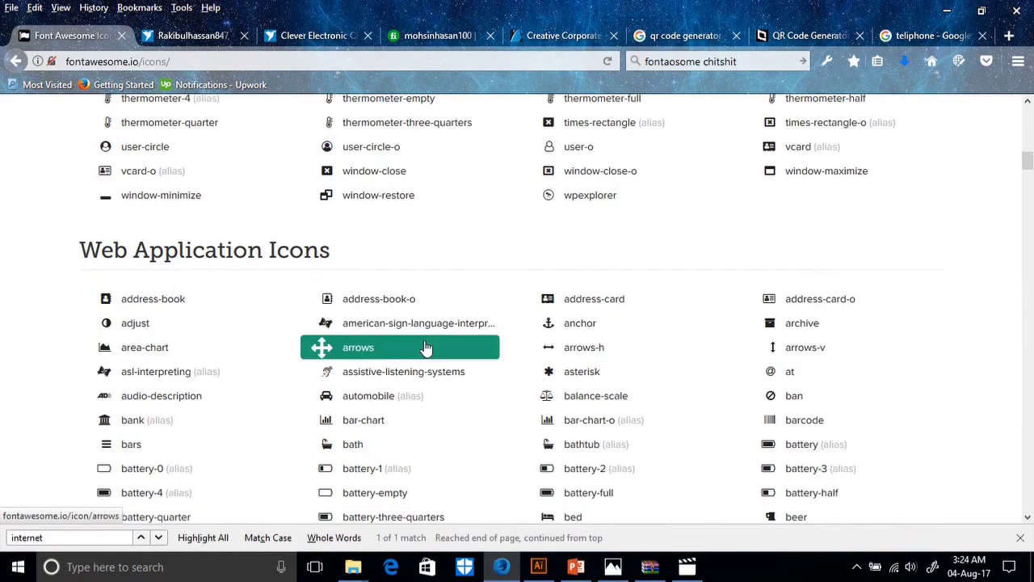
pyautogui.scroll(-17, 425, 348)
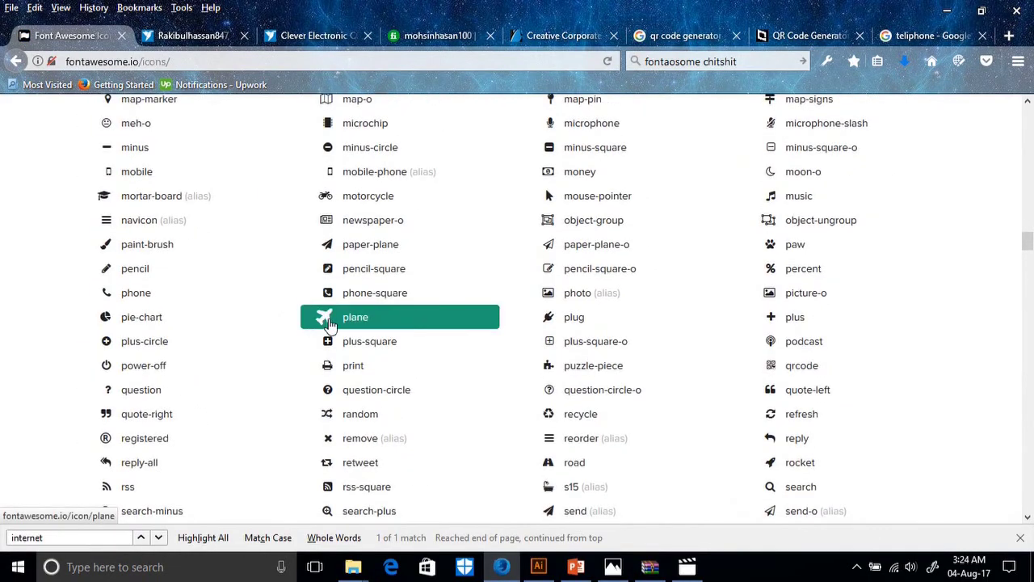
pyautogui.scroll(-6, 358, 356)
pyautogui.scroll(-20, 358, 355)
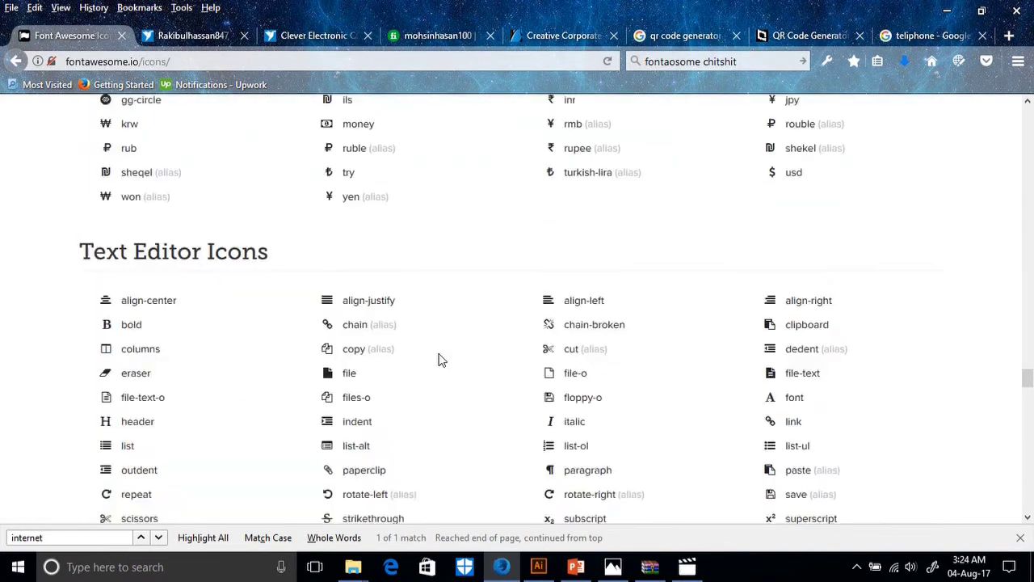
pyautogui.scroll(-20, 447, 354)
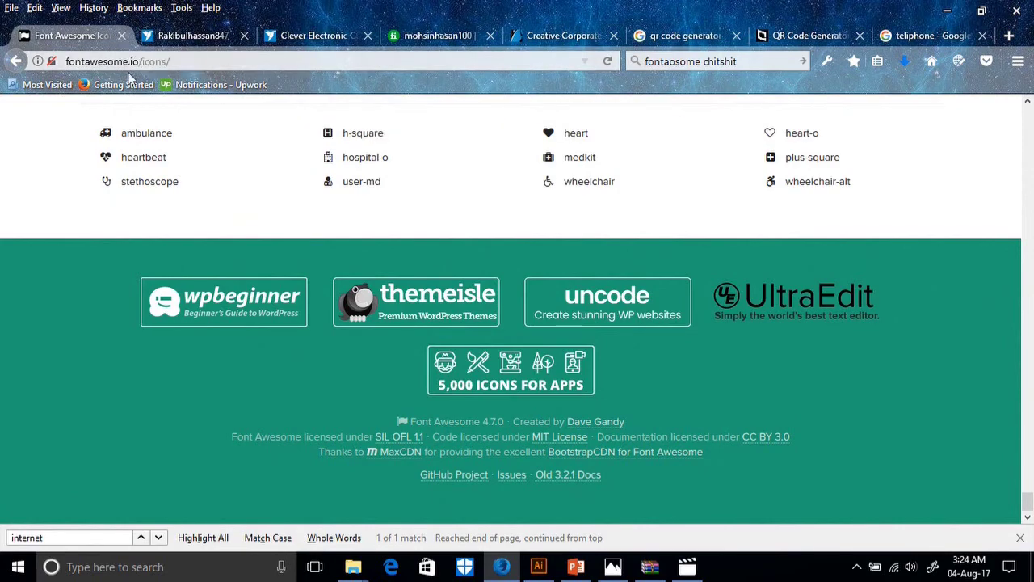
pyautogui.scroll(20, 497, 290)
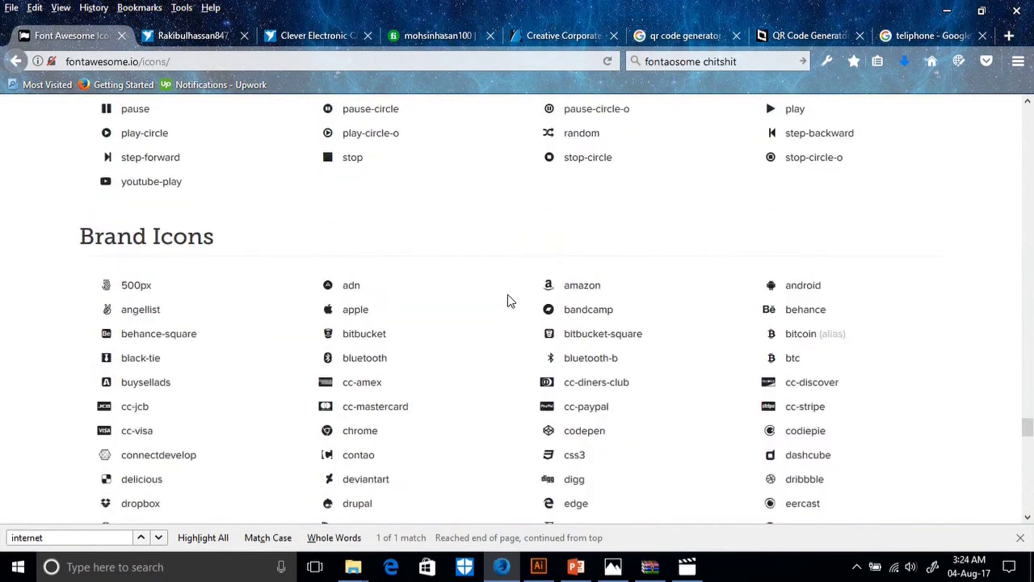
pyautogui.scroll(20, 504, 301)
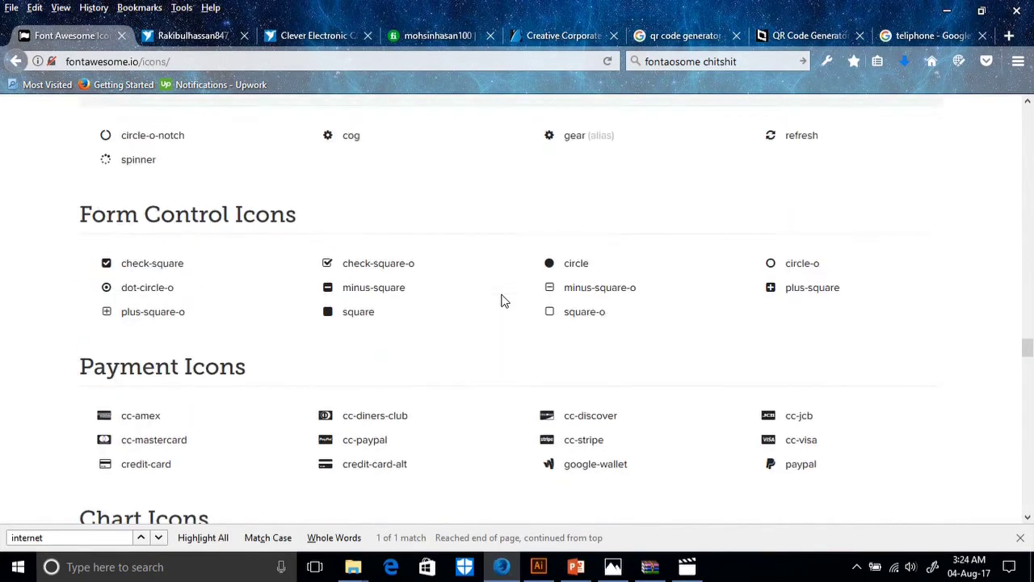
pyautogui.scroll(20, 504, 273)
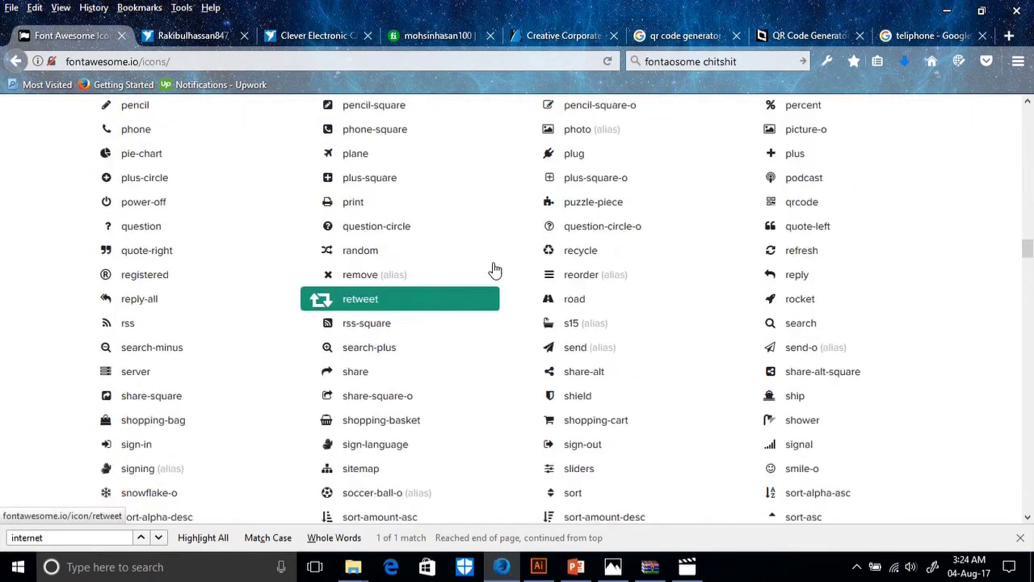
pyautogui.scroll(20, 489, 276)
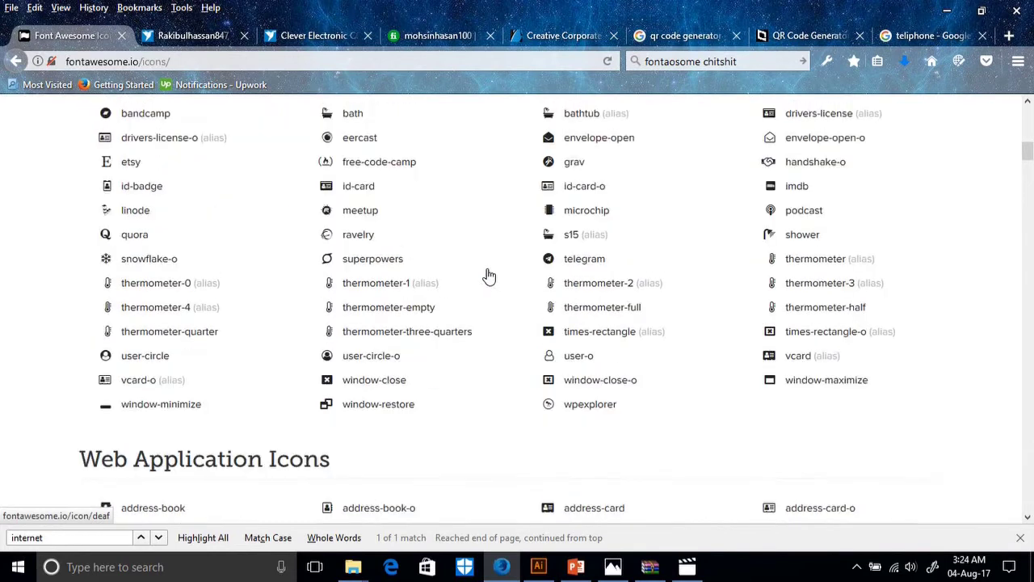
pyautogui.scroll(5, 489, 277)
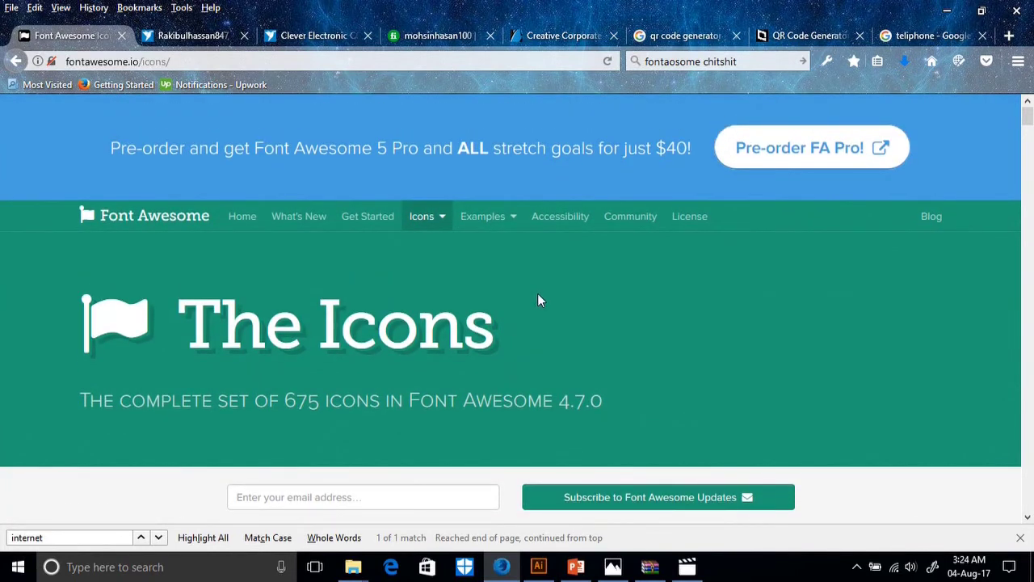
# Run a Google search for 'world vector'.
pyautogui.click(895, 39)
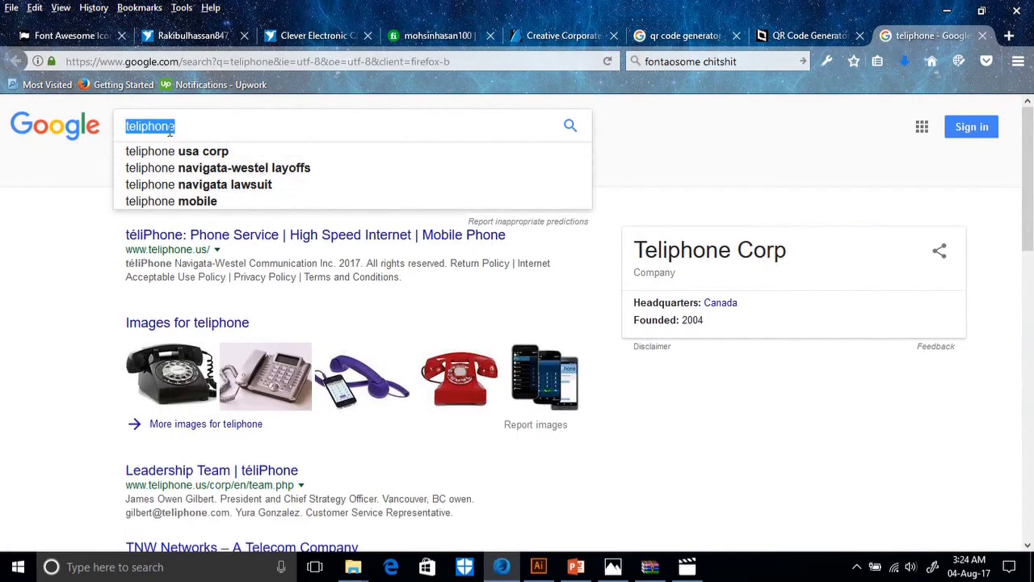
pyautogui.click(201, 136)
pyautogui.write('world')
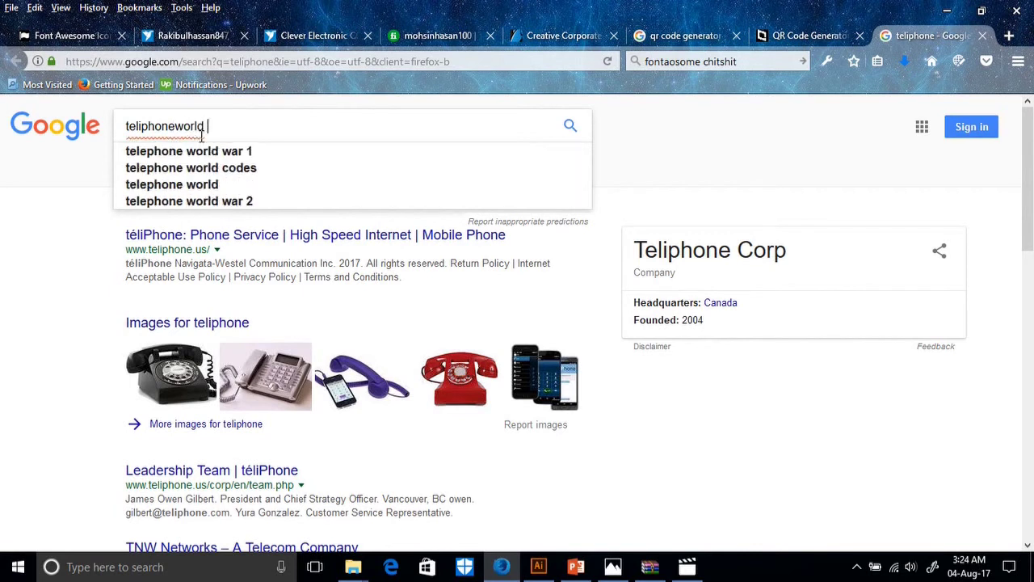
pyautogui.press('BackSpace')
pyautogui.press('BackSpace')
pyautogui.press('BackSpace')
pyautogui.press('BackSpace')
pyautogui.press('BackSpace')
pyautogui.press('BackSpace')
pyautogui.press('BackSpace')
pyautogui.press('BackSpace')
pyautogui.press('BackSpace')
pyautogui.press('BackSpace')
pyautogui.press('BackSpace')
pyautogui.press('BackSpace')
pyautogui.press('BackSpace')
pyautogui.press('BackSpace')
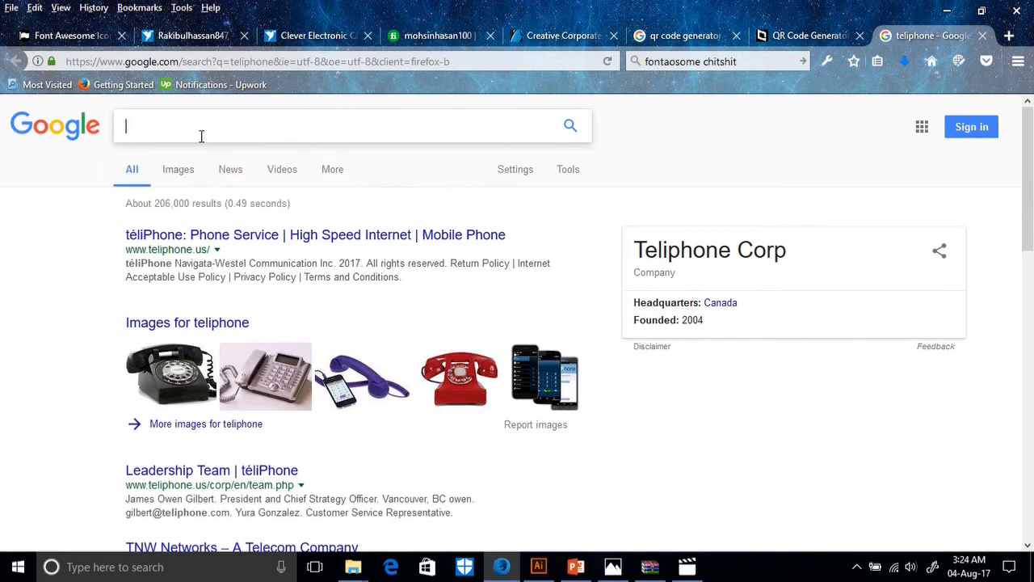
pyautogui.write('world ')
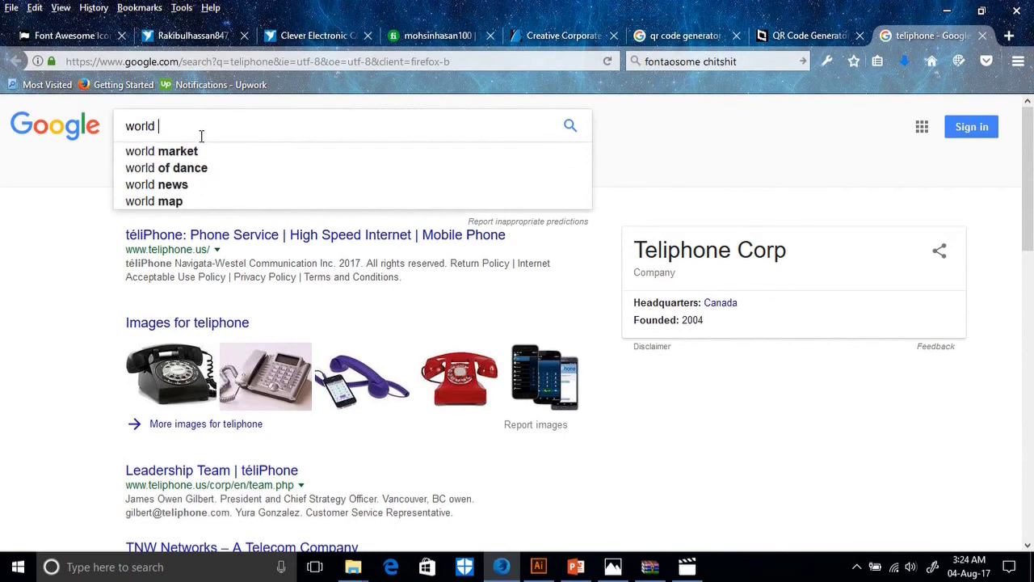
pyautogui.write('vector')
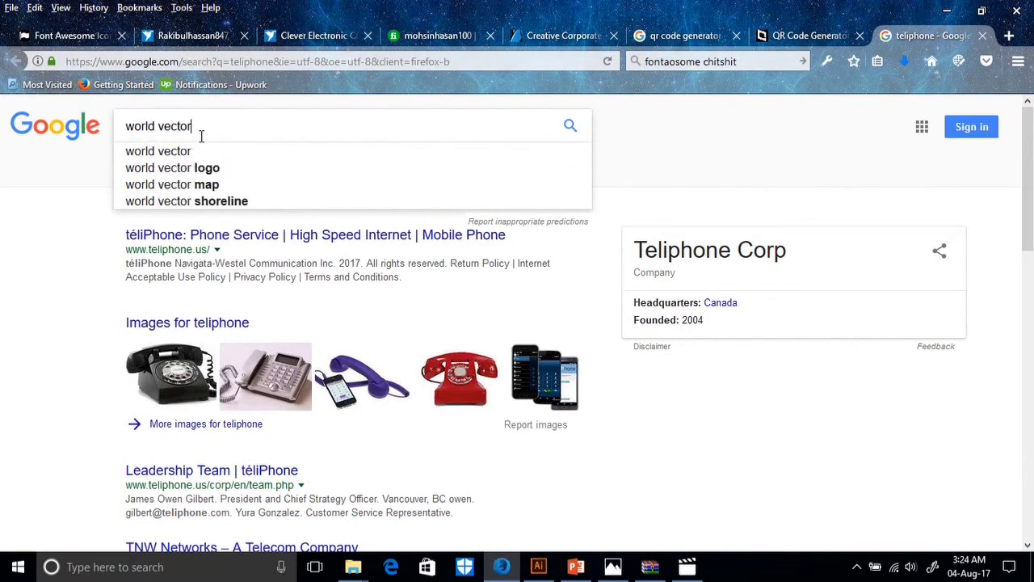
pyautogui.press('Return')
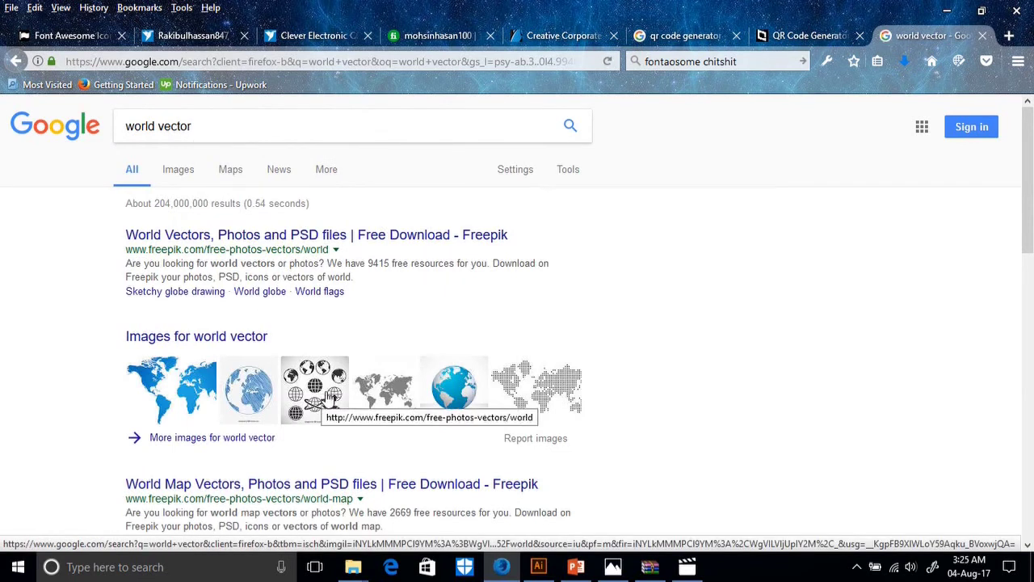
# Preview the Earth vector icons set in image results and drag it into the card document.
pyautogui.click(181, 171)
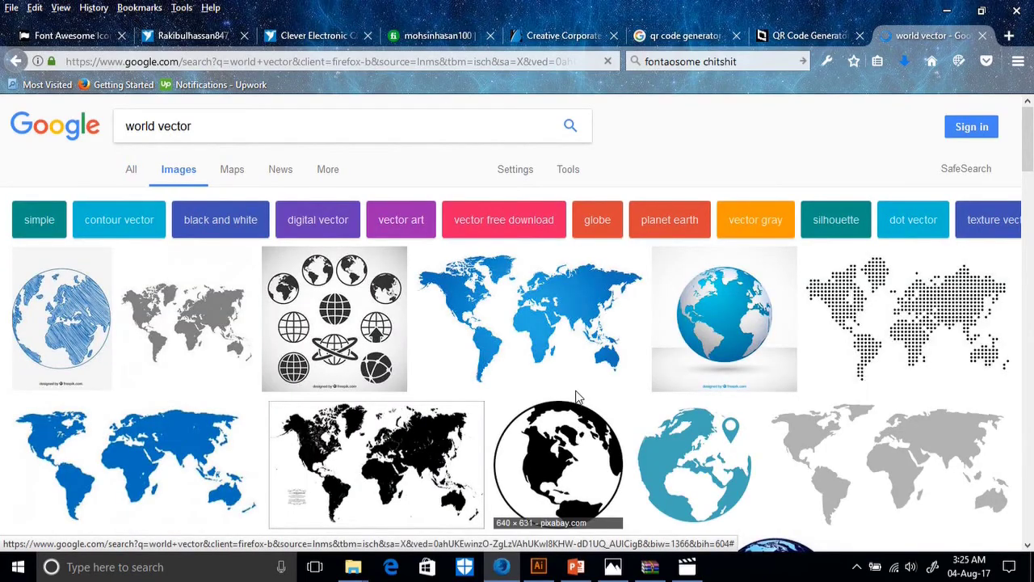
pyautogui.scroll(-4, 576, 396)
pyautogui.scroll(2, 573, 396)
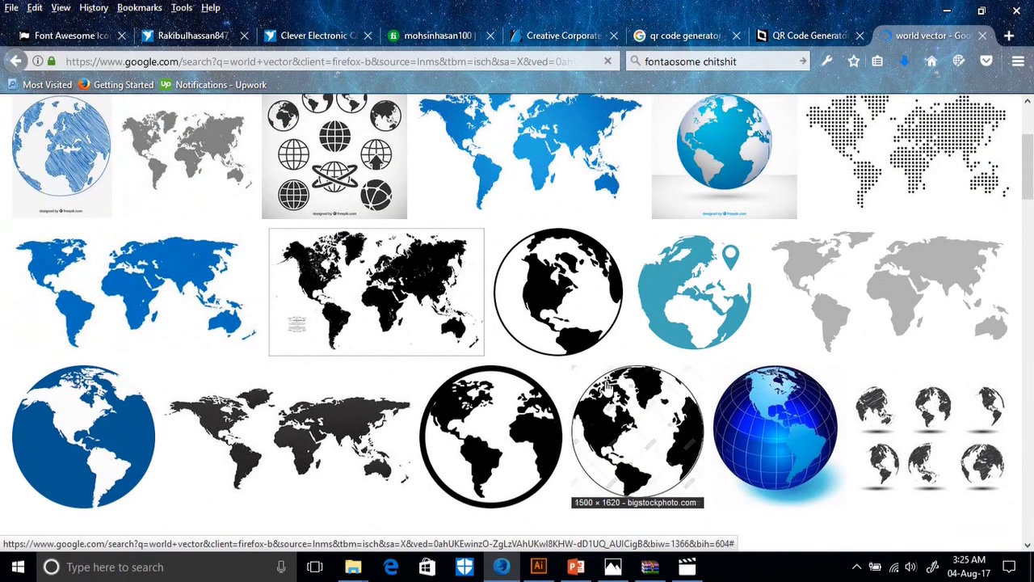
pyautogui.scroll(-7, 609, 389)
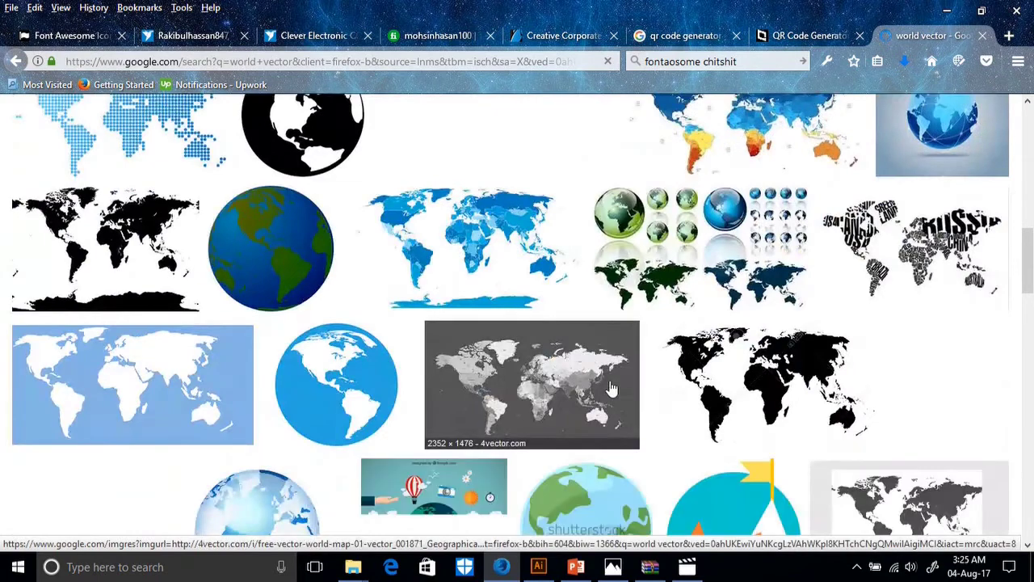
pyautogui.scroll(-5, 612, 389)
pyautogui.click(628, 279)
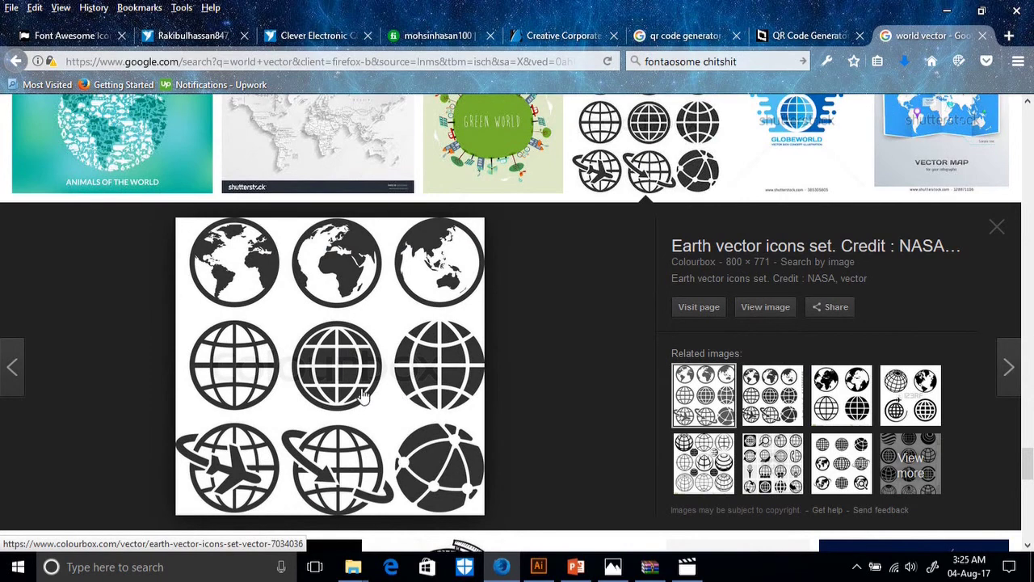
pyautogui.moveTo(253, 333); pyautogui.dragTo(521, 453)
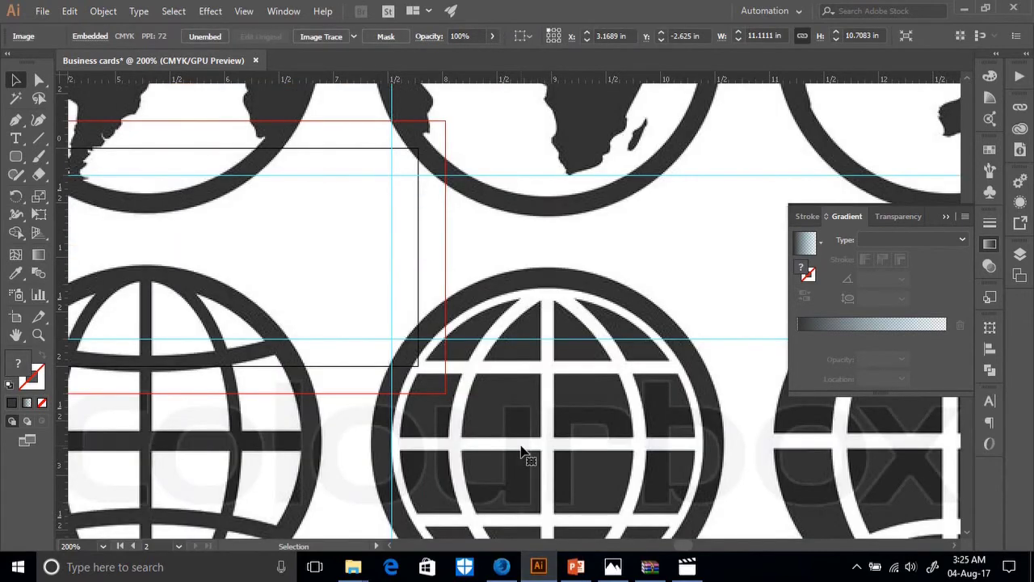
# Shrink the placed globe icon sheet to about 2.34 × 2.25 in and zoom in on it.
pyautogui.hotkey('ctrl', '-')
pyautogui.hotkey('ctrl', '-')
pyautogui.hotkey('ctrl', '-')
pyautogui.hotkey('ctrl', '-')
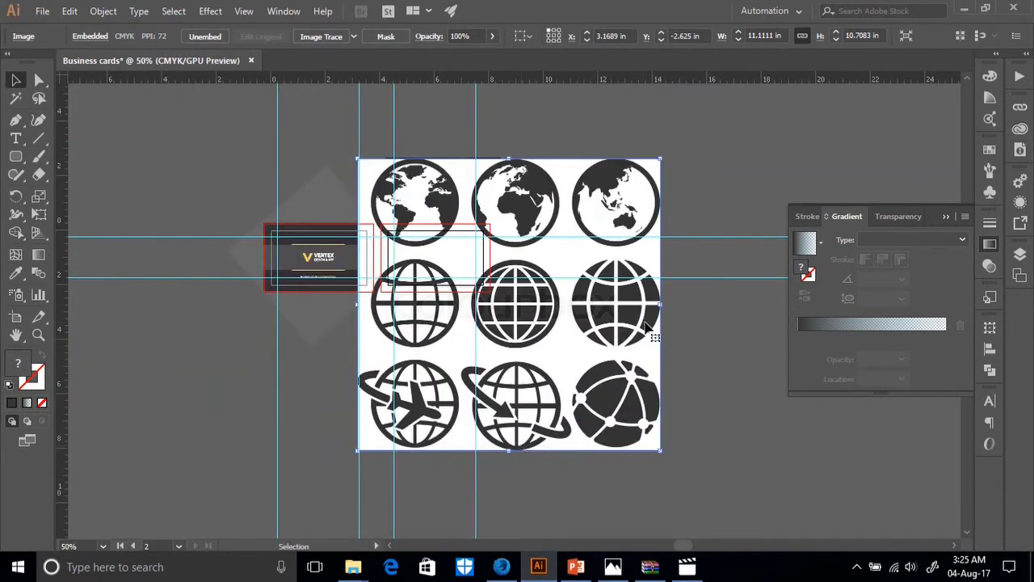
pyautogui.moveTo(662, 305); pyautogui.dragTo(591, 386)
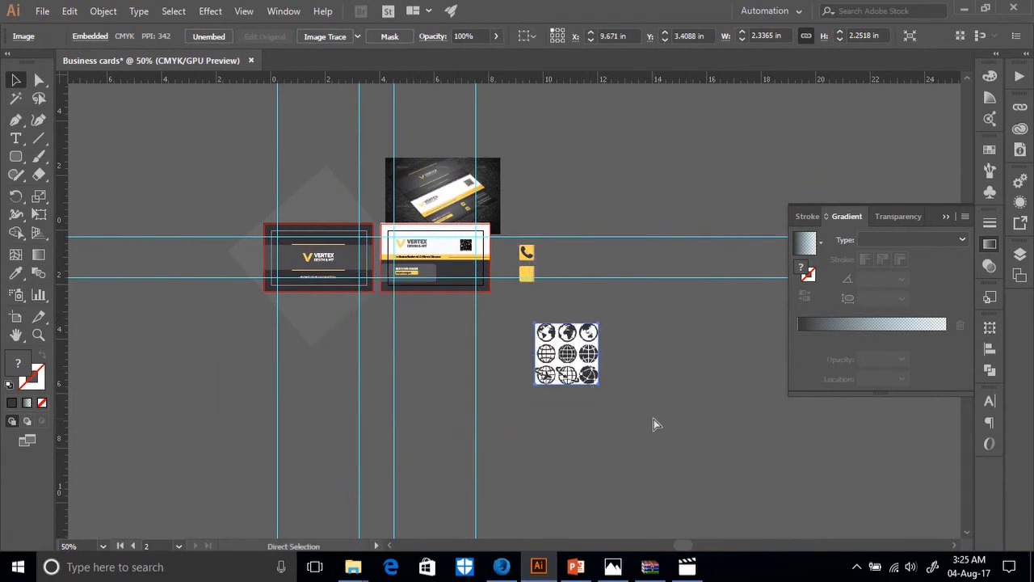
pyautogui.hotkey('ctrl', '+')
pyautogui.hotkey('ctrl', '+')
pyautogui.hotkey('ctrl', '+')
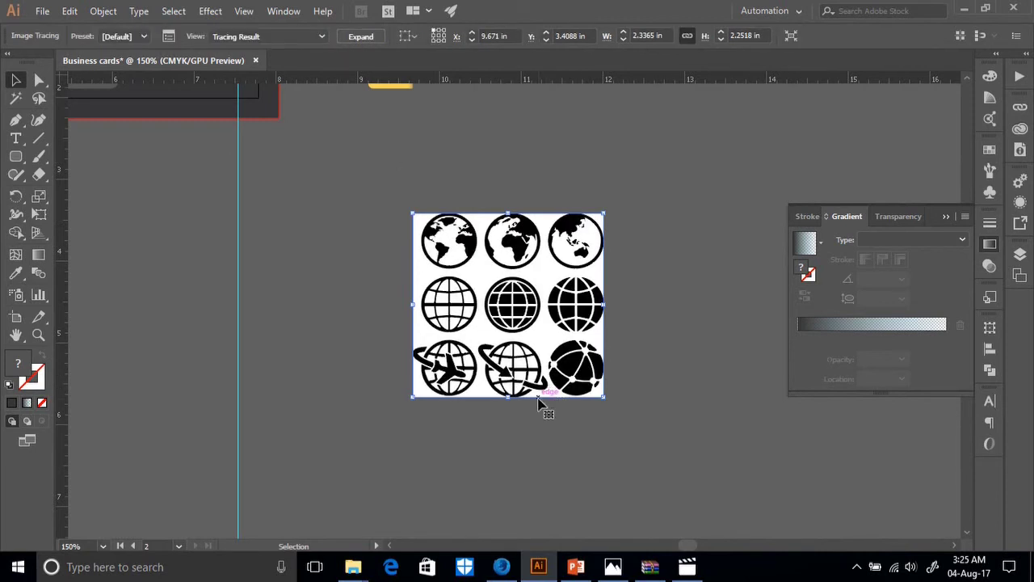
# Expand the traced Earth icon sheet and ungroup it into separate paths.
pyautogui.rightClick(521, 346)
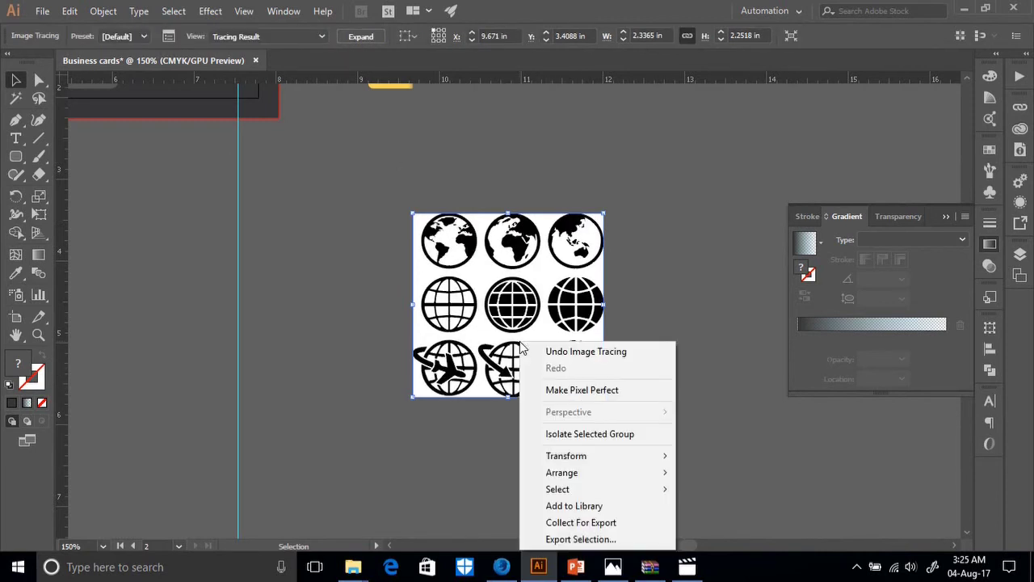
pyautogui.click(361, 36)
pyautogui.click(631, 392)
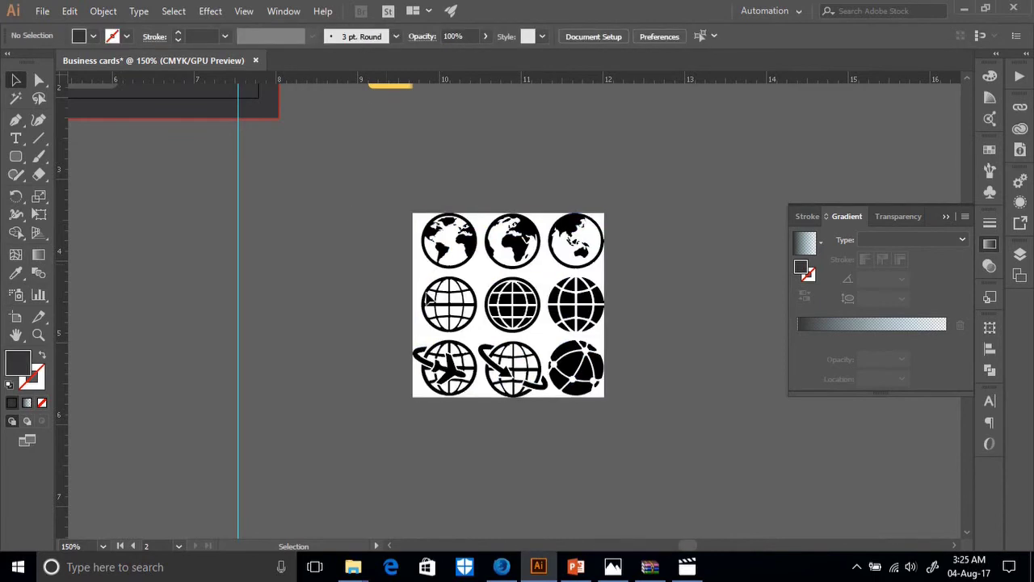
pyautogui.click(521, 251)
pyautogui.rightClick(532, 288)
pyautogui.click(594, 400)
# Zoom in on the business card mockup photo for reference, then back out.
pyautogui.scroll(1, 436, 442)
pyautogui.scroll(10, 339, 369)
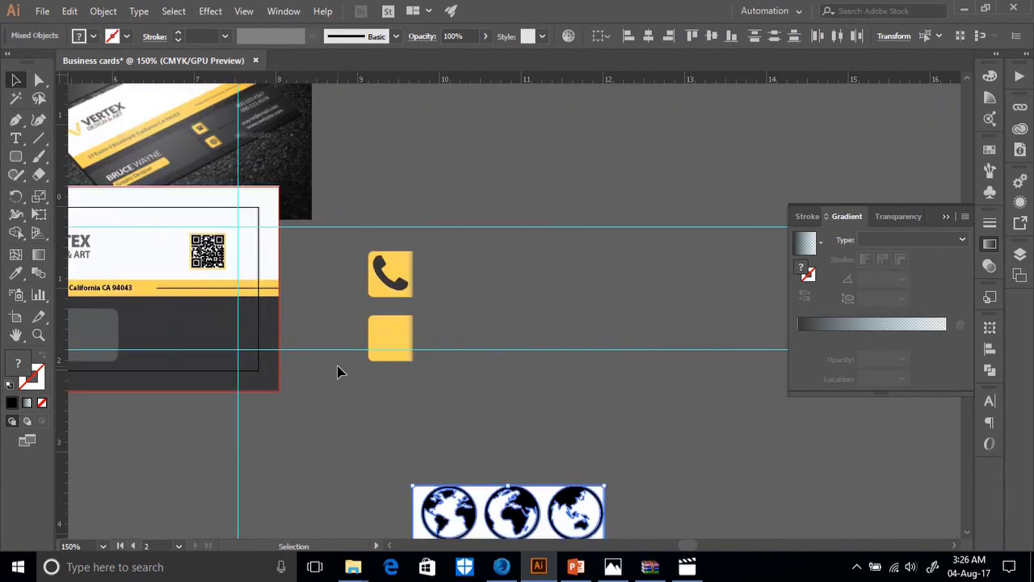
pyautogui.click(268, 254)
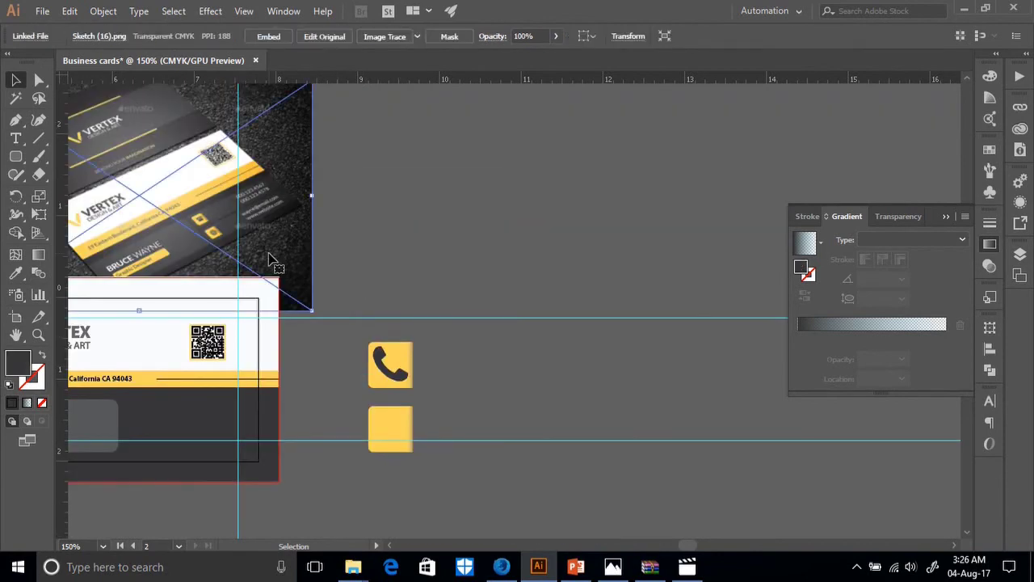
pyautogui.hotkey('ctrl', '=')
pyautogui.hotkey('ctrl', '=')
pyautogui.hotkey('ctrl', '=')
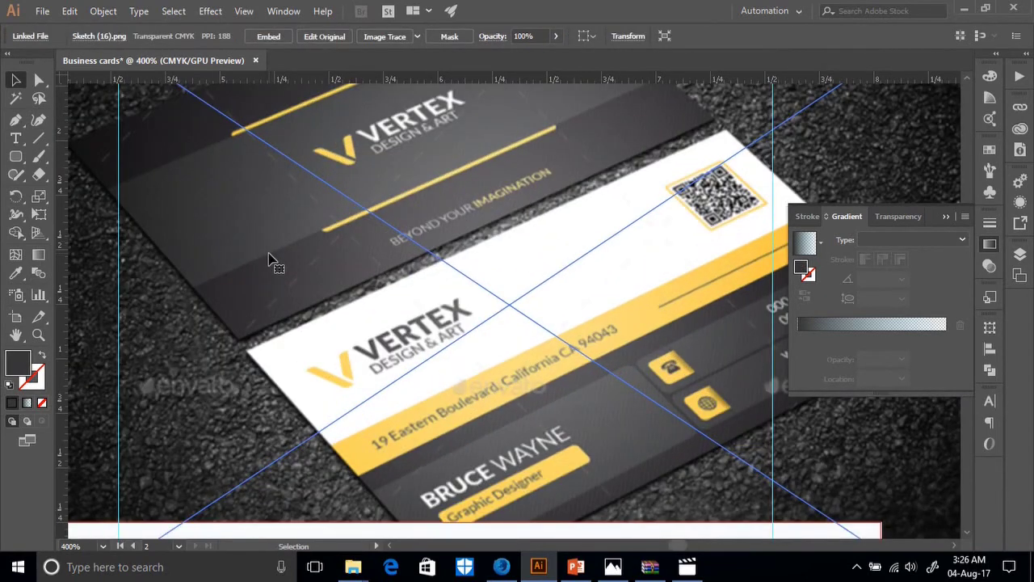
pyautogui.hotkey('ctrl', '-')
pyautogui.hotkey('ctrl', '-')
pyautogui.hotkey('ctrl', '-')
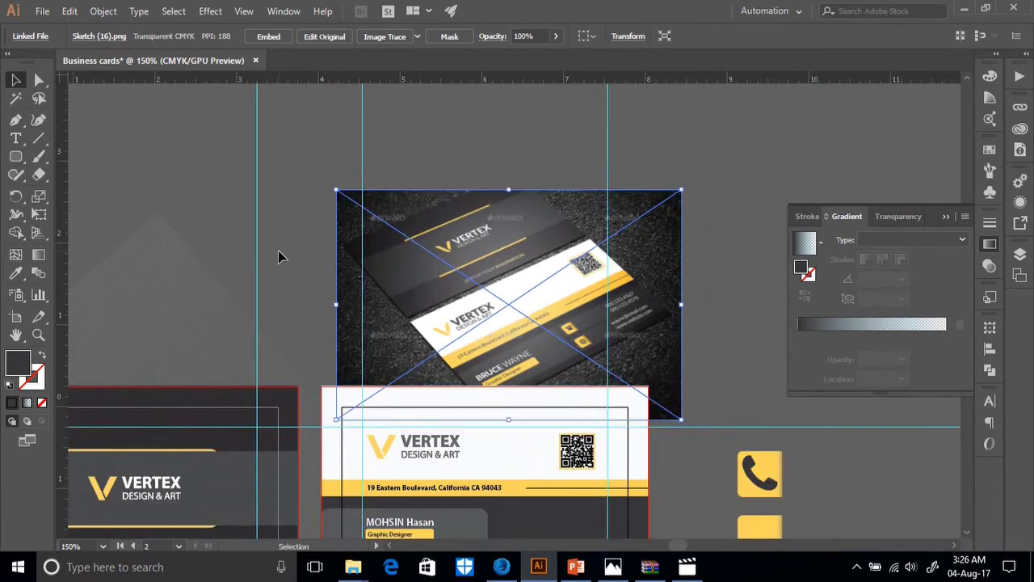
pyautogui.scroll(-9, 295, 289)
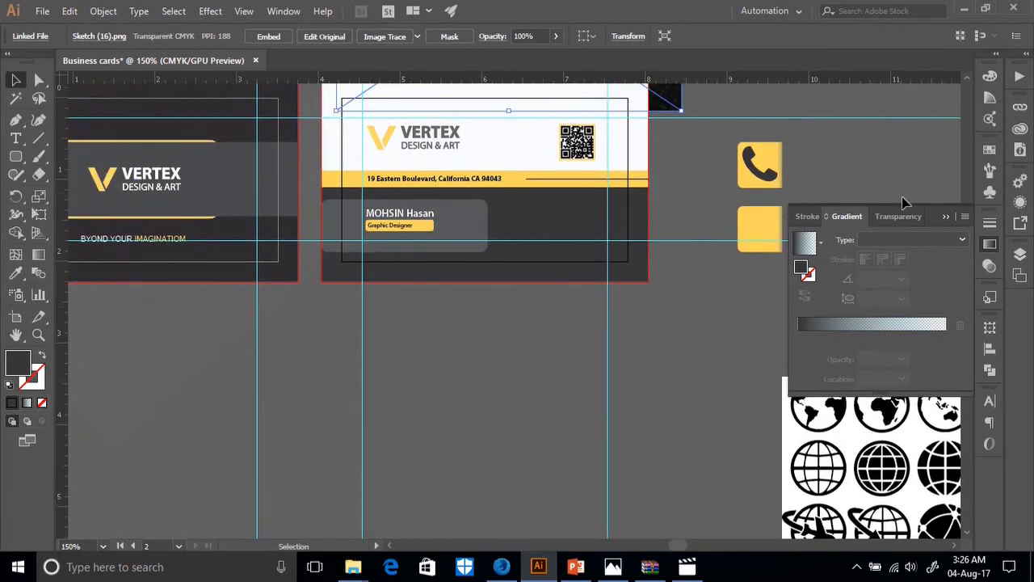
# Collapse the gradient settings and test pulling a globe off the sheet and back.
pyautogui.click(946, 216)
pyautogui.moveTo(879, 402); pyautogui.dragTo(713, 331)
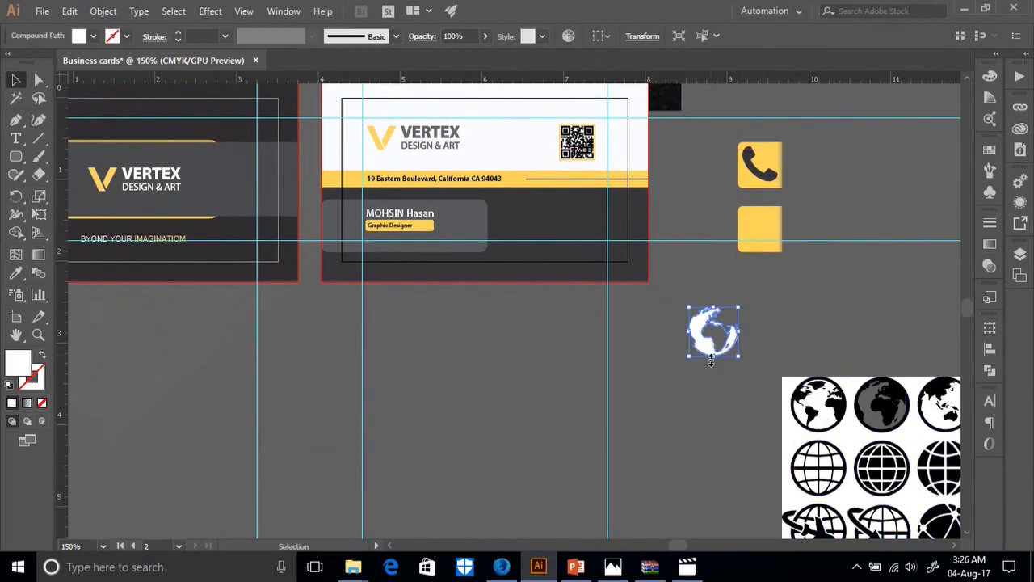
pyautogui.scroll(-1, 842, 380)
pyautogui.moveTo(839, 390); pyautogui.dragTo(840, 378)
pyautogui.moveTo(803, 330); pyautogui.dragTo(507, 254)
pyautogui.click(777, 390)
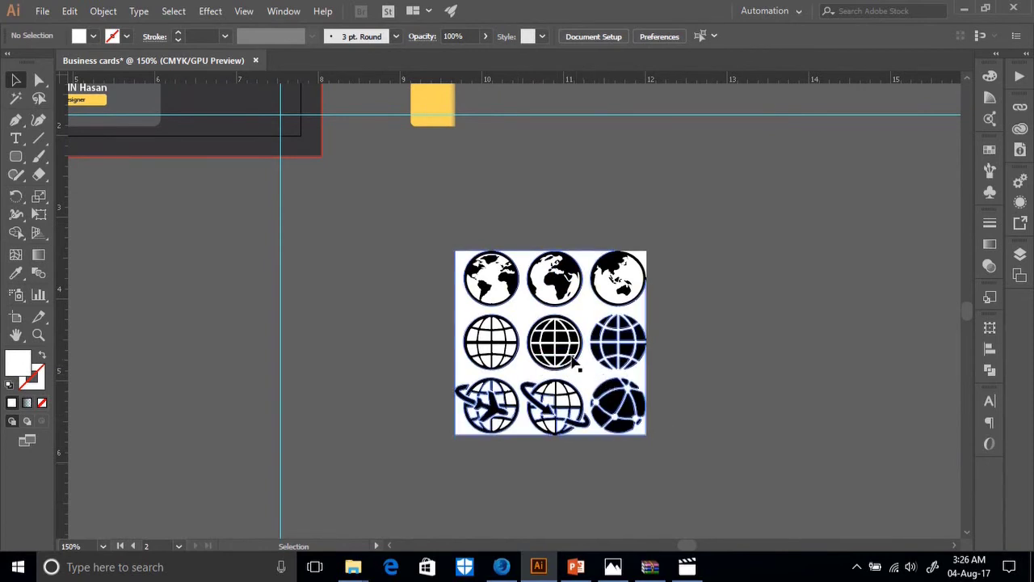
# Delete the white background plus the top row, left column and bottom row of globes.
pyautogui.click(570, 356)
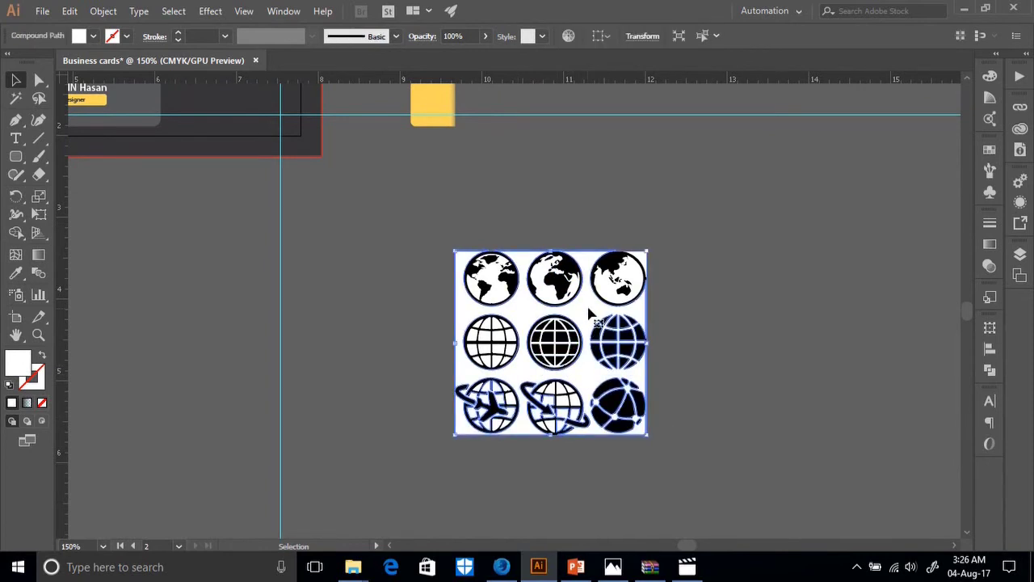
pyautogui.press('Delete')
pyautogui.moveTo(454, 246); pyautogui.dragTo(501, 278)
pyautogui.press('Delete')
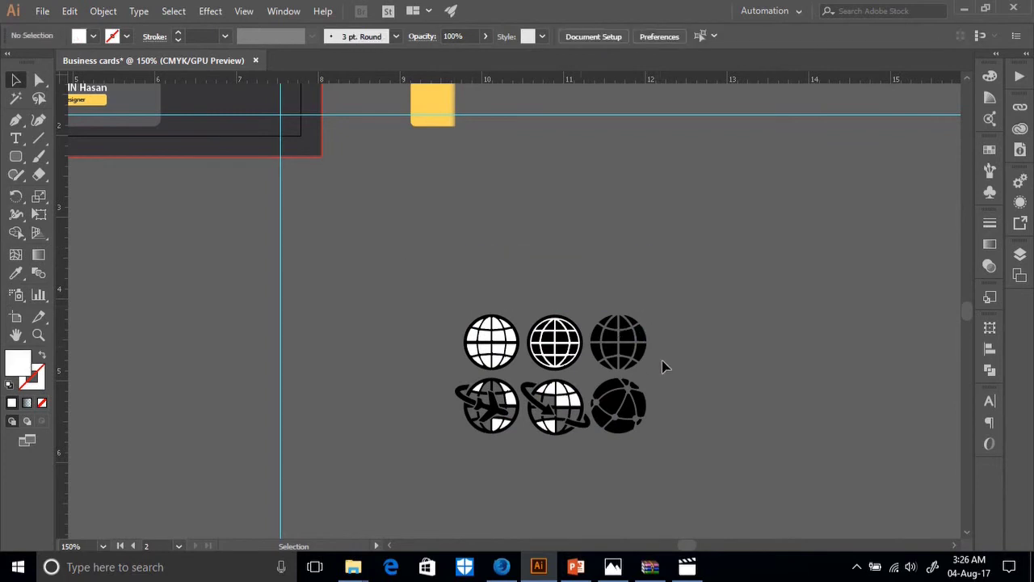
pyautogui.moveTo(522, 474); pyautogui.dragTo(452, 311)
pyautogui.press('Delete')
pyautogui.moveTo(488, 397); pyautogui.dragTo(621, 371)
pyautogui.press('Delete')
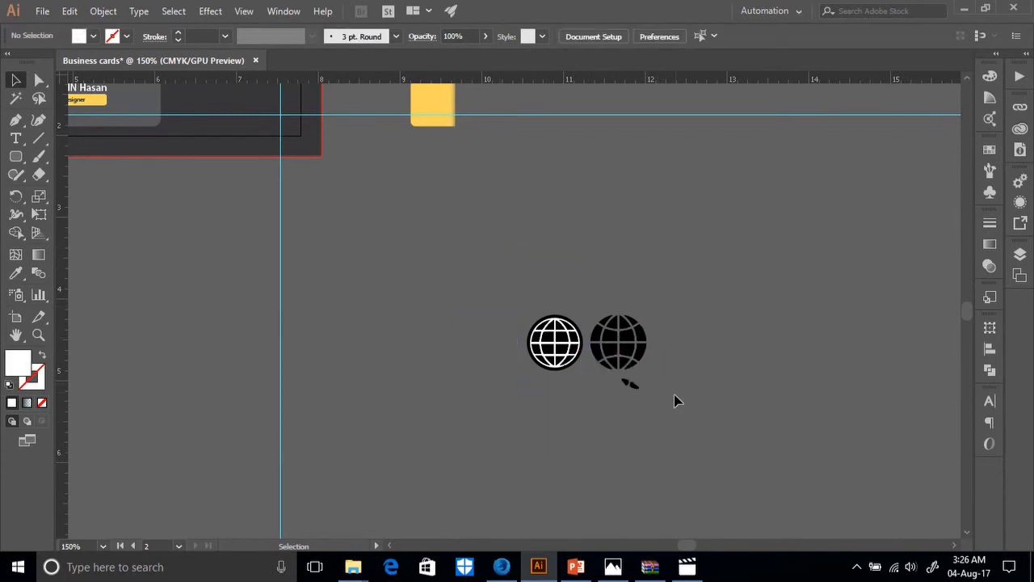
# Remove the solid black globe, keeping only the grid globe, and zoom in on it.
pyautogui.moveTo(595, 292); pyautogui.dragTo(611, 388)
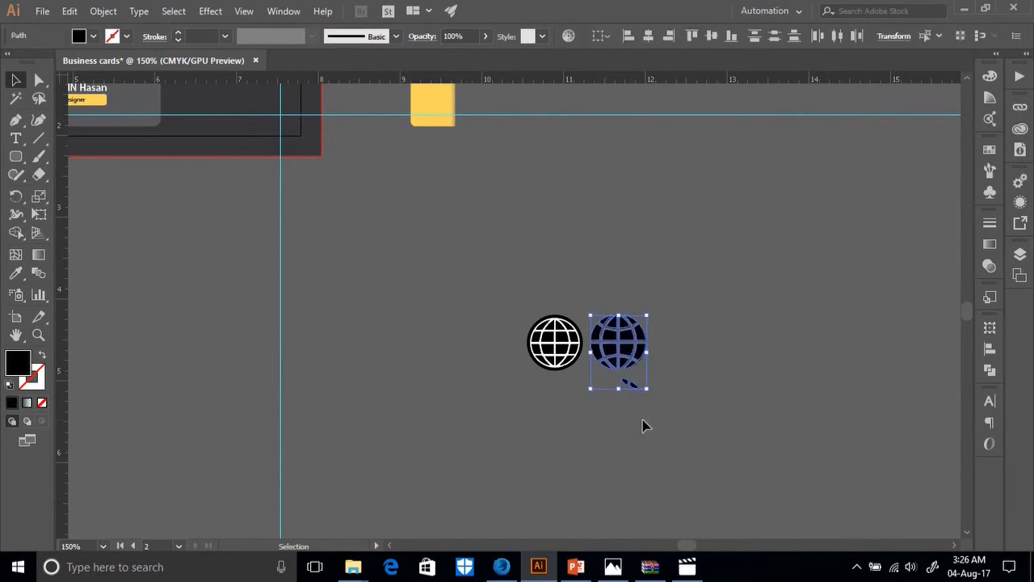
pyautogui.press('Delete')
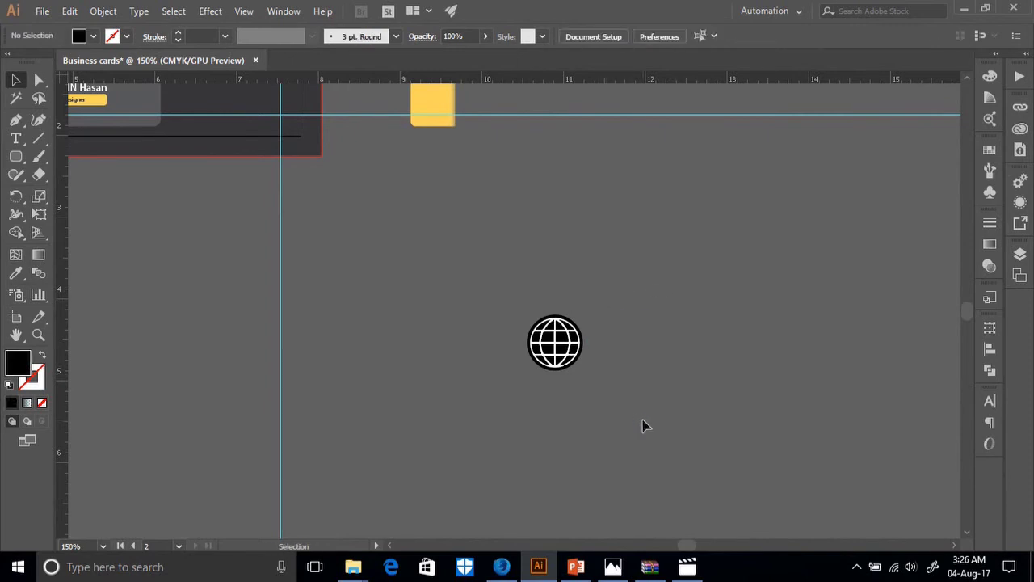
pyautogui.hotkey('ctrl', 'z')
pyautogui.press('a')
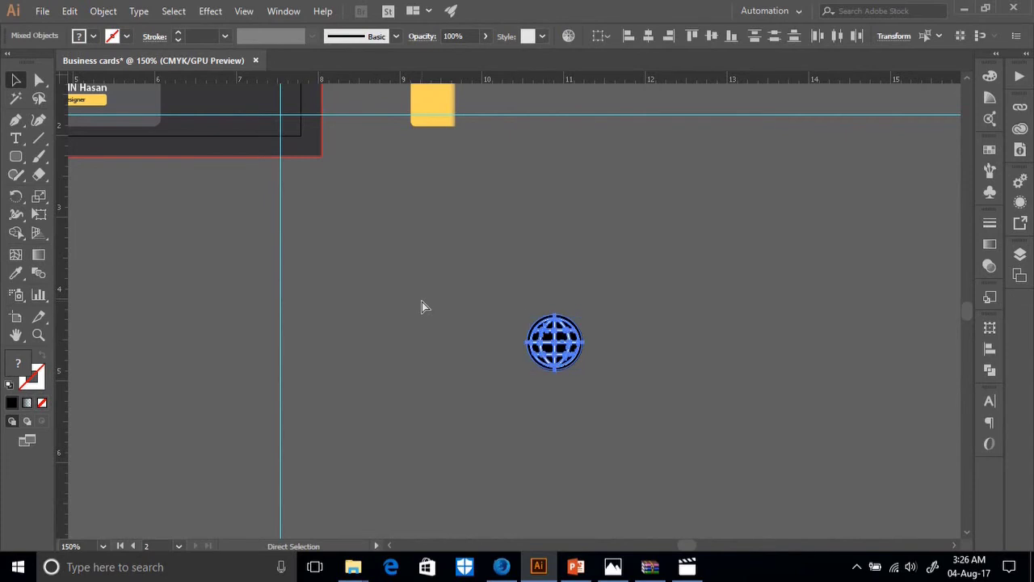
pyautogui.hotkey('ctrl', '=')
pyautogui.hotkey('ctrl', '=')
pyautogui.hotkey('ctrl', '=')
pyautogui.hotkey('ctrl', '=')
pyautogui.press('v')
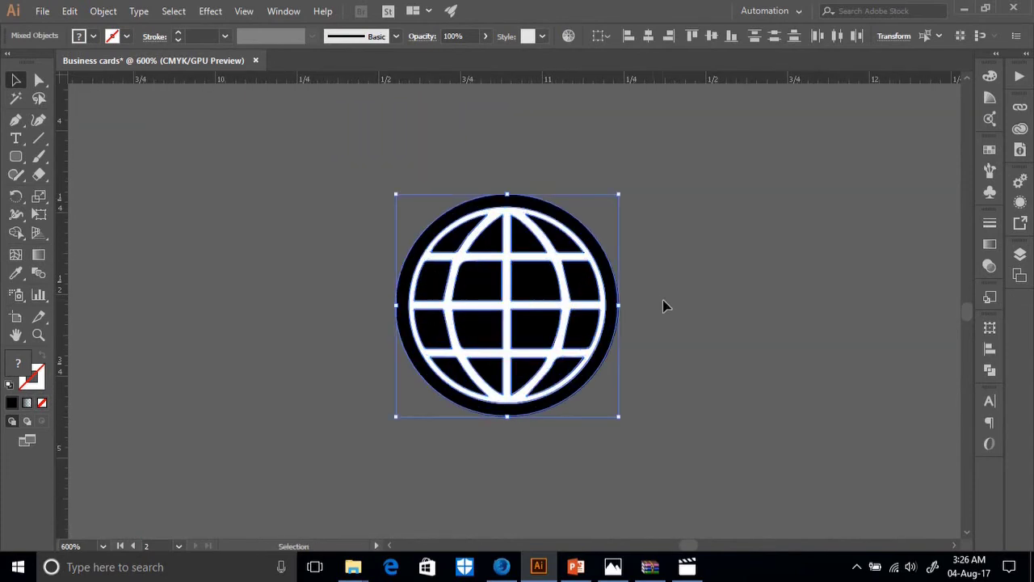
# Delete the globe's white grid shape, select its black shapes and zoom out.
pyautogui.click(665, 304)
pyautogui.moveTo(504, 256); pyautogui.dragTo(505, 257)
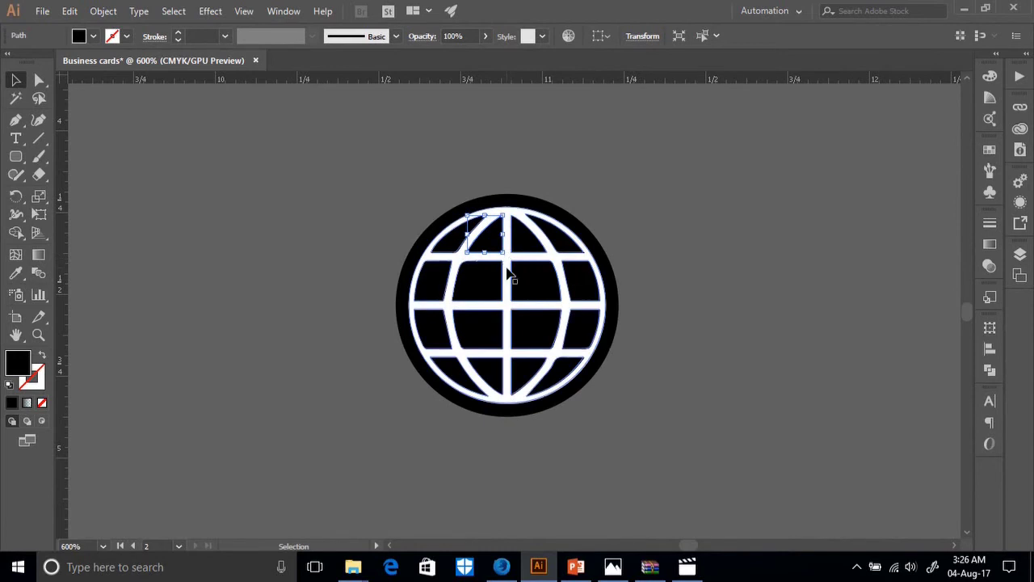
pyautogui.click(509, 276)
pyautogui.press('Delete')
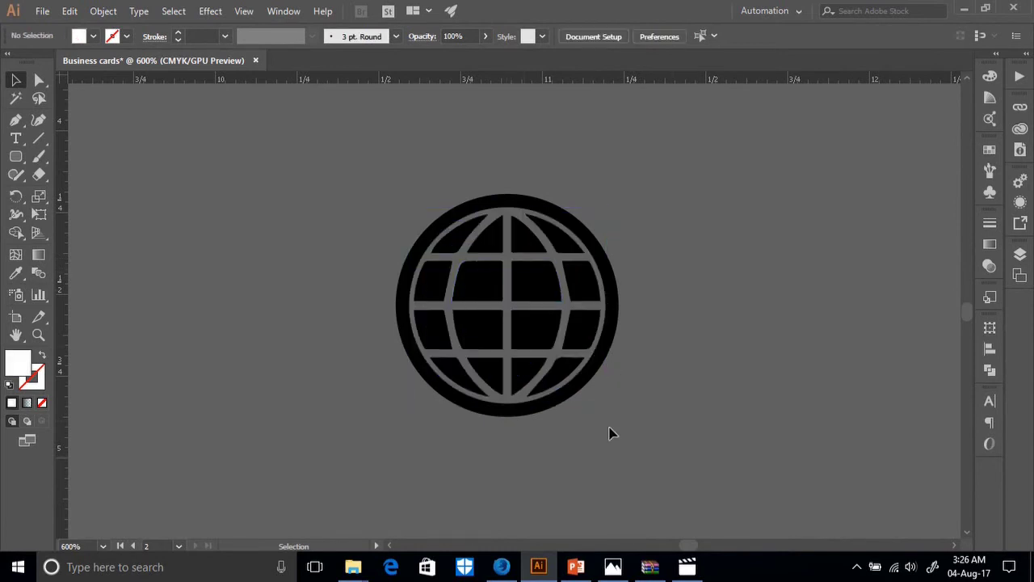
pyautogui.moveTo(610, 433); pyautogui.dragTo(225, 117)
pyautogui.hotkey('ctrl', '-')
pyautogui.hotkey('ctrl', '-')
pyautogui.hotkey('ctrl', '-')
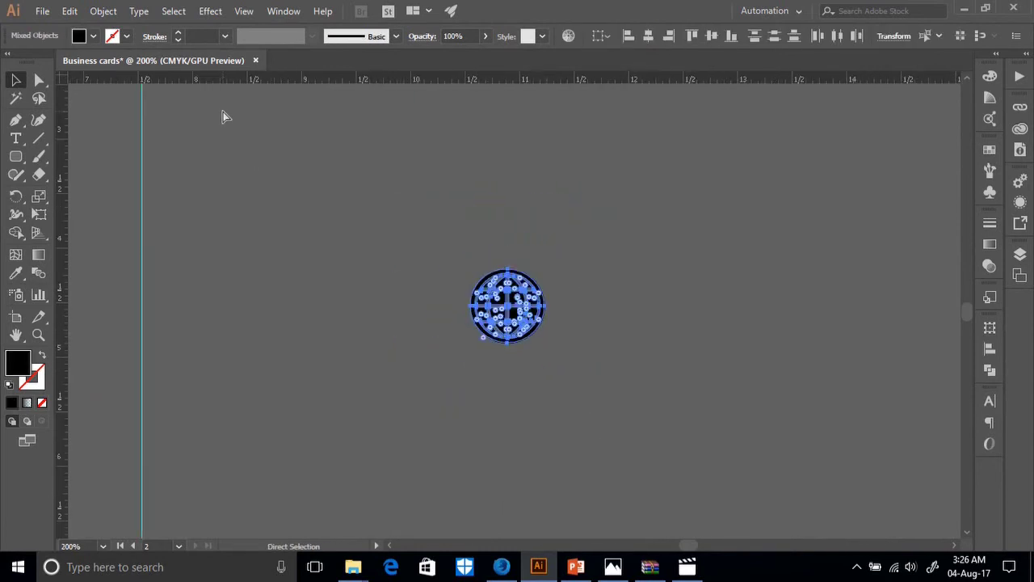
# Move the globe below the lower yellow square.
pyautogui.scroll(3, 464, 262)
pyautogui.scroll(3, 463, 263)
pyautogui.moveTo(499, 466); pyautogui.dragTo(307, 251)
pyautogui.scroll(8, 315, 246)
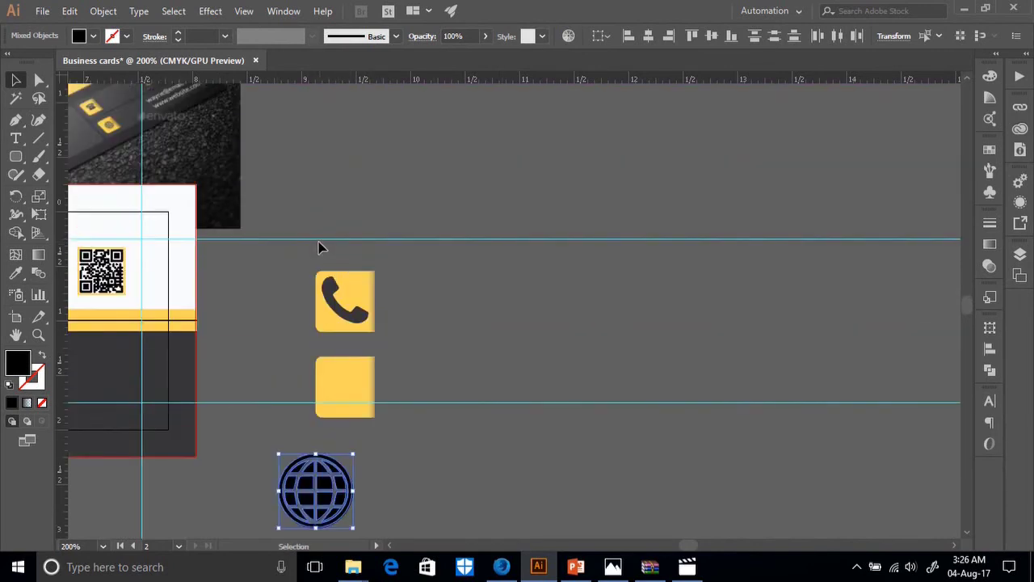
pyautogui.scroll(-2, 374, 420)
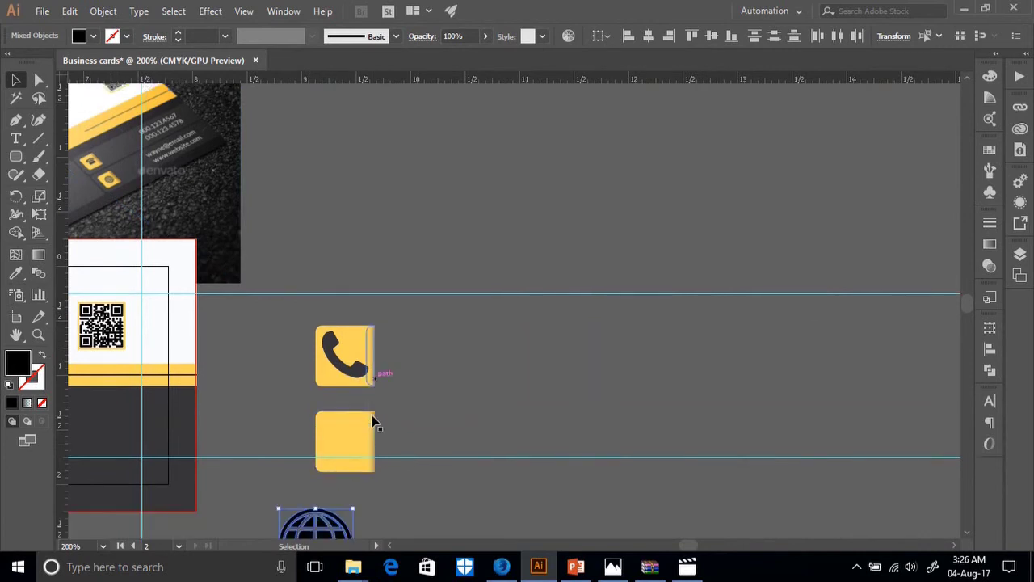
# Recolour the globe to the card's dark grey and group its shapes.
pyautogui.click(15, 273)
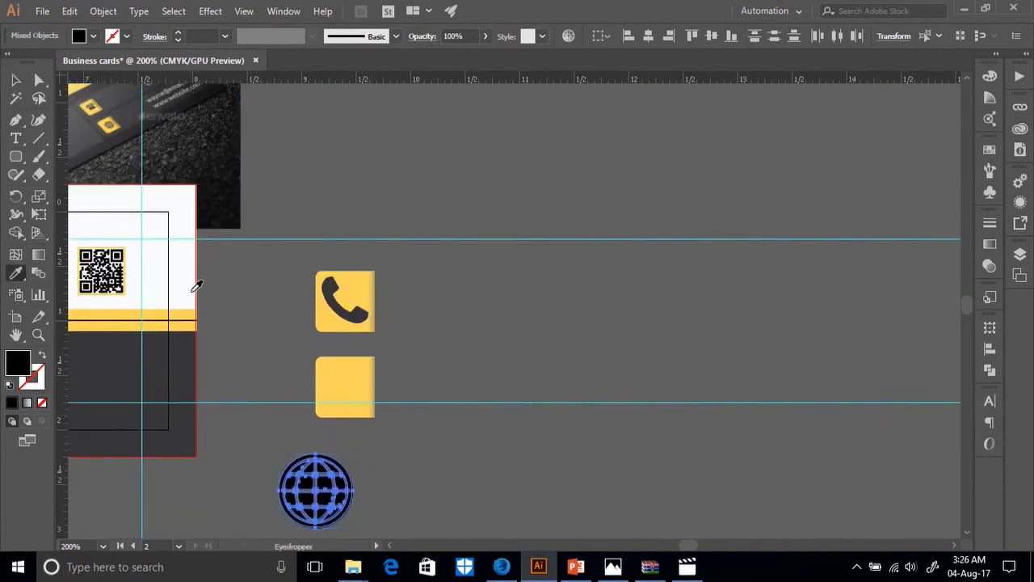
pyautogui.click(76, 310)
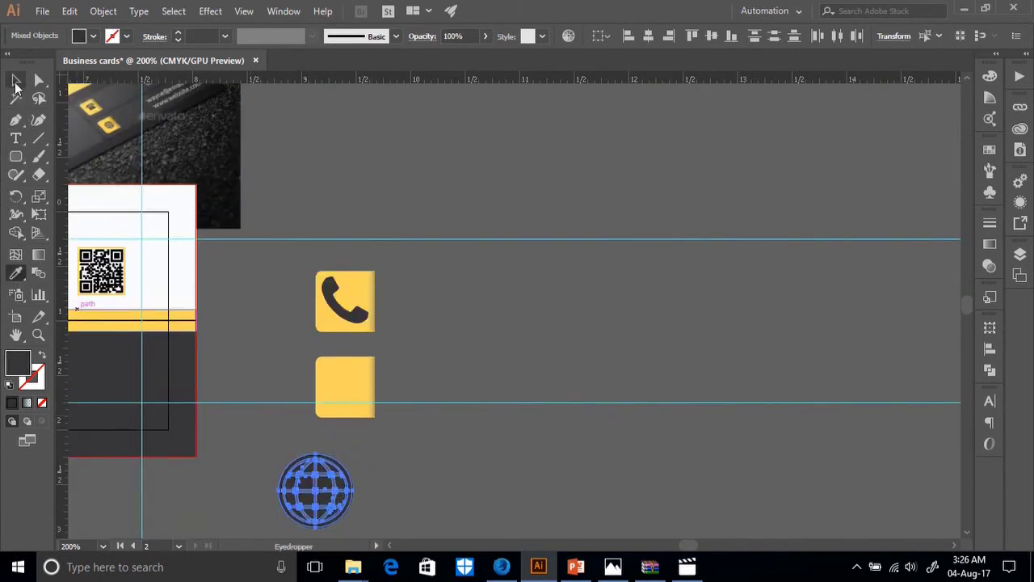
pyautogui.click(15, 79)
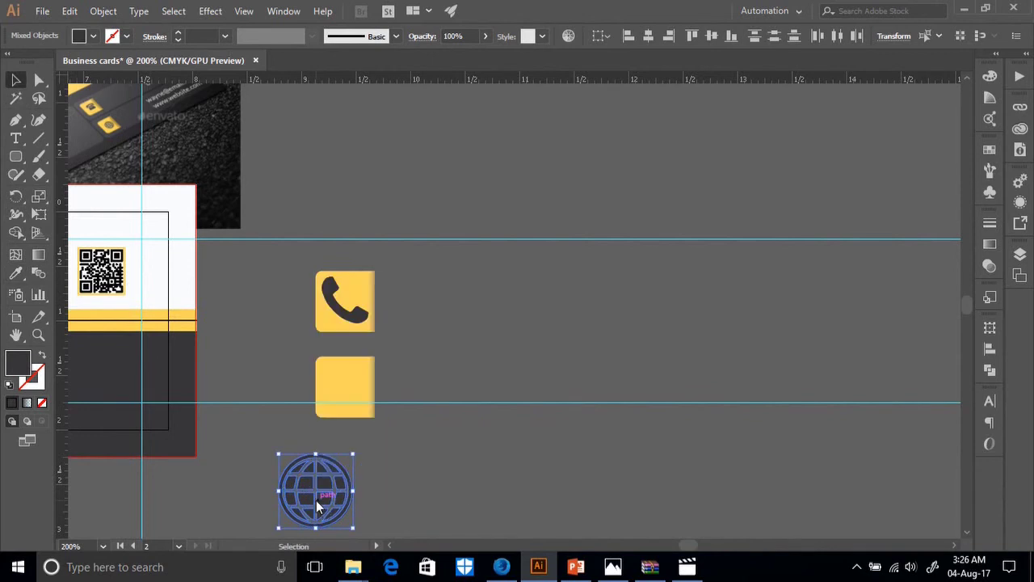
pyautogui.rightClick(316, 505)
pyautogui.click(331, 370)
pyautogui.click(372, 510)
# Scale the globe to about 0.39 × 0.39 in onto the lower yellow square.
pyautogui.click(346, 521)
pyautogui.moveTo(351, 526); pyautogui.dragTo(367, 405)
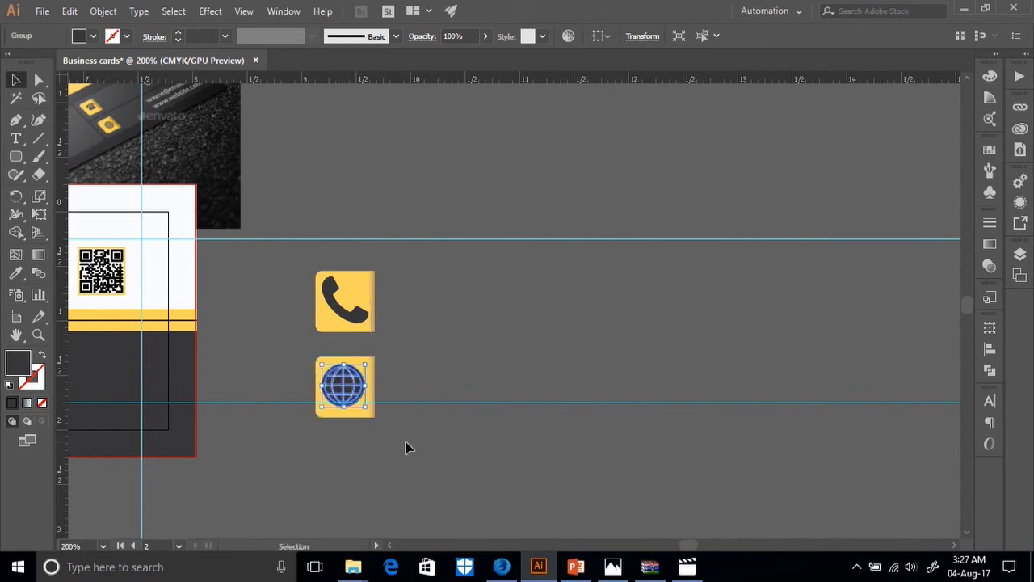
pyautogui.moveTo(404, 446); pyautogui.dragTo(265, 341)
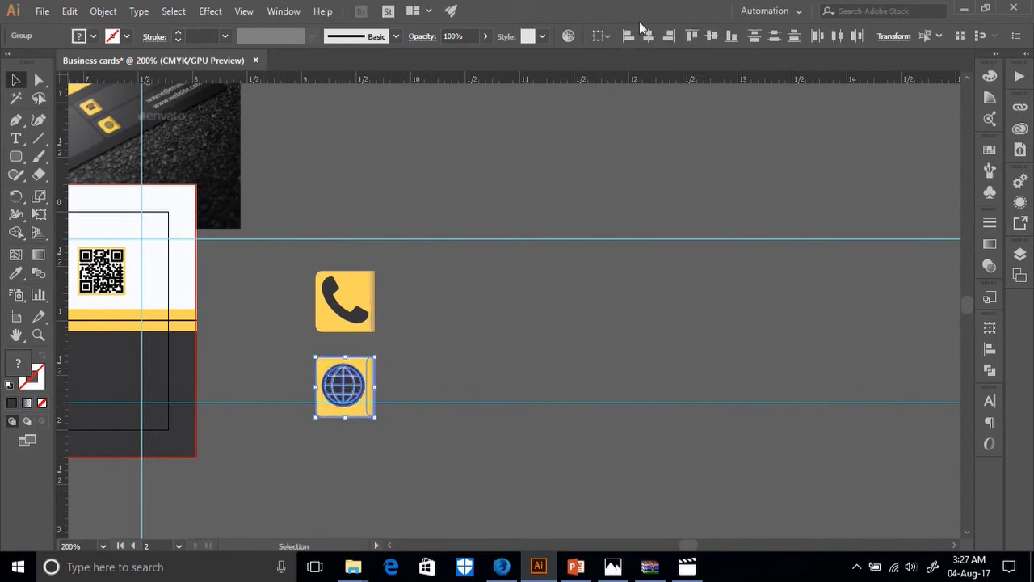
# Centre the globe horizontally and vertically in its yellow square, aligned to the selection.
pyautogui.click(602, 35)
pyautogui.click(602, 36)
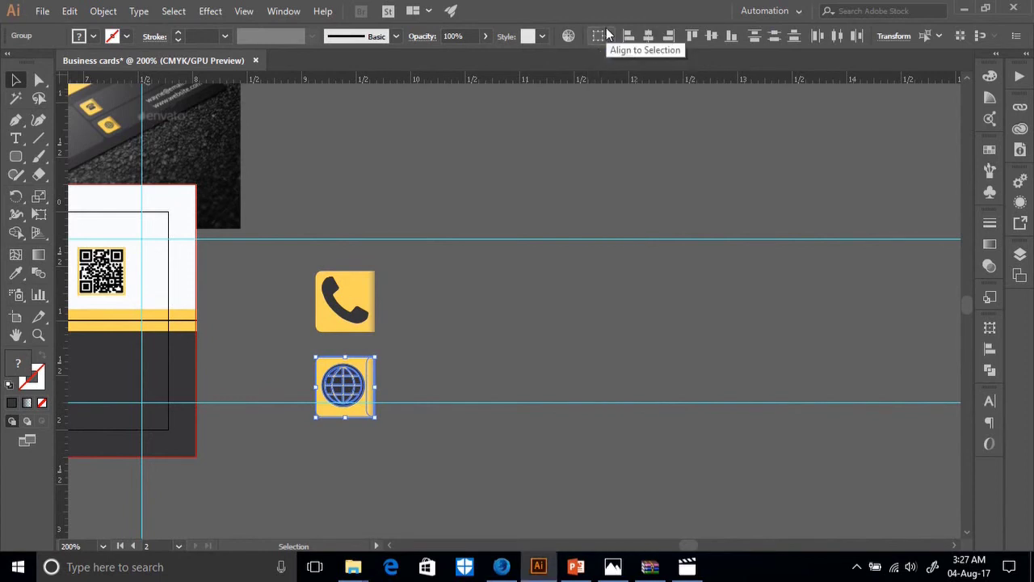
pyautogui.click(650, 35)
pyautogui.click(711, 36)
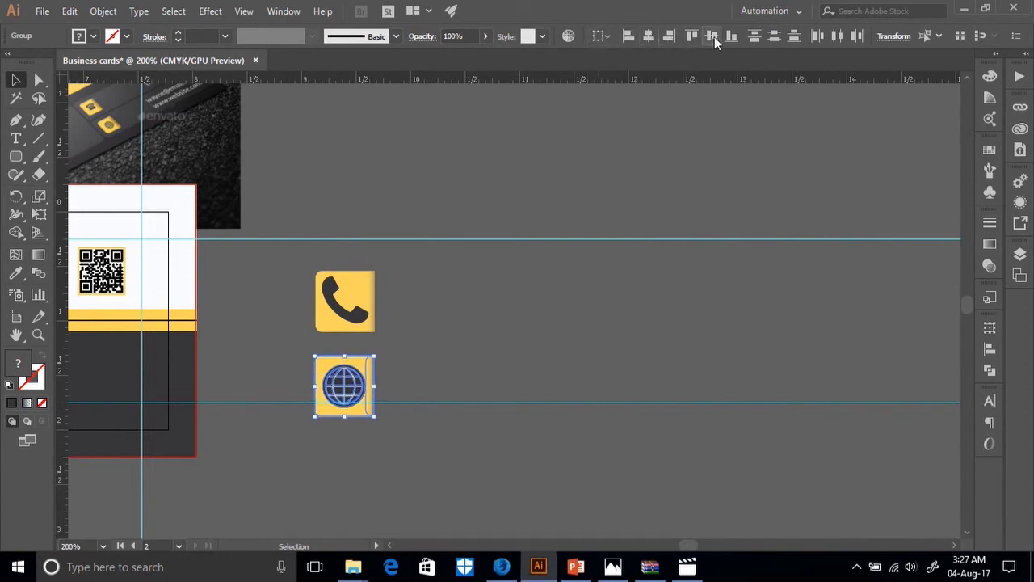
pyautogui.click(540, 322)
# Scale the phone and globe tiles down together to a much smaller size.
pyautogui.scroll(1, 534, 323)
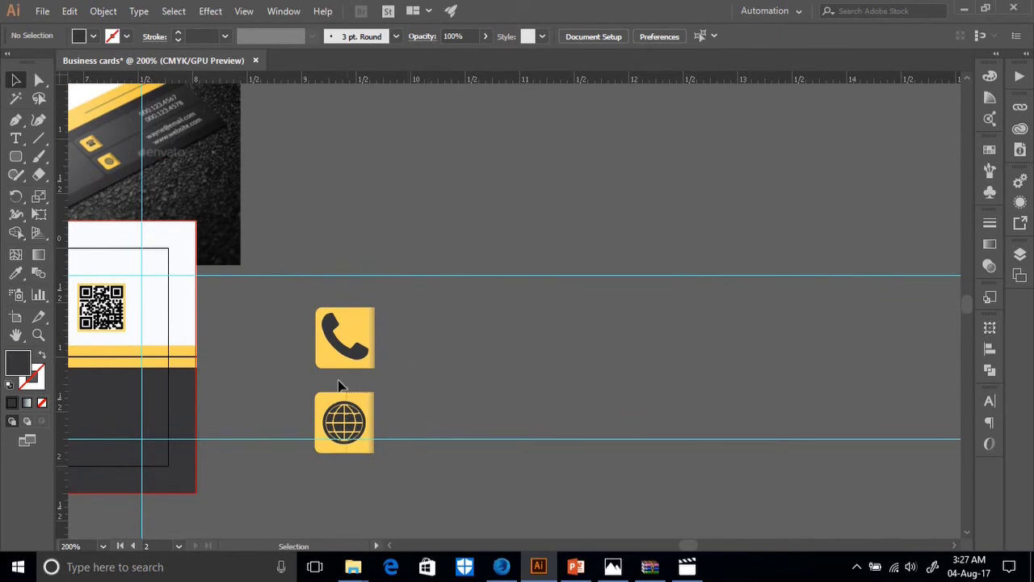
pyautogui.hotkey('ctrl', 'a')
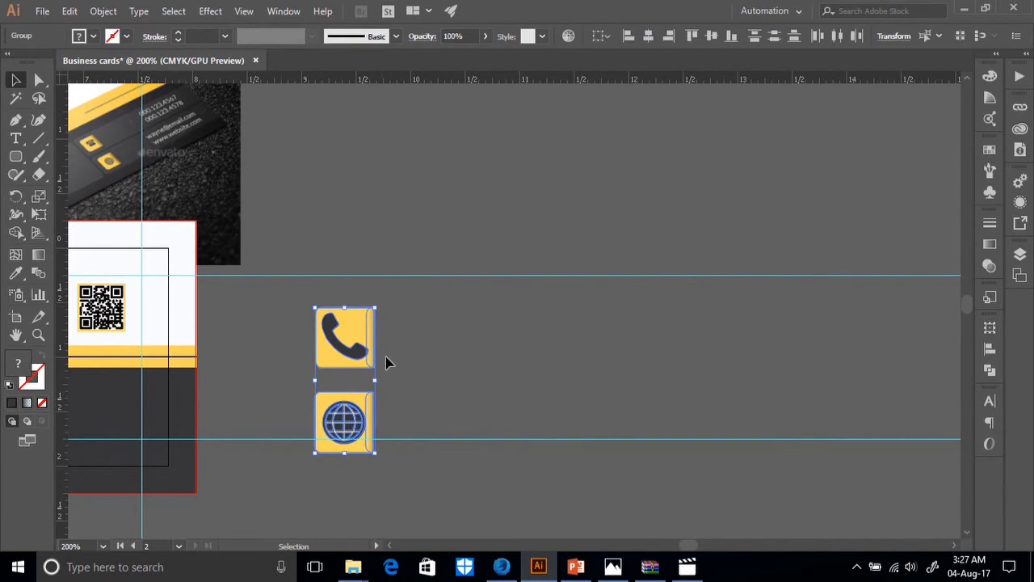
pyautogui.moveTo(380, 386); pyautogui.dragTo(349, 379)
pyautogui.hscroll(-1, 242, 420)
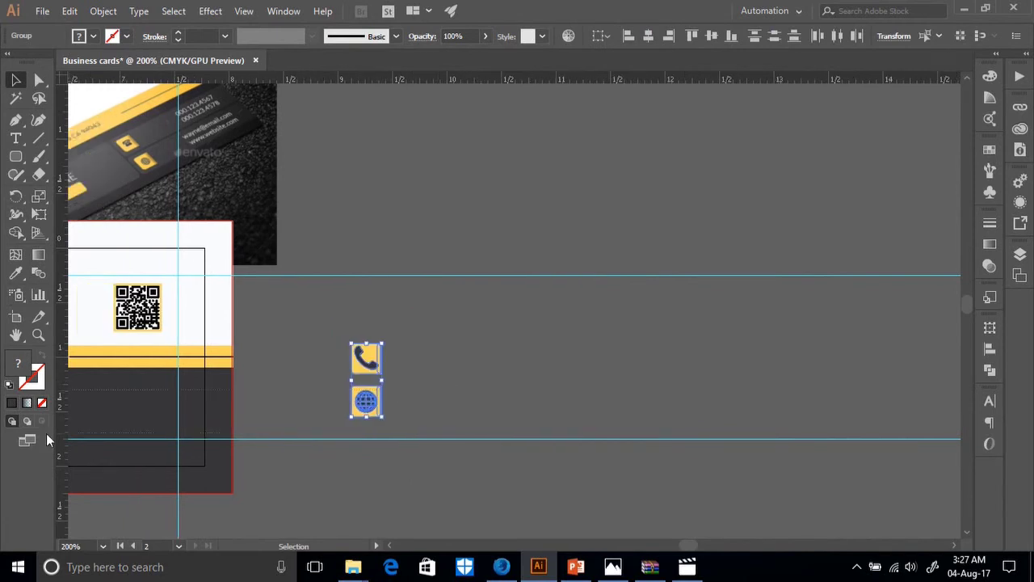
pyautogui.hscroll(-5, 500, 459)
pyautogui.click(618, 388)
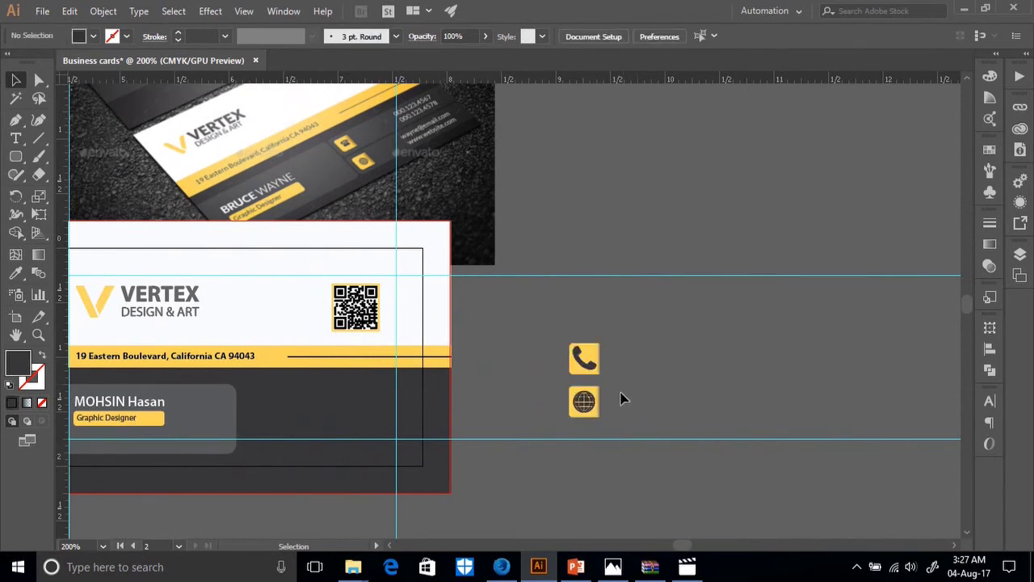
# Move the icon tiles onto the card's dark section and shorten the grey name box.
pyautogui.moveTo(580, 364); pyautogui.dragTo(292, 440)
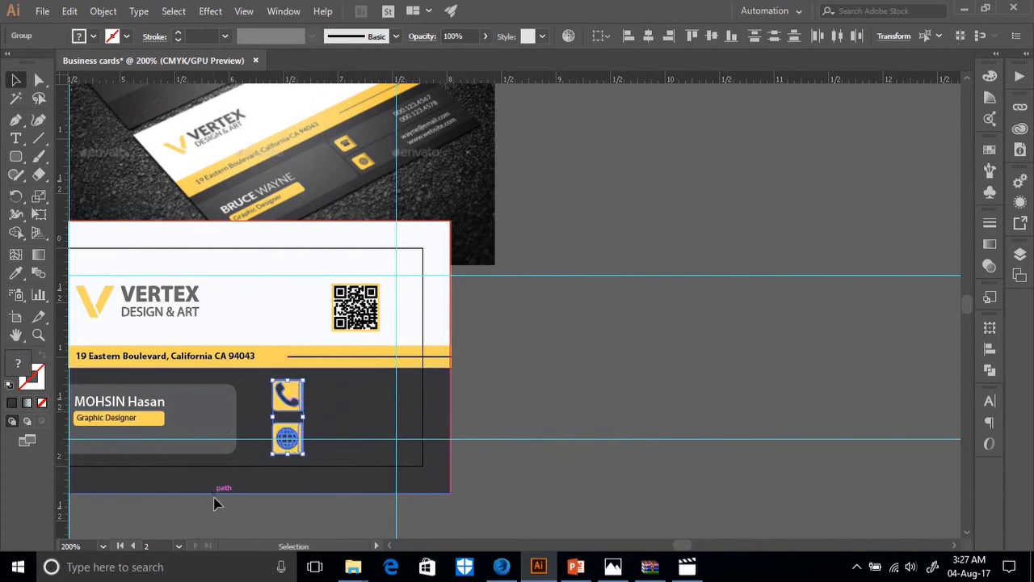
pyautogui.moveTo(217, 504); pyautogui.dragTo(332, 503)
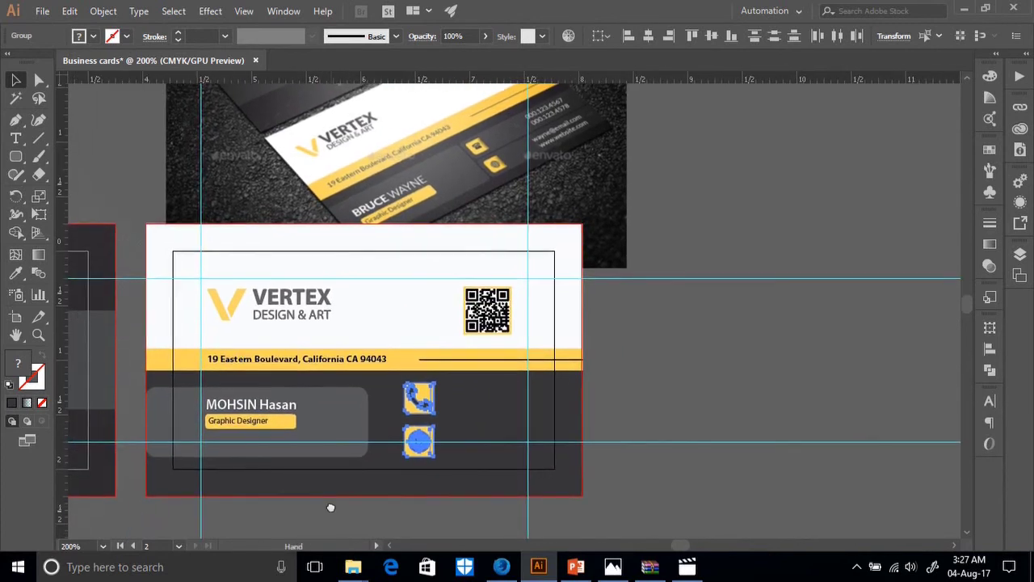
pyautogui.click(277, 455)
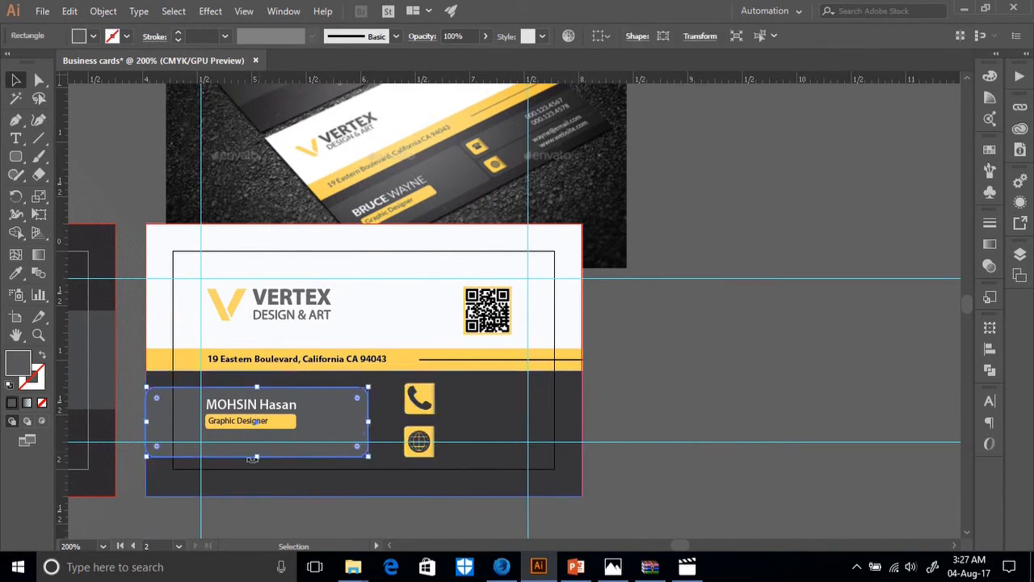
pyautogui.moveTo(259, 458); pyautogui.dragTo(262, 441)
# Group the name text with the Graphic Designer title.
pyautogui.click(280, 421)
pyautogui.keyDown('shift'); pyautogui.click(280, 410); pyautogui.keyUp('shift')
pyautogui.rightClick(279, 410)
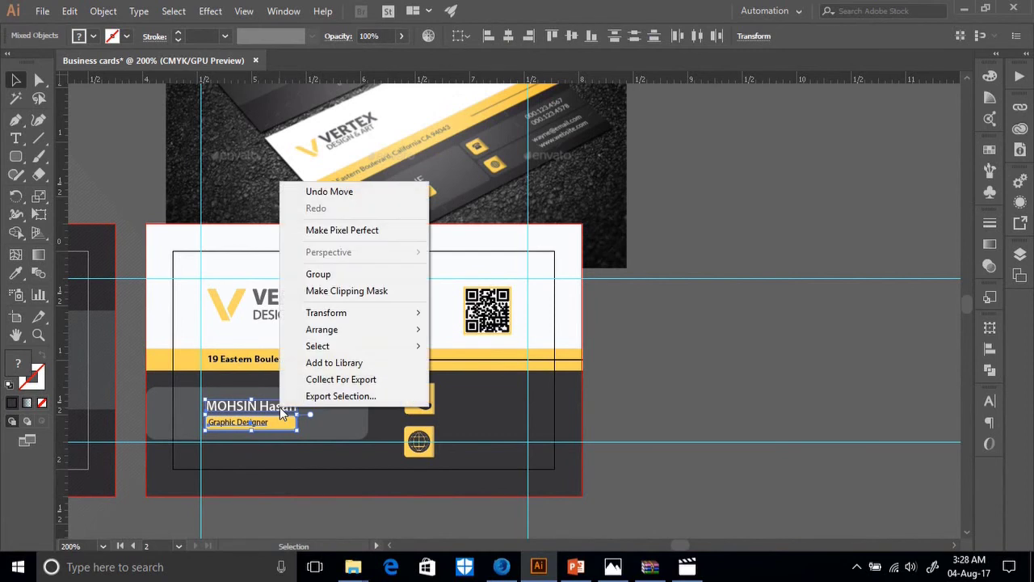
pyautogui.click(320, 275)
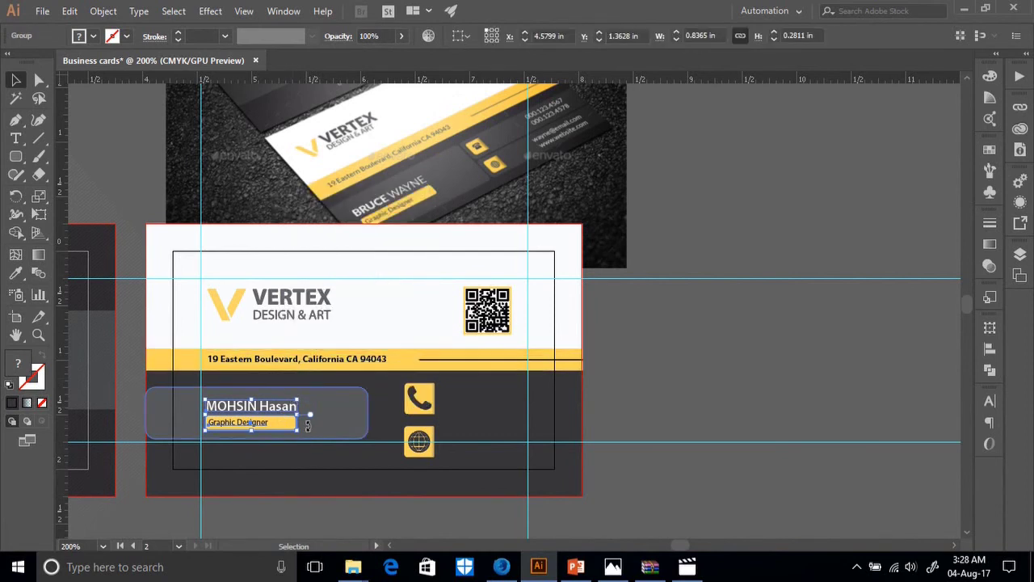
# Centre the name group vertically in the name box and nudge it up two steps.
pyautogui.click(365, 428)
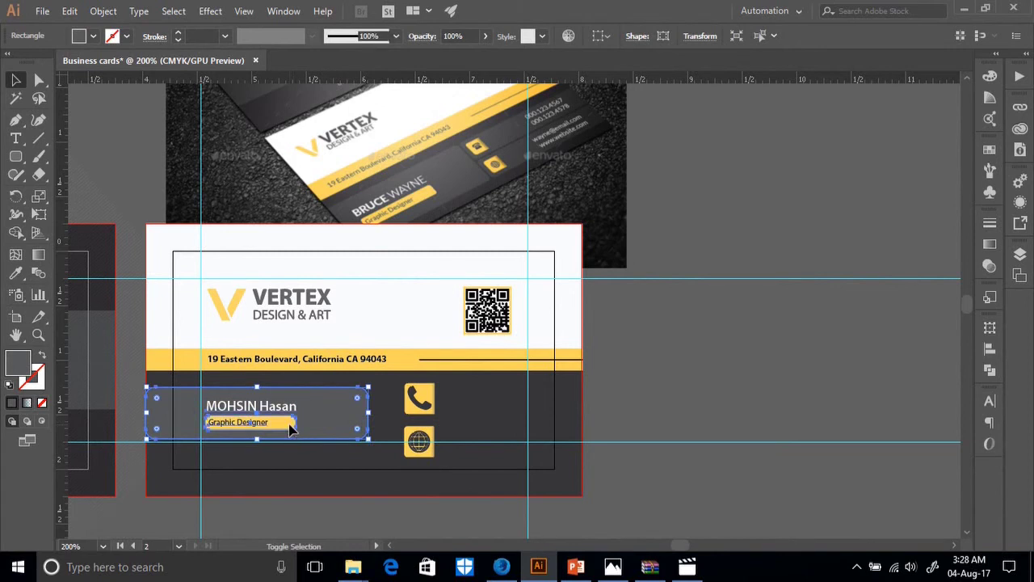
pyautogui.keyDown('shift'); pyautogui.click(289, 423); pyautogui.keyUp('shift')
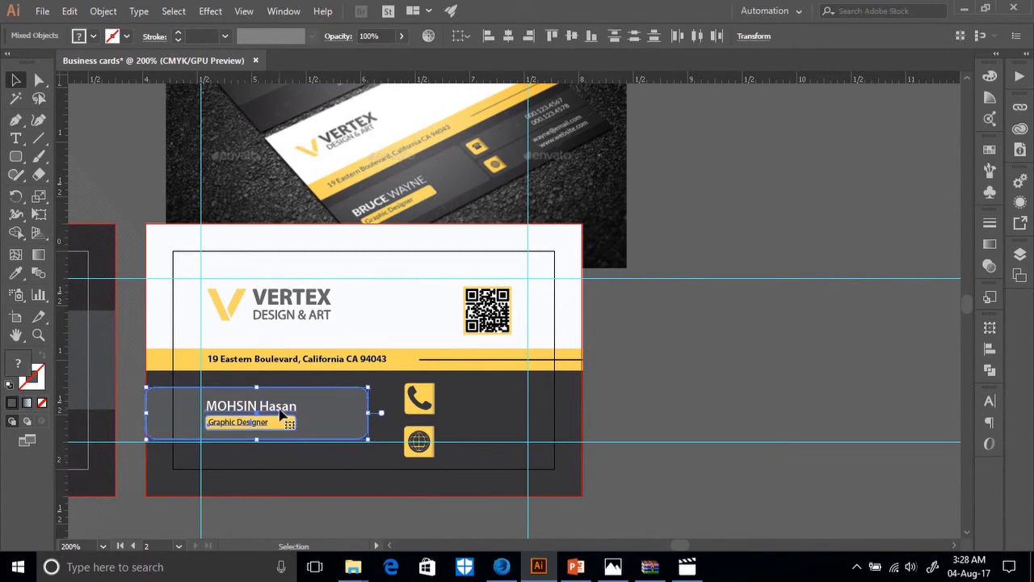
pyautogui.click(573, 37)
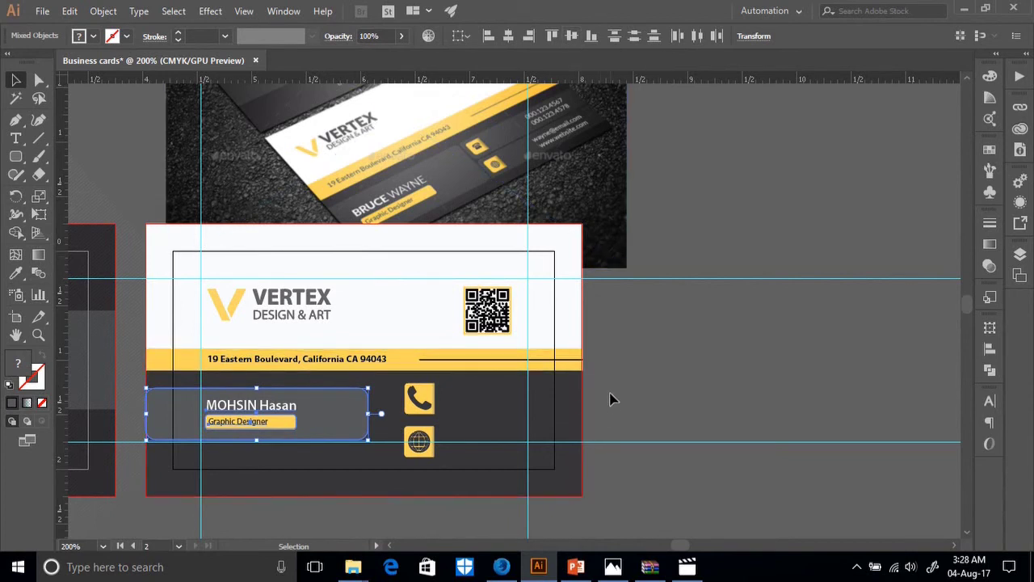
pyautogui.press('Up')
pyautogui.press('Up')
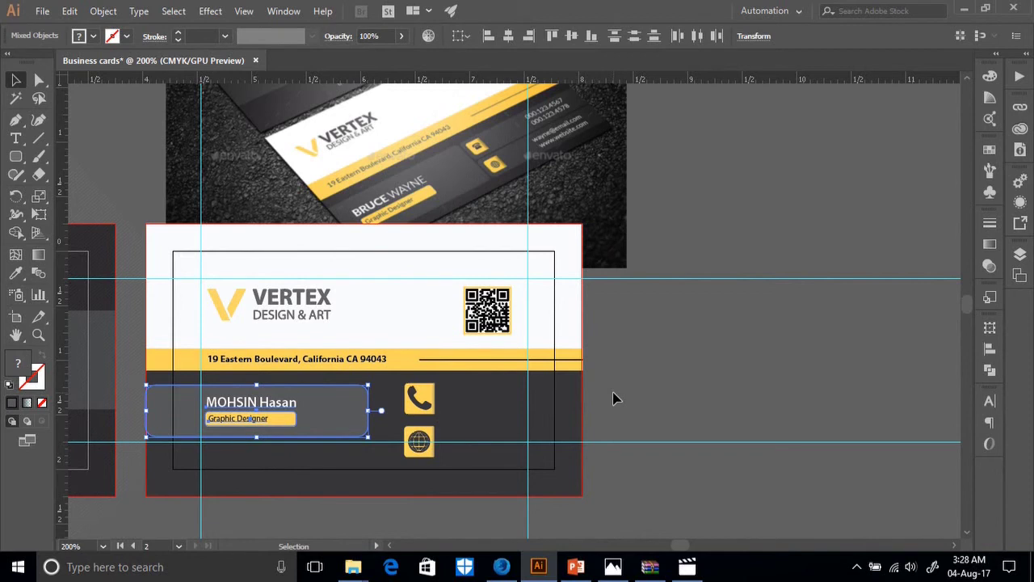
pyautogui.press('Up')
pyautogui.press('Up')
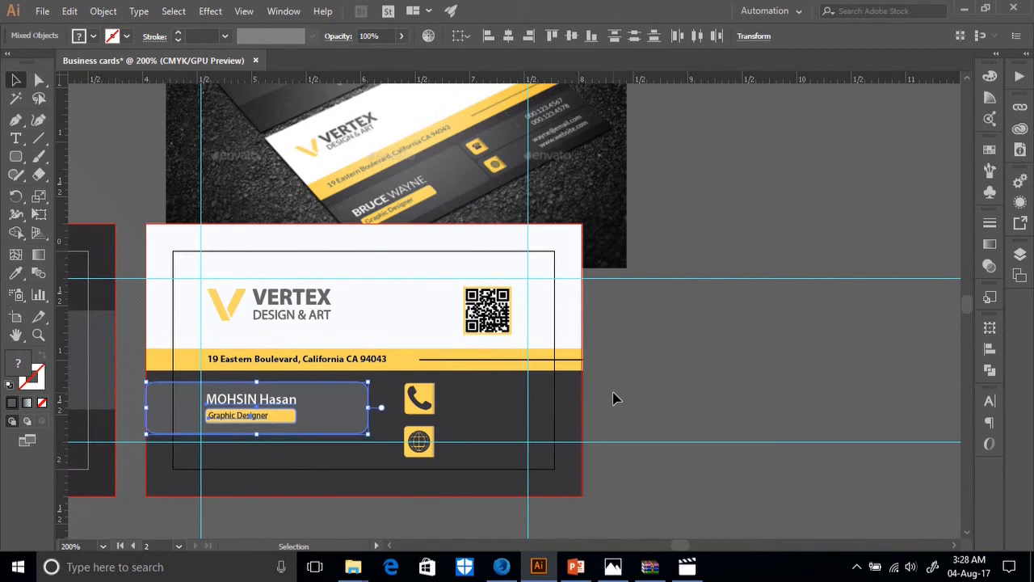
pyautogui.click(614, 398)
# Zoom in on the card's lower section and select the phone and globe tiles.
pyautogui.scroll(-4, 614, 397)
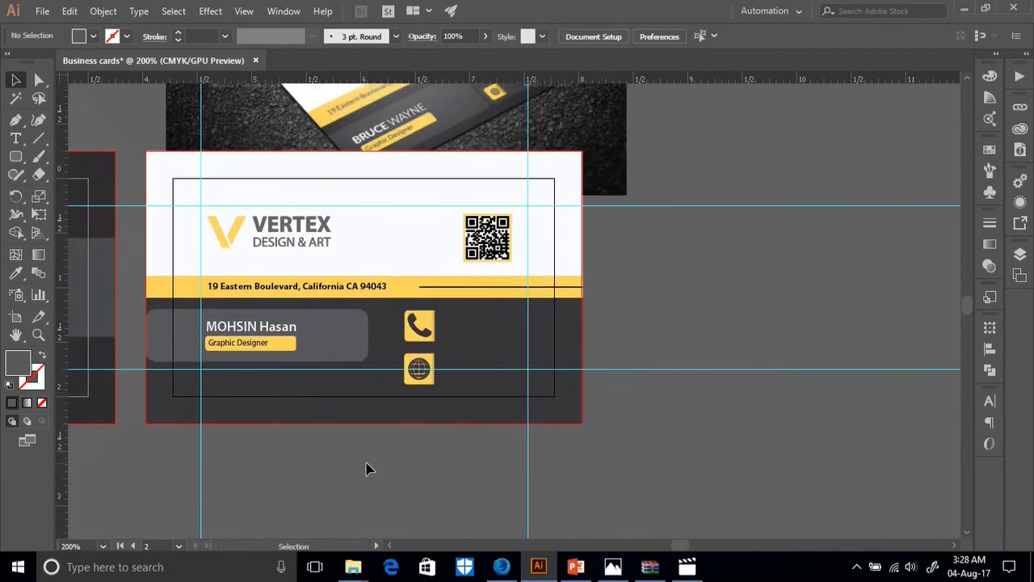
pyautogui.hotkey('ctrl', '=')
pyautogui.hotkey('ctrl', '=')
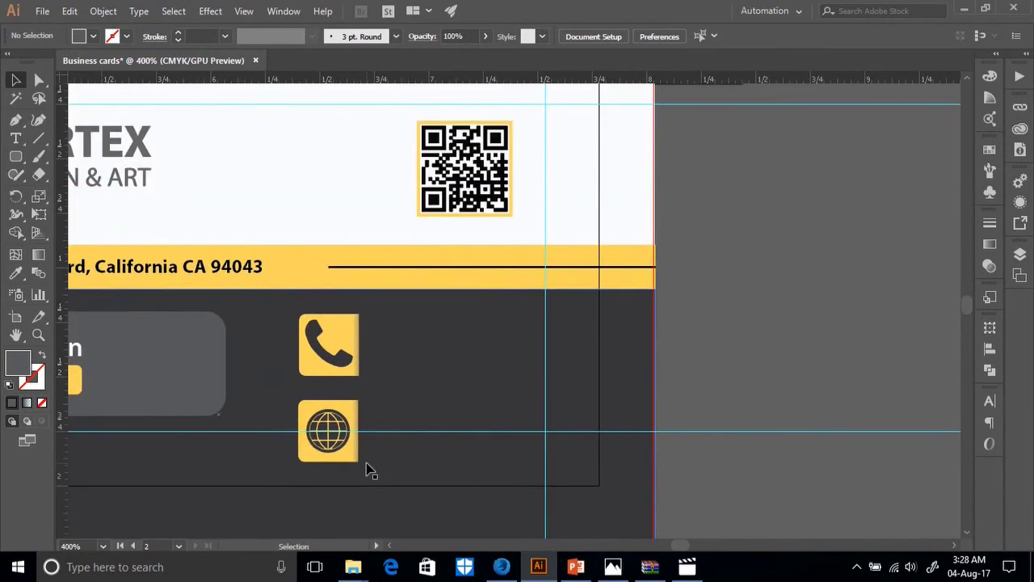
pyautogui.hscroll(-5, 469, 459)
pyautogui.scroll(-2, 525, 404)
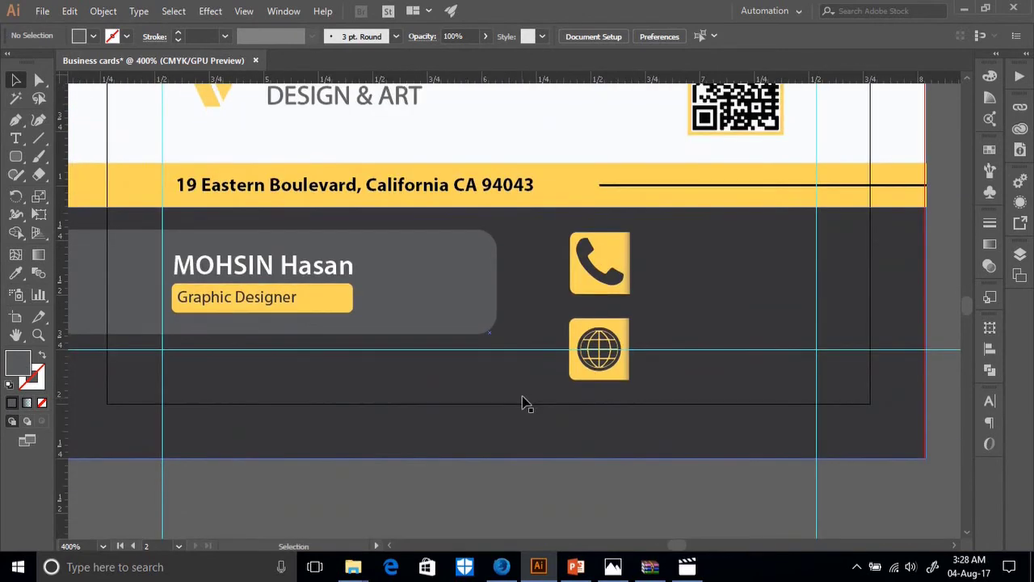
pyautogui.scroll(2, 557, 394)
pyautogui.click(597, 343)
pyautogui.click(599, 420)
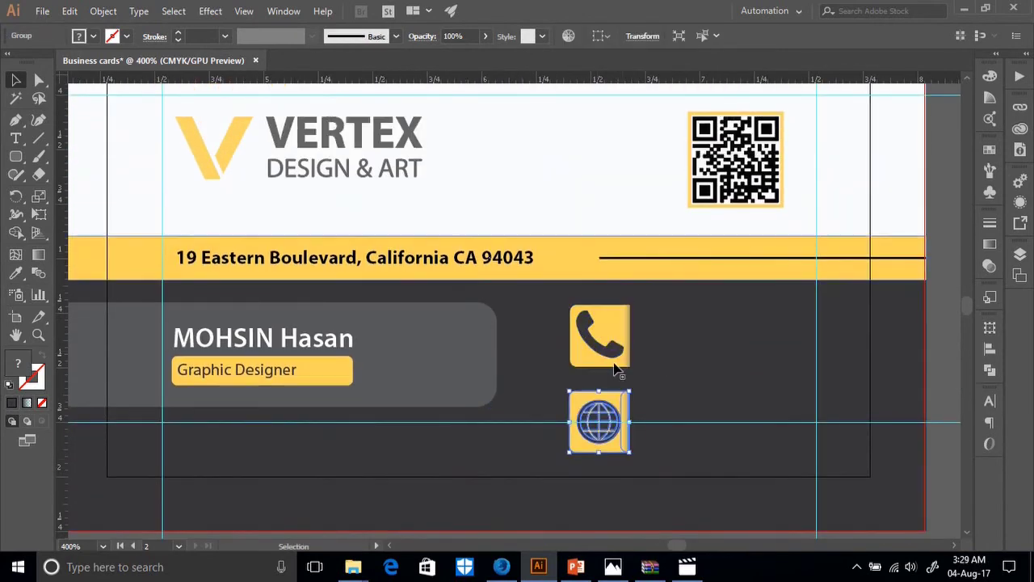
# Narrow both icon tiles and shift them slightly left toward the name box.
pyautogui.keyDown('shift'); pyautogui.click(600, 344); pyautogui.keyUp('shift')
pyautogui.moveTo(630, 378); pyautogui.dragTo(557, 344)
pyautogui.press('Left')
pyautogui.press('Left')
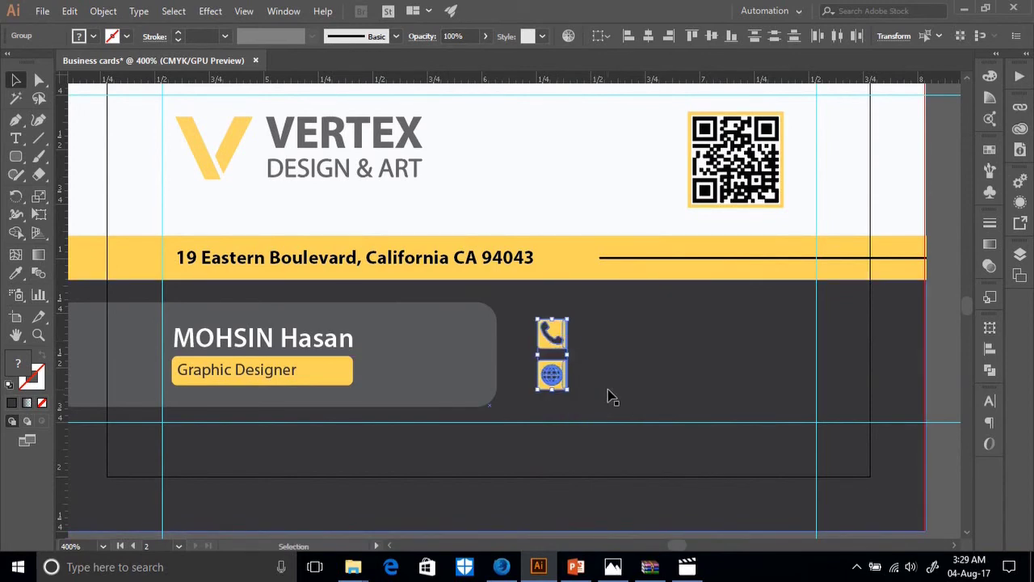
pyautogui.press('Right')
pyautogui.hotkey('ctrl', '-')
pyautogui.hotkey('ctrl', '-')
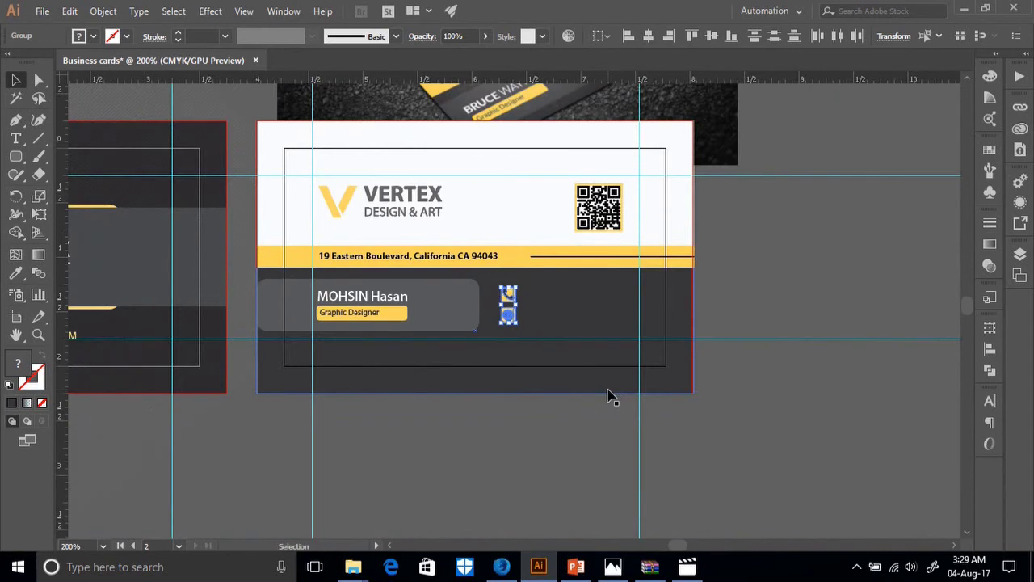
pyautogui.scroll(2, 565, 388)
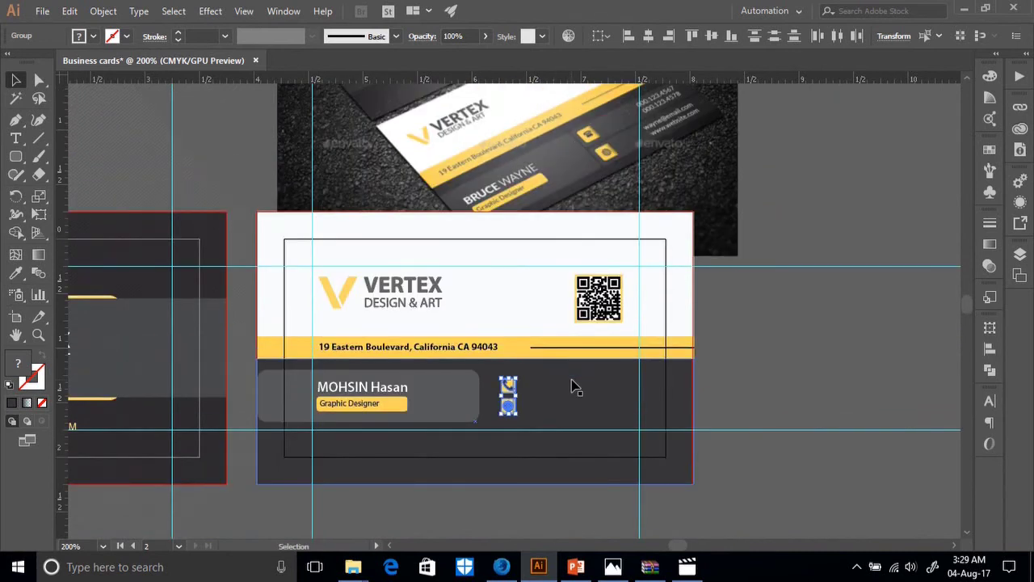
pyautogui.press('Left')
pyautogui.press('Left')
pyautogui.press('Left')
pyautogui.press('Left')
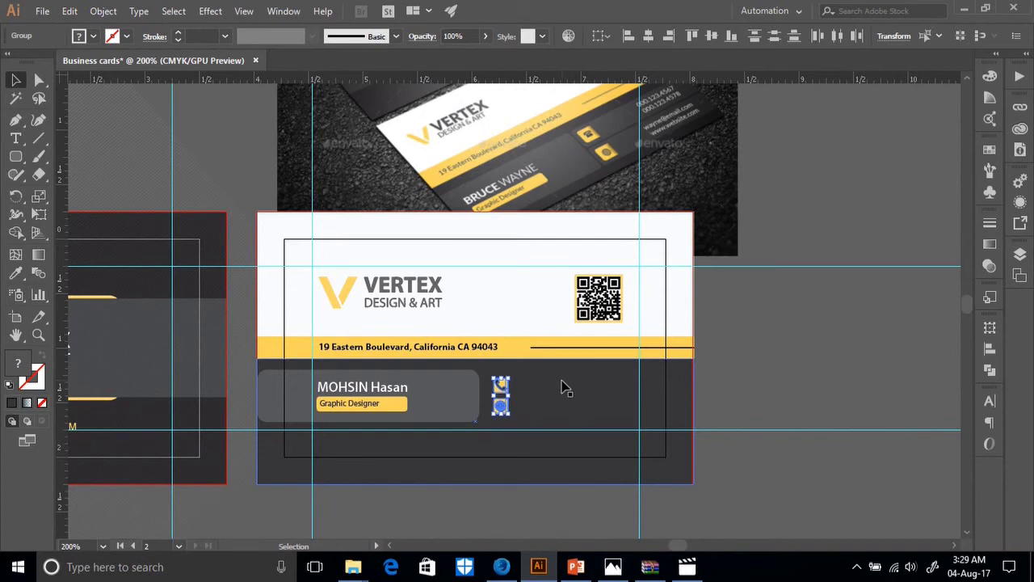
# Enlarge the phone and globe icons slightly together.
pyautogui.click(734, 397)
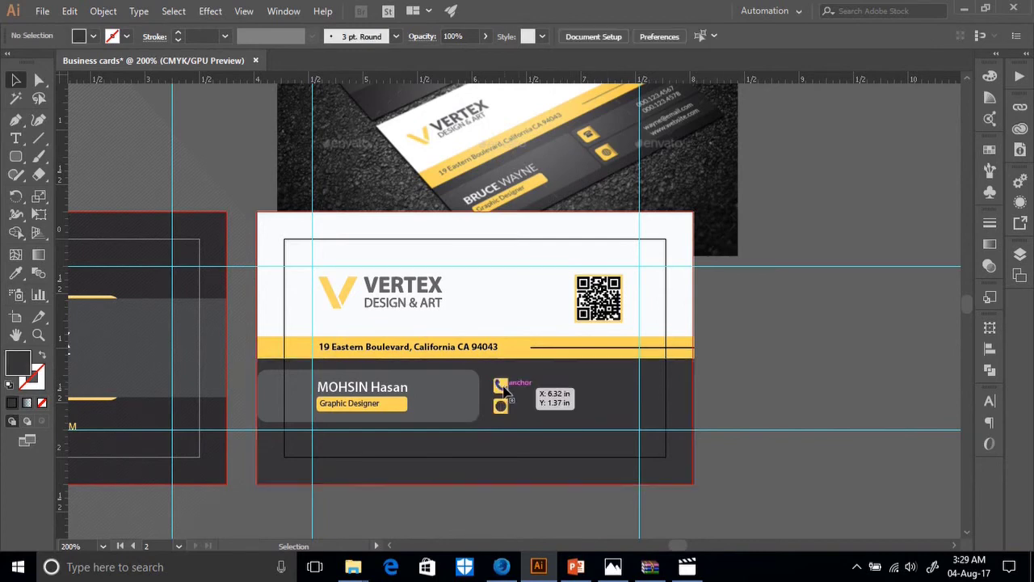
pyautogui.click(501, 385)
pyautogui.hotkey('ctrl', '=')
pyautogui.hotkey('ctrl', '=')
pyautogui.hotkey('ctrl', '=')
pyautogui.hotkey('ctrl', '=')
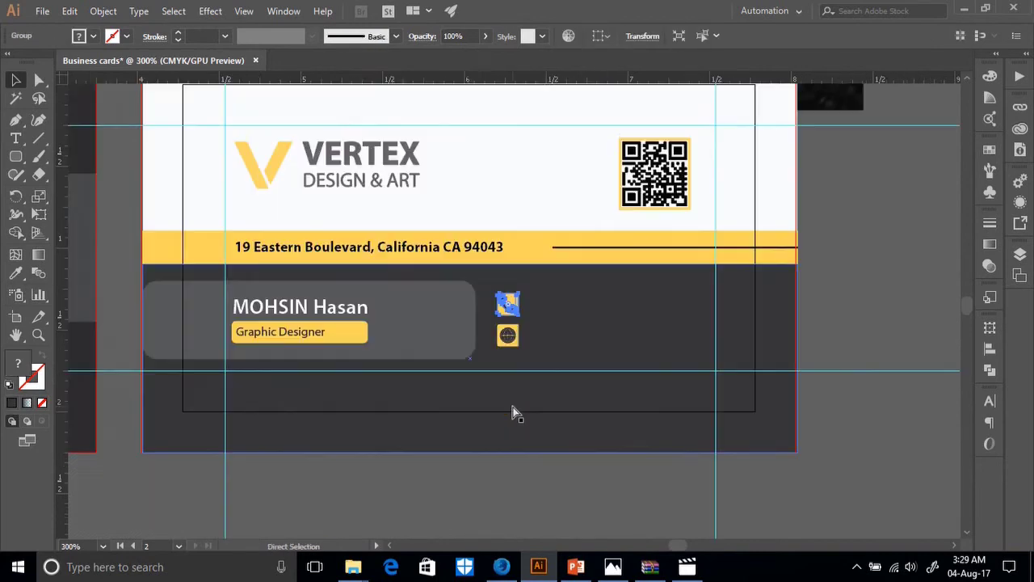
pyautogui.keyDown('shift'); pyautogui.click(500, 386); pyautogui.keyUp('shift')
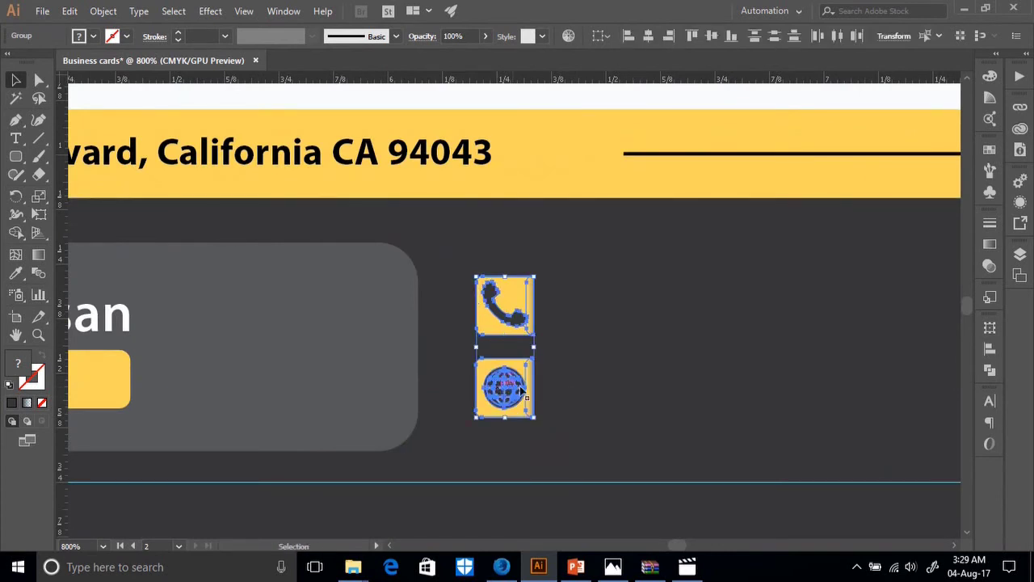
pyautogui.moveTo(531, 279); pyautogui.dragTo(506, 297)
pyautogui.click(590, 347)
# Set the grey name panel's corner radius to 0.06 in.
pyautogui.press('a')
pyautogui.hotkey('ctrl', '0')
pyautogui.press('v')
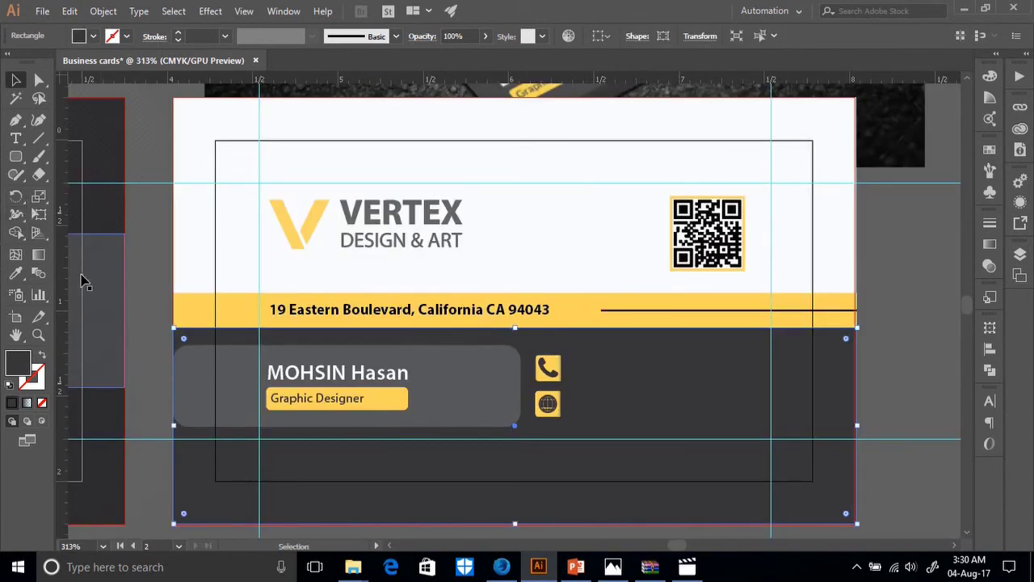
pyautogui.scroll(3, 379, 379)
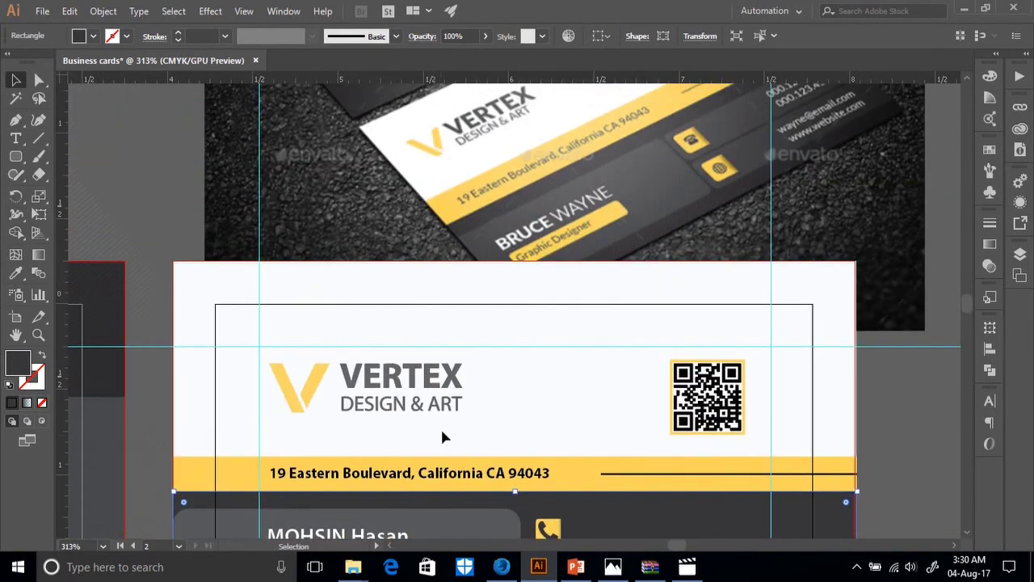
pyautogui.scroll(-2, 436, 446)
pyautogui.click(457, 465)
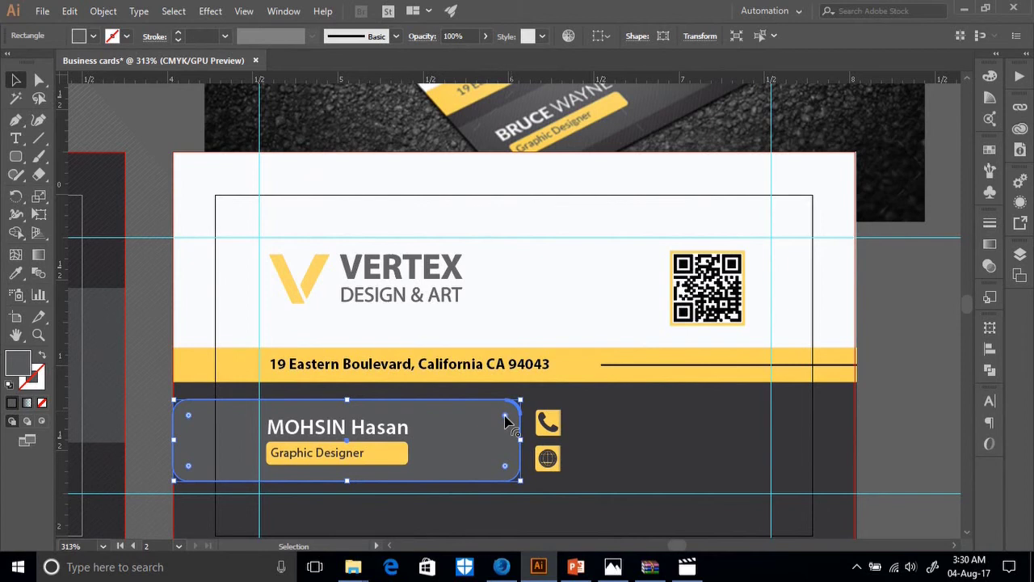
pyautogui.moveTo(507, 417); pyautogui.dragTo(529, 407)
pyautogui.hotkey('ctrl', 'z')
pyautogui.moveTo(506, 416); pyautogui.dragTo(518, 418)
# Duplicate the rounded name panel to the right, behind the phone and globe icons.
pyautogui.click(650, 439)
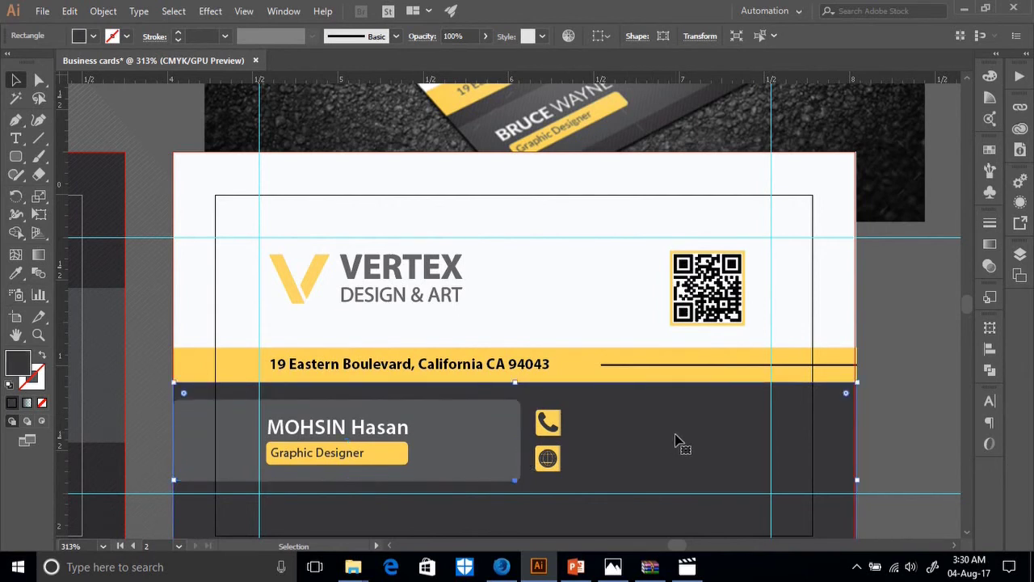
pyautogui.click(400, 440)
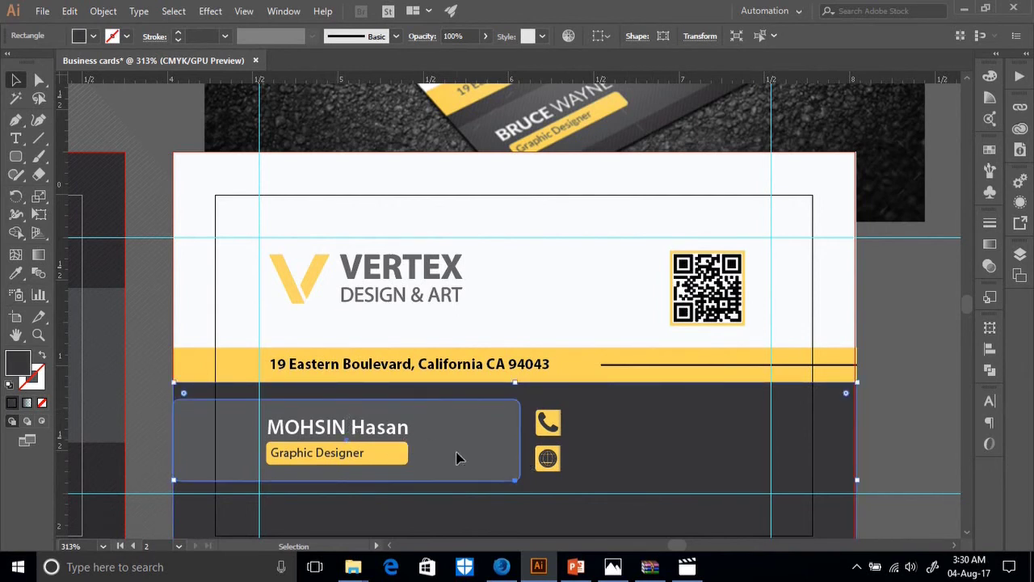
pyautogui.moveTo(457, 454); pyautogui.dragTo(810, 460)
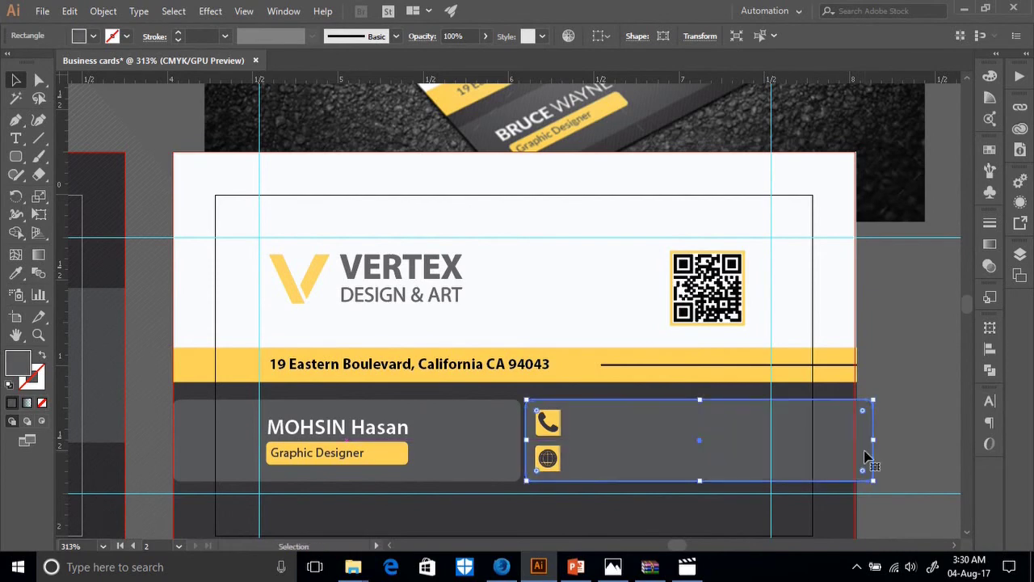
pyautogui.scroll(1, 594, 485)
pyautogui.scroll(6, 593, 485)
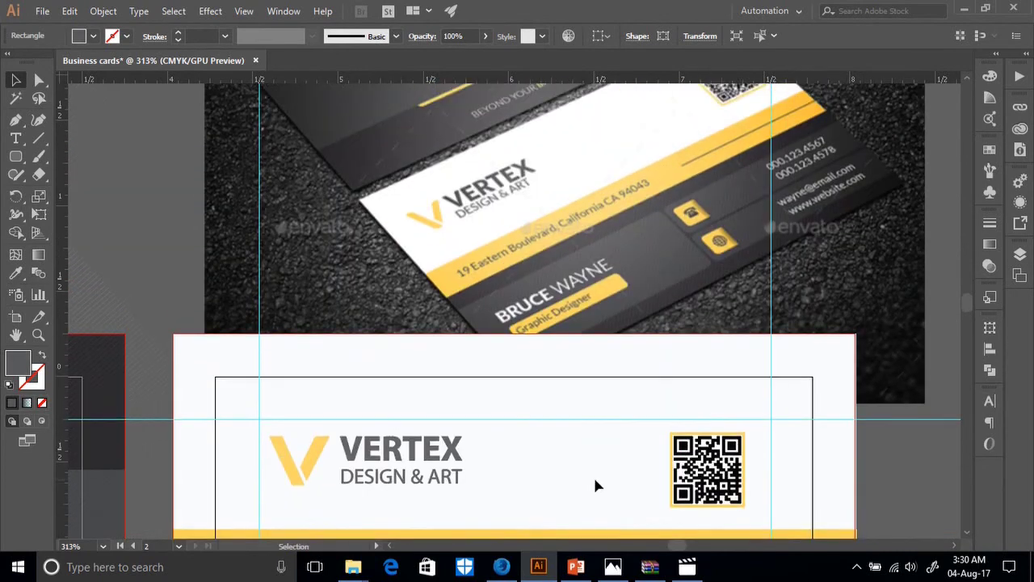
pyautogui.scroll(-3, 594, 485)
pyautogui.scroll(-5, 595, 485)
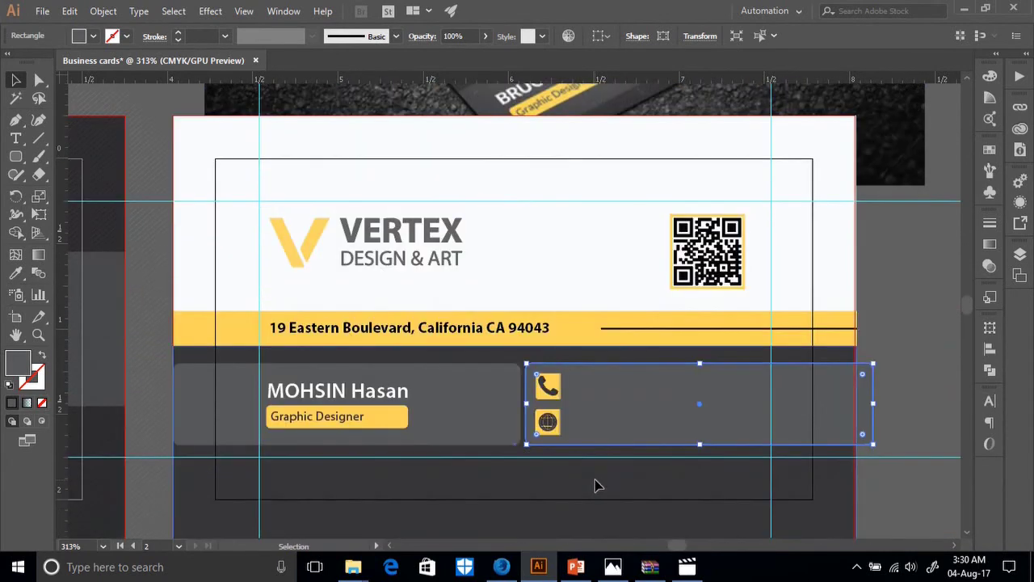
# Centre the two selected panels horizontally using the Align panel.
pyautogui.keyDown('shift'); pyautogui.click(500, 436); pyautogui.keyUp('shift')
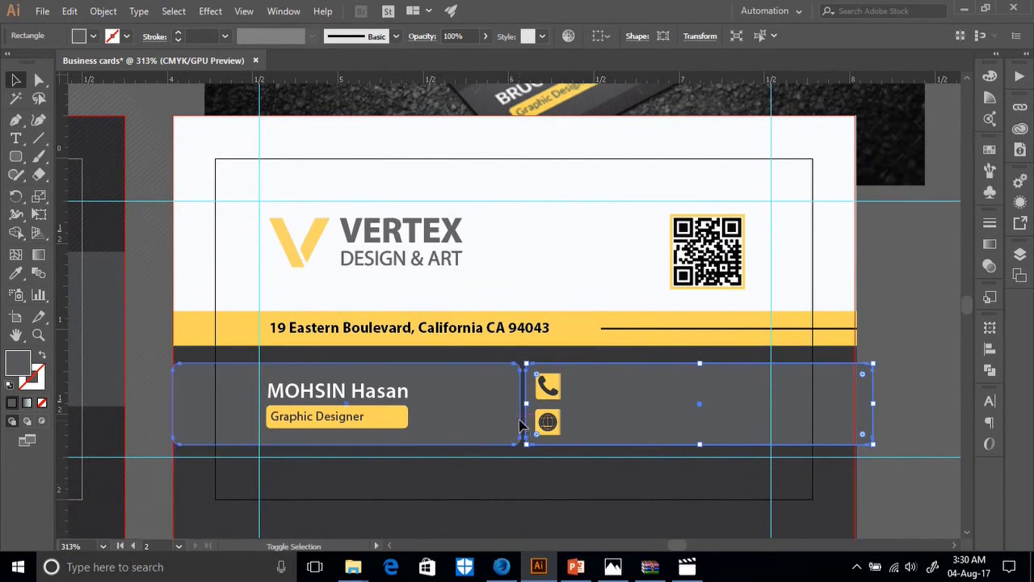
pyautogui.click(596, 36)
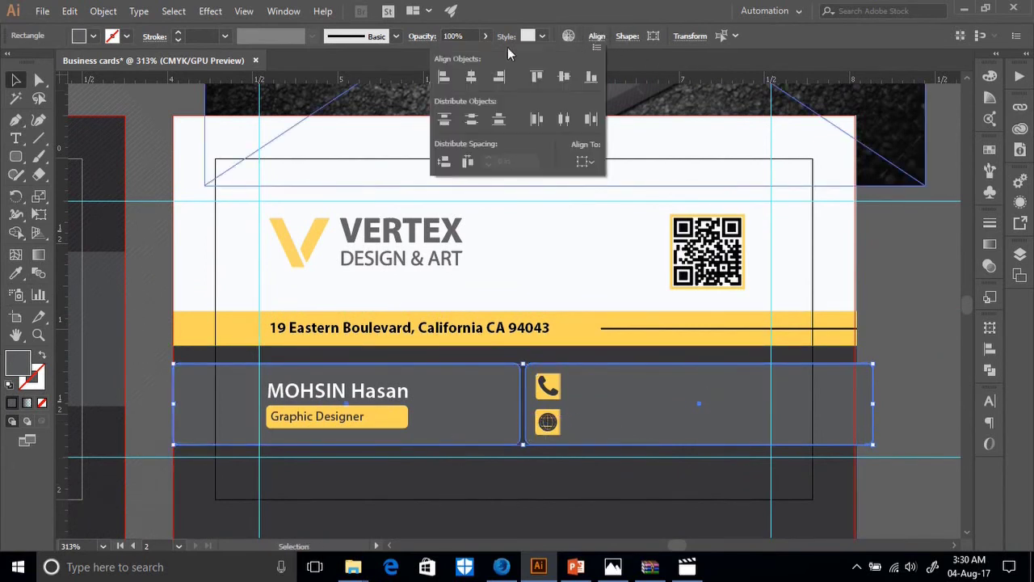
pyautogui.click(553, 35)
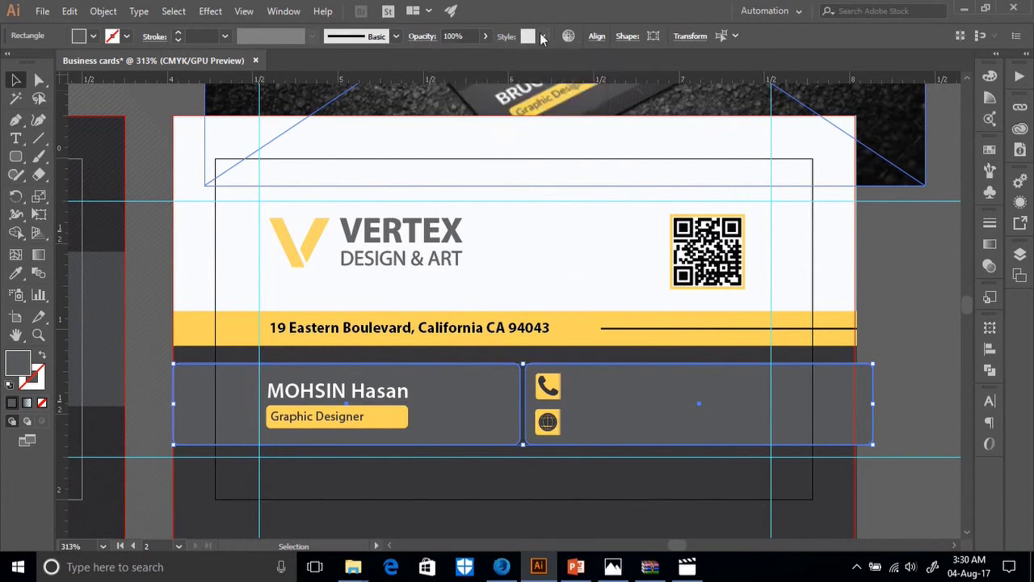
pyautogui.click(597, 36)
pyautogui.click(598, 38)
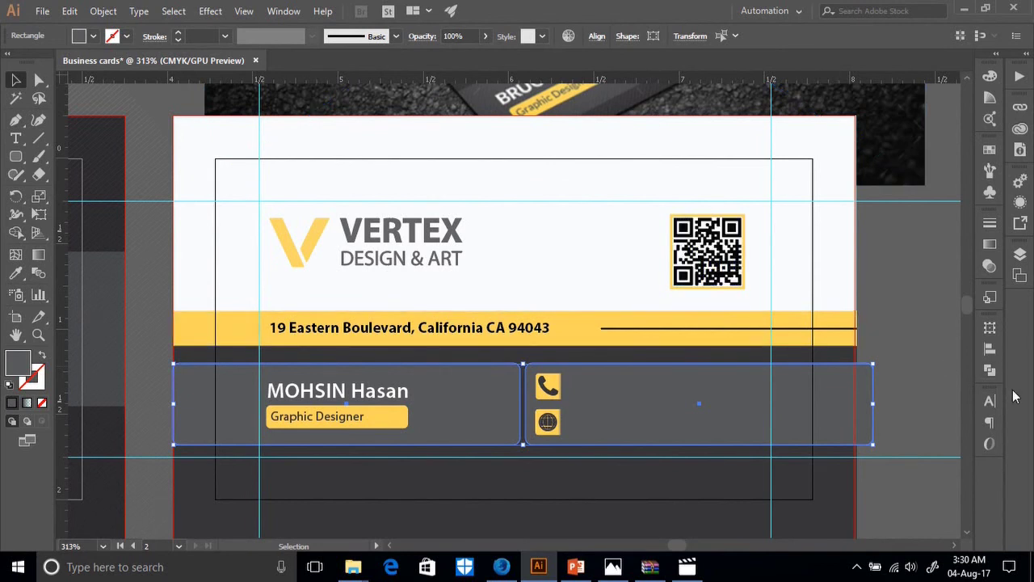
pyautogui.click(992, 375)
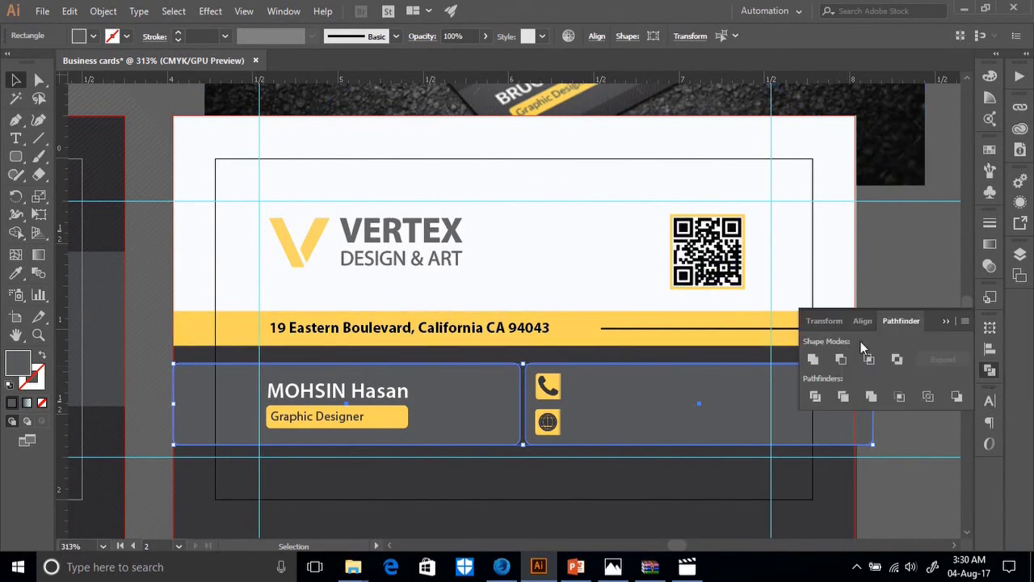
pyautogui.click(988, 351)
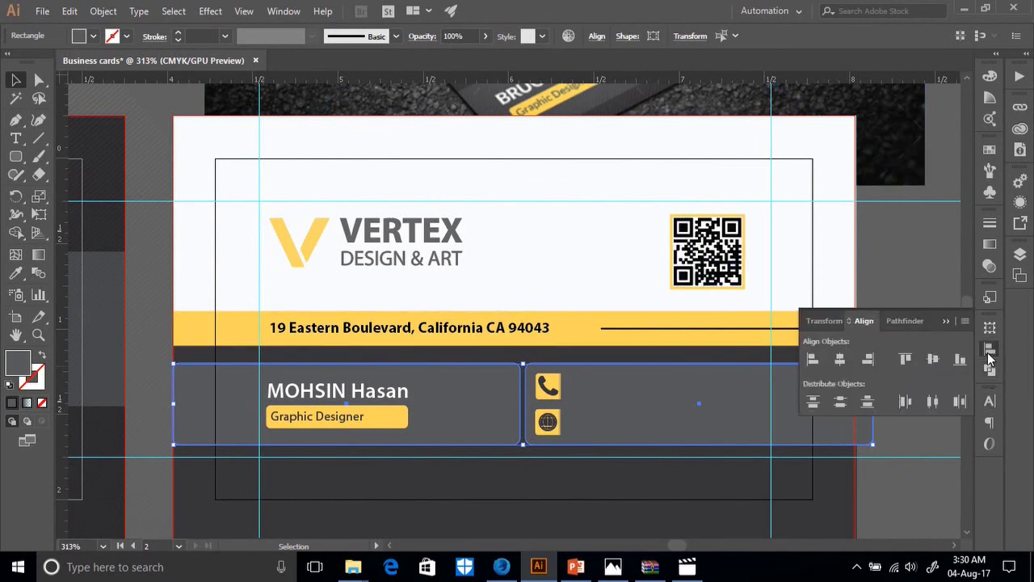
pyautogui.click(838, 364)
pyautogui.scroll(4, 662, 401)
pyautogui.scroll(-5, 662, 402)
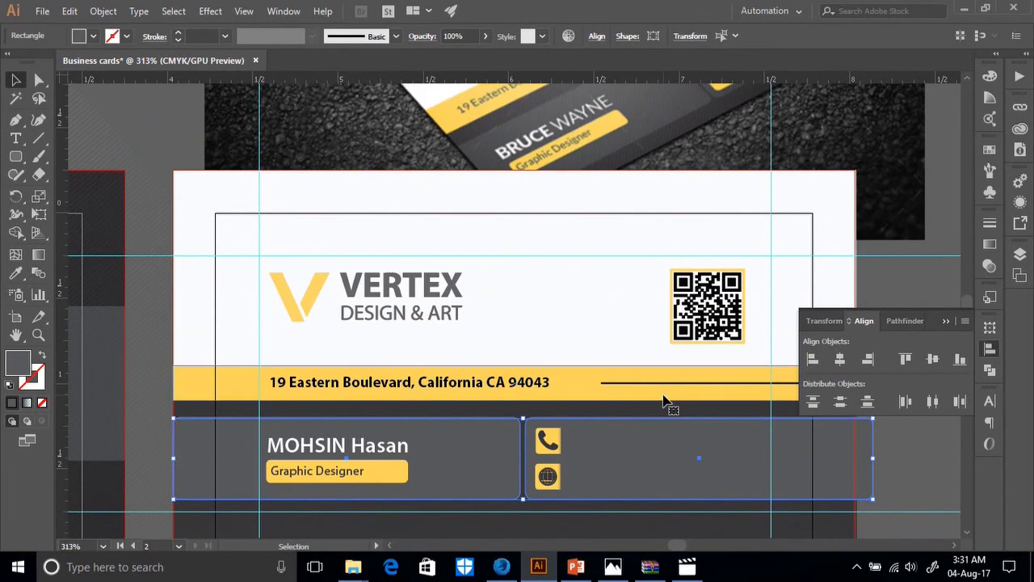
# Group the two panels and centre the group horizontally on the artboard.
pyautogui.rightClick(626, 379)
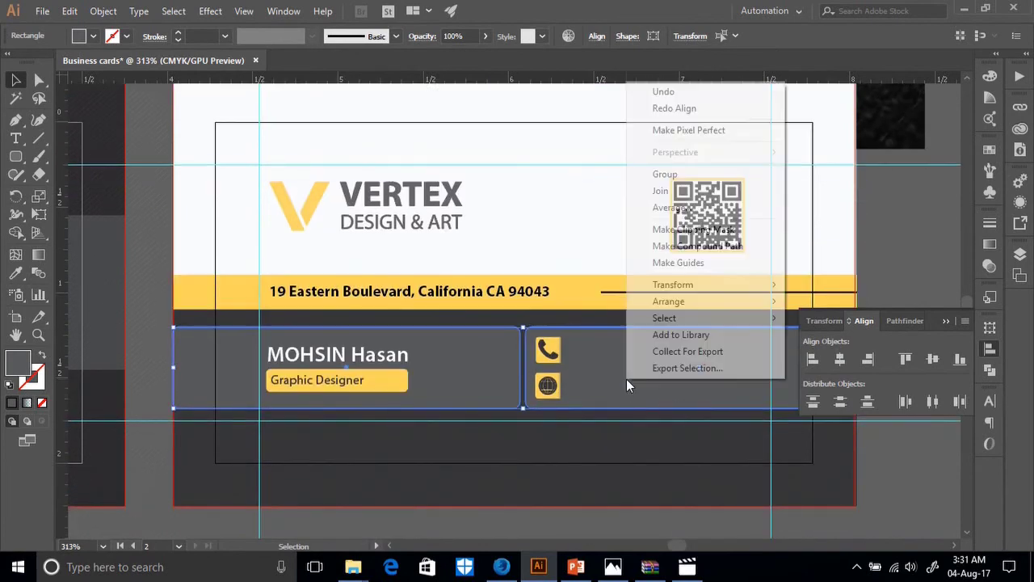
pyautogui.click(670, 181)
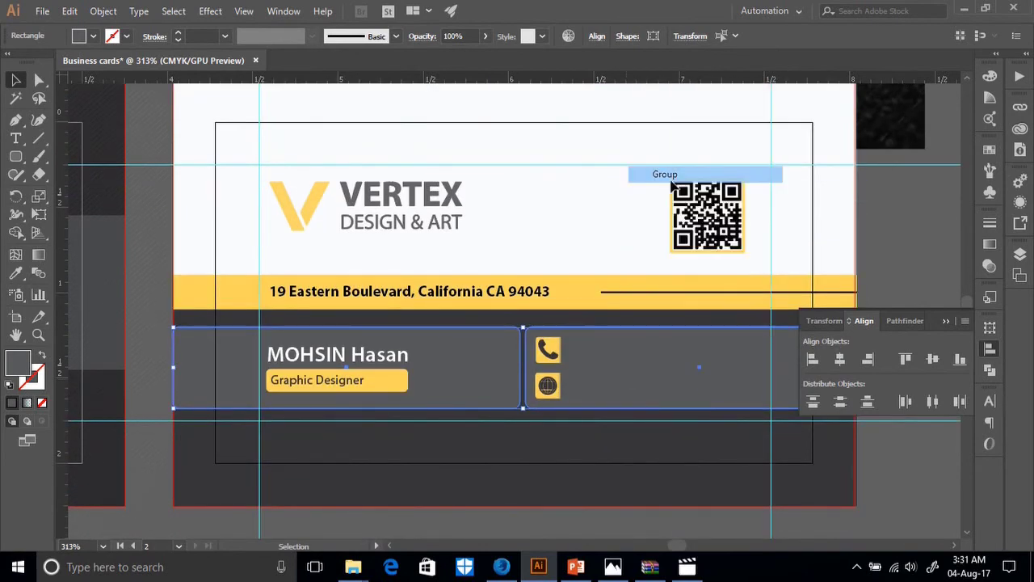
pyautogui.scroll(1, 571, 172)
pyautogui.click(601, 37)
pyautogui.click(647, 86)
pyautogui.click(646, 42)
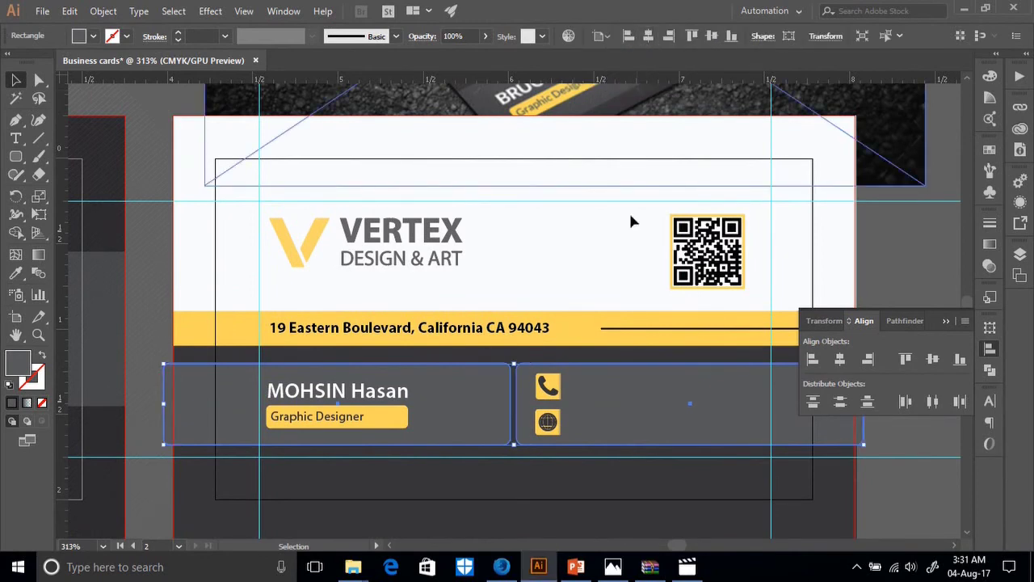
# Select the address text and the Graphic Designer label.
pyautogui.scroll(4, 616, 393)
pyautogui.scroll(-2, 623, 398)
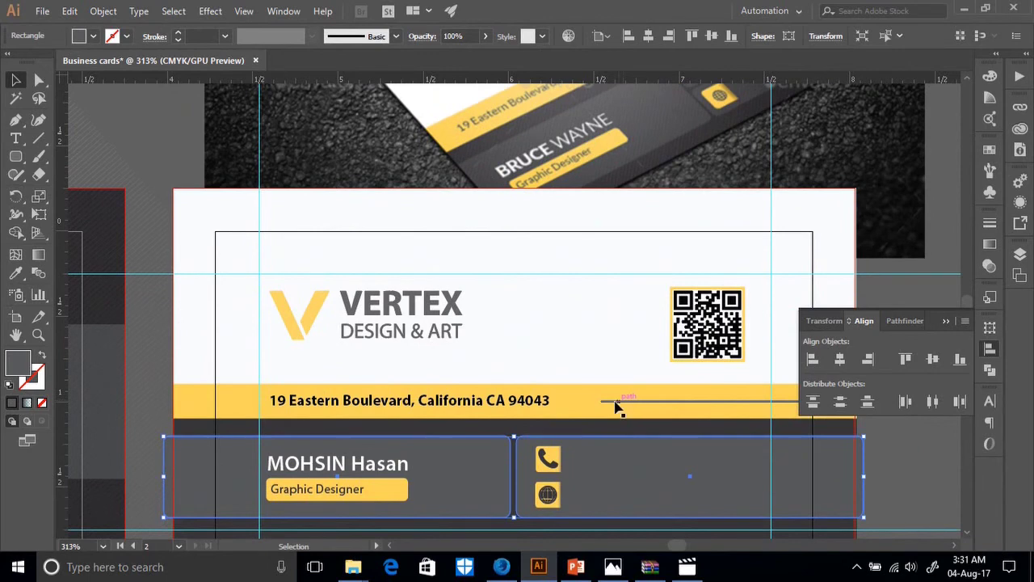
pyautogui.scroll(1, 558, 434)
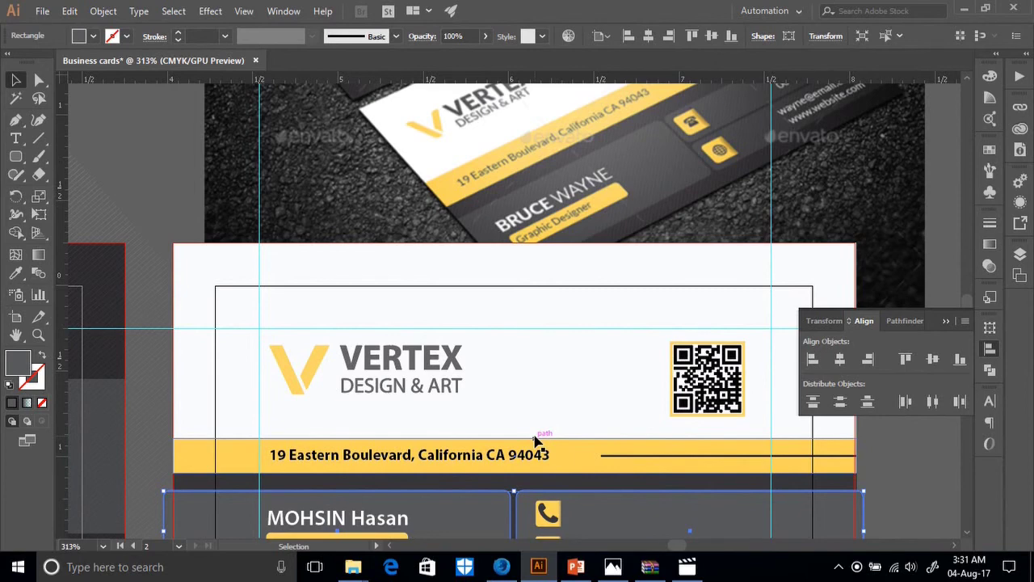
pyautogui.click(530, 458)
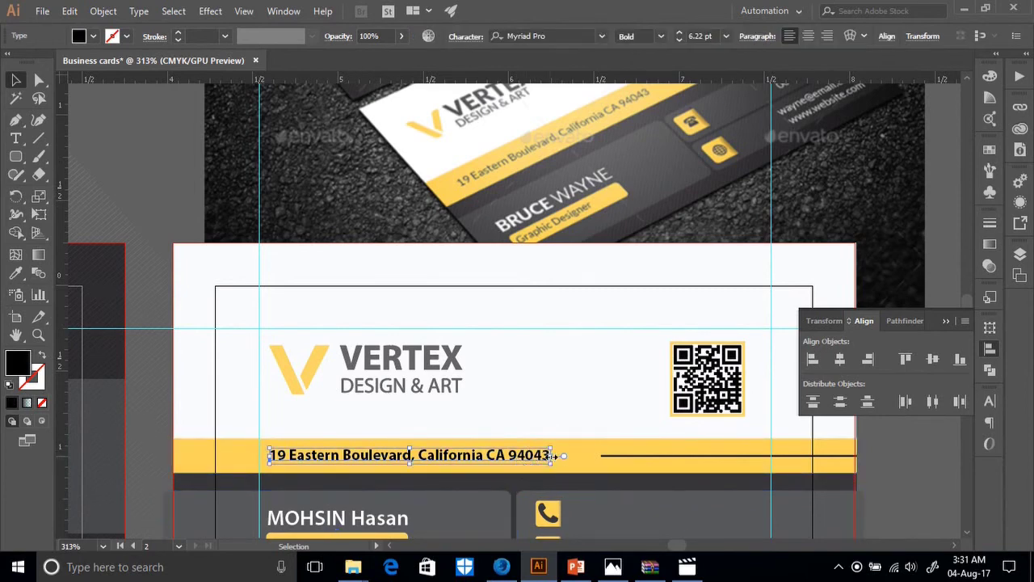
pyautogui.scroll(-1, 551, 453)
pyautogui.scroll(1, 556, 444)
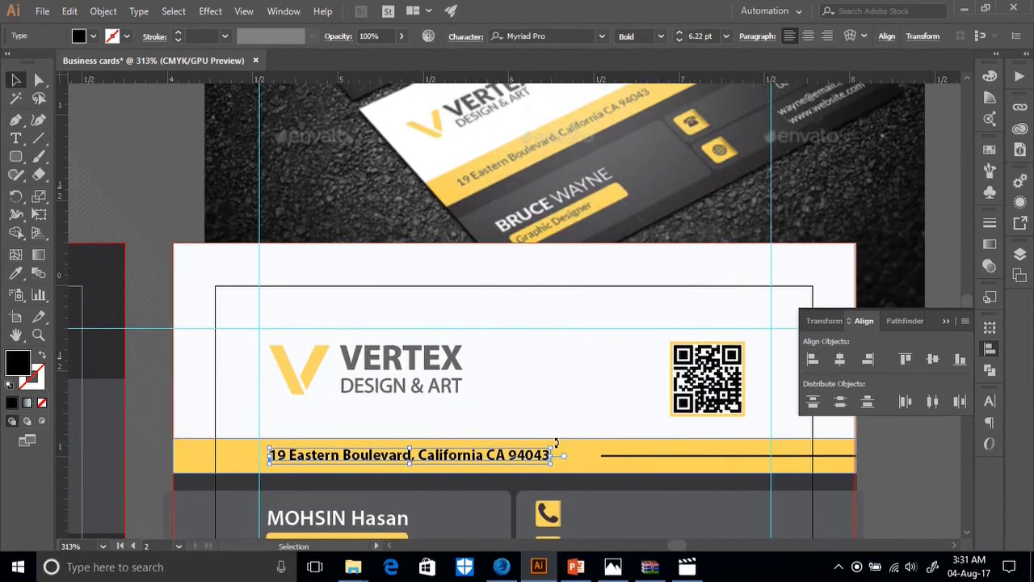
pyautogui.scroll(-1, 556, 444)
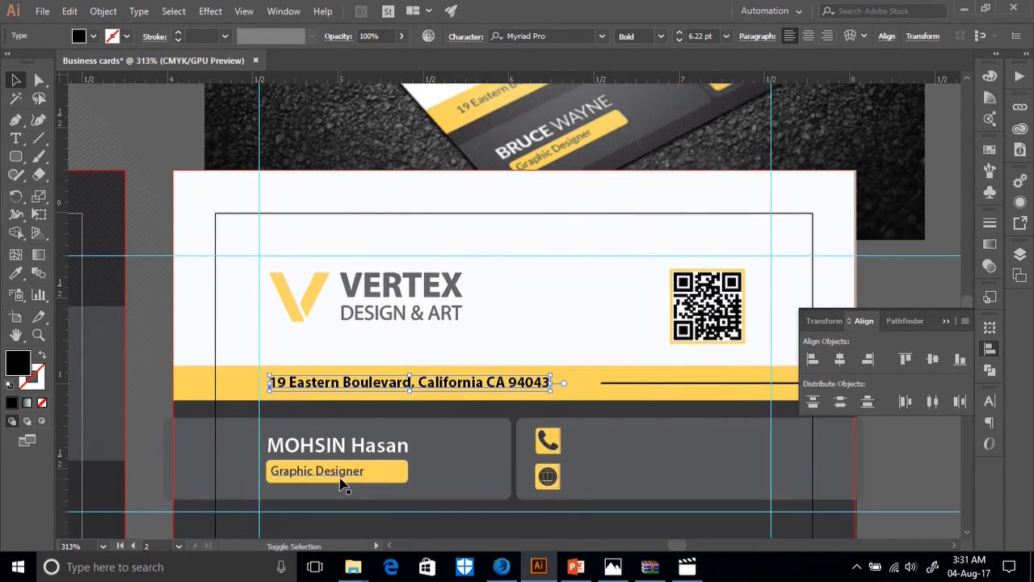
pyautogui.keyDown('shift'); pyautogui.click(341, 483); pyautogui.keyUp('shift')
pyautogui.scroll(-1, 525, 481)
# Nudge the dark background and globe icon slightly left, then undo the move.
pyautogui.click(555, 483)
pyautogui.keyDown('shift'); pyautogui.click(553, 395); pyautogui.keyUp('shift')
pyautogui.moveTo(553, 389); pyautogui.dragTo(547, 389)
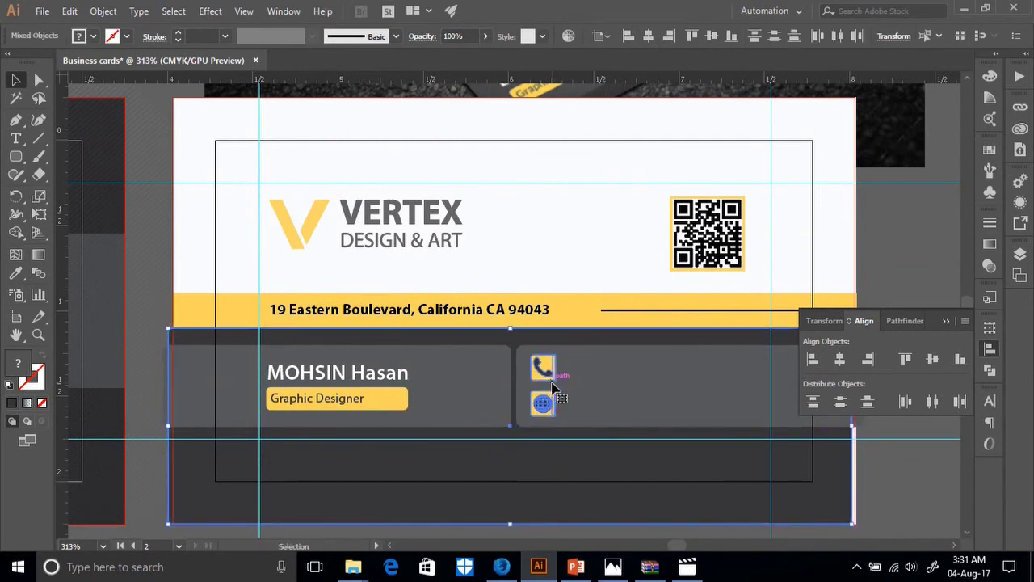
pyautogui.press('a')
pyautogui.hotkey('ctrl', 'z')
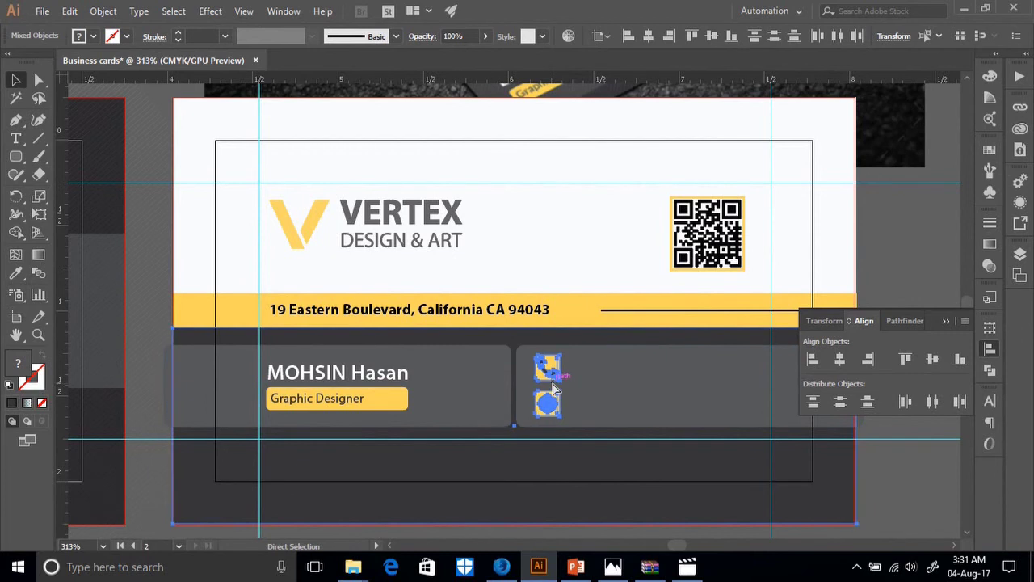
pyautogui.press('v')
# Select the grouped phone and globe icons on the grey icon panel.
pyautogui.click(904, 494)
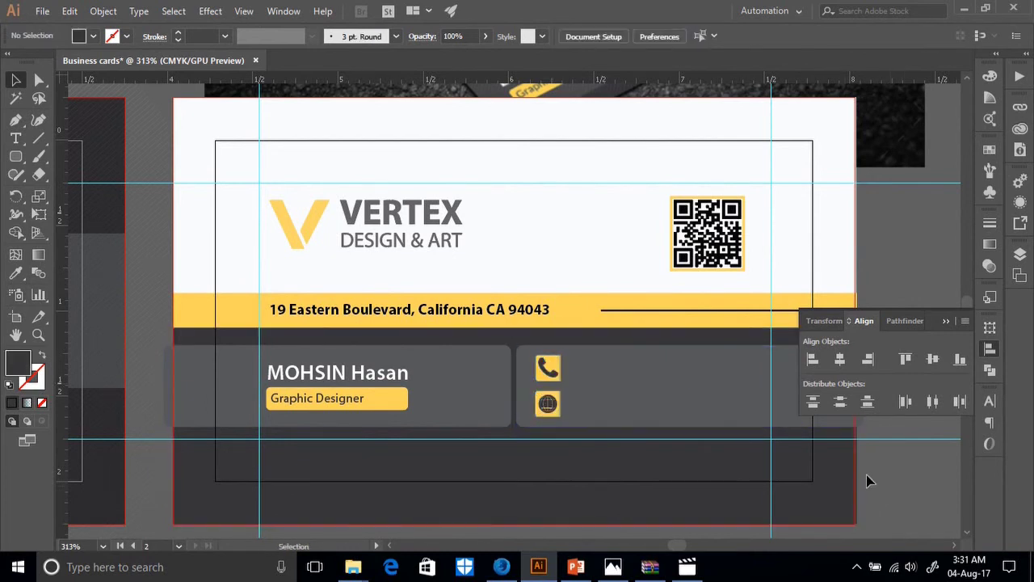
pyautogui.click(563, 406)
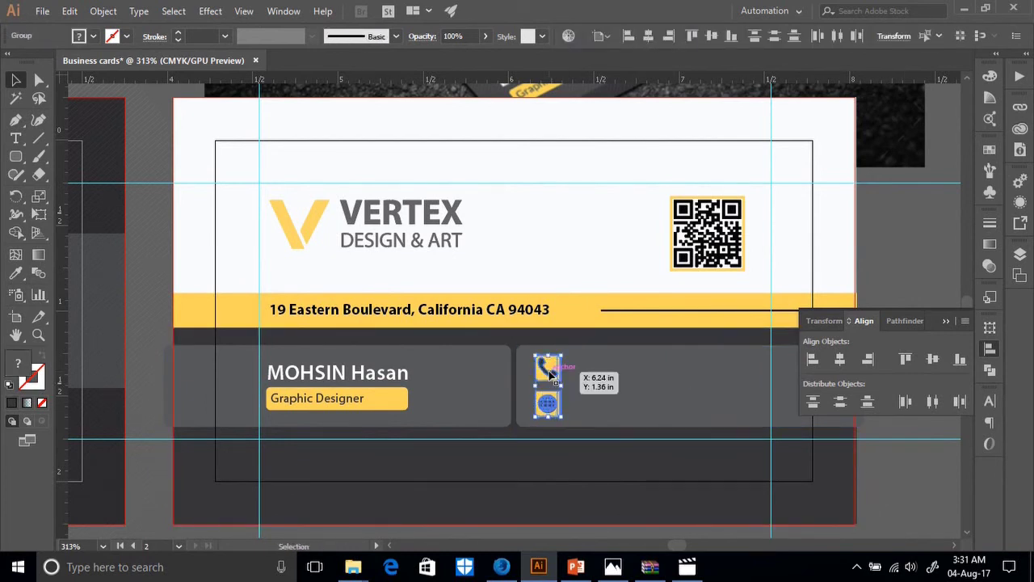
pyautogui.scroll(3, 616, 433)
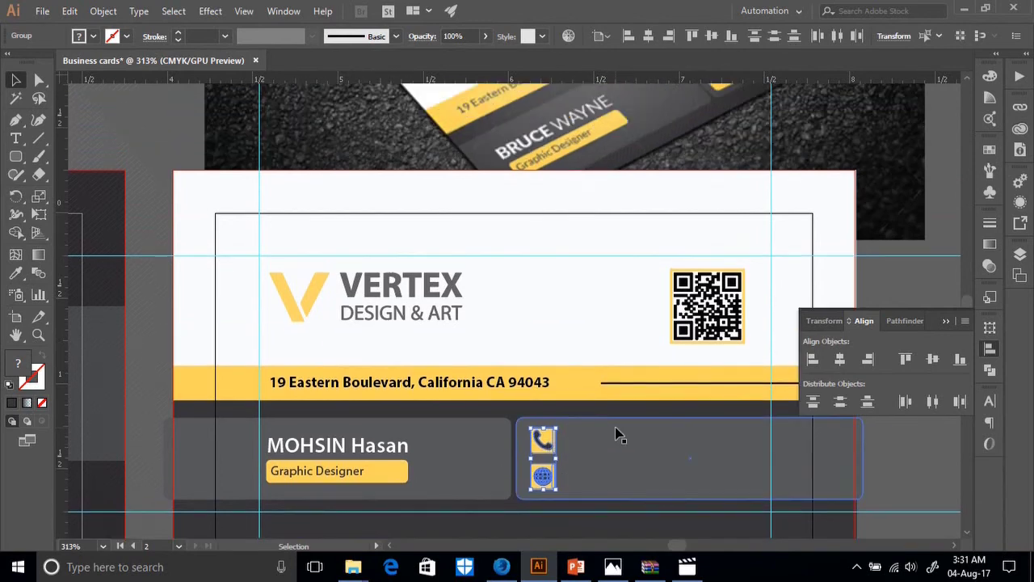
pyautogui.scroll(-2, 615, 434)
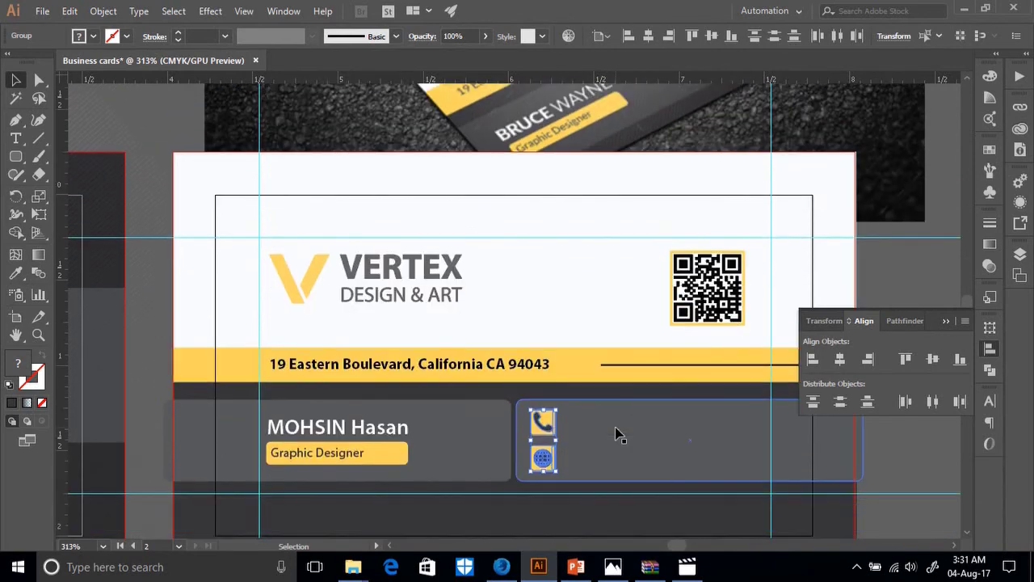
# Ungroup the panels and split the icon panel into a globe row plus a duplicate phone row.
pyautogui.click(618, 434)
pyautogui.rightClick(639, 406)
pyautogui.click(662, 289)
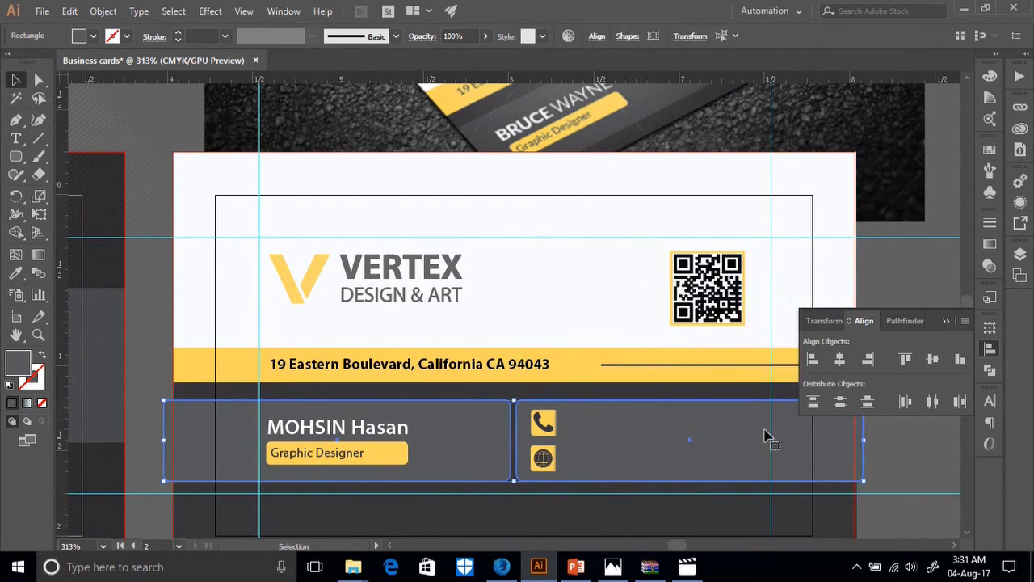
pyautogui.click(916, 462)
pyautogui.click(709, 440)
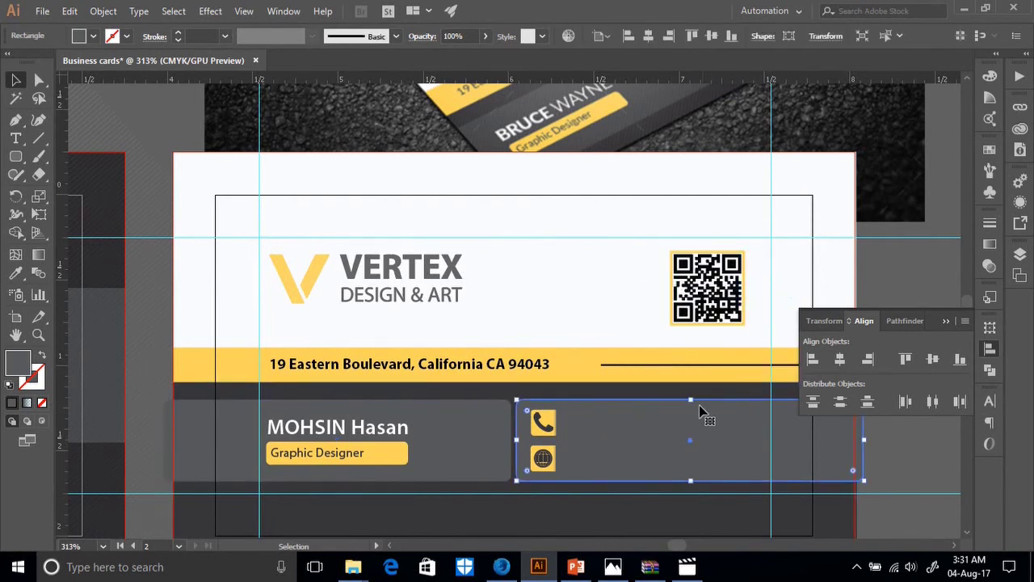
pyautogui.moveTo(690, 400); pyautogui.dragTo(701, 441)
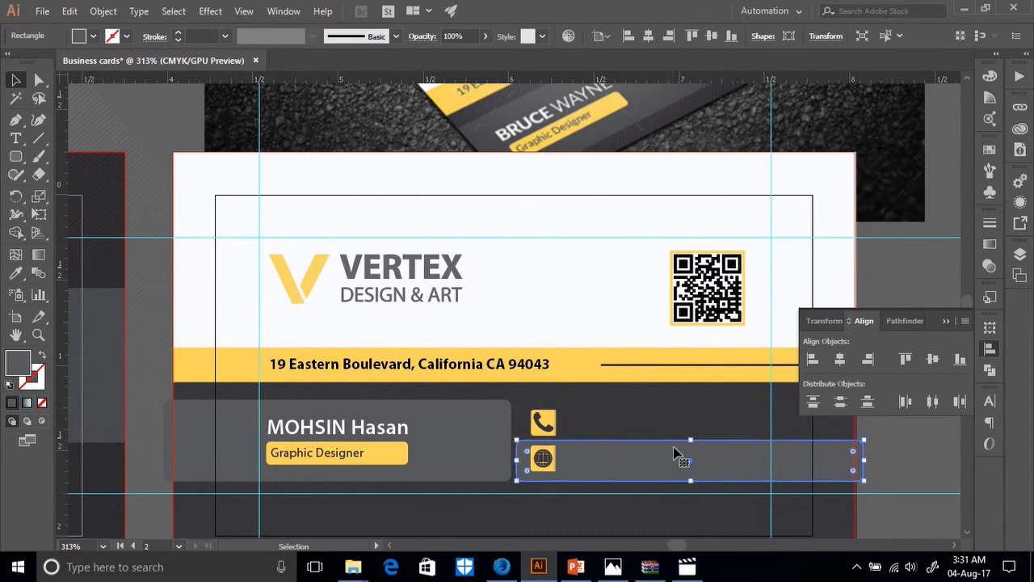
pyautogui.moveTo(687, 440); pyautogui.dragTo(665, 406)
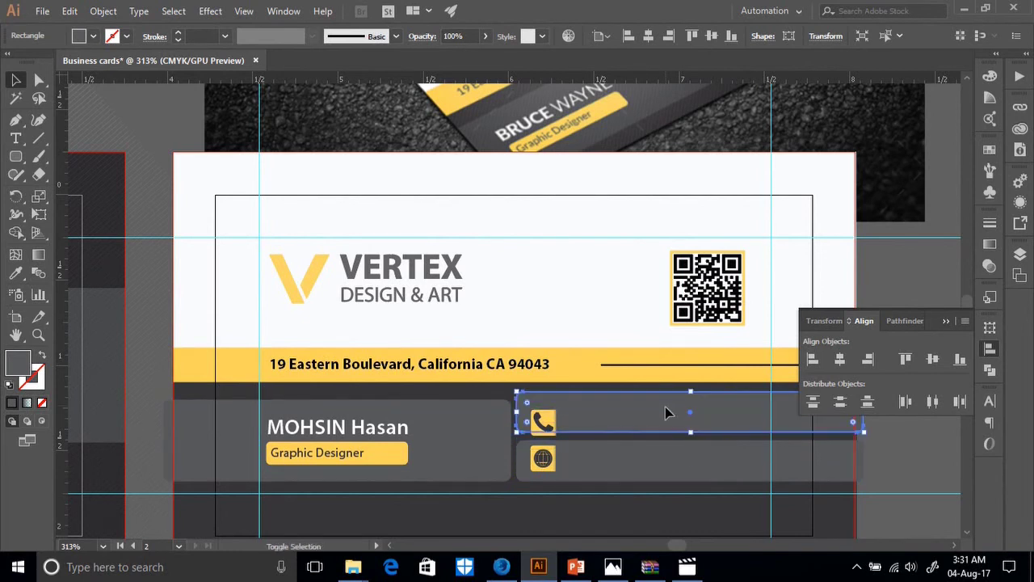
# Resize both row rectangles, stretching them to about 2 in wide.
pyautogui.click(651, 461)
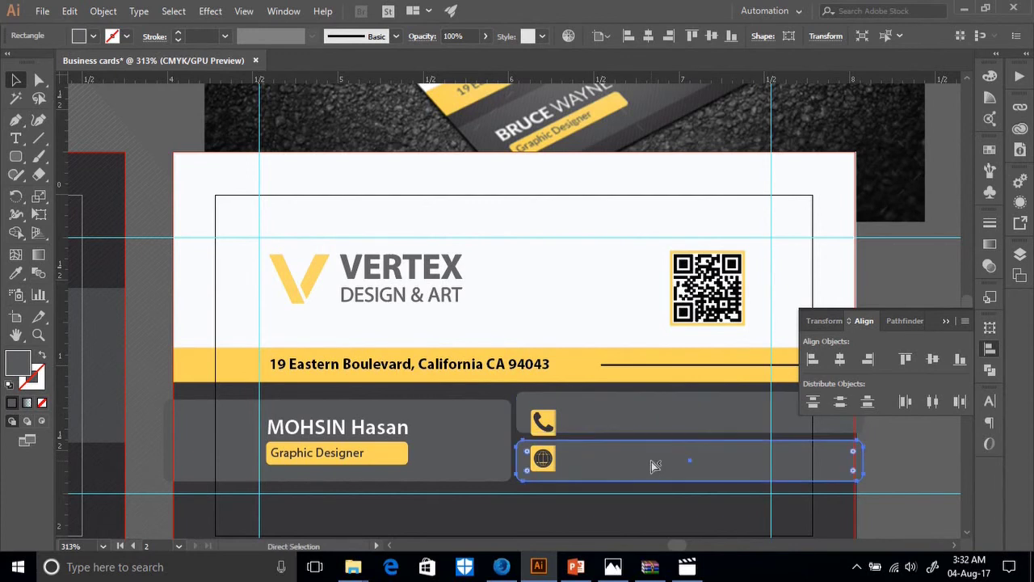
pyautogui.keyDown('shift'); pyautogui.click(644, 428); pyautogui.keyUp('shift')
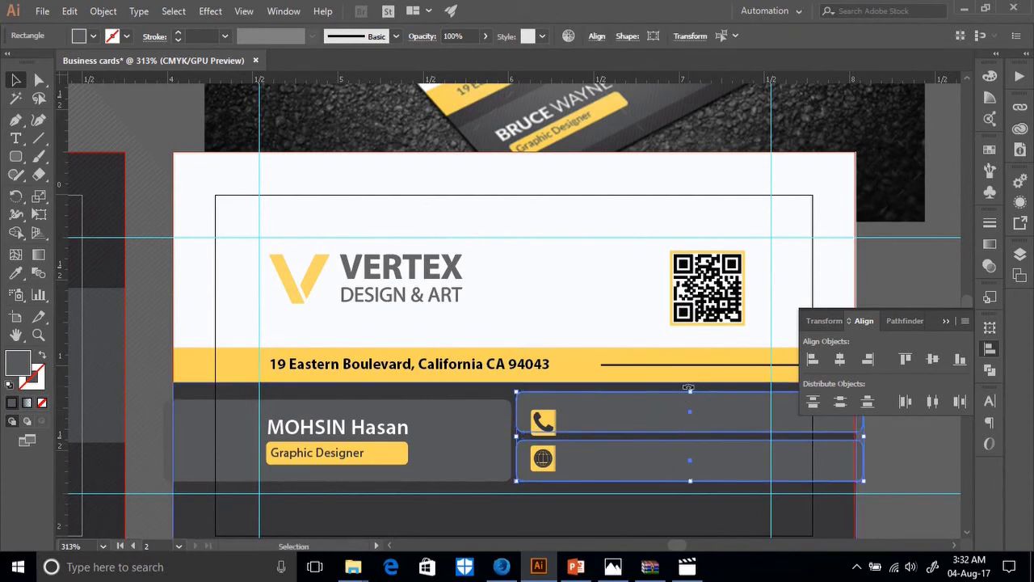
pyautogui.moveTo(692, 390); pyautogui.dragTo(685, 403)
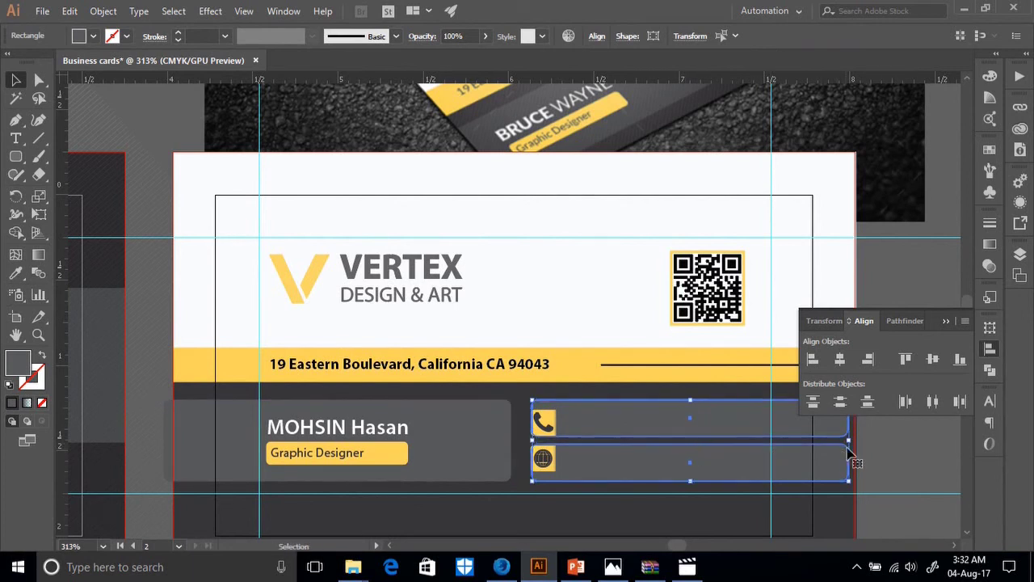
pyautogui.moveTo(849, 439); pyautogui.dragTo(856, 439)
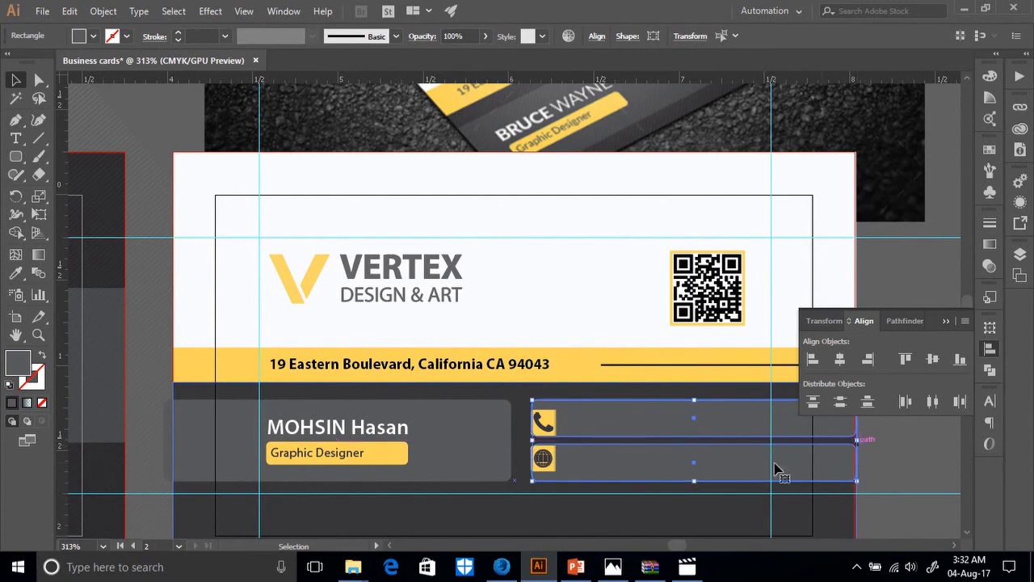
pyautogui.moveTo(530, 440); pyautogui.dragTo(520, 441)
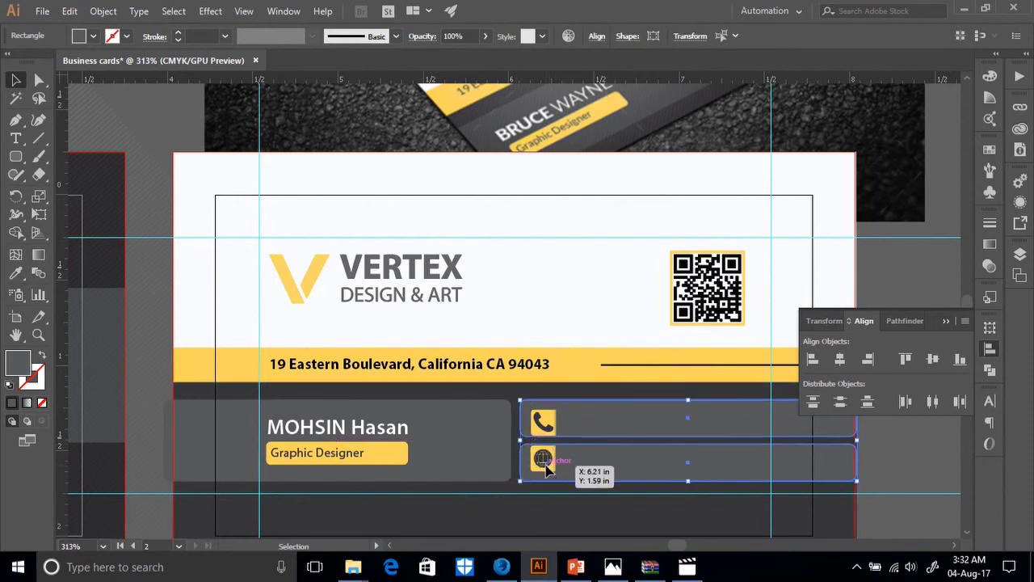
pyautogui.click(548, 470)
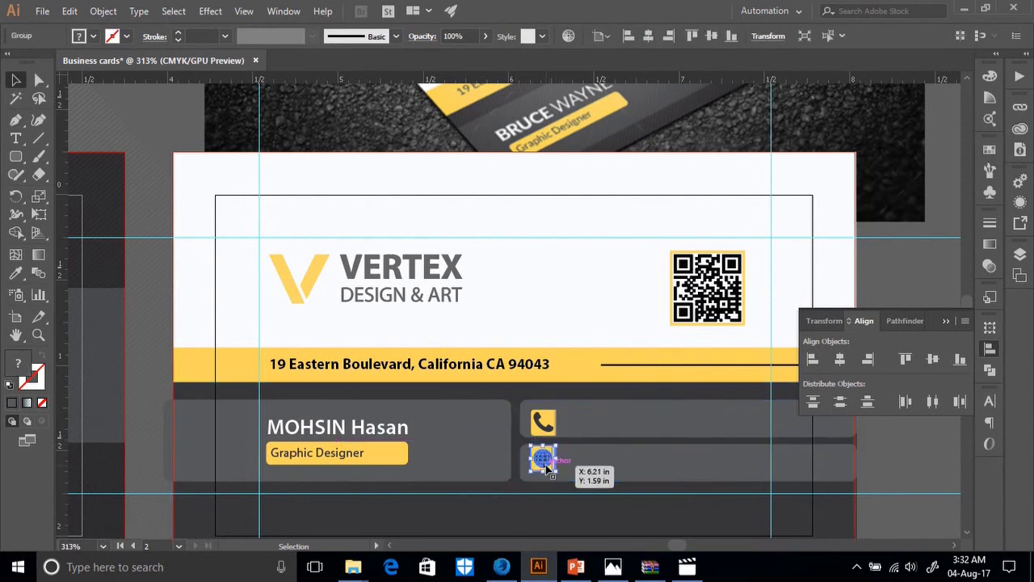
# Vertically centre the globe icon in its row, aligned to the selection.
pyautogui.keyDown('shift'); pyautogui.click(602, 475); pyautogui.keyUp('shift')
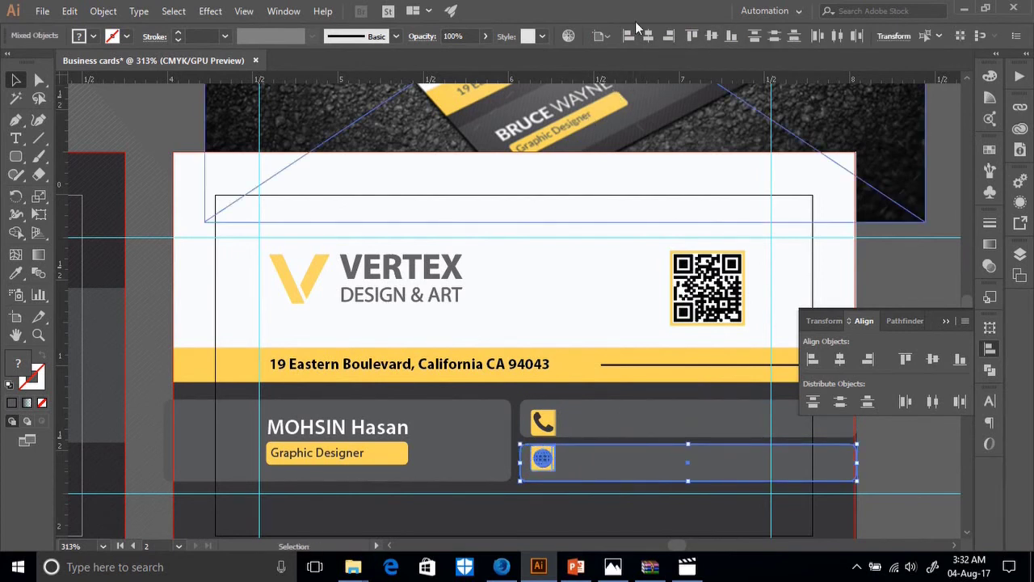
pyautogui.click(600, 36)
pyautogui.click(601, 54)
pyautogui.click(710, 36)
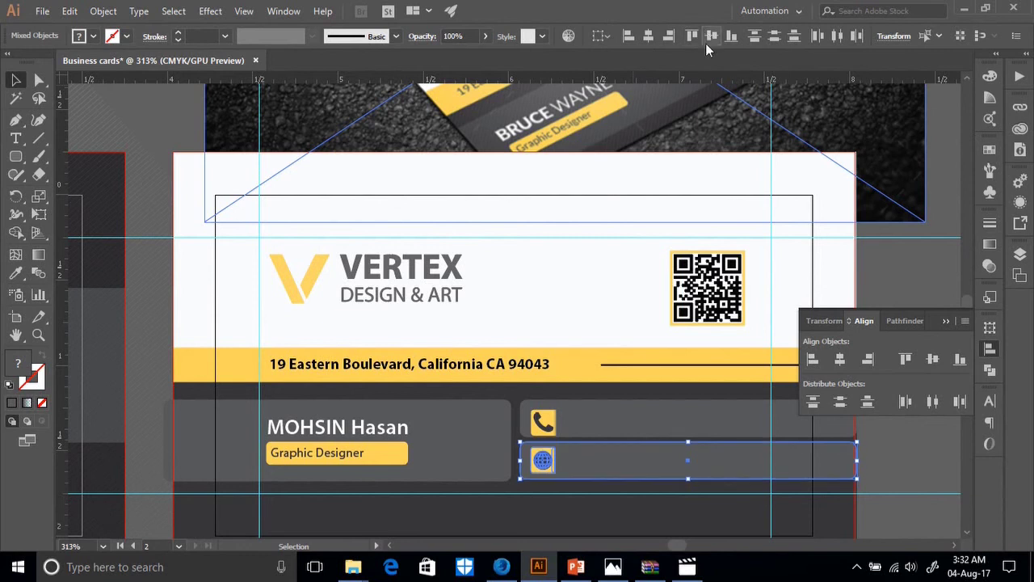
# Vertically centre the phone icon in its own row.
pyautogui.keyDown('shift'); pyautogui.click(537, 420); pyautogui.keyUp('shift')
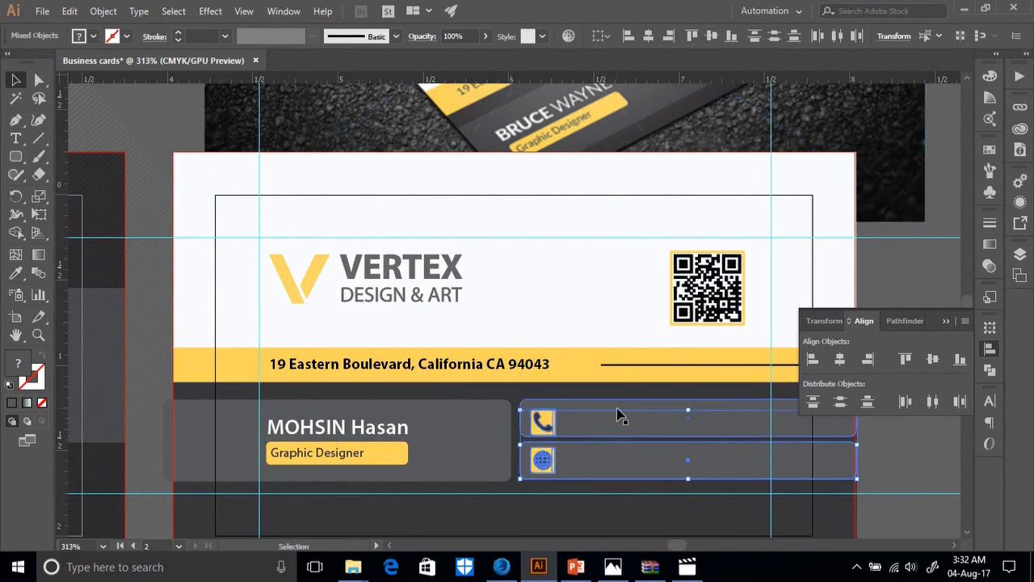
pyautogui.click(617, 424)
pyautogui.keyDown('shift'); pyautogui.click(543, 422); pyautogui.keyUp('shift')
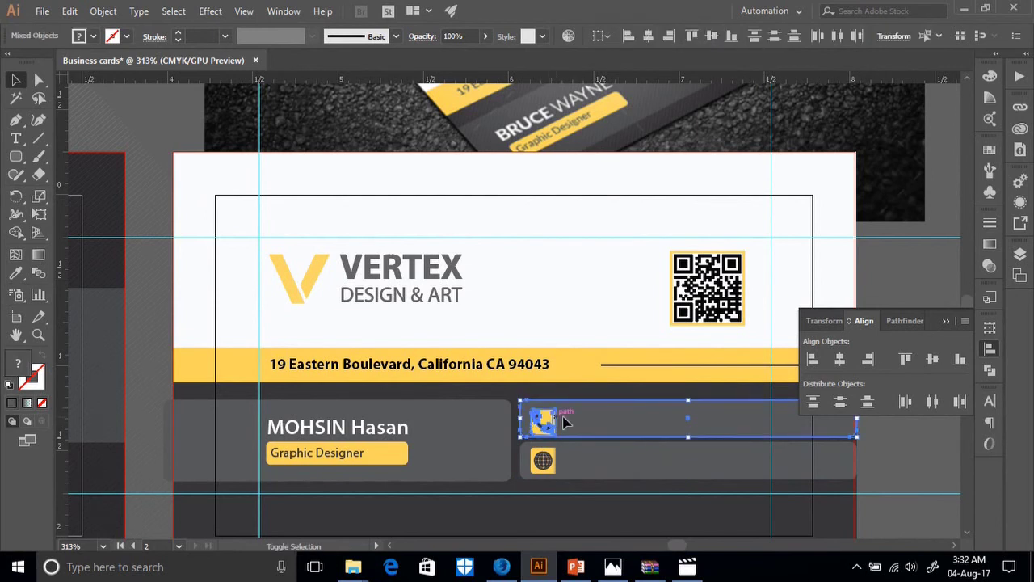
pyautogui.click(712, 37)
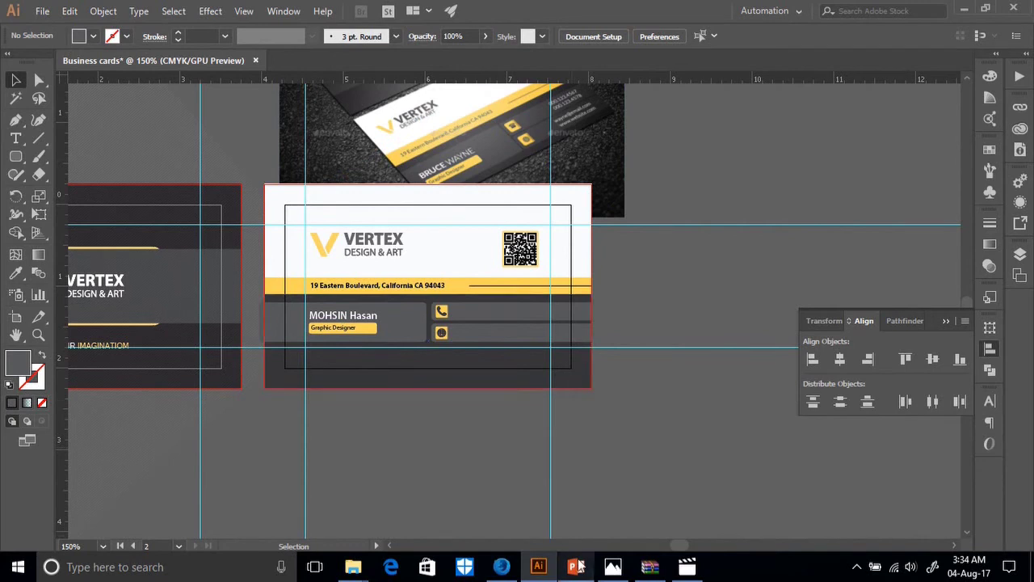
pyautogui.moveTo(509, 7)
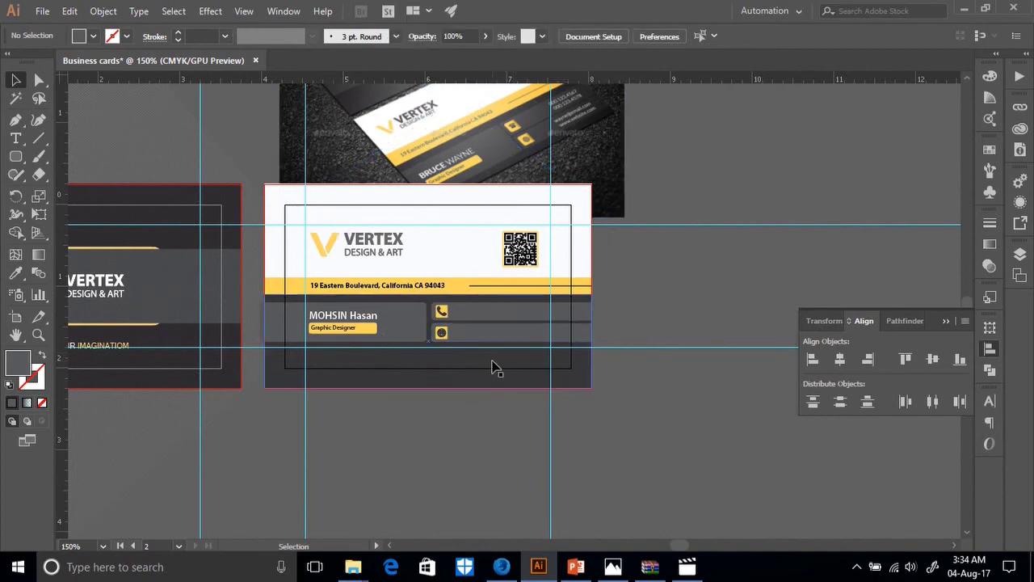
pyautogui.hotkey('ctrl', '=')
pyautogui.hotkey('ctrl', '=')
pyautogui.press('p')
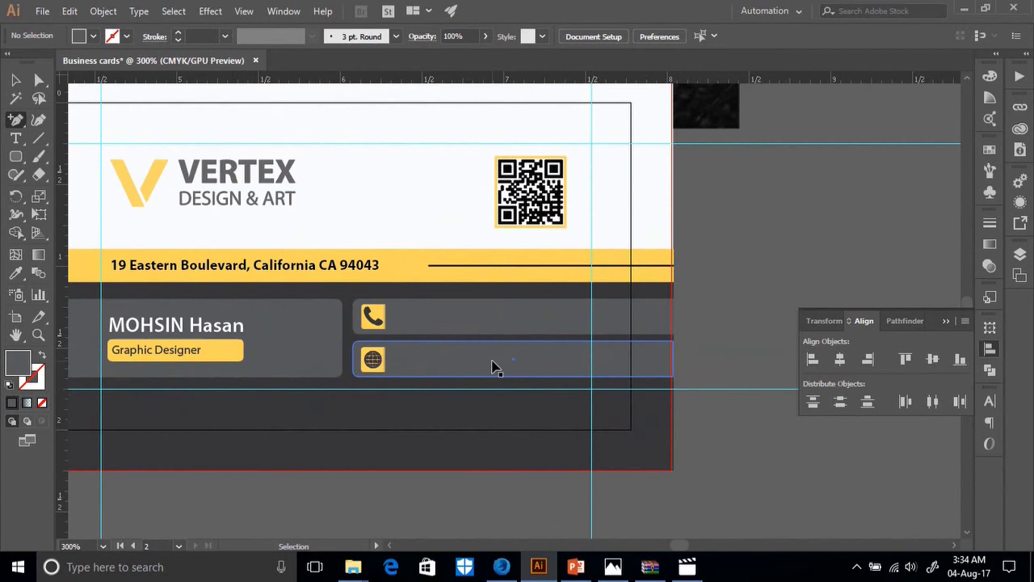
pyautogui.hotkey('ctrl', '=')
pyautogui.hotkey('ctrl', '=')
pyautogui.hotkey('ctrl', '-')
pyautogui.hotkey('ctrl', '-')
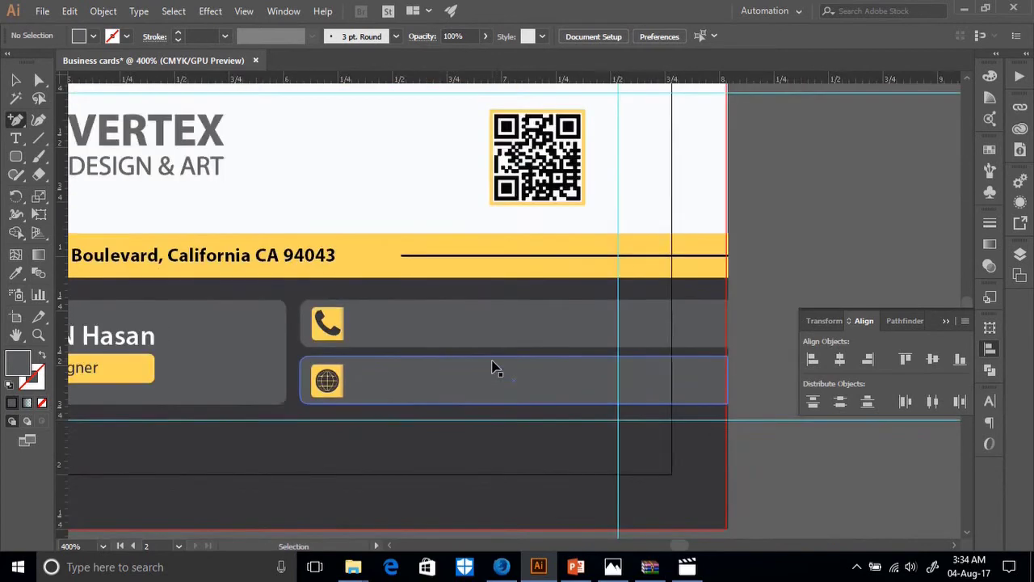
pyautogui.scroll(5, 576, 318)
pyautogui.scroll(2, 588, 321)
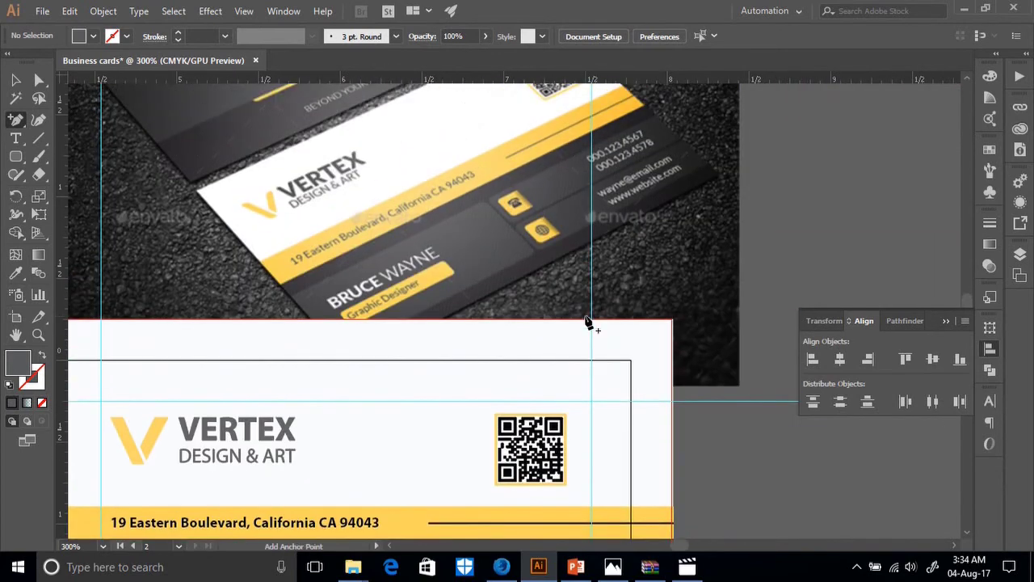
# Type a placeholder phone number line ('000.12') beside the card and duplicate it just below.
pyautogui.click(13, 144)
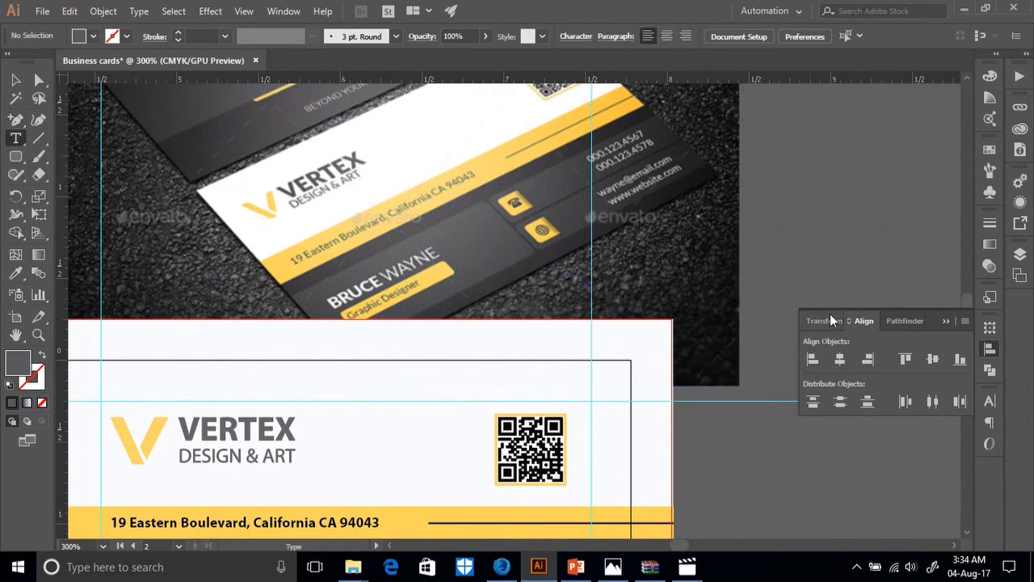
pyautogui.click(777, 239)
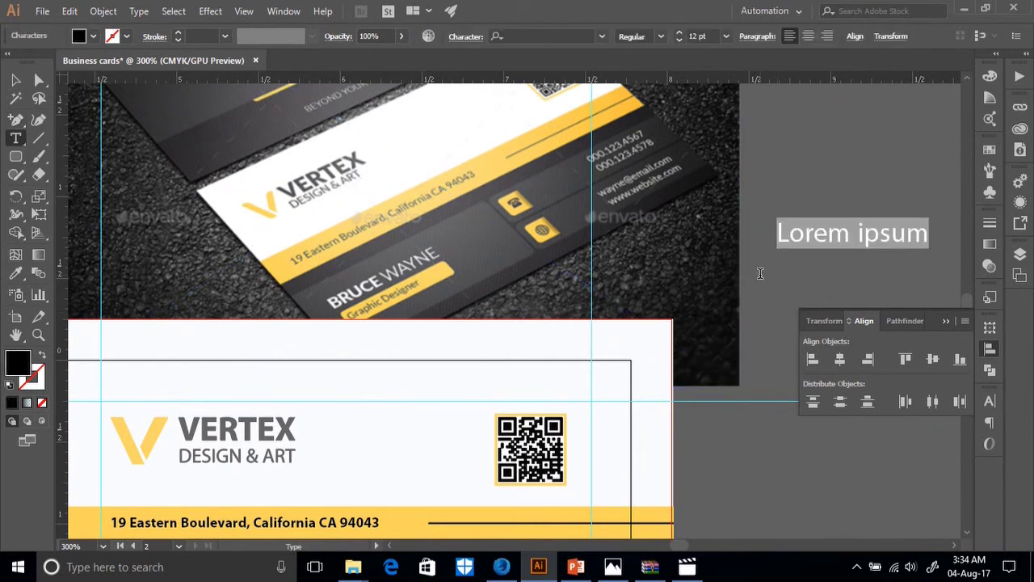
pyautogui.write(')))')
pyautogui.press('BackSpace')
pyautogui.press('BackSpace')
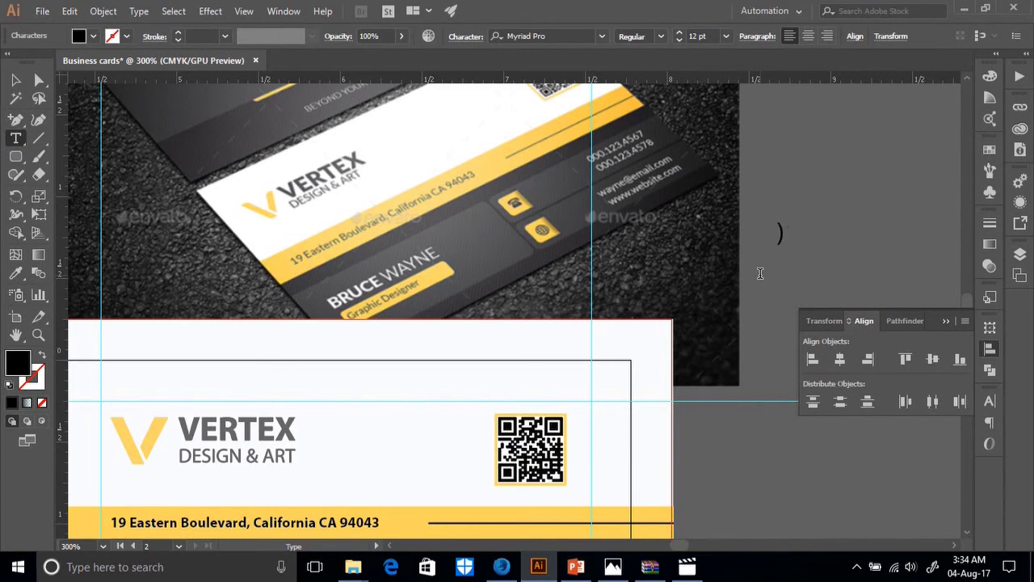
pyautogui.press('BackSpace')
pyautogui.press('BackSpace')
pyautogui.press('BackSpace')
pyautogui.press('BackSpace')
pyautogui.press('BackSpace')
pyautogui.click(990, 401)
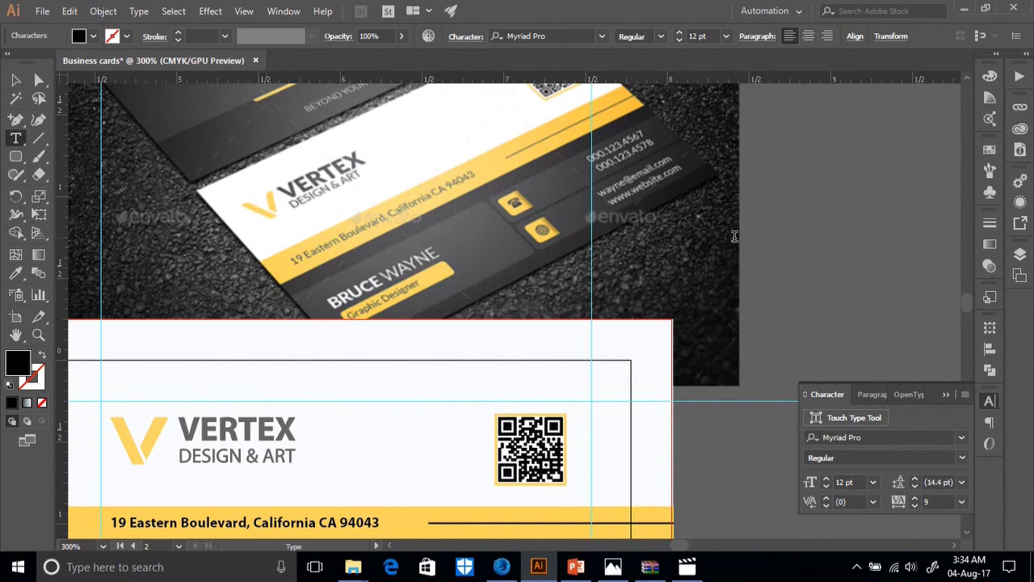
pyautogui.write('000.1234567')
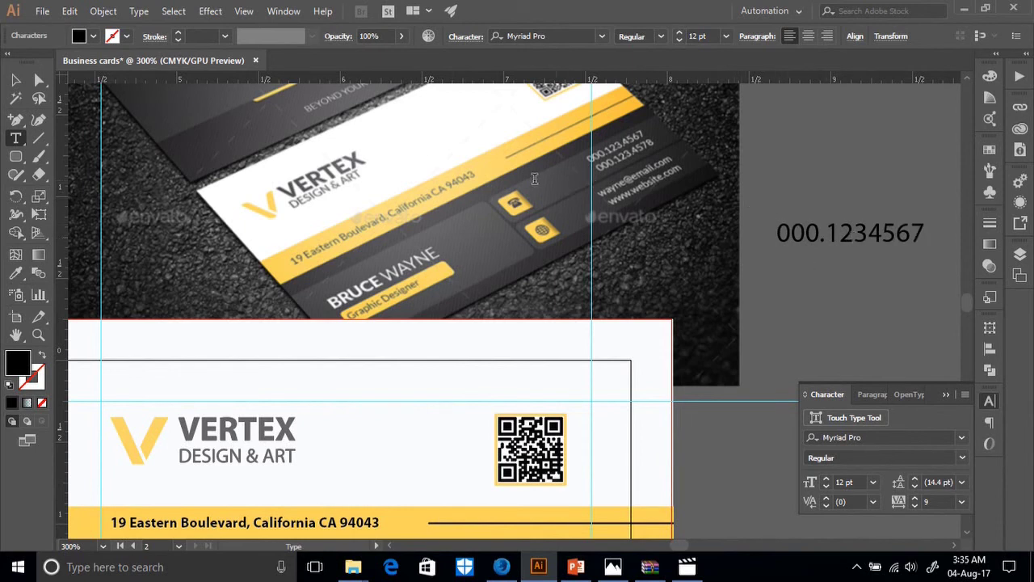
pyautogui.press('v')
pyautogui.moveTo(846, 250); pyautogui.dragTo(844, 272)
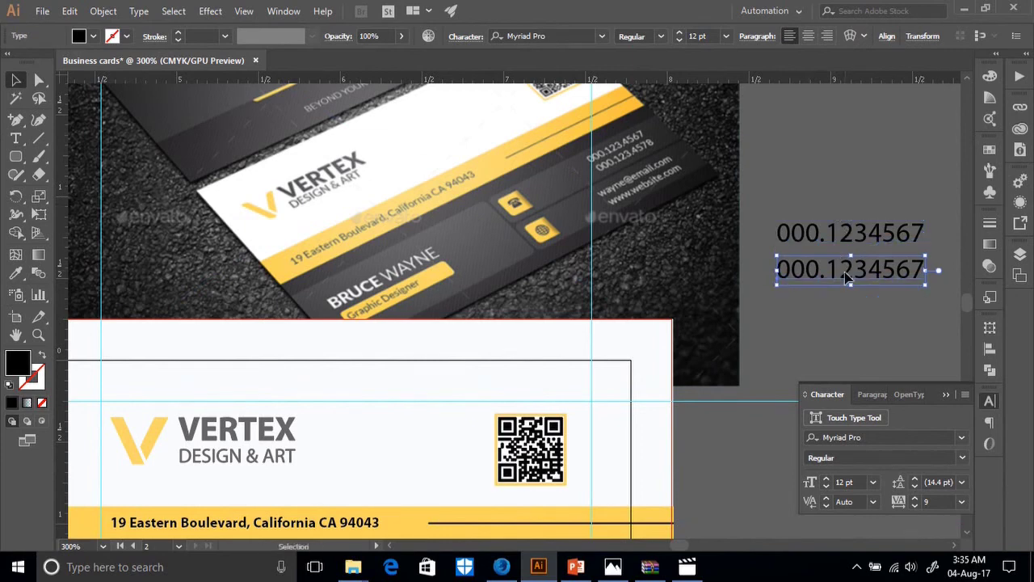
# Select both phone-number lines and scale them down to about 6 pt.
pyautogui.keyDown('shift'); pyautogui.click(870, 238); pyautogui.keyUp('shift')
pyautogui.rightClick(872, 253)
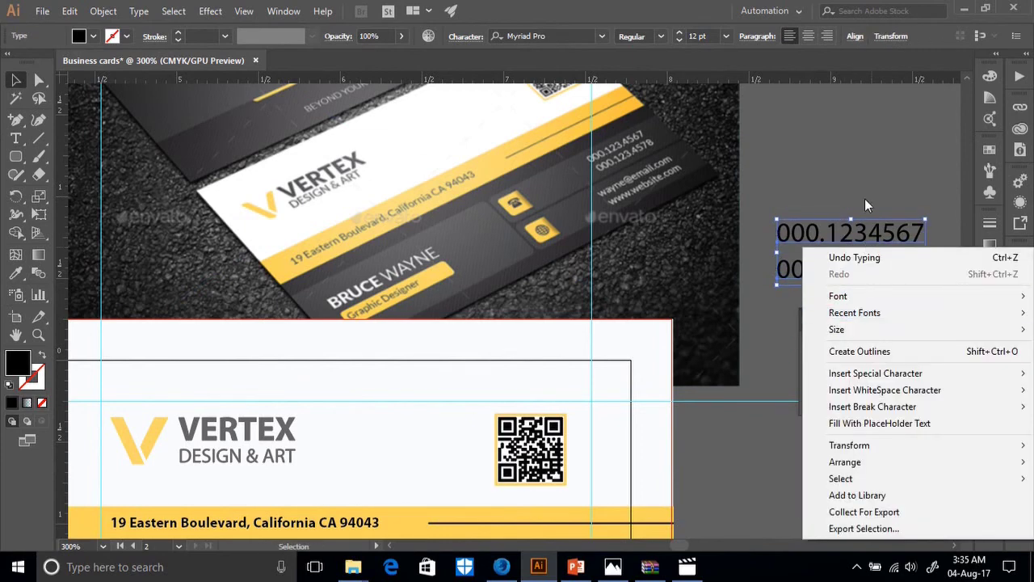
pyautogui.click(808, 257)
pyautogui.moveTo(806, 275); pyautogui.dragTo(806, 237)
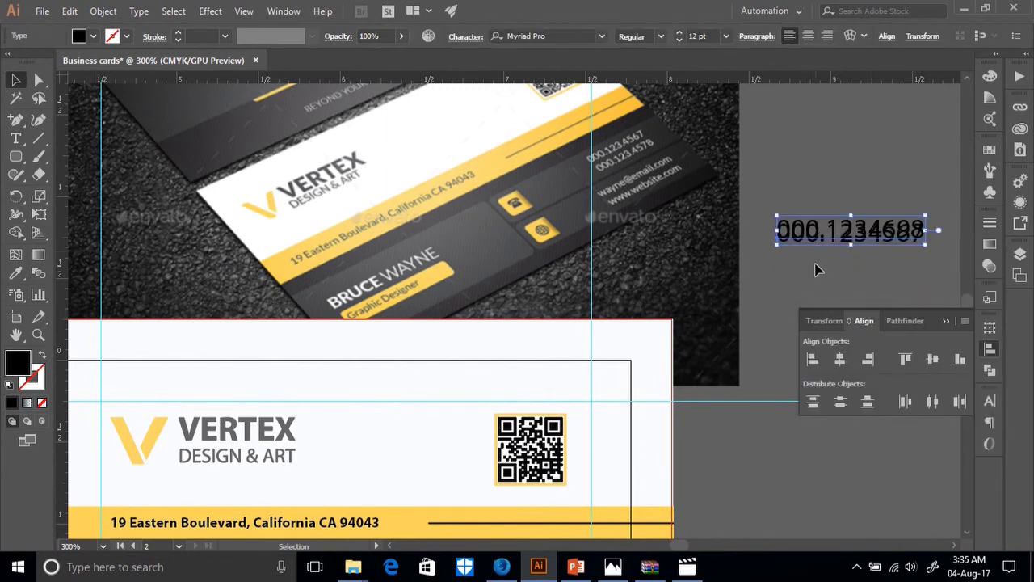
pyautogui.hotkey('ctrl', 'z')
pyautogui.click(821, 202)
pyautogui.moveTo(821, 201); pyautogui.dragTo(827, 279)
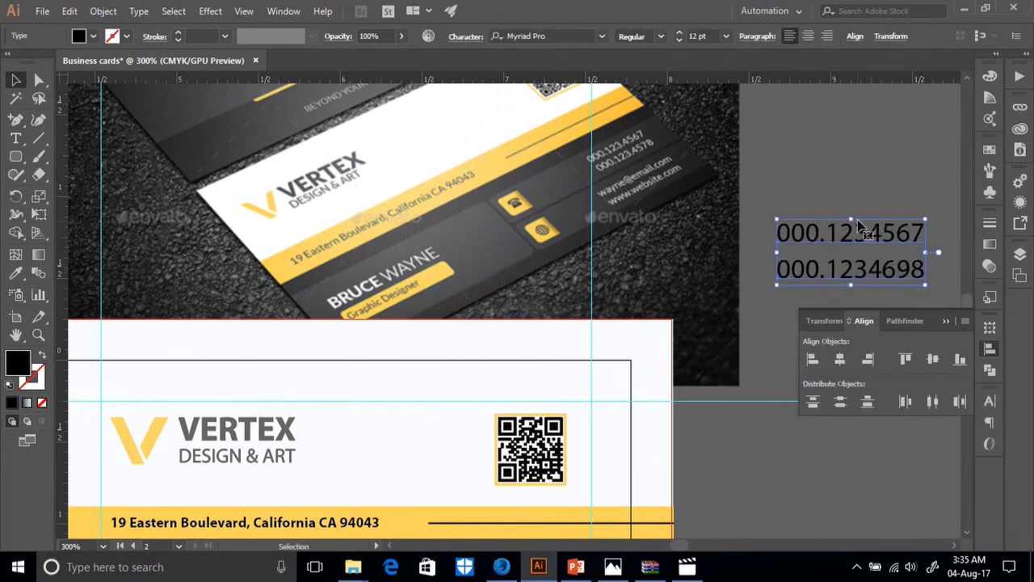
pyautogui.moveTo(857, 220); pyautogui.dragTo(851, 255)
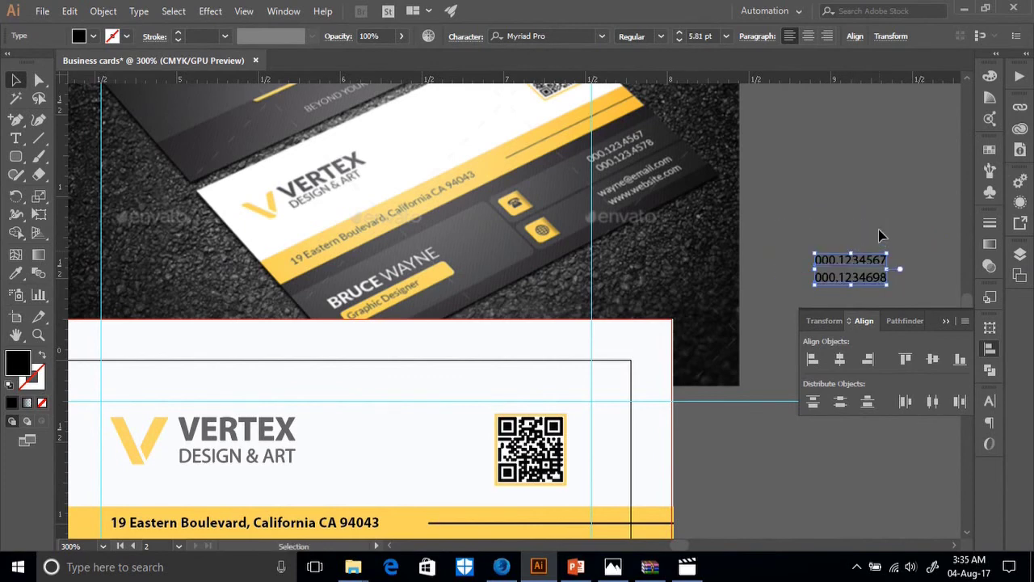
# Move the phone numbers into the card's phone row and nudge them slightly up.
pyautogui.scroll(-5, 878, 229)
pyautogui.moveTo(860, 103); pyautogui.dragTo(550, 402)
pyautogui.scroll(3, 656, 386)
pyautogui.scroll(3, 656, 386)
pyautogui.scroll(-3, 656, 386)
pyautogui.scroll(-2, 653, 387)
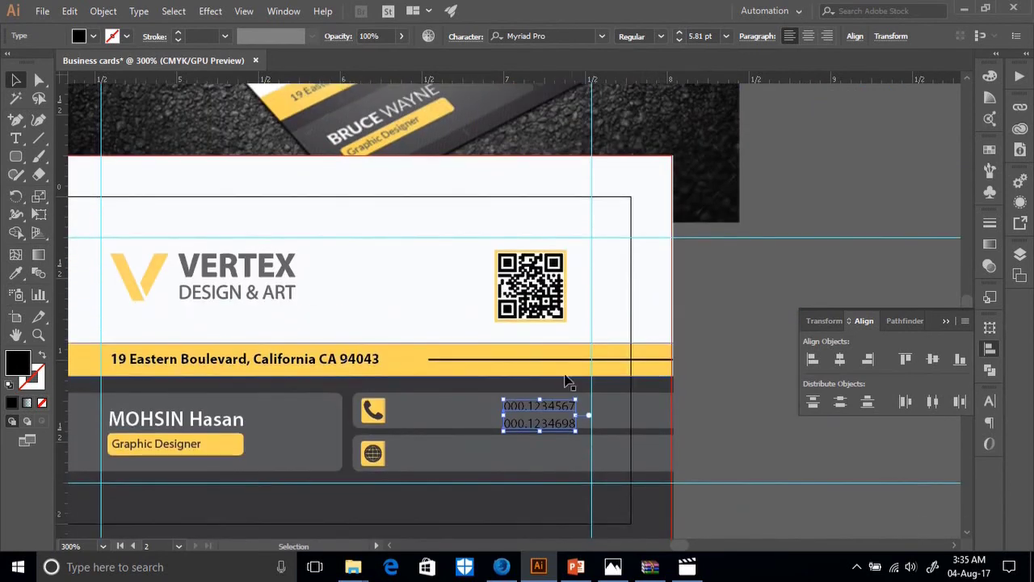
pyautogui.scroll(-2, 607, 394)
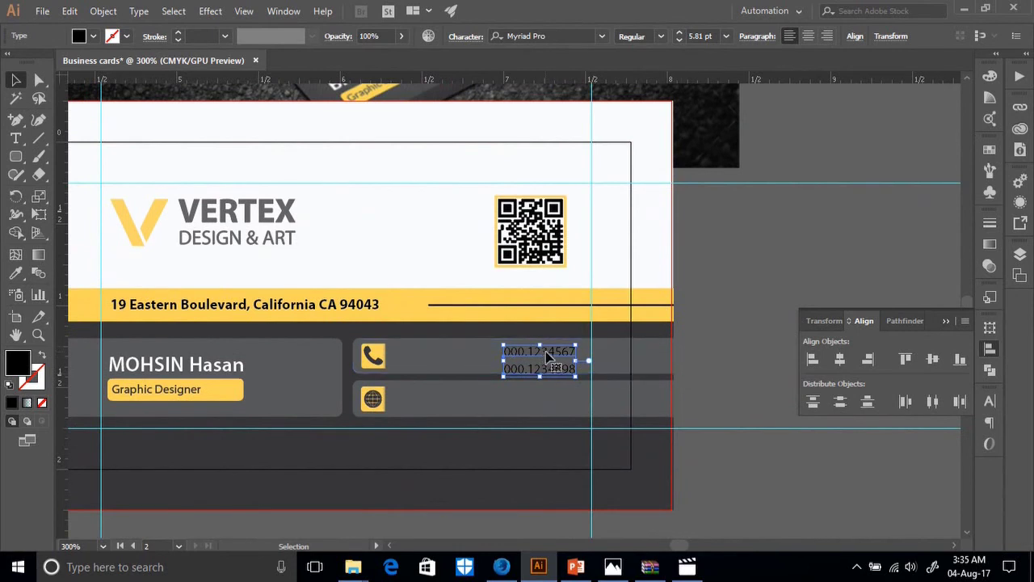
pyautogui.moveTo(547, 355); pyautogui.dragTo(550, 353)
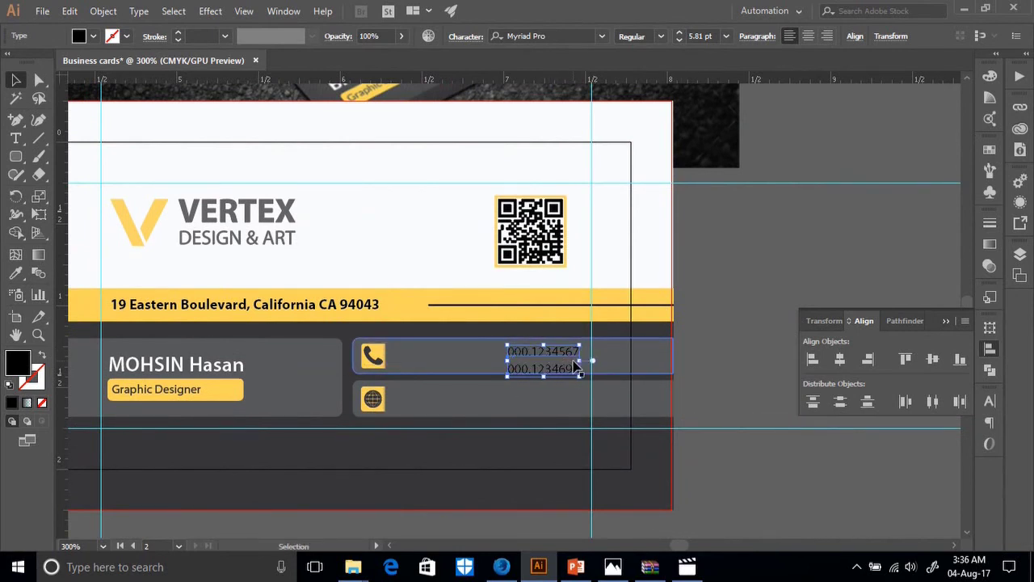
pyautogui.press('Up')
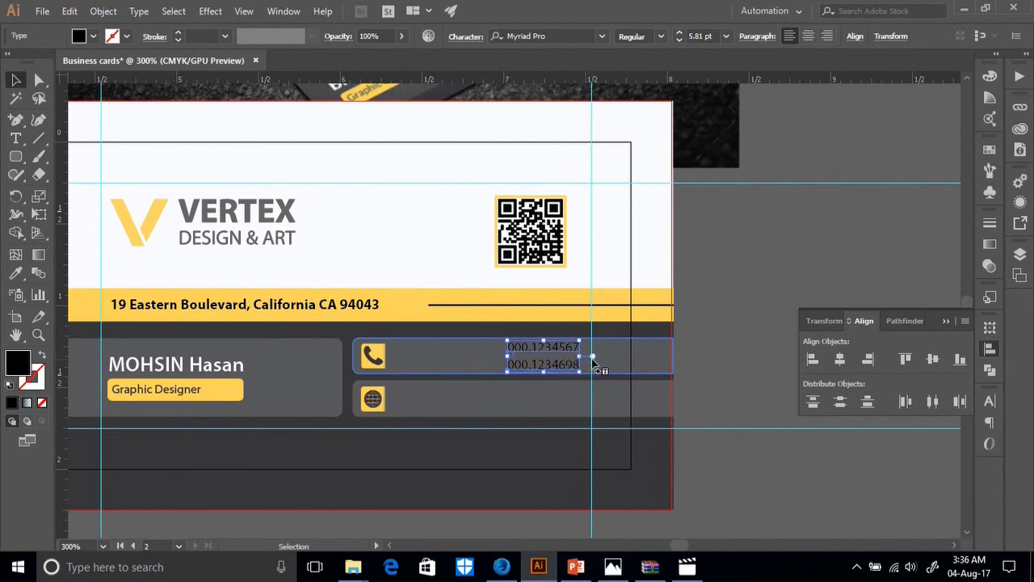
# Colour the phone numbers 000.1234567 and 000.1234698 white with the Eyedropper.
pyautogui.hotkey('ctrl', '+')
pyautogui.hotkey('ctrl', '+')
pyautogui.hotkey('ctrl', '+')
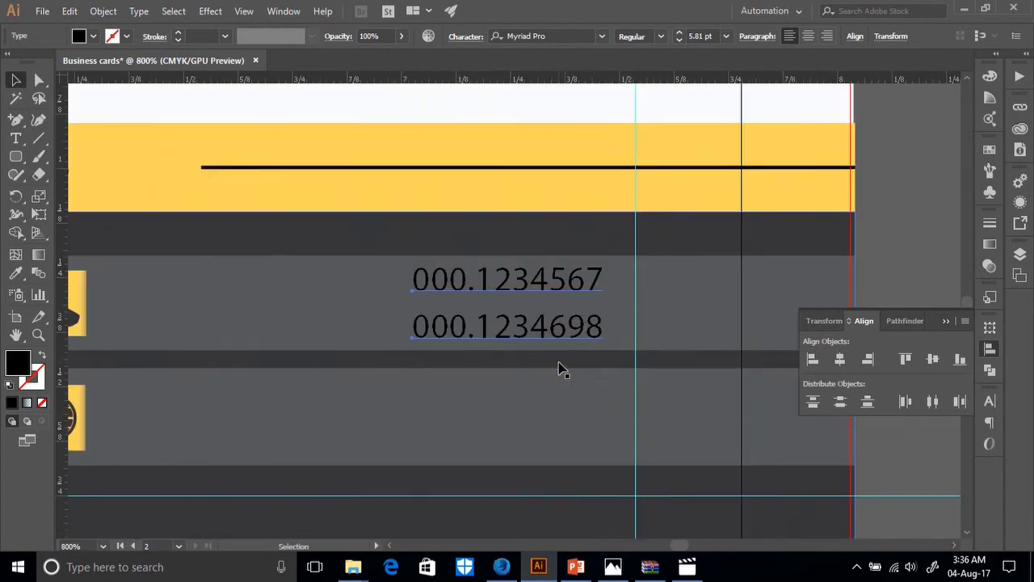
pyautogui.click(16, 273)
pyautogui.click(159, 104)
pyautogui.click(15, 80)
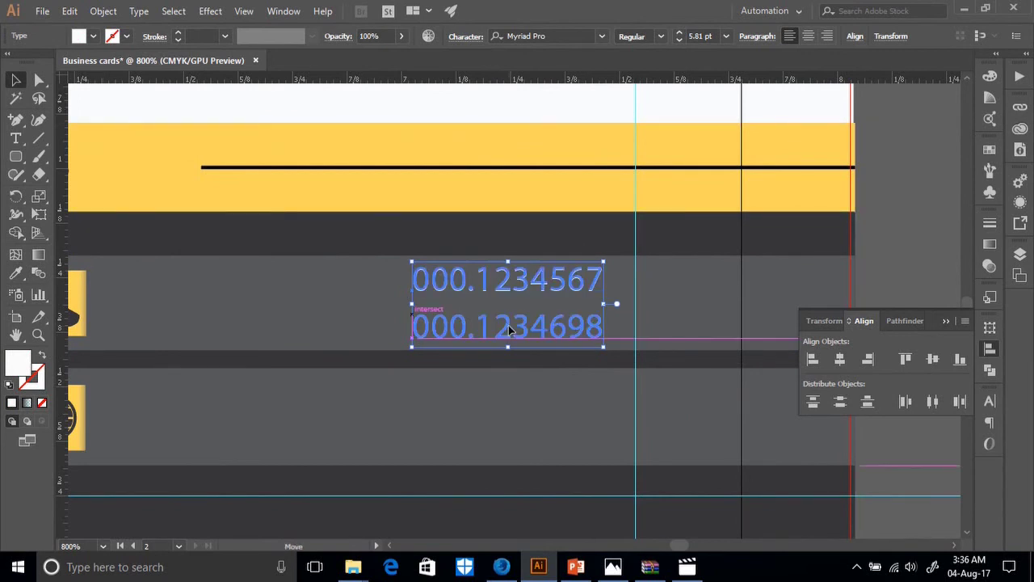
pyautogui.hotkey('ctrl', 'shift', 'a')
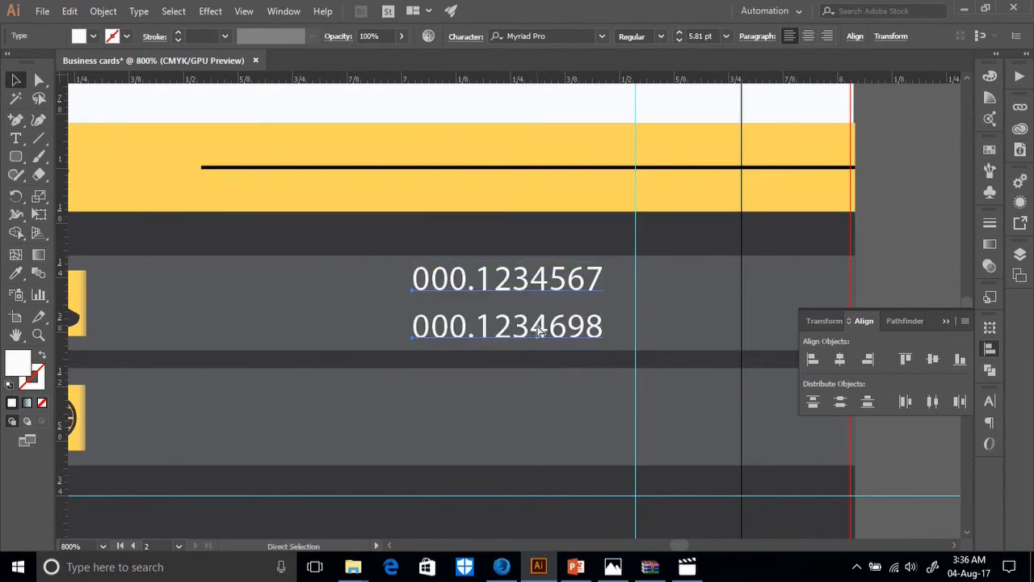
pyautogui.hotkey('ctrl', '-')
pyautogui.hotkey('ctrl', '-')
pyautogui.hotkey('ctrl', '-')
pyautogui.scroll(5, 517, 307)
pyautogui.click(15, 139)
pyautogui.scroll(-4, 545, 318)
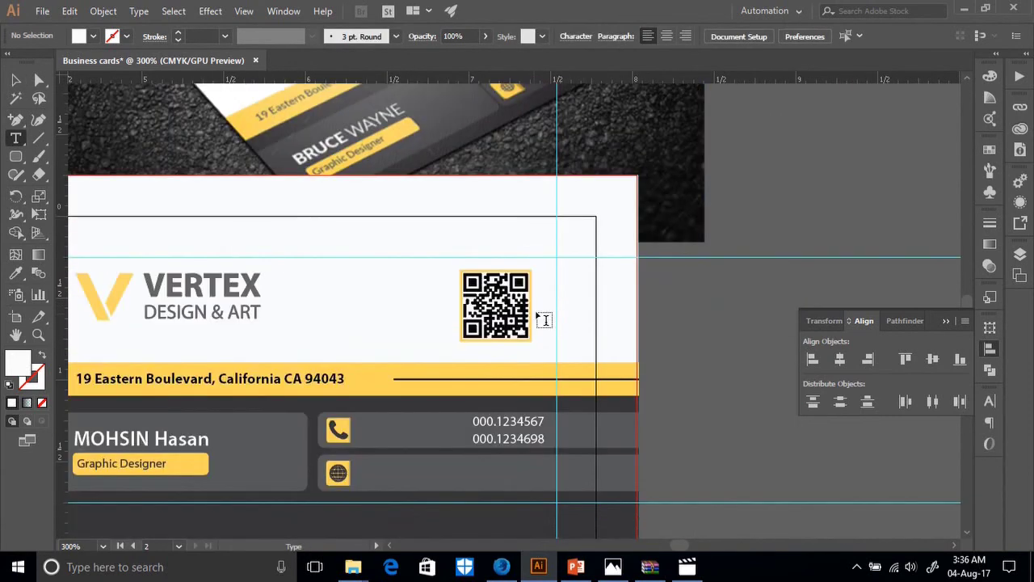
pyautogui.click(675, 349)
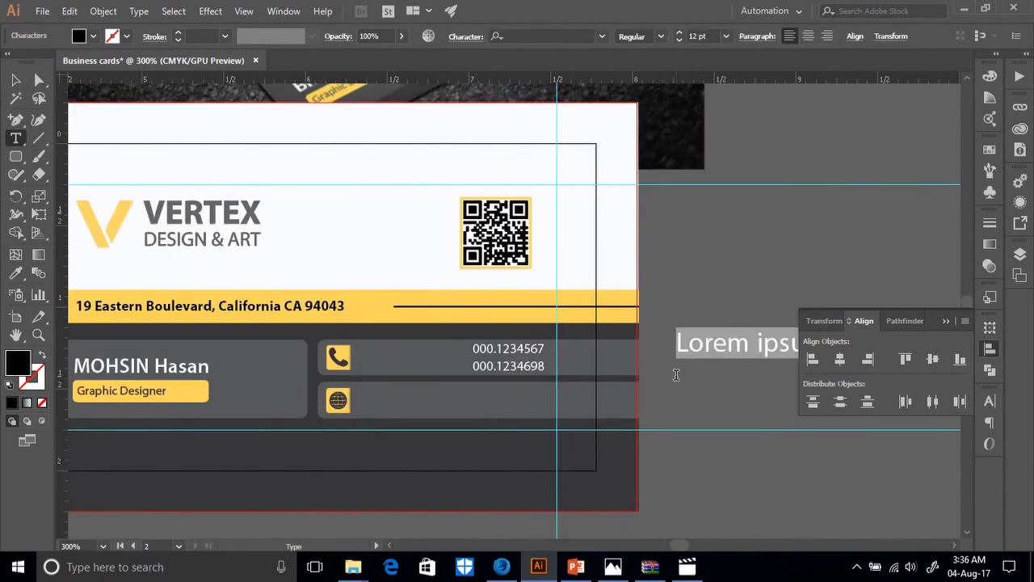
pyautogui.write('yourmail@')
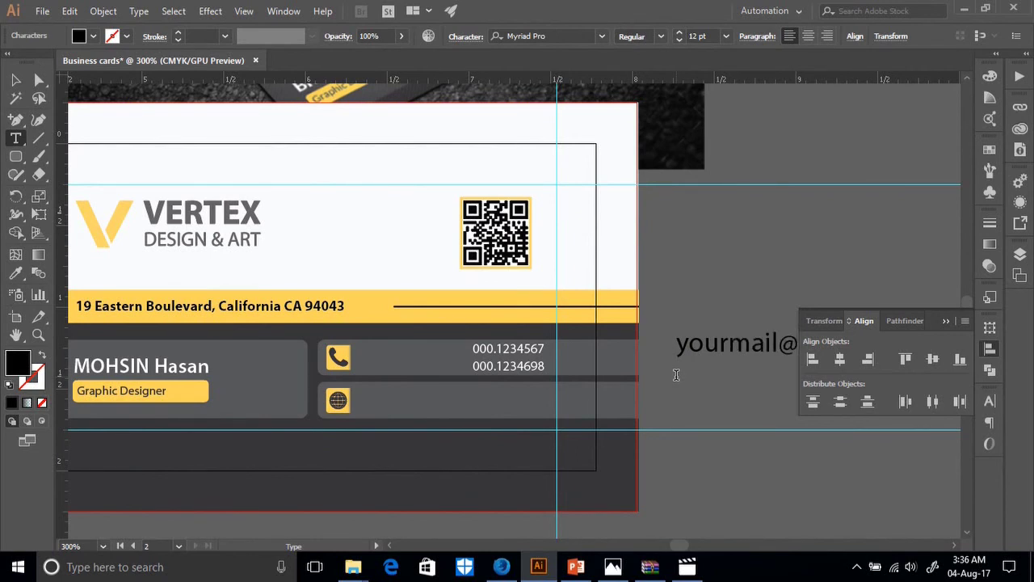
pyautogui.click(18, 81)
pyautogui.scroll(-3, 764, 331)
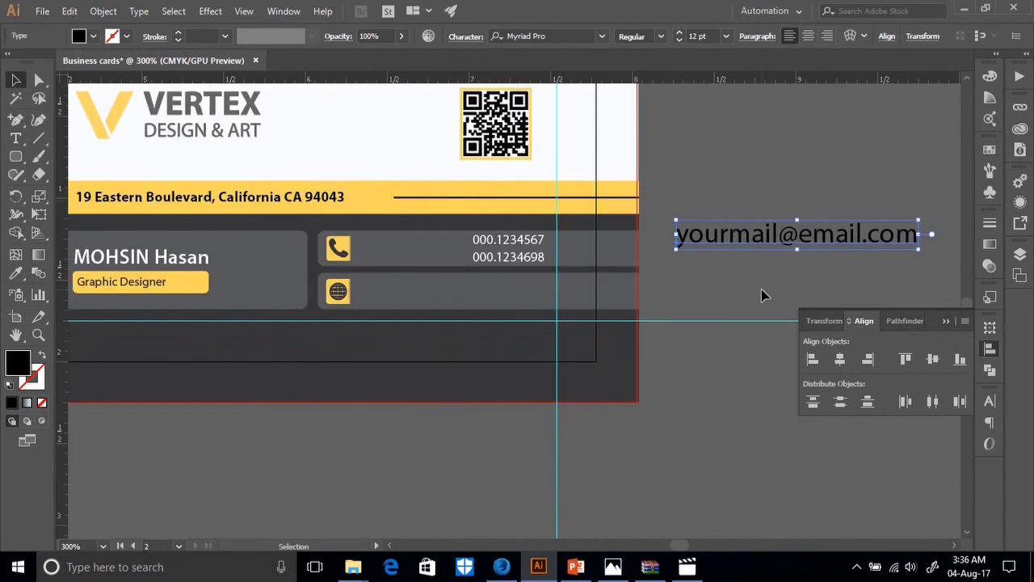
pyautogui.click(15, 137)
pyautogui.click(703, 273)
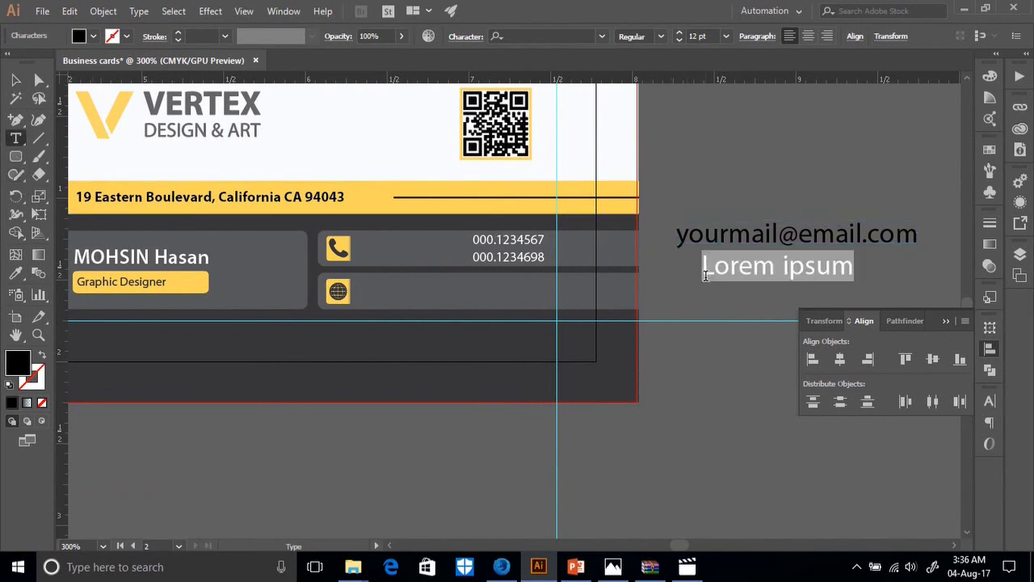
pyautogui.press('BackSpace')
pyautogui.write('www.yoursite.com')
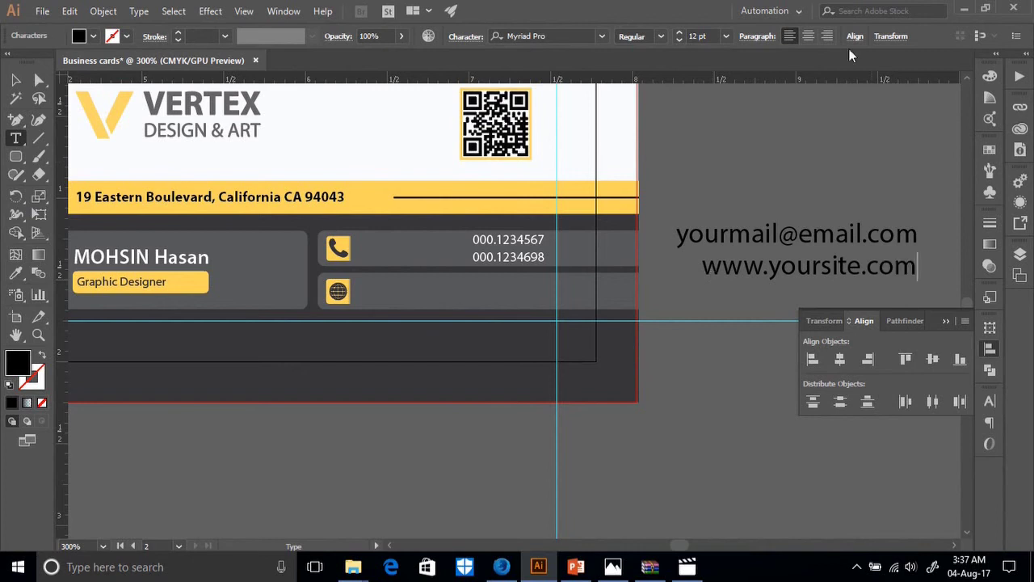
pyautogui.click(16, 273)
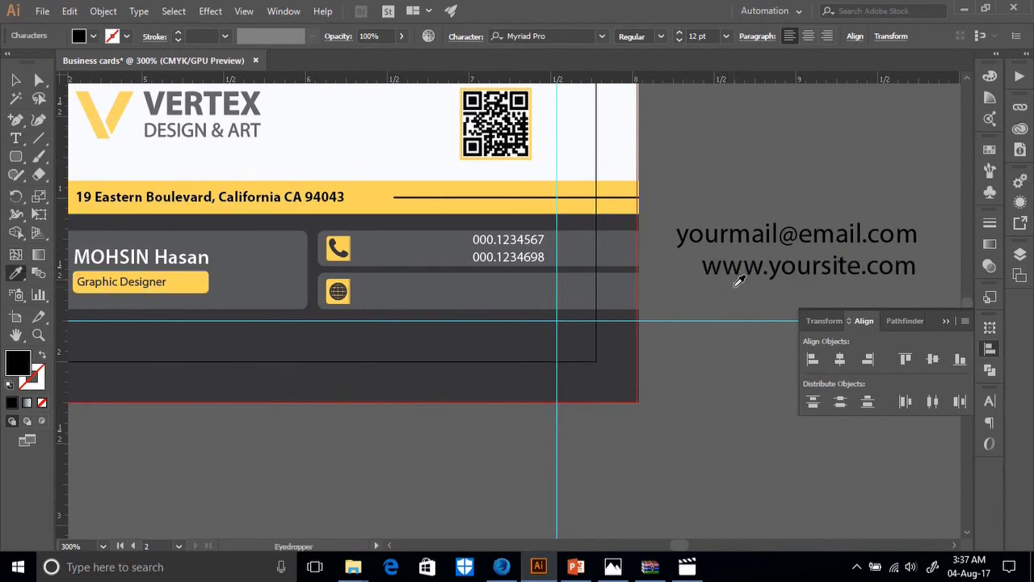
# Give the email and website lines the phone numbers' white text style.
pyautogui.click(15, 79)
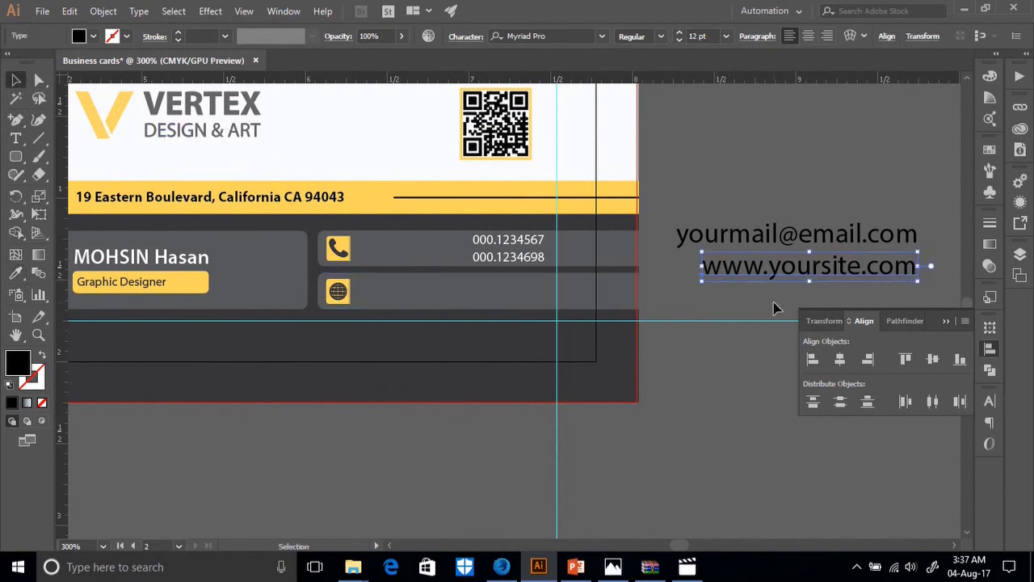
pyautogui.moveTo(773, 202); pyautogui.dragTo(662, 279)
pyautogui.click(20, 278)
pyautogui.click(503, 255)
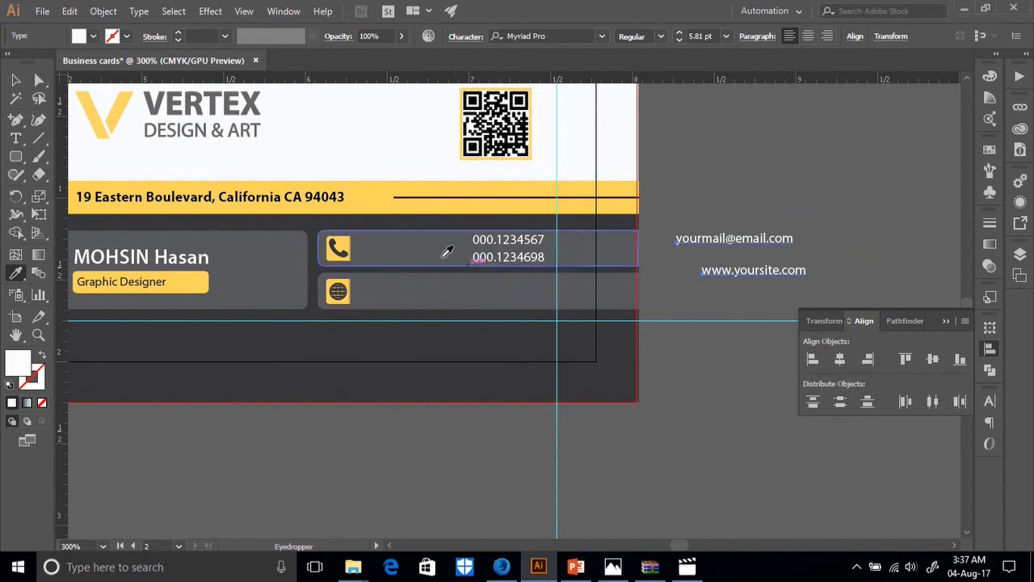
pyautogui.press('v')
# Stack the website line left-aligned under the email and move both into the globe row.
pyautogui.click(758, 299)
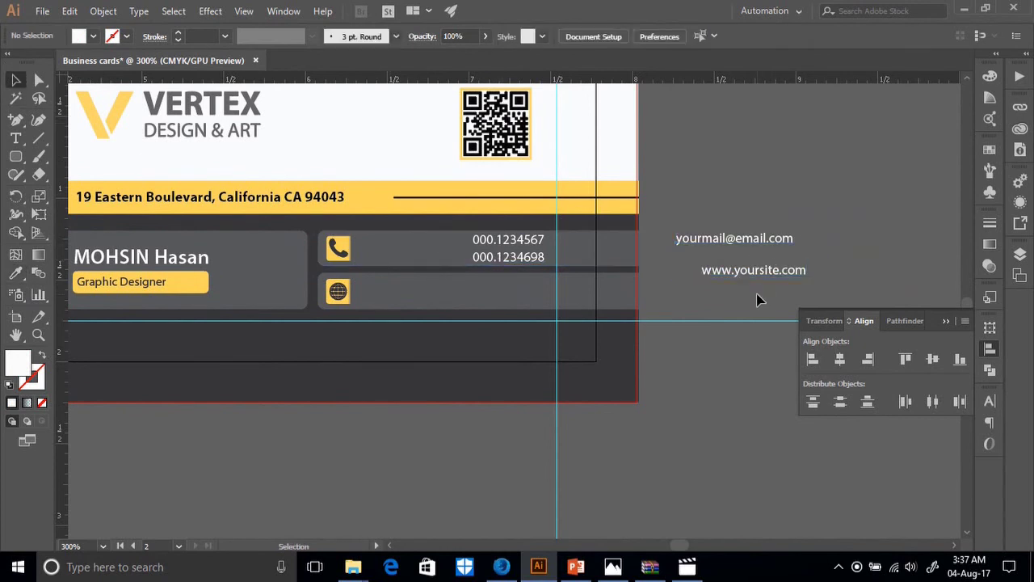
pyautogui.moveTo(755, 277); pyautogui.dragTo(641, 231)
pyautogui.click(738, 288)
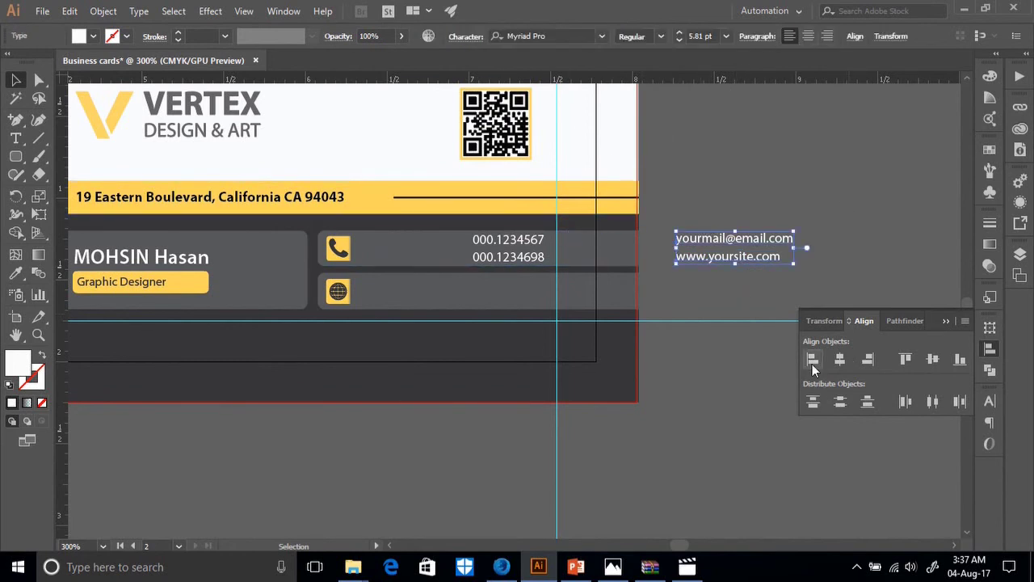
pyautogui.click(735, 288)
pyautogui.click(721, 242)
pyautogui.click(738, 284)
pyautogui.moveTo(735, 260); pyautogui.dragTo(455, 284)
pyautogui.click(752, 282)
pyautogui.click(713, 241)
pyautogui.click(690, 280)
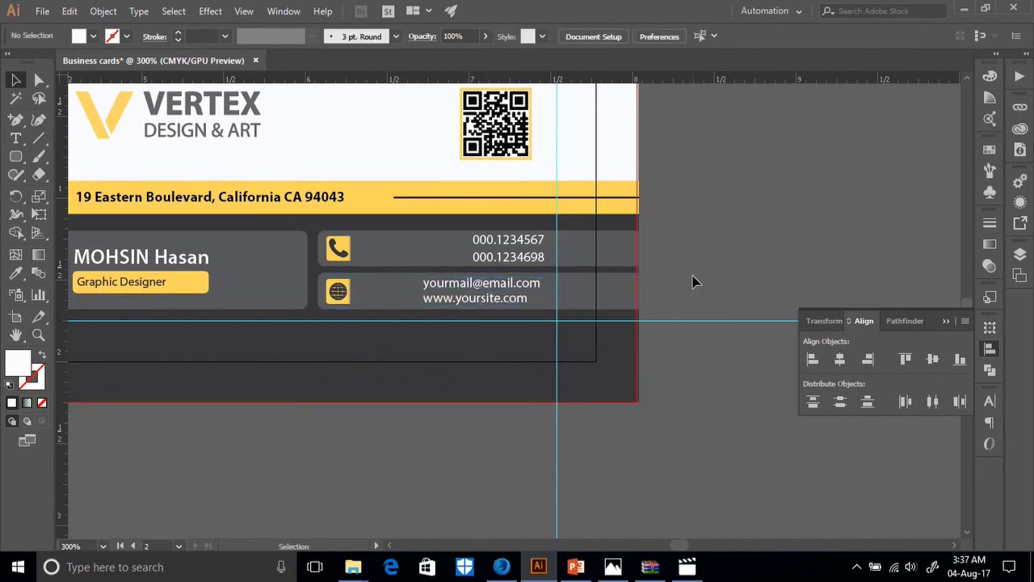
# Right-align the email and website lines with the phone numbers, then nudge them left.
pyautogui.scroll(3, 692, 280)
pyautogui.scroll(10, 693, 281)
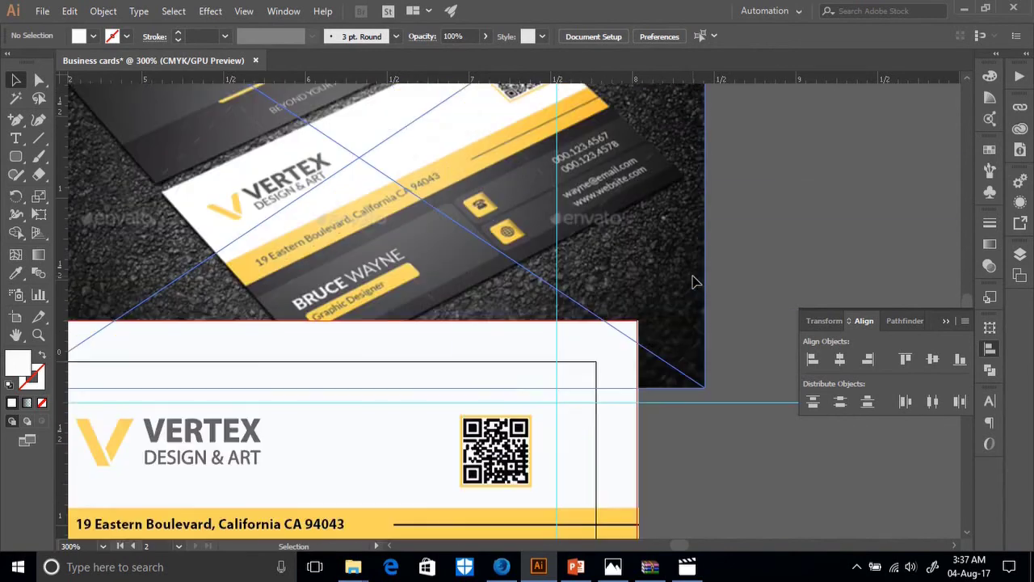
pyautogui.scroll(-12, 693, 281)
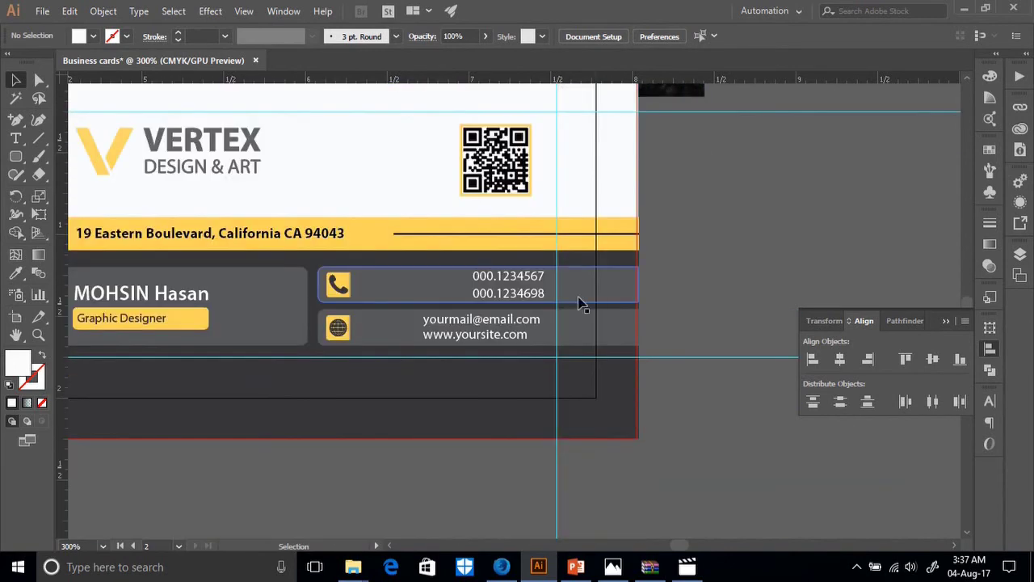
pyautogui.click(513, 334)
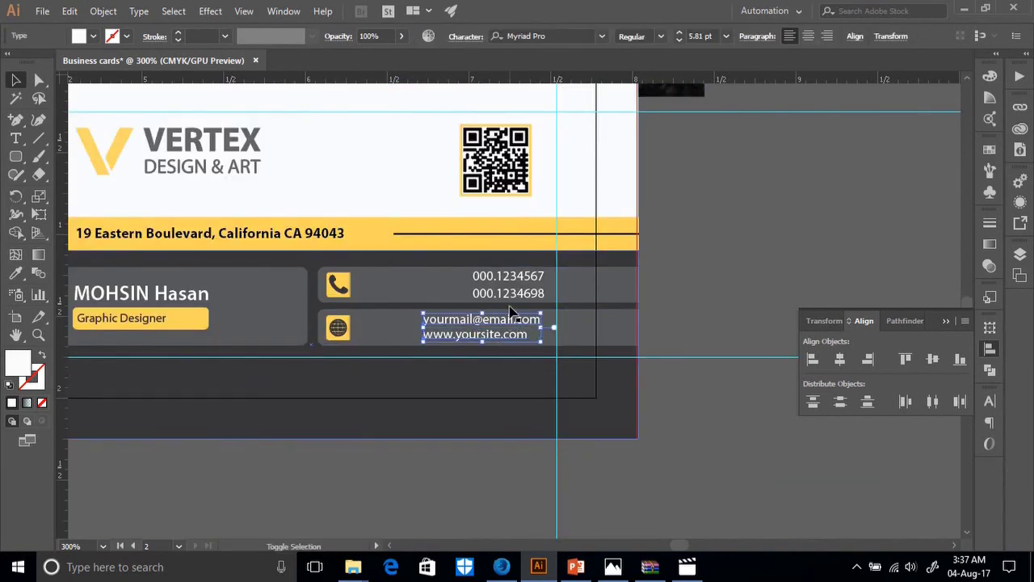
pyautogui.keyDown('shift'); pyautogui.click(508, 296); pyautogui.keyUp('shift')
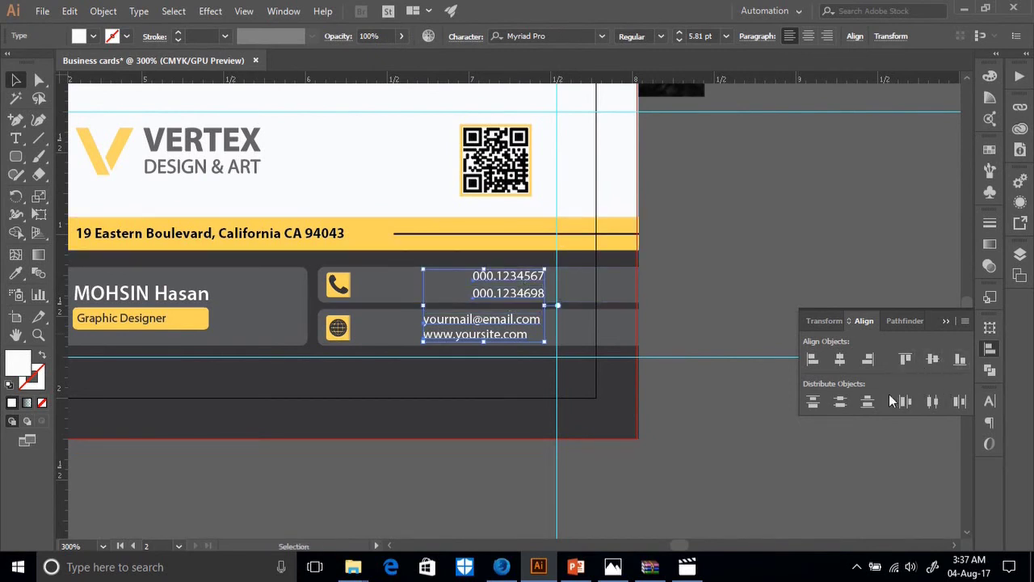
pyautogui.click(869, 359)
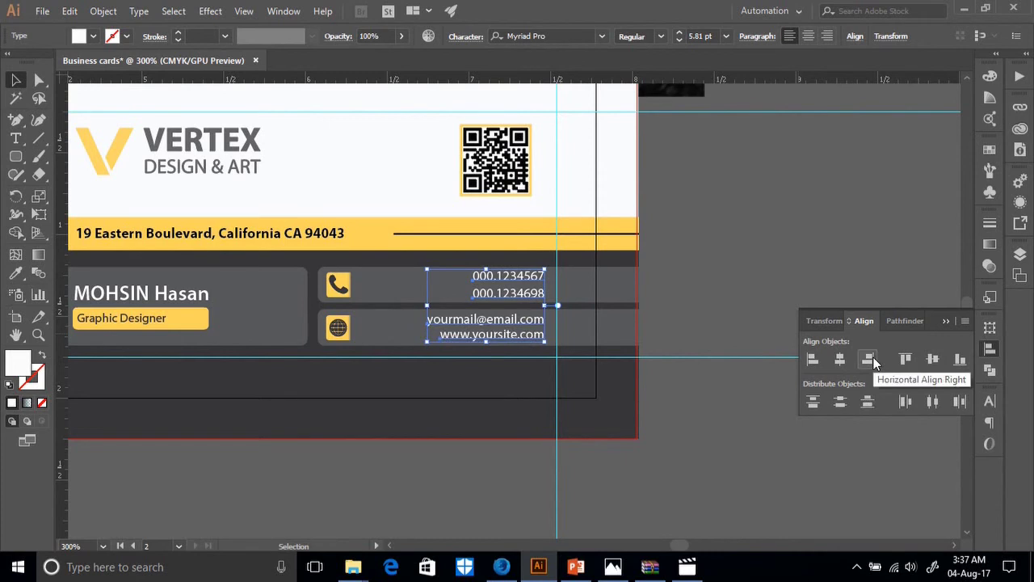
pyautogui.press('Left')
pyautogui.press('Left')
pyautogui.press('Left')
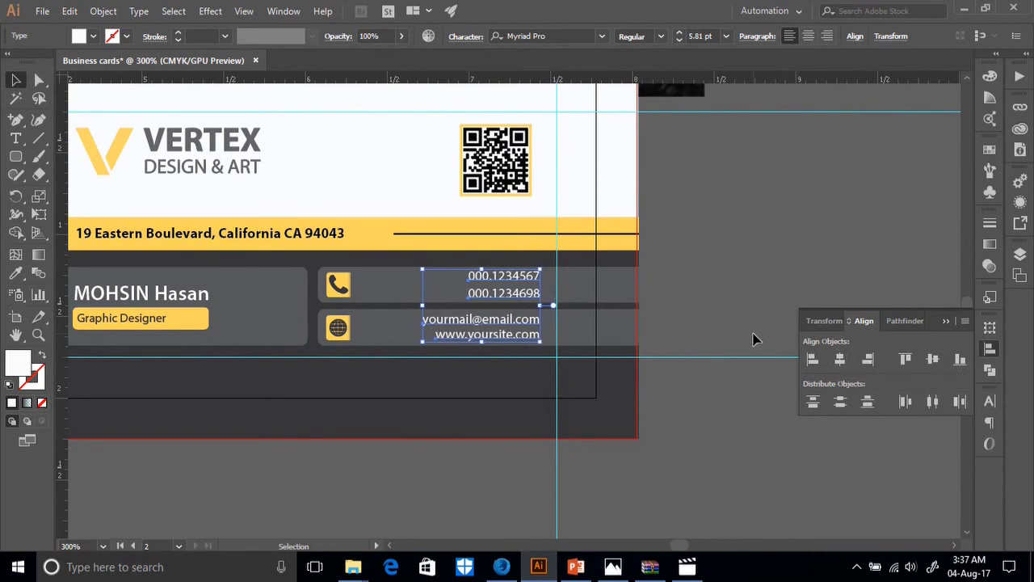
pyautogui.press('Left')
pyautogui.press('Left')
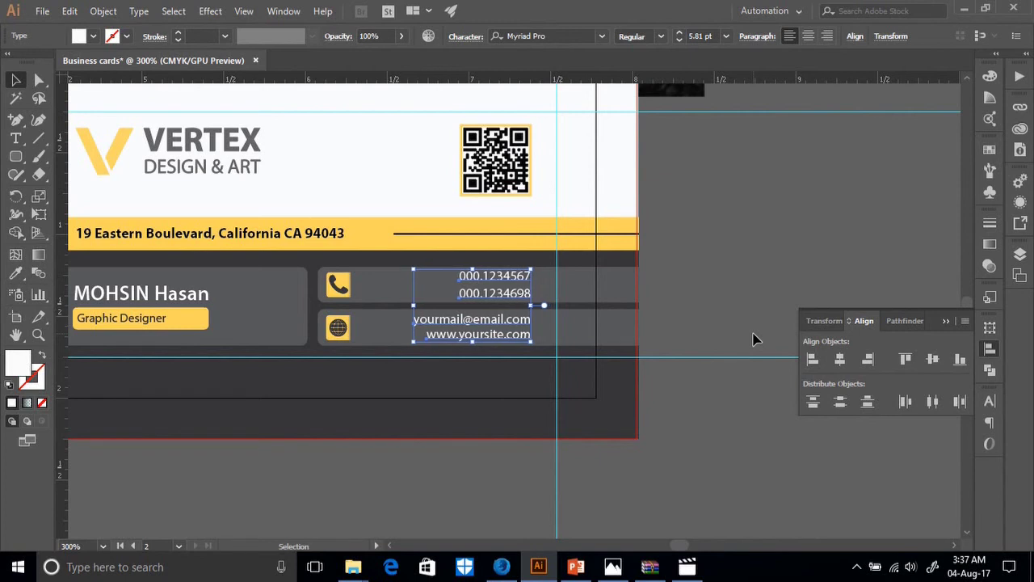
# Check the right edge with a temporary vertical guide, then delete it.
pyautogui.moveTo(59, 478); pyautogui.dragTo(535, 533)
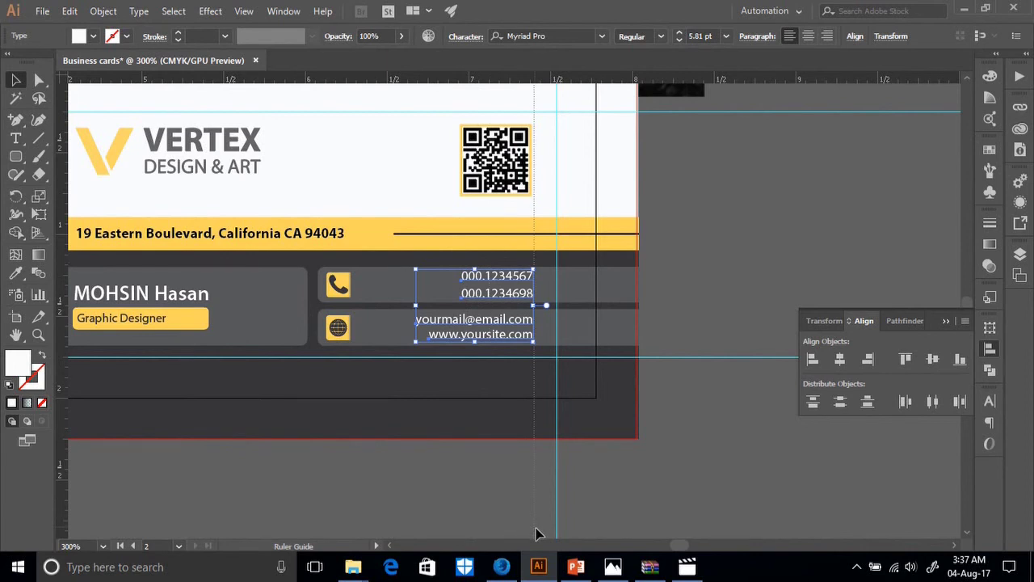
pyautogui.moveTo(537, 533); pyautogui.dragTo(535, 533)
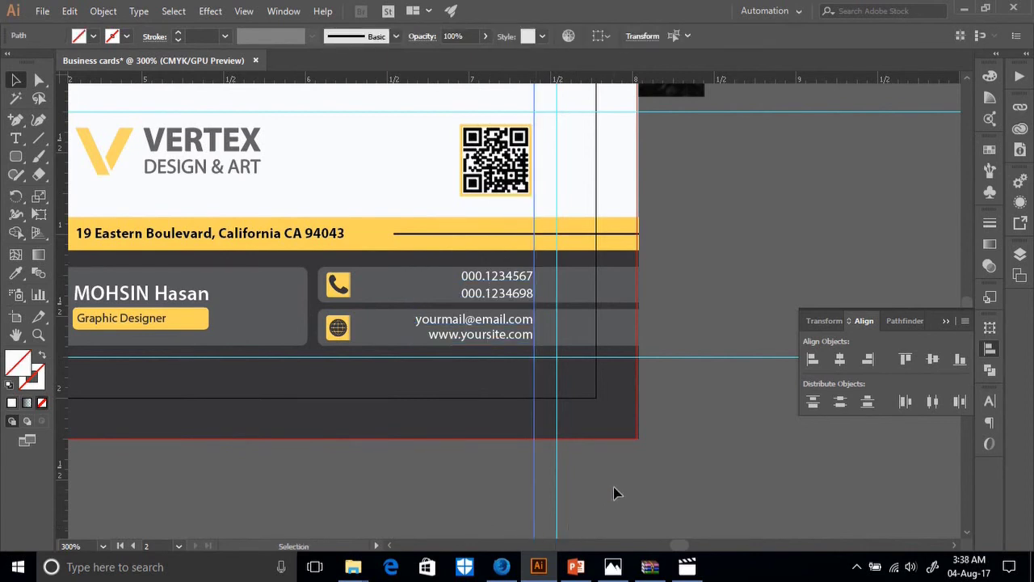
pyautogui.press('Delete')
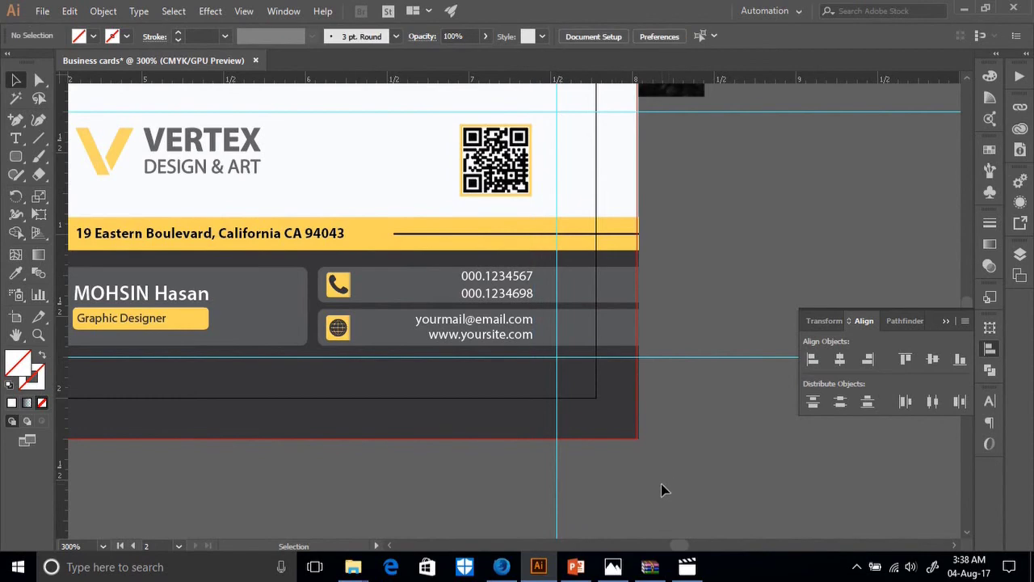
pyautogui.hotkey('ctrl', '1')
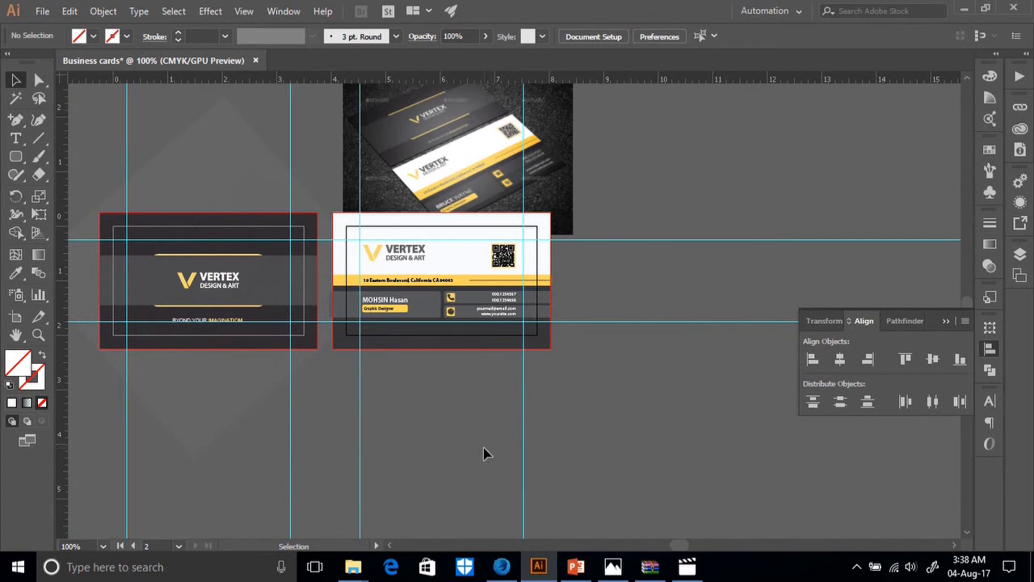
# Save the document as Business cards (.AI) inside a new Desktop folder named Business cards.
pyautogui.scroll(-3, 483, 447)
pyautogui.scroll(3, 396, 436)
pyautogui.click(42, 11)
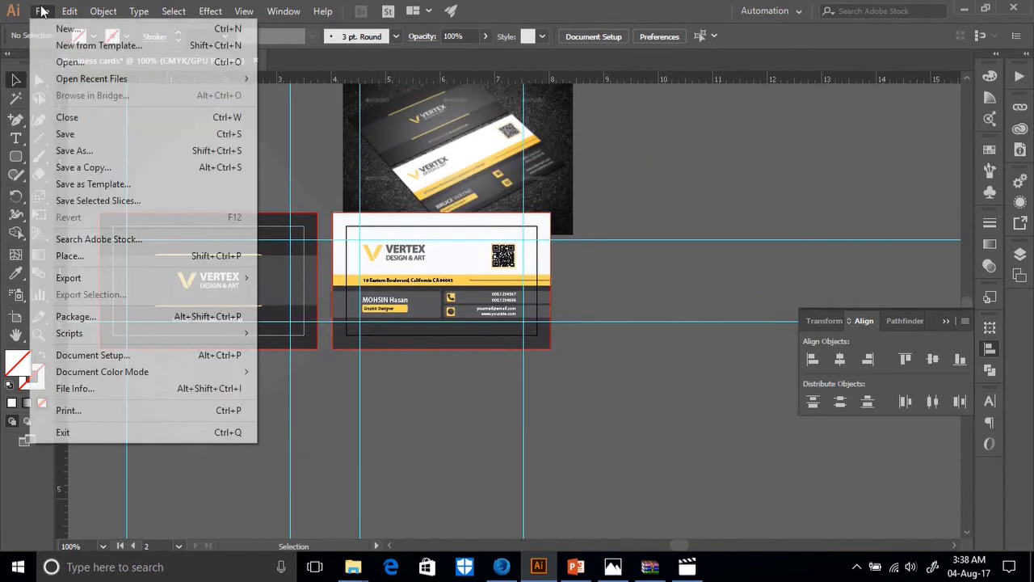
pyautogui.click(39, 146)
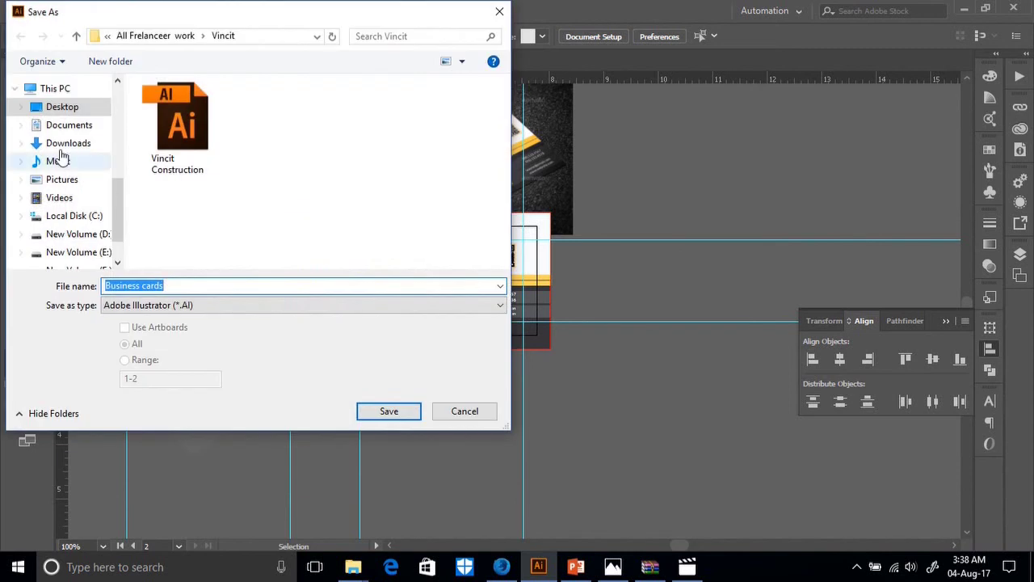
pyautogui.click(52, 106)
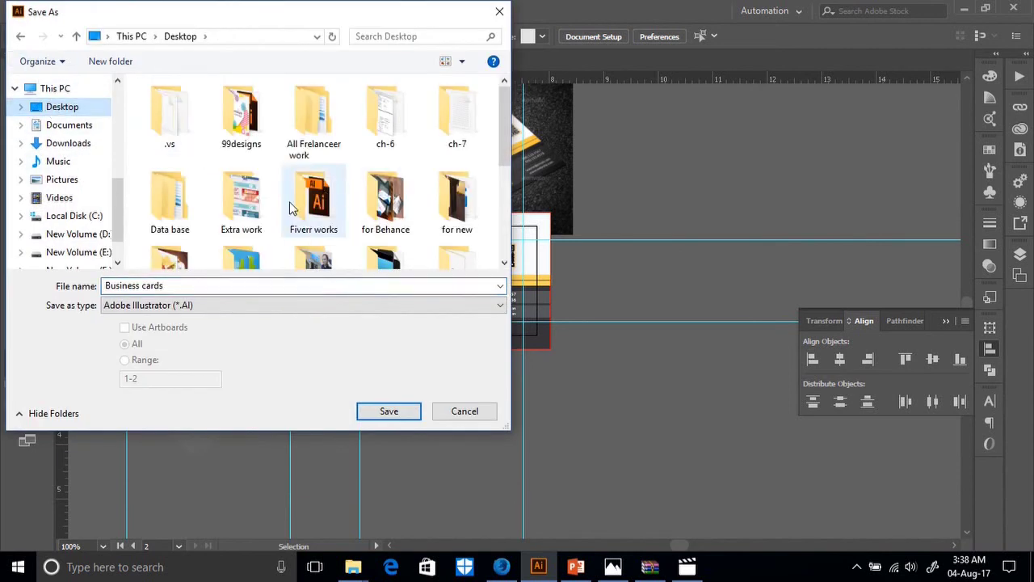
pyautogui.rightClick(354, 148)
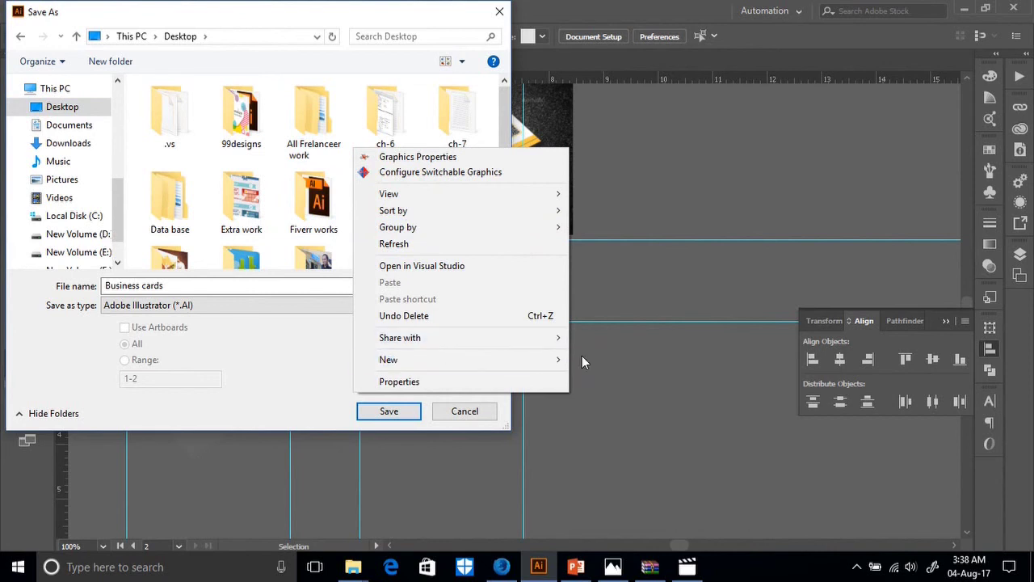
pyautogui.moveTo(555, 370)
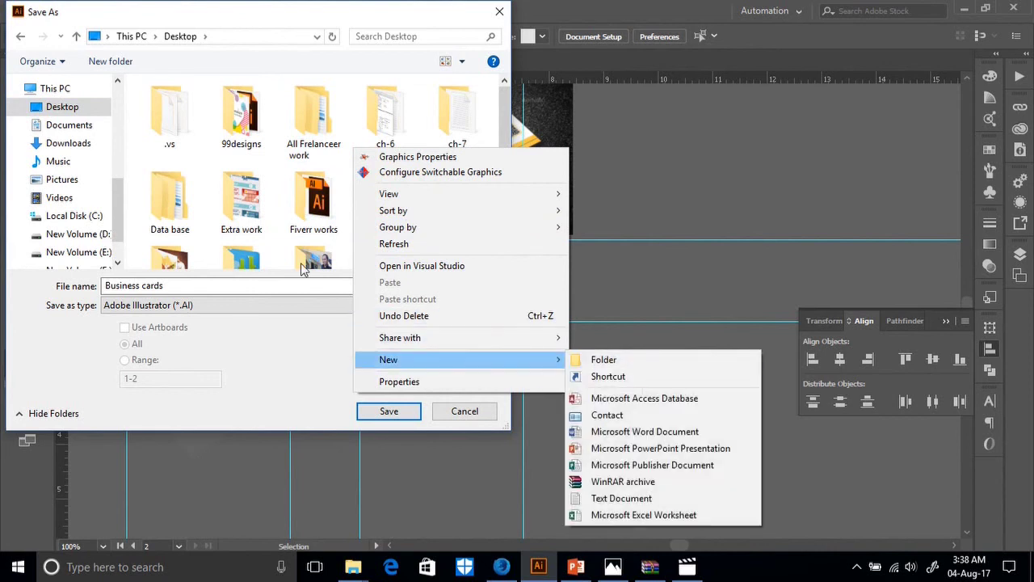
pyautogui.click(597, 361)
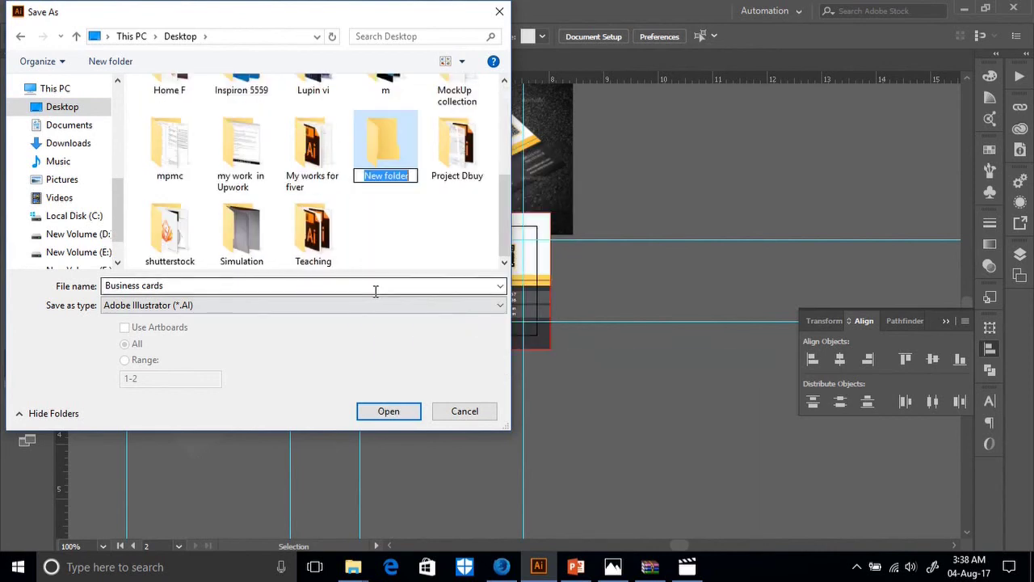
pyautogui.write('Busi')
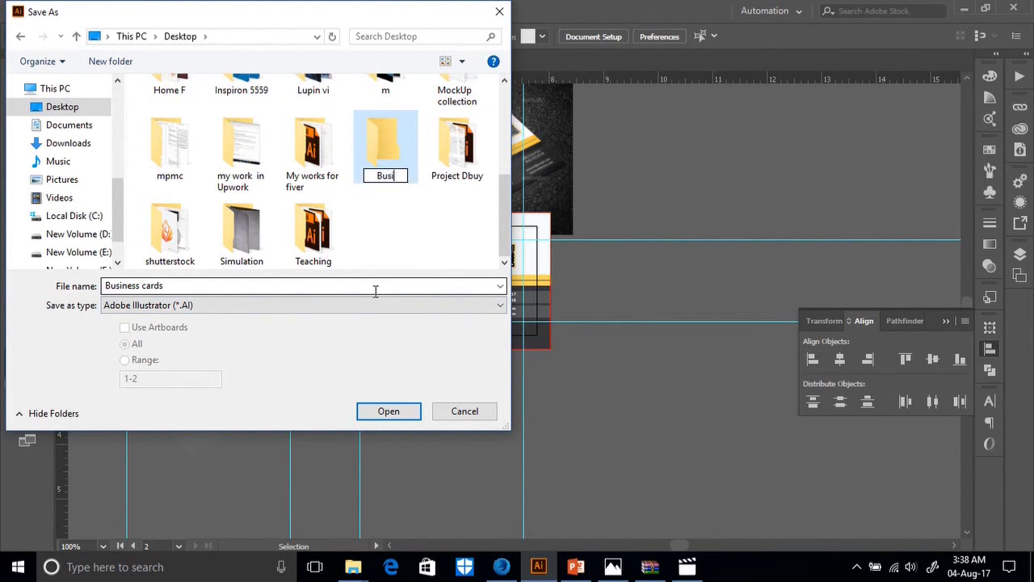
pyautogui.write('ness cards')
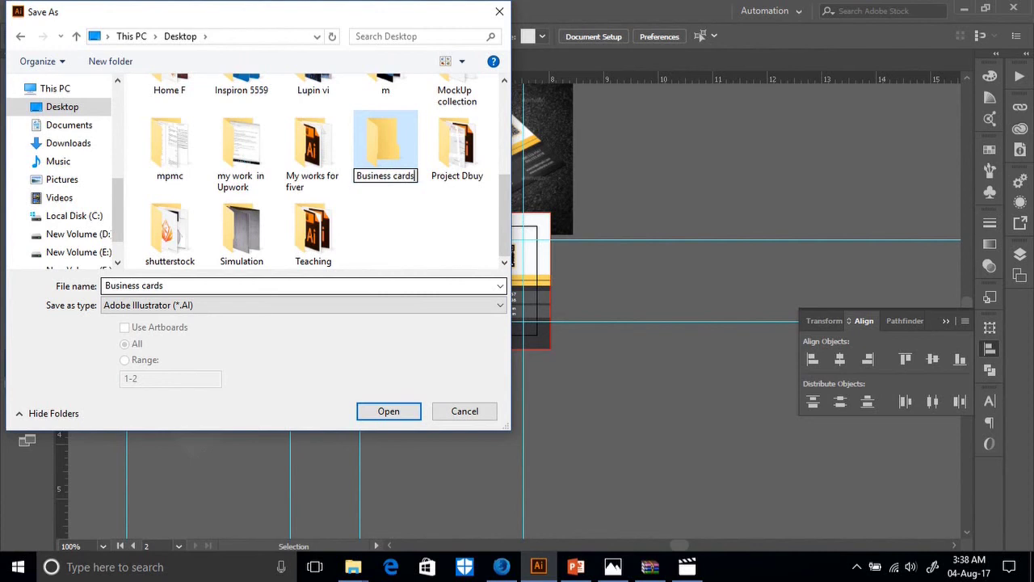
pyautogui.press('Return')
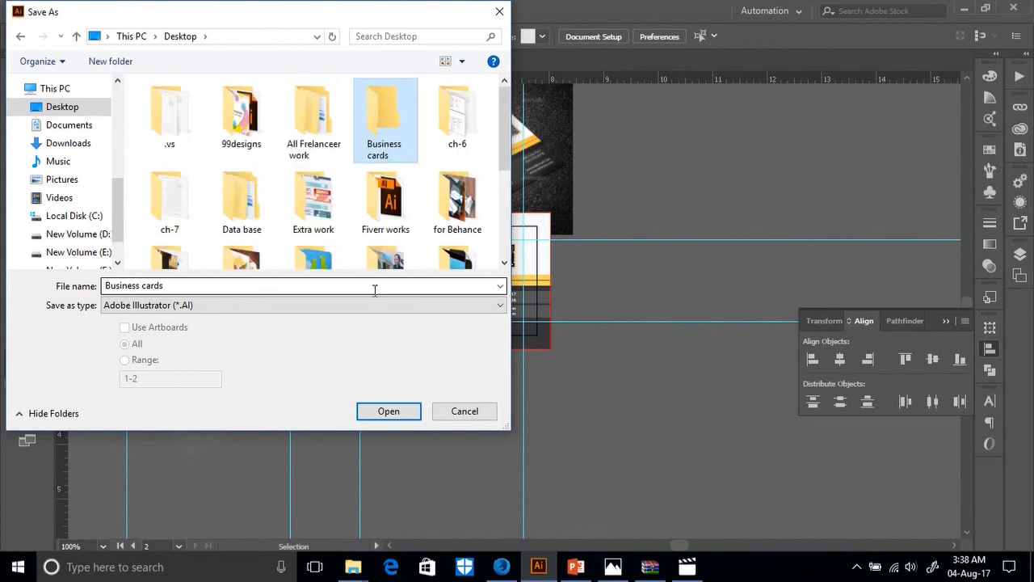
pyautogui.doubleClick(388, 128)
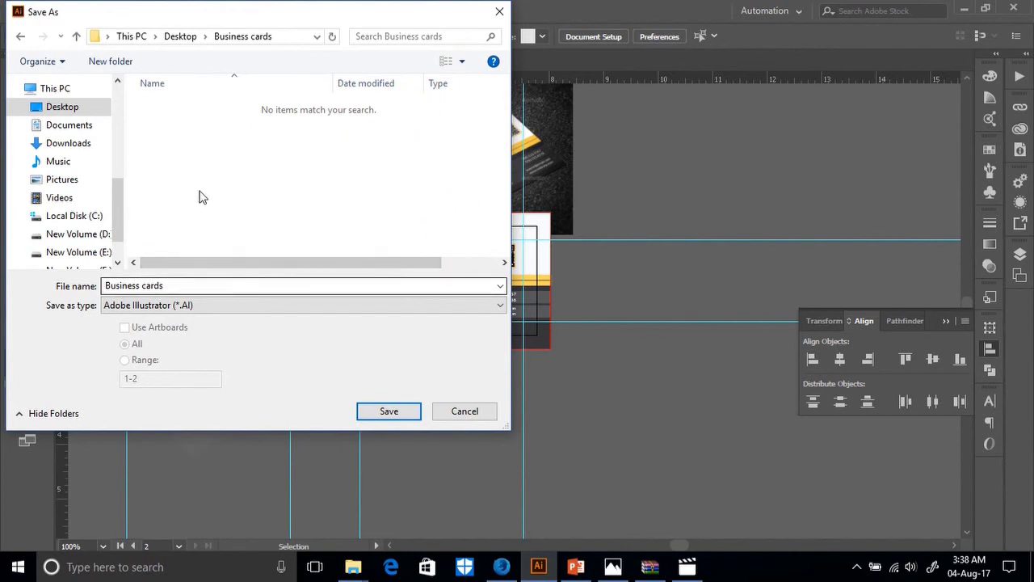
pyautogui.click(386, 411)
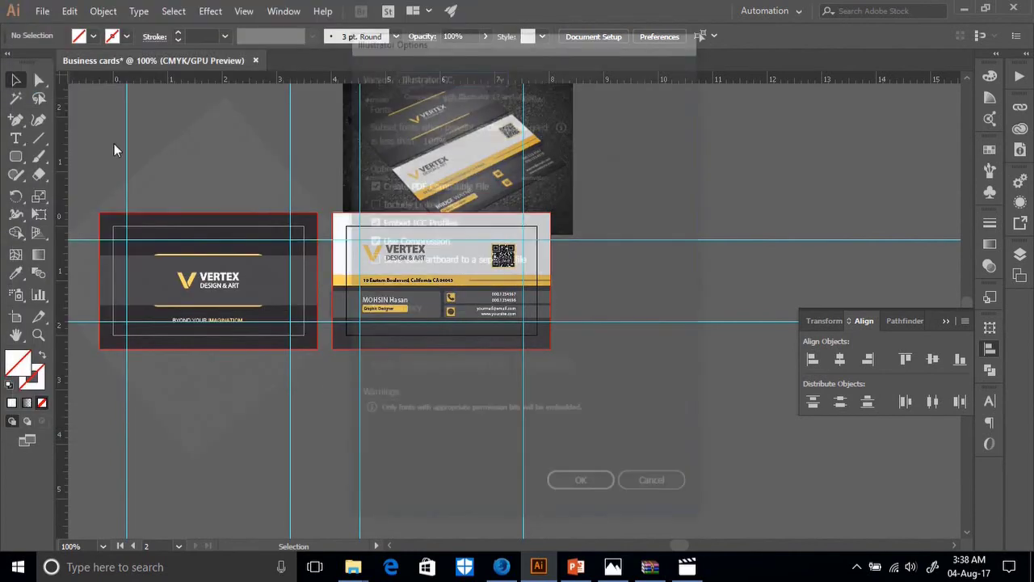
# Accept the Illustrator Options to finish saving Business cards.ai.
pyautogui.click(575, 485)
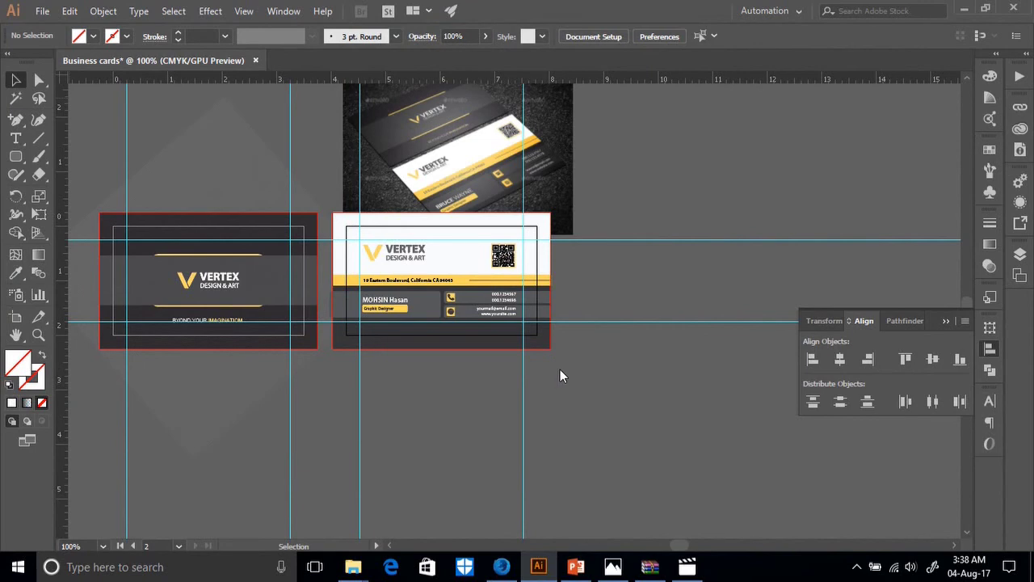
pyautogui.scroll(5, 560, 370)
pyautogui.scroll(-3, 496, 363)
# Move the mockup photo to the upper right of the two cards and zoom in on it.
pyautogui.click(499, 363)
pyautogui.moveTo(498, 363); pyautogui.dragTo(692, 270)
pyautogui.scroll(-2, 443, 294)
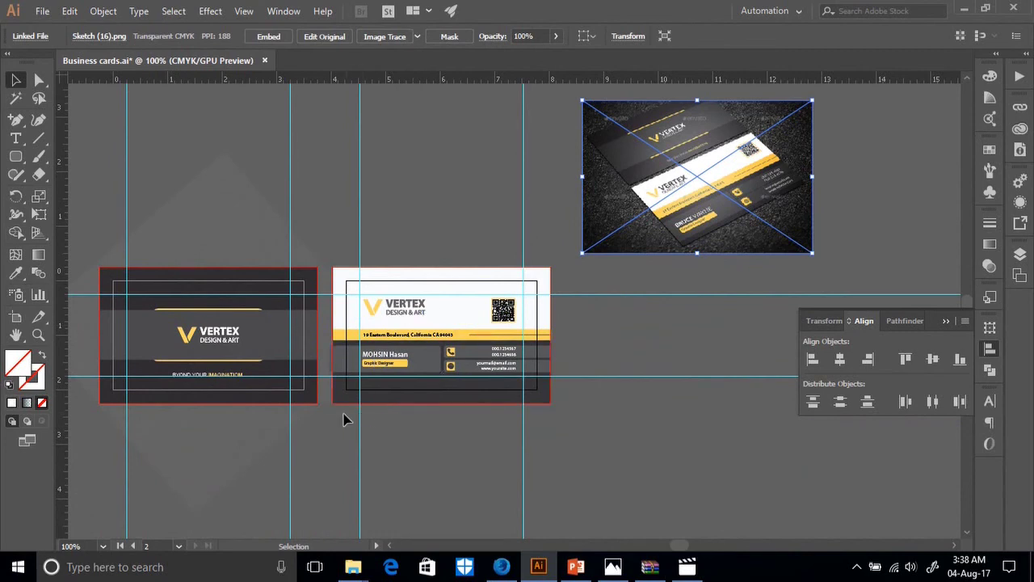
pyautogui.hscroll(-5, 517, 404)
pyautogui.hscroll(2, 558, 388)
pyautogui.scroll(1, 653, 301)
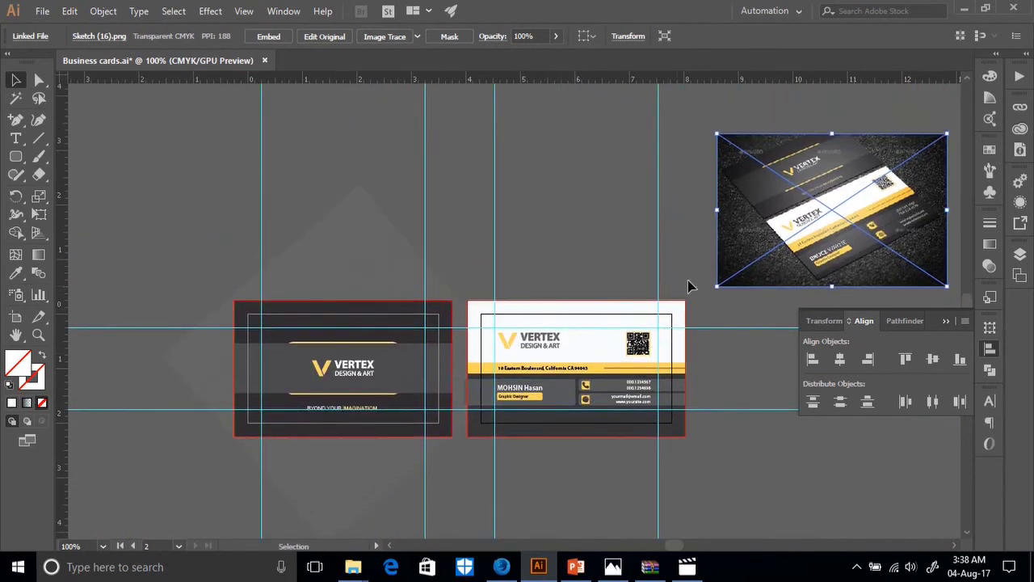
pyautogui.moveTo(827, 212); pyautogui.dragTo(504, 220)
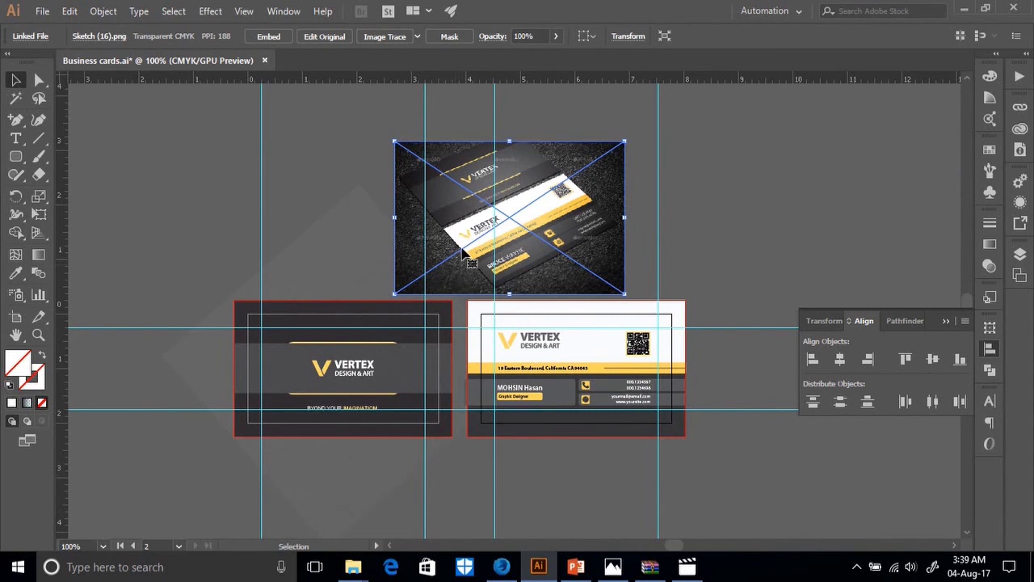
pyautogui.moveTo(458, 245); pyautogui.dragTo(767, 225)
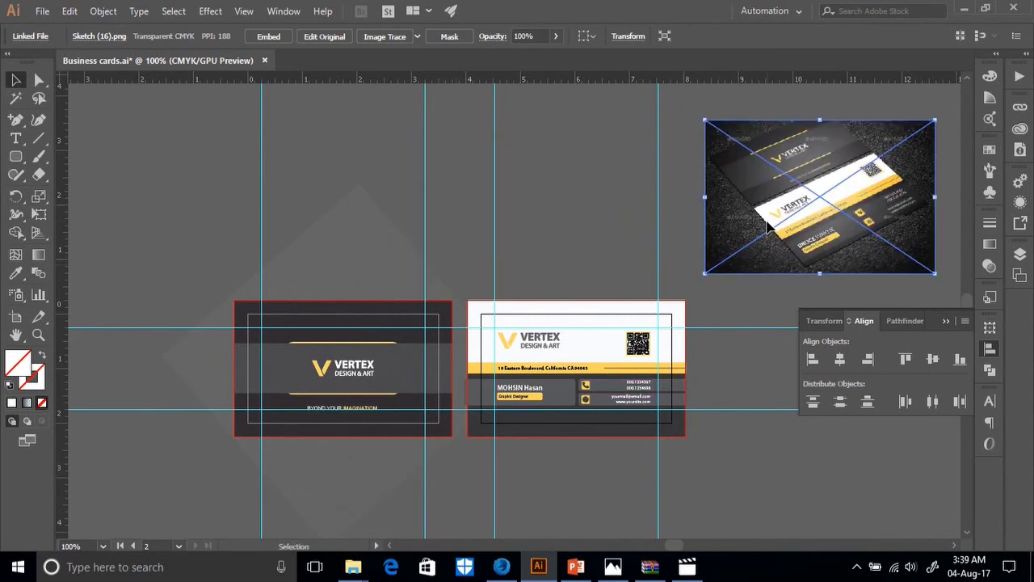
pyautogui.scroll(-2, 251, 307)
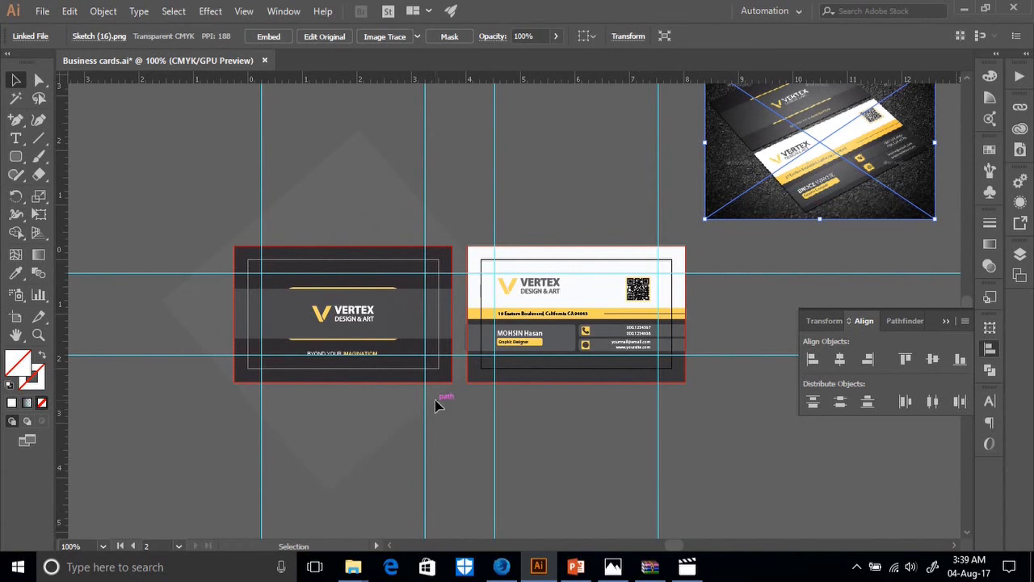
pyautogui.hotkey('ctrl', '+')
pyautogui.hotkey('ctrl', '+')
pyautogui.hotkey('ctrl', '+')
pyautogui.hotkey('ctrl', '+')
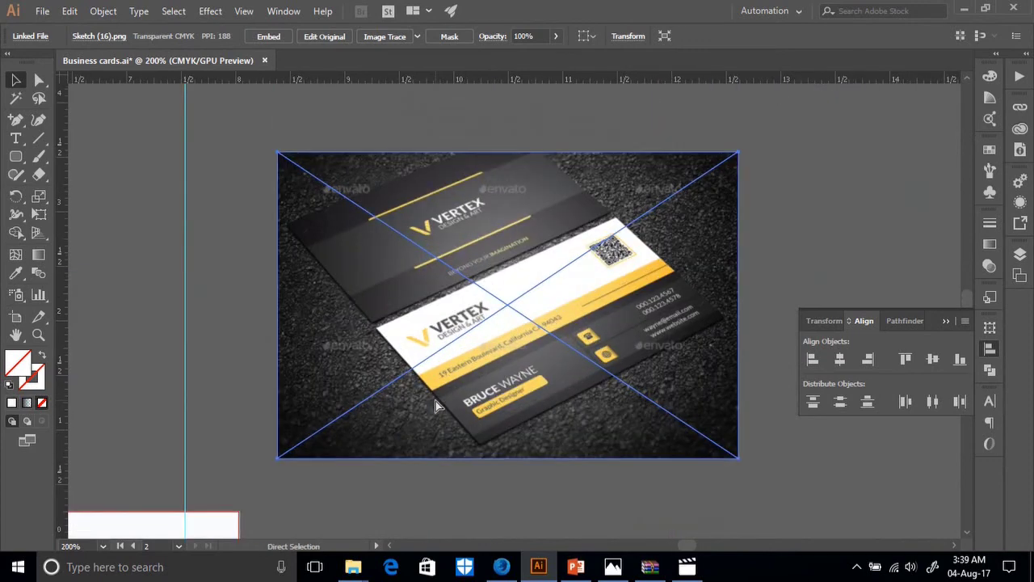
# Give the front card's QR code the grey of the VERTEX text.
pyautogui.scroll(-3, 358, 415)
pyautogui.scroll(-5, 310, 415)
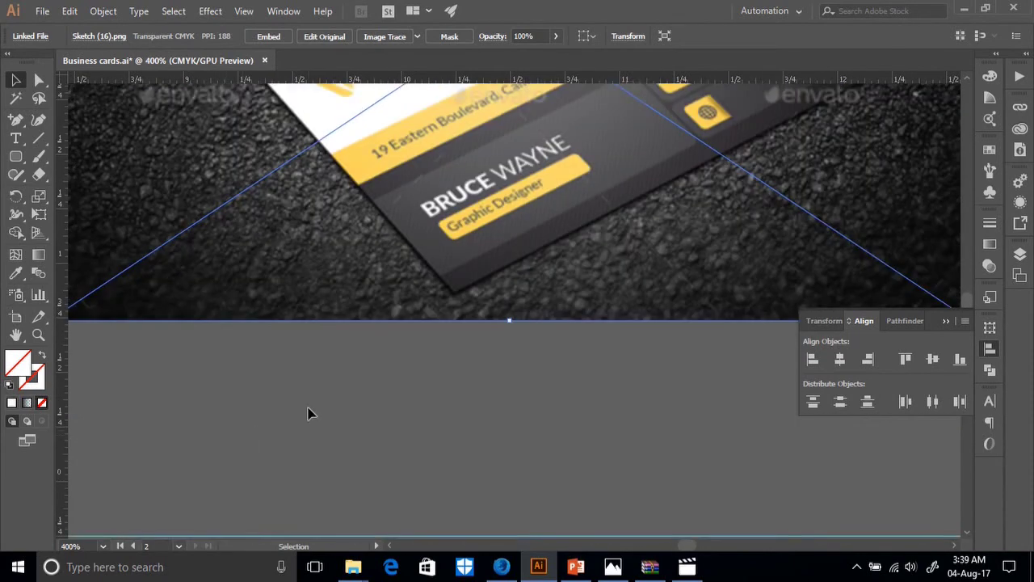
pyautogui.hscroll(-10, 332, 399)
pyautogui.scroll(-2, 322, 386)
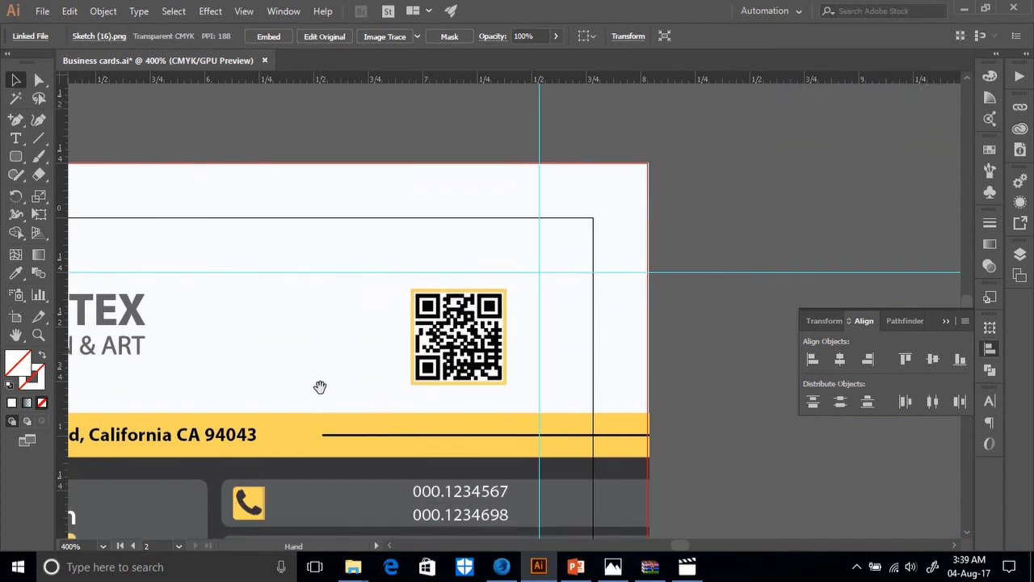
pyautogui.click(457, 277)
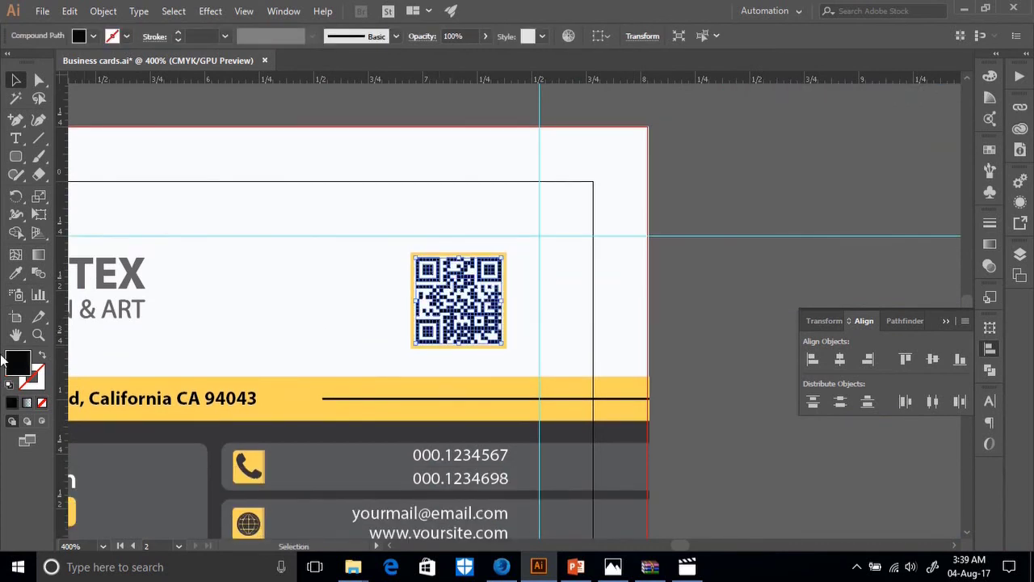
pyautogui.click(15, 272)
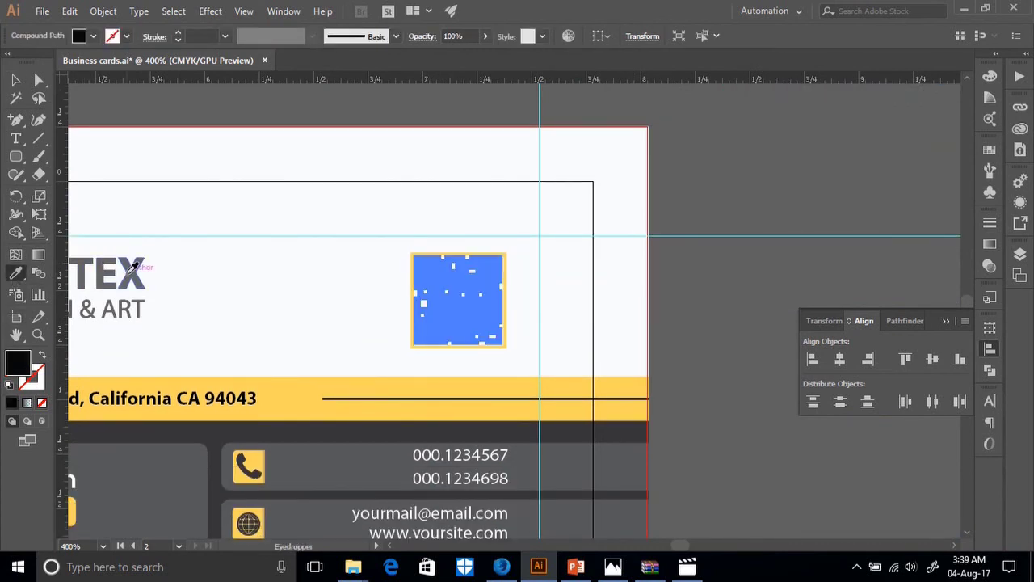
pyautogui.click(125, 265)
pyautogui.click(15, 79)
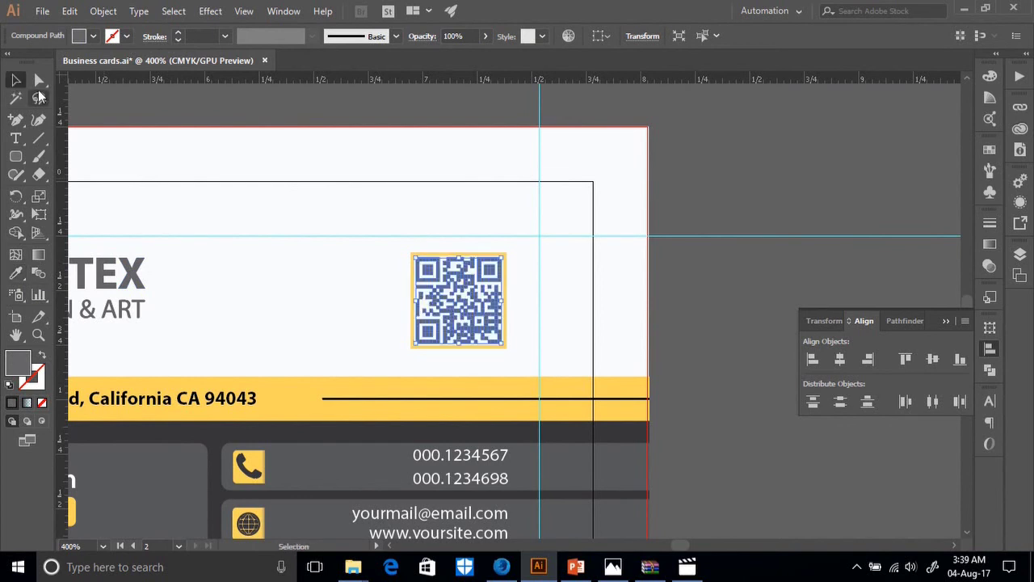
pyautogui.click(89, 107)
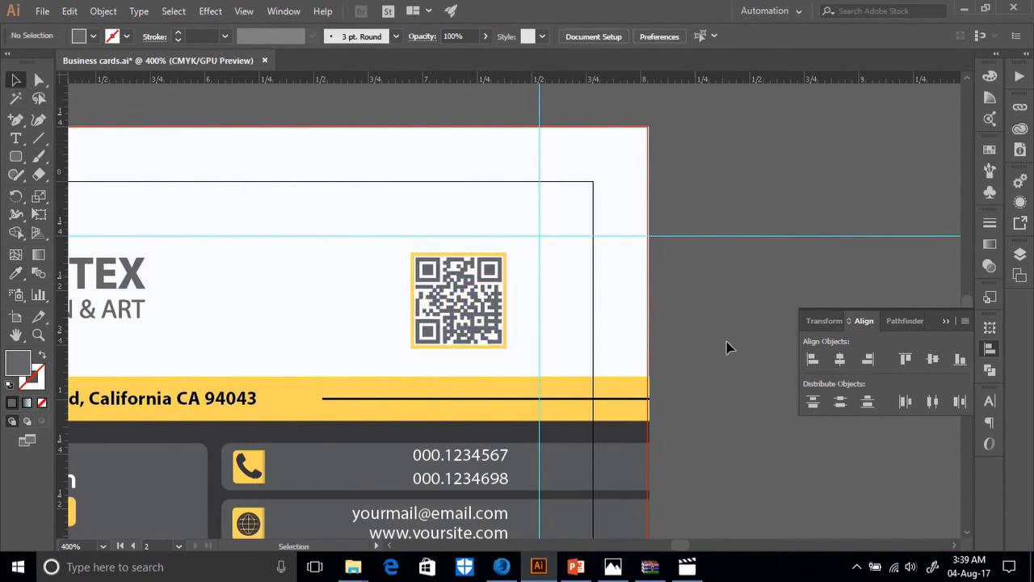
# Resample the QR code's colour from the card's dark grey.
pyautogui.hotkey('ctrl', '1')
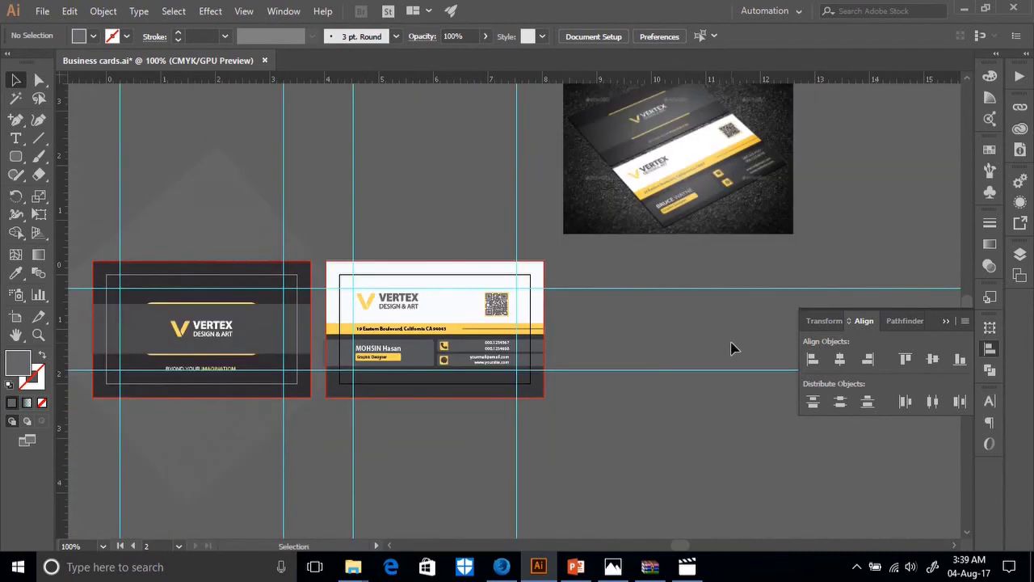
pyautogui.scroll(-1, 585, 364)
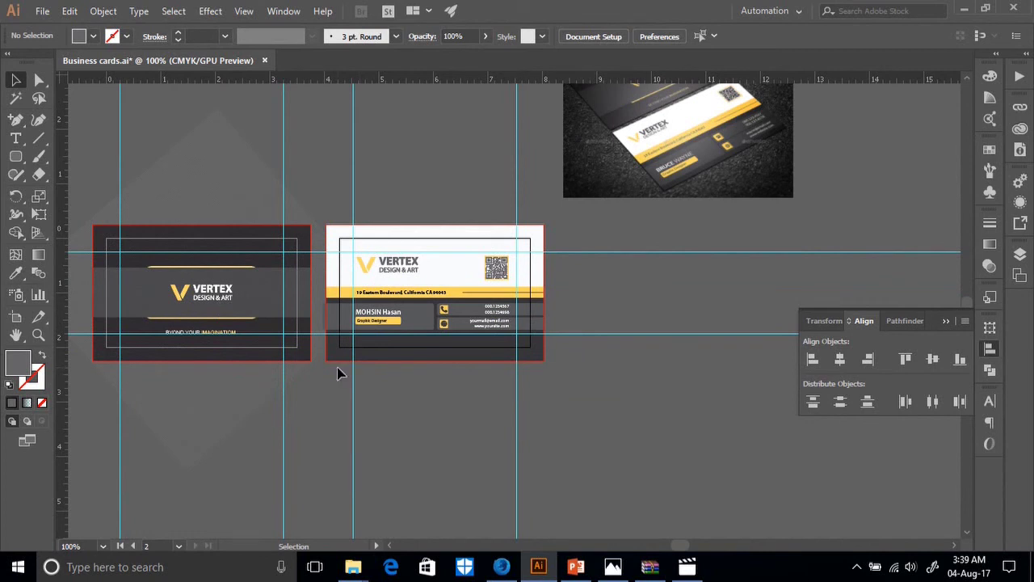
pyautogui.hotkey('ctrl', '+')
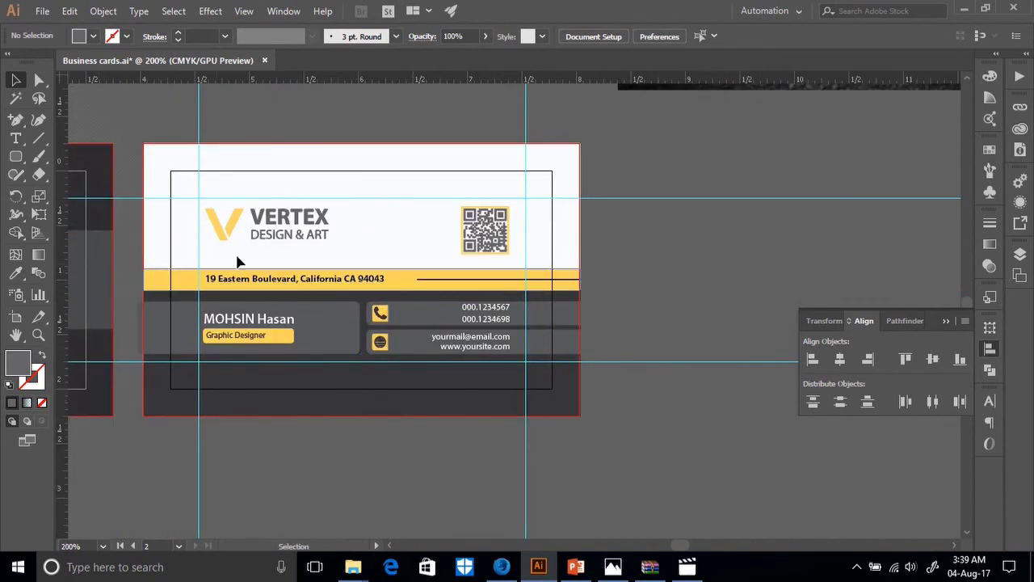
pyautogui.click(494, 233)
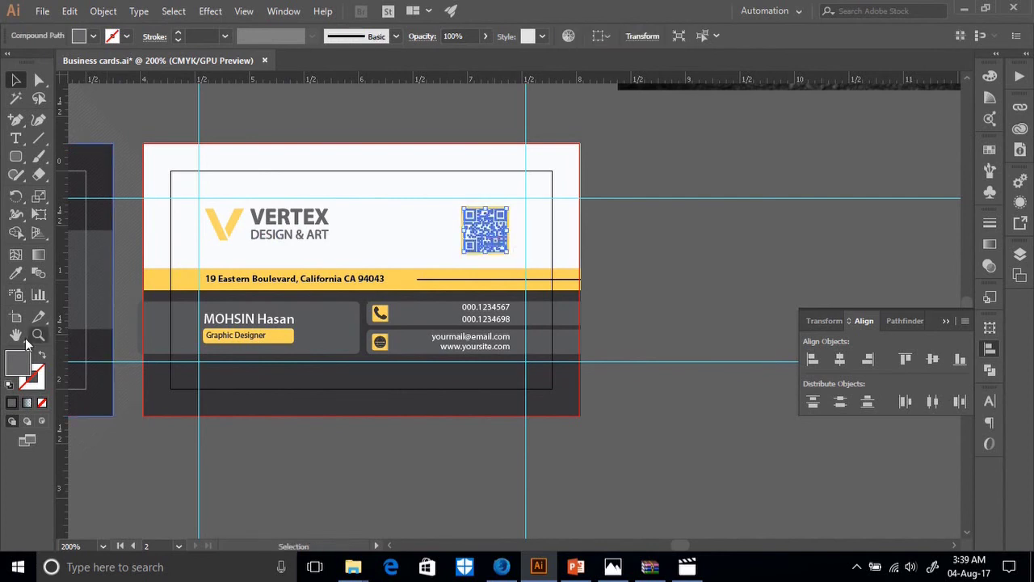
pyautogui.click(16, 273)
pyautogui.click(252, 389)
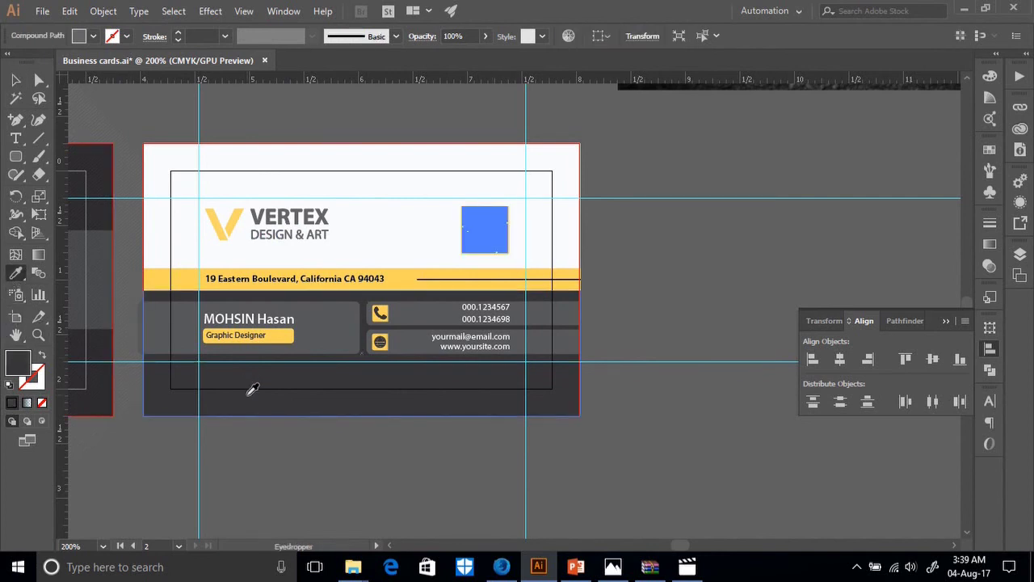
pyautogui.press('v')
pyautogui.click(220, 120)
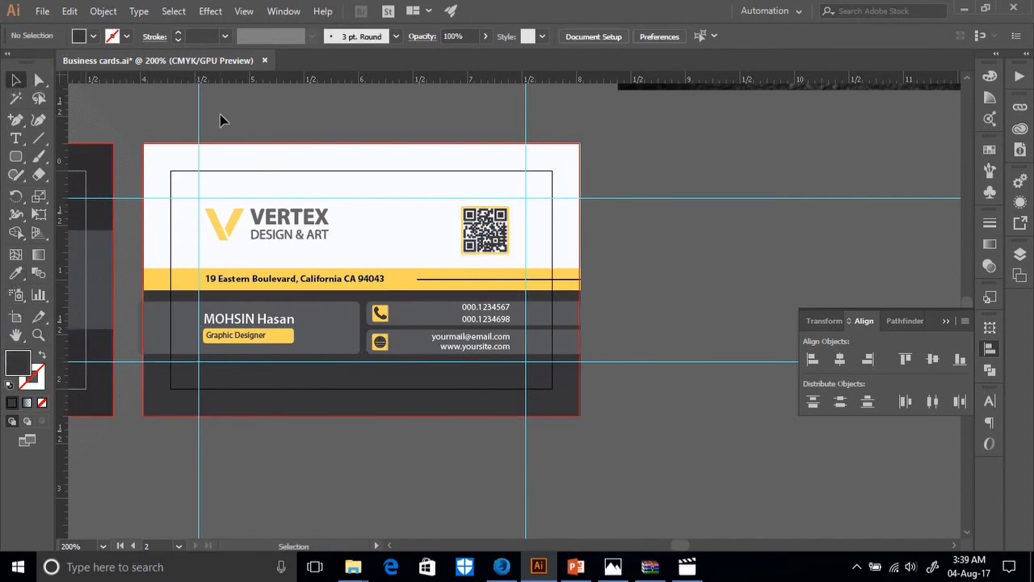
# Colour the VERTEX and DESIGN & ART logo text the same dark grey.
pyautogui.click(39, 79)
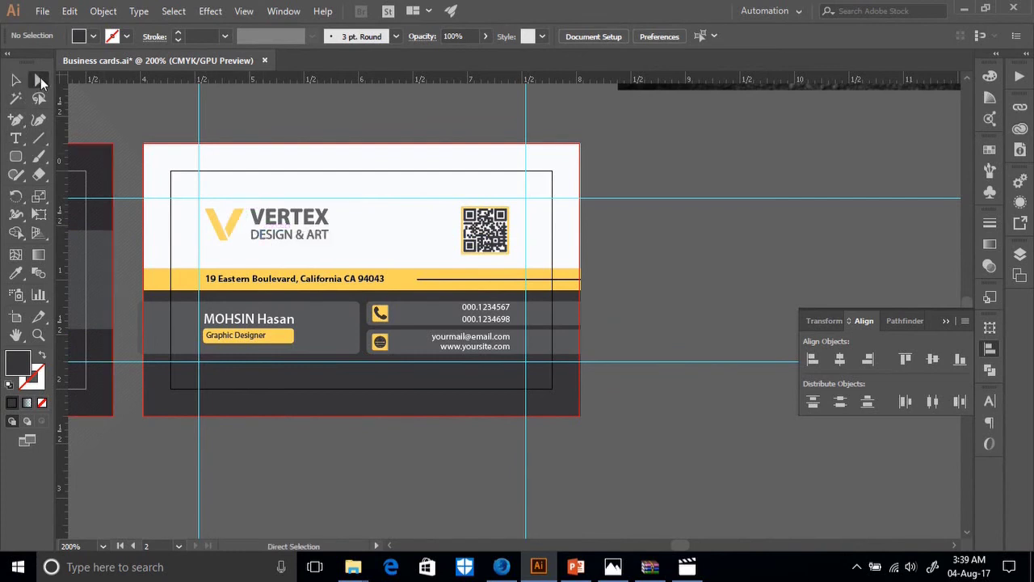
pyautogui.click(250, 201)
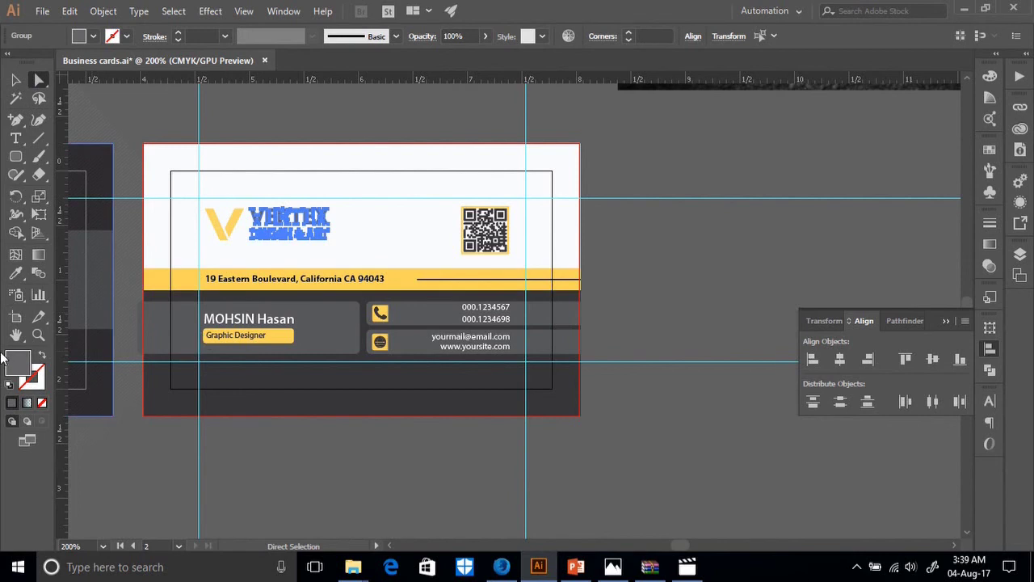
pyautogui.click(17, 274)
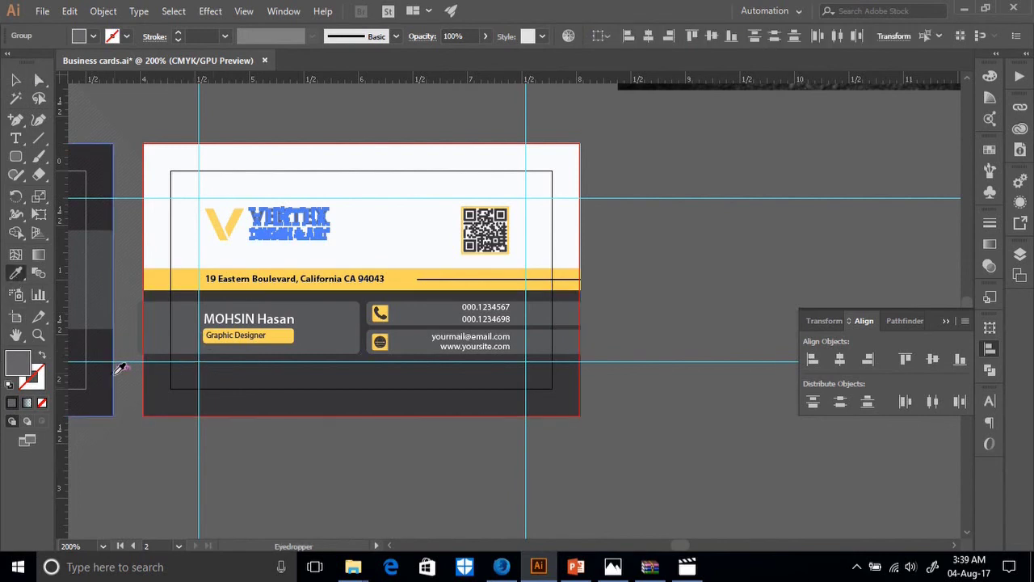
pyautogui.click(227, 397)
pyautogui.press('v')
pyautogui.scroll(-3, 100, 270)
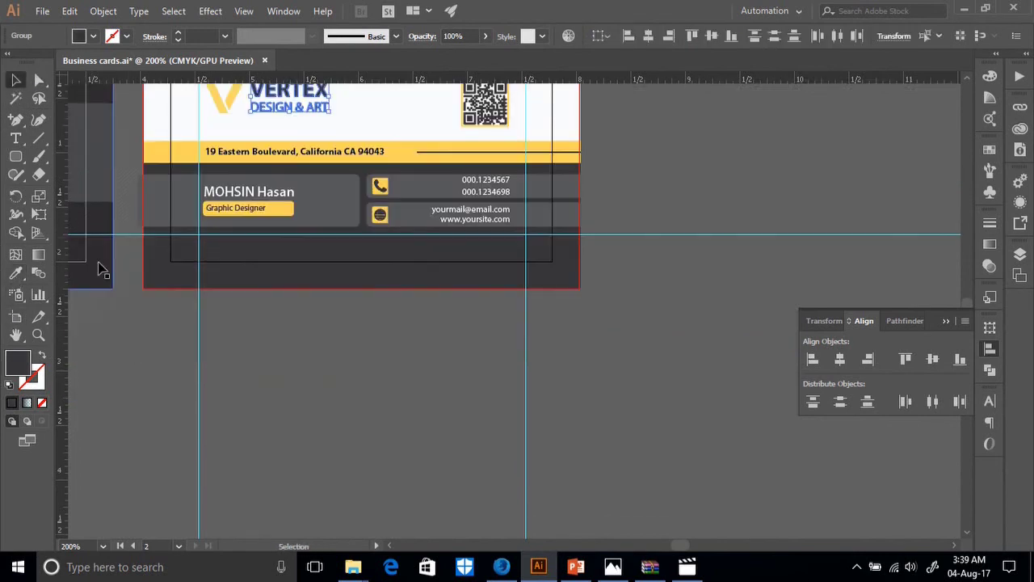
pyautogui.hscroll(-4, 81, 413)
pyautogui.click(109, 401)
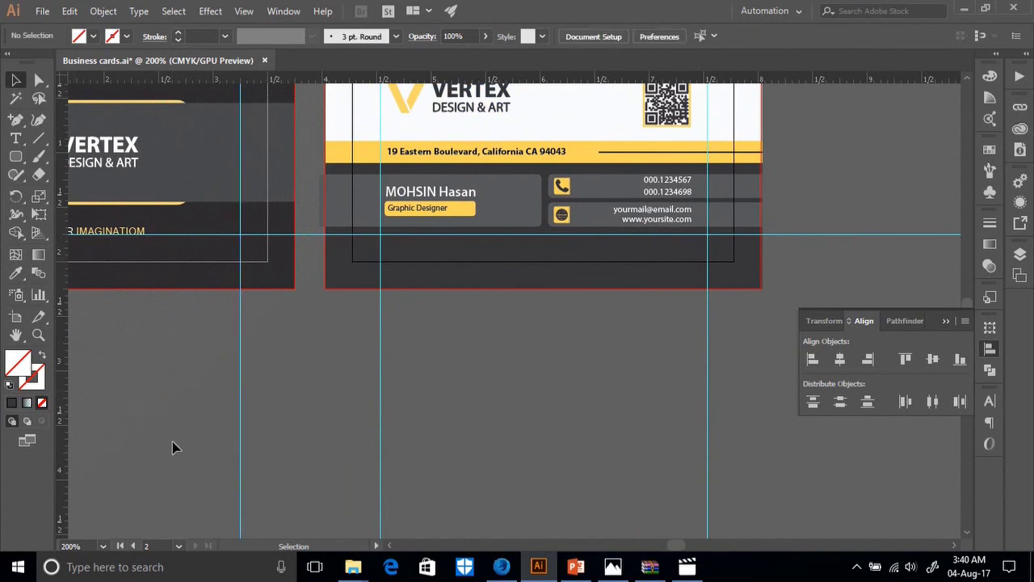
# Move the front card's Artboard 1 further left with the Artboard tool.
pyautogui.hotkey('ctrl', 'a')
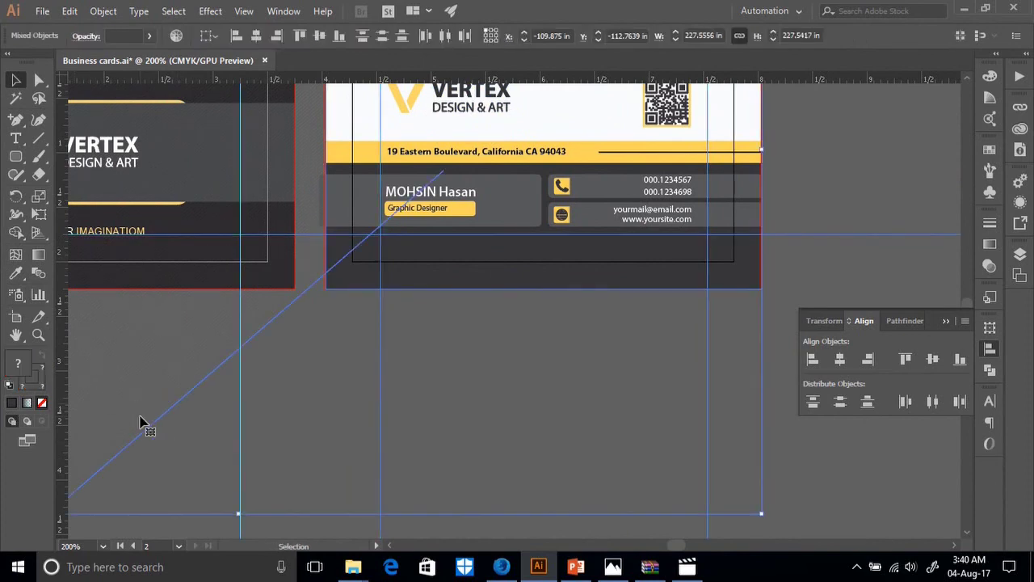
pyautogui.hotkey('ctrl', '1')
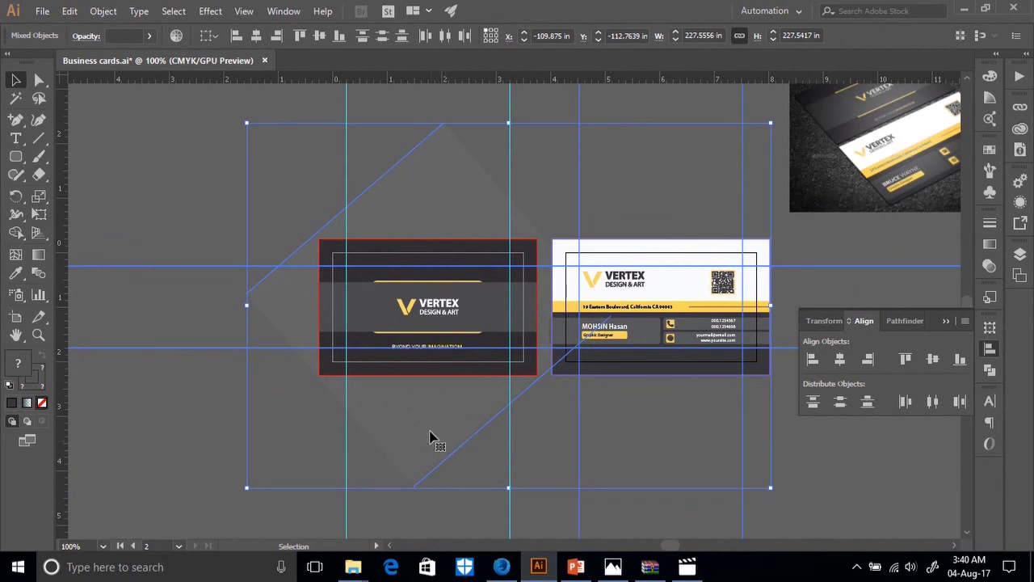
pyautogui.click(11, 321)
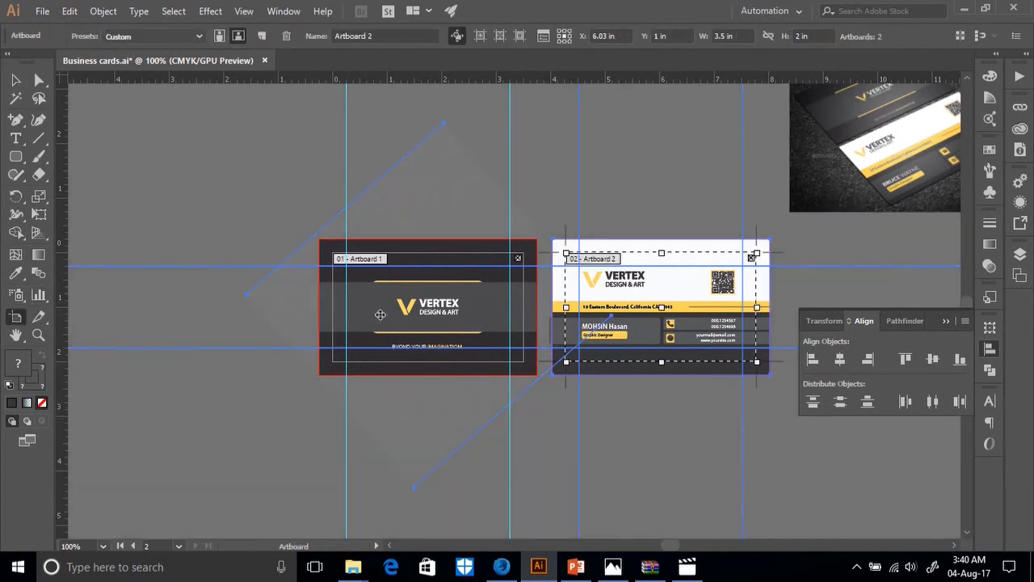
pyautogui.moveTo(416, 318); pyautogui.dragTo(344, 334)
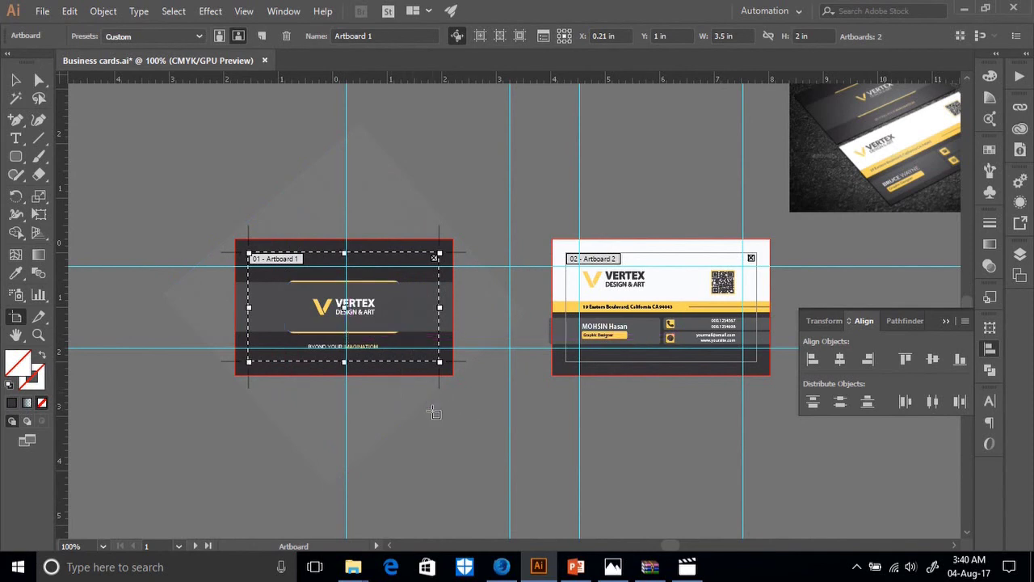
# Alt-drag a copy of the faint rotated background square behind the back card.
pyautogui.click(15, 81)
pyautogui.moveTo(330, 419); pyautogui.dragTo(645, 461)
pyautogui.press('alt')
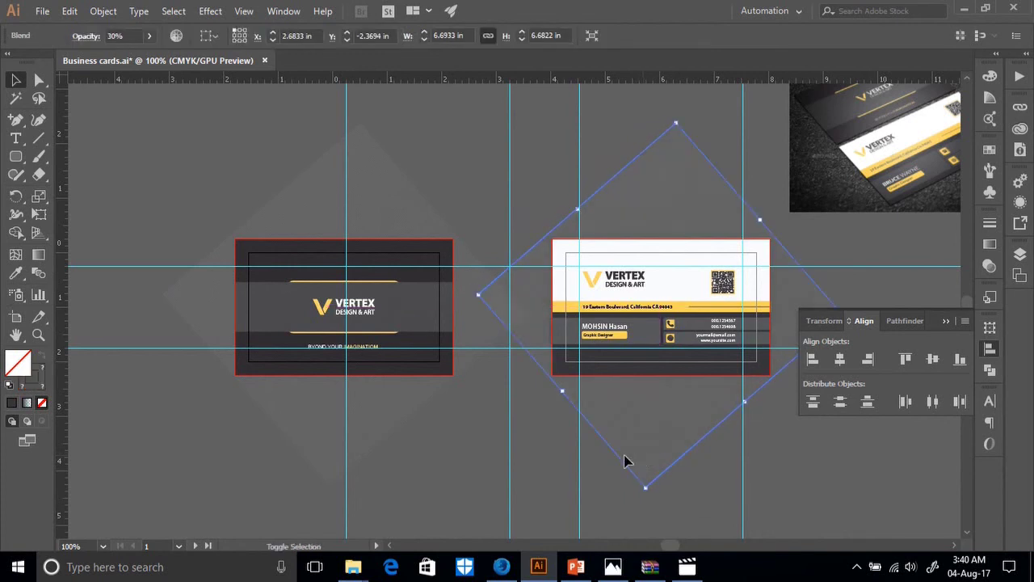
pyautogui.scroll(-2, 718, 391)
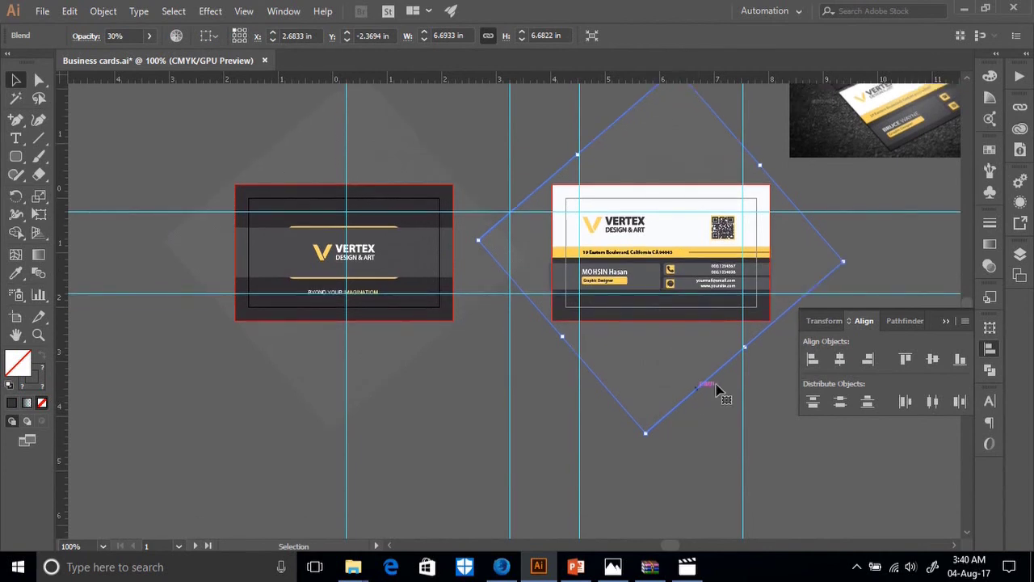
pyautogui.click(814, 446)
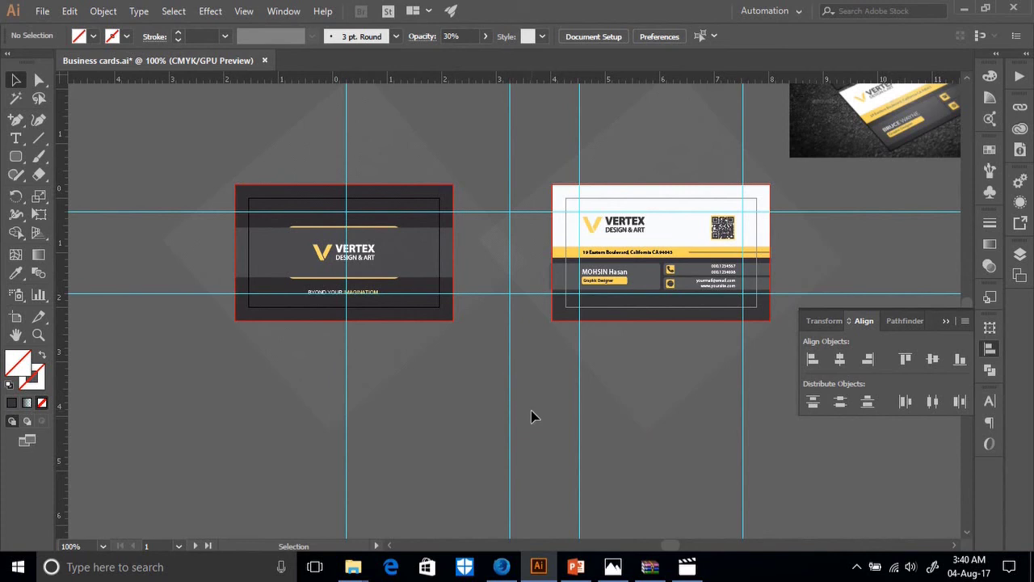
pyautogui.click(509, 411)
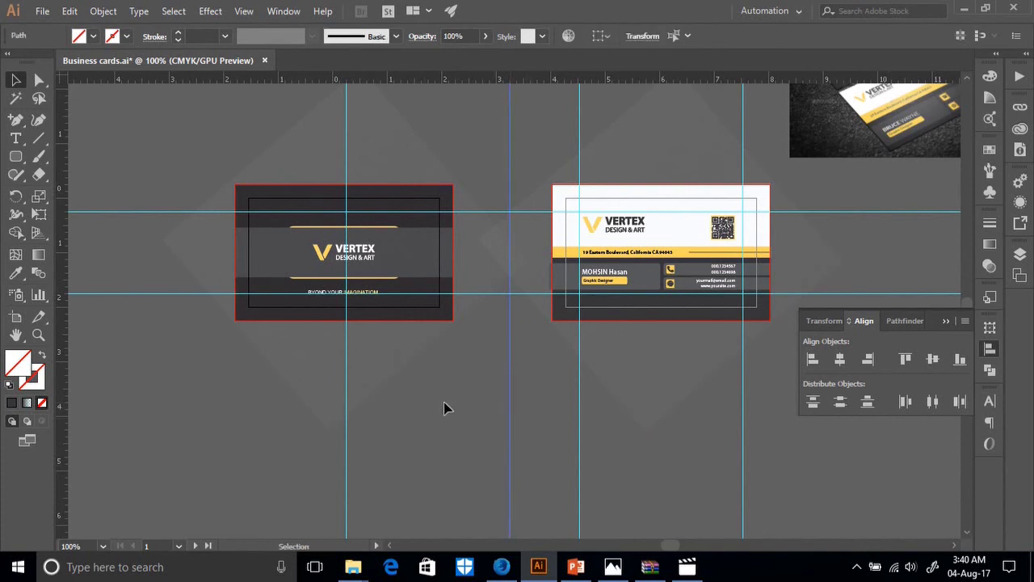
pyautogui.keyDown('shift'); pyautogui.click(346, 452); pyautogui.keyUp('shift')
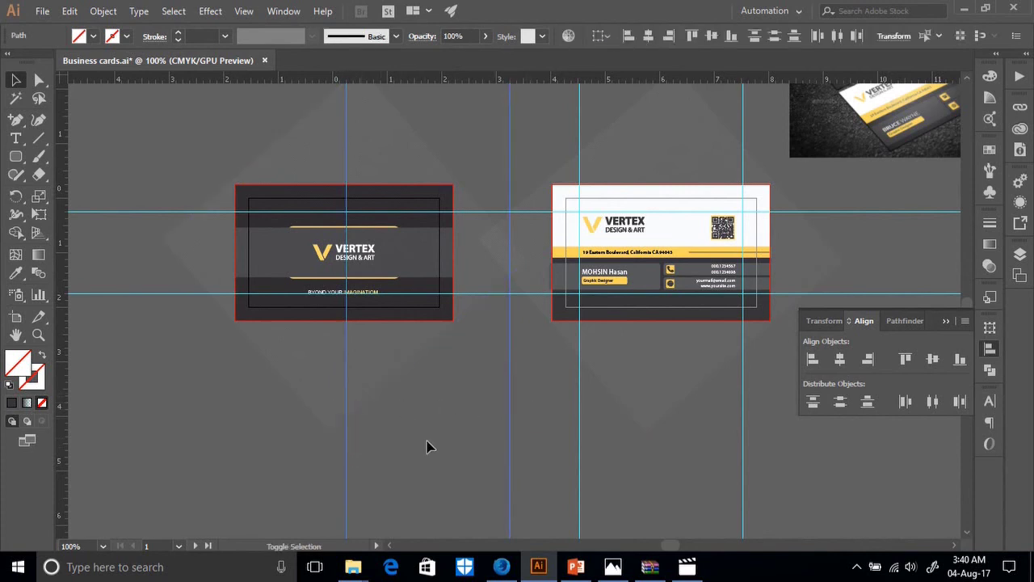
# Shift both vertical guides left so they frame the relocated front card.
pyautogui.moveTo(506, 446); pyautogui.dragTo(428, 465)
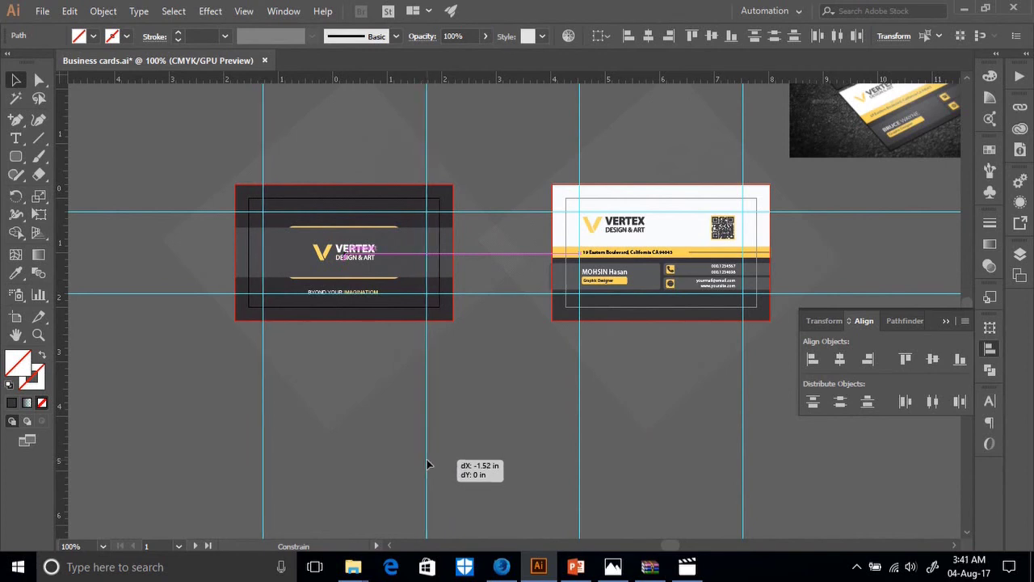
pyautogui.moveTo(427, 464); pyautogui.dragTo(426, 464)
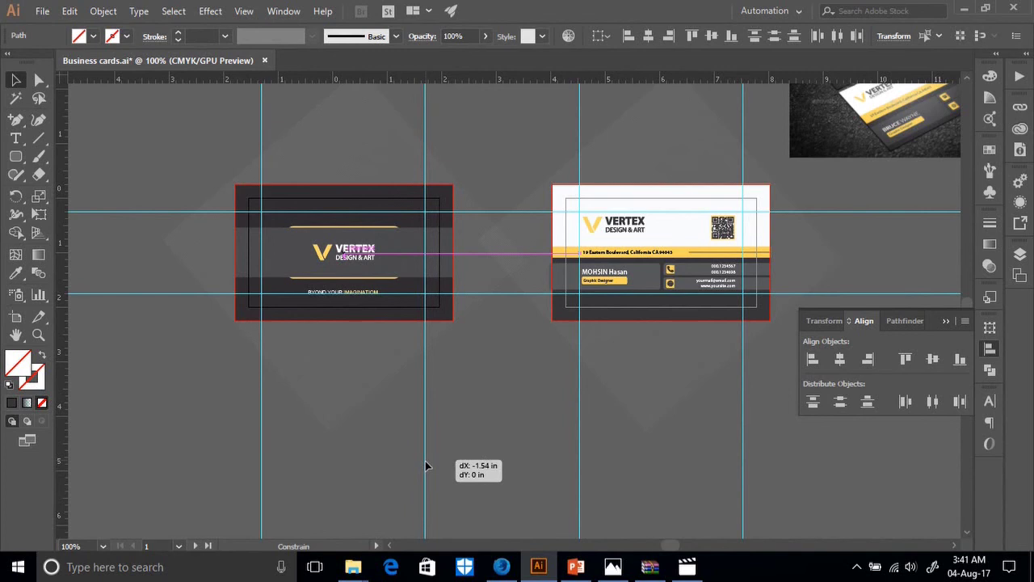
pyautogui.moveTo(426, 466); pyautogui.dragTo(585, 408)
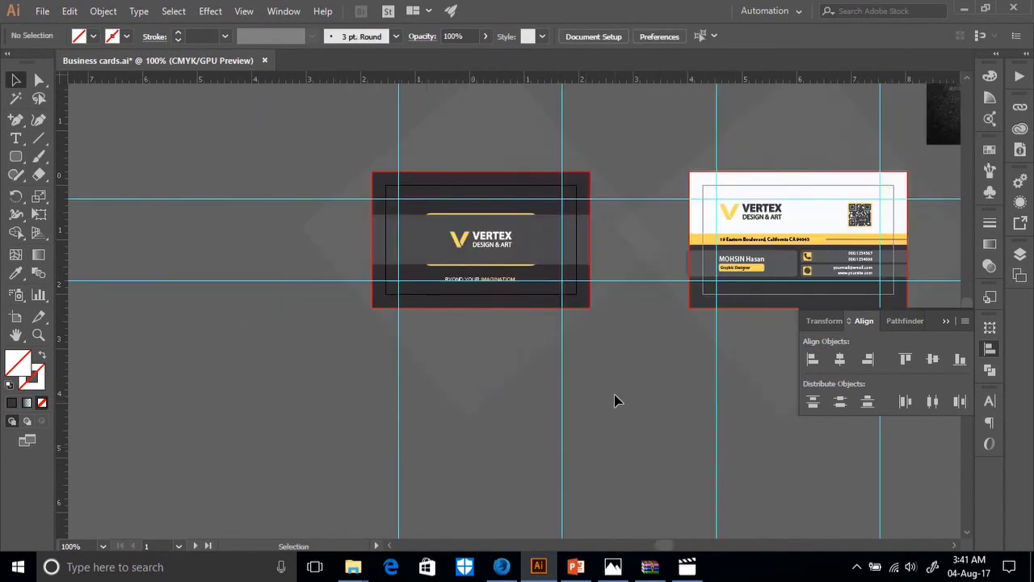
pyautogui.scroll(2, 692, 396)
pyautogui.scroll(-2, 684, 391)
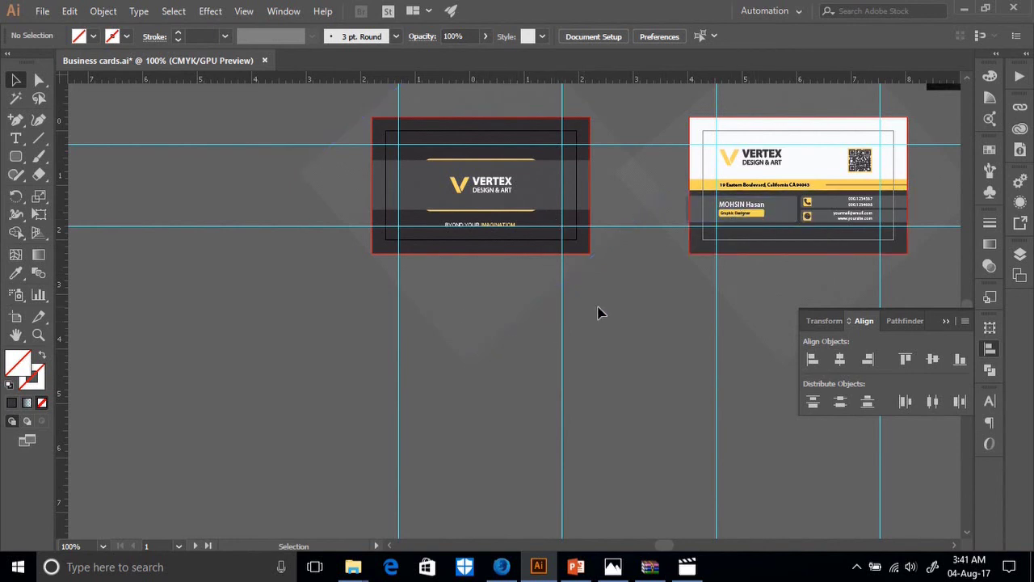
pyautogui.scroll(2, 602, 311)
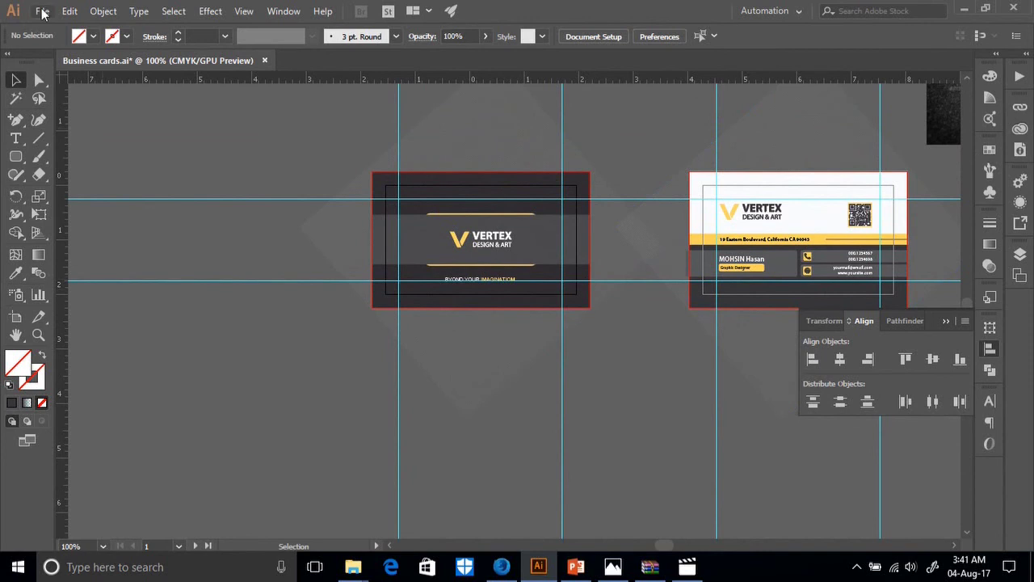
# Save Business cards.ai again.
pyautogui.click(42, 11)
pyautogui.click(65, 133)
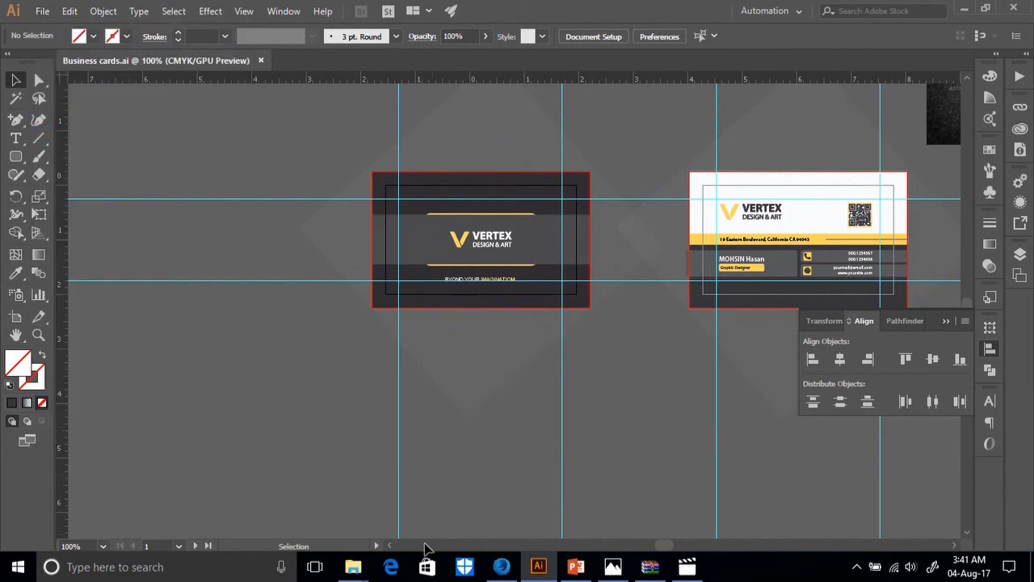
pyautogui.moveTo(355, 569)
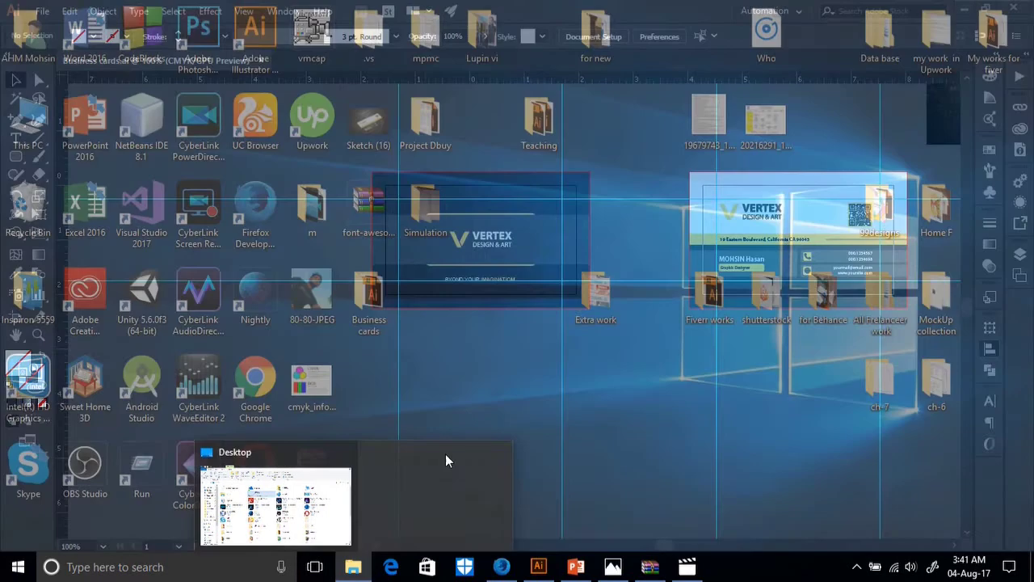
pyautogui.click(365, 494)
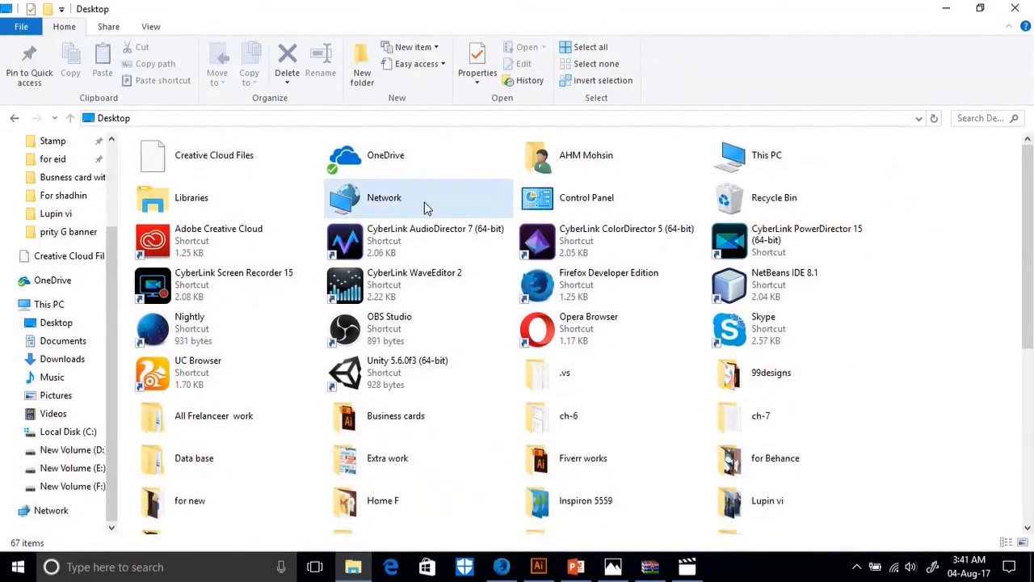
pyautogui.doubleClick(424, 201)
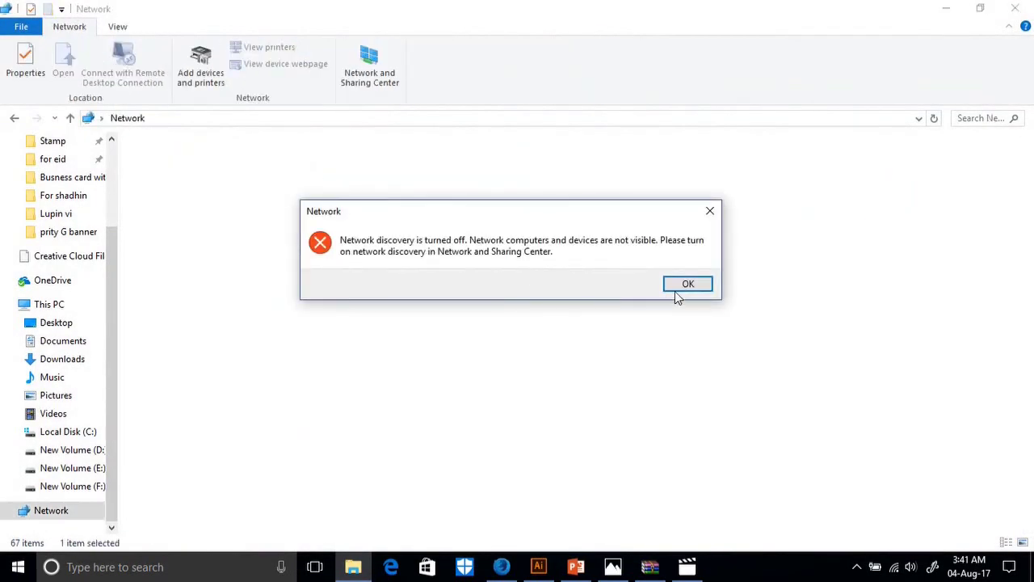
pyautogui.click(679, 284)
pyautogui.scroll(3, 57, 266)
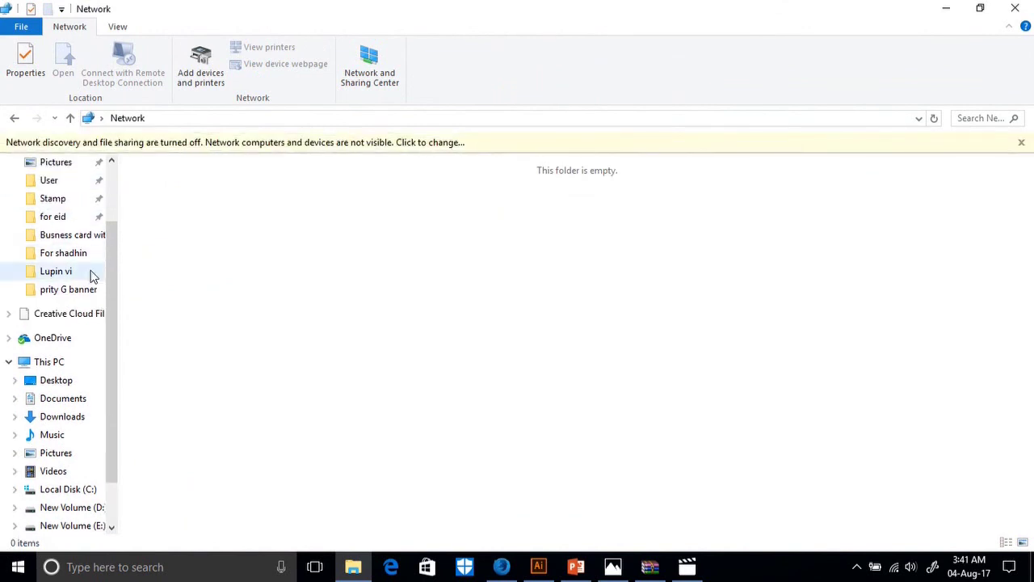
pyautogui.click(36, 192)
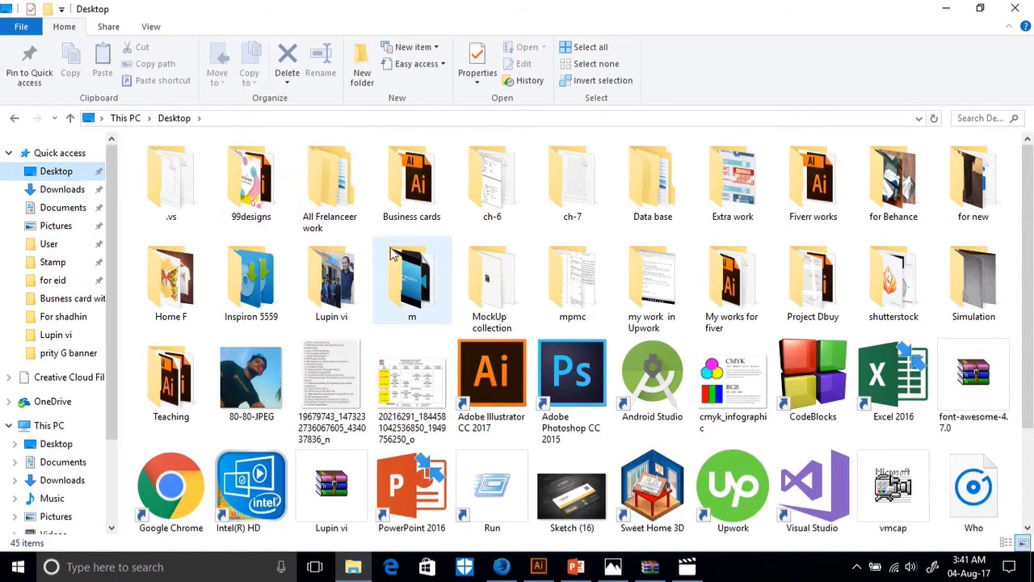
pyautogui.doubleClick(420, 194)
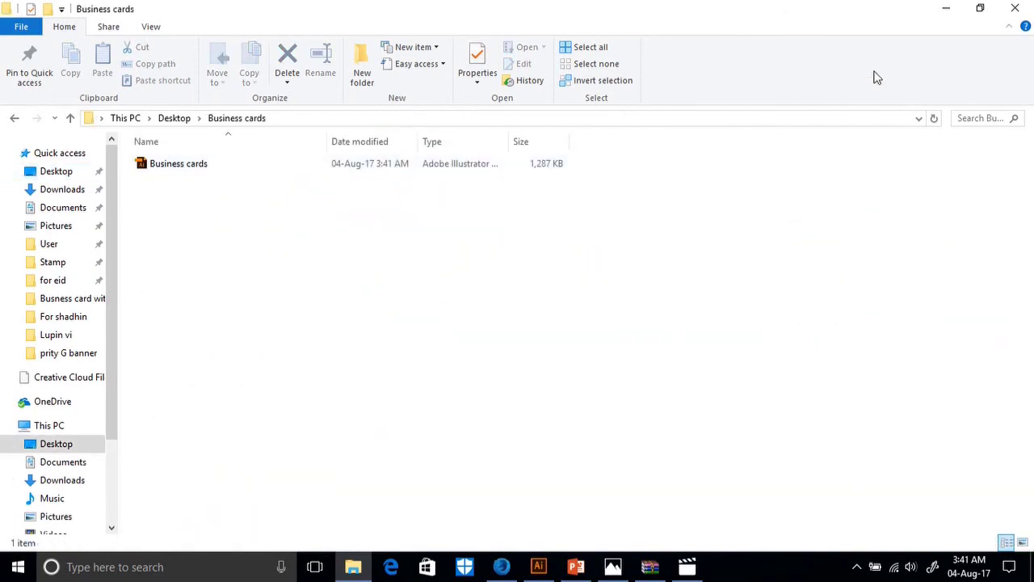
pyautogui.click(945, 8)
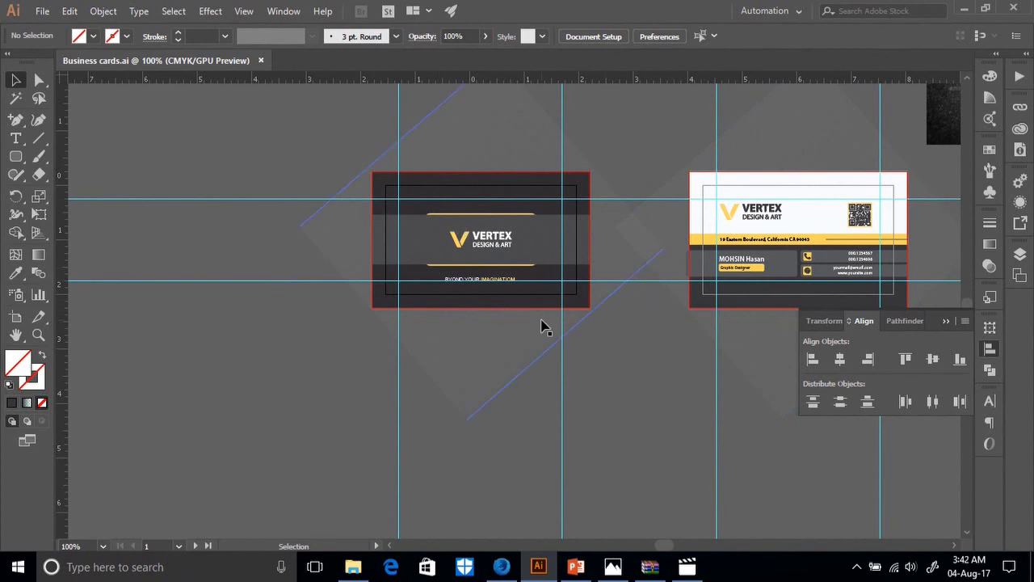
# Save the Business cards document as an Adobe PDF file.
pyautogui.click(42, 13)
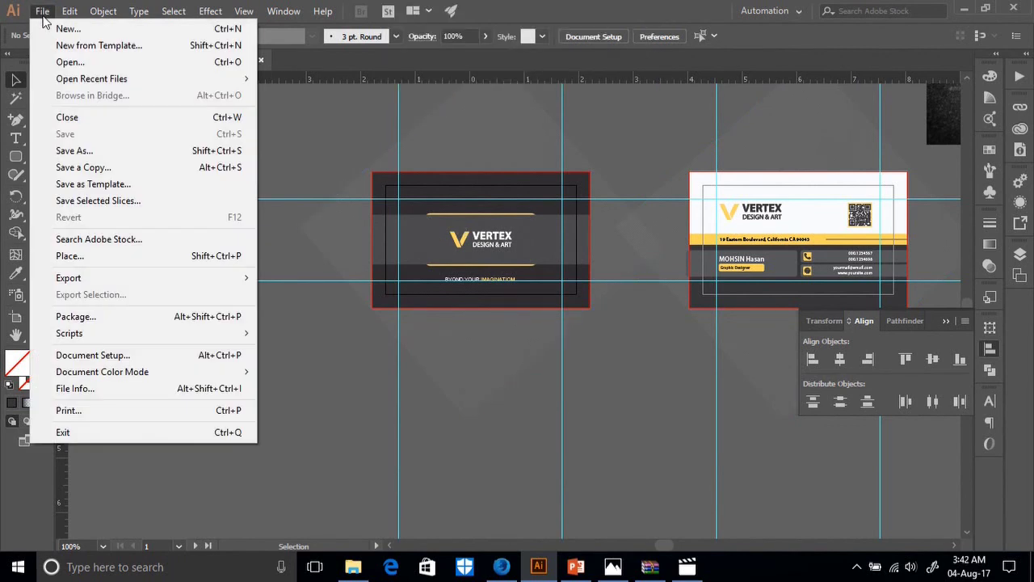
pyautogui.click(89, 150)
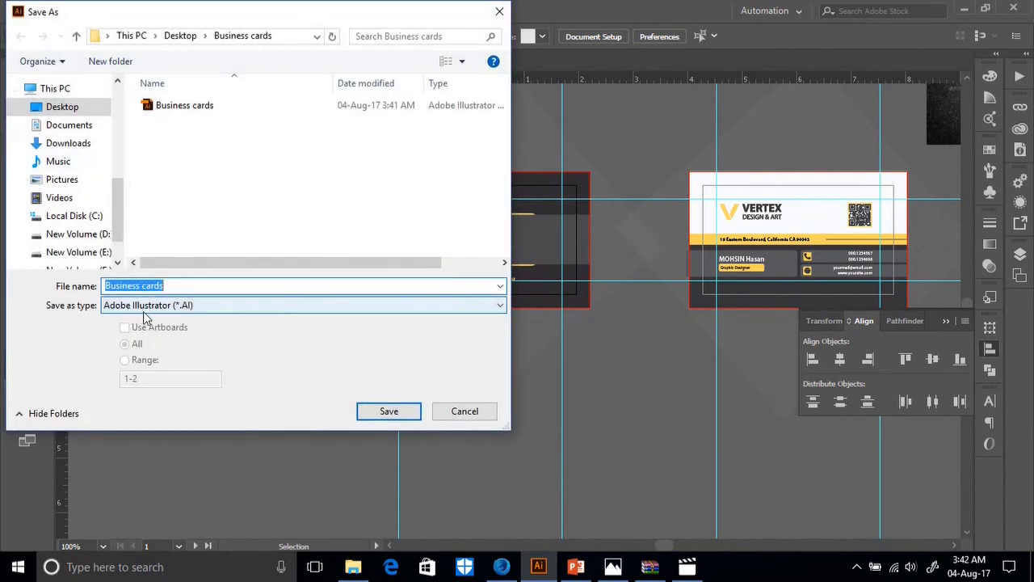
pyautogui.click(206, 312)
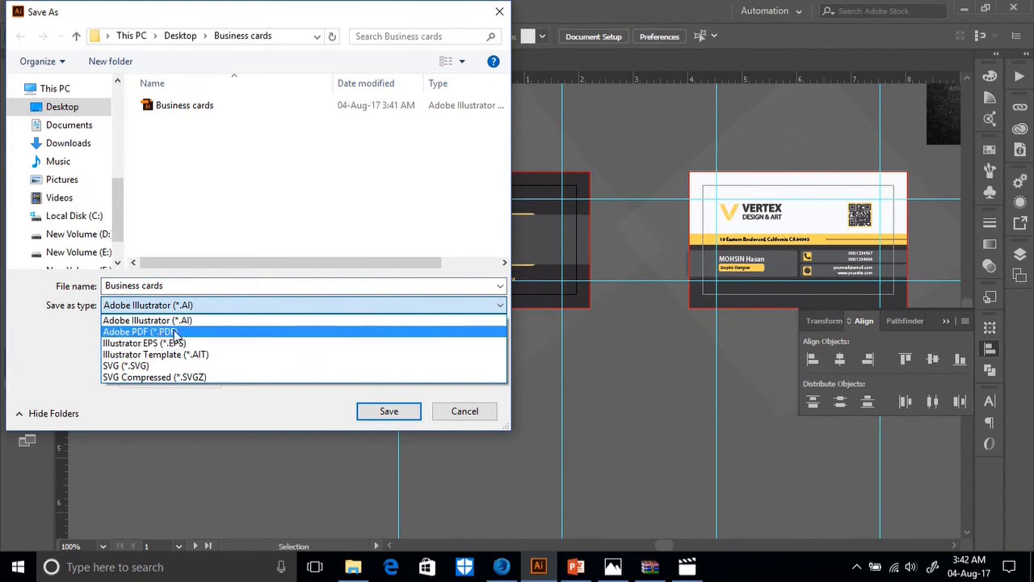
pyautogui.click(176, 332)
pyautogui.click(368, 411)
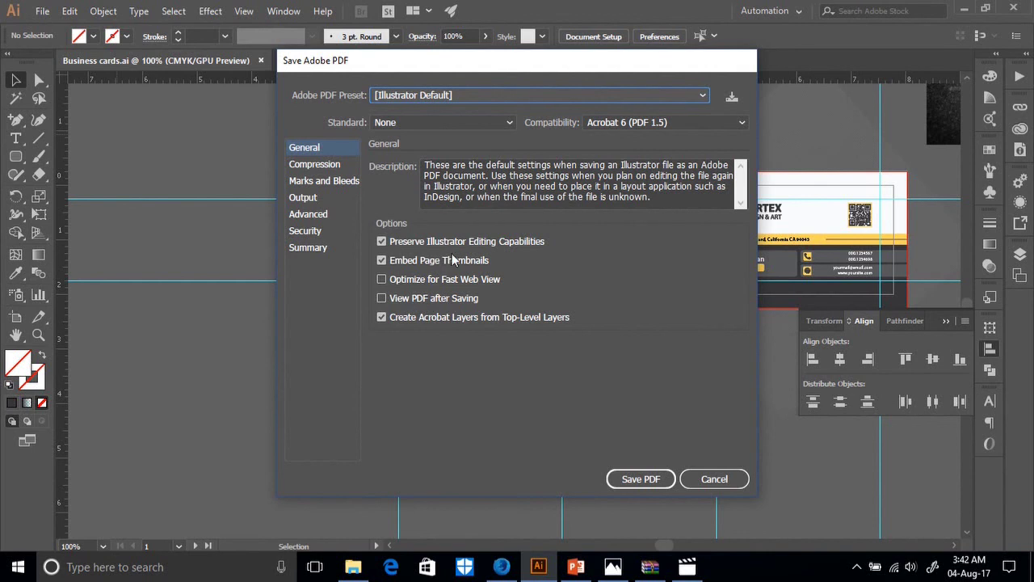
# Review the Advanced, Security, Summary and Output PDF settings, ending on Marks and Bleeds.
pyautogui.click(308, 212)
pyautogui.click(311, 234)
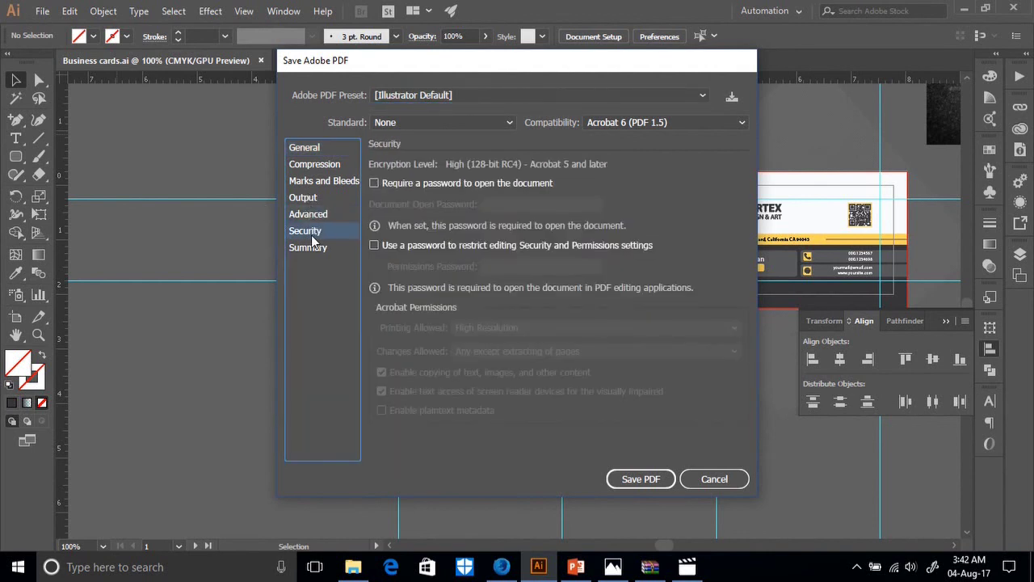
pyautogui.click(313, 249)
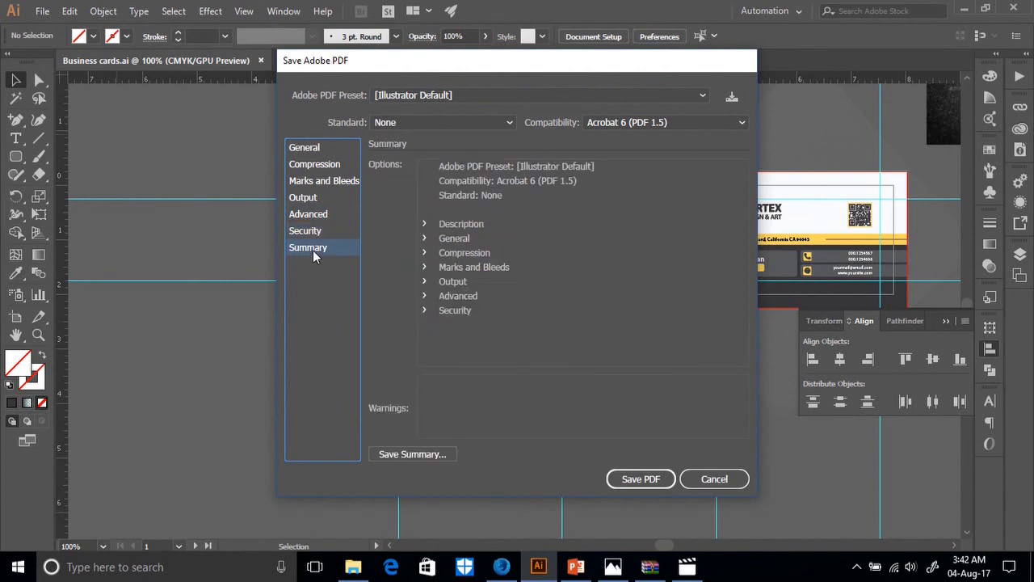
pyautogui.click(305, 198)
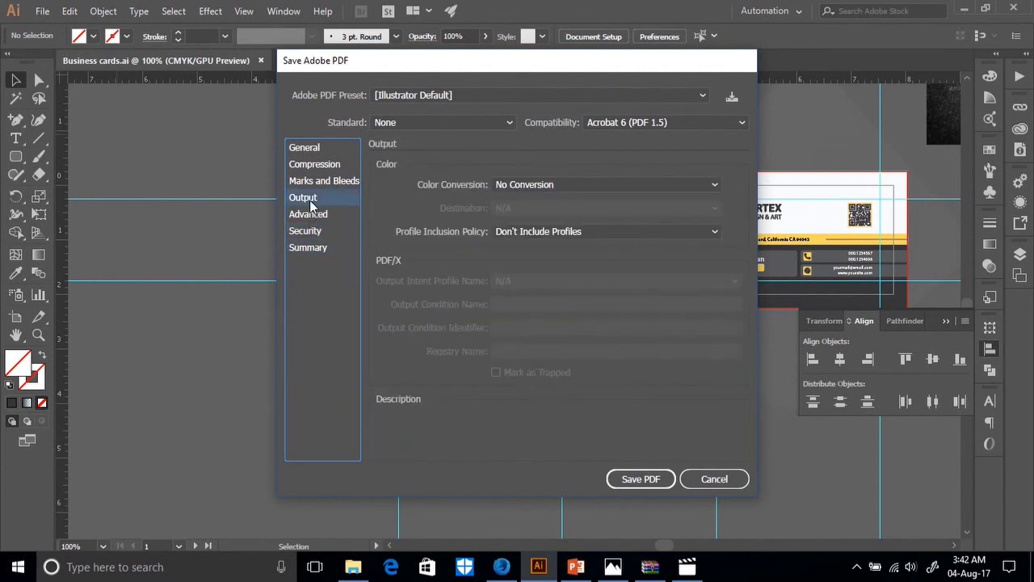
pyautogui.click(315, 184)
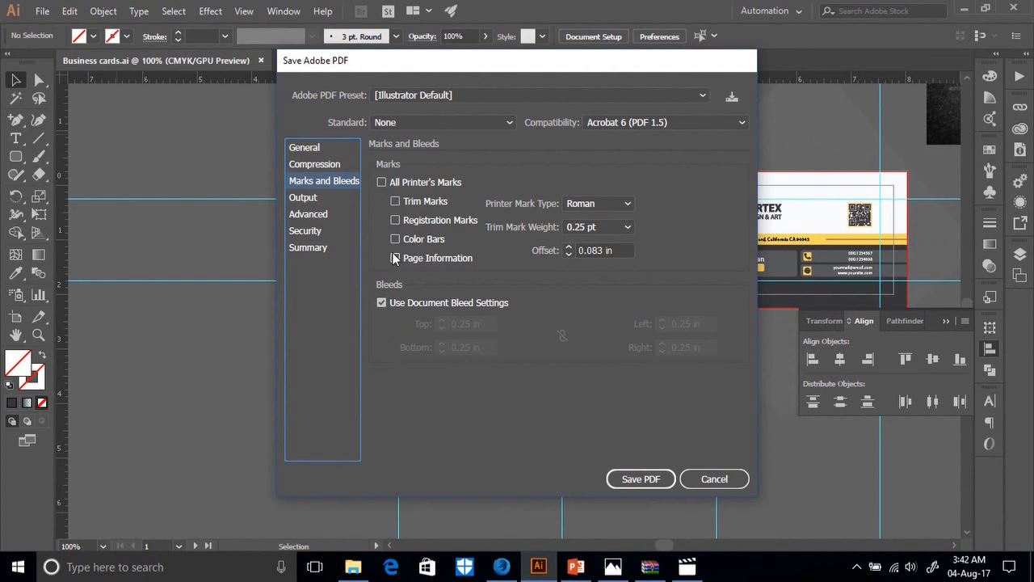
# Save the PDF with Trim Marks enabled, then bring up its folder in File Explorer.
pyautogui.click(395, 202)
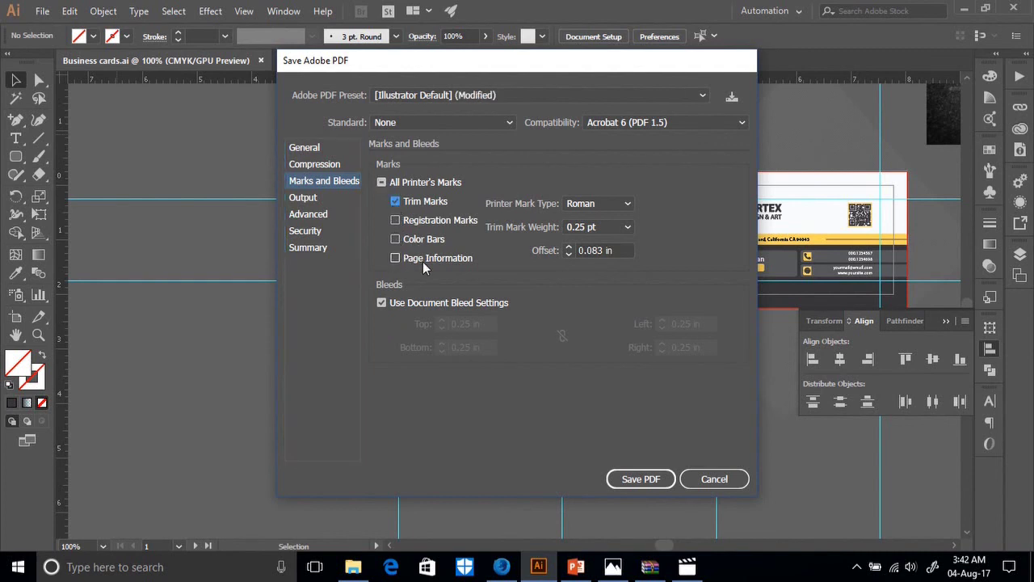
pyautogui.click(640, 477)
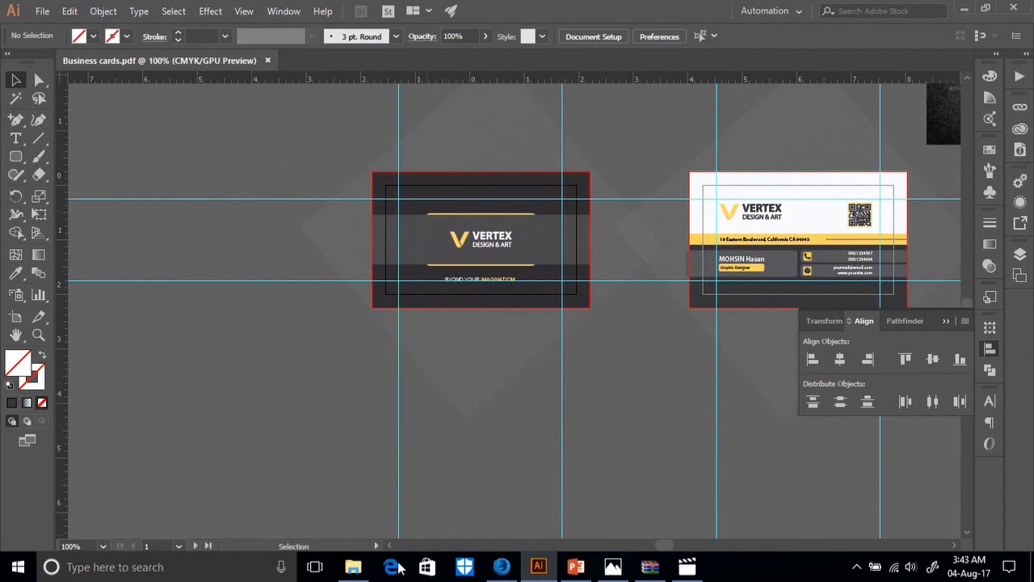
pyautogui.click(353, 566)
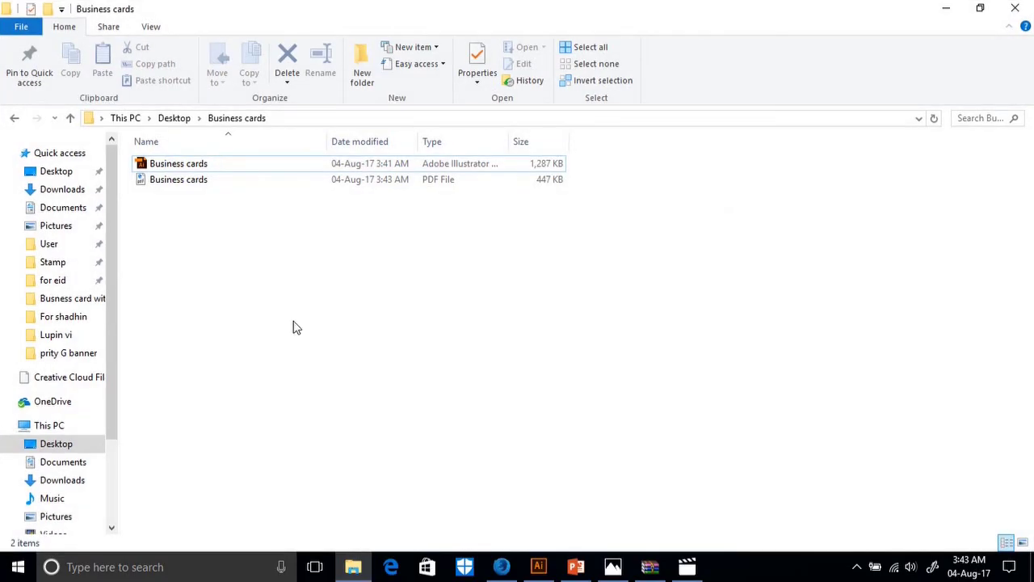
# Open Business cards.pdf in Edge and scroll through both trim-marked card pages.
pyautogui.doubleClick(198, 181)
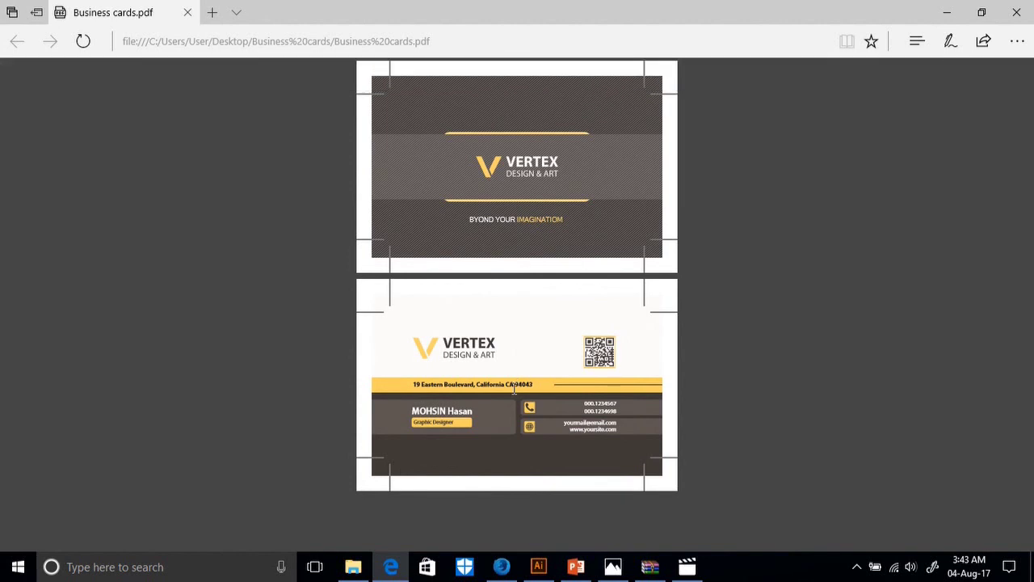
pyautogui.scroll(1, 514, 389)
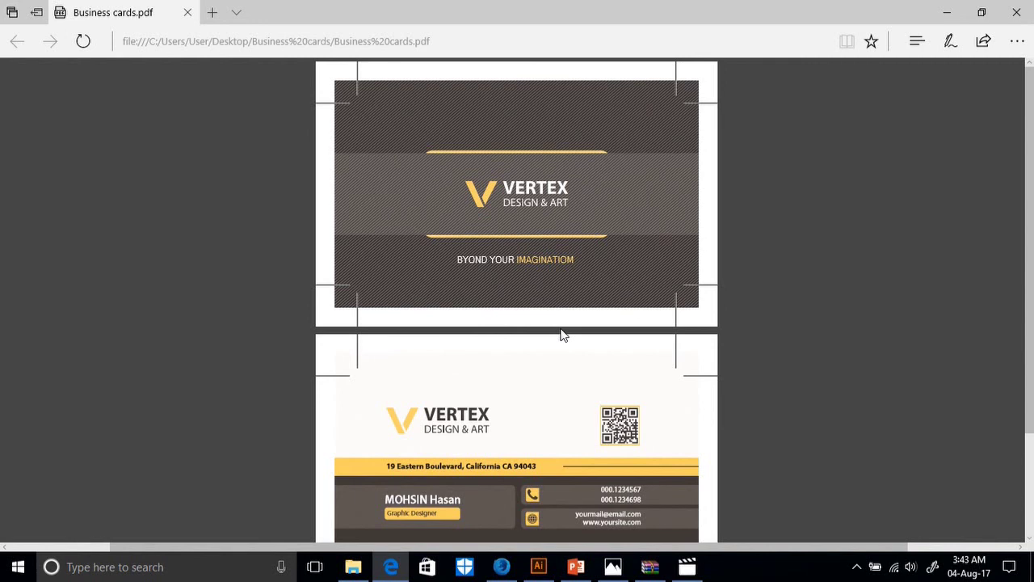
pyautogui.scroll(-2, 560, 330)
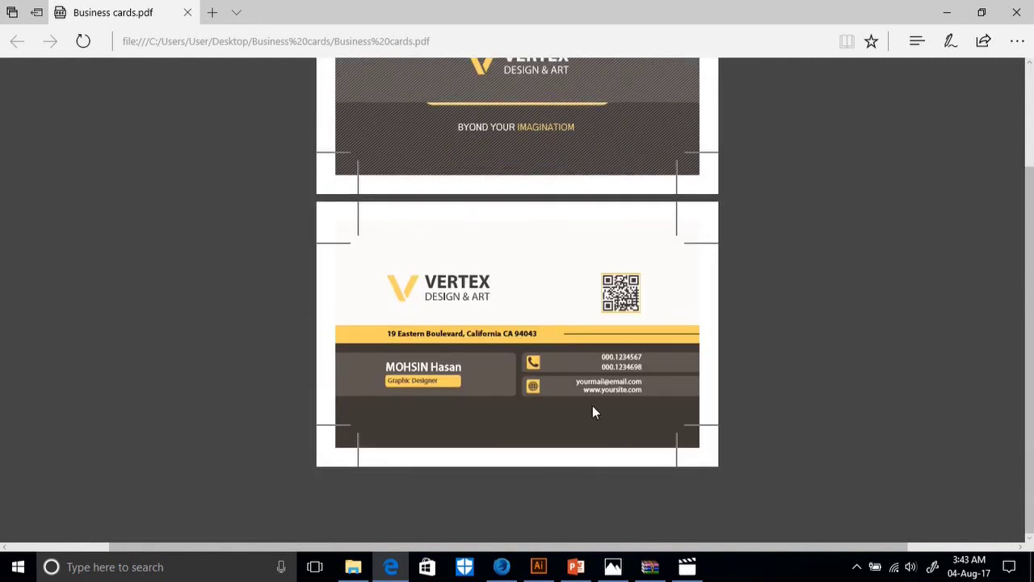
pyautogui.scroll(2, 529, 436)
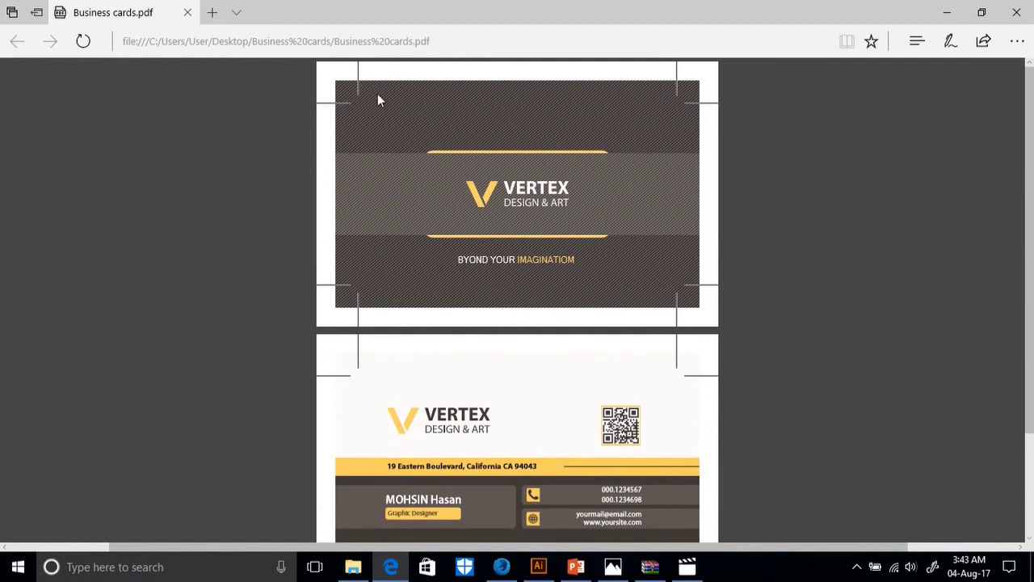
pyautogui.scroll(-2, 559, 216)
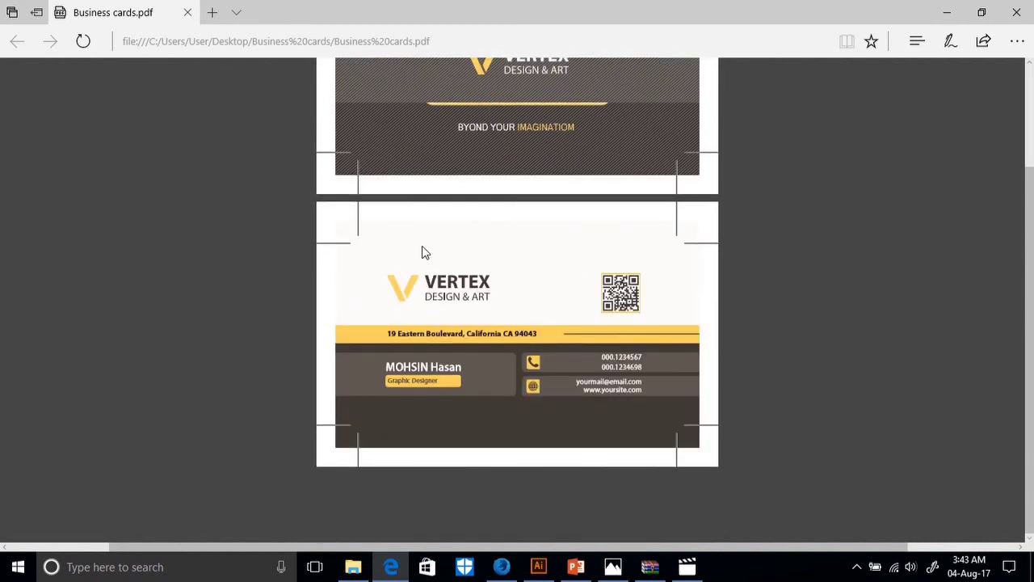
pyautogui.scroll(2, 363, 272)
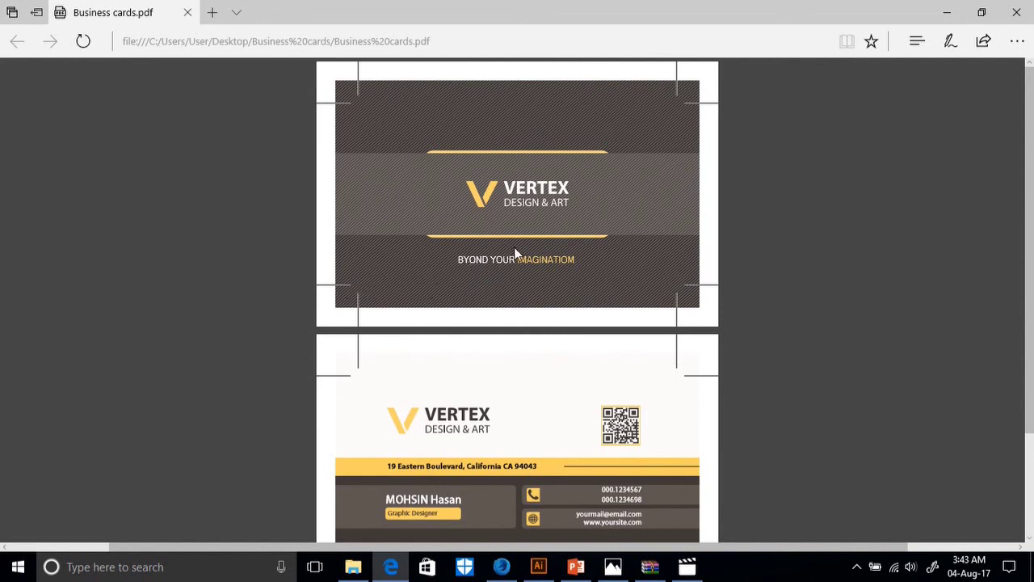
pyautogui.scroll(-2, 533, 283)
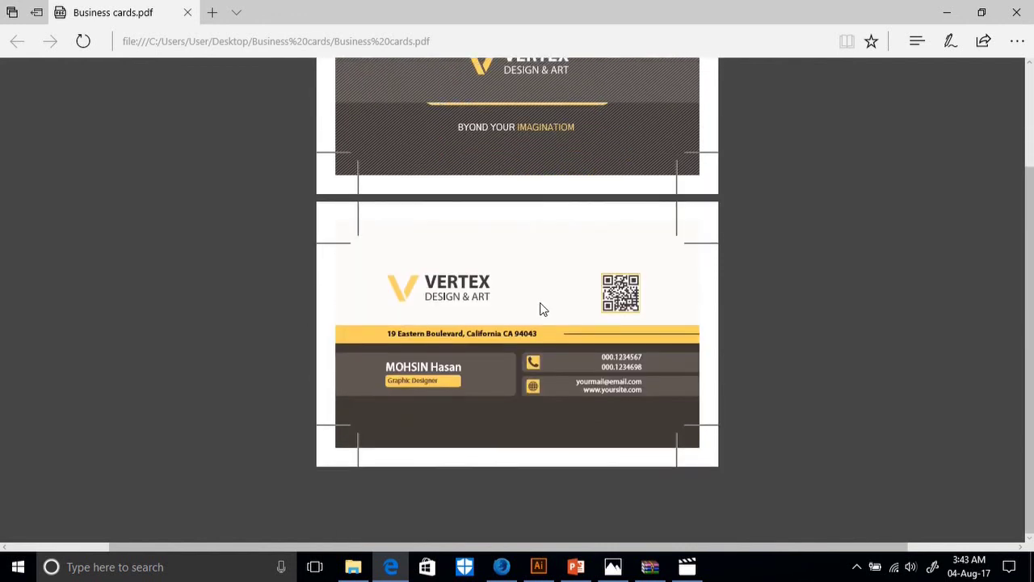
pyautogui.scroll(2, 540, 315)
pyautogui.scroll(-2, 543, 316)
pyautogui.scroll(2, 550, 437)
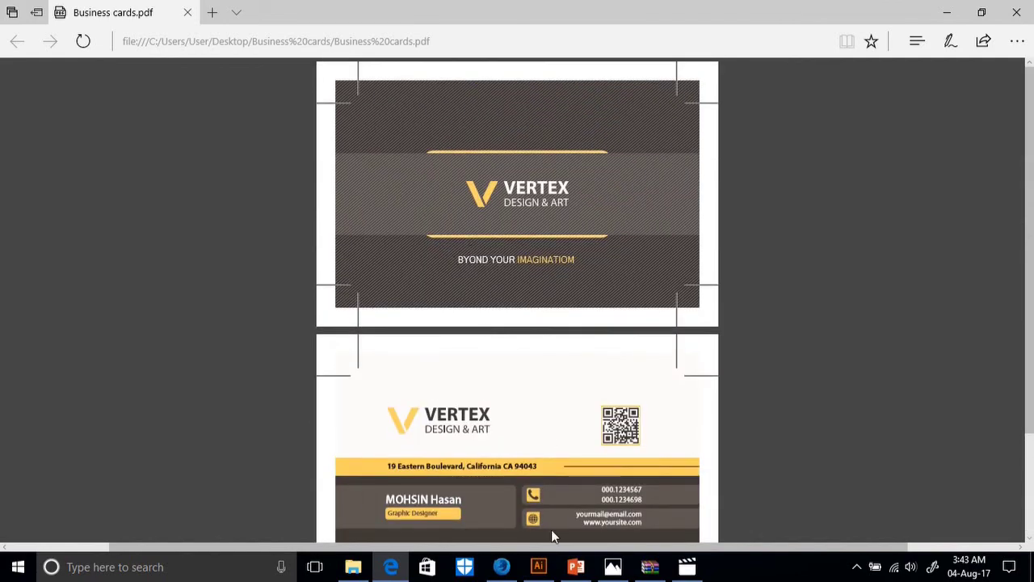
# Close Edge, delete the PDF from the Business cards folder, and return to Illustrator.
pyautogui.click(538, 567)
pyautogui.click(361, 569)
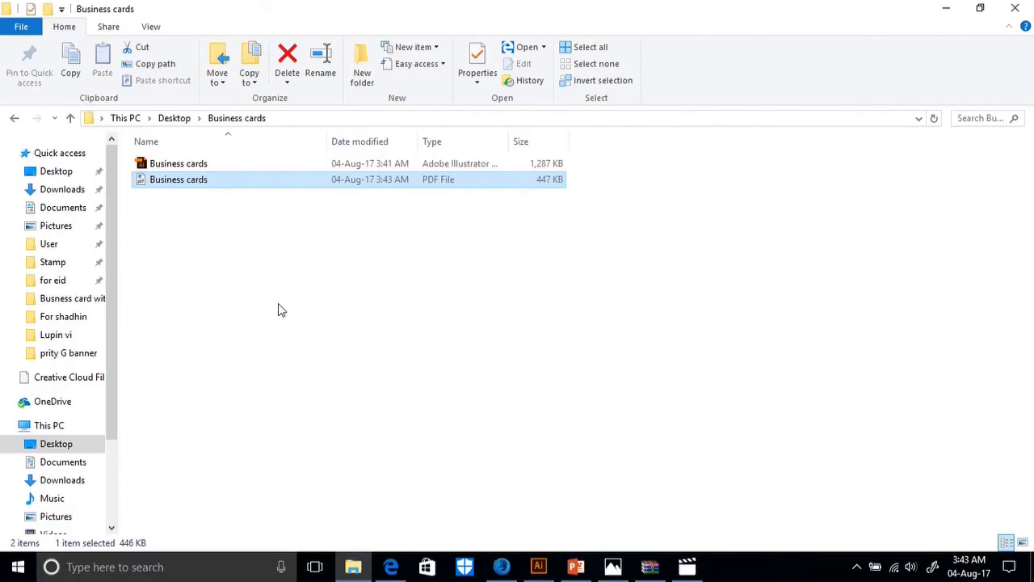
pyautogui.press('F2')
pyautogui.press('BackSpace')
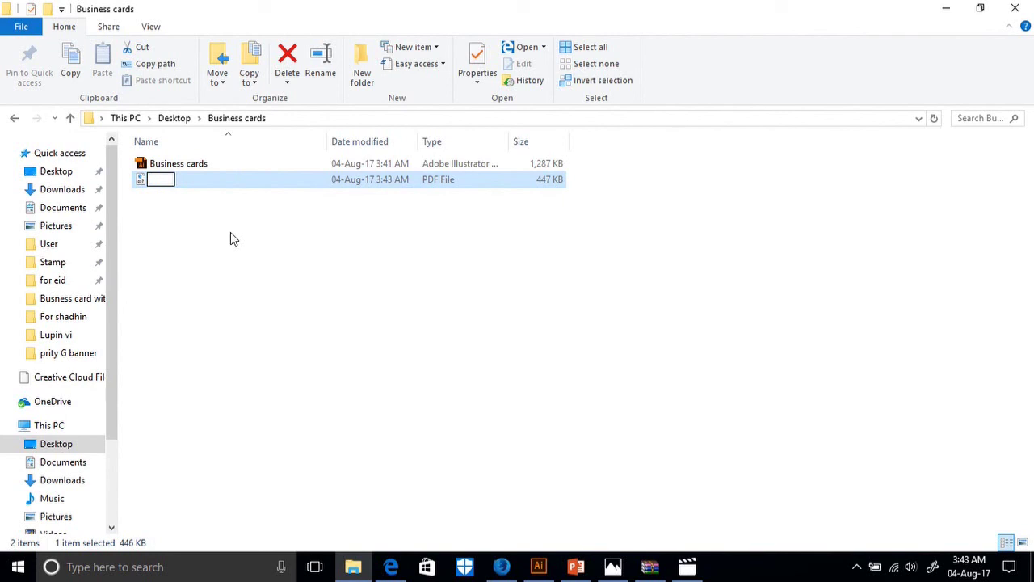
pyautogui.click(224, 180)
pyautogui.press('Delete')
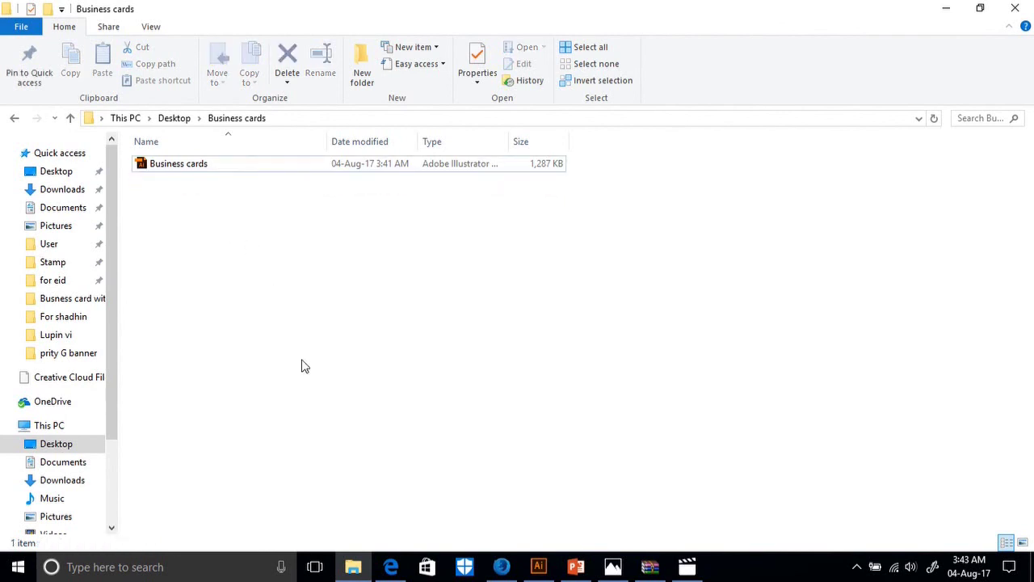
pyautogui.click(543, 559)
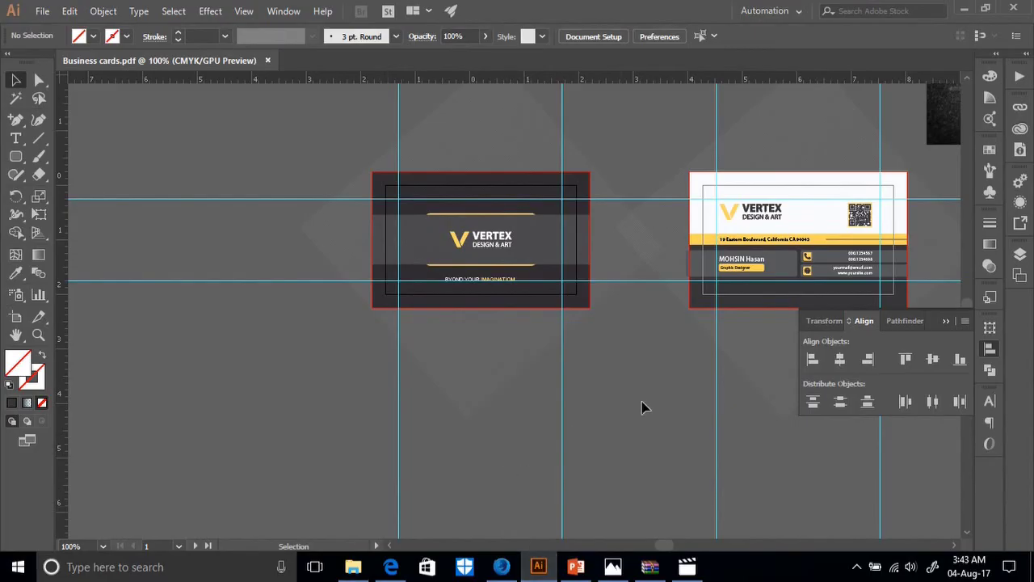
# Bring the right diamond blend to front and select both diamond blends.
pyautogui.rightClick(743, 360)
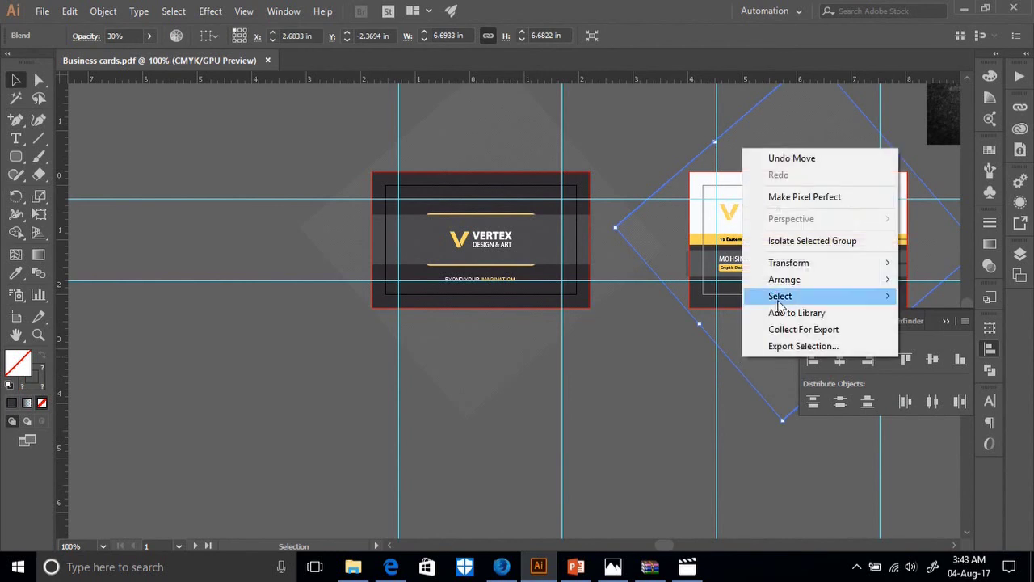
pyautogui.moveTo(792, 291)
pyautogui.click(624, 292)
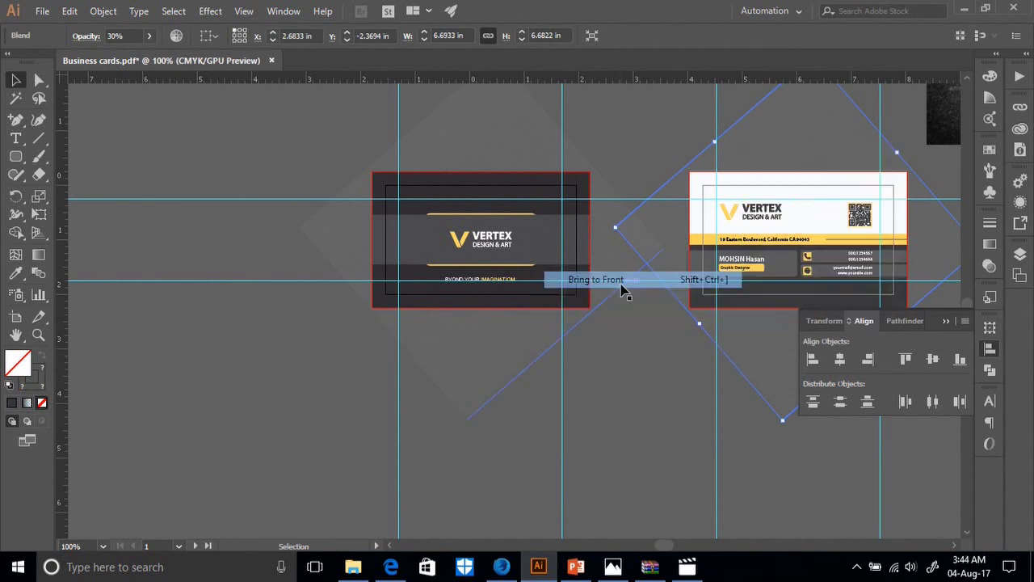
pyautogui.click(671, 397)
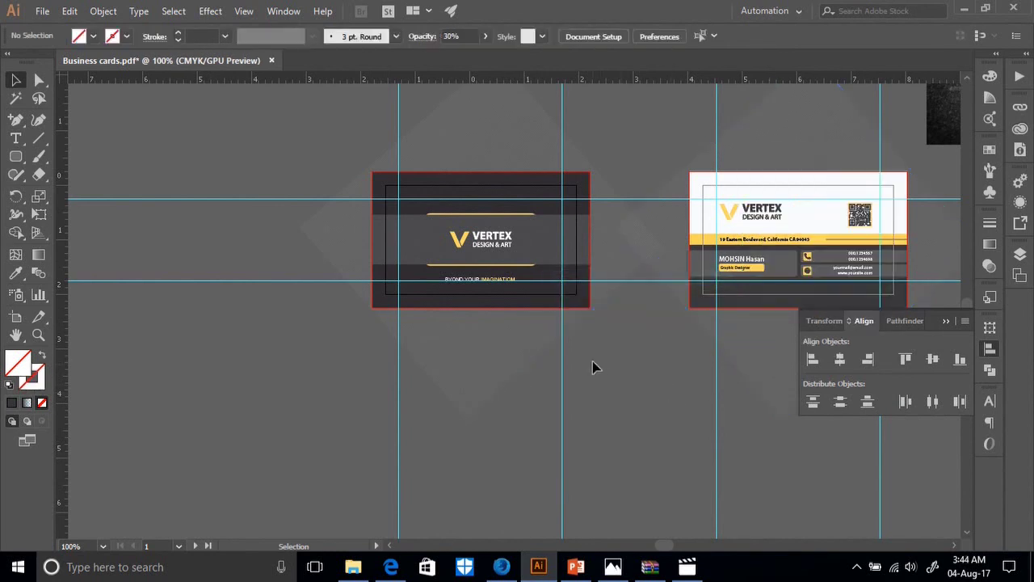
pyautogui.click(743, 340)
pyautogui.click(550, 342)
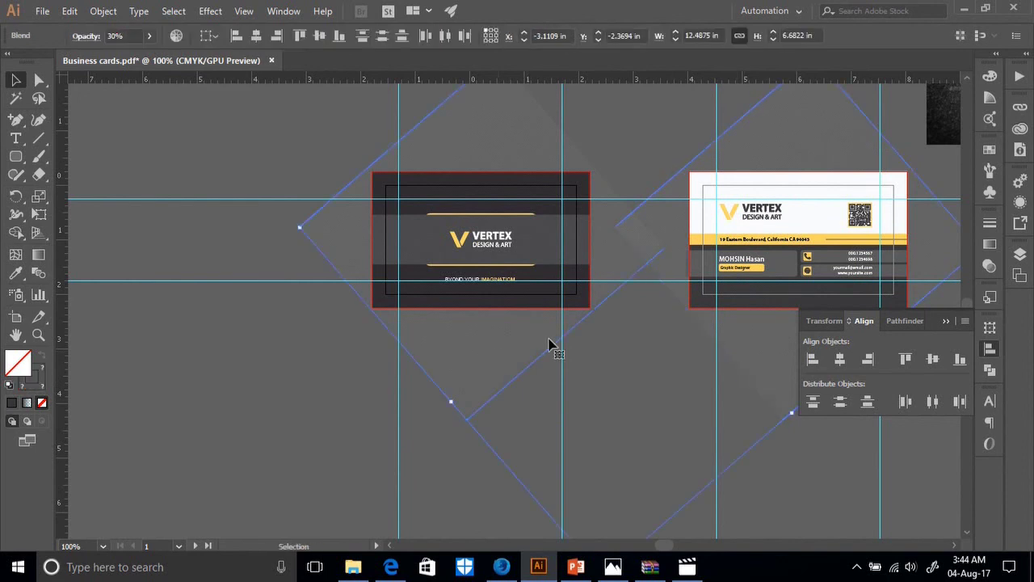
# Lower both blends' opacity to 11% in the Transparency panel.
pyautogui.click(991, 243)
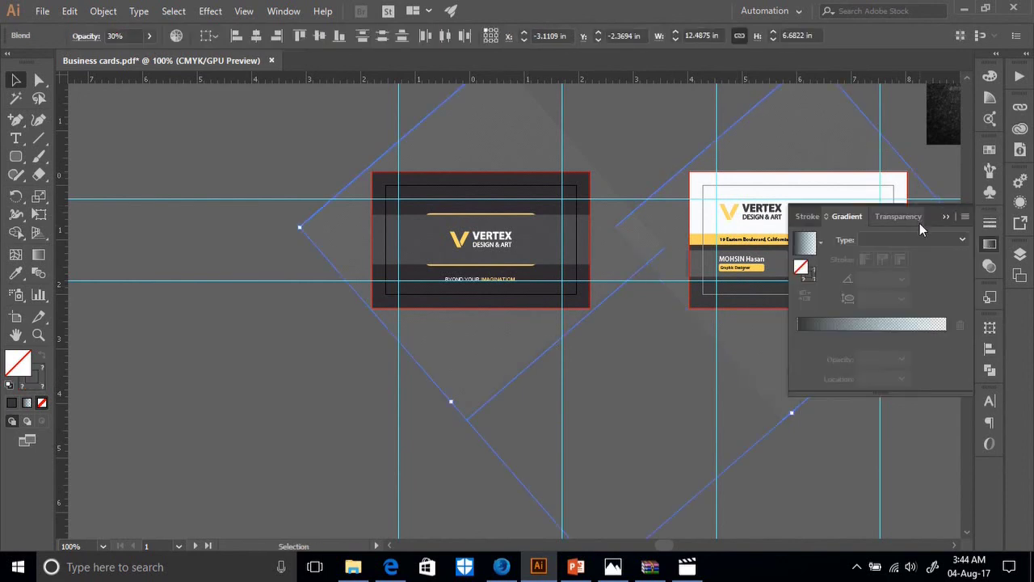
pyautogui.click(894, 215)
pyautogui.click(952, 239)
pyautogui.moveTo(914, 257); pyautogui.dragTo(902, 260)
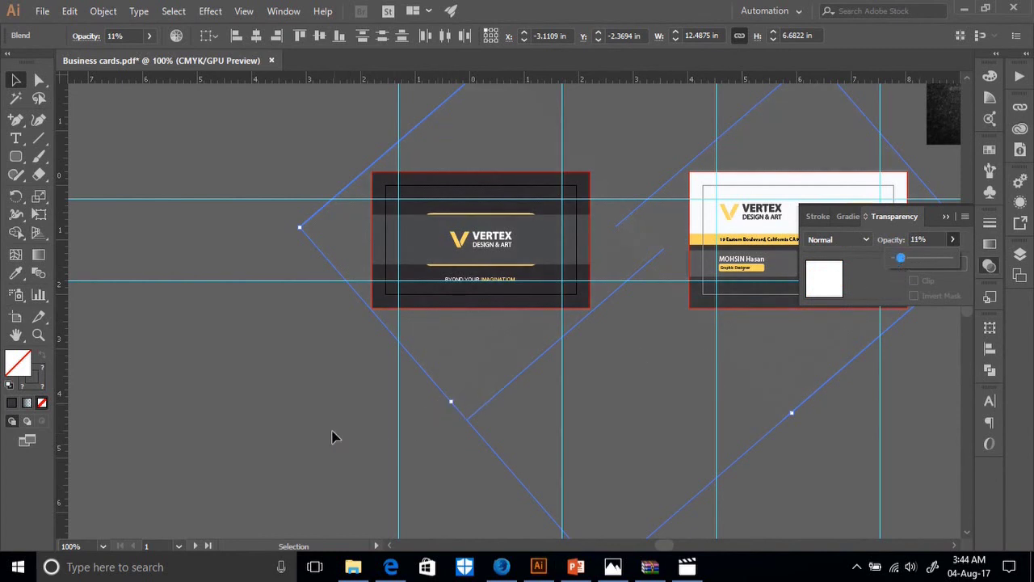
pyautogui.click(410, 431)
pyautogui.click(206, 388)
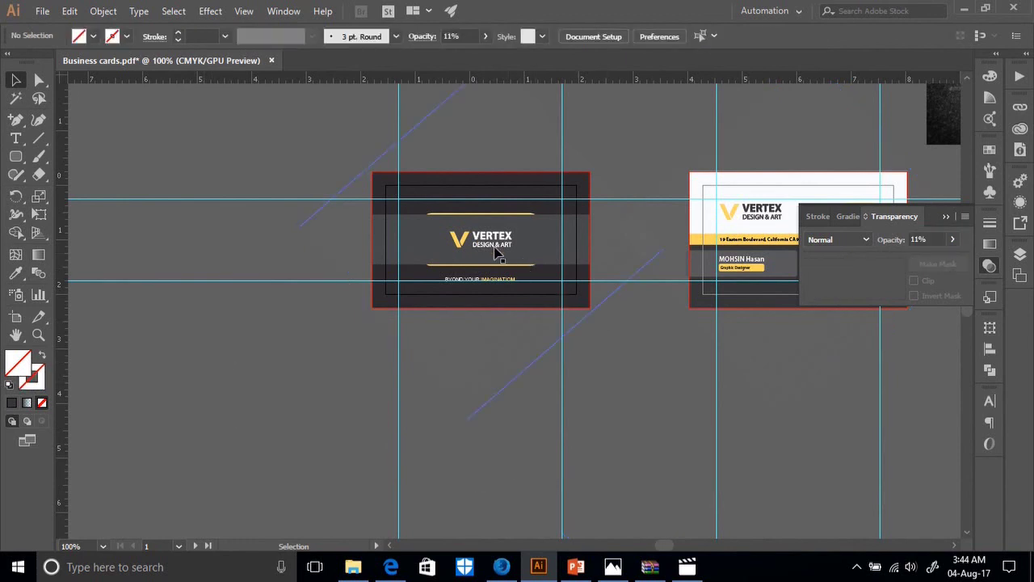
# Bring the left diamond blend to front and set both blends to 8% opacity.
pyautogui.click(469, 360)
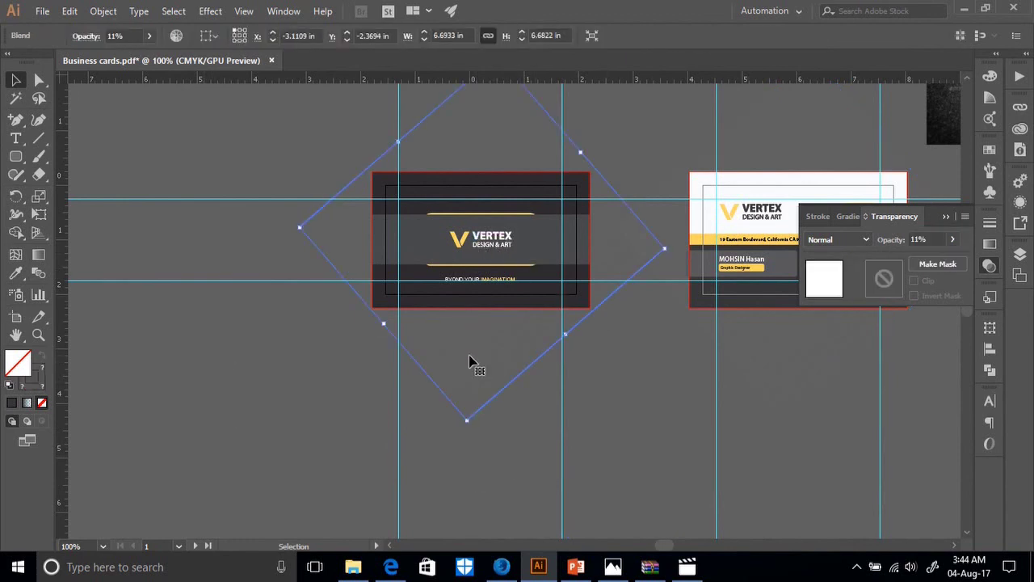
pyautogui.rightClick(470, 360)
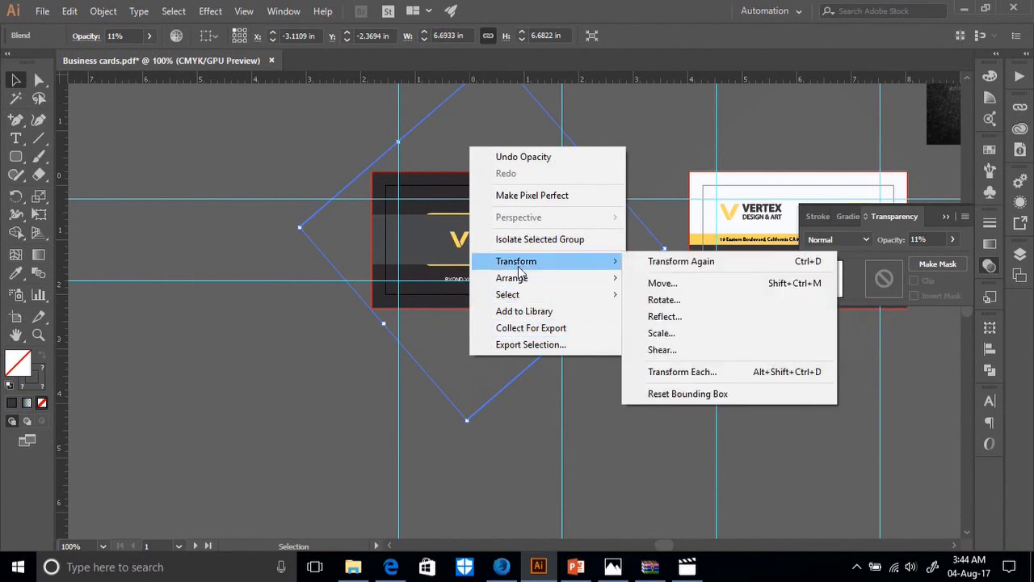
pyautogui.click(664, 283)
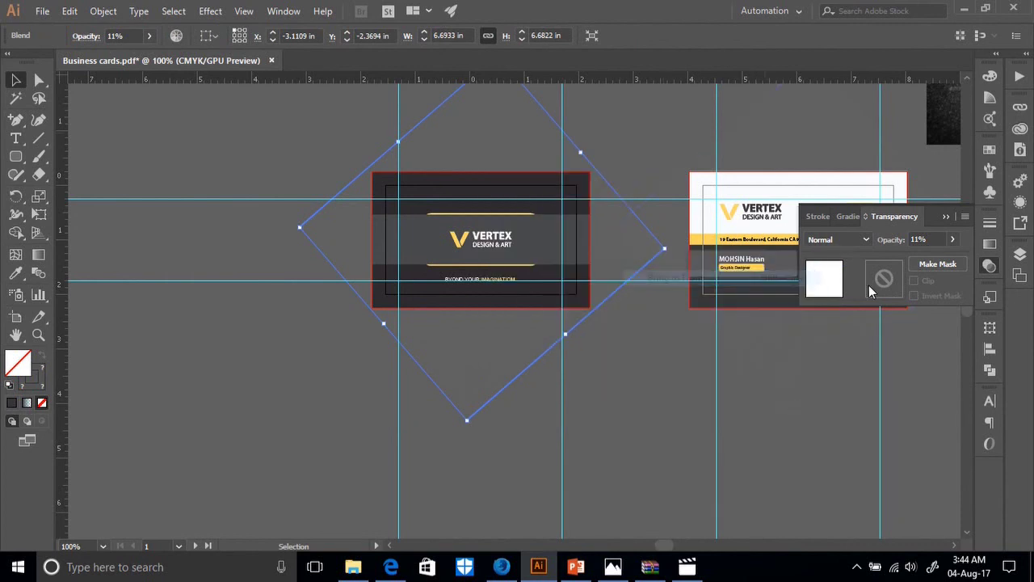
pyautogui.keyDown('shift'); pyautogui.click(767, 362); pyautogui.keyUp('shift')
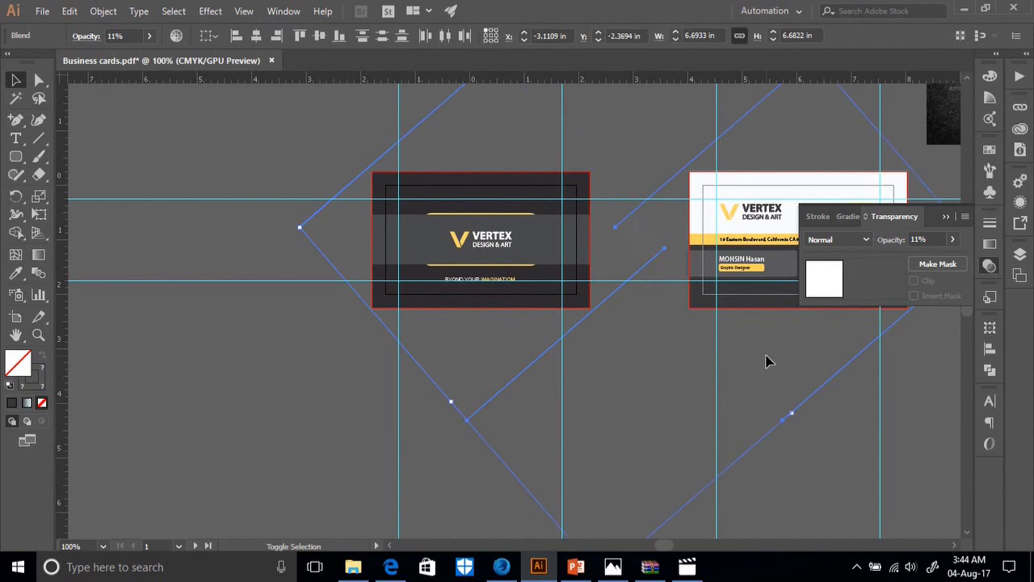
pyautogui.click(953, 240)
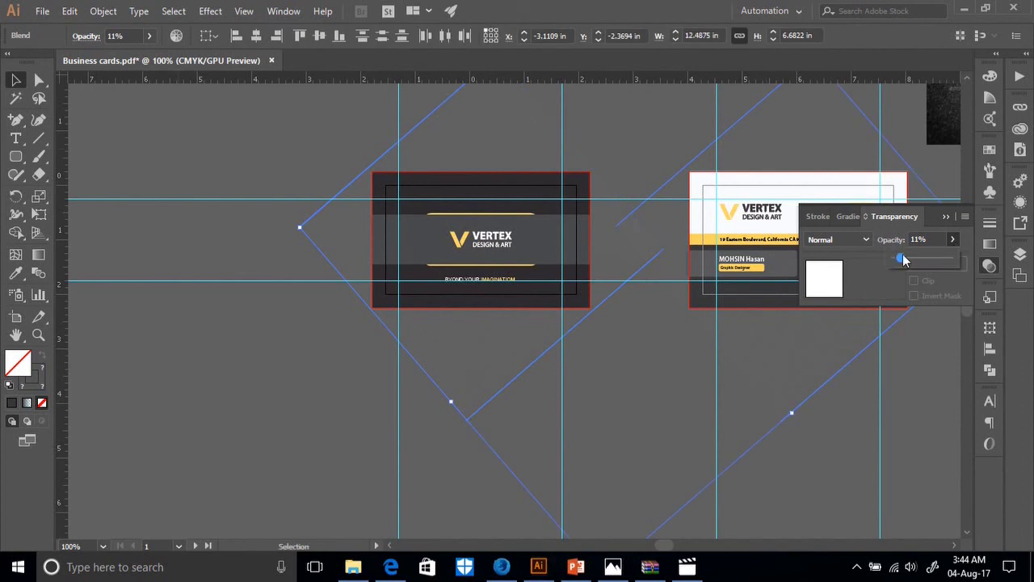
pyautogui.click(428, 458)
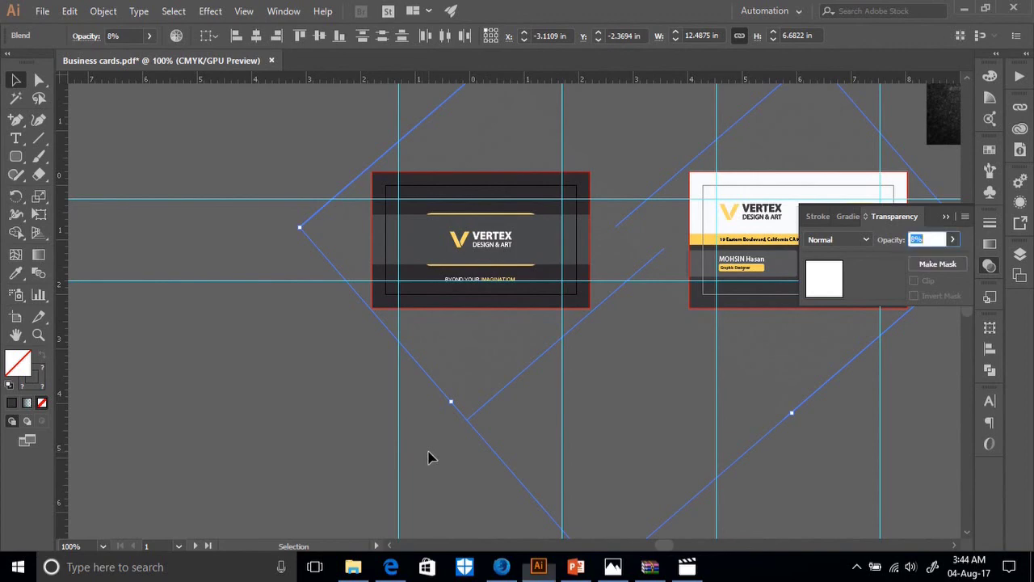
pyautogui.click(267, 455)
pyautogui.click(42, 10)
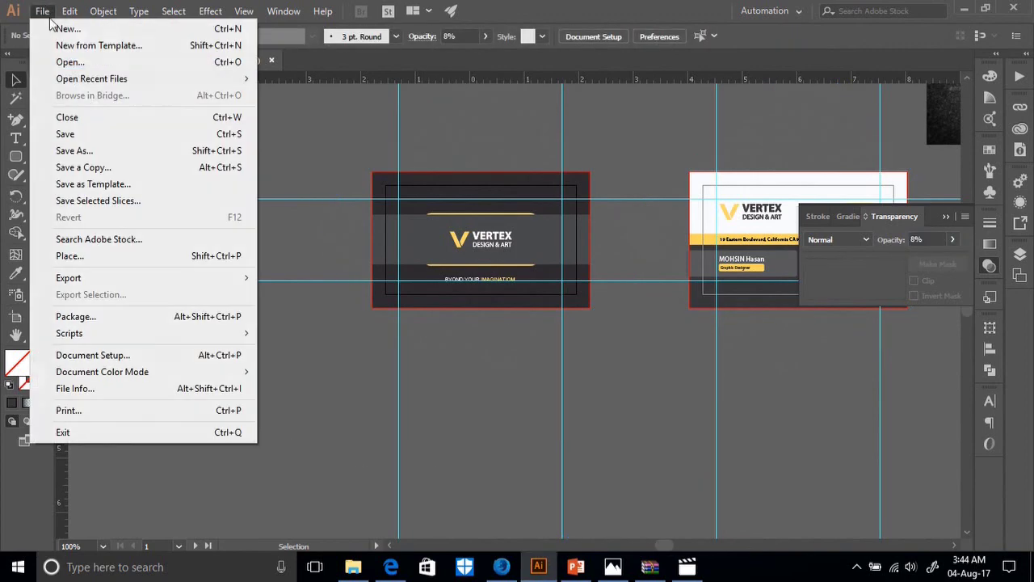
# Save As Adobe PDF again with Trim Marks left unchecked in Marks and Bleeds.
pyautogui.click(87, 150)
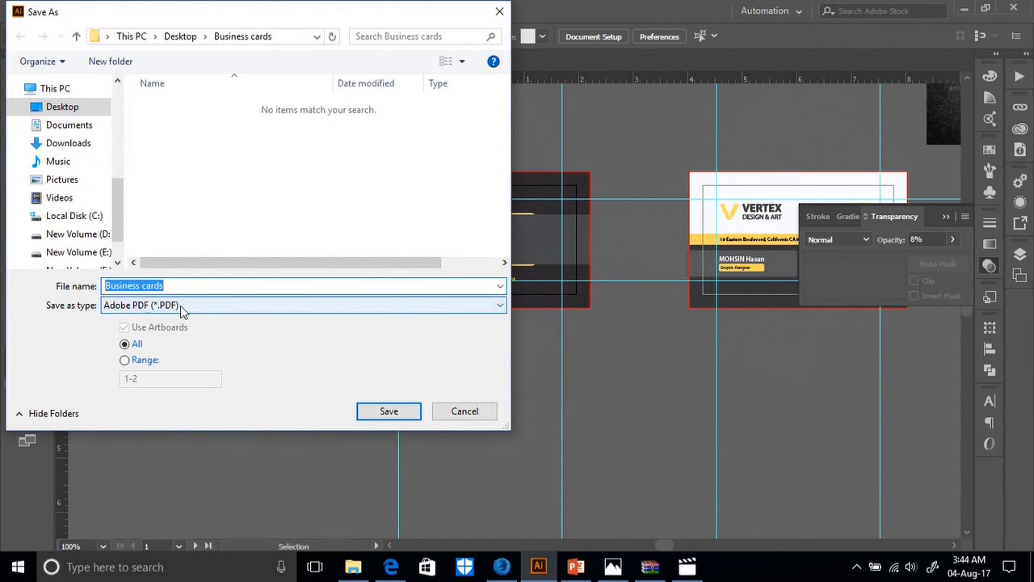
pyautogui.click(388, 410)
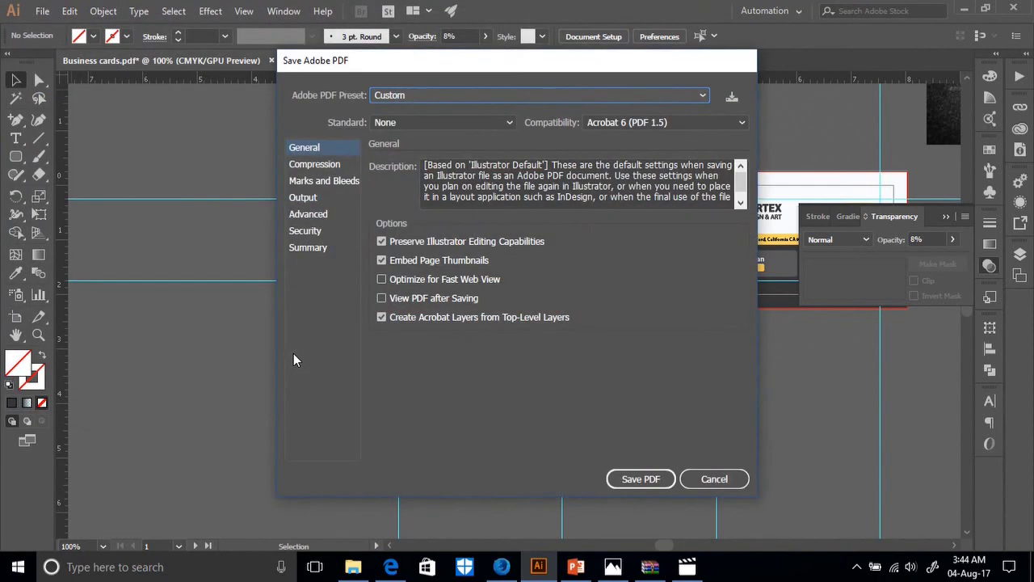
pyautogui.click(314, 181)
pyautogui.click(395, 202)
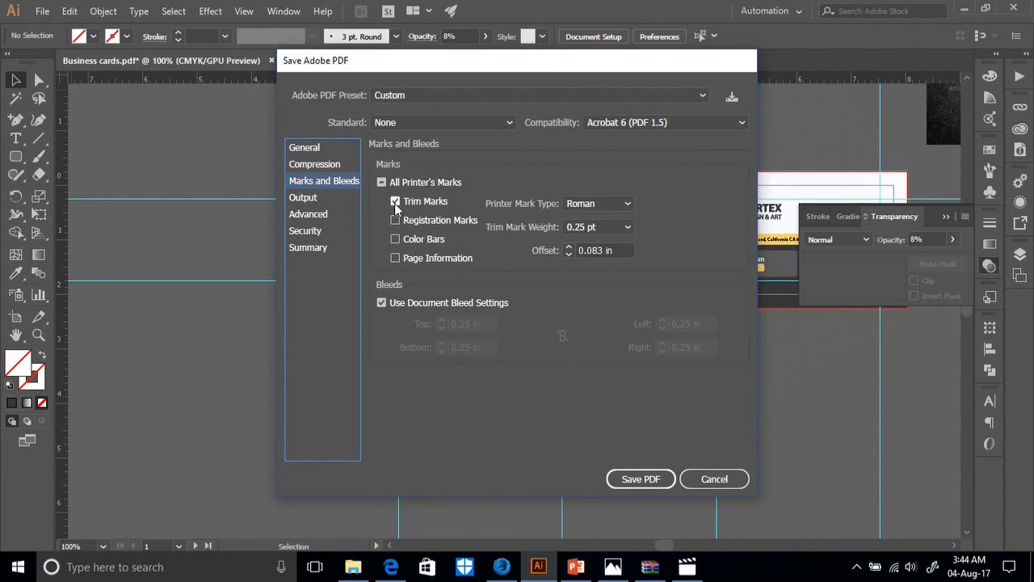
pyautogui.click(395, 202)
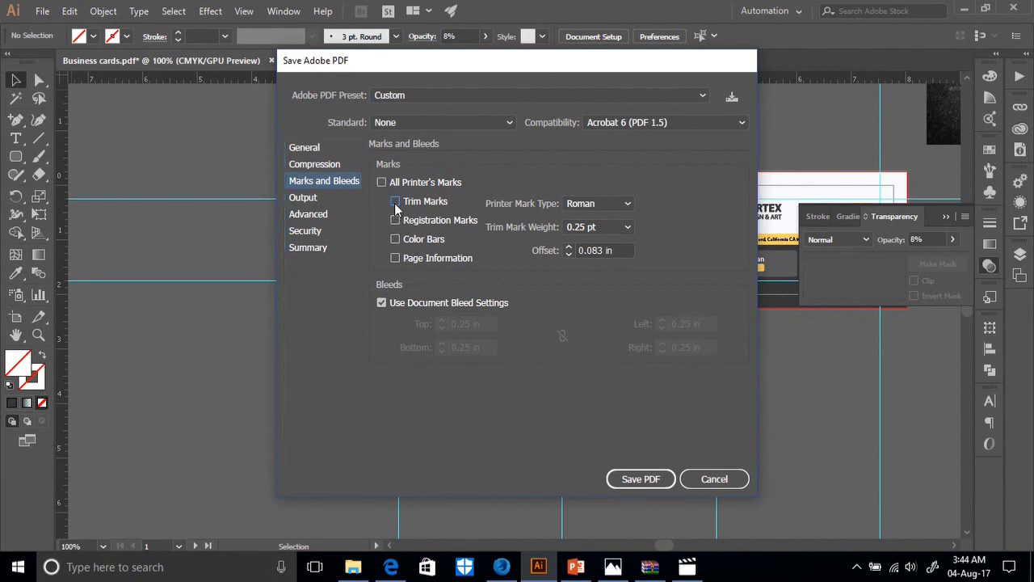
pyautogui.click(641, 479)
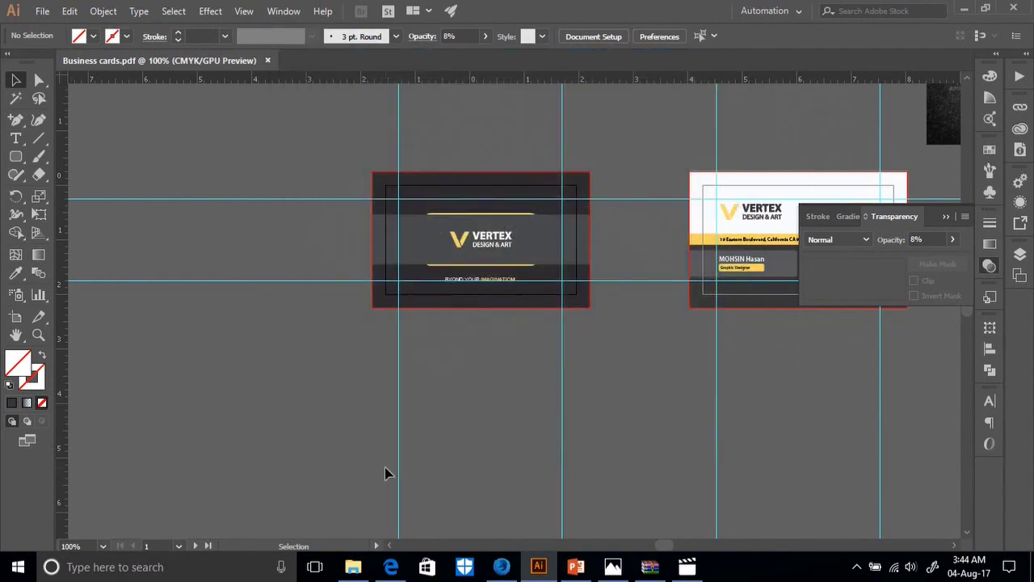
pyautogui.click(353, 566)
# Open the re-exported Business cards.pdf in Edge, scroll through both cards, and close Edge.
pyautogui.doubleClick(190, 181)
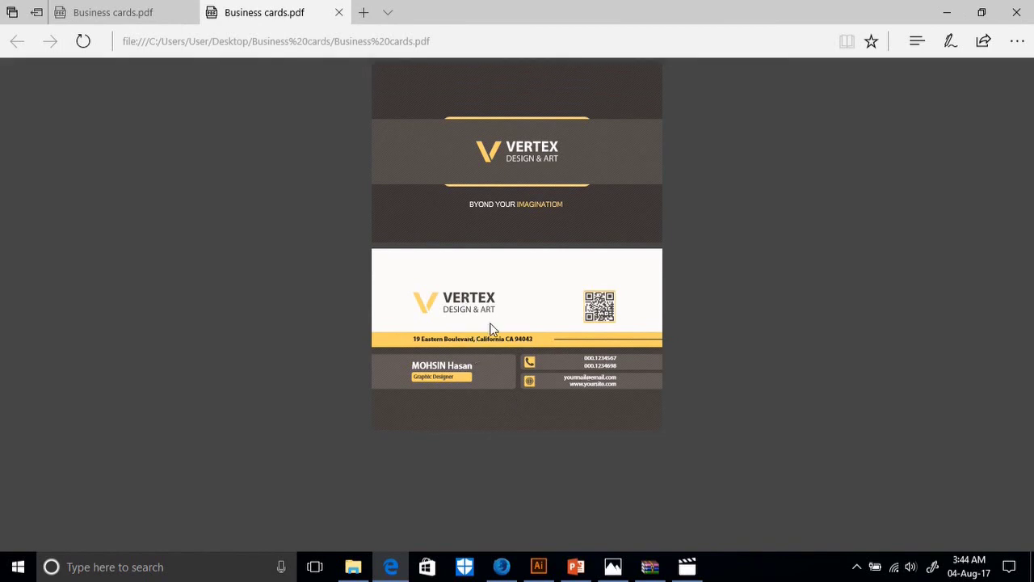
pyautogui.scroll(2, 491, 329)
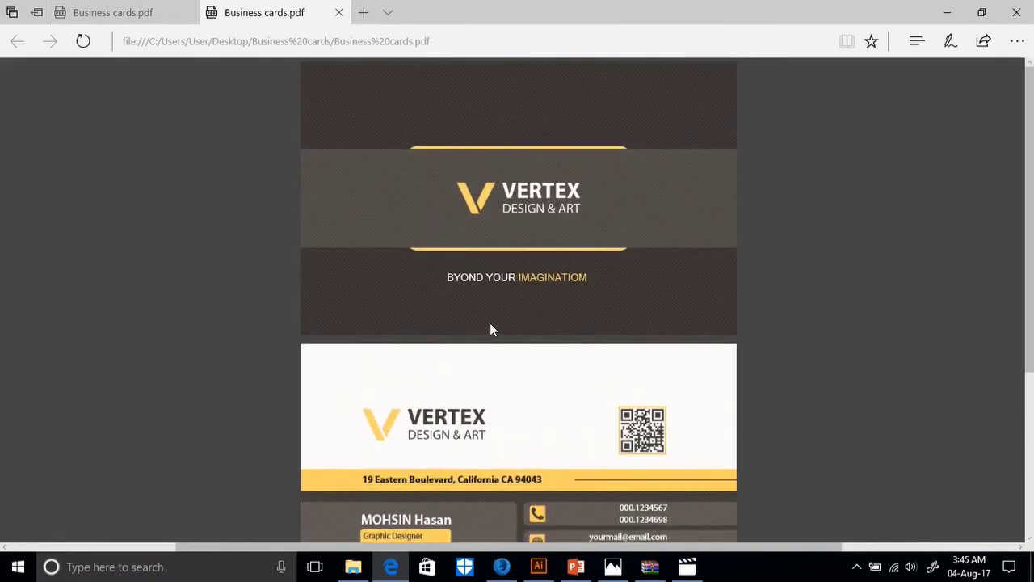
pyautogui.scroll(-3, 535, 326)
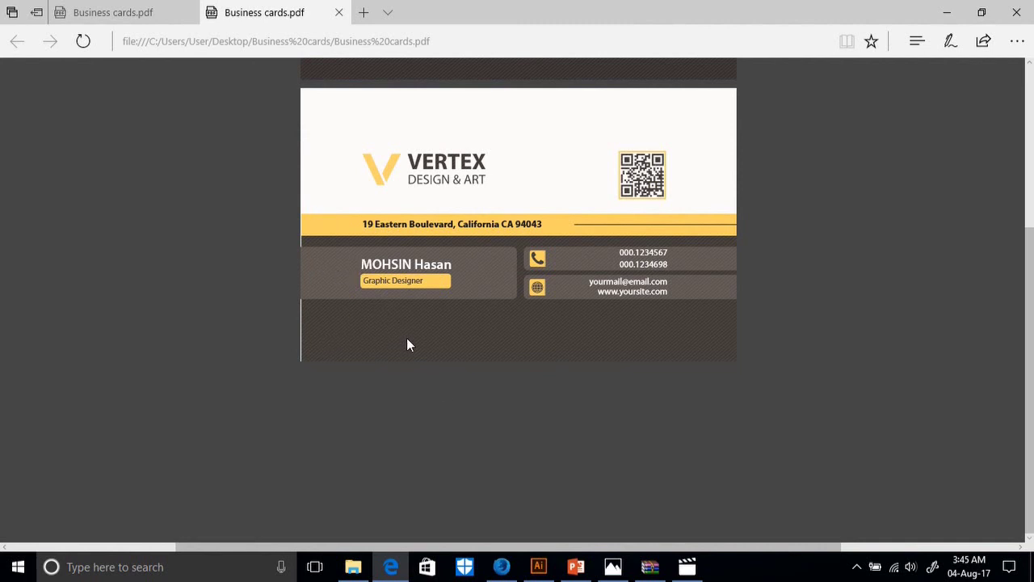
pyautogui.scroll(1, 406, 345)
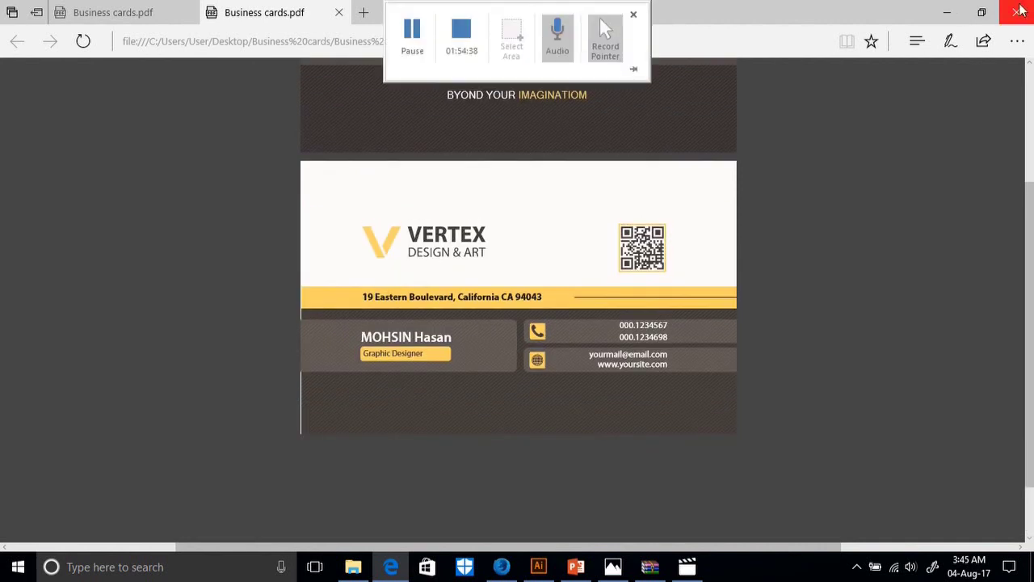
pyautogui.click(1019, 10)
# Delete the exported PDF in Explorer and return to Illustrator.
pyautogui.click(245, 183)
pyautogui.press('Delete')
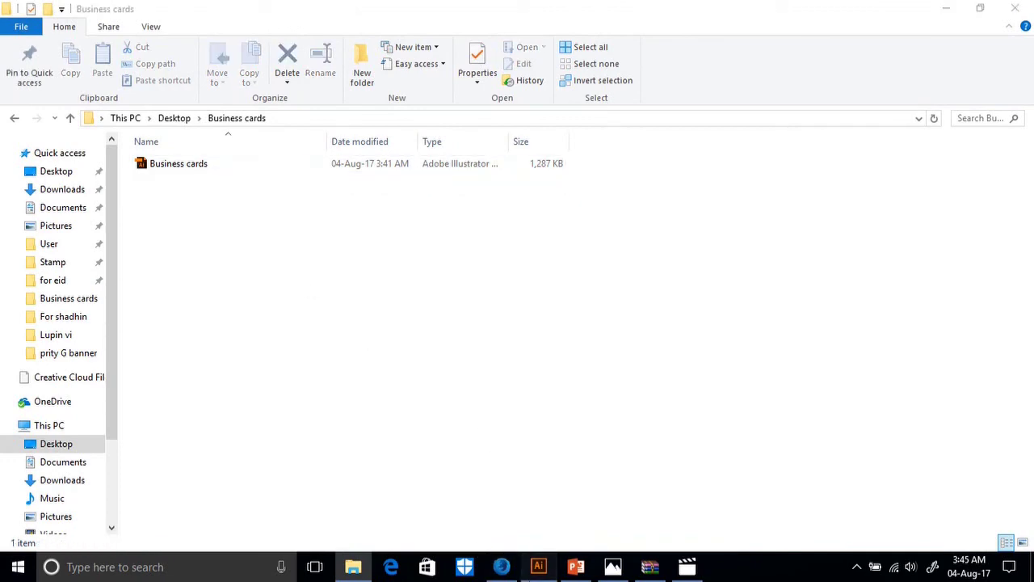
pyautogui.click(538, 566)
# Zoom in on the contact card and delete the blue-line blend object.
pyautogui.press('ctrl')
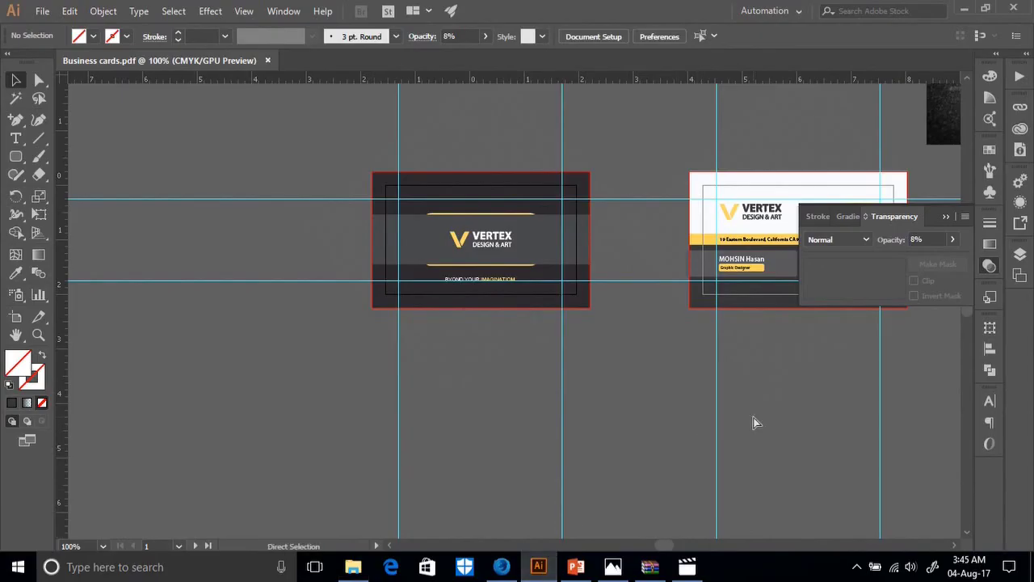
pyautogui.hotkey('ctrl', '+')
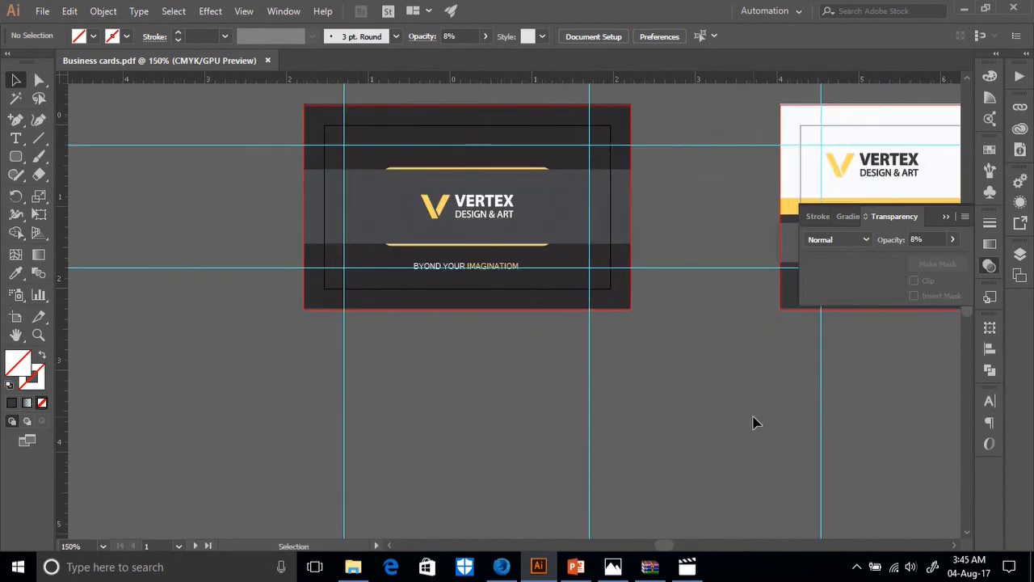
pyautogui.moveTo(900, 399); pyautogui.dragTo(579, 413)
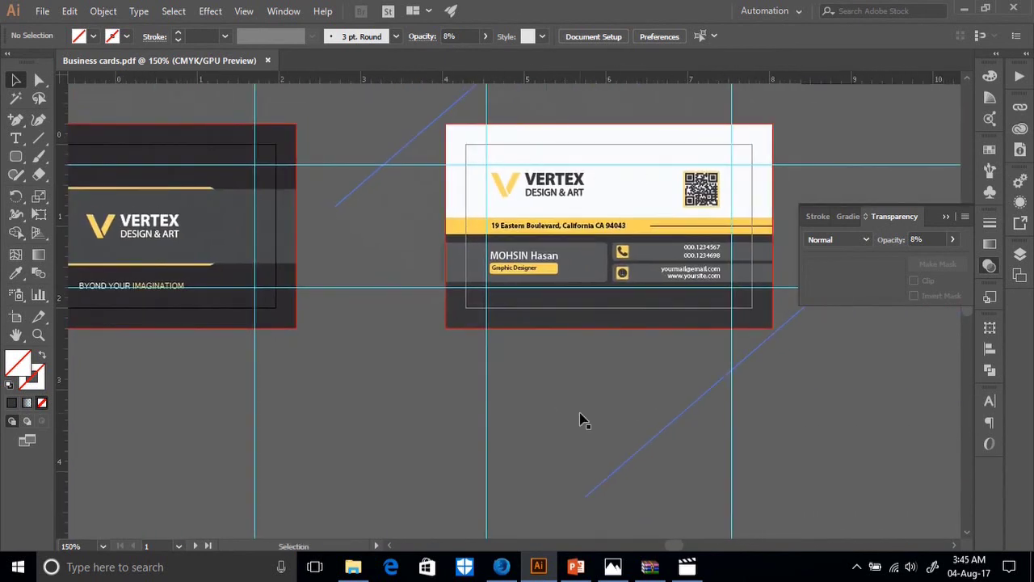
pyautogui.hotkey('ctrl', '+')
pyautogui.hotkey('ctrl', '+')
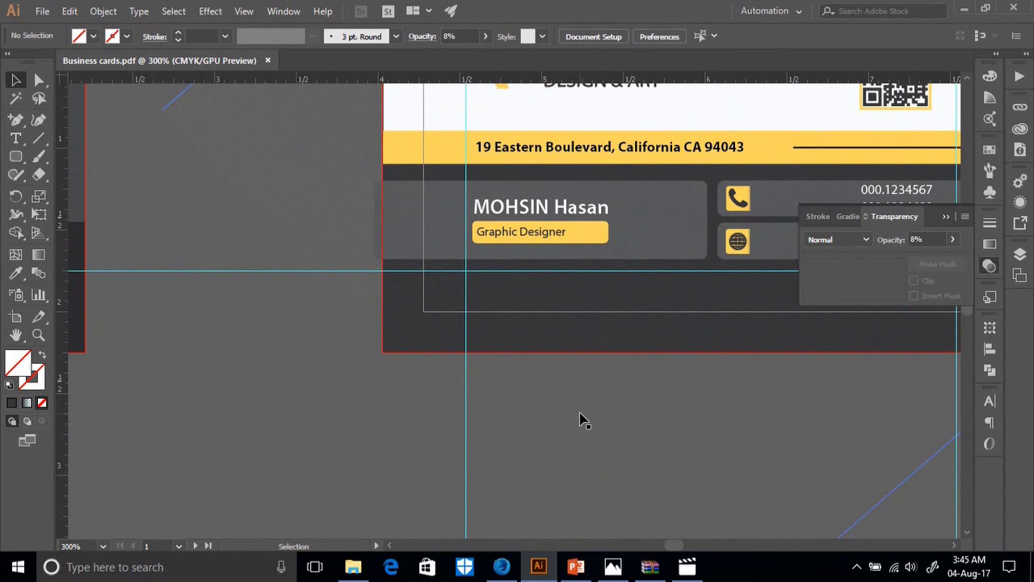
pyautogui.scroll(4, 580, 420)
pyautogui.click(409, 248)
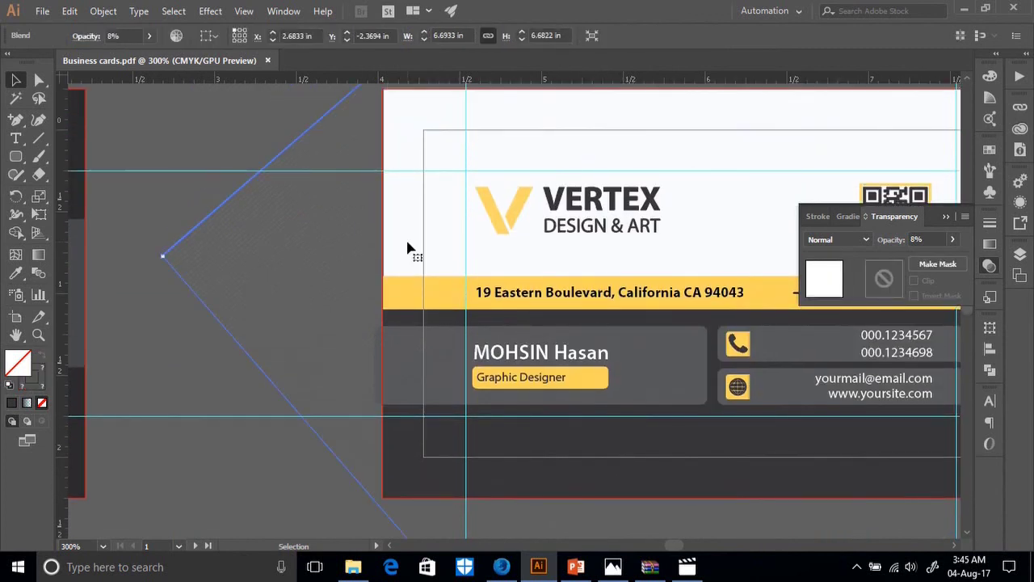
pyautogui.press('Delete')
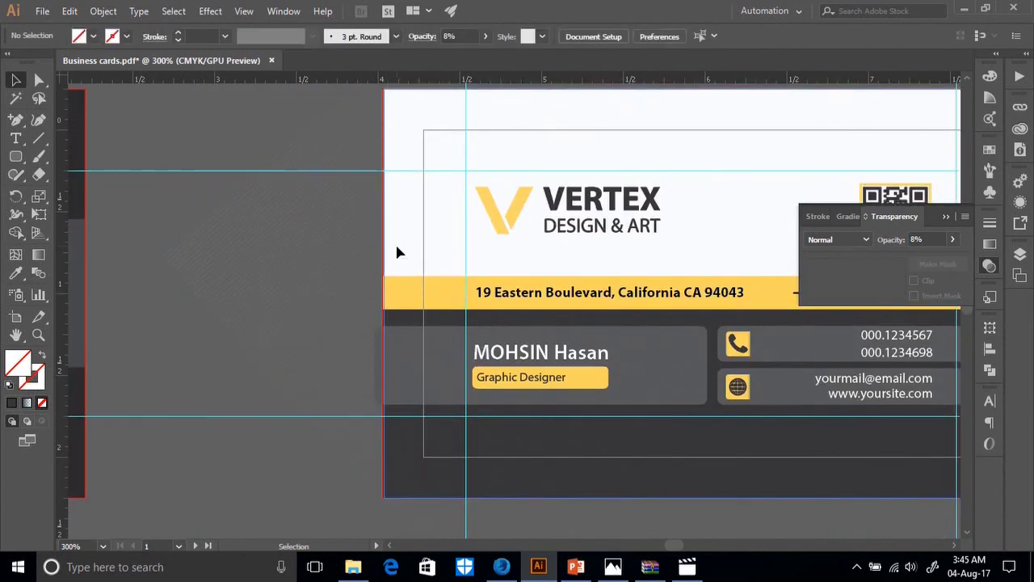
# Stretch the white and dark background rectangles' left edges to the card edge.
pyautogui.click(396, 252)
pyautogui.moveTo(383, 293); pyautogui.dragTo(382, 295)
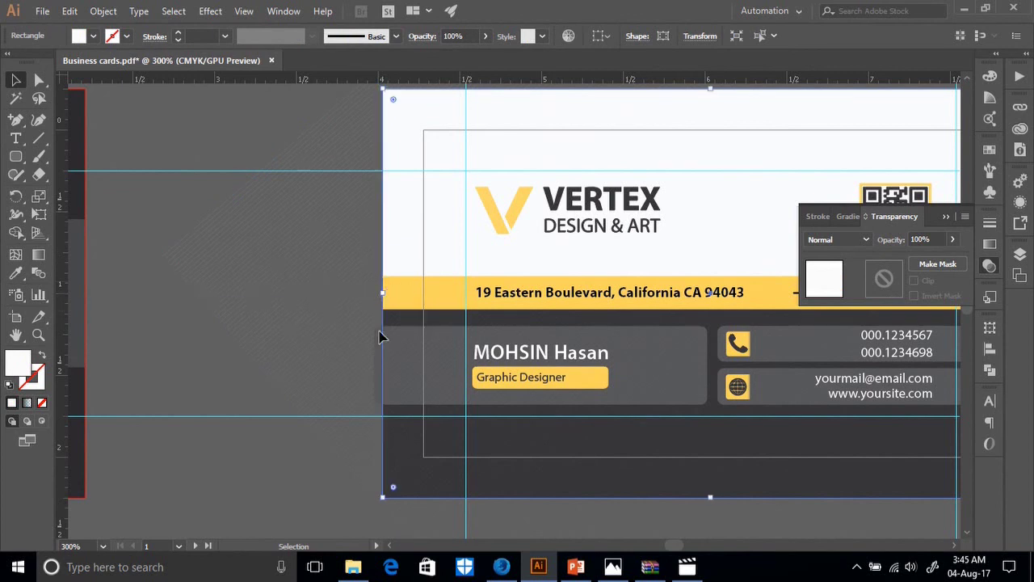
pyautogui.click(346, 506)
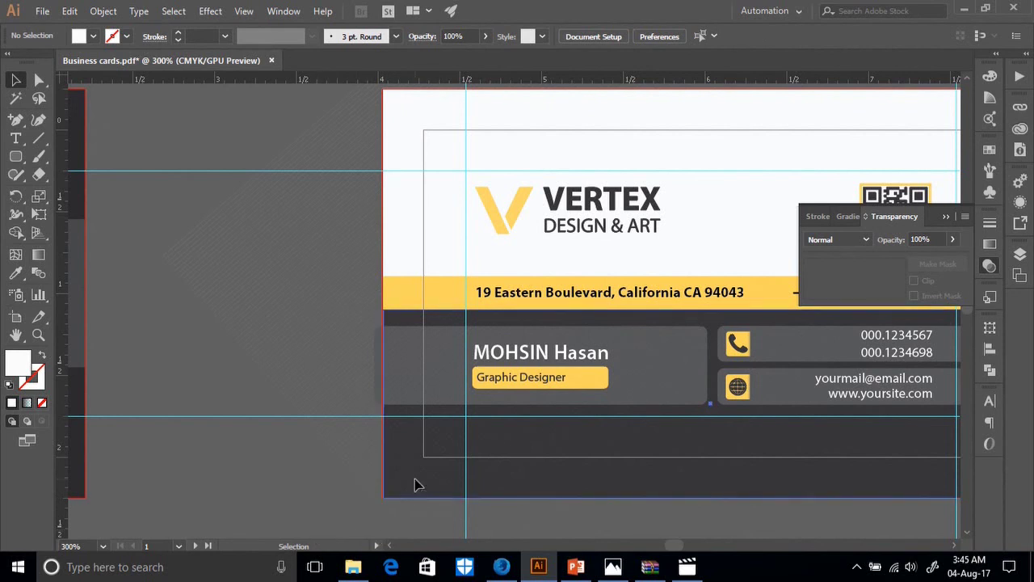
pyautogui.click(397, 431)
pyautogui.moveTo(384, 403); pyautogui.dragTo(380, 403)
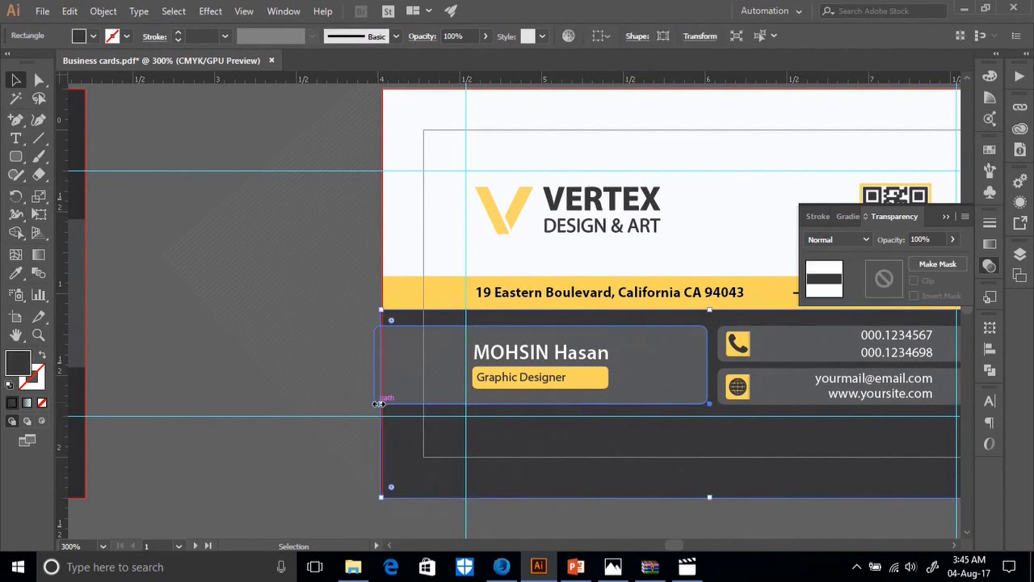
pyautogui.click(357, 509)
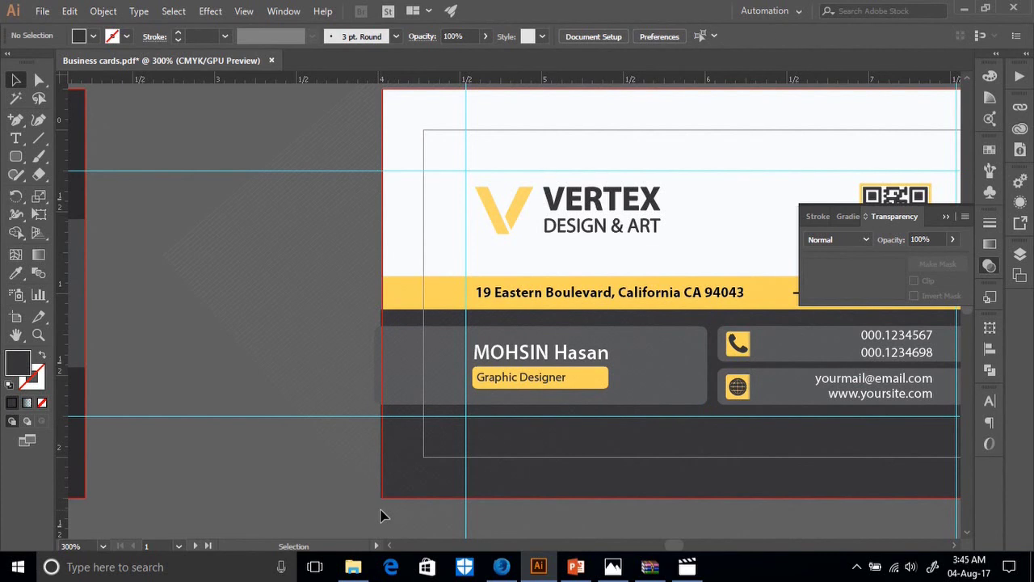
pyautogui.scroll(1, 386, 512)
pyautogui.click(406, 509)
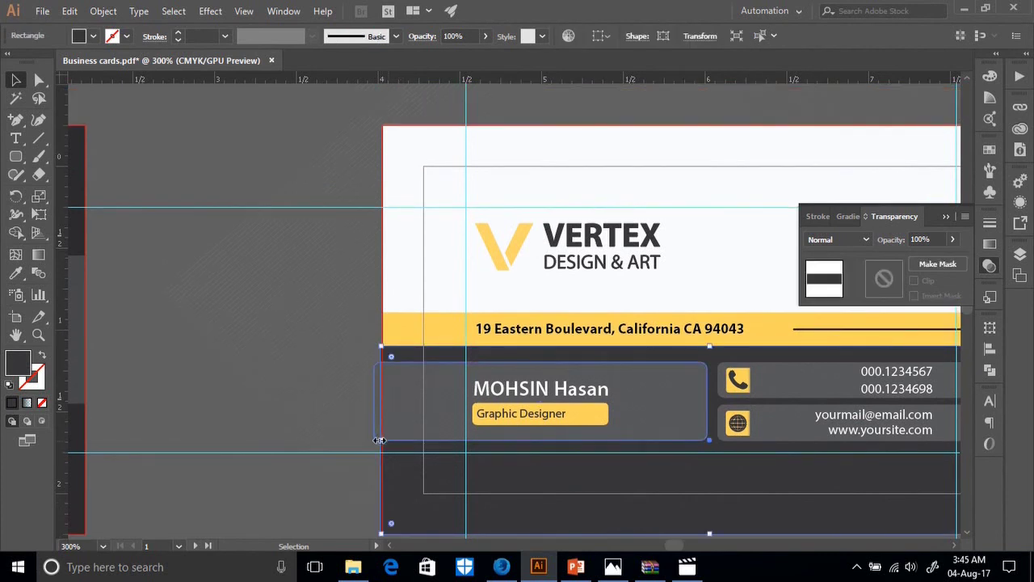
pyautogui.moveTo(380, 439); pyautogui.dragTo(381, 443)
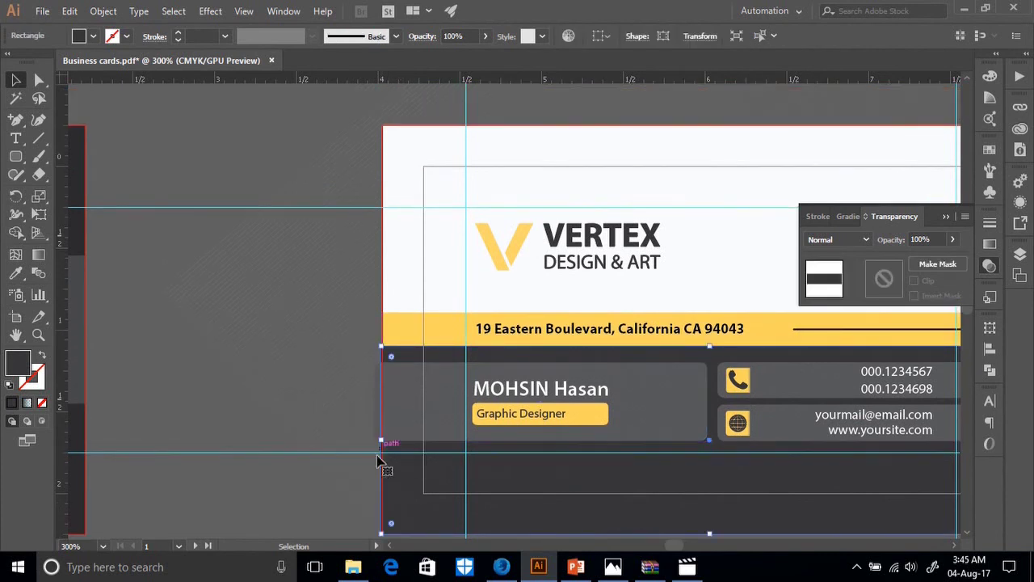
pyautogui.click(302, 514)
pyautogui.scroll(-2, 302, 494)
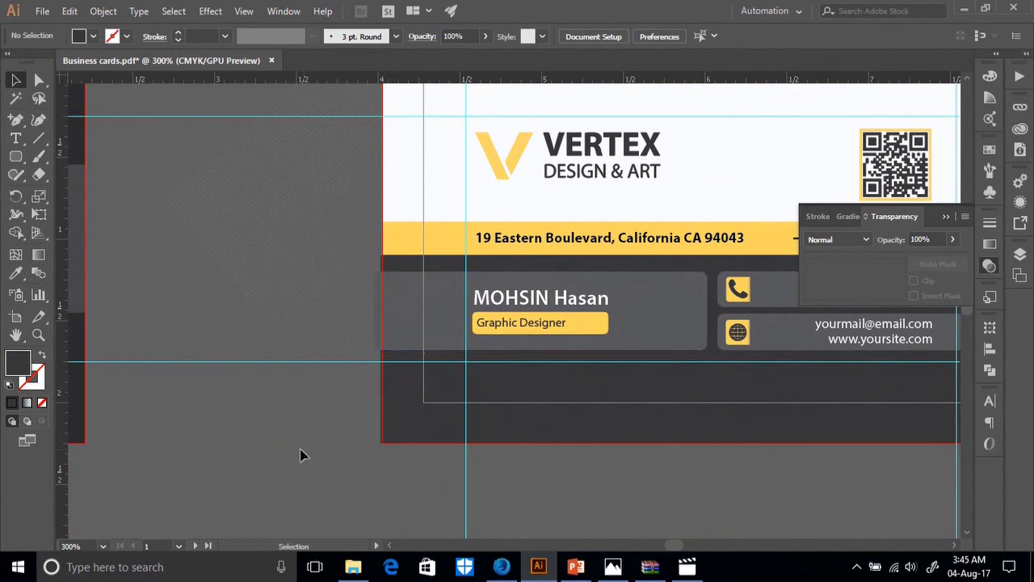
pyautogui.click(67, 10)
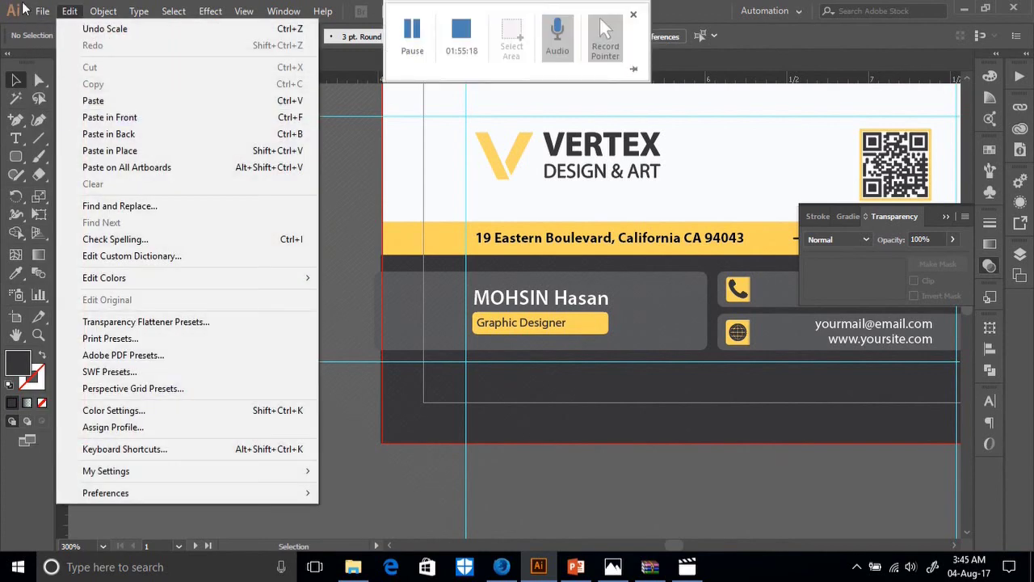
# Re-save Business cards as an Adobe PDF with Trim Marks turned on.
pyautogui.moveTo(41, 10)
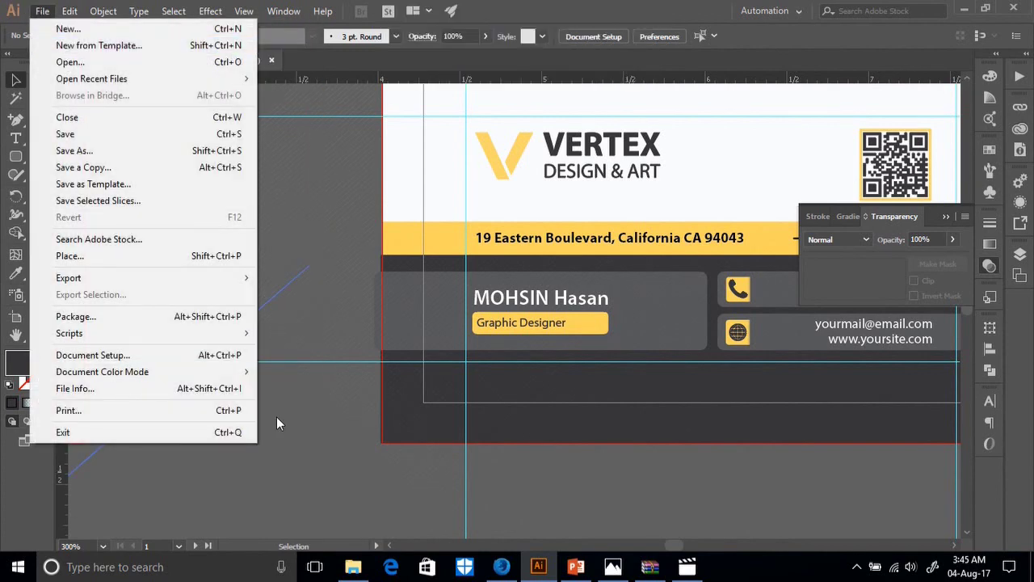
pyautogui.click(322, 418)
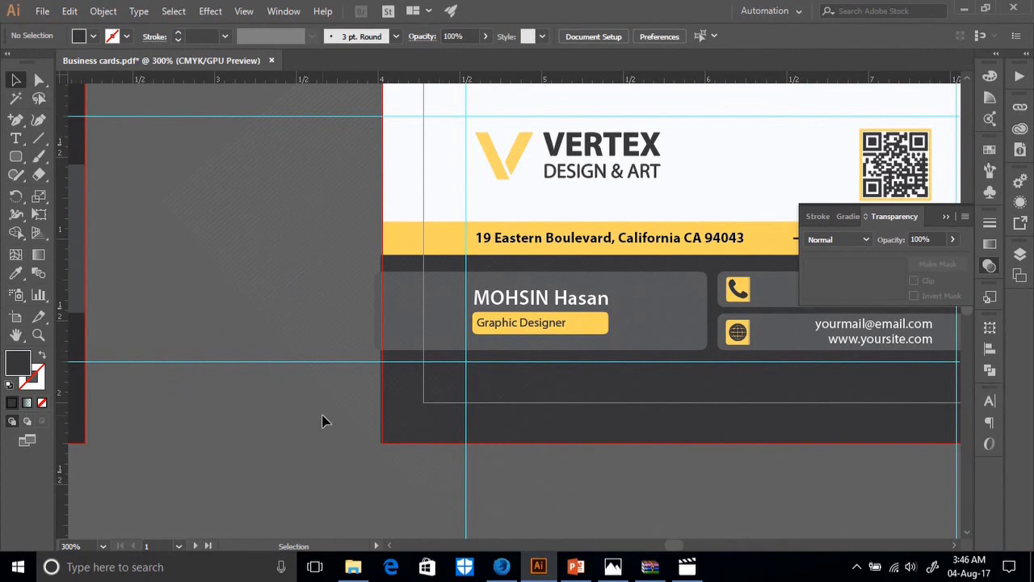
pyautogui.click(42, 11)
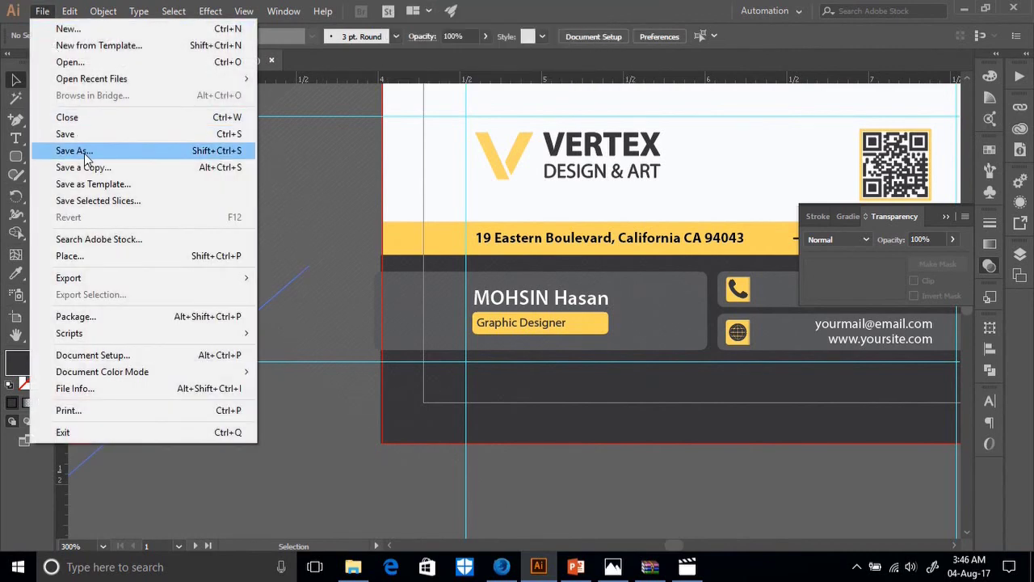
pyautogui.click(84, 151)
pyautogui.click(159, 305)
pyautogui.click(166, 306)
pyautogui.click(372, 410)
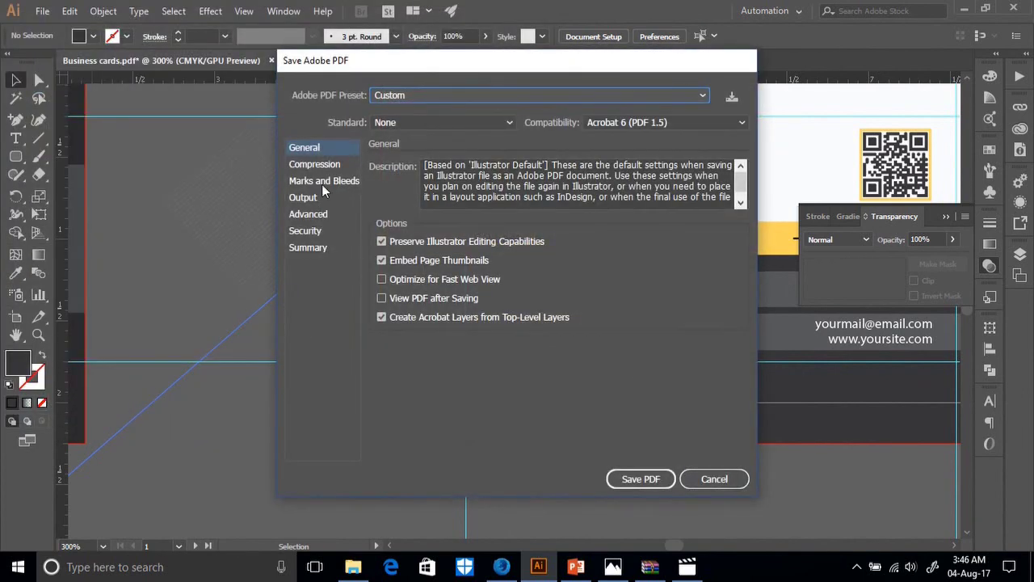
pyautogui.click(321, 183)
pyautogui.click(395, 202)
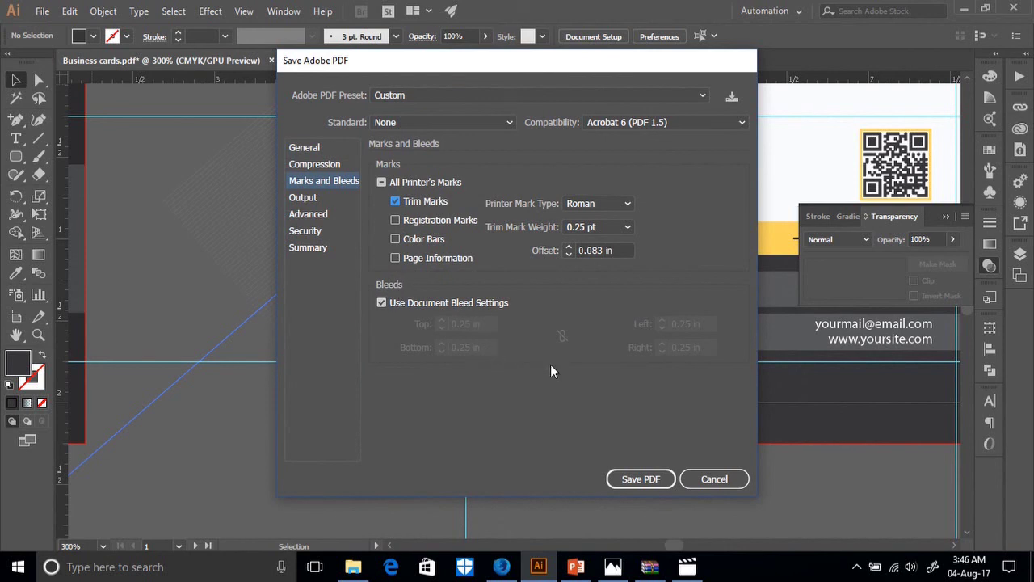
pyautogui.click(641, 479)
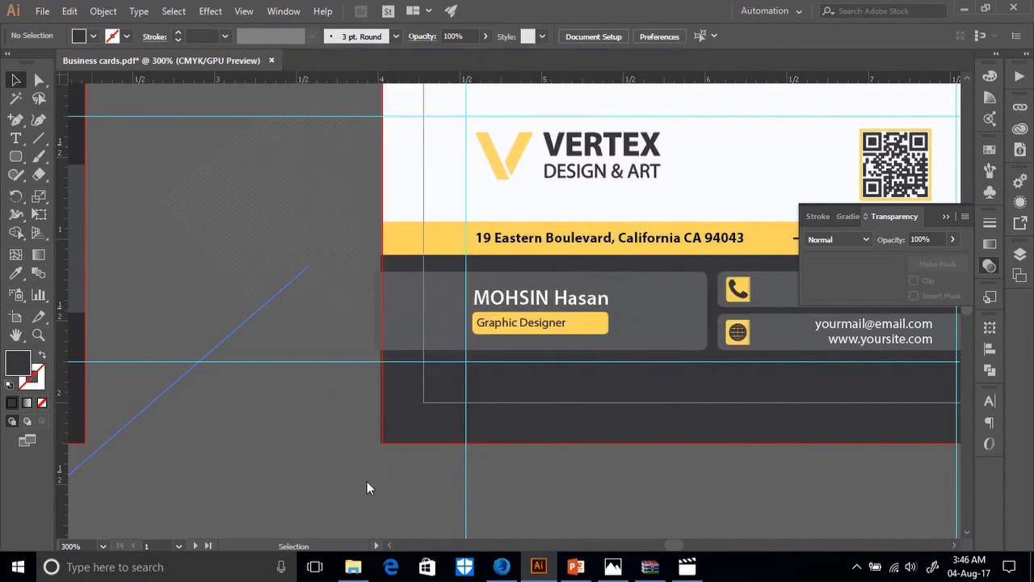
pyautogui.click(353, 566)
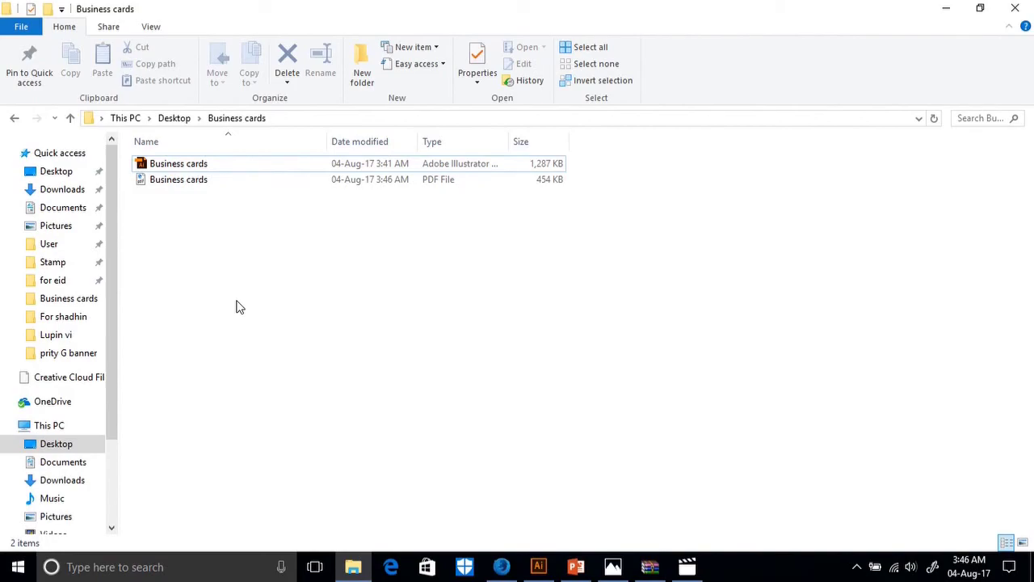
# Open the new Business cards.pdf in Edge, zoom in, and scroll through both trim-marked sides.
pyautogui.click(178, 180)
pyautogui.doubleClick(178, 181)
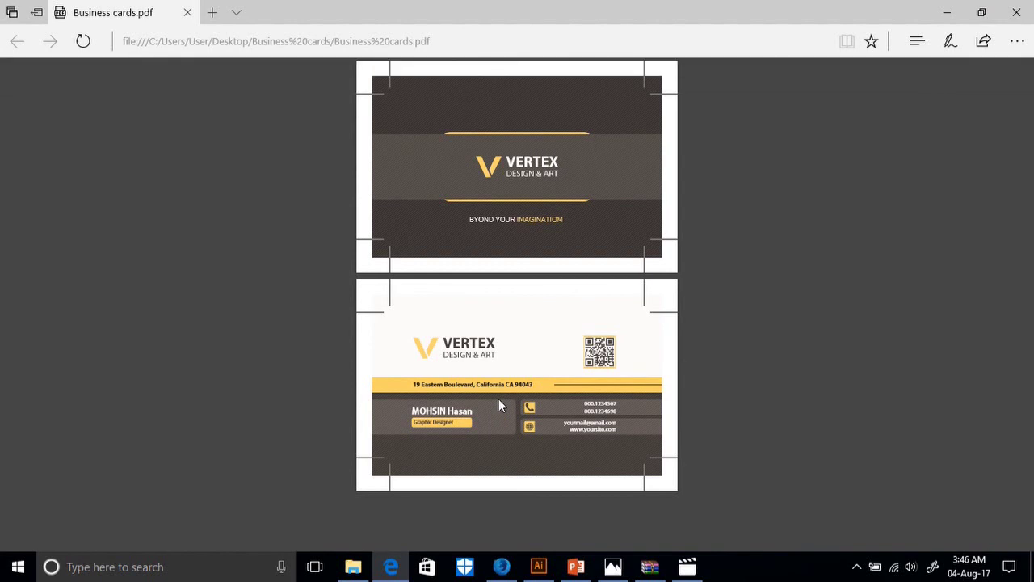
pyautogui.hotkey('ctrl', '+')
pyautogui.hotkey('ctrl', '+')
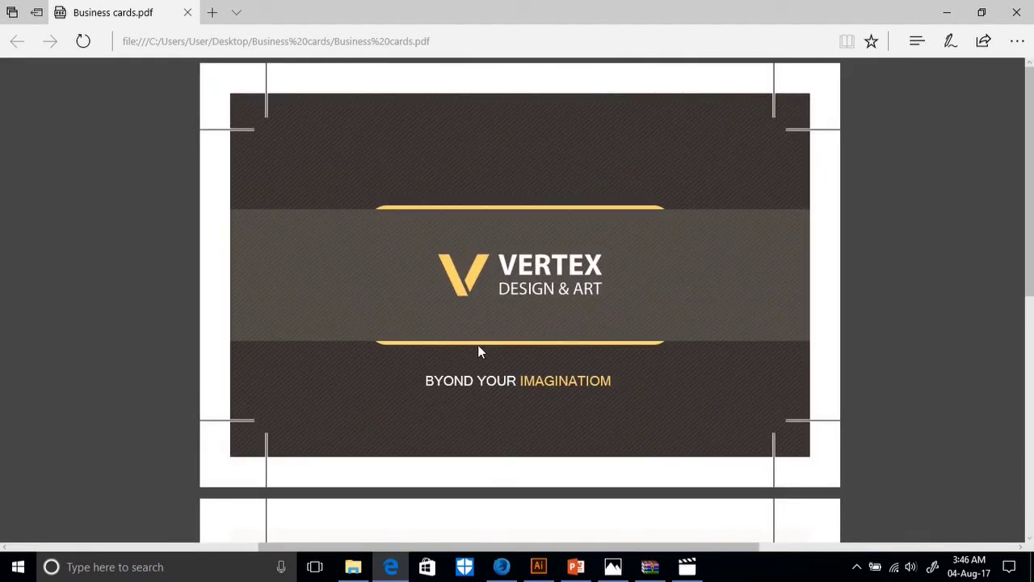
pyautogui.scroll(-6, 477, 344)
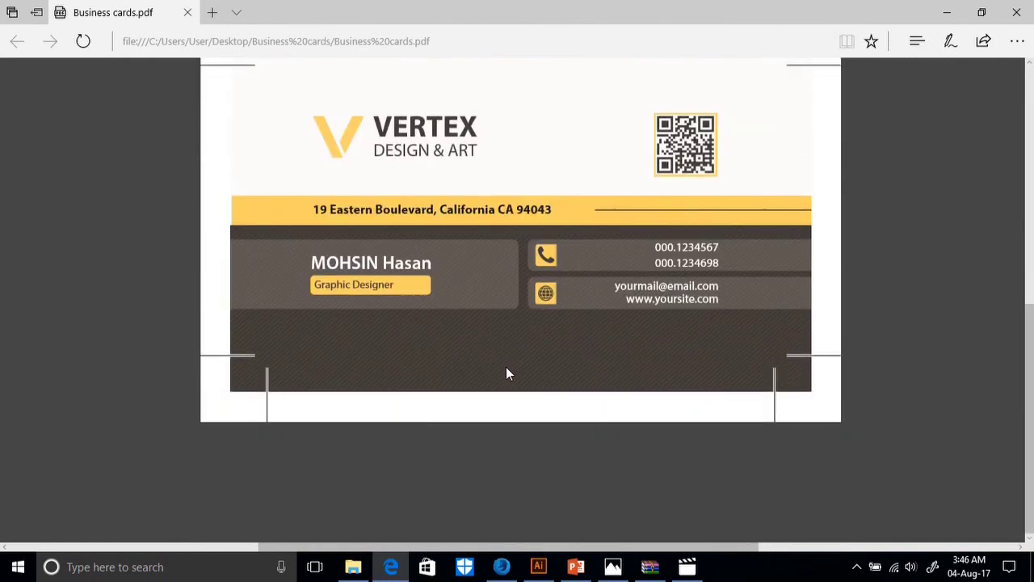
pyautogui.scroll(1, 505, 373)
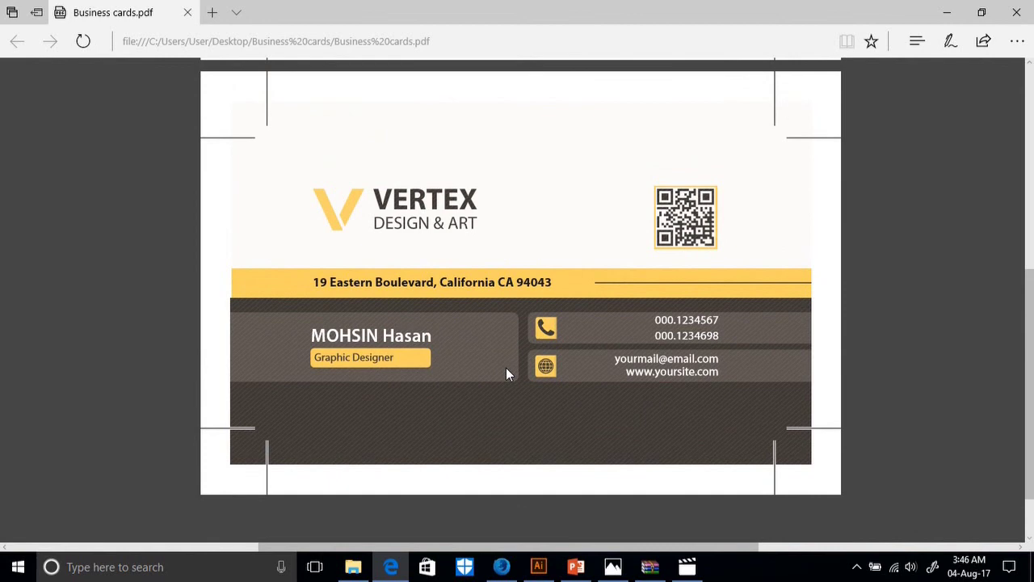
pyautogui.scroll(2, 525, 368)
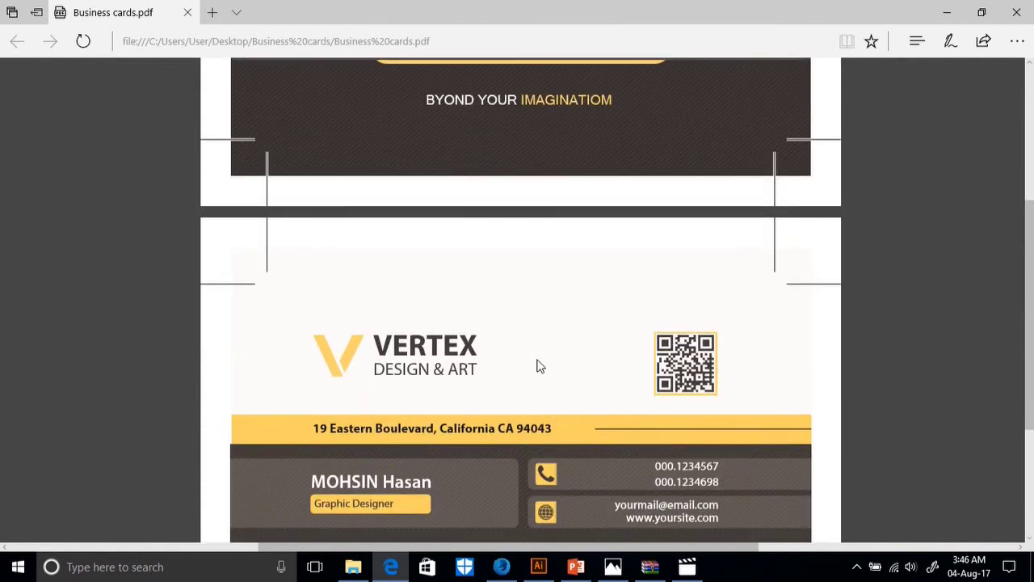
pyautogui.scroll(4, 540, 366)
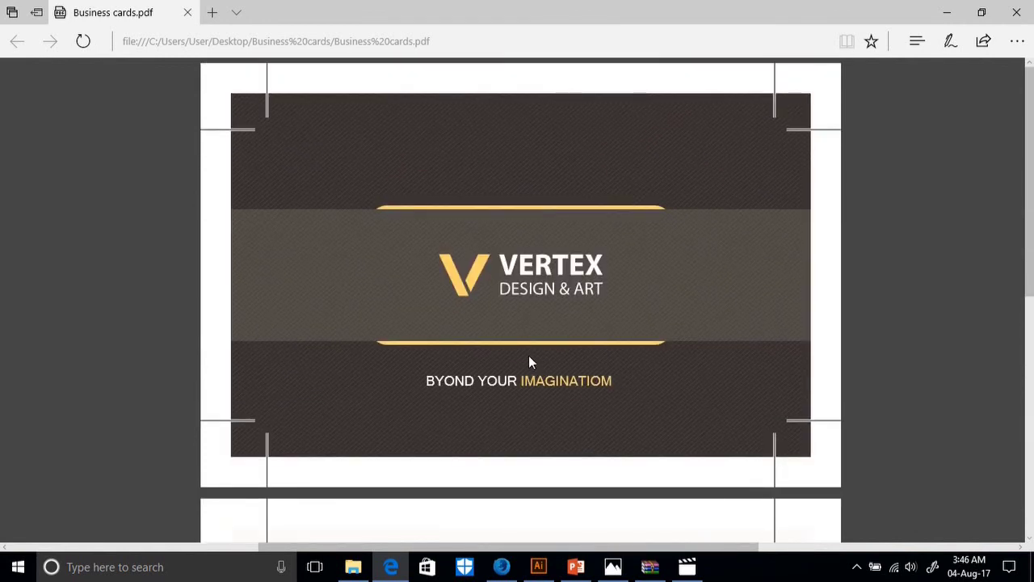
pyautogui.scroll(-7, 487, 360)
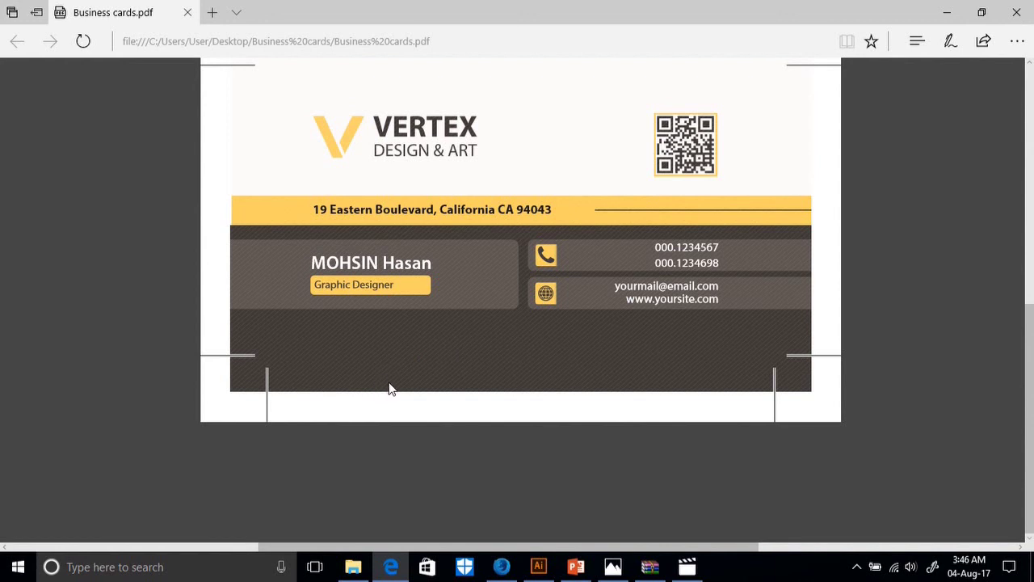
pyautogui.click(538, 566)
# Bring the dark logo side into view and set Save for Web JPEG width to 1000 px.
pyautogui.moveTo(234, 495); pyautogui.dragTo(845, 427)
pyautogui.moveTo(376, 488); pyautogui.dragTo(554, 482)
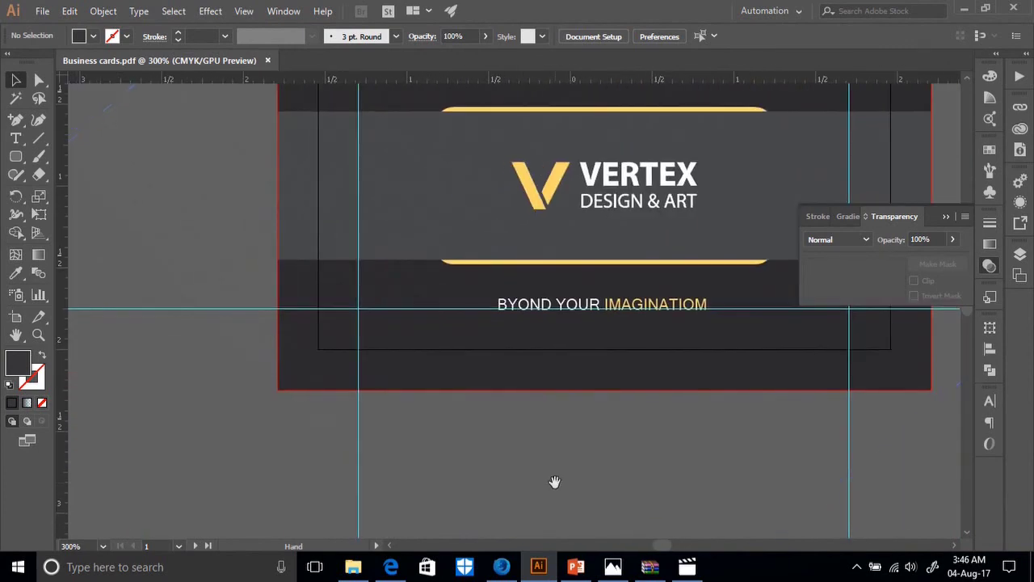
pyautogui.click(473, 349)
pyautogui.keyDown('shift'); pyautogui.click(482, 442); pyautogui.keyUp('shift')
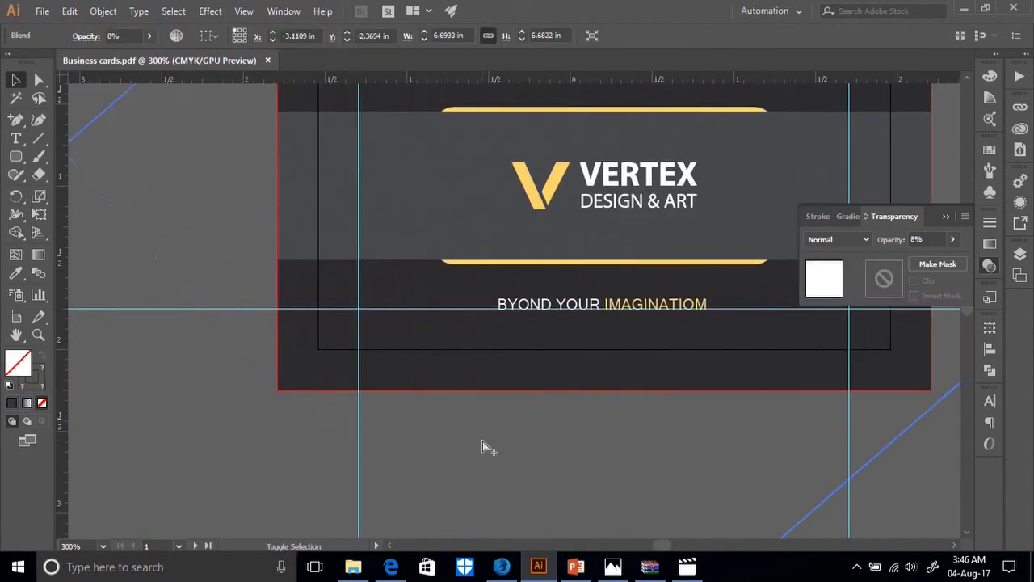
pyautogui.hotkey('ctrl', 'alt', 'shift', 's')
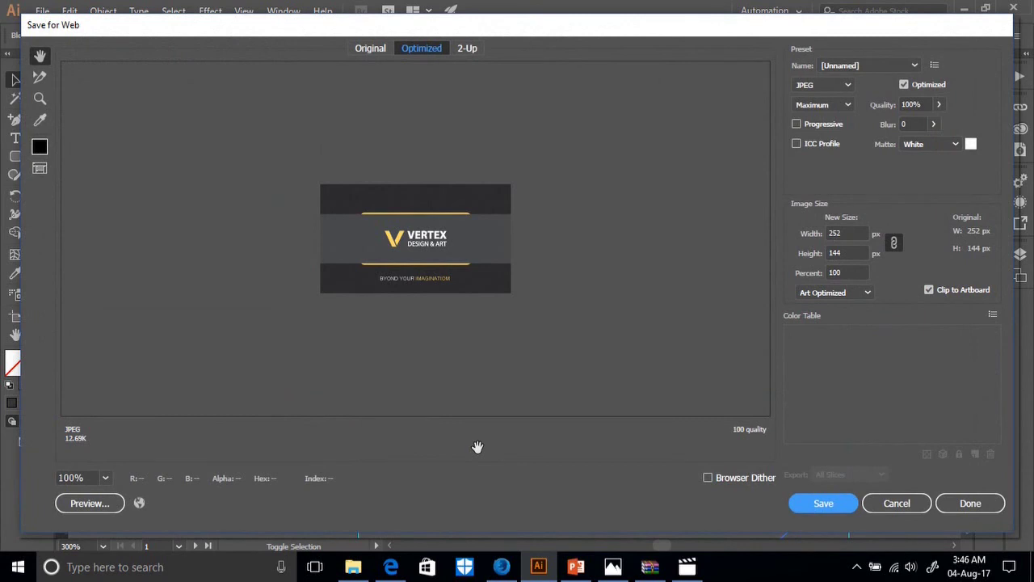
pyautogui.click(853, 232)
pyautogui.write('1000')
pyautogui.click(894, 244)
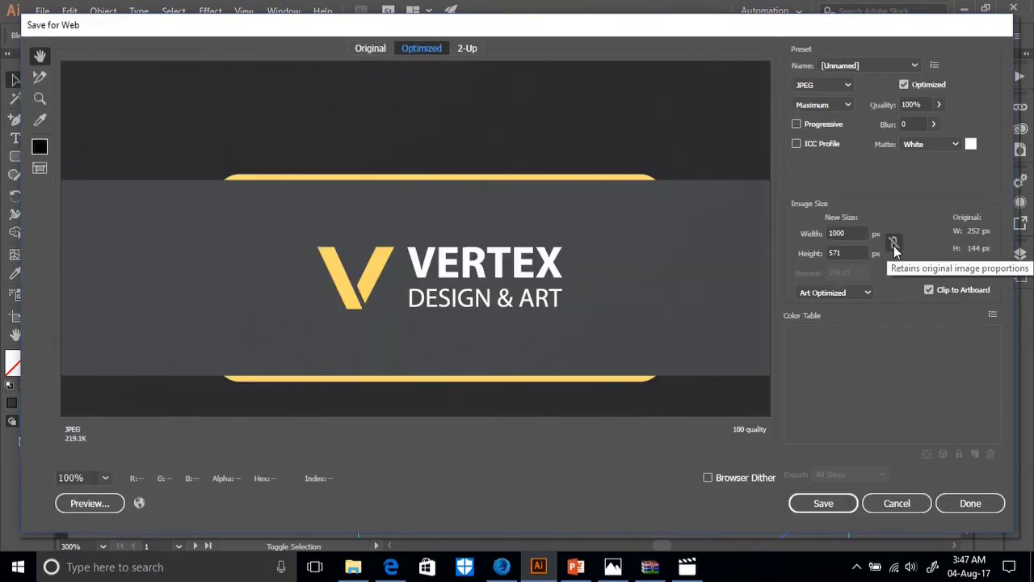
pyautogui.click(893, 243)
# Save the JPEG into Desktop\Business cards as Business-cardsfront.
pyautogui.click(822, 504)
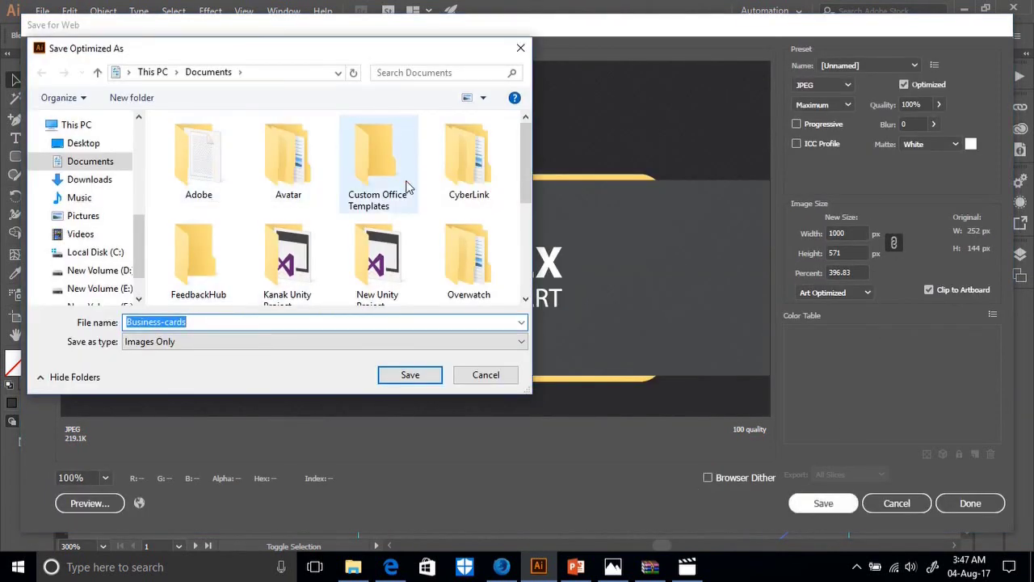
pyautogui.scroll(-1, 242, 269)
pyautogui.click(89, 143)
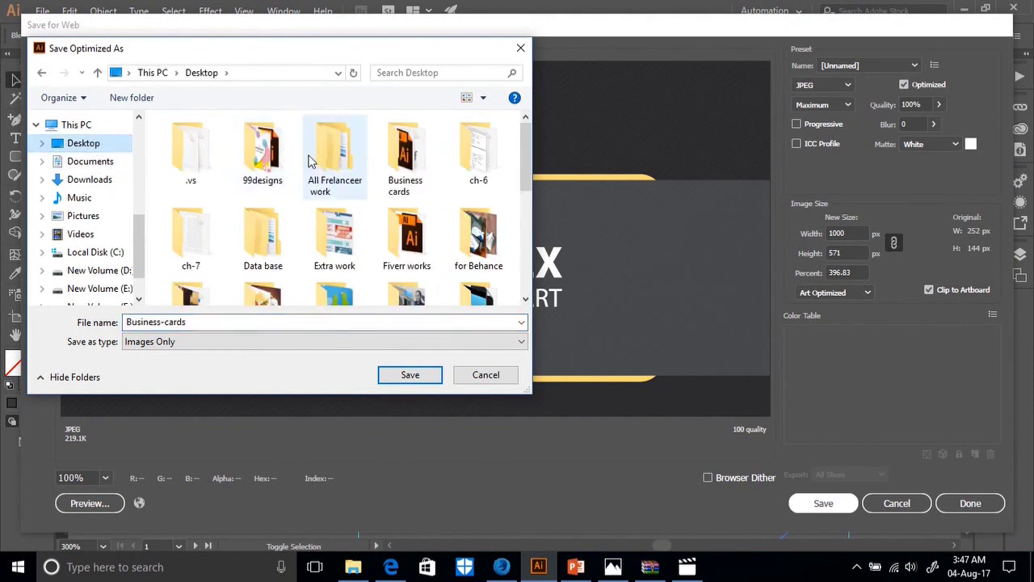
pyautogui.doubleClick(401, 161)
pyautogui.click(208, 324)
pyautogui.click(208, 323)
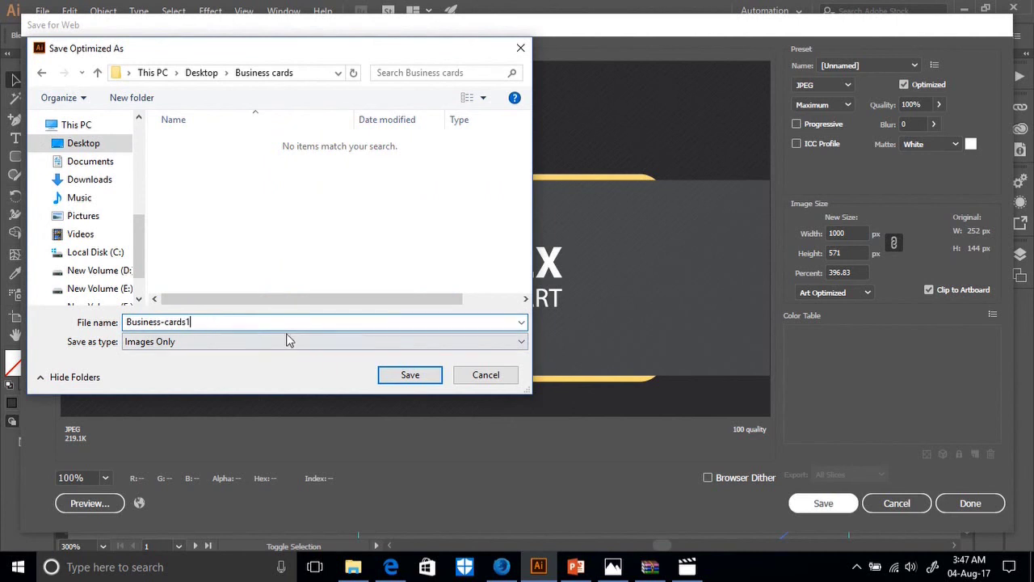
pyautogui.press('BackSpace')
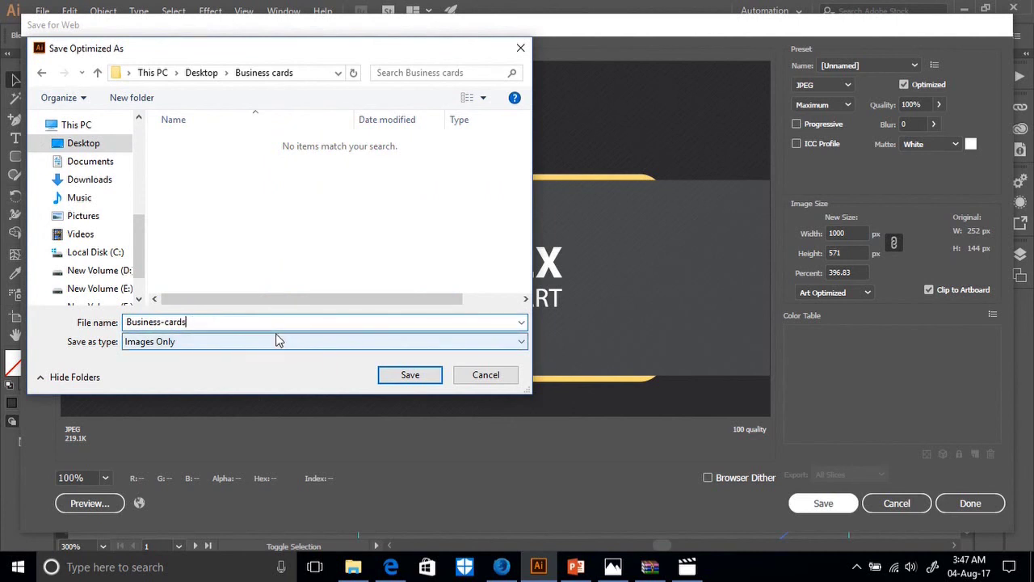
pyautogui.write('front')
pyautogui.press('Return')
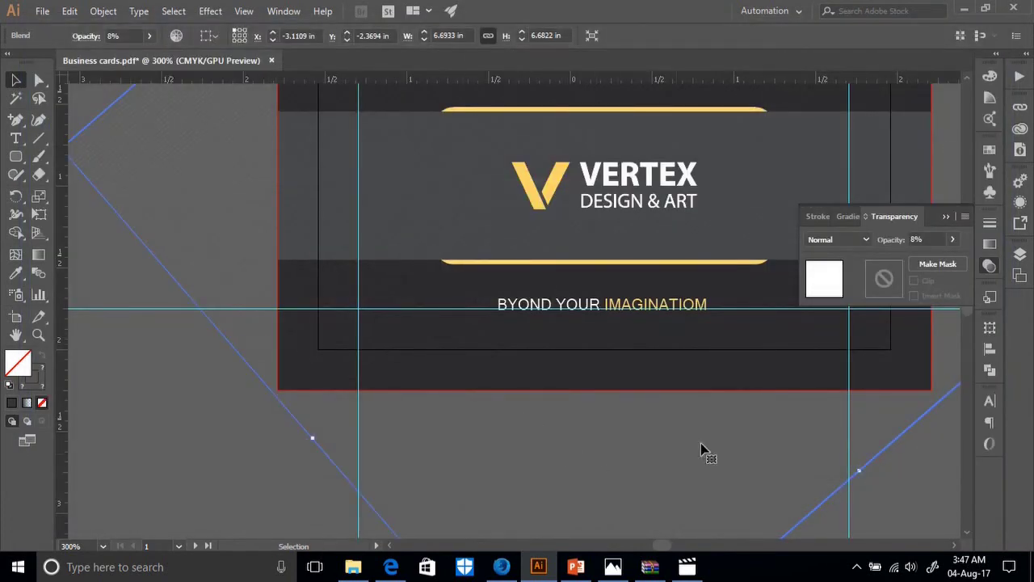
pyautogui.hscroll(15, 631, 454)
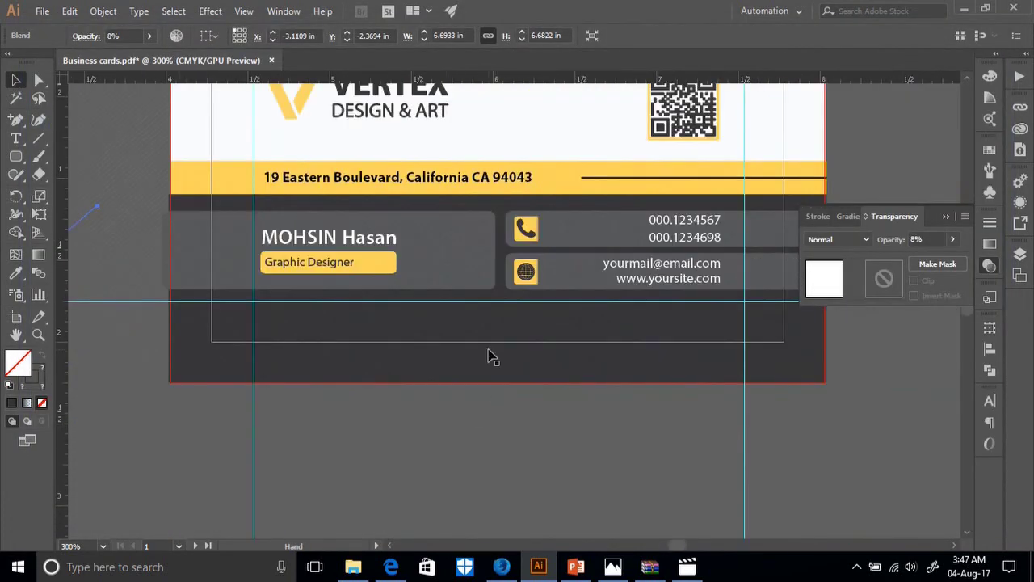
pyautogui.click(491, 356)
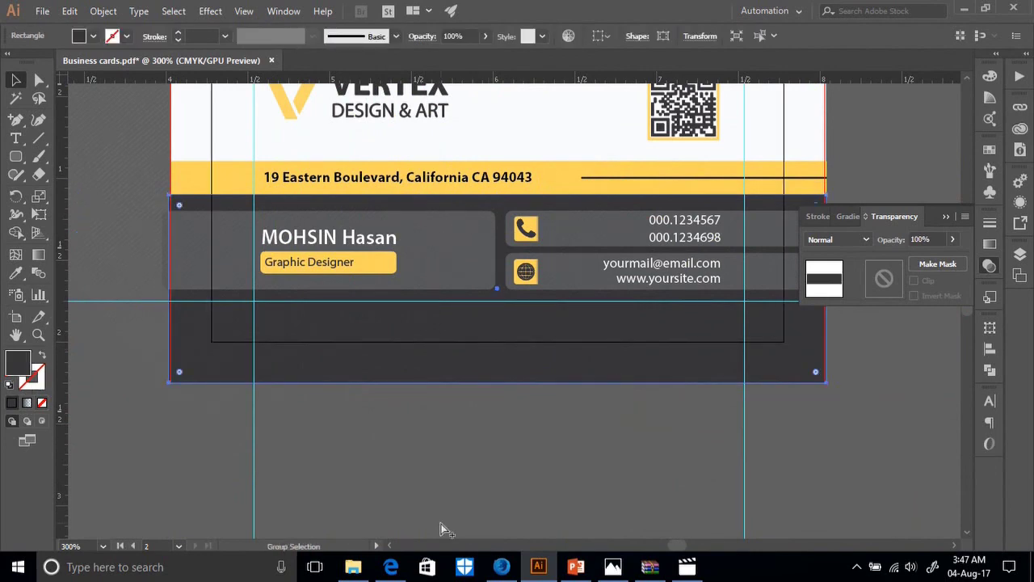
# Export the back artwork via Save for Web at 1000 px width as Business-cardsback.
pyautogui.hotkey('ctrl', 'alt', 'shift', 's')
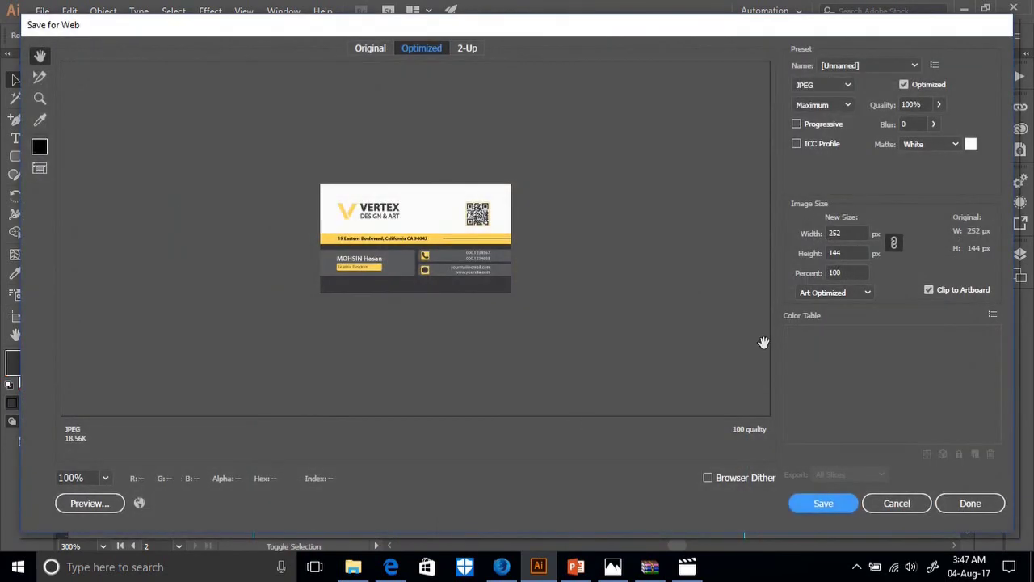
pyautogui.click(851, 235)
pyautogui.write('1000')
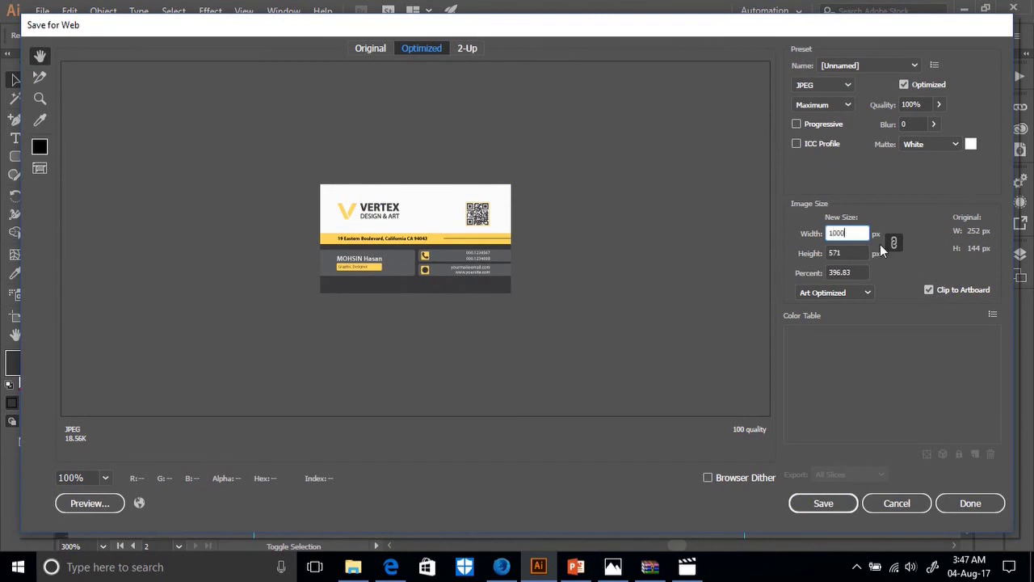
pyautogui.press('Tab')
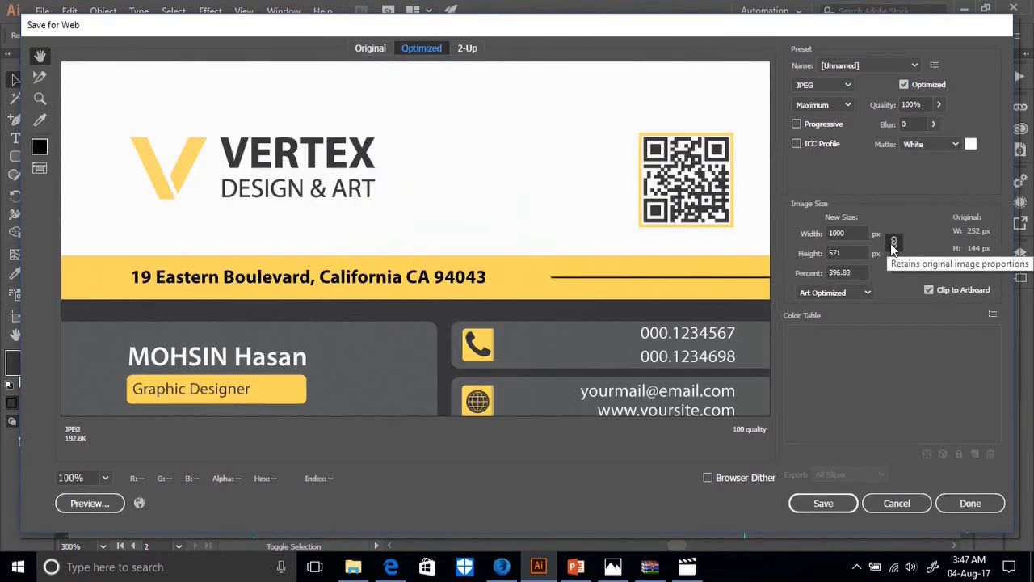
pyautogui.click(824, 505)
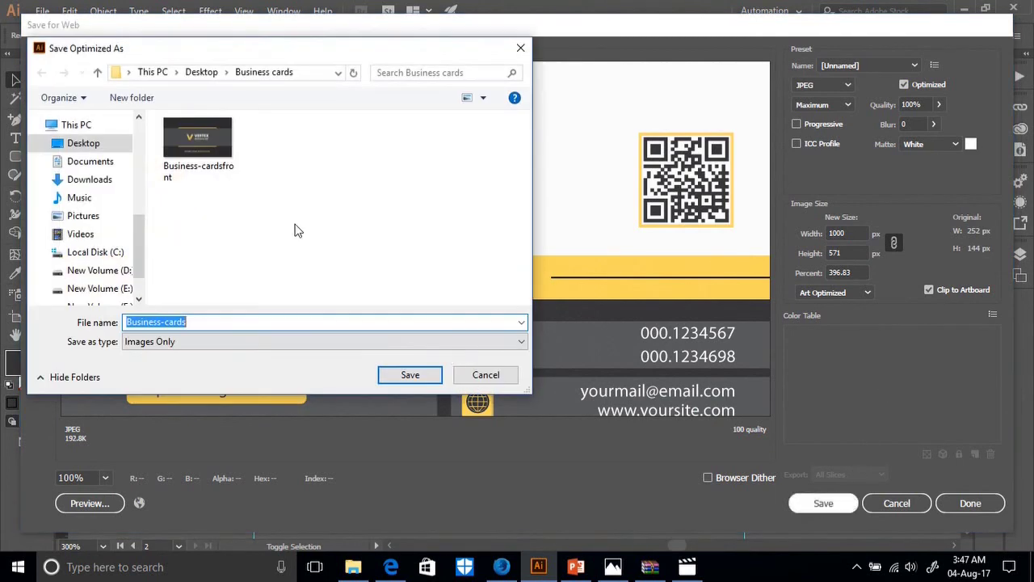
pyautogui.click(204, 322)
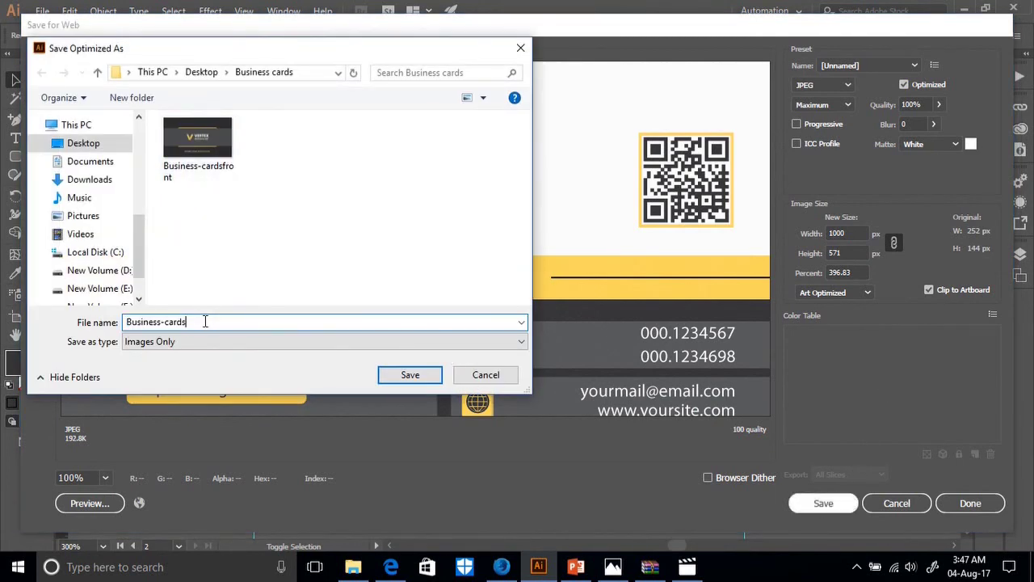
pyautogui.press('BackSpace')
pyautogui.write('back')
pyautogui.press('Return')
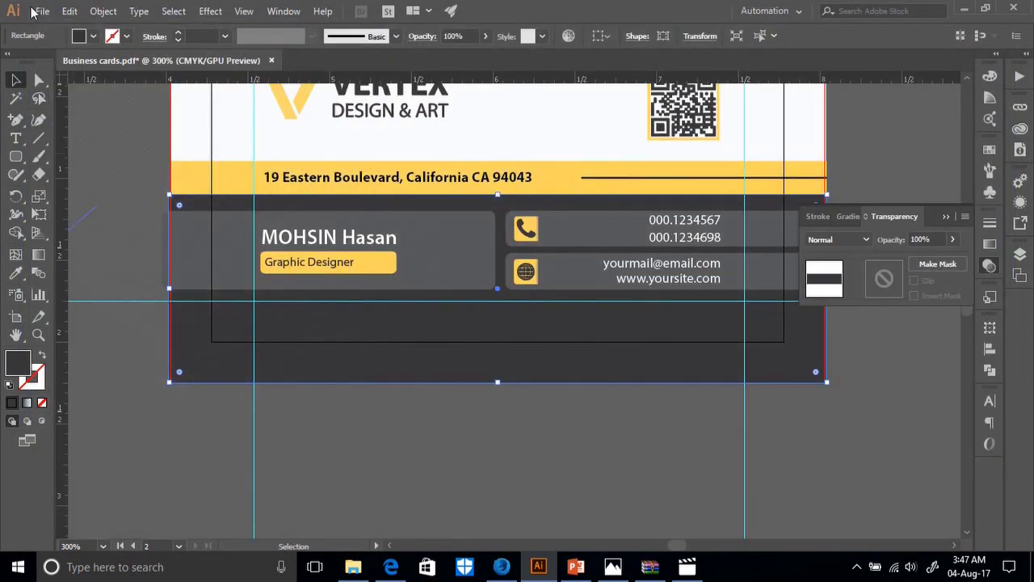
# Attempt to save the document, dismiss the can't-save error, and zoom to fit the artboard.
pyautogui.click(36, 11)
pyautogui.click(63, 134)
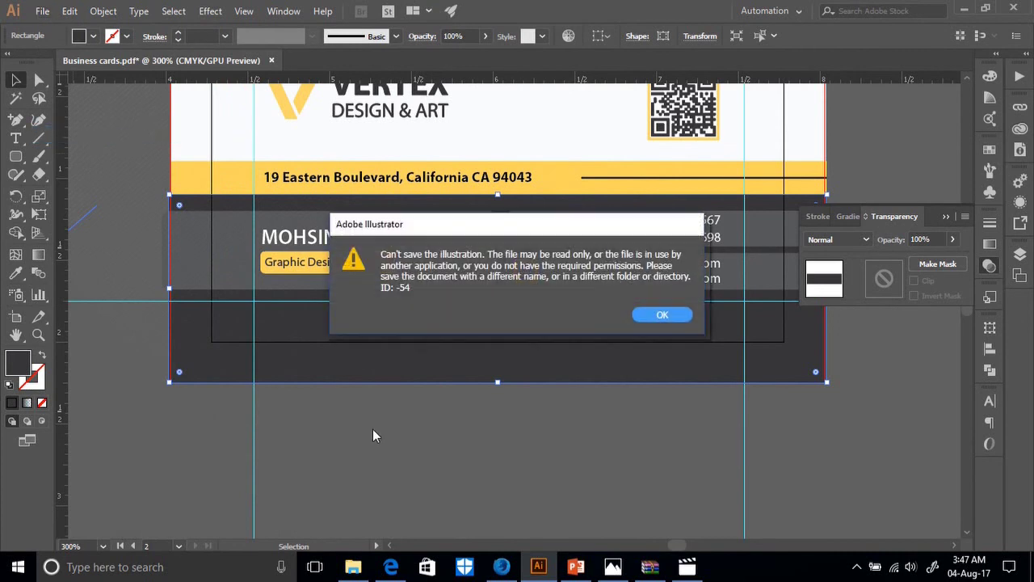
pyautogui.click(677, 317)
pyautogui.hotkey('ctrl', '1')
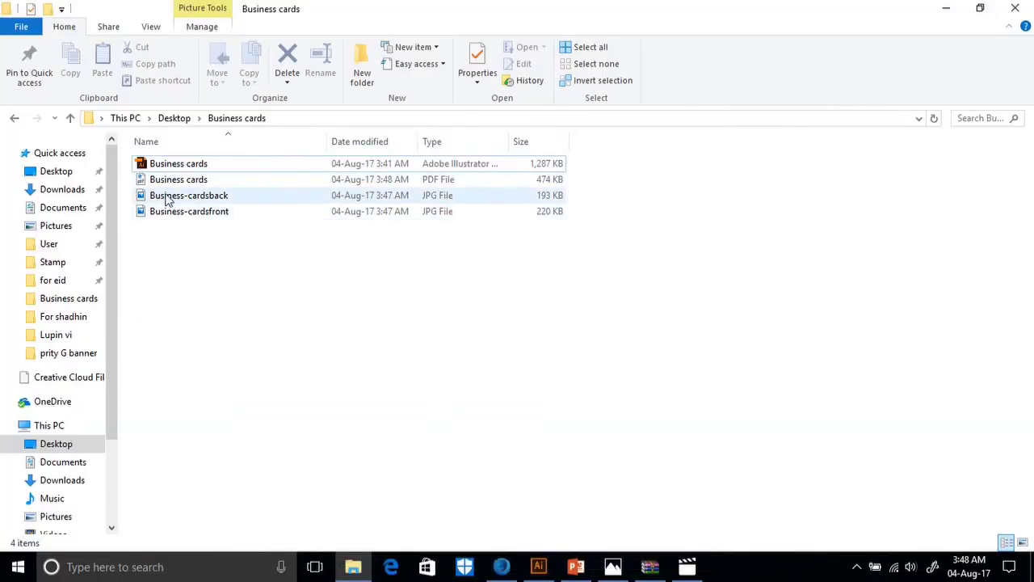
# Show the Business cards folder as Large icons and open Business-cardsfront in Photos.
pyautogui.click(155, 29)
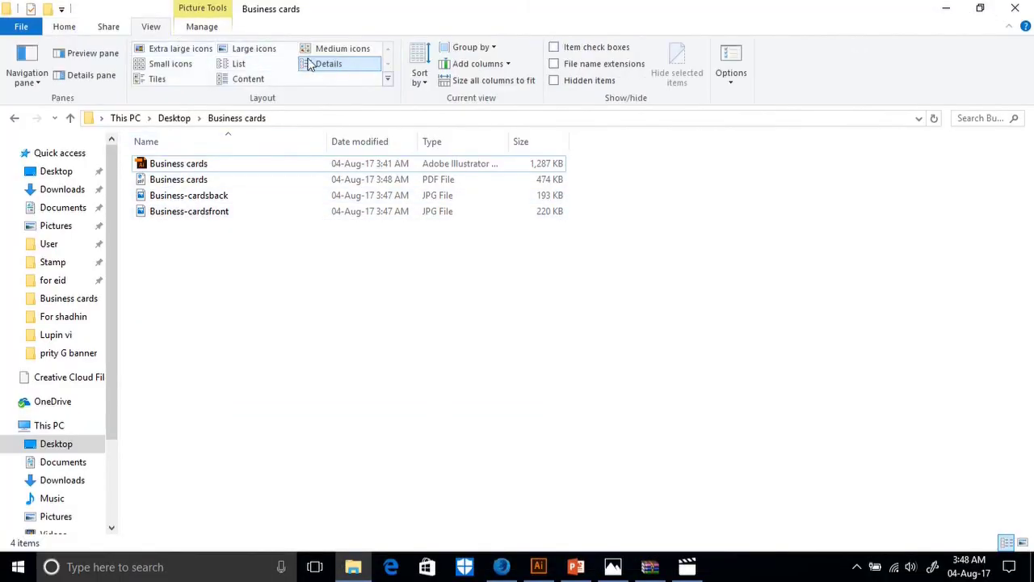
pyautogui.click(261, 49)
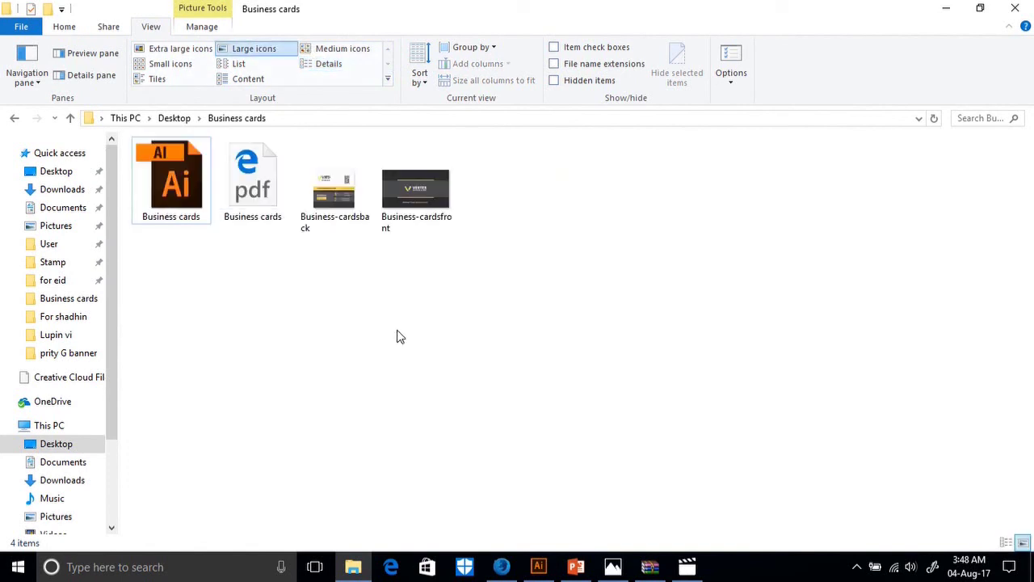
pyautogui.click(410, 206)
pyautogui.doubleClick(409, 202)
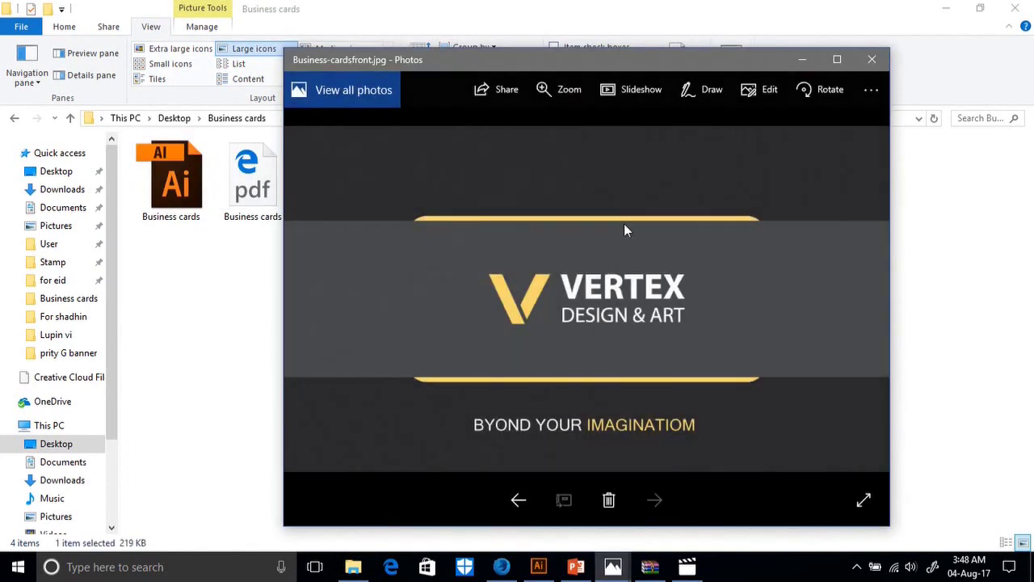
# Open the Business-cardsback JPEG in Photos, then close the viewer.
pyautogui.click(228, 272)
pyautogui.doubleClick(316, 216)
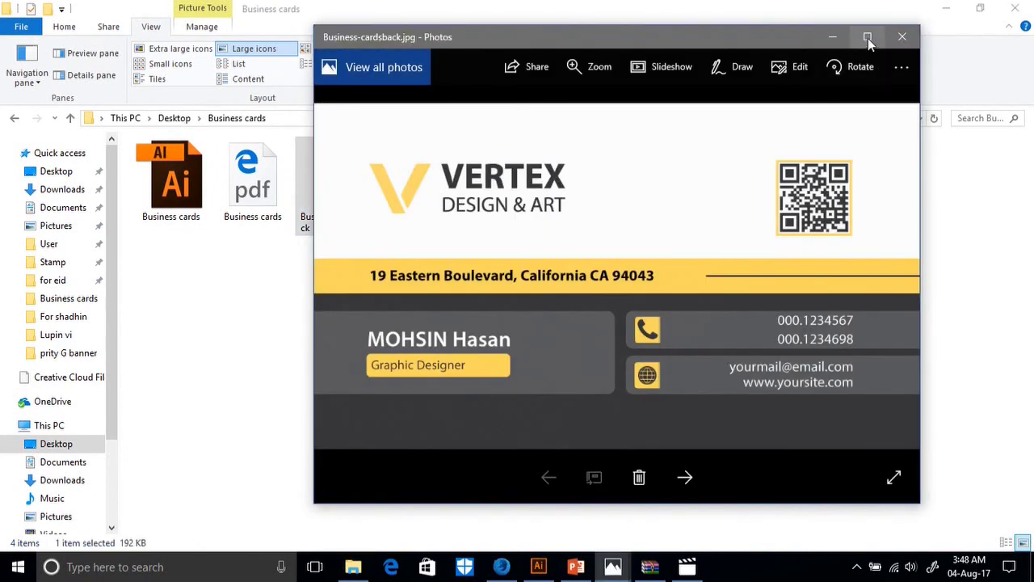
pyautogui.click(901, 36)
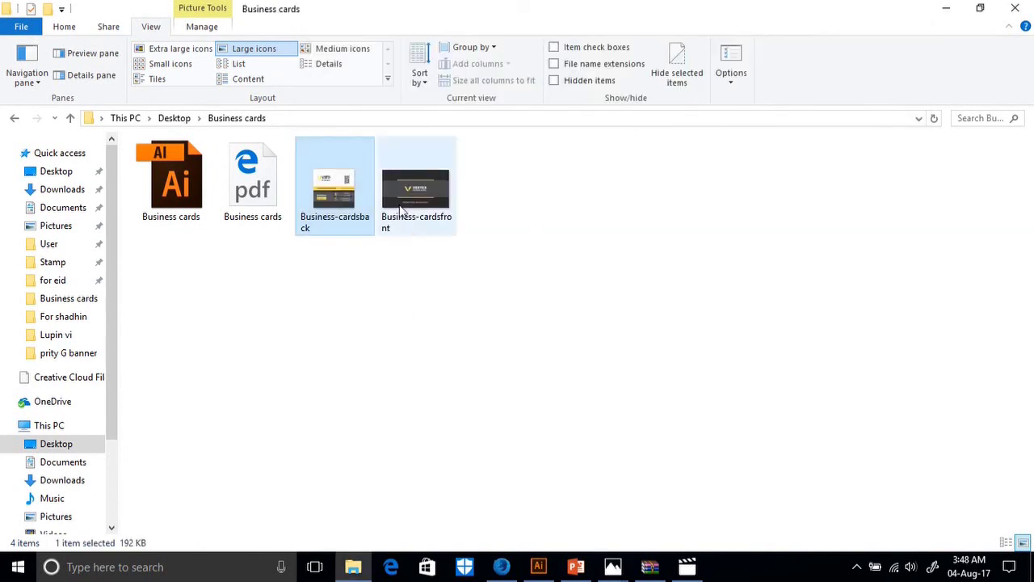
# Reopen Business-cardsback, zoom in and out to inspect it, and close Photos.
pyautogui.doubleClick(325, 211)
pyautogui.scroll(3, 660, 294)
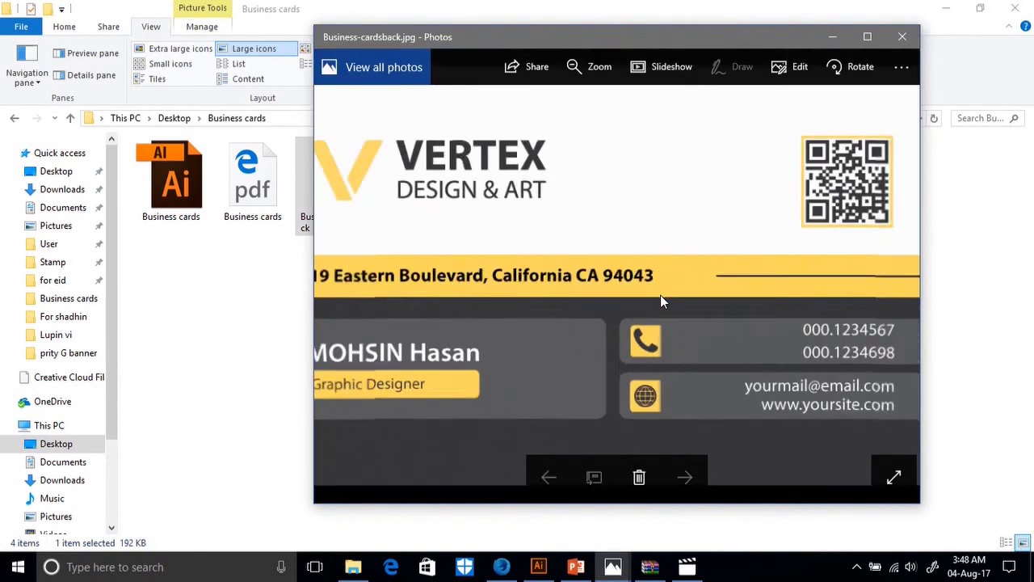
pyautogui.scroll(-2, 660, 300)
pyautogui.scroll(1, 660, 301)
pyautogui.scroll(-1, 659, 301)
pyautogui.scroll(1, 660, 300)
pyautogui.scroll(-1, 660, 300)
pyautogui.scroll(1, 660, 300)
pyautogui.scroll(-1, 660, 301)
pyautogui.scroll(1, 660, 301)
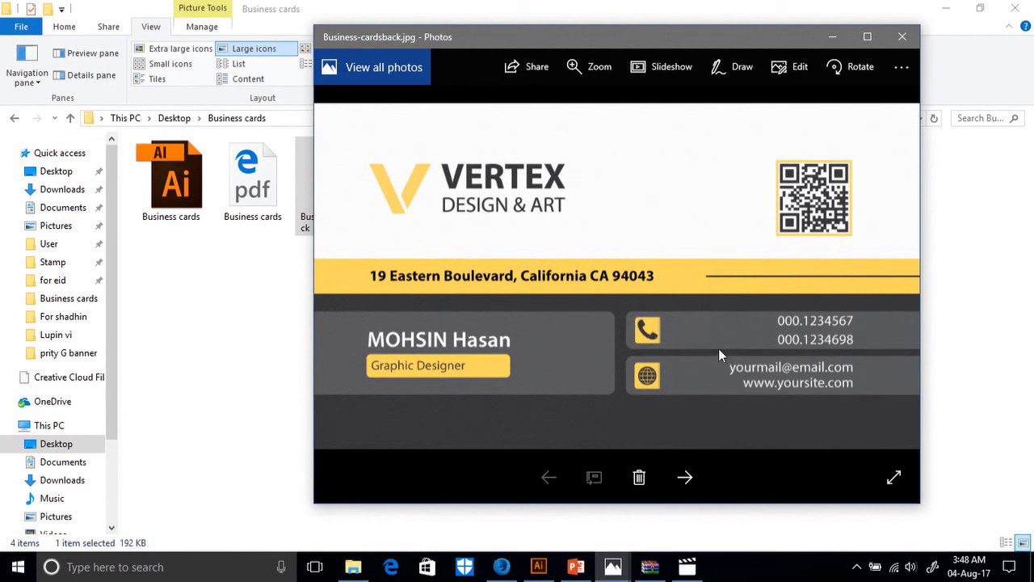
pyautogui.click(832, 37)
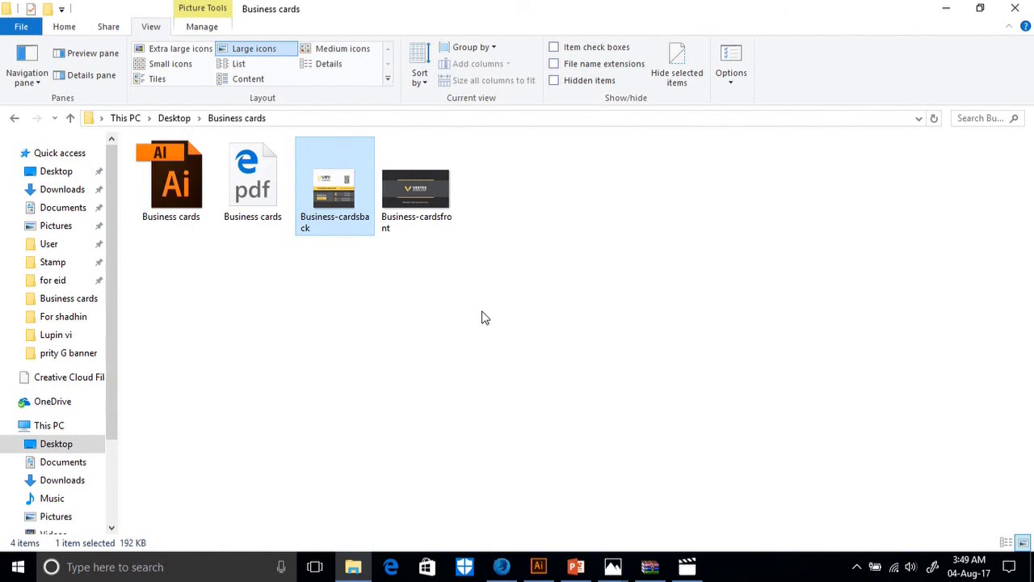
pyautogui.moveTo(444, 7)
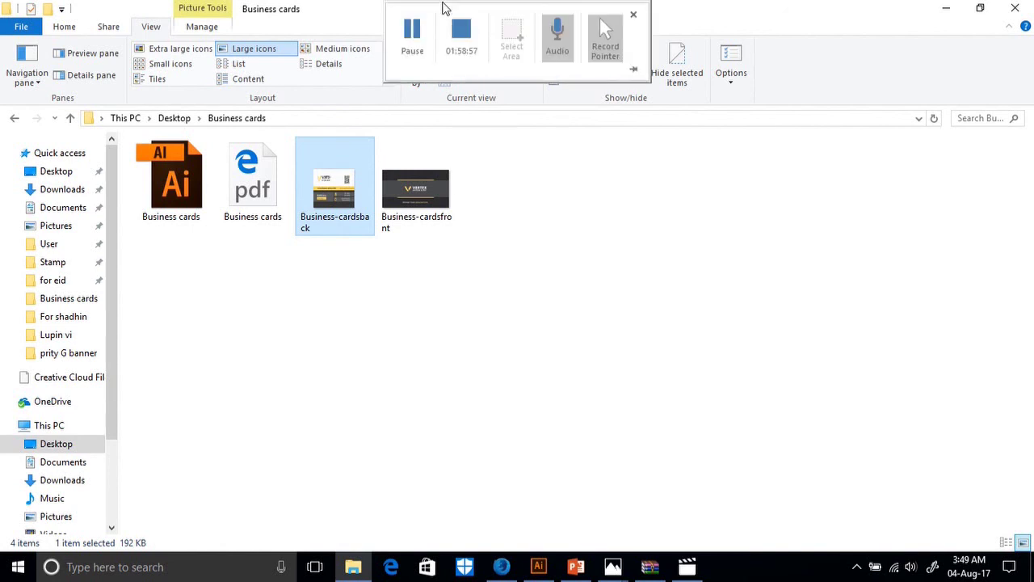